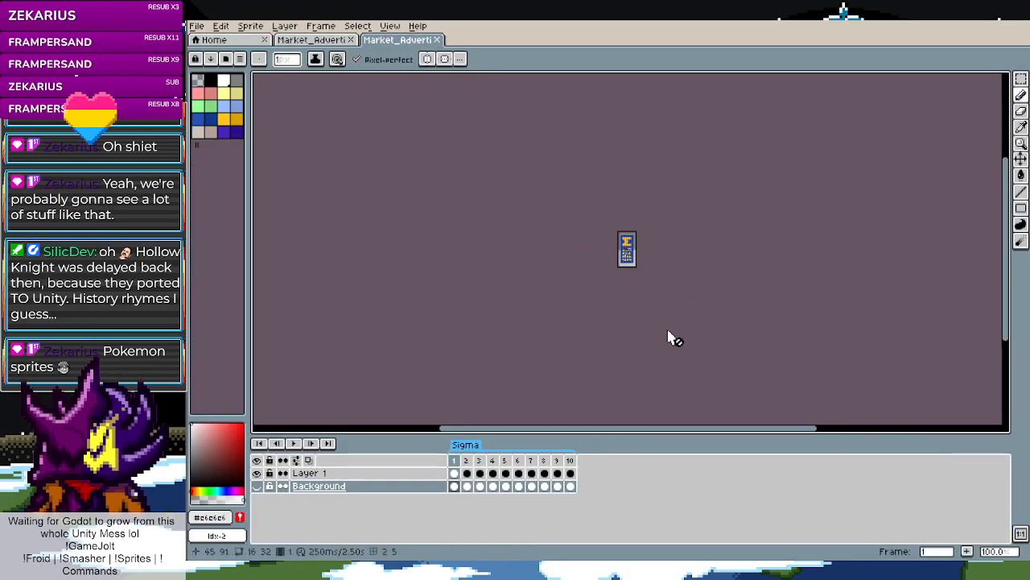
{"action": "scroll", "coordinate": [629, 264], "scroll_direction": "up", "scroll_amount": 3}
{"action": "scroll", "coordinate": [584, 159], "scroll_direction": "up", "scroll_amount": 1}
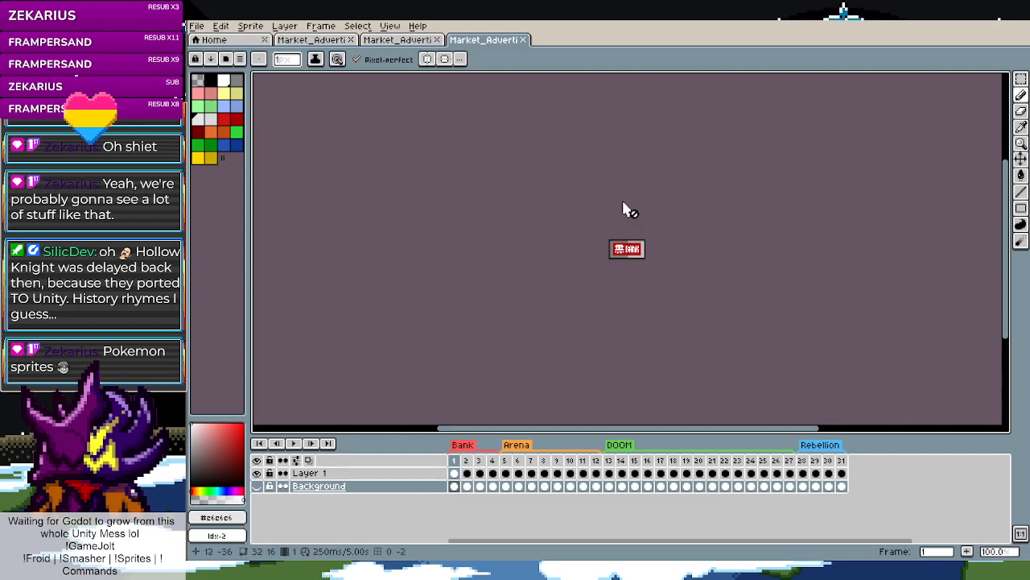
{"action": "scroll", "coordinate": [628, 256], "scroll_direction": "up", "scroll_amount": 3}
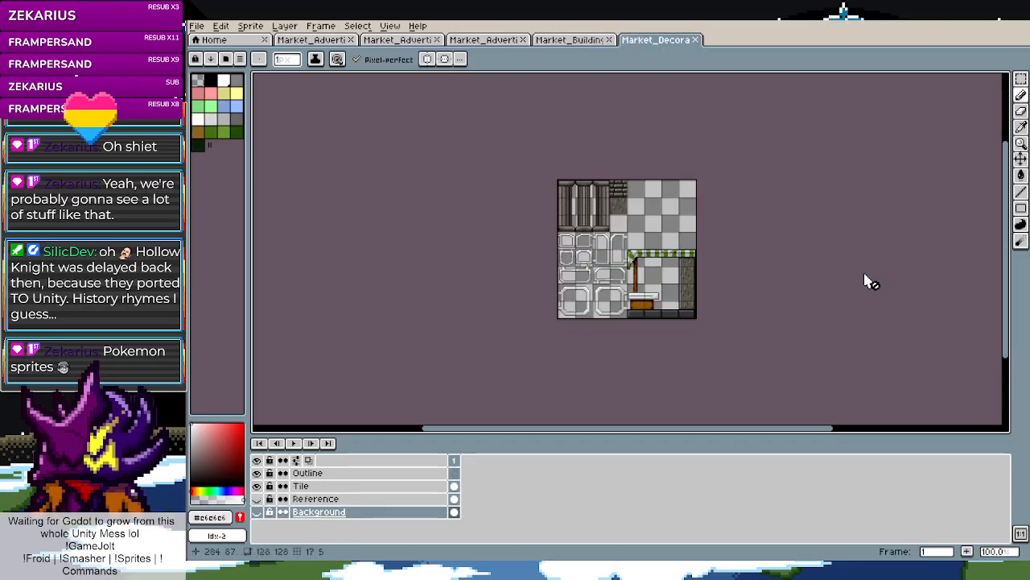
{"action": "scroll", "coordinate": [829, 262], "scroll_direction": "up", "scroll_amount": 1}
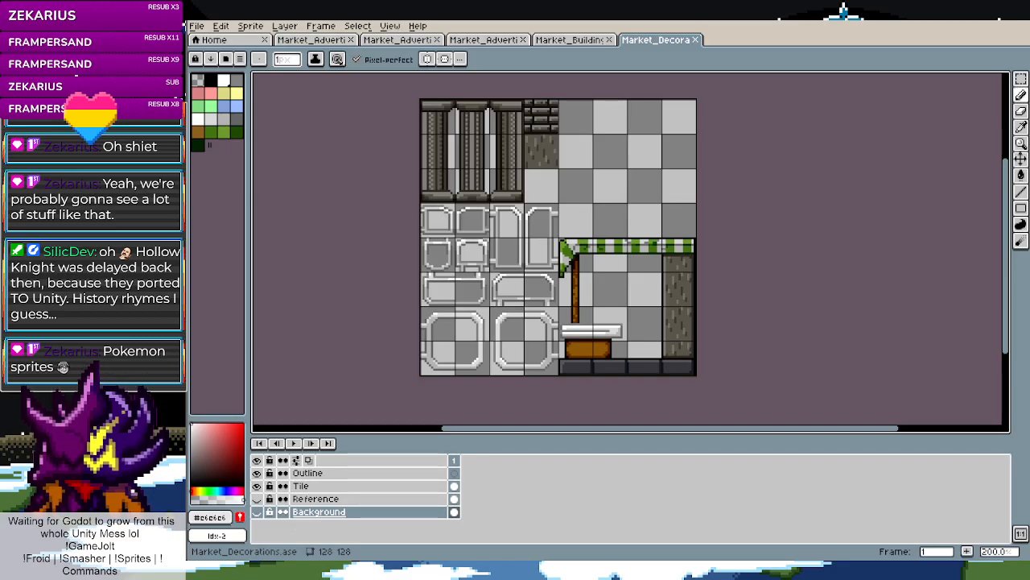
Switch to the Godot editor and resize its window to fit the visible screen area
{"action": "key", "text": "alt+Tab"}
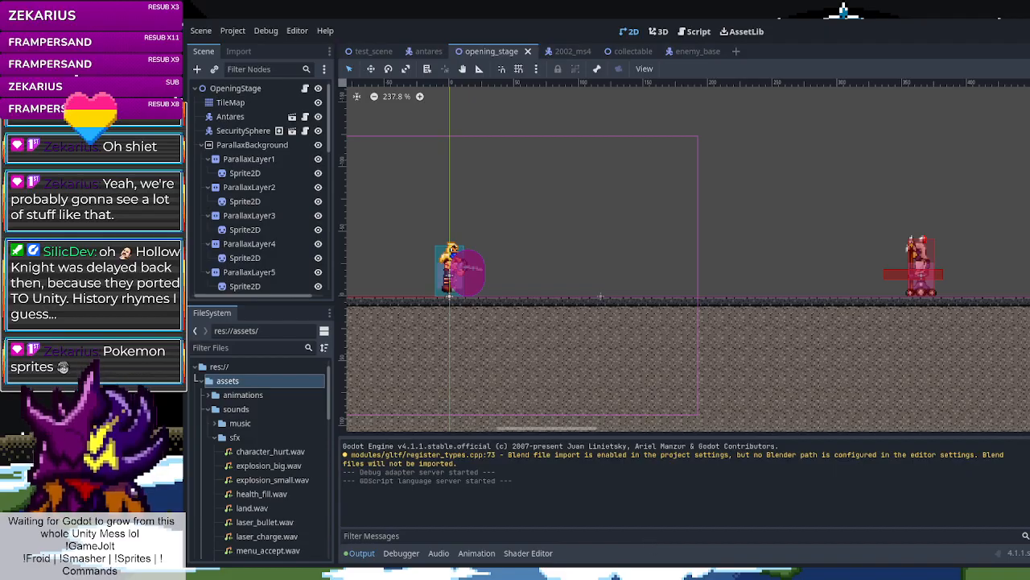
{"action": "double_click", "coordinate": [994, 17]}
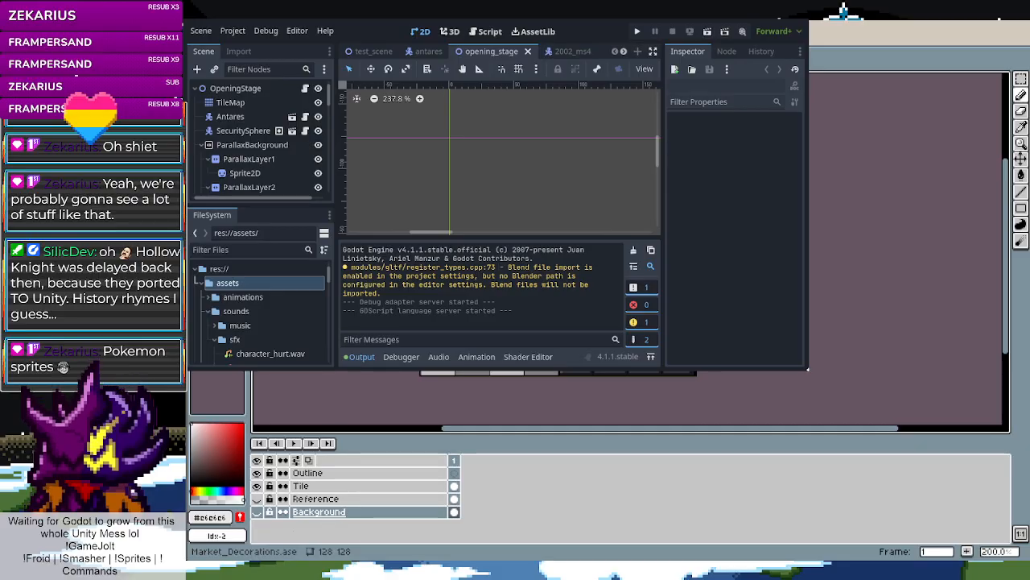
{"action": "left_click_drag", "start_coordinate": [808, 369], "coordinate": [1029, 562]}
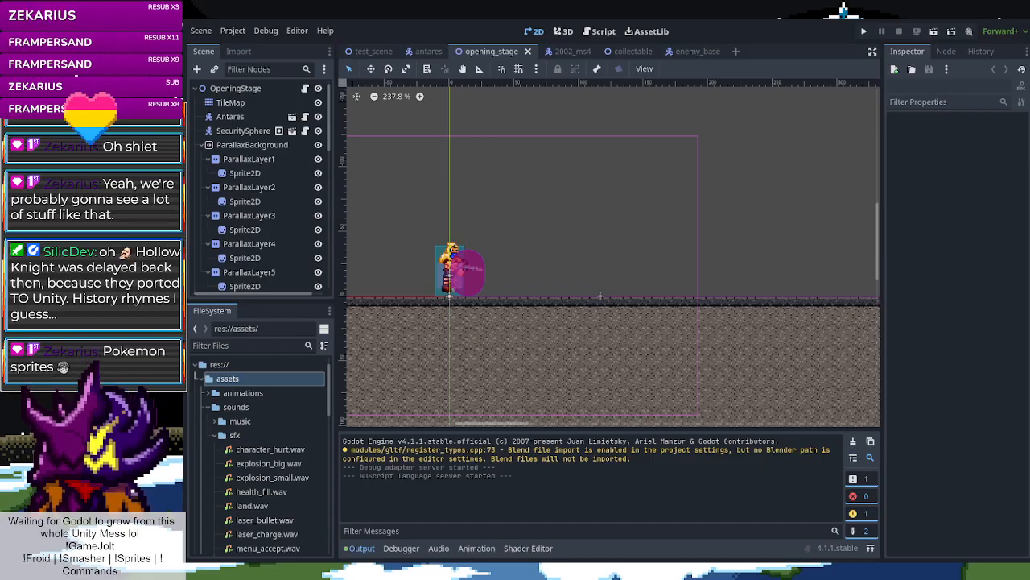
Examine the Antares character in the opening stage and browse the project files to the players folder
{"action": "scroll", "coordinate": [427, 268], "scroll_direction": "up", "scroll_amount": 2}
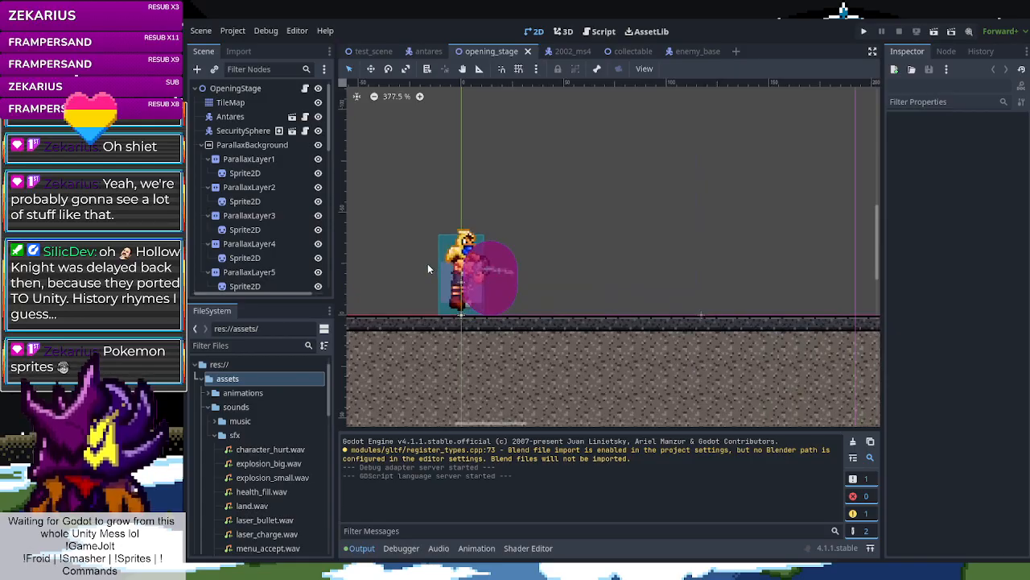
{"action": "scroll", "coordinate": [427, 268], "scroll_direction": "up", "scroll_amount": 3}
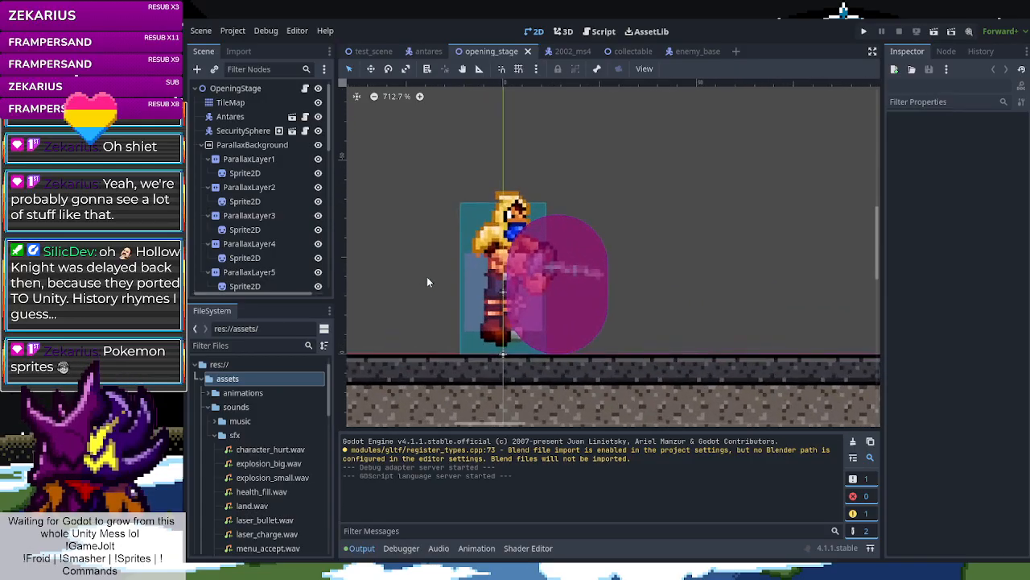
{"action": "scroll", "coordinate": [427, 276], "scroll_direction": "up", "scroll_amount": 2}
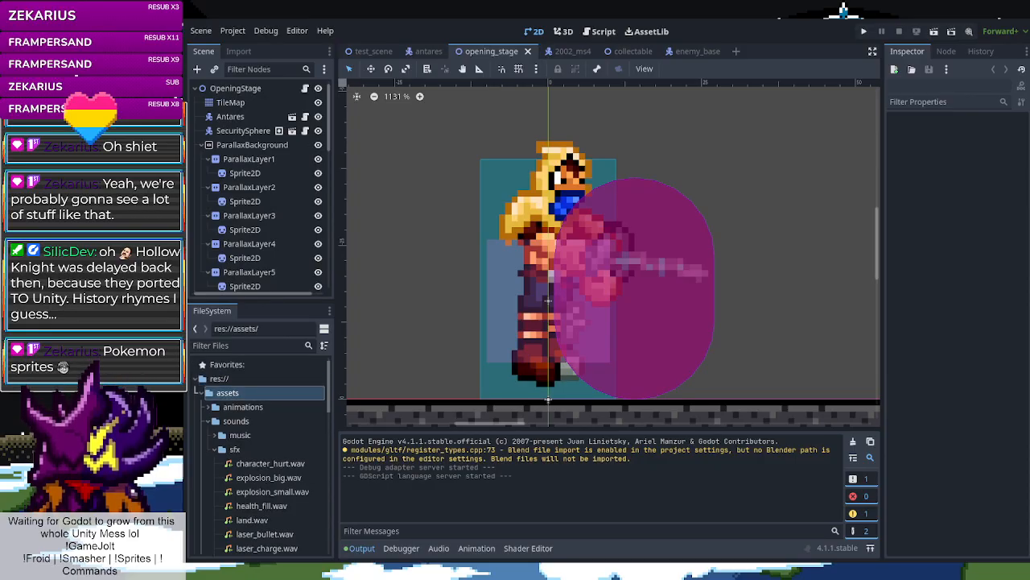
{"action": "scroll", "coordinate": [262, 455], "scroll_direction": "down", "scroll_amount": 10}
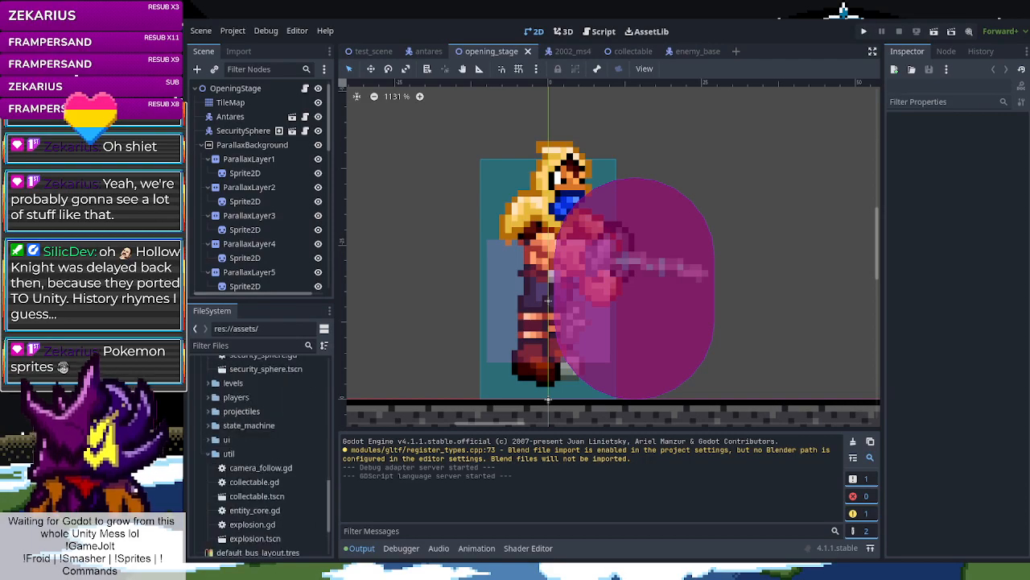
{"action": "scroll", "coordinate": [262, 455], "scroll_direction": "down", "scroll_amount": 3}
{"action": "scroll", "coordinate": [262, 454], "scroll_direction": "up", "scroll_amount": 5}
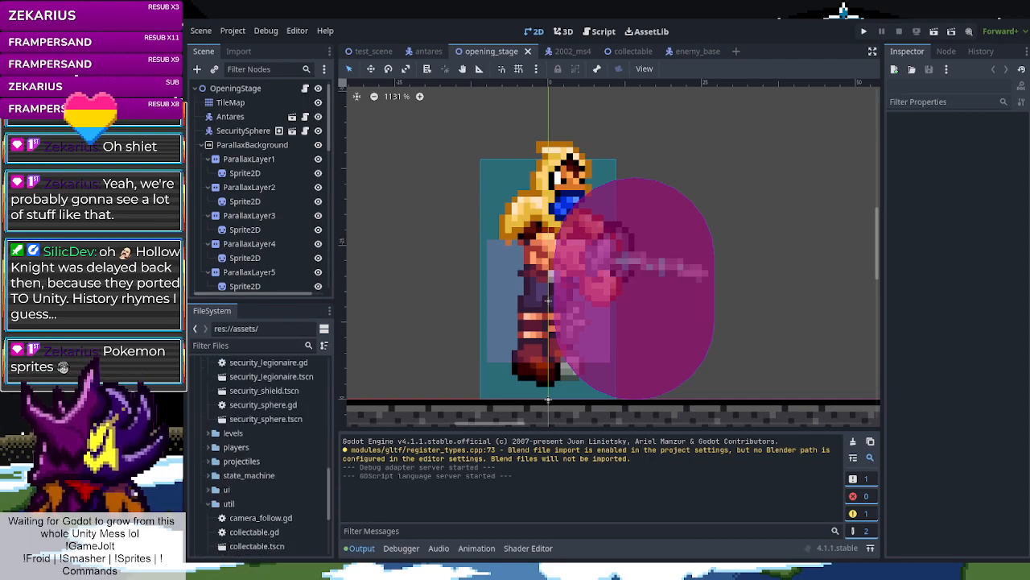
{"action": "scroll", "coordinate": [261, 455], "scroll_direction": "up", "scroll_amount": 1}
{"action": "left_click", "coordinate": [235, 479]}
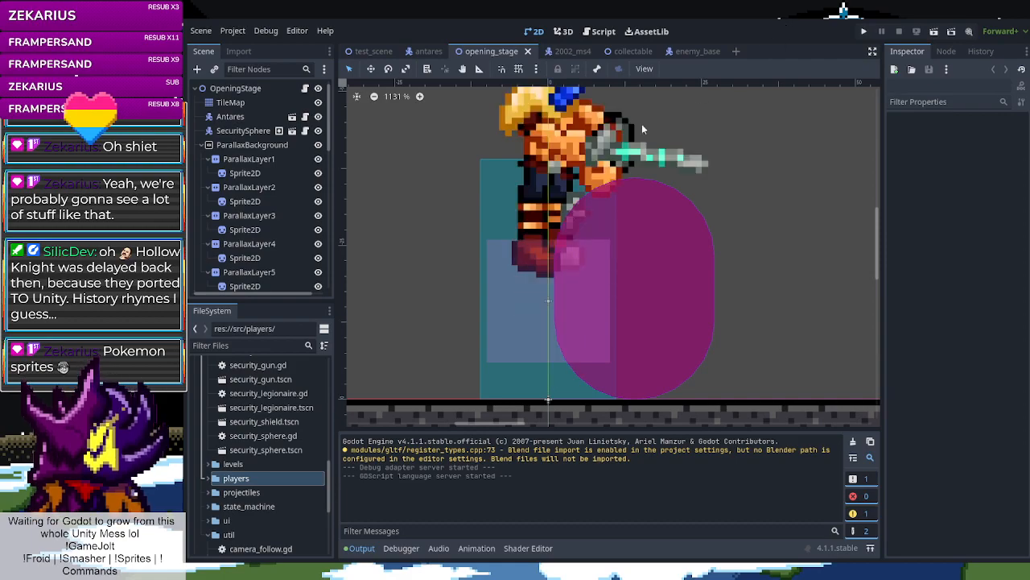
Open the Antares scene from the opening stage and set the BodySprite's Vframes to 10
{"action": "left_click", "coordinate": [238, 117]}
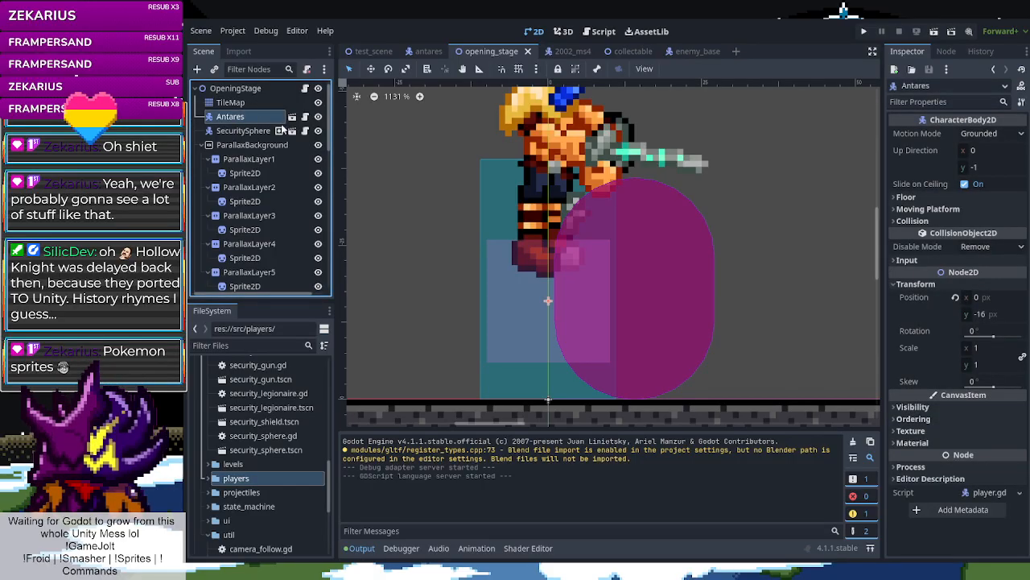
{"action": "left_click", "coordinate": [292, 118]}
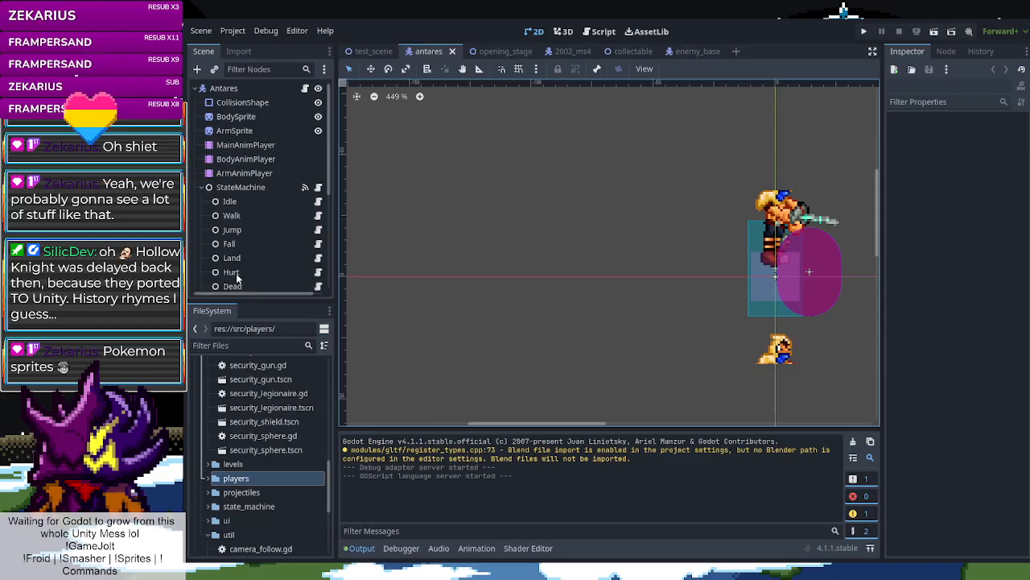
{"action": "left_click", "coordinate": [235, 116]}
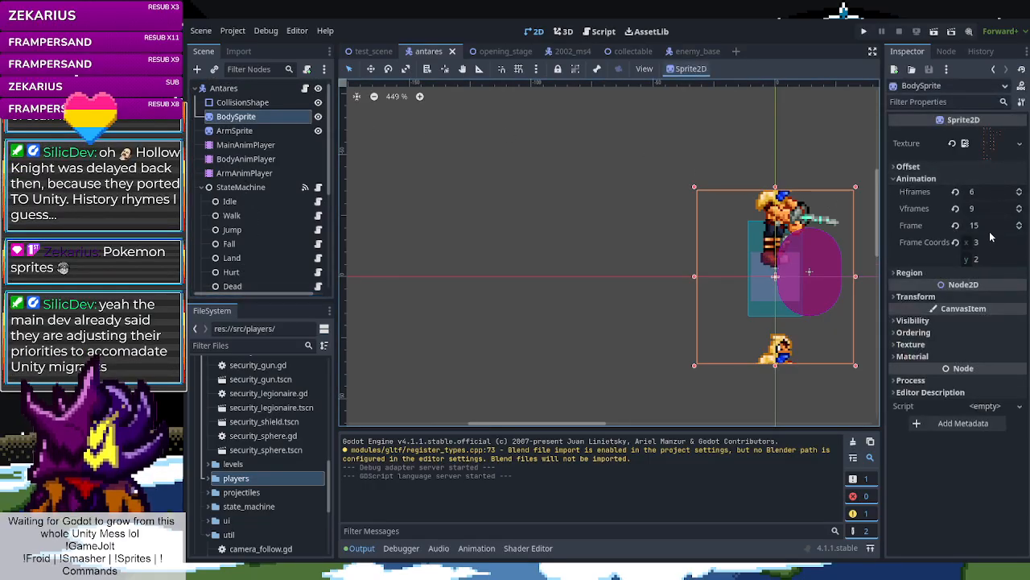
{"action": "left_click", "coordinate": [986, 207]}
{"action": "type", "text": "10"}
{"action": "key", "text": "Return"}
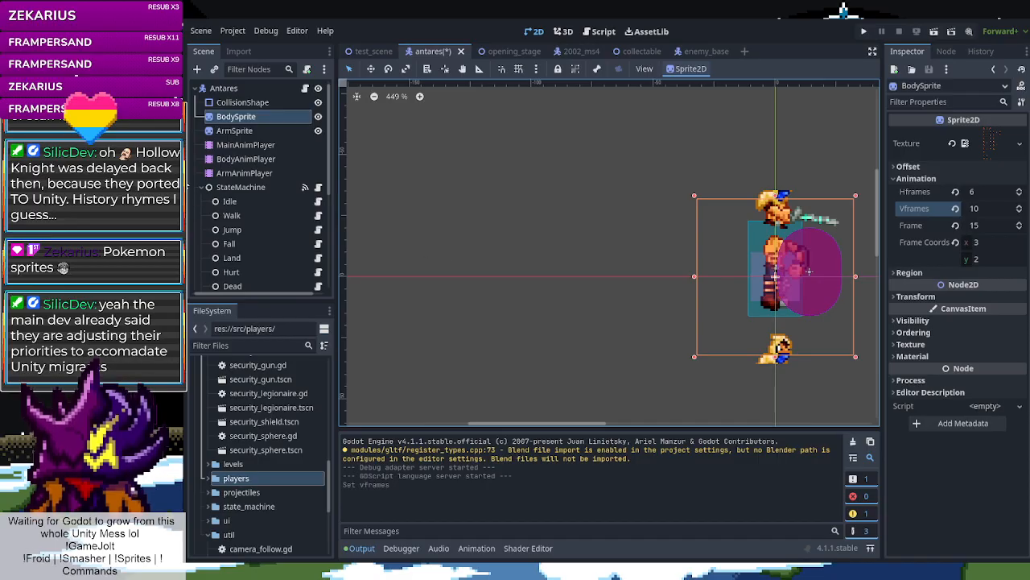
Set the ArmSprite's Vframes to 10 to match the BodySprite, and clear the selection
{"action": "left_click", "coordinate": [241, 130]}
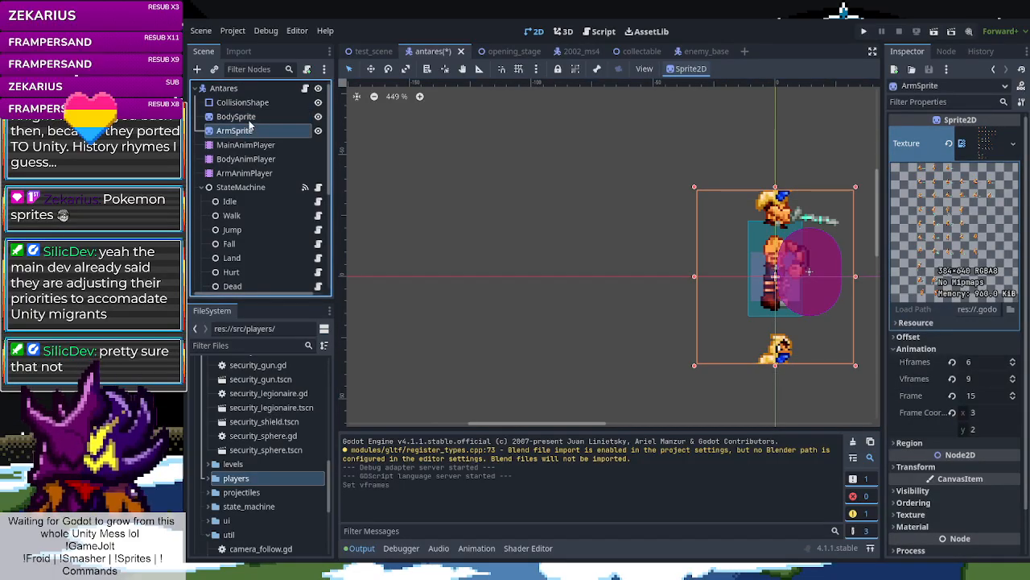
{"action": "left_click", "coordinate": [252, 118]}
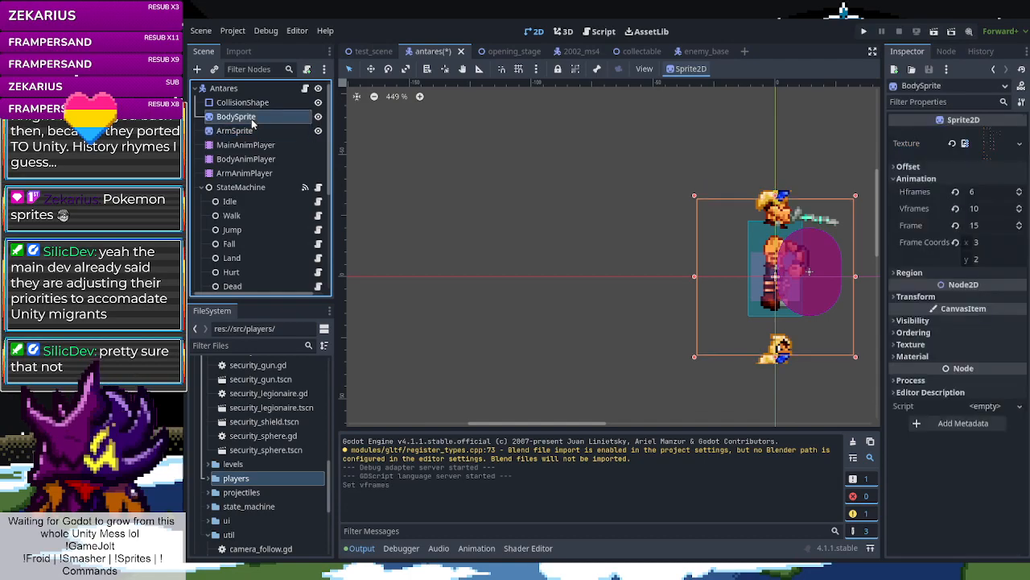
{"action": "left_click", "coordinate": [258, 130]}
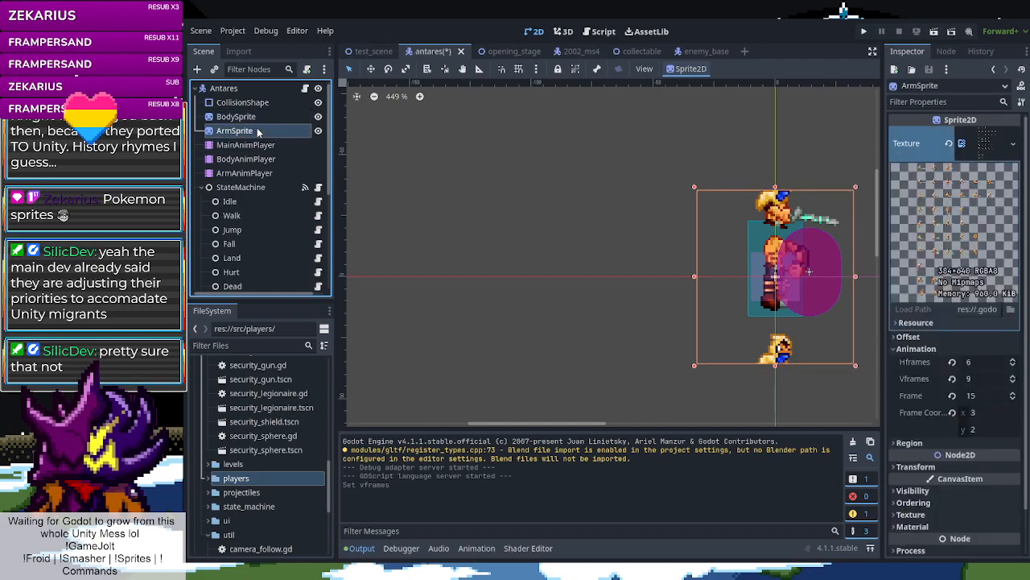
{"action": "left_click", "coordinate": [978, 379]}
{"action": "type", "text": "10"}
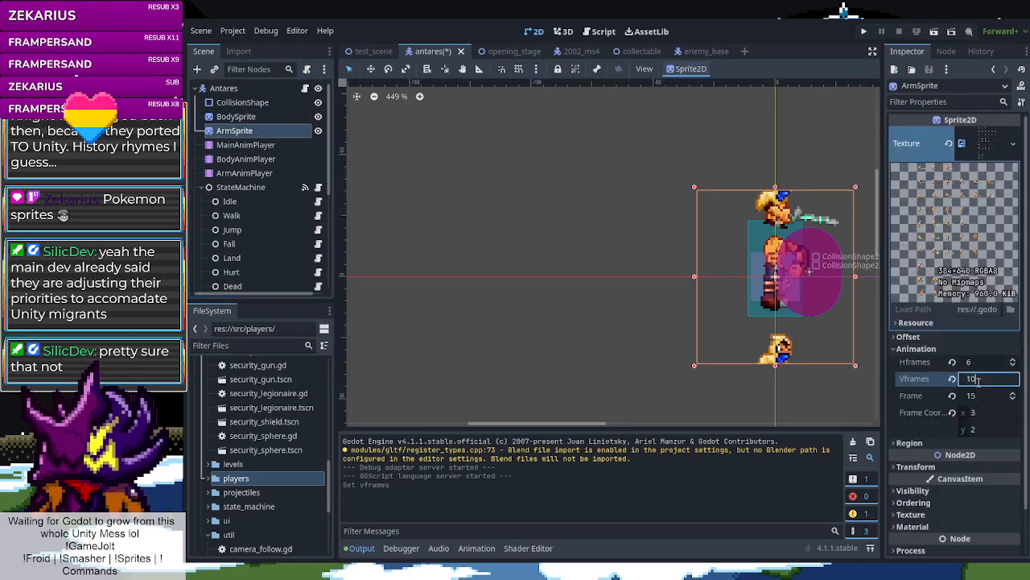
{"action": "key", "text": "Return"}
{"action": "left_click", "coordinate": [517, 273]}
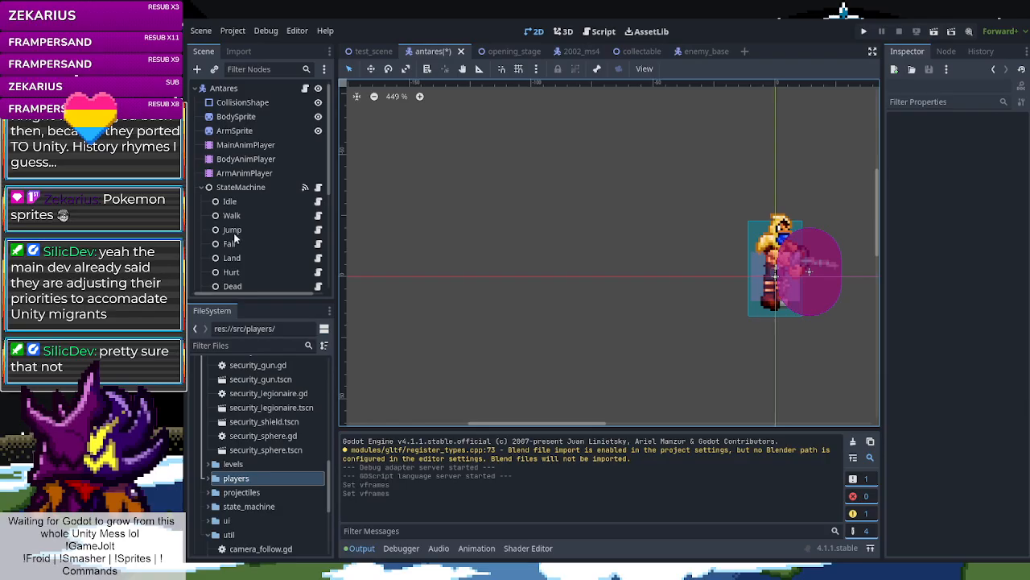
Open the wall animation of the BodyAnimPlayer in the Antares scene
{"action": "scroll", "coordinate": [239, 244], "scroll_direction": "down", "scroll_amount": 3}
{"action": "scroll", "coordinate": [239, 244], "scroll_direction": "up", "scroll_amount": 3}
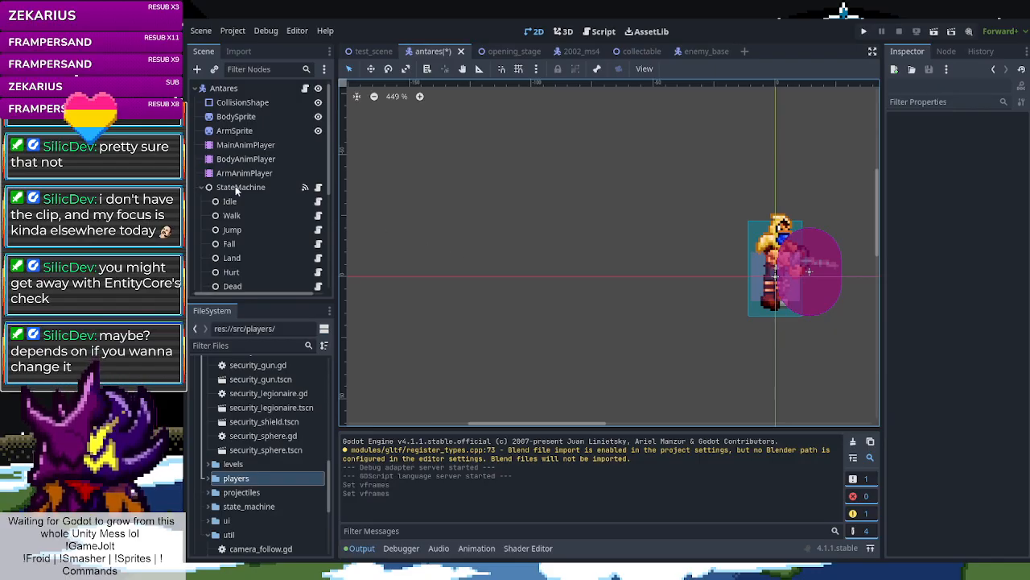
{"action": "left_click", "coordinate": [238, 117]}
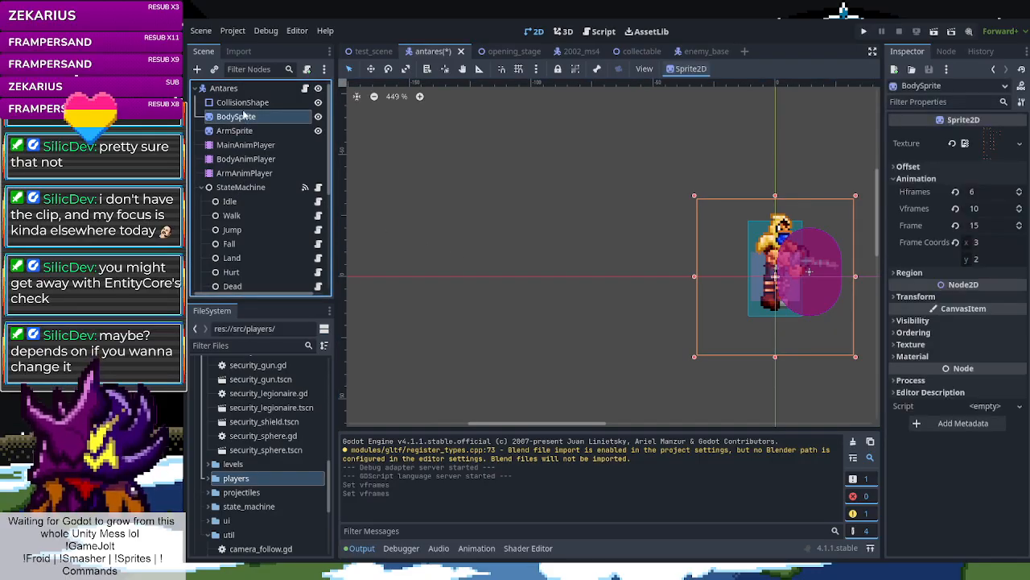
{"action": "left_click", "coordinate": [245, 158]}
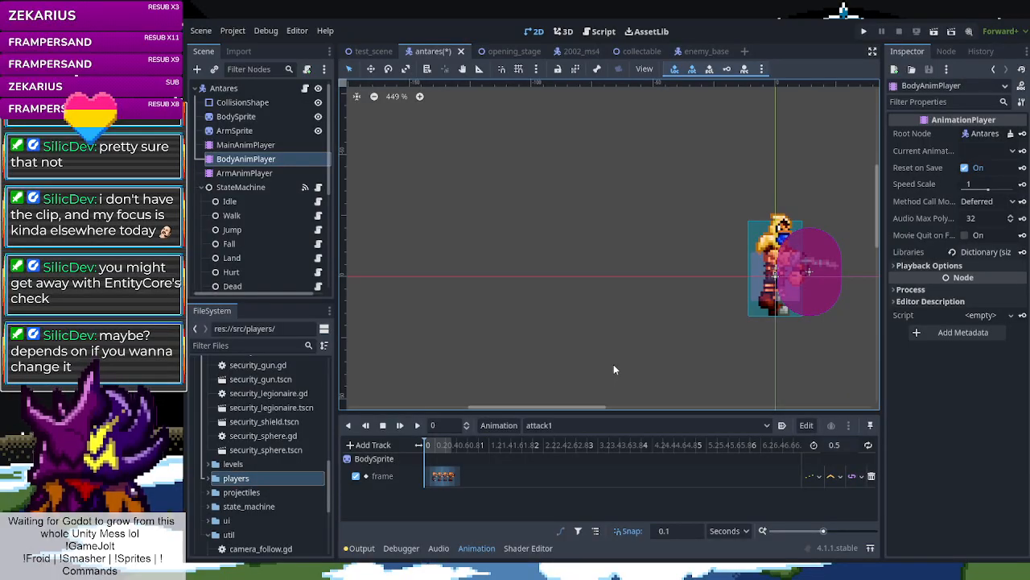
{"action": "key", "text": "ctrl+z"}
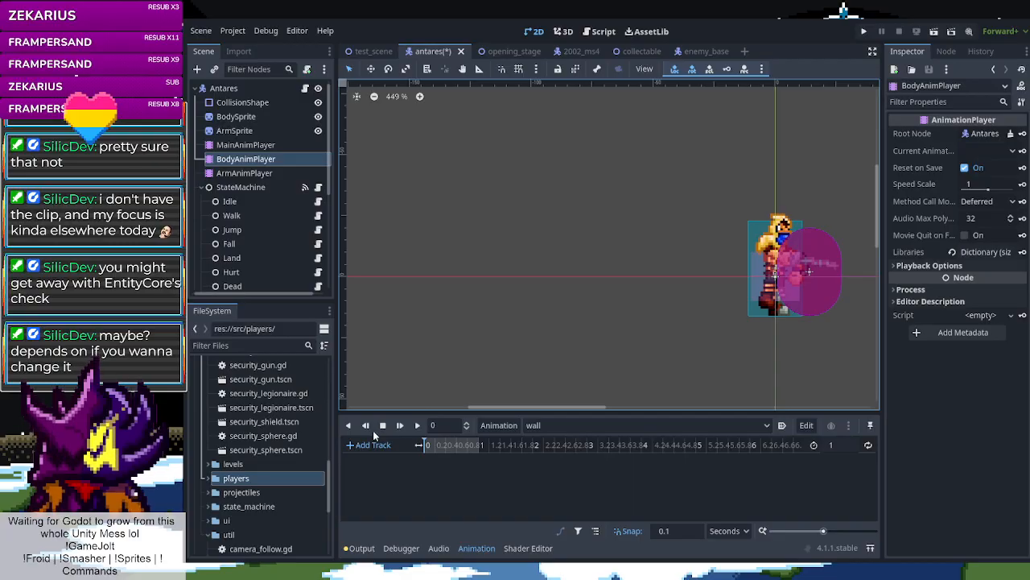
Check the attack1 animation for reference and bring the BodySprite frame track back into the wall animation
{"action": "left_click", "coordinate": [536, 425]}
{"action": "left_click", "coordinate": [554, 426]}
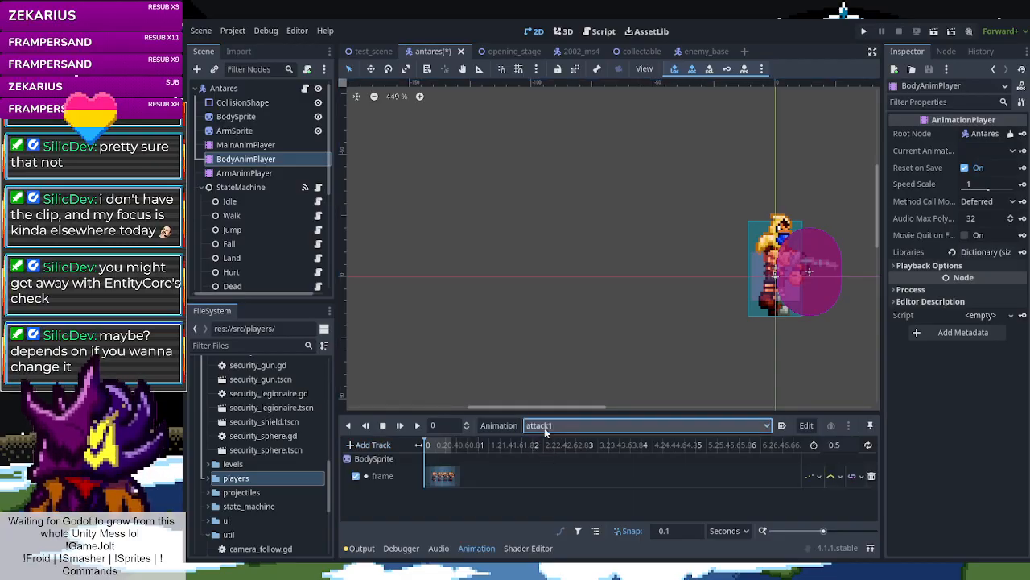
{"action": "left_click", "coordinate": [586, 421]}
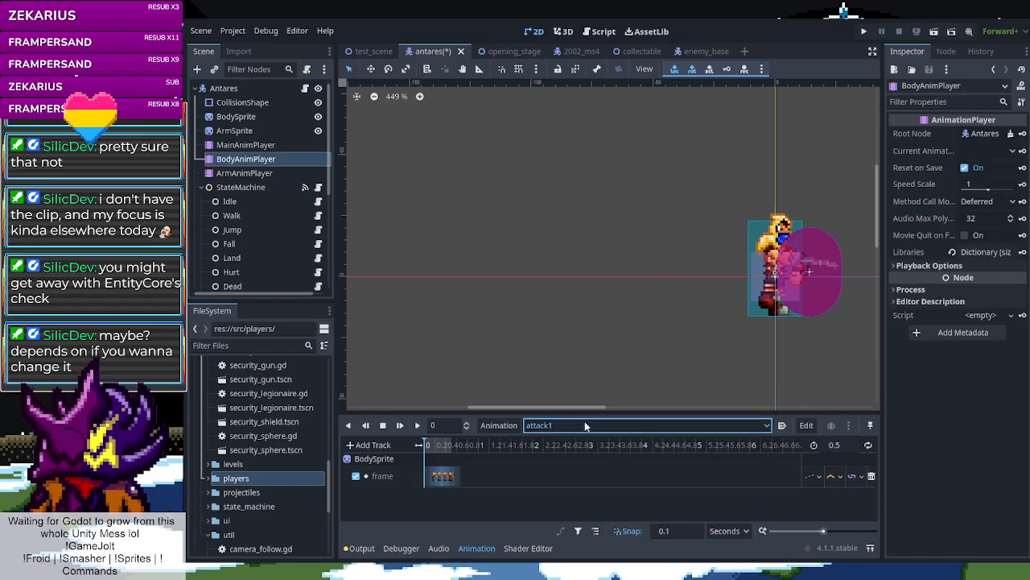
{"action": "left_click", "coordinate": [550, 553]}
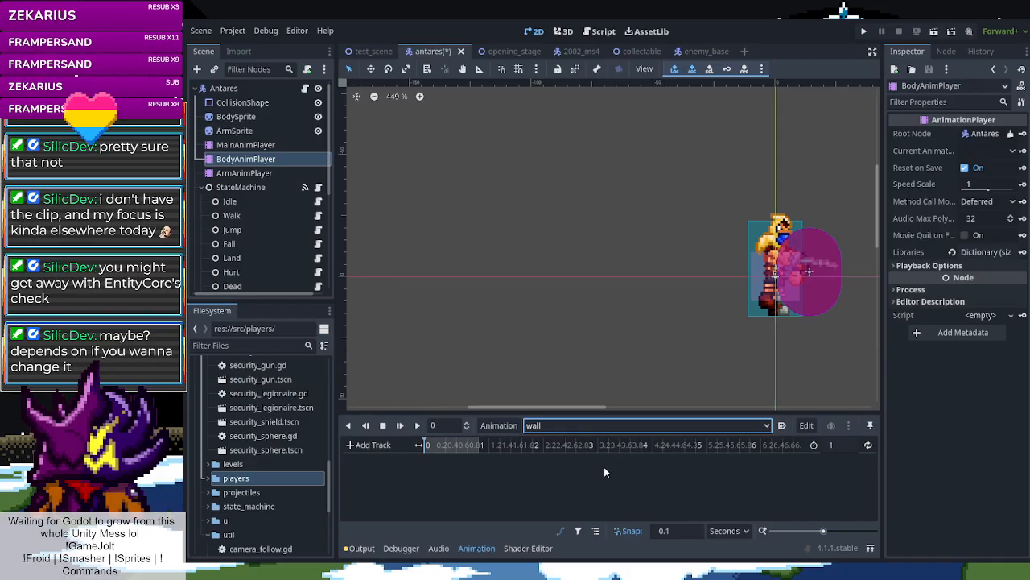
{"action": "key", "text": "ctrl+z"}
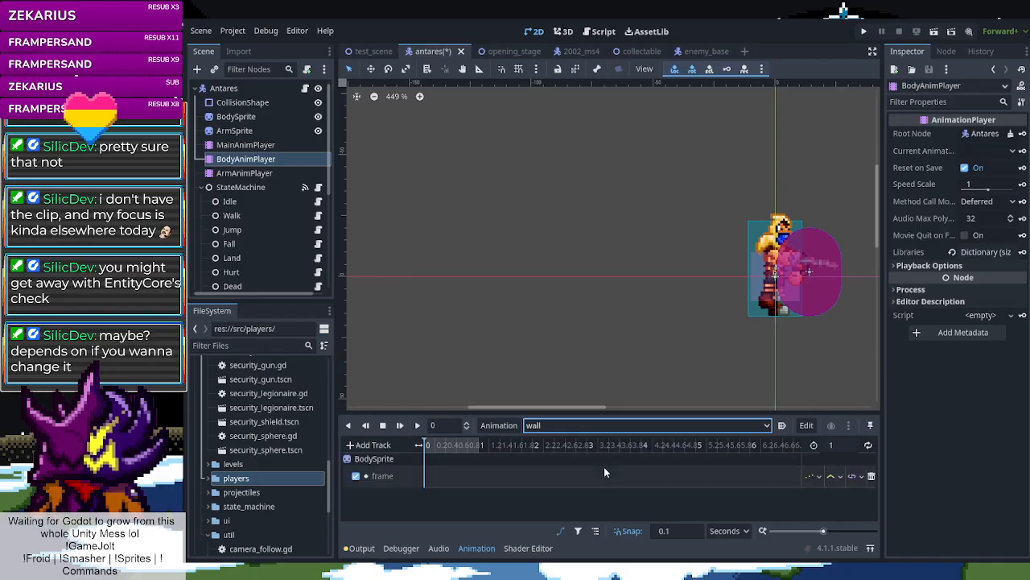
{"action": "left_click", "coordinate": [567, 416]}
{"action": "left_click", "coordinate": [568, 423]}
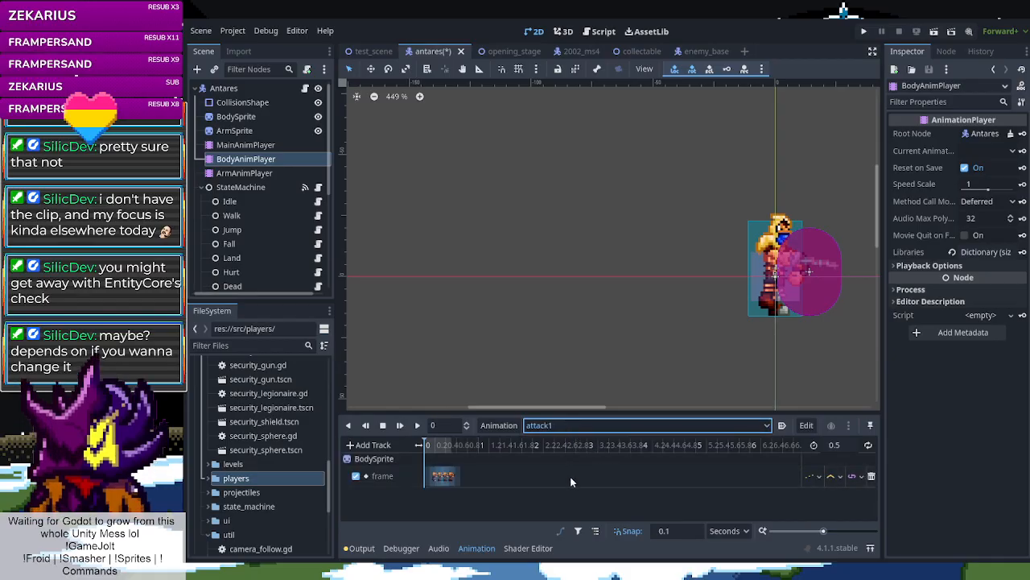
{"action": "left_click", "coordinate": [604, 550]}
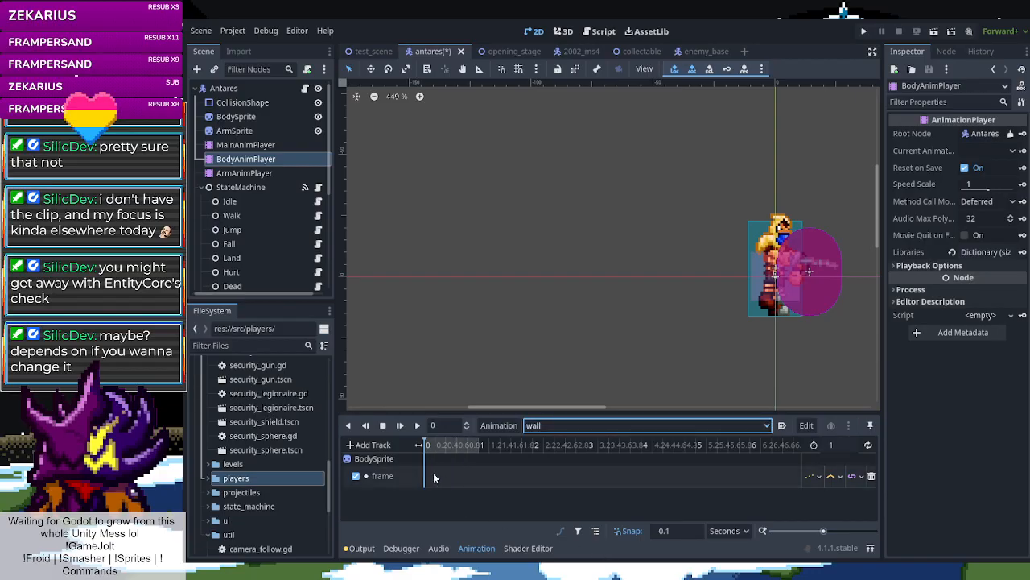
Insert a key at 0 s on the wall animation's BodySprite frame track with value 54
{"action": "left_click", "coordinate": [458, 485]}
{"action": "left_click_drag", "start_coordinate": [447, 479], "coordinate": [435, 478]}
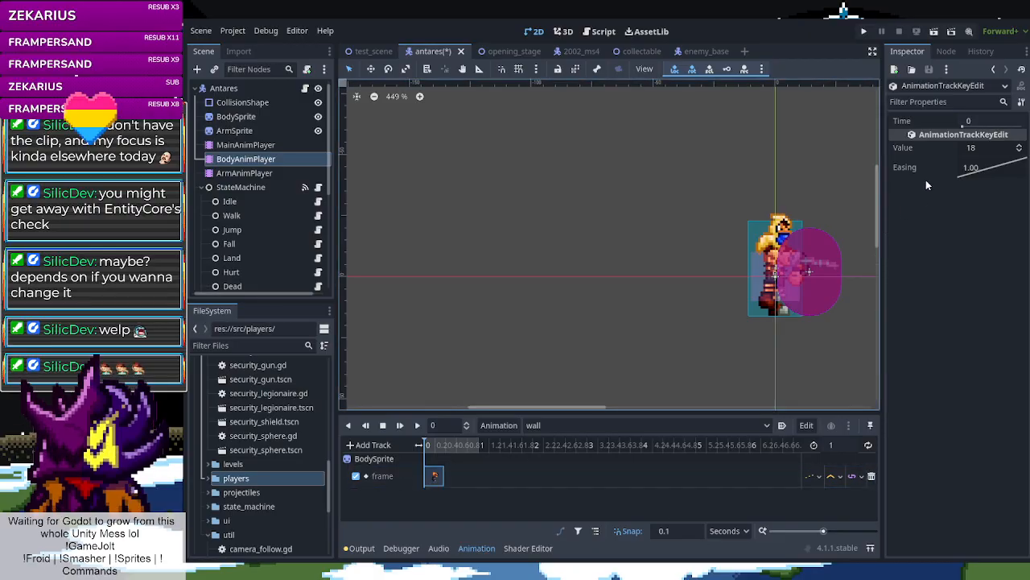
{"action": "left_click", "coordinate": [974, 148]}
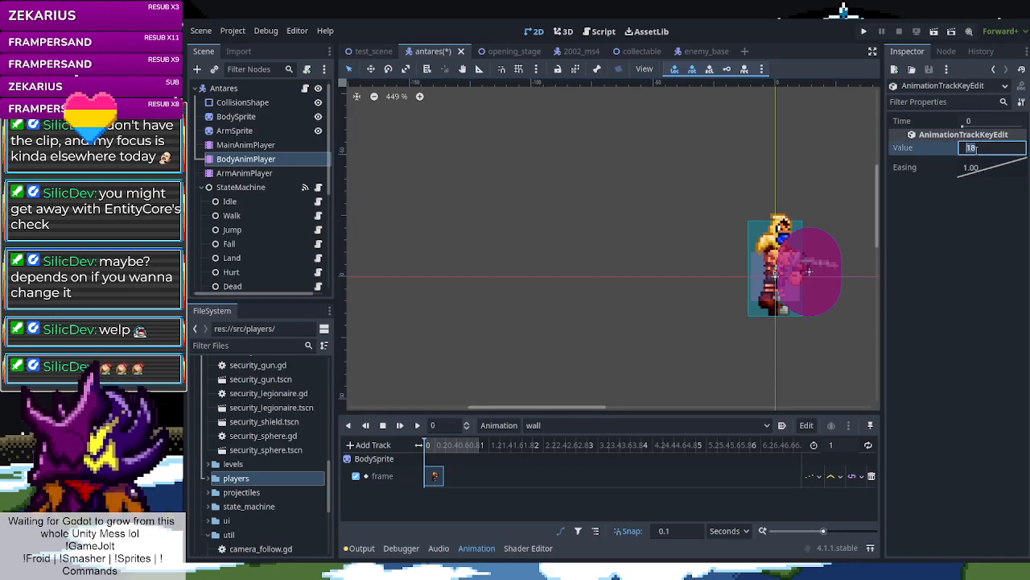
{"action": "type", "text": "54"}
{"action": "key", "text": "Return"}
Insert a key at 0.1 s on the wall animation's BodySprite frame track with value 55
{"action": "left_click", "coordinate": [436, 483]}
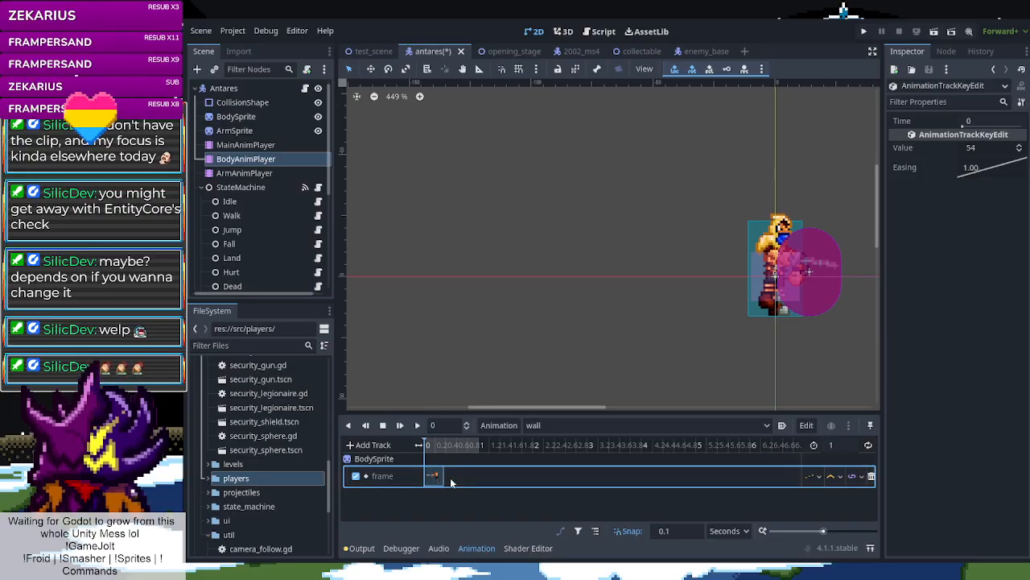
{"action": "left_click", "coordinate": [460, 487]}
{"action": "left_click_drag", "start_coordinate": [454, 476], "coordinate": [431, 478]}
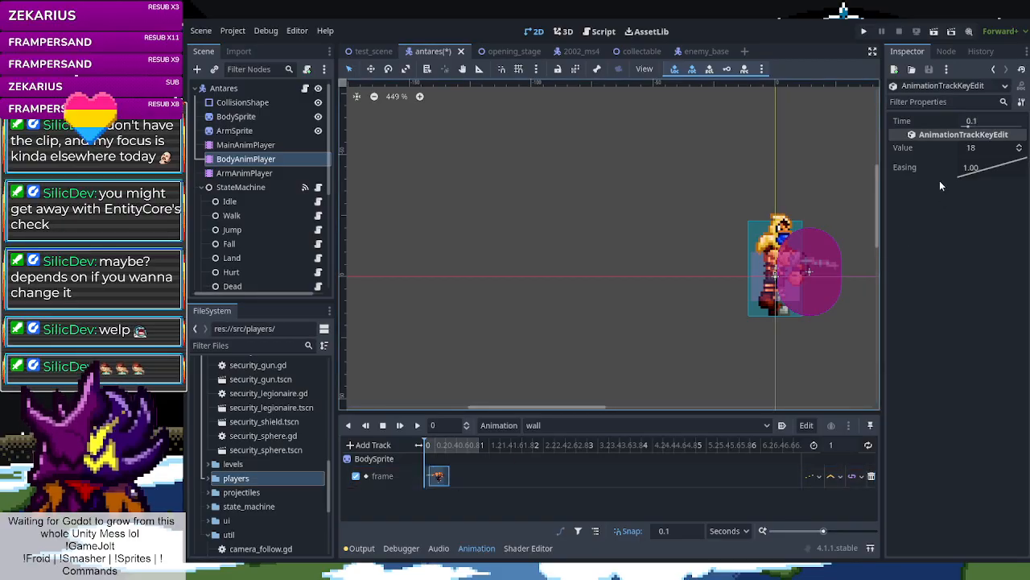
{"action": "left_click", "coordinate": [976, 149]}
{"action": "type", "text": "55"}
{"action": "key", "text": "Return"}
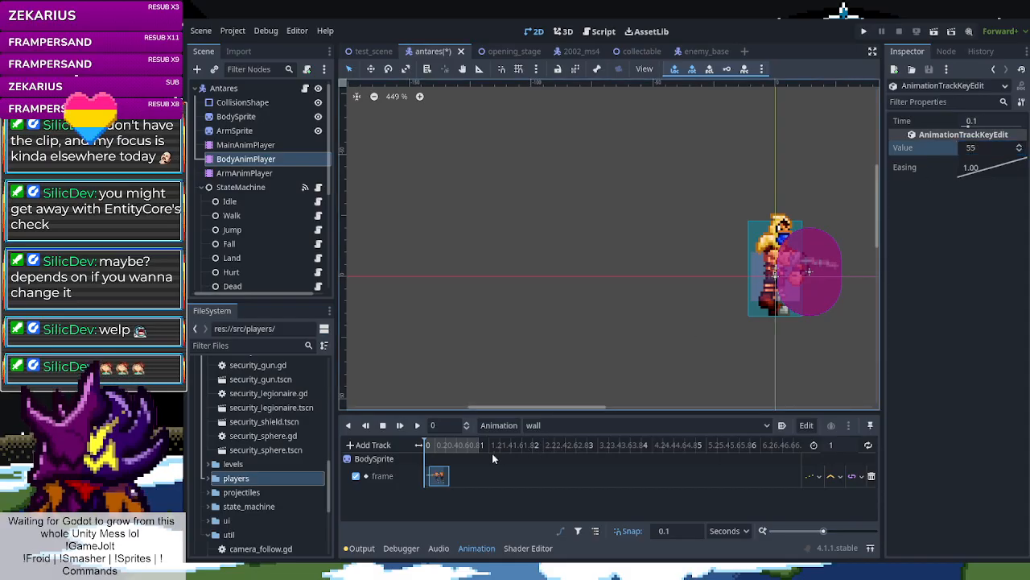
Insert a key at 0.2 s on the wall animation's BodySprite frame track with value 56
{"action": "right_click", "coordinate": [457, 476]}
{"action": "left_click", "coordinate": [483, 489]}
{"action": "left_click_drag", "start_coordinate": [469, 476], "coordinate": [443, 476]}
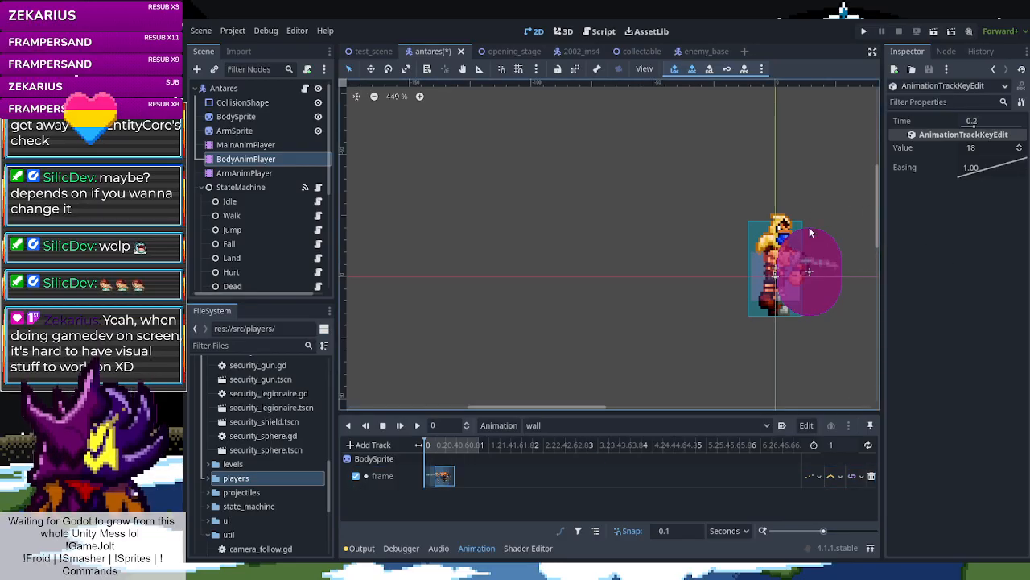
{"action": "left_click", "coordinate": [981, 147]}
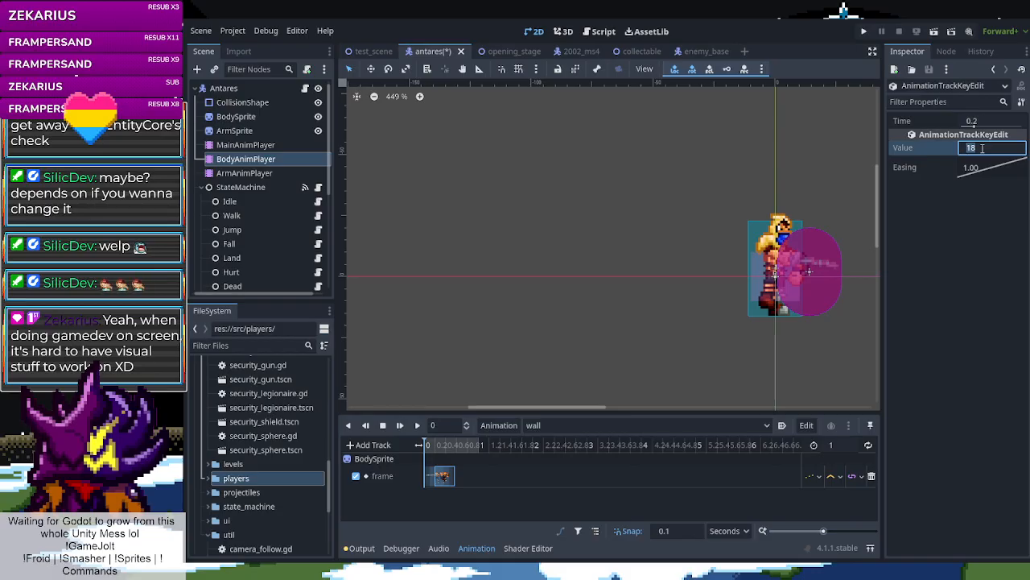
{"action": "type", "text": "56"}
{"action": "key", "text": "Return"}
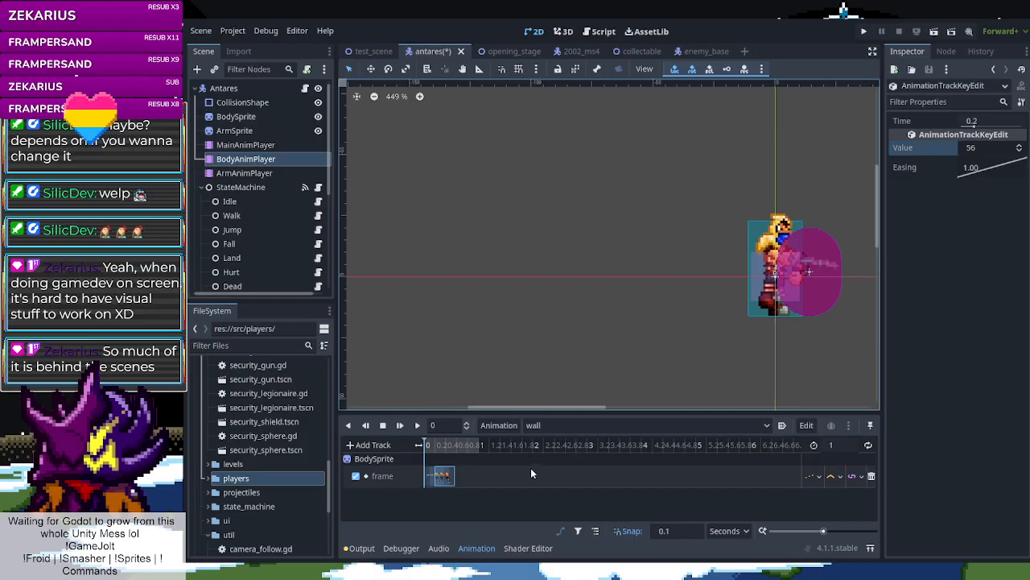
Play the body's wall animation, then shift its keys later and put a frame 56 key at 0 s
{"action": "left_click", "coordinate": [417, 425]}
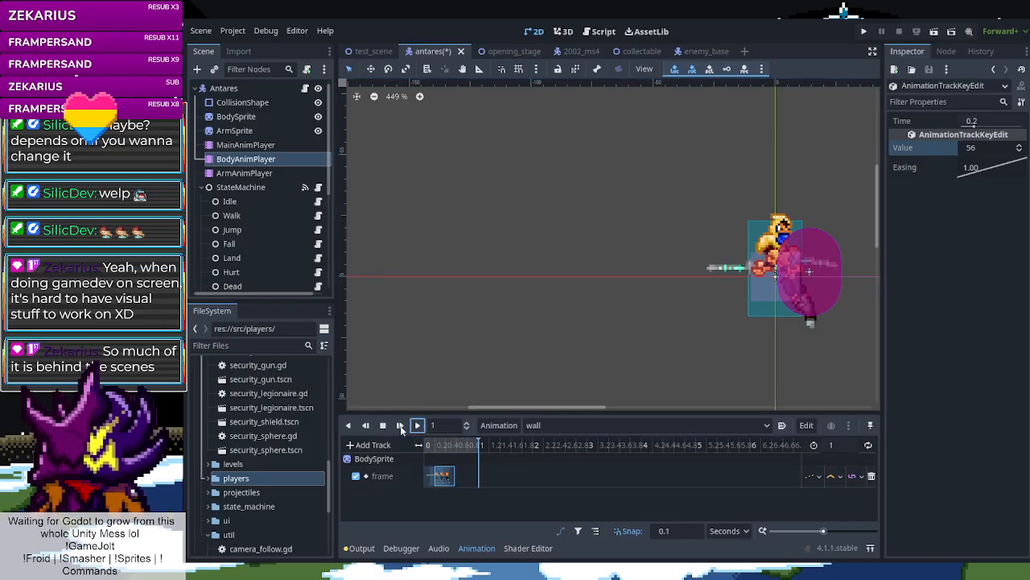
{"action": "mouse_move", "coordinate": [443, 481]}
{"action": "left_mouse_down"}
{"action": "mouse_move", "coordinate": [454, 480]}
{"action": "mouse_move", "coordinate": [434, 476]}
{"action": "mouse_move", "coordinate": [460, 477]}
{"action": "mouse_move", "coordinate": [435, 475]}
{"action": "left_mouse_up"}
{"action": "left_click", "coordinate": [454, 479]}
{"action": "right_click", "coordinate": [513, 482]}
{"action": "left_click", "coordinate": [517, 482]}
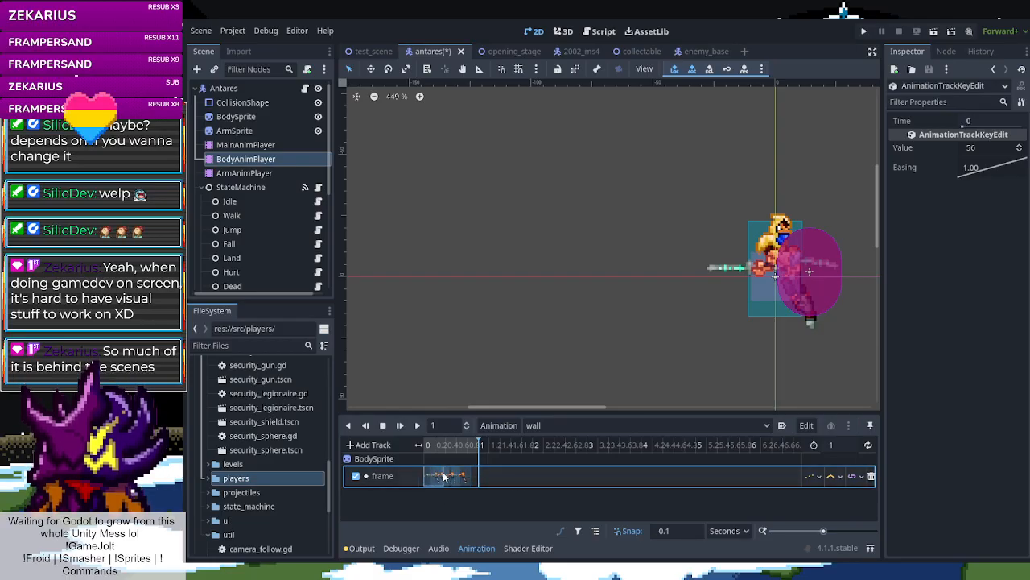
{"action": "left_click", "coordinate": [990, 148]}
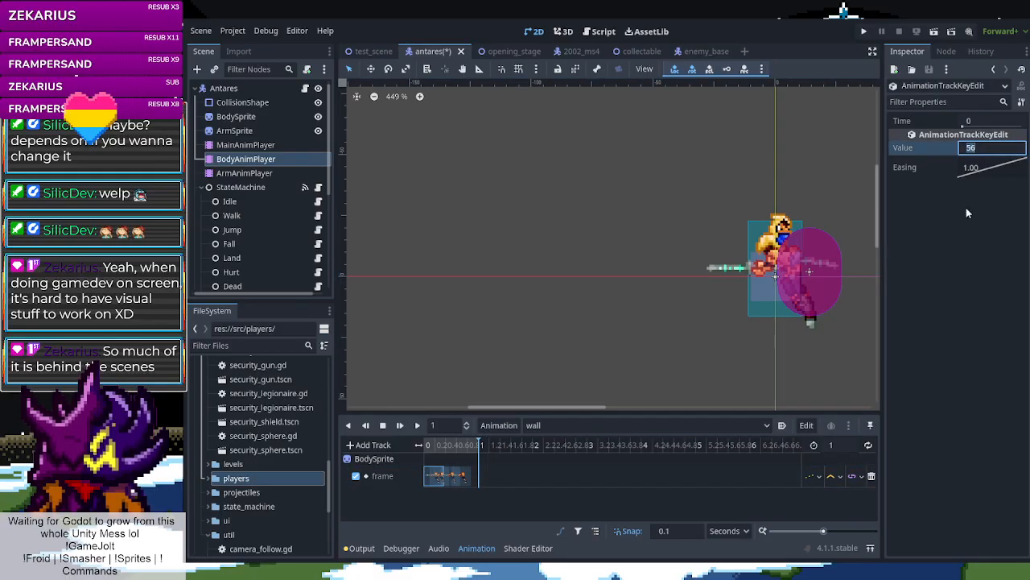
Retime the shifted BodySprite keys to start with frame 54 at 0.1 s and end with frame 56 at 0.3 s, and preview the animation
{"action": "left_click", "coordinate": [419, 425]}
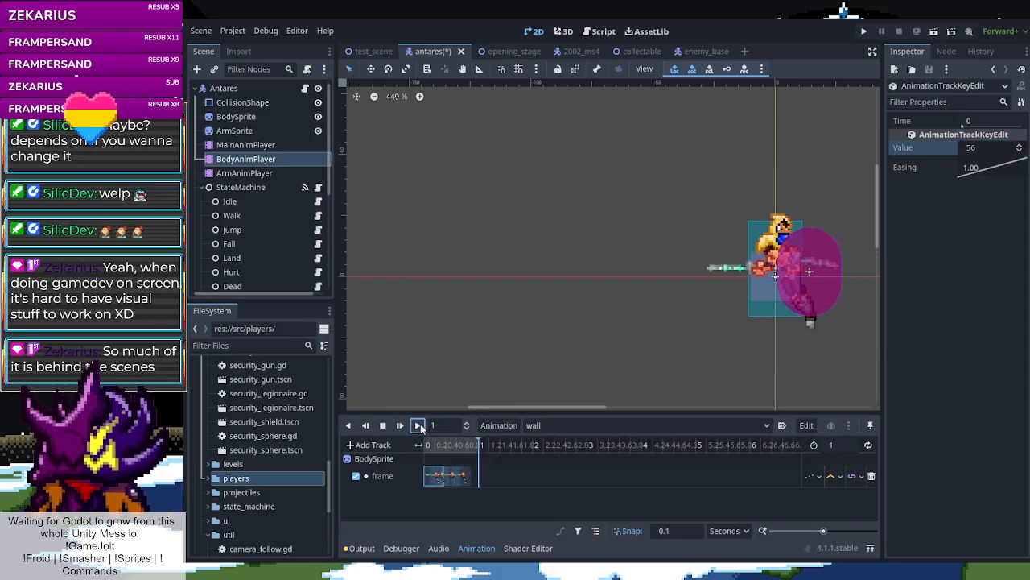
{"action": "left_click", "coordinate": [447, 476]}
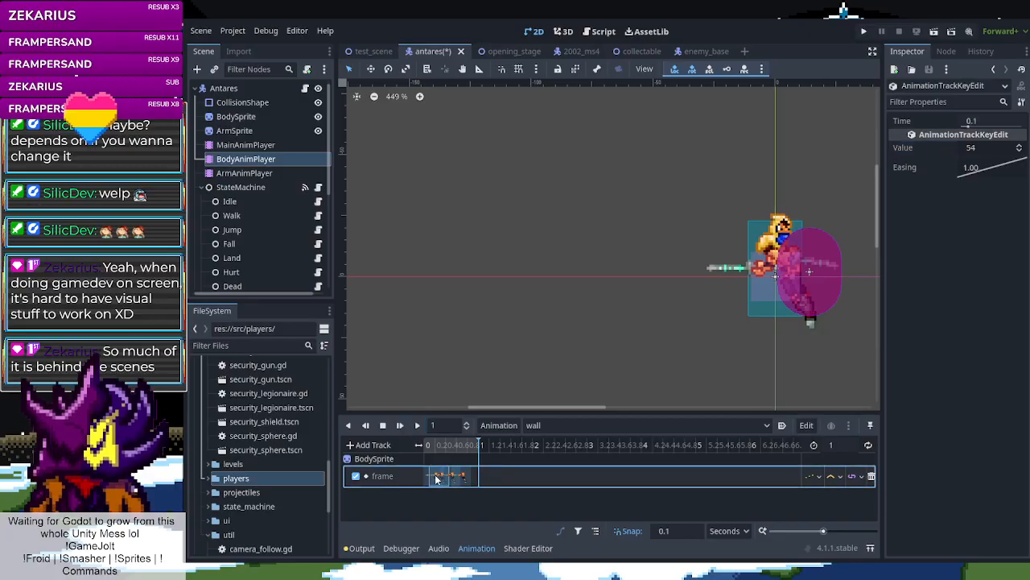
{"action": "left_click", "coordinate": [443, 476]}
{"action": "left_click", "coordinate": [451, 477]}
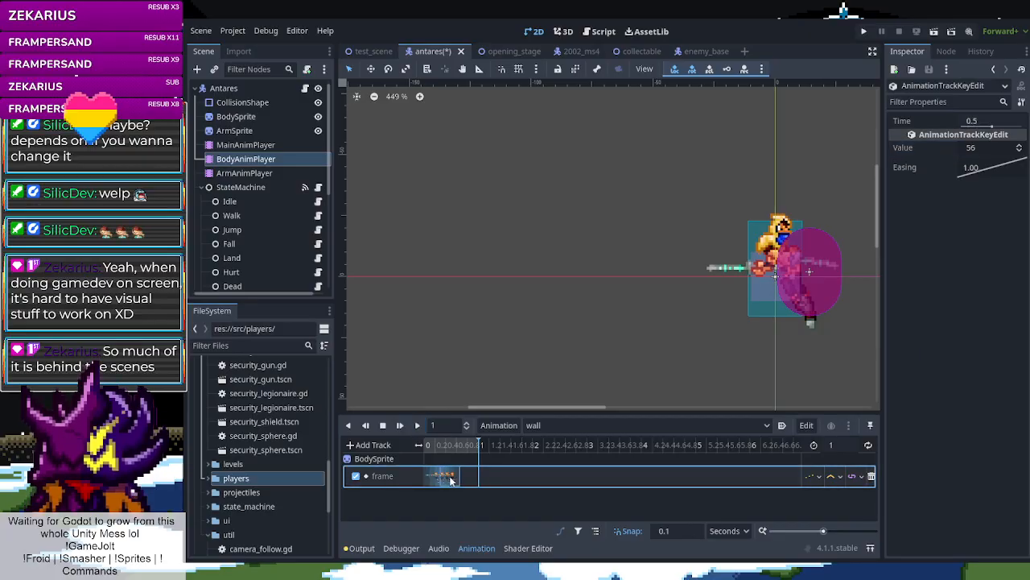
{"action": "left_click", "coordinate": [417, 427]}
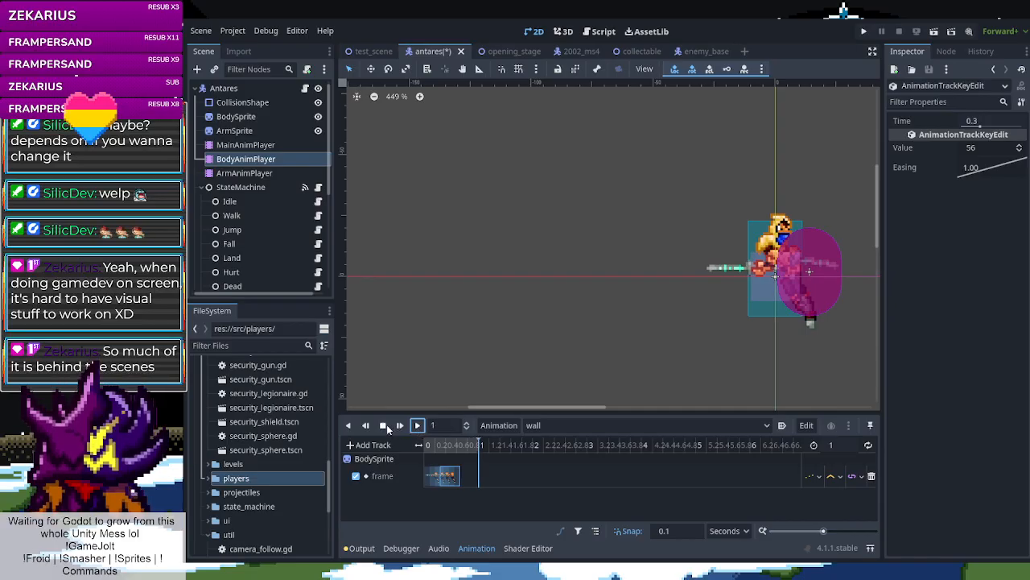
{"action": "left_click", "coordinate": [386, 428]}
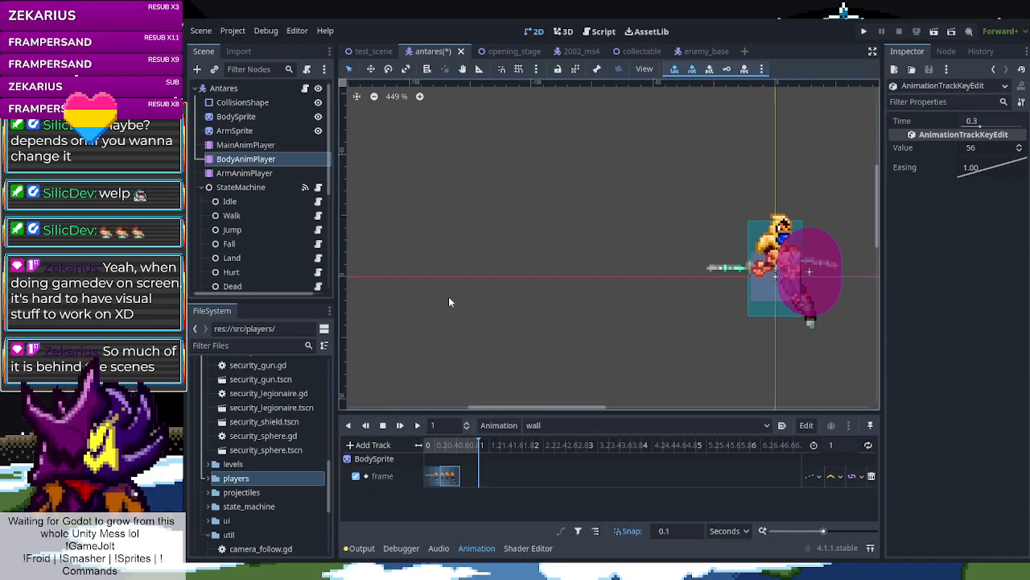
Open the wall animation of the ArmAnimPlayer and add the ArmSprite frame track to it
{"action": "left_click", "coordinate": [233, 173]}
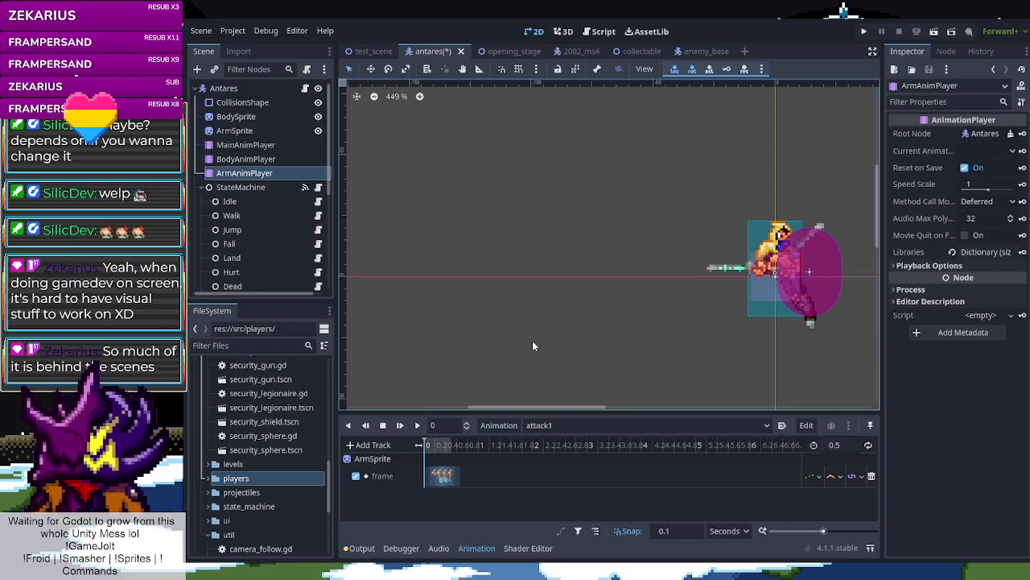
{"action": "key", "text": "ctrl+z"}
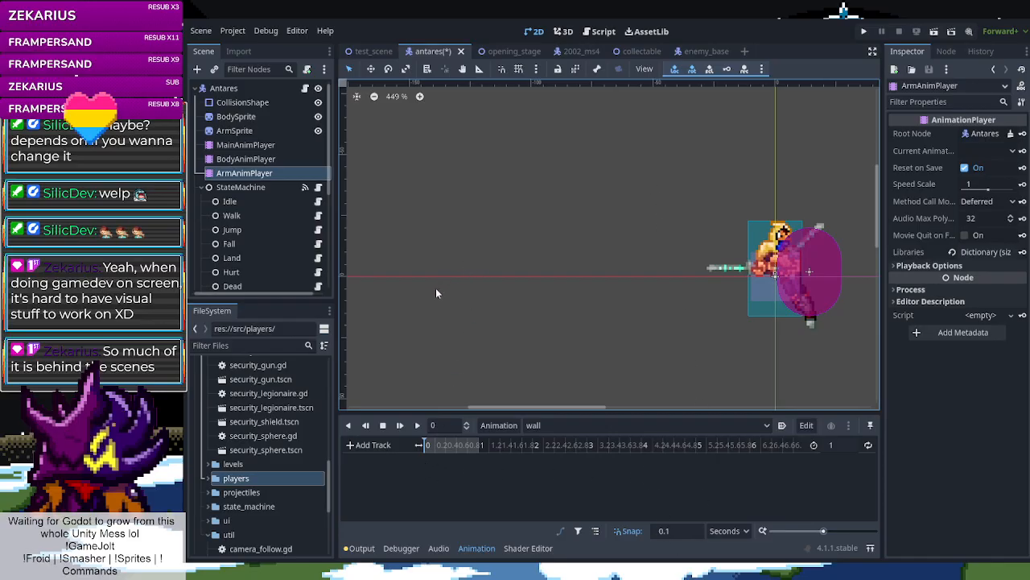
{"action": "left_click", "coordinate": [615, 471]}
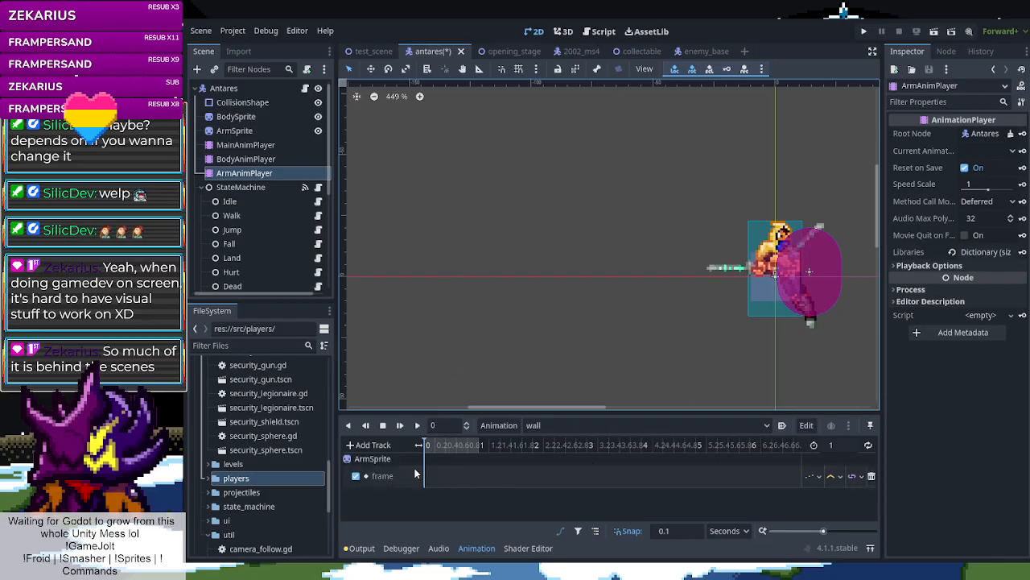
Insert a key at 0 s on the wall animation's ArmSprite frame track with value 56
{"action": "right_click", "coordinate": [442, 477]}
{"action": "left_click", "coordinate": [443, 480]}
{"action": "left_click_drag", "start_coordinate": [445, 478], "coordinate": [430, 476]}
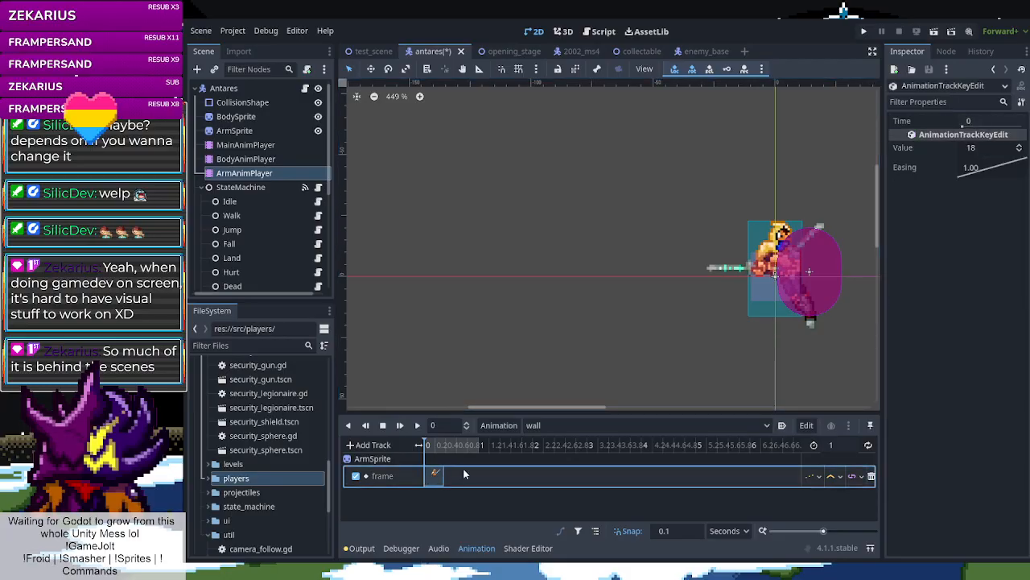
{"action": "left_click", "coordinate": [991, 146]}
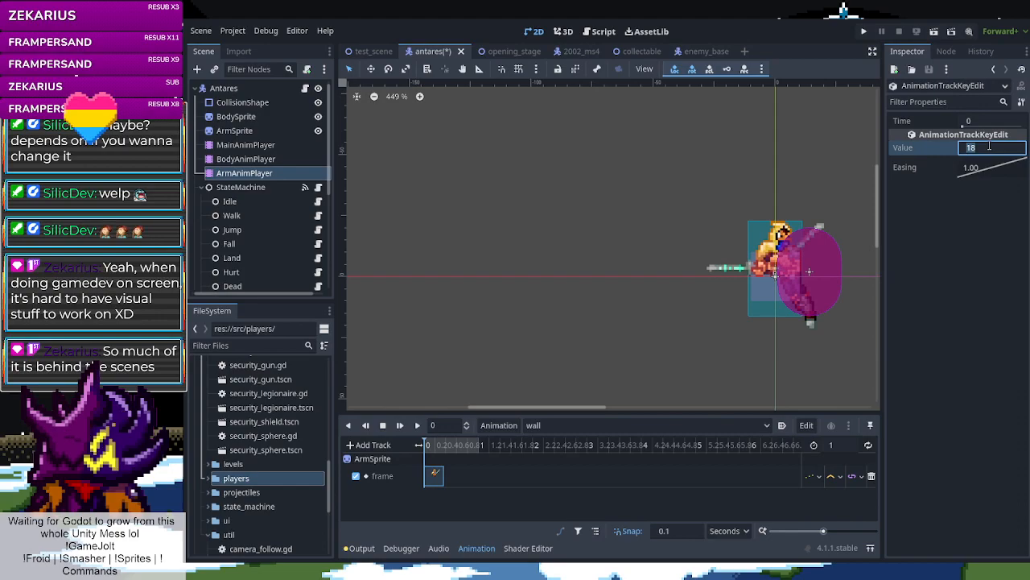
{"action": "type", "text": "56"}
{"action": "key", "text": "Return"}
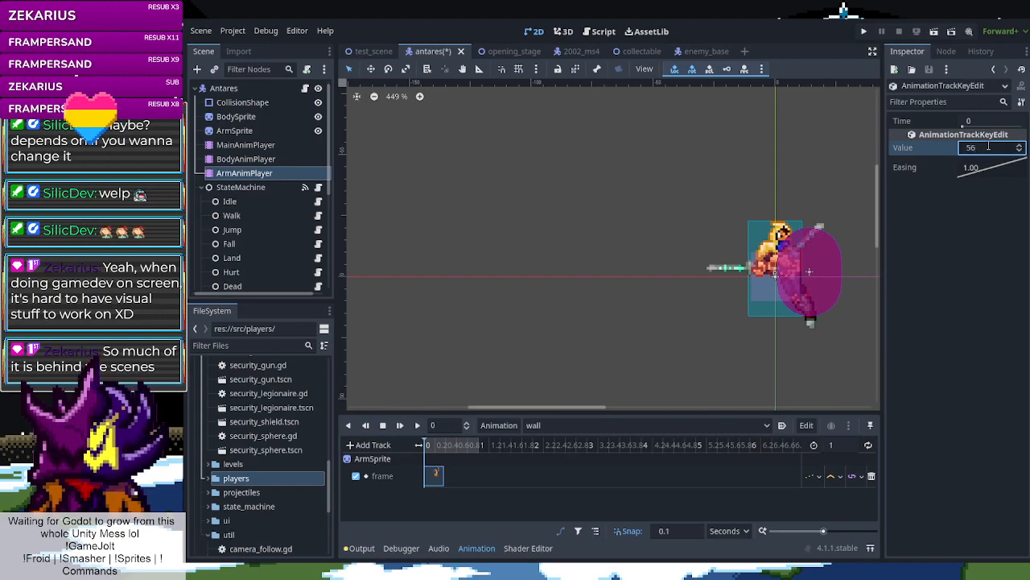
Insert a key at 0.1 s on the wall animation's ArmSprite frame track with value 54
{"action": "right_click", "coordinate": [455, 478]}
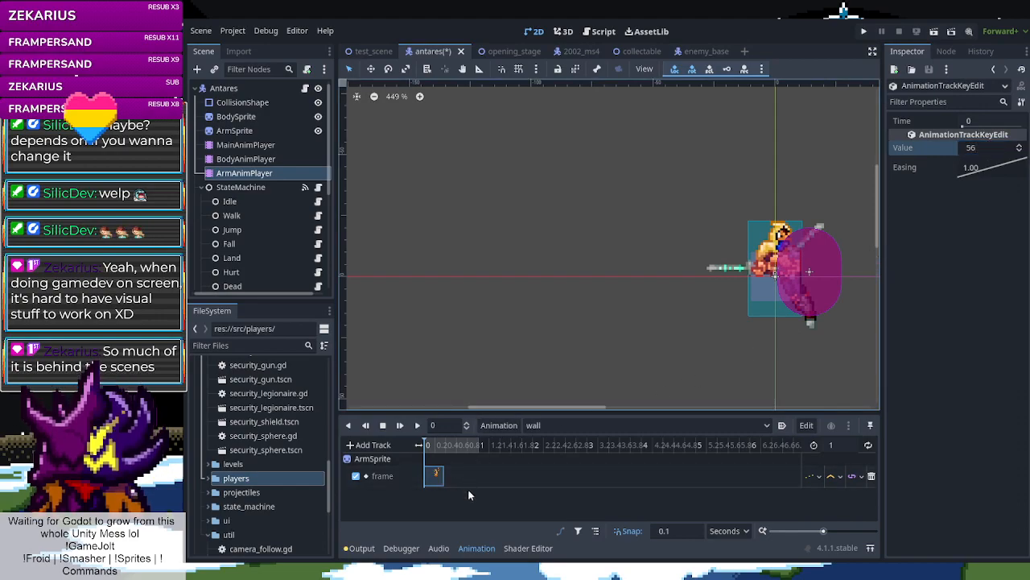
{"action": "left_click", "coordinate": [468, 489]}
{"action": "left_click_drag", "start_coordinate": [467, 482], "coordinate": [447, 481]}
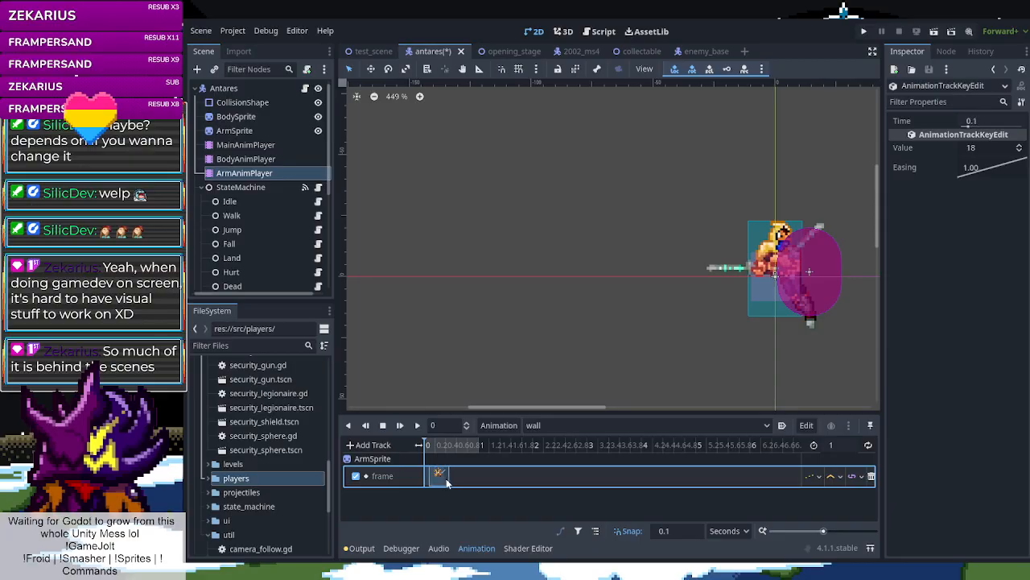
{"action": "left_click", "coordinate": [983, 149]}
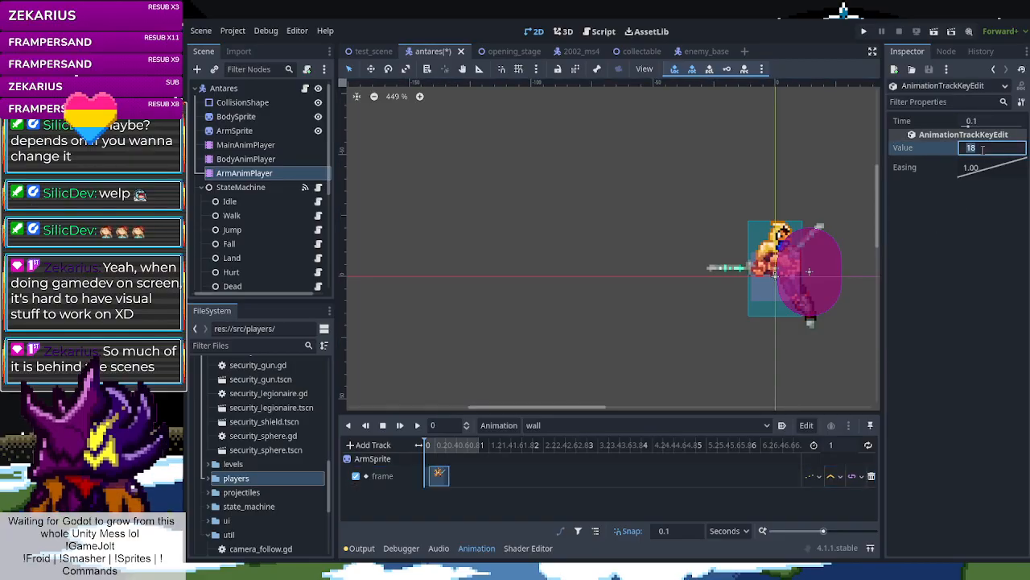
{"action": "type", "text": "54"}
{"action": "key", "text": "Return"}
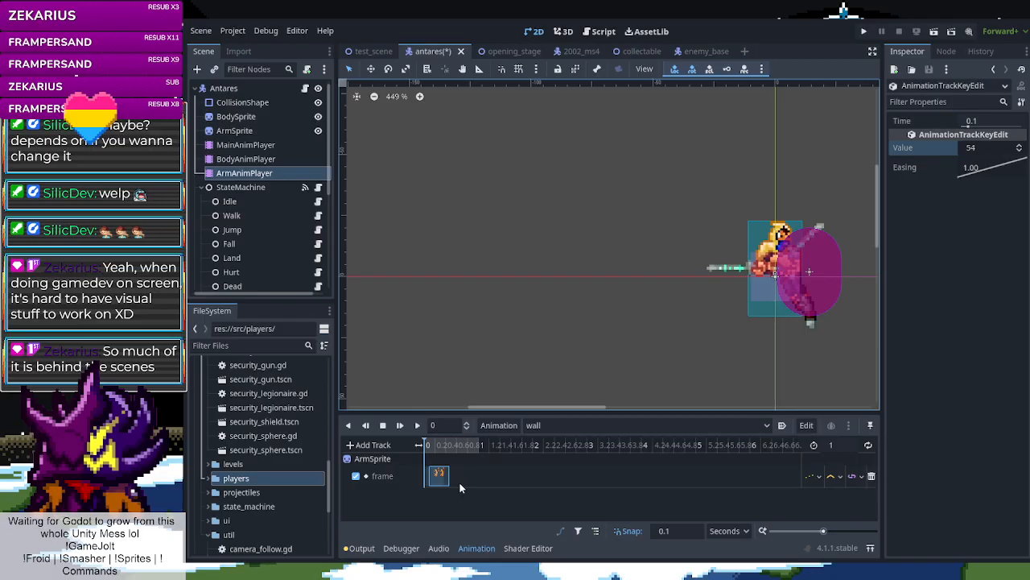
Insert a key at 0.2 s on the wall animation's ArmSprite frame track with value 55
{"action": "right_click", "coordinate": [458, 483]}
{"action": "left_click", "coordinate": [470, 489]}
{"action": "left_click_drag", "start_coordinate": [468, 482], "coordinate": [445, 480]}
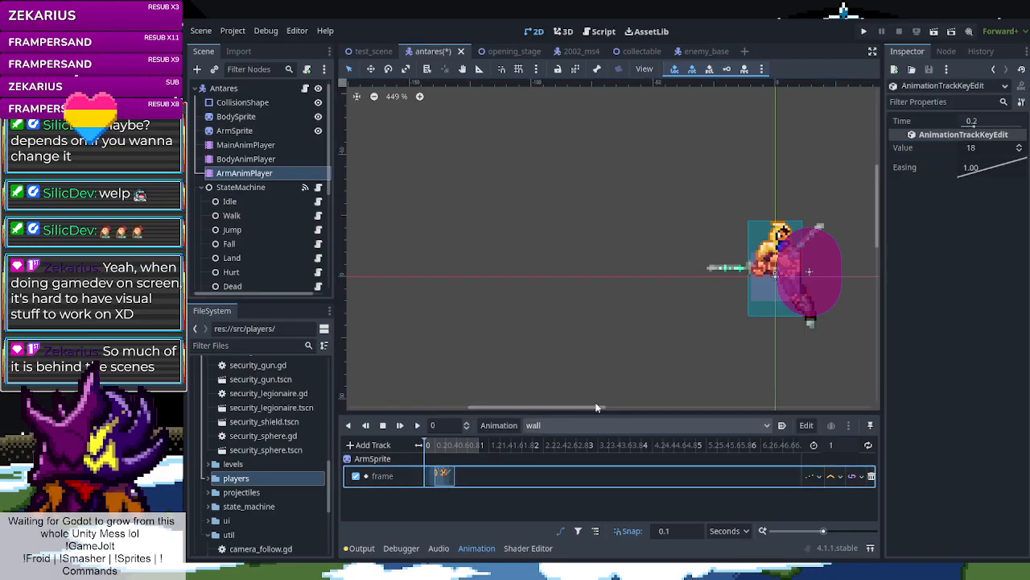
{"action": "left_click", "coordinate": [991, 149]}
{"action": "type", "text": "55"}
{"action": "key", "text": "Return"}
Insert a key at 0.3 s on the ArmSprite frame track with value 56 and preview the arm's wall animation
{"action": "right_click", "coordinate": [469, 479]}
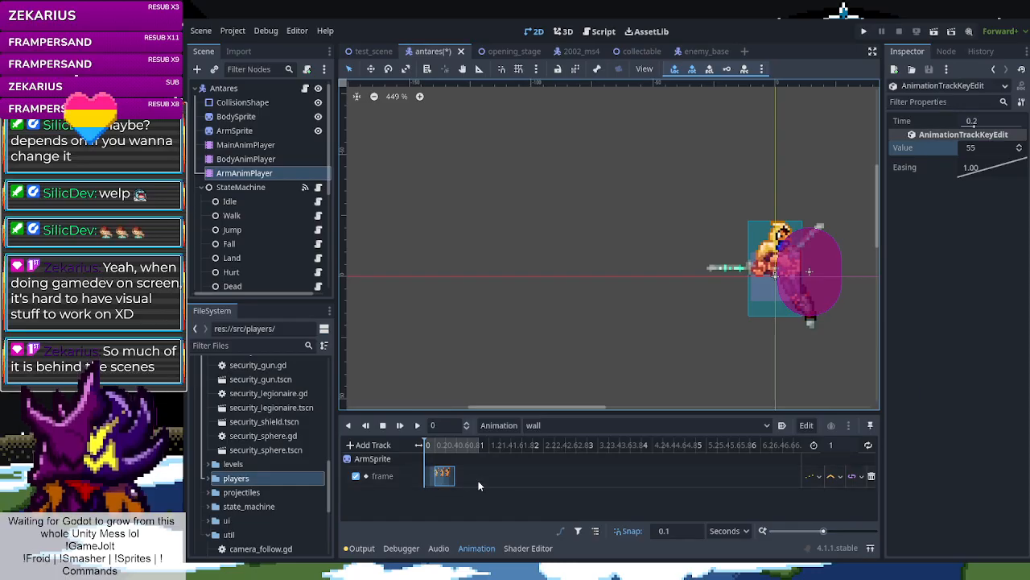
{"action": "left_click", "coordinate": [478, 484]}
{"action": "left_click_drag", "start_coordinate": [473, 483], "coordinate": [450, 481]}
{"action": "left_click", "coordinate": [991, 148]}
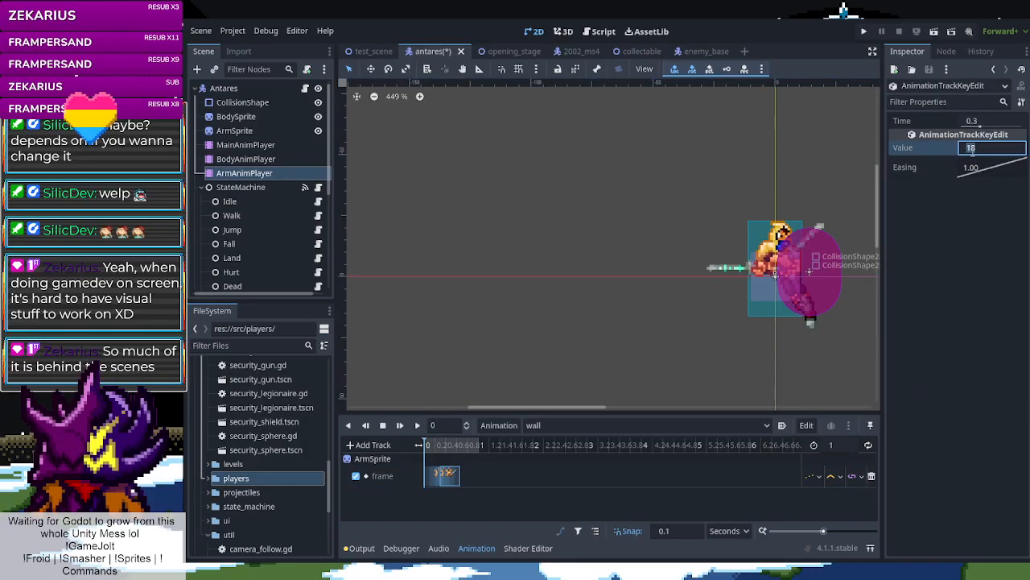
{"action": "type", "text": "56"}
{"action": "key", "text": "Return"}
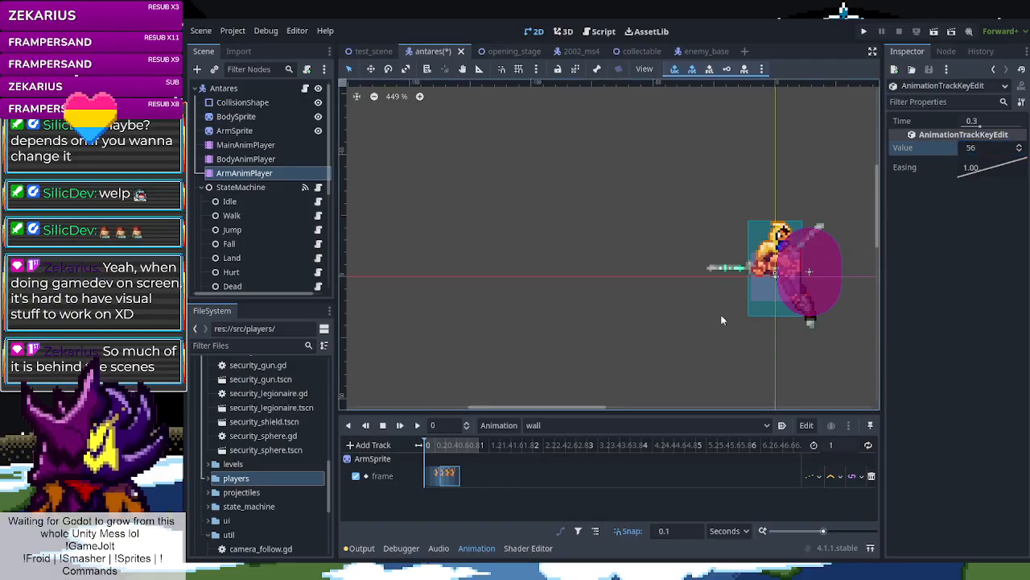
{"action": "left_click", "coordinate": [417, 425]}
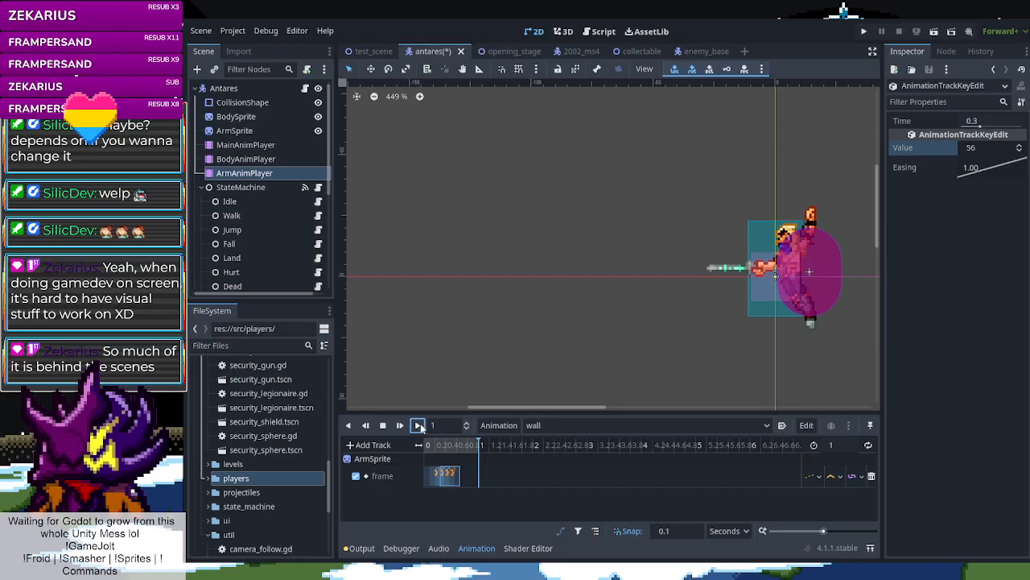
{"action": "left_click", "coordinate": [418, 425]}
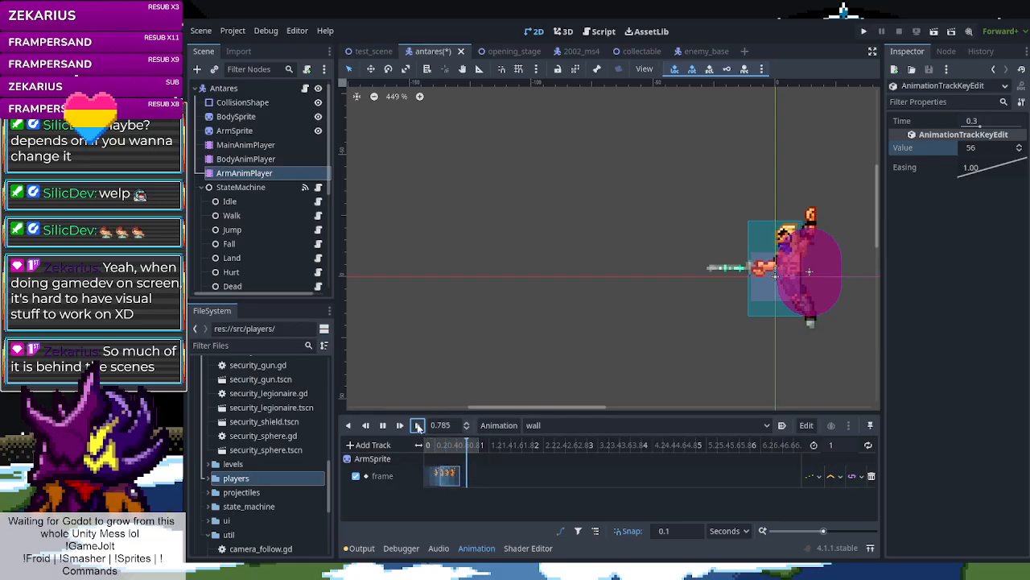
Look through the MainAnimPlayer's RESET tracks and open its fall animation
{"action": "left_click", "coordinate": [261, 145]}
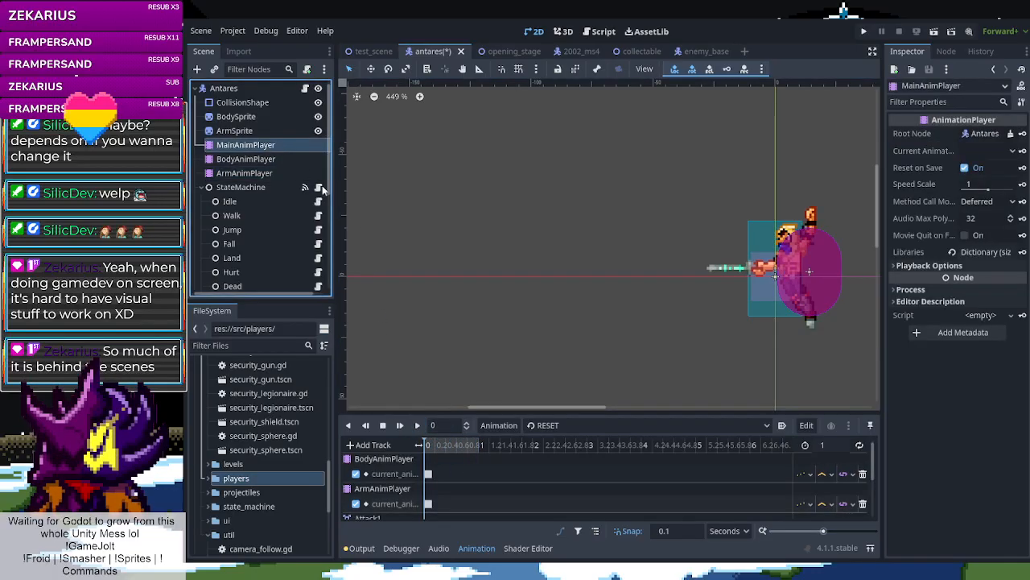
{"action": "scroll", "coordinate": [458, 475], "scroll_direction": "down", "scroll_amount": 5}
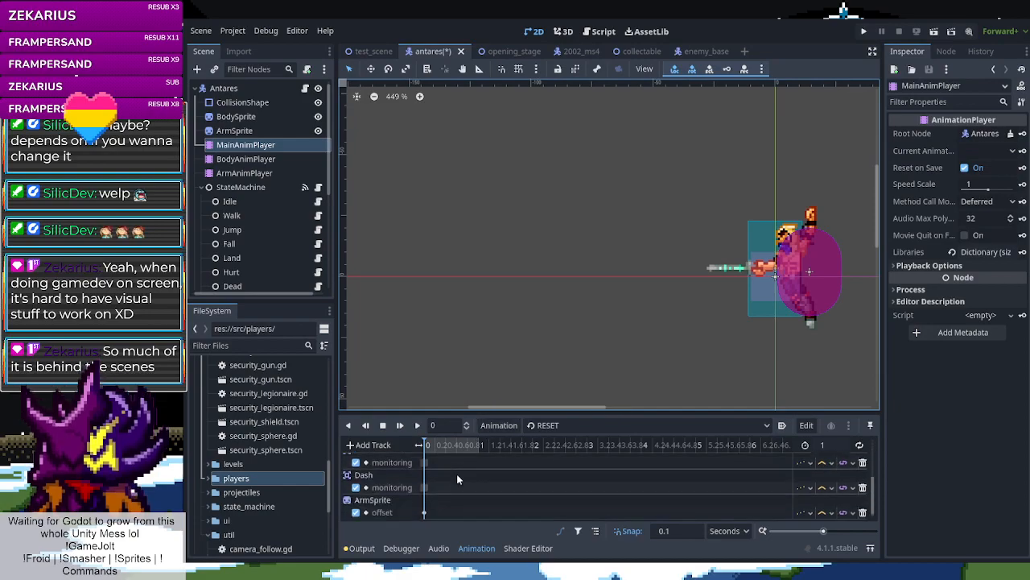
{"action": "scroll", "coordinate": [446, 486], "scroll_direction": "up", "scroll_amount": 2}
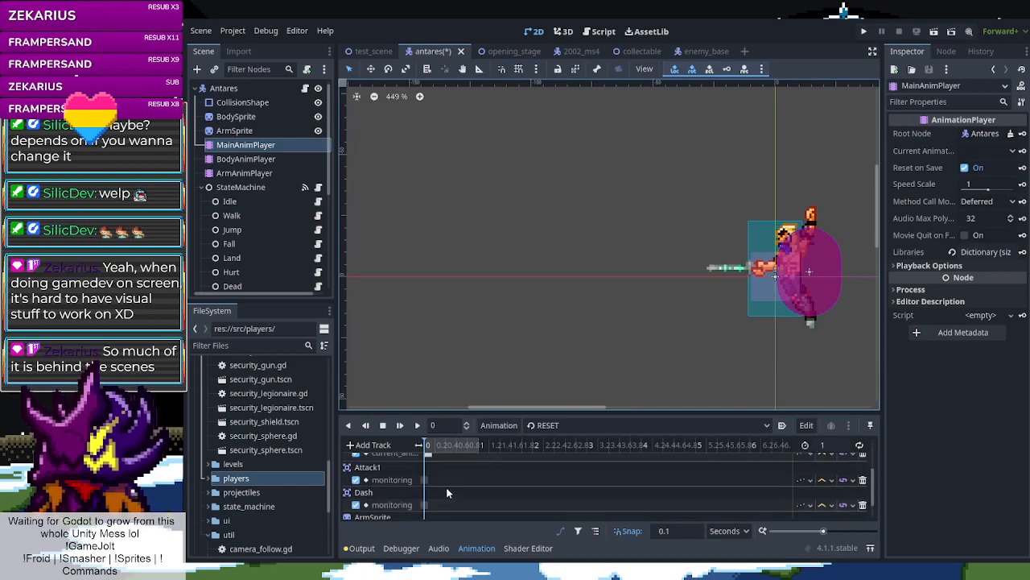
{"action": "scroll", "coordinate": [447, 492], "scroll_direction": "up", "scroll_amount": 3}
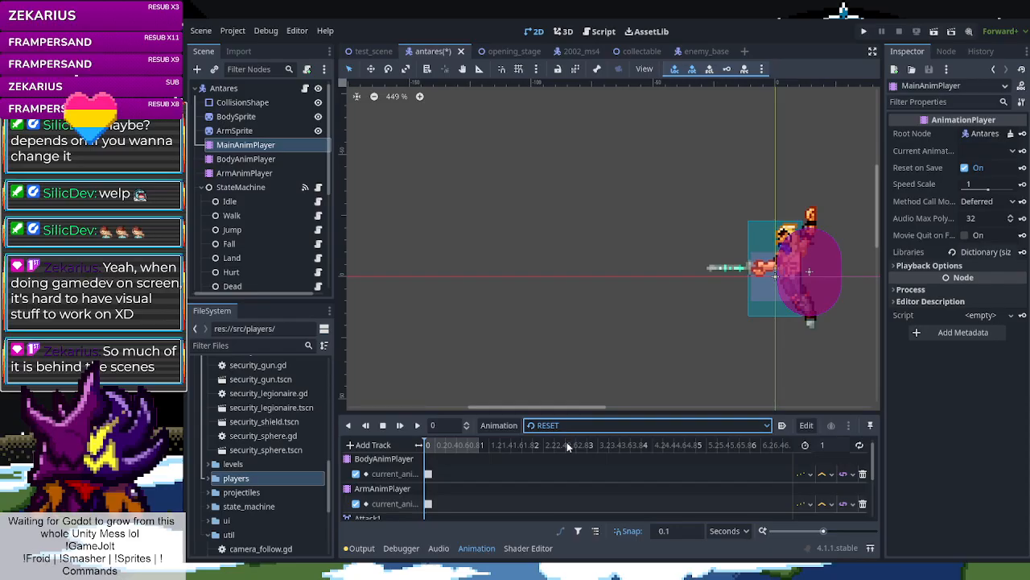
{"action": "left_click", "coordinate": [592, 488]}
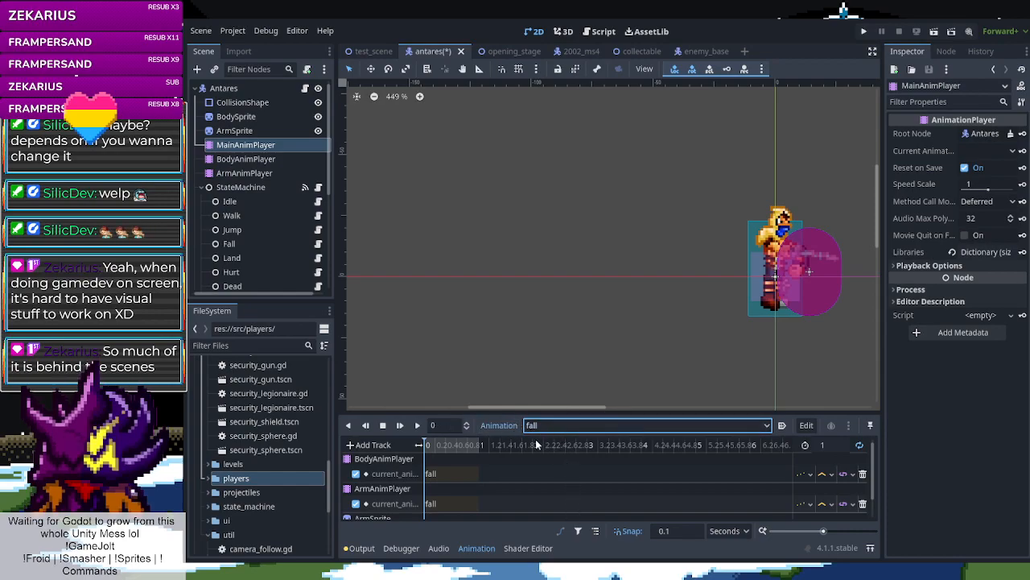
Create a wall animation in MainAnimPlayer and, using the fall animation as reference, add a current_animation track for BodyAnimPlayer
{"action": "left_click", "coordinate": [609, 367]}
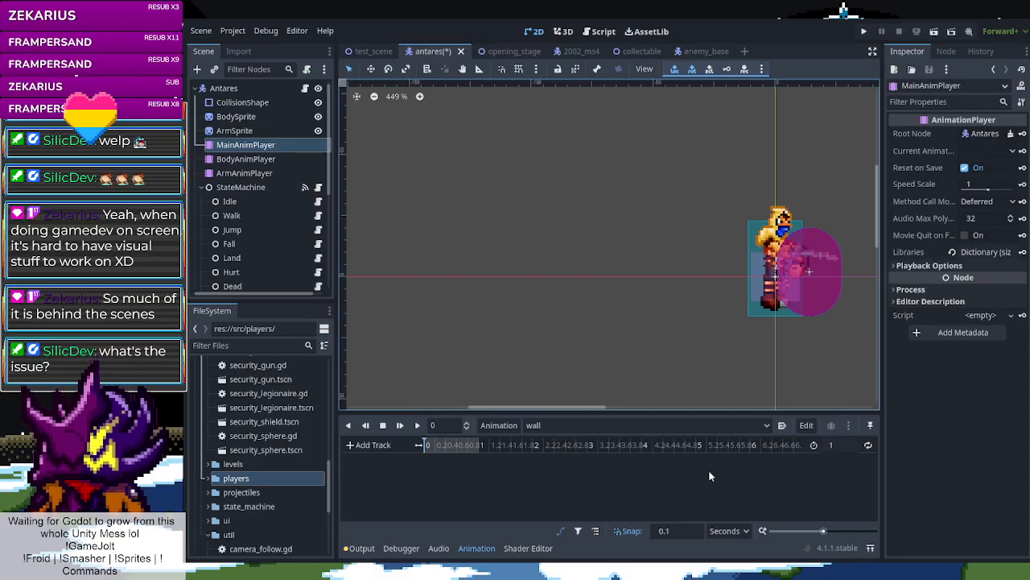
{"action": "left_click", "coordinate": [551, 463]}
{"action": "left_click", "coordinate": [574, 429]}
{"action": "left_click", "coordinate": [529, 549]}
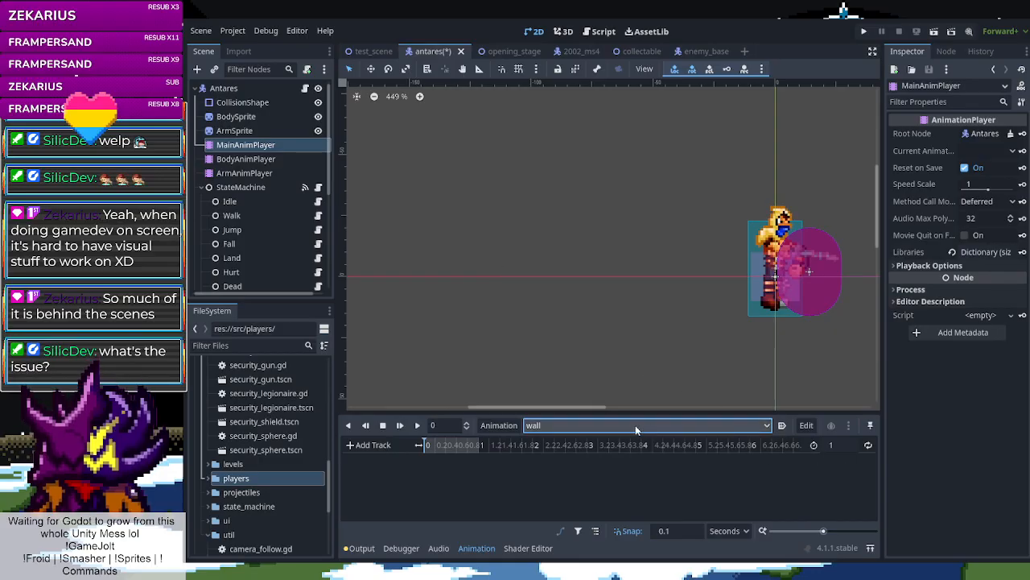
{"action": "left_click", "coordinate": [574, 467]}
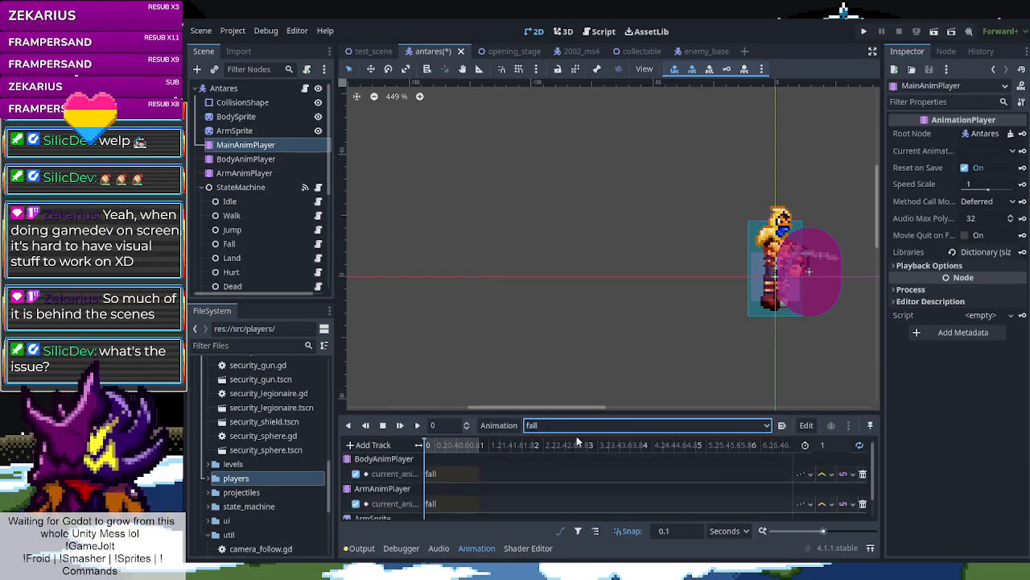
{"action": "left_click", "coordinate": [556, 555]}
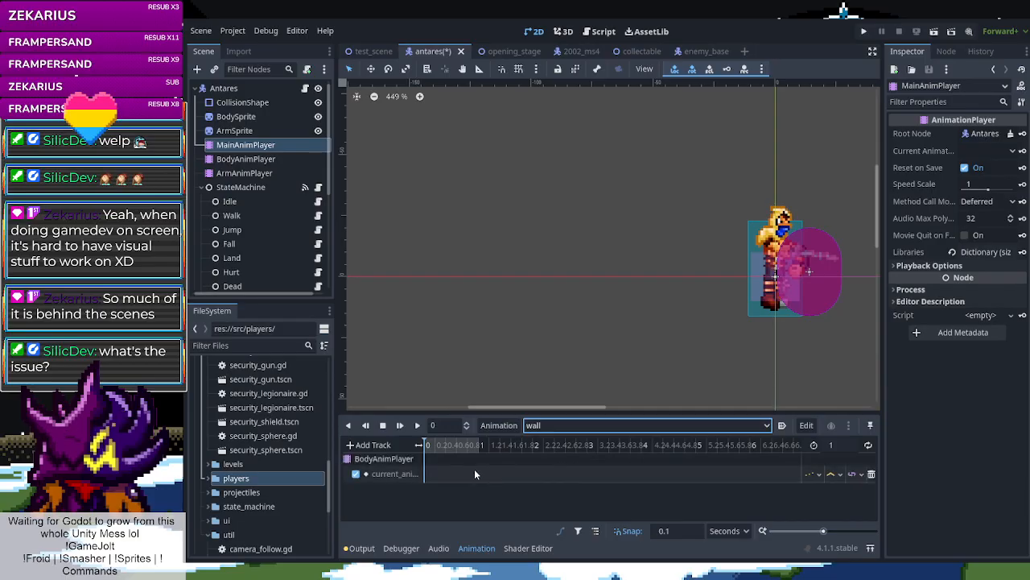
Insert a key at 0 s on the wall animation's BodyAnimPlayer track and set its value to wall
{"action": "right_click", "coordinate": [437, 477]}
{"action": "left_click", "coordinate": [448, 482]}
{"action": "left_click", "coordinate": [440, 475]}
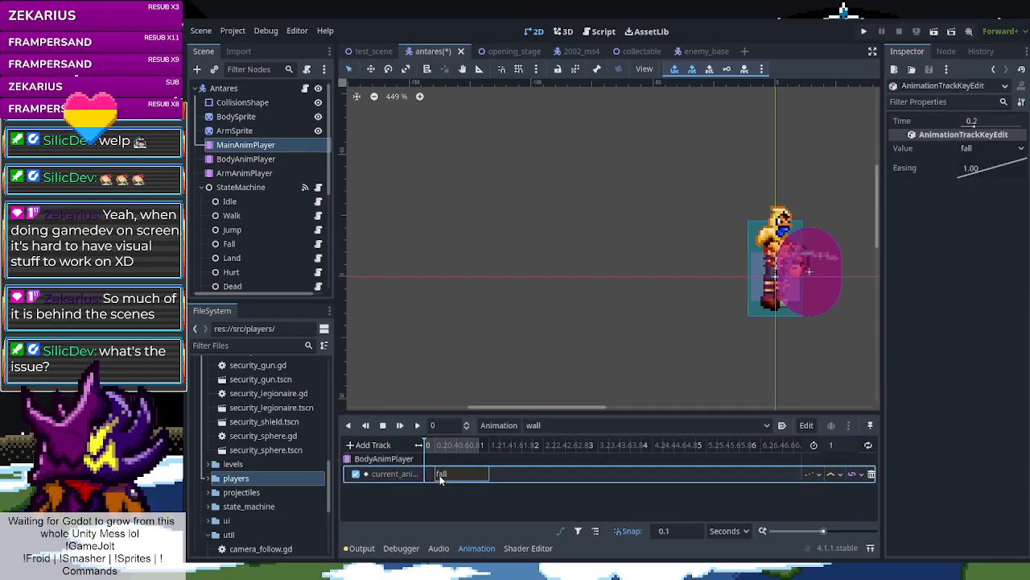
{"action": "left_click_drag", "start_coordinate": [432, 475], "coordinate": [431, 476]}
{"action": "left_click", "coordinate": [984, 148]}
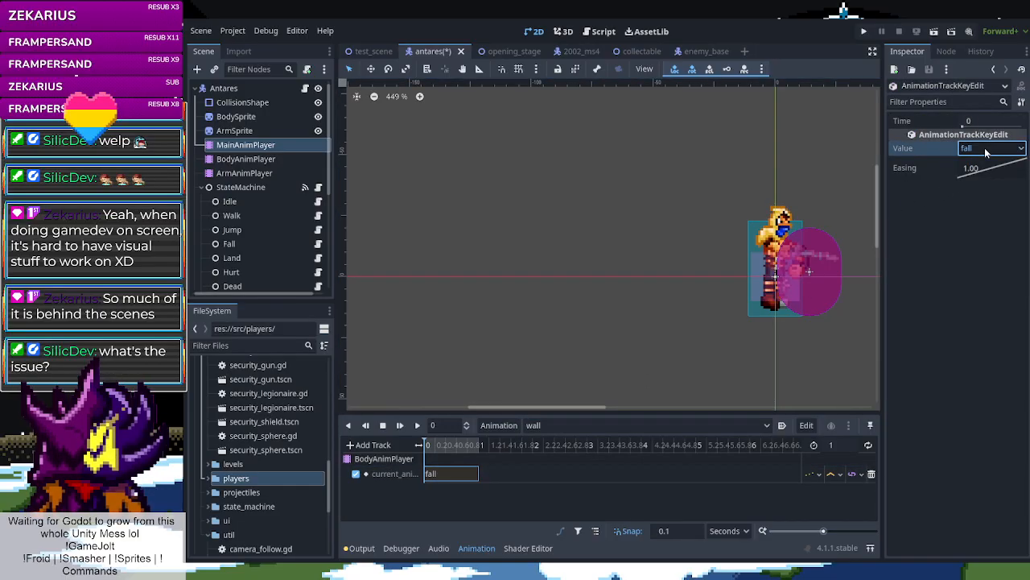
{"action": "left_click", "coordinate": [967, 321]}
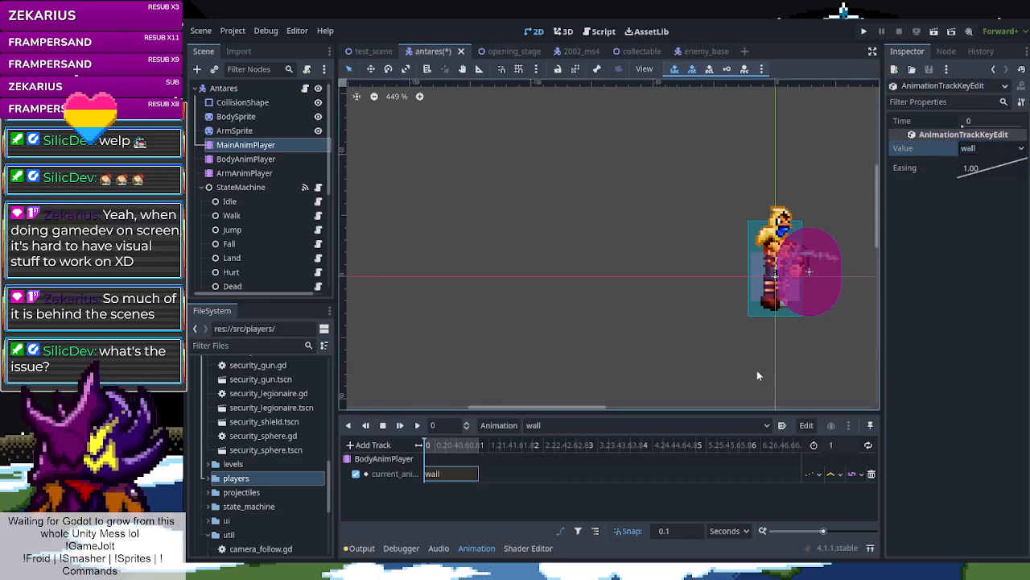
Add an ArmAnimPlayer current_animation track to the wall animation with a key at 0 s set to wall
{"action": "left_click", "coordinate": [436, 499]}
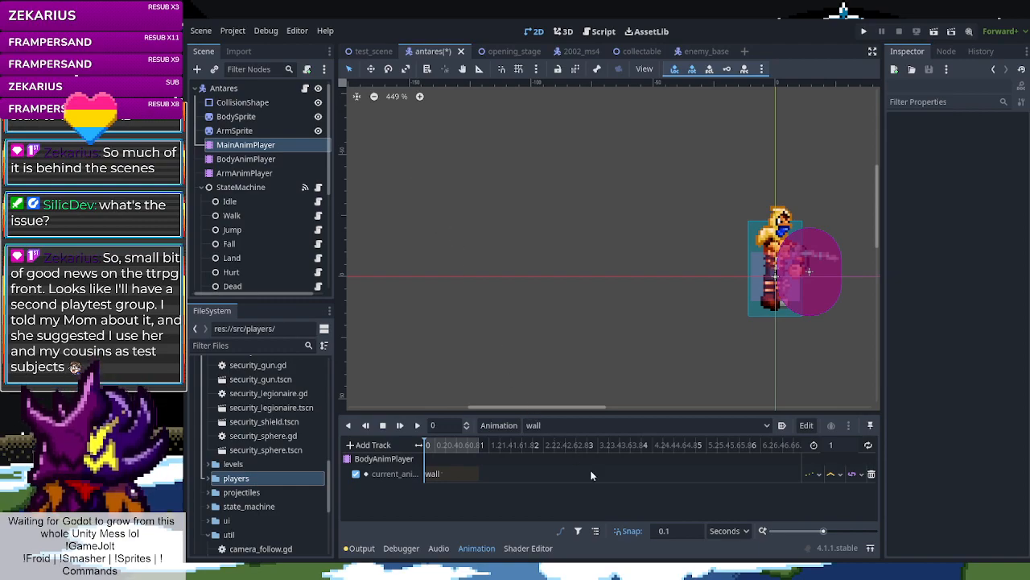
{"action": "key", "text": "ctrl+z"}
{"action": "right_click", "coordinate": [437, 508]}
{"action": "left_click", "coordinate": [459, 513]}
{"action": "left_click_drag", "start_coordinate": [445, 502], "coordinate": [426, 504]}
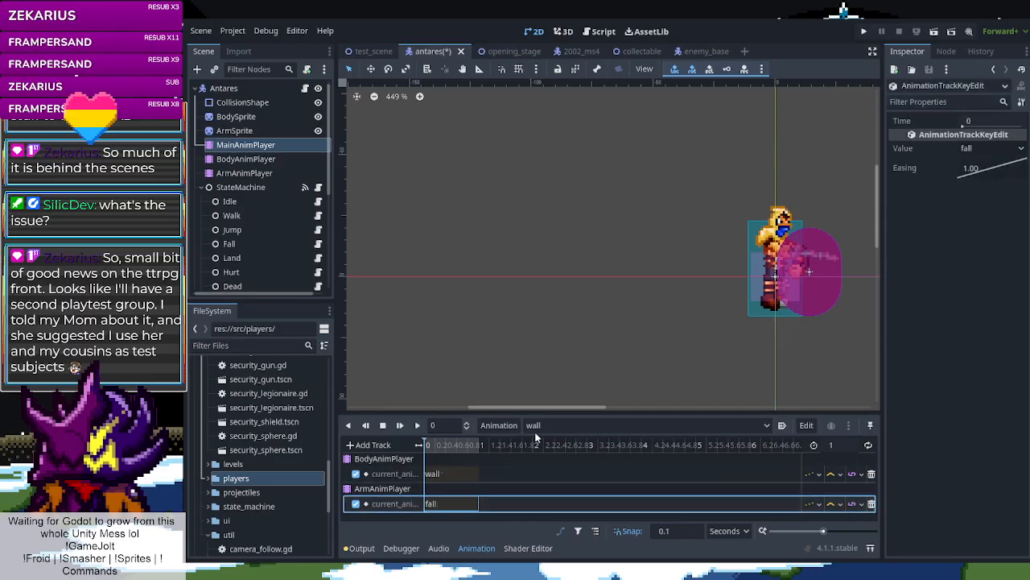
{"action": "left_click", "coordinate": [438, 503]}
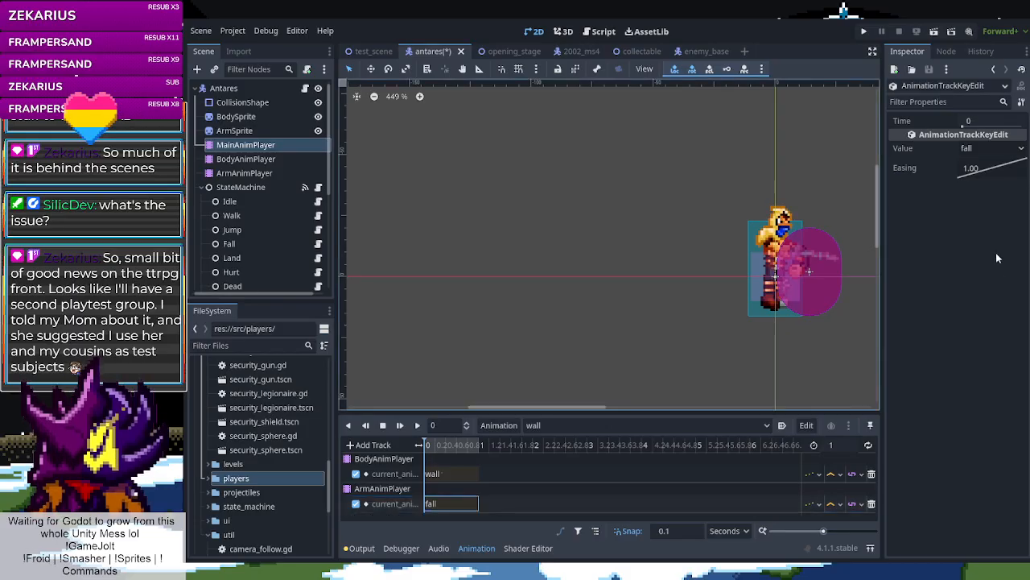
{"action": "left_click", "coordinate": [968, 149]}
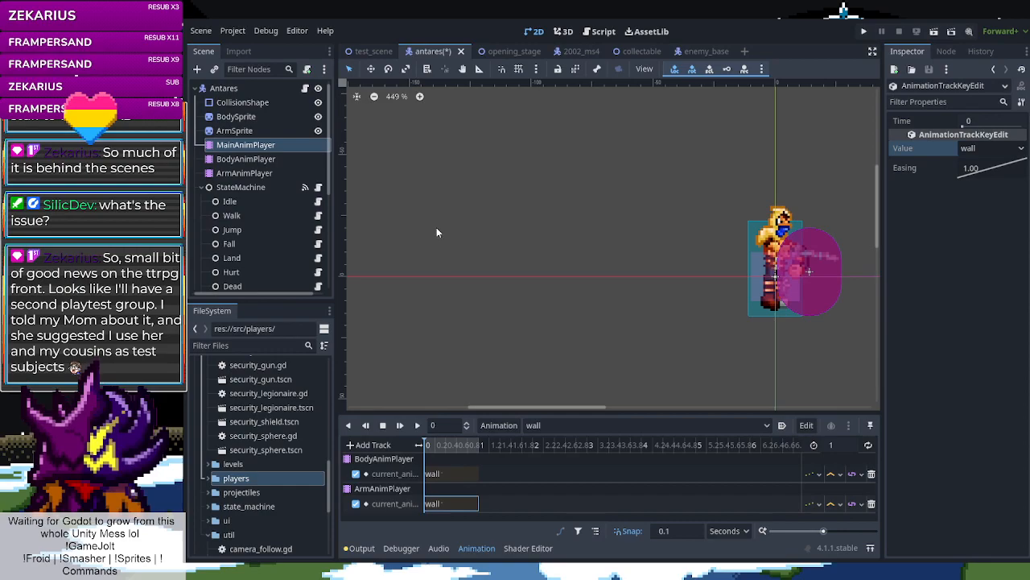
Compare the wall animation's tracks with the idle and hurt animations and remove its added ArmSprite offset track
{"action": "key", "text": "ctrl+z"}
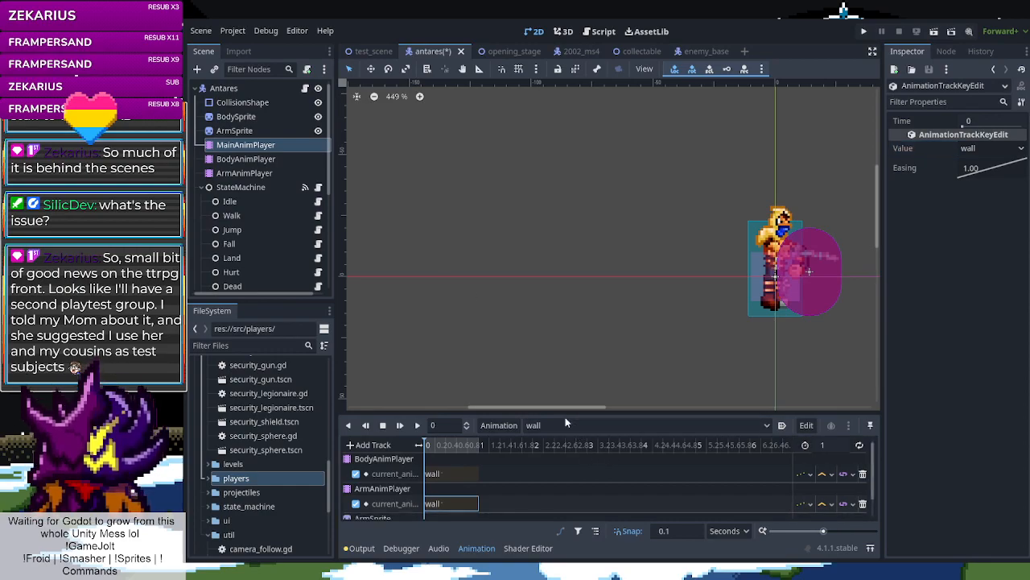
{"action": "left_click", "coordinate": [560, 488]}
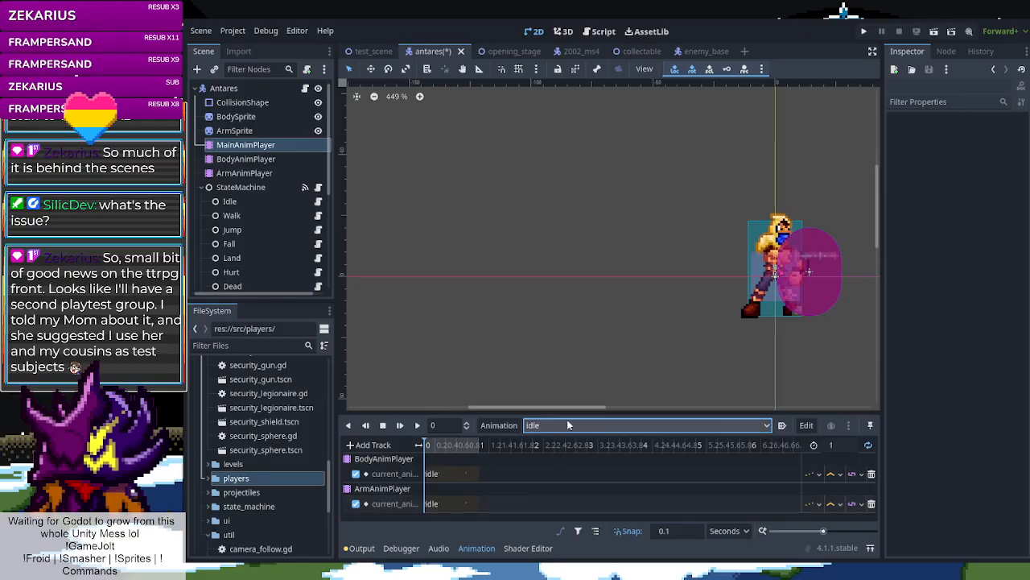
{"action": "left_click", "coordinate": [565, 478]}
{"action": "scroll", "coordinate": [522, 470], "scroll_direction": "down", "scroll_amount": 2}
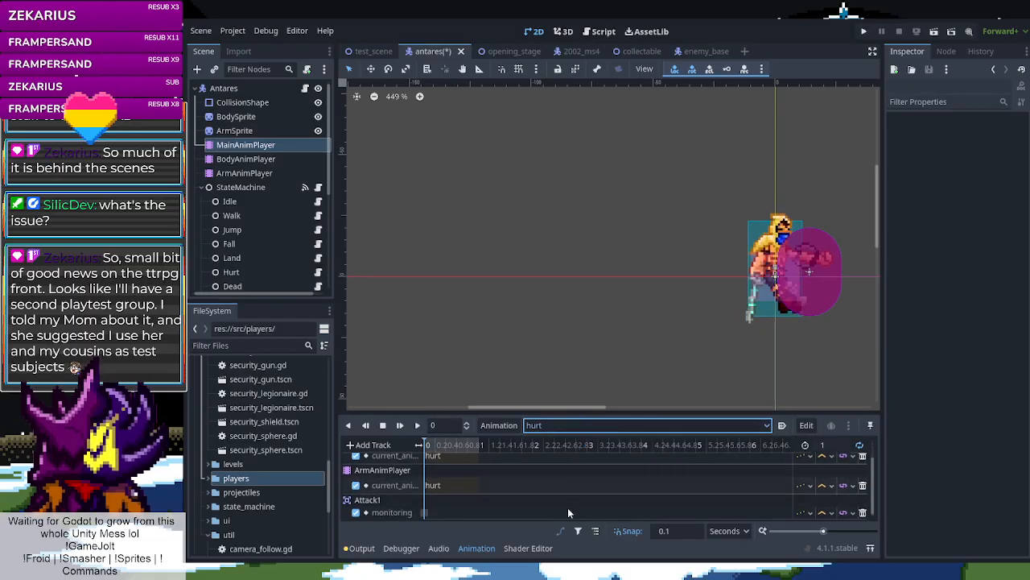
{"action": "left_click", "coordinate": [566, 548]}
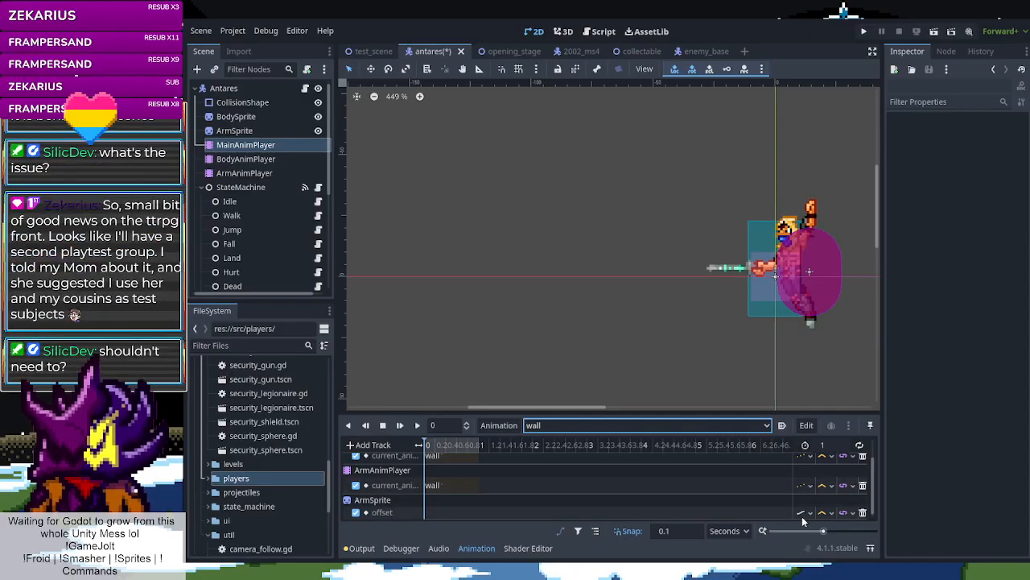
{"action": "left_click", "coordinate": [864, 514]}
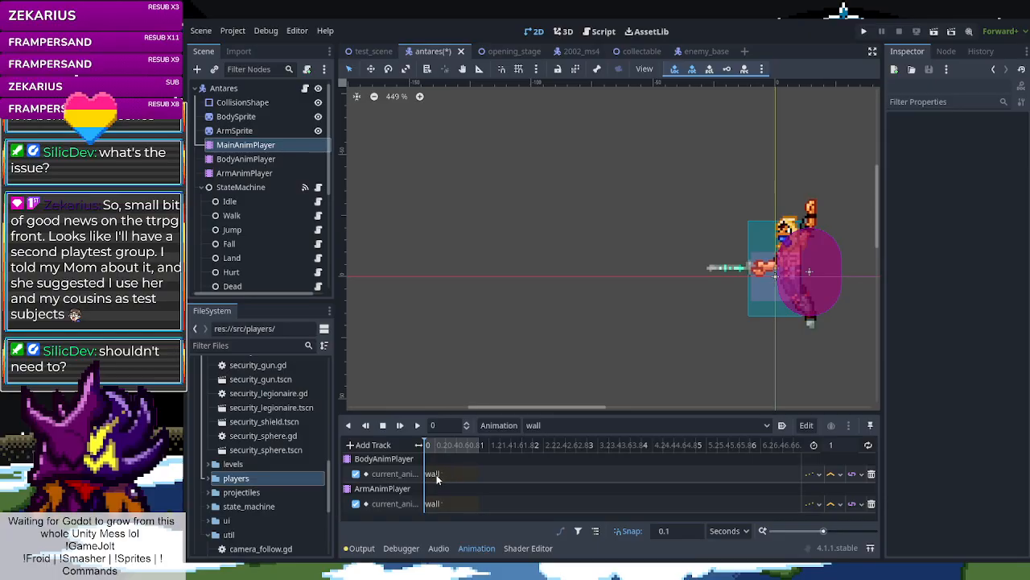
Preview MainAnimPlayer's wall animation and check the _process code in the player.gd script
{"action": "left_click", "coordinate": [417, 425]}
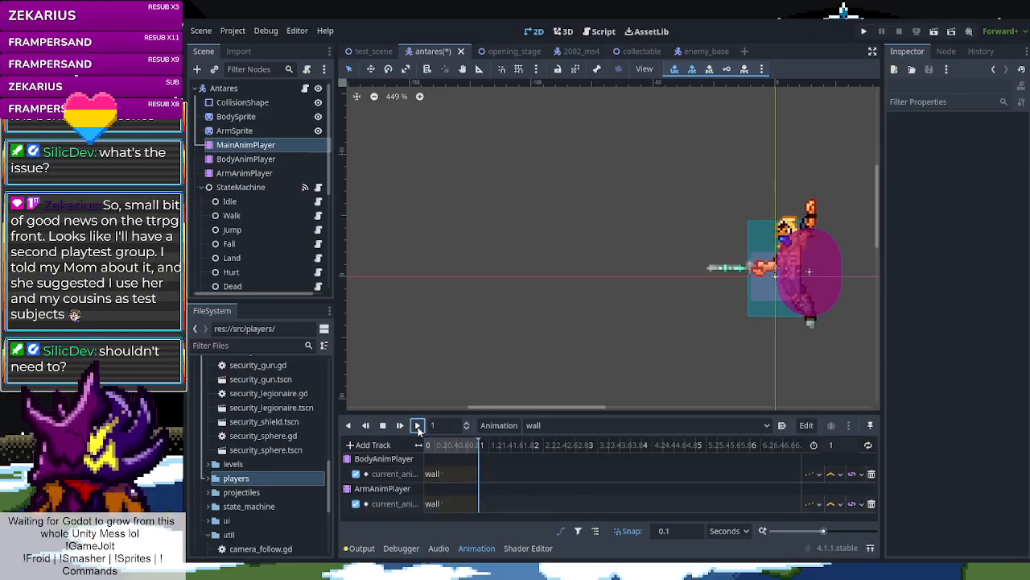
{"action": "left_click", "coordinate": [383, 425]}
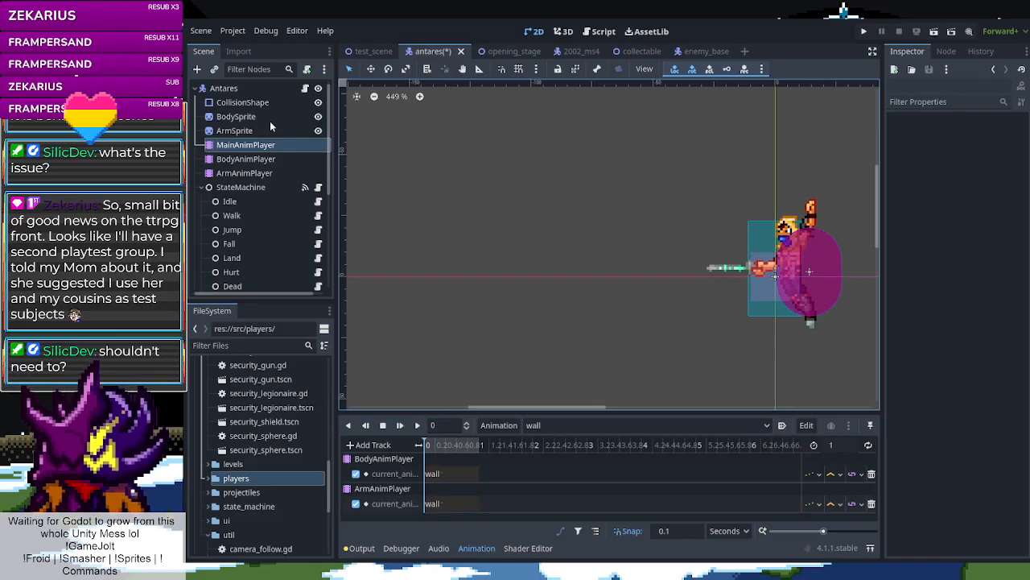
{"action": "left_click", "coordinate": [304, 87]}
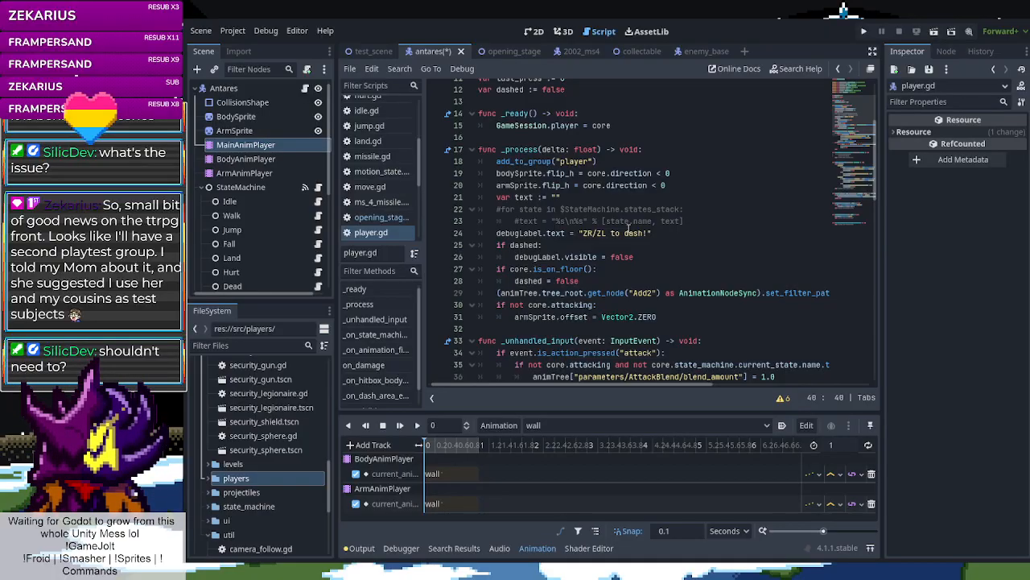
{"action": "left_click", "coordinate": [533, 31]}
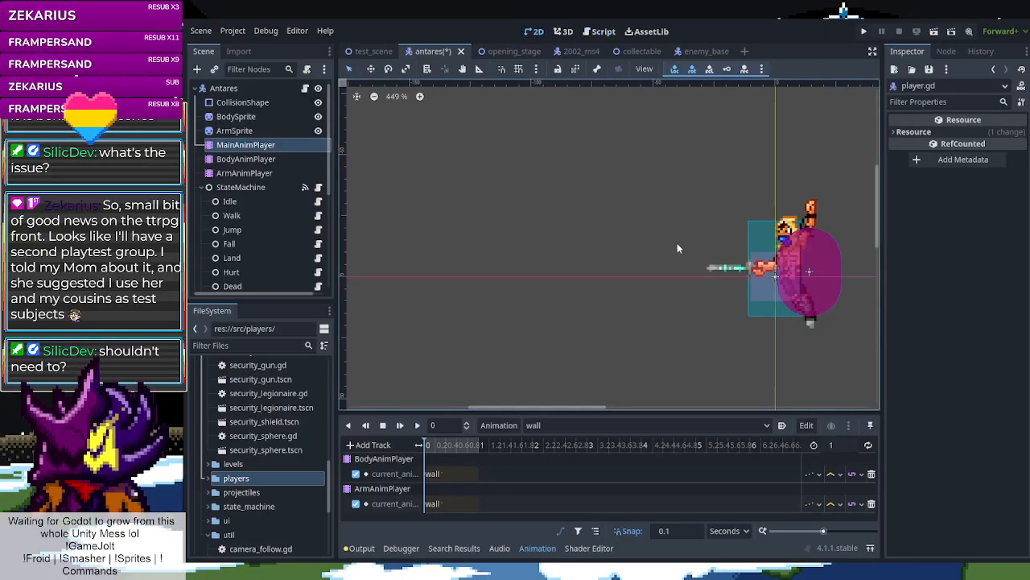
Add a RayCast2D under Antares with target position x 10, y 0, and compare its reach with the wall pose
{"action": "left_click", "coordinate": [250, 88]}
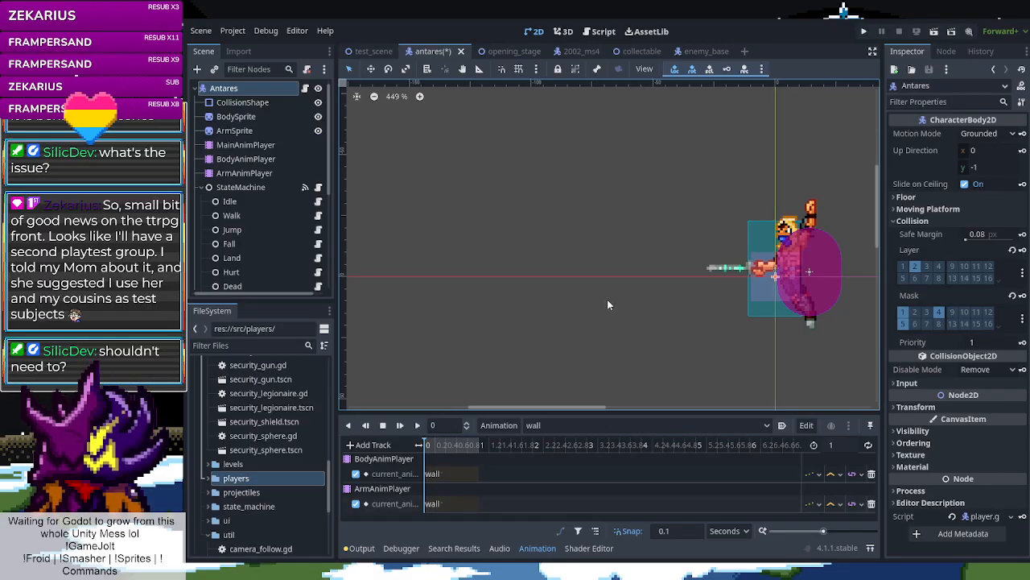
{"action": "left_click", "coordinate": [609, 472]}
{"action": "left_click_drag", "start_coordinate": [775, 400], "coordinate": [803, 280]}
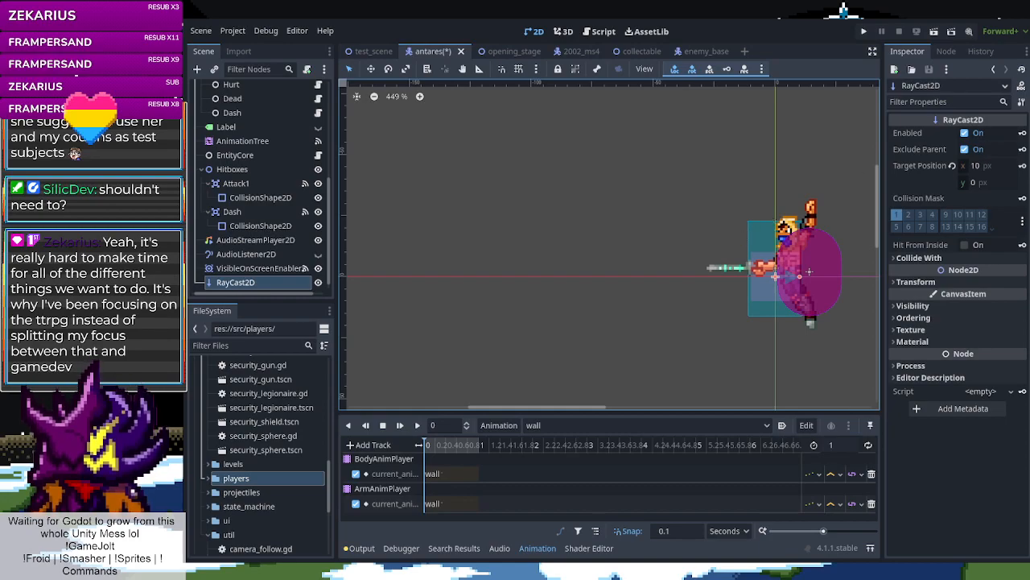
{"action": "scroll", "coordinate": [853, 211], "scroll_direction": "up", "scroll_amount": 7}
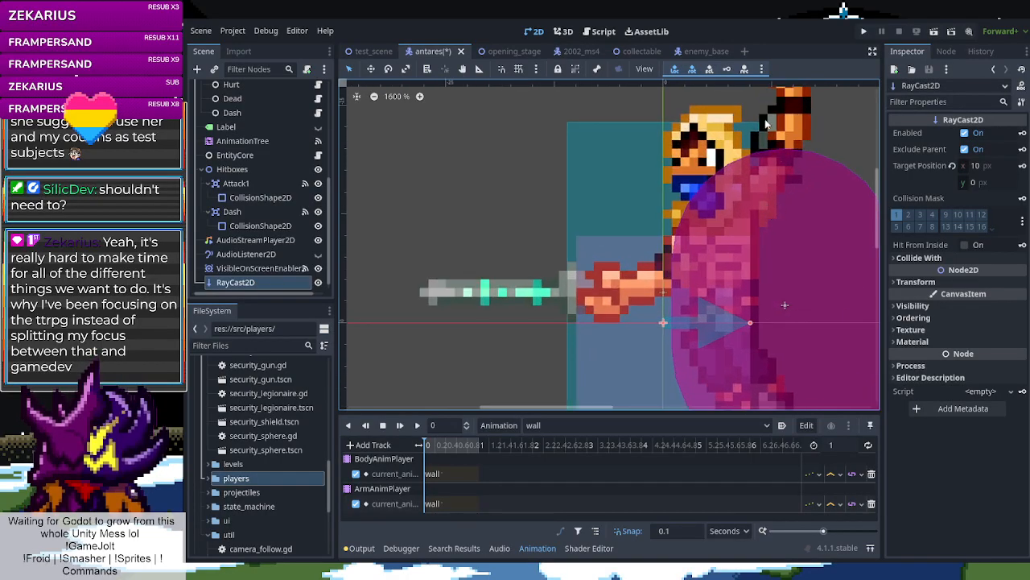
{"action": "scroll", "coordinate": [751, 273], "scroll_direction": "down", "scroll_amount": 2}
{"action": "scroll", "coordinate": [756, 377], "scroll_direction": "up", "scroll_amount": 1}
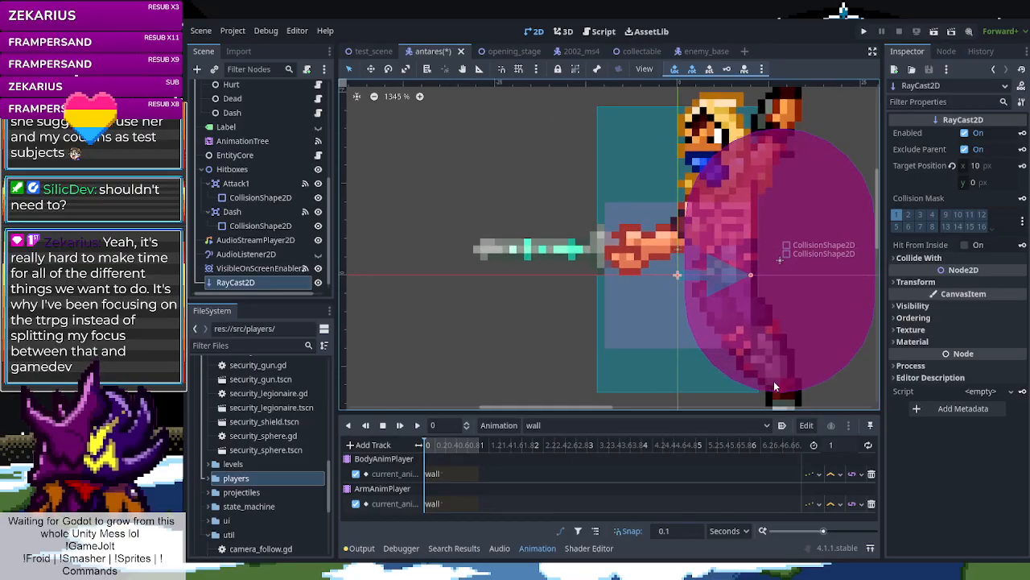
{"action": "scroll", "coordinate": [791, 383], "scroll_direction": "down", "scroll_amount": 4}
{"action": "scroll", "coordinate": [791, 384], "scroll_direction": "up", "scroll_amount": 3}
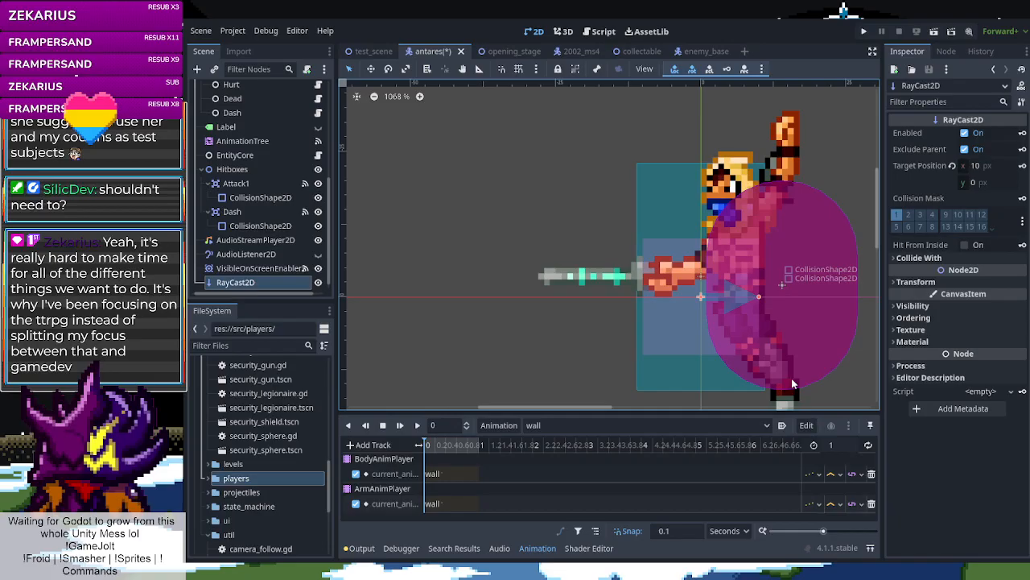
{"action": "scroll", "coordinate": [805, 303], "scroll_direction": "down", "scroll_amount": 2}
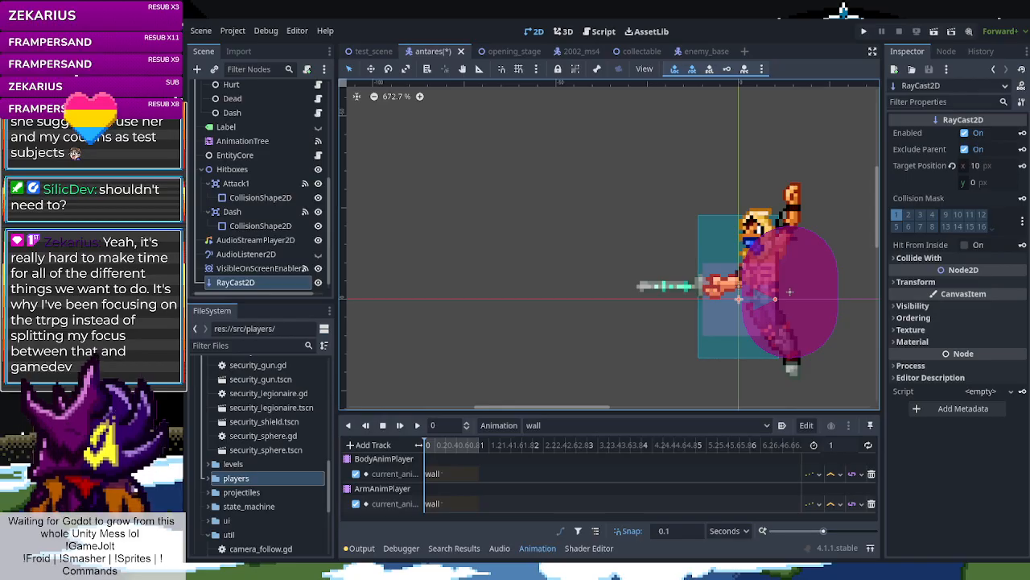
Switch to Aseprite, open Antares.ase and show frame 37, the first frame of the Wall animation
{"action": "key", "text": "alt+Tab"}
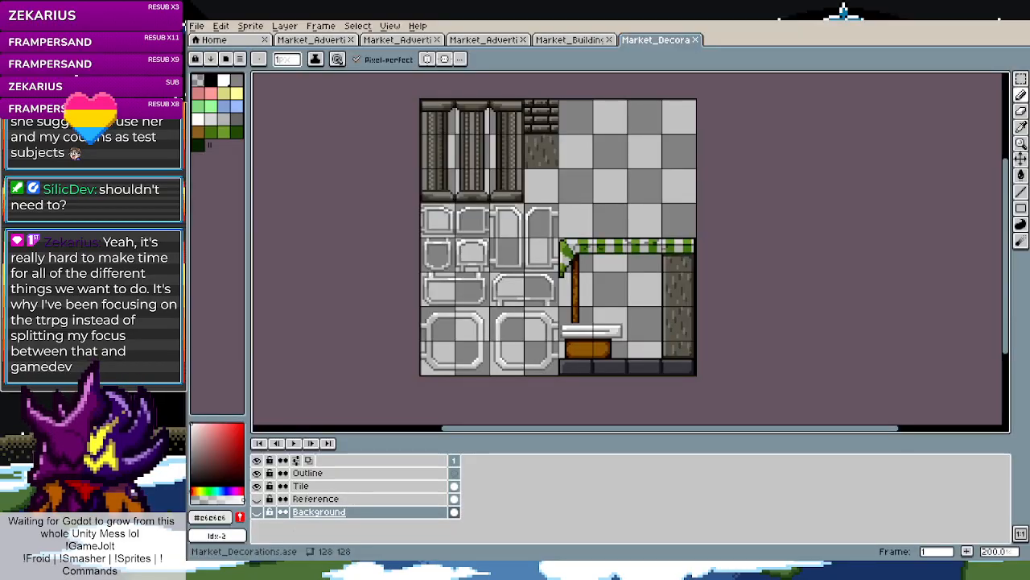
{"action": "scroll", "coordinate": [621, 247], "scroll_direction": "up", "scroll_amount": 1}
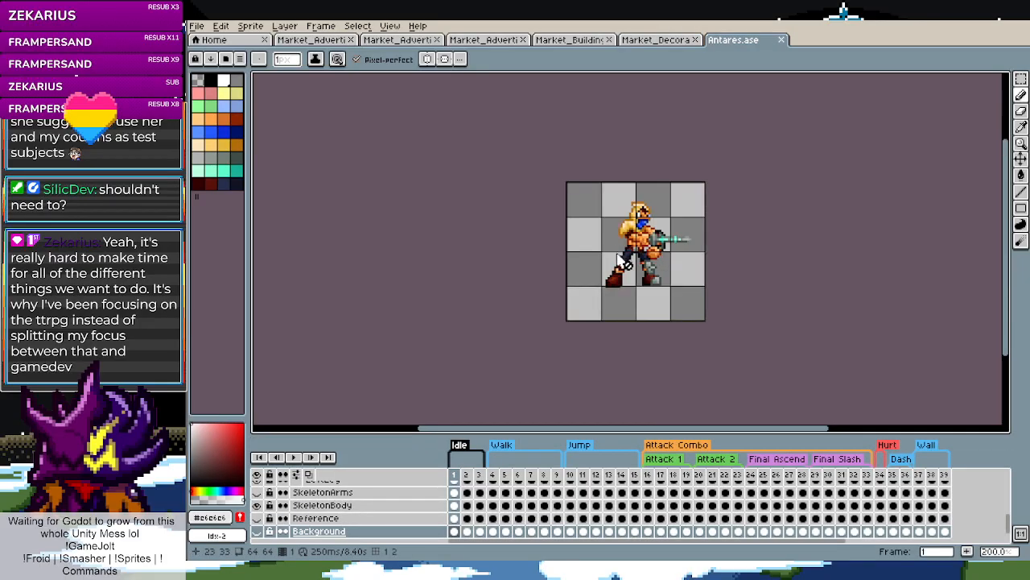
{"action": "scroll", "coordinate": [507, 503], "scroll_direction": "up", "scroll_amount": 4}
{"action": "scroll", "coordinate": [507, 507], "scroll_direction": "up", "scroll_amount": 2}
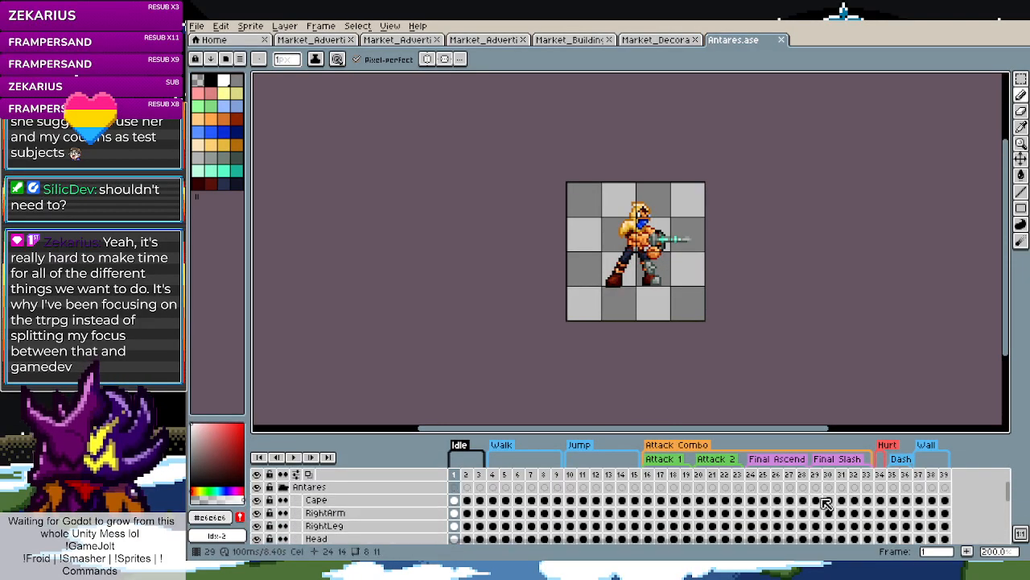
{"action": "left_click", "coordinate": [921, 500]}
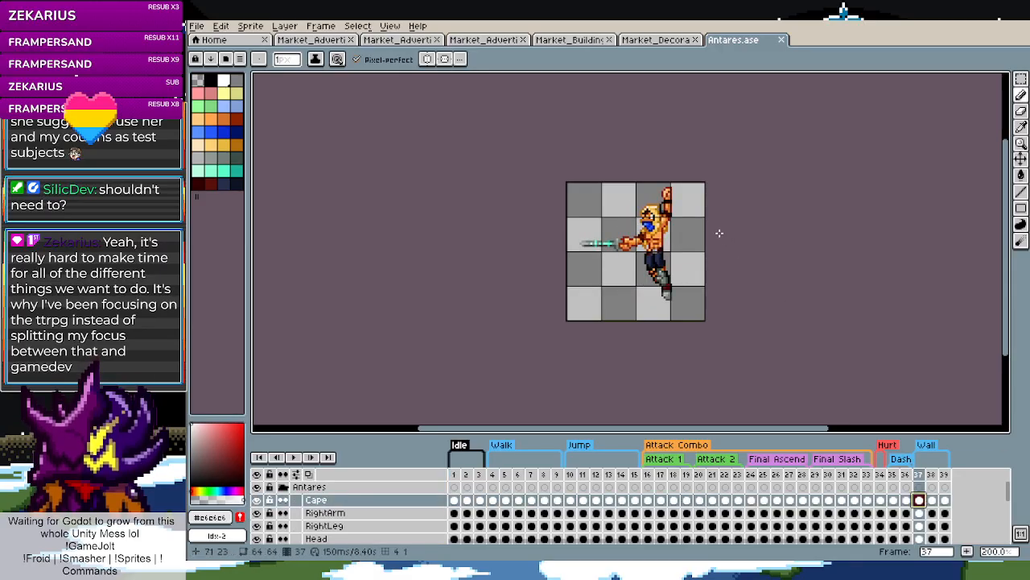
Try to move the wall pose in frame 37 by marquee-selecting the character and its cels from Cape to SkeletonBody, and undo the move
{"action": "key", "text": "m"}
{"action": "left_click_drag", "start_coordinate": [702, 185], "coordinate": [572, 307]}
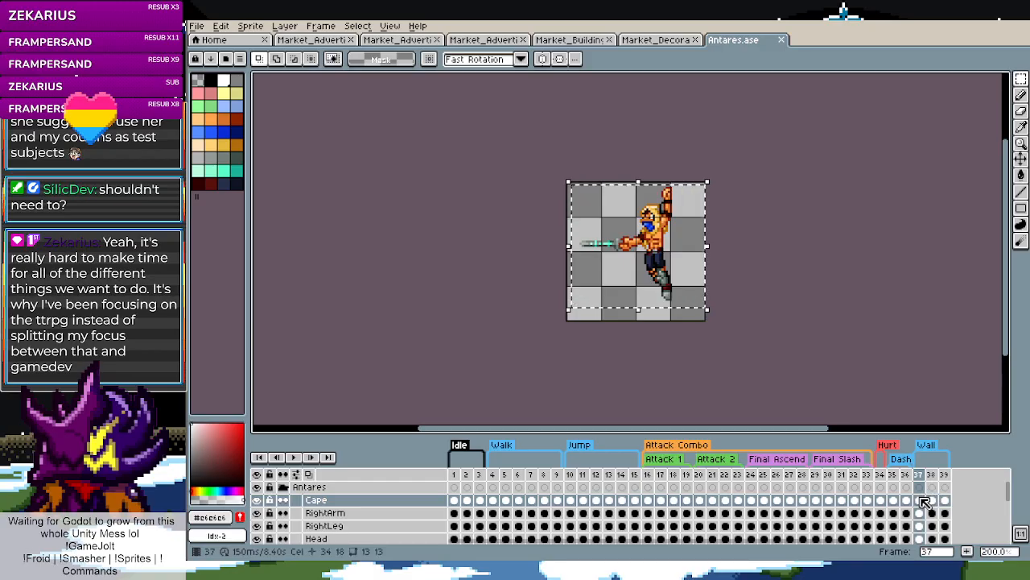
{"action": "scroll", "coordinate": [926, 501], "scroll_direction": "down", "scroll_amount": 3}
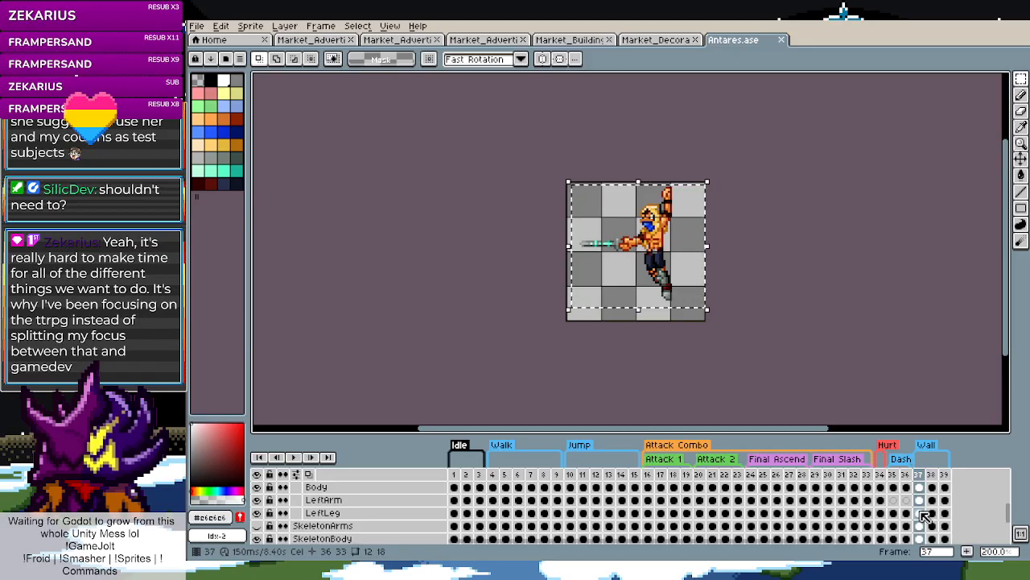
{"action": "scroll", "coordinate": [926, 516], "scroll_direction": "down", "scroll_amount": 1}
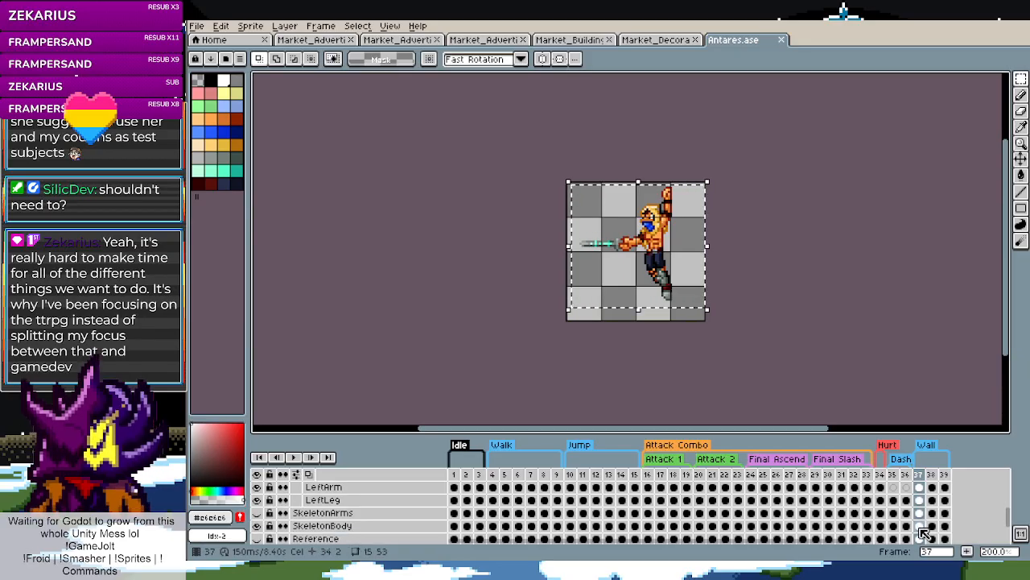
{"action": "left_click", "coordinate": [920, 527]}
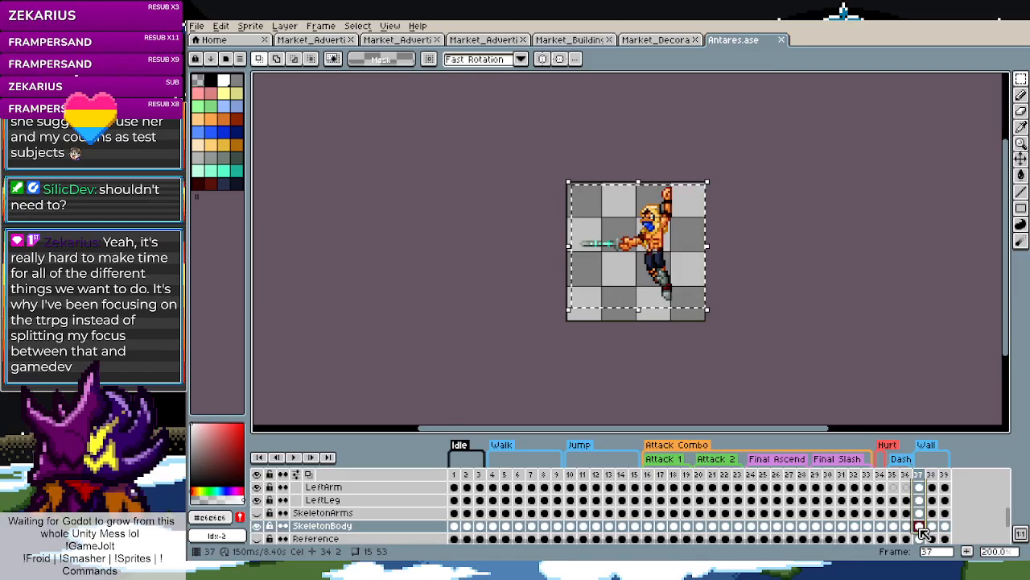
{"action": "scroll", "coordinate": [641, 251], "scroll_direction": "up", "scroll_amount": 4}
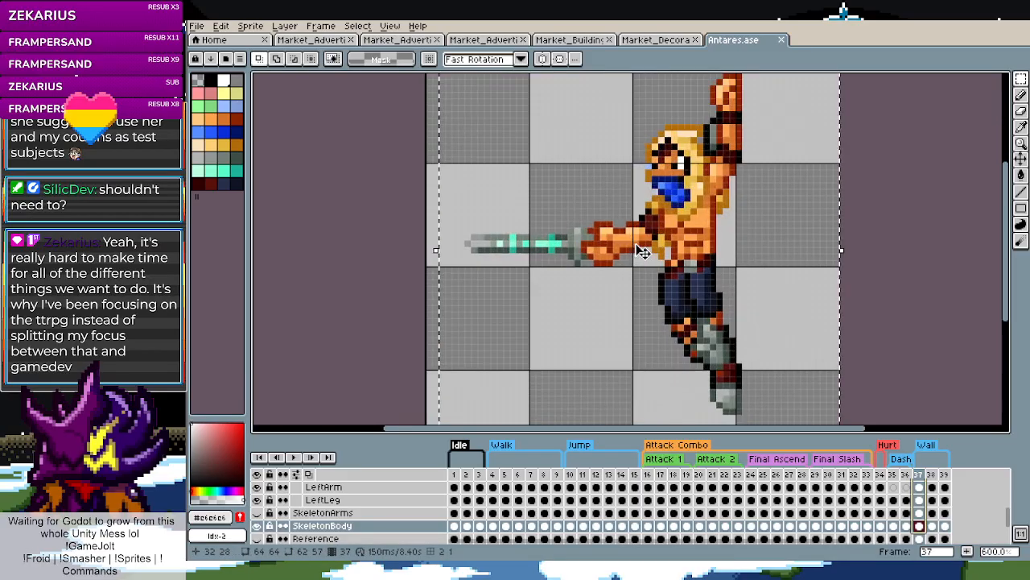
{"action": "scroll", "coordinate": [642, 251], "scroll_direction": "down", "scroll_amount": 2}
{"action": "left_click", "coordinate": [661, 255]}
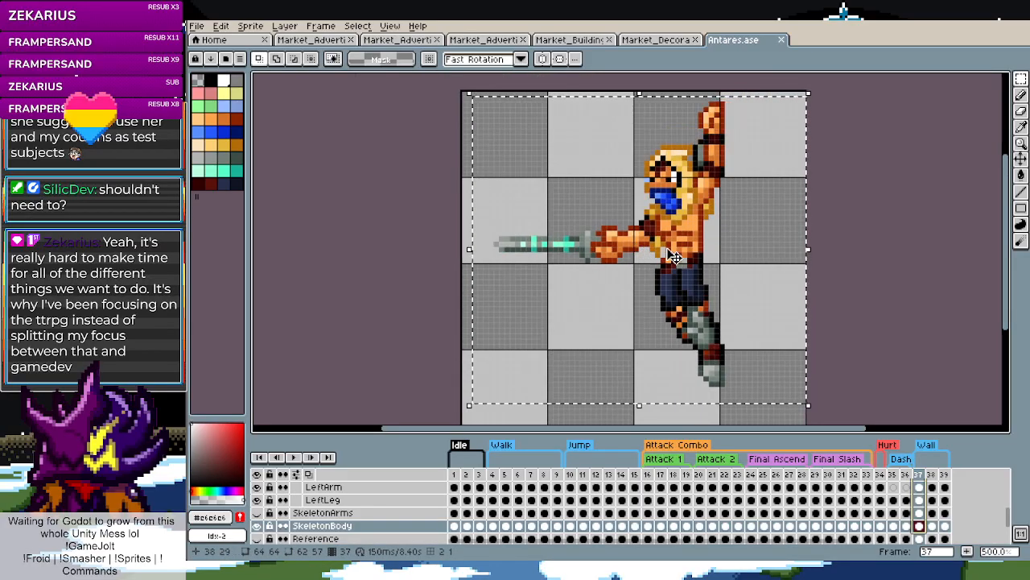
{"action": "left_click_drag", "start_coordinate": [668, 256], "coordinate": [663, 258]}
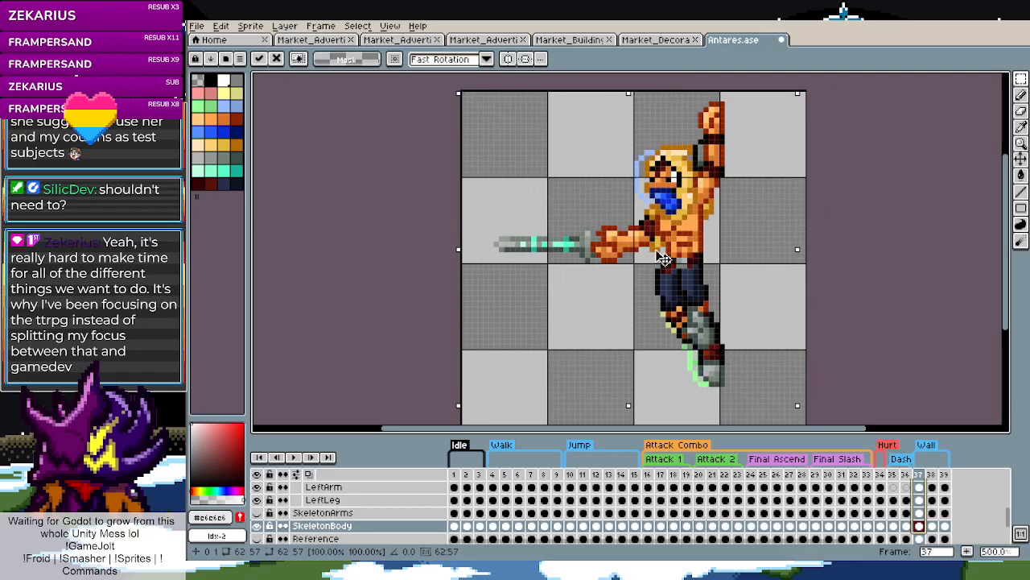
{"action": "key", "text": "ctrl+z"}
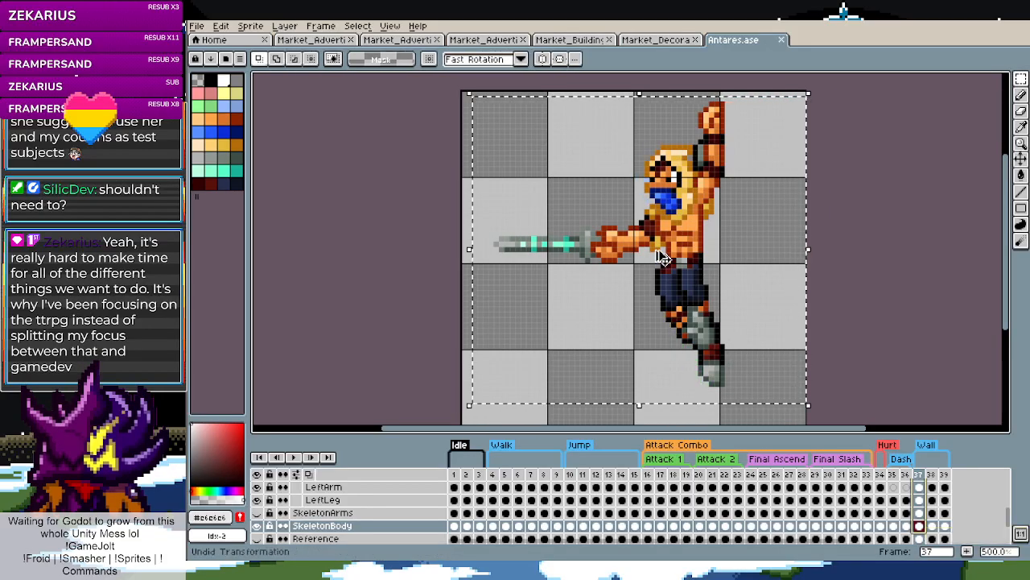
Clear the selection, select the whole canvas, and try to select all of frame 37's layer cels starting from Cape
{"action": "scroll", "coordinate": [909, 506], "scroll_direction": "up", "scroll_amount": 1}
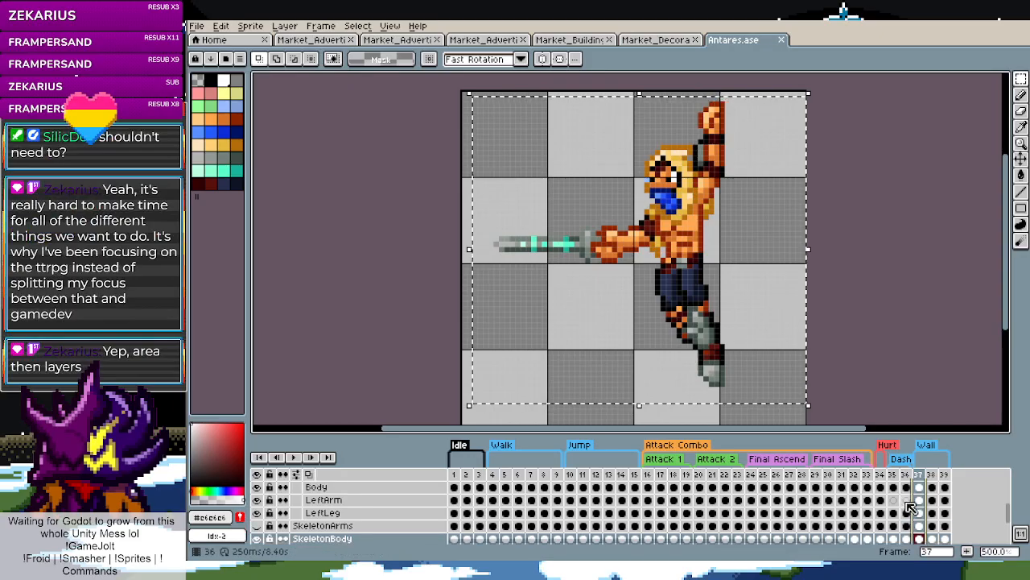
{"action": "scroll", "coordinate": [910, 506], "scroll_direction": "up", "scroll_amount": 3}
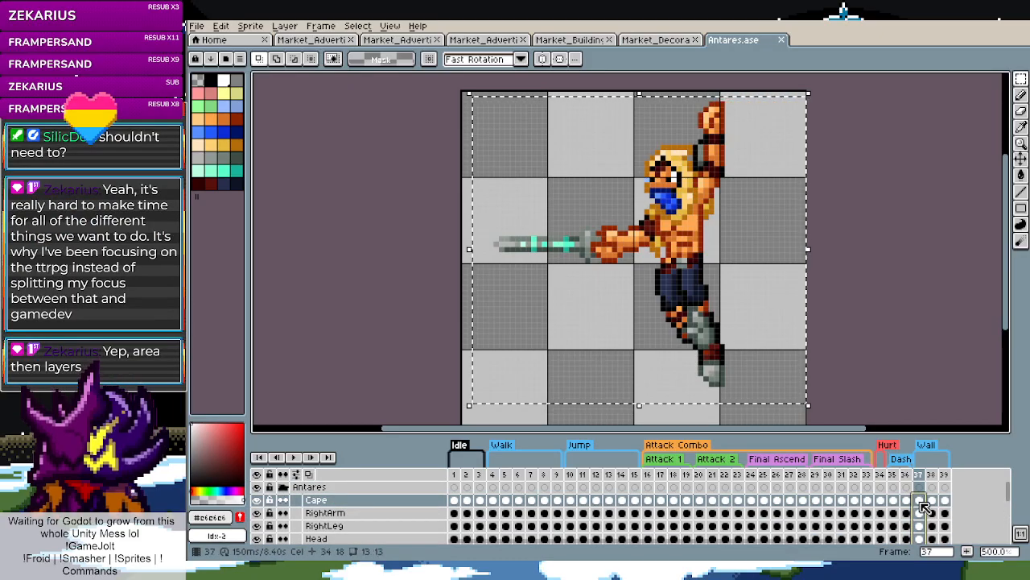
{"action": "key", "text": "ctrl+d"}
{"action": "left_click", "coordinate": [796, 168], "text": "ctrl"}
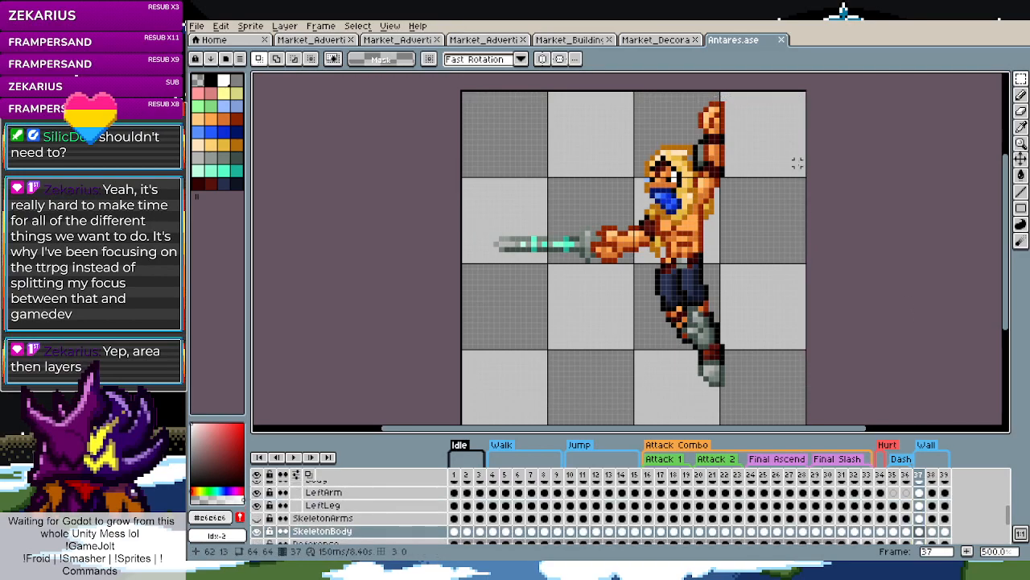
{"action": "left_click_drag", "start_coordinate": [803, 95], "coordinate": [437, 414]}
{"action": "left_click", "coordinate": [921, 505]}
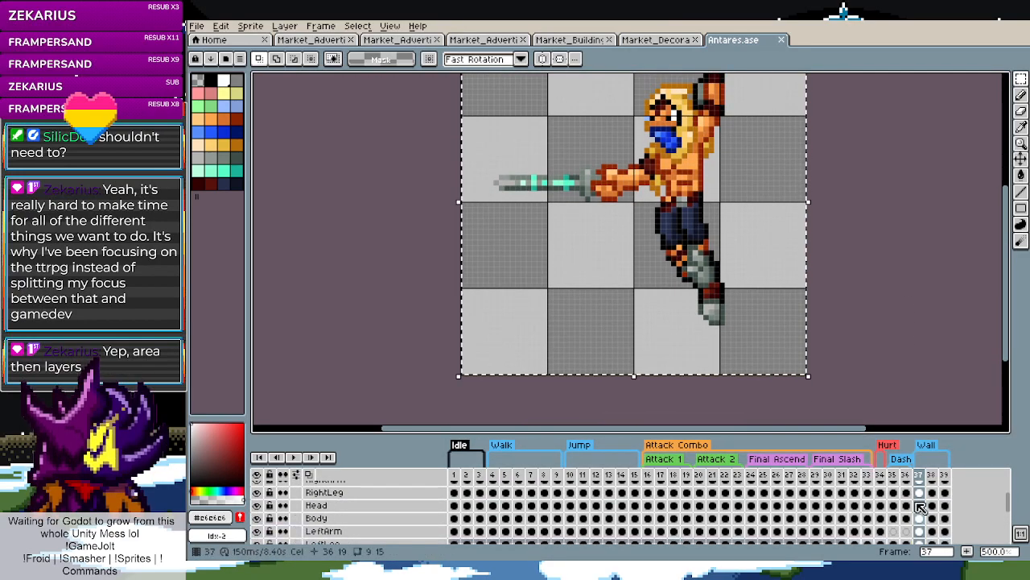
{"action": "scroll", "coordinate": [922, 507], "scroll_direction": "up", "scroll_amount": 3}
{"action": "left_click", "coordinate": [922, 506]}
{"action": "scroll", "coordinate": [923, 508], "scroll_direction": "down", "scroll_amount": 8}
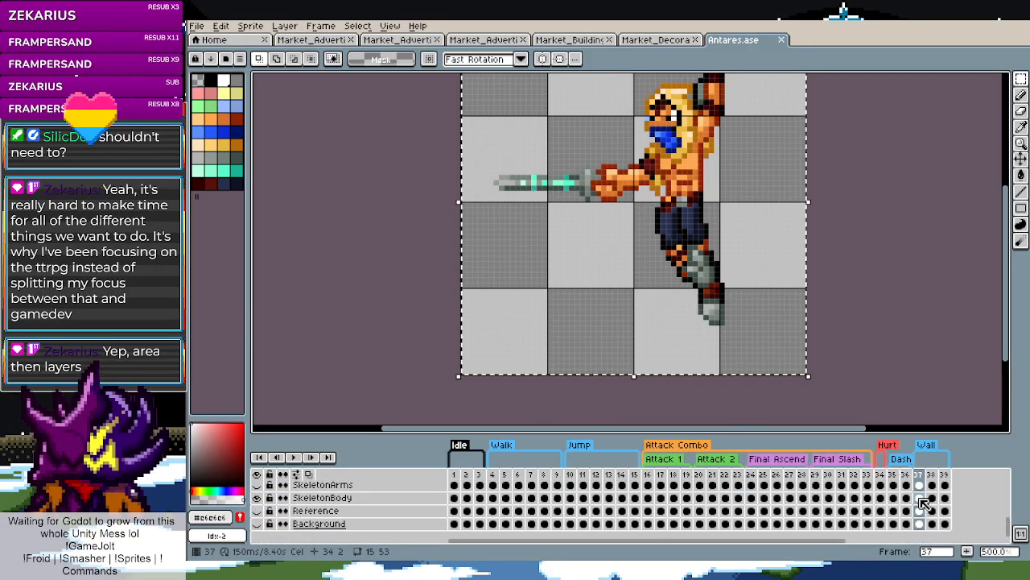
Make the SkeletonArms layer visible, try to move the SkeletonBody drawing in frame 37, and undo the move
{"action": "left_click", "coordinate": [322, 497]}
{"action": "left_click", "coordinate": [257, 484]}
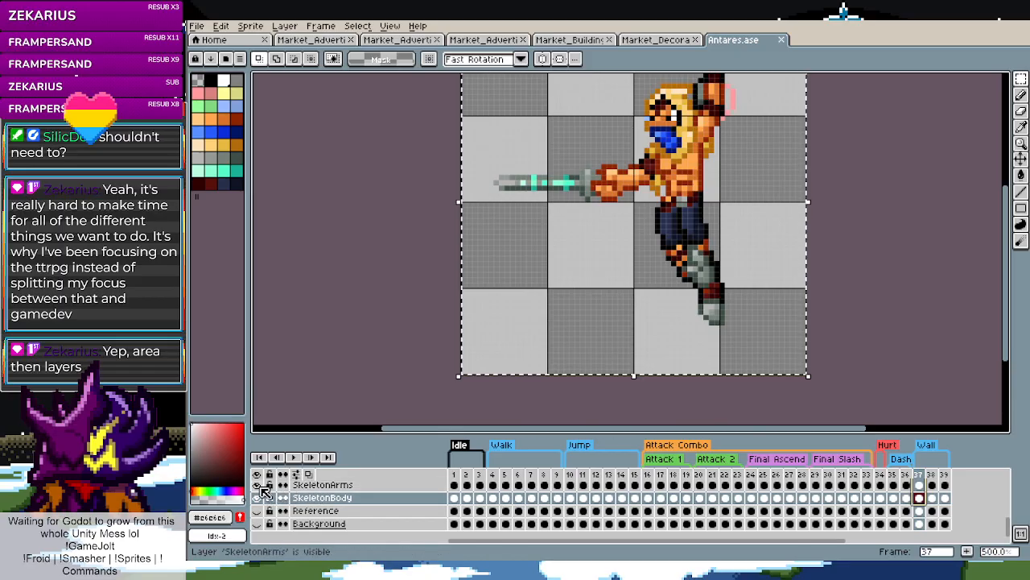
{"action": "scroll", "coordinate": [258, 484], "scroll_direction": "up", "scroll_amount": 3}
{"action": "left_click_drag", "start_coordinate": [697, 238], "coordinate": [545, 286]}
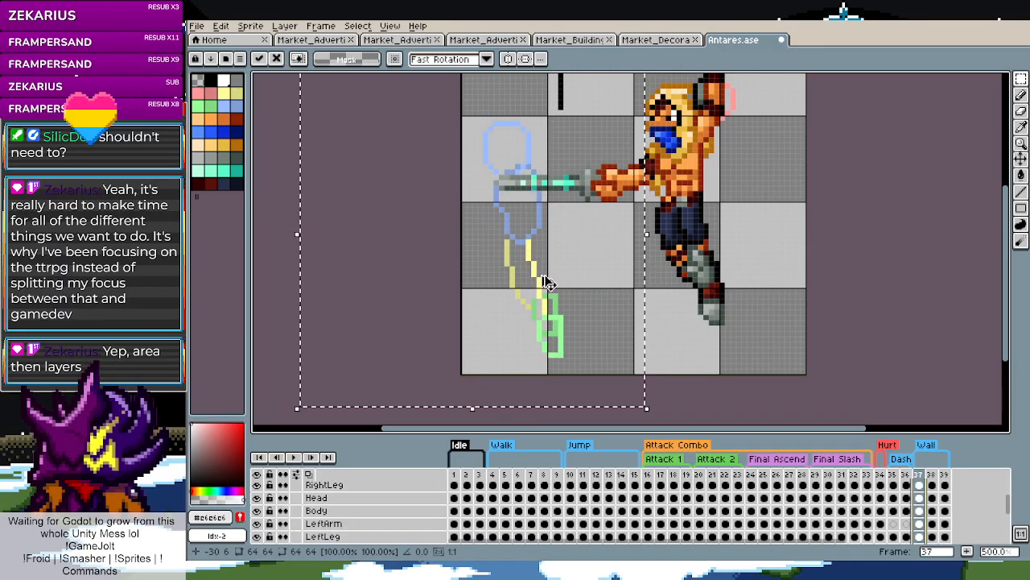
{"action": "key", "text": "ctrl+z"}
Hide the Antares group and the SkeletonArms layer to isolate SkeletonBody in frame 37
{"action": "scroll", "coordinate": [734, 291], "scroll_direction": "down", "scroll_amount": 5}
{"action": "scroll", "coordinate": [734, 292], "scroll_direction": "up", "scroll_amount": 4}
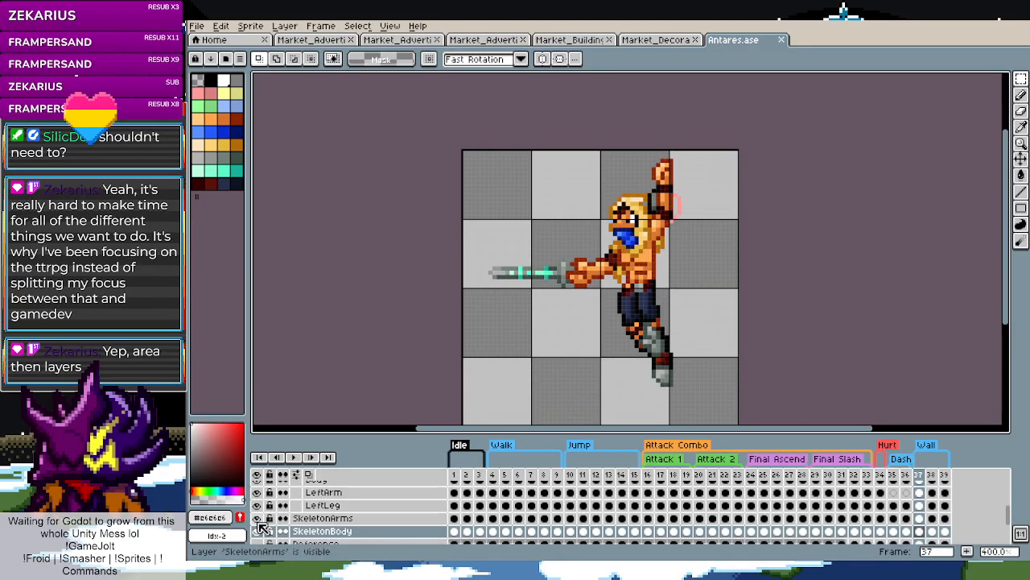
{"action": "scroll", "coordinate": [262, 523], "scroll_direction": "up", "scroll_amount": 3}
{"action": "left_click", "coordinate": [257, 487]}
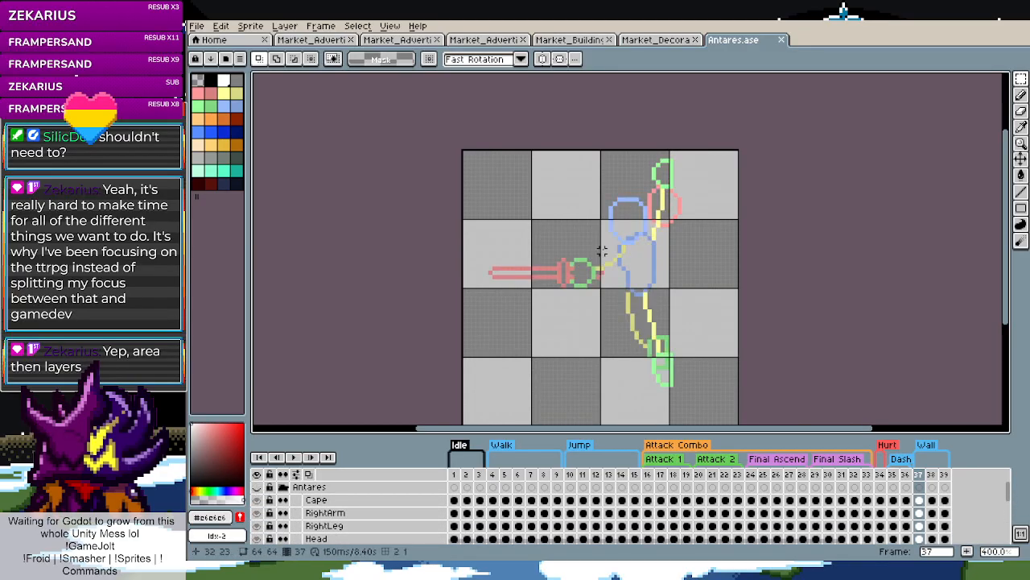
{"action": "scroll", "coordinate": [266, 515], "scroll_direction": "down", "scroll_amount": 3}
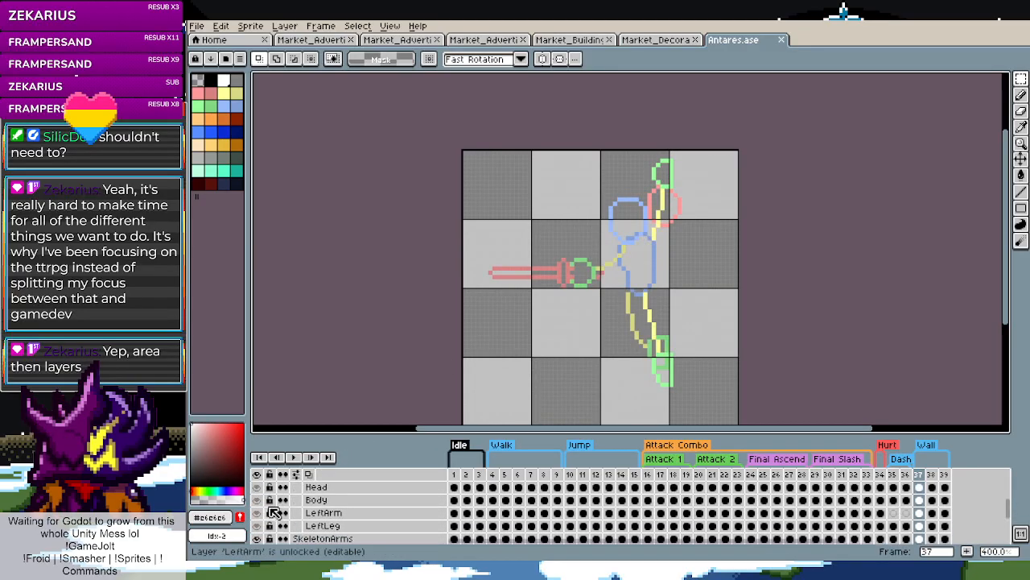
{"action": "scroll", "coordinate": [263, 522], "scroll_direction": "down", "scroll_amount": 2}
{"action": "left_click", "coordinate": [260, 498]}
{"action": "left_click", "coordinate": [260, 498]}
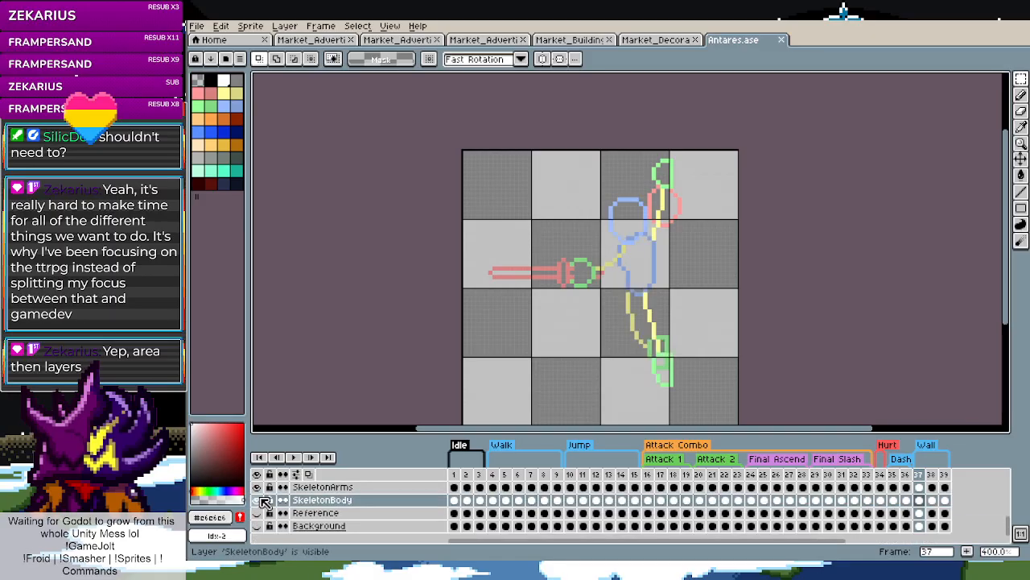
{"action": "left_click", "coordinate": [257, 487]}
Delete the stray vertical black line above the head on SkeletonBody in frame 37
{"action": "scroll", "coordinate": [675, 169], "scroll_direction": "up", "scroll_amount": 5}
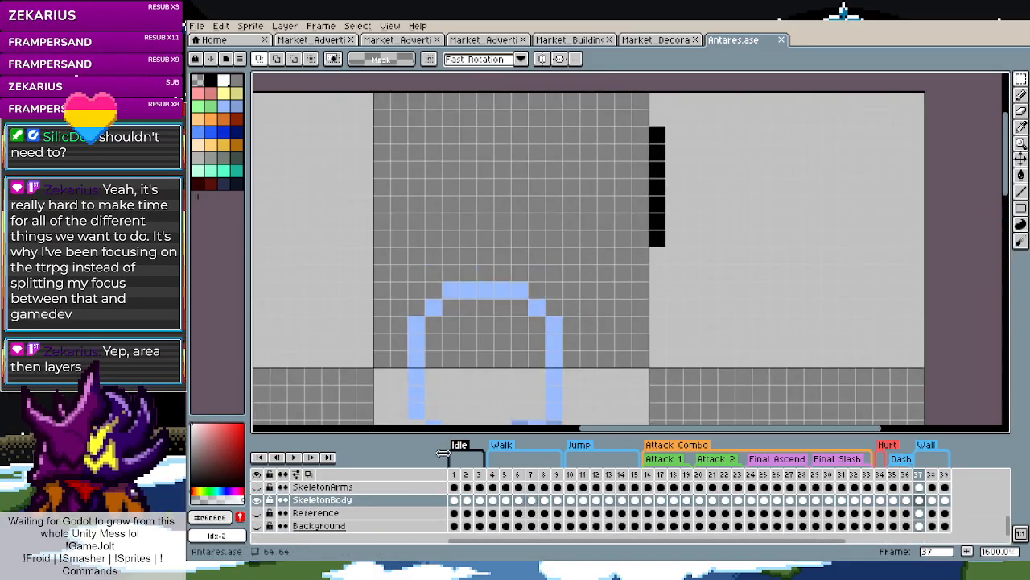
{"action": "left_click_drag", "start_coordinate": [657, 134], "coordinate": [734, 262]}
{"action": "key", "text": "Delete"}
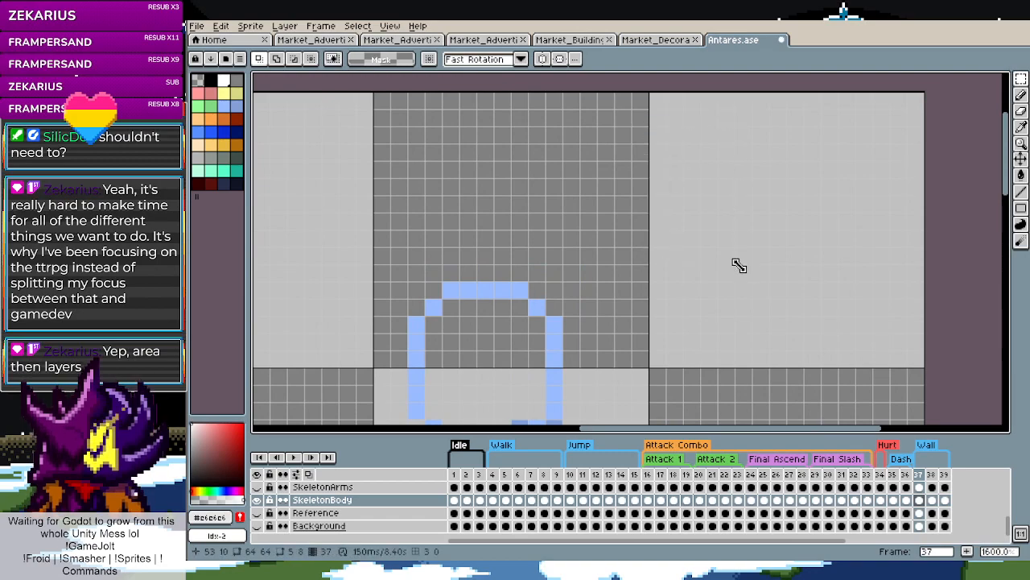
Delete the same stray black line from the SkeletonBody layer in frames 38 and 39
{"action": "left_click", "coordinate": [932, 499]}
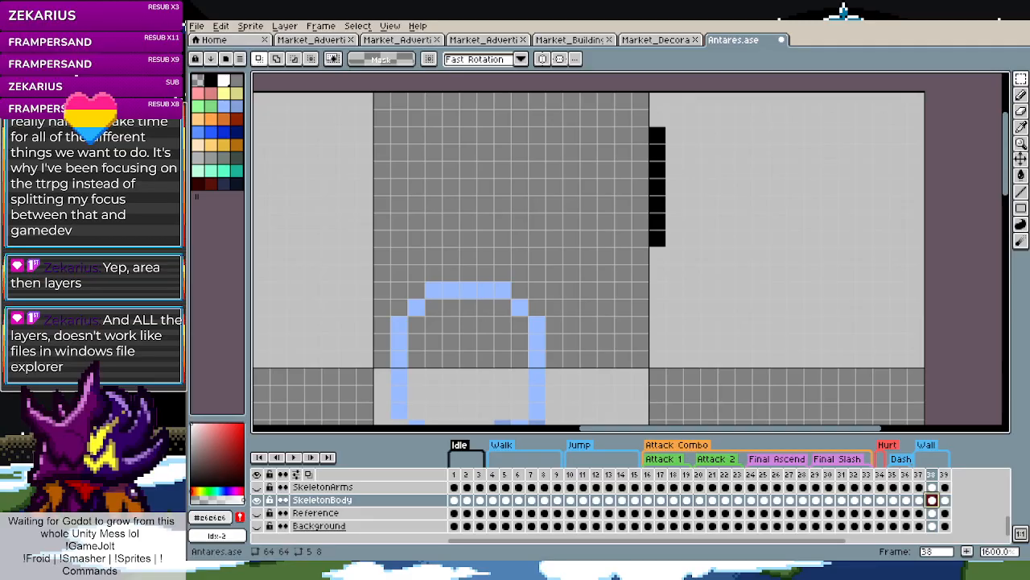
{"action": "left_click_drag", "start_coordinate": [641, 136], "coordinate": [726, 261]}
{"action": "key", "text": "Delete"}
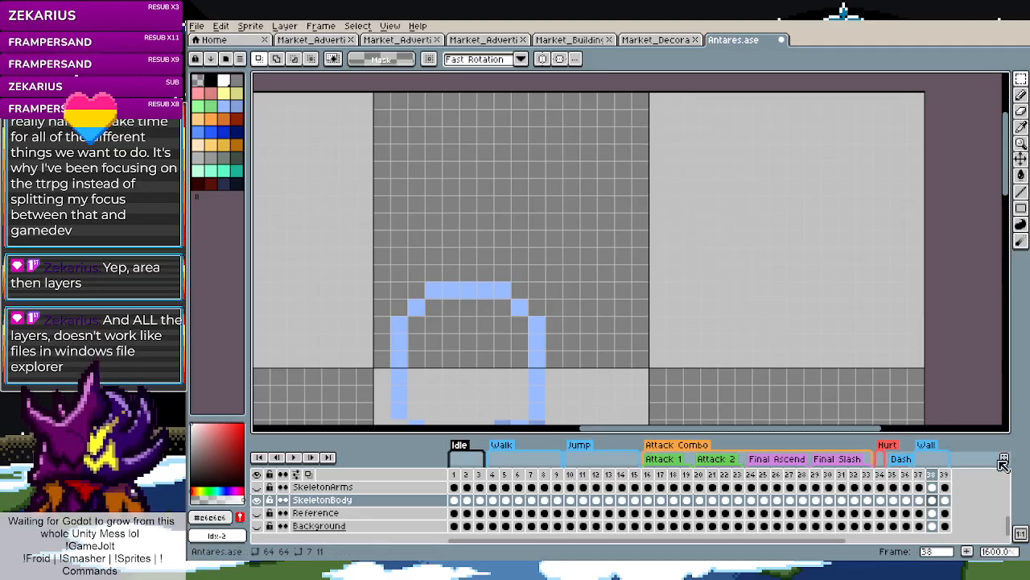
{"action": "left_click", "coordinate": [944, 500]}
{"action": "left_click_drag", "start_coordinate": [632, 142], "coordinate": [750, 268]}
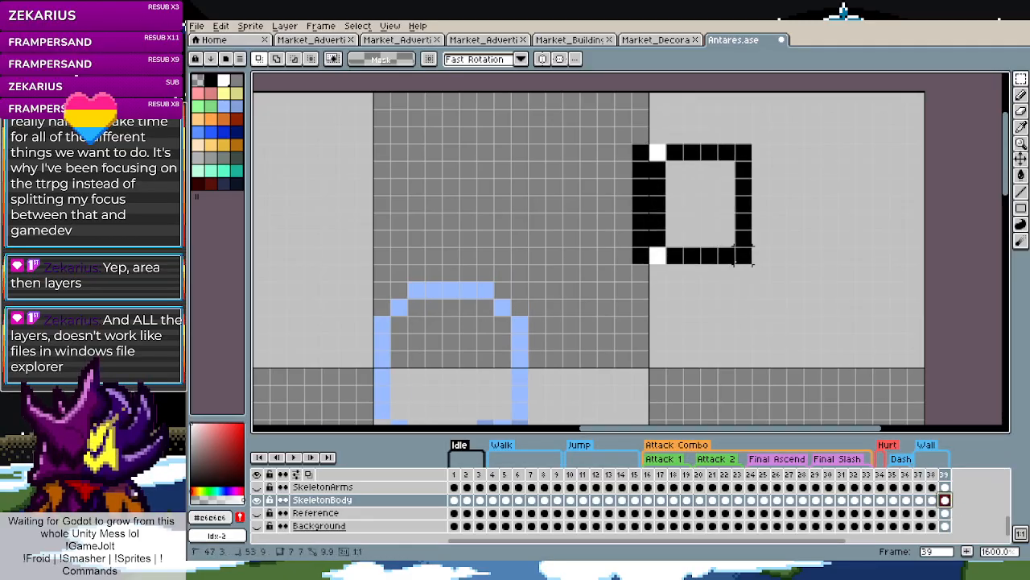
{"action": "key", "text": "Delete"}
Make the SkeletonArms layer and the Antares group visible again and view the full sprite
{"action": "left_click", "coordinate": [257, 487]}
{"action": "left_click", "coordinate": [257, 487]}
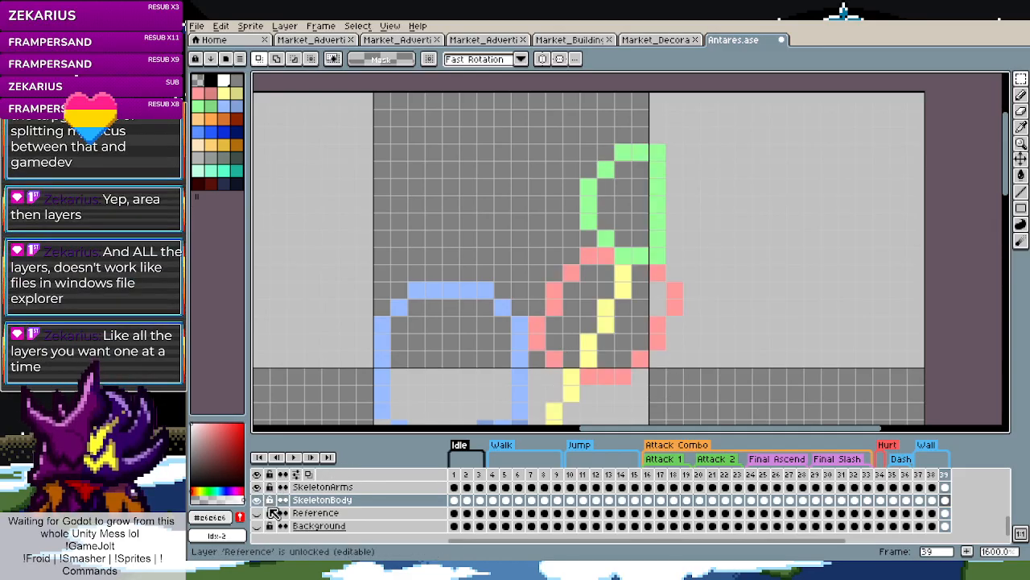
{"action": "scroll", "coordinate": [273, 509], "scroll_direction": "down", "scroll_amount": 5}
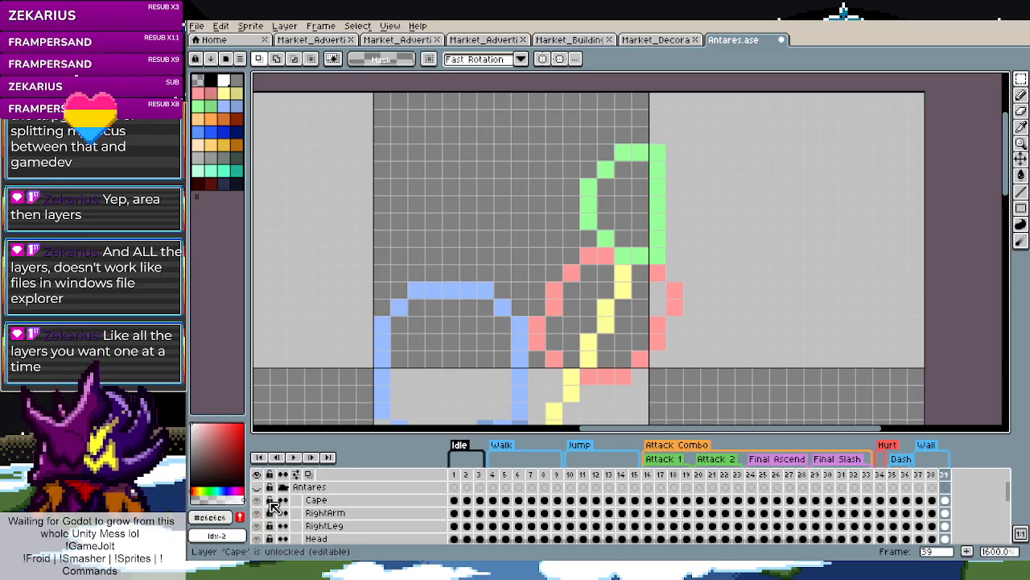
{"action": "left_click", "coordinate": [257, 487]}
{"action": "scroll", "coordinate": [618, 161], "scroll_direction": "down", "scroll_amount": 8}
{"action": "scroll", "coordinate": [617, 161], "scroll_direction": "up", "scroll_amount": 3}
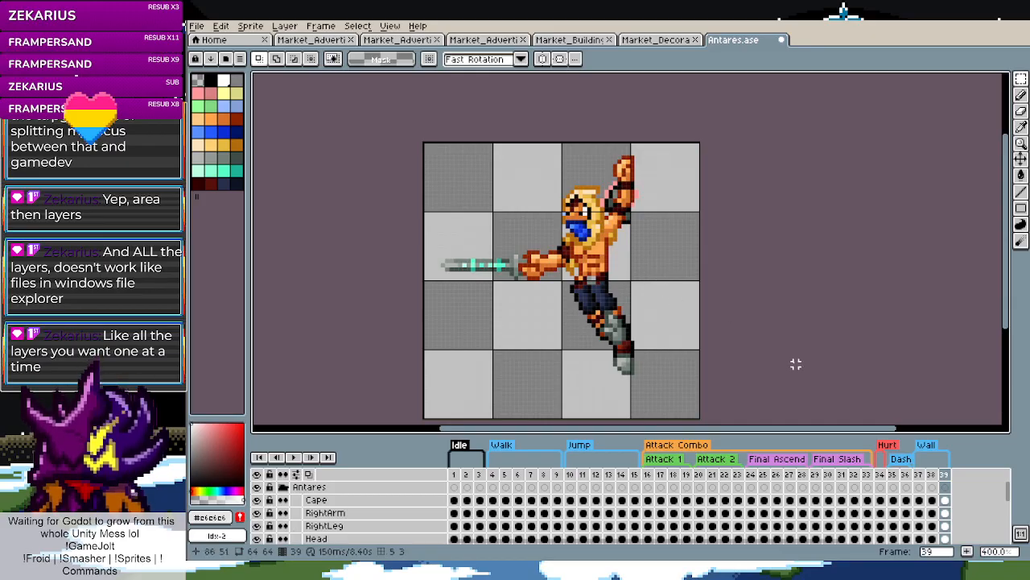
Select the whole canvas in frame 37 together with its cels on all layers from Cape down to SkeletonBody
{"action": "left_click", "coordinate": [918, 500]}
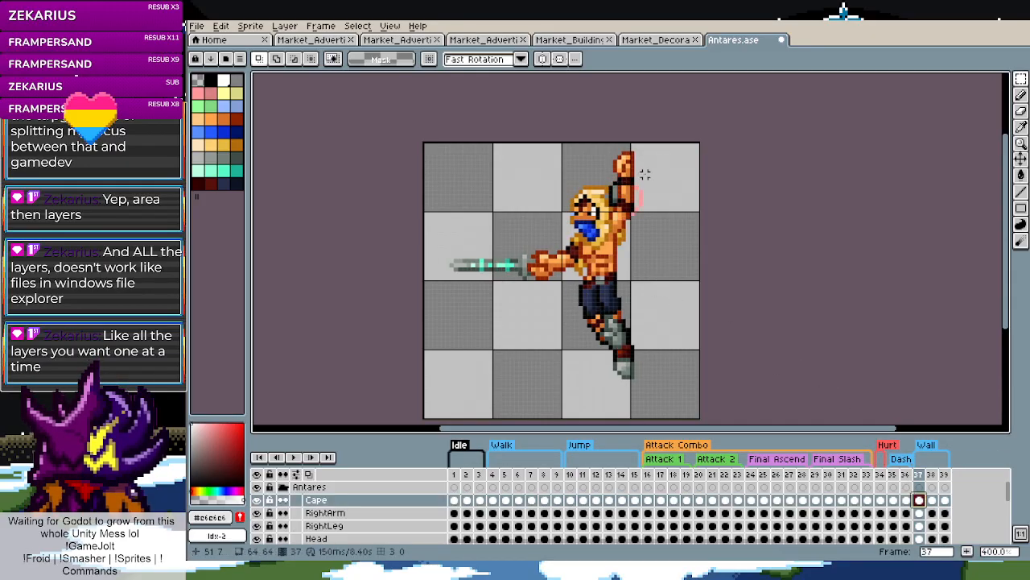
{"action": "left_click_drag", "start_coordinate": [696, 144], "coordinate": [352, 419]}
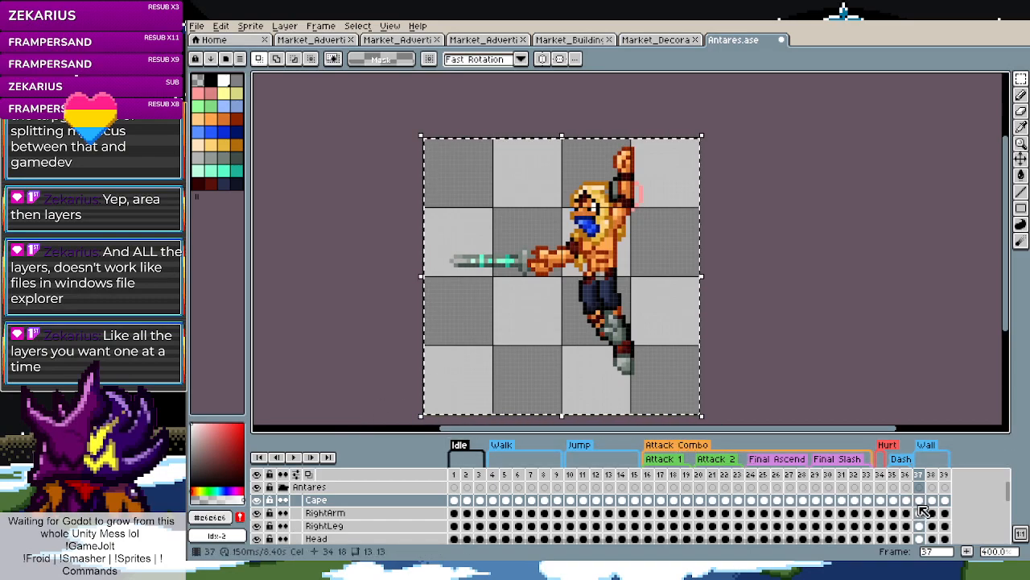
{"action": "left_click_drag", "start_coordinate": [922, 506], "coordinate": [723, 502]}
{"action": "scroll", "coordinate": [723, 502], "scroll_direction": "up", "scroll_amount": 1}
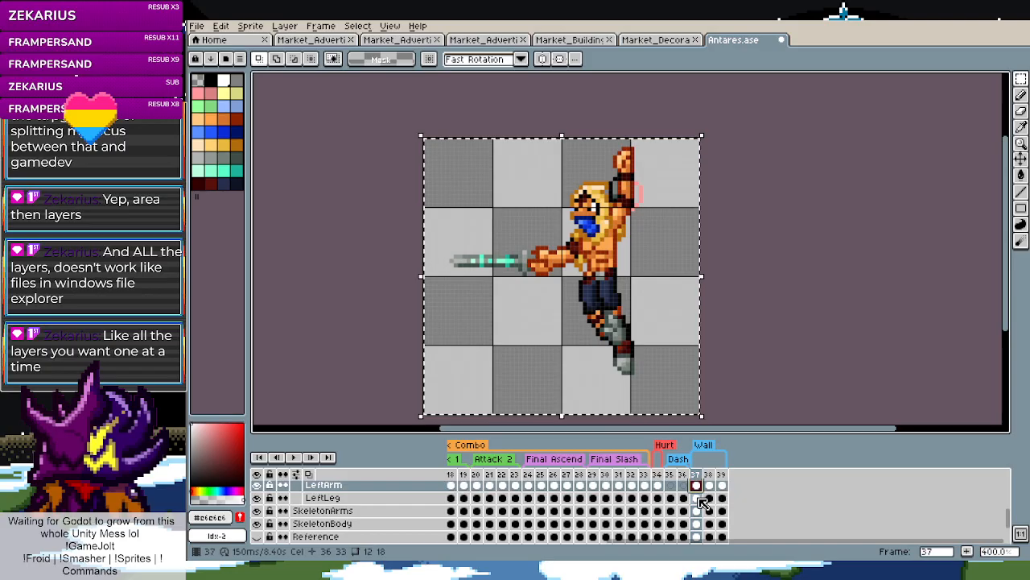
{"action": "left_click", "coordinate": [697, 499], "text": "shift"}
{"action": "left_click", "coordinate": [697, 512], "text": "shift"}
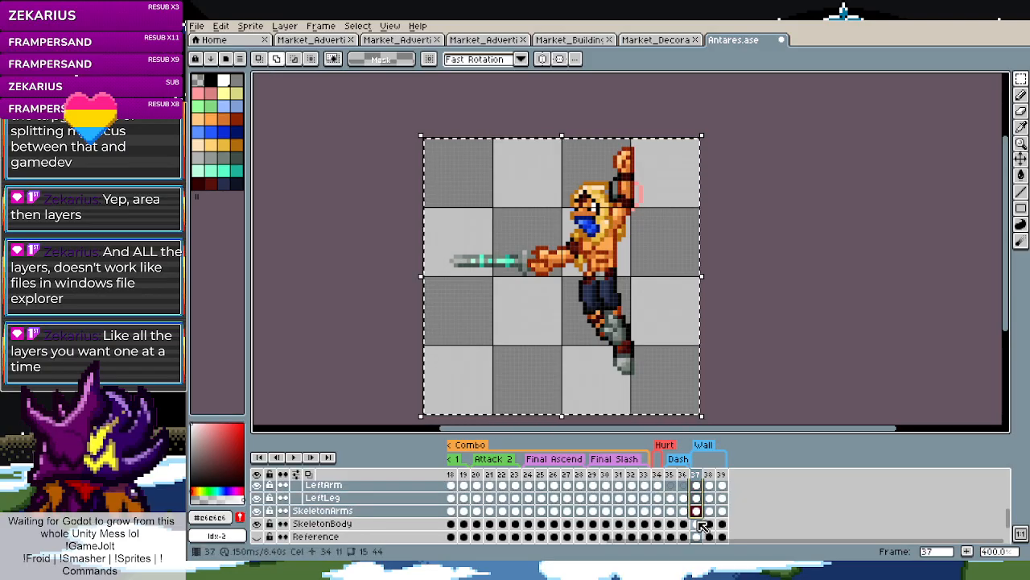
{"action": "left_click", "coordinate": [699, 525], "text": "shift"}
{"action": "scroll", "coordinate": [707, 525], "scroll_direction": "down", "scroll_amount": 1}
{"action": "scroll", "coordinate": [698, 497], "scroll_direction": "up", "scroll_amount": 1}
{"action": "scroll", "coordinate": [698, 495], "scroll_direction": "up", "scroll_amount": 1}
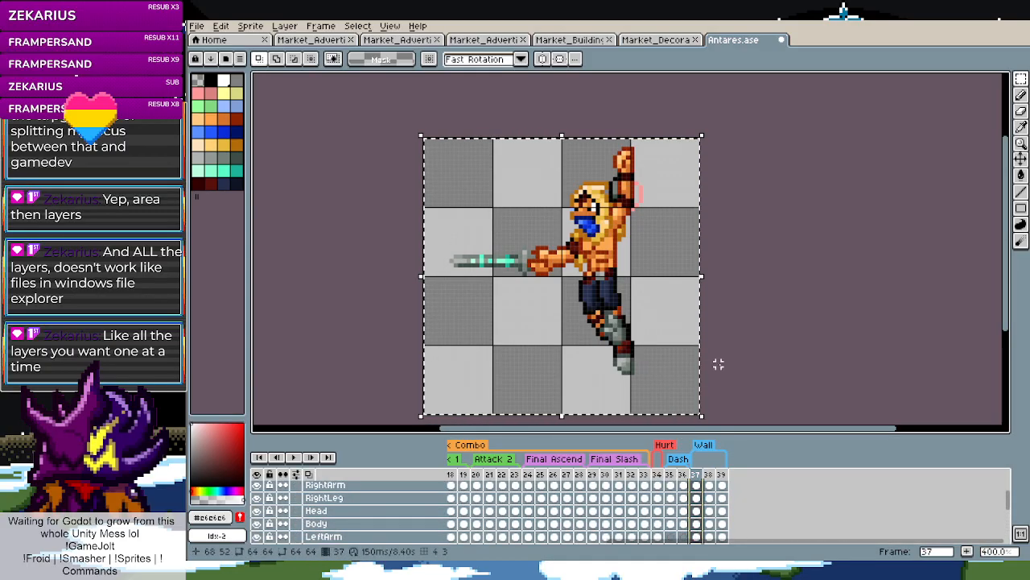
{"action": "scroll", "coordinate": [699, 344], "scroll_direction": "down", "scroll_amount": 1}
Try to shift the selected frame 37 artwork 2 pixels to the left, and undo the move
{"action": "left_click_drag", "start_coordinate": [644, 320], "coordinate": [635, 320]}
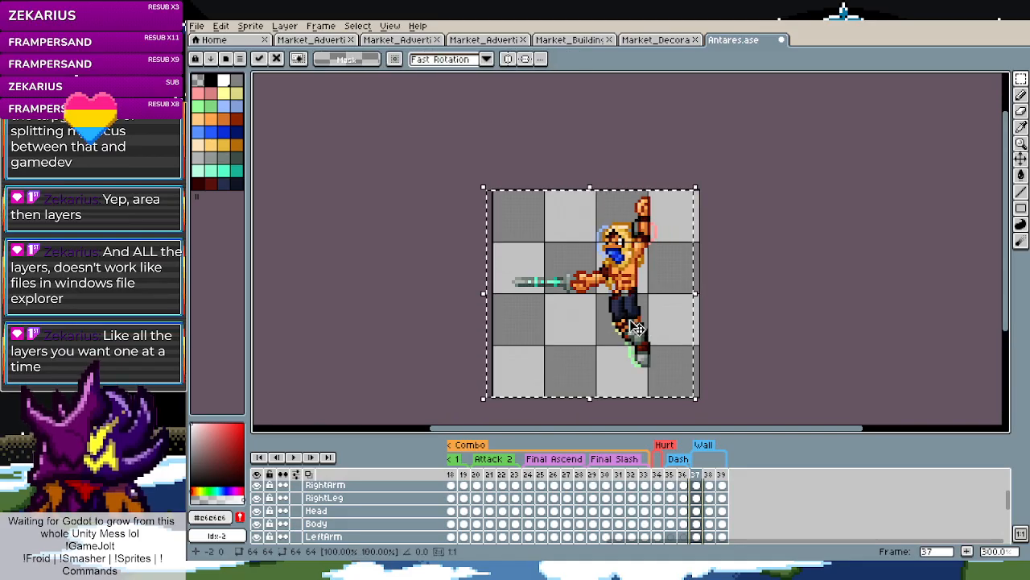
{"action": "key", "text": "ctrl+z"}
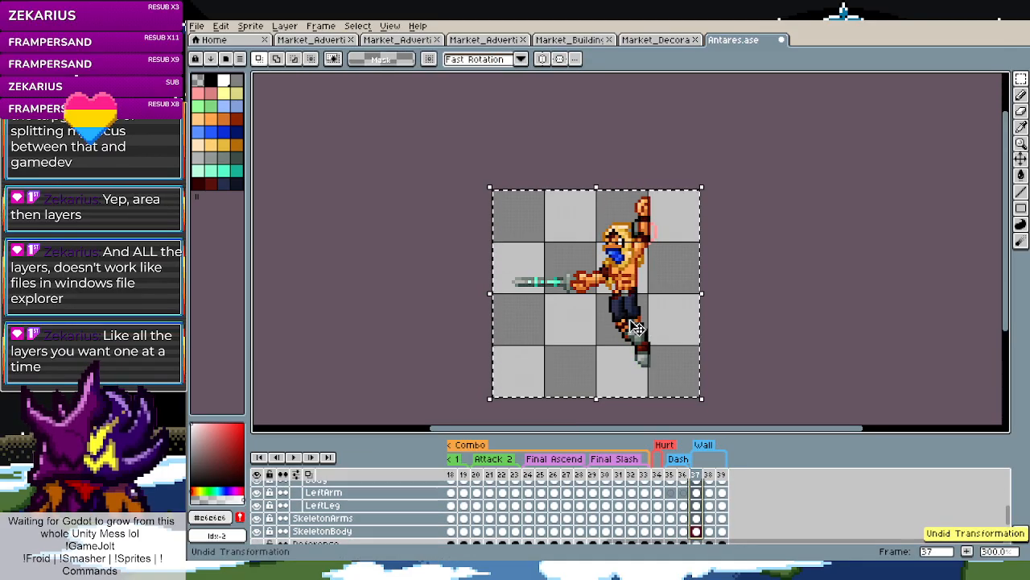
{"action": "scroll", "coordinate": [749, 513], "scroll_direction": "up", "scroll_amount": 3}
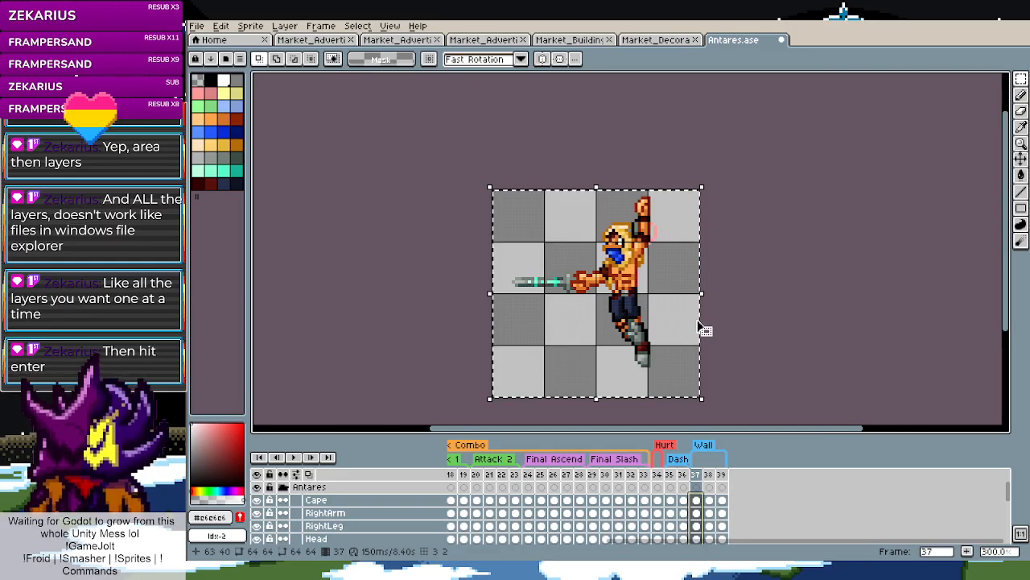
Shift the selected frame 37 artwork 5 pixels to the left on all chosen layers and apply the move
{"action": "scroll", "coordinate": [649, 301], "scroll_direction": "up", "scroll_amount": 1}
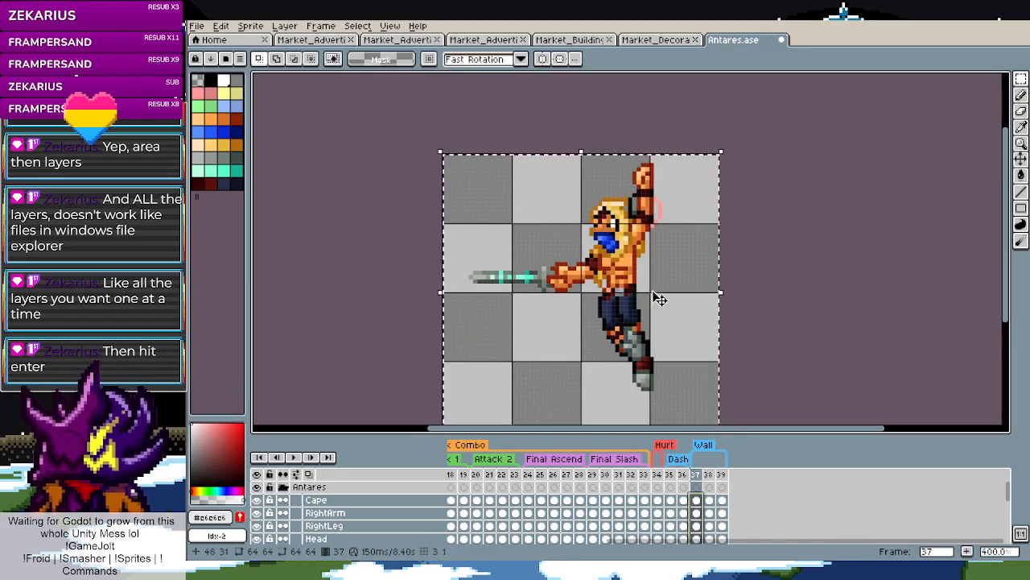
{"action": "left_click", "coordinate": [665, 295]}
{"action": "left_click_drag", "start_coordinate": [662, 295], "coordinate": [638, 290]}
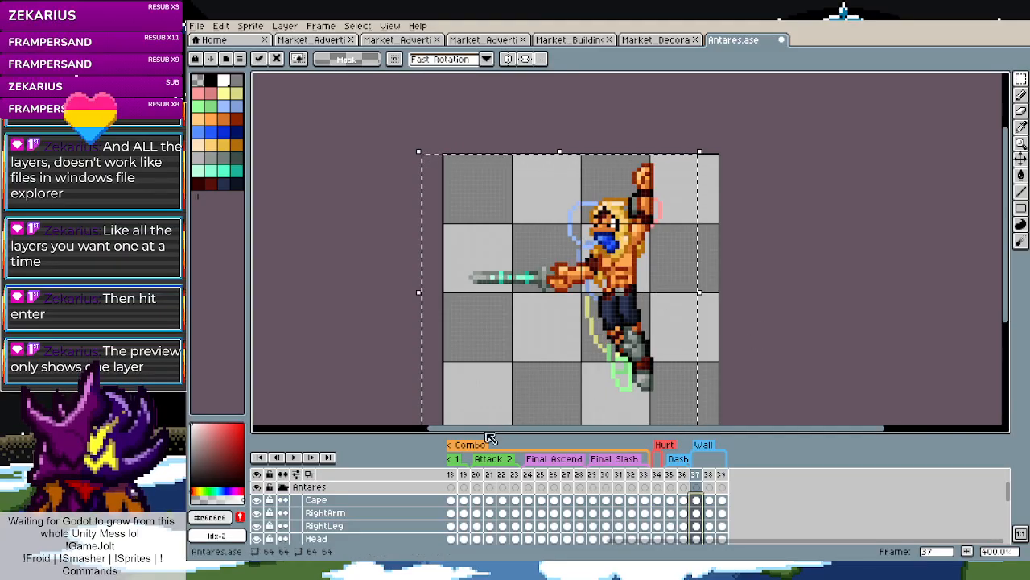
{"action": "key", "text": "Return"}
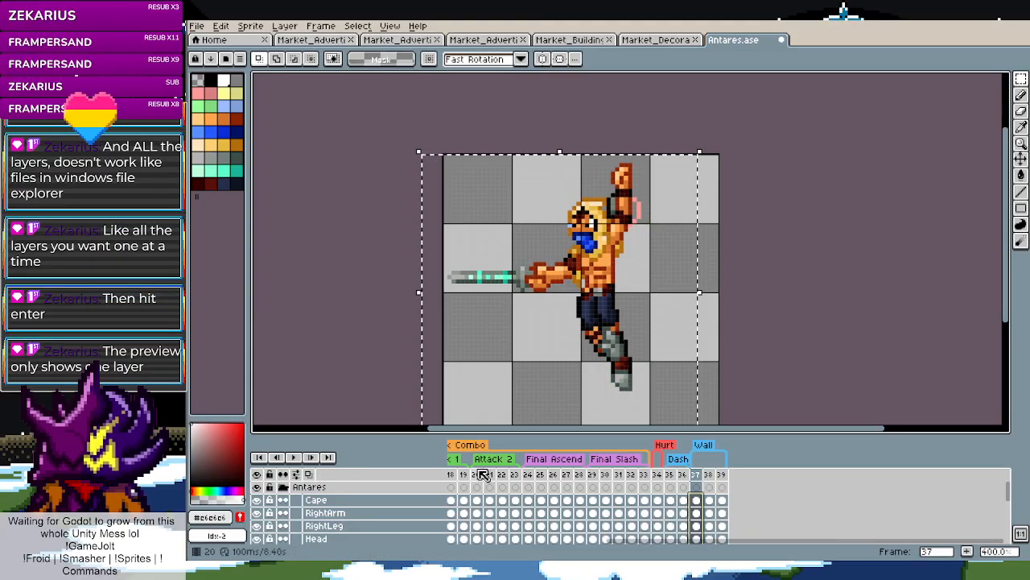
Make the Cape cel in frame 38 active and select the whole canvas
{"action": "left_click", "coordinate": [677, 503]}
{"action": "left_click", "coordinate": [708, 500]}
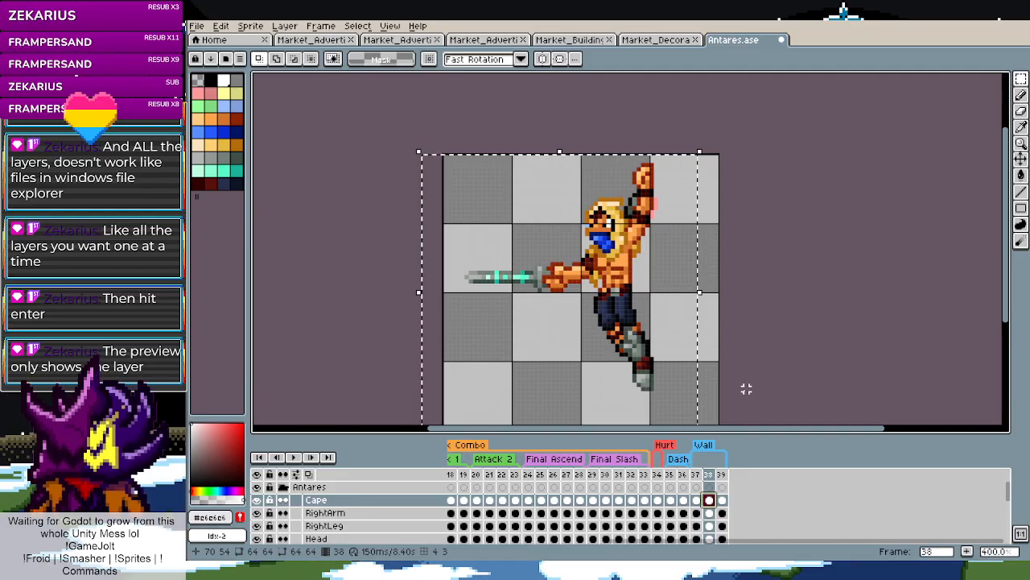
{"action": "left_click_drag", "start_coordinate": [776, 152], "coordinate": [741, 306]}
{"action": "left_click_drag", "start_coordinate": [681, 280], "coordinate": [578, 358]}
{"action": "key", "text": "ctrl+a"}
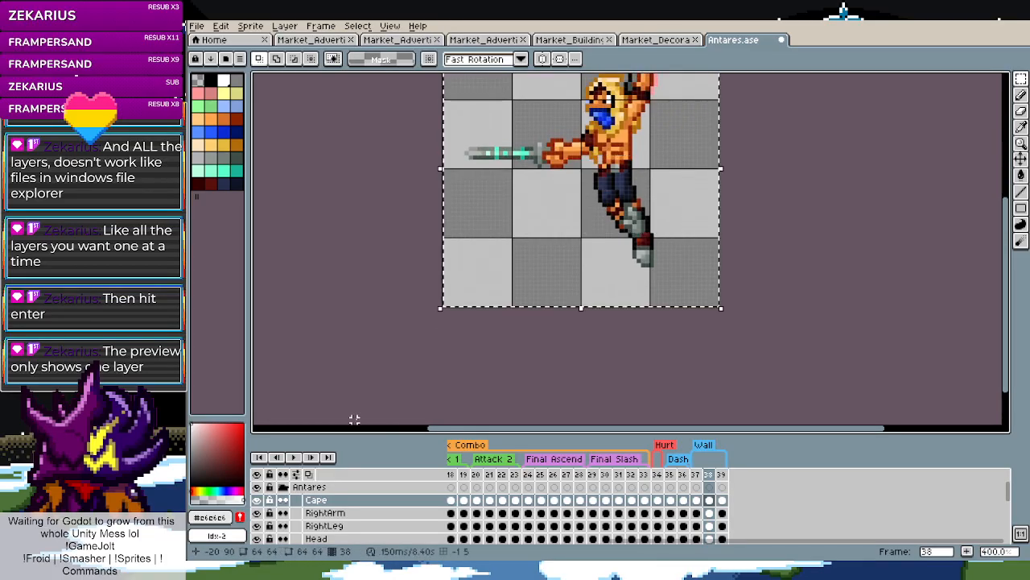
Extend the frame 38 cel selection from Cape down through every layer to SkeletonBody
{"action": "scroll", "coordinate": [521, 313], "scroll_direction": "down", "scroll_amount": 3}
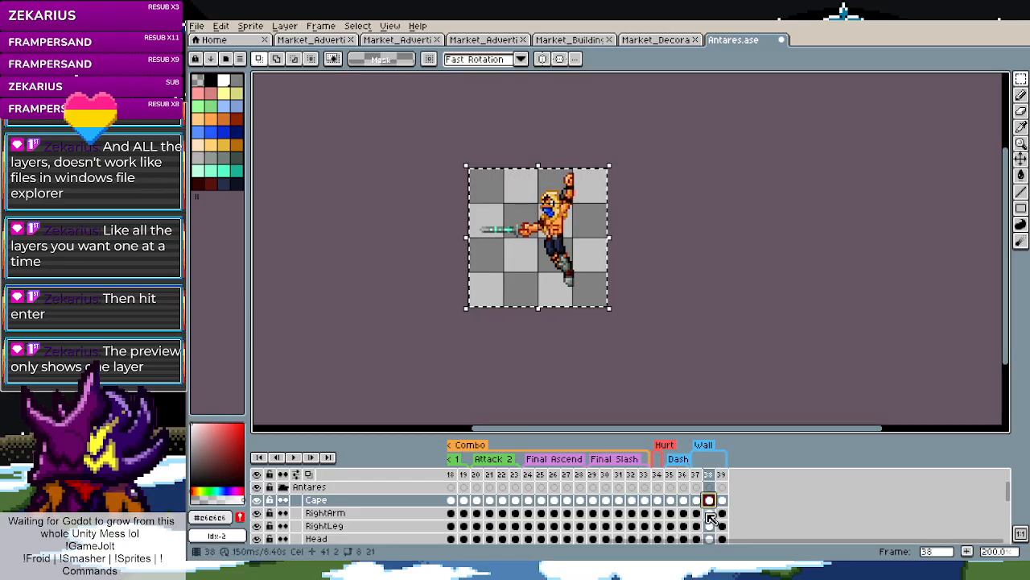
{"action": "scroll", "coordinate": [717, 503], "scroll_direction": "down", "scroll_amount": 2}
{"action": "left_click_drag", "start_coordinate": [717, 504], "coordinate": [716, 530]}
{"action": "scroll", "coordinate": [716, 527], "scroll_direction": "down", "scroll_amount": 3}
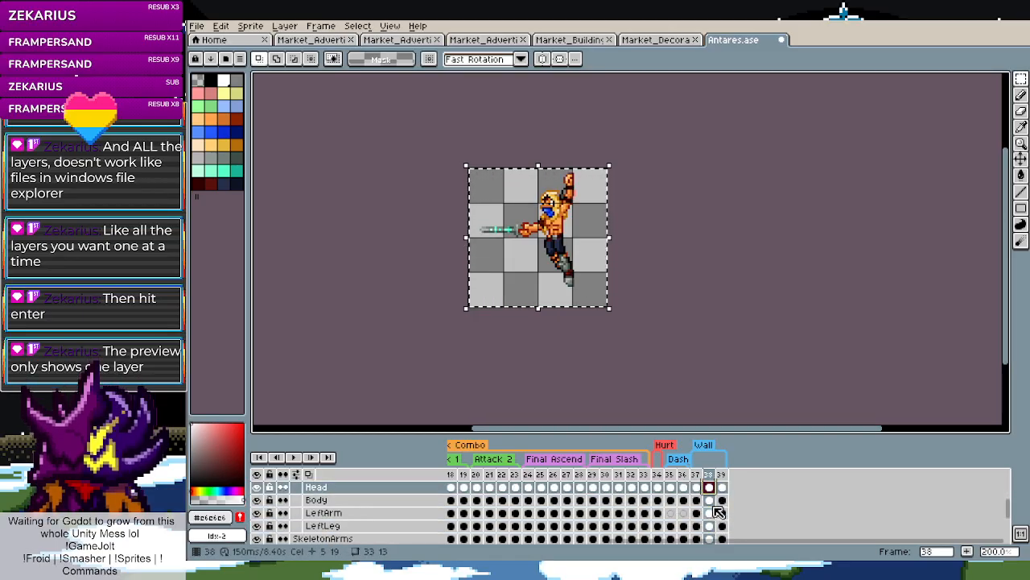
{"action": "left_click", "coordinate": [708, 500], "text": "shift"}
{"action": "left_click", "coordinate": [707, 512], "text": "shift"}
{"action": "scroll", "coordinate": [708, 512], "scroll_direction": "down", "scroll_amount": 2}
{"action": "left_click", "coordinate": [709, 499], "text": "shift"}
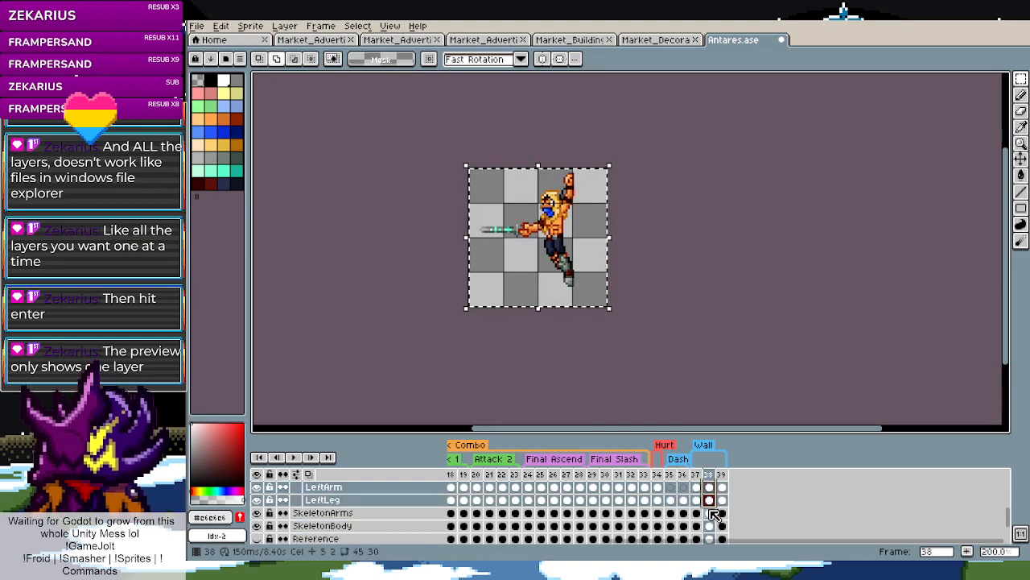
{"action": "left_click", "coordinate": [710, 511], "text": "shift"}
{"action": "scroll", "coordinate": [713, 515], "scroll_direction": "down", "scroll_amount": 1}
{"action": "left_click", "coordinate": [710, 513], "text": "shift"}
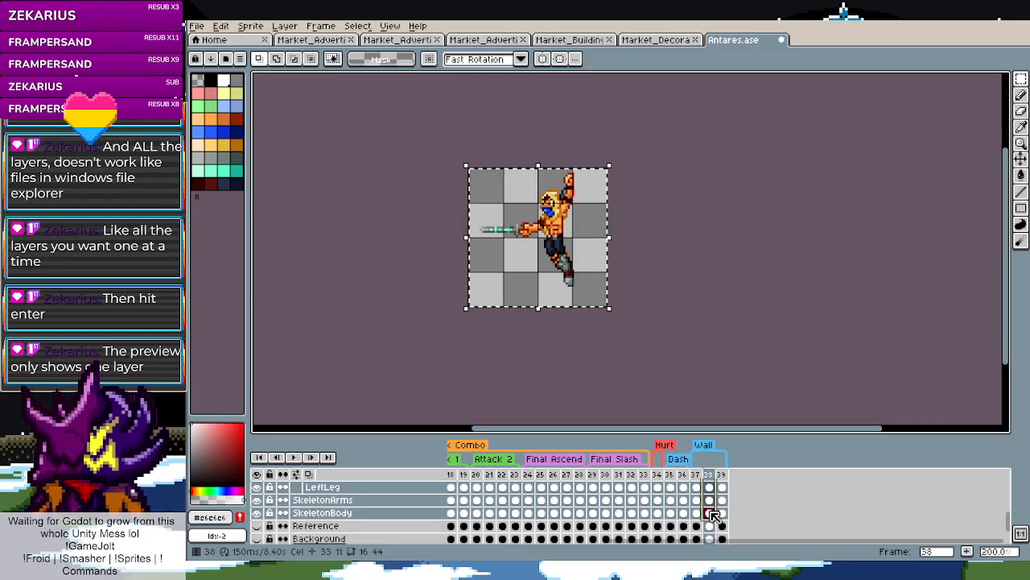
Shift the selected frame 38 artwork 5 pixels to the left, apply the move and clear the selection
{"action": "scroll", "coordinate": [502, 237], "scroll_direction": "up", "scroll_amount": 3}
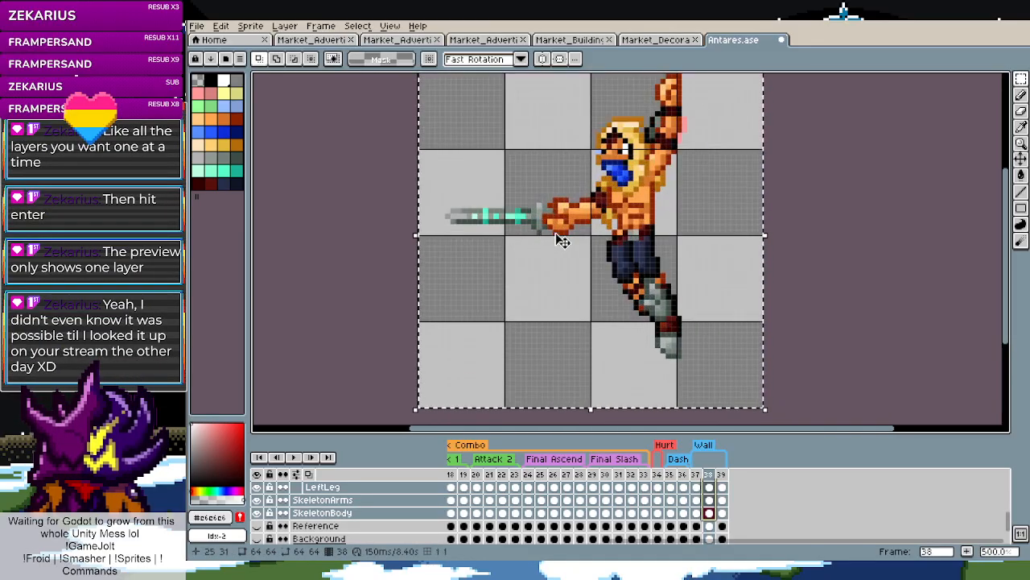
{"action": "left_click_drag", "start_coordinate": [629, 247], "coordinate": [605, 243]}
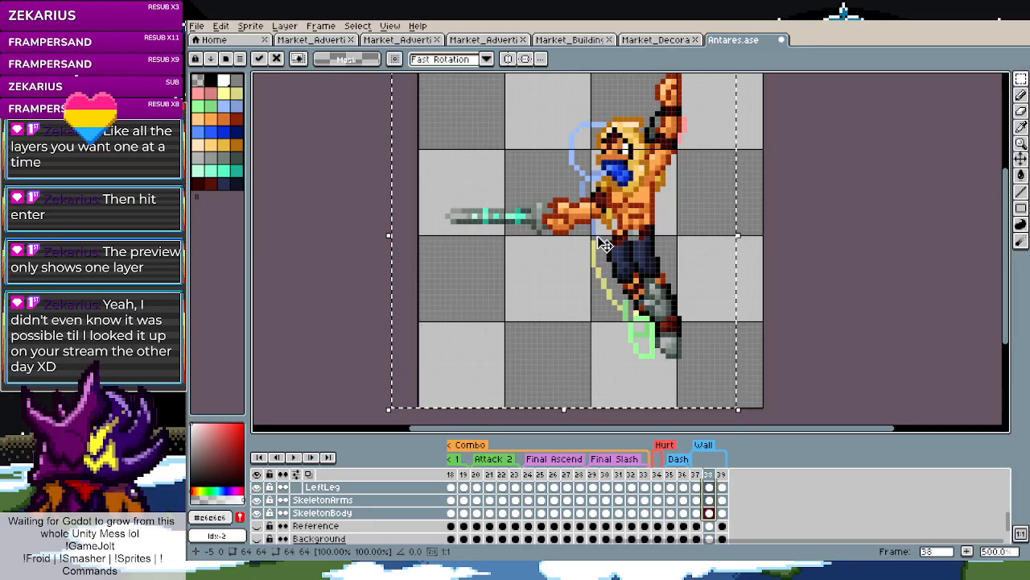
{"action": "key", "text": "Return"}
{"action": "key", "text": "ctrl+d"}
{"action": "scroll", "coordinate": [861, 296], "scroll_direction": "down", "scroll_amount": 2}
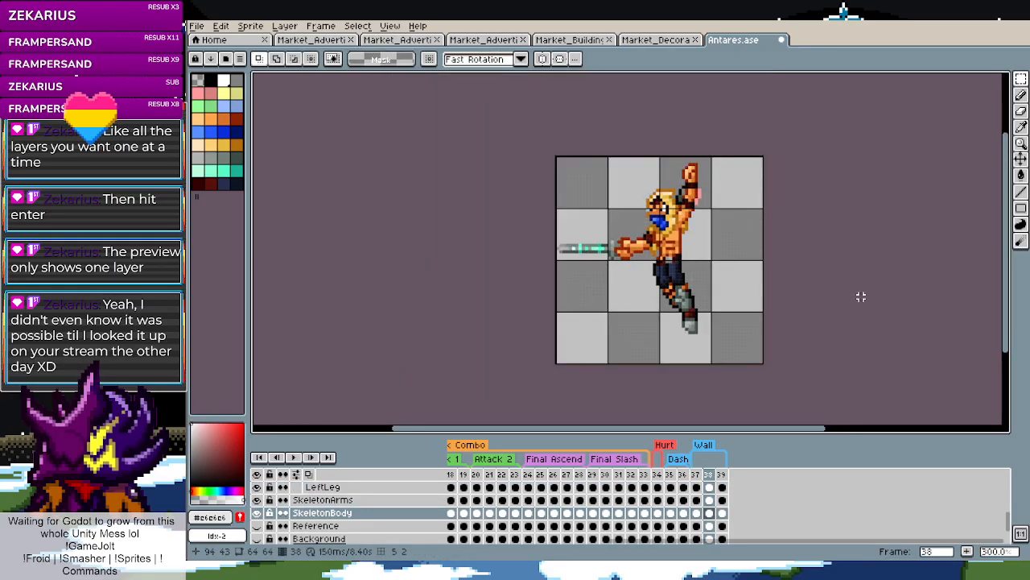
Compare the sword tip's distance from the canvas edge in frames 37, 38 and 39
{"action": "scroll", "coordinate": [585, 382], "scroll_direction": "up", "scroll_amount": 6}
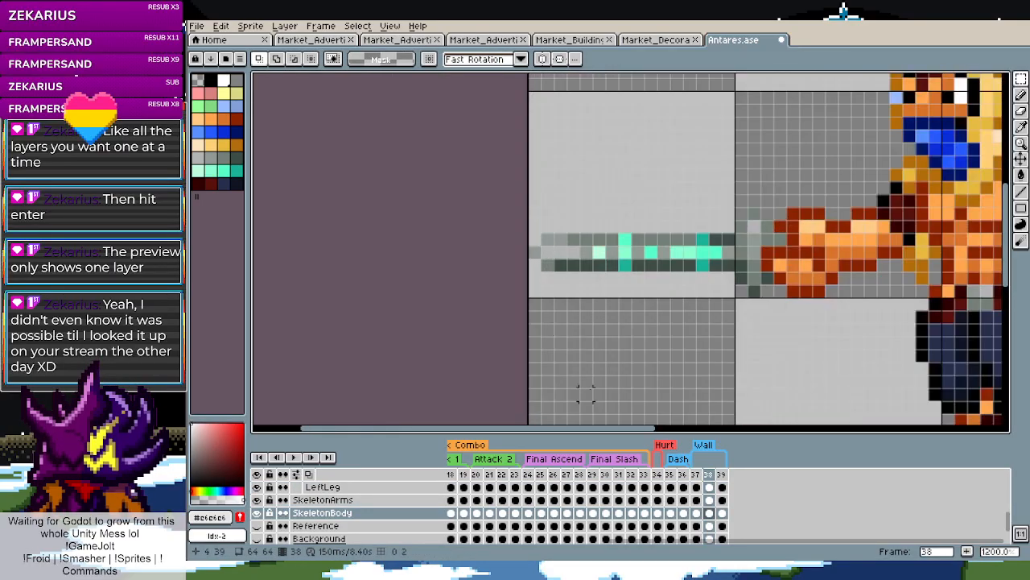
{"action": "left_click", "coordinate": [698, 475]}
{"action": "left_click", "coordinate": [711, 474]}
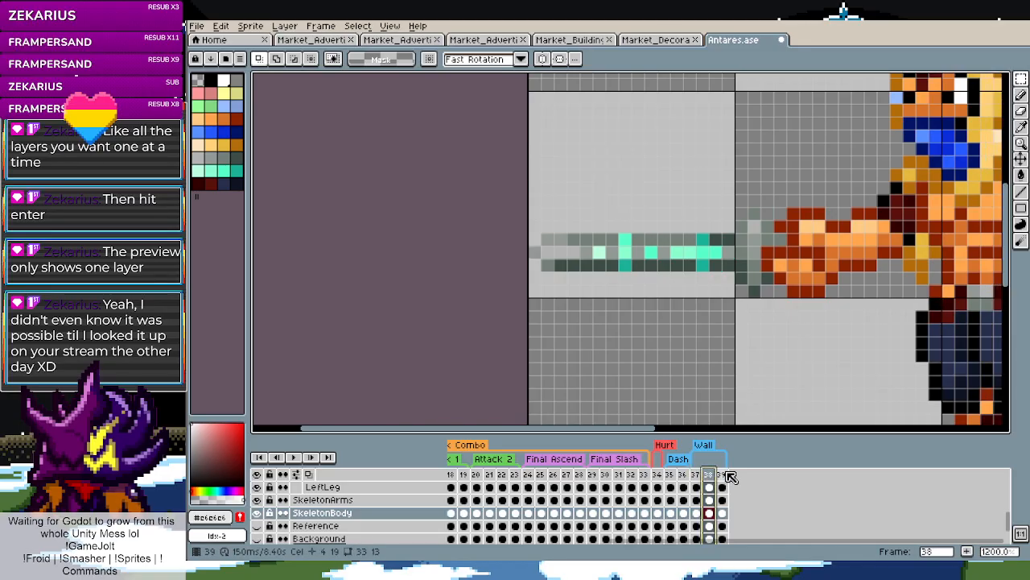
{"action": "left_click", "coordinate": [725, 474]}
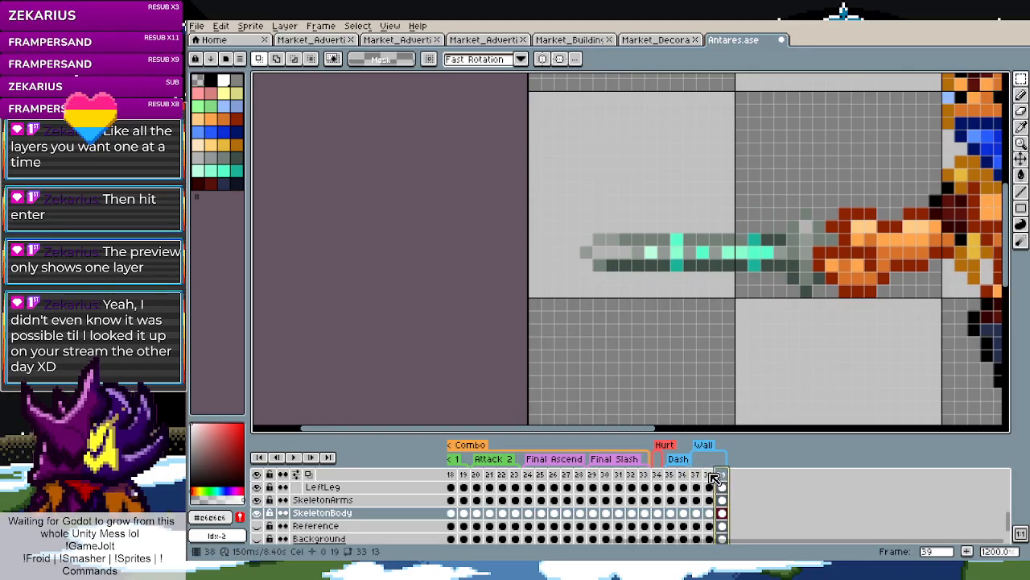
{"action": "scroll", "coordinate": [482, 251], "scroll_direction": "down", "scroll_amount": 5}
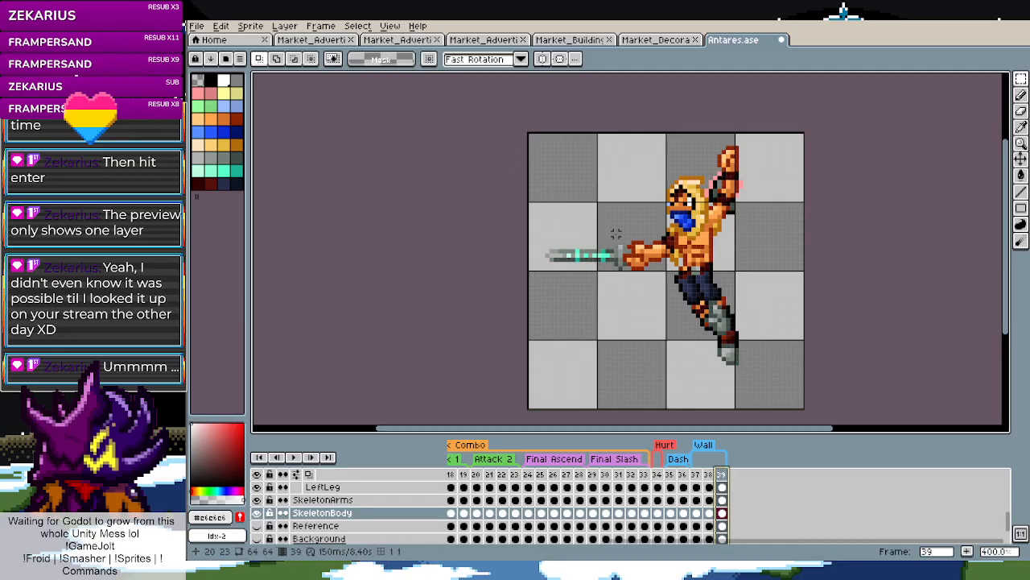
Try to move the sword area on the RightArm layer in frame 39
{"action": "scroll", "coordinate": [723, 518], "scroll_direction": "up", "scroll_amount": 2}
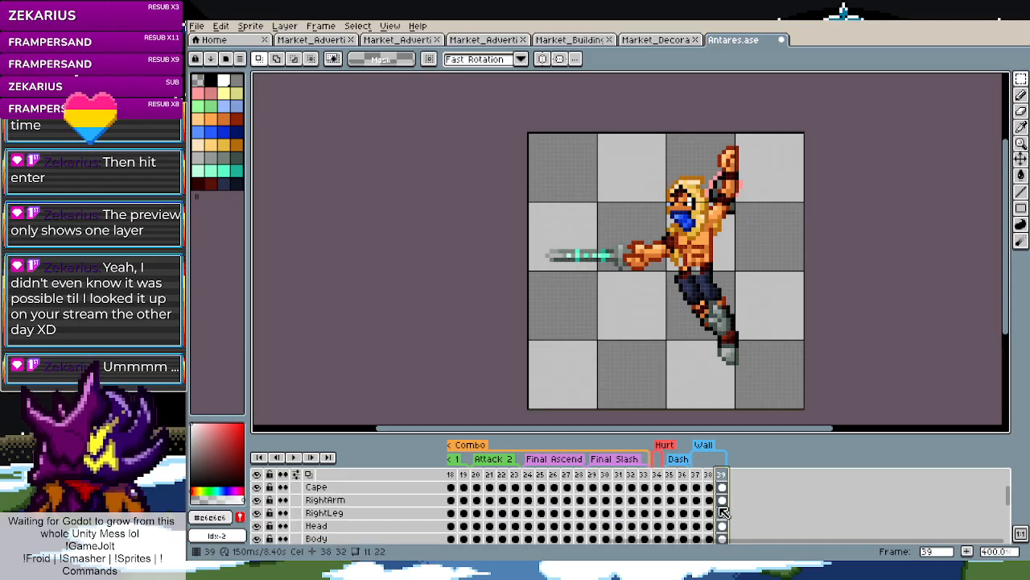
{"action": "scroll", "coordinate": [723, 507], "scroll_direction": "up", "scroll_amount": 1}
{"action": "left_click", "coordinate": [722, 500]}
{"action": "left_click_drag", "start_coordinate": [658, 235], "coordinate": [537, 299]}
{"action": "left_click", "coordinate": [610, 262]}
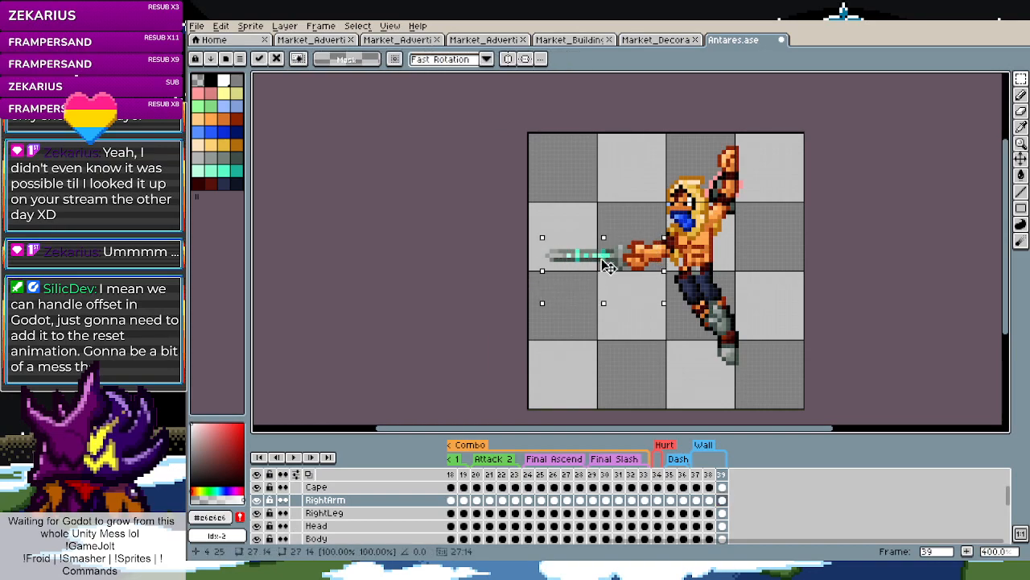
{"action": "left_click_drag", "start_coordinate": [609, 263], "coordinate": [606, 259]}
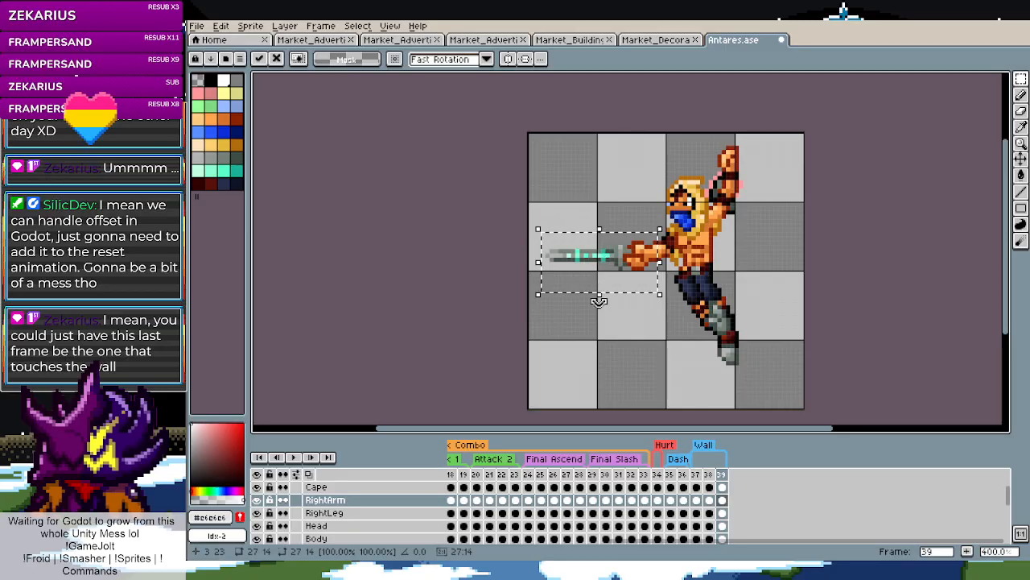
{"action": "left_click", "coordinate": [620, 344]}
Move the sword and hand on the LeftArm layer in frame 39 one pixel to the right
{"action": "scroll", "coordinate": [722, 513], "scroll_direction": "down", "scroll_amount": 1}
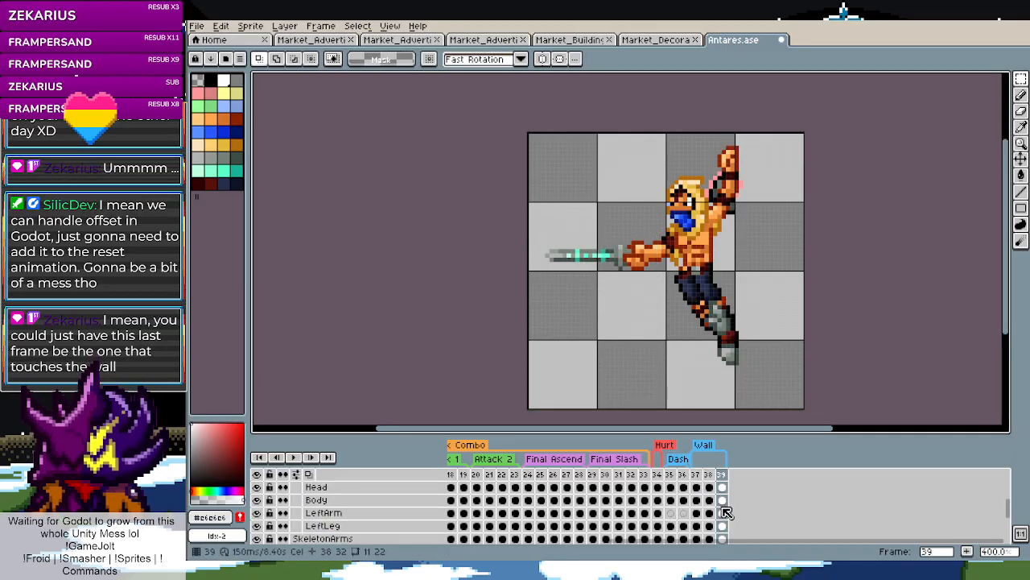
{"action": "left_click", "coordinate": [723, 513]}
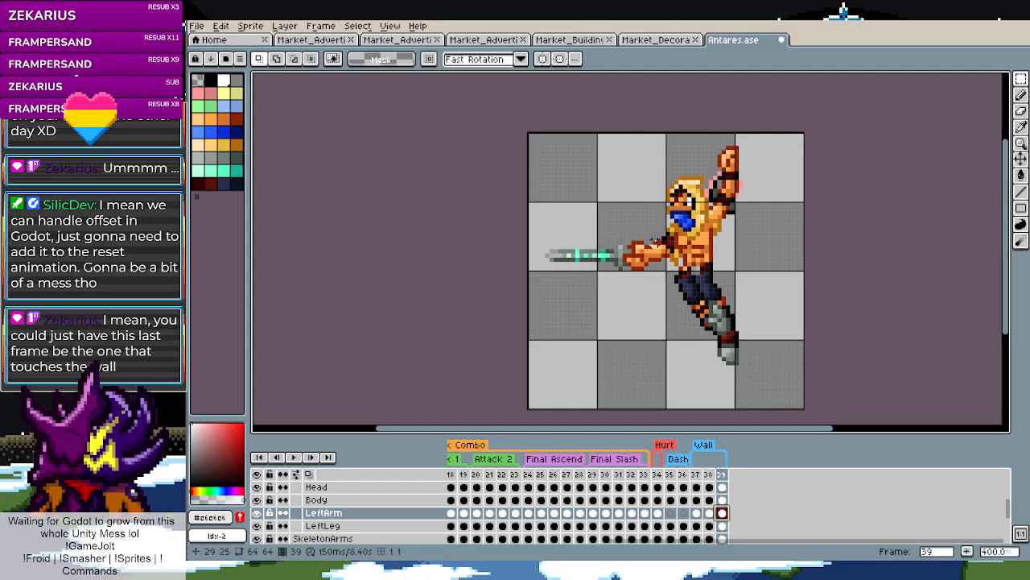
{"action": "left_click_drag", "start_coordinate": [660, 235], "coordinate": [538, 299]}
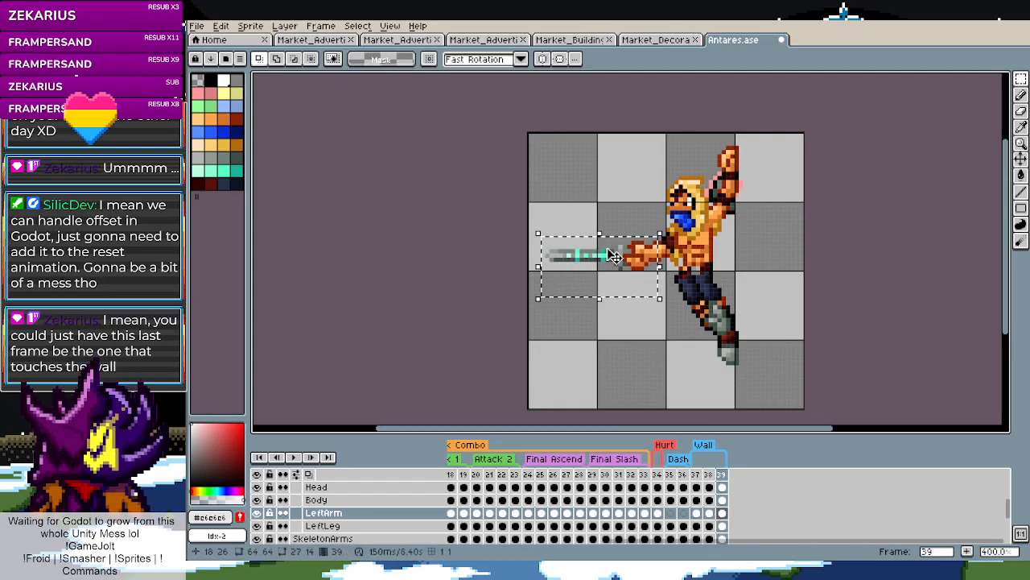
{"action": "left_click_drag", "start_coordinate": [608, 249], "coordinate": [618, 255]}
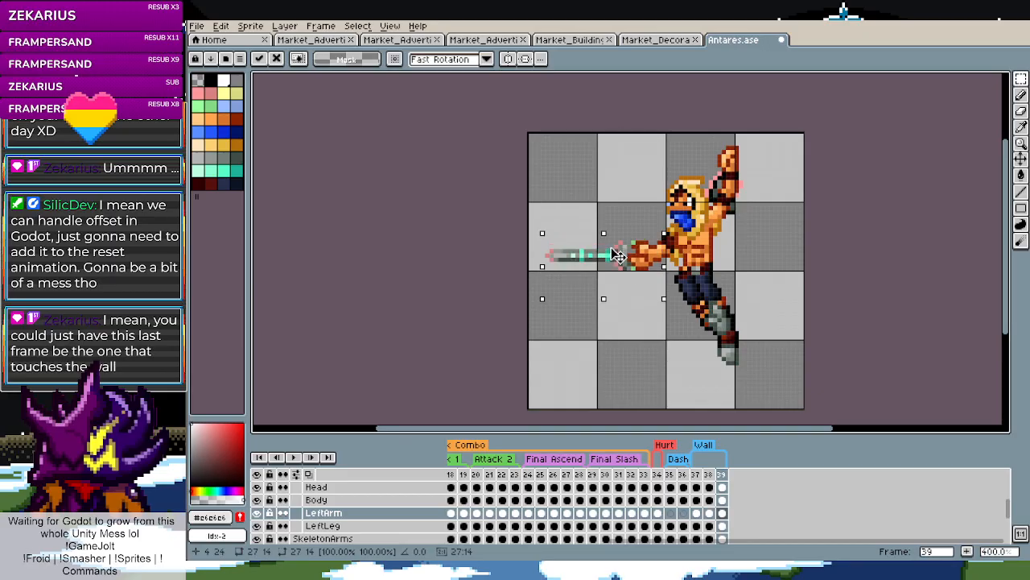
{"action": "left_click", "coordinate": [612, 344]}
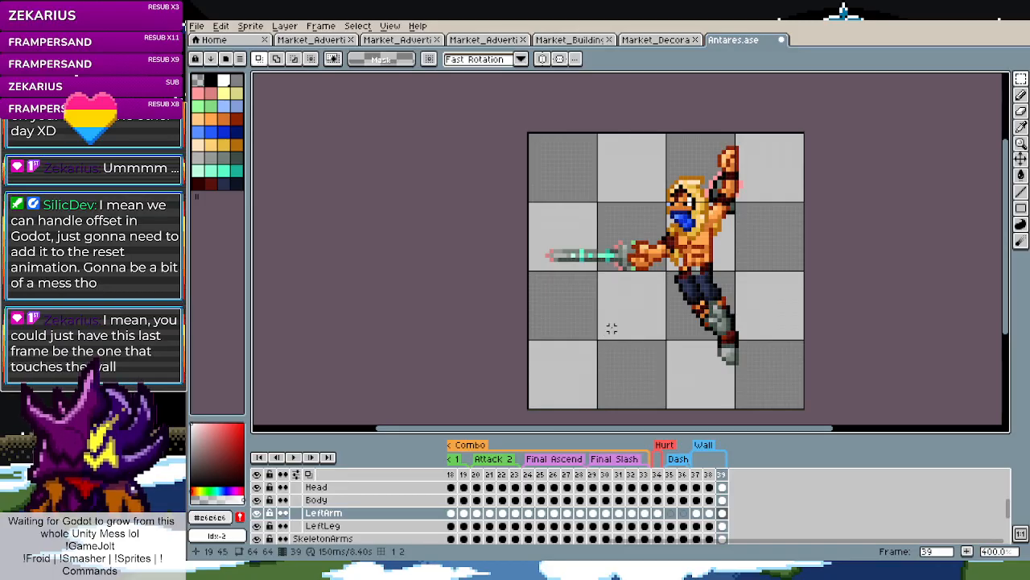
Move the sword and hand outline on the SkeletonArms layer in frame 39 one pixel to the right
{"action": "scroll", "coordinate": [719, 505], "scroll_direction": "down", "scroll_amount": 2}
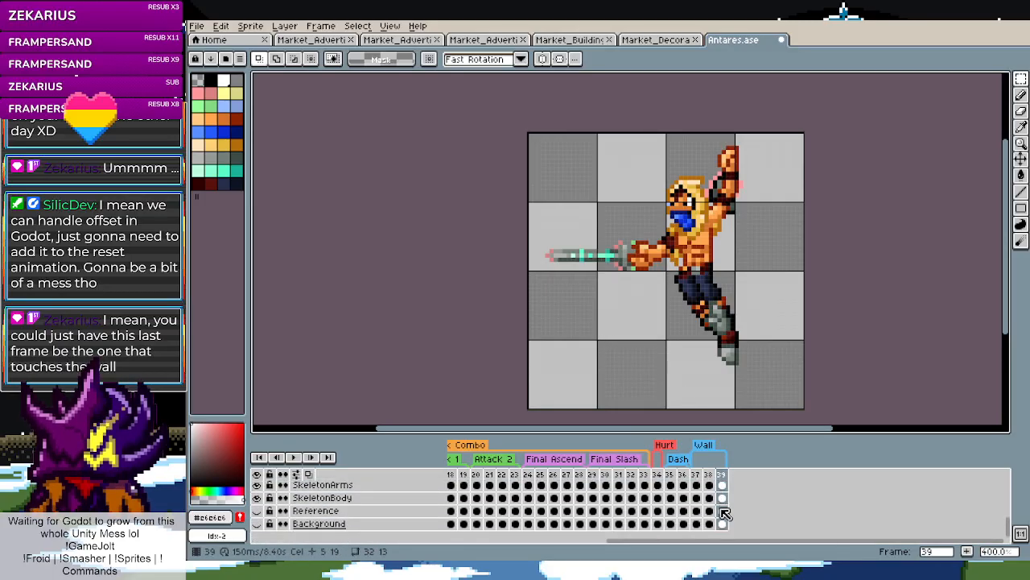
{"action": "left_click", "coordinate": [723, 512]}
{"action": "left_click", "coordinate": [722, 497]}
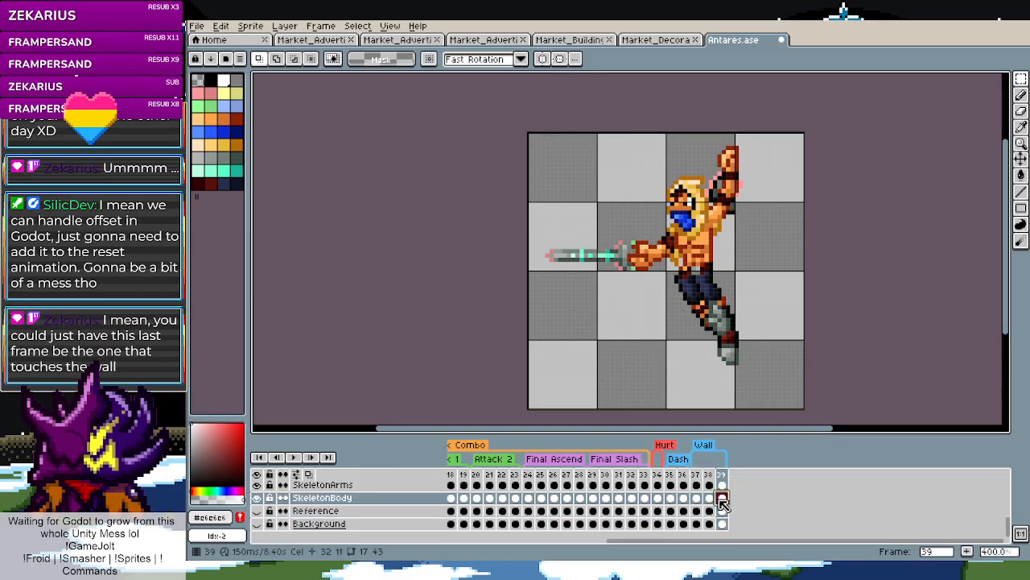
{"action": "left_click", "coordinate": [722, 485]}
{"action": "left_click_drag", "start_coordinate": [542, 234], "coordinate": [618, 256]}
{"action": "scroll", "coordinate": [301, 499], "scroll_direction": "up", "scroll_amount": 2}
{"action": "left_click", "coordinate": [632, 334]}
Hide the Antares group and touch up the stray red pixel beside the sword hand on SkeletonArms in frame 39
{"action": "scroll", "coordinate": [299, 523], "scroll_direction": "up", "scroll_amount": 5}
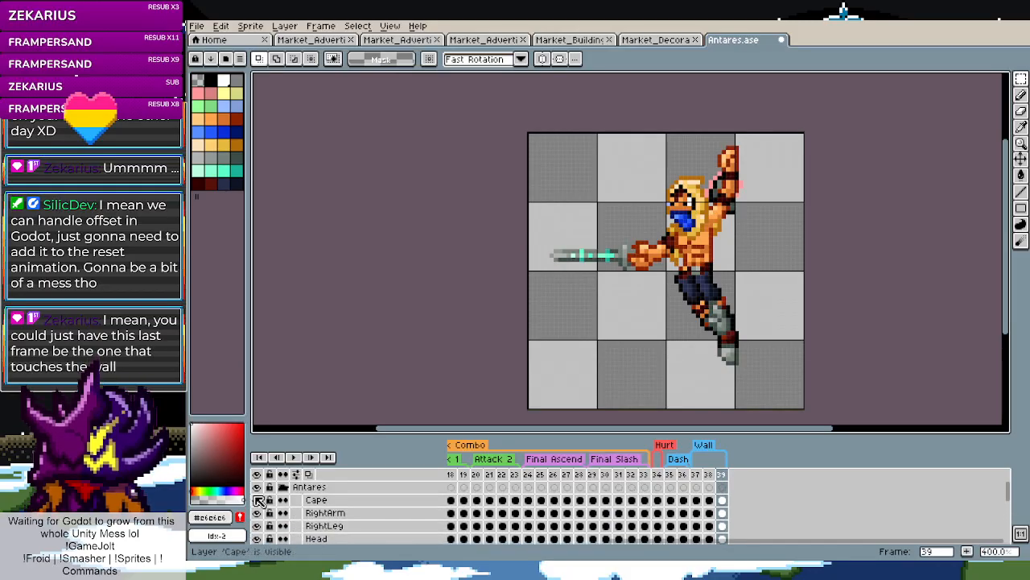
{"action": "left_click", "coordinate": [258, 488]}
{"action": "scroll", "coordinate": [652, 267], "scroll_direction": "up", "scroll_amount": 3}
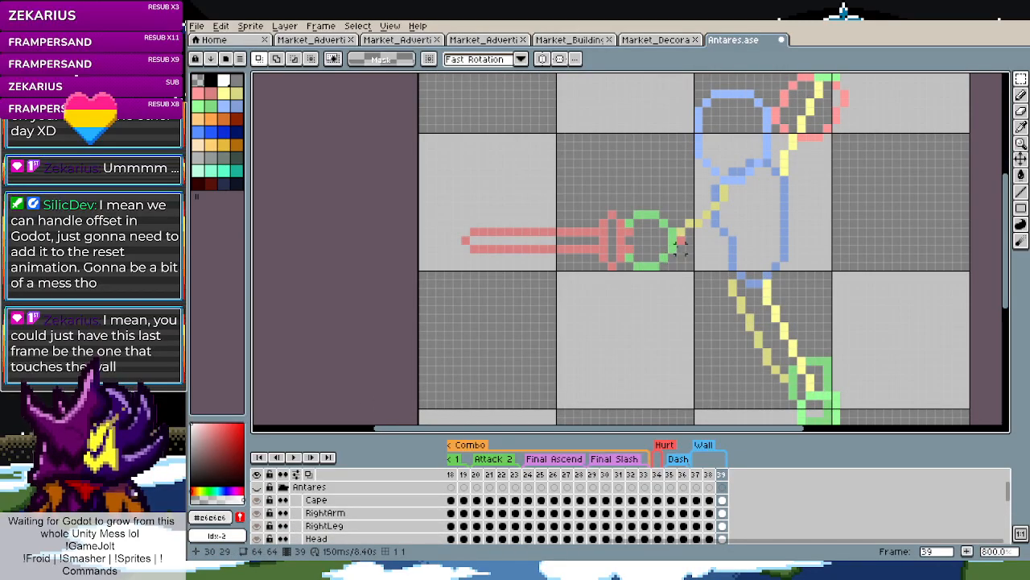
{"action": "key", "text": "i"}
{"action": "left_click", "coordinate": [683, 237]}
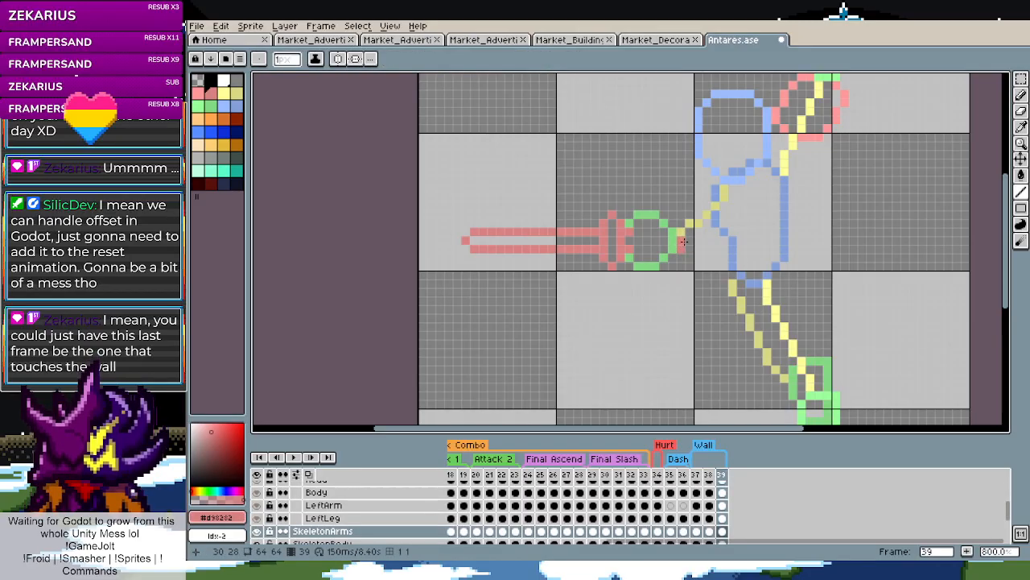
{"action": "key", "text": "m"}
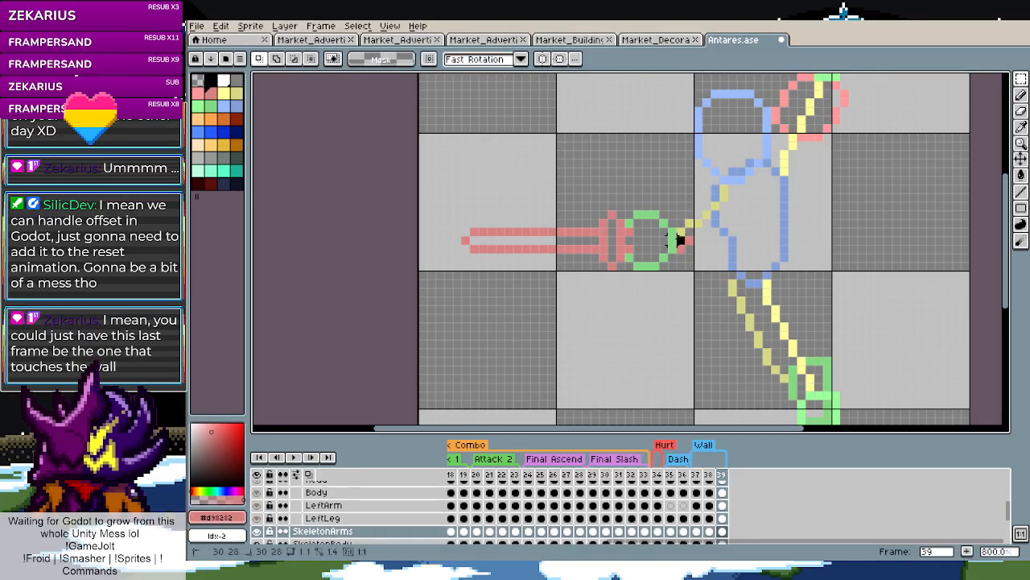
Make the Antares group visible again over the skeleton layers
{"action": "scroll", "coordinate": [672, 276], "scroll_direction": "down", "scroll_amount": 3}
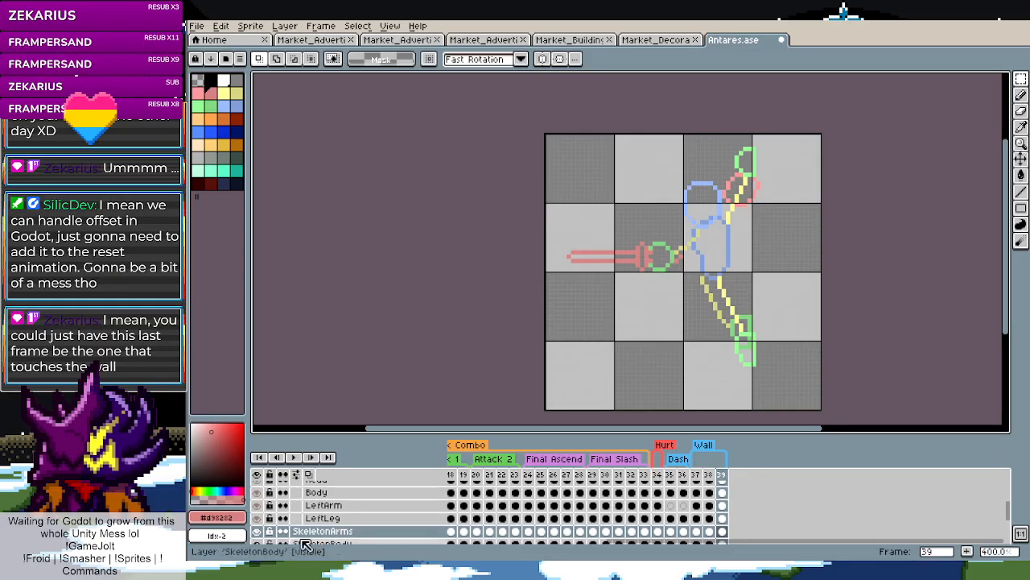
{"action": "scroll", "coordinate": [282, 507], "scroll_direction": "up", "scroll_amount": 3}
{"action": "left_click", "coordinate": [257, 487]}
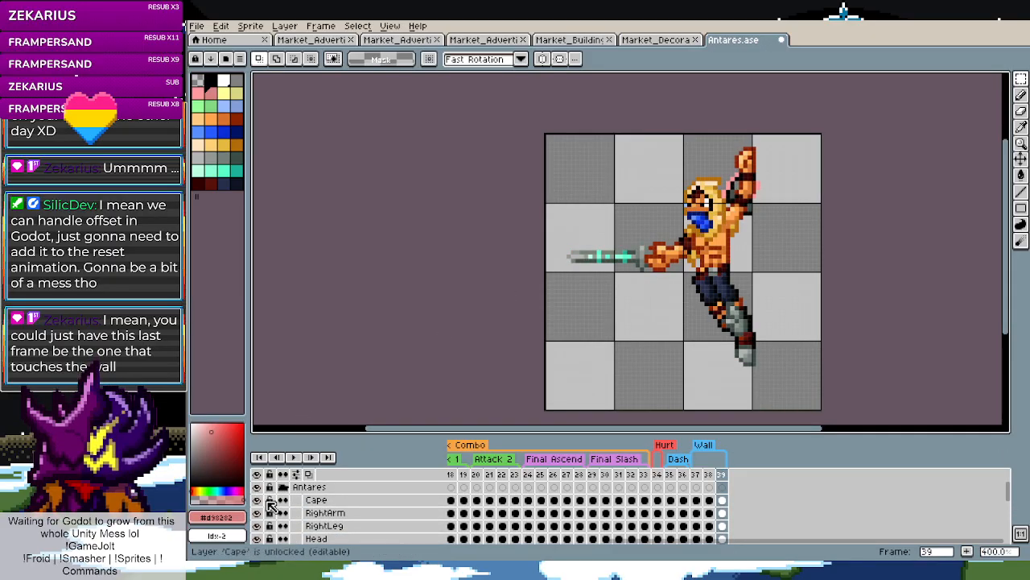
Move the artwork in frame 39 five pixels to the left on every layer from Cape down to SkeletonBody, then clear the selection
{"action": "scroll", "coordinate": [268, 500], "scroll_direction": "down", "scroll_amount": 3}
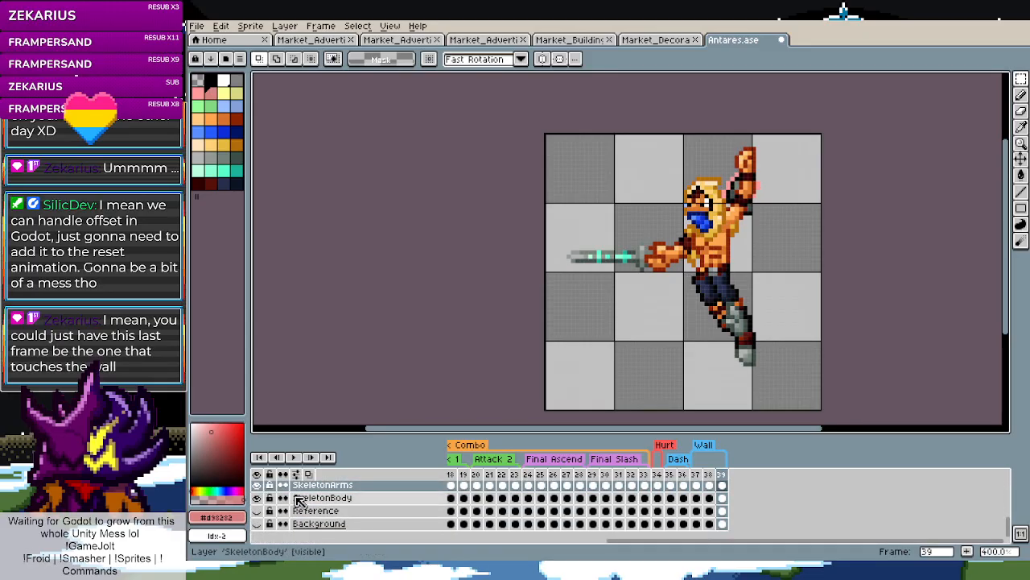
{"action": "scroll", "coordinate": [725, 495], "scroll_direction": "up", "scroll_amount": 1}
{"action": "left_click", "coordinate": [722, 510]}
{"action": "scroll", "coordinate": [729, 515], "scroll_direction": "up", "scroll_amount": 3}
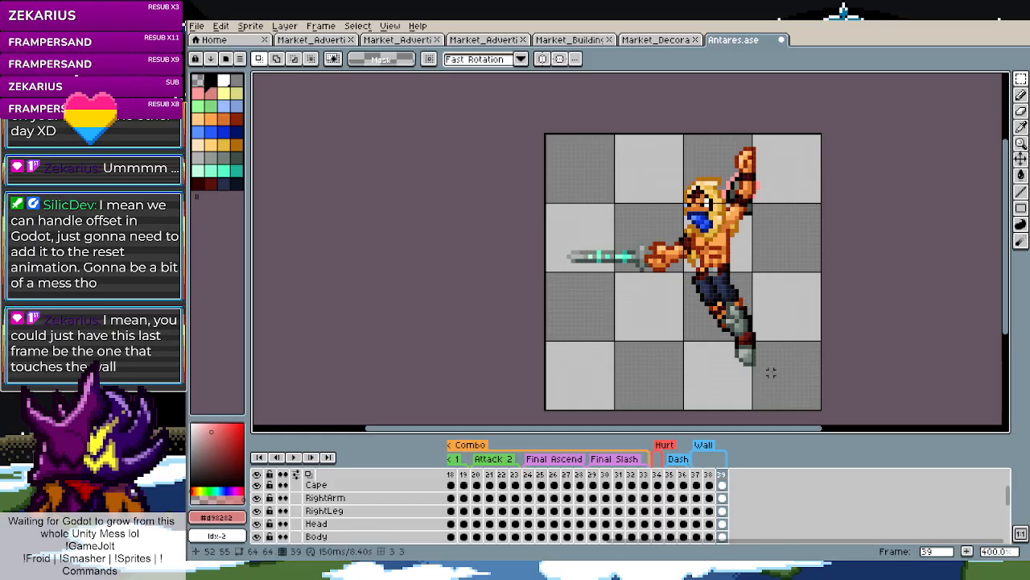
{"action": "key", "text": "ctrl+a"}
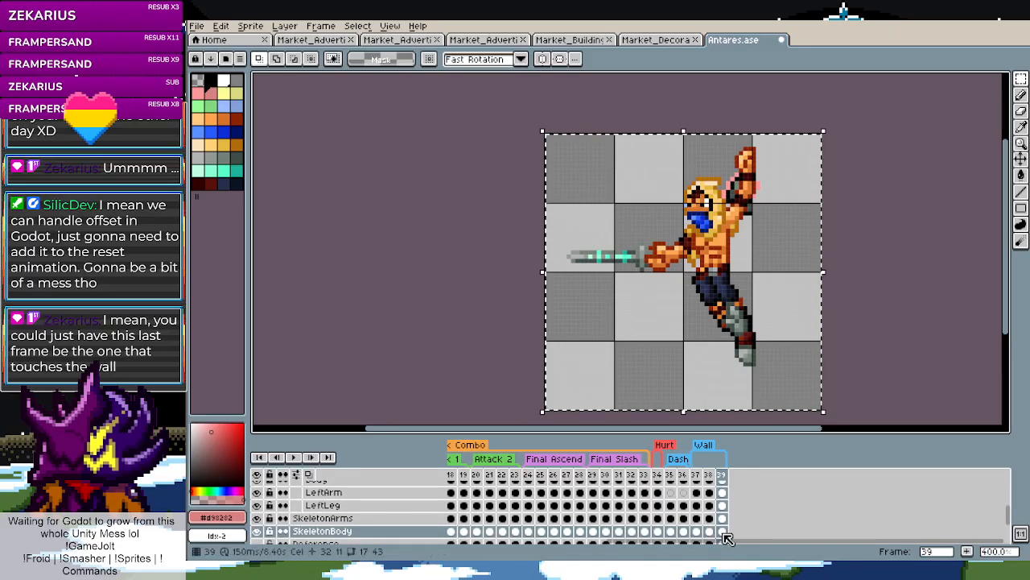
{"action": "scroll", "coordinate": [726, 538], "scroll_direction": "up", "scroll_amount": 3}
{"action": "left_click", "coordinate": [723, 492]}
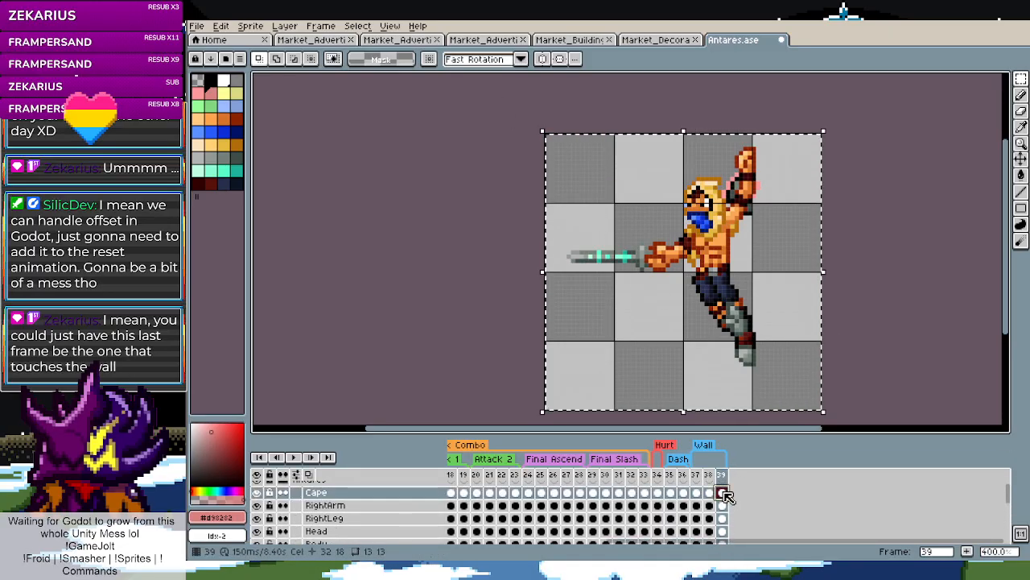
{"action": "left_click_drag", "start_coordinate": [724, 495], "coordinate": [726, 532]}
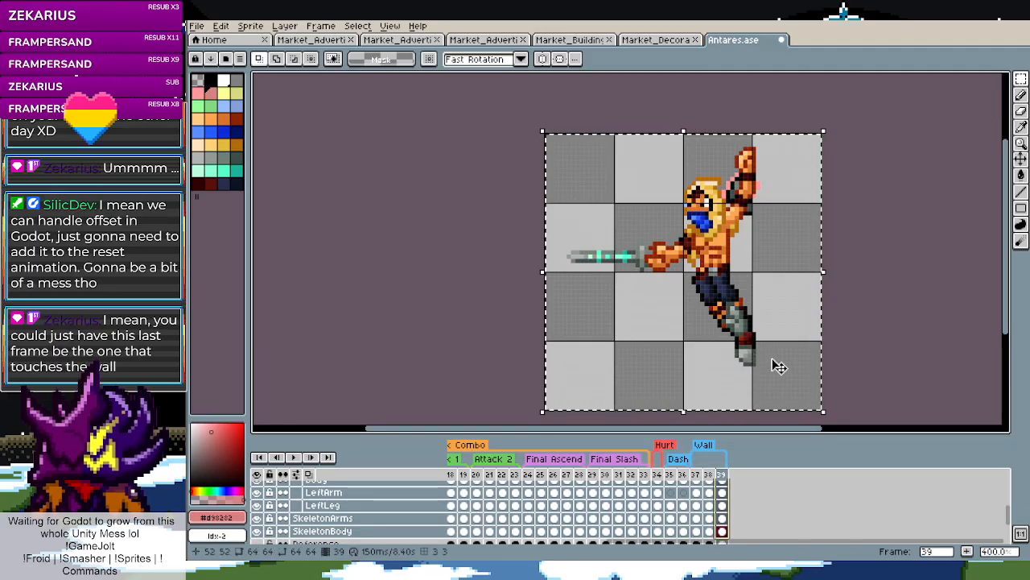
{"action": "left_click", "coordinate": [765, 320]}
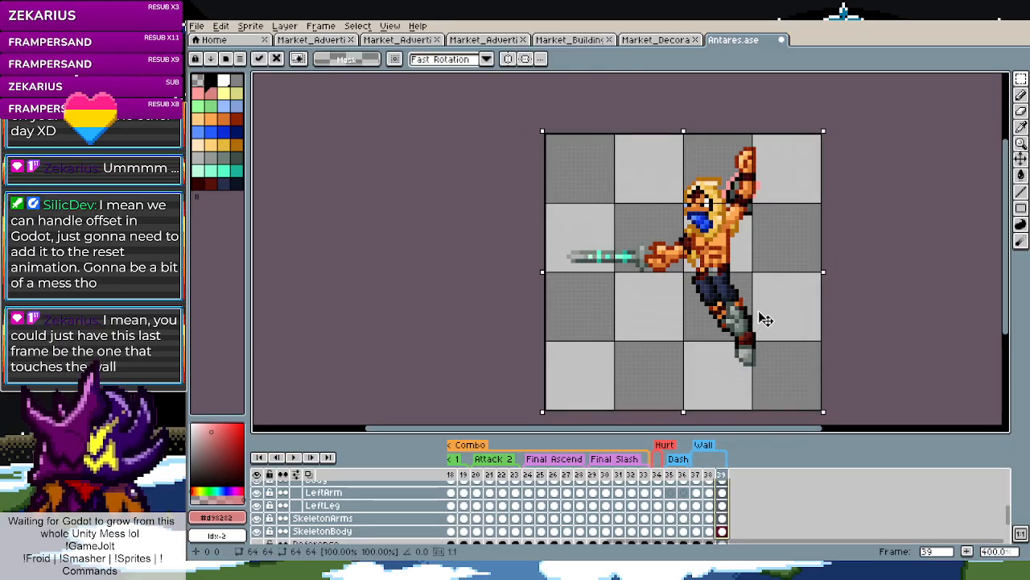
{"action": "left_click_drag", "start_coordinate": [762, 320], "coordinate": [738, 312]}
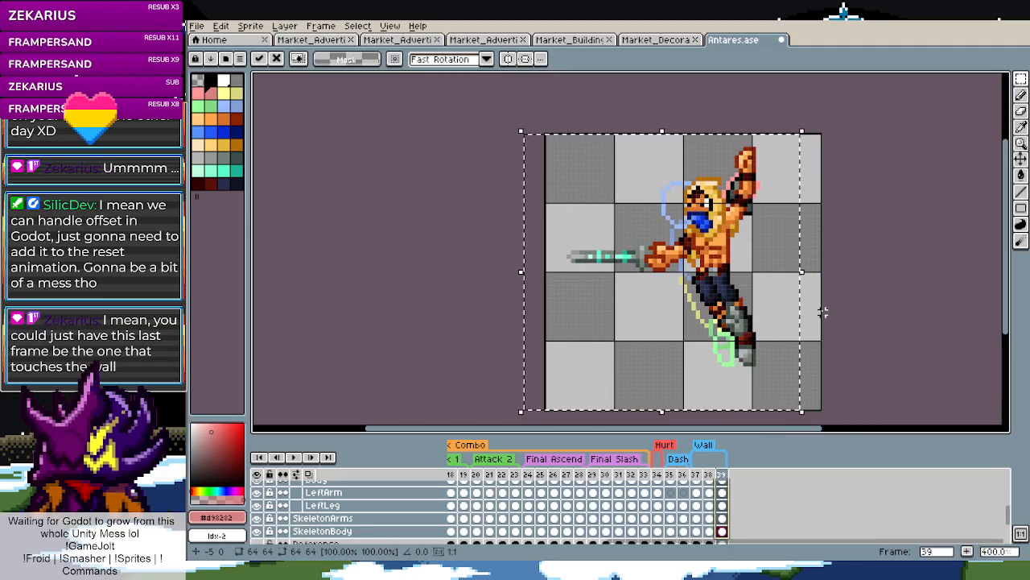
{"action": "scroll", "coordinate": [833, 310], "scroll_direction": "up", "scroll_amount": 2}
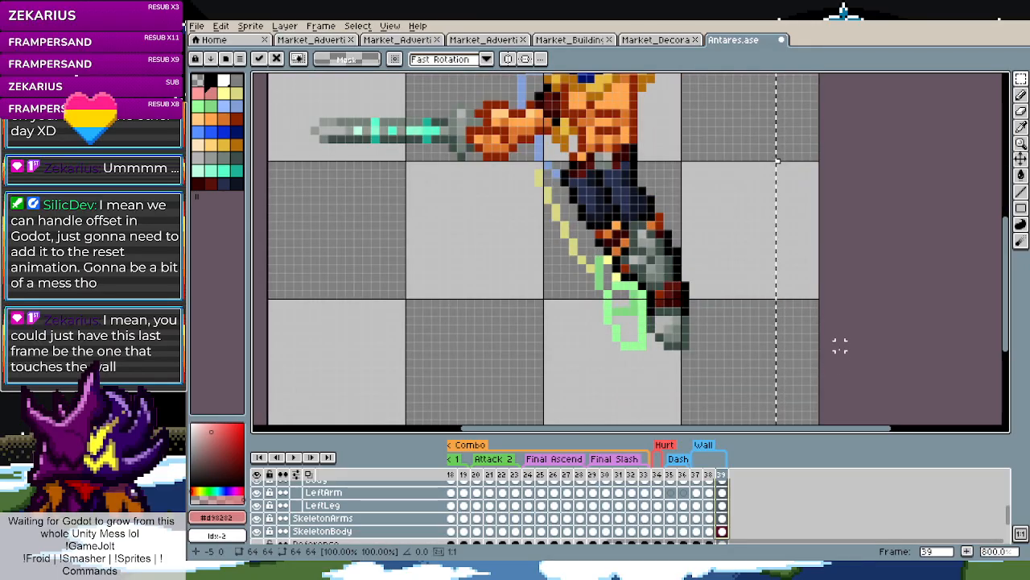
{"action": "key", "text": "Return"}
{"action": "scroll", "coordinate": [841, 354], "scroll_direction": "down", "scroll_amount": 2}
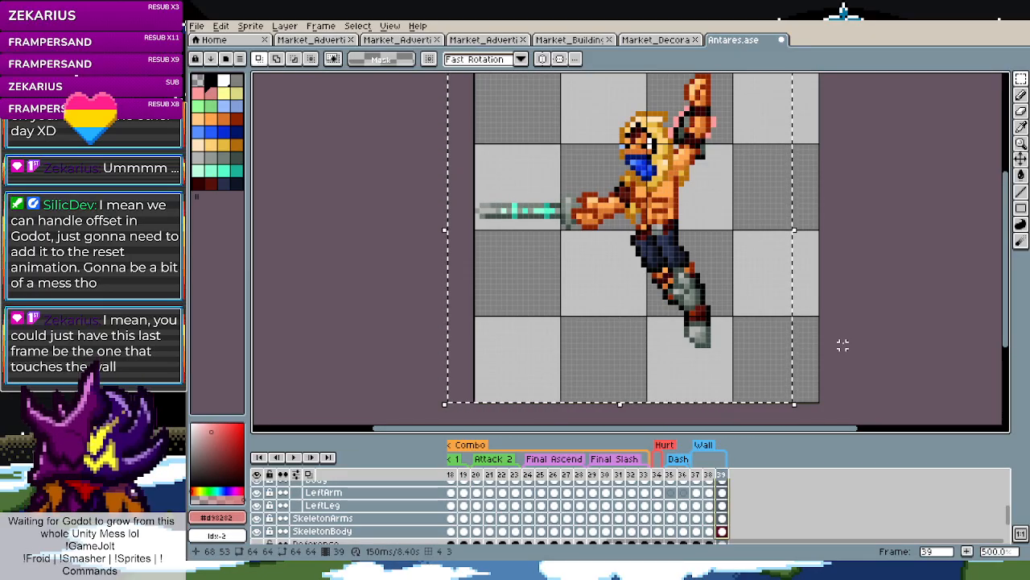
{"action": "left_click", "coordinate": [891, 286]}
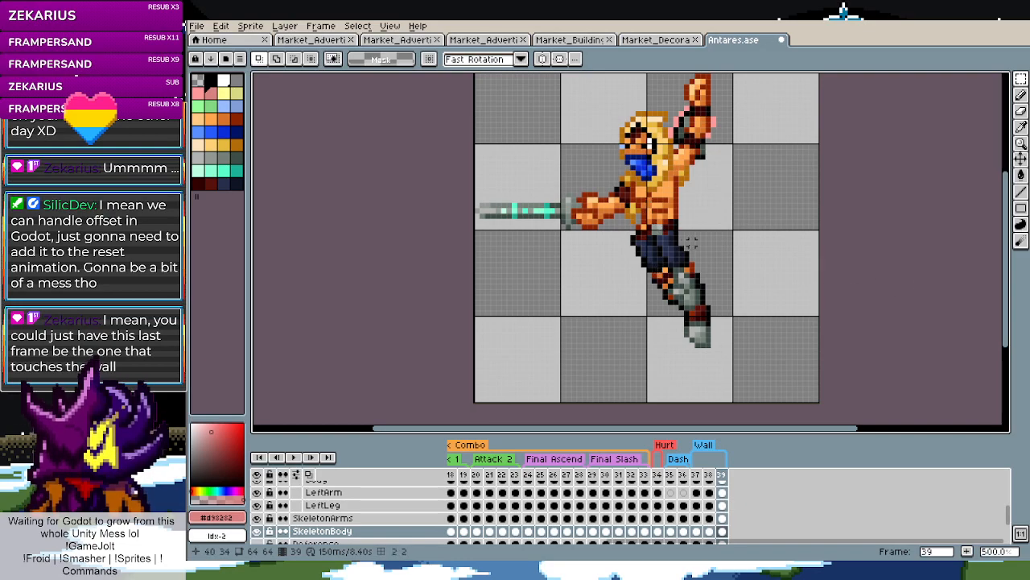
Measure the gap between the character's foot and the canvas's right edge in frame 39 with a full-height selection
{"action": "scroll", "coordinate": [691, 241], "scroll_direction": "down", "scroll_amount": 3}
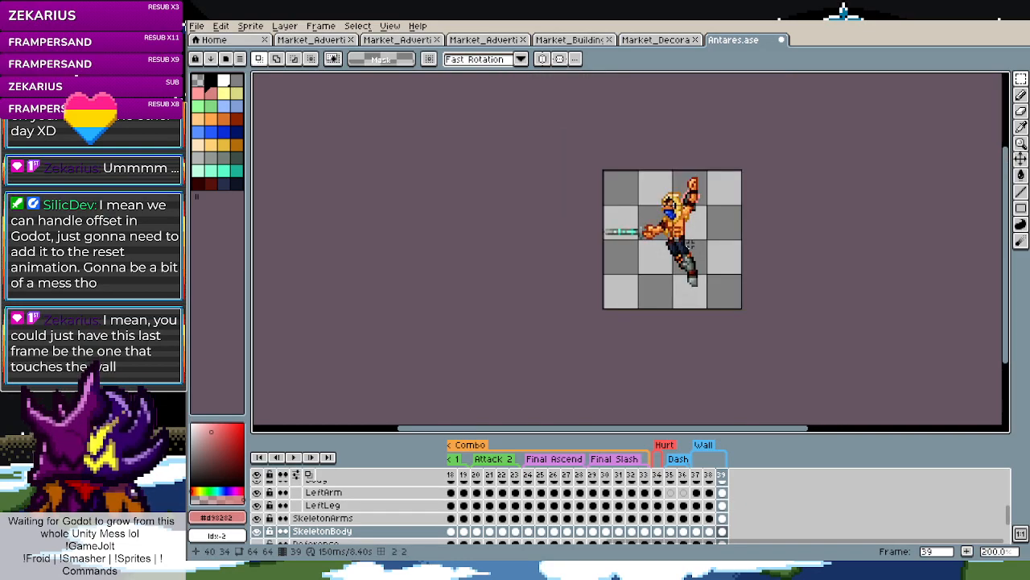
{"action": "scroll", "coordinate": [735, 189], "scroll_direction": "up", "scroll_amount": 1}
{"action": "scroll", "coordinate": [729, 145], "scroll_direction": "up", "scroll_amount": 2}
{"action": "left_click_drag", "start_coordinate": [681, 124], "coordinate": [837, 334]}
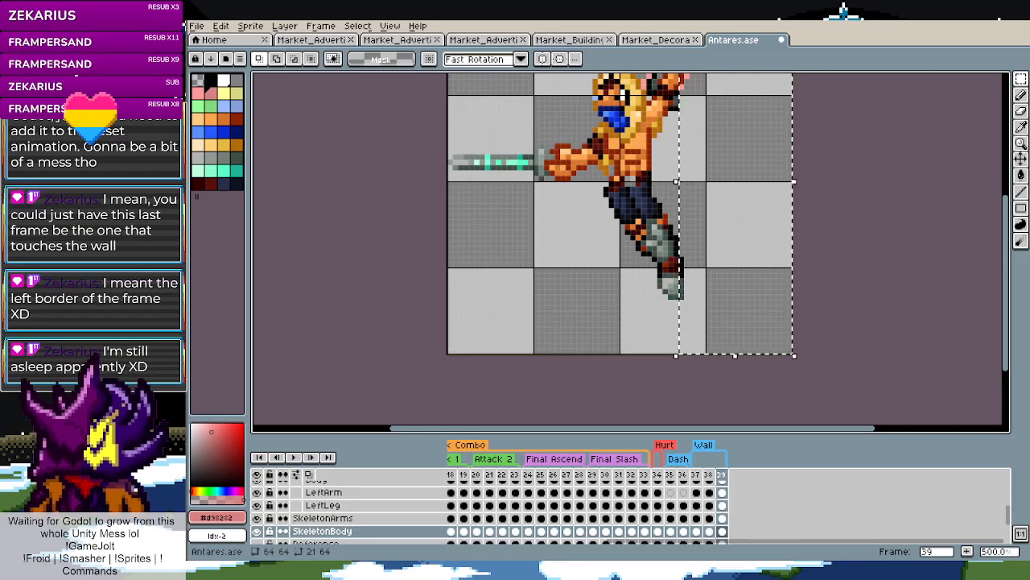
Switch to Godot and examine how the wall pose sits against the raycast and collision shapes
{"action": "key", "text": "alt+Tab"}
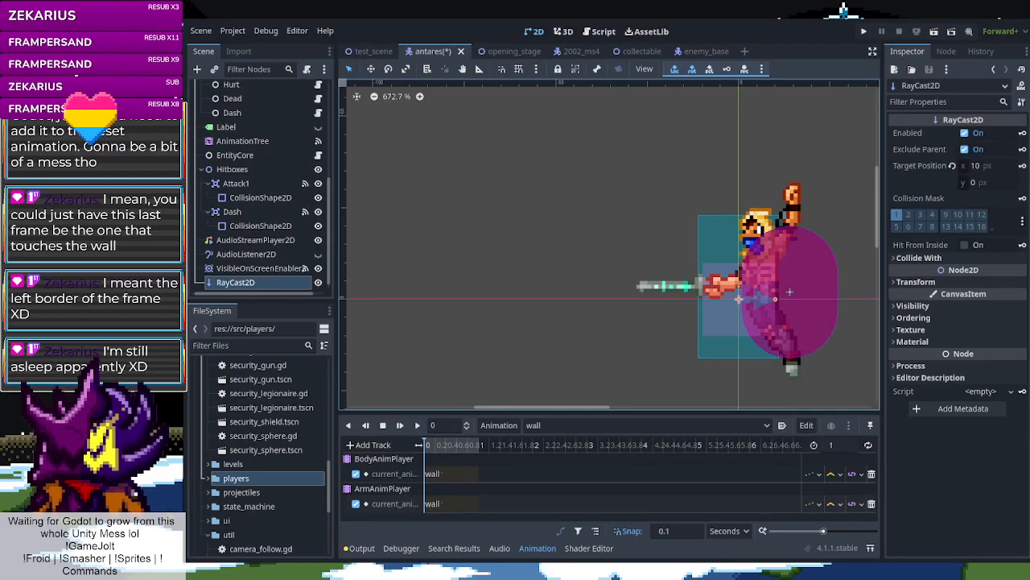
{"action": "scroll", "coordinate": [849, 247], "scroll_direction": "up", "scroll_amount": 4}
{"action": "scroll", "coordinate": [755, 332], "scroll_direction": "down", "scroll_amount": 4}
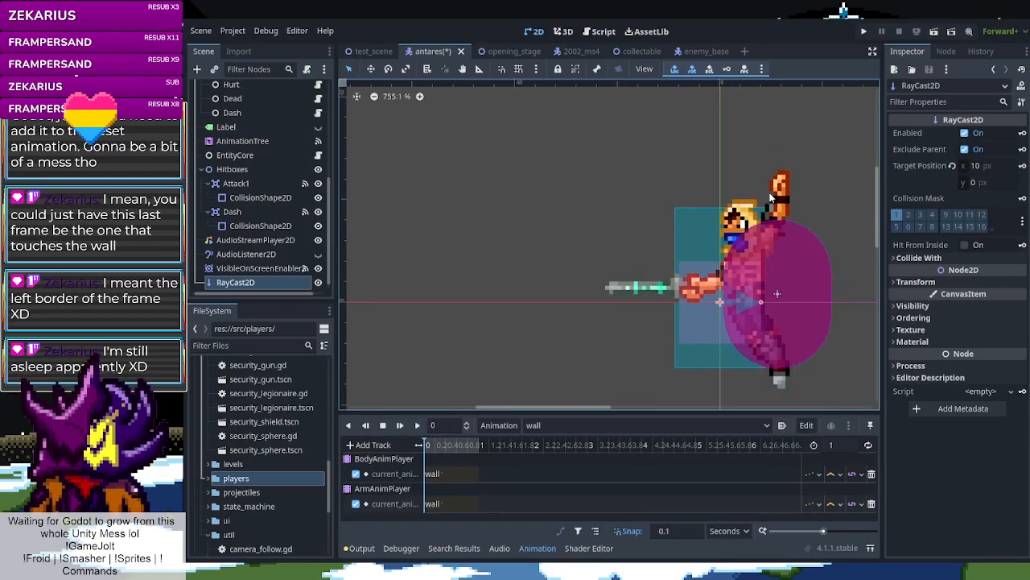
{"action": "scroll", "coordinate": [770, 378], "scroll_direction": "up", "scroll_amount": 4}
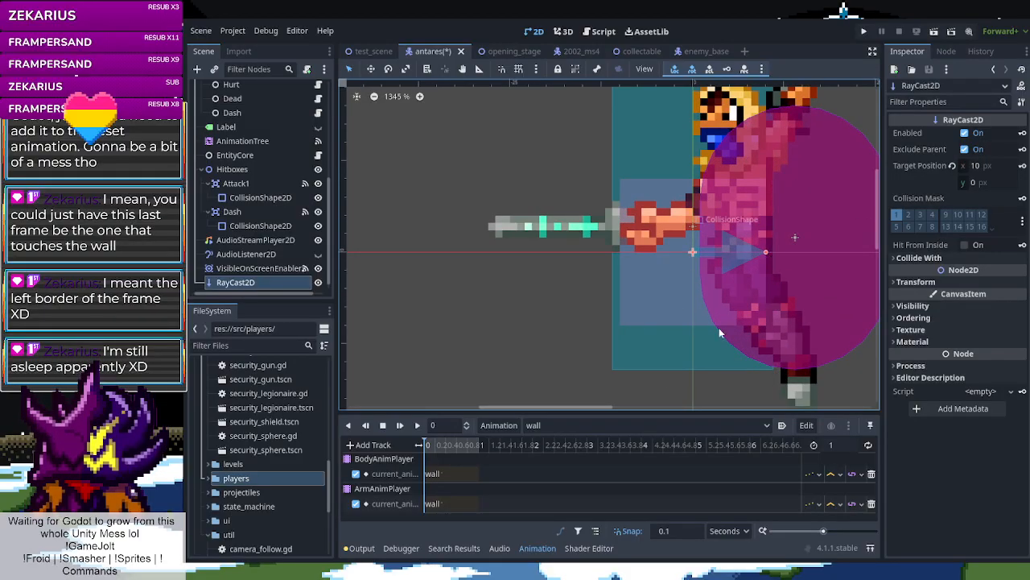
{"action": "scroll", "coordinate": [724, 308], "scroll_direction": "down", "scroll_amount": 3}
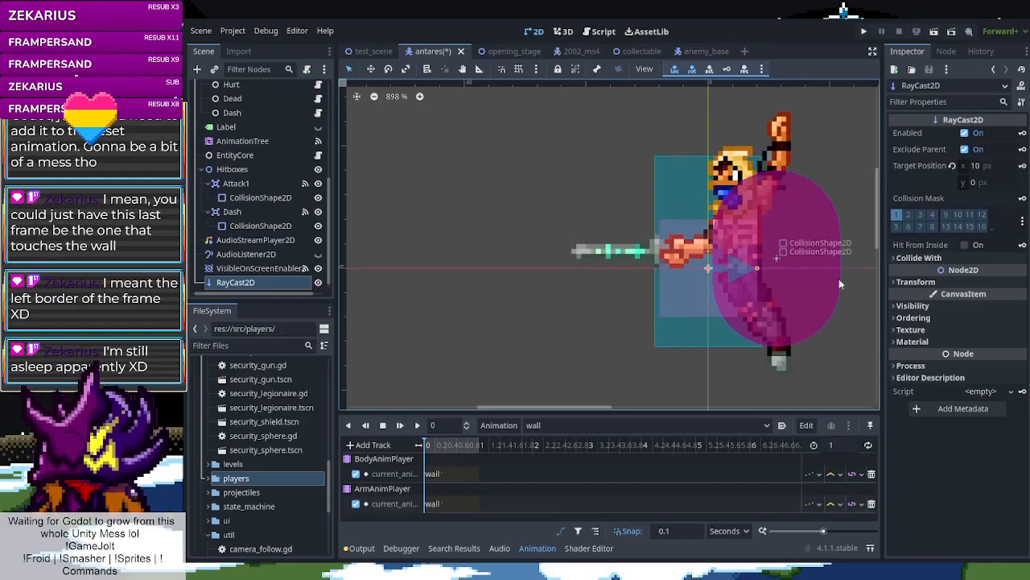
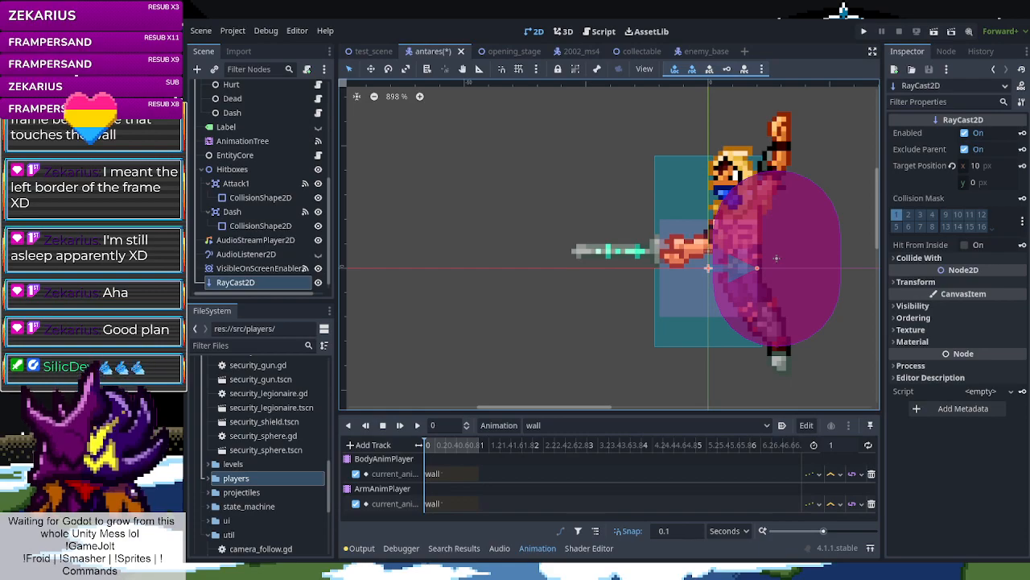
Switch to Aseprite and back to Godot, and check the updated sprite against the raycast by playing the wall animation
{"action": "key", "text": "alt+Tab"}
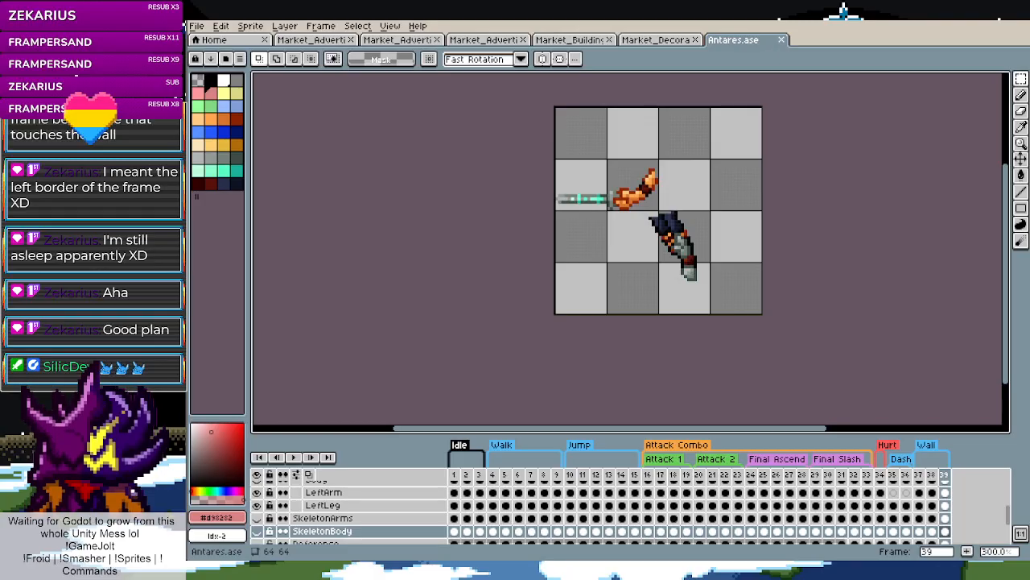
{"action": "key", "text": "alt+Tab"}
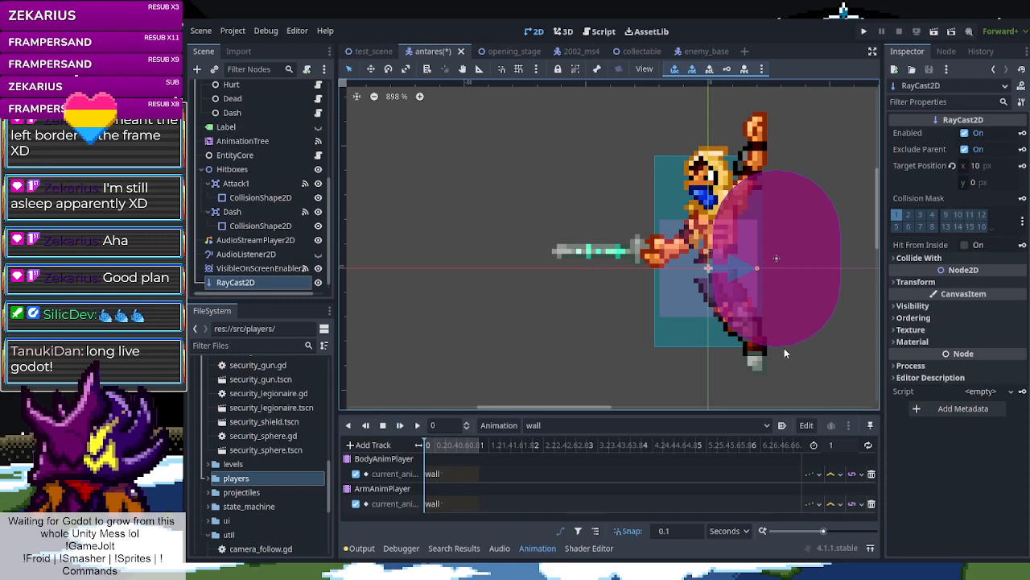
{"action": "scroll", "coordinate": [730, 287], "scroll_direction": "up", "scroll_amount": 1}
{"action": "scroll", "coordinate": [730, 287], "scroll_direction": "up", "scroll_amount": 2}
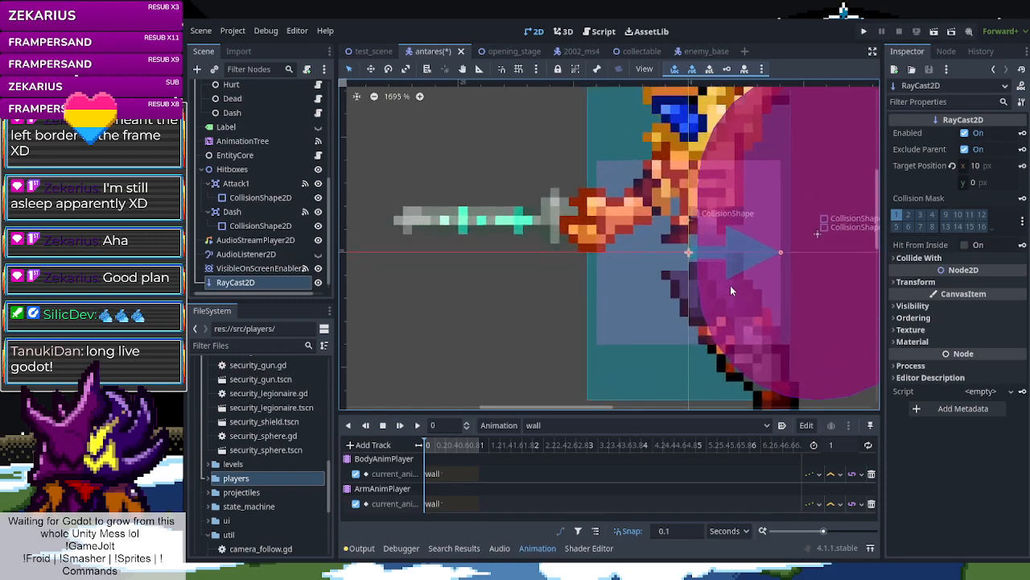
{"action": "scroll", "coordinate": [730, 286], "scroll_direction": "down", "scroll_amount": 2}
{"action": "scroll", "coordinate": [731, 291], "scroll_direction": "down", "scroll_amount": 2}
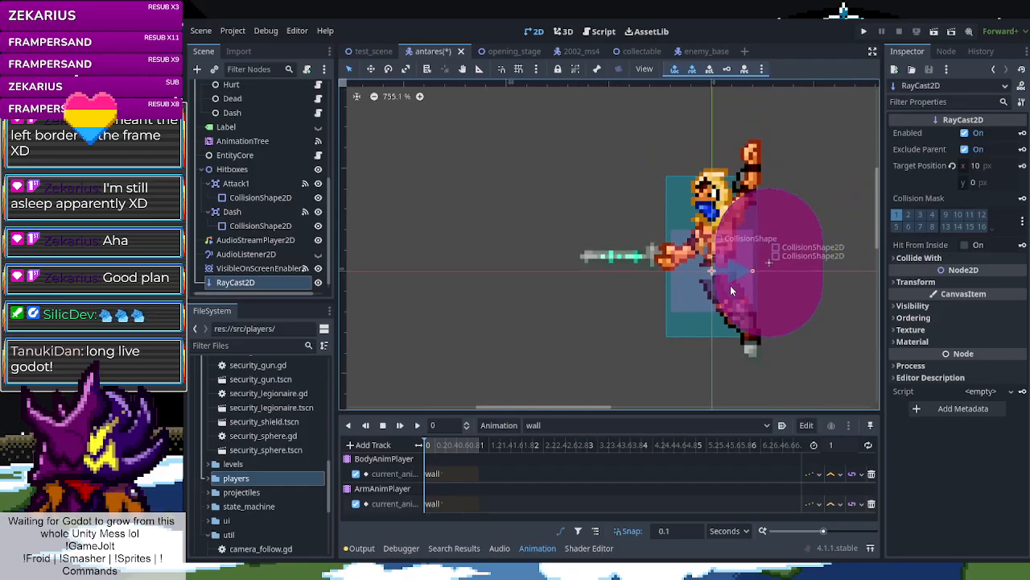
{"action": "scroll", "coordinate": [731, 291], "scroll_direction": "down", "scroll_amount": 1}
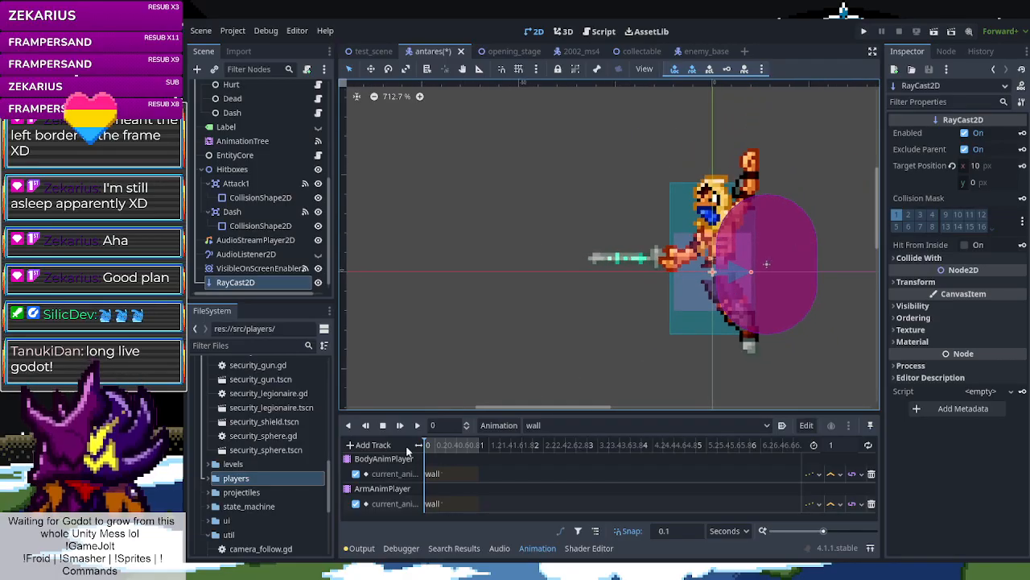
{"action": "left_click", "coordinate": [417, 425]}
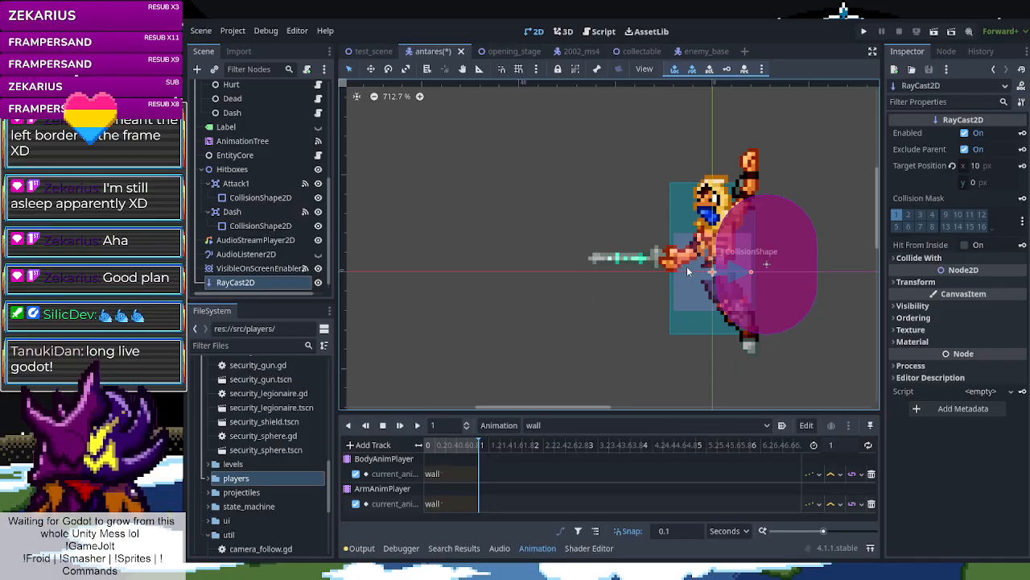
Extend the RayCast2D node's target position to x 11 px, towards the hand and foot of the wall pose
{"action": "scroll", "coordinate": [686, 266], "scroll_direction": "up", "scroll_amount": 6}
{"action": "left_click", "coordinate": [695, 290]}
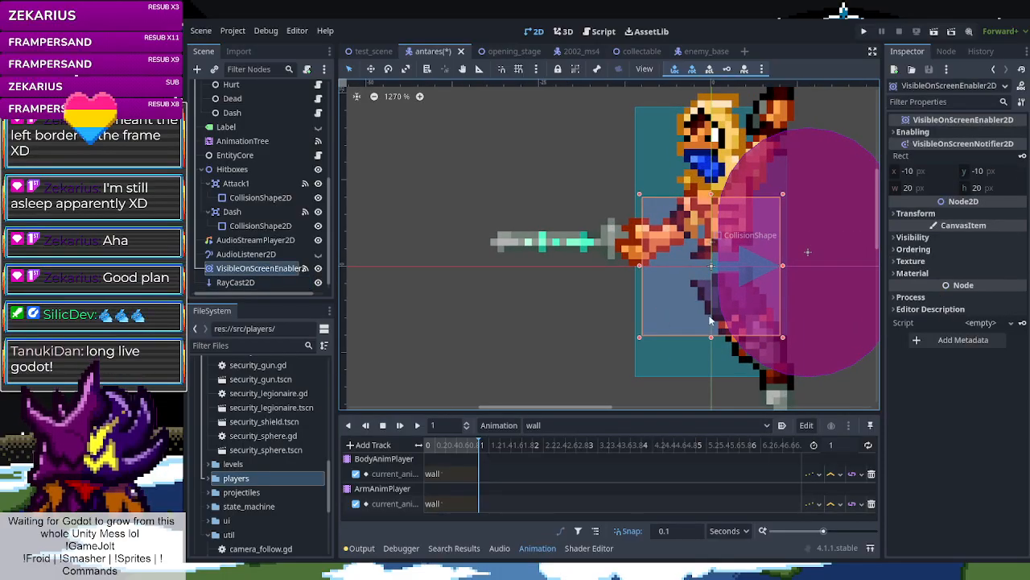
{"action": "left_click", "coordinate": [453, 322]}
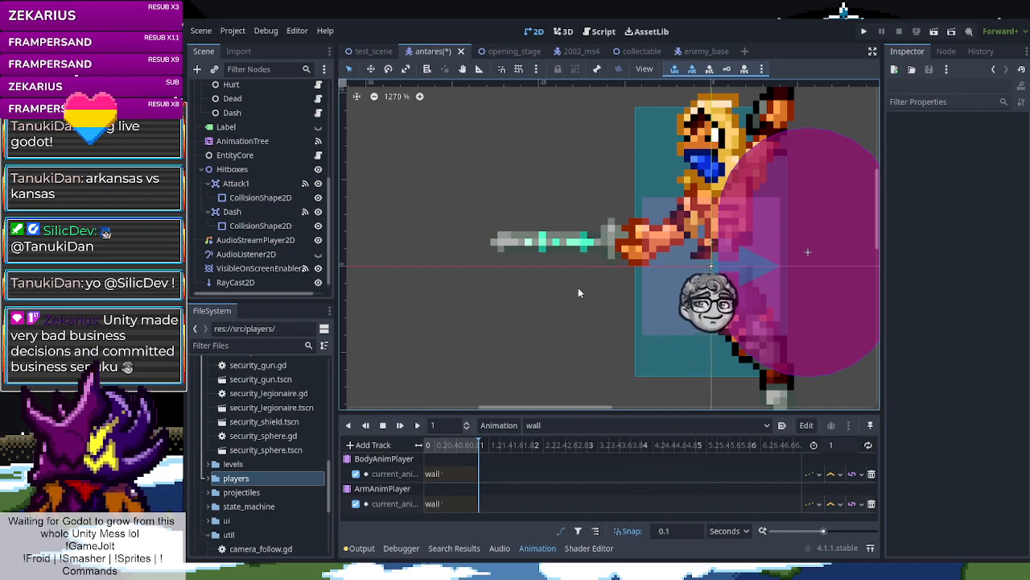
{"action": "left_click", "coordinate": [775, 271]}
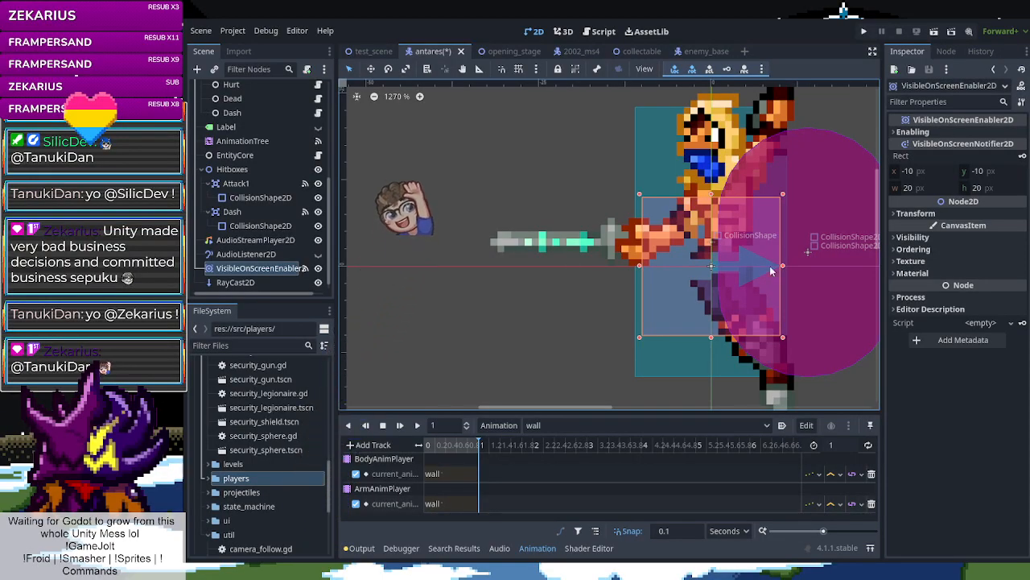
{"action": "scroll", "coordinate": [239, 252], "scroll_direction": "up", "scroll_amount": 1}
{"action": "scroll", "coordinate": [238, 253], "scroll_direction": "down", "scroll_amount": 1}
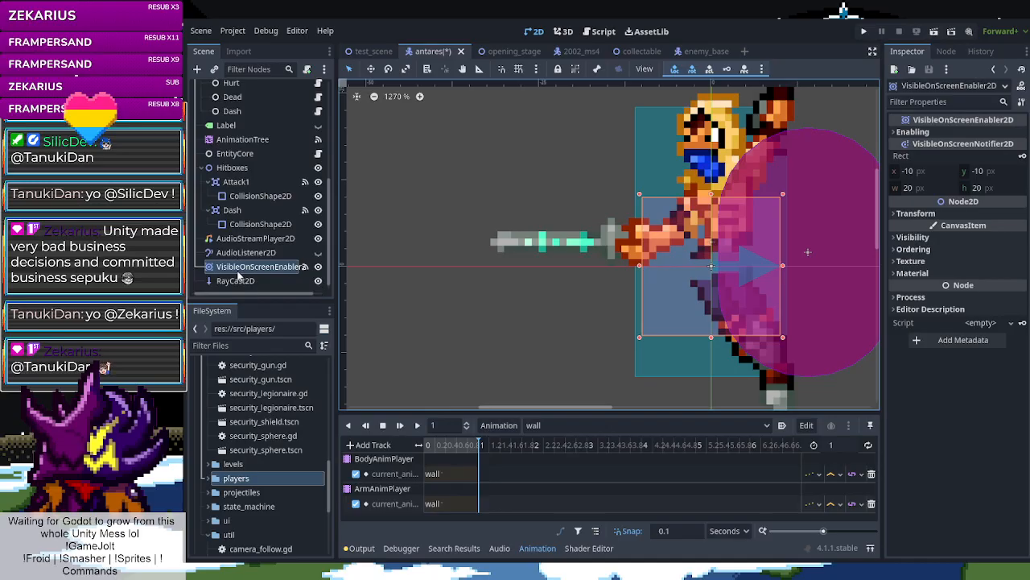
{"action": "left_click", "coordinate": [237, 279]}
{"action": "left_click_drag", "start_coordinate": [780, 266], "coordinate": [785, 265]}
{"action": "scroll", "coordinate": [785, 265], "scroll_direction": "down", "scroll_amount": 3}
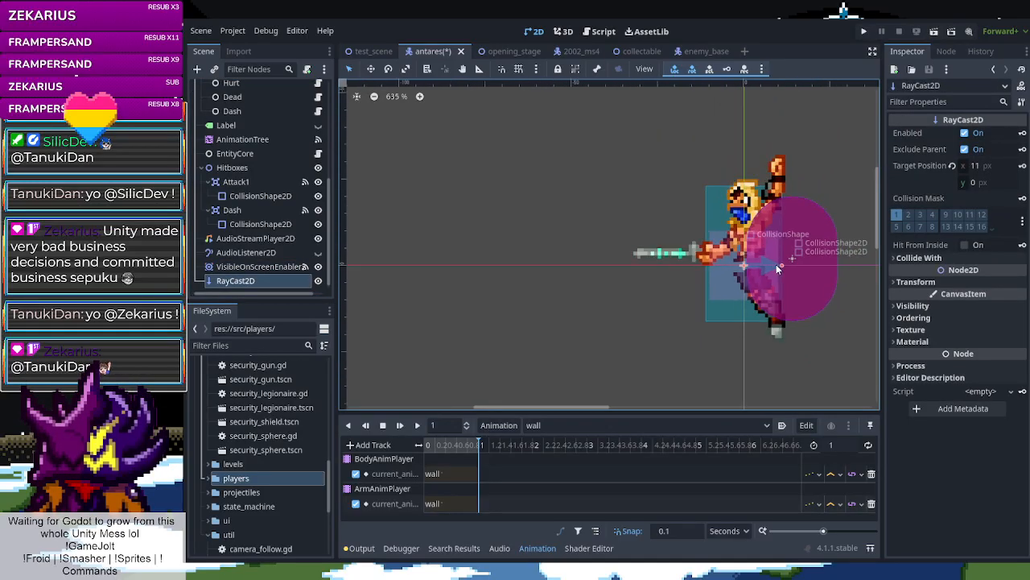
Inspect the wall key on the ArmAnimPlayer track of the wall animation
{"action": "left_click", "coordinate": [673, 260]}
{"action": "scroll", "coordinate": [741, 285], "scroll_direction": "up", "scroll_amount": 10}
{"action": "left_click", "coordinate": [740, 286]}
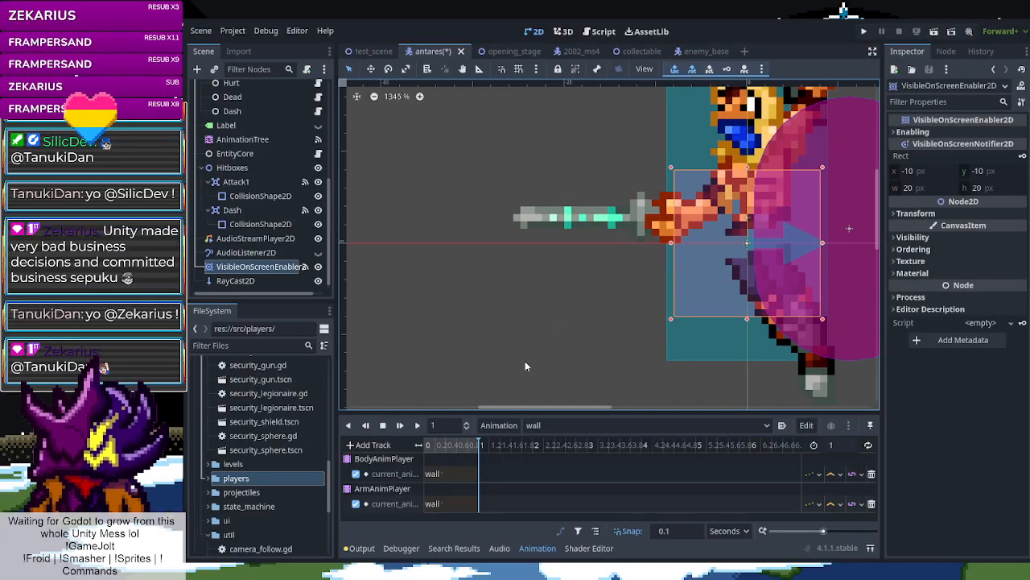
{"action": "left_click", "coordinate": [457, 500]}
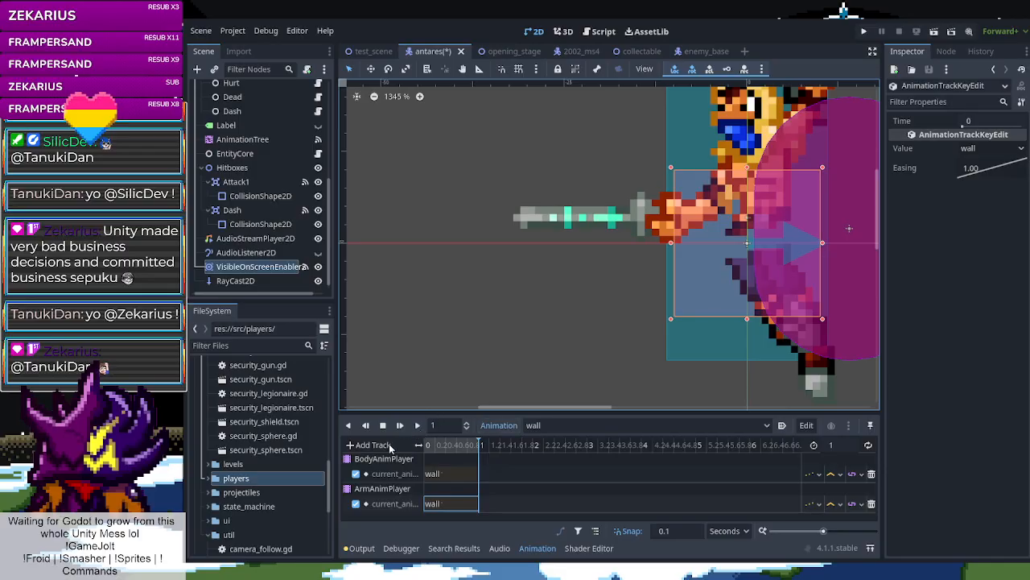
Preview the attack1 animation's pose, then return to the wall animation and examine its whole pose against the collision shapes
{"action": "left_click", "coordinate": [561, 421]}
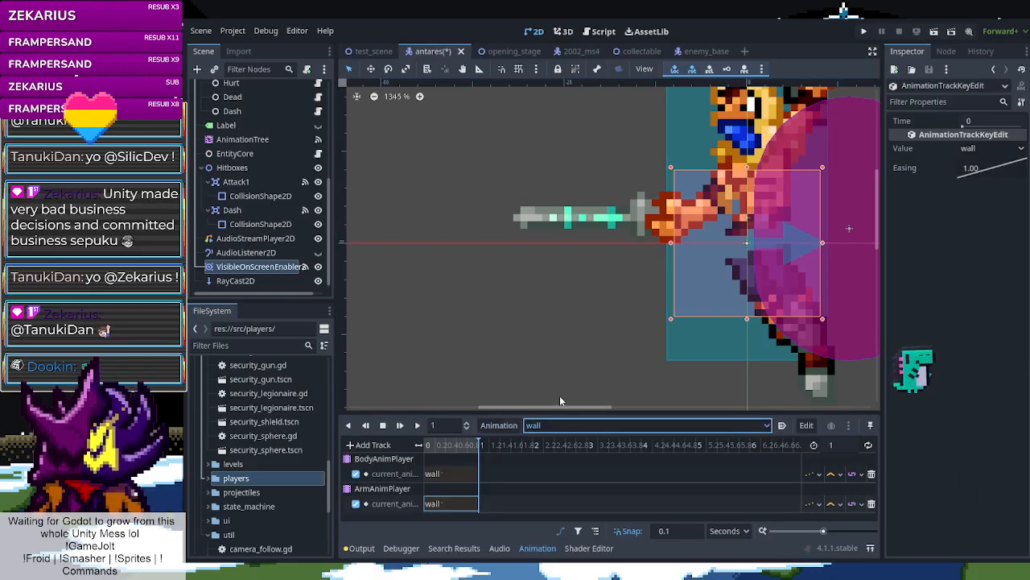
{"action": "left_click", "coordinate": [556, 391]}
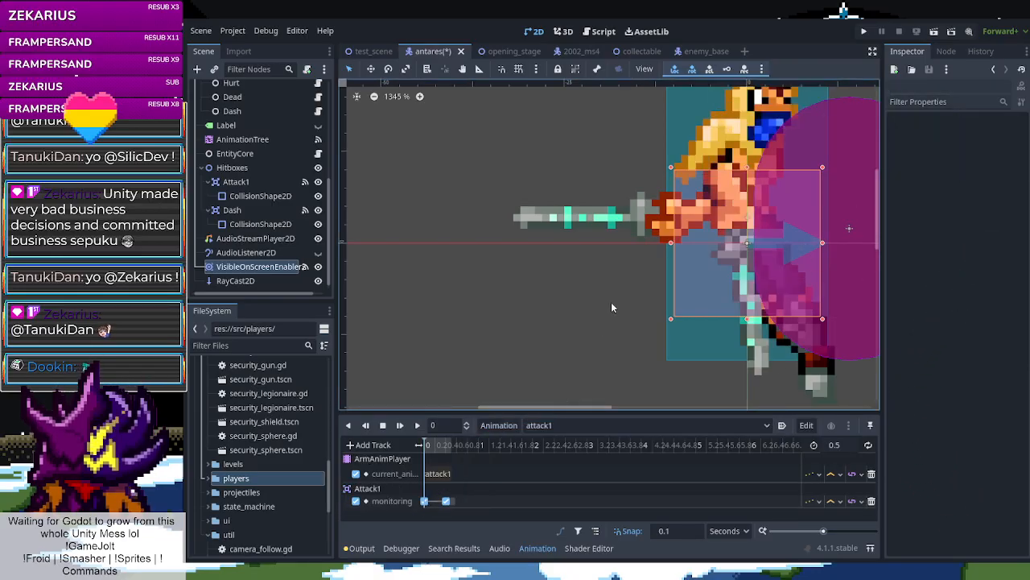
{"action": "left_click", "coordinate": [577, 427]}
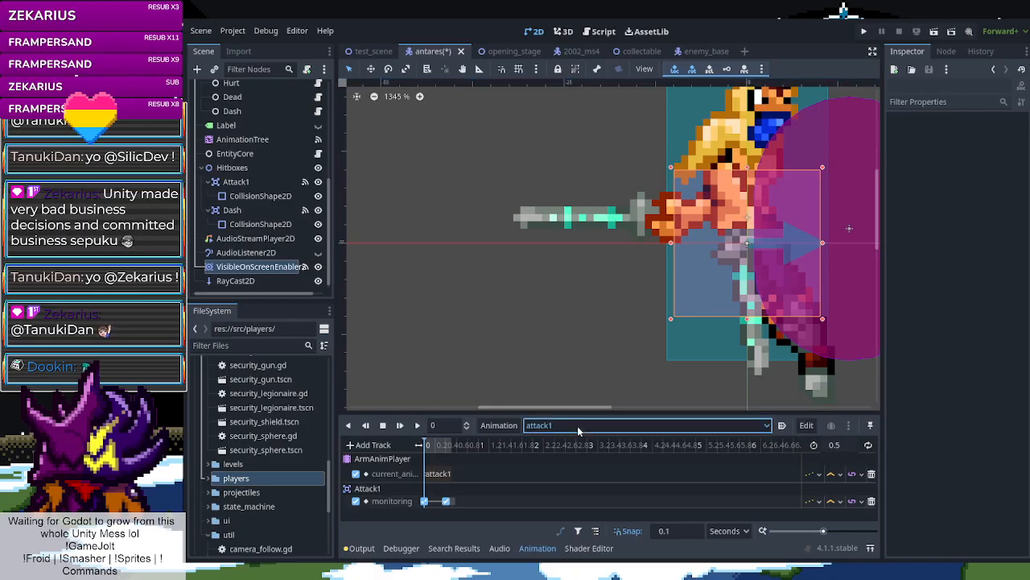
{"action": "left_click", "coordinate": [561, 555]}
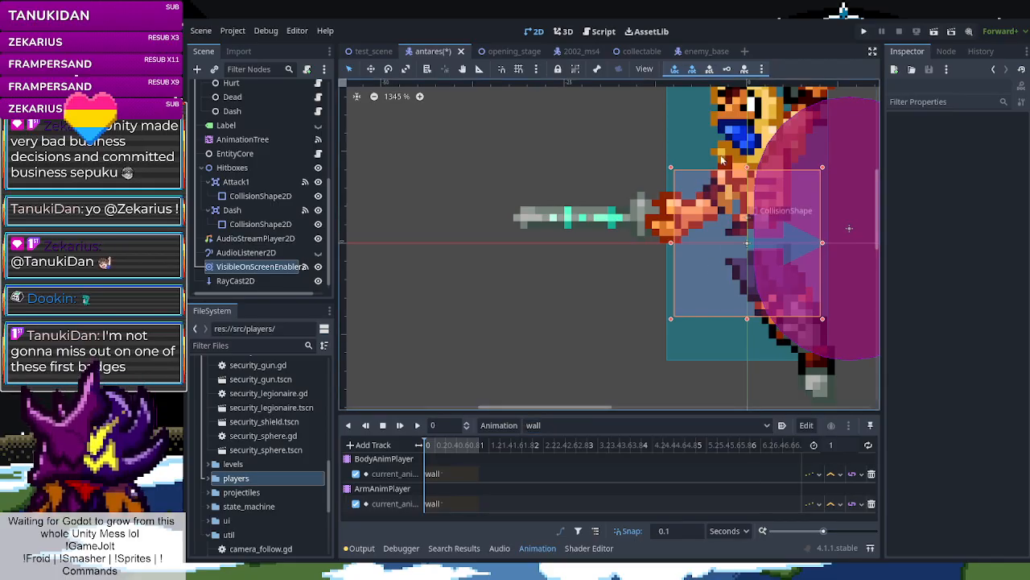
{"action": "scroll", "coordinate": [777, 134], "scroll_direction": "up", "scroll_amount": 1}
{"action": "scroll", "coordinate": [775, 135], "scroll_direction": "down", "scroll_amount": 10}
{"action": "scroll", "coordinate": [768, 137], "scroll_direction": "up", "scroll_amount": 4}
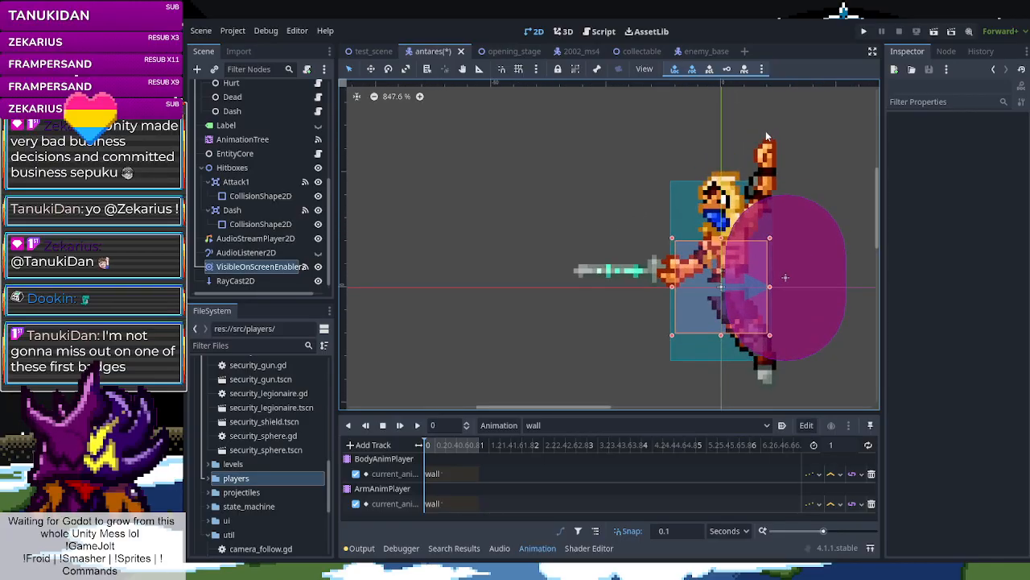
Compare the wall animation's tracks in MainAnimPlayer, BodyAnimPlayer and ArmAnimPlayer of the Antares scene
{"action": "scroll", "coordinate": [774, 197], "scroll_direction": "down", "scroll_amount": 2}
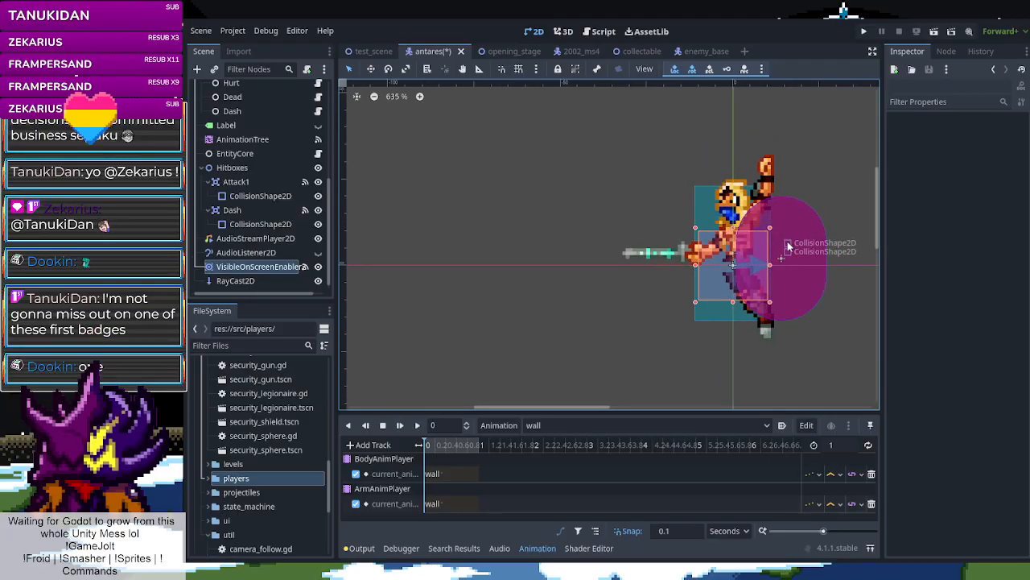
{"action": "scroll", "coordinate": [785, 243], "scroll_direction": "up", "scroll_amount": 4}
{"action": "scroll", "coordinate": [711, 318], "scroll_direction": "up", "scroll_amount": 2}
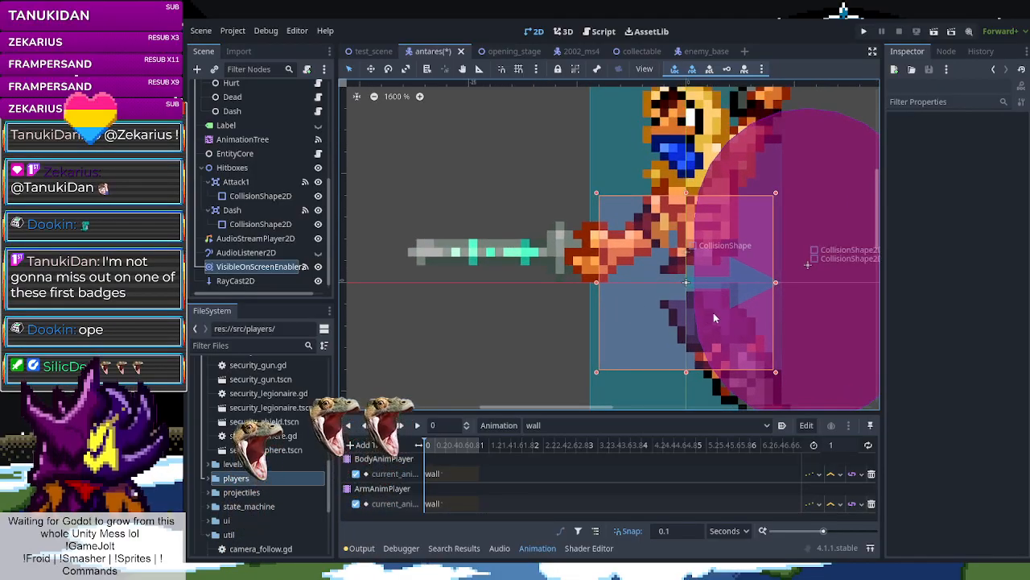
{"action": "scroll", "coordinate": [712, 318], "scroll_direction": "up", "scroll_amount": 2}
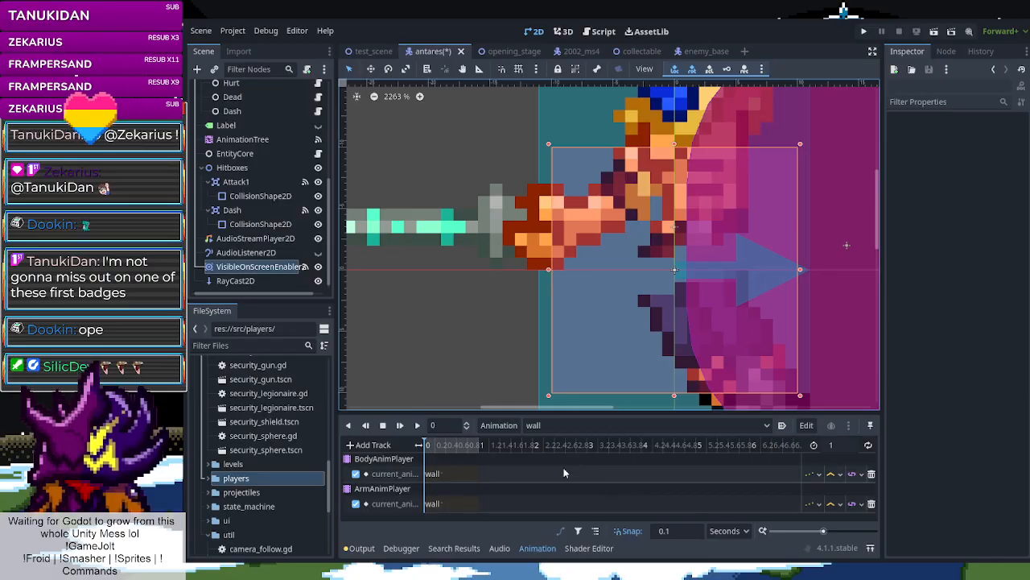
{"action": "scroll", "coordinate": [271, 138], "scroll_direction": "up", "scroll_amount": 5}
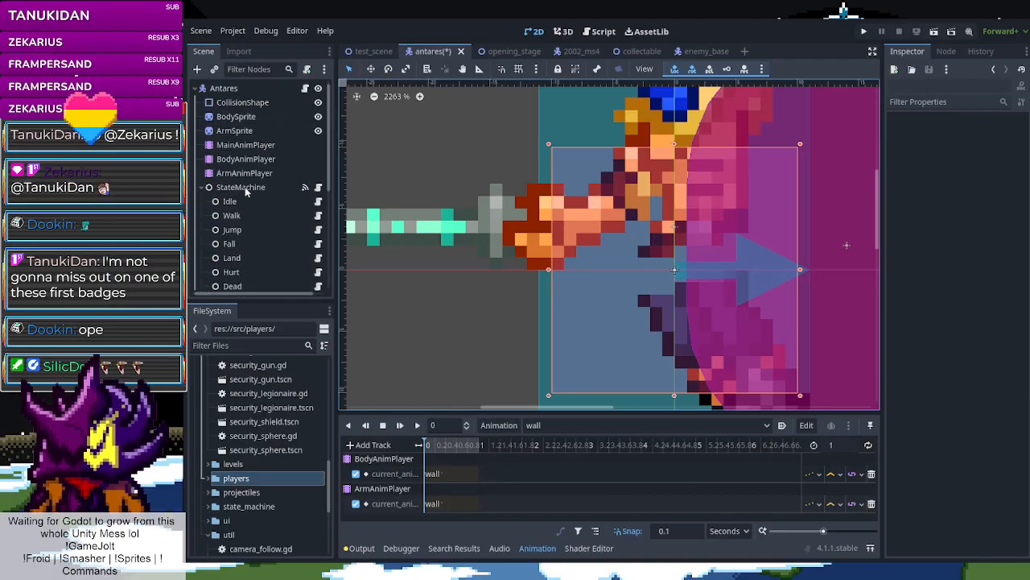
{"action": "left_click", "coordinate": [244, 173]}
{"action": "left_click", "coordinate": [244, 147]}
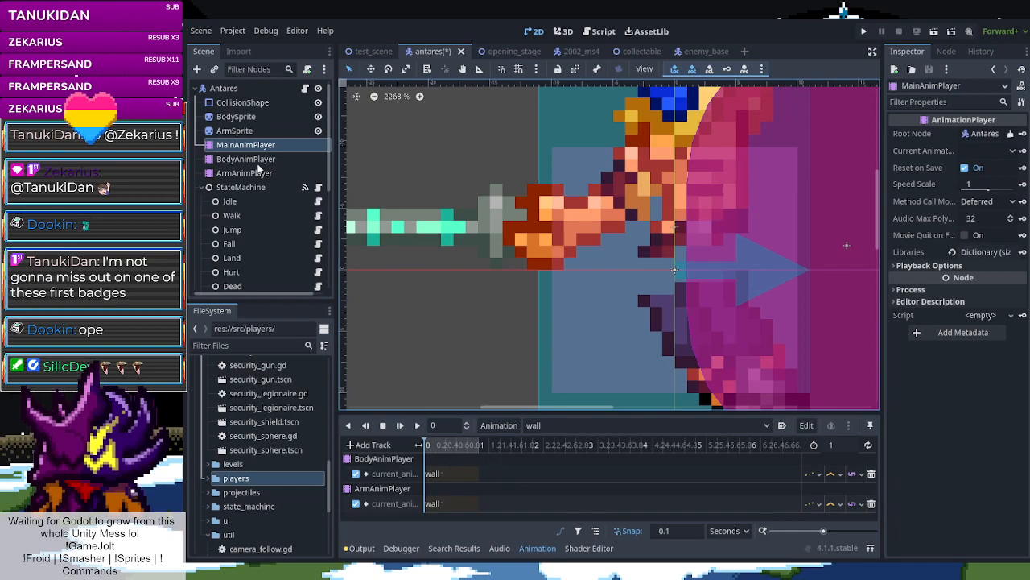
{"action": "left_click", "coordinate": [258, 159]}
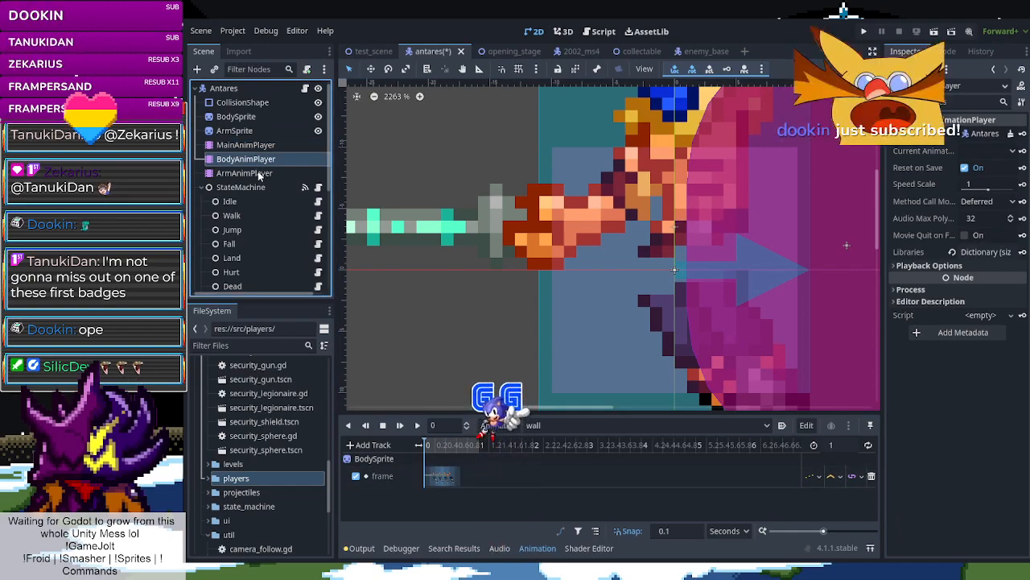
{"action": "left_click", "coordinate": [258, 174]}
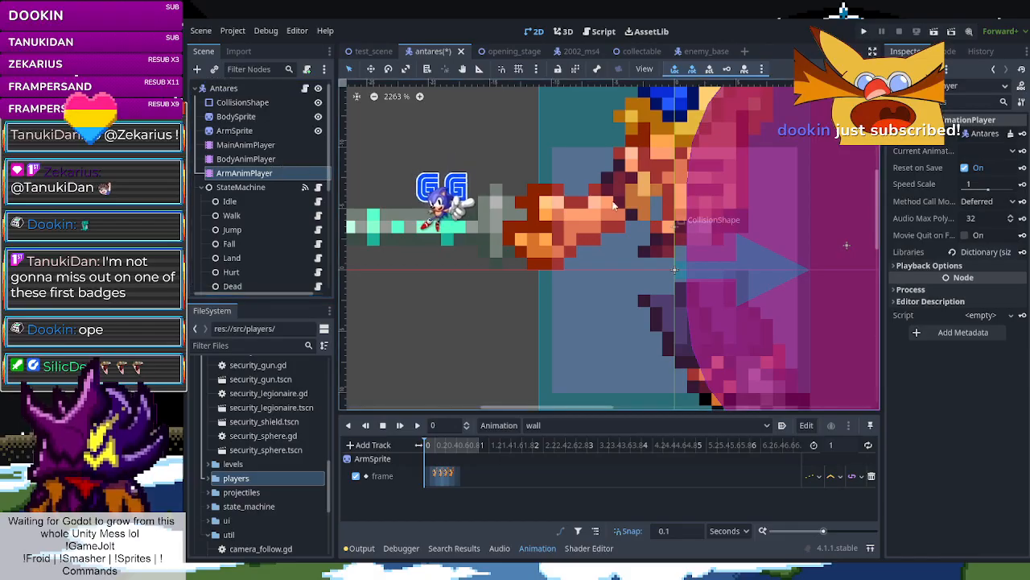
{"action": "left_click", "coordinate": [245, 145]}
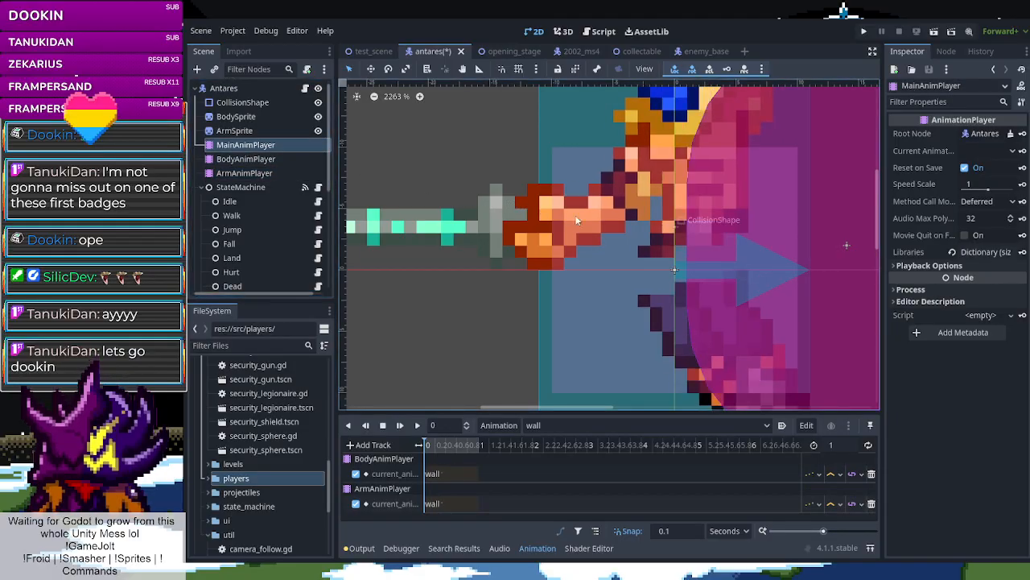
Hide the CollisionShape, Attack1, Dash, VisibleOnScreenEnabler and RayCast2D nodes so only the wall pose sprites show
{"action": "scroll", "coordinate": [633, 279], "scroll_direction": "down", "scroll_amount": 5}
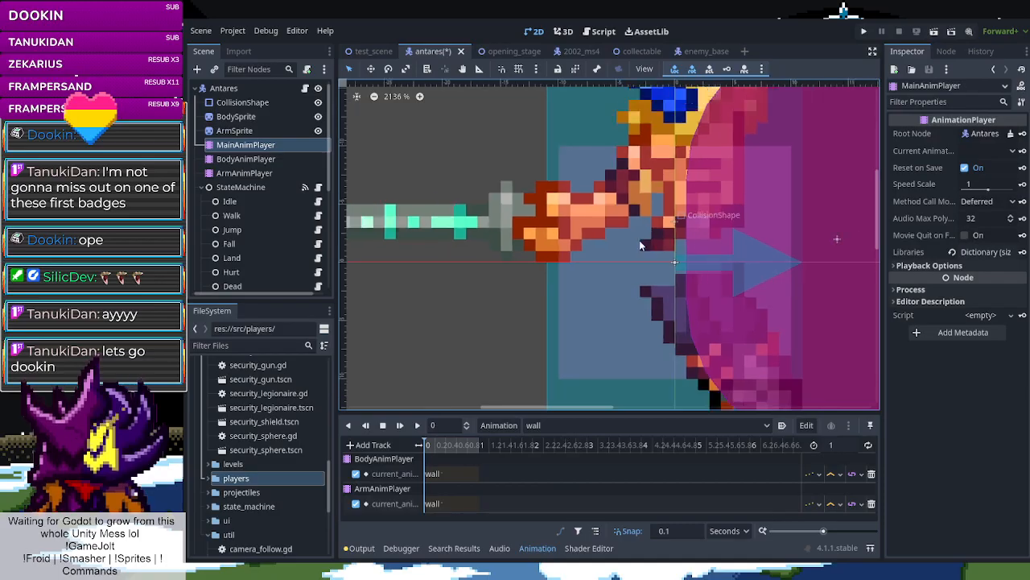
{"action": "scroll", "coordinate": [644, 236], "scroll_direction": "up", "scroll_amount": 3}
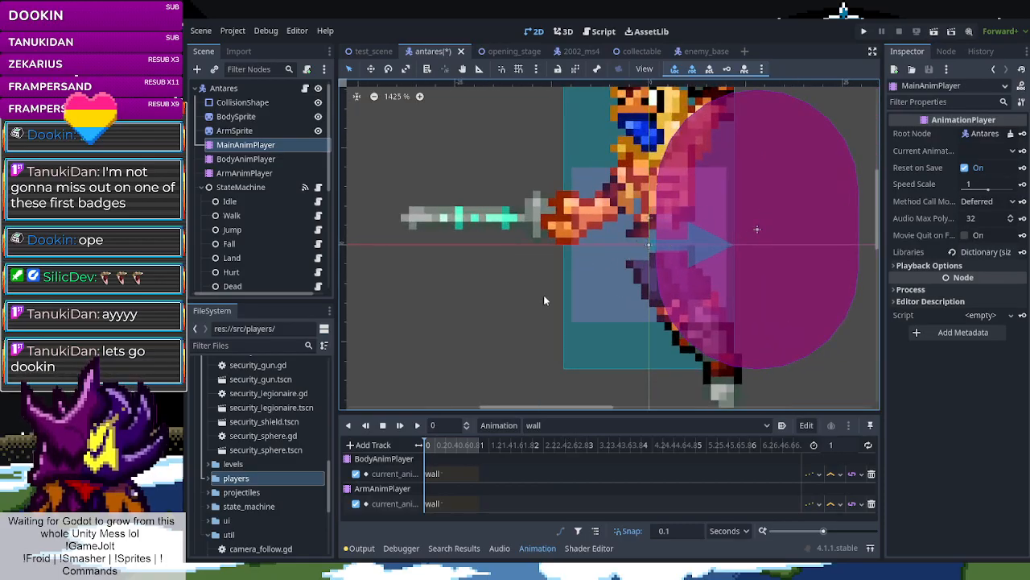
{"action": "scroll", "coordinate": [371, 153], "scroll_direction": "up", "scroll_amount": 1}
{"action": "left_click", "coordinate": [318, 102]}
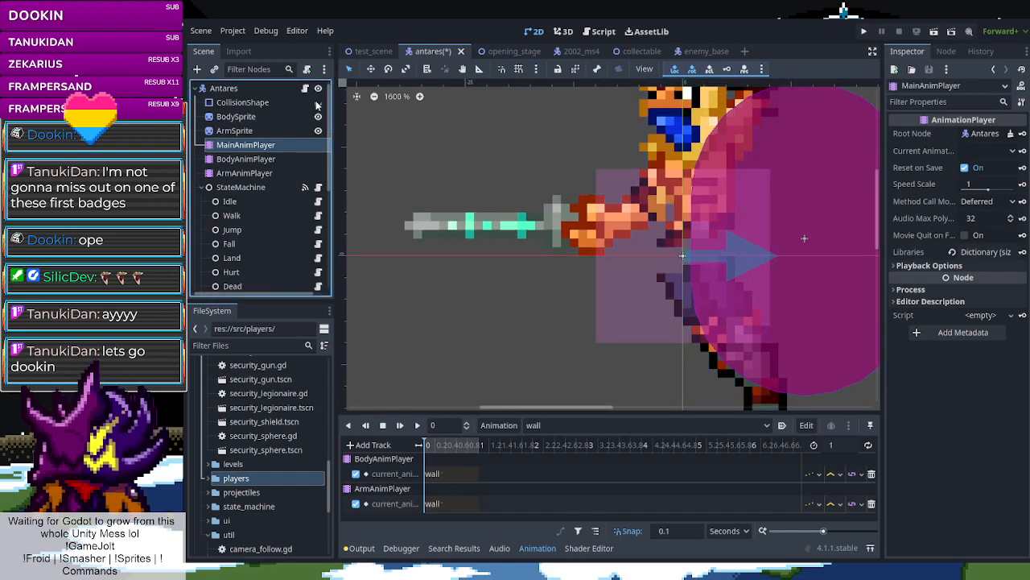
{"action": "scroll", "coordinate": [313, 152], "scroll_direction": "down", "scroll_amount": 5}
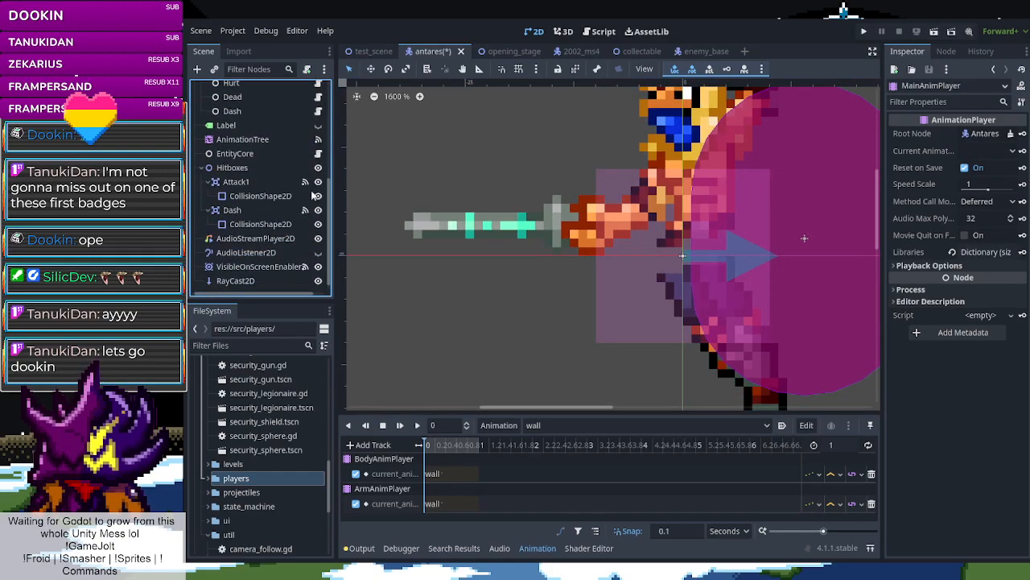
{"action": "left_click", "coordinate": [317, 182]}
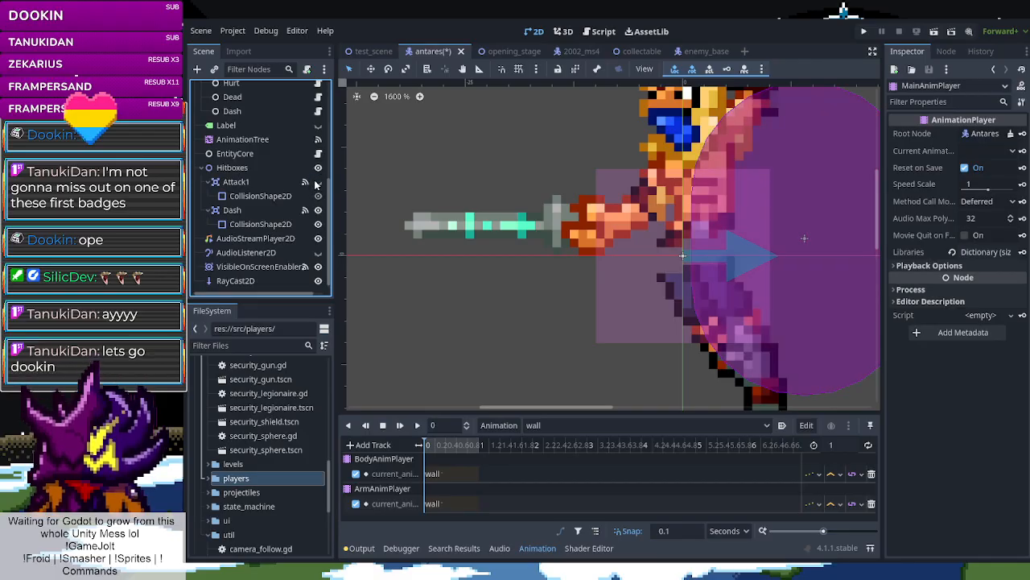
{"action": "left_click", "coordinate": [318, 210]}
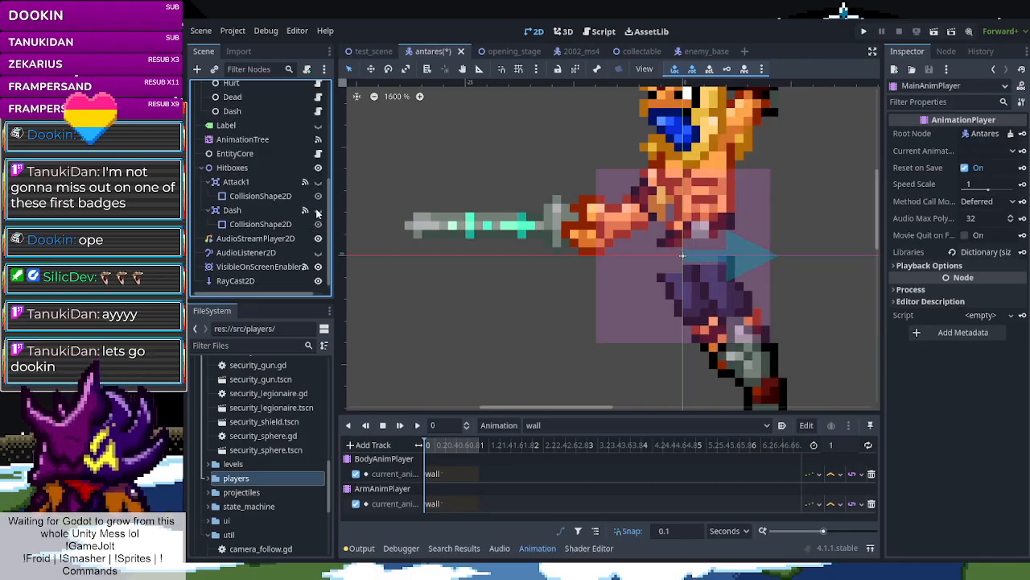
{"action": "left_click", "coordinate": [318, 266]}
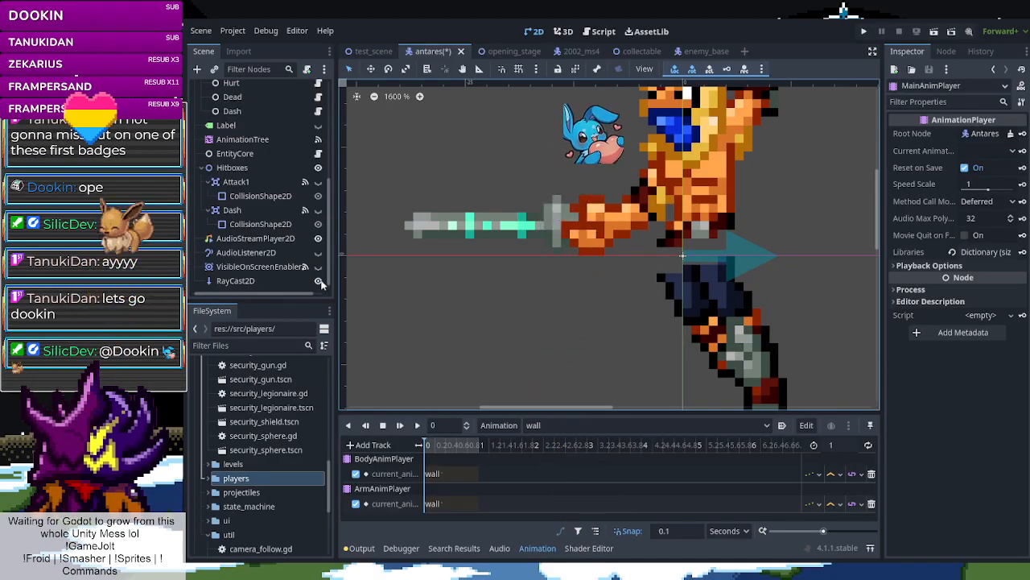
{"action": "left_click", "coordinate": [318, 281]}
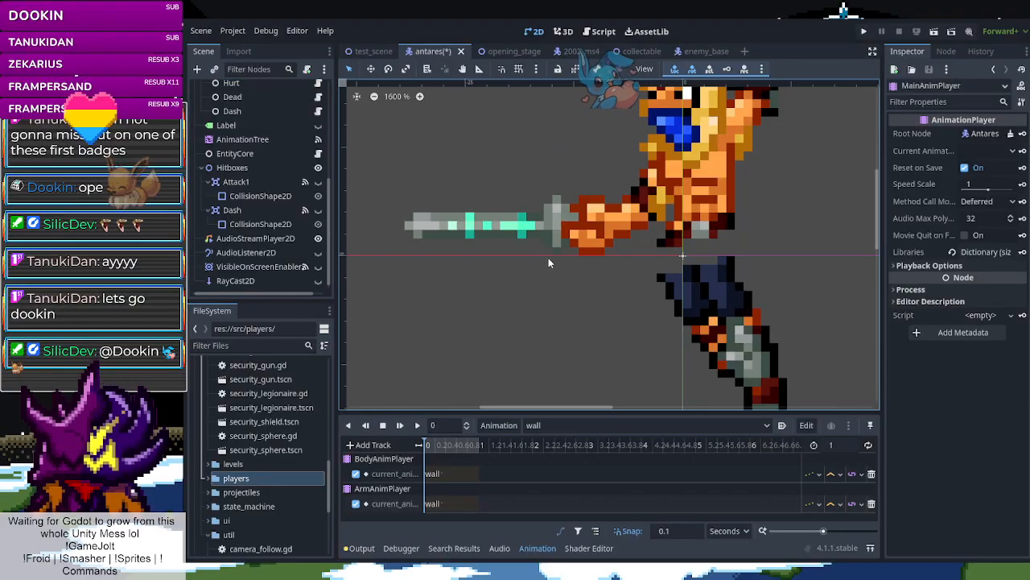
Inspect the frame settings of BodySprite and ArmSprite against the unobstructed wall pose
{"action": "left_click", "coordinate": [702, 281]}
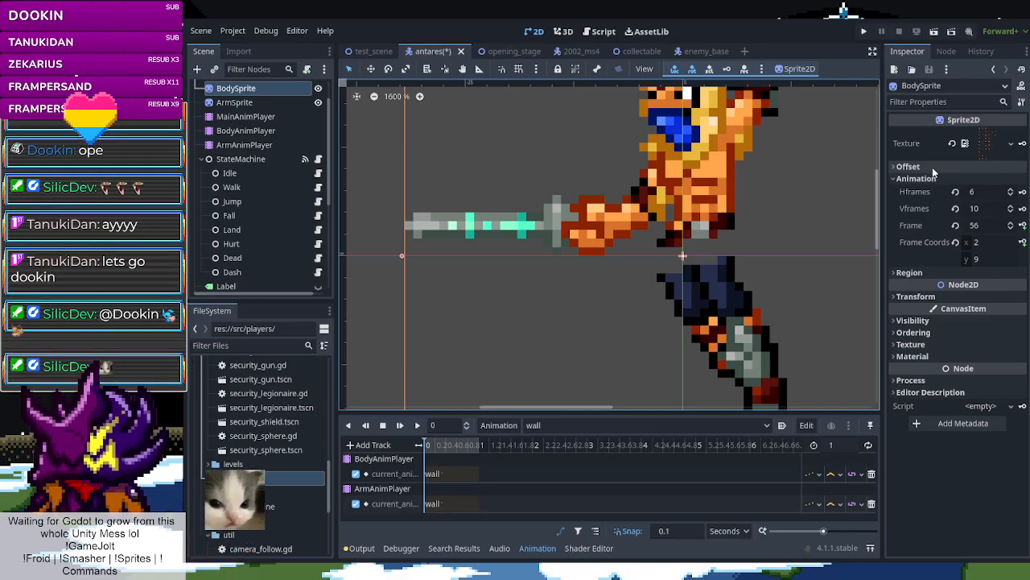
{"action": "scroll", "coordinate": [274, 189], "scroll_direction": "up", "scroll_amount": 2}
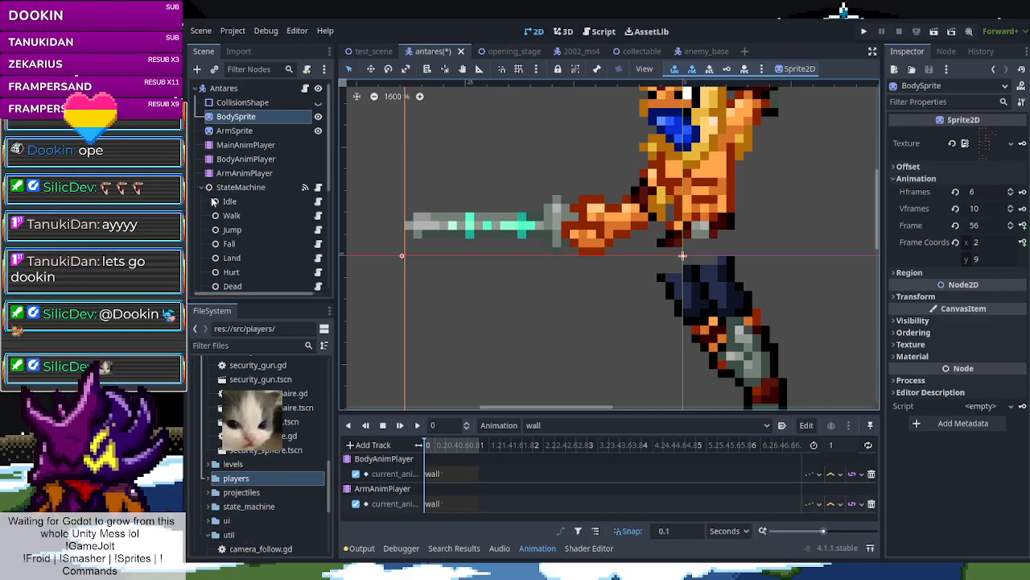
{"action": "left_click", "coordinate": [242, 131]}
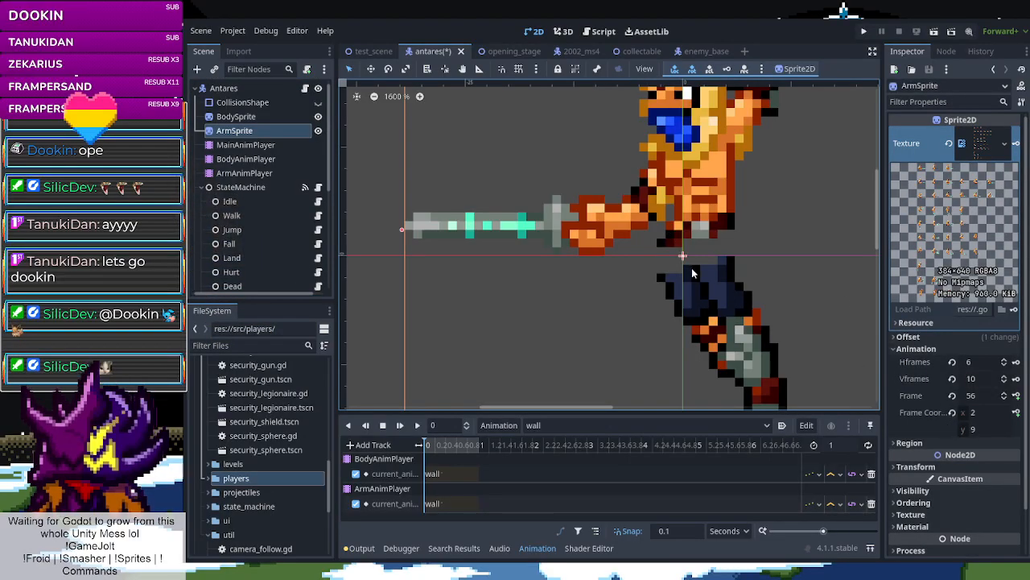
{"action": "scroll", "coordinate": [704, 257], "scroll_direction": "down", "scroll_amount": 5}
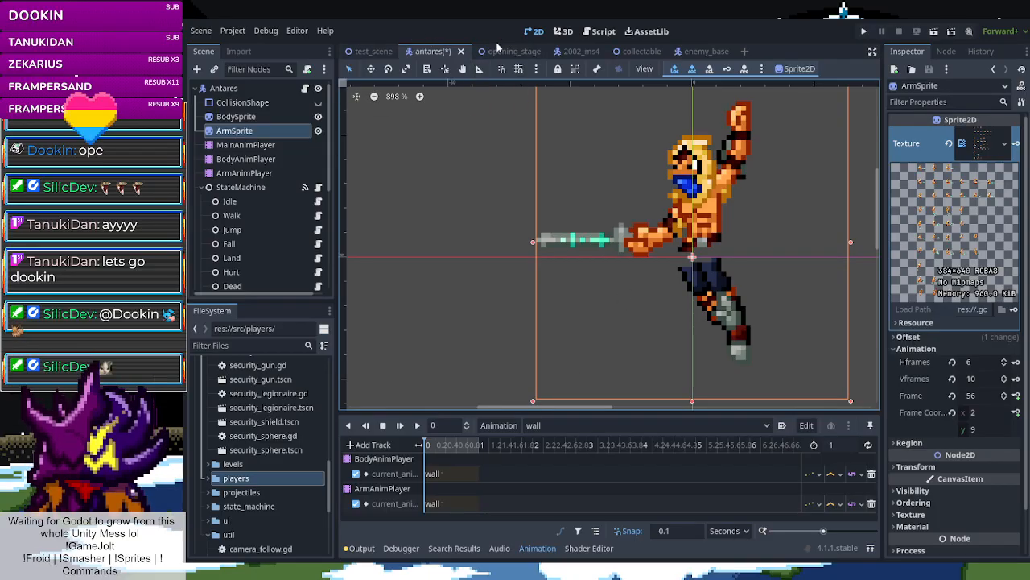
Run the project, stop it, and run the opening_stage scene instead to test the wall pose in game
{"action": "left_click", "coordinate": [864, 31]}
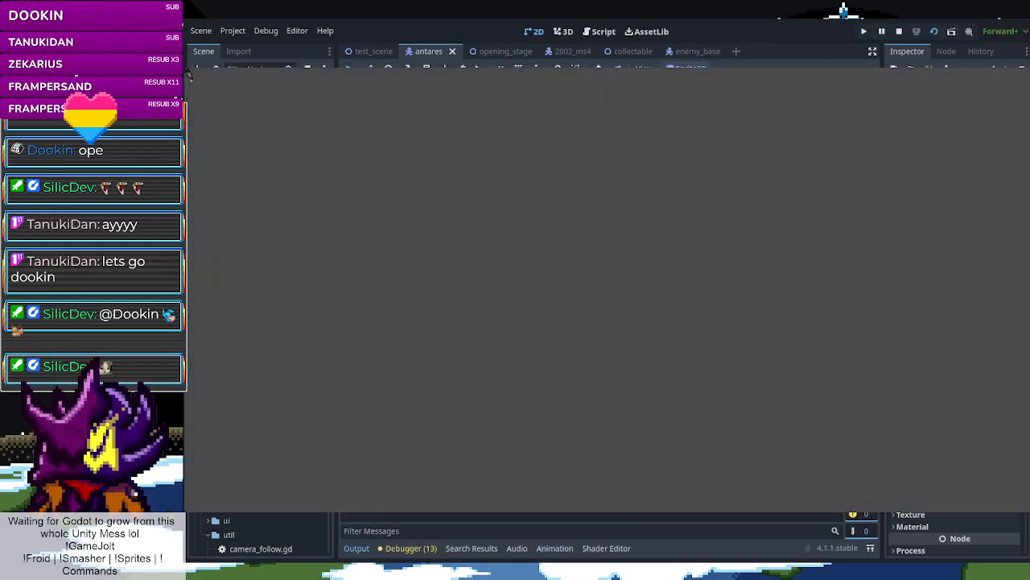
{"action": "key", "text": "F8"}
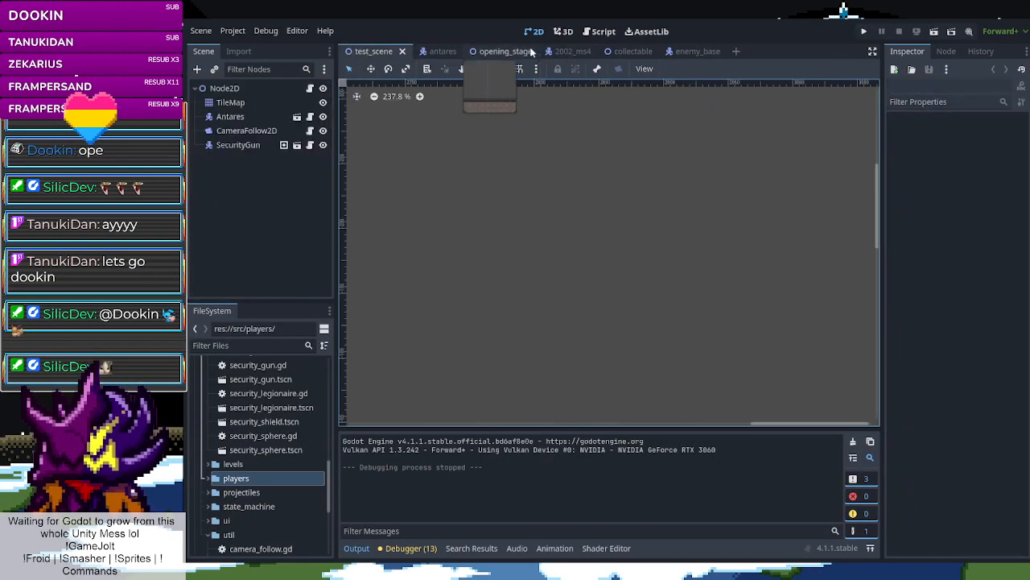
{"action": "left_click", "coordinate": [497, 51]}
{"action": "key", "text": "F6"}
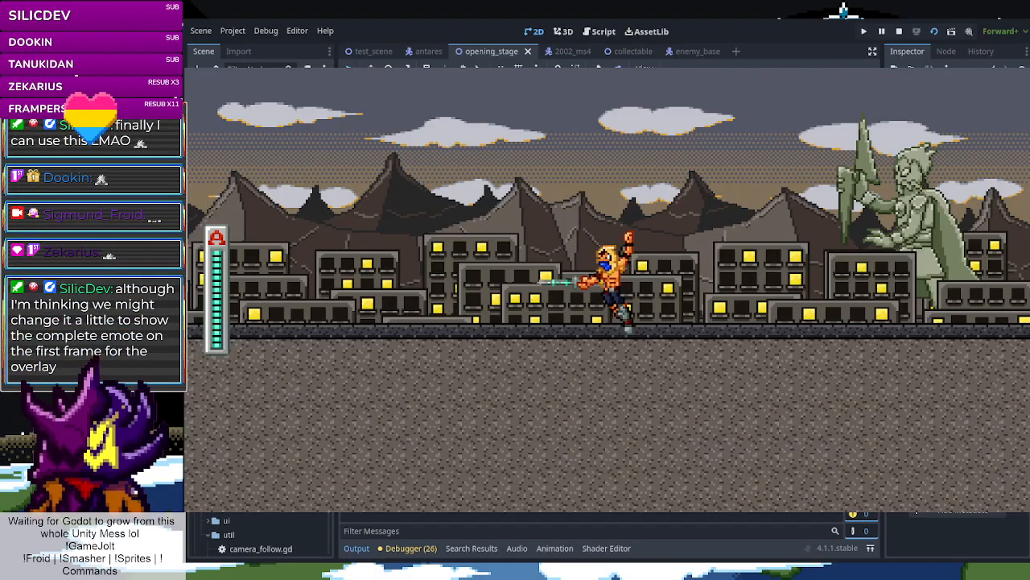
Read through the debugger's error list for the opening_stage run, and stop the running scene
{"action": "left_click", "coordinate": [412, 551]}
{"action": "scroll", "coordinate": [611, 525], "scroll_direction": "down", "scroll_amount": 7}
{"action": "scroll", "coordinate": [612, 524], "scroll_direction": "down", "scroll_amount": 4}
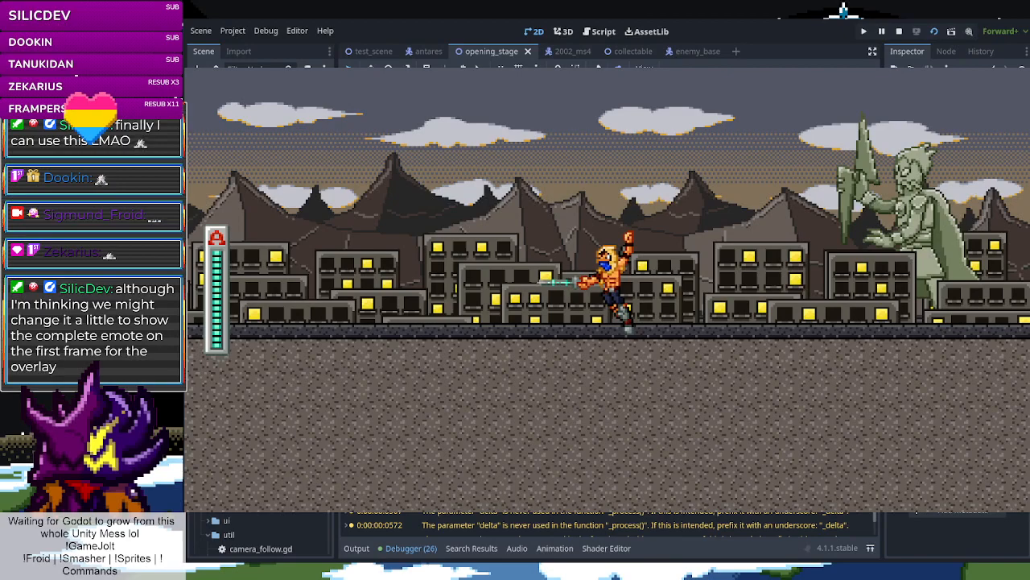
{"action": "left_click", "coordinate": [900, 33]}
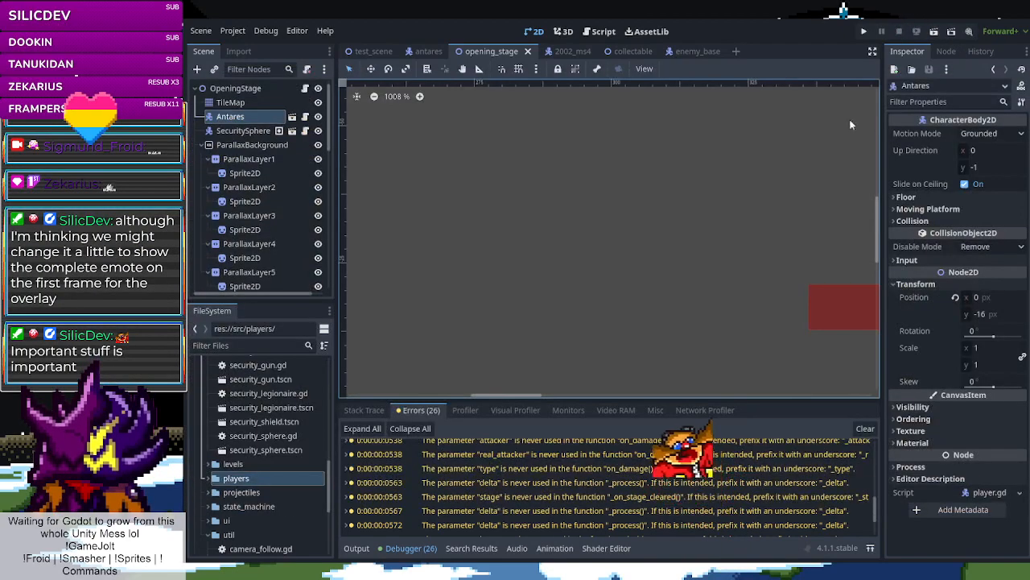
Make CollisionShape, Attack1, Dash, VisibleOnScreenEnabler and RayCast2D visible again in the antares scene
{"action": "left_click", "coordinate": [423, 52]}
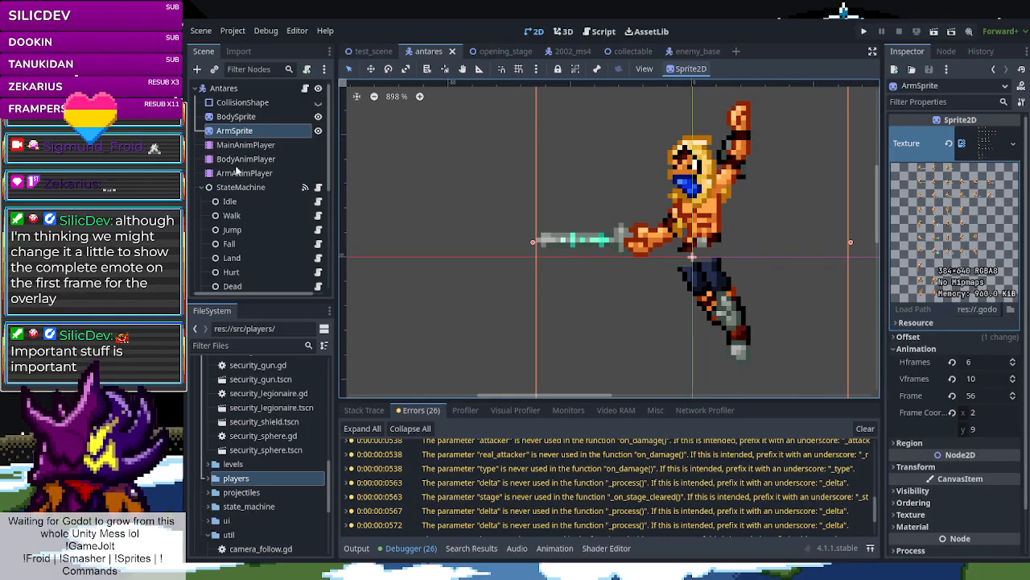
{"action": "left_click", "coordinate": [318, 104]}
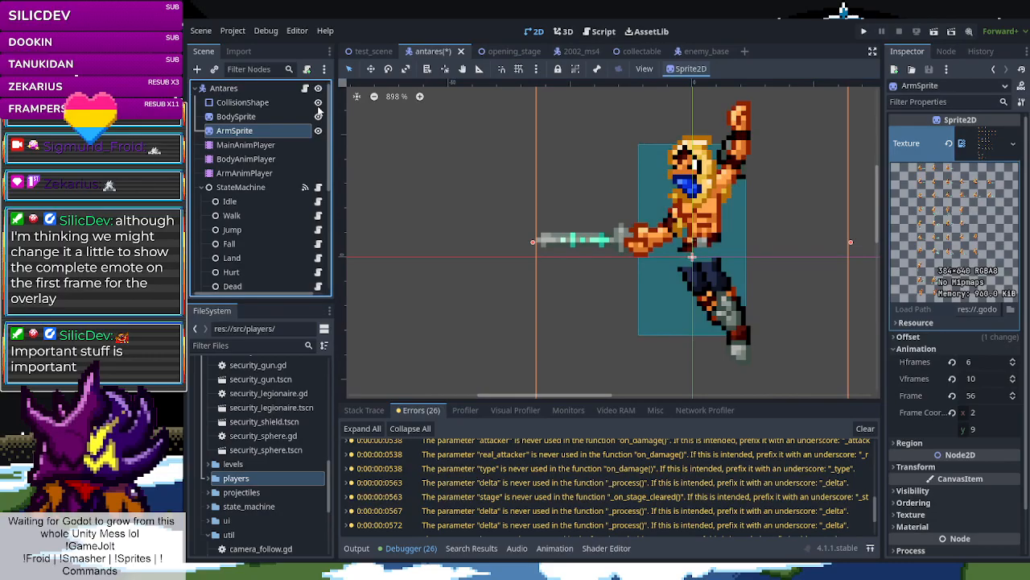
{"action": "scroll", "coordinate": [314, 244], "scroll_direction": "down", "scroll_amount": 4}
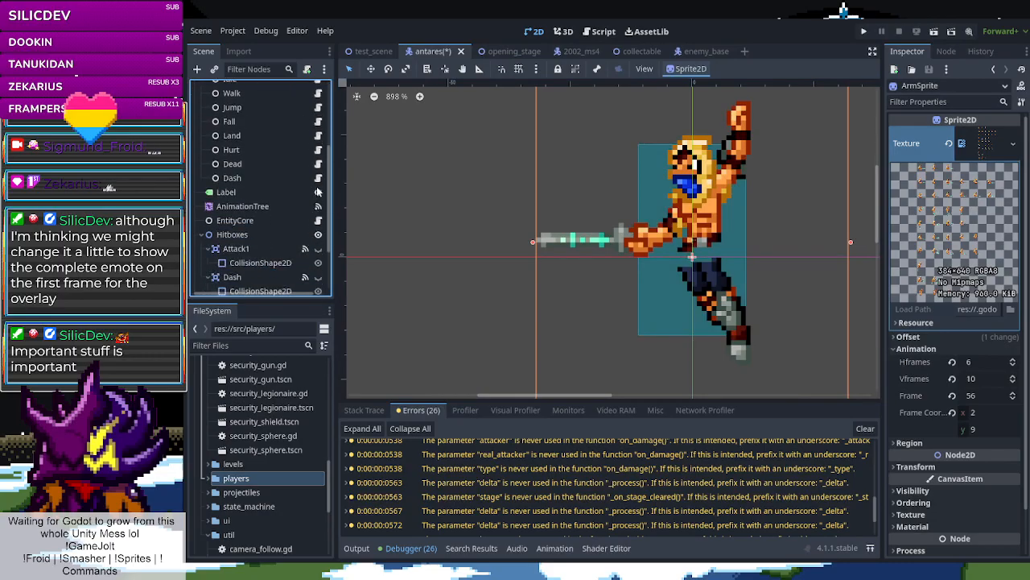
{"action": "scroll", "coordinate": [312, 258], "scroll_direction": "down", "scroll_amount": 1}
{"action": "scroll", "coordinate": [312, 257], "scroll_direction": "down", "scroll_amount": 1}
{"action": "left_click", "coordinate": [318, 210]}
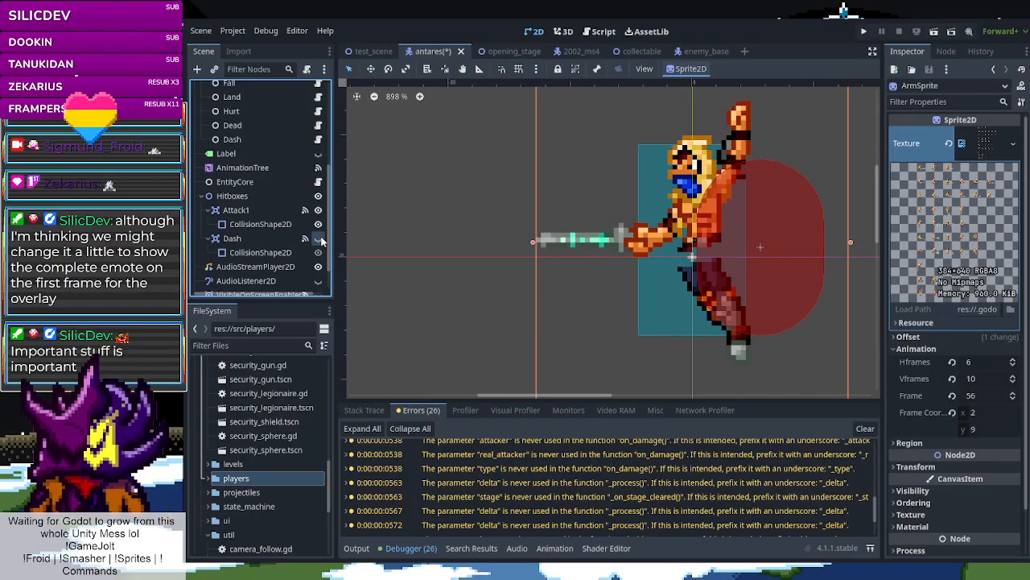
{"action": "left_click", "coordinate": [319, 239]}
{"action": "scroll", "coordinate": [320, 265], "scroll_direction": "down", "scroll_amount": 2}
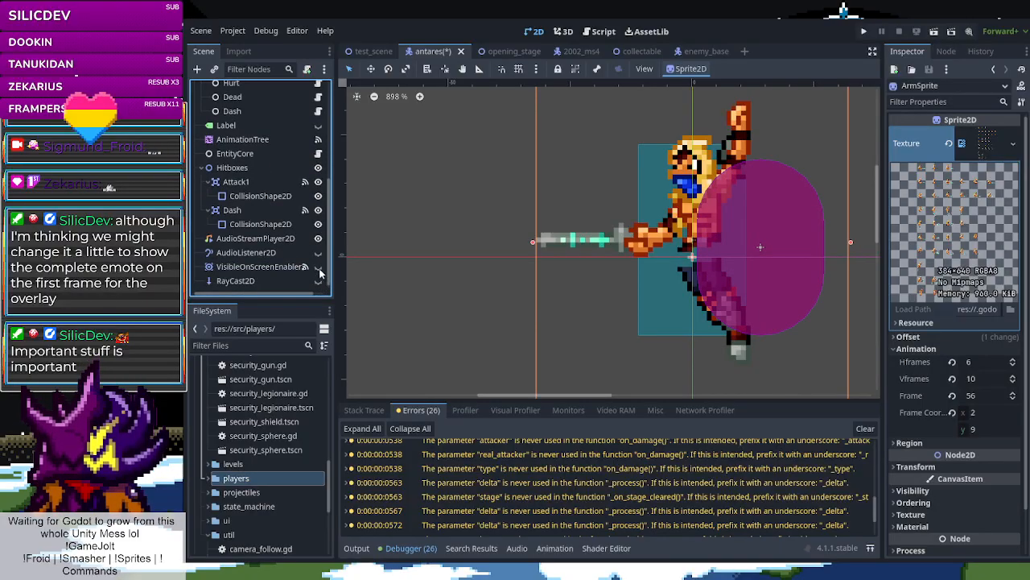
{"action": "left_click", "coordinate": [318, 266]}
{"action": "left_click", "coordinate": [318, 282]}
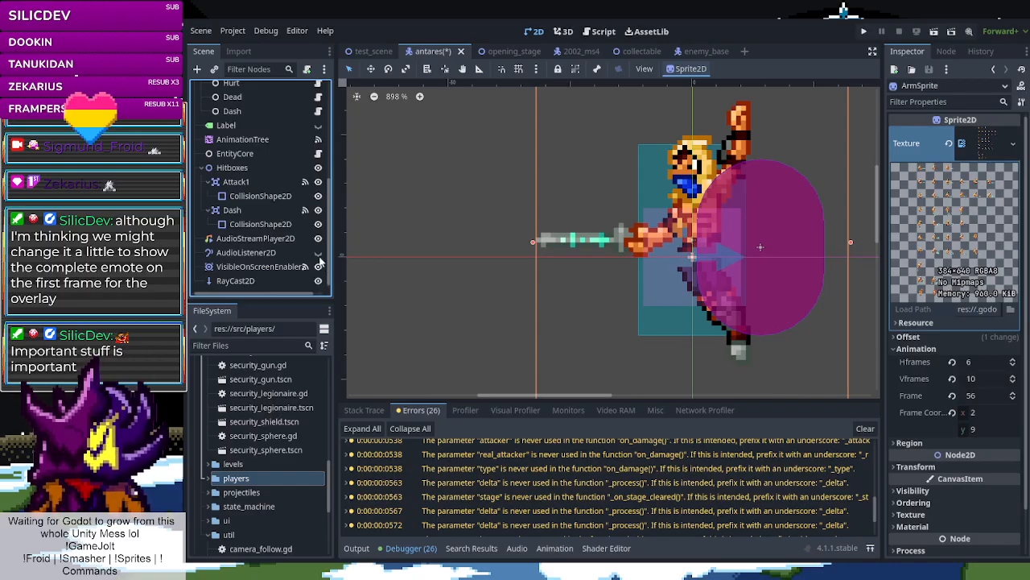
{"action": "scroll", "coordinate": [714, 262], "scroll_direction": "down", "scroll_amount": 18}
{"action": "scroll", "coordinate": [737, 295], "scroll_direction": "up", "scroll_amount": 6}
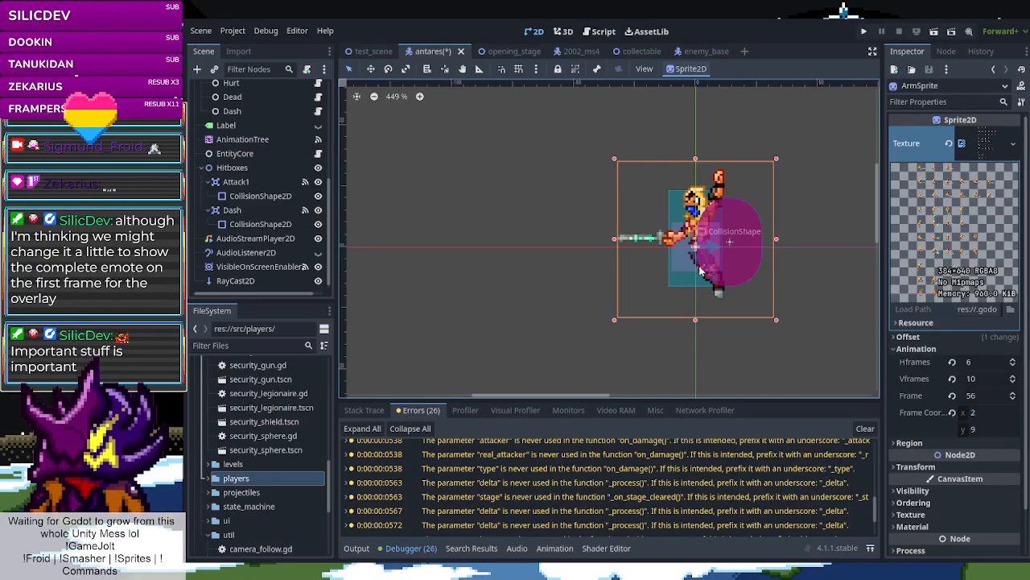
{"action": "scroll", "coordinate": [693, 266], "scroll_direction": "up", "scroll_amount": 1}
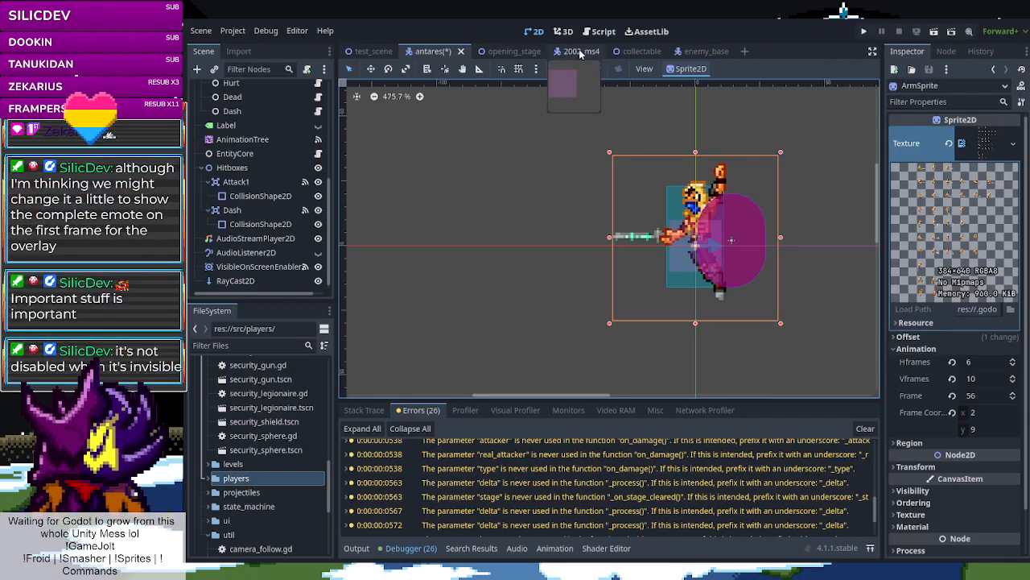
Run the opening_stage scene again to test Antares with the collision and raycast nodes shown
{"action": "left_click", "coordinate": [524, 51]}
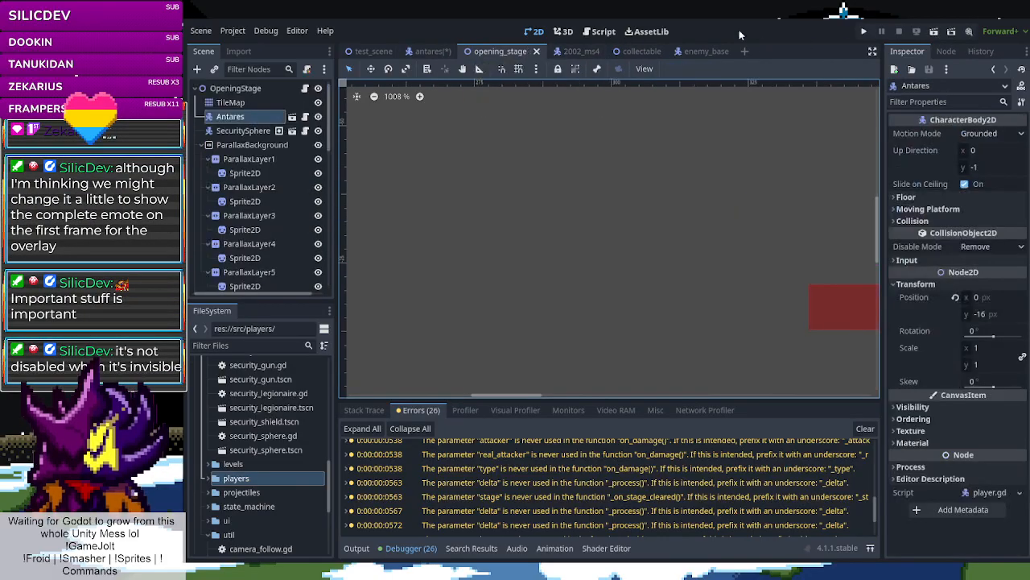
{"action": "left_click", "coordinate": [934, 32]}
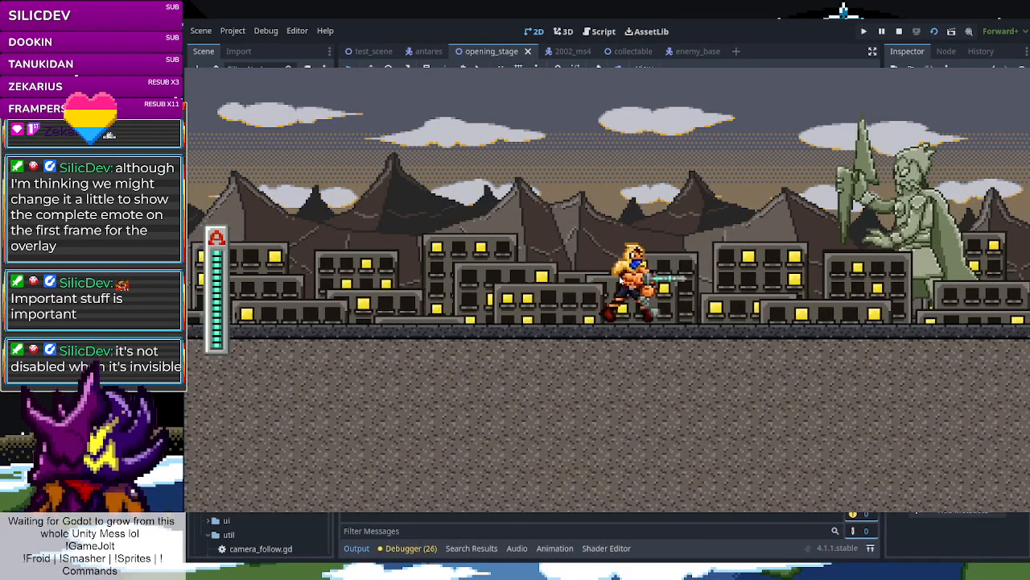
Play-test Antares in the running opening_stage scene by moving both ways, jumping and attacking, and return to the editor
{"action": "key", "text": "space"}
{"action": "key", "text": "Right"}
{"action": "key", "text": "Right"}
{"action": "key", "text": "space"}
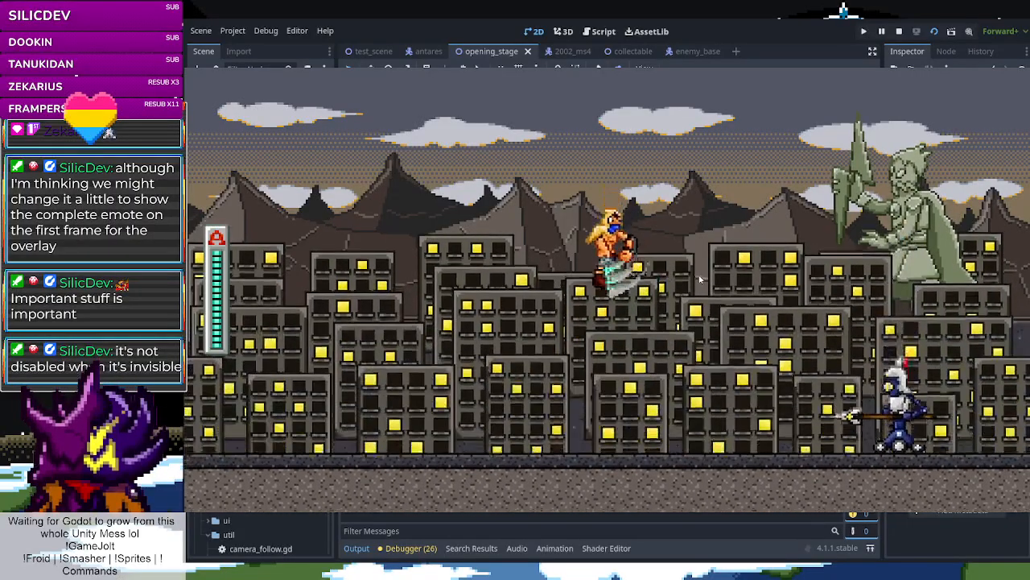
{"action": "key", "text": "Right"}
{"action": "key", "text": "x"}
{"action": "key", "text": "Right"}
{"action": "key", "text": "Left"}
{"action": "key", "text": "Left"}
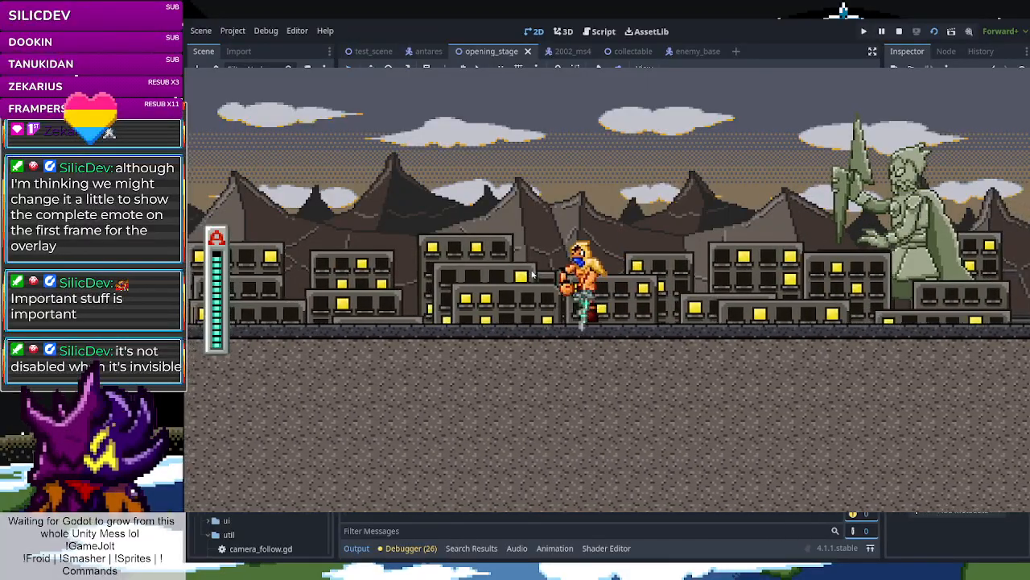
{"action": "key", "text": "Left"}
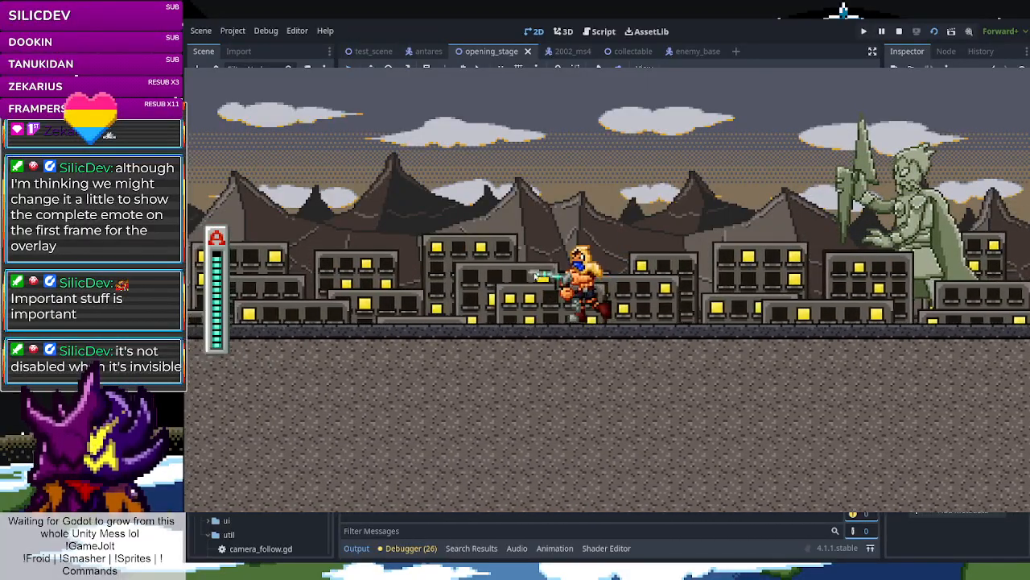
{"action": "key", "text": "Right"}
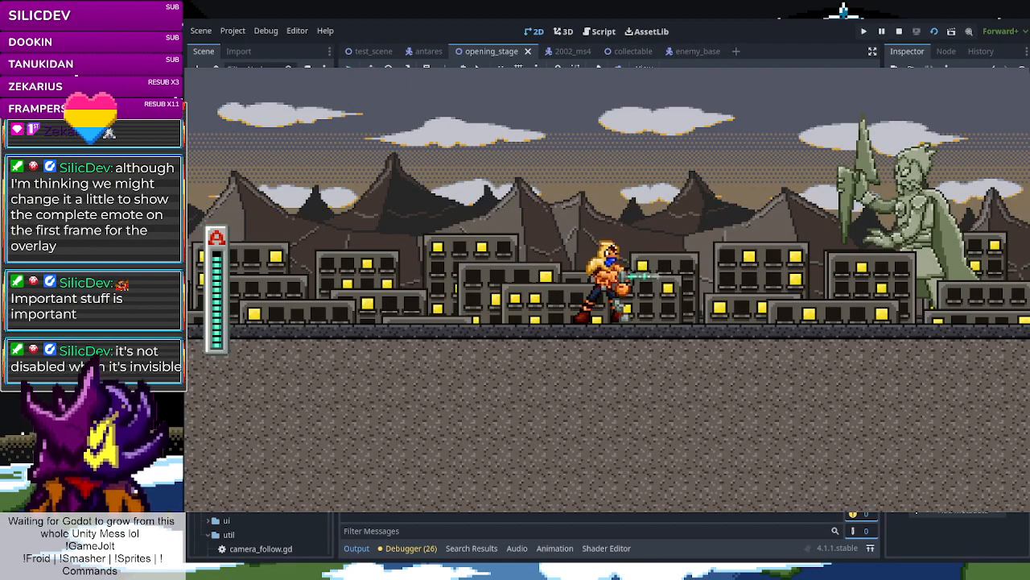
{"action": "key", "text": "alt+Tab"}
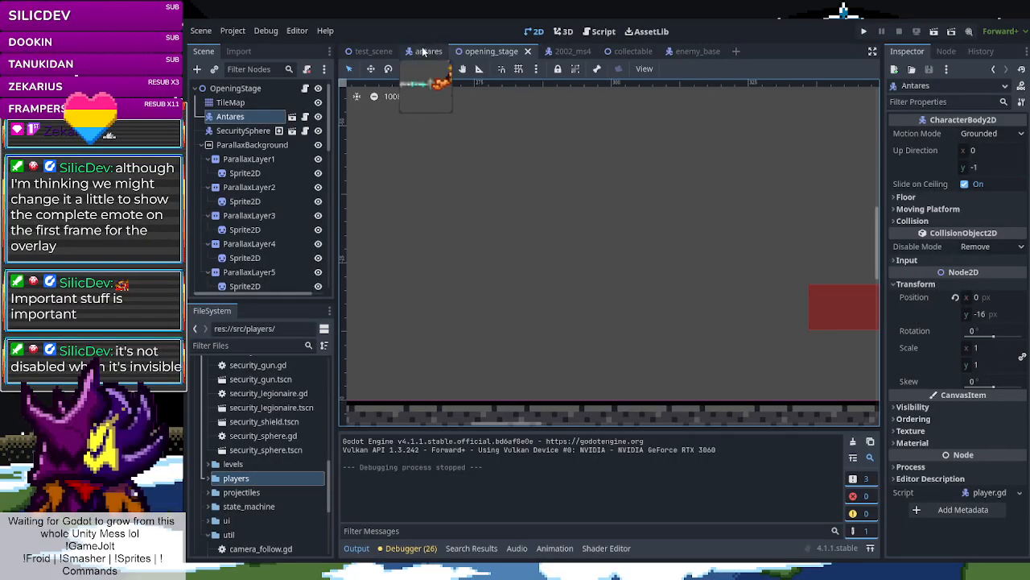
Set ArmSprite's vertical offset to 0 px in the antares scene and save it
{"action": "left_click", "coordinate": [429, 50]}
{"action": "scroll", "coordinate": [708, 254], "scroll_direction": "up", "scroll_amount": 3}
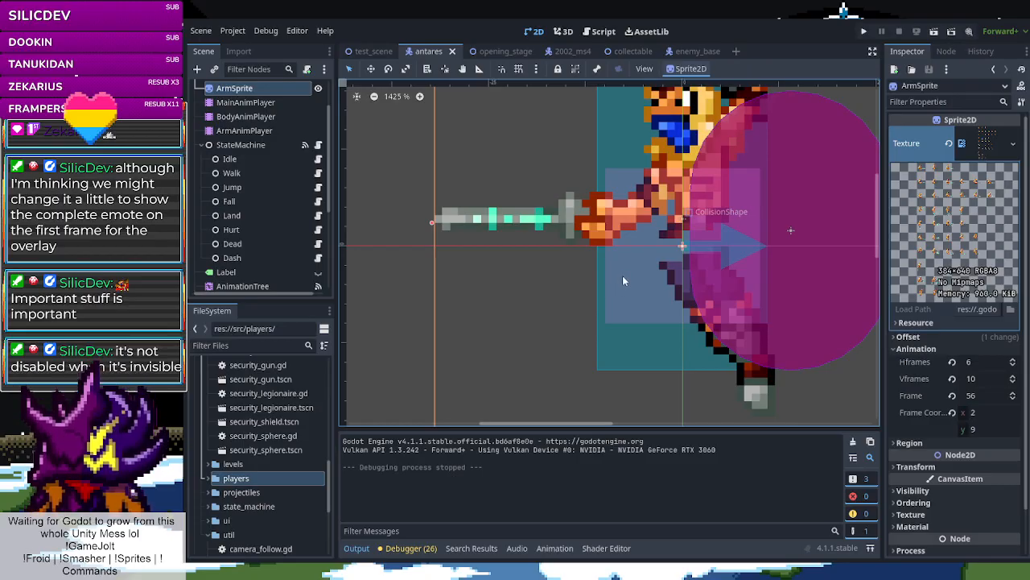
{"action": "scroll", "coordinate": [660, 234], "scroll_direction": "up", "scroll_amount": 1}
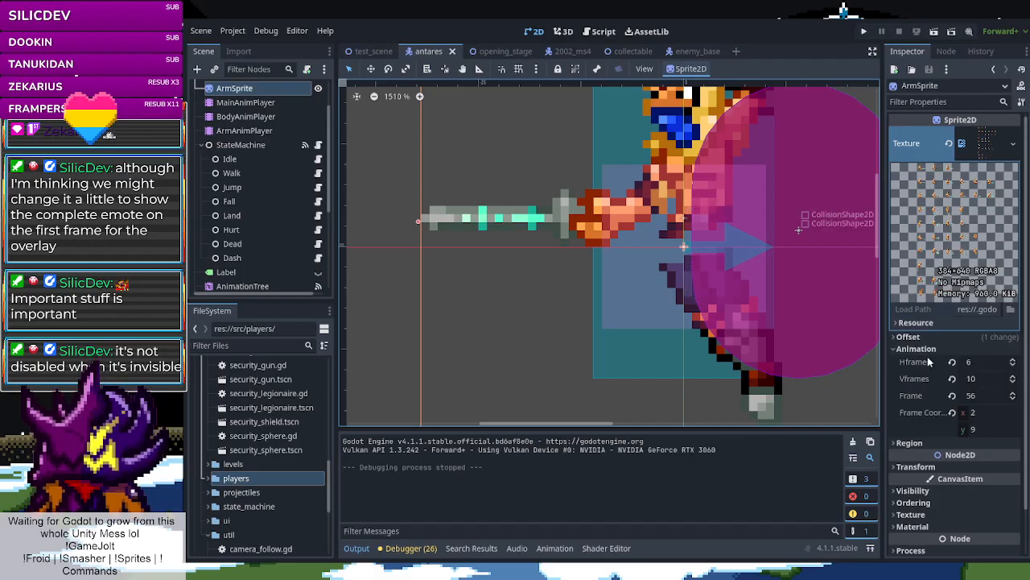
{"action": "left_click", "coordinate": [910, 337]}
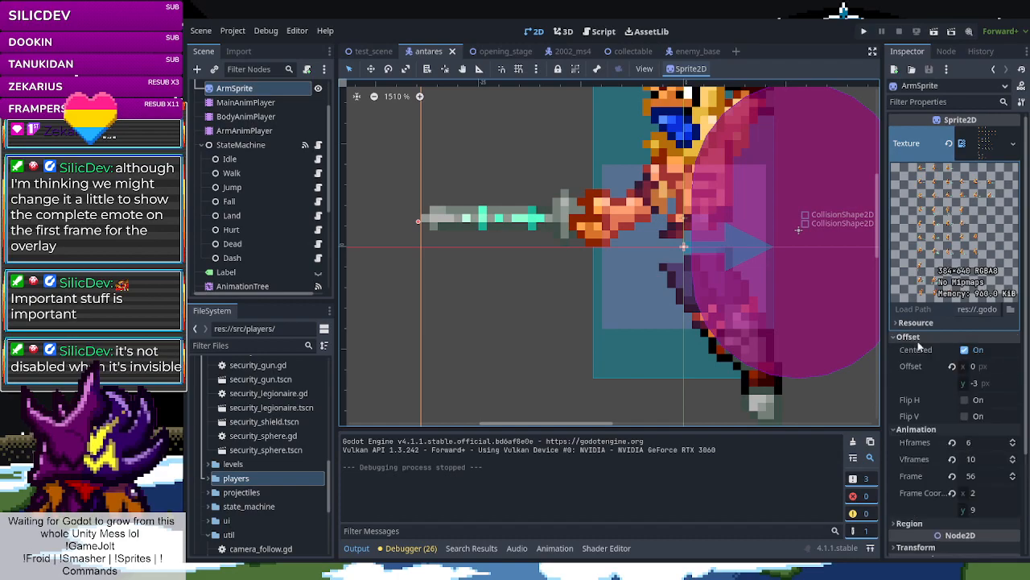
{"action": "scroll", "coordinate": [981, 384], "scroll_direction": "down", "scroll_amount": 4}
{"action": "scroll", "coordinate": [982, 384], "scroll_direction": "up", "scroll_amount": 3}
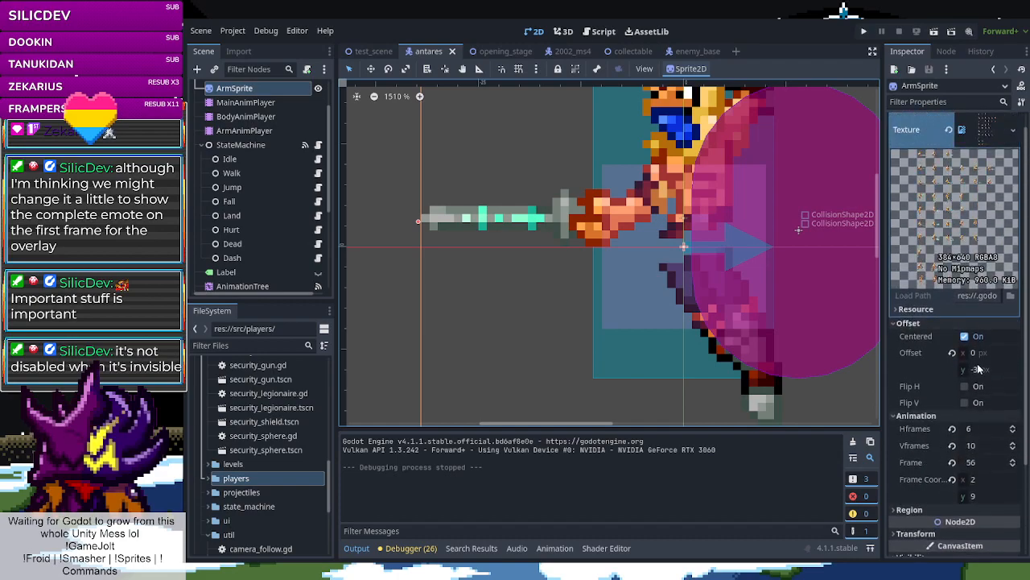
{"action": "left_click", "coordinate": [979, 369]}
{"action": "type", "text": "0"}
{"action": "key", "text": "Return"}
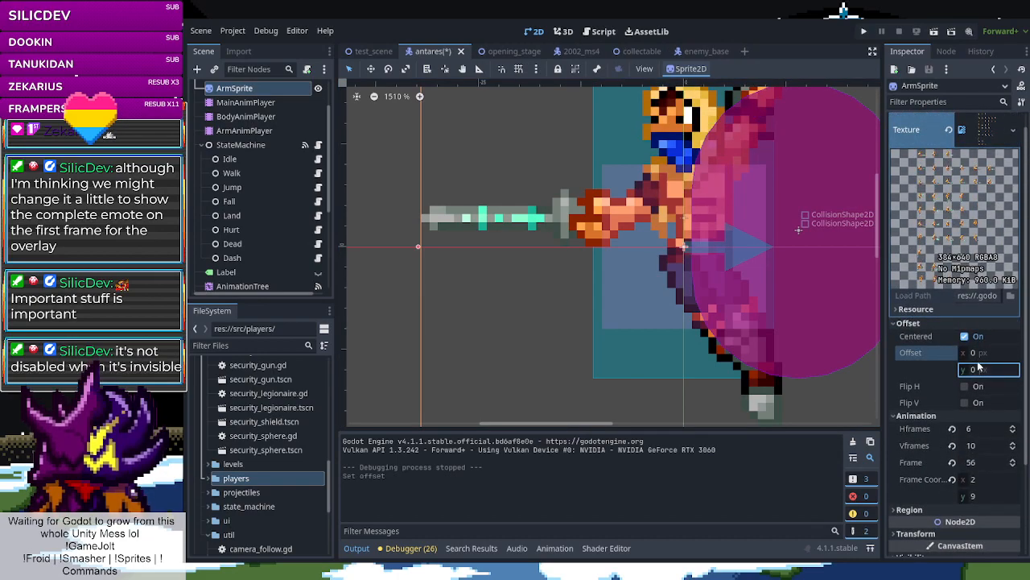
{"action": "scroll", "coordinate": [611, 309], "scroll_direction": "down", "scroll_amount": 2}
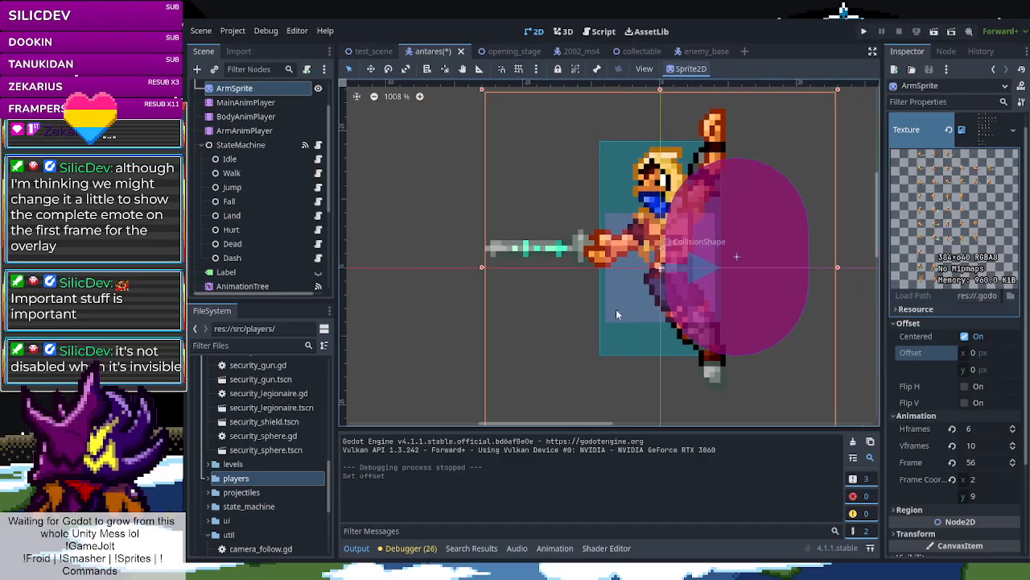
{"action": "left_click", "coordinate": [373, 297]}
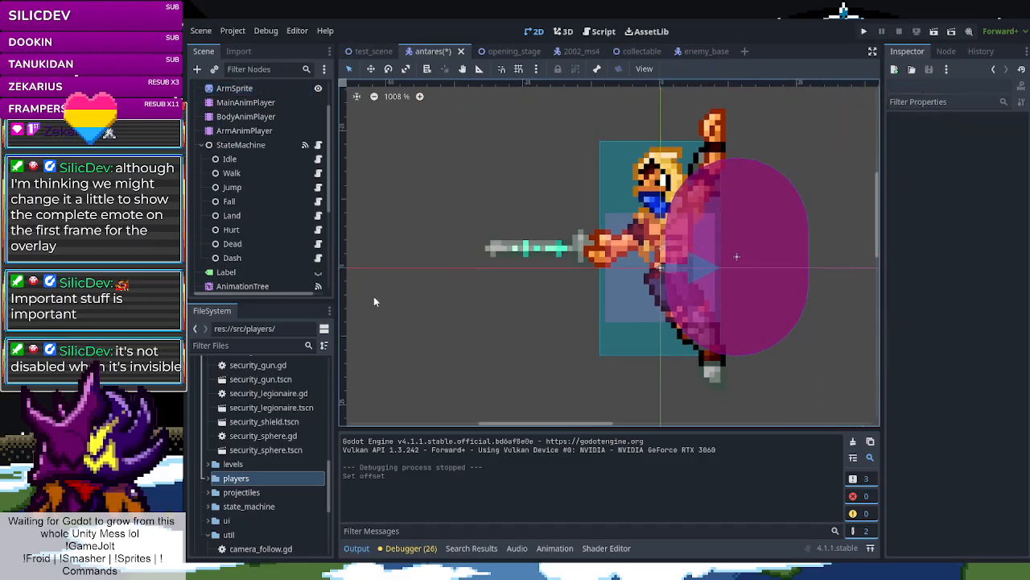
{"action": "scroll", "coordinate": [254, 206], "scroll_direction": "up", "scroll_amount": 2}
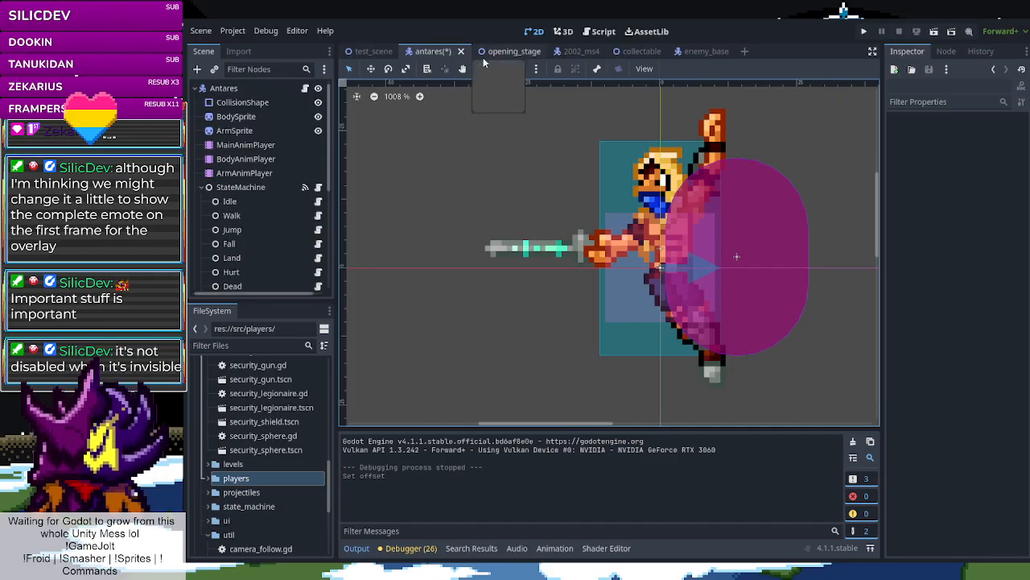
{"action": "key", "text": "ctrl+s"}
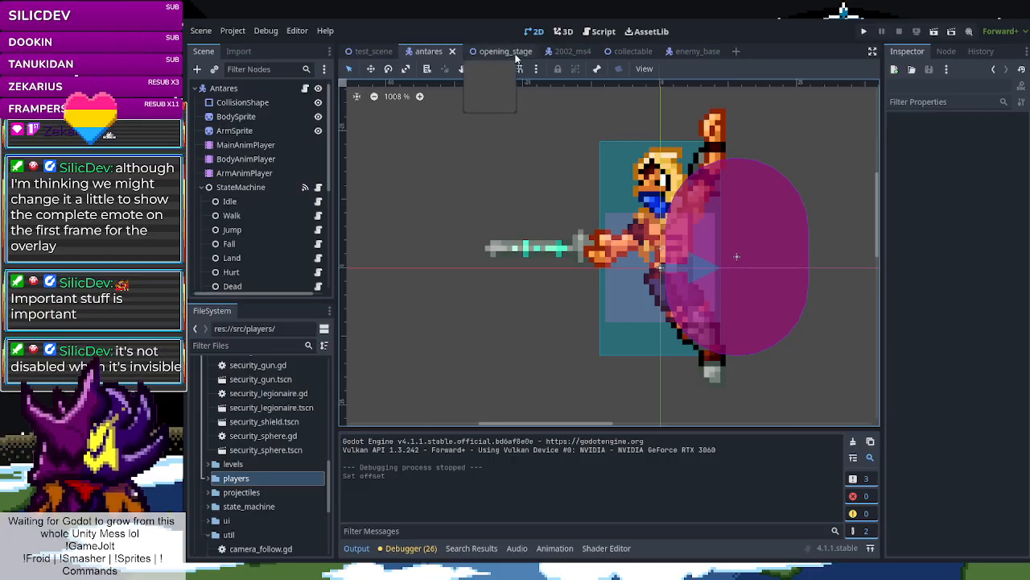
Examine Antares' player.gd script for how the process, attack and dash input, and animation-finished functions handle the arm sprite and states
{"action": "left_click", "coordinate": [304, 90]}
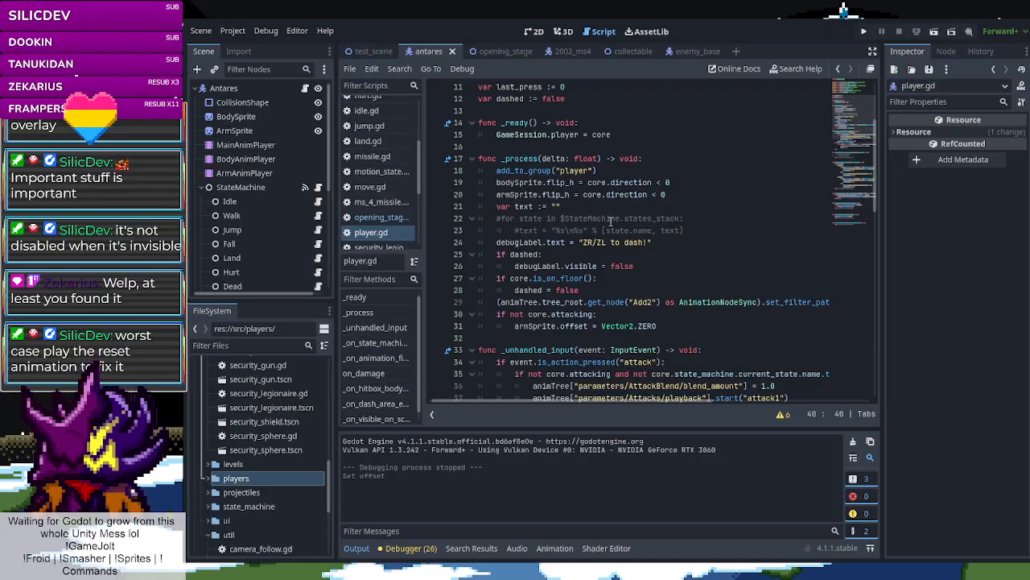
{"action": "scroll", "coordinate": [624, 189], "scroll_direction": "down", "scroll_amount": 9}
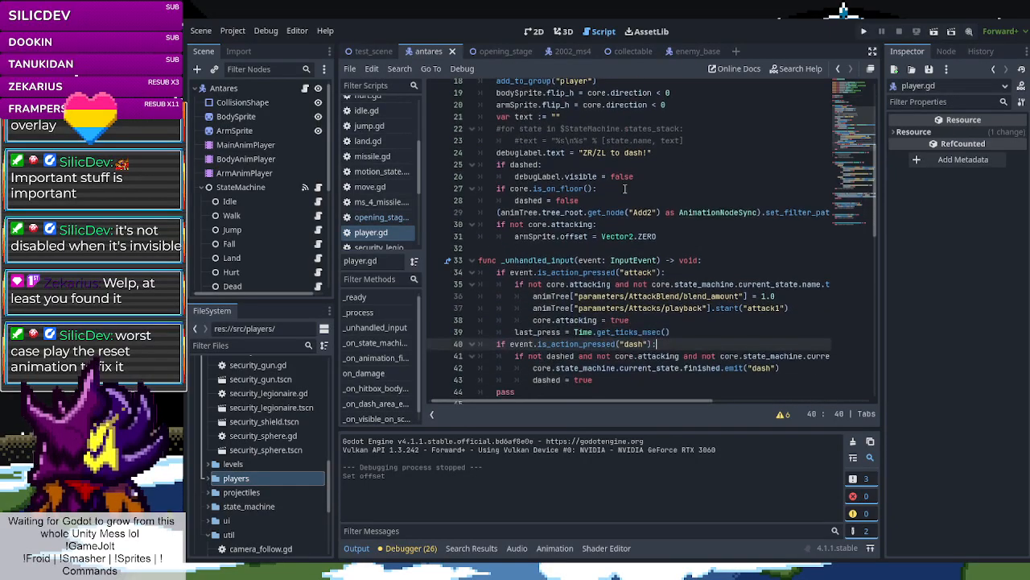
{"action": "scroll", "coordinate": [673, 206], "scroll_direction": "down", "scroll_amount": 1}
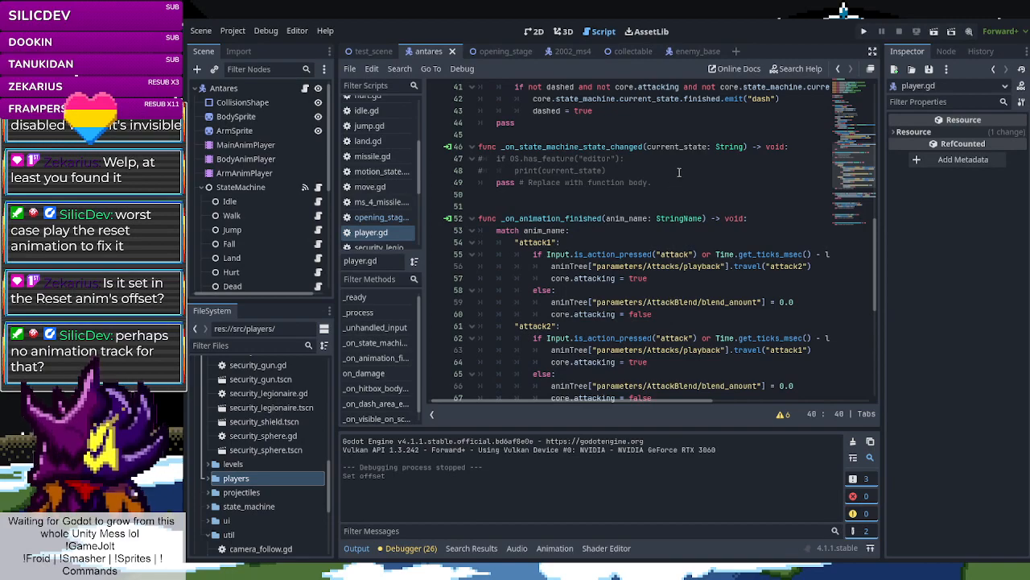
{"action": "scroll", "coordinate": [591, 194], "scroll_direction": "up", "scroll_amount": 3}
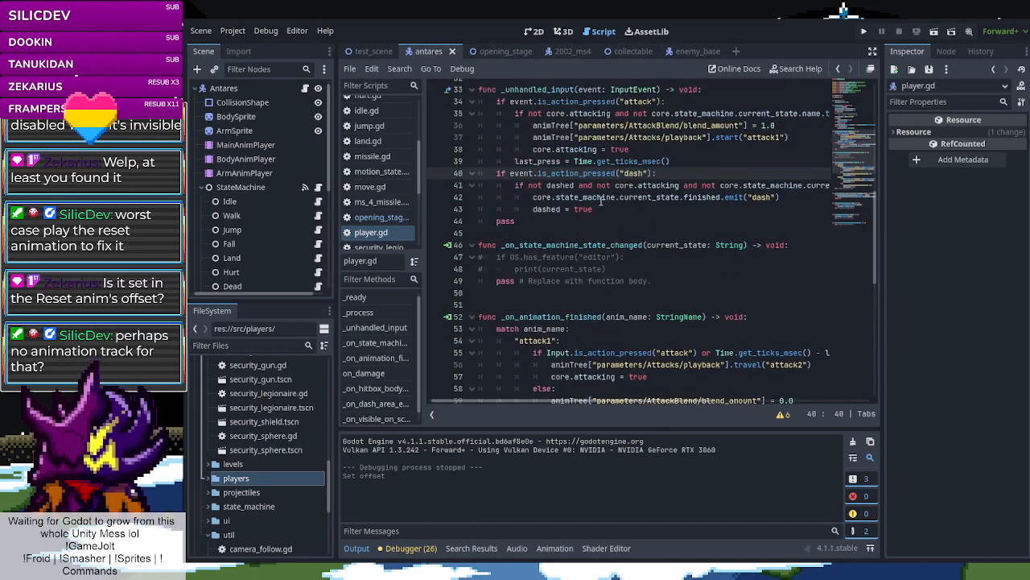
{"action": "scroll", "coordinate": [604, 182], "scroll_direction": "down", "scroll_amount": 1}
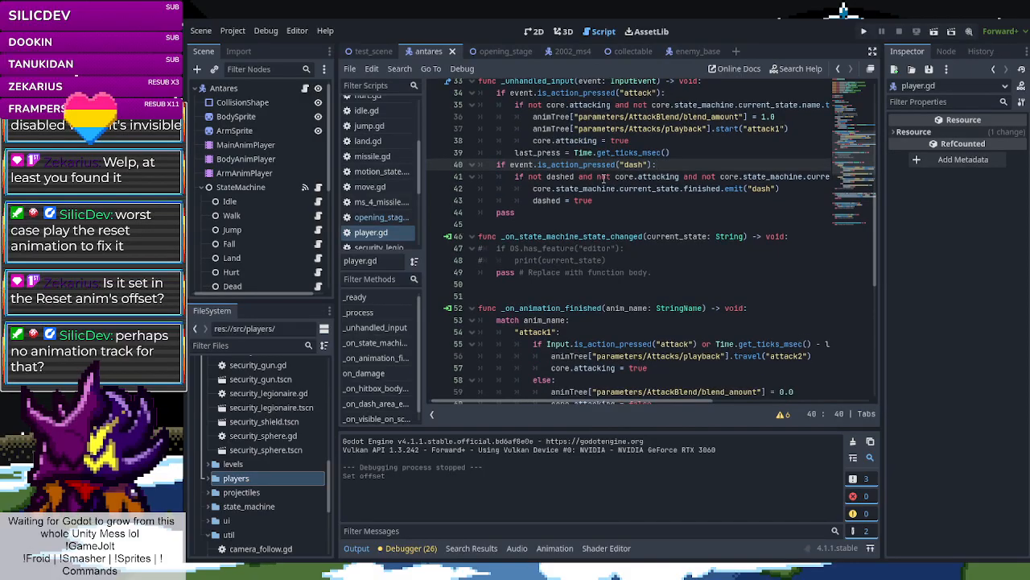
{"action": "scroll", "coordinate": [628, 186], "scroll_direction": "up", "scroll_amount": 7}
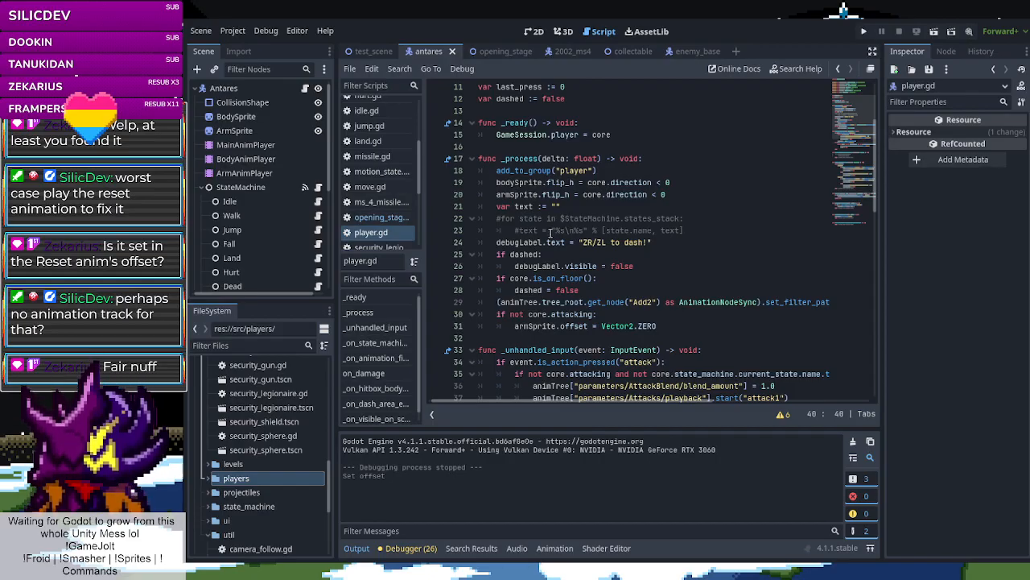
{"action": "scroll", "coordinate": [362, 166], "scroll_direction": "up", "scroll_amount": 3}
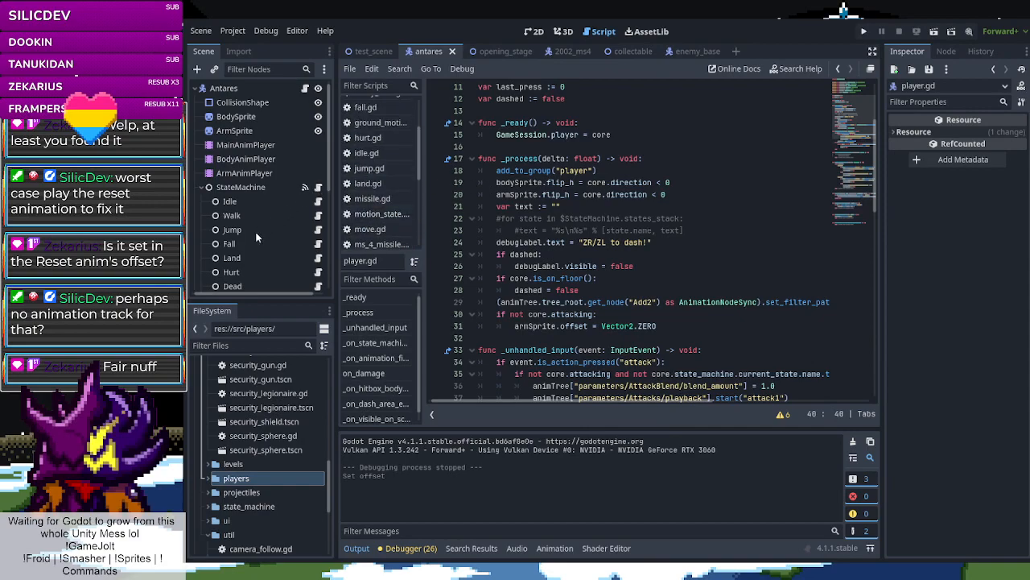
{"action": "scroll", "coordinate": [255, 231], "scroll_direction": "down", "scroll_amount": 3}
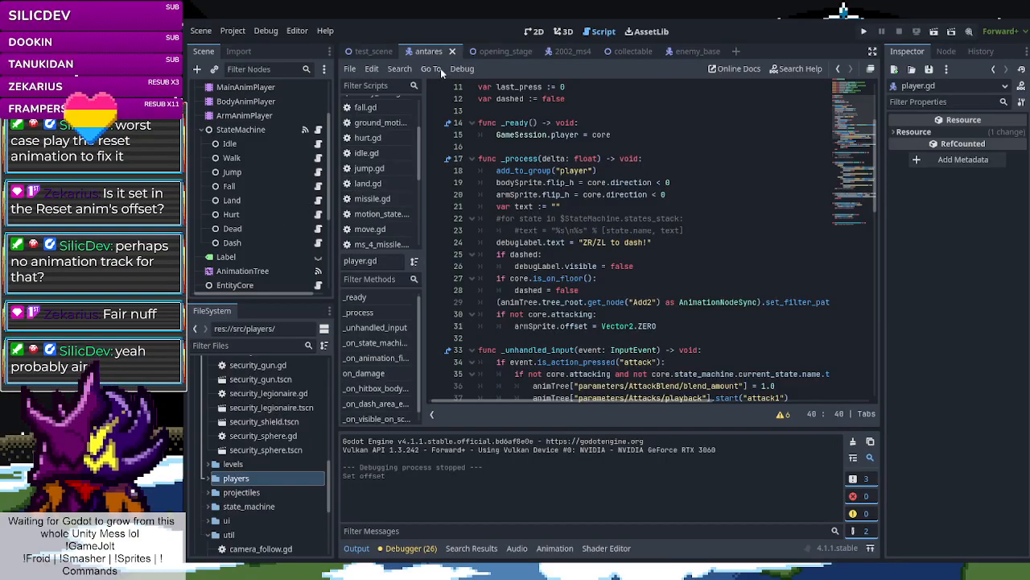
Return to the 2D view of the antares scene, rename the RayCast2D node to WallRay and save
{"action": "mouse_move", "coordinate": [368, 54]}
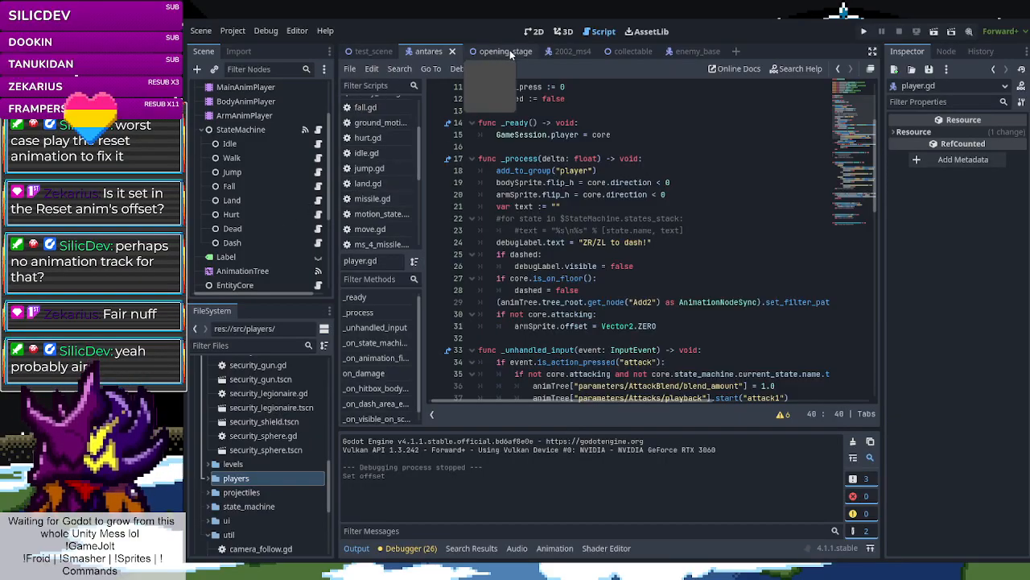
{"action": "left_click", "coordinate": [528, 34]}
{"action": "scroll", "coordinate": [236, 235], "scroll_direction": "down", "scroll_amount": 5}
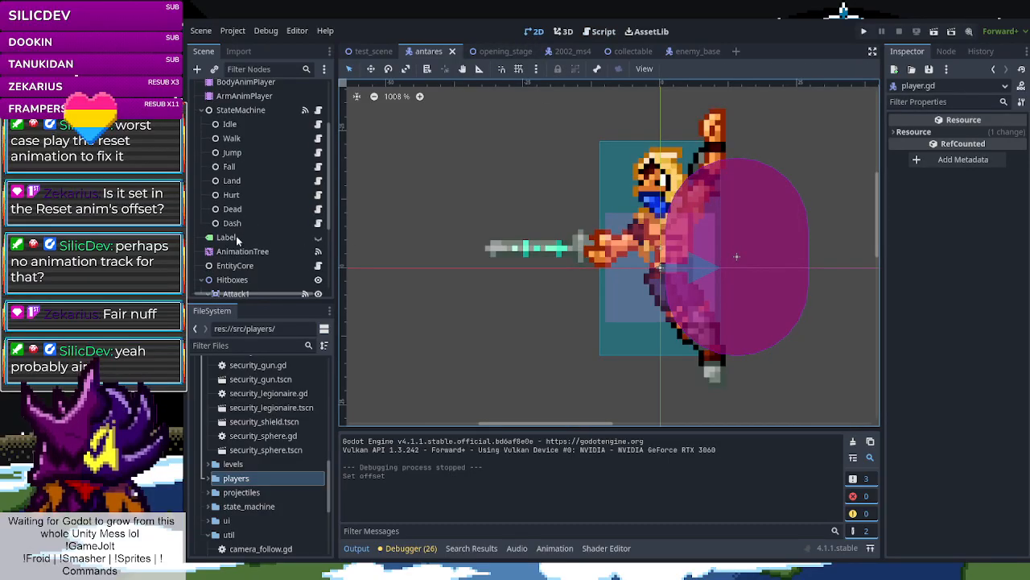
{"action": "left_click", "coordinate": [242, 282]}
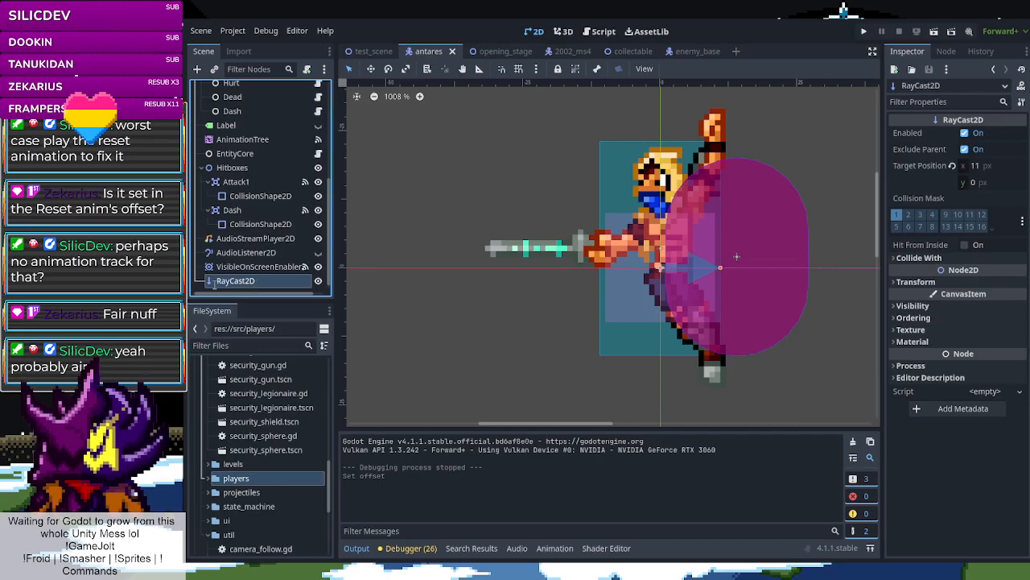
{"action": "type", "text": "WallRay"}
{"action": "key", "text": "Return"}
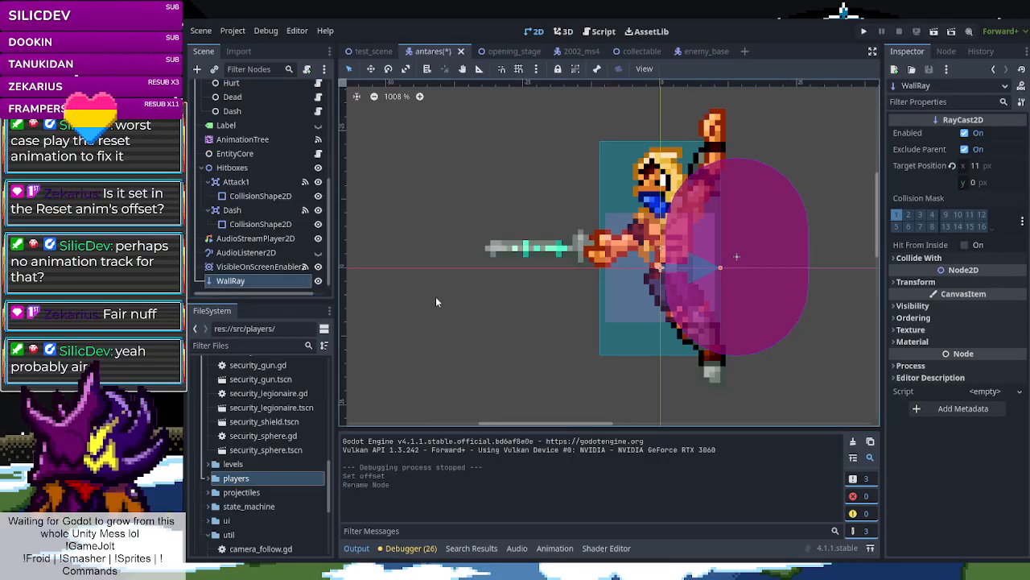
{"action": "key", "text": "ctrl+s"}
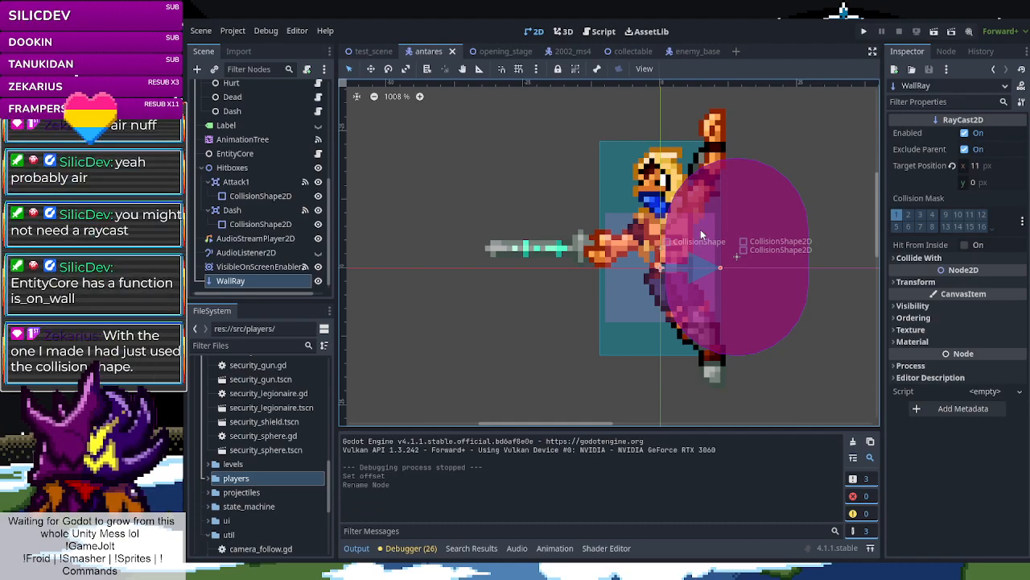
Delete the WallRay node from the antares scene and save the scene
{"action": "left_click", "coordinate": [685, 273]}
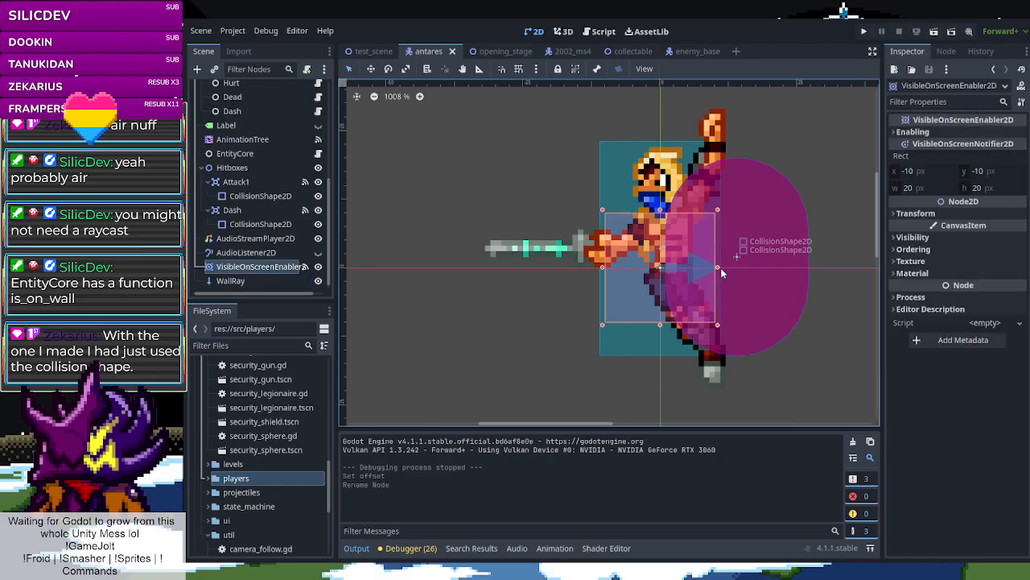
{"action": "left_click", "coordinate": [252, 277]}
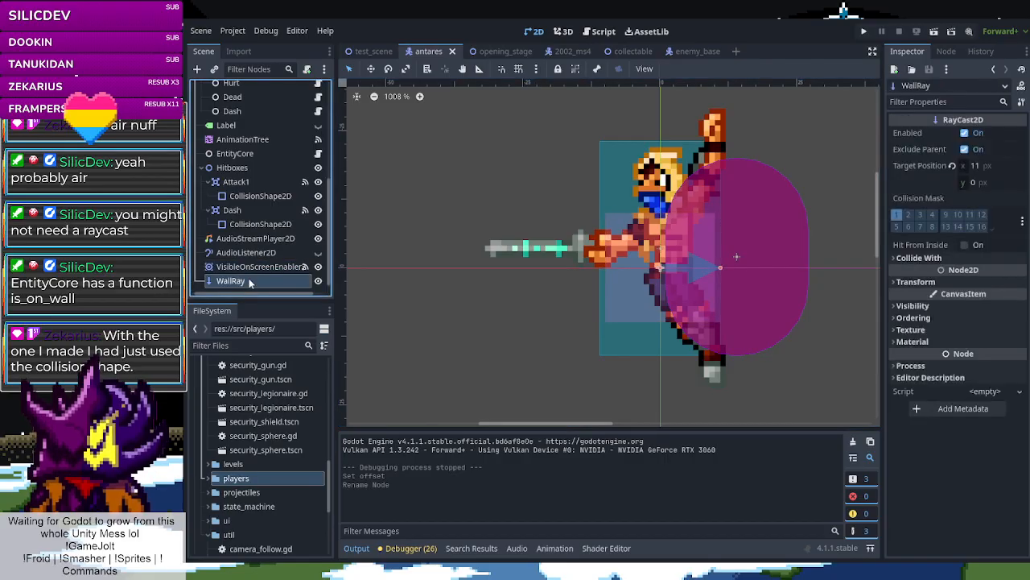
{"action": "key", "text": "Delete"}
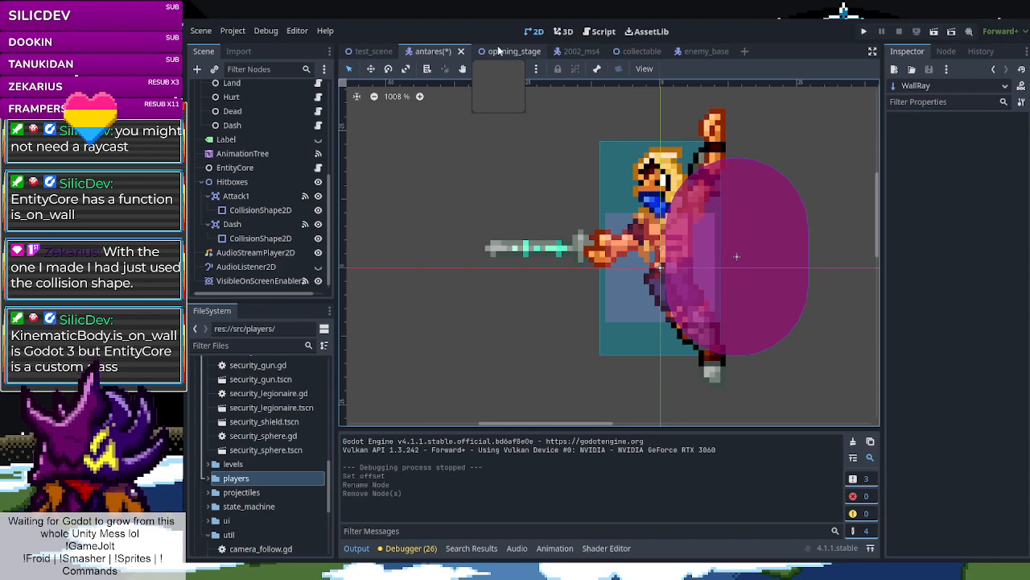
{"action": "key", "text": "ctrl+s"}
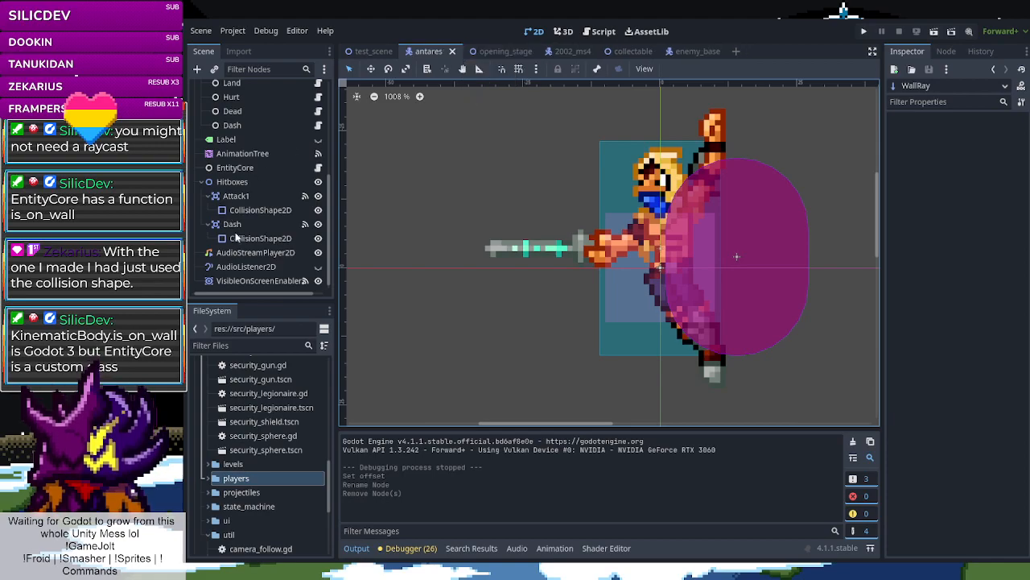
Open the air_motion_state script from Antares' scripts to inspect its move function
{"action": "scroll", "coordinate": [237, 233], "scroll_direction": "up", "scroll_amount": 5}
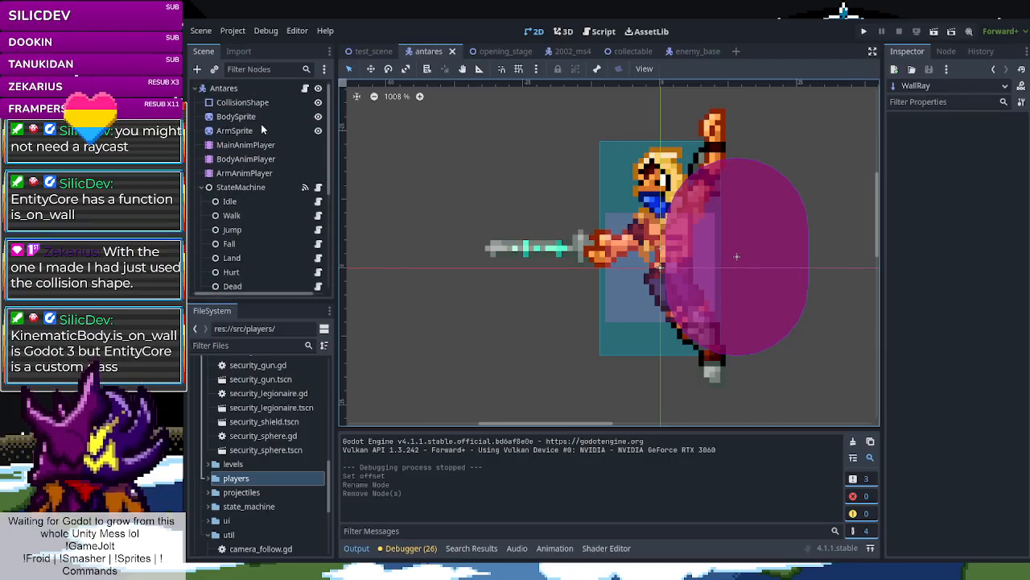
{"action": "left_click", "coordinate": [305, 88]}
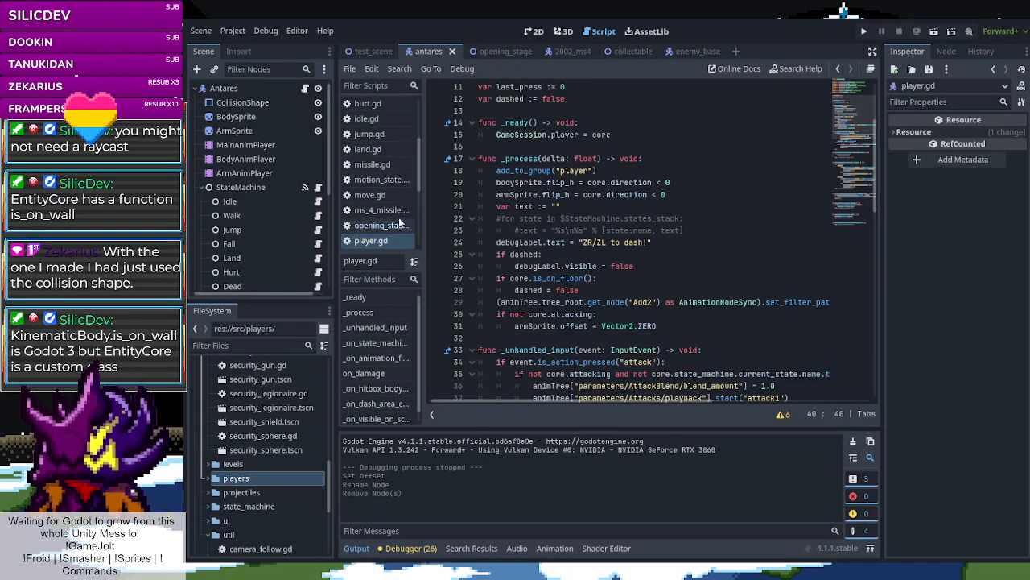
{"action": "scroll", "coordinate": [390, 180], "scroll_direction": "up", "scroll_amount": 2}
{"action": "scroll", "coordinate": [388, 186], "scroll_direction": "down", "scroll_amount": 4}
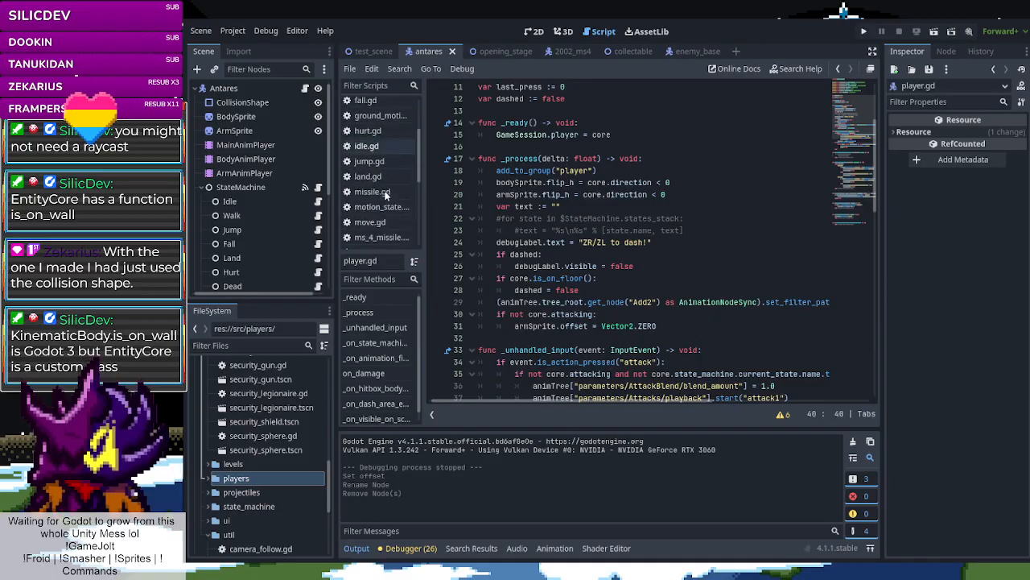
{"action": "scroll", "coordinate": [386, 195], "scroll_direction": "up", "scroll_amount": 4}
{"action": "scroll", "coordinate": [386, 195], "scroll_direction": "up", "scroll_amount": 2}
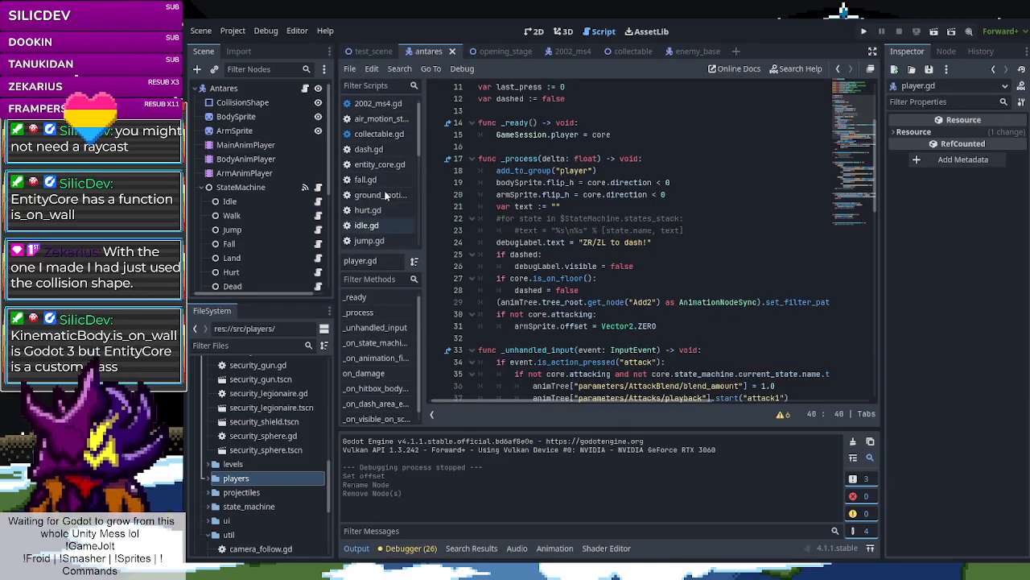
{"action": "left_click", "coordinate": [379, 119]}
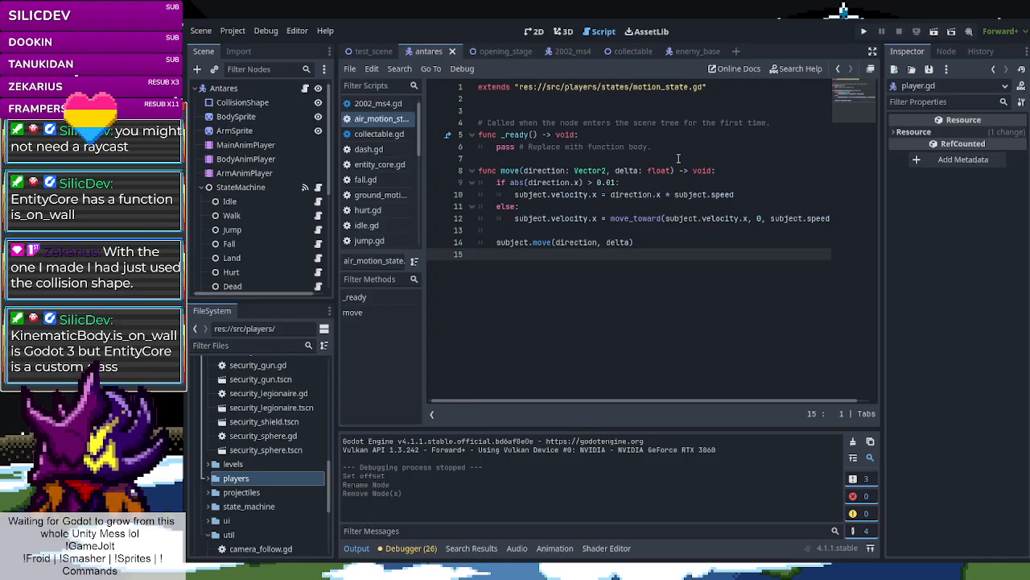
{"action": "left_click", "coordinate": [831, 218]}
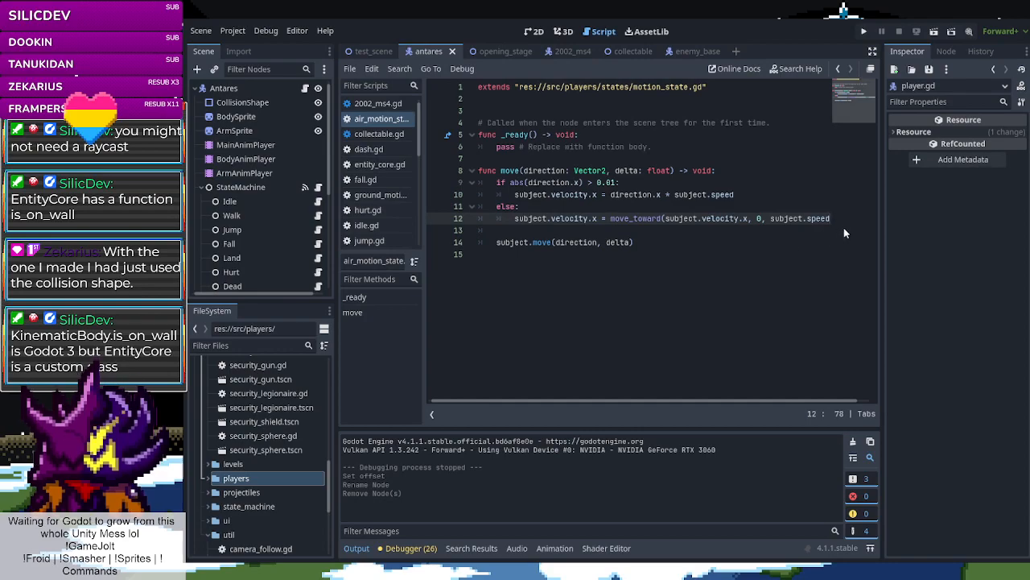
{"action": "key", "text": "Return"}
{"action": "key", "text": "Return"}
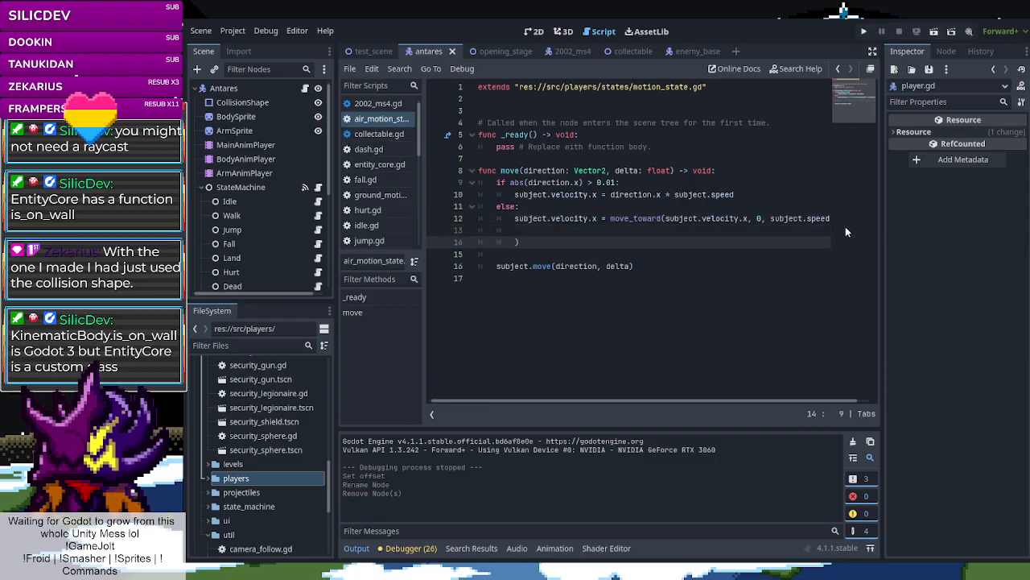
{"action": "key", "text": "BackSpace"}
{"action": "key", "text": "BackSpace"}
{"action": "key", "text": "BackSpace"}
{"action": "key", "text": "BackSpace"}
{"action": "key", "text": "BackSpace"}
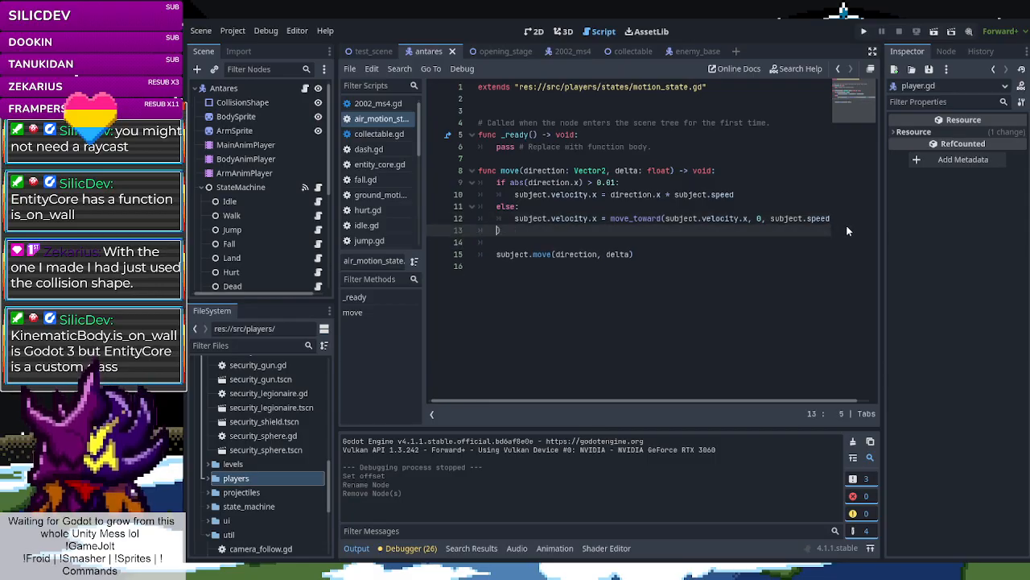
{"action": "key", "text": "BackSpace"}
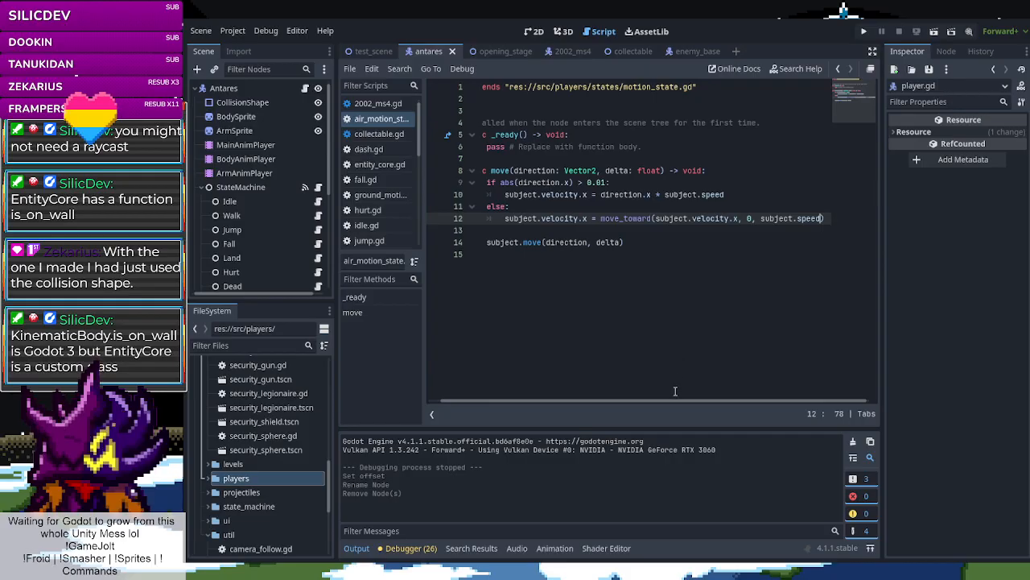
{"action": "left_click_drag", "start_coordinate": [680, 401], "coordinate": [535, 386]}
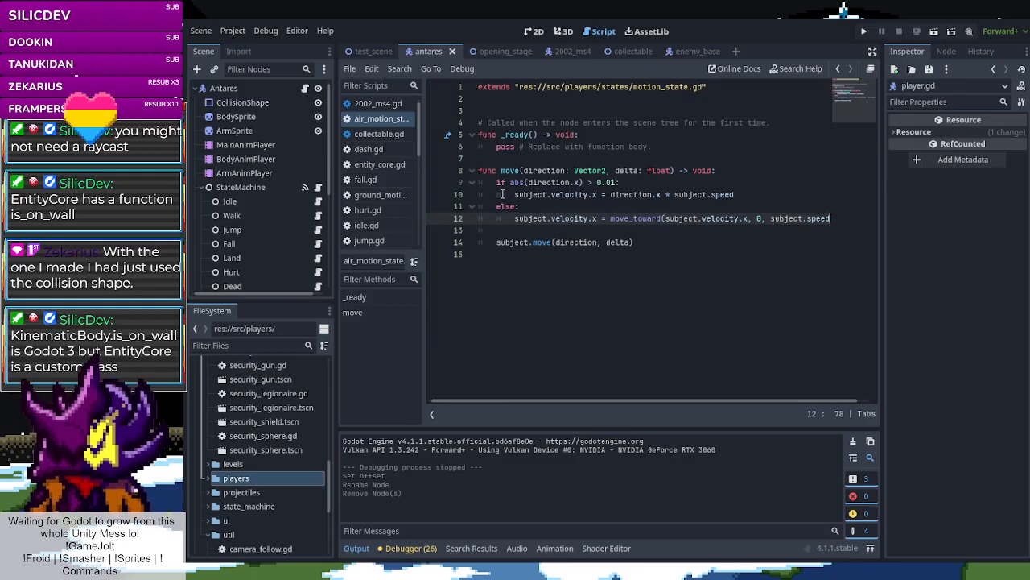
Insert blank lines above the subject.move call in the air motion state's move function and start an if condition there
{"action": "left_click", "coordinate": [524, 230]}
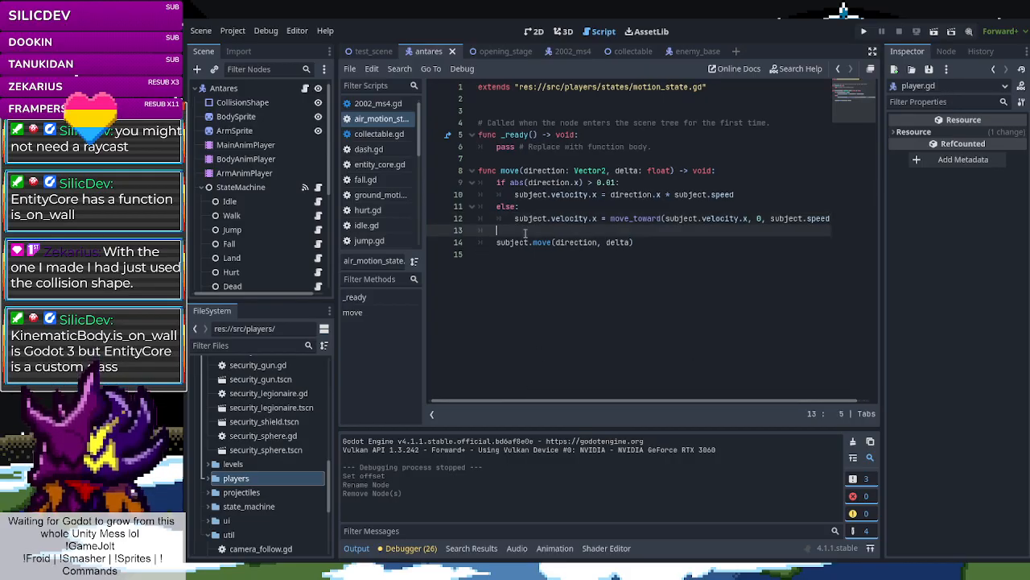
{"action": "key", "text": "Return"}
{"action": "key", "text": "Return"}
{"action": "left_click", "coordinate": [509, 241]}
{"action": "type", "text": "if "}
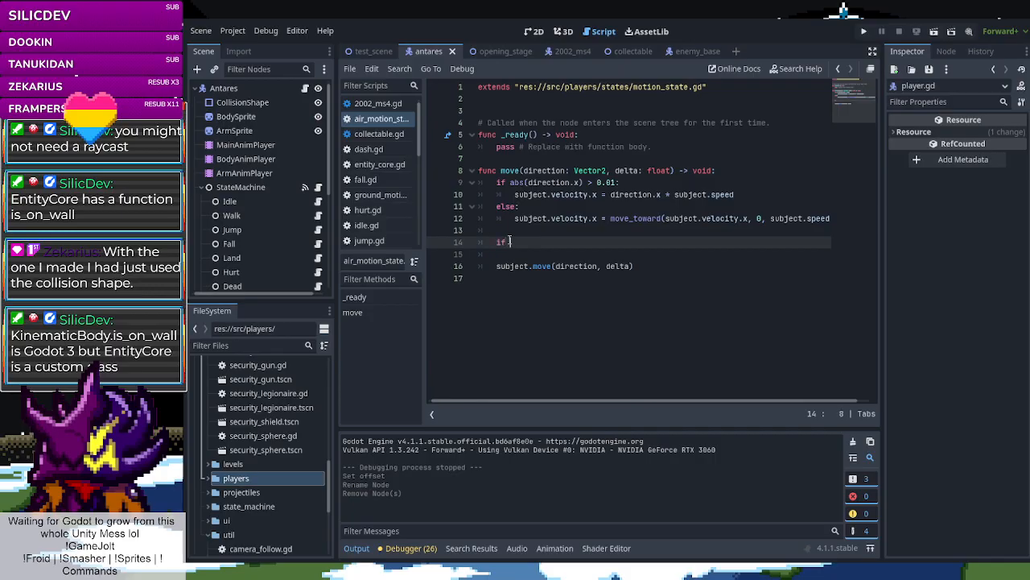
{"action": "type", "text": "En"}
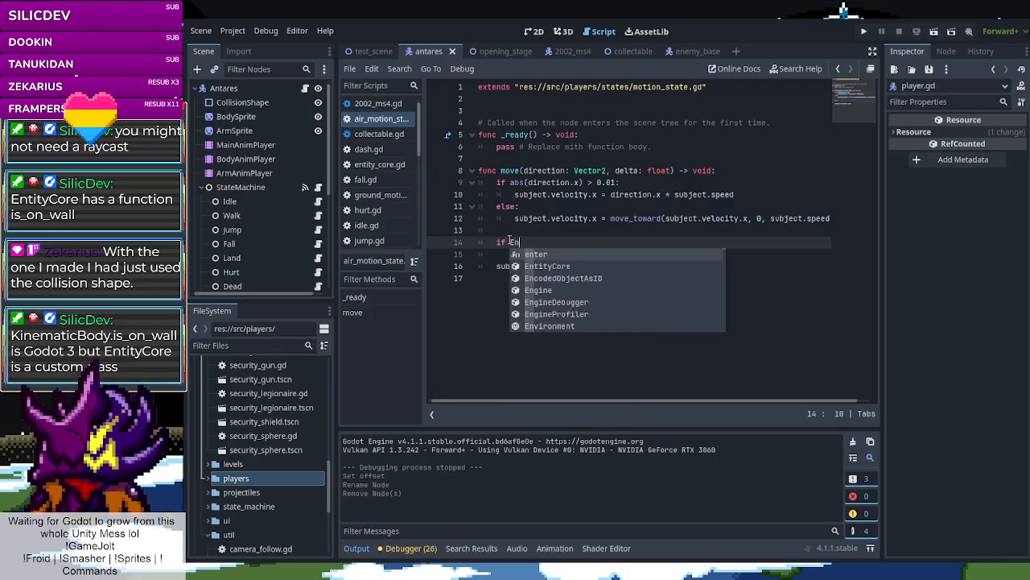
{"action": "key", "text": "Down"}
{"action": "key", "text": "Return"}
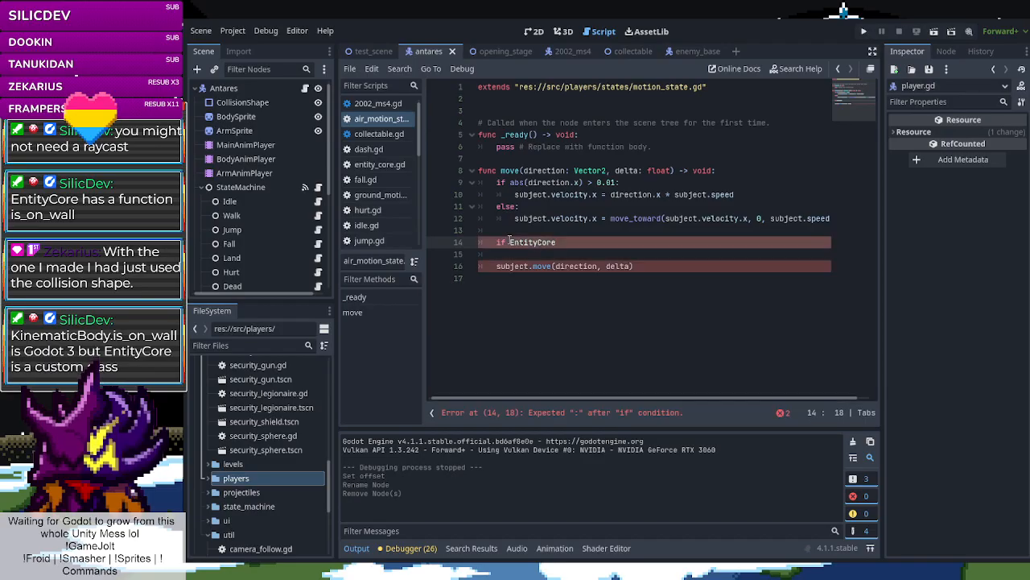
{"action": "type", "text": "."}
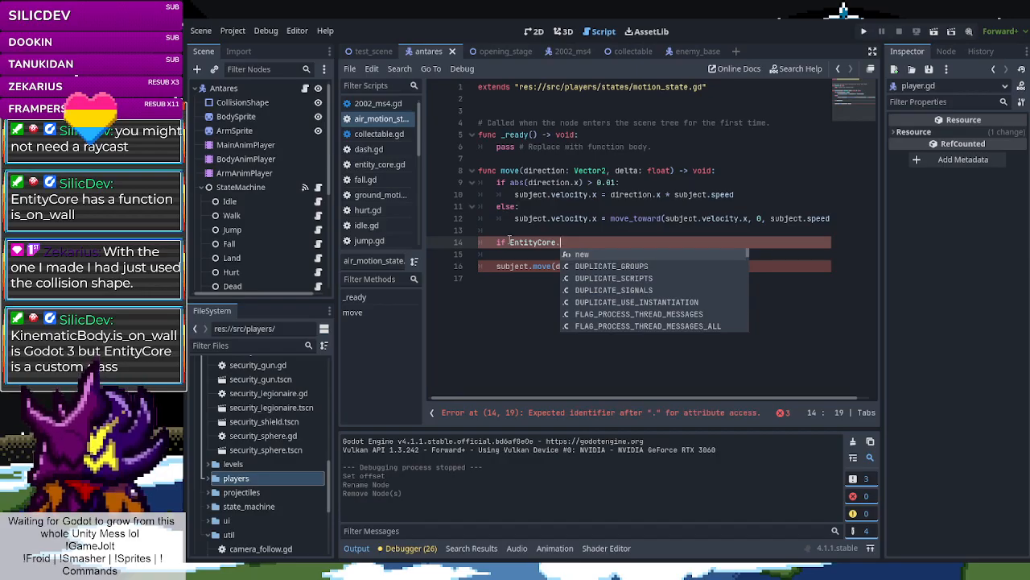
{"action": "key", "text": "BackSpace"}
{"action": "key", "text": "BackSpace"}
{"action": "key", "text": "BackSpace"}
{"action": "key", "text": "BackSpace"}
{"action": "key", "text": "BackSpace"}
{"action": "key", "text": "BackSpace"}
{"action": "key", "text": "BackSpace"}
{"action": "key", "text": "BackSpace"}
{"action": "key", "text": "BackSpace"}
{"action": "key", "text": "BackSpace"}
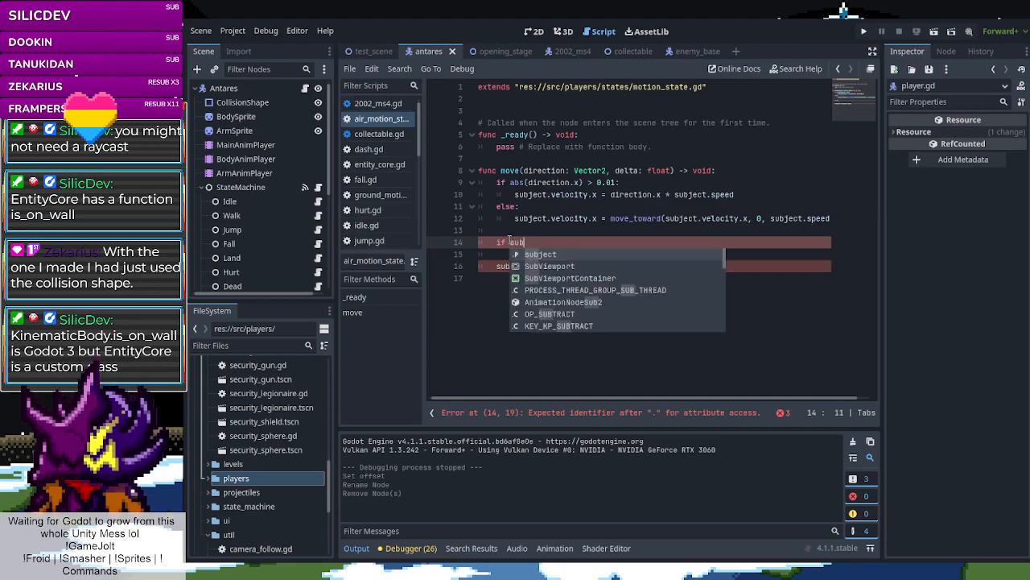
{"action": "key", "text": "BackSpace"}
Complete the condition as "if subject.is_on_wall():" and open an indented line for its body
{"action": "type", "text": "sub"}
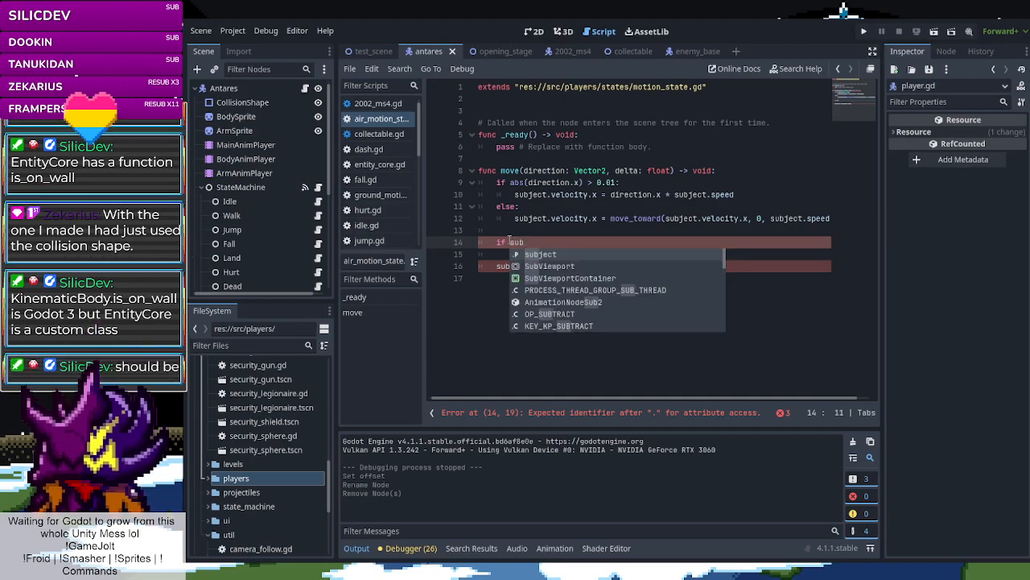
{"action": "type", "text": "ject."}
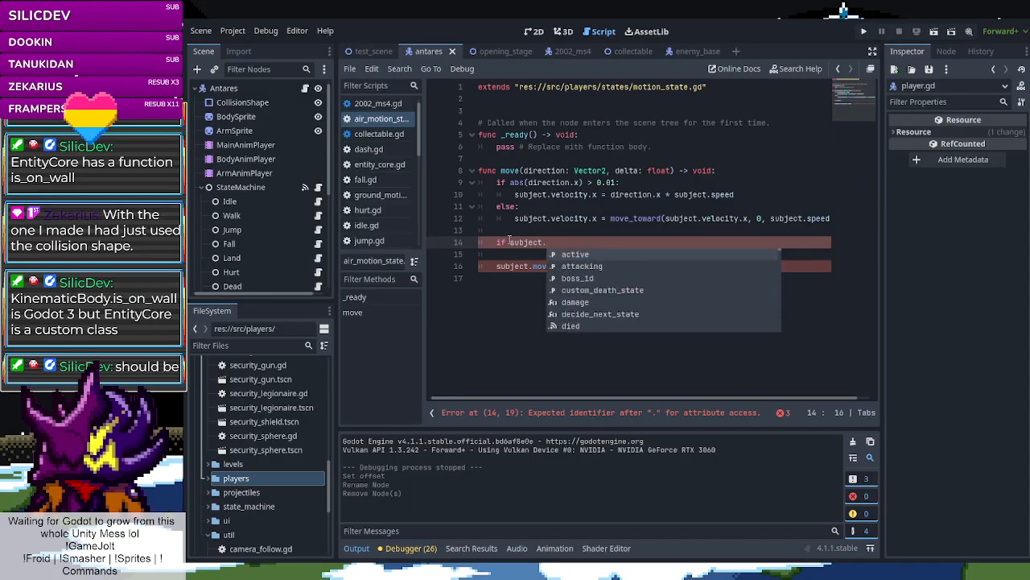
{"action": "type", "text": "is"}
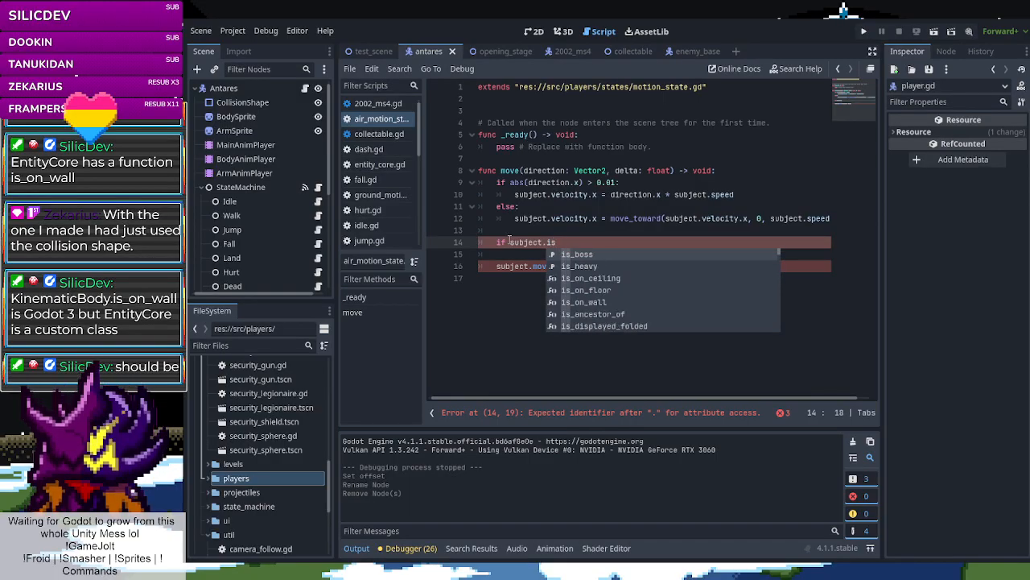
{"action": "type", "text": "_on_wall"}
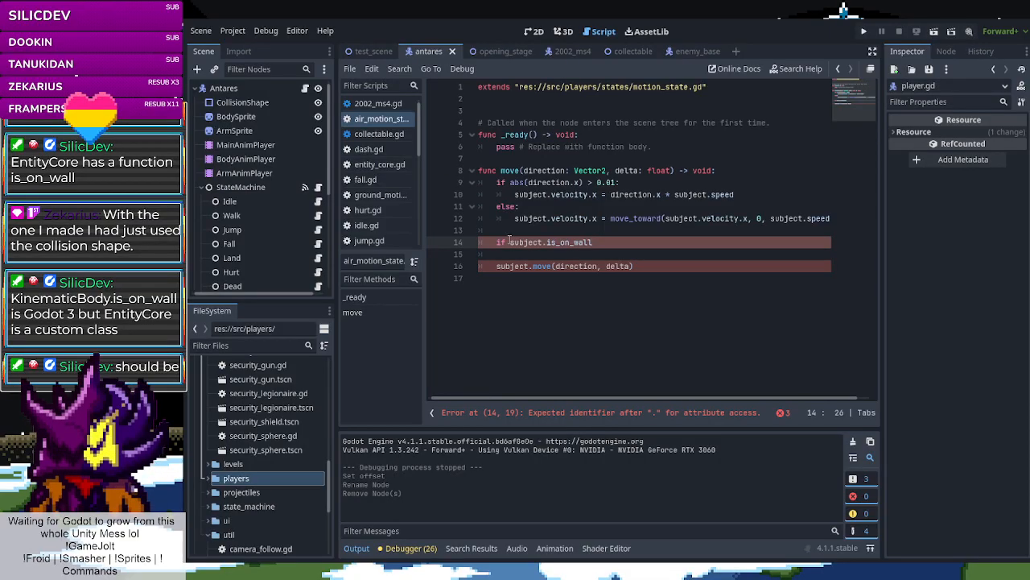
{"action": "type", "text": "("}
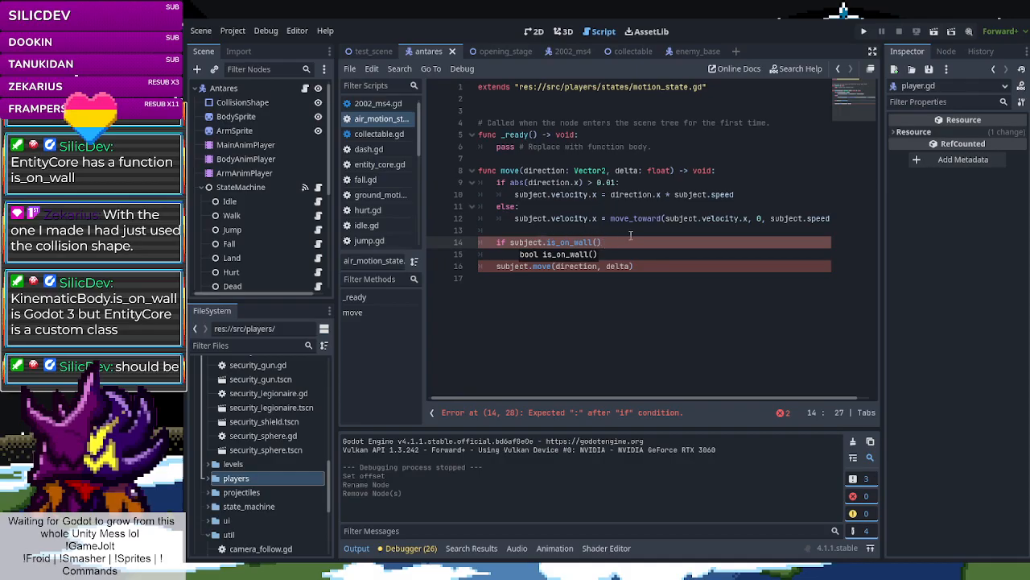
{"action": "type", "text": ")"}
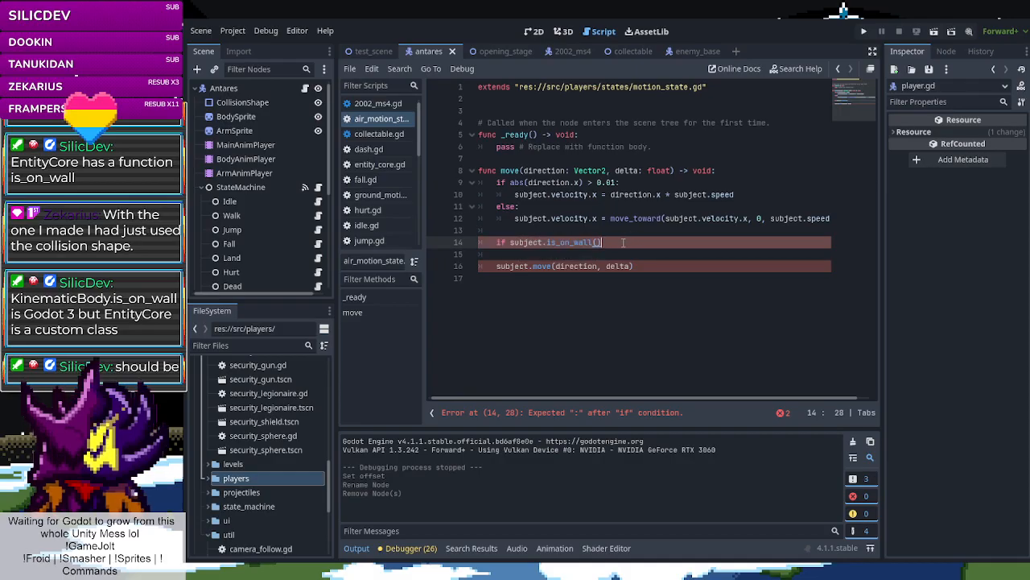
{"action": "type", "text": ":"}
{"action": "key", "text": "Return"}
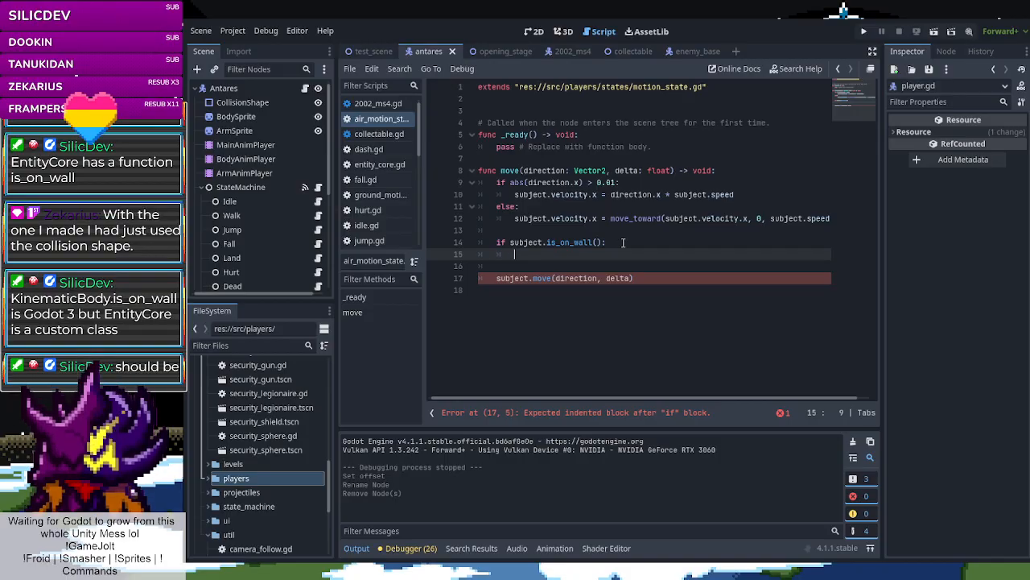
{"action": "type", "text": "anim"}
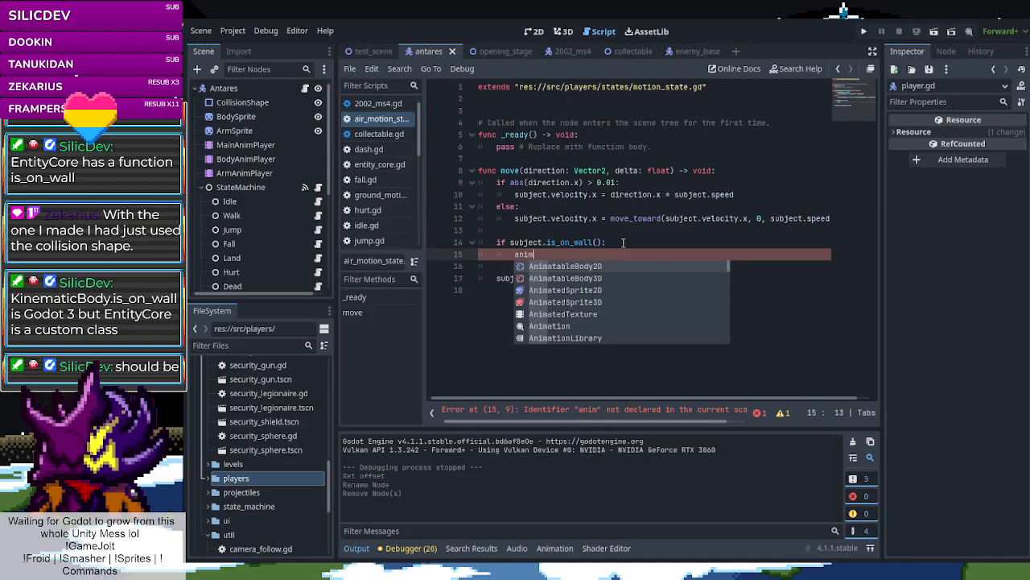
{"action": "key", "text": "BackSpace"}
{"action": "key", "text": "BackSpace"}
{"action": "key", "text": "BackSpace"}
{"action": "key", "text": "BackSpace"}
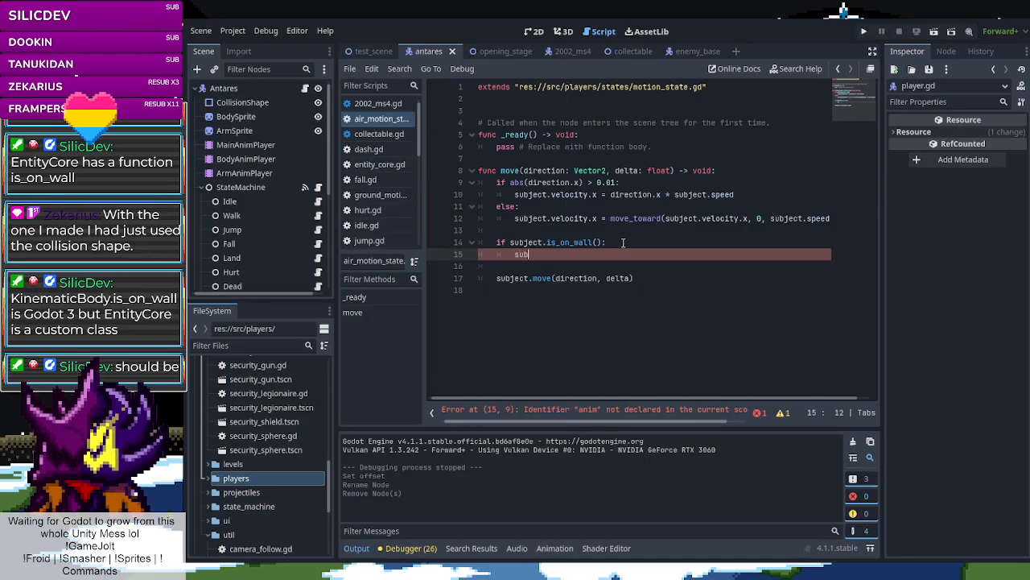
{"action": "type", "text": "subjec"}
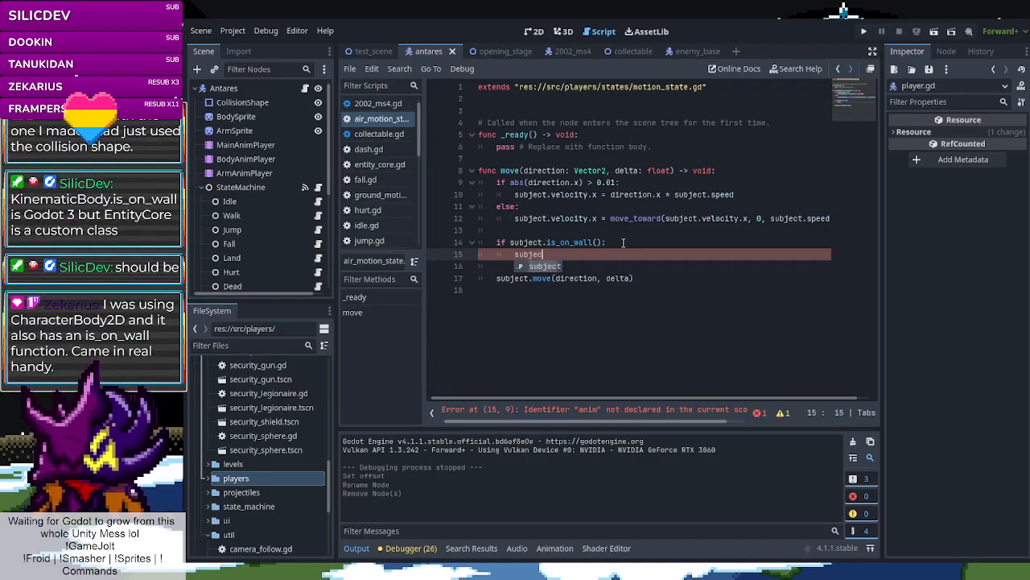
{"action": "type", "text": "t."}
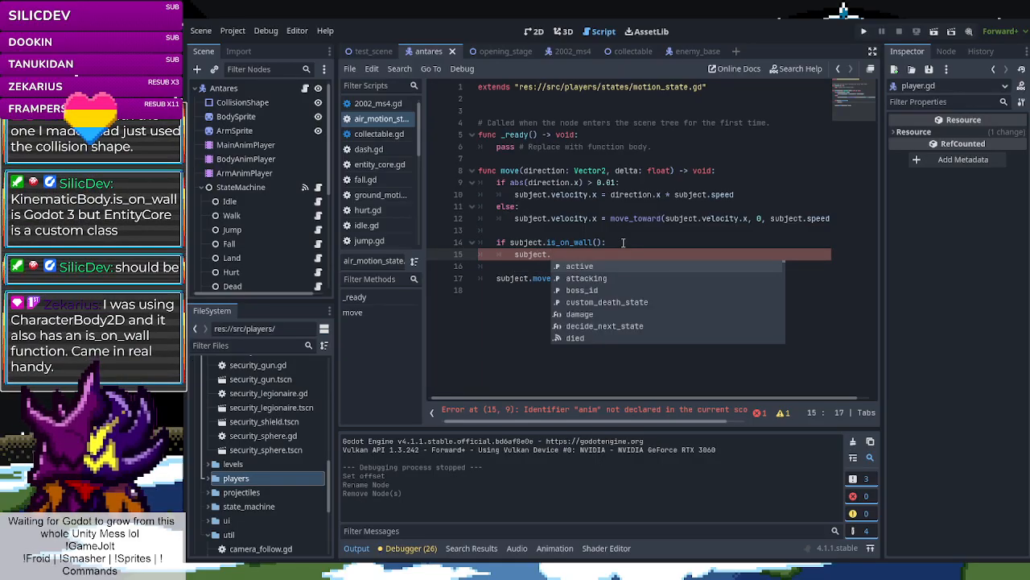
Check dash.gd for how the dash state triggers its animation, glance at collectable.gd and return to the air motion state script
{"action": "left_click", "coordinate": [370, 150]}
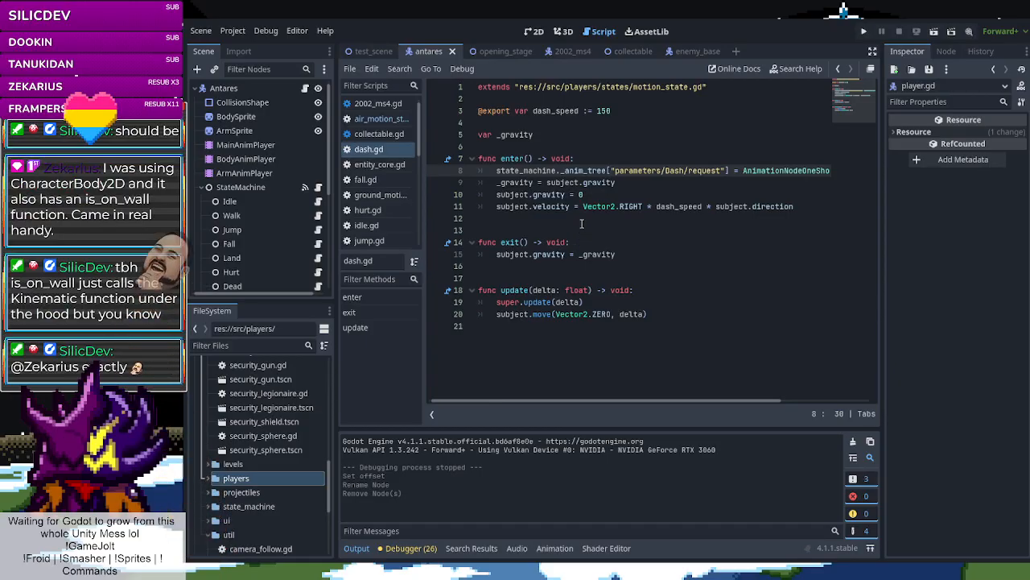
{"action": "left_click", "coordinate": [380, 137]}
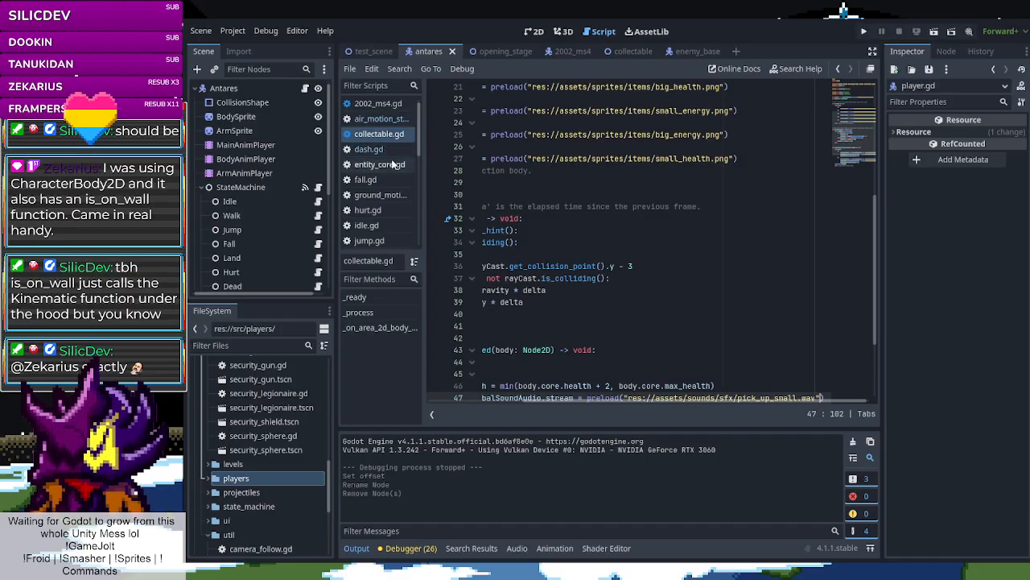
{"action": "left_click", "coordinate": [383, 121]}
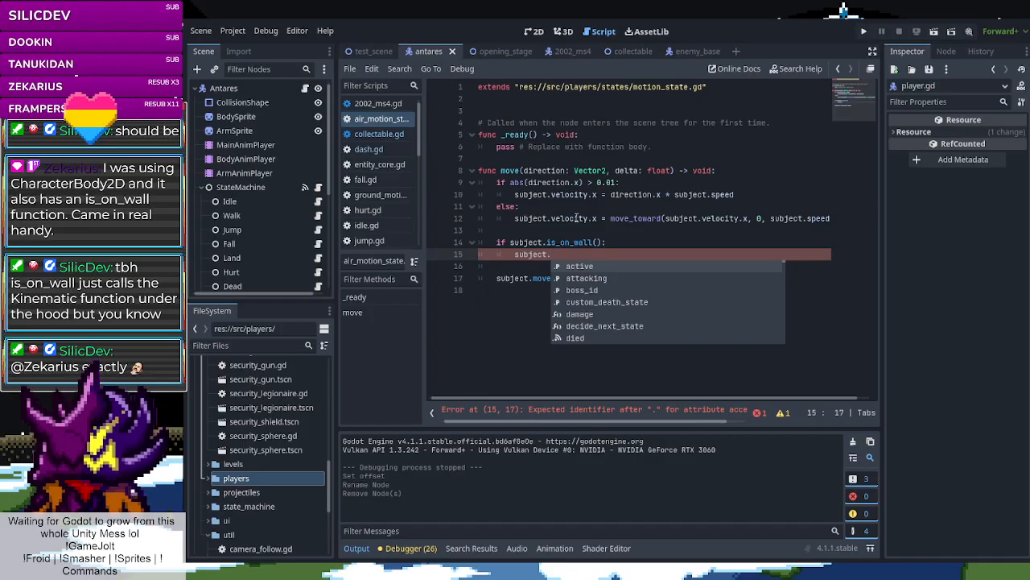
Remove the unfinished "subject." reference from the body of the wall check
{"action": "key", "text": "BackSpace"}
{"action": "key", "text": "BackSpace"}
{"action": "key", "text": "BackSpace"}
{"action": "key", "text": "BackSpace"}
{"action": "key", "text": "BackSpace"}
{"action": "key", "text": "BackSpace"}
{"action": "key", "text": "BackSpace"}
{"action": "key", "text": "BackSpace"}
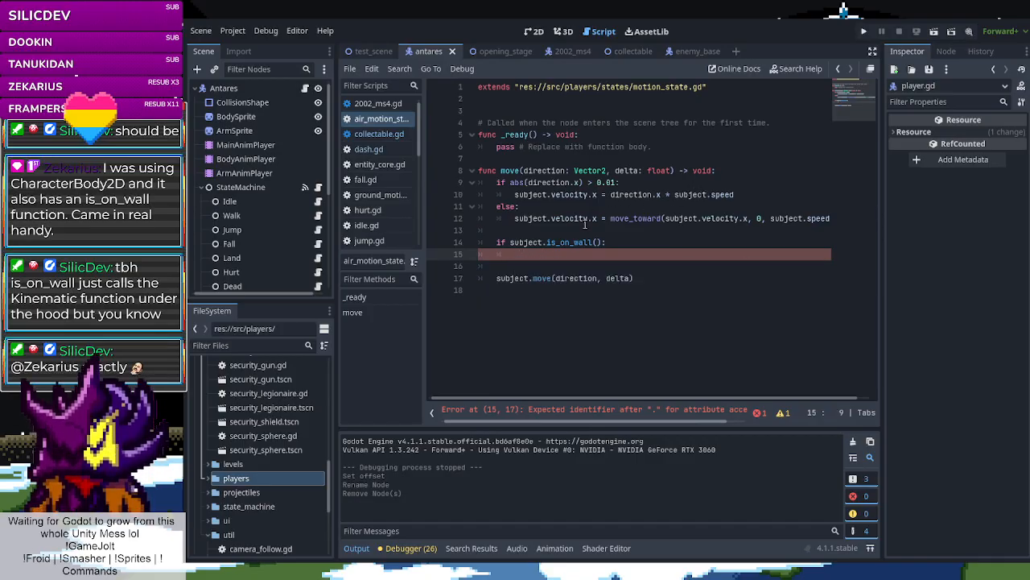
Examine entity_core.gd from its exported variables down through the move and decide_next_state functions
{"action": "left_click", "coordinate": [379, 164]}
{"action": "scroll", "coordinate": [557, 155], "scroll_direction": "up", "scroll_amount": 20}
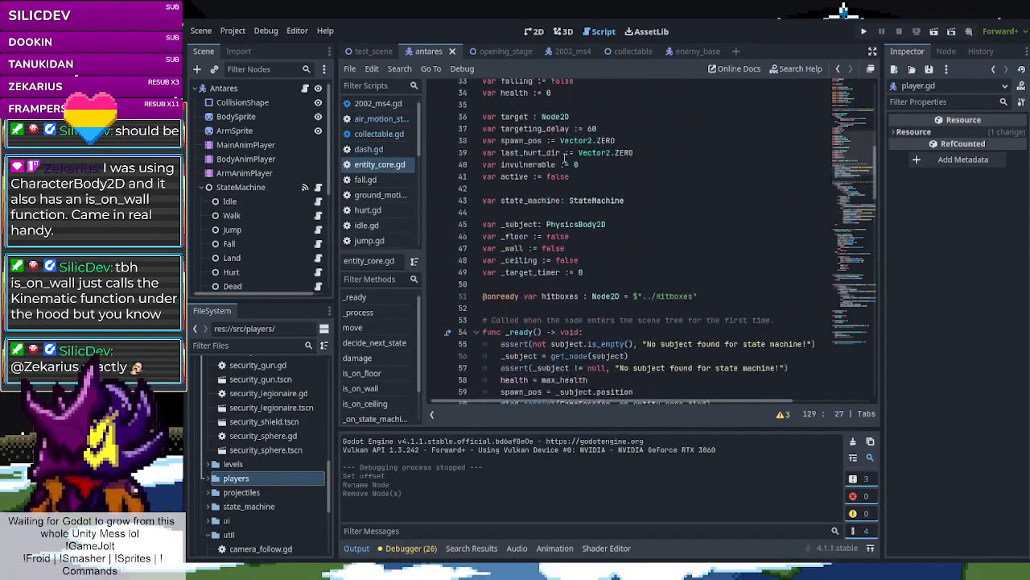
{"action": "scroll", "coordinate": [561, 158], "scroll_direction": "up", "scroll_amount": 5}
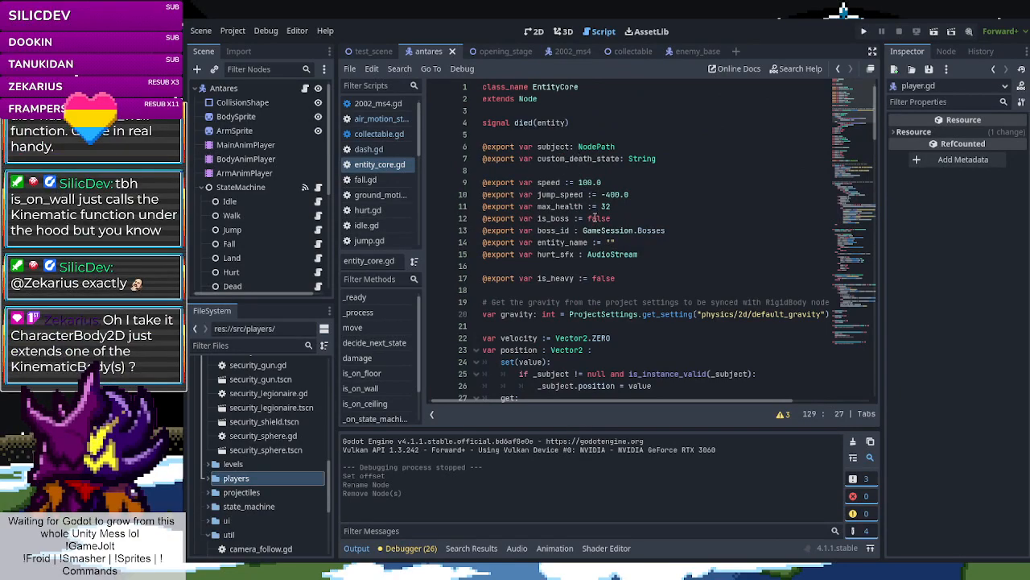
{"action": "scroll", "coordinate": [595, 220], "scroll_direction": "down", "scroll_amount": 1}
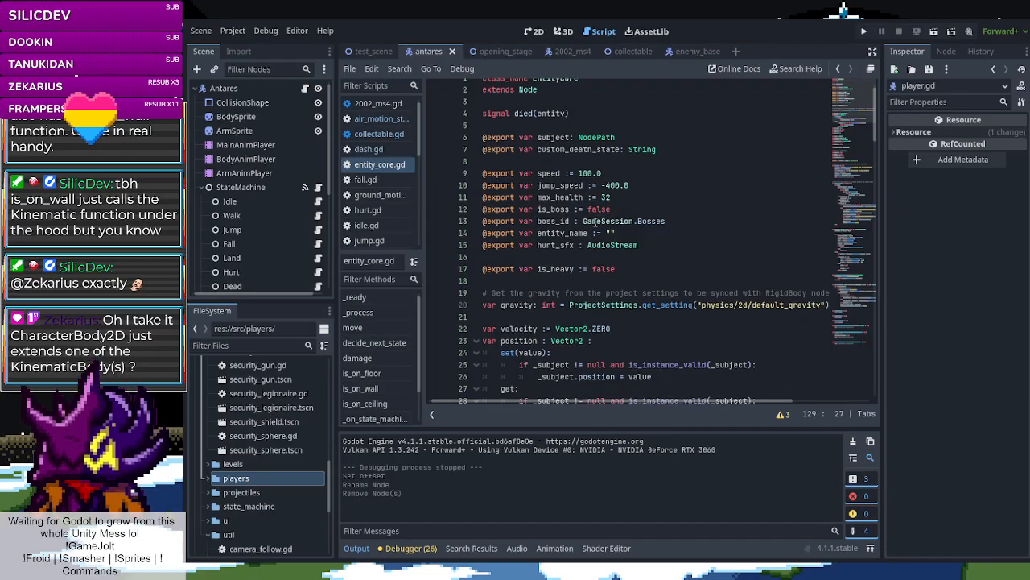
{"action": "scroll", "coordinate": [595, 221], "scroll_direction": "down", "scroll_amount": 3}
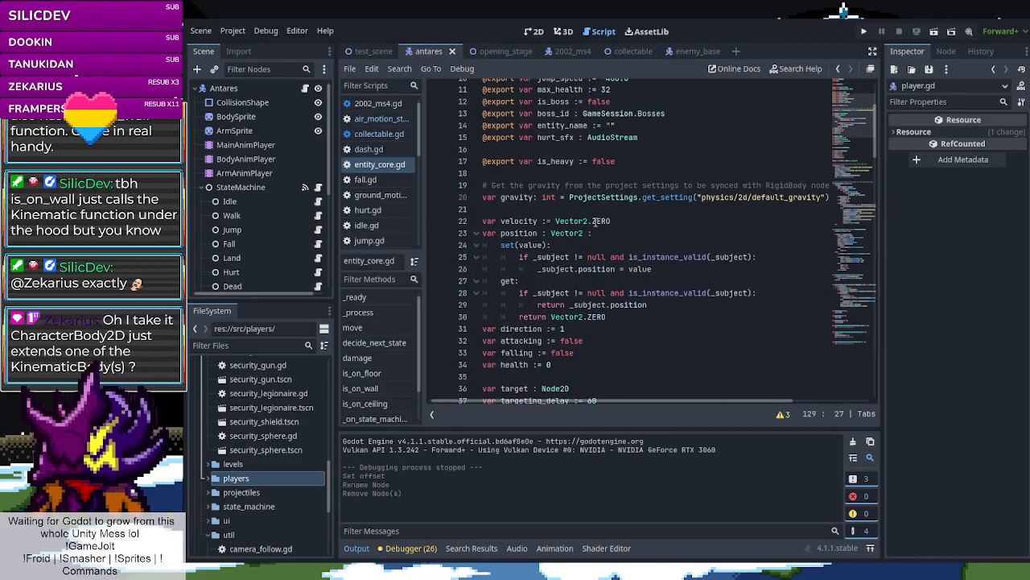
{"action": "scroll", "coordinate": [593, 218], "scroll_direction": "down", "scroll_amount": 2}
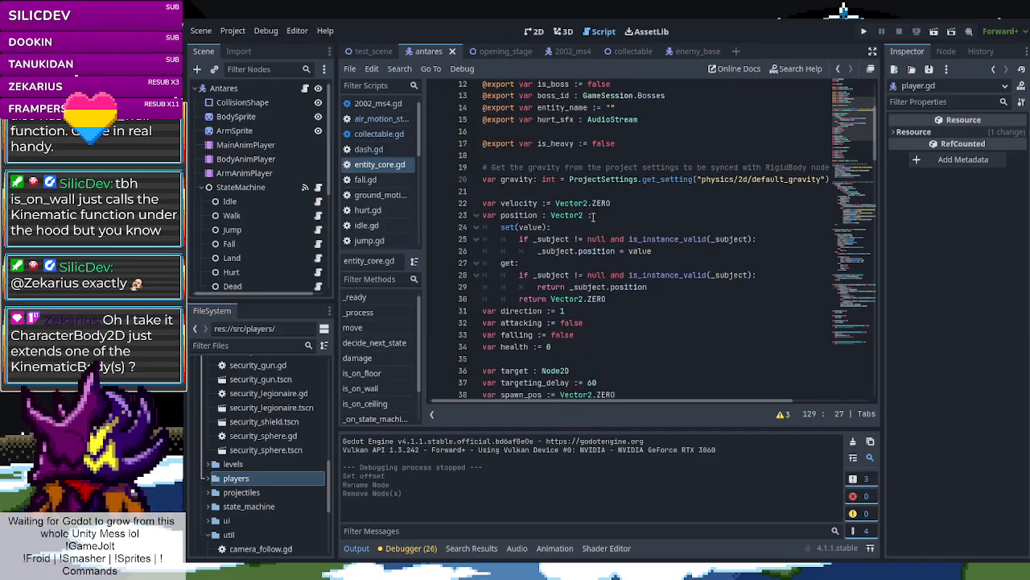
{"action": "scroll", "coordinate": [593, 213], "scroll_direction": "down", "scroll_amount": 11}
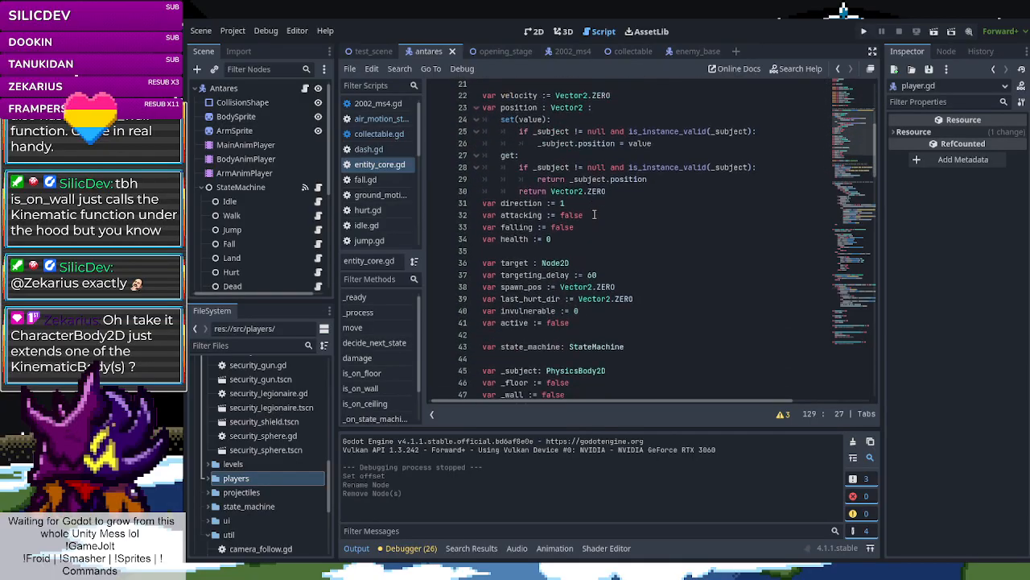
{"action": "scroll", "coordinate": [593, 213], "scroll_direction": "down", "scroll_amount": 13}
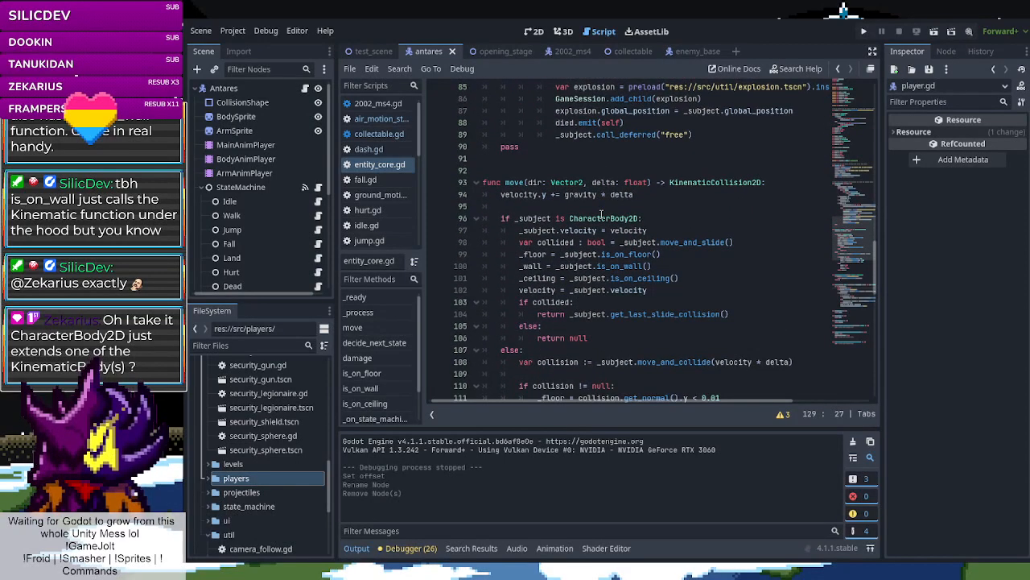
{"action": "scroll", "coordinate": [601, 214], "scroll_direction": "down", "scroll_amount": 8}
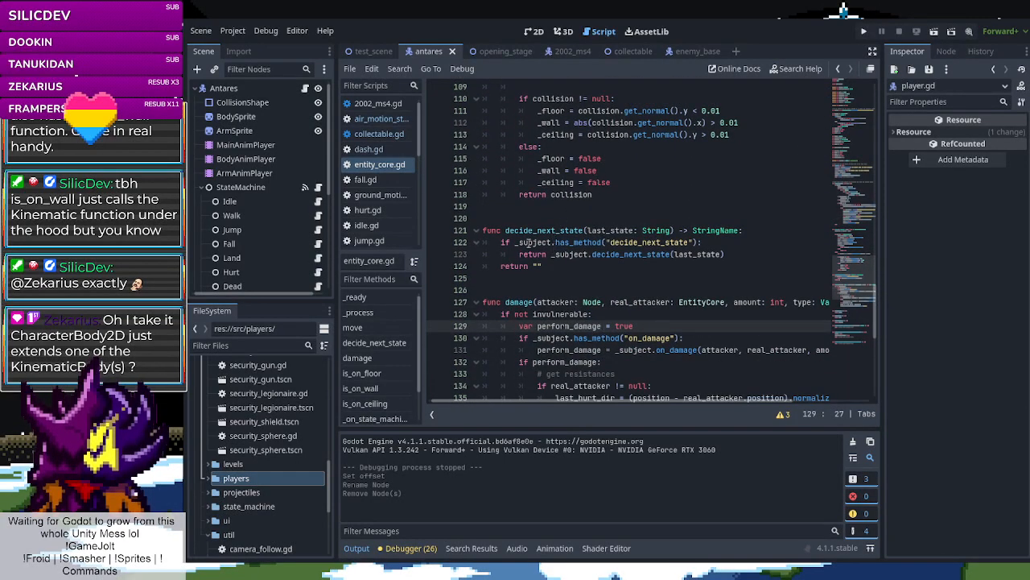
Recheck the enter function in dash.gd, and reread entity_core.gd from its collision handling back up to the class declaration
{"action": "left_click", "coordinate": [370, 150]}
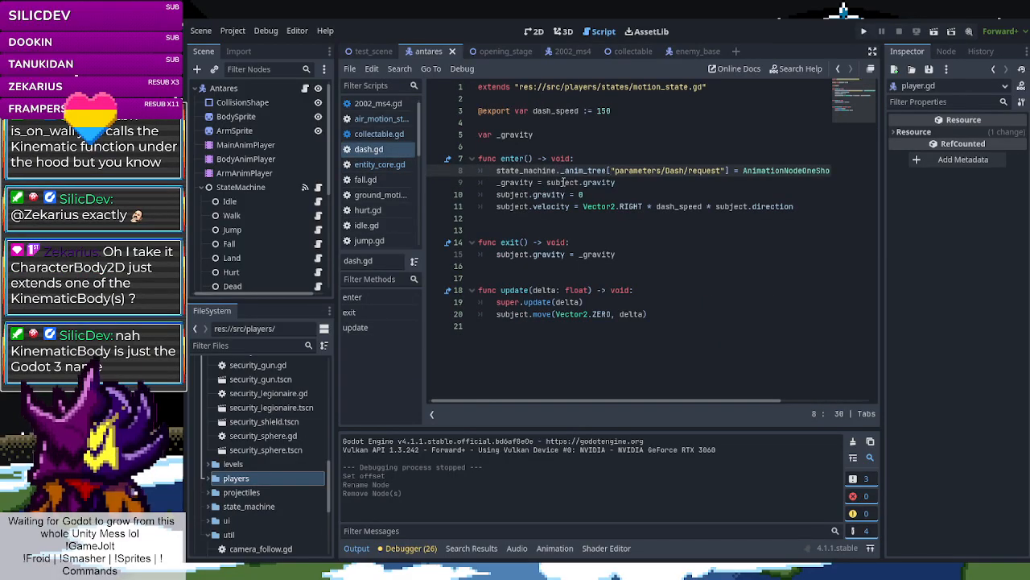
{"action": "left_click", "coordinate": [354, 165]}
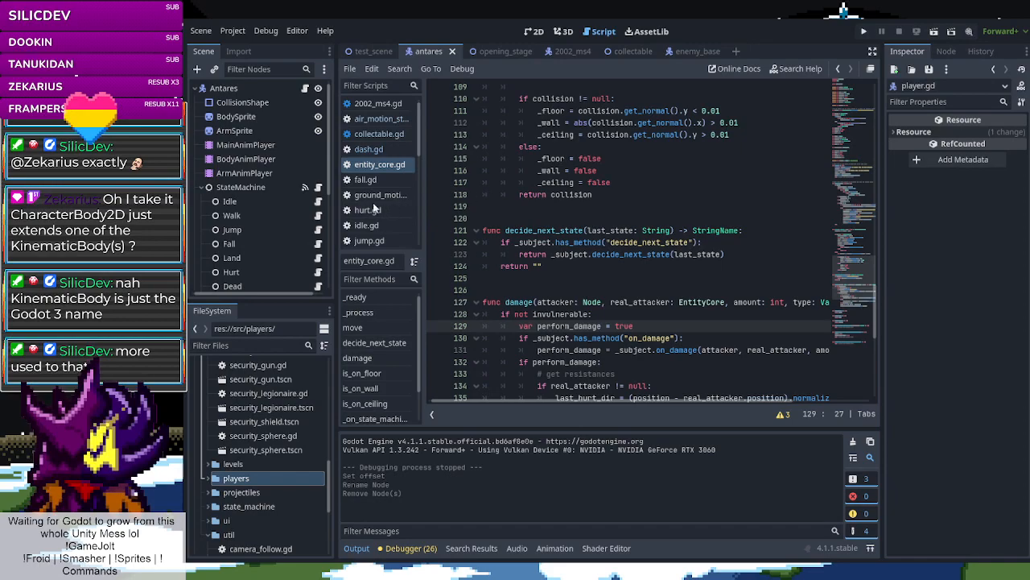
{"action": "scroll", "coordinate": [483, 157], "scroll_direction": "up", "scroll_amount": 15}
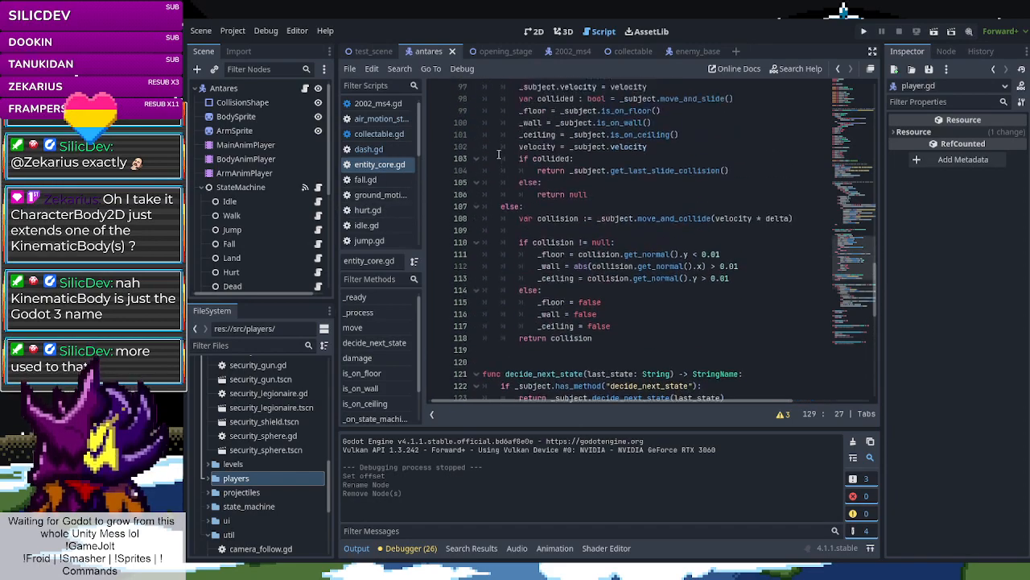
{"action": "scroll", "coordinate": [498, 154], "scroll_direction": "up", "scroll_amount": 16}
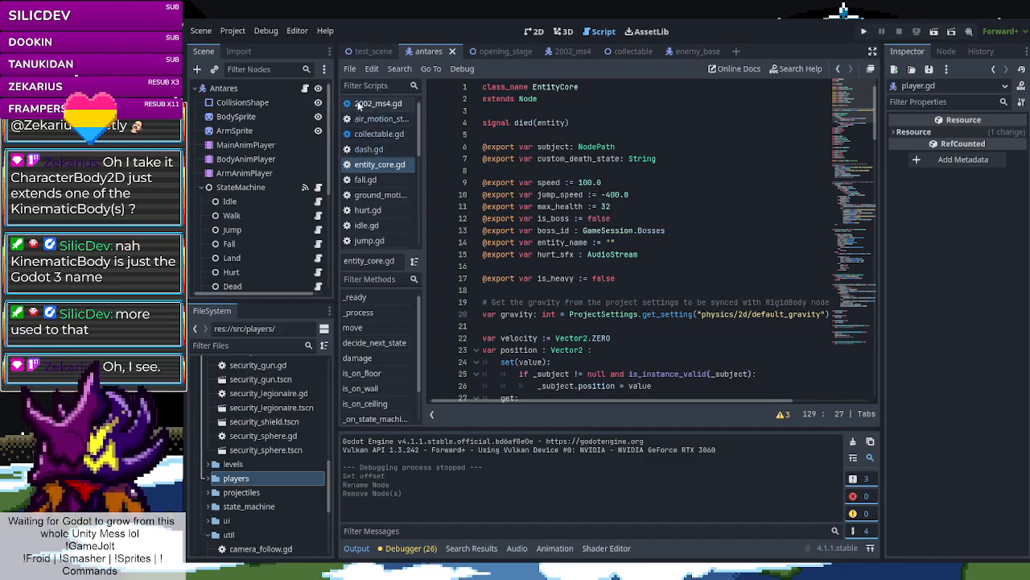
Check how jump.gd and land.gd drive the animation tree in their enter functions, and look over motion_state.gd
{"action": "scroll", "coordinate": [383, 193], "scroll_direction": "down", "scroll_amount": 3}
{"action": "left_click", "coordinate": [379, 167]}
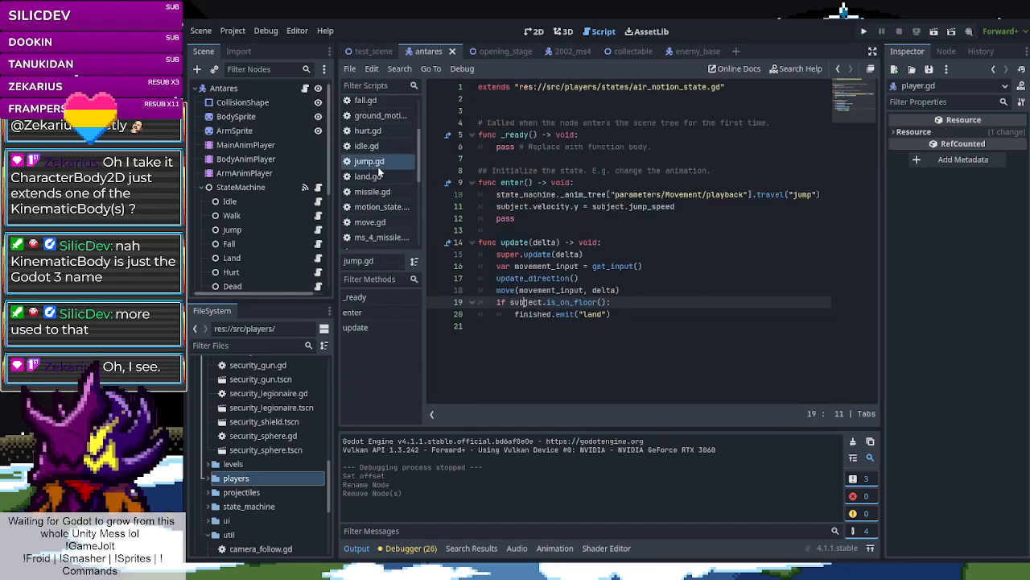
{"action": "left_click", "coordinate": [373, 178]}
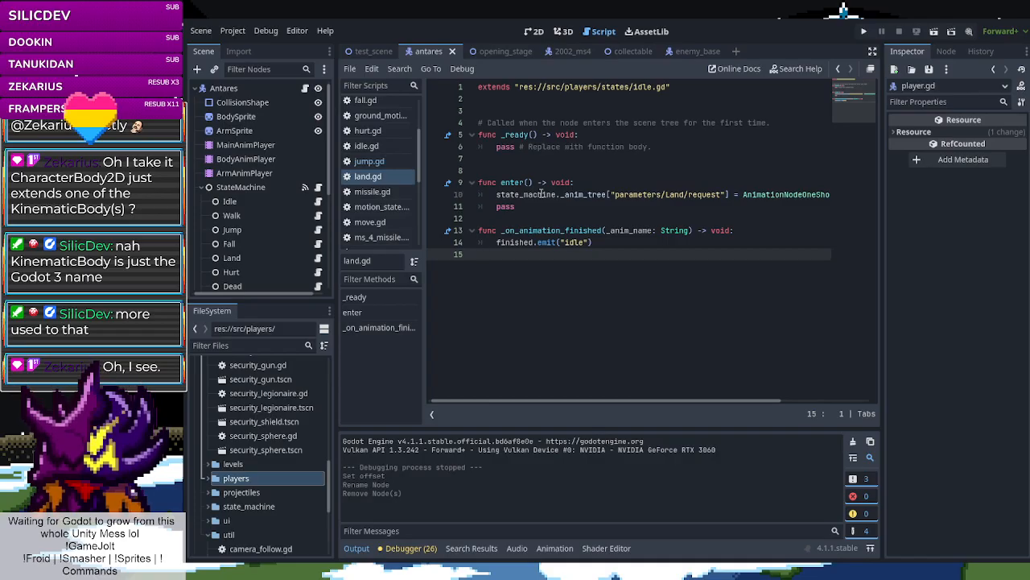
{"action": "scroll", "coordinate": [394, 211], "scroll_direction": "down", "scroll_amount": 2}
{"action": "scroll", "coordinate": [392, 209], "scroll_direction": "up", "scroll_amount": 3}
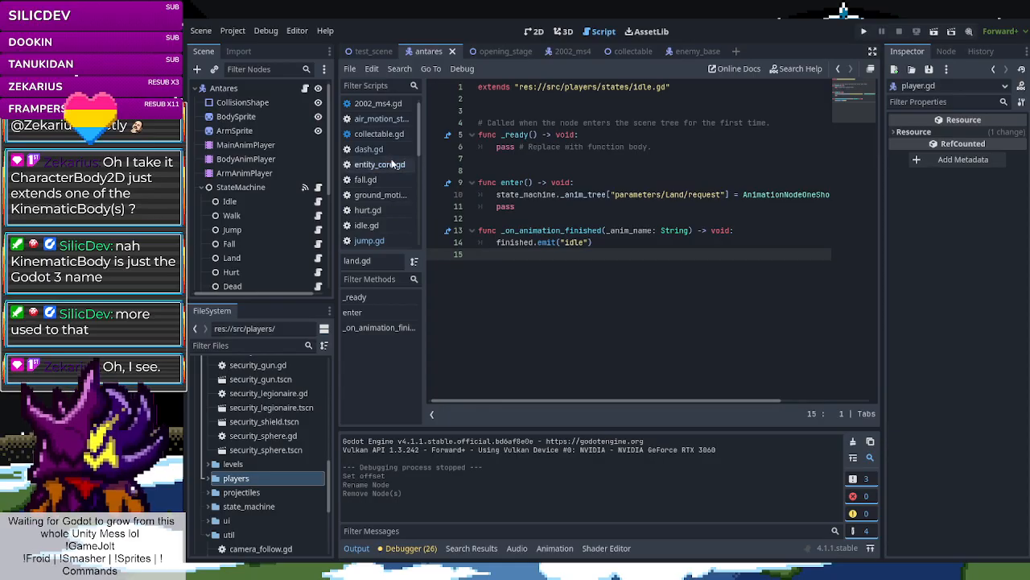
{"action": "scroll", "coordinate": [395, 185], "scroll_direction": "down", "scroll_amount": 2}
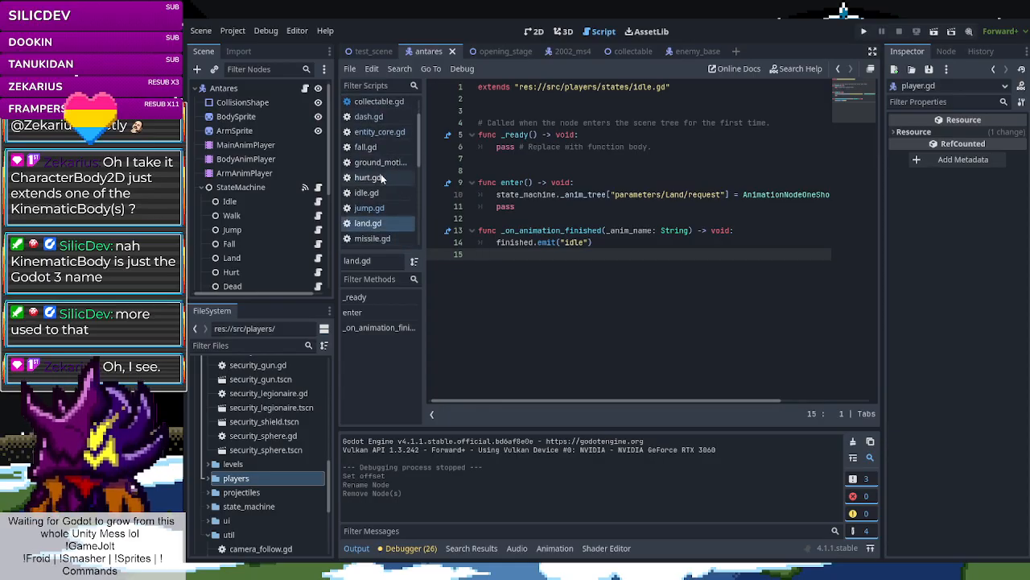
{"action": "scroll", "coordinate": [378, 181], "scroll_direction": "down", "scroll_amount": 5}
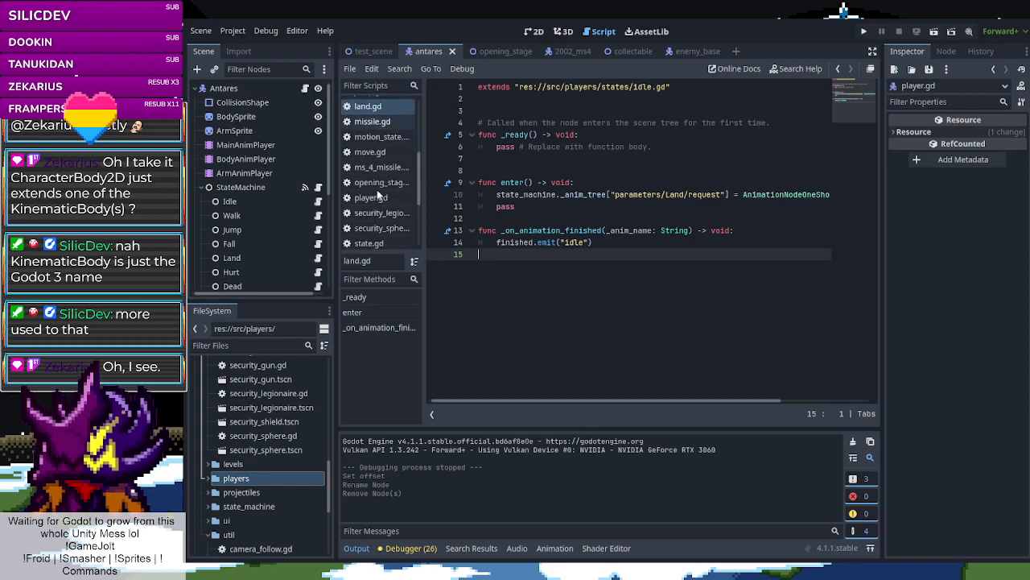
{"action": "left_click", "coordinate": [394, 137]}
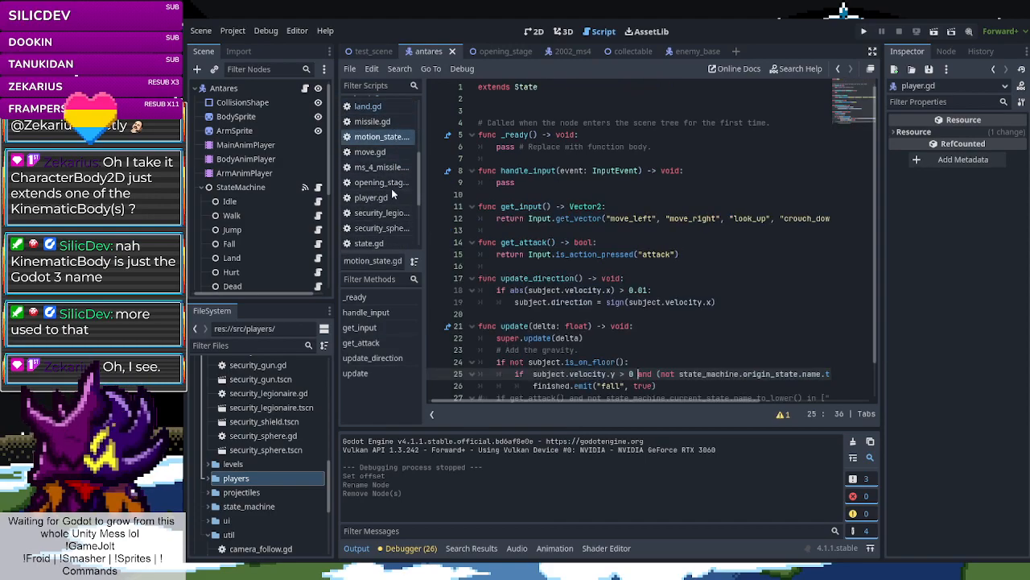
{"action": "scroll", "coordinate": [390, 231], "scroll_direction": "up", "scroll_amount": 4}
{"action": "scroll", "coordinate": [376, 206], "scroll_direction": "up", "scroll_amount": 3}
In the air motion state script, start the body of the is_on_wall check with "state_machine.anim_tree"
{"action": "left_click", "coordinate": [385, 120]}
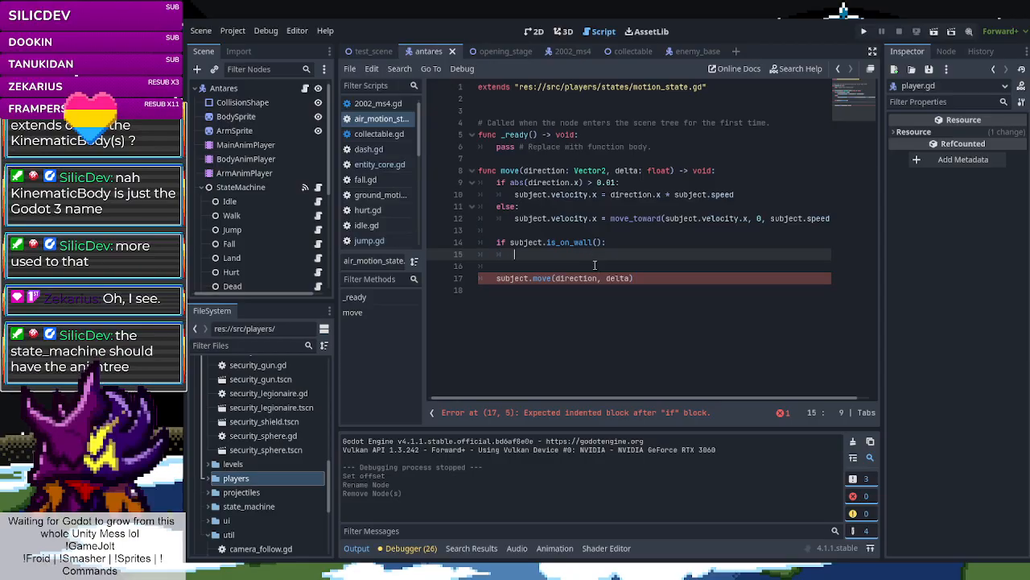
{"action": "type", "text": "state"}
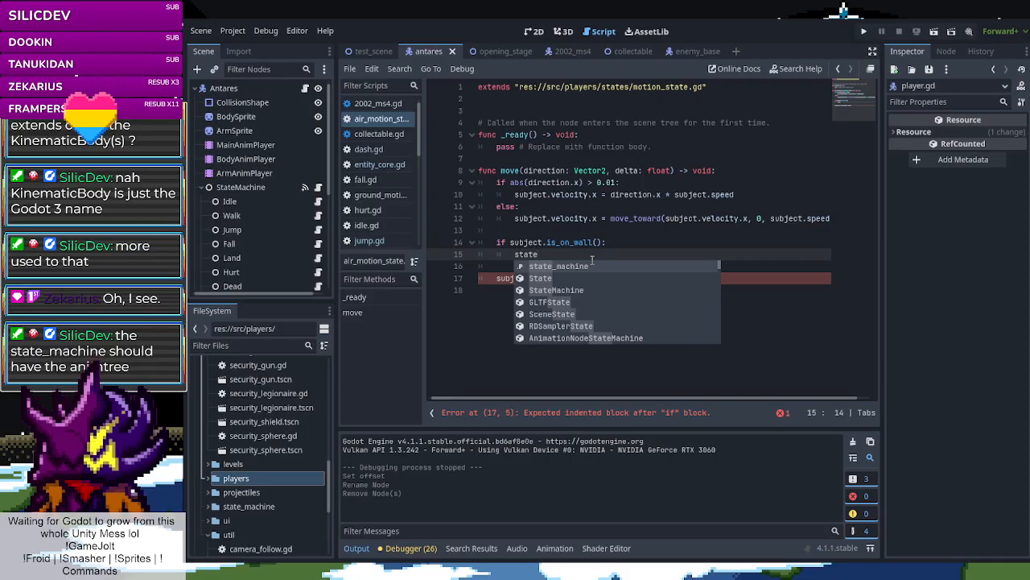
{"action": "type", "text": "_machine"}
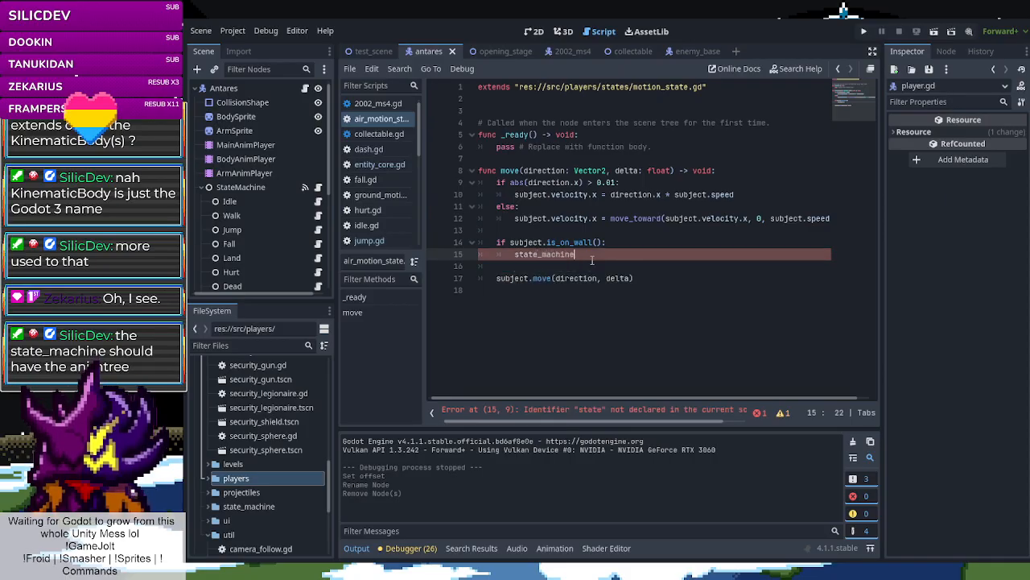
{"action": "type", "text": "."}
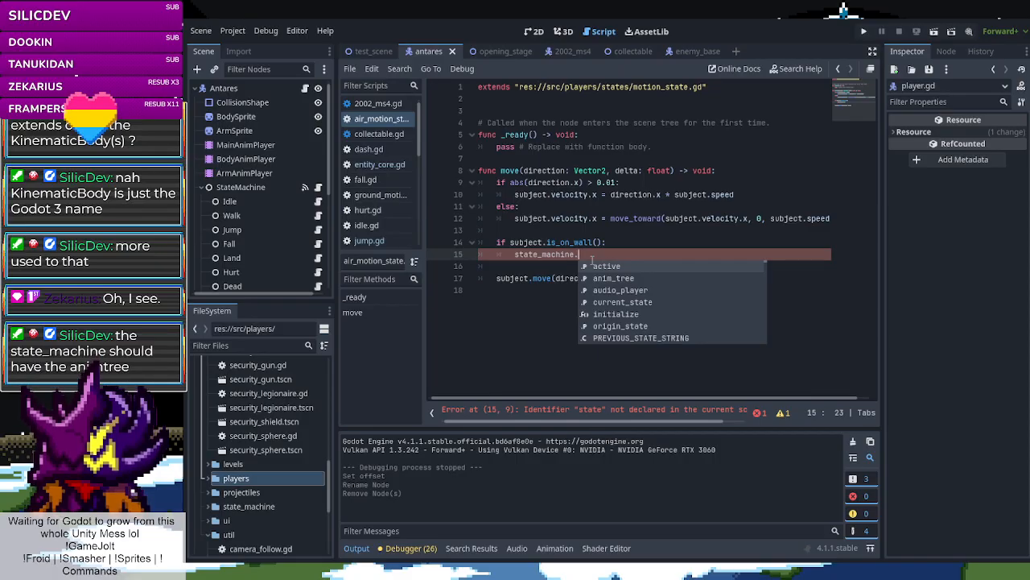
{"action": "left_click", "coordinate": [594, 277]}
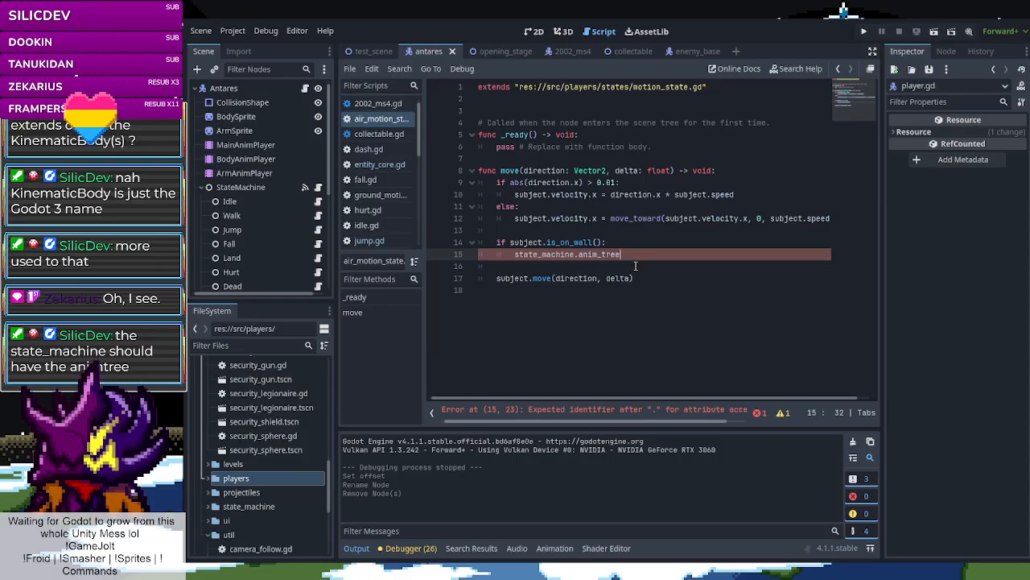
Look at the animation call in fall.gd and follow _anim_tree to its declaration in state_machine.gd, skimming the surrounding functions
{"action": "left_click", "coordinate": [365, 179]}
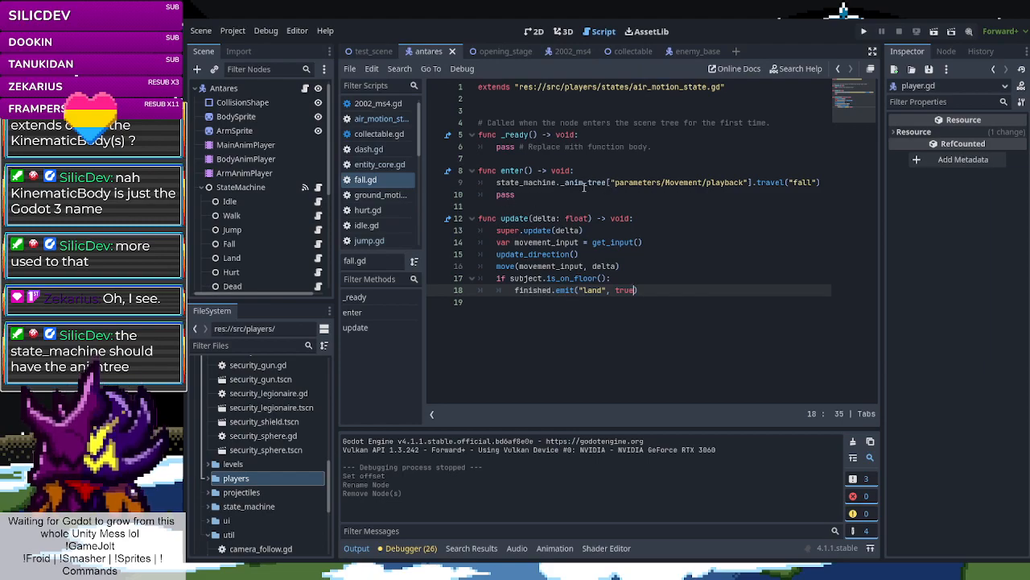
{"action": "left_click", "coordinate": [585, 185], "text": "ctrl"}
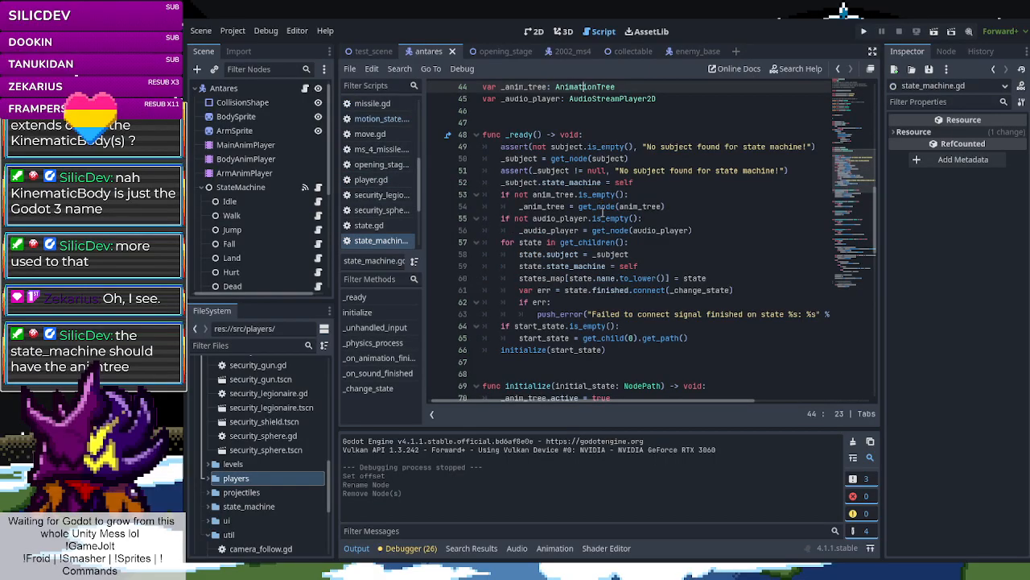
{"action": "scroll", "coordinate": [602, 208], "scroll_direction": "down", "scroll_amount": 4}
{"action": "scroll", "coordinate": [604, 215], "scroll_direction": "down", "scroll_amount": 15}
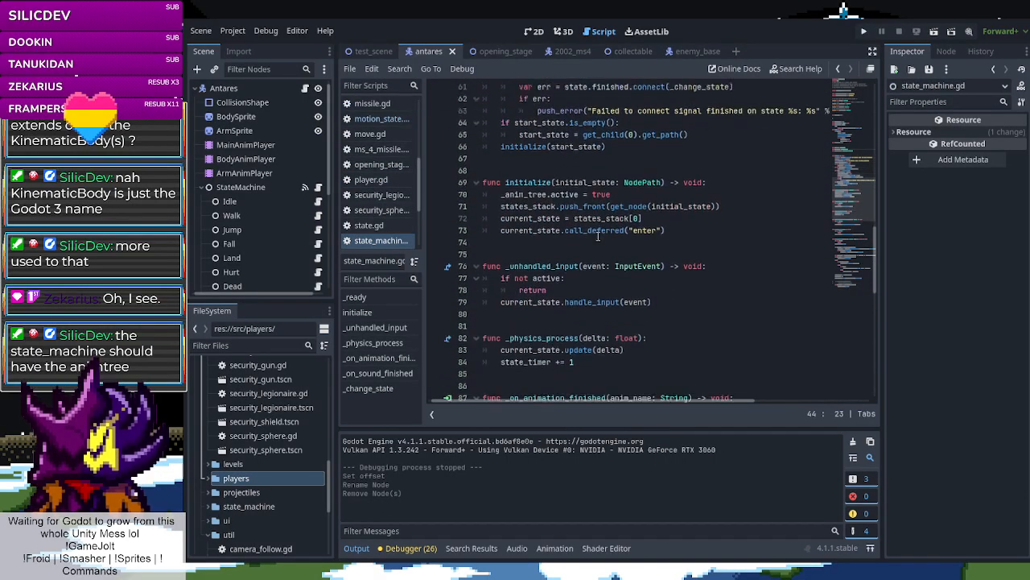
{"action": "scroll", "coordinate": [583, 291], "scroll_direction": "down", "scroll_amount": 2}
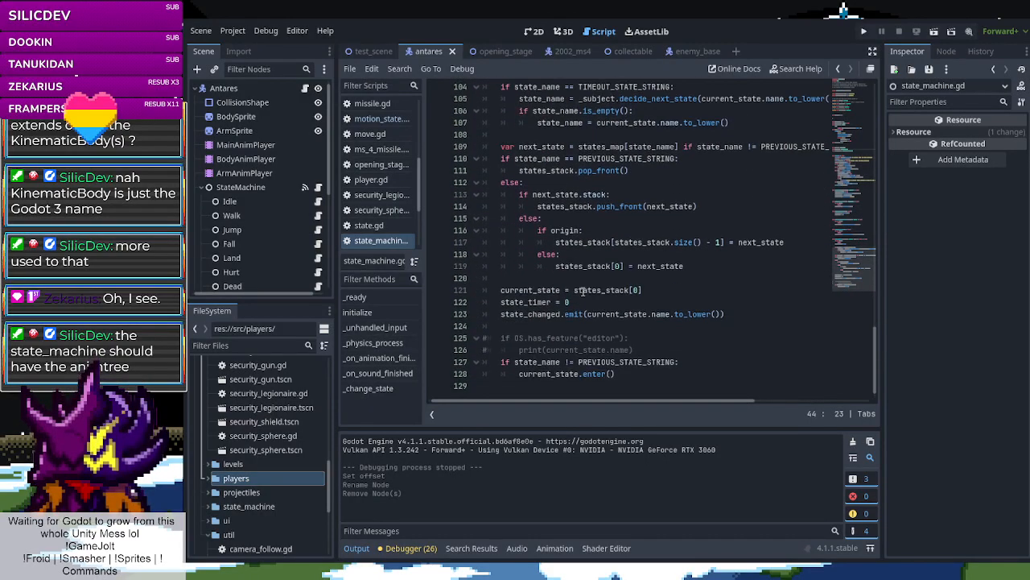
{"action": "scroll", "coordinate": [583, 292], "scroll_direction": "up", "scroll_amount": 12}
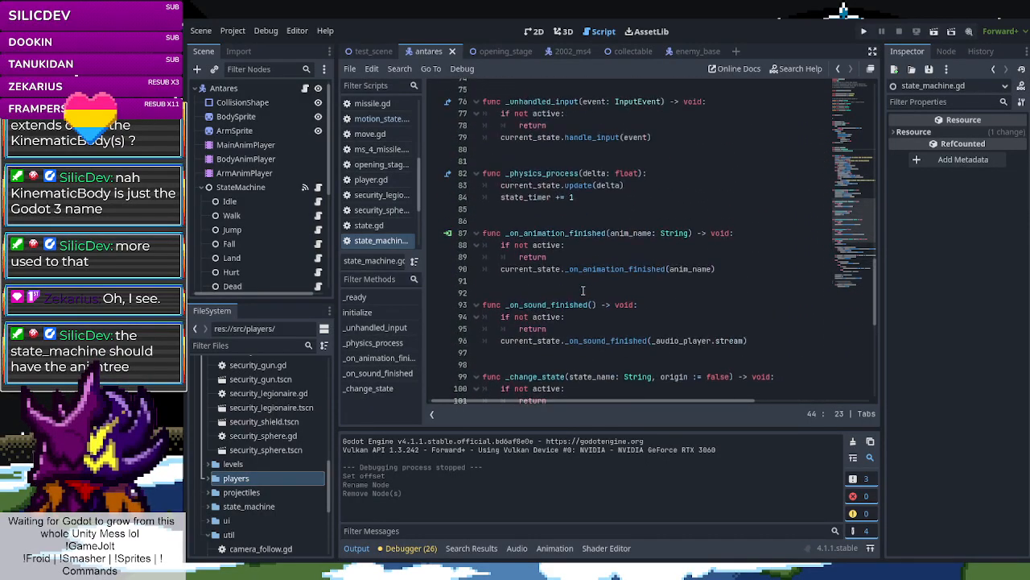
{"action": "scroll", "coordinate": [582, 291], "scroll_direction": "up", "scroll_amount": 4}
{"action": "scroll", "coordinate": [582, 291], "scroll_direction": "up", "scroll_amount": 3}
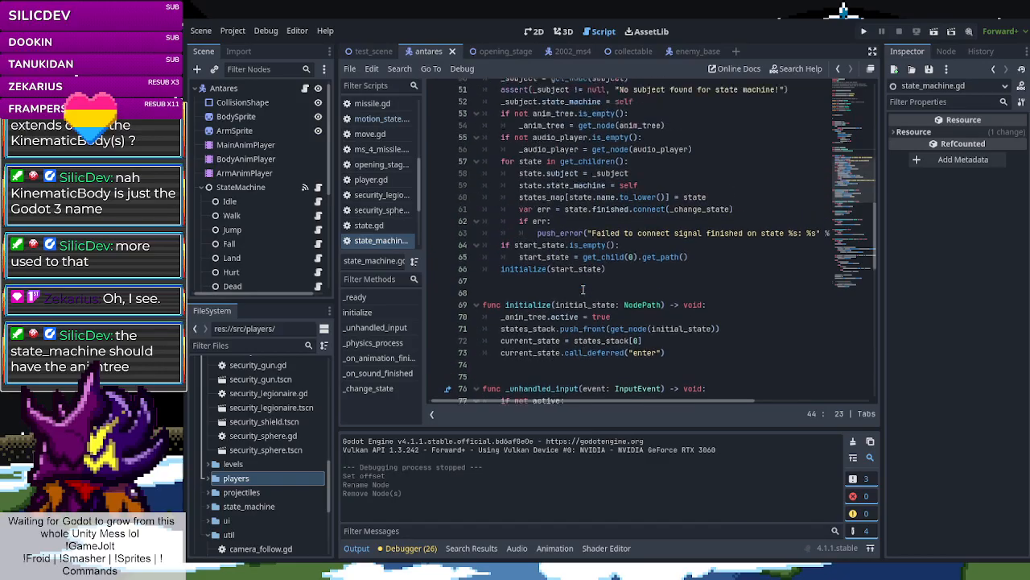
{"action": "scroll", "coordinate": [583, 287], "scroll_direction": "up", "scroll_amount": 2}
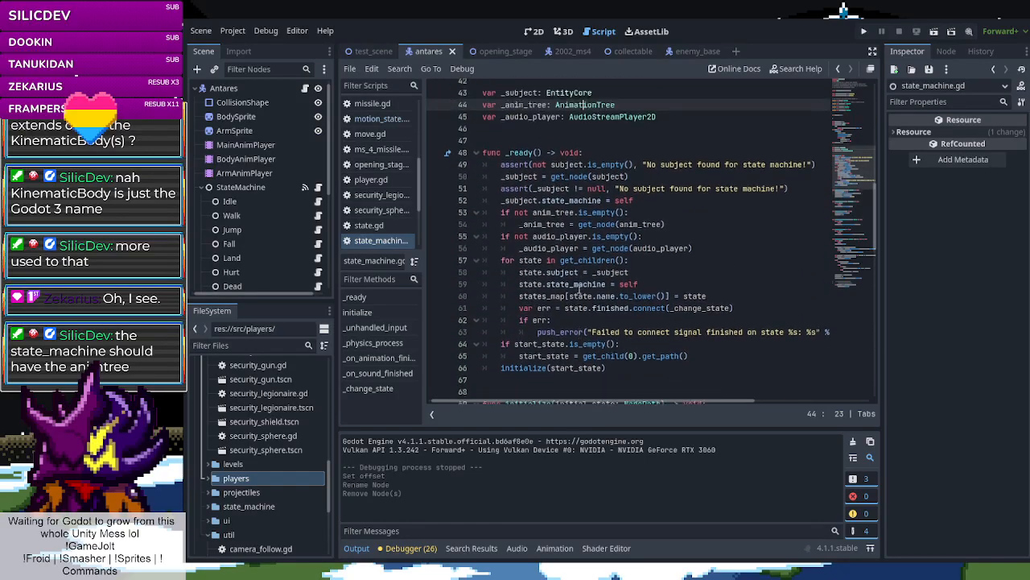
Read state_machine.gd from the _ready function through the animation callbacks to the end of _change_state
{"action": "scroll", "coordinate": [584, 211], "scroll_direction": "down", "scroll_amount": 5}
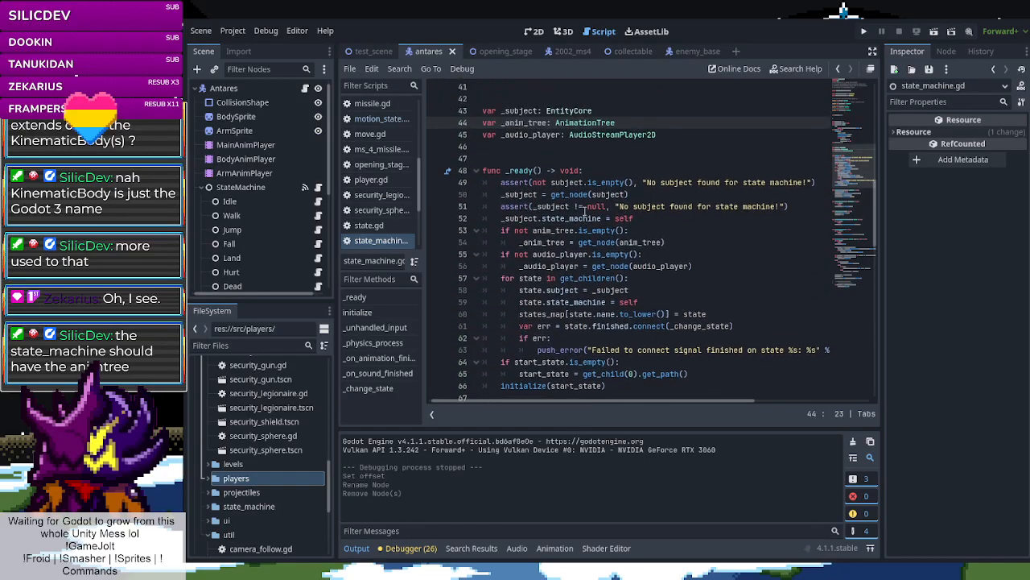
{"action": "scroll", "coordinate": [585, 211], "scroll_direction": "down", "scroll_amount": 7}
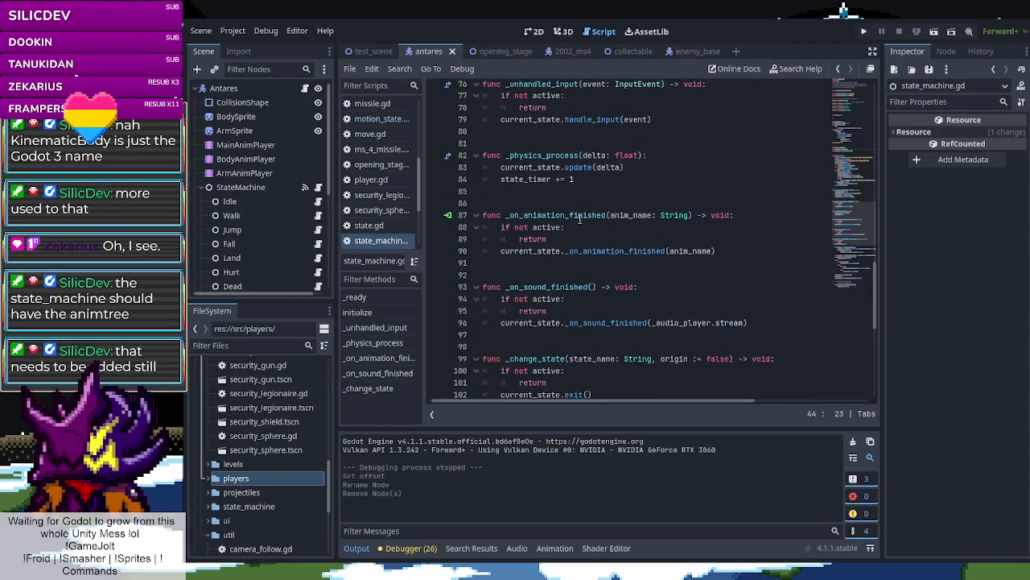
{"action": "scroll", "coordinate": [578, 217], "scroll_direction": "down", "scroll_amount": 2}
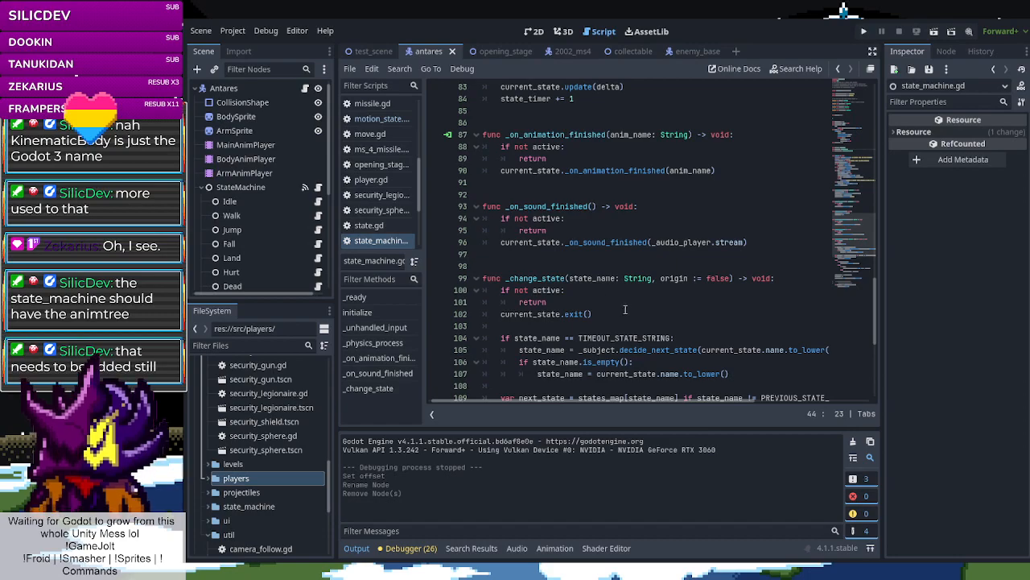
{"action": "scroll", "coordinate": [623, 304], "scroll_direction": "down", "scroll_amount": 5}
{"action": "scroll", "coordinate": [626, 304], "scroll_direction": "down", "scroll_amount": 2}
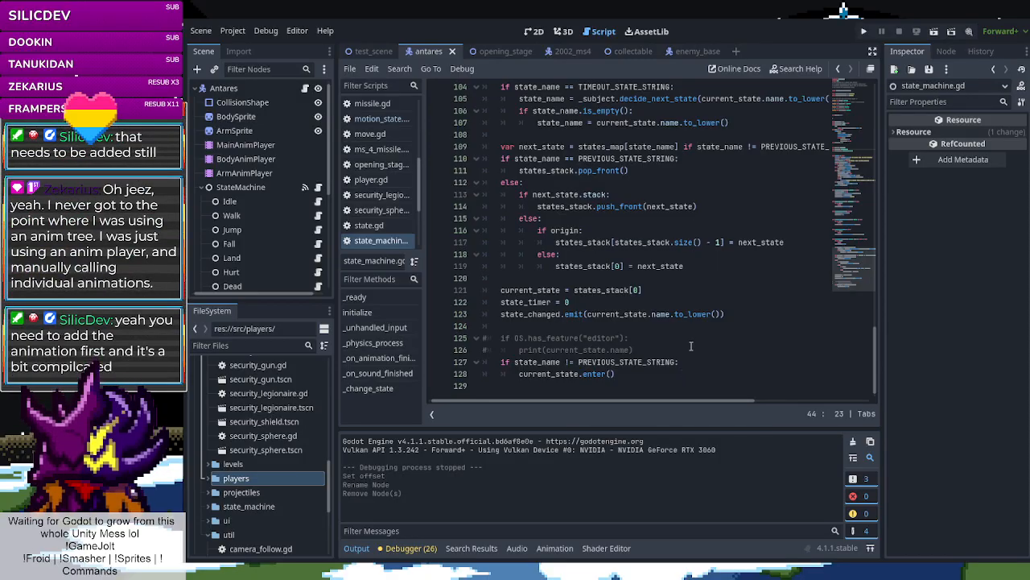
{"action": "scroll", "coordinate": [690, 346], "scroll_direction": "up", "scroll_amount": 1}
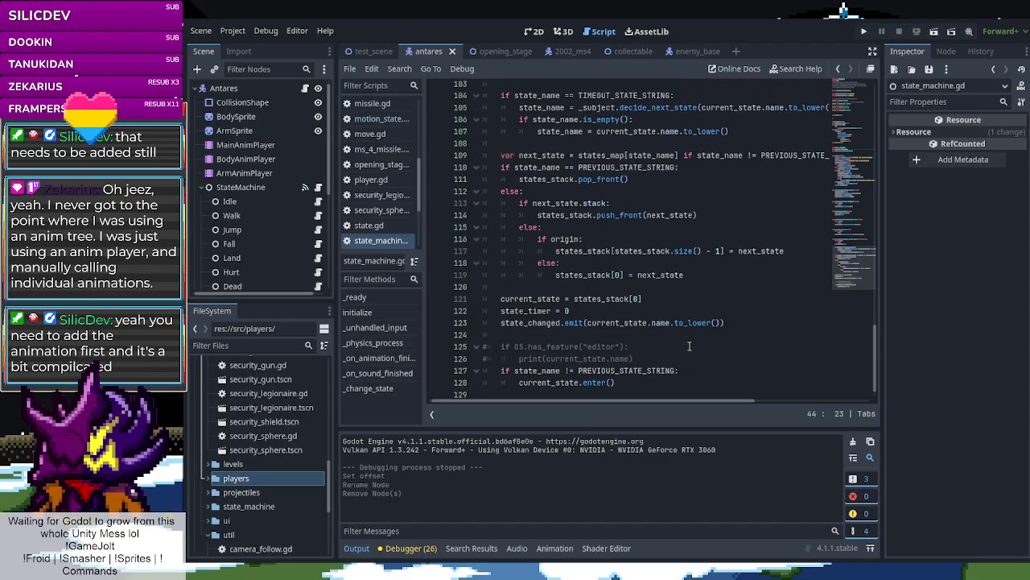
In the air motion state script, comment out the anim_tree line under the is_on_wall check and add an empty line below it
{"action": "scroll", "coordinate": [688, 349], "scroll_direction": "down", "scroll_amount": 1}
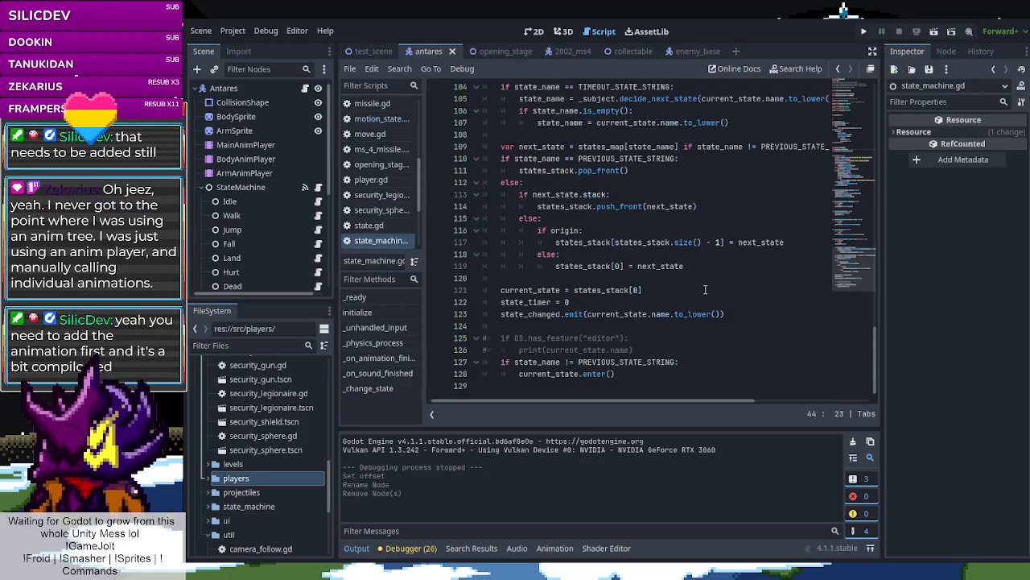
{"action": "scroll", "coordinate": [714, 279], "scroll_direction": "up", "scroll_amount": 15}
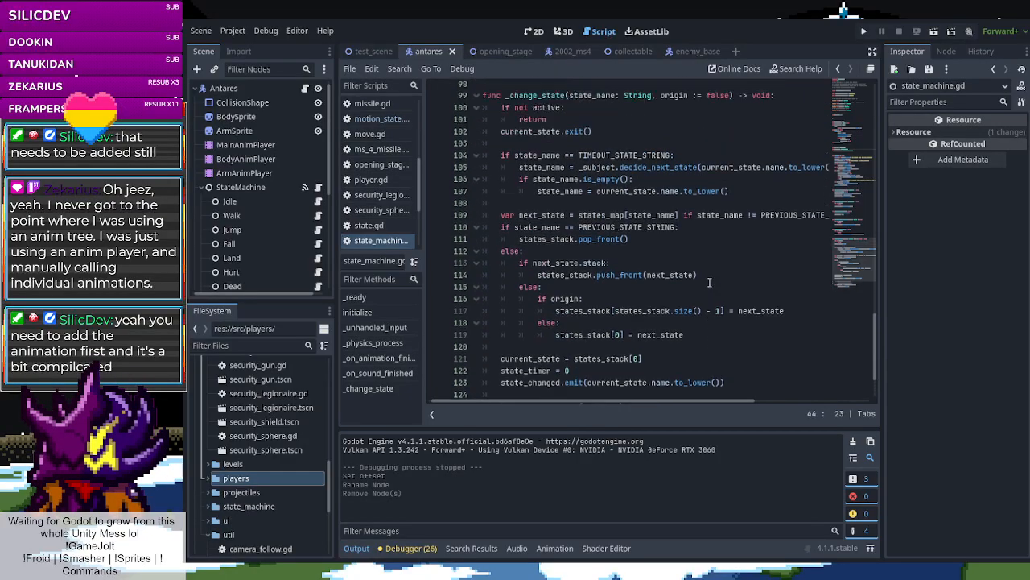
{"action": "scroll", "coordinate": [704, 295], "scroll_direction": "up", "scroll_amount": 10}
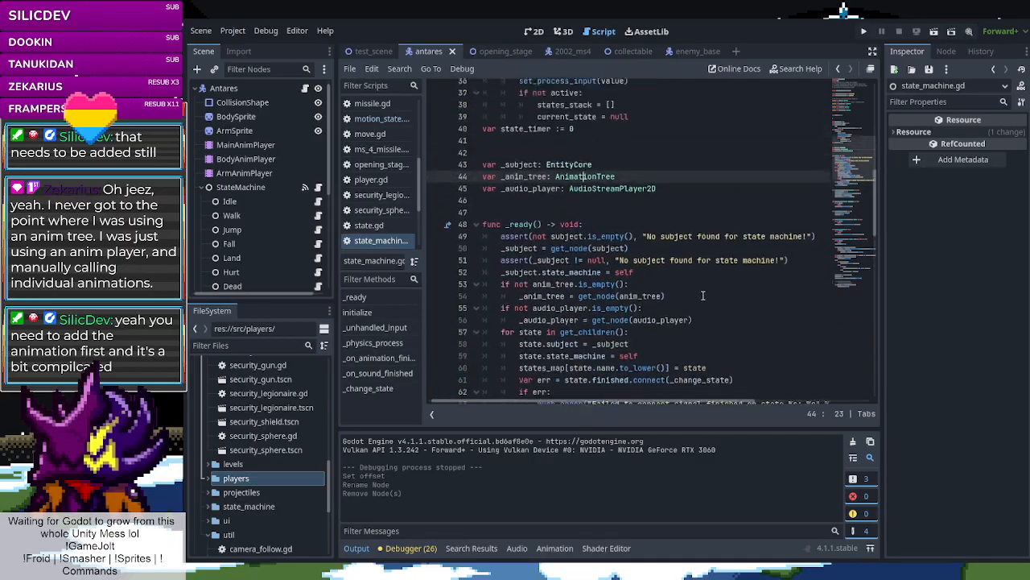
{"action": "scroll", "coordinate": [703, 294], "scroll_direction": "up", "scroll_amount": 4}
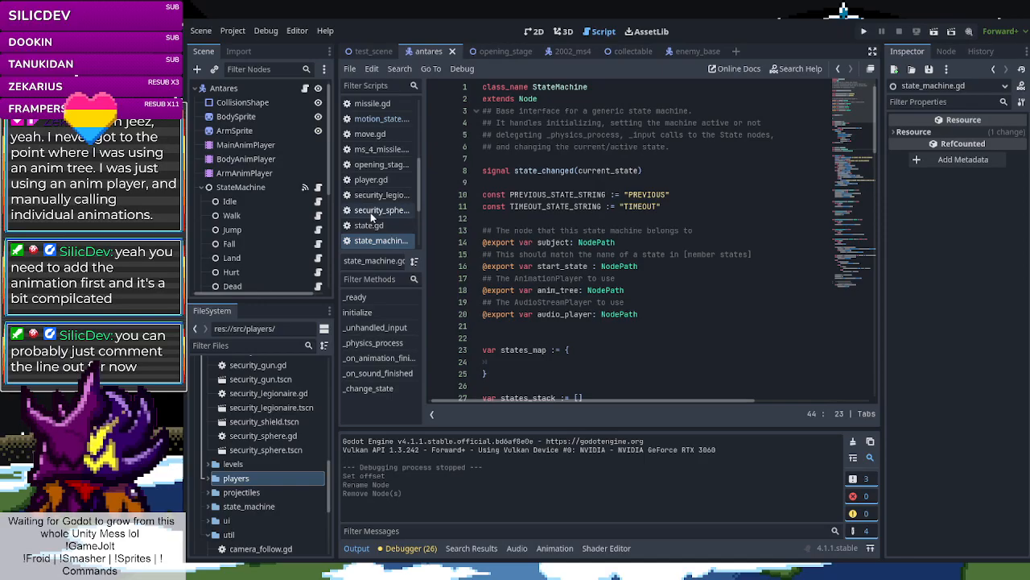
{"action": "scroll", "coordinate": [371, 216], "scroll_direction": "up", "scroll_amount": 3}
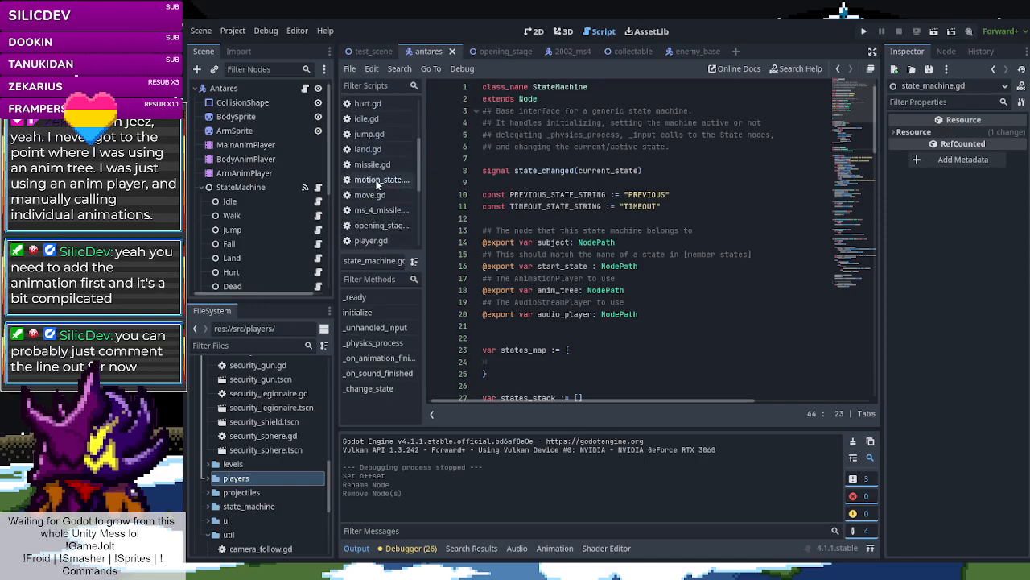
{"action": "scroll", "coordinate": [375, 180], "scroll_direction": "up", "scroll_amount": 4}
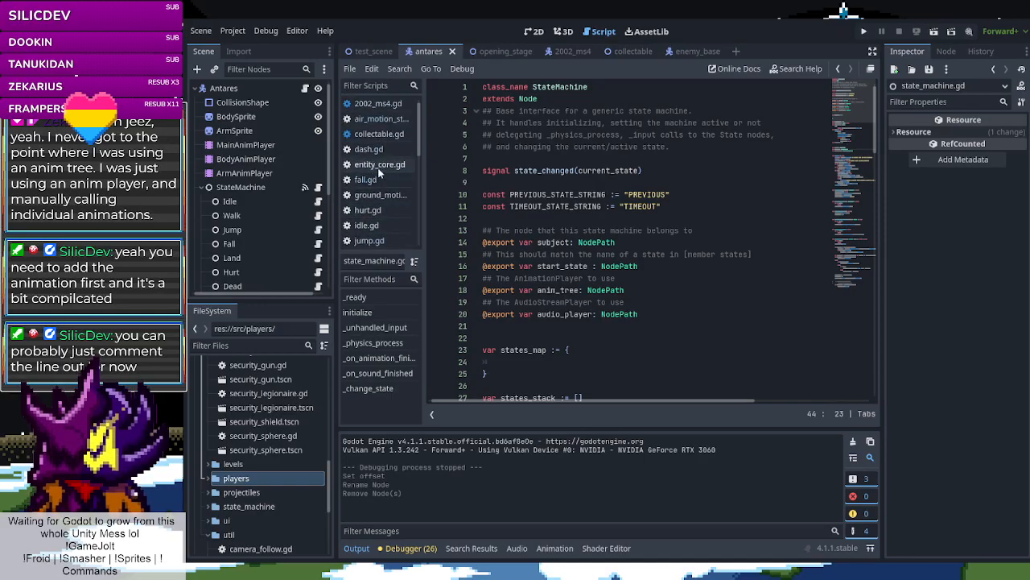
{"action": "left_click", "coordinate": [381, 118]}
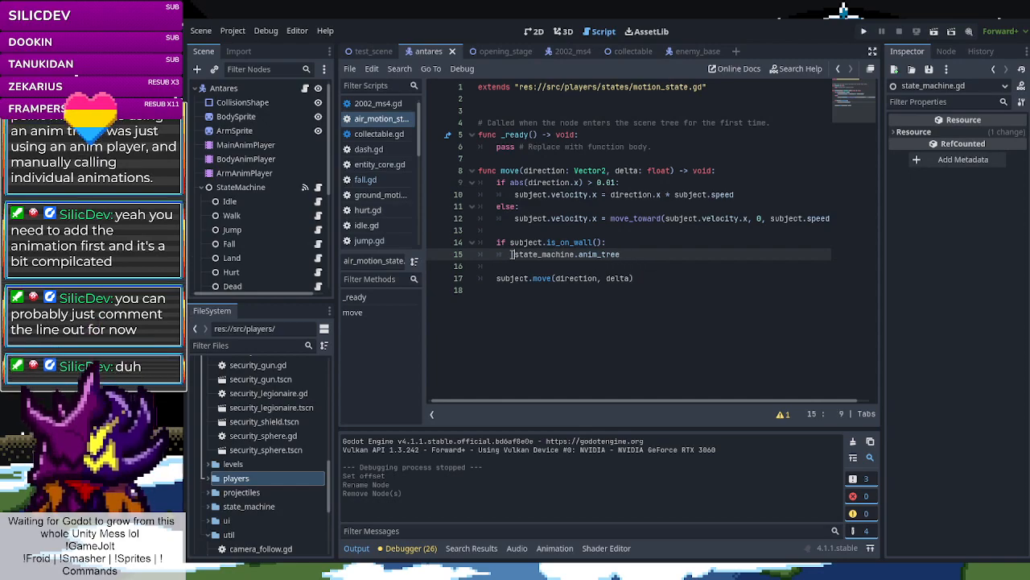
{"action": "type", "text": "#"}
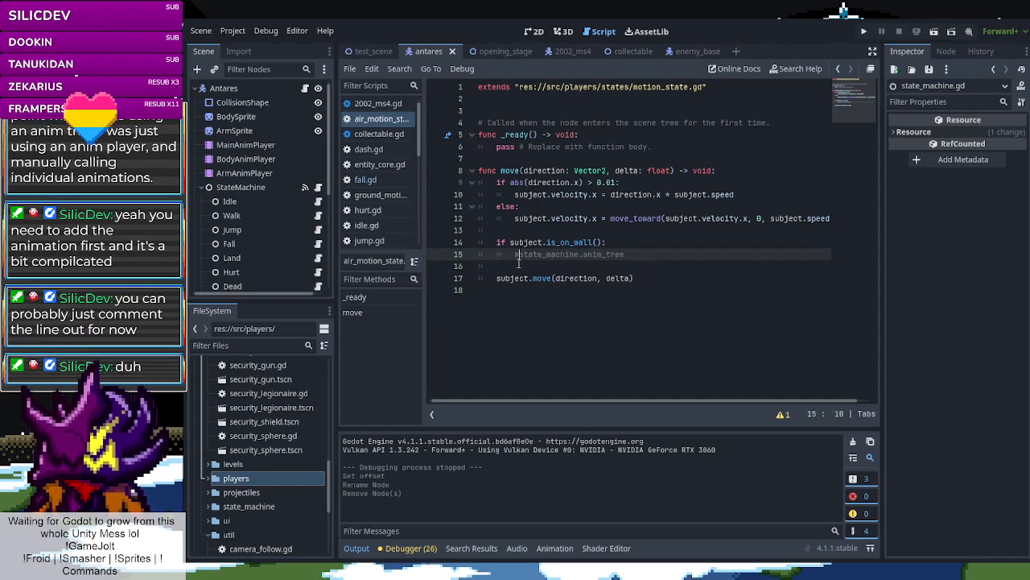
{"action": "left_click", "coordinate": [657, 254]}
{"action": "key", "text": "Return"}
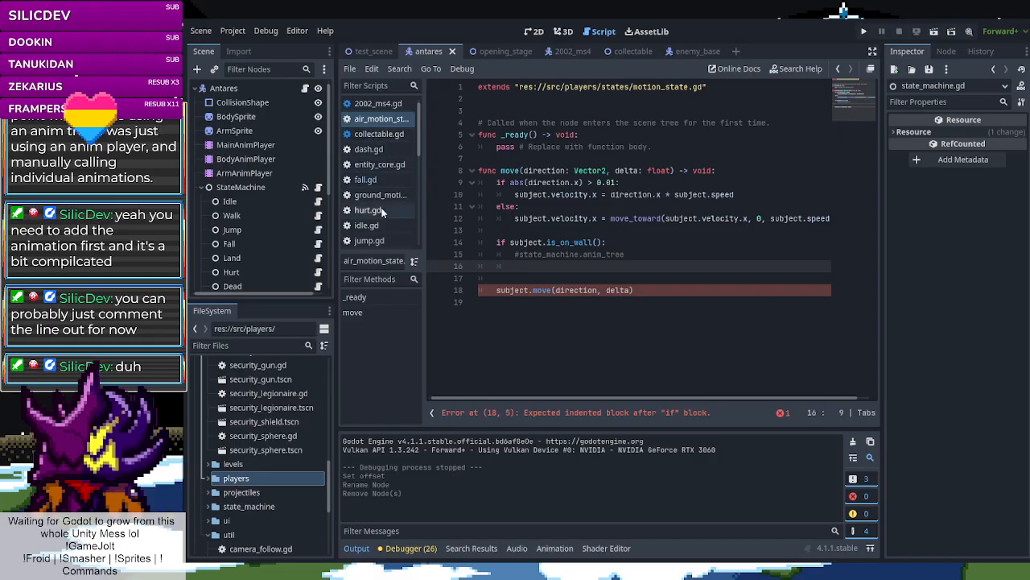
Look through fall.gd and move.gd for how they trigger animations and movement, and skim the base functions in state.gd
{"action": "left_click", "coordinate": [378, 181]}
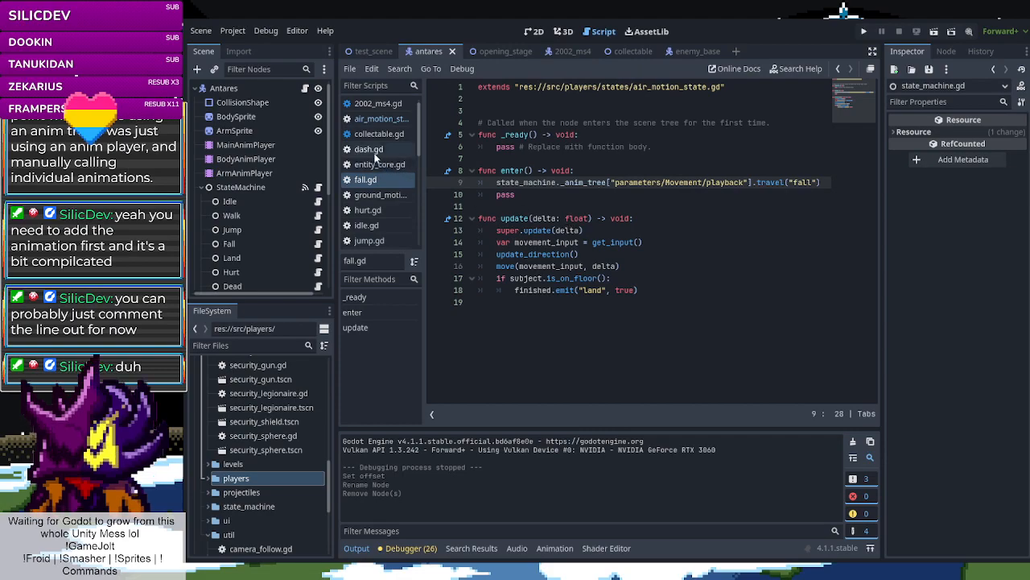
{"action": "scroll", "coordinate": [375, 153], "scroll_direction": "down", "scroll_amount": 1}
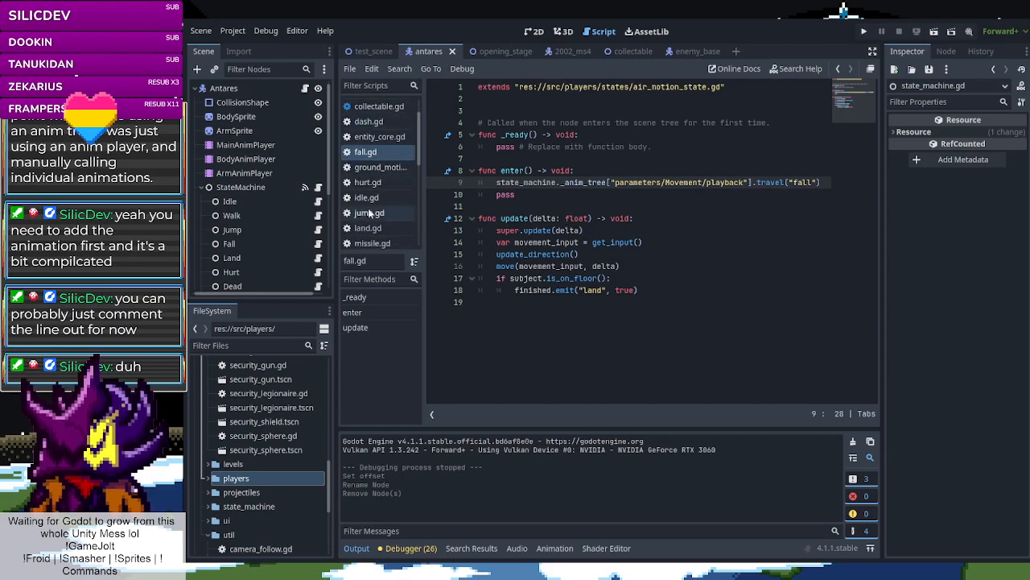
{"action": "scroll", "coordinate": [377, 206], "scroll_direction": "down", "scroll_amount": 1}
{"action": "scroll", "coordinate": [391, 213], "scroll_direction": "down", "scroll_amount": 1}
{"action": "scroll", "coordinate": [391, 210], "scroll_direction": "down", "scroll_amount": 2}
{"action": "left_click", "coordinate": [380, 166]}
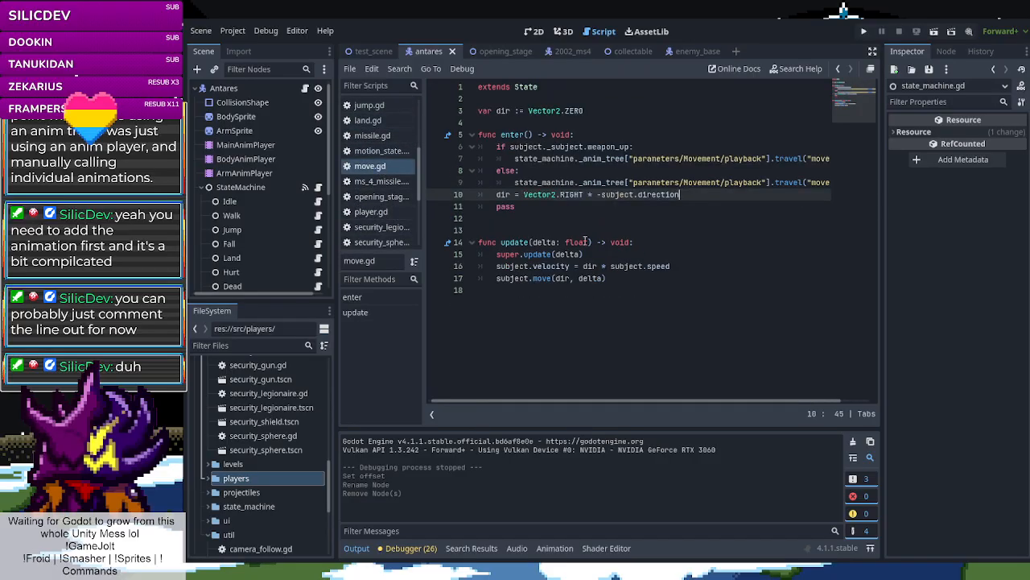
{"action": "scroll", "coordinate": [371, 211], "scroll_direction": "down", "scroll_amount": 5}
{"action": "scroll", "coordinate": [368, 157], "scroll_direction": "up", "scroll_amount": 2}
{"action": "left_click", "coordinate": [366, 165]}
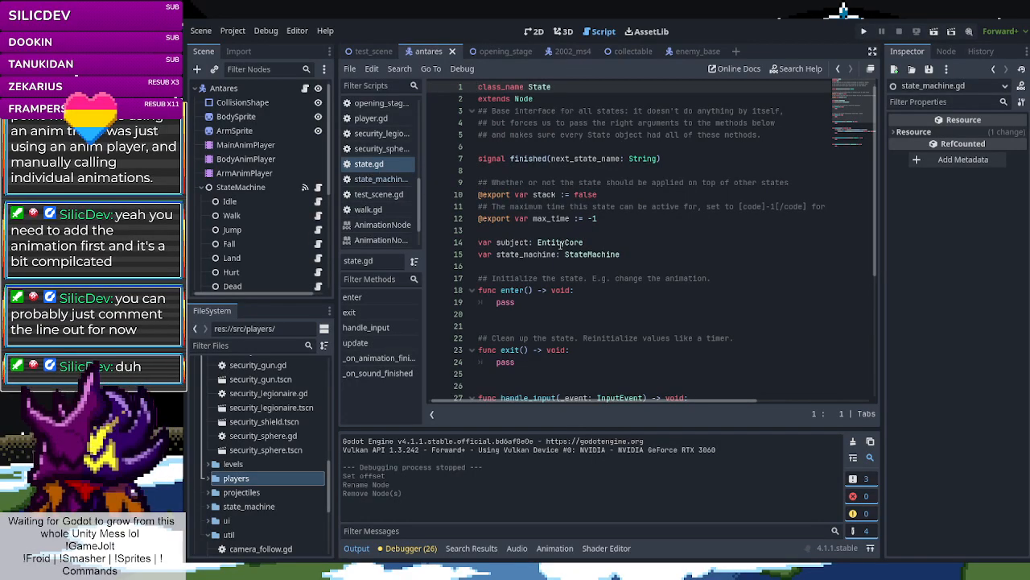
{"action": "scroll", "coordinate": [562, 242], "scroll_direction": "down", "scroll_amount": 5}
{"action": "scroll", "coordinate": [554, 254], "scroll_direction": "up", "scroll_amount": 5}
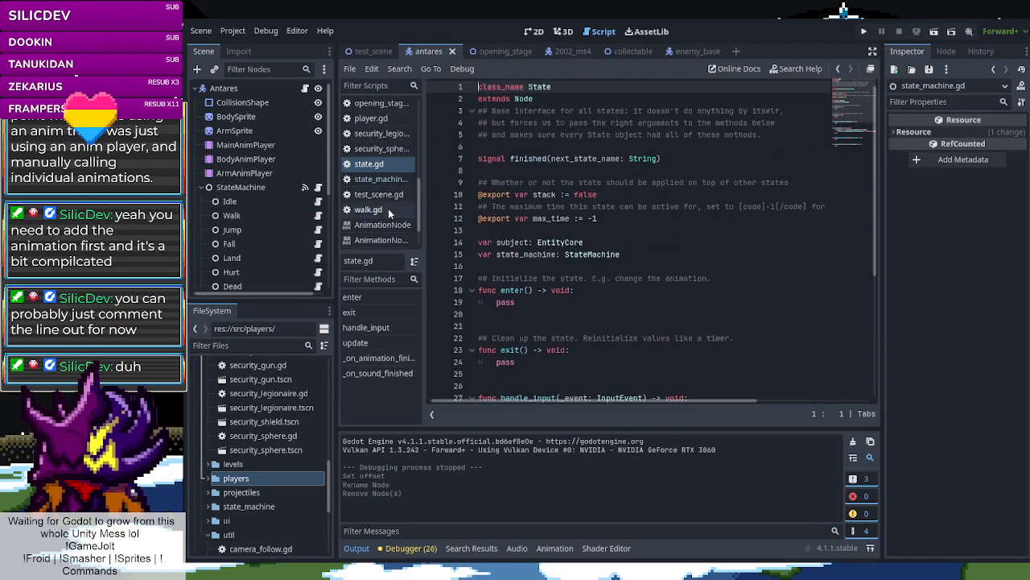
Examine the update function in motion_state.gd, focusing on the is_on_floor check and the velocity condition for the fall state
{"action": "scroll", "coordinate": [390, 228], "scroll_direction": "up", "scroll_amount": 4}
{"action": "scroll", "coordinate": [386, 225], "scroll_direction": "up", "scroll_amount": 5}
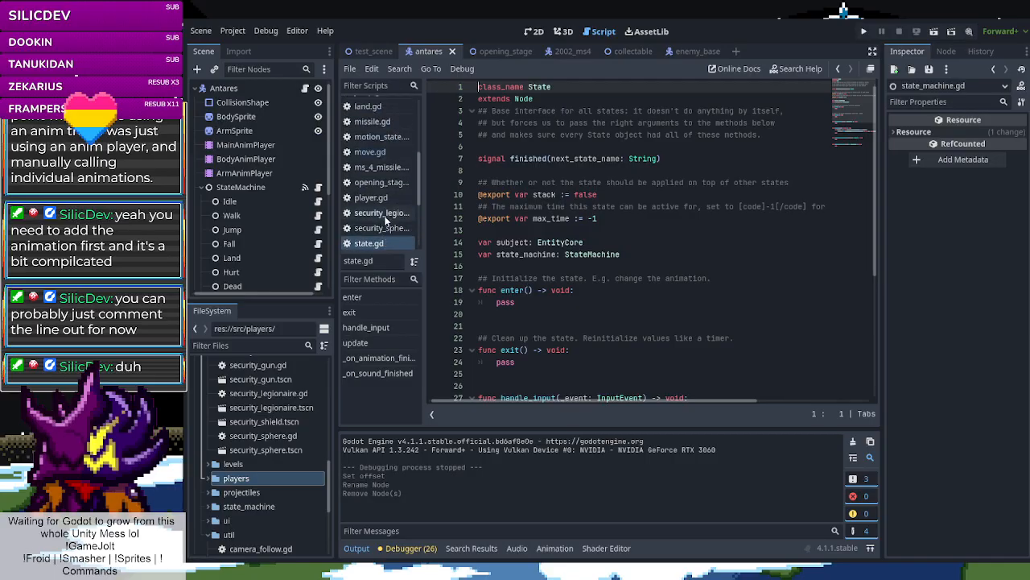
{"action": "left_click", "coordinate": [388, 195]}
{"action": "scroll", "coordinate": [564, 205], "scroll_direction": "down", "scroll_amount": 2}
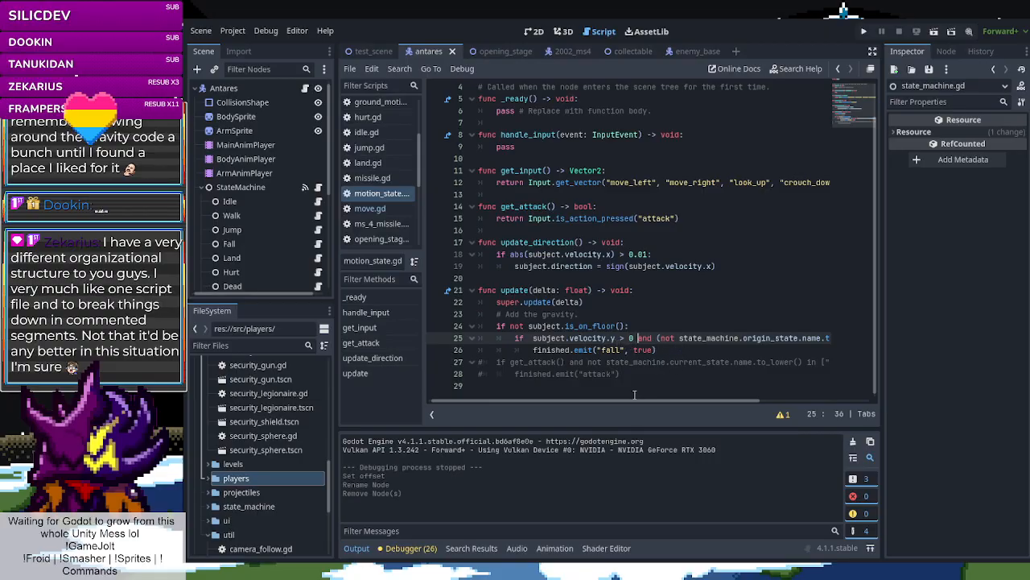
{"action": "mouse_move", "coordinate": [633, 399]}
{"action": "left_mouse_down"}
{"action": "mouse_move", "coordinate": [740, 399]}
{"action": "mouse_move", "coordinate": [636, 398]}
{"action": "left_mouse_up"}
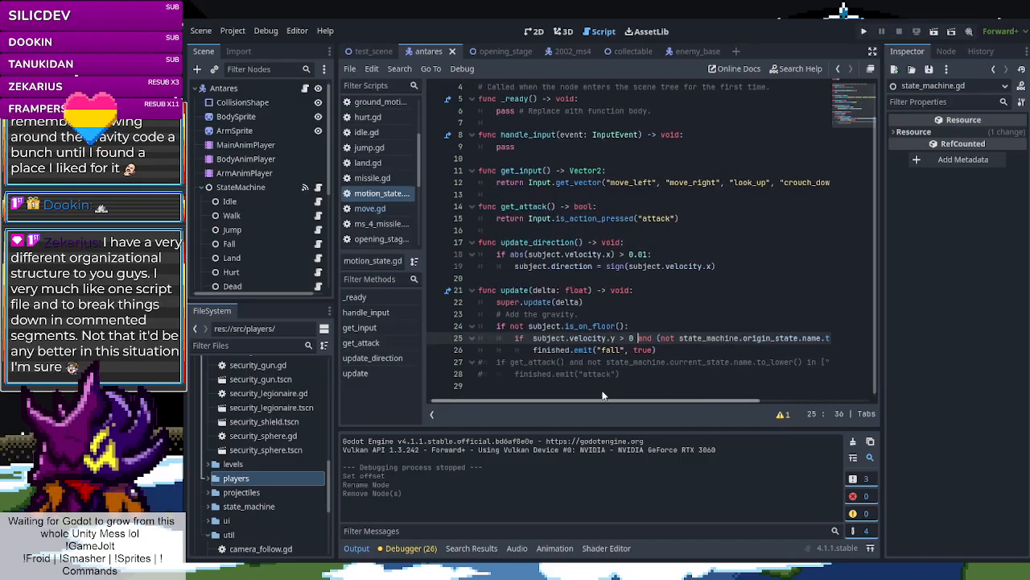
{"action": "left_click", "coordinate": [545, 326]}
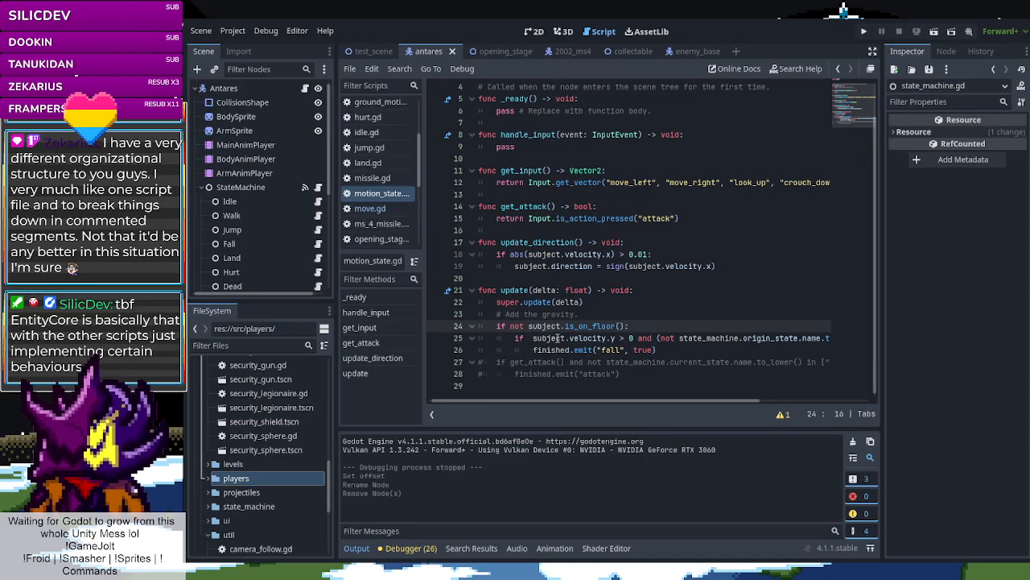
{"action": "left_click", "coordinate": [569, 338]}
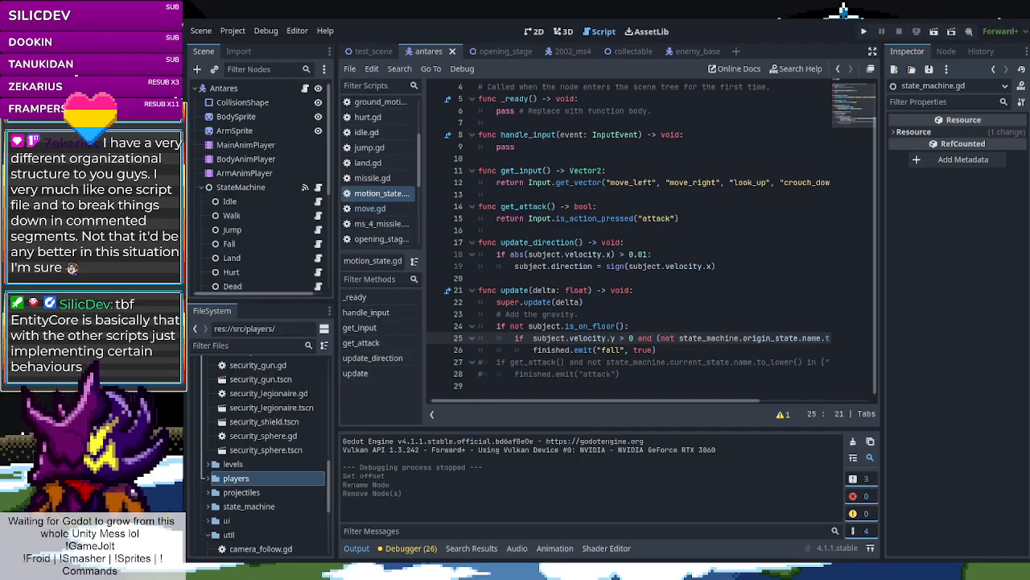
Look at idle.gd, and read entity_core.gd from its variables through the movement collision code to the floor, wall and ceiling functions
{"action": "scroll", "coordinate": [360, 195], "scroll_direction": "up", "scroll_amount": 3}
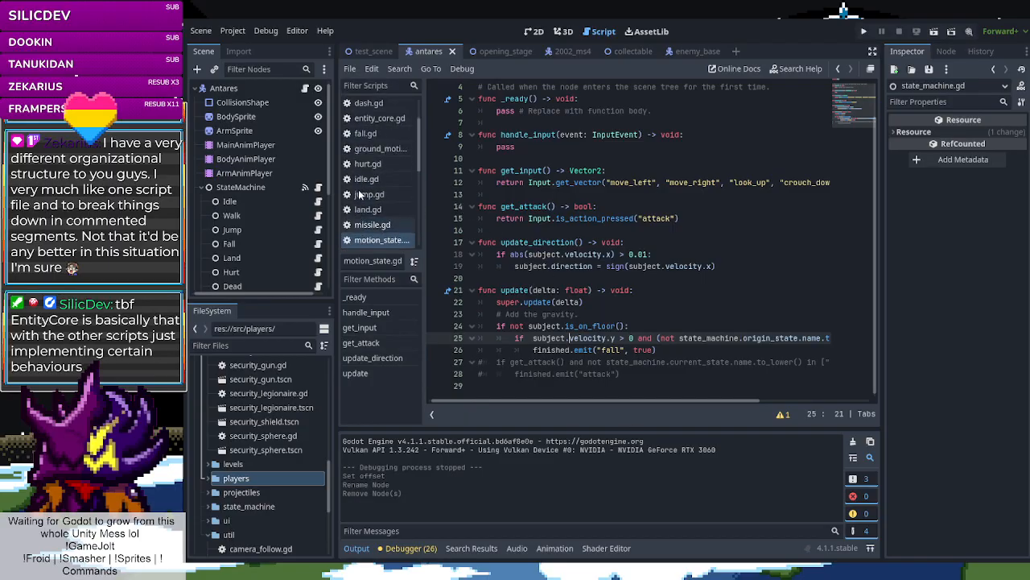
{"action": "left_click", "coordinate": [359, 185]}
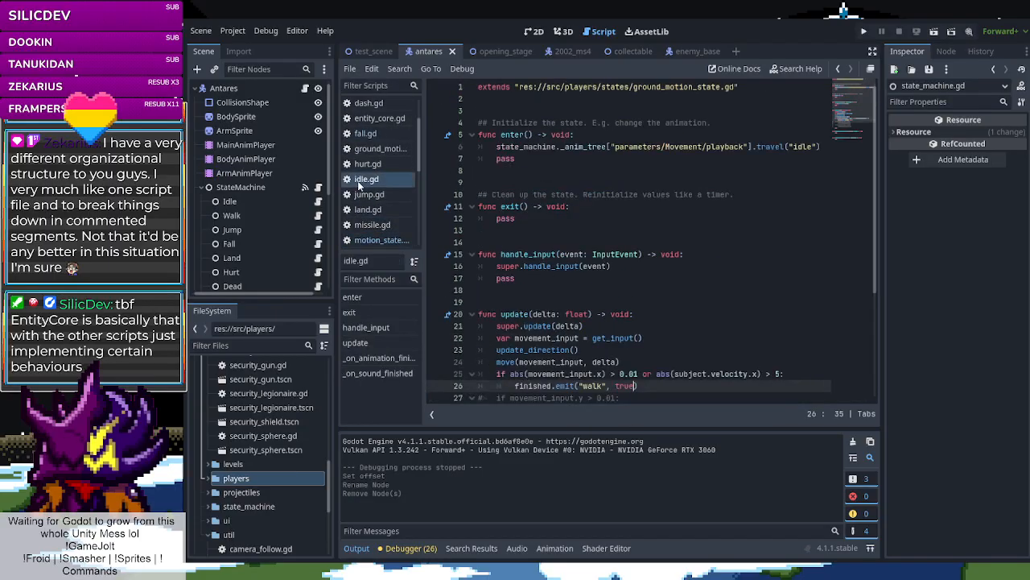
{"action": "scroll", "coordinate": [361, 184], "scroll_direction": "up", "scroll_amount": 3}
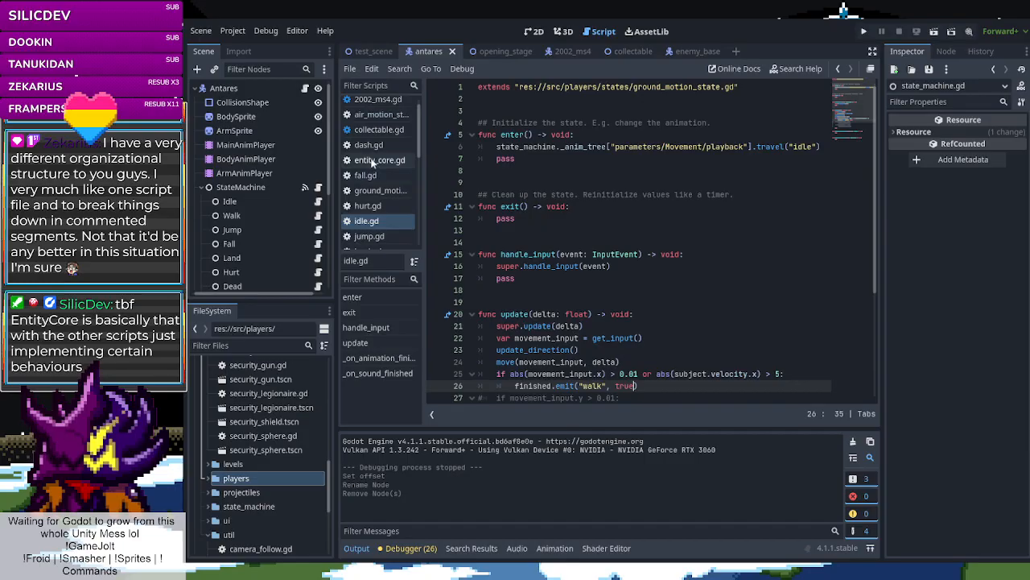
{"action": "left_click", "coordinate": [374, 159]}
{"action": "scroll", "coordinate": [552, 239], "scroll_direction": "down", "scroll_amount": 3}
{"action": "scroll", "coordinate": [552, 239], "scroll_direction": "down", "scroll_amount": 5}
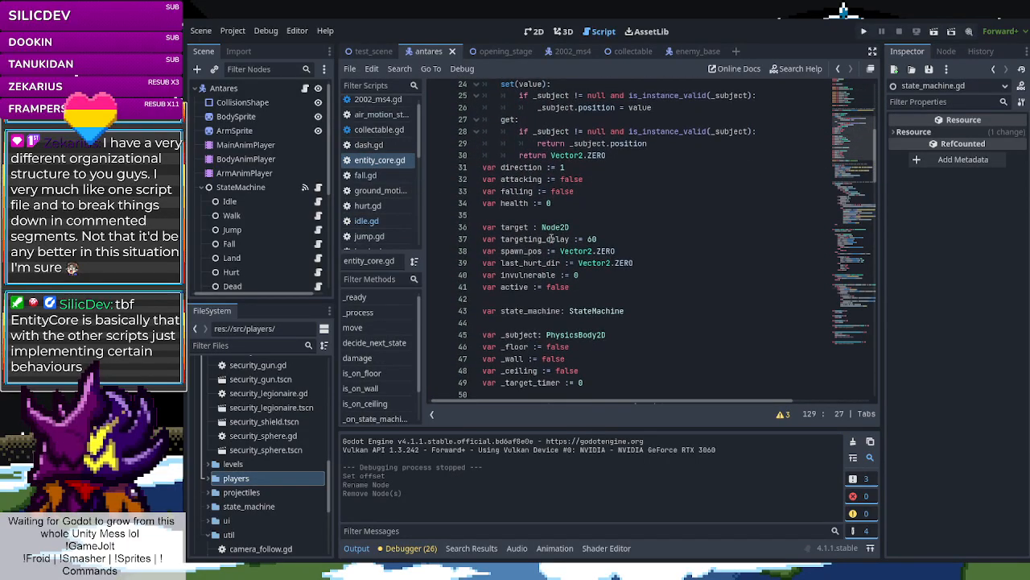
{"action": "scroll", "coordinate": [552, 239], "scroll_direction": "down", "scroll_amount": 13}
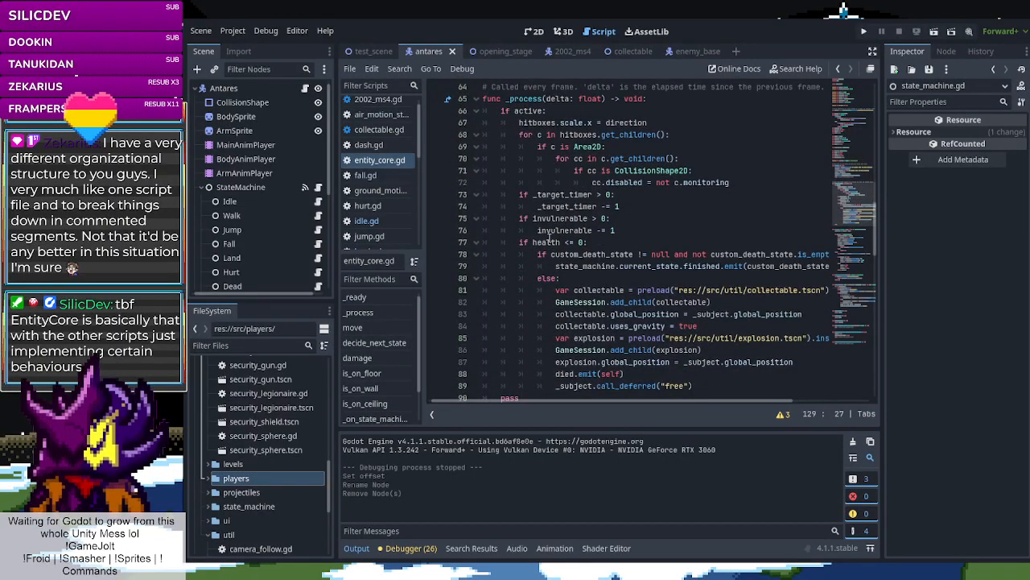
{"action": "scroll", "coordinate": [549, 238], "scroll_direction": "down", "scroll_amount": 10}
{"action": "scroll", "coordinate": [548, 239], "scroll_direction": "down", "scroll_amount": 10}
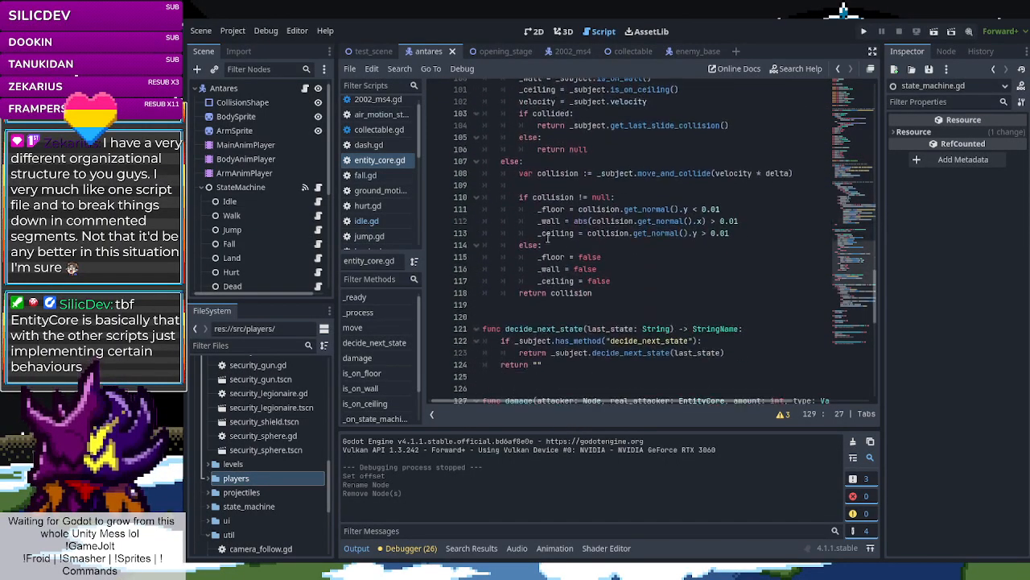
{"action": "scroll", "coordinate": [548, 238], "scroll_direction": "down", "scroll_amount": 5}
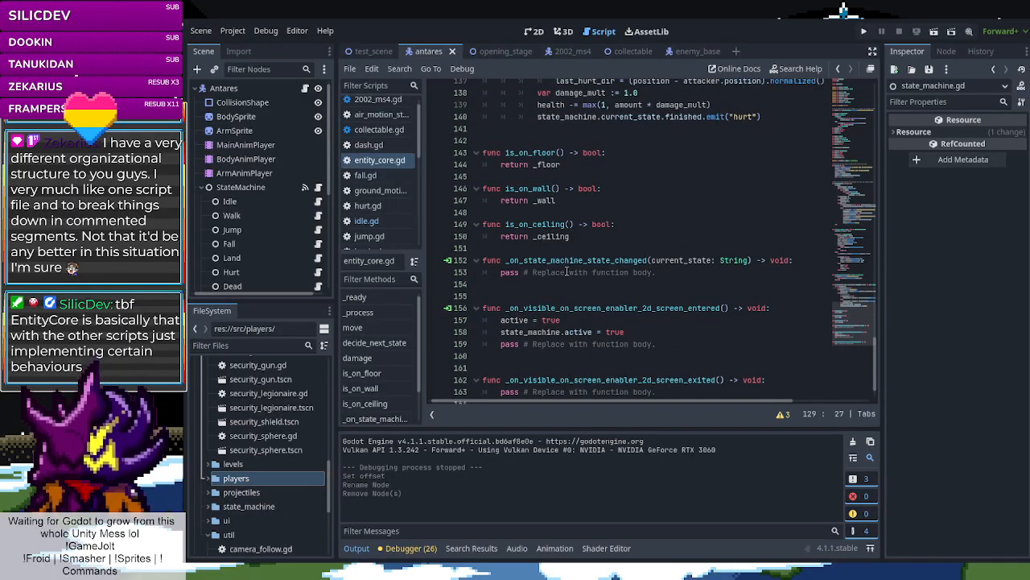
{"action": "scroll", "coordinate": [569, 273], "scroll_direction": "down", "scroll_amount": 1}
Check the enter and update functions in walk.gd
{"action": "scroll", "coordinate": [357, 214], "scroll_direction": "down", "scroll_amount": 4}
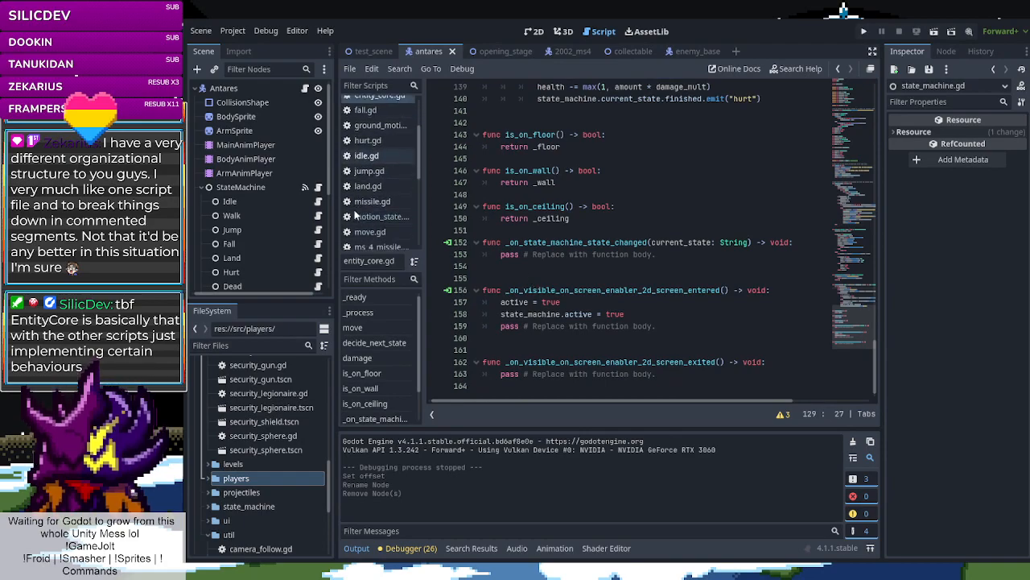
{"action": "scroll", "coordinate": [364, 217], "scroll_direction": "down", "scroll_amount": 3}
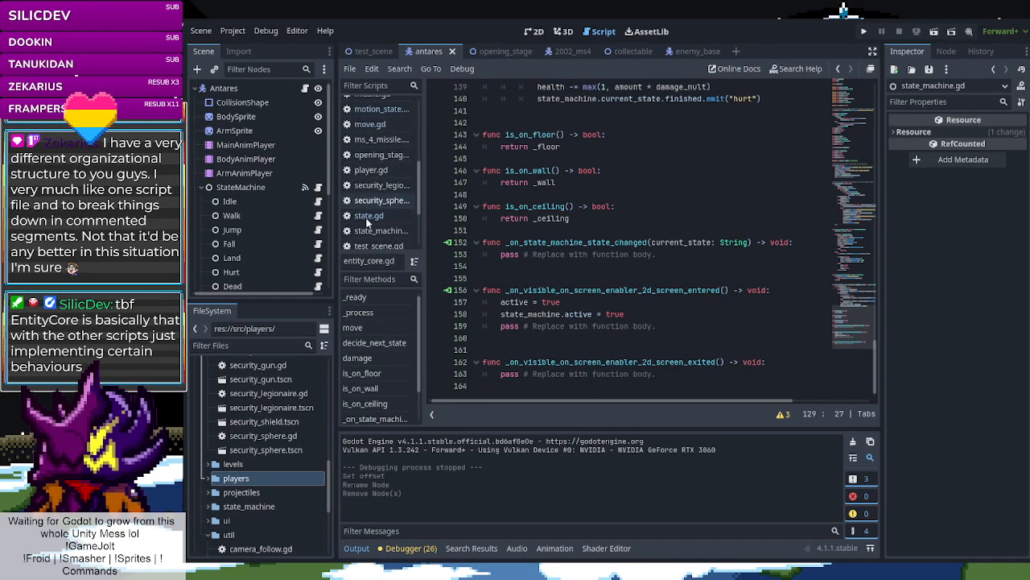
{"action": "scroll", "coordinate": [366, 219], "scroll_direction": "down", "scroll_amount": 3}
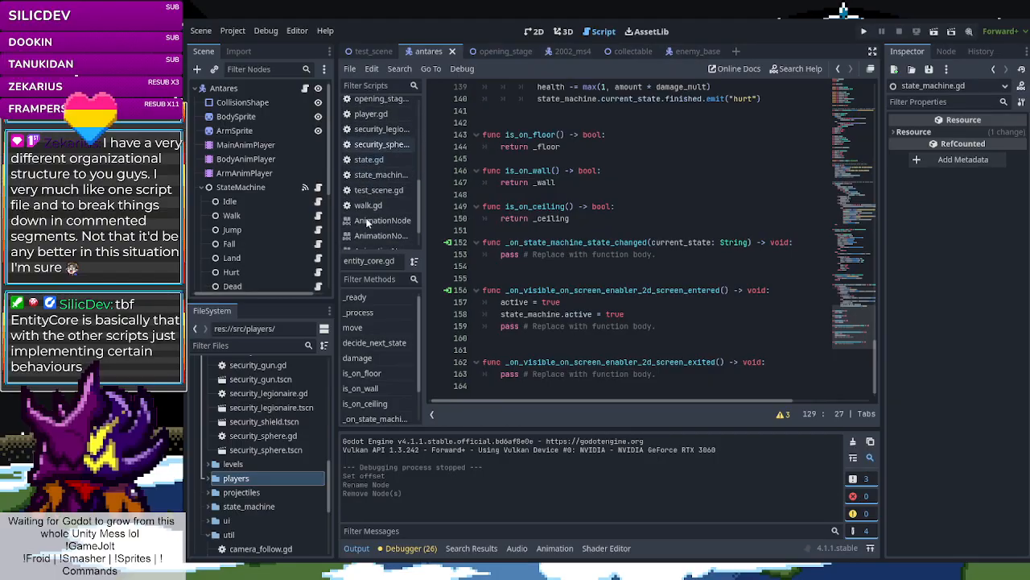
{"action": "left_click", "coordinate": [370, 203]}
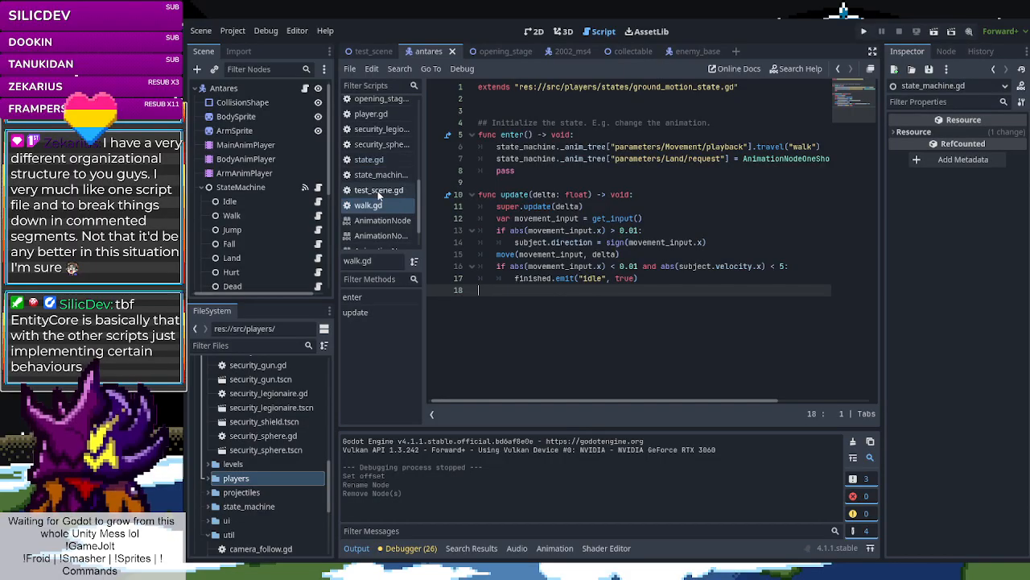
Look through state.gd, player.gd and move.gd to examine the base state, player input and damage handling, and movement code
{"action": "scroll", "coordinate": [382, 188], "scroll_direction": "up", "scroll_amount": 1}
{"action": "scroll", "coordinate": [376, 217], "scroll_direction": "up", "scroll_amount": 4}
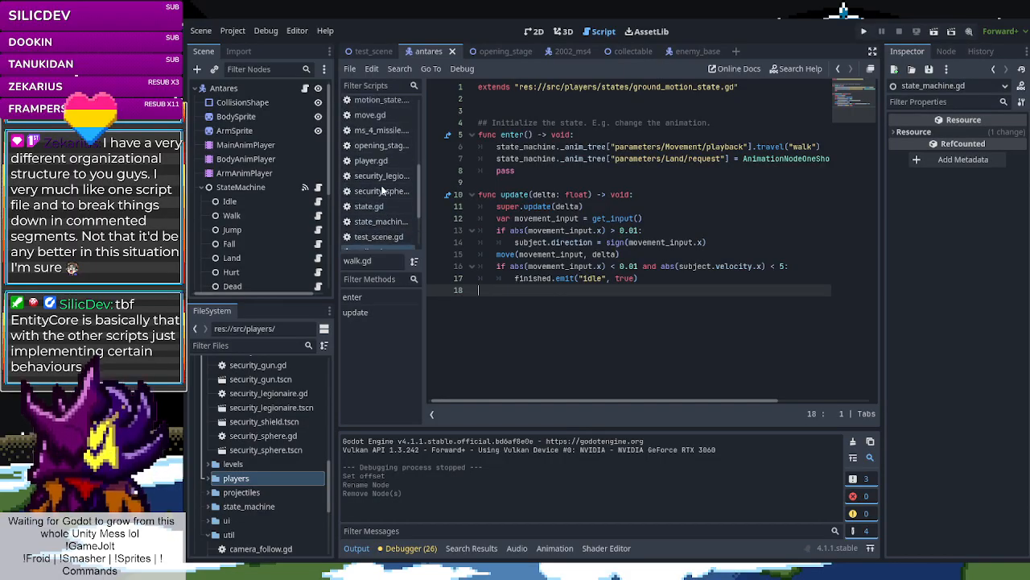
{"action": "left_click", "coordinate": [373, 238]}
{"action": "scroll", "coordinate": [619, 227], "scroll_direction": "down", "scroll_amount": 6}
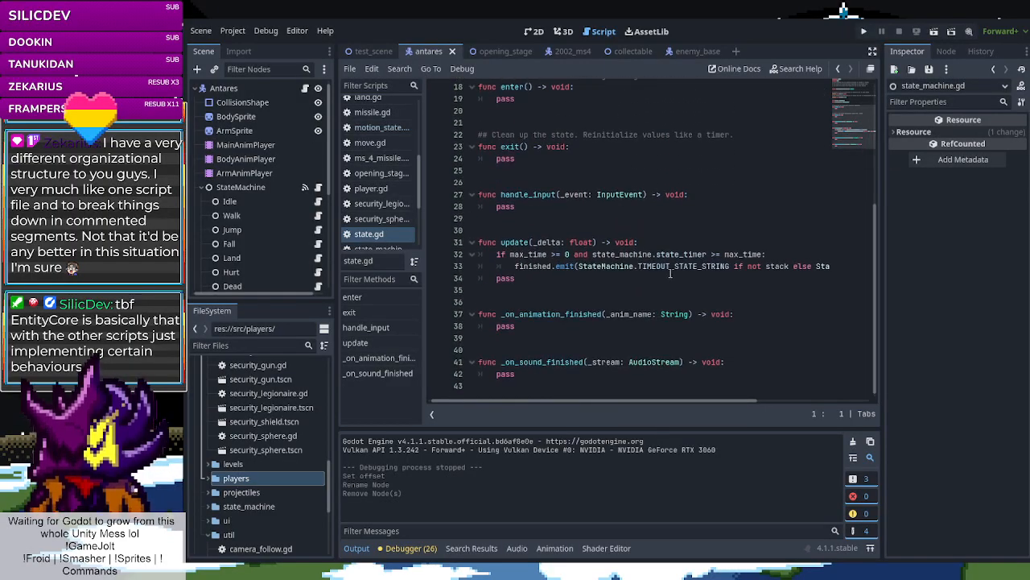
{"action": "scroll", "coordinate": [376, 222], "scroll_direction": "up", "scroll_amount": 3}
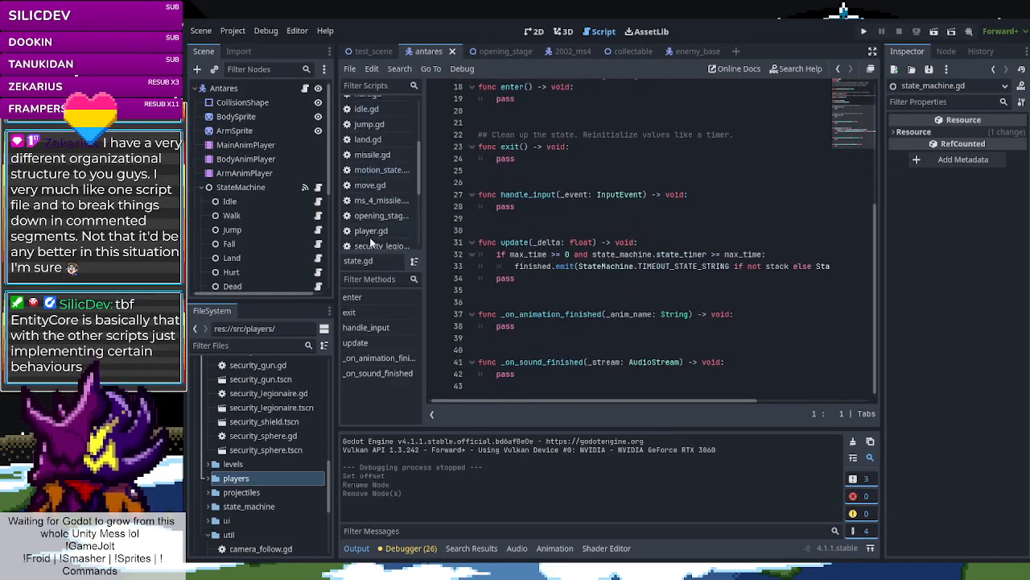
{"action": "left_click", "coordinate": [371, 231]}
{"action": "scroll", "coordinate": [612, 231], "scroll_direction": "down", "scroll_amount": 13}
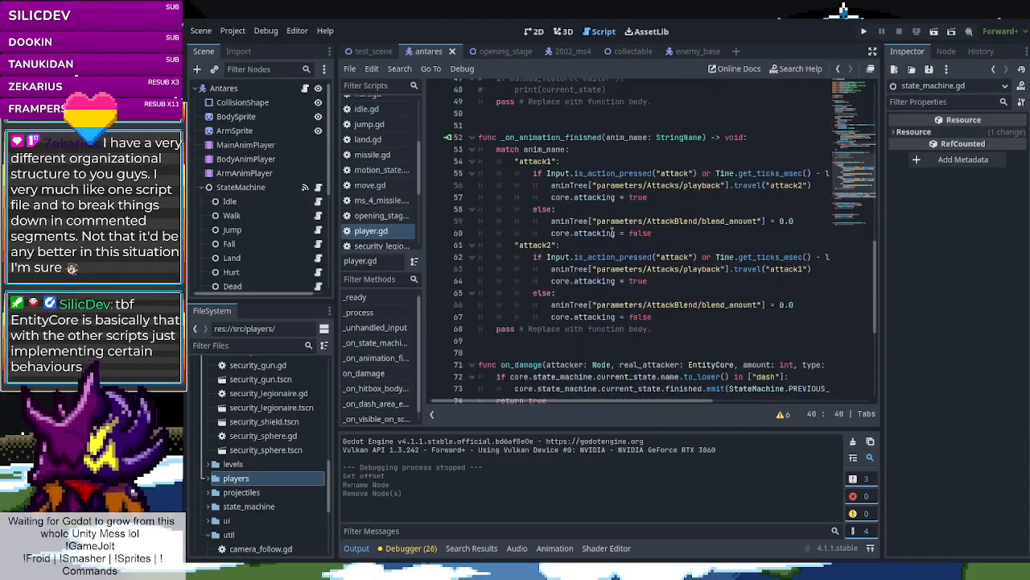
{"action": "scroll", "coordinate": [611, 231], "scroll_direction": "down", "scroll_amount": 3}
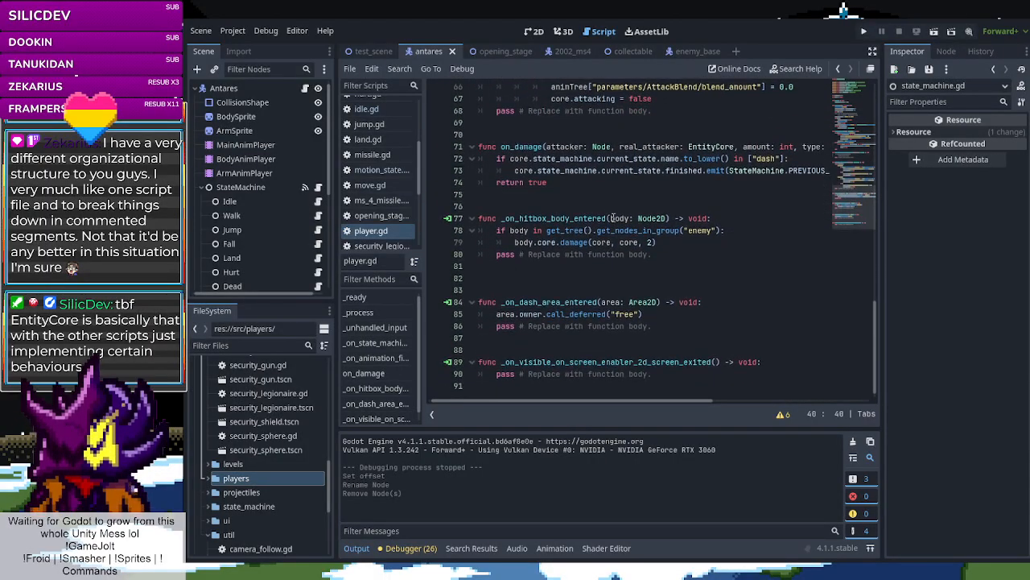
{"action": "scroll", "coordinate": [605, 241], "scroll_direction": "up", "scroll_amount": 18}
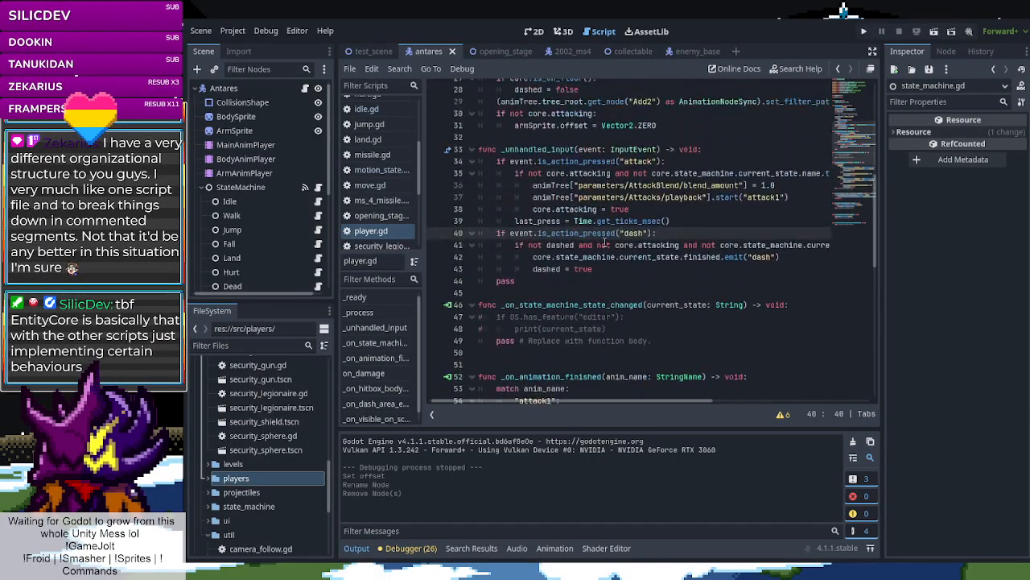
{"action": "scroll", "coordinate": [605, 241], "scroll_direction": "up", "scroll_amount": 4}
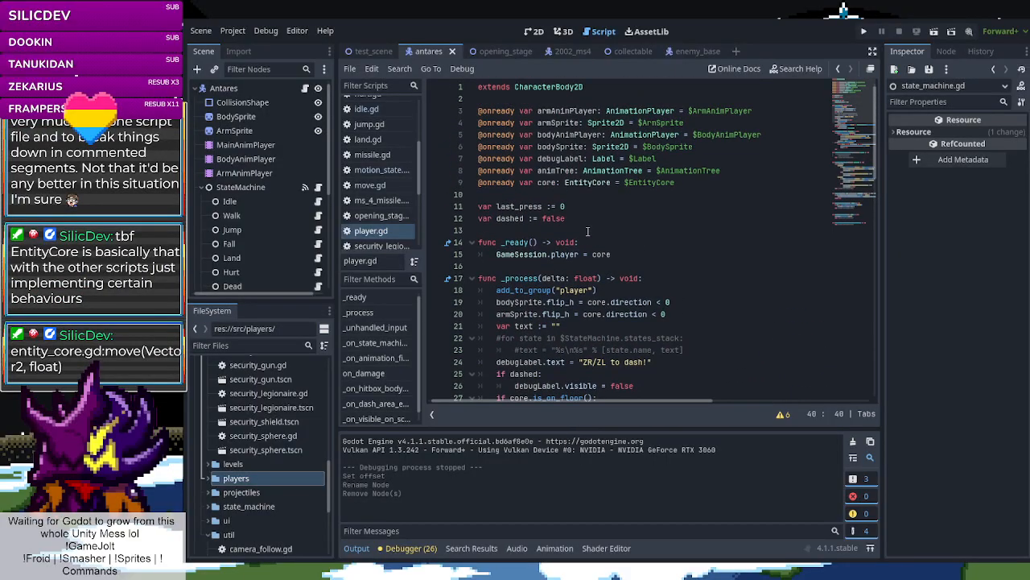
{"action": "scroll", "coordinate": [367, 194], "scroll_direction": "up", "scroll_amount": 1}
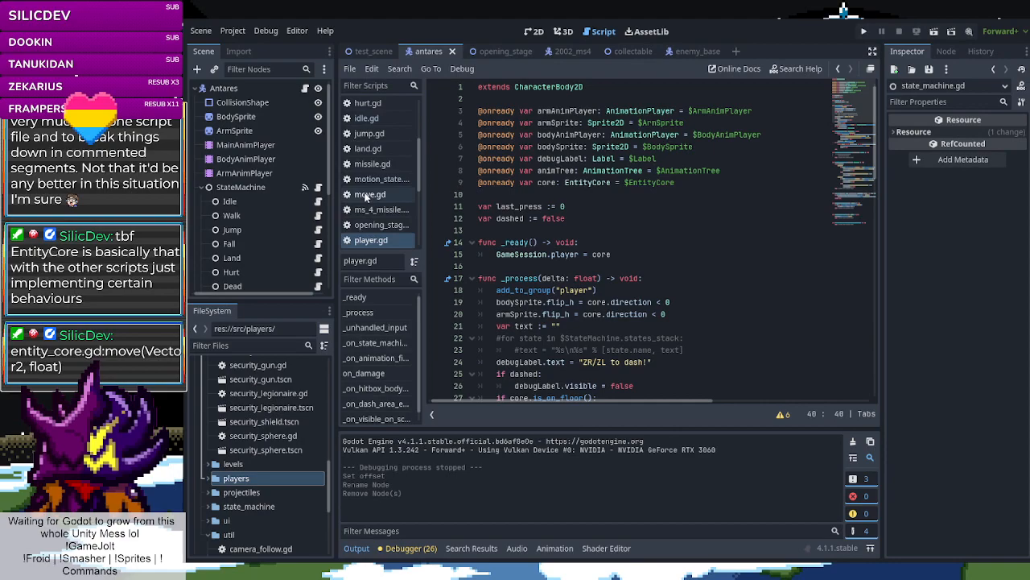
{"action": "left_click", "coordinate": [368, 195]}
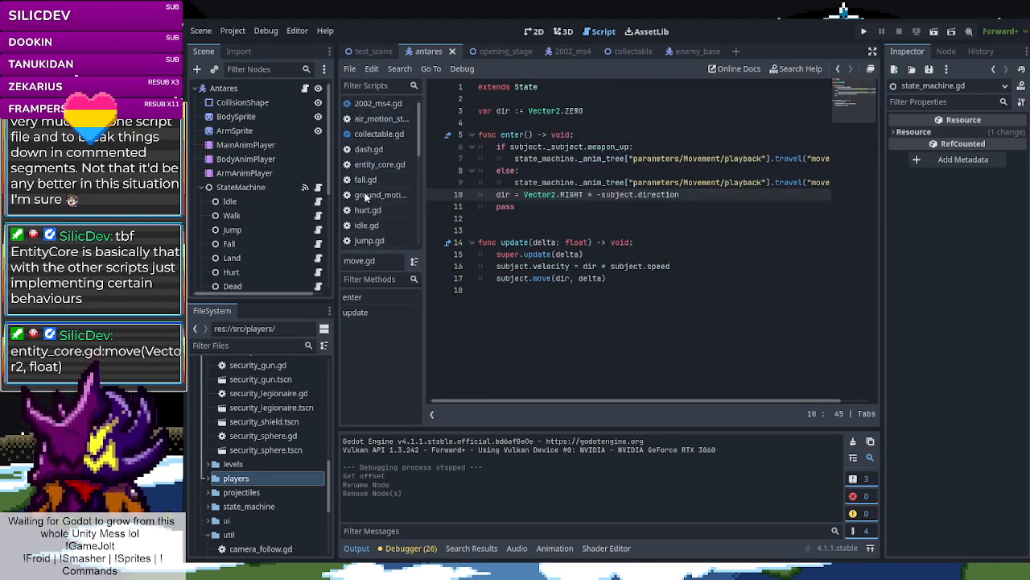
Examine how the move function in entity_core.gd applies gravity and collisions, and how motion_state.gd handles falling
{"action": "left_click", "coordinate": [374, 118]}
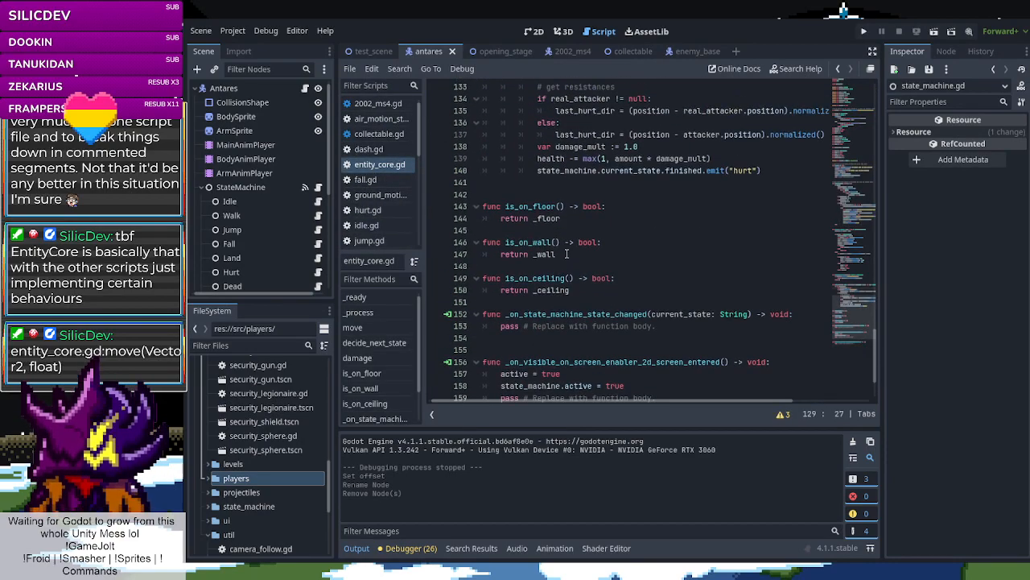
{"action": "scroll", "coordinate": [567, 254], "scroll_direction": "up", "scroll_amount": 9}
{"action": "scroll", "coordinate": [568, 254], "scroll_direction": "up", "scroll_amount": 11}
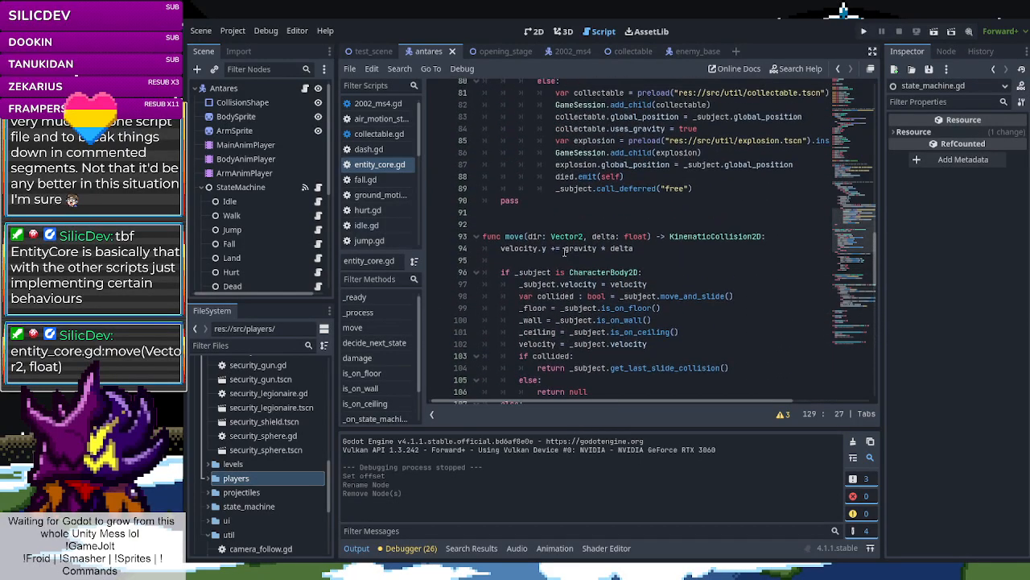
{"action": "left_click", "coordinate": [660, 248]}
{"action": "left_click_drag", "start_coordinate": [660, 248], "coordinate": [500, 248]}
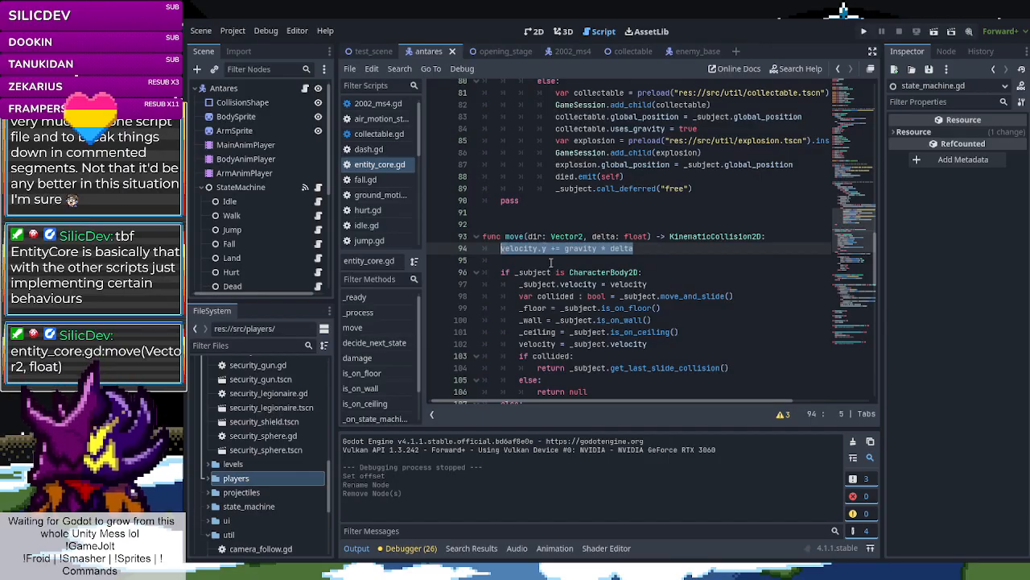
{"action": "scroll", "coordinate": [552, 263], "scroll_direction": "down", "scroll_amount": 4}
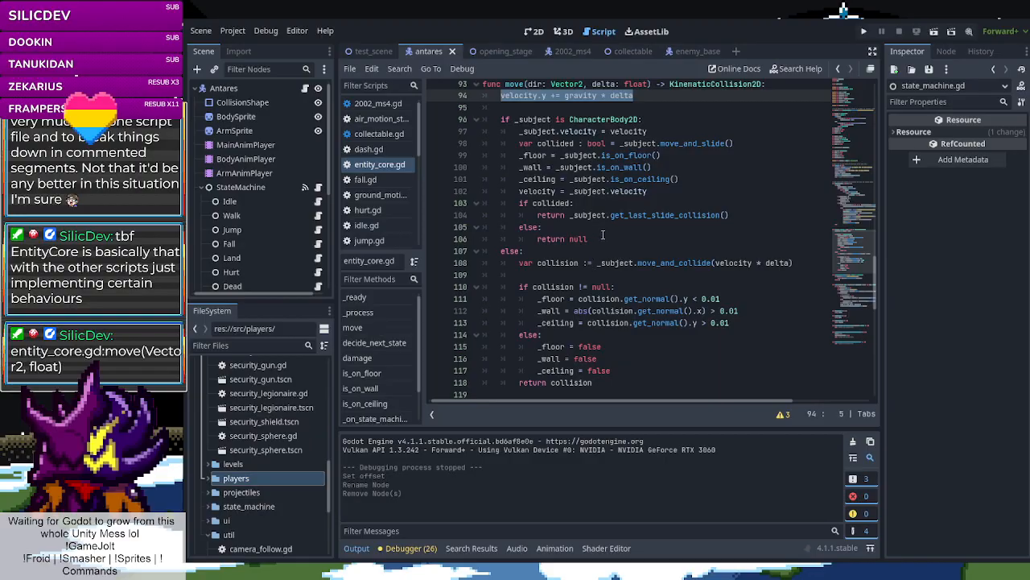
{"action": "left_click", "coordinate": [643, 97]}
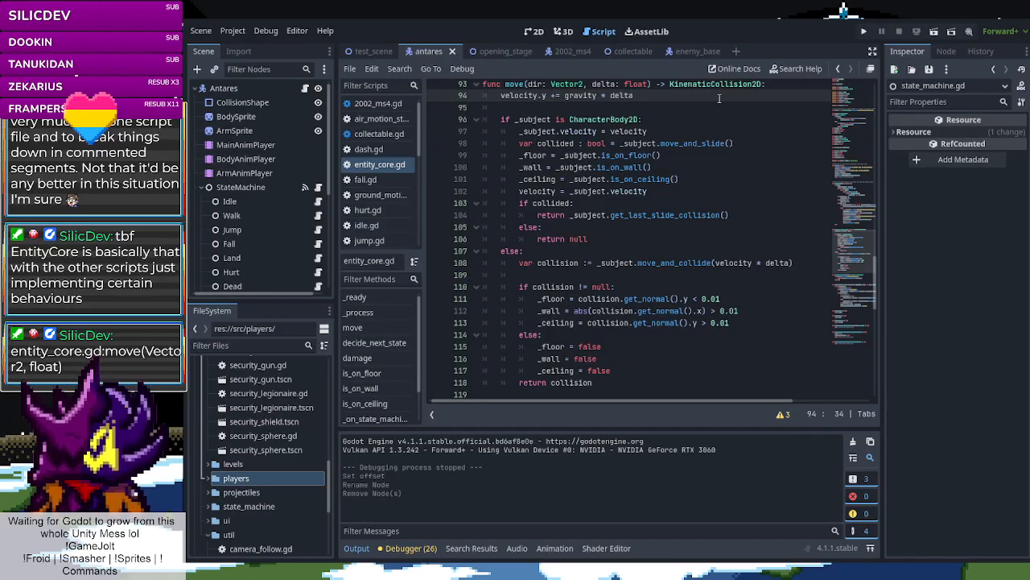
{"action": "scroll", "coordinate": [646, 187], "scroll_direction": "up", "scroll_amount": 3}
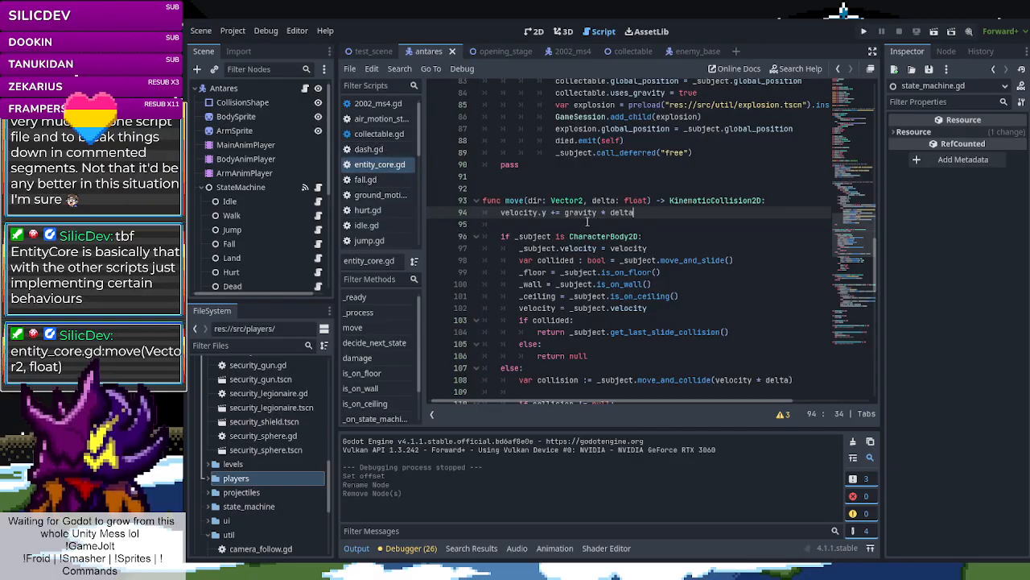
{"action": "scroll", "coordinate": [366, 219], "scroll_direction": "down", "scroll_amount": 3}
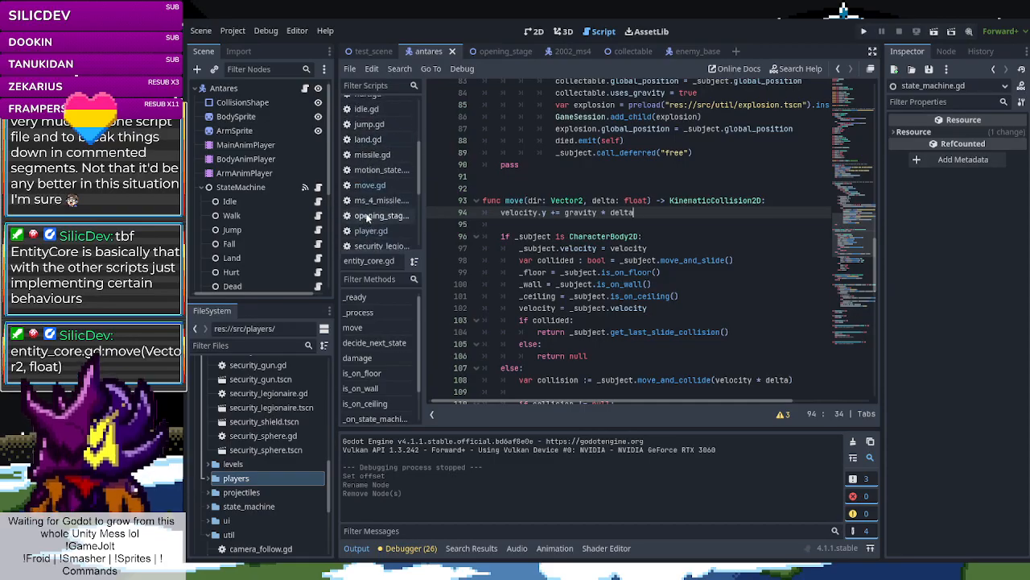
{"action": "left_click", "coordinate": [393, 173]}
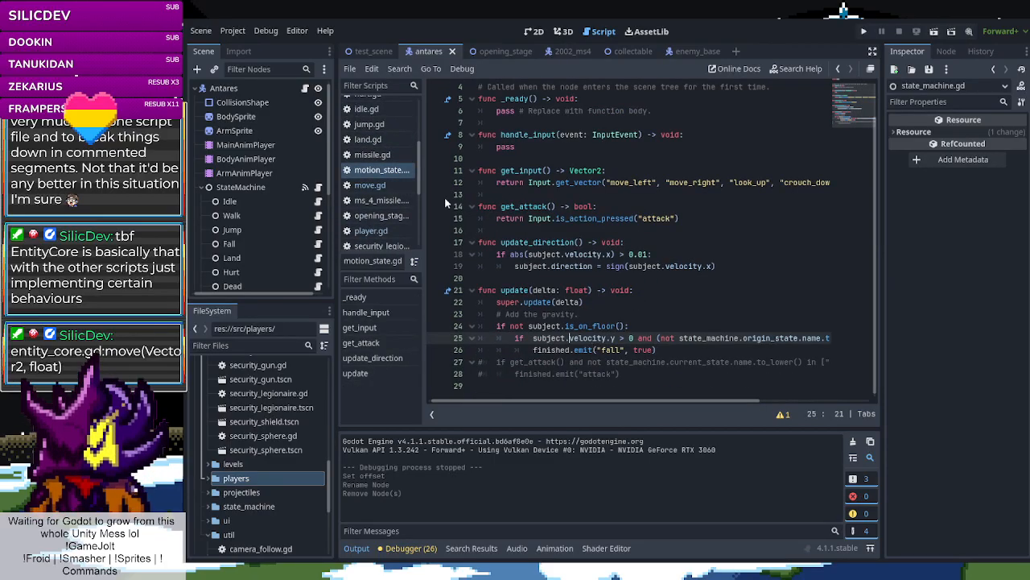
Delete the unfinished subject.is_on_wall() block from the move function in air_motion_state.gd
{"action": "scroll", "coordinate": [384, 161], "scroll_direction": "up", "scroll_amount": 3}
{"action": "scroll", "coordinate": [384, 123], "scroll_direction": "up", "scroll_amount": 2}
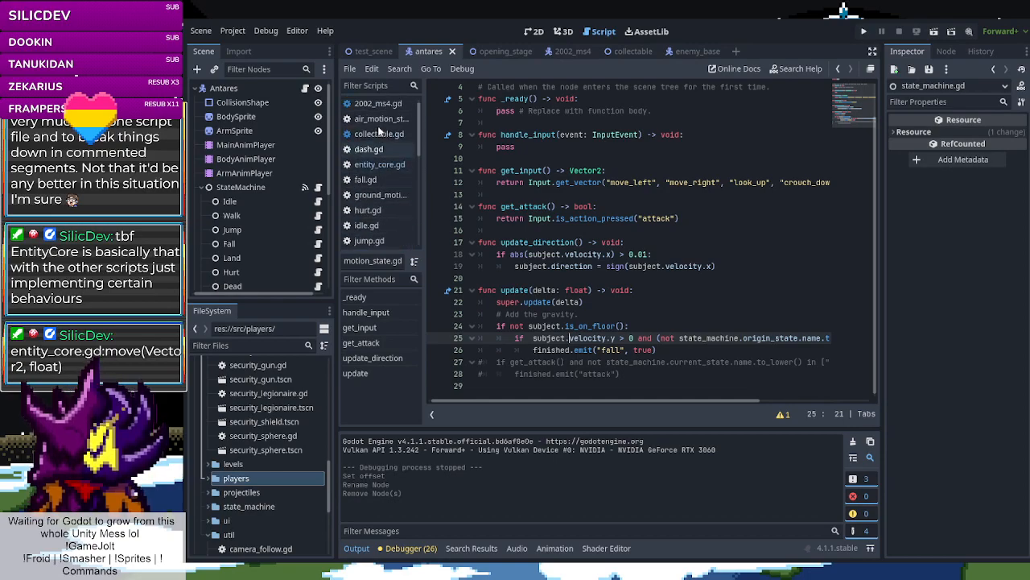
{"action": "left_click", "coordinate": [381, 118]}
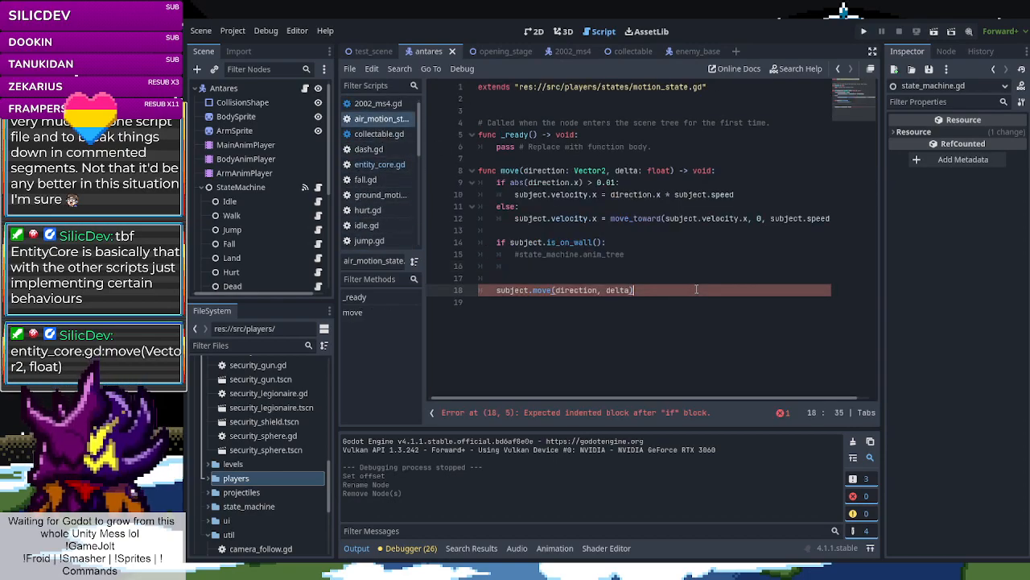
{"action": "left_click", "coordinate": [632, 253]}
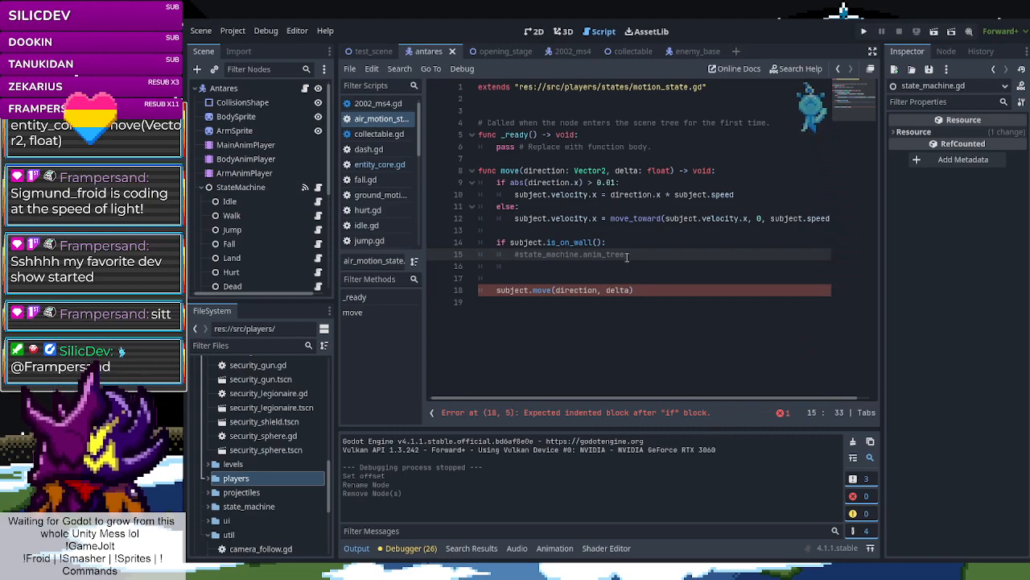
{"action": "left_click_drag", "start_coordinate": [563, 267], "coordinate": [490, 244]}
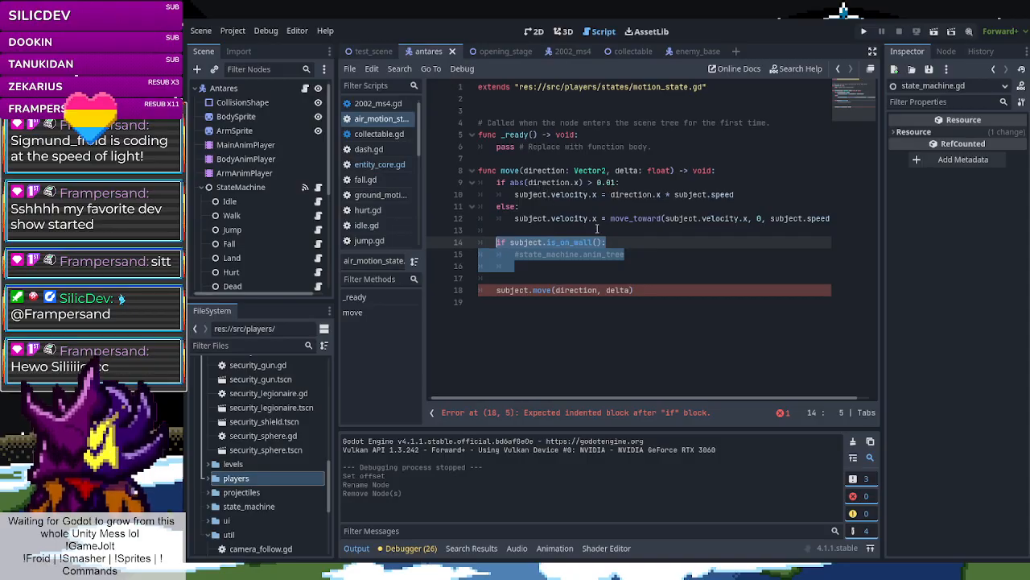
{"action": "key", "text": "BackSpace"}
{"action": "key", "text": "BackSpace"}
{"action": "key", "text": "BackSpace"}
{"action": "key", "text": "BackSpace"}
{"action": "key", "text": "BackSpace"}
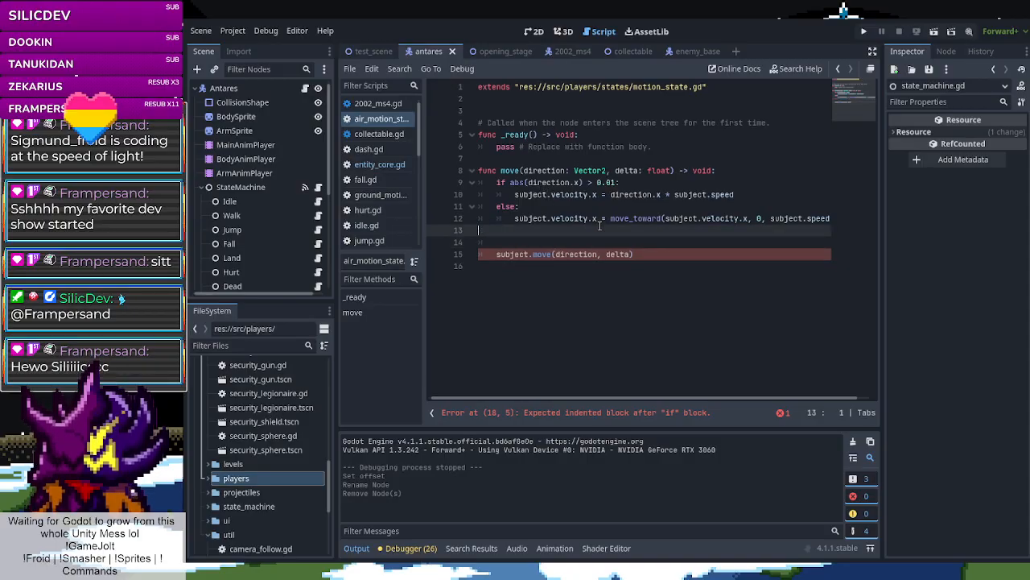
Examine the exported properties and state variable declarations at the start of entity_core.gd
{"action": "left_click", "coordinate": [396, 167]}
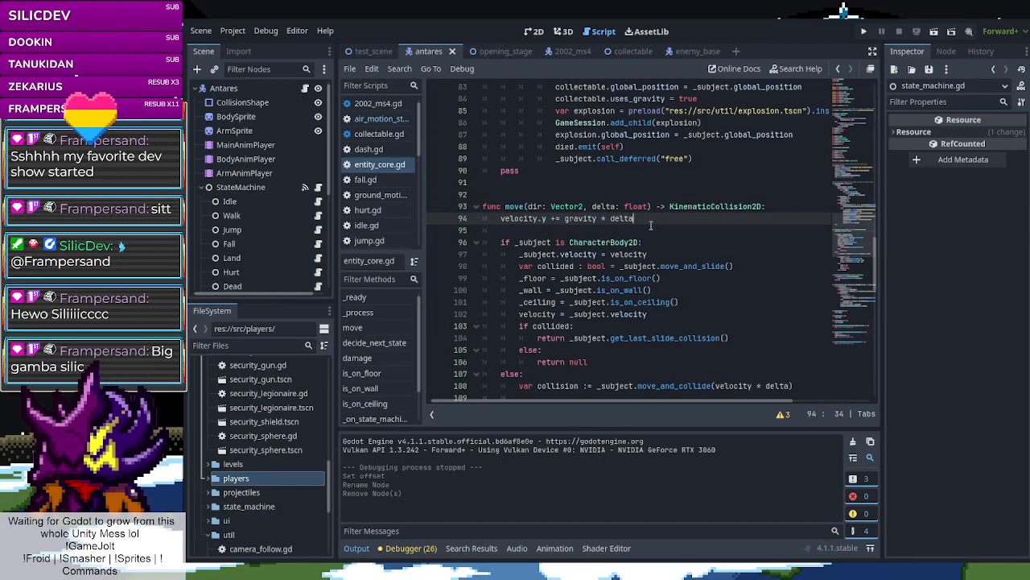
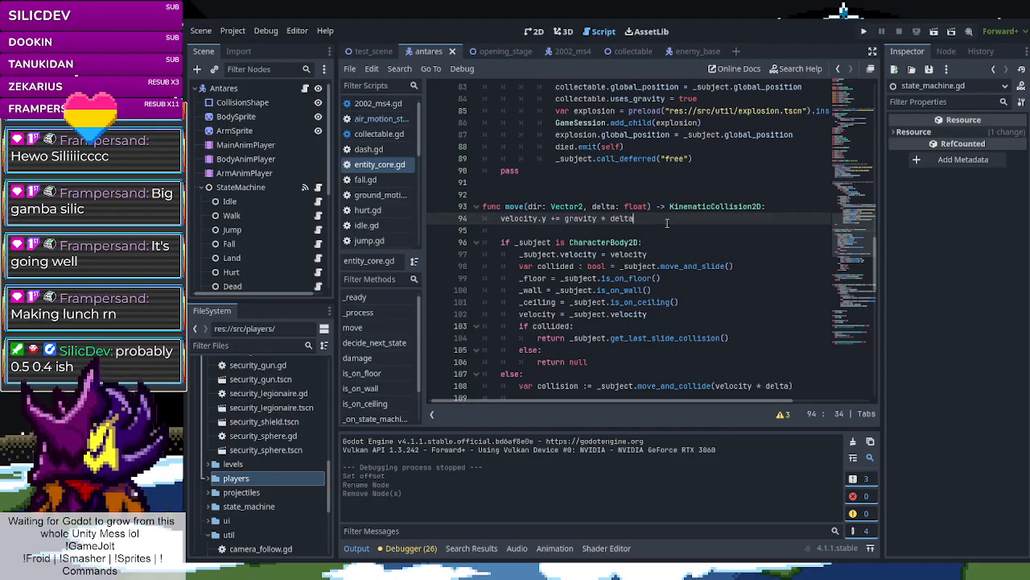
{"action": "scroll", "coordinate": [543, 233], "scroll_direction": "up", "scroll_amount": 10}
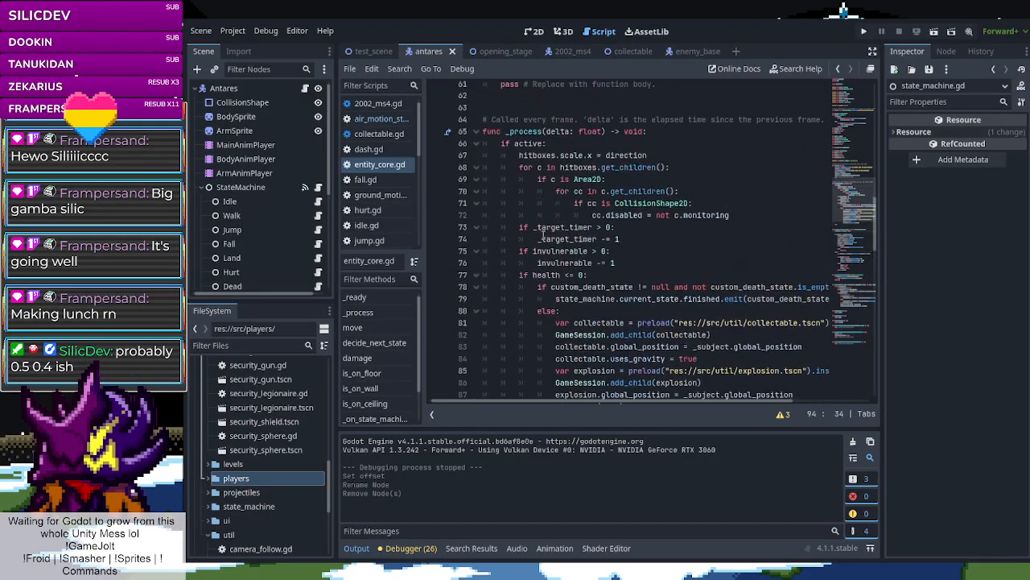
{"action": "scroll", "coordinate": [543, 234], "scroll_direction": "up", "scroll_amount": 15}
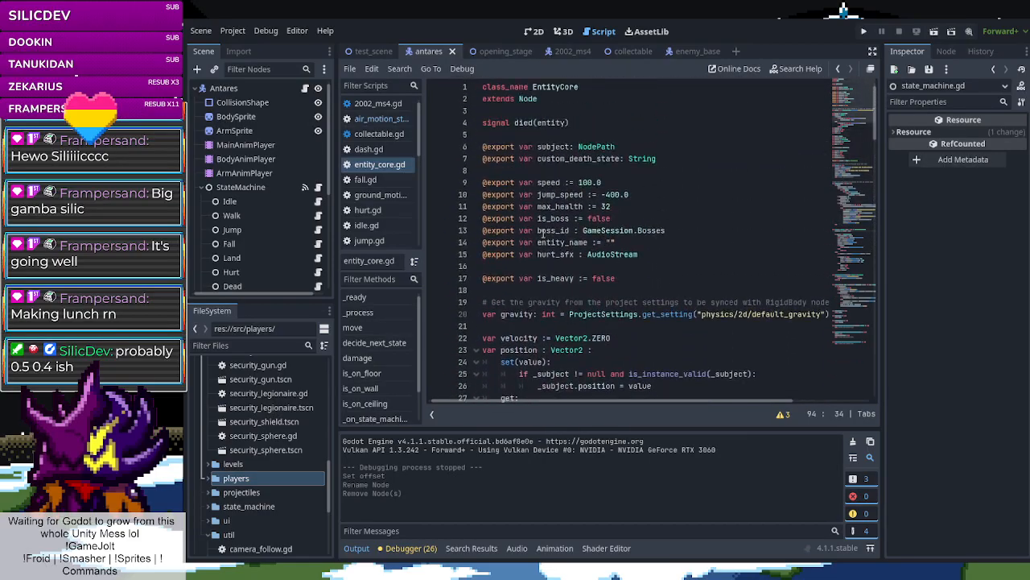
{"action": "left_click", "coordinate": [644, 256]}
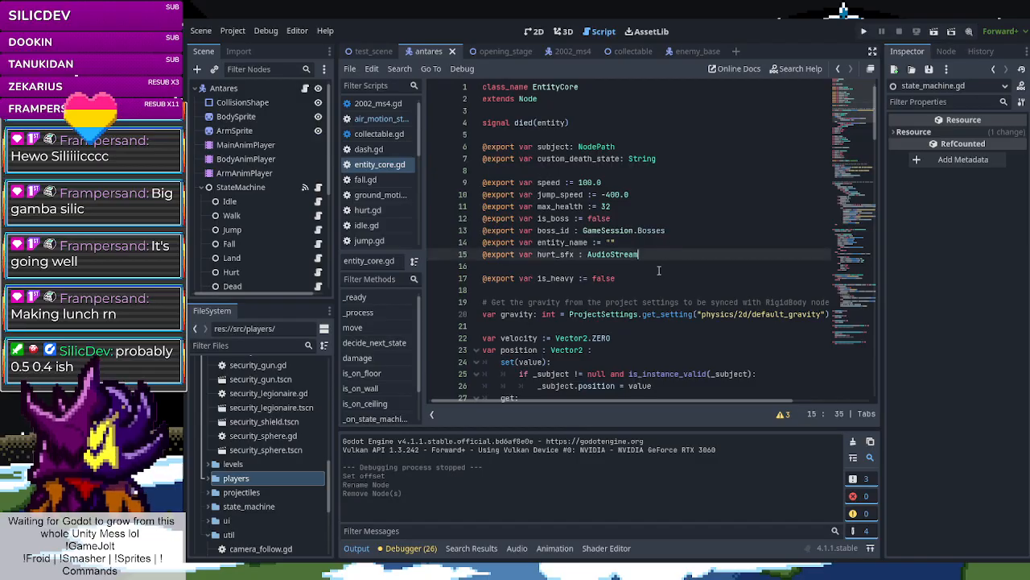
{"action": "key", "text": "Return"}
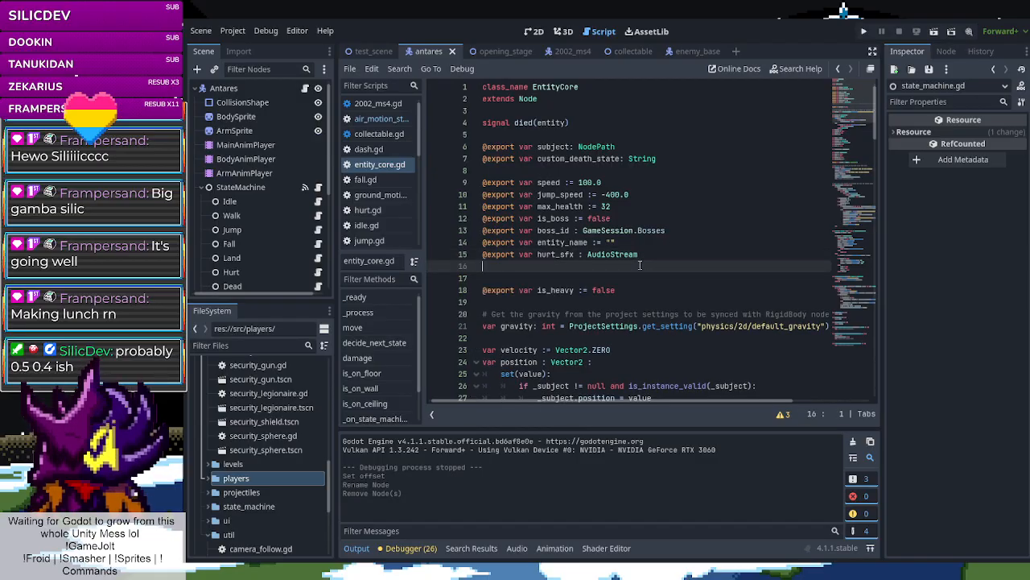
{"action": "key", "text": "BackSpace"}
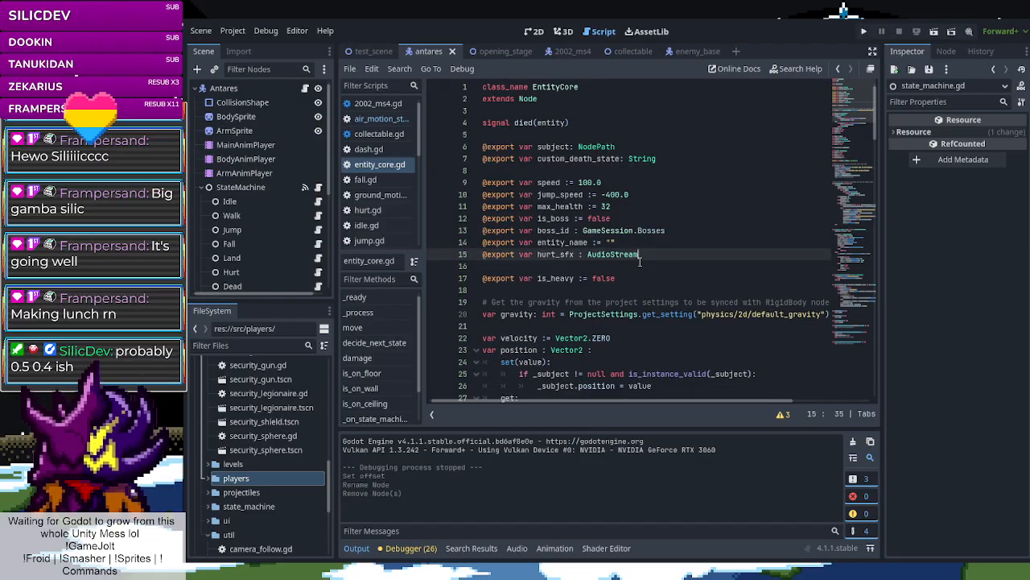
{"action": "left_click", "coordinate": [648, 279]}
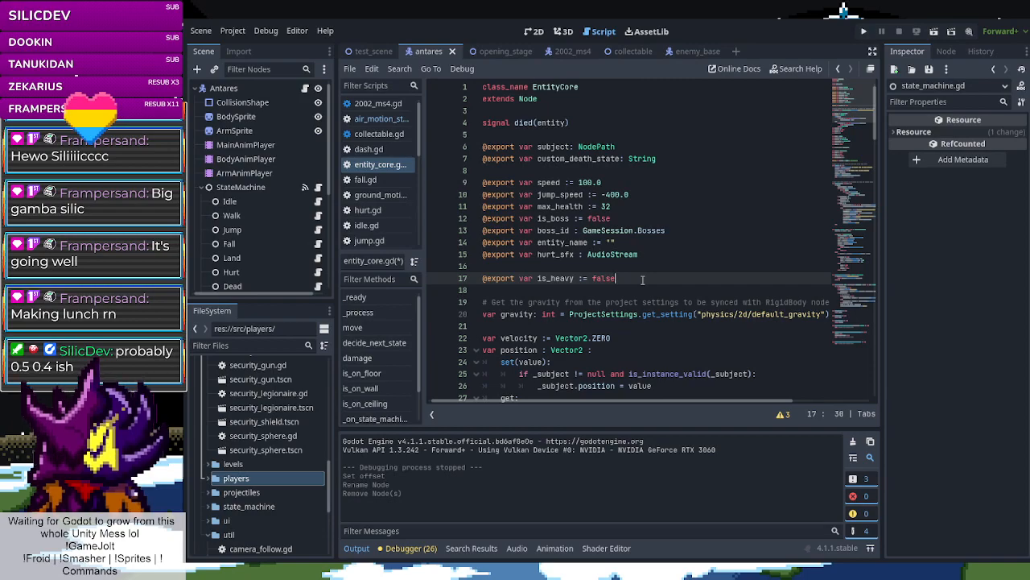
{"action": "scroll", "coordinate": [642, 279], "scroll_direction": "down", "scroll_amount": 6}
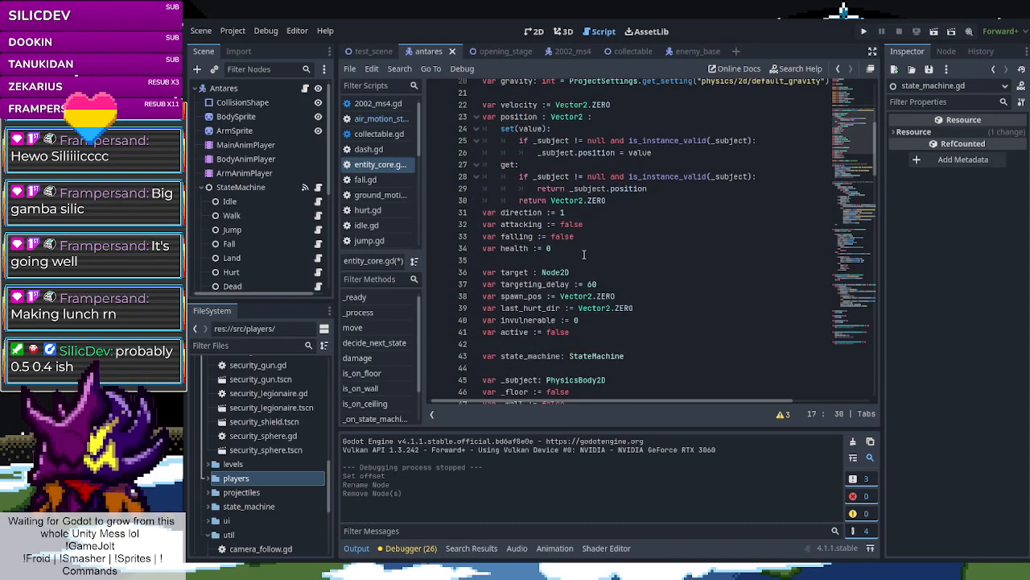
{"action": "scroll", "coordinate": [585, 254], "scroll_direction": "down", "scroll_amount": 2}
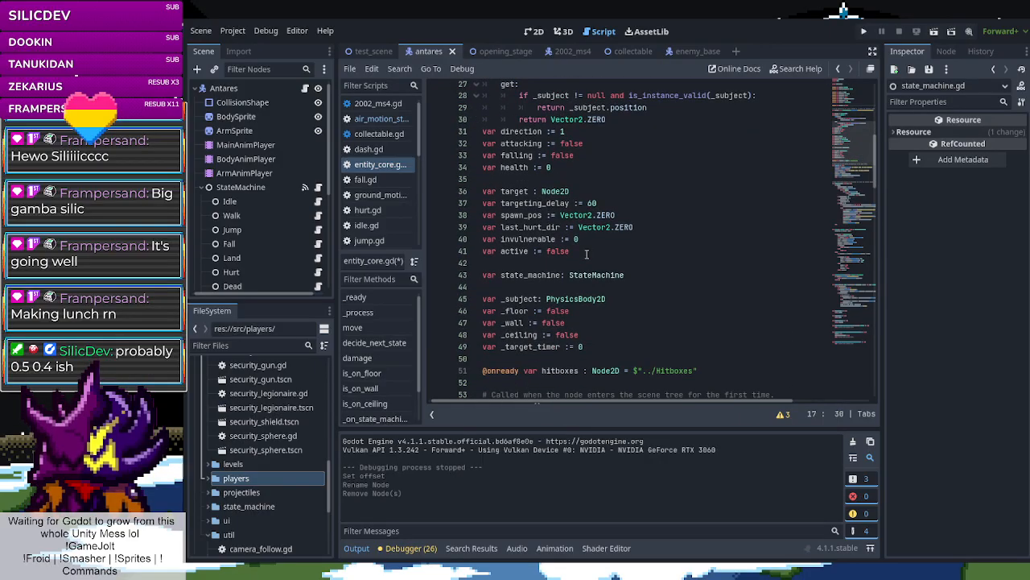
{"action": "scroll", "coordinate": [588, 271], "scroll_direction": "up", "scroll_amount": 3}
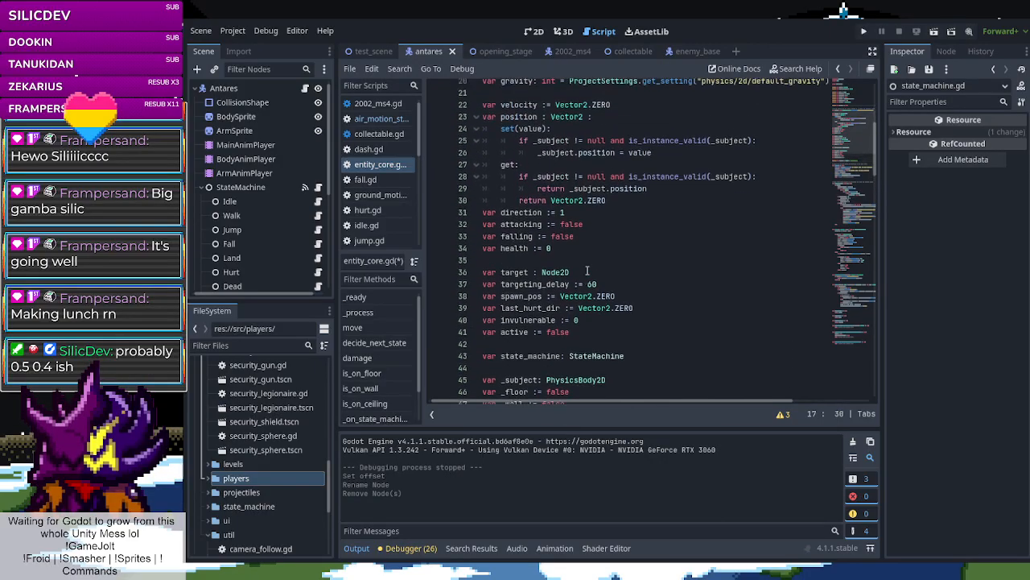
{"action": "left_click", "coordinate": [579, 273]}
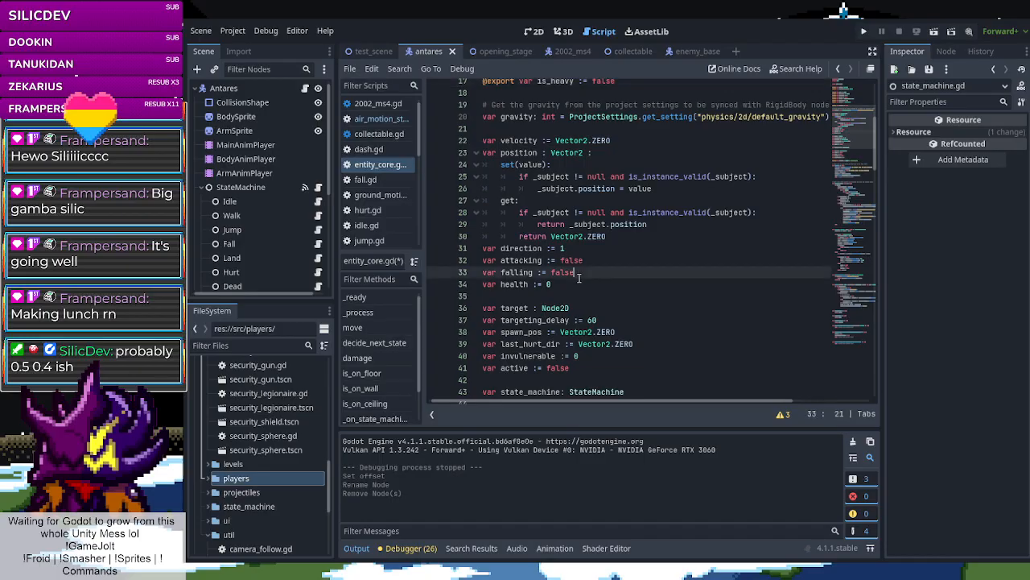
{"action": "left_click", "coordinate": [578, 286]}
{"action": "scroll", "coordinate": [600, 274], "scroll_direction": "down", "scroll_amount": 5}
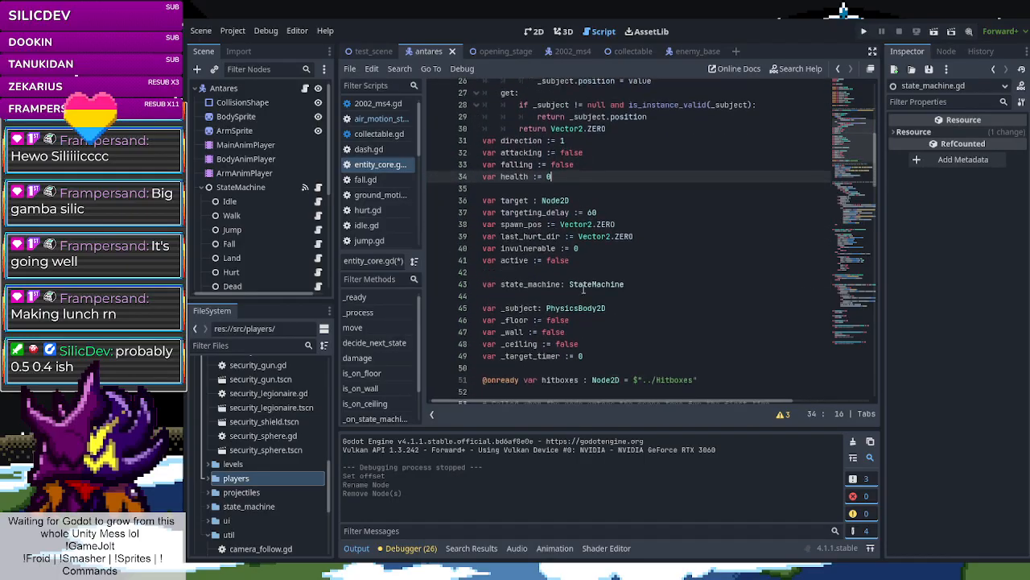
Declare a wall_friction variable with the value 0.5 above the hitboxes declaration in entity_core.gd
{"action": "left_click", "coordinate": [615, 266]}
{"action": "key", "text": "Return"}
{"action": "key", "text": "Return"}
{"action": "left_click", "coordinate": [515, 284]}
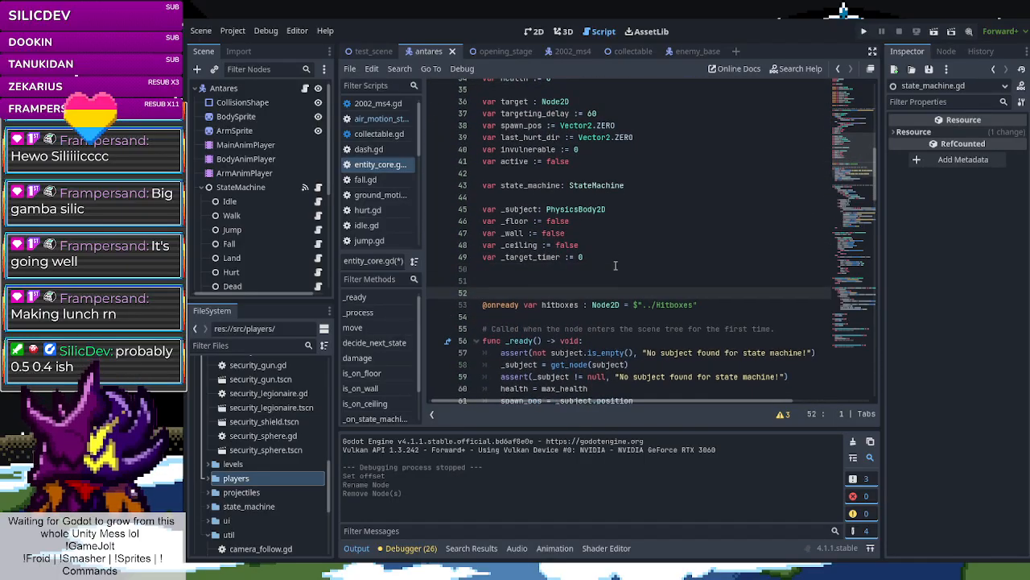
{"action": "type", "text": "var wall_f"}
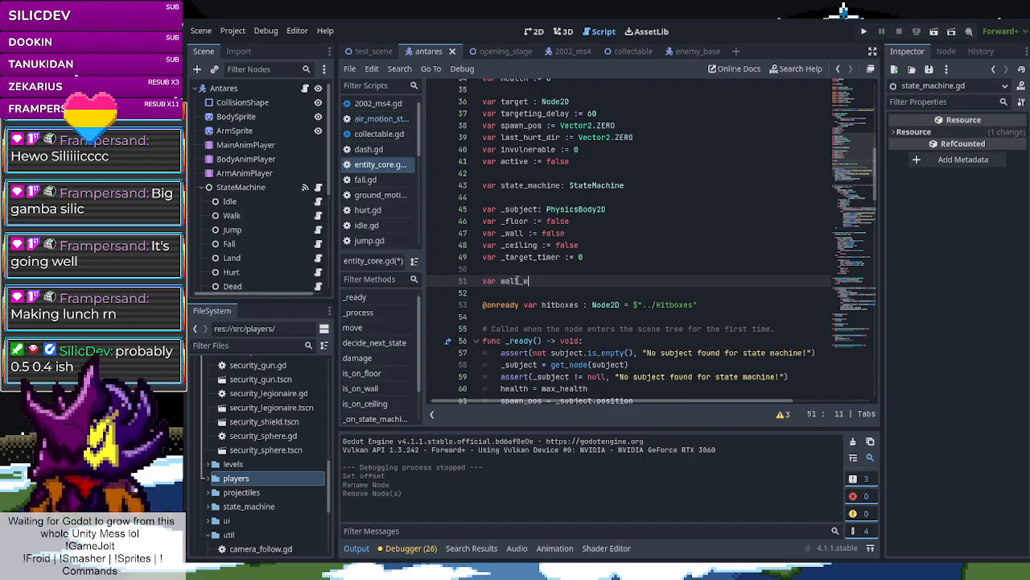
{"action": "type", "text": "riction"}
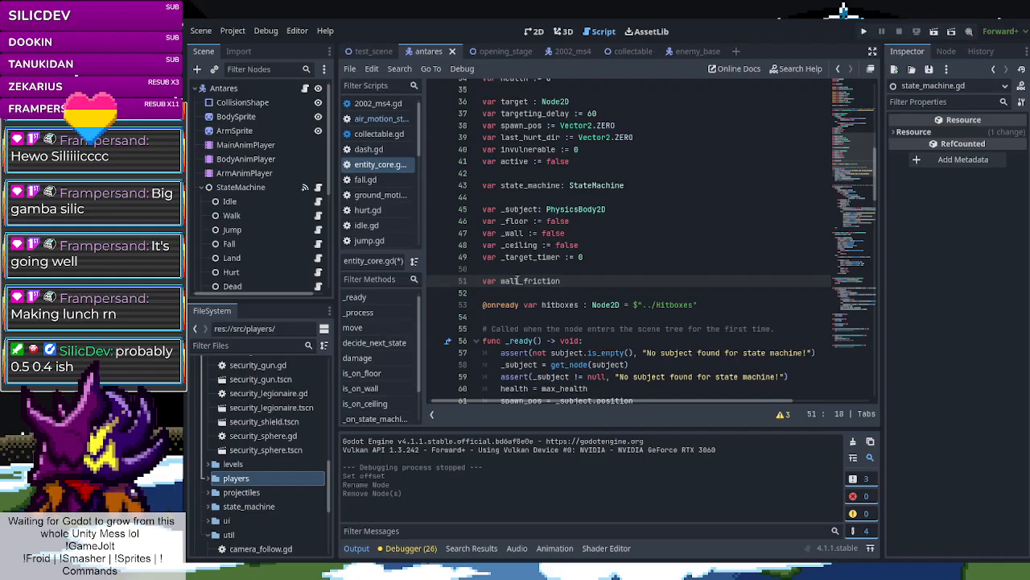
{"action": "type", "text": " :="}
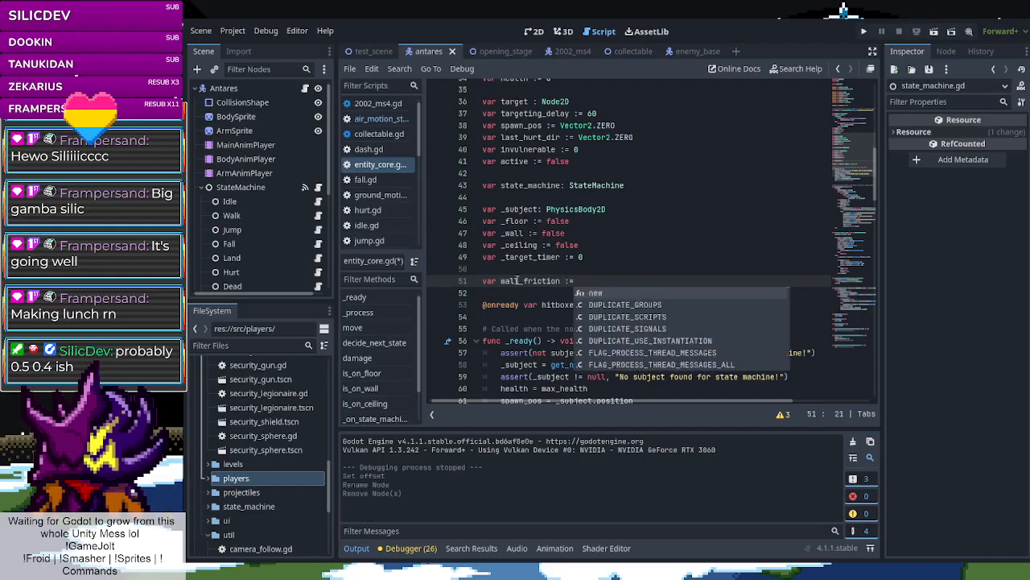
{"action": "type", "text": " 05"}
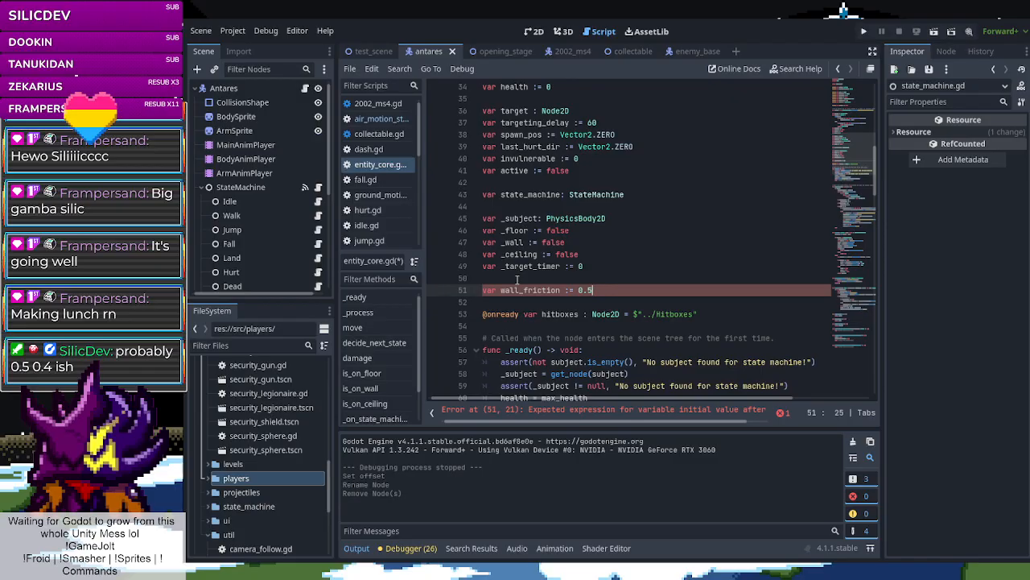
Examine the move function's gravity and collision code and the damage and floor, wall and ceiling functions in entity_core.gd
{"action": "scroll", "coordinate": [581, 319], "scroll_direction": "down", "scroll_amount": 2}
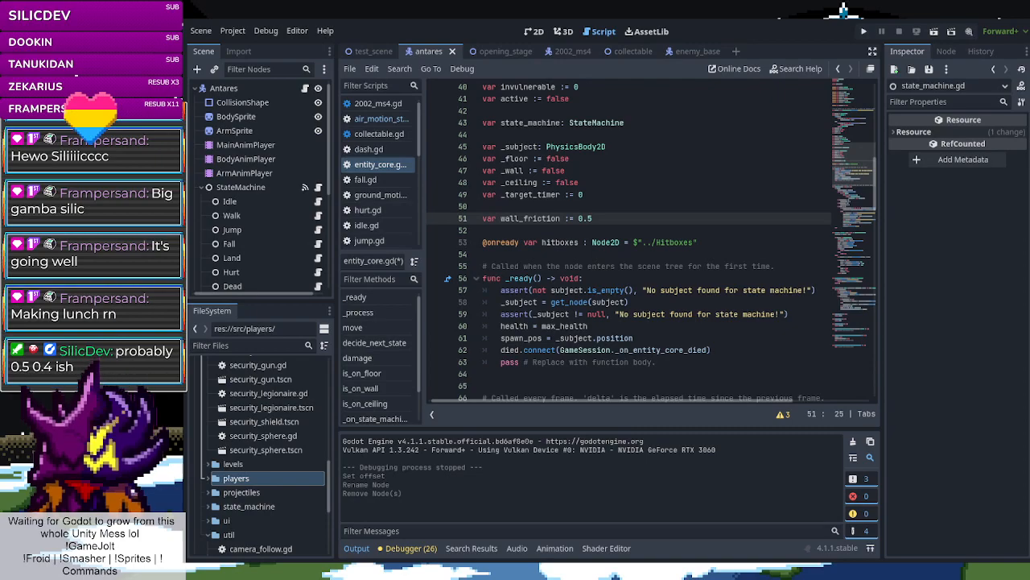
{"action": "scroll", "coordinate": [610, 265], "scroll_direction": "down", "scroll_amount": 20}
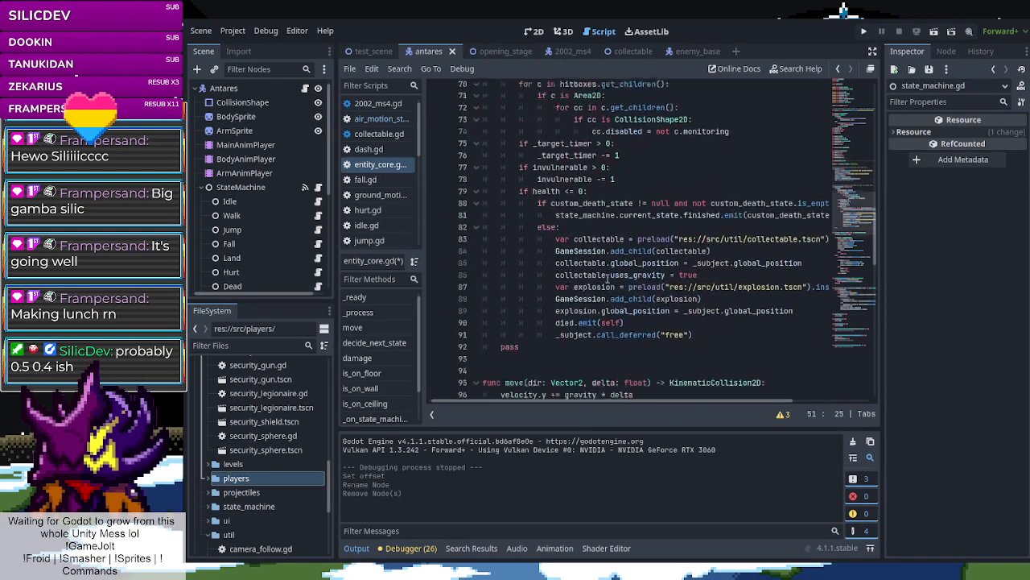
{"action": "scroll", "coordinate": [609, 276], "scroll_direction": "down", "scroll_amount": 10}
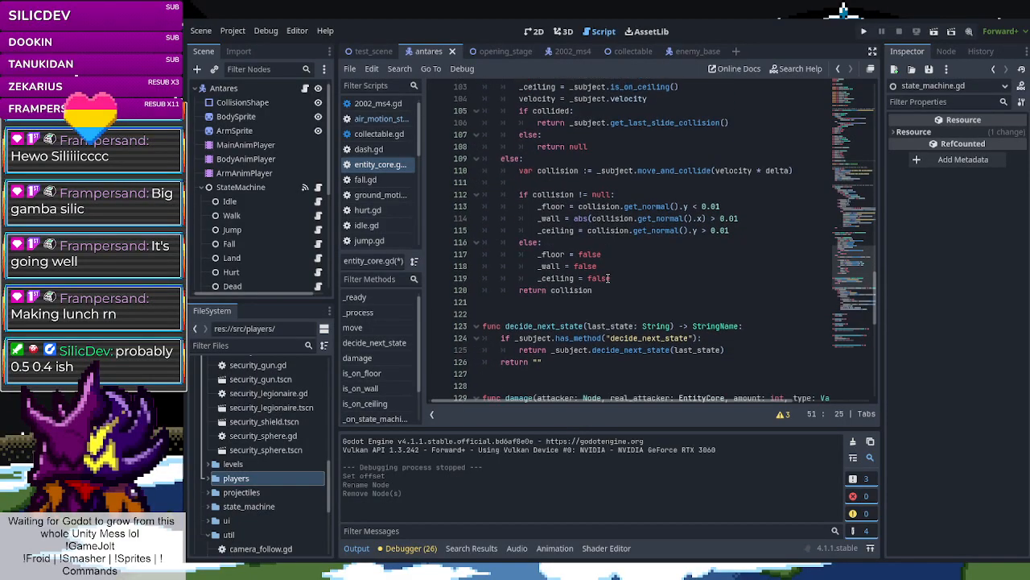
{"action": "scroll", "coordinate": [609, 278], "scroll_direction": "up", "scroll_amount": 8}
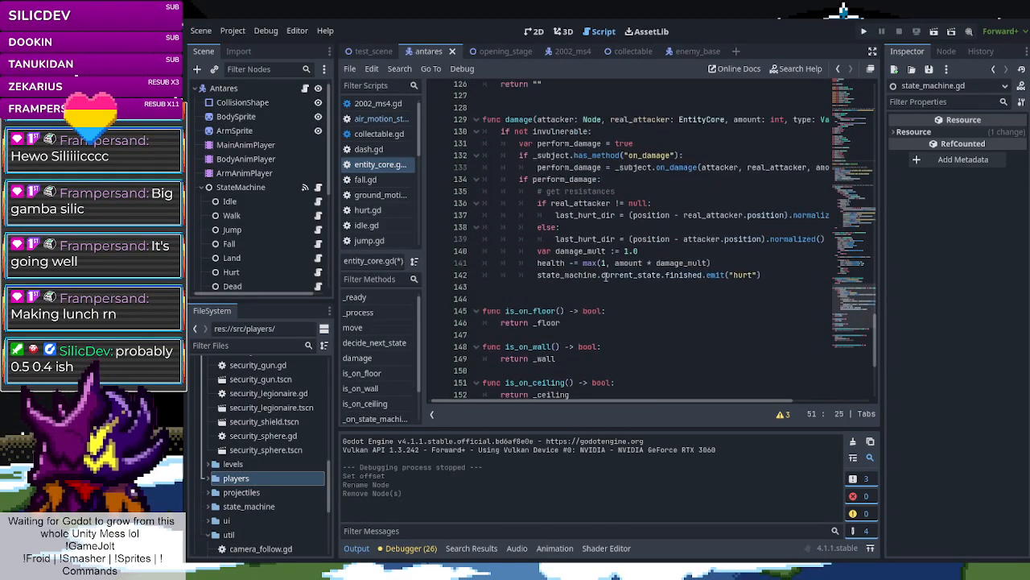
{"action": "scroll", "coordinate": [609, 282], "scroll_direction": "up", "scroll_amount": 5}
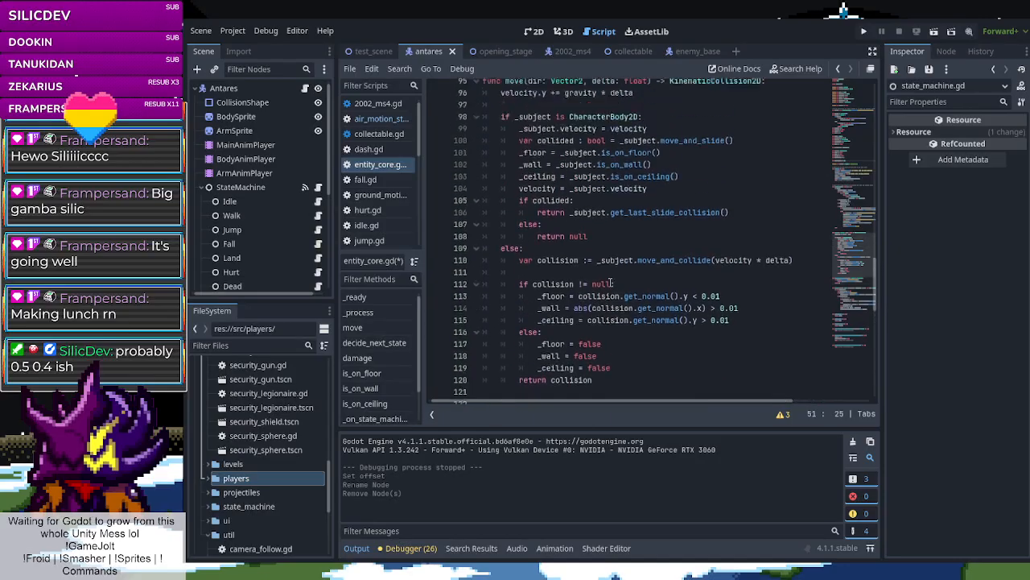
{"action": "scroll", "coordinate": [609, 281], "scroll_direction": "up", "scroll_amount": 2}
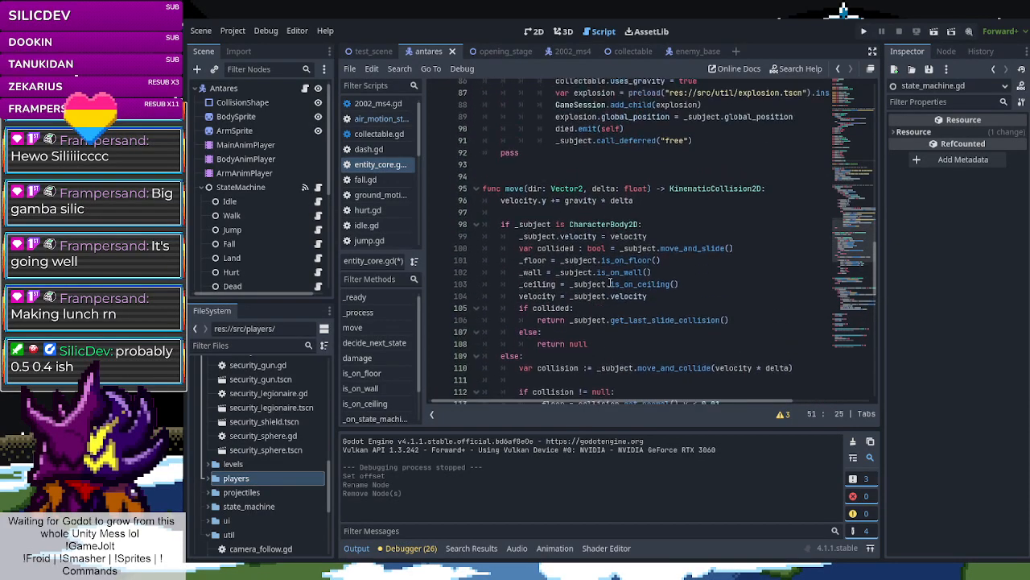
{"action": "left_click", "coordinate": [658, 190]}
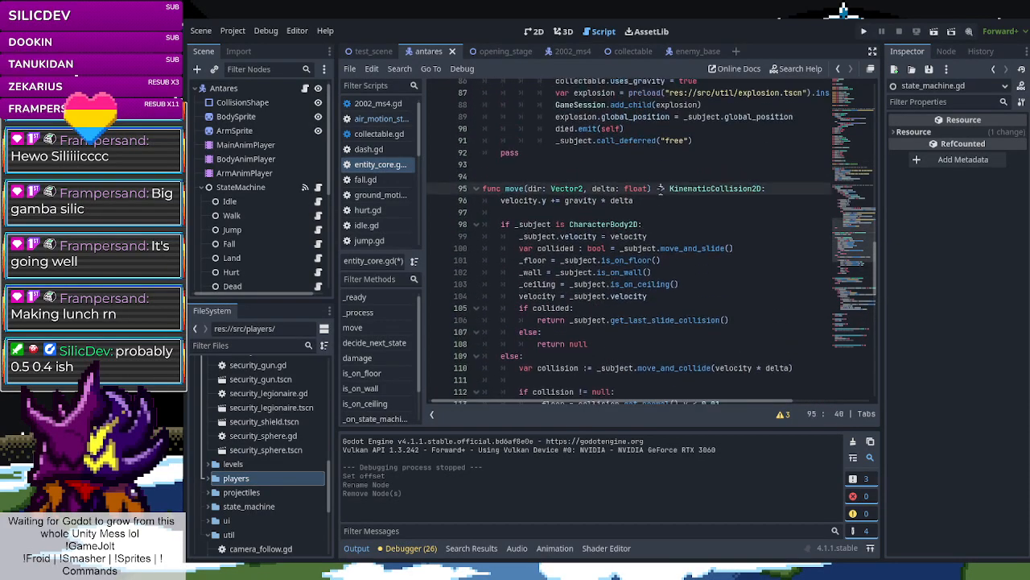
{"action": "left_click", "coordinate": [656, 199]}
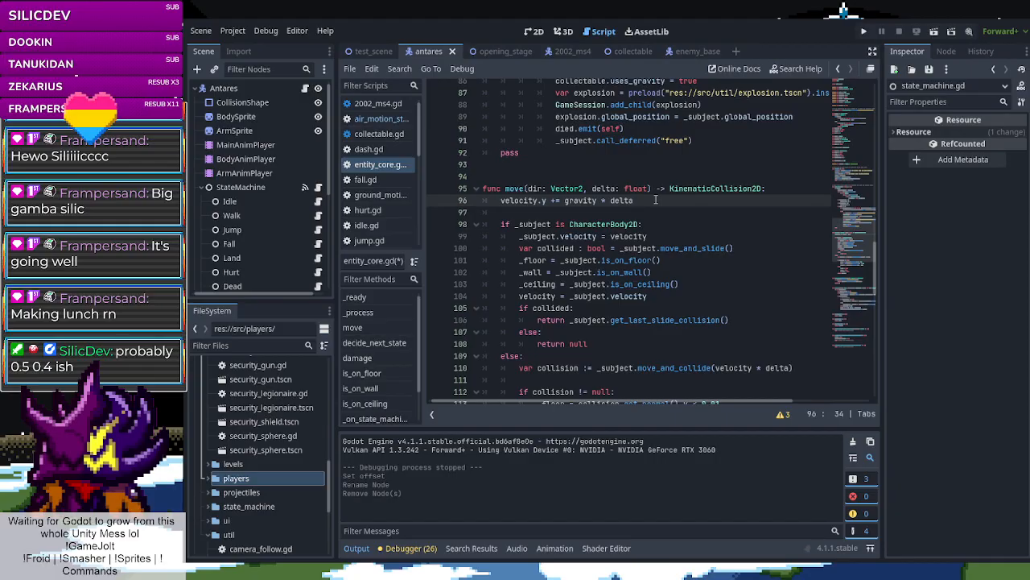
{"action": "key", "text": "Return"}
{"action": "type", "text": "if"}
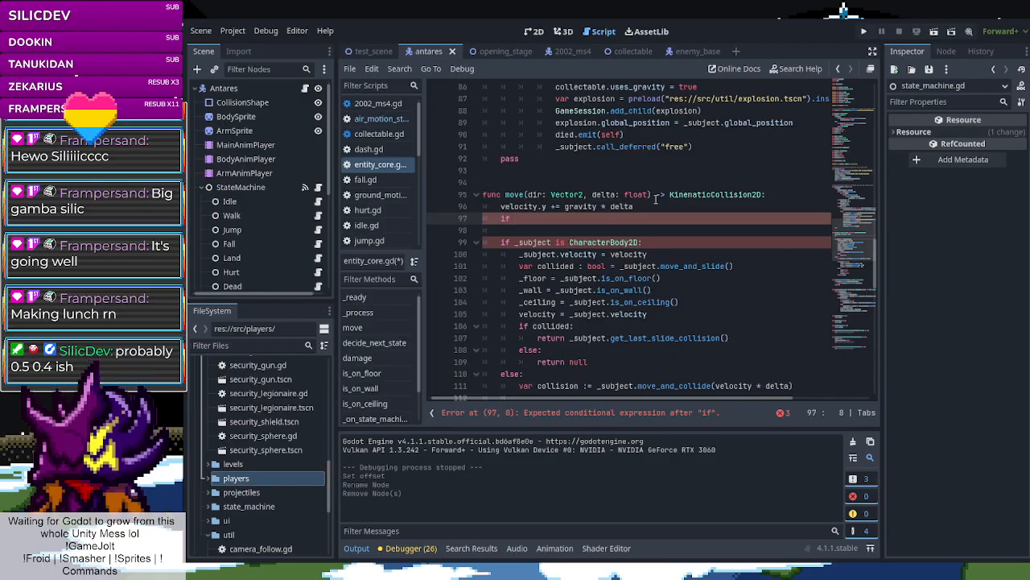
{"action": "key", "text": "BackSpace"}
{"action": "key", "text": "BackSpace"}
{"action": "key", "text": "BackSpace"}
{"action": "key", "text": "BackSpace"}
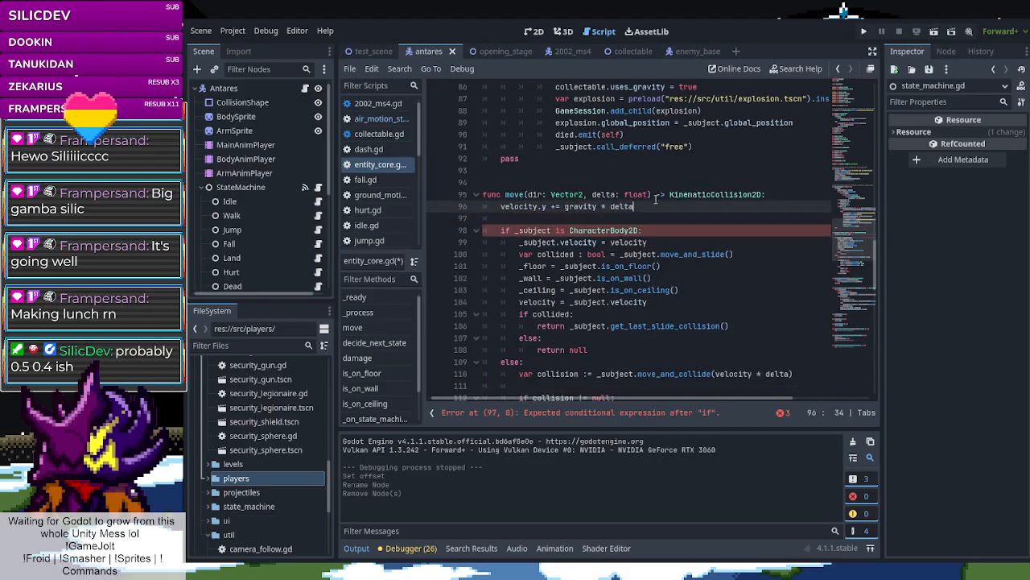
{"action": "scroll", "coordinate": [614, 266], "scroll_direction": "down", "scroll_amount": 6}
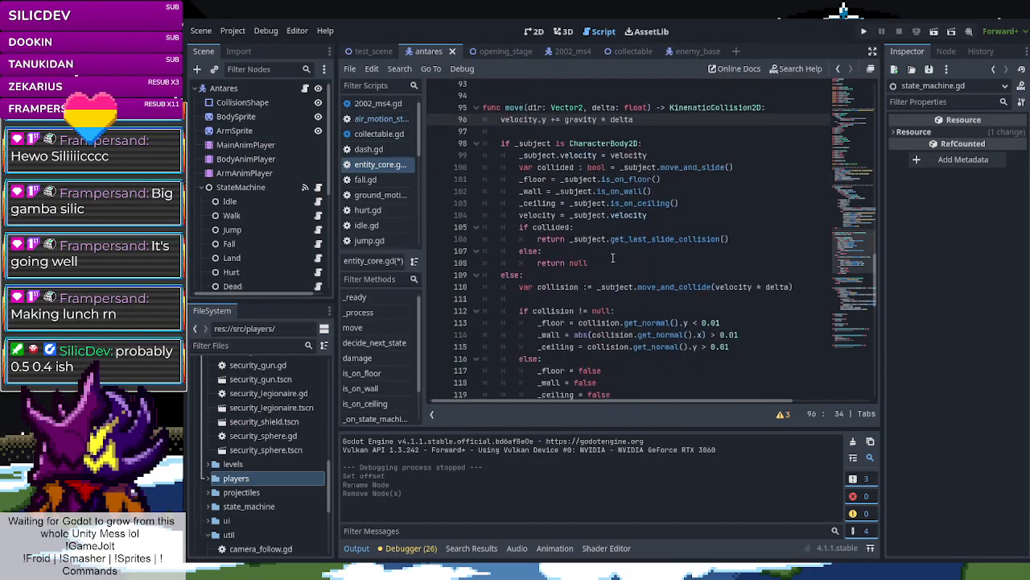
{"action": "scroll", "coordinate": [602, 277], "scroll_direction": "up", "scroll_amount": 4}
{"action": "scroll", "coordinate": [539, 274], "scroll_direction": "up", "scroll_amount": 1}
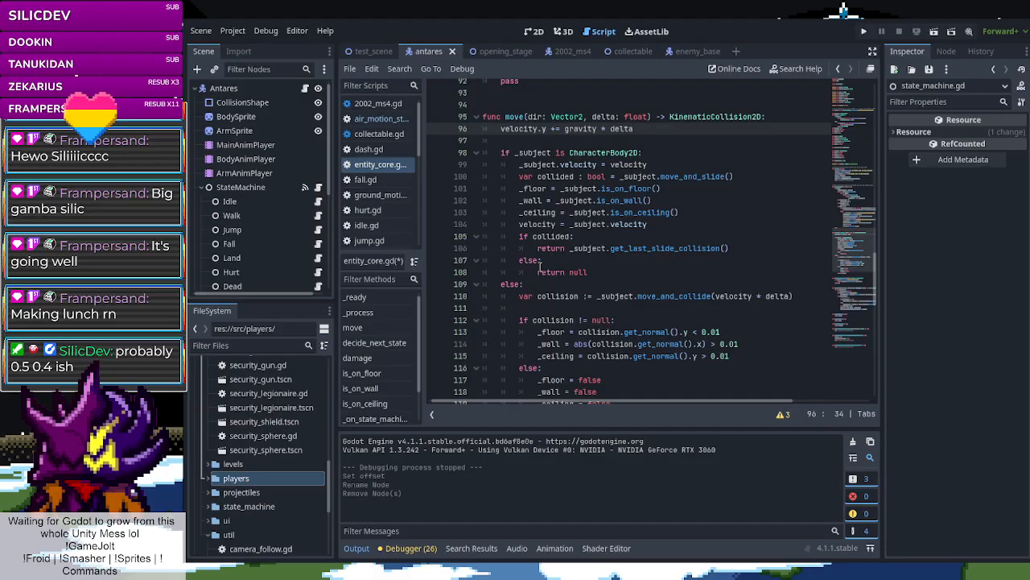
{"action": "key", "text": "Return"}
{"action": "type", "text": "velocity"}
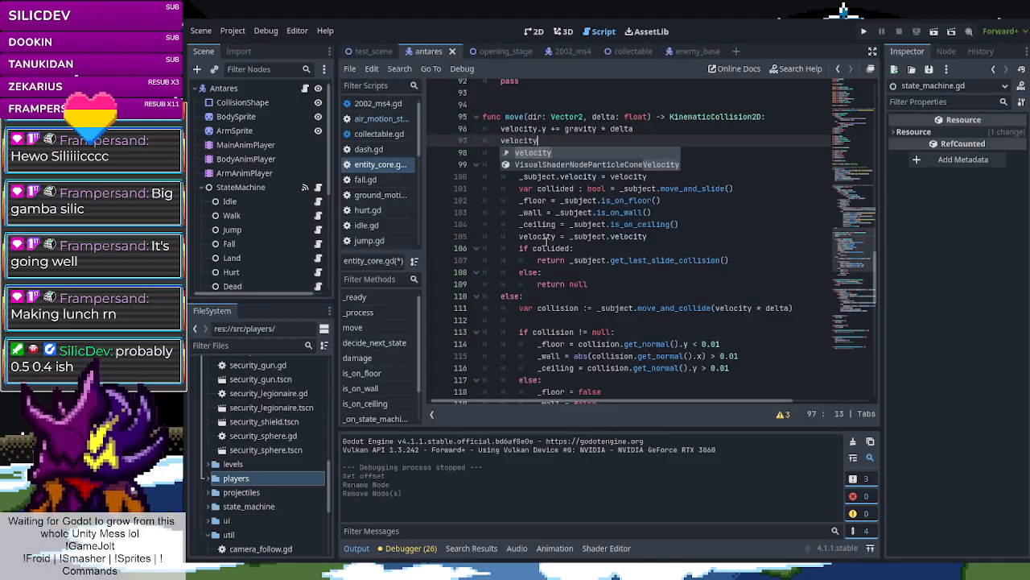
{"action": "key", "text": "BackSpace"}
{"action": "key", "text": "BackSpace"}
{"action": "key", "text": "BackSpace"}
{"action": "key", "text": "BackSpace"}
{"action": "key", "text": "BackSpace"}
{"action": "key", "text": "BackSpace"}
{"action": "key", "text": "BackSpace"}
{"action": "type", "text": "if "}
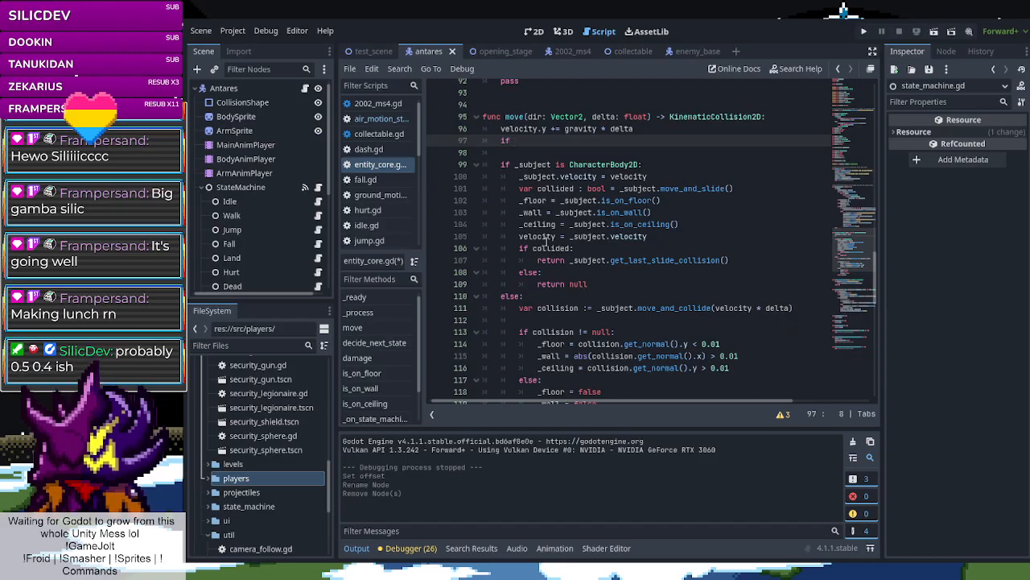
{"action": "type", "text": "su"}
{"action": "key", "text": "BackSpace"}
{"action": "key", "text": "BackSpace"}
{"action": "type", "text": "_su"}
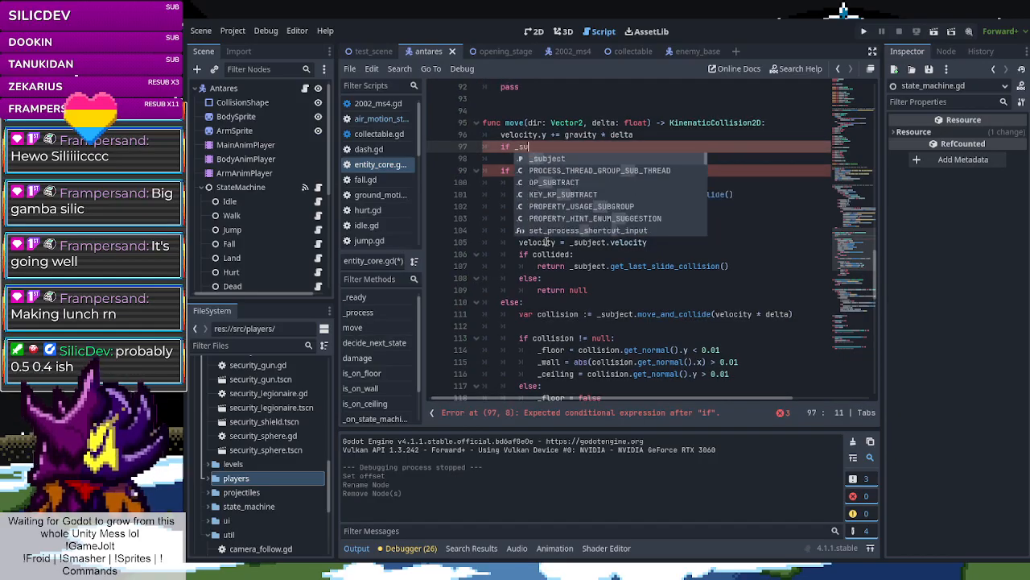
{"action": "key", "text": "Return"}
{"action": "type", "text": "."}
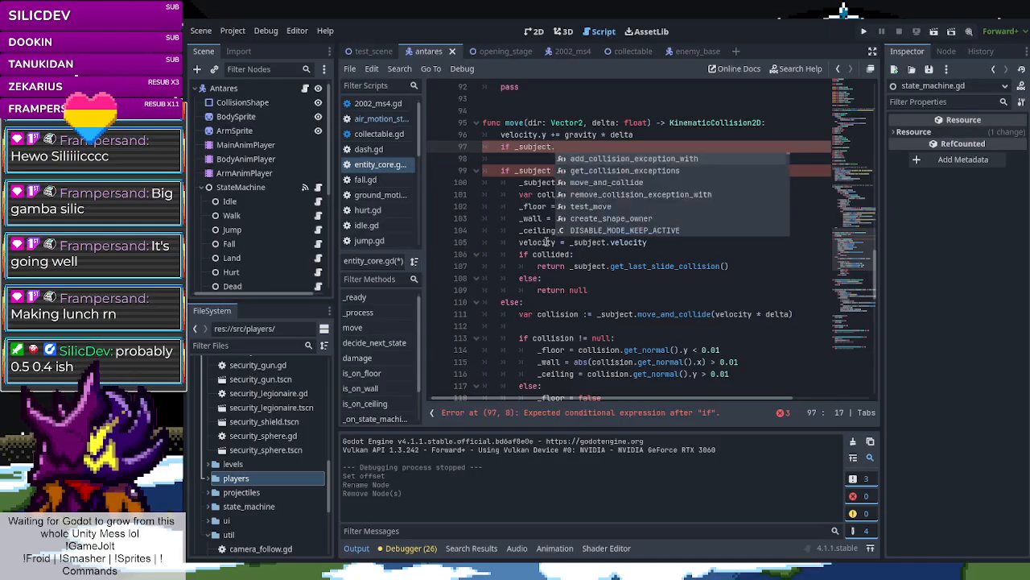
{"action": "type", "text": "is_on"}
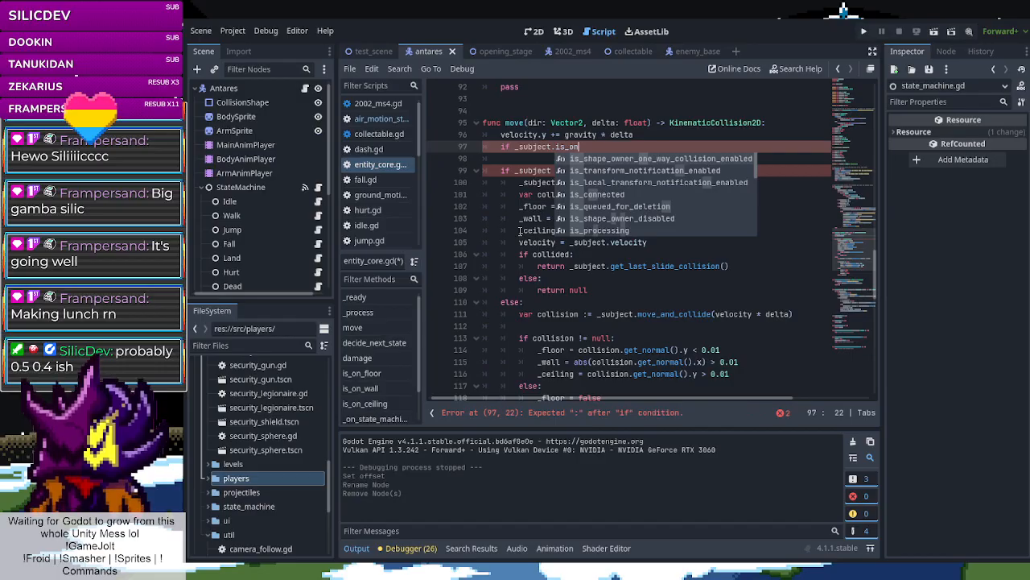
{"action": "left_click", "coordinate": [519, 146]}
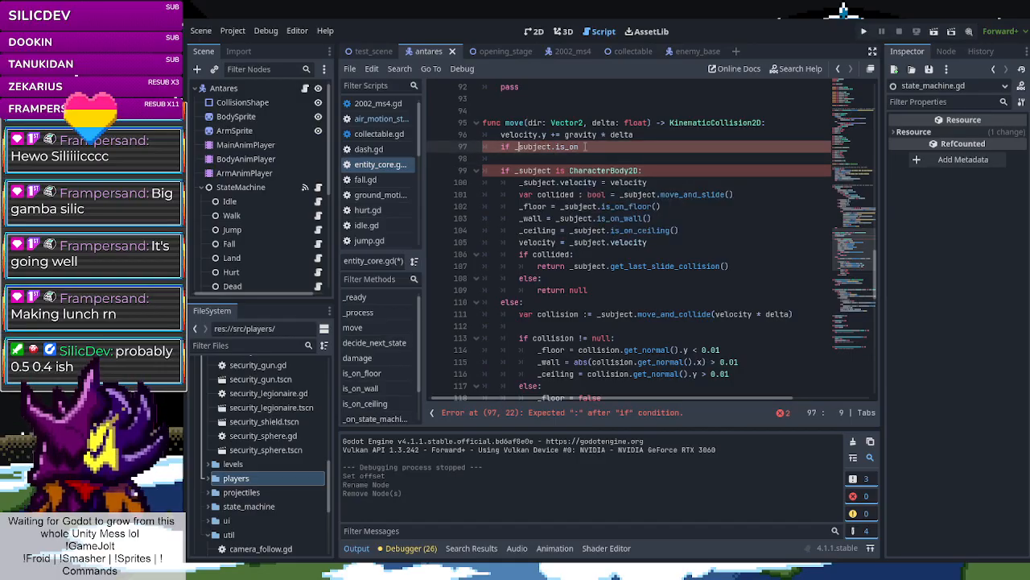
{"action": "left_click_drag", "start_coordinate": [580, 147], "coordinate": [492, 153]}
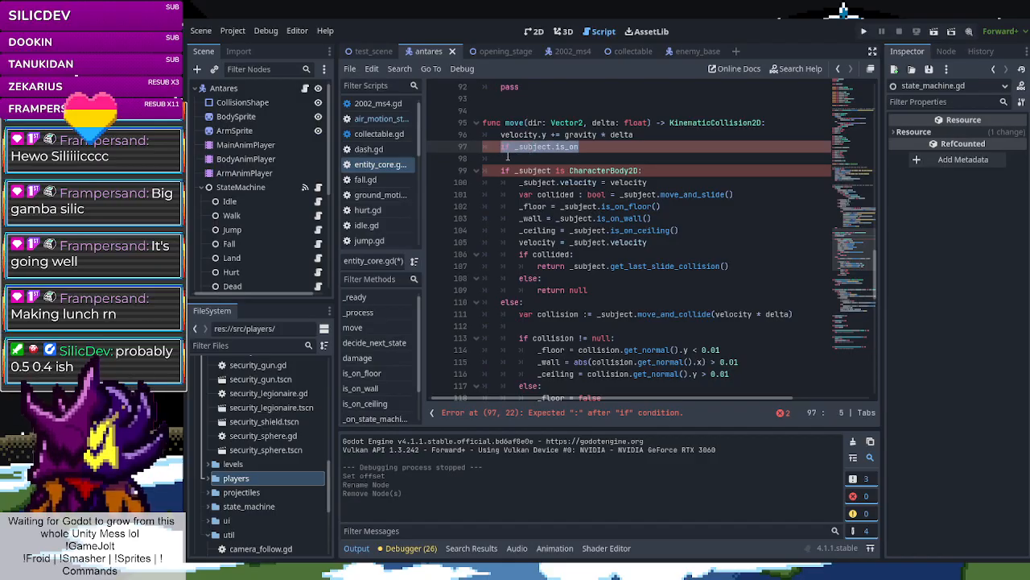
{"action": "key", "text": "BackSpace"}
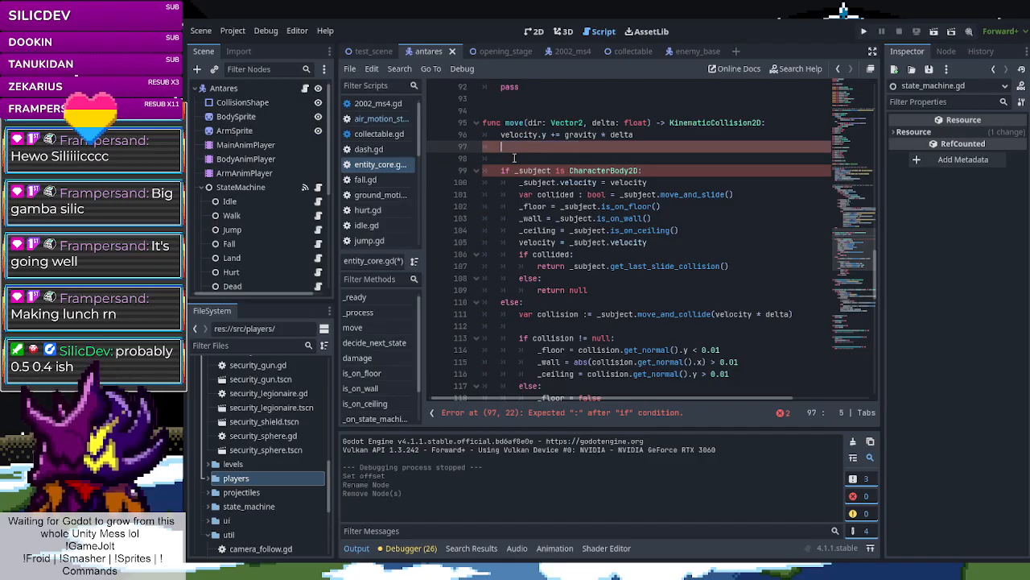
{"action": "key", "text": "BackSpace"}
{"action": "key", "text": "BackSpace"}
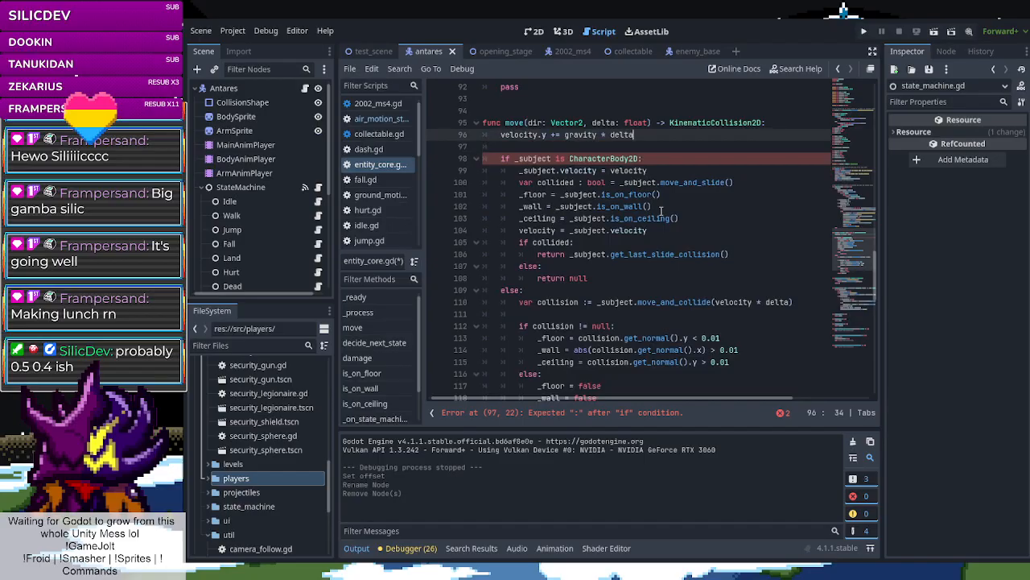
Start an if _wall: block below velocity = _subject.velocity in the CharacterBody2D branch of the move function
{"action": "left_click", "coordinate": [660, 232]}
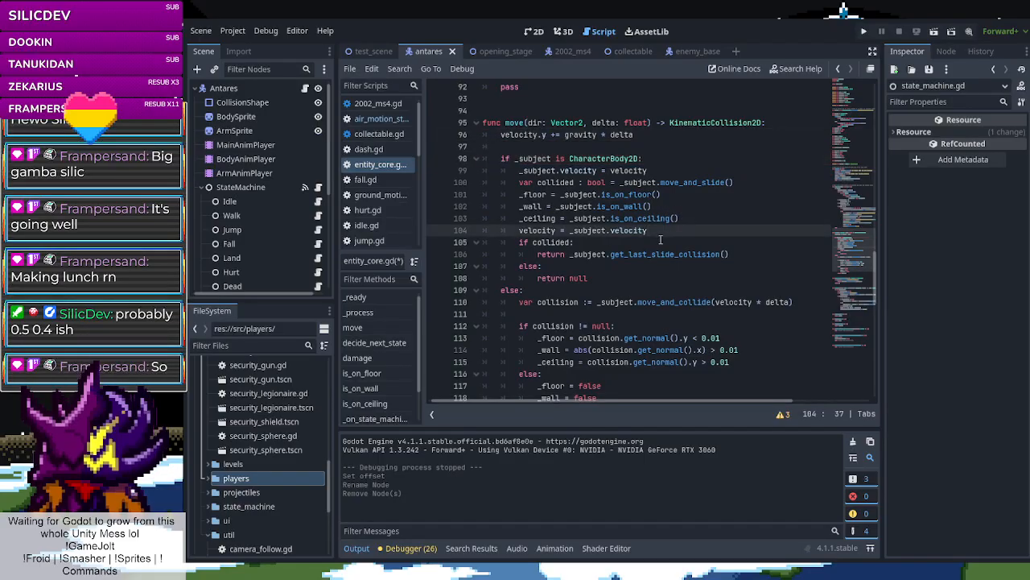
{"action": "key", "text": "Return"}
{"action": "type", "text": "if wal"}
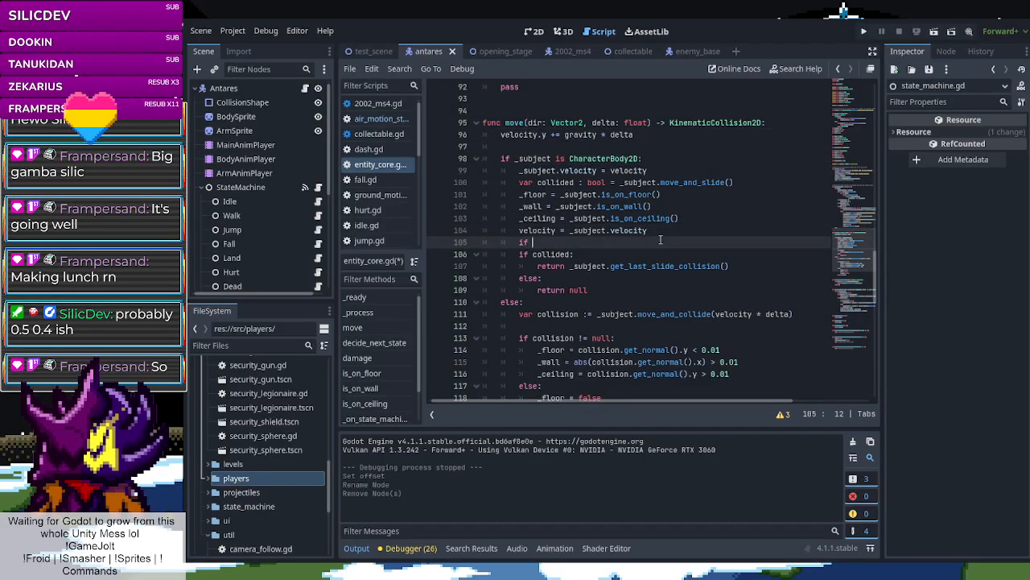
{"action": "key", "text": "BackSpace"}
{"action": "key", "text": "BackSpace"}
{"action": "key", "text": "BackSpace"}
{"action": "type", "text": "_wall"}
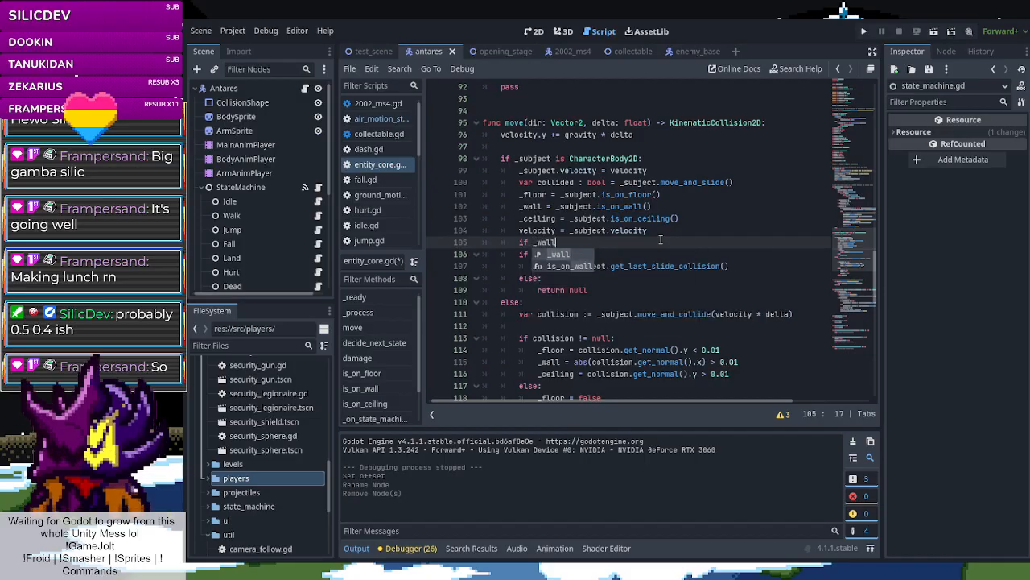
{"action": "type", "text": ":"}
{"action": "key", "text": "Return"}
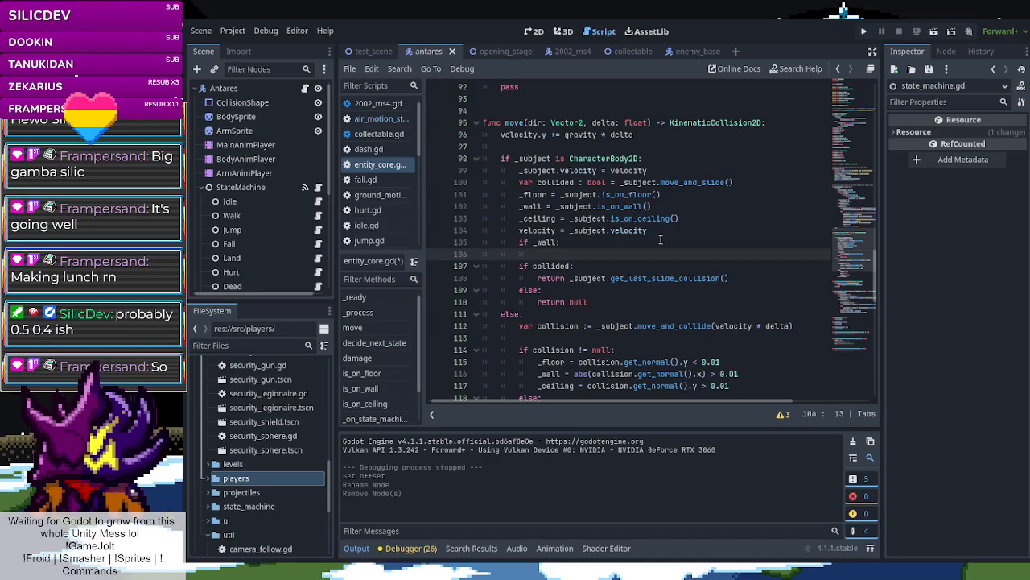
Multiply velocity.y by wall_friction inside the if _wall: block using the *= operator
{"action": "type", "text": "velocity"}
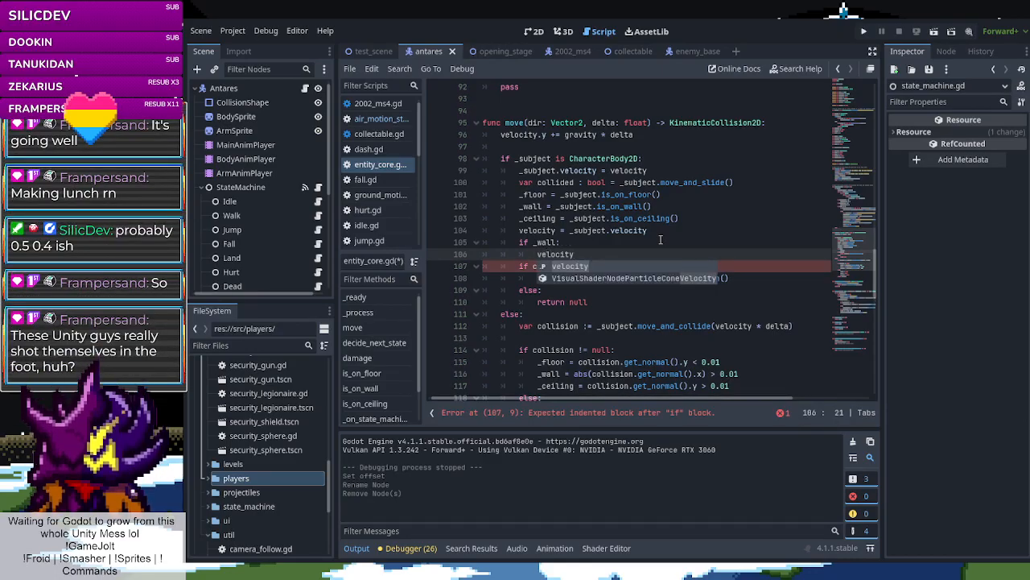
{"action": "type", "text": "."}
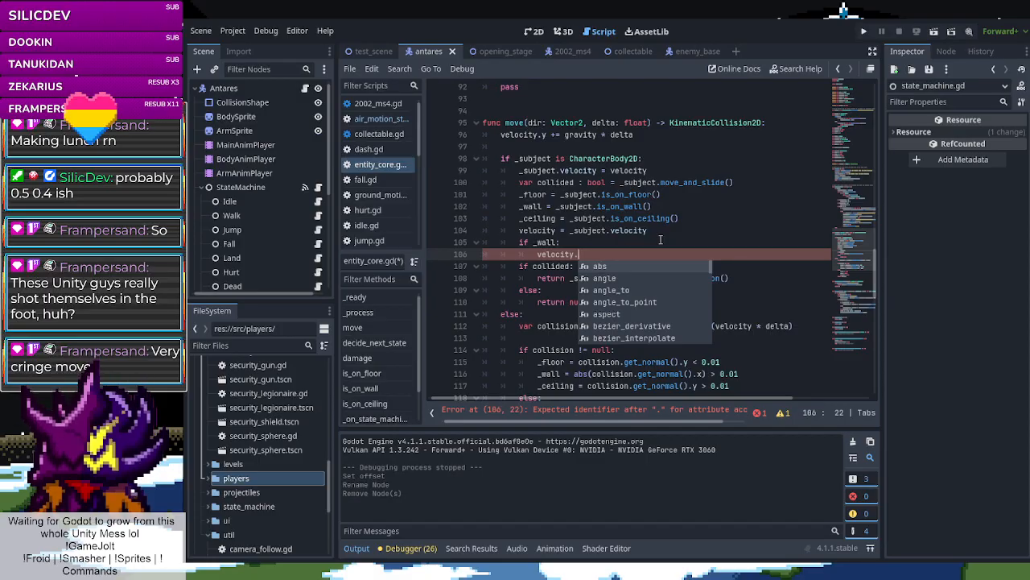
{"action": "type", "text": "y"}
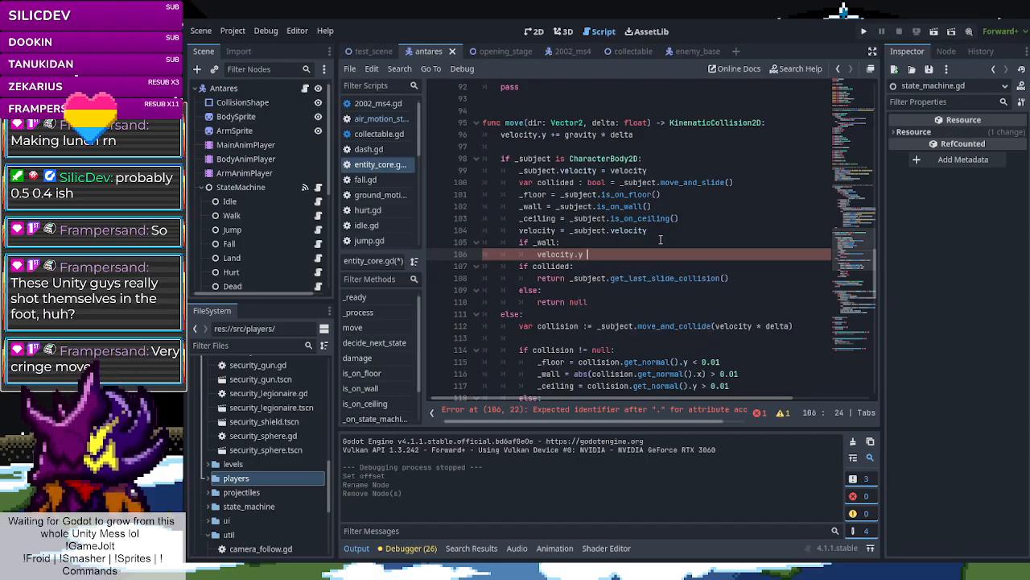
{"action": "type", "text": " += wall"}
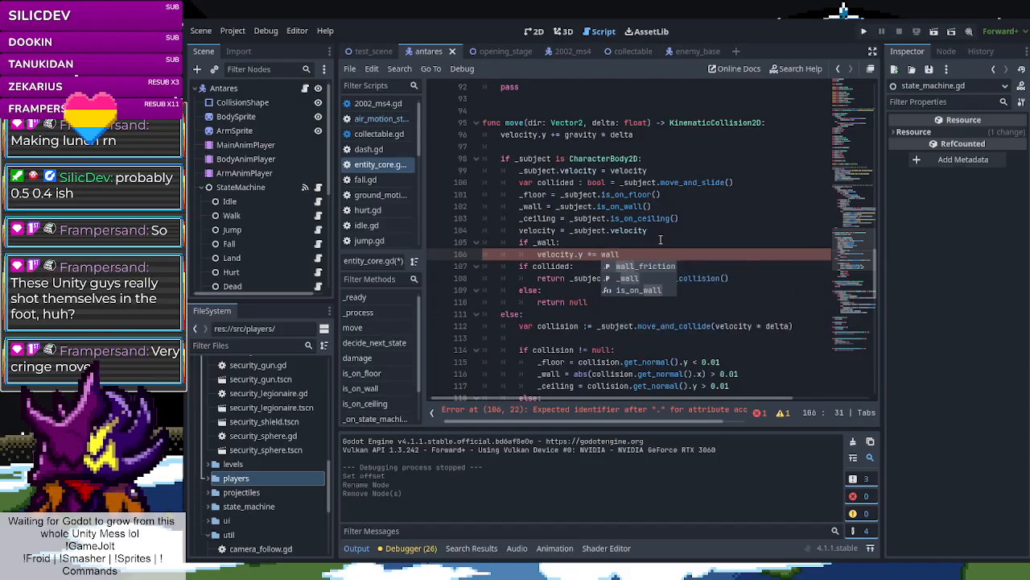
{"action": "key", "text": "Return"}
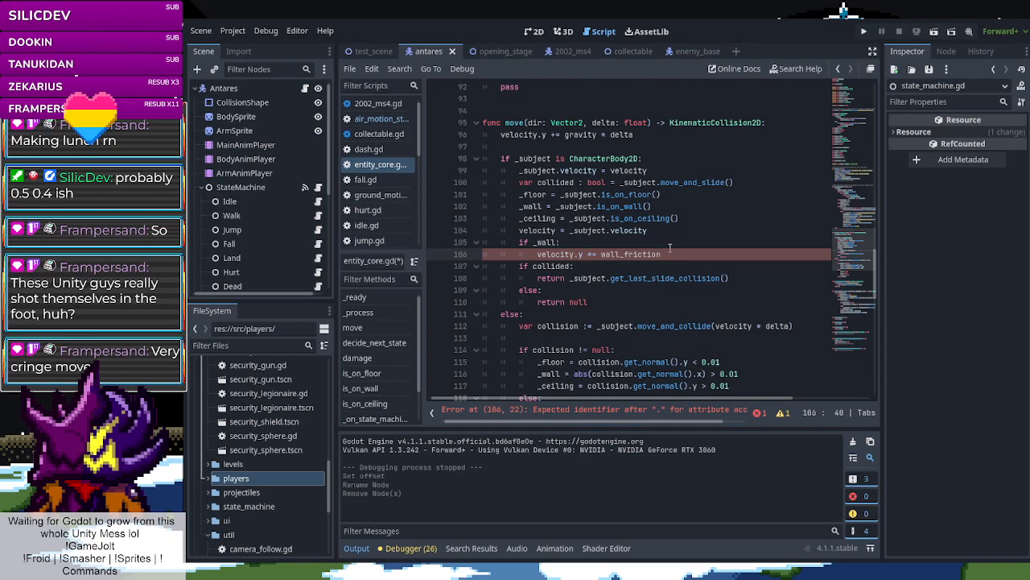
Copy the two-line if _wall: wall friction block and review the move_and_collide branch of the move function
{"action": "left_click_drag", "start_coordinate": [665, 253], "coordinate": [520, 243]}
{"action": "key", "text": "ctrl+c"}
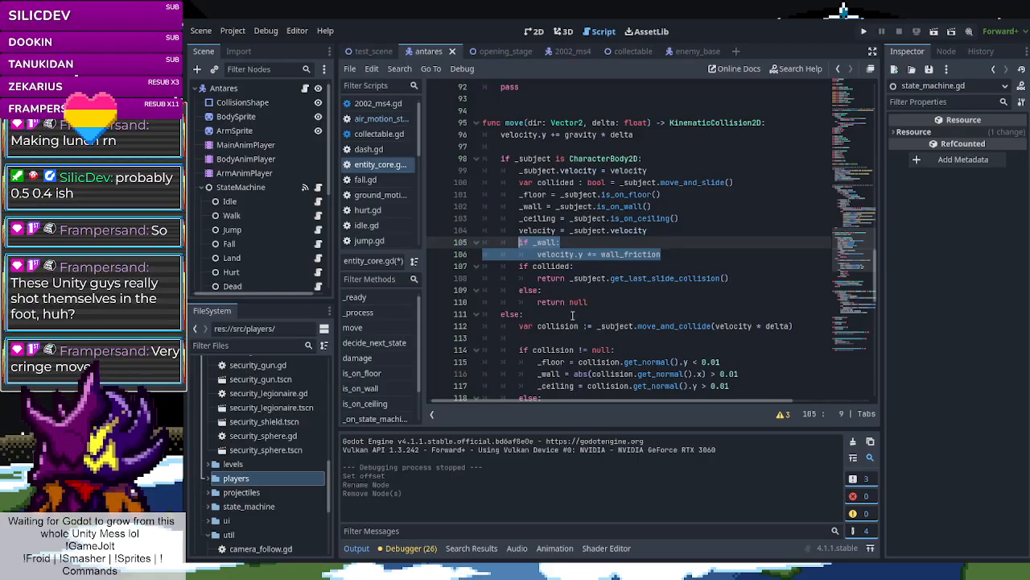
{"action": "scroll", "coordinate": [581, 312], "scroll_direction": "down", "scroll_amount": 1}
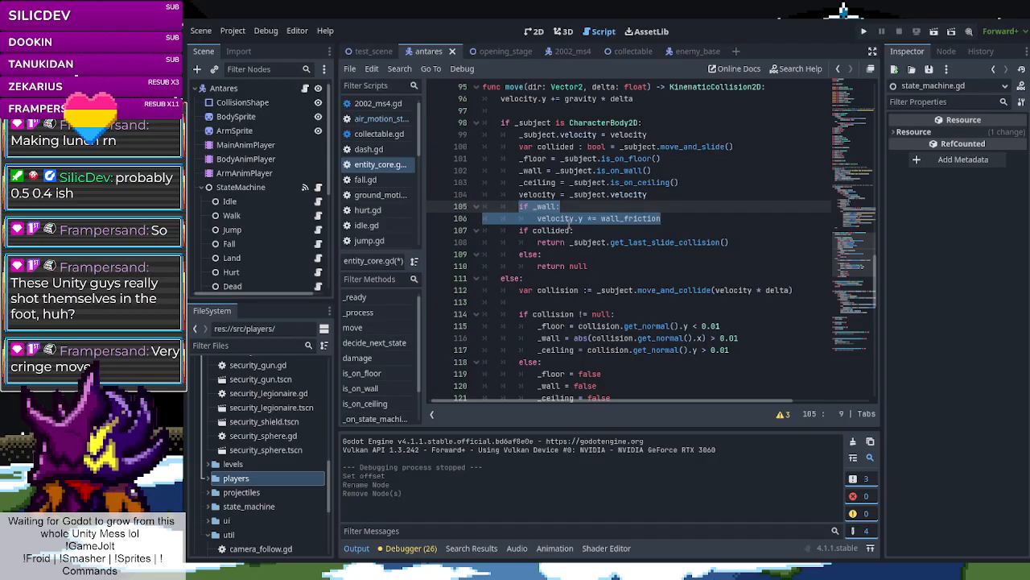
{"action": "scroll", "coordinate": [544, 197], "scroll_direction": "down", "scroll_amount": 3}
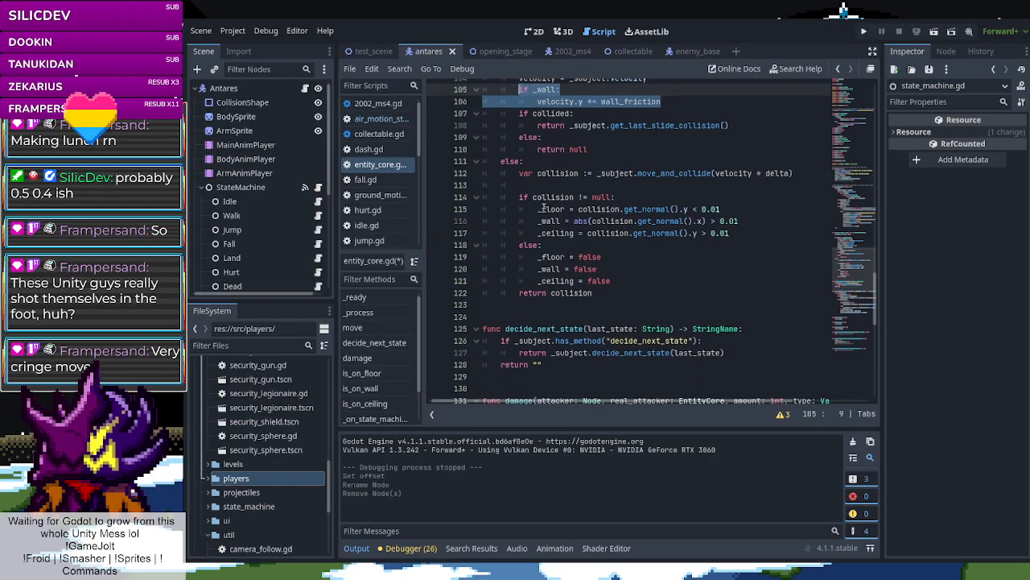
{"action": "scroll", "coordinate": [544, 205], "scroll_direction": "up", "scroll_amount": 2}
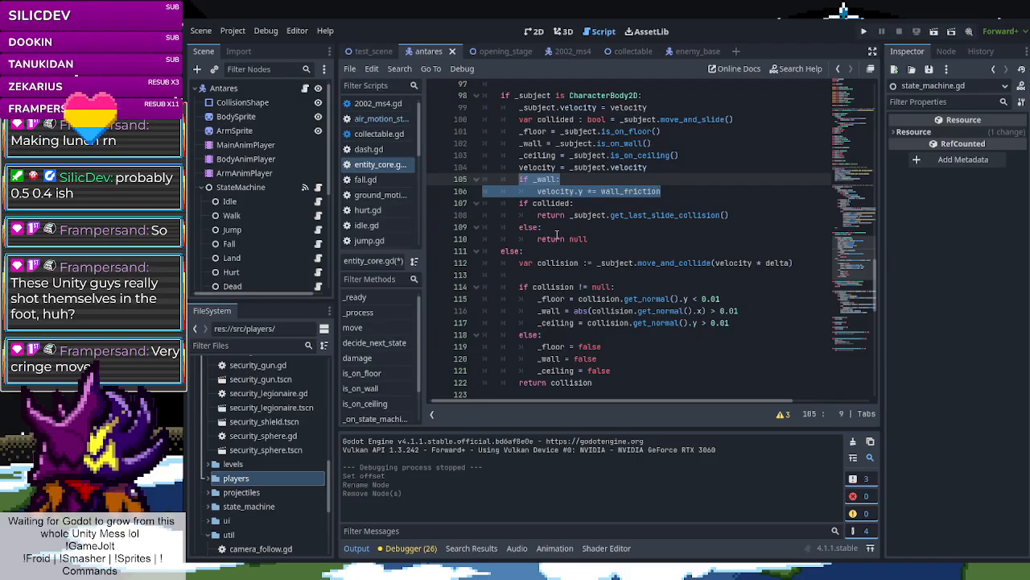
{"action": "scroll", "coordinate": [556, 234], "scroll_direction": "down", "scroll_amount": 1}
{"action": "scroll", "coordinate": [556, 233], "scroll_direction": "up", "scroll_amount": 2}
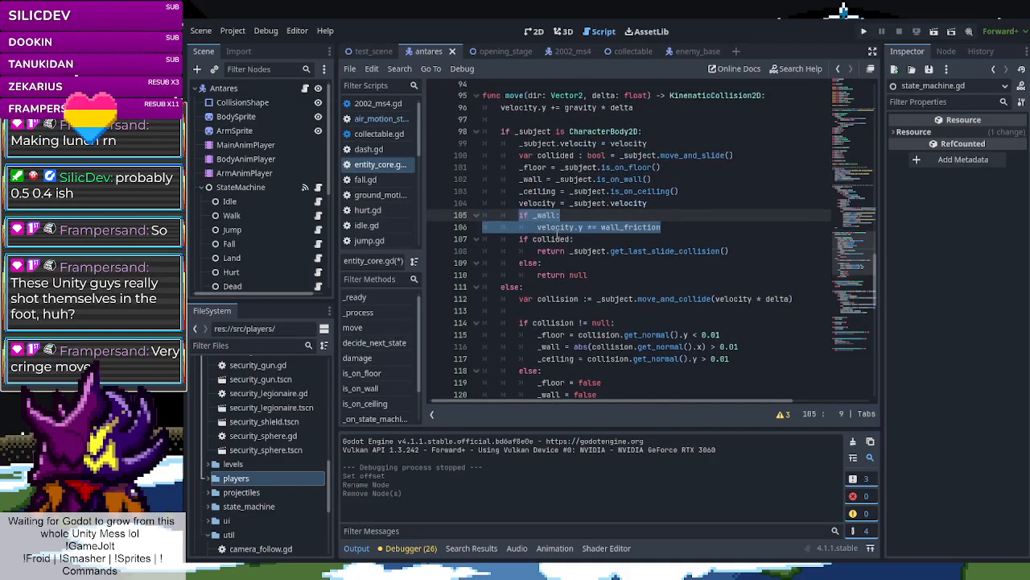
{"action": "scroll", "coordinate": [556, 235], "scroll_direction": "down", "scroll_amount": 1}
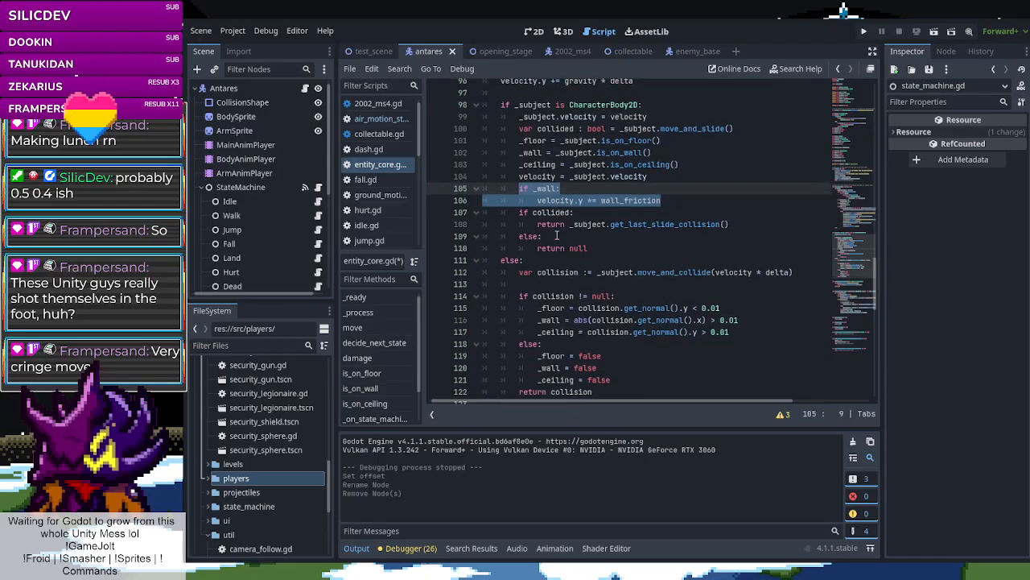
{"action": "scroll", "coordinate": [559, 229], "scroll_direction": "up", "scroll_amount": 2}
{"action": "scroll", "coordinate": [561, 226], "scroll_direction": "down", "scroll_amount": 3}
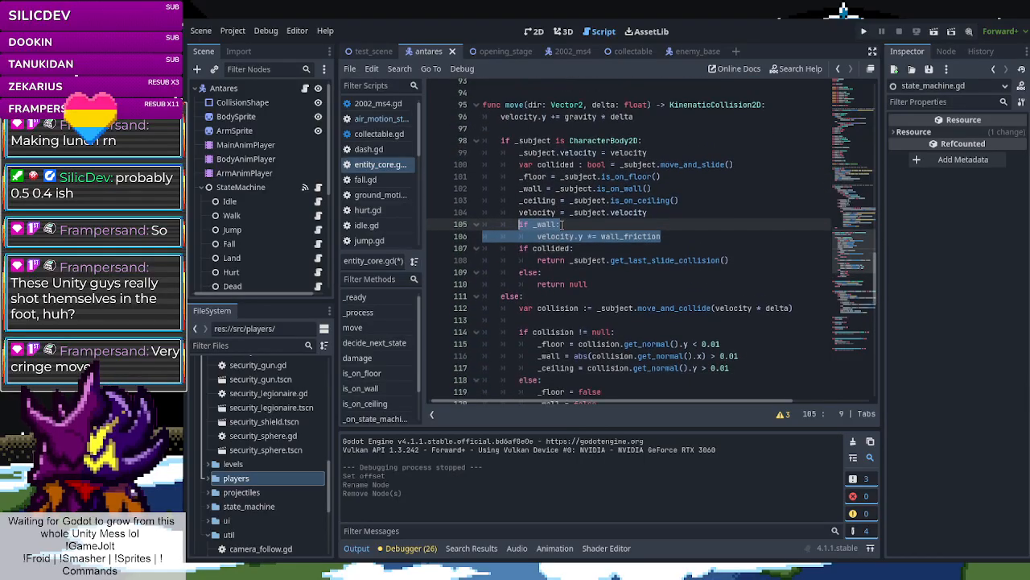
{"action": "left_click", "coordinate": [574, 256]}
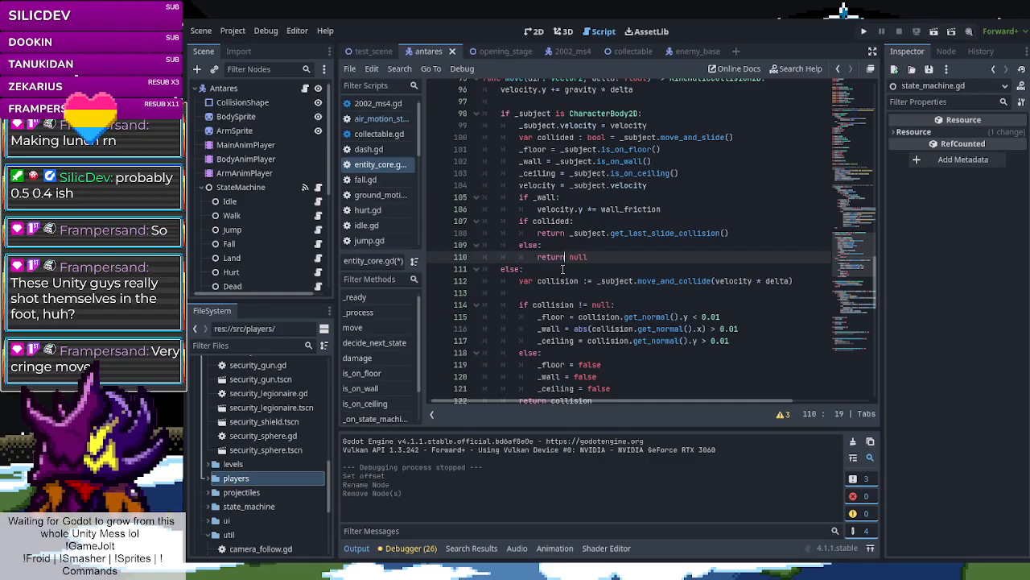
{"action": "scroll", "coordinate": [611, 281], "scroll_direction": "down", "scroll_amount": 3}
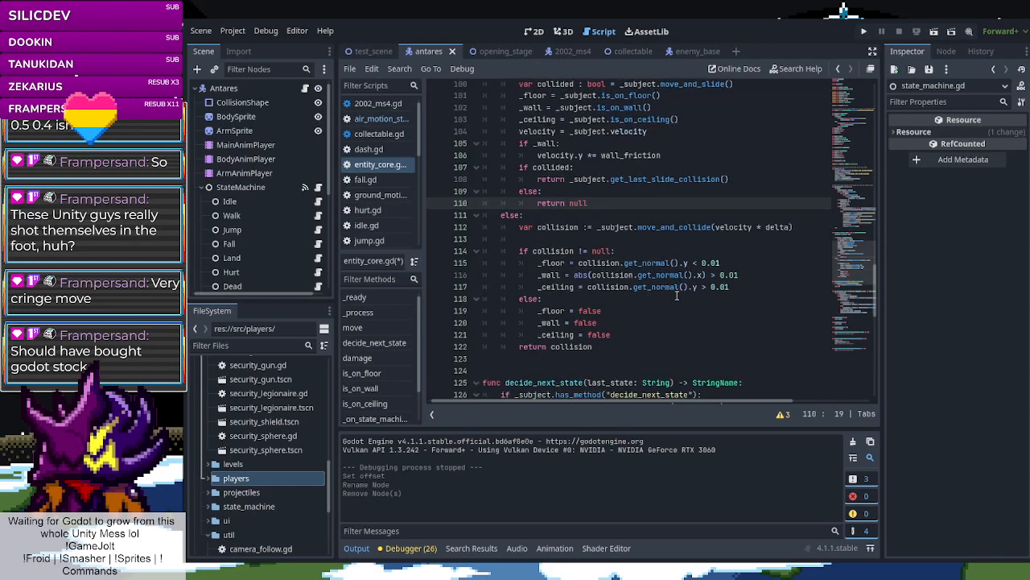
Paste the wall friction block below the _ceiling assignment under if collision != null and indent its velocity.y line
{"action": "left_click", "coordinate": [745, 288]}
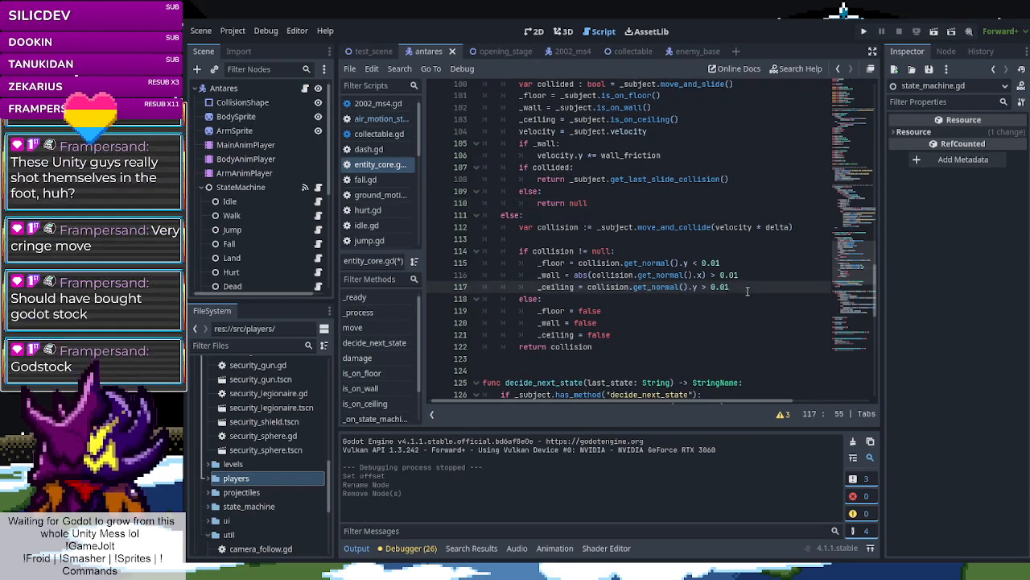
{"action": "key", "text": "Return"}
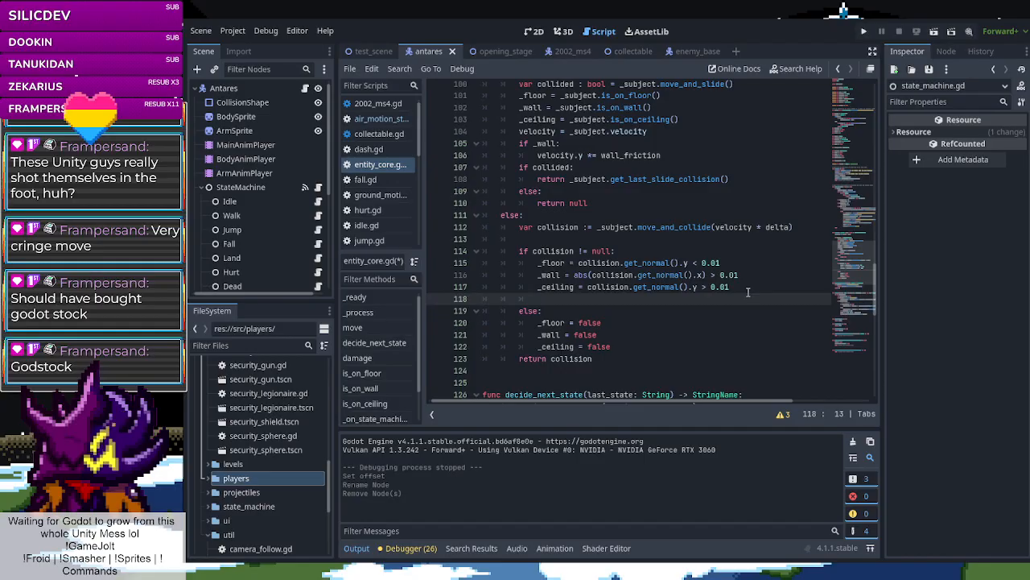
{"action": "key", "text": "ctrl+v"}
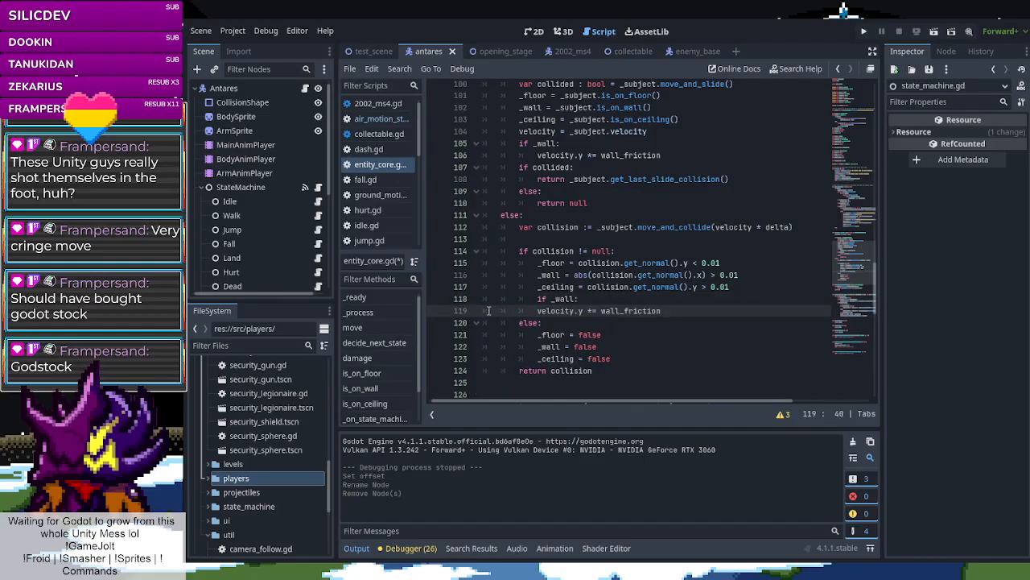
{"action": "left_click", "coordinate": [538, 314]}
{"action": "key", "text": "Tab"}
{"action": "left_click", "coordinate": [603, 346]}
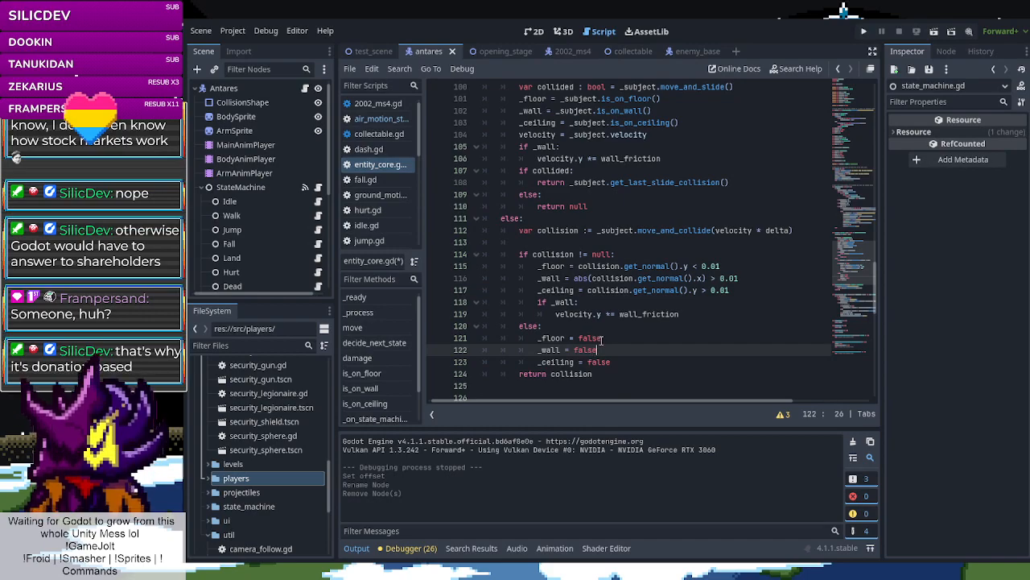
Delete the two-line if _wall: block and its leftover blank line from the if collision != null branch
{"action": "left_click", "coordinate": [541, 302]}
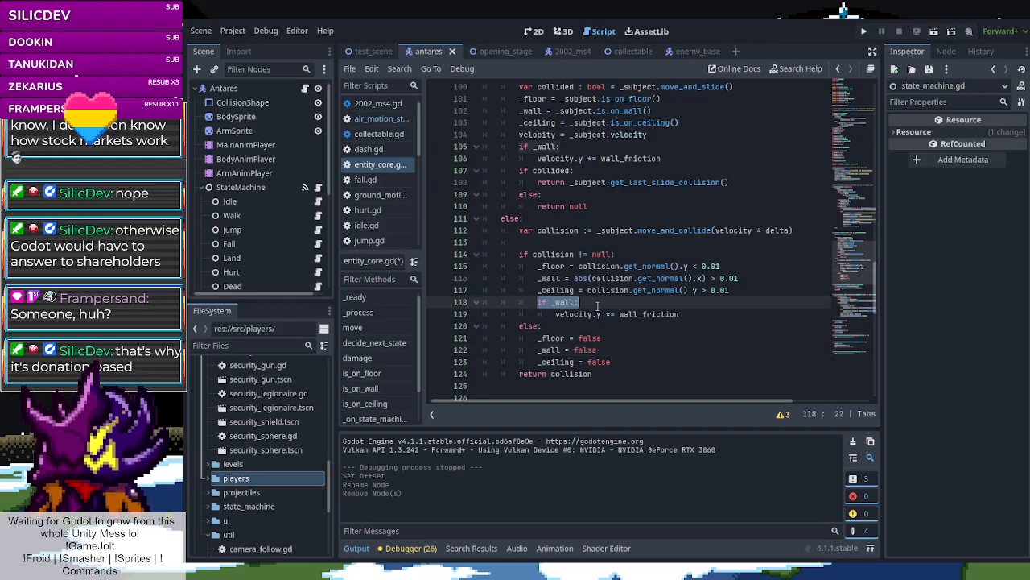
{"action": "left_click_drag", "start_coordinate": [600, 308], "coordinate": [616, 314]}
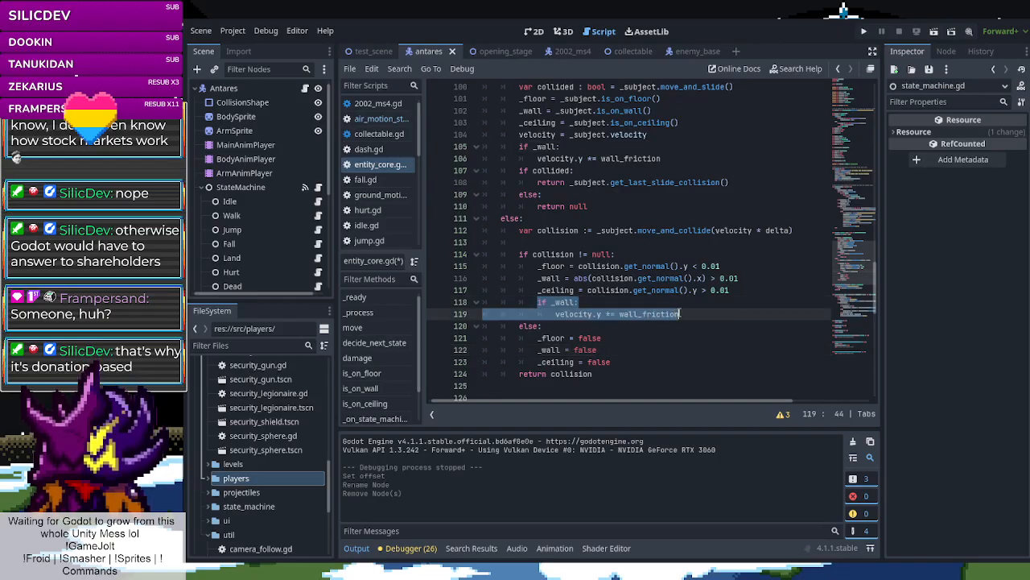
{"action": "key", "text": "BackSpace"}
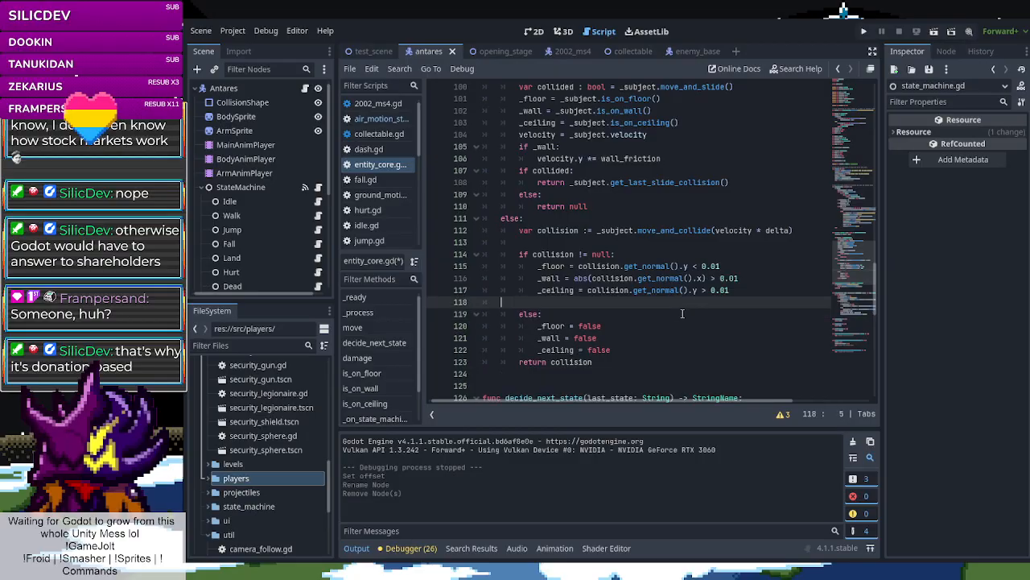
{"action": "key", "text": "BackSpace"}
{"action": "key", "text": "BackSpace"}
Insert the if _wall: velocity.y *= wall_friction block after the else branch, just above return collision, and save the script
{"action": "left_click", "coordinate": [625, 344]}
{"action": "key", "text": "Return"}
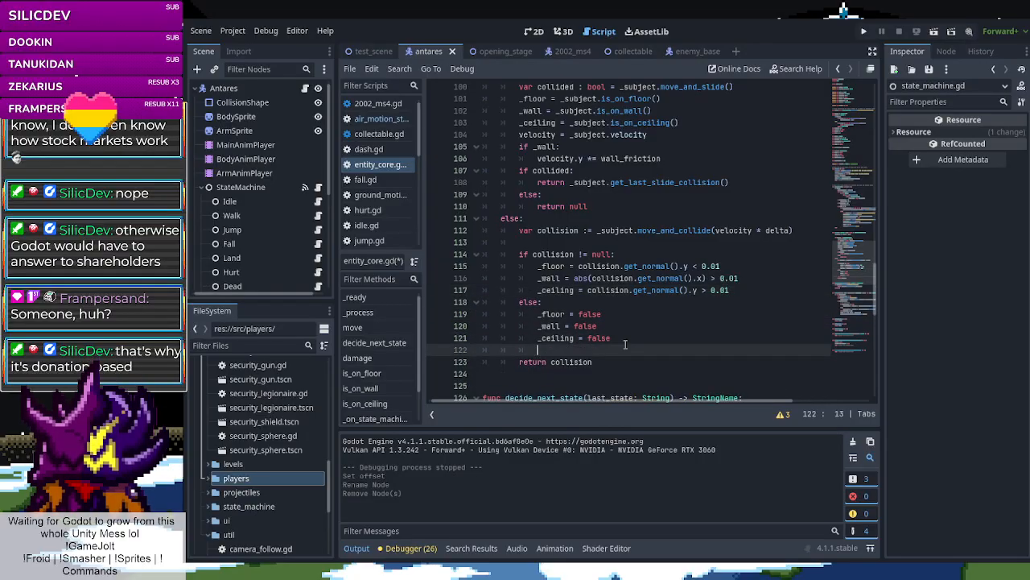
{"action": "type", "text": "if _wall: velocity.y *= wall_friction"}
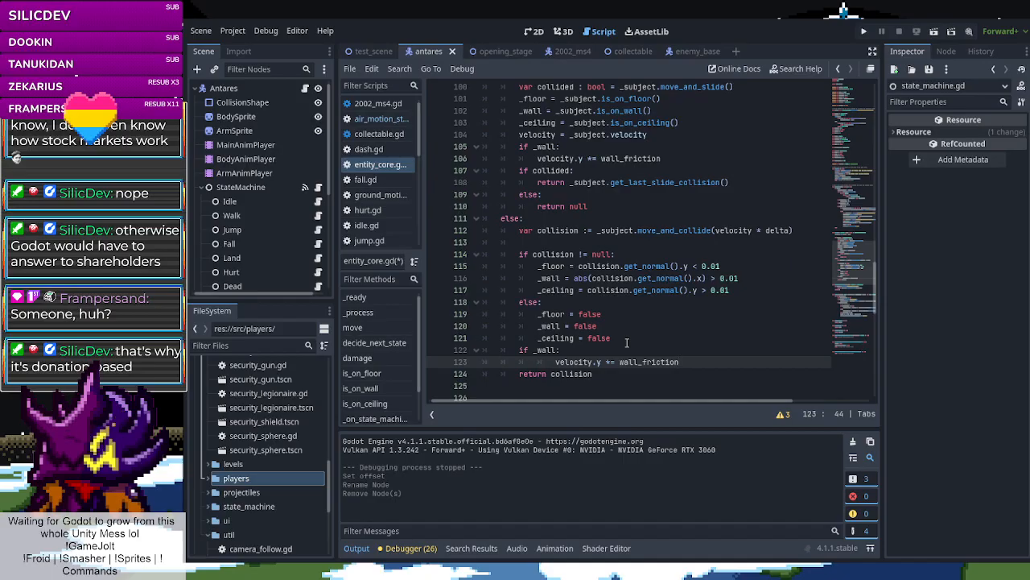
{"action": "key", "text": "ctrl+s"}
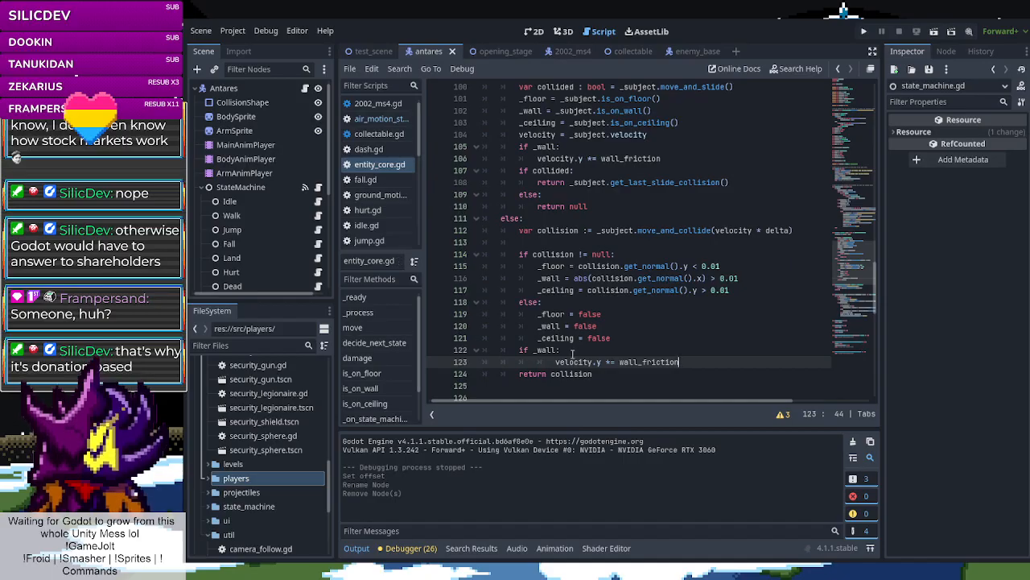
{"action": "left_click", "coordinate": [629, 341]}
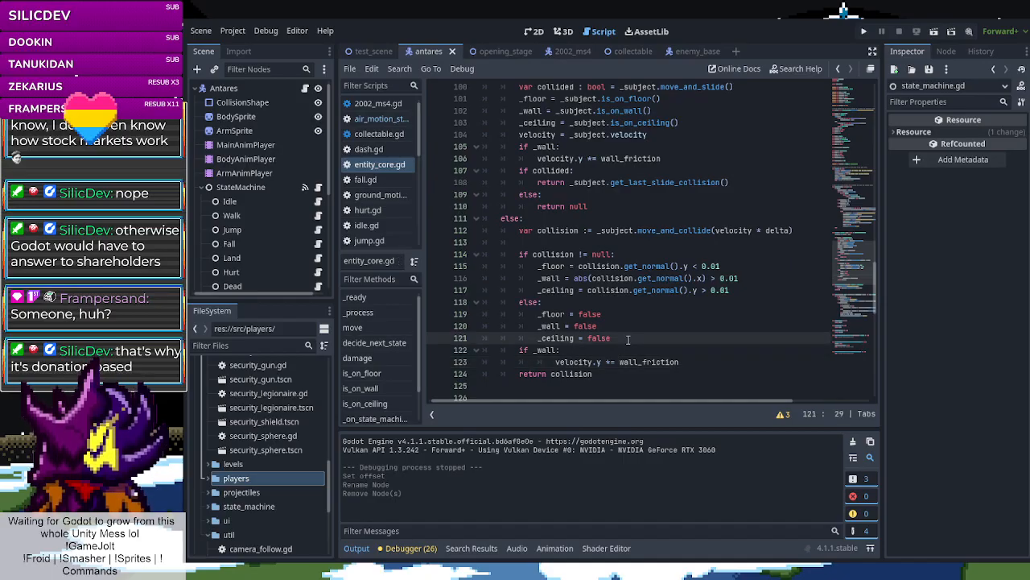
{"action": "key", "text": "Return"}
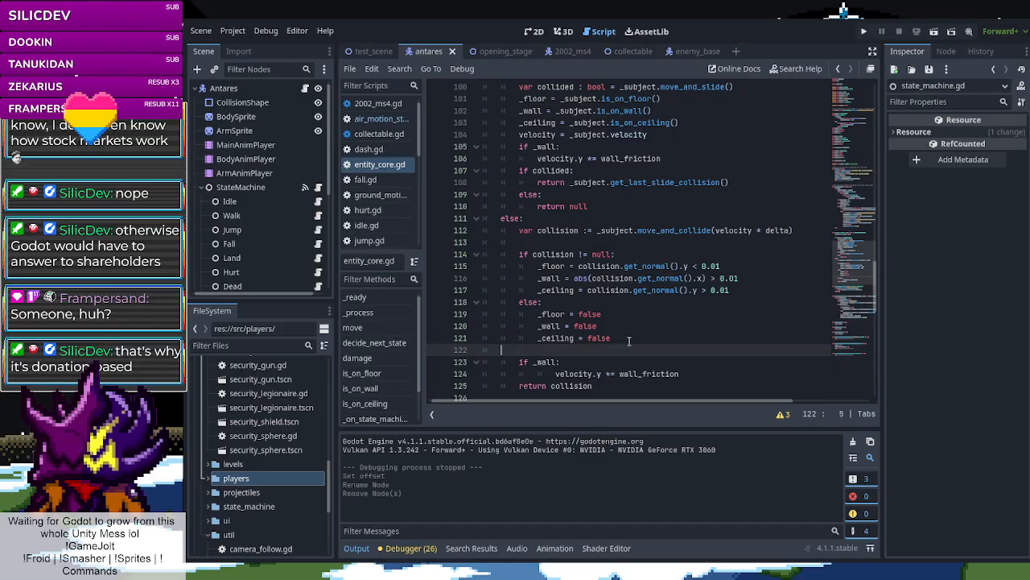
{"action": "key", "text": "BackSpace"}
{"action": "key", "text": "BackSpace"}
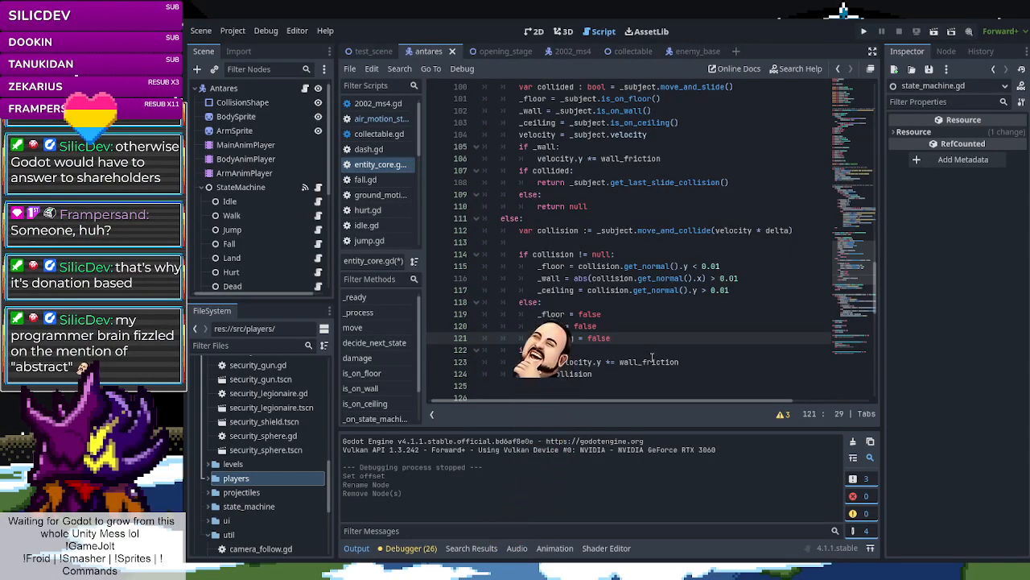
Switch to the opening_stage scene in the 2D view and run the current scene
{"action": "scroll", "coordinate": [652, 358], "scroll_direction": "up", "scroll_amount": 12}
{"action": "scroll", "coordinate": [644, 359], "scroll_direction": "up", "scroll_amount": 20}
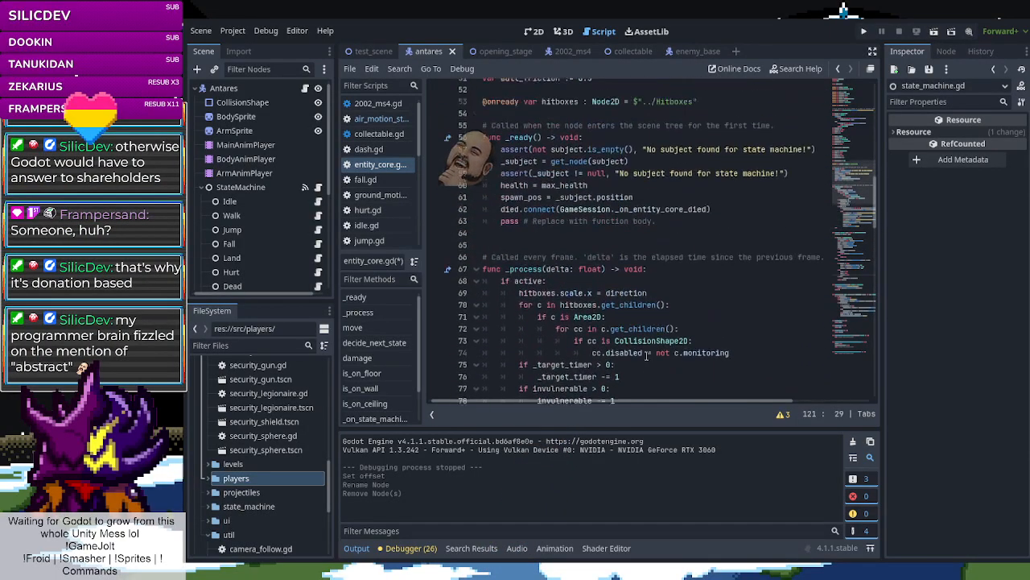
{"action": "scroll", "coordinate": [631, 361], "scroll_direction": "up", "scroll_amount": 1}
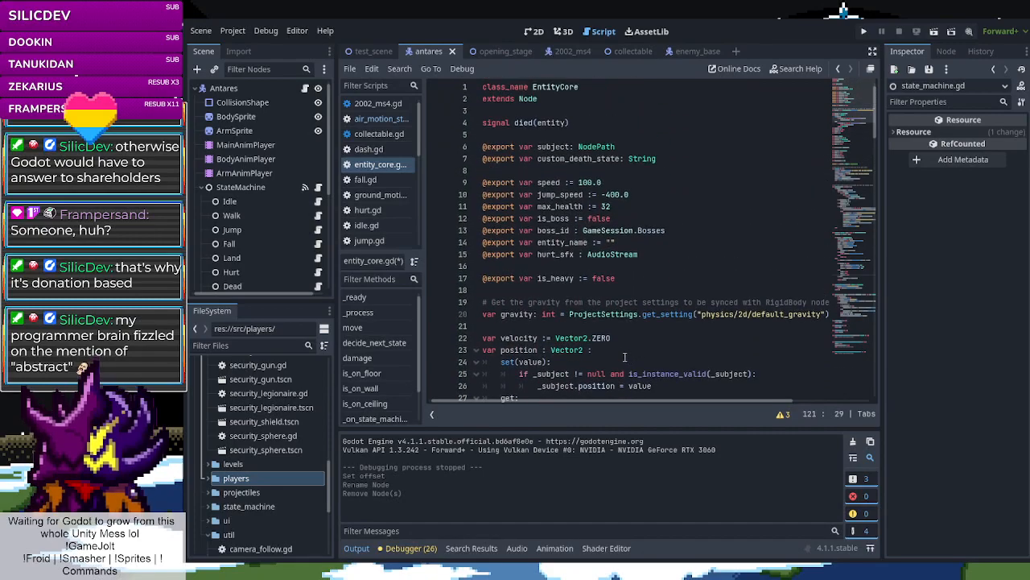
{"action": "left_click", "coordinate": [518, 53]}
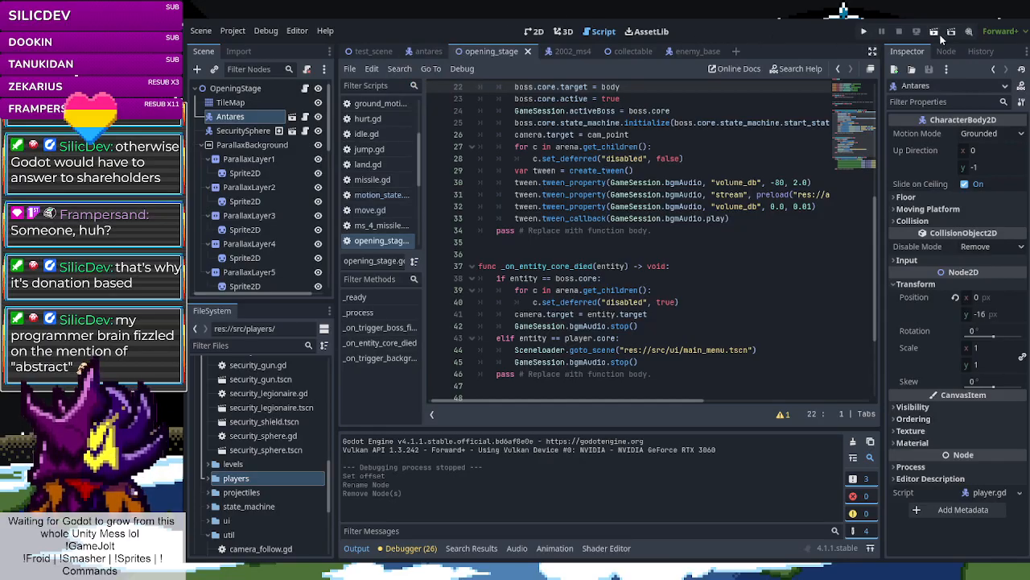
{"action": "left_click", "coordinate": [534, 31]}
{"action": "scroll", "coordinate": [610, 319], "scroll_direction": "down", "scroll_amount": 8}
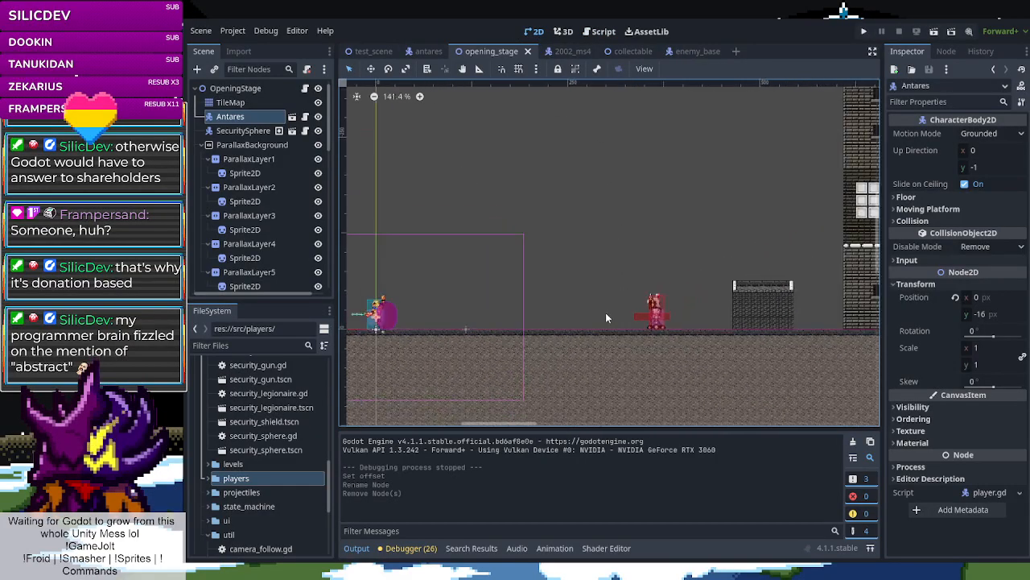
{"action": "scroll", "coordinate": [608, 317], "scroll_direction": "down", "scroll_amount": 20}
{"action": "scroll", "coordinate": [554, 317], "scroll_direction": "up", "scroll_amount": 20}
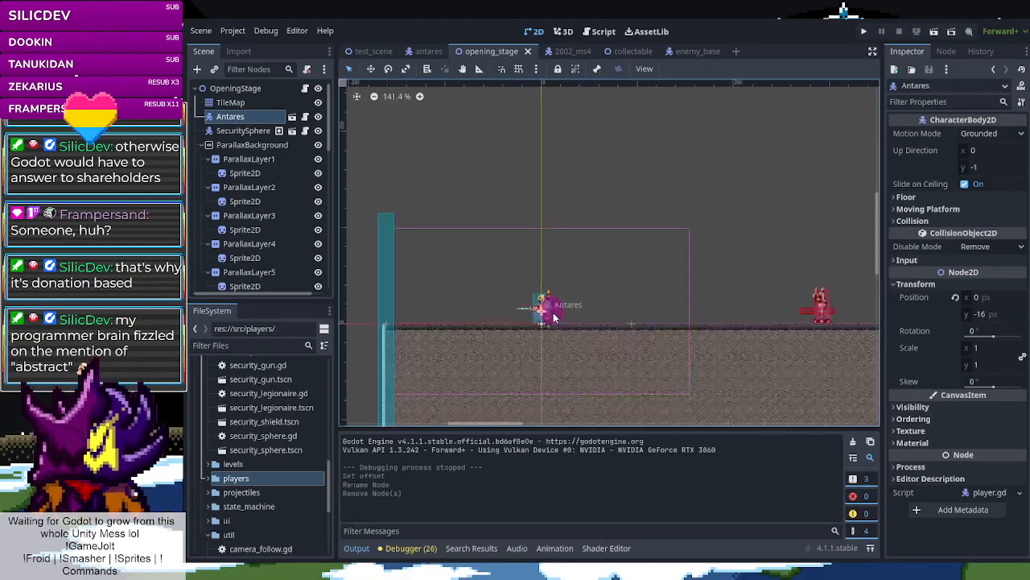
{"action": "scroll", "coordinate": [554, 318], "scroll_direction": "up", "scroll_amount": 4}
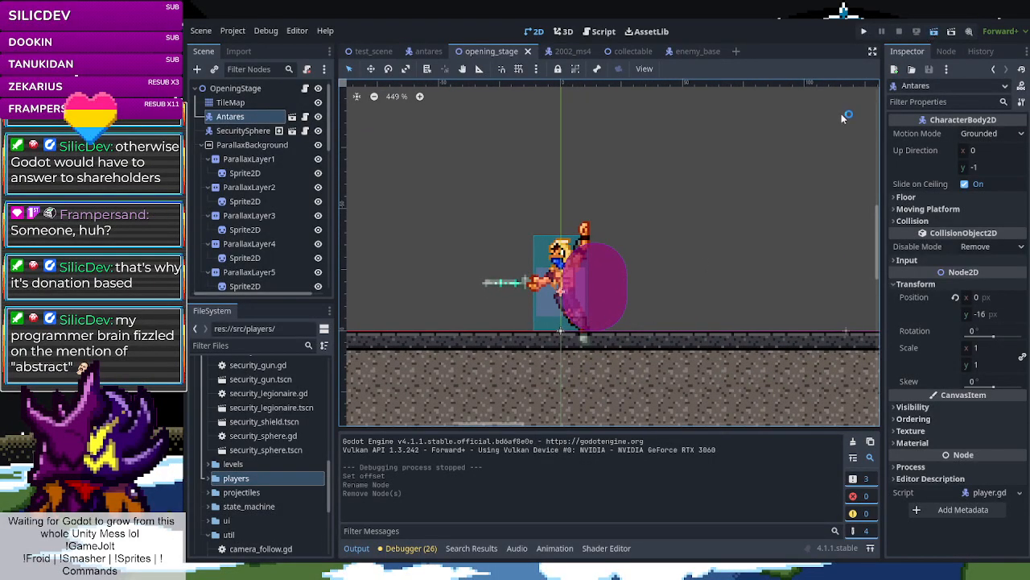
Playtest Antares by running to the tall brick building and jumping repeatedly against its wall to climb it
{"action": "key", "text": "Right"}
{"action": "key", "text": "space"}
{"action": "key", "text": "space"}
{"action": "key", "text": "Right"}
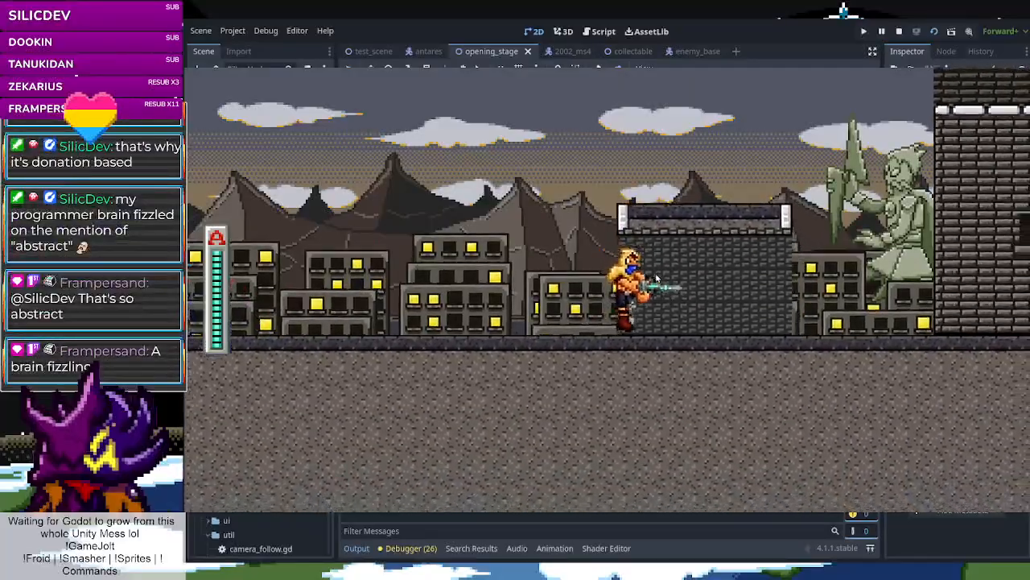
{"action": "key", "text": "Right"}
{"action": "key", "text": "space"}
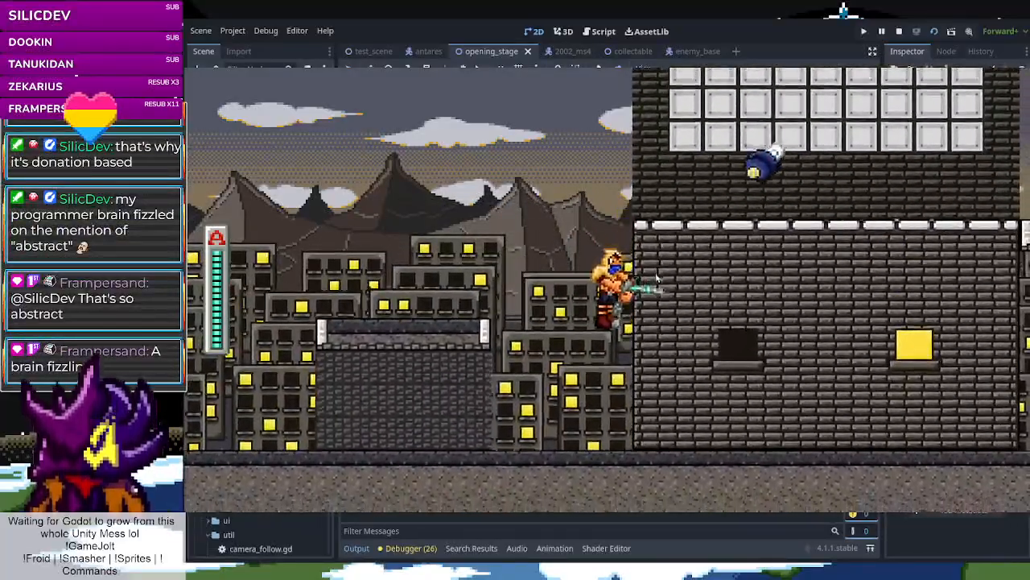
{"action": "key", "text": "Left"}
{"action": "key", "text": "Right"}
{"action": "key", "text": "space"}
{"action": "key", "text": "Left"}
{"action": "key", "text": "Right"}
{"action": "key", "text": "space"}
{"action": "key", "text": "space"}
{"action": "key", "text": "Left"}
{"action": "key", "text": "space"}
{"action": "key", "text": "Right"}
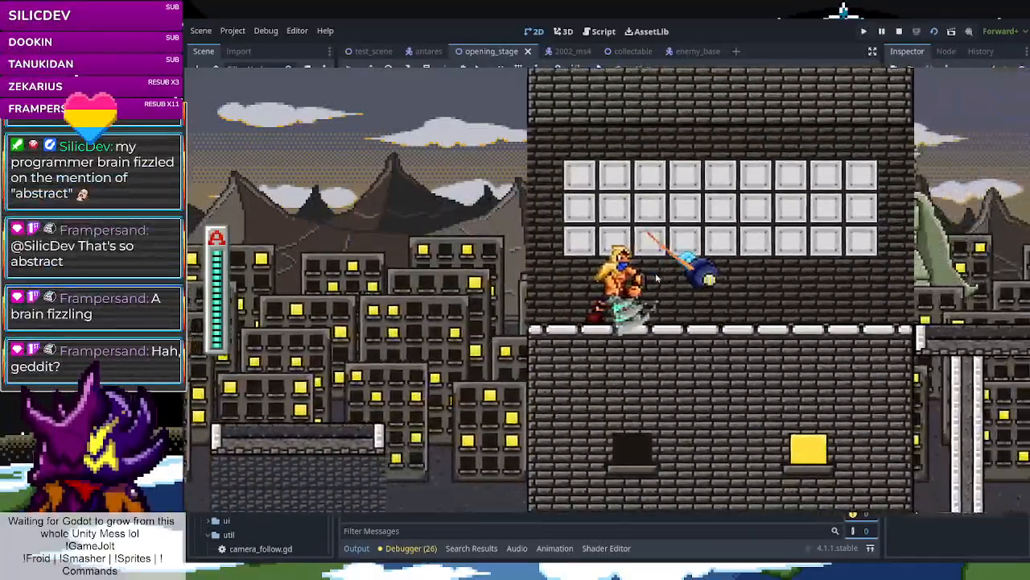
Playtest Antares back on the ground between the building and the low platform, attack the nearby enemy, and stop the running game
{"action": "key", "text": "Right"}
{"action": "key", "text": "Left"}
{"action": "key", "text": "Left"}
{"action": "key", "text": "Right"}
{"action": "key", "text": "space"}
{"action": "key", "text": "Left"}
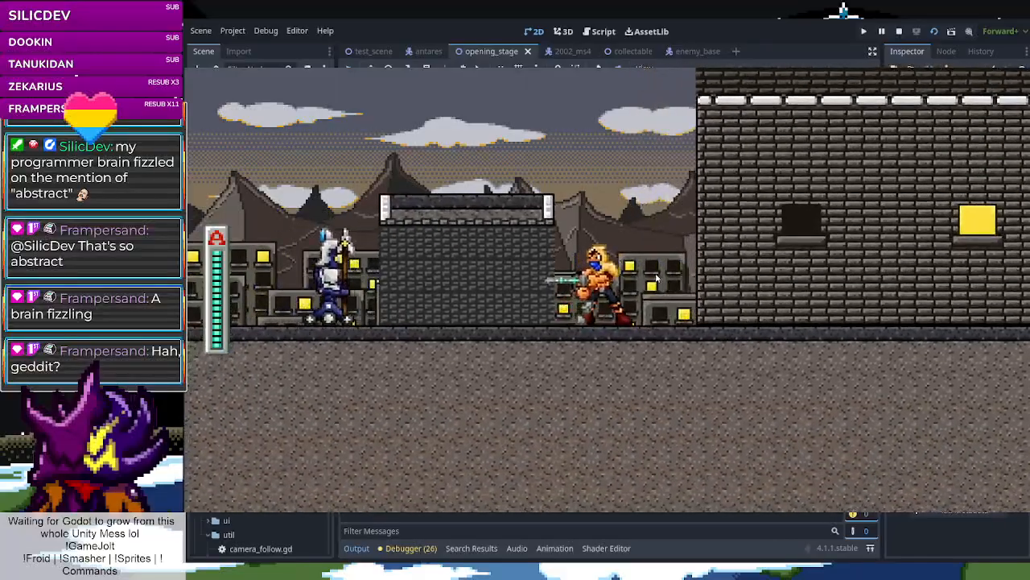
{"action": "key", "text": "Left"}
{"action": "key", "text": "x"}
{"action": "key", "text": "Left"}
{"action": "key", "text": "Right"}
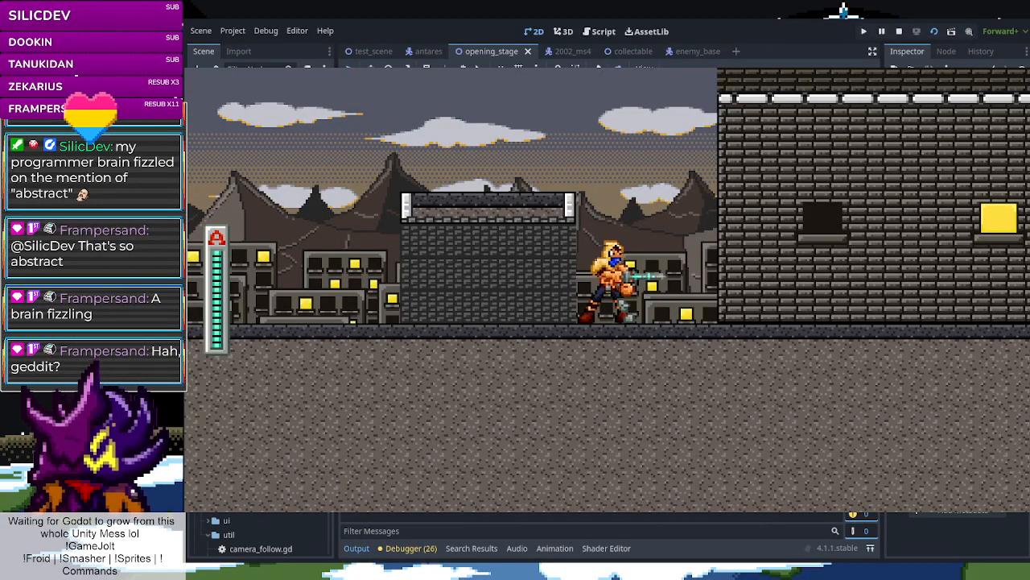
{"action": "key", "text": "F8"}
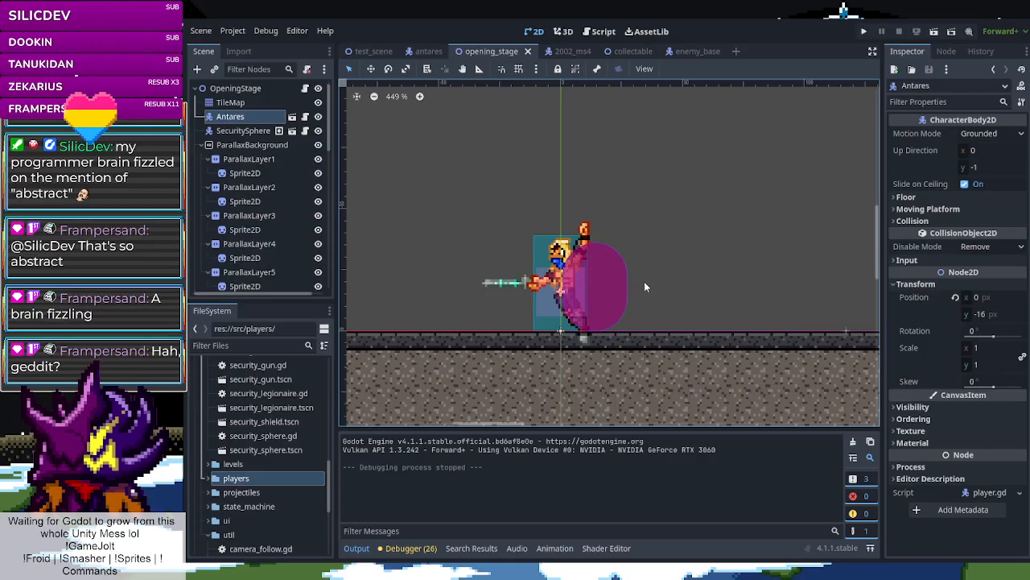
Review Antares's player.gd, the jump.gd state and the jump input handling in the ground motion state script
{"action": "scroll", "coordinate": [271, 450], "scroll_direction": "up", "scroll_amount": 3}
{"action": "scroll", "coordinate": [272, 447], "scroll_direction": "up", "scroll_amount": 6}
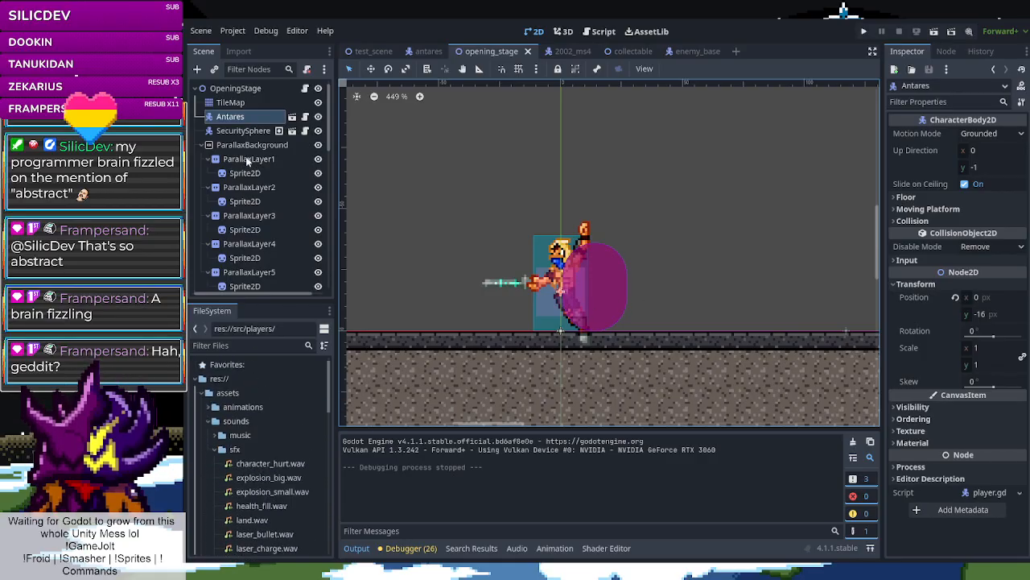
{"action": "left_click", "coordinate": [305, 117]}
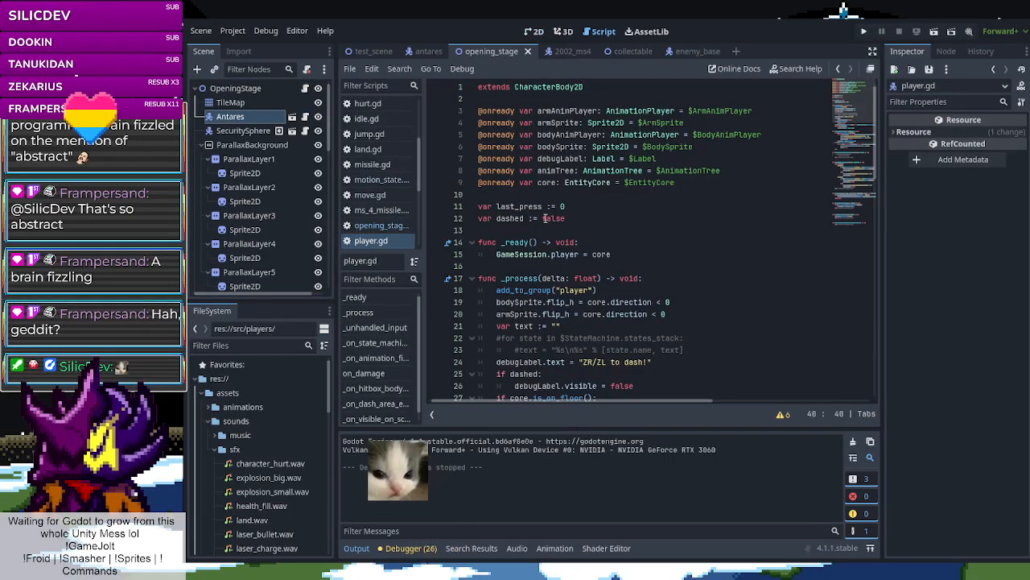
{"action": "scroll", "coordinate": [405, 198], "scroll_direction": "up", "scroll_amount": 1}
{"action": "scroll", "coordinate": [402, 201], "scroll_direction": "up", "scroll_amount": 5}
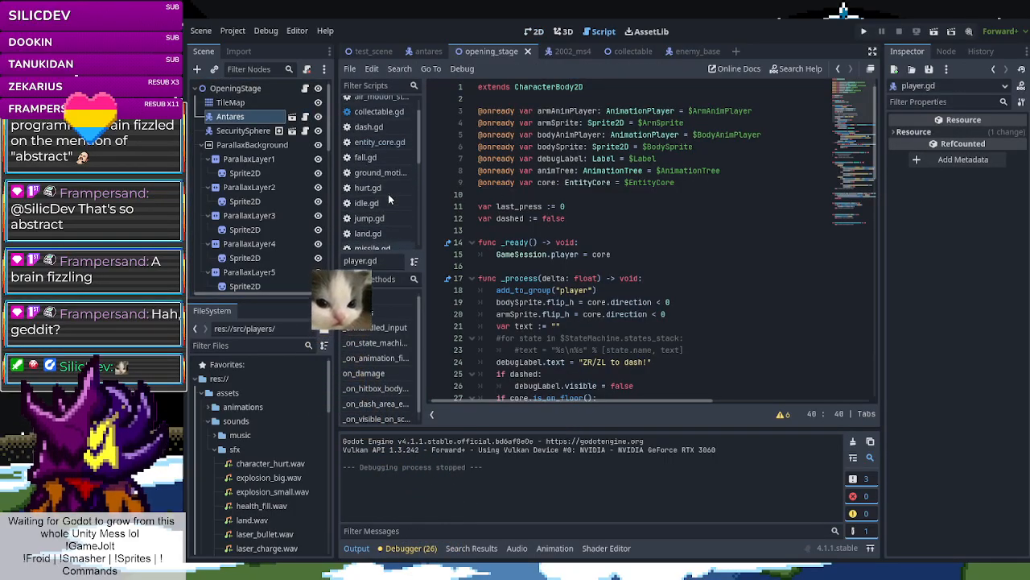
{"action": "left_click", "coordinate": [369, 223]}
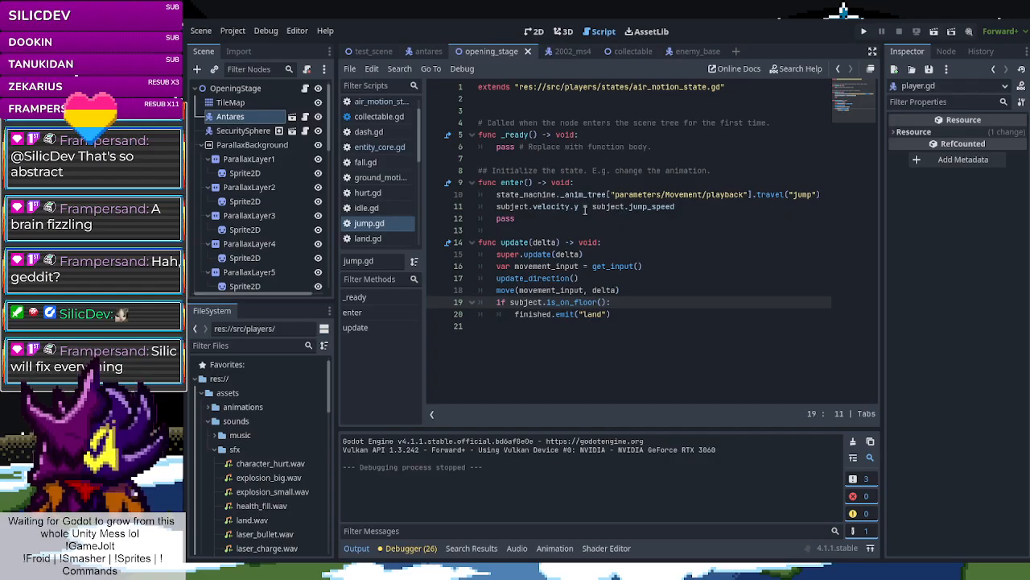
{"action": "left_click", "coordinate": [380, 181]}
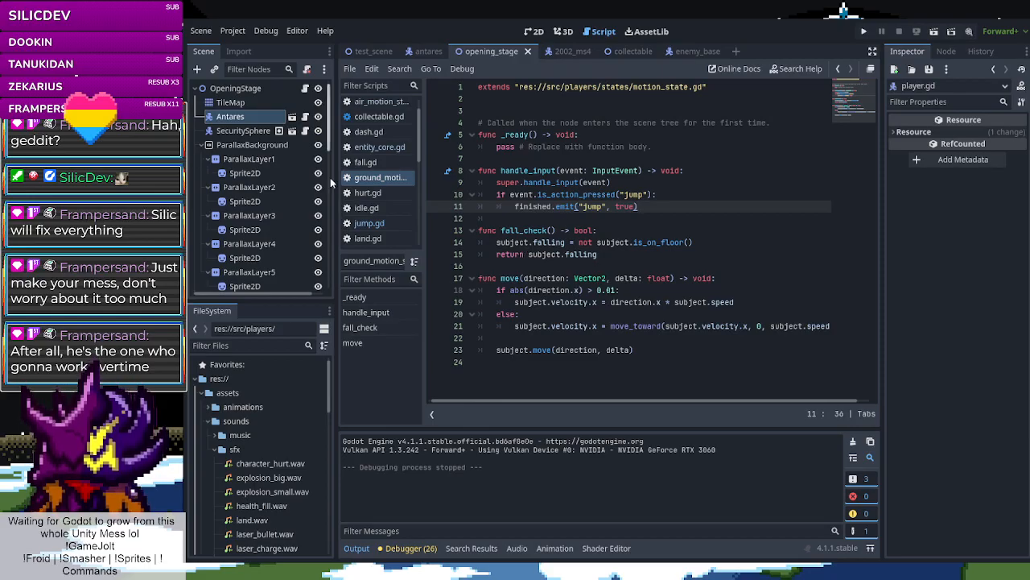
Start an if subject.is_on_wall: block above subject.move(direction, delta) in the move function of air_motion_state.gd
{"action": "left_click", "coordinate": [382, 120]}
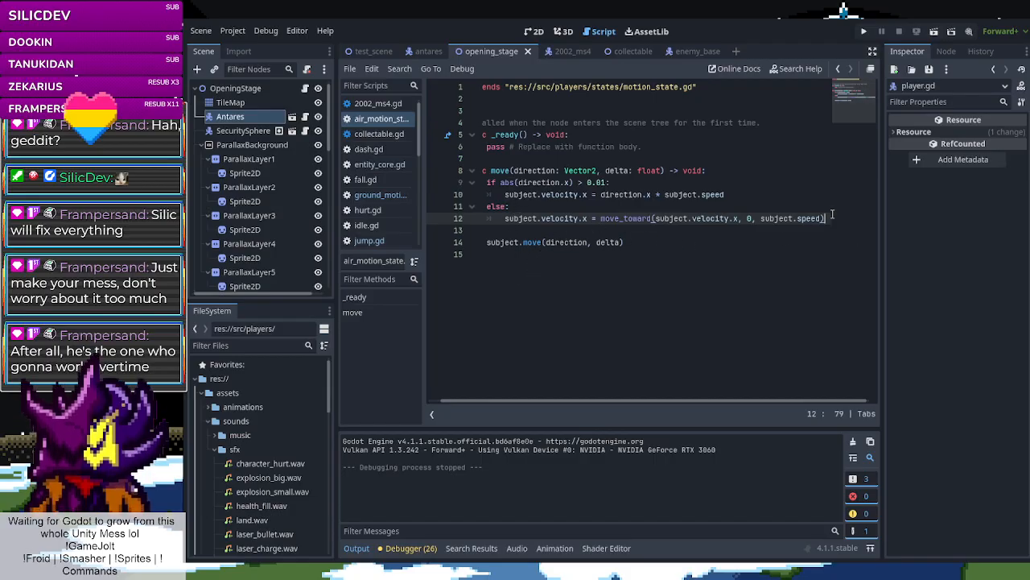
{"action": "key", "text": "Return"}
{"action": "key", "text": "Return"}
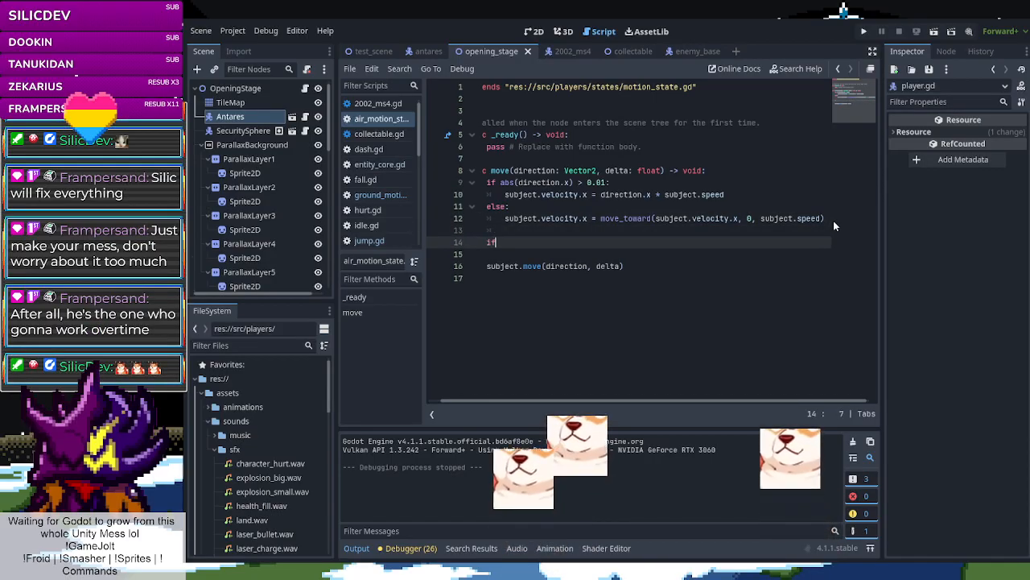
{"action": "type", "text": "if s"}
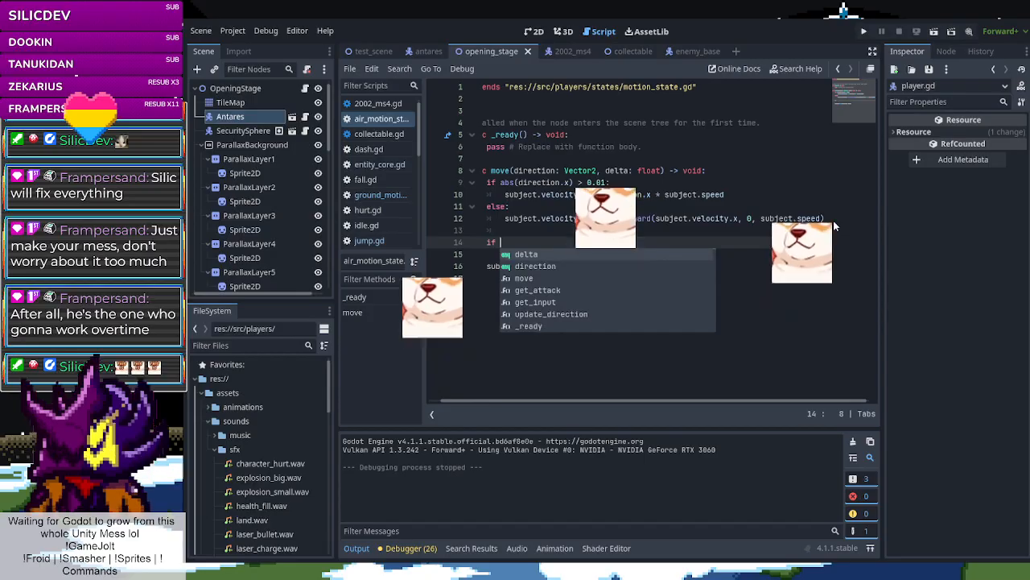
{"action": "type", "text": "ubject."}
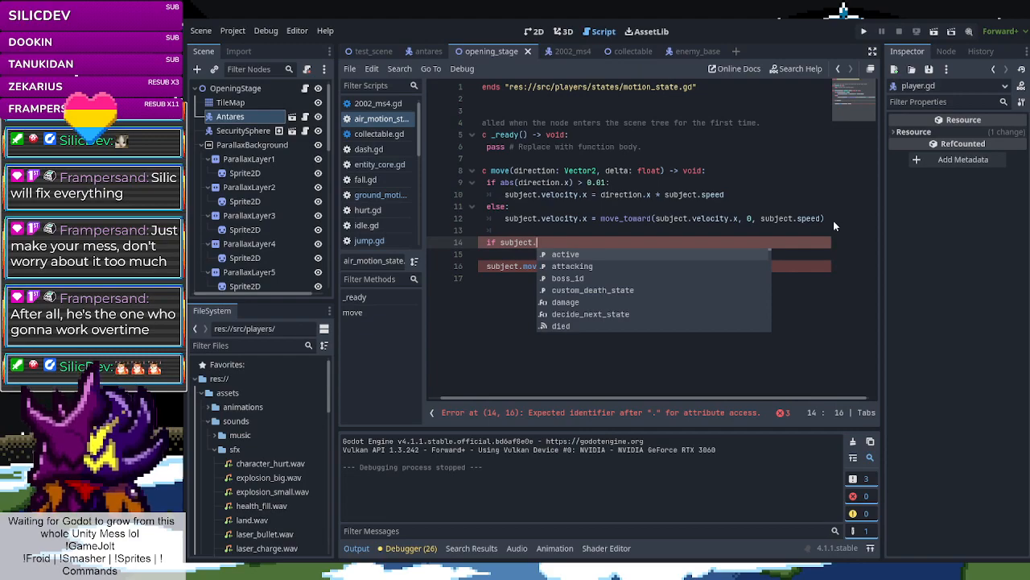
{"action": "type", "text": "is_"}
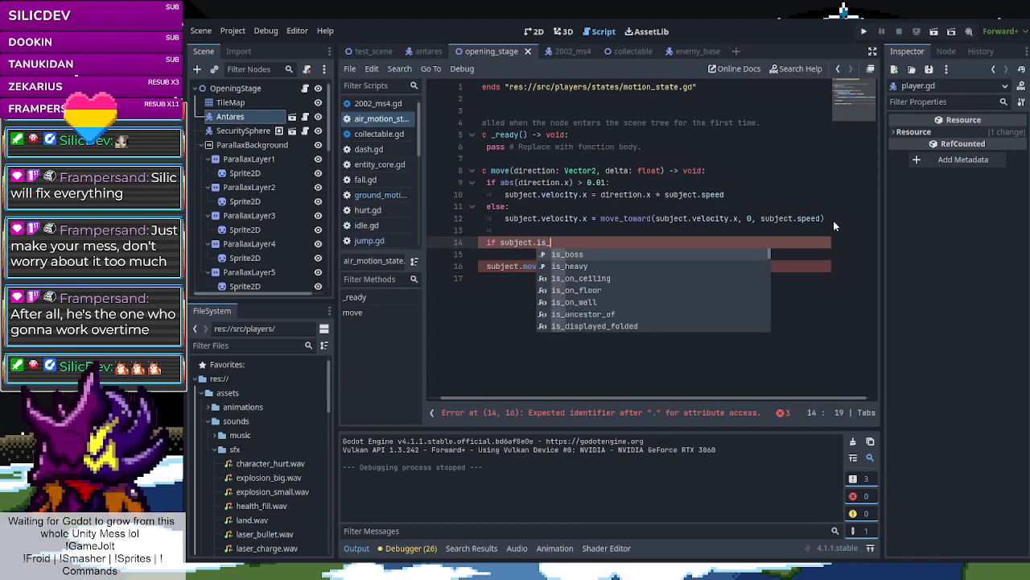
{"action": "type", "text": "on_wall:"}
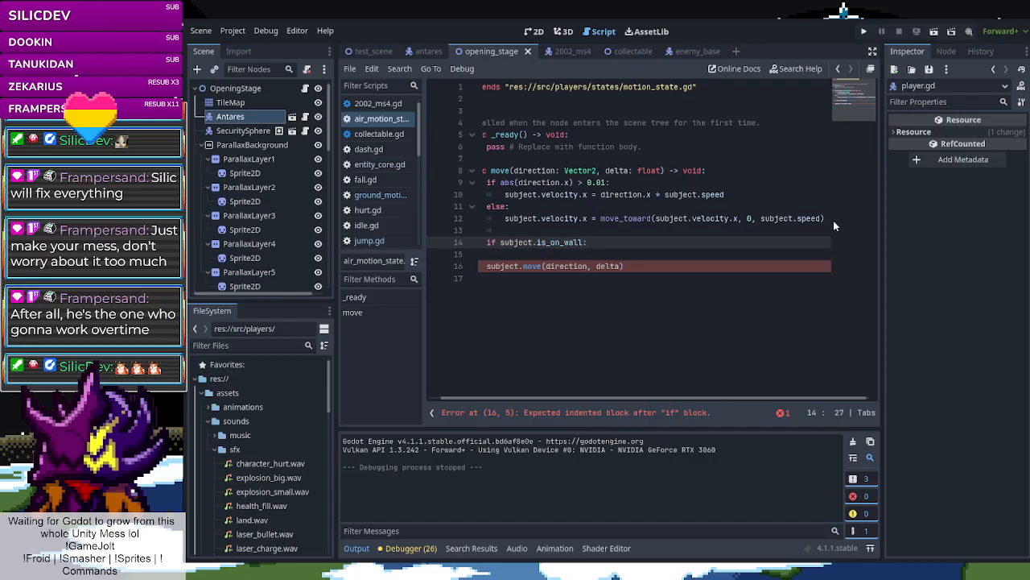
{"action": "key", "text": "Return"}
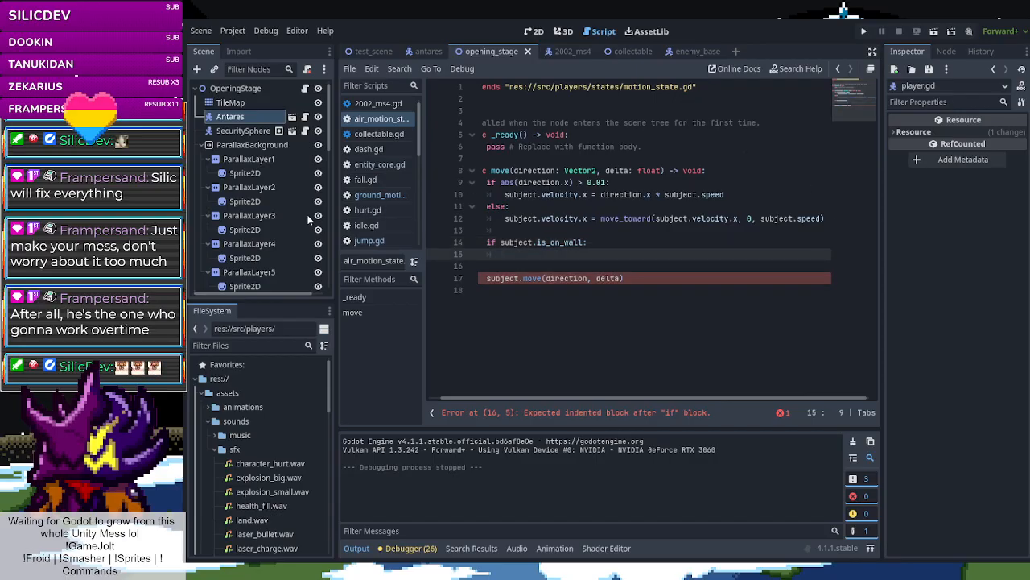
Copy the whole handle_input function, including its jump action check, from the ground motion state script
{"action": "left_click", "coordinate": [352, 195]}
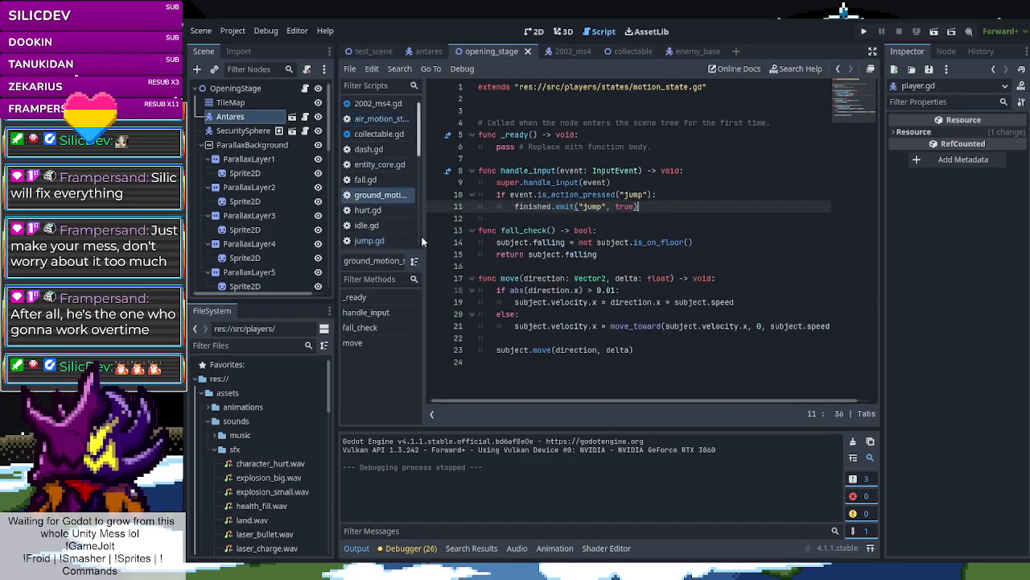
{"action": "left_click", "coordinate": [481, 171]}
{"action": "left_click_drag", "start_coordinate": [481, 171], "coordinate": [650, 206]}
{"action": "key", "text": "ctrl+c"}
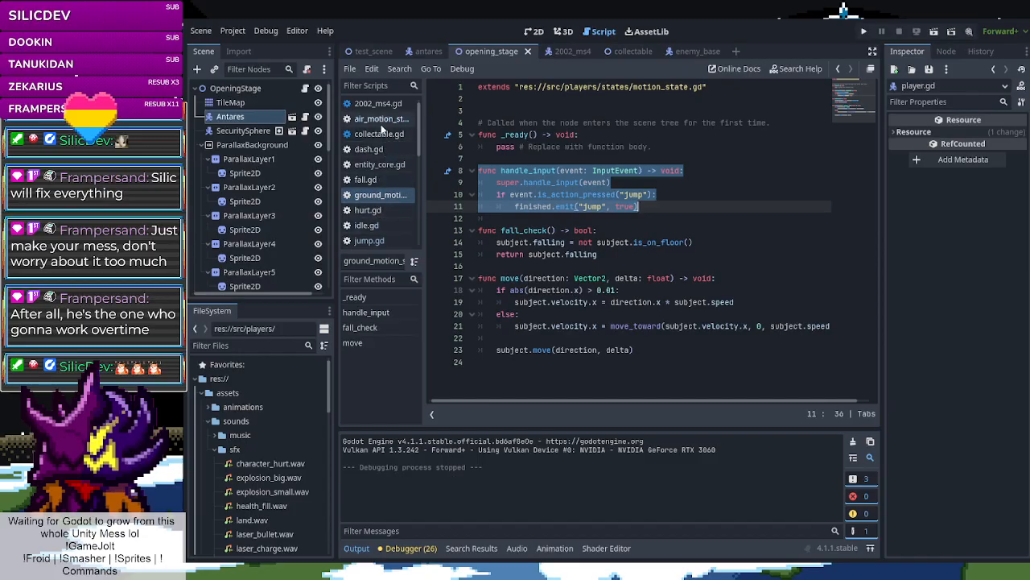
Remove the unfinished if subject.is_on_wall: block from the move function in air_motion_state.gd
{"action": "left_click", "coordinate": [383, 121]}
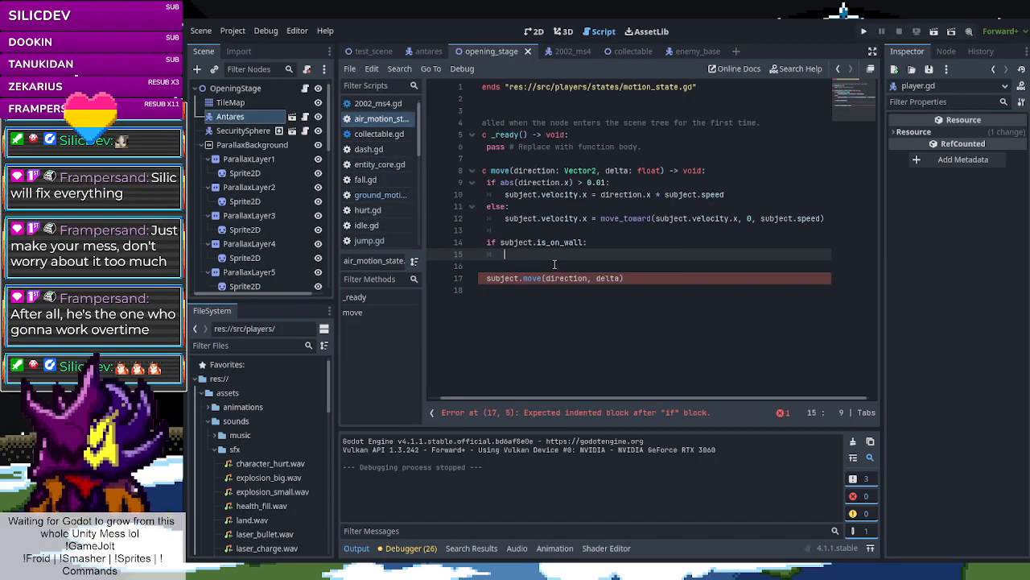
{"action": "left_click_drag", "start_coordinate": [600, 242], "coordinate": [512, 243]}
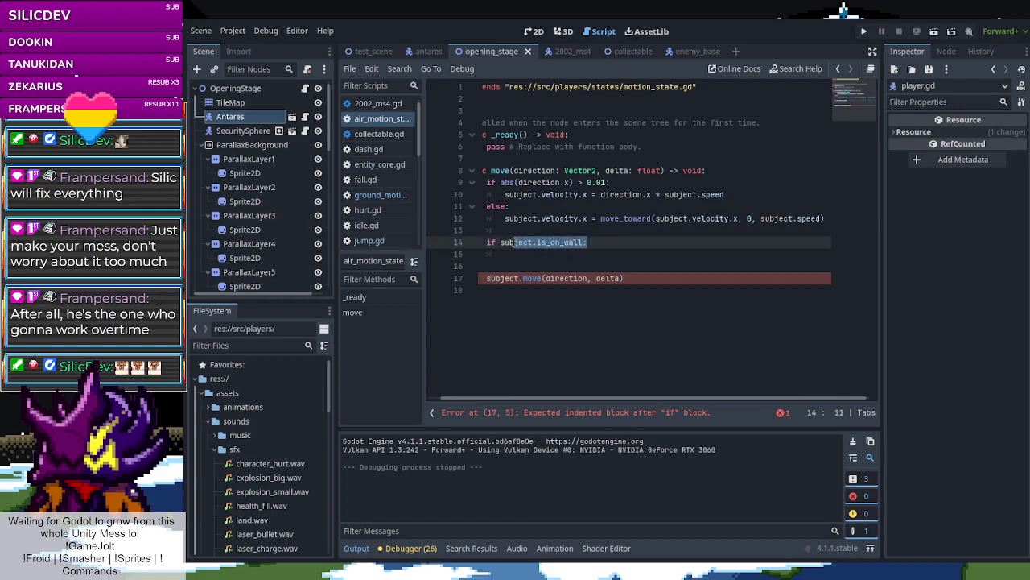
{"action": "key", "text": "BackSpace"}
{"action": "key", "text": "BackSpace"}
{"action": "key", "text": "BackSpace"}
{"action": "key", "text": "BackSpace"}
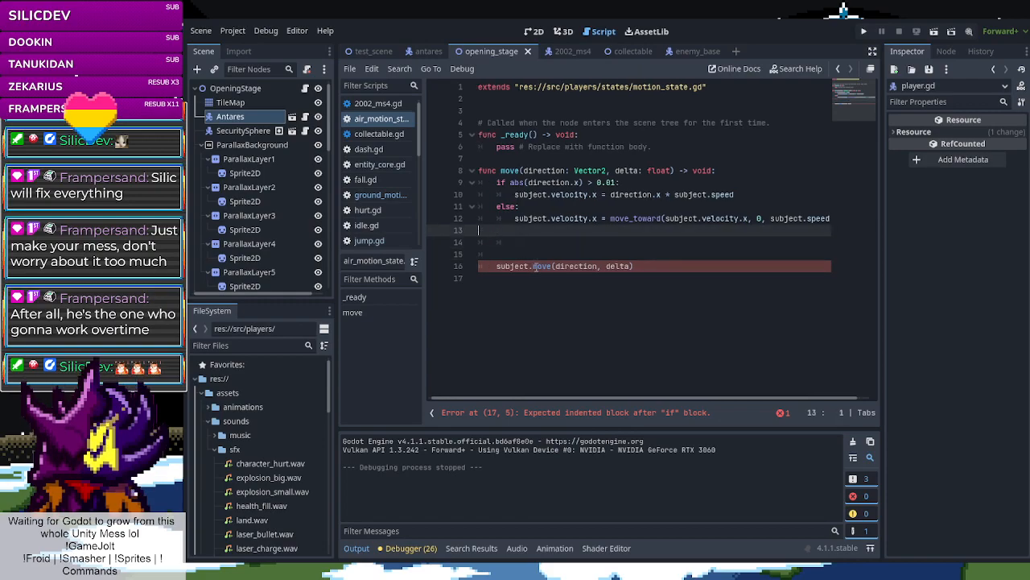
{"action": "key", "text": "BackSpace"}
Paste the copied handle_input function between _ready and move in air_motion_state.gd
{"action": "left_click", "coordinate": [490, 158]}
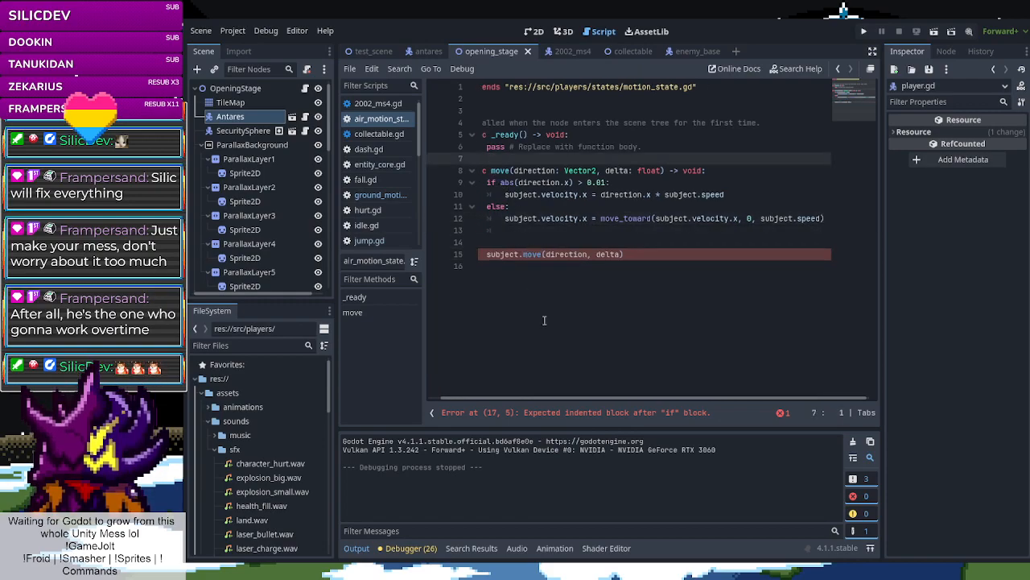
{"action": "left_click_drag", "start_coordinate": [633, 400], "coordinate": [554, 401]}
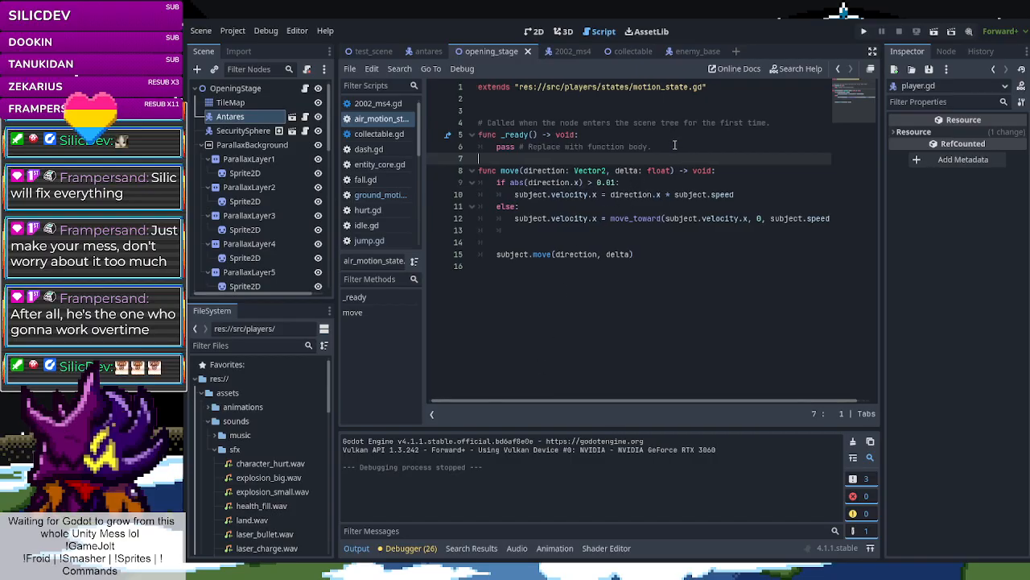
{"action": "key", "text": "ctrl+v"}
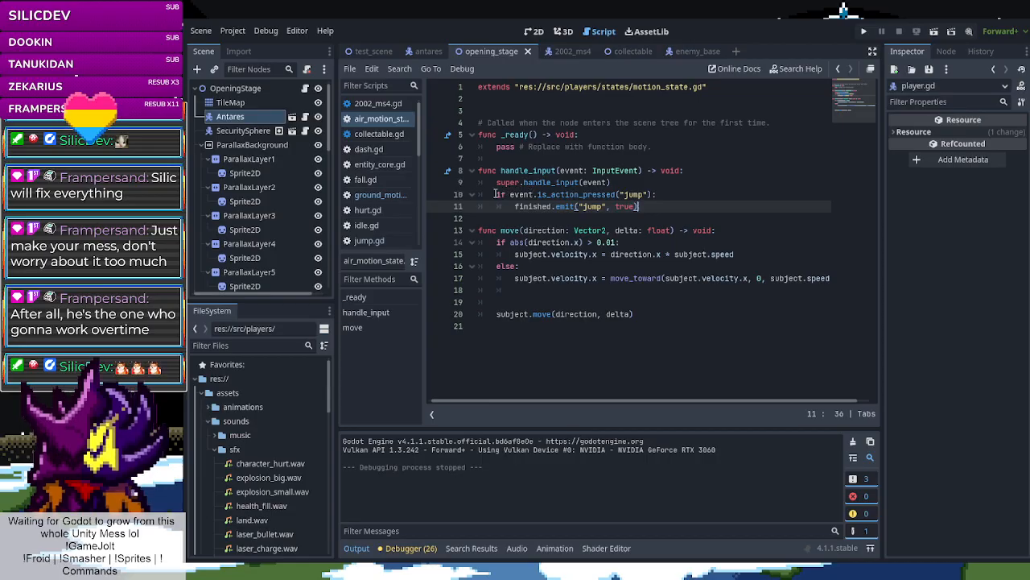
Extend the jump action condition in handle_input with "and subject.is_on_wall" before the colon
{"action": "left_click", "coordinate": [656, 194]}
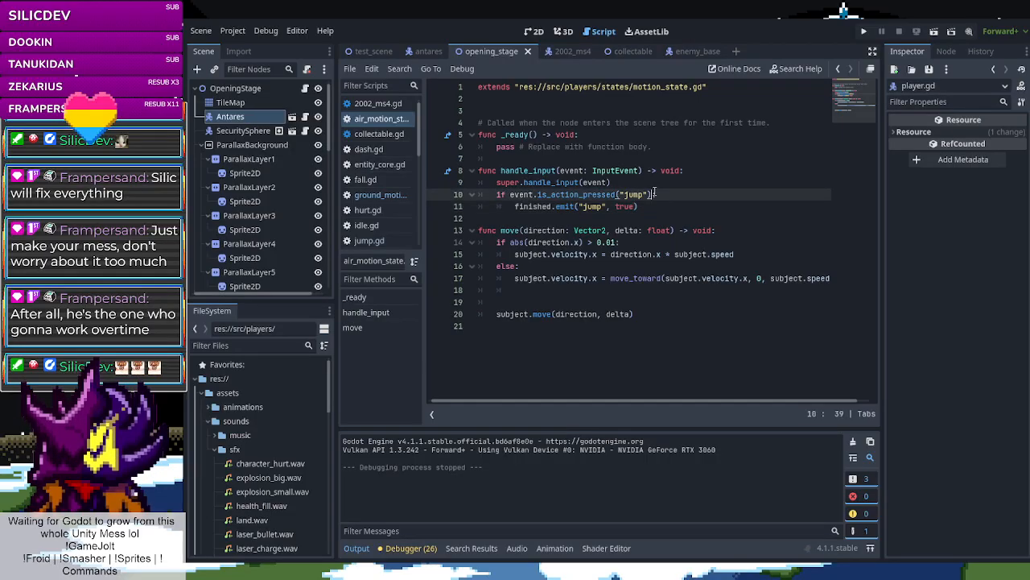
{"action": "type", "text": ":"}
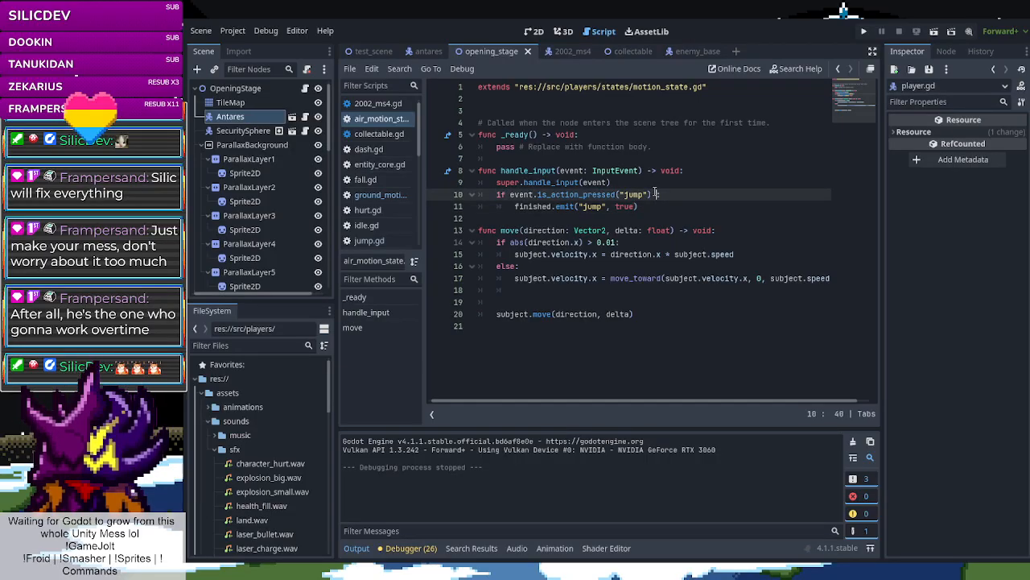
{"action": "type", "text": " and "}
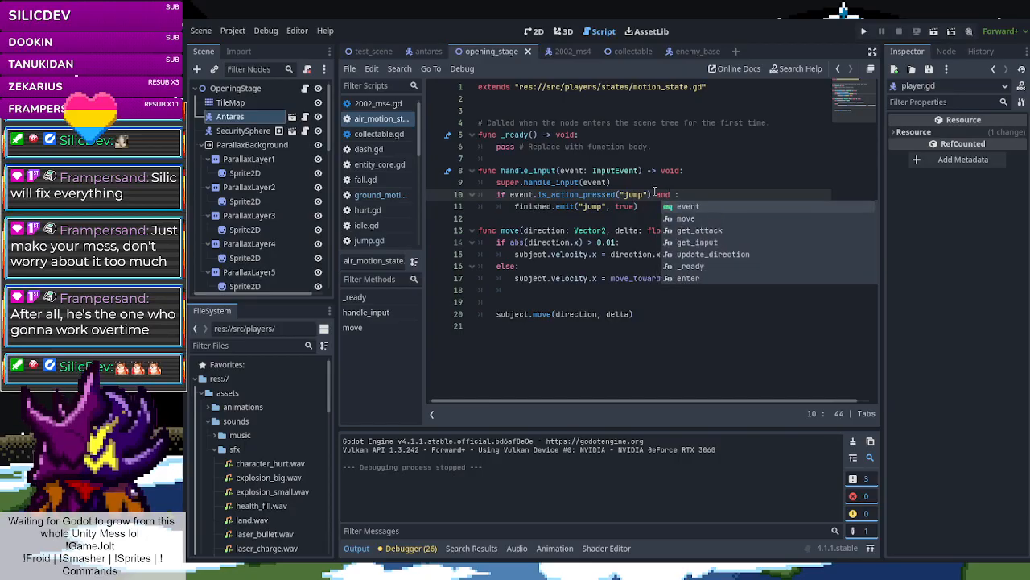
{"action": "type", "text": "subject."}
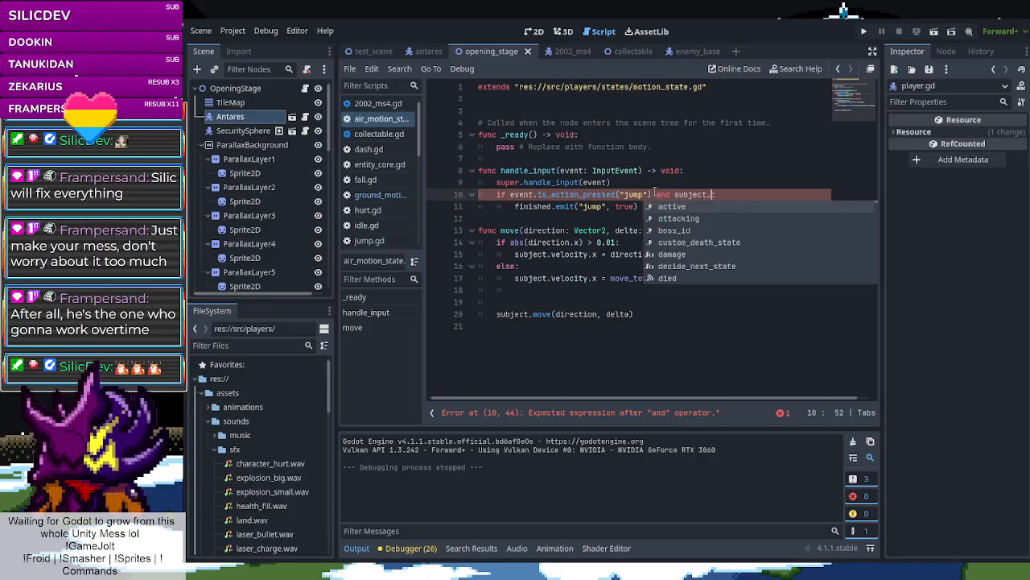
{"action": "type", "text": "is_on_wall"}
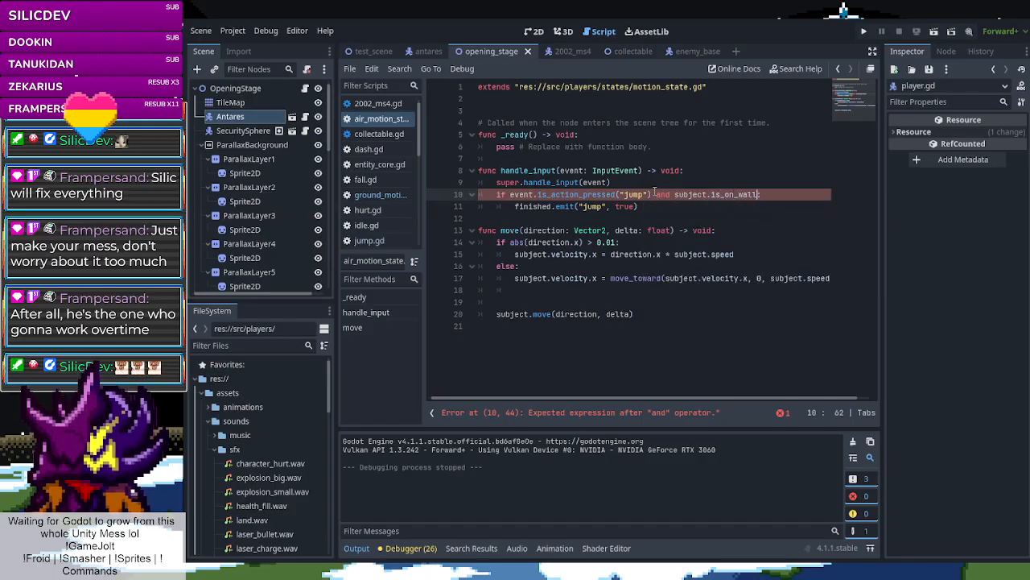
{"action": "left_click", "coordinate": [680, 230]}
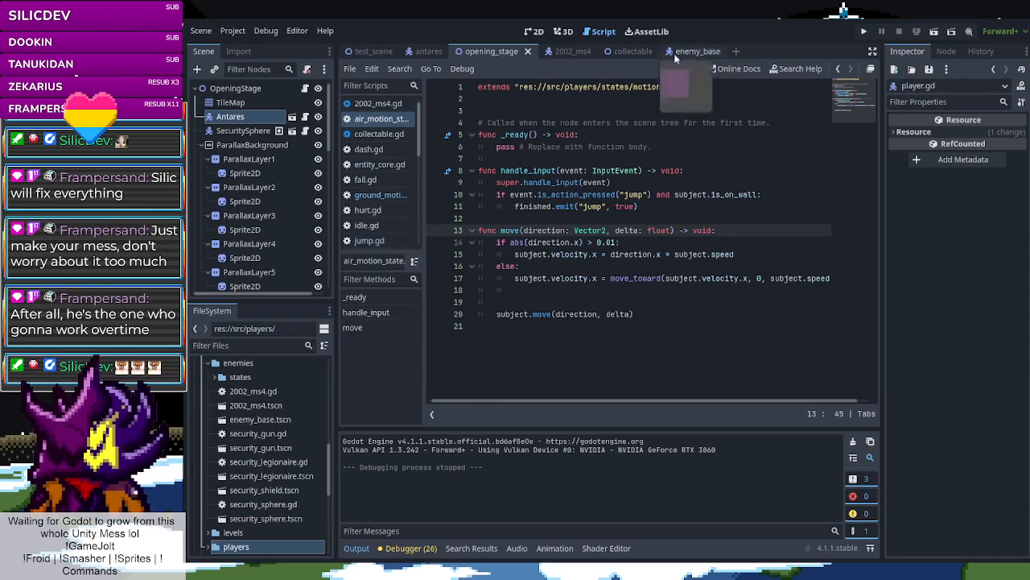
Run the opening_stage scene and playtest Antares moving right with repeated jumps in mid-air above the city
{"action": "left_click", "coordinate": [933, 32]}
{"action": "key", "text": "Right"}
{"action": "key", "text": "space"}
{"action": "key", "text": "Right"}
{"action": "key", "text": "space"}
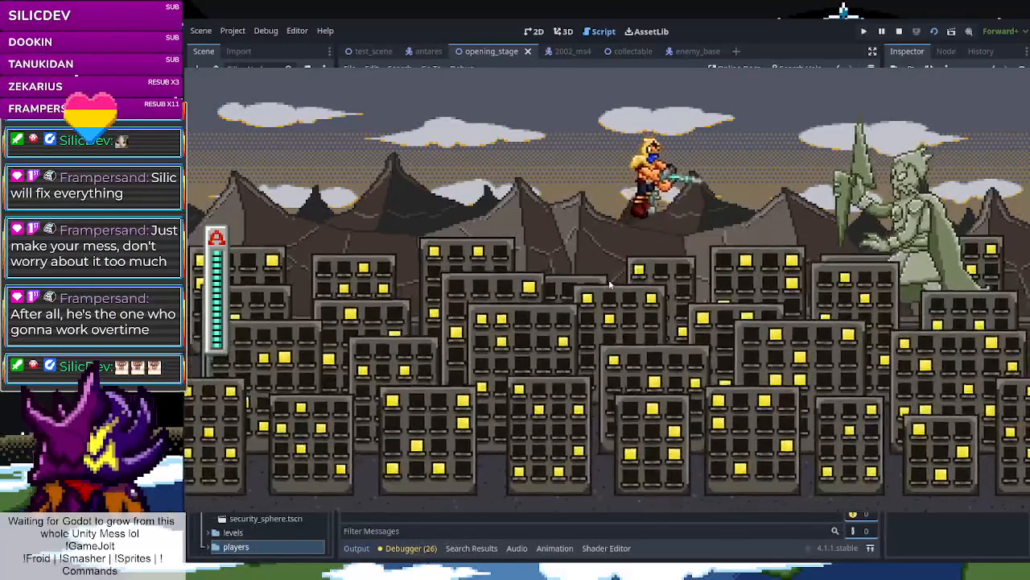
{"action": "key", "text": "Right"}
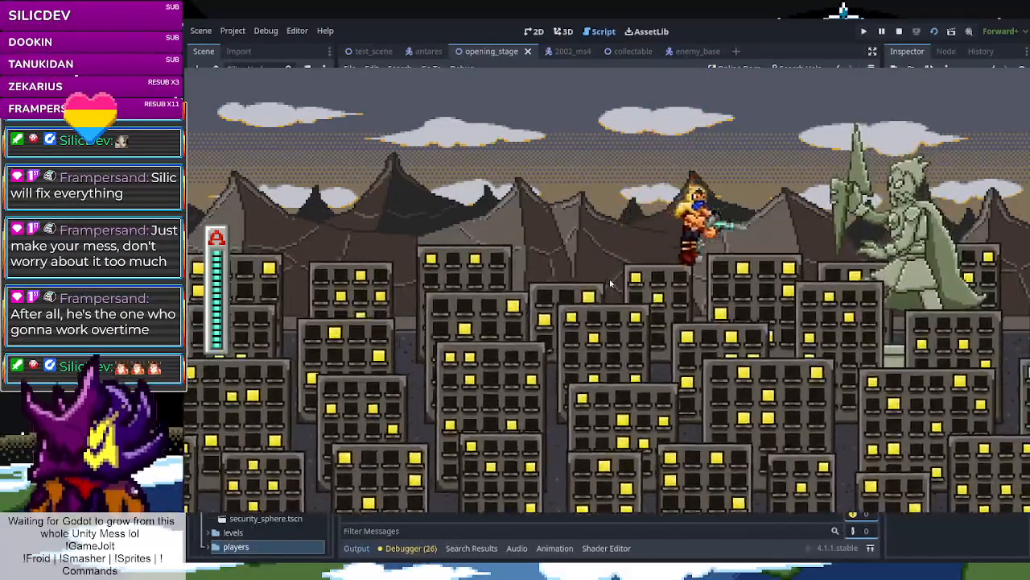
{"action": "key", "text": "Right"}
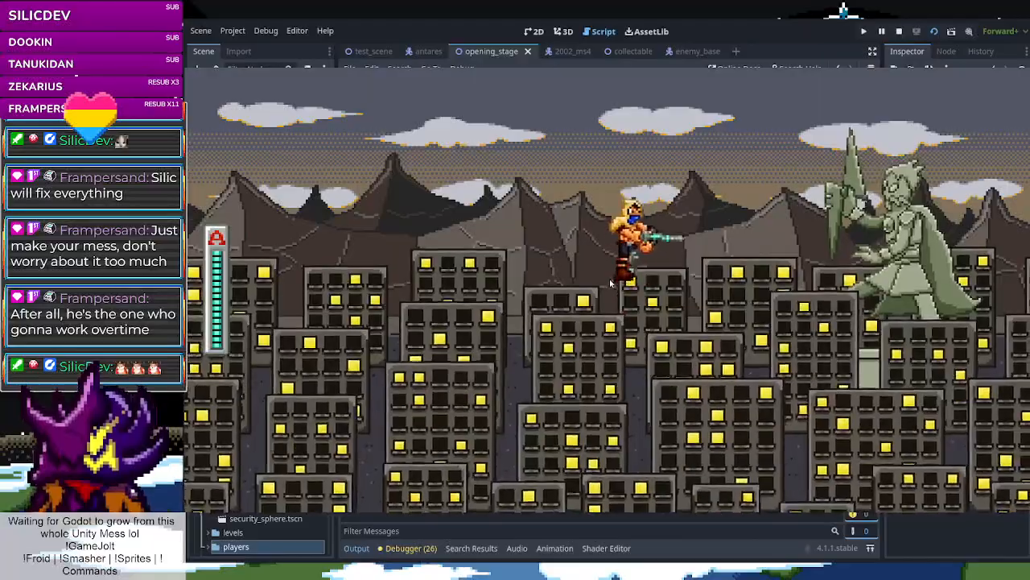
{"action": "key", "text": "Right"}
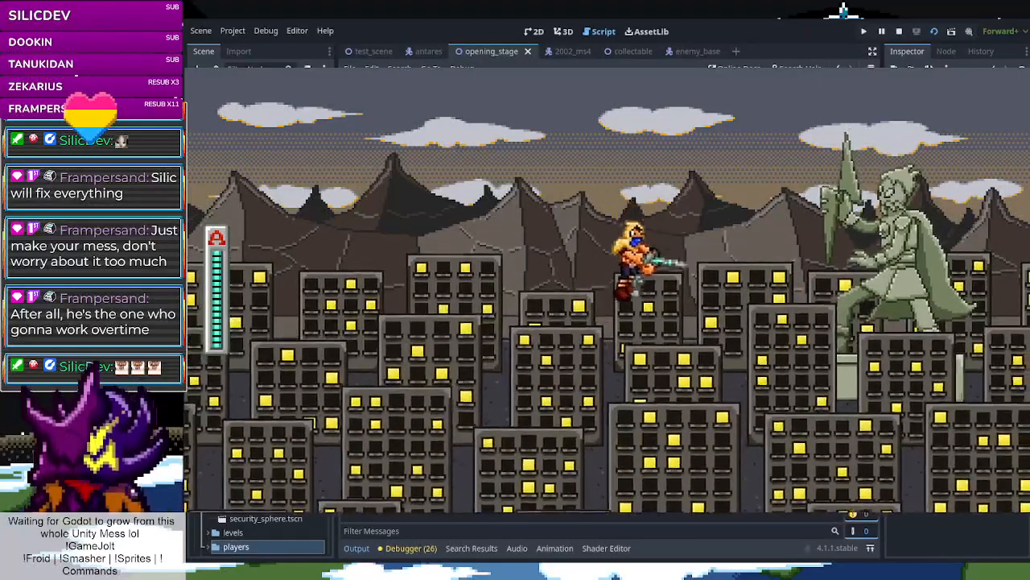
{"action": "key", "text": "Right"}
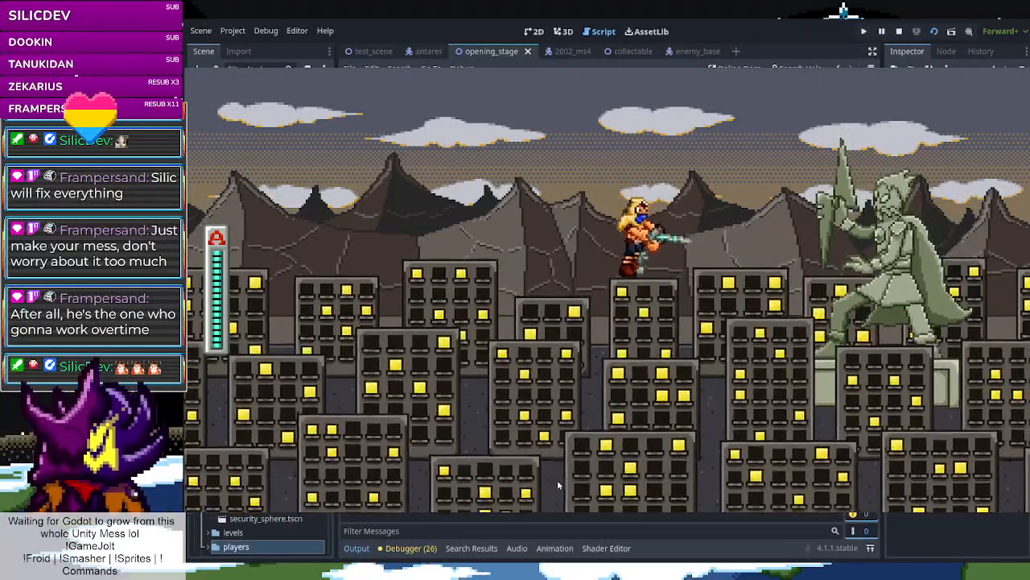
{"action": "key", "text": "Right"}
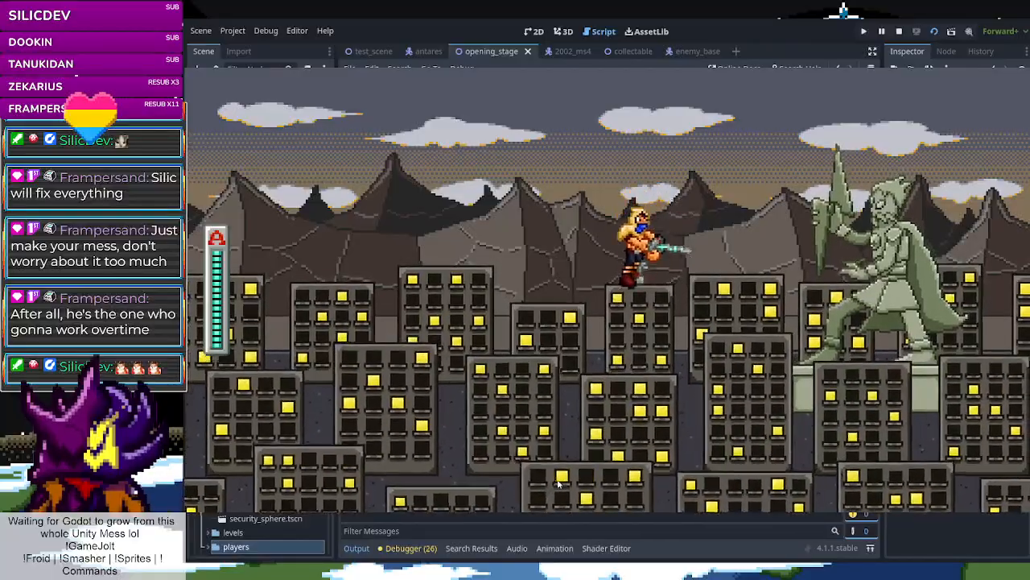
{"action": "key", "text": "Right"}
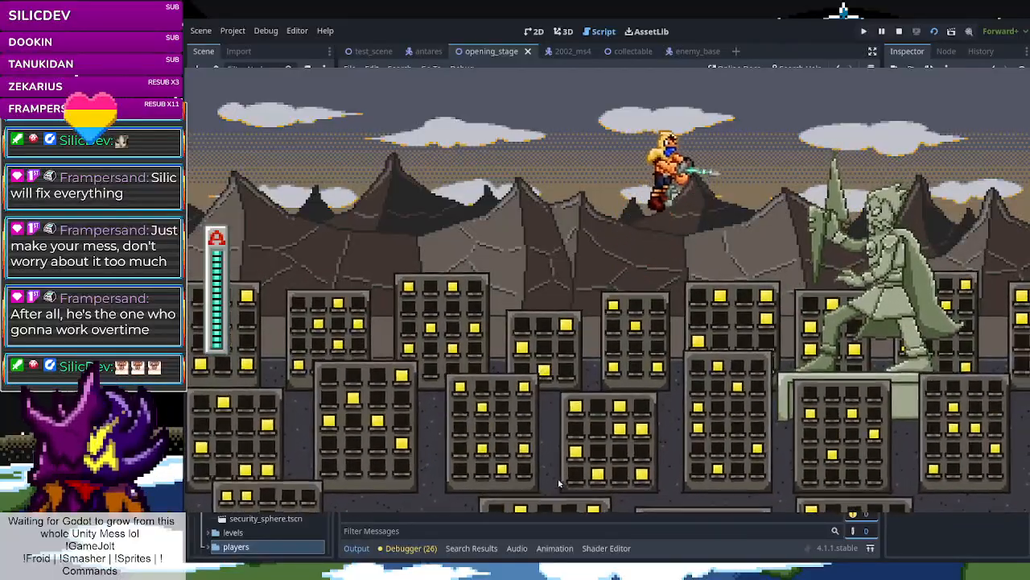
Playtest air control by steering Antares right and left high above the city, where only the mountain background remains
{"action": "key", "text": "Right"}
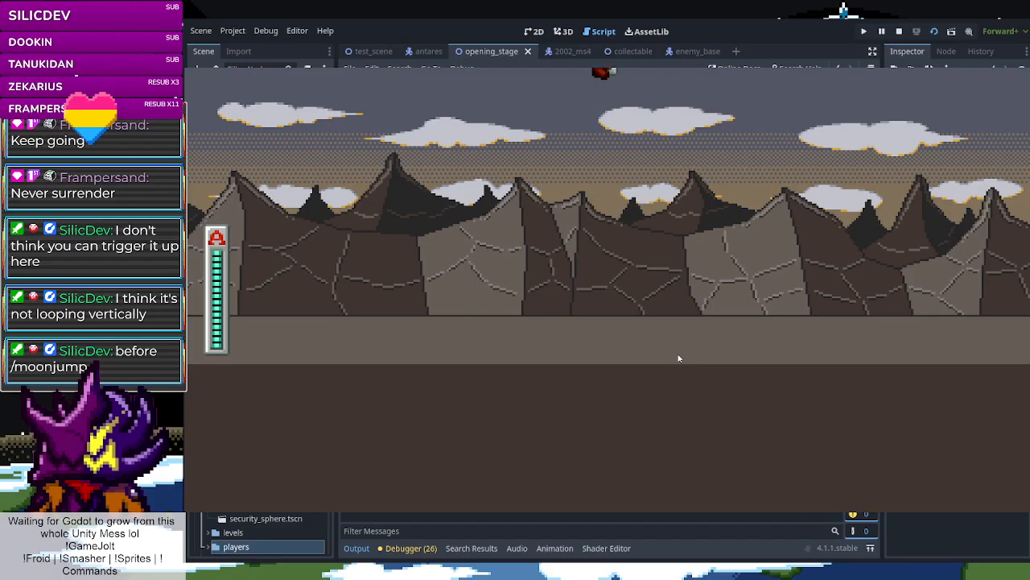
{"action": "key", "text": "Right"}
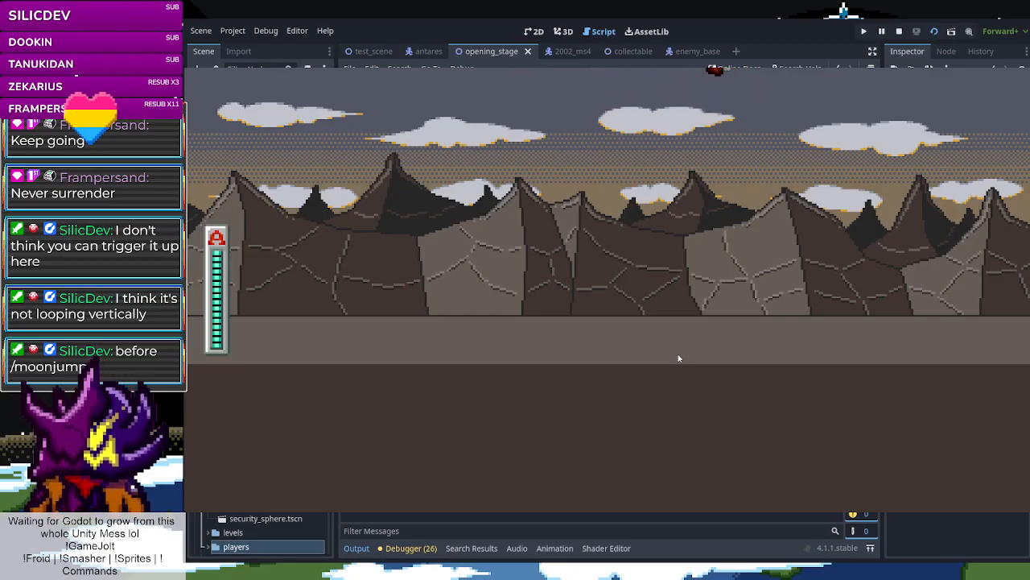
{"action": "key", "text": "Left"}
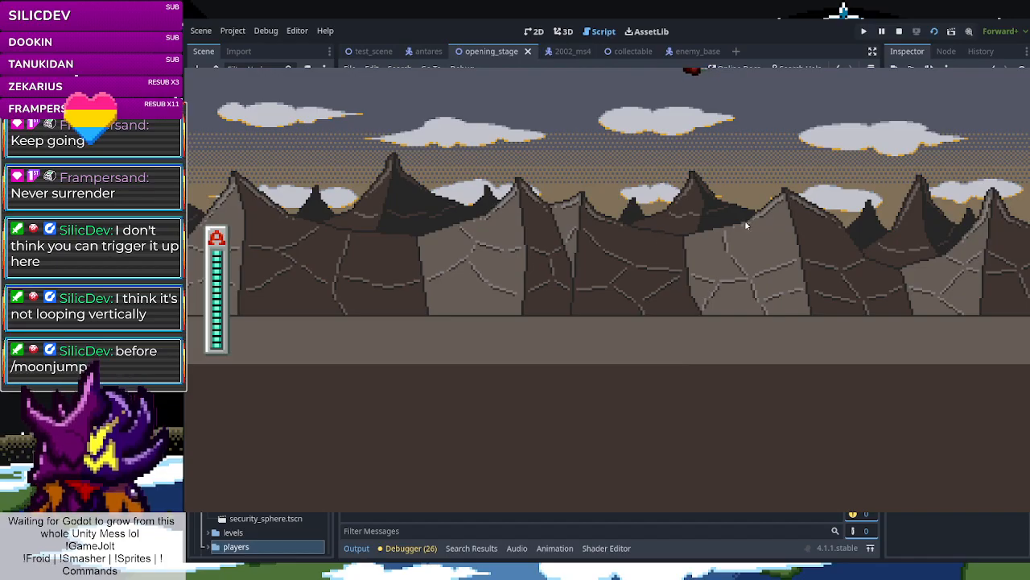
{"action": "key", "text": "Left"}
{"action": "key", "text": "Right"}
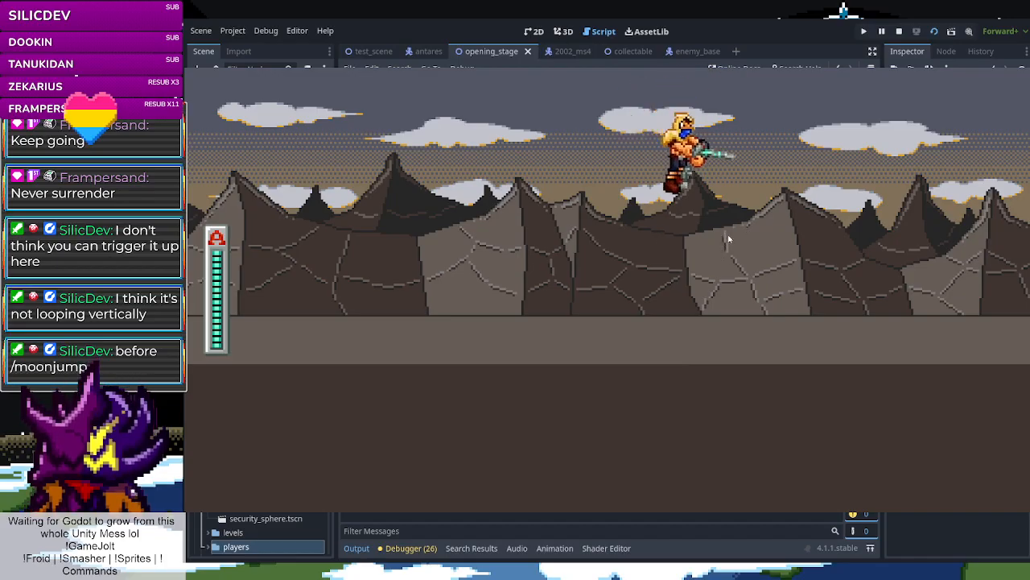
{"action": "key", "text": "Left"}
{"action": "key", "text": "Right"}
{"action": "key", "text": "Right"}
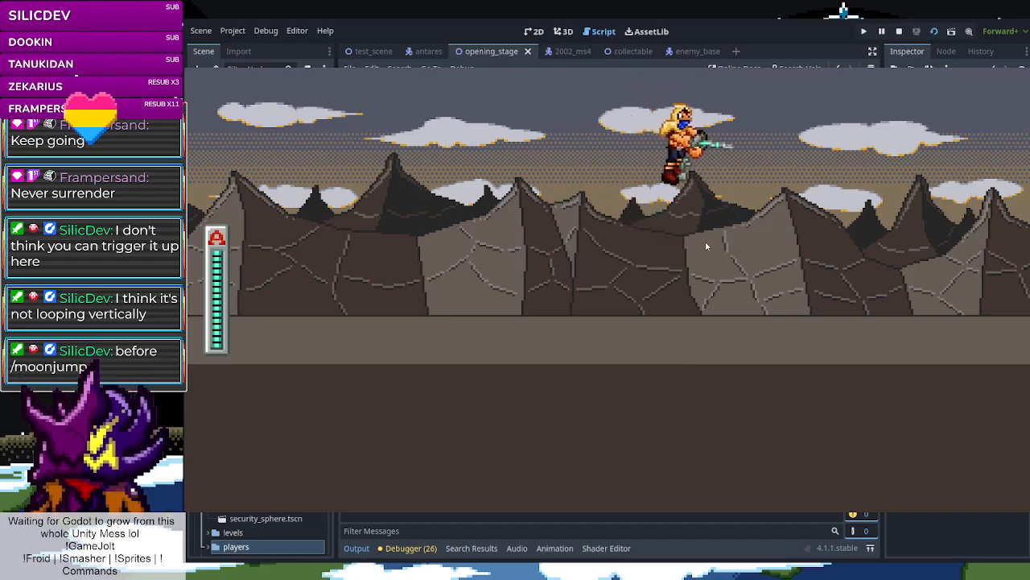
{"action": "key", "text": "Left"}
{"action": "key", "text": "Right"}
Playtest chained mid-air jumps with Antares over the mountain background, steering slightly right
{"action": "key", "text": "space"}
{"action": "key", "text": "space"}
{"action": "key", "text": "space"}
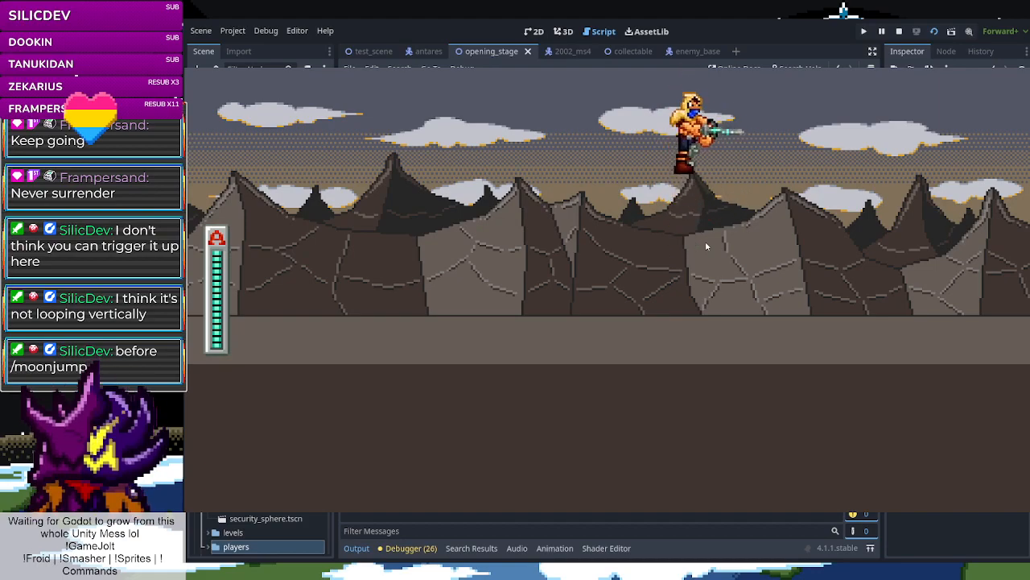
{"action": "key", "text": "space"}
{"action": "key", "text": "space"}
{"action": "key", "text": "space"}
{"action": "key", "text": "space"}
{"action": "key", "text": "space"}
{"action": "key", "text": "space"}
{"action": "key", "text": "space"}
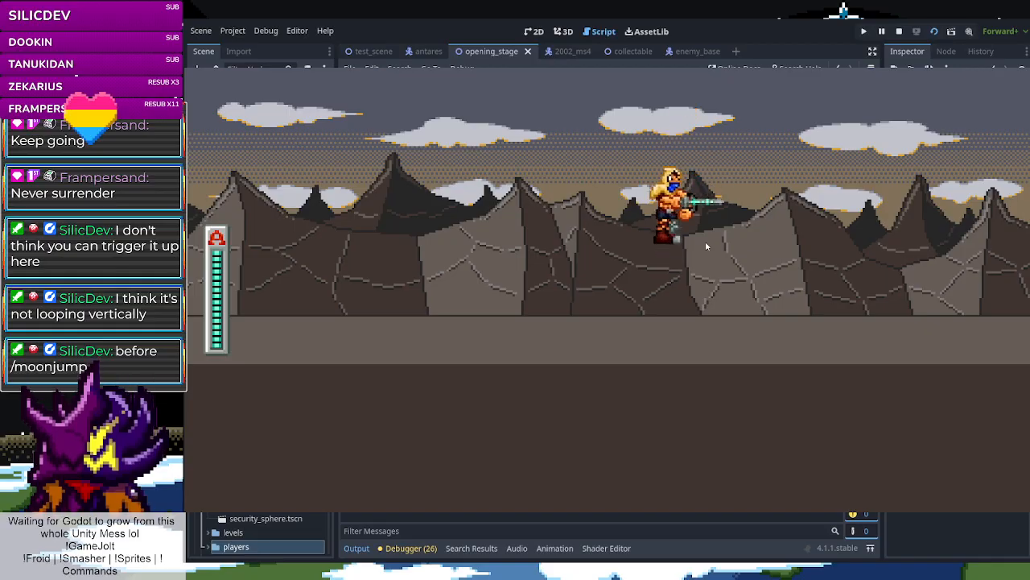
{"action": "key", "text": "Right"}
{"action": "key", "text": "space"}
{"action": "key", "text": "space"}
{"action": "key", "text": "space"}
{"action": "key", "text": "space"}
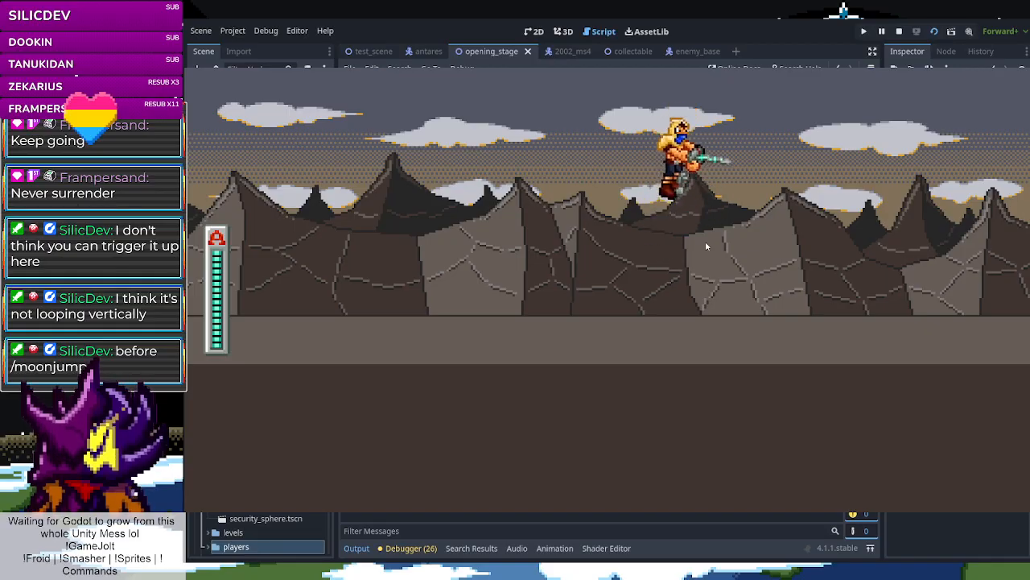
{"action": "key", "text": "space"}
{"action": "key", "text": "space"}
{"action": "key", "text": "space"}
{"action": "key", "text": "space"}
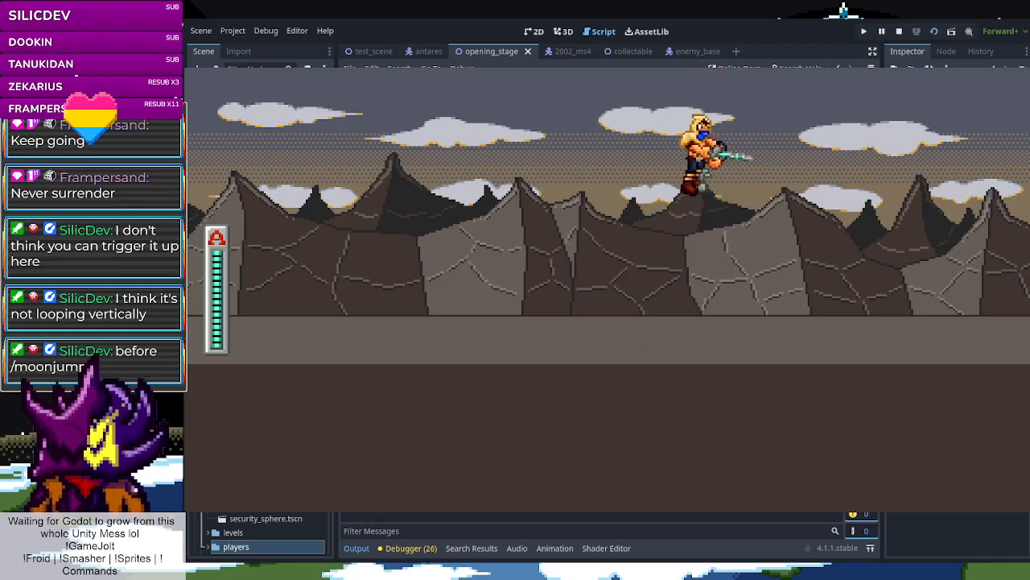
{"action": "key", "text": "space"}
Steer Antares left and keep chaining mid-air jumps to test how the stage behaves at extreme height
{"action": "key", "text": "Left"}
{"action": "key", "text": "space"}
{"action": "key", "text": "space"}
{"action": "key", "text": "Left"}
{"action": "key", "text": "space"}
{"action": "key", "text": "space"}
{"action": "key", "text": "space"}
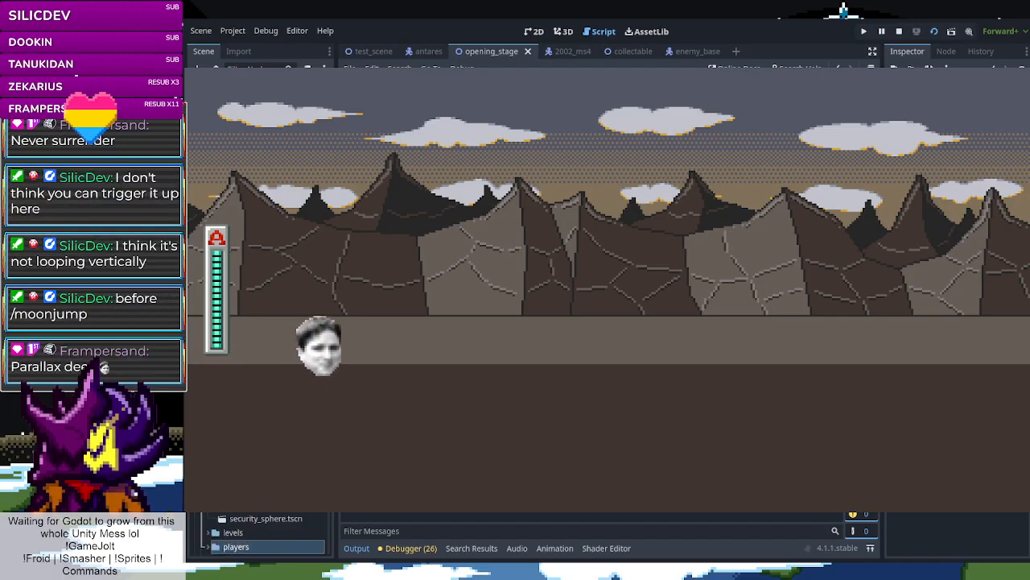
{"action": "key", "text": "space"}
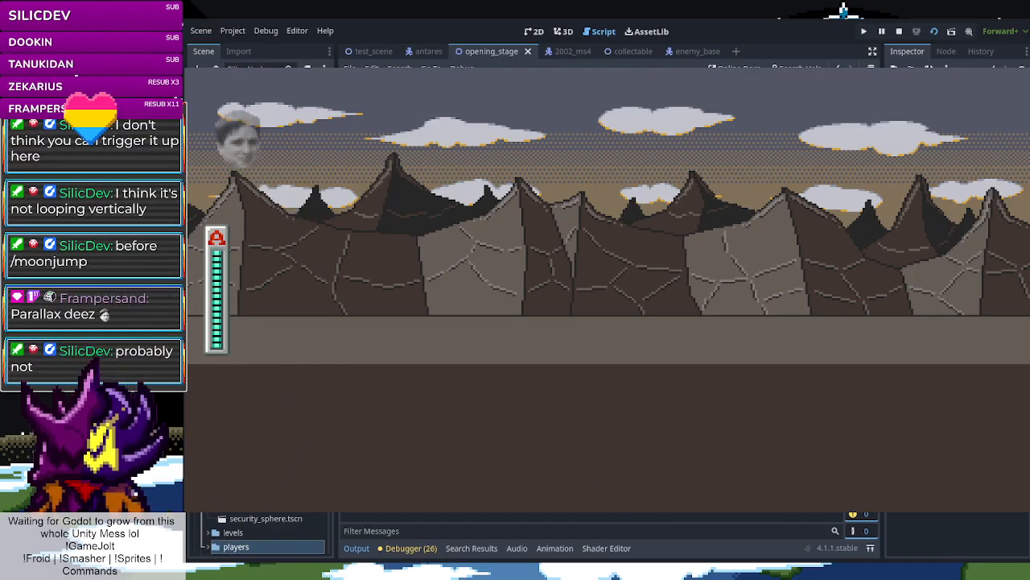
{"action": "key", "text": "space"}
{"action": "key", "text": "space"}
{"action": "key", "text": "space"}
{"action": "key", "text": "space"}
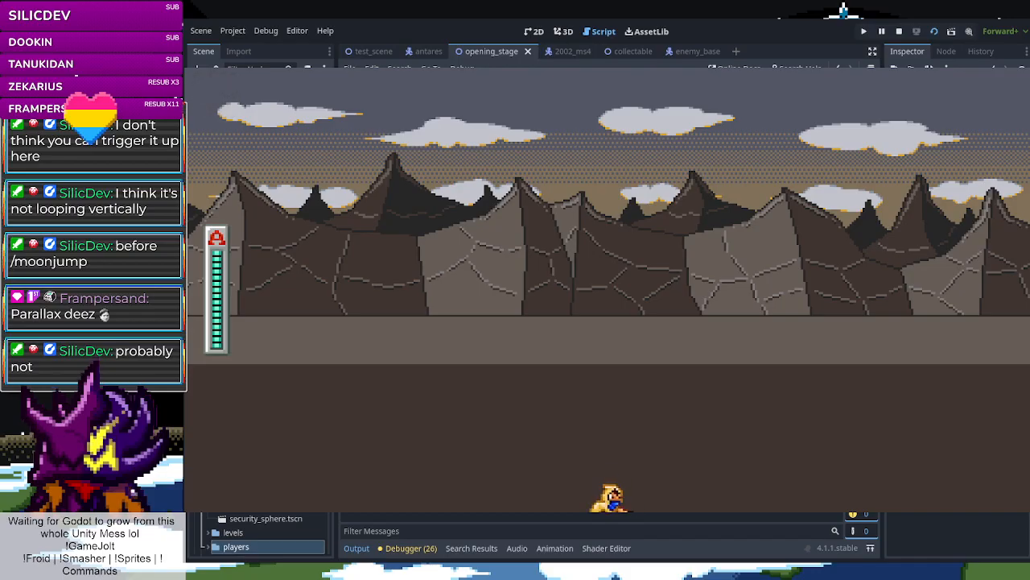
{"action": "key", "text": "space"}
{"action": "key", "text": "space"}
{"action": "key", "text": "space"}
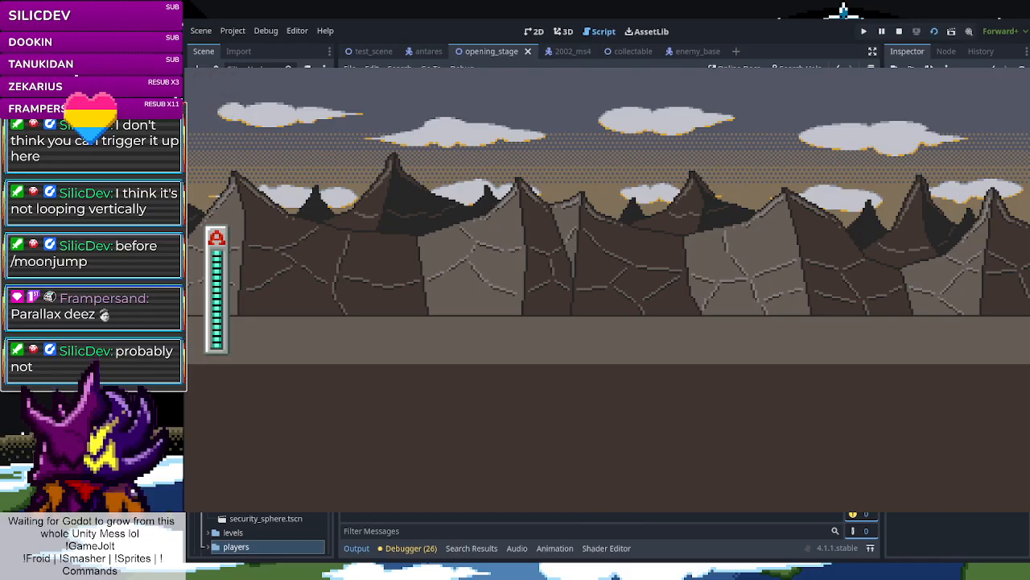
{"action": "key", "text": "space"}
{"action": "key", "text": "space"}
{"action": "key", "text": "space"}
{"action": "key", "text": "space"}
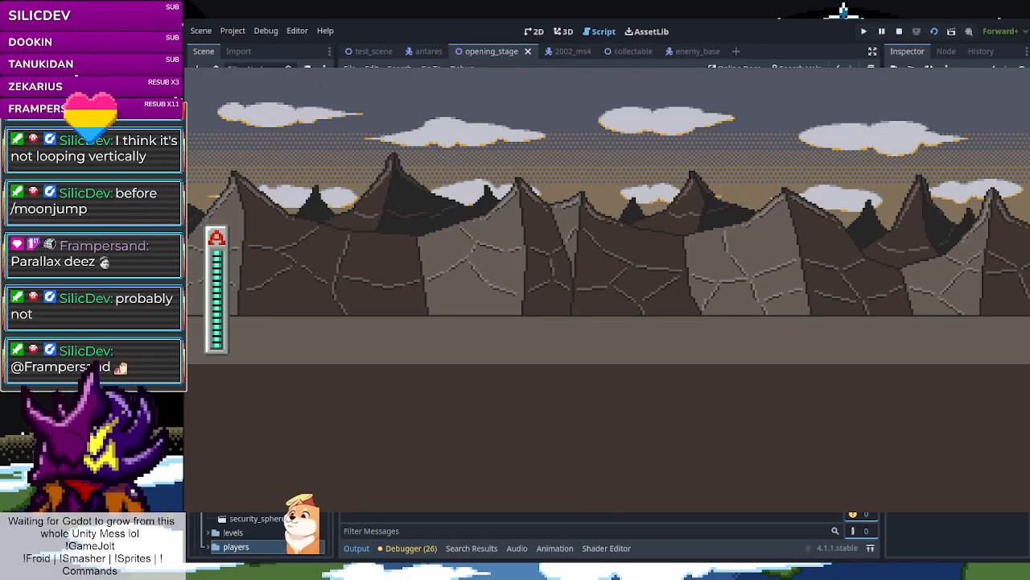
{"action": "key", "text": "space"}
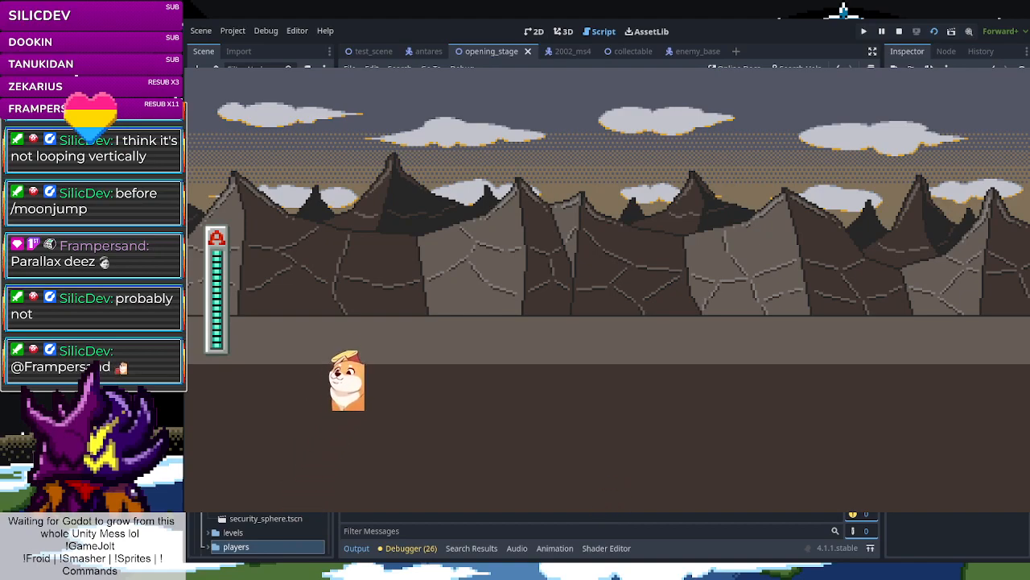
{"action": "key", "text": "space"}
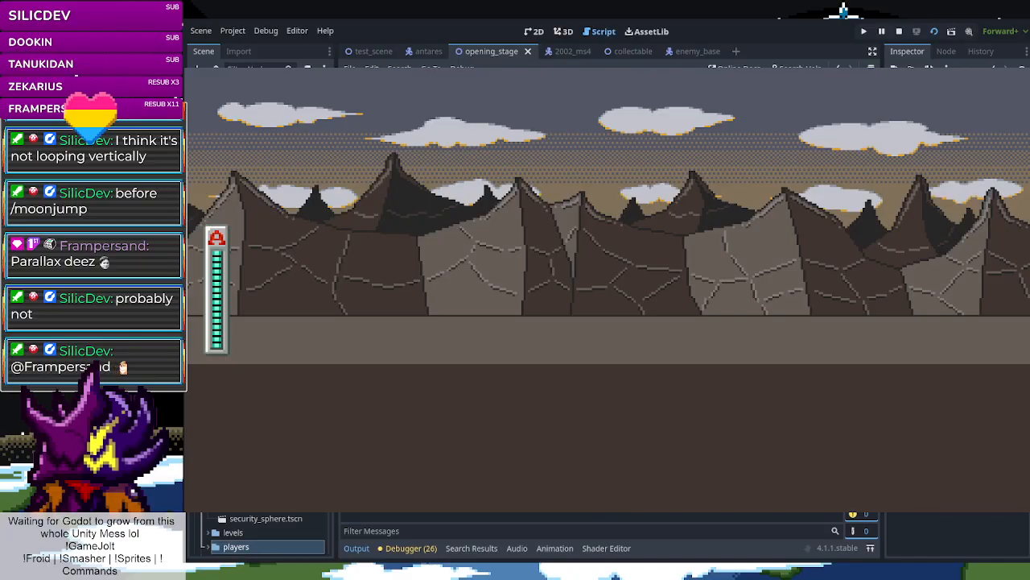
Keep chaining mid-air jumps with Antares at extreme height to test the parallax background, and end the playtest
{"action": "key", "text": "space"}
{"action": "key", "text": "space"}
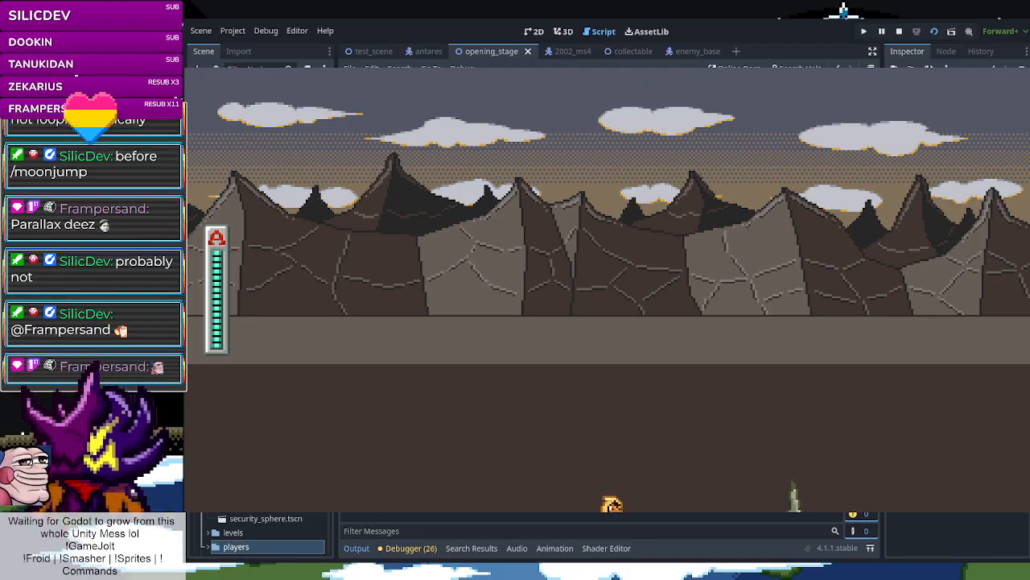
{"action": "key", "text": "space"}
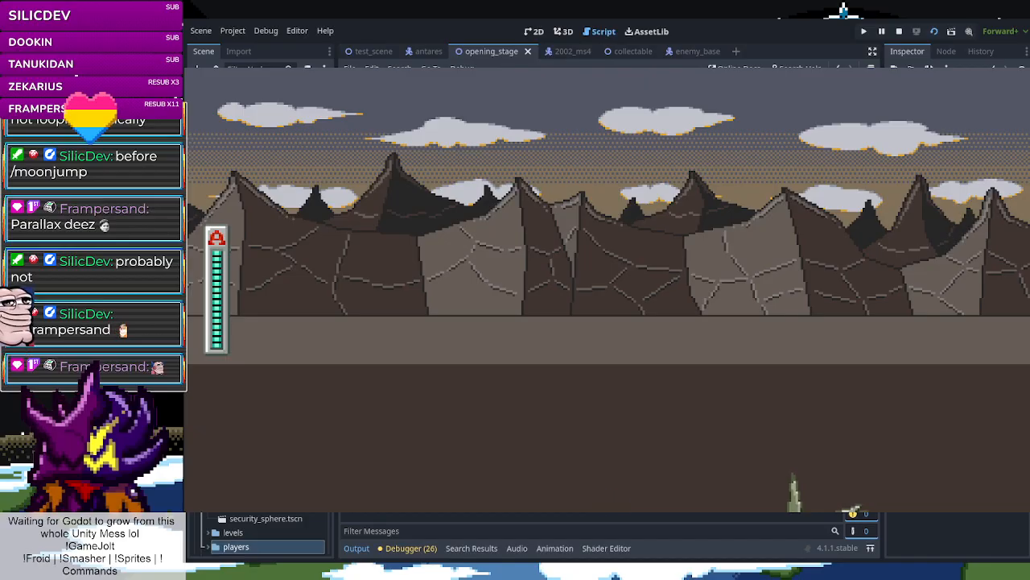
{"action": "key", "text": "space"}
{"action": "key", "text": "space"}
{"action": "key", "text": "space"}
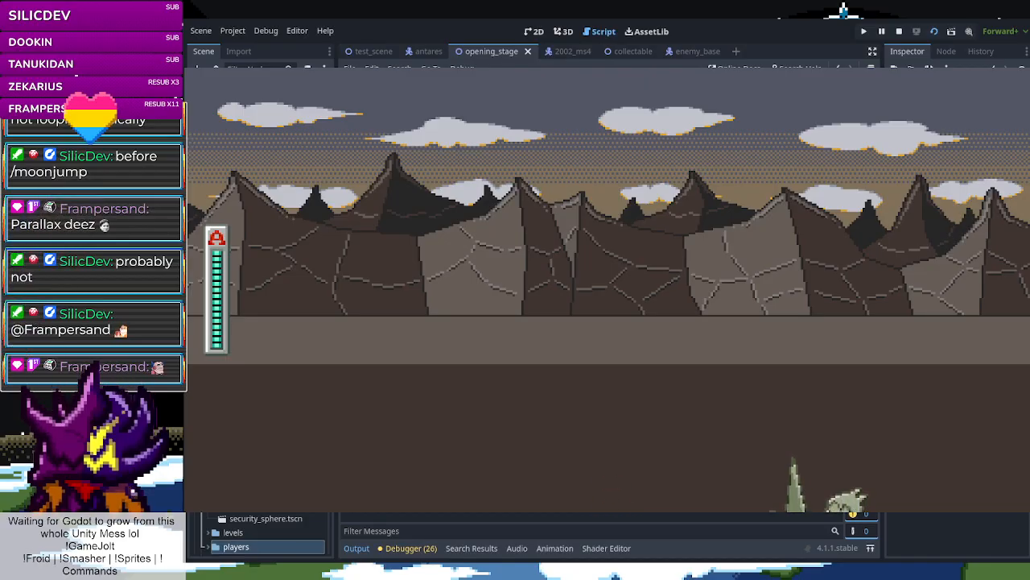
{"action": "key", "text": "space"}
{"action": "key", "text": "space"}
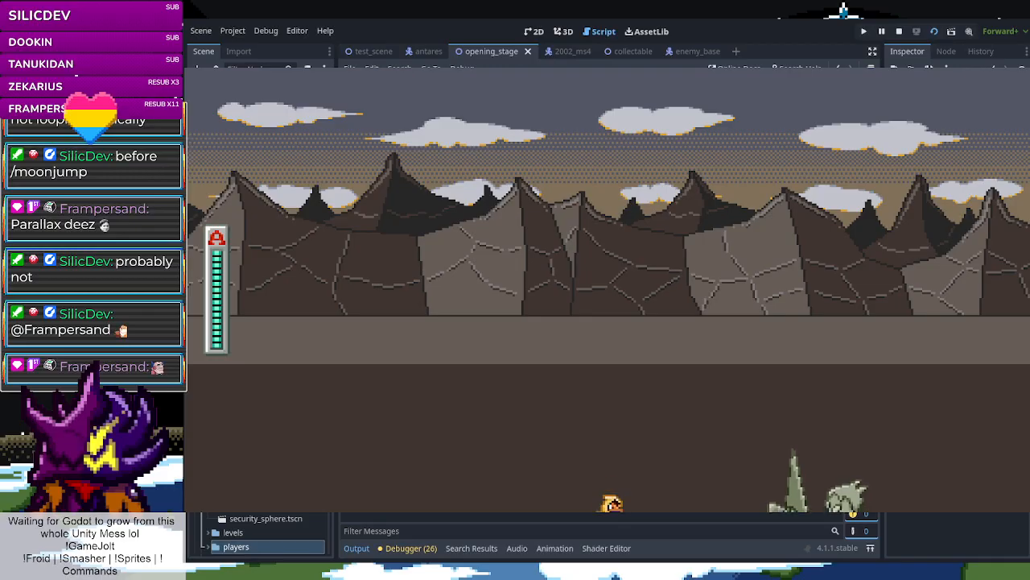
{"action": "key", "text": "space"}
{"action": "key", "text": "space"}
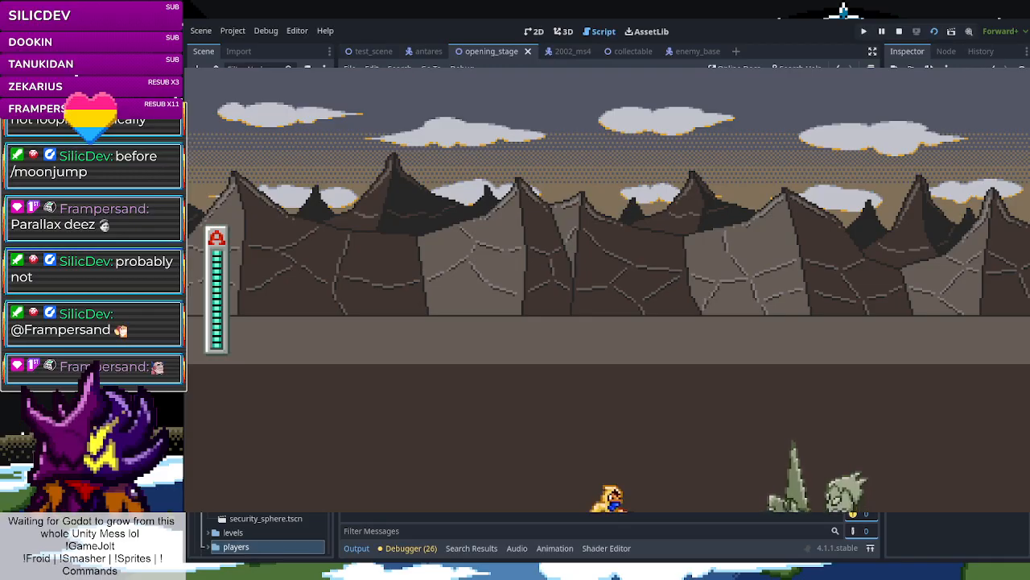
{"action": "key", "text": "space"}
{"action": "key", "text": "space"}
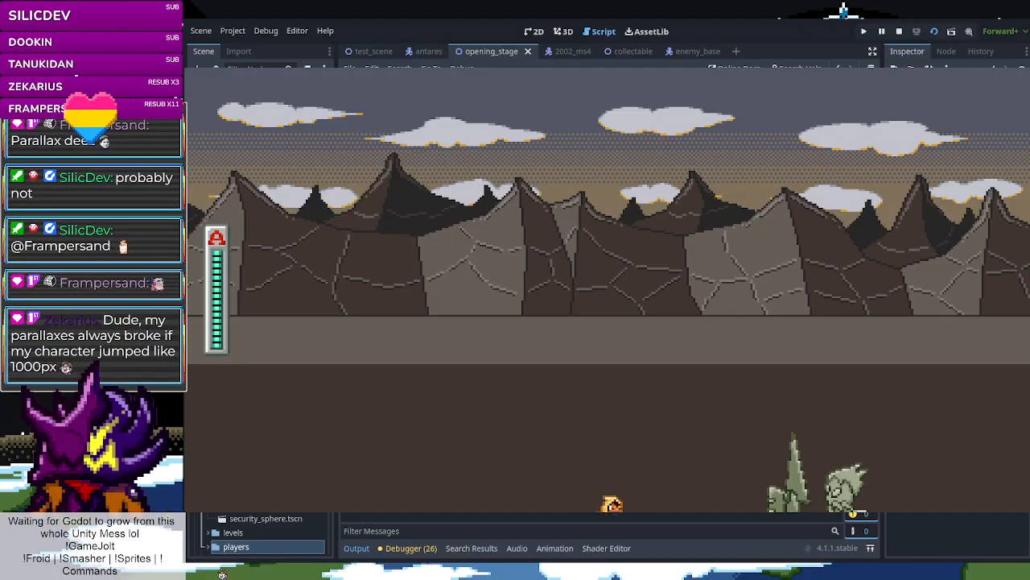
{"action": "key", "text": "space"}
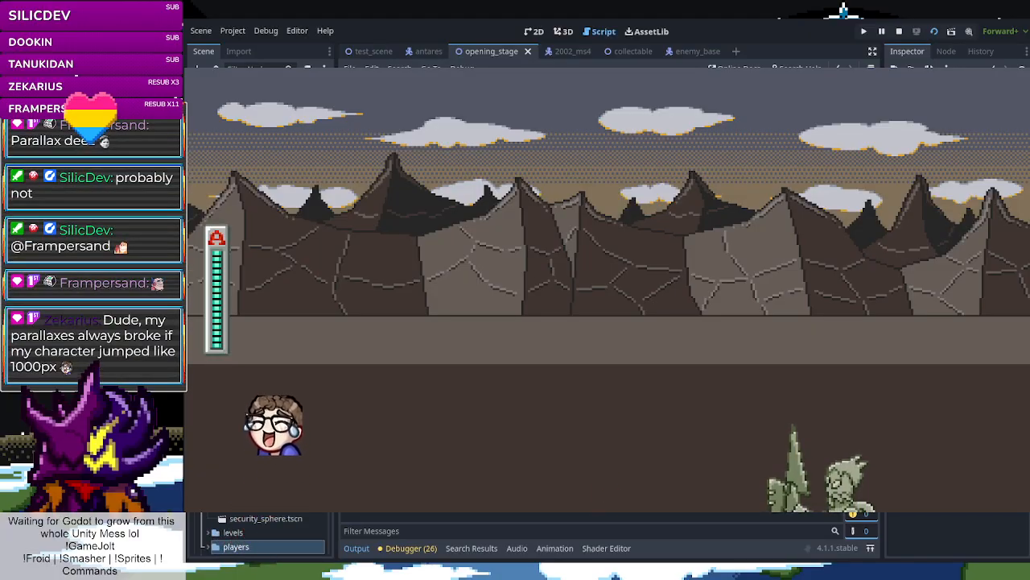
{"action": "key", "text": "space"}
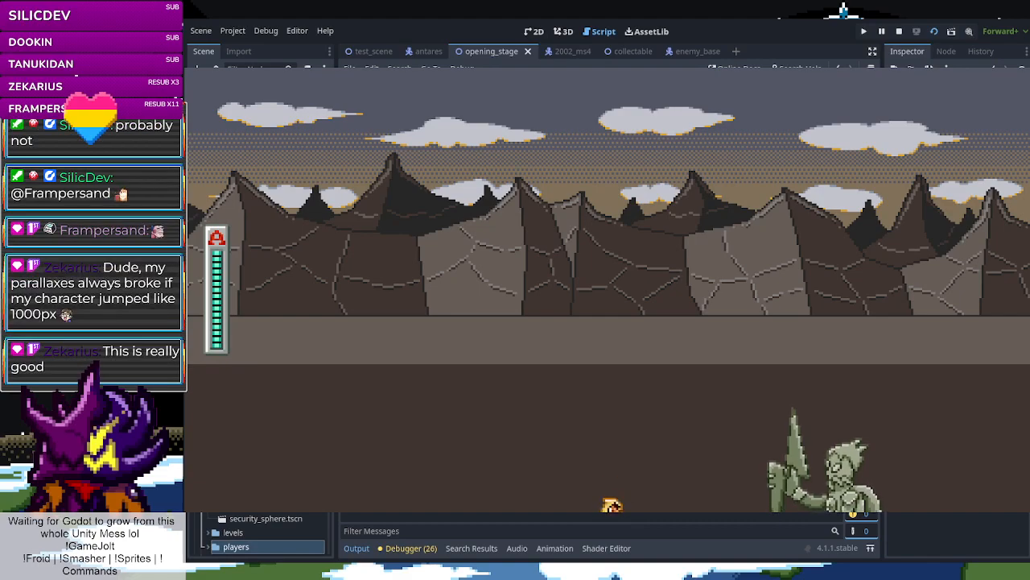
{"action": "key", "text": "space"}
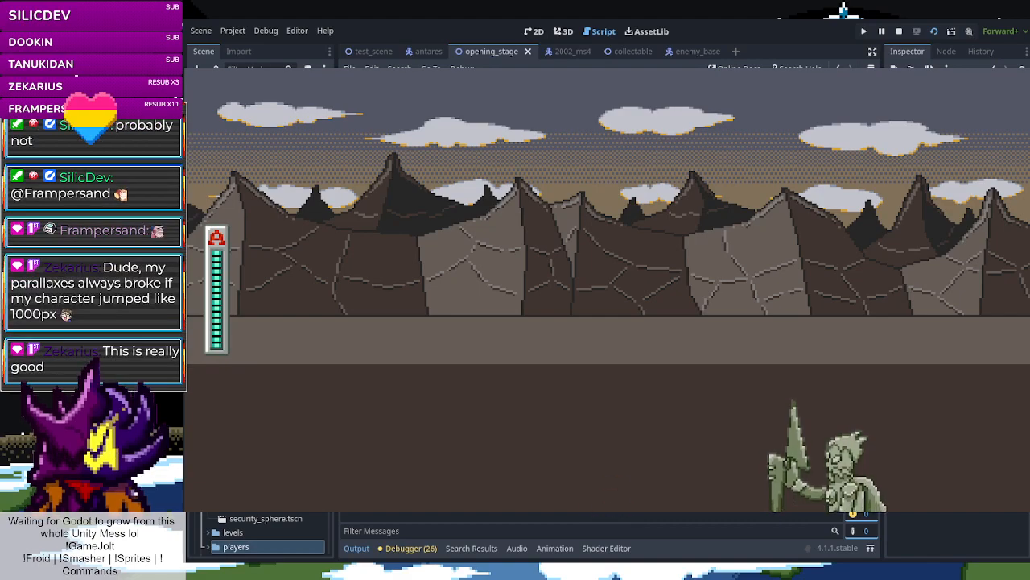
{"action": "key", "text": "space"}
{"action": "key", "text": "space"}
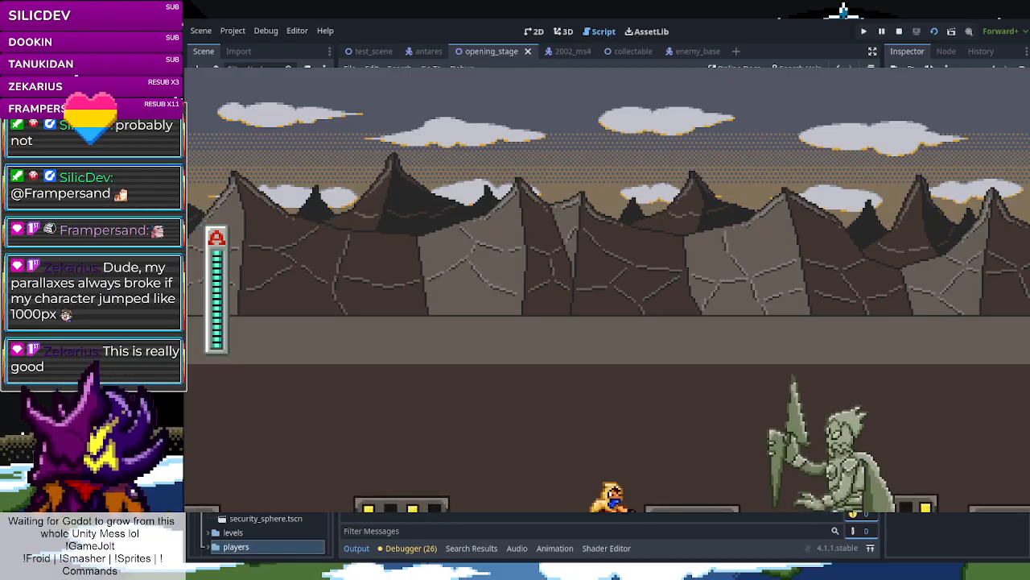
{"action": "key", "text": "space"}
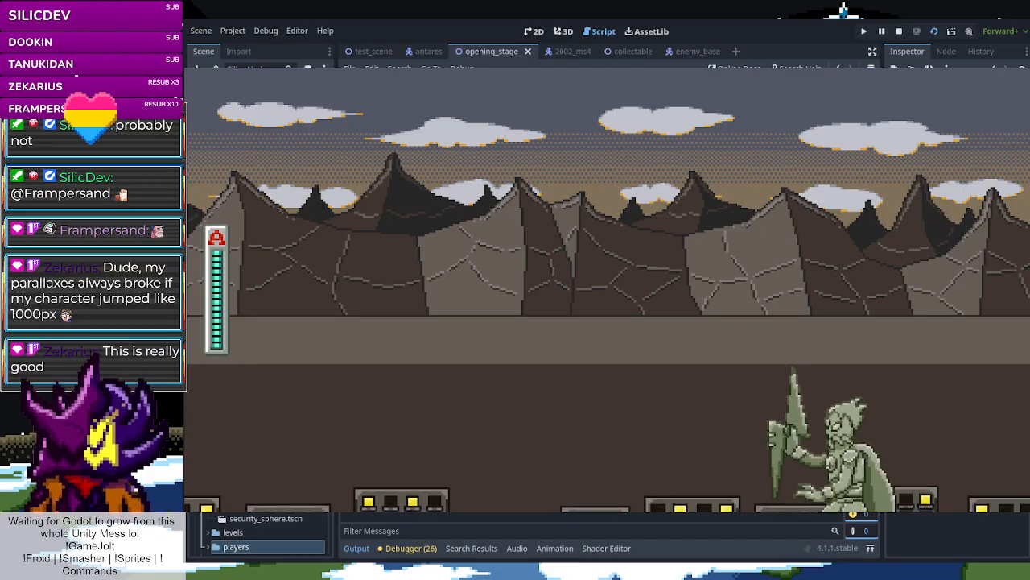
{"action": "key", "text": "space"}
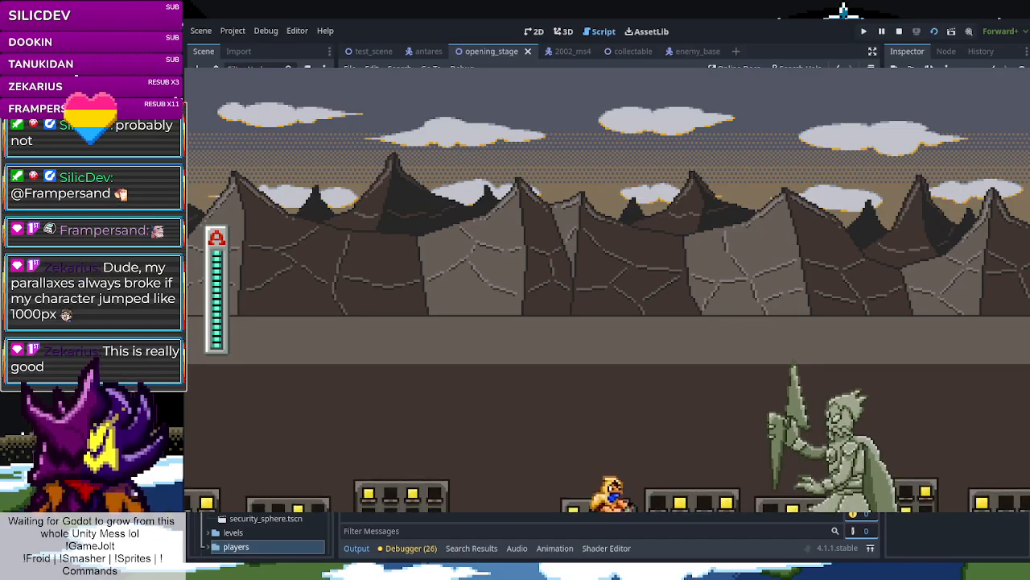
{"action": "key", "text": "space"}
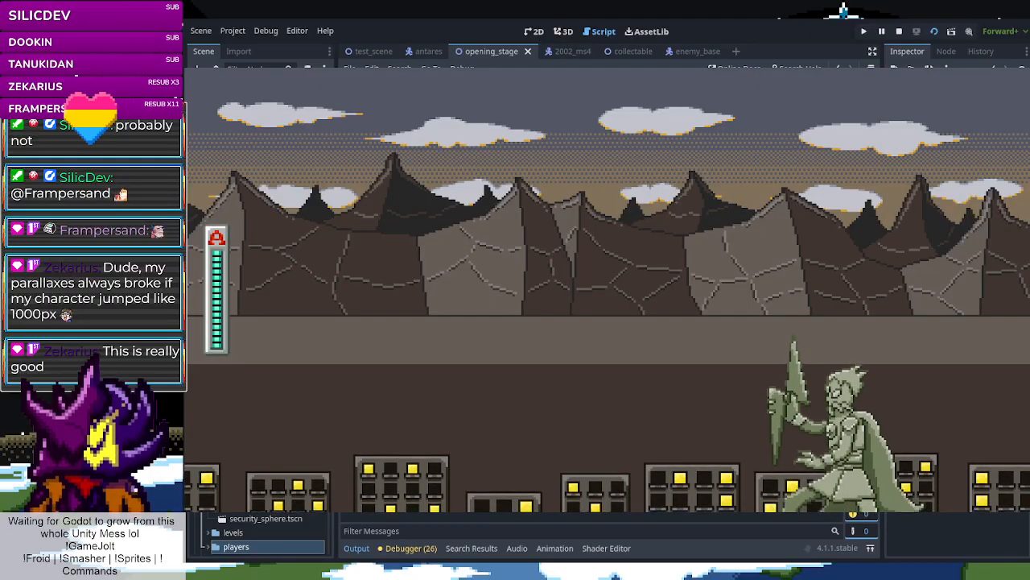
{"action": "key", "text": "space"}
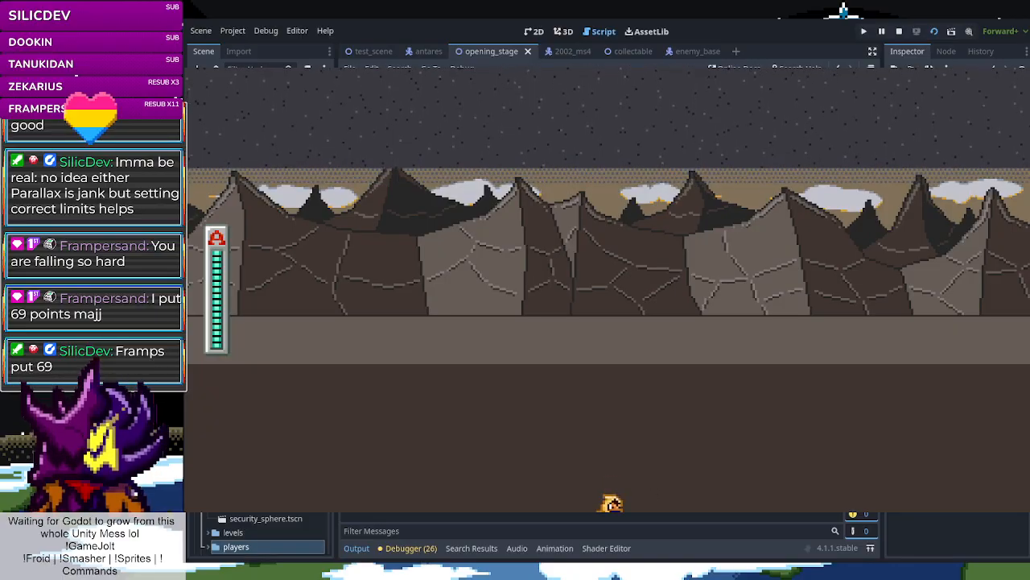
{"action": "key", "text": "F8"}
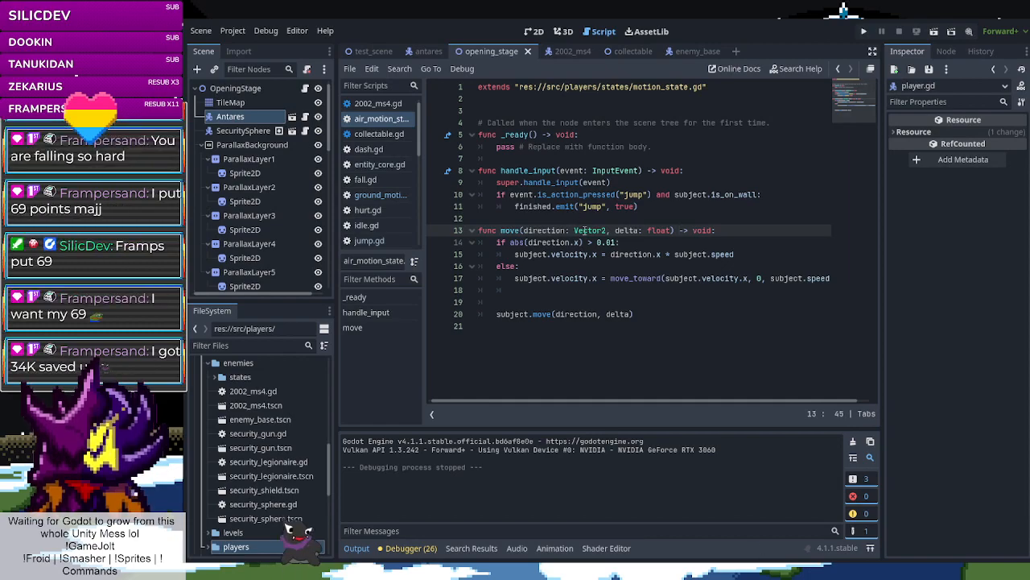
Look up the definition of is_on_wall in entity_core.gd from the jump condition, and return to air_motion_state.gd
{"action": "left_click", "coordinate": [697, 195]}
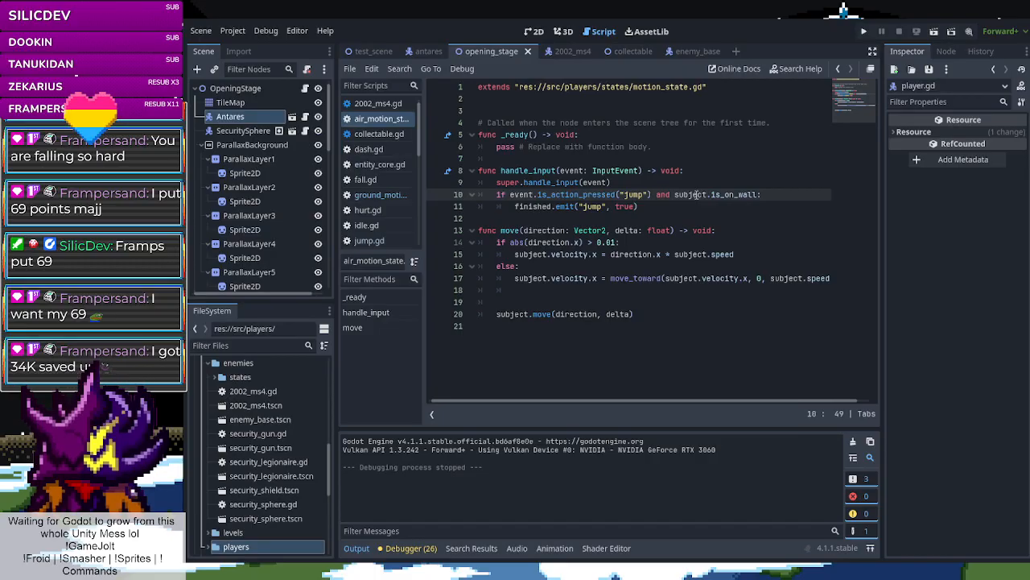
{"action": "left_click", "coordinate": [725, 194], "text": "ctrl"}
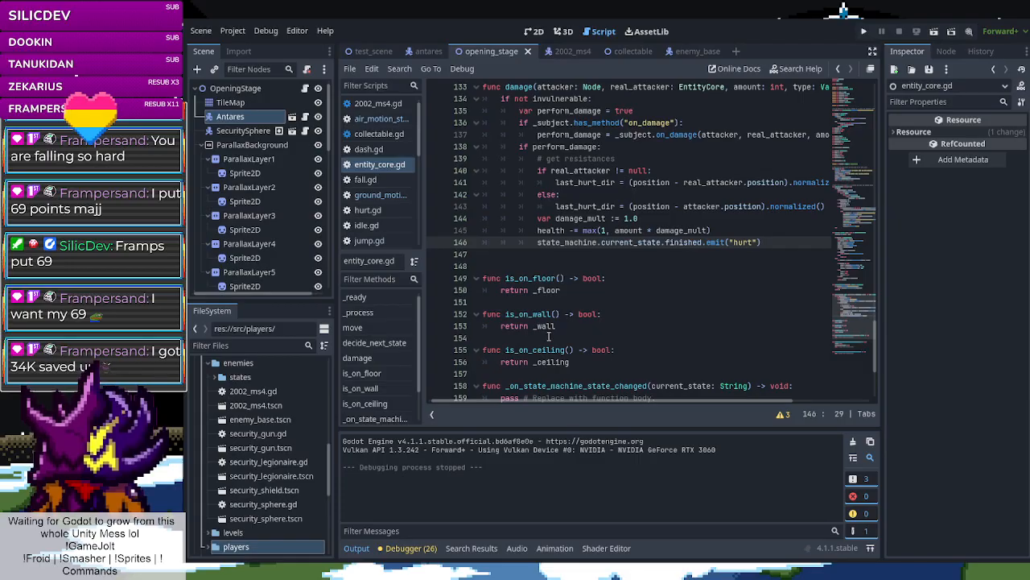
{"action": "left_click_drag", "start_coordinate": [557, 326], "coordinate": [532, 328]}
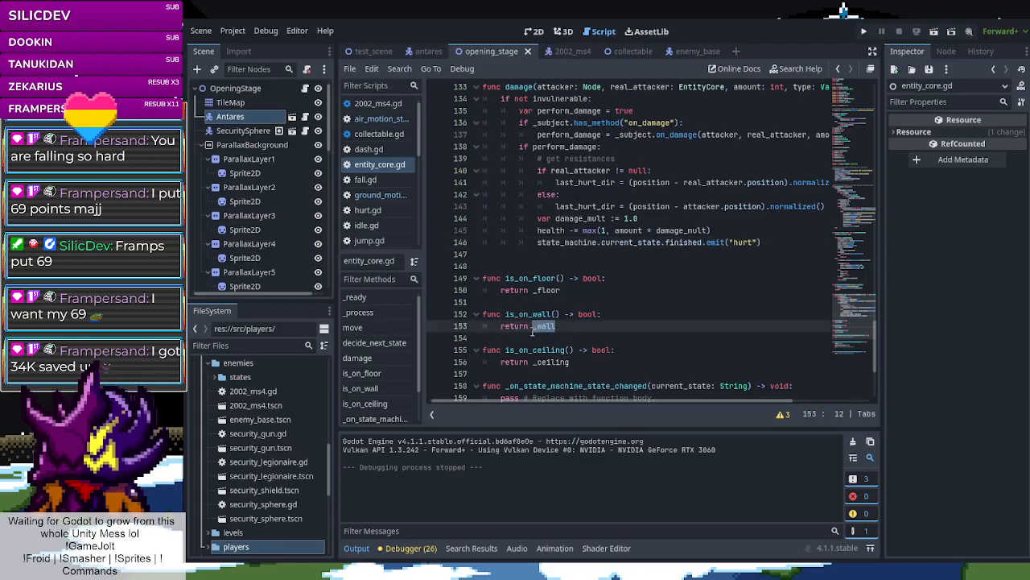
{"action": "left_click", "coordinate": [564, 350]}
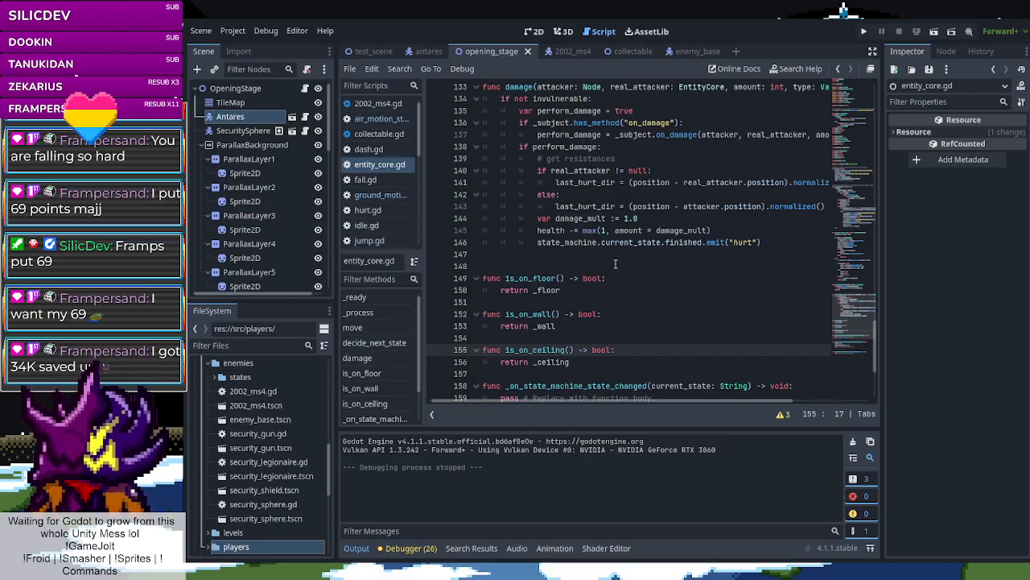
{"action": "left_click", "coordinate": [381, 118]}
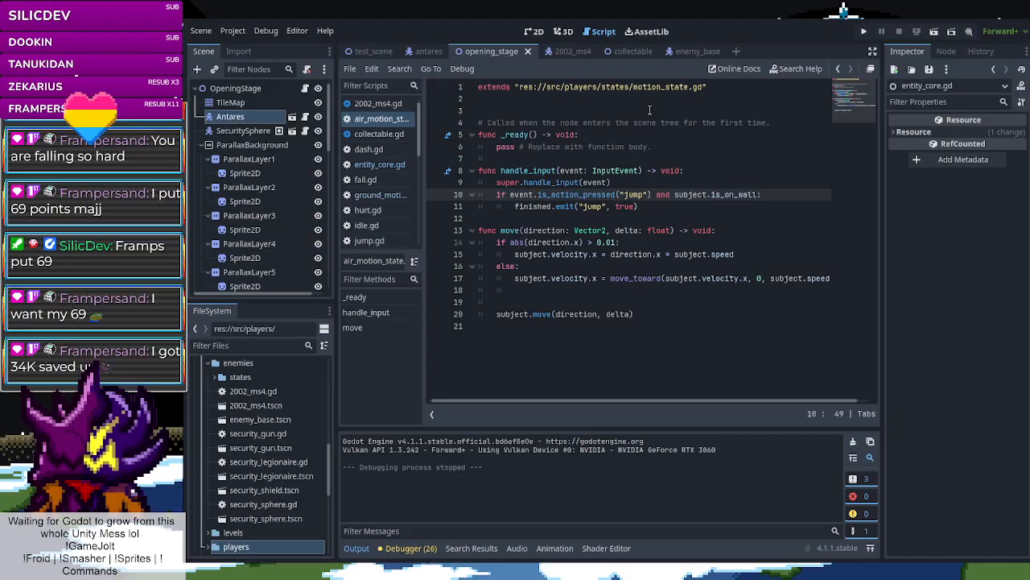
Run the opening_stage scene and move Antares right past the ground enemy to the low brick platform
{"action": "left_click", "coordinate": [933, 34]}
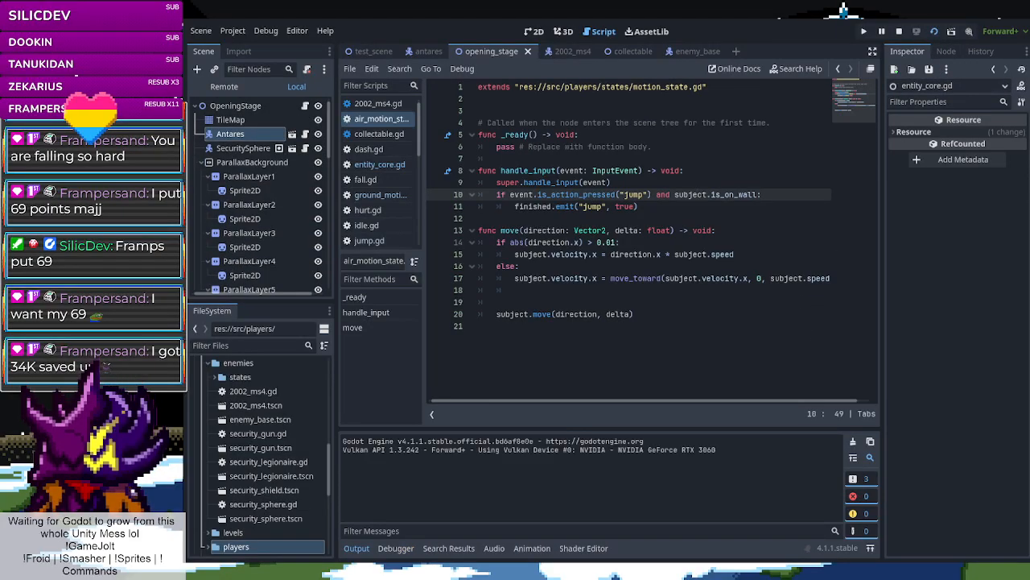
{"action": "key", "text": "Right"}
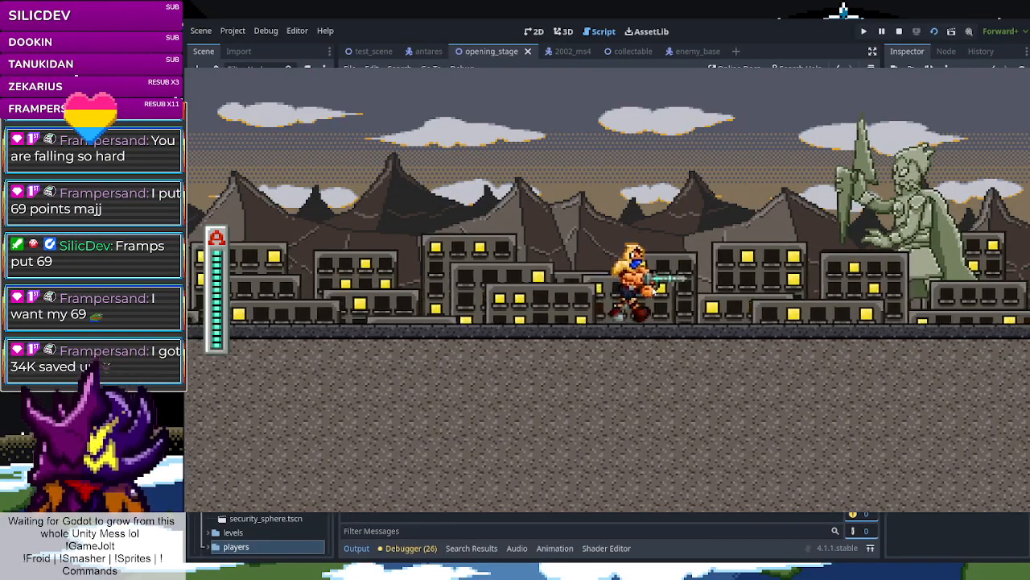
{"action": "key", "text": "space"}
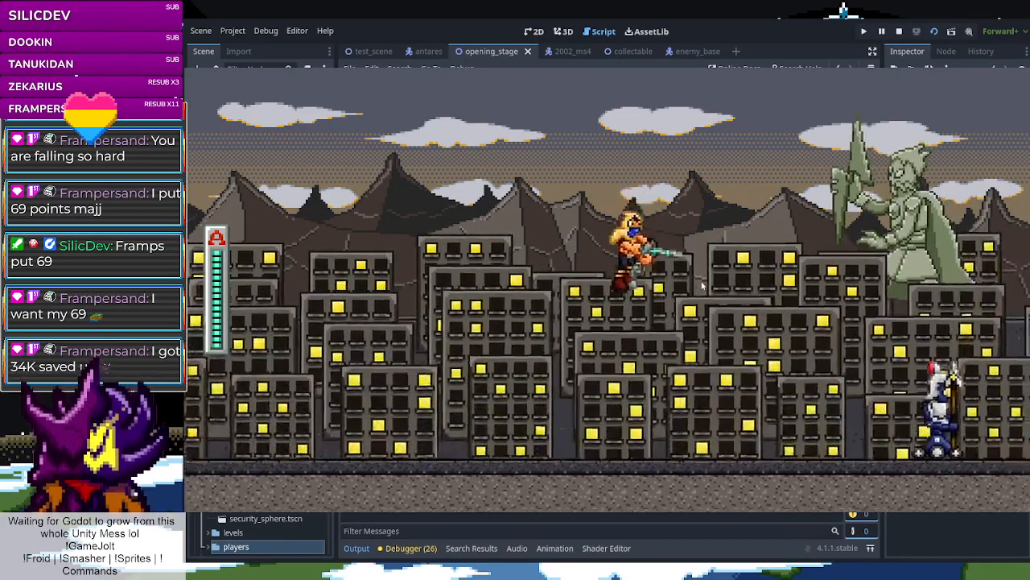
{"action": "key", "text": "space"}
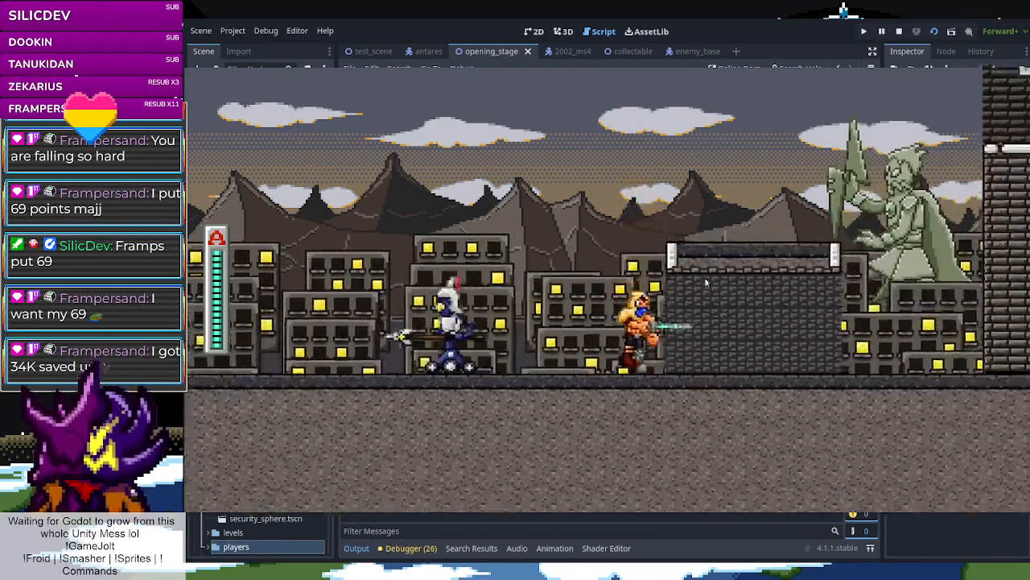
Jump Antares over the low brick platform and against the side of the tall brick building
{"action": "key", "text": "space"}
{"action": "key", "text": "Left"}
{"action": "key", "text": "space"}
{"action": "key", "text": "space"}
{"action": "key", "text": "space"}
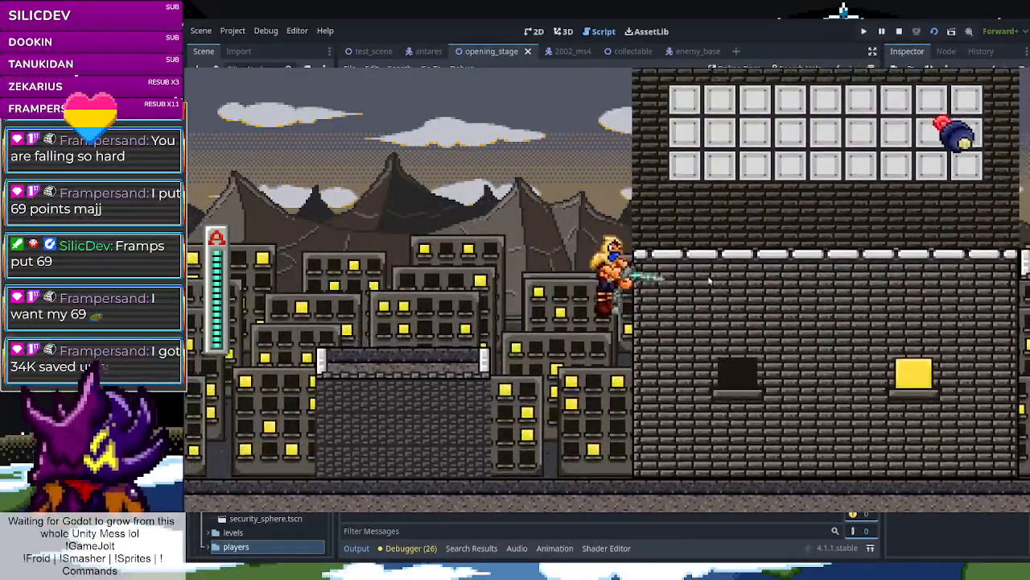
Playtest repeated wall jumps by climbing the side of the tall brick building up to its roof
{"action": "key", "text": "space"}
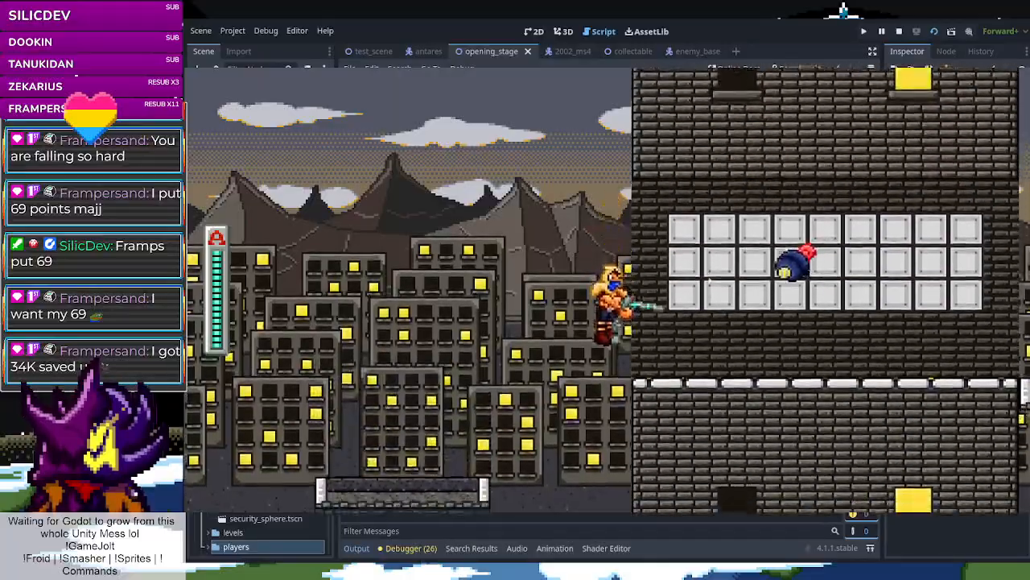
{"action": "key", "text": "space"}
{"action": "key", "text": "space"}
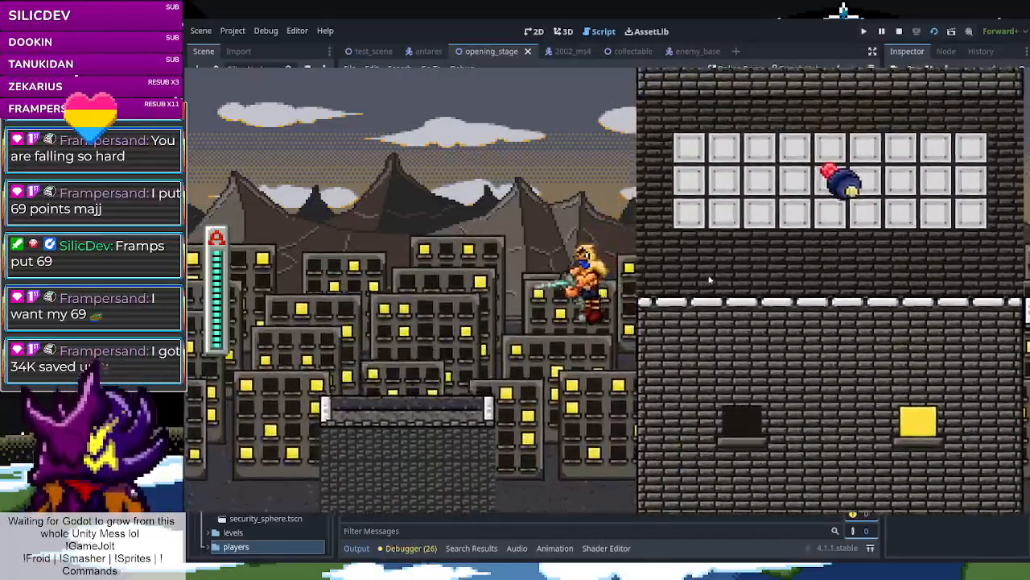
{"action": "key", "text": "space"}
{"action": "key", "text": "space"}
{"action": "key", "text": "space"}
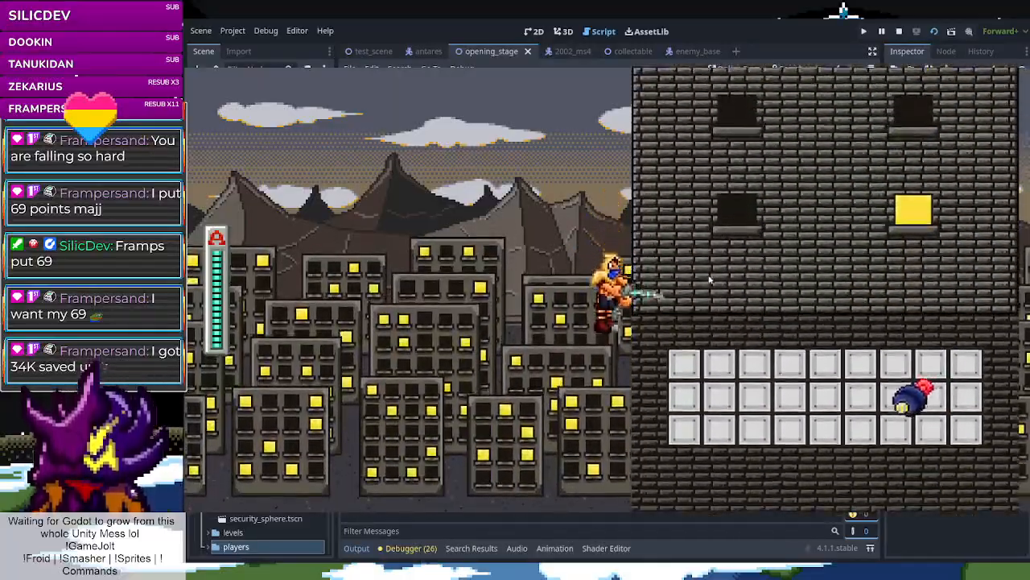
{"action": "key", "text": "space"}
{"action": "key", "text": "space"}
{"action": "key", "text": "space"}
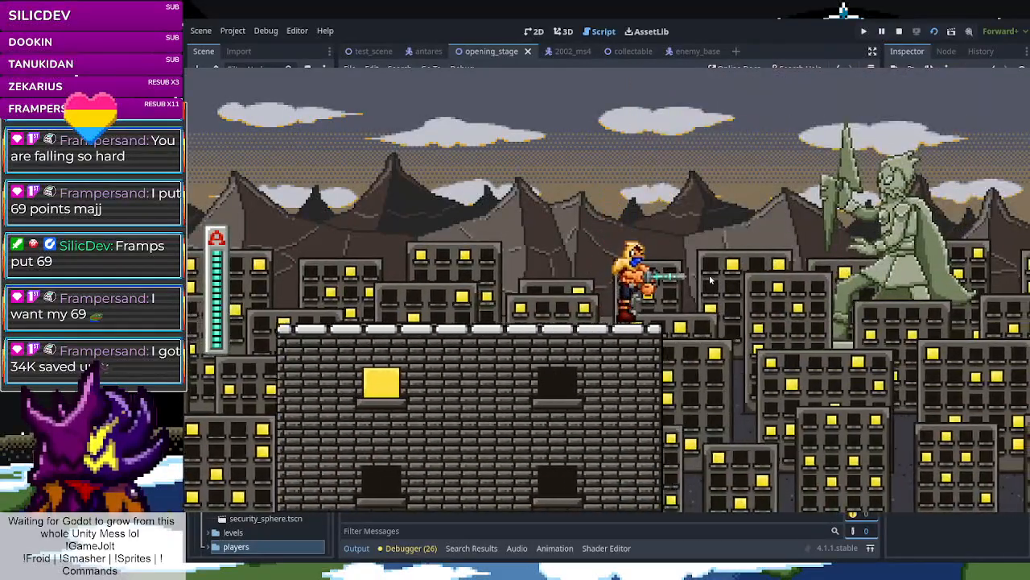
Drop Antares off the far side of the roof and test mid-air jumps and attacks near the flying enemy
{"action": "key", "text": "space"}
{"action": "key", "text": "space"}
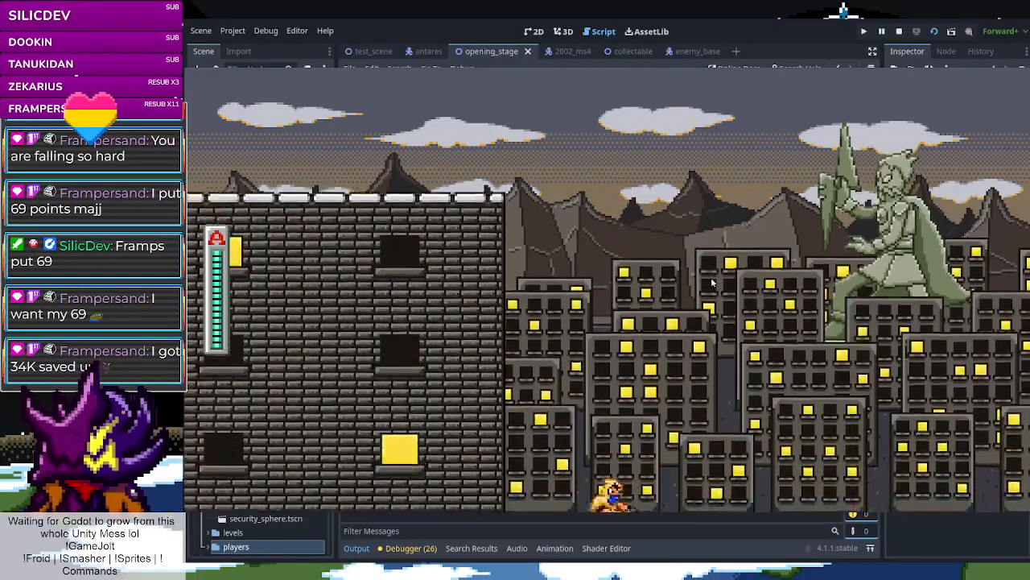
{"action": "key", "text": "x"}
{"action": "key", "text": "Right"}
{"action": "key", "text": "space"}
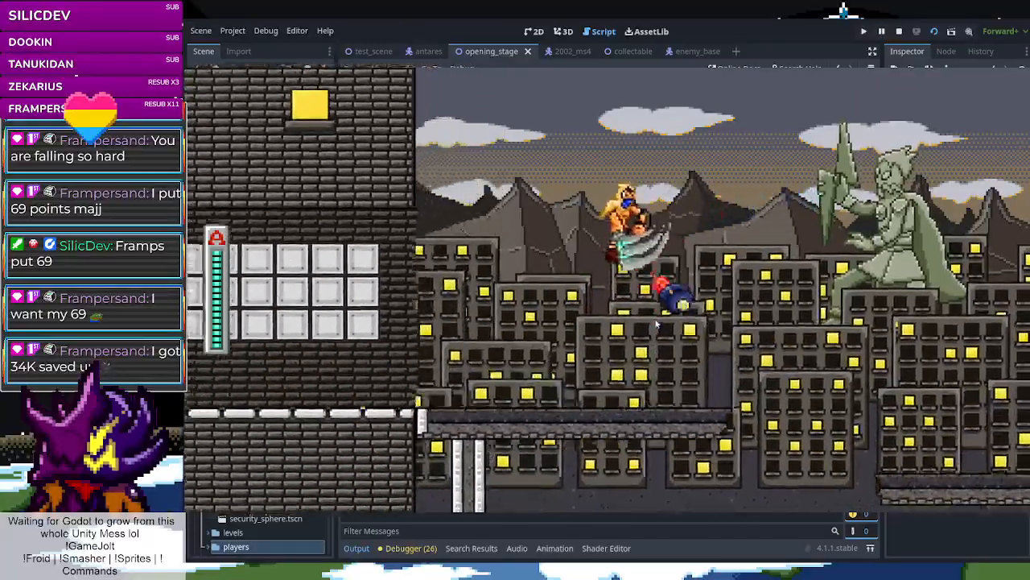
{"action": "key", "text": "Left"}
{"action": "key", "text": "Right"}
{"action": "key", "text": "space"}
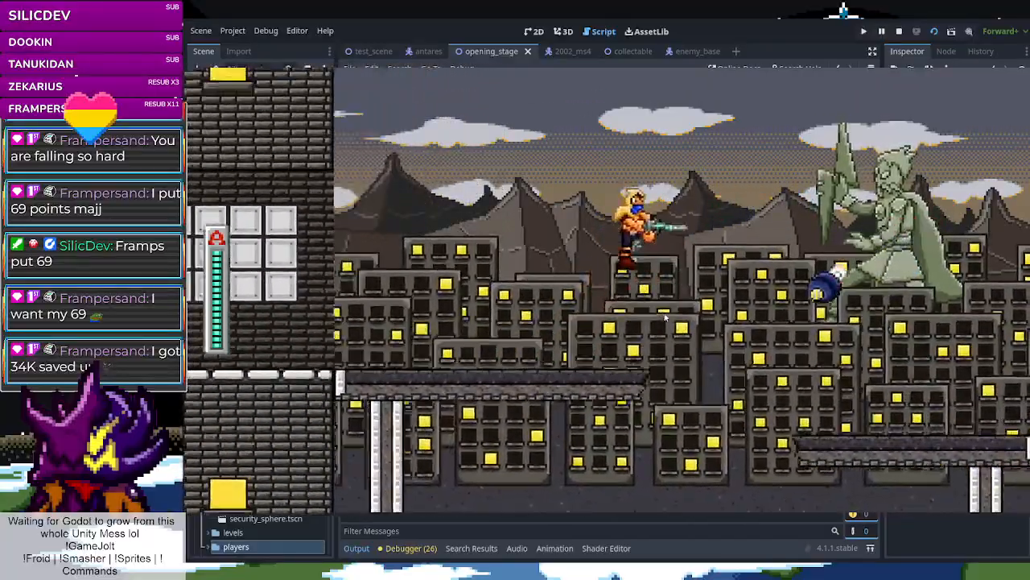
Playtest alternating jumps and sword attacks while moving Antares right over the elevated road and brick ledge
{"action": "key", "text": "x"}
{"action": "key", "text": "space"}
{"action": "key", "text": "x"}
{"action": "key", "text": "Right"}
{"action": "key", "text": "space"}
{"action": "key", "text": "x"}
{"action": "key", "text": "Right"}
{"action": "key", "text": "space"}
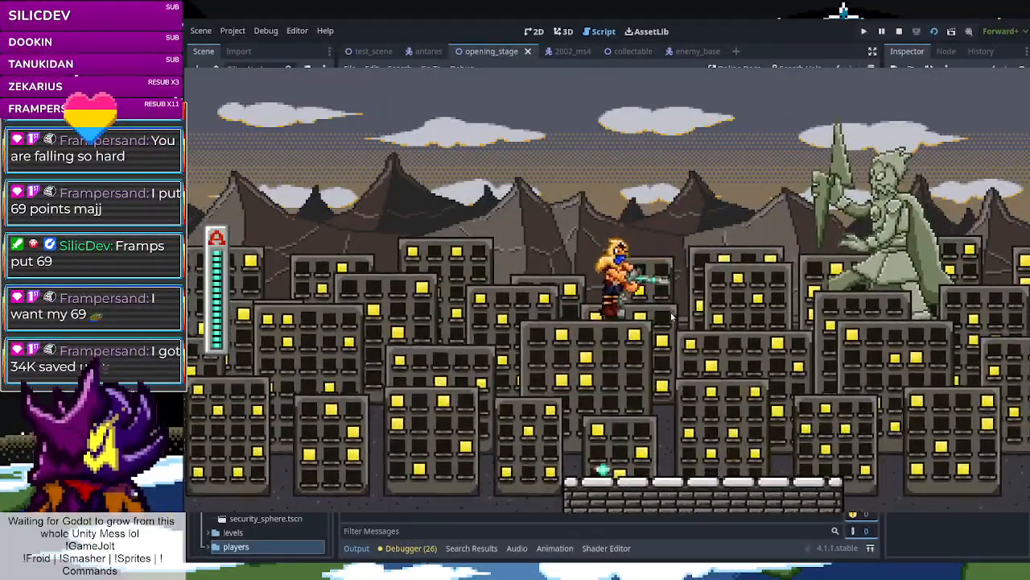
{"action": "key", "text": "space"}
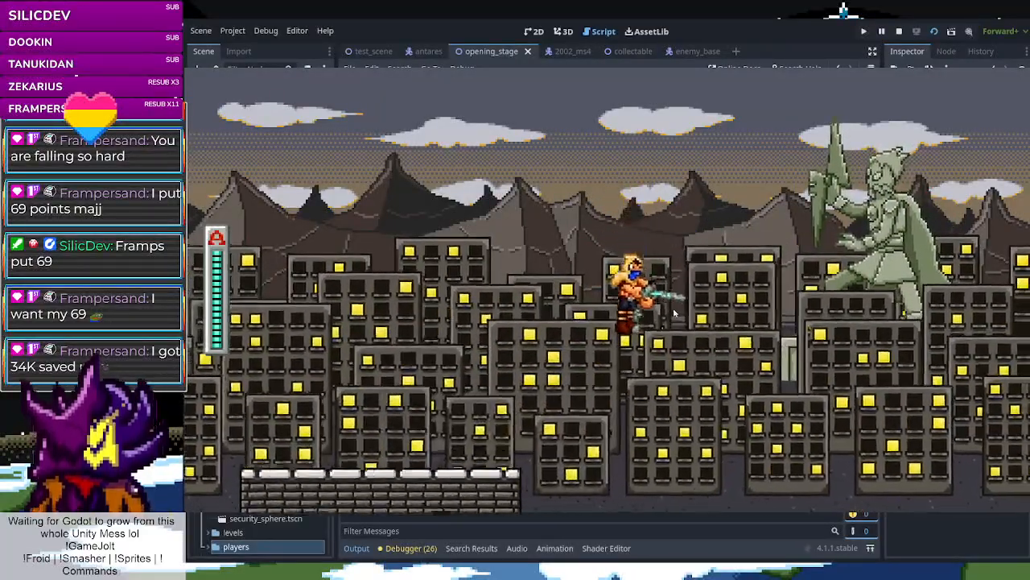
{"action": "key", "text": "space"}
{"action": "key", "text": "Left"}
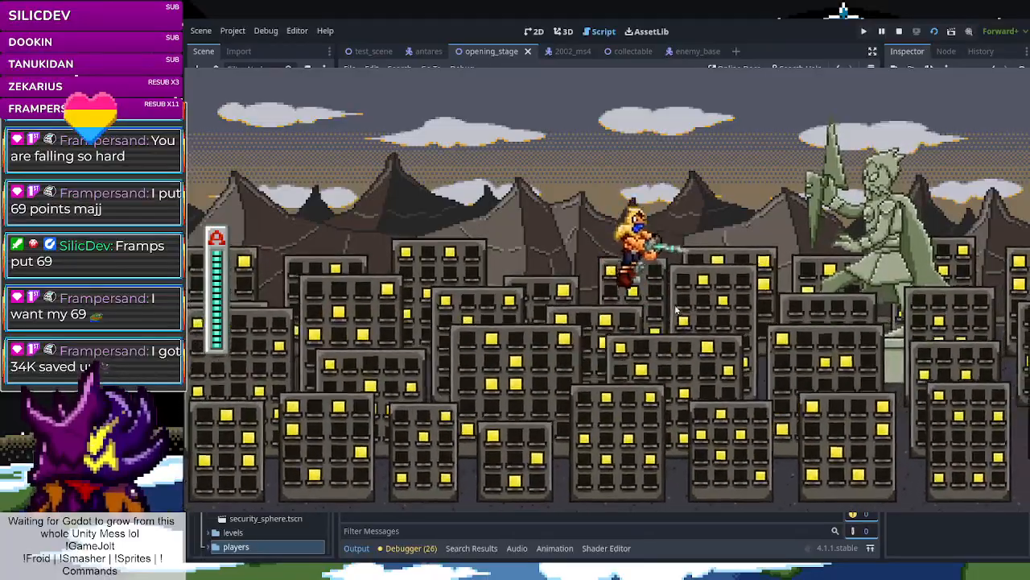
End the opening_stage playtest and look through the debugger's list of errors and warnings
{"action": "key", "text": "space"}
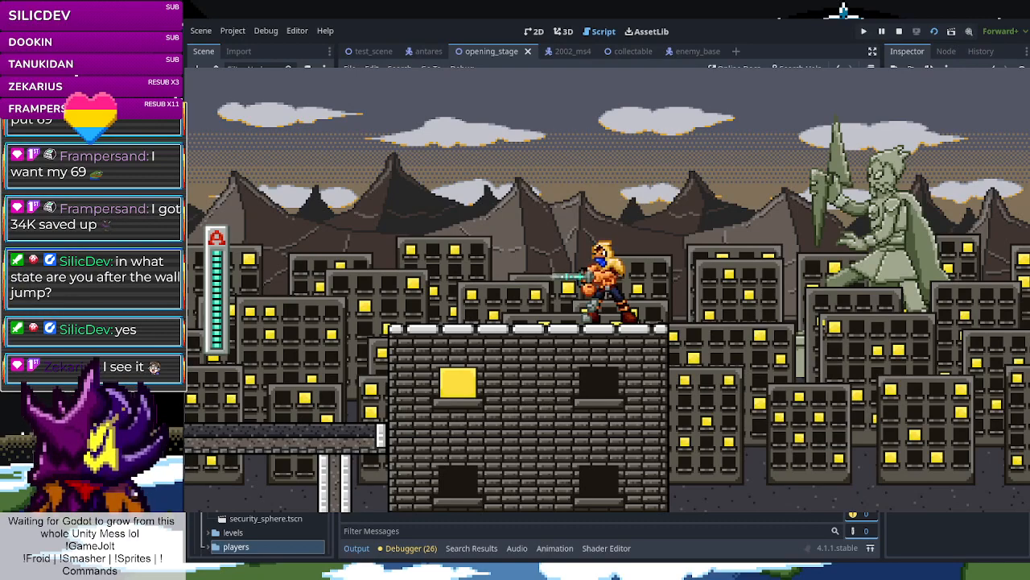
{"action": "key", "text": "F8"}
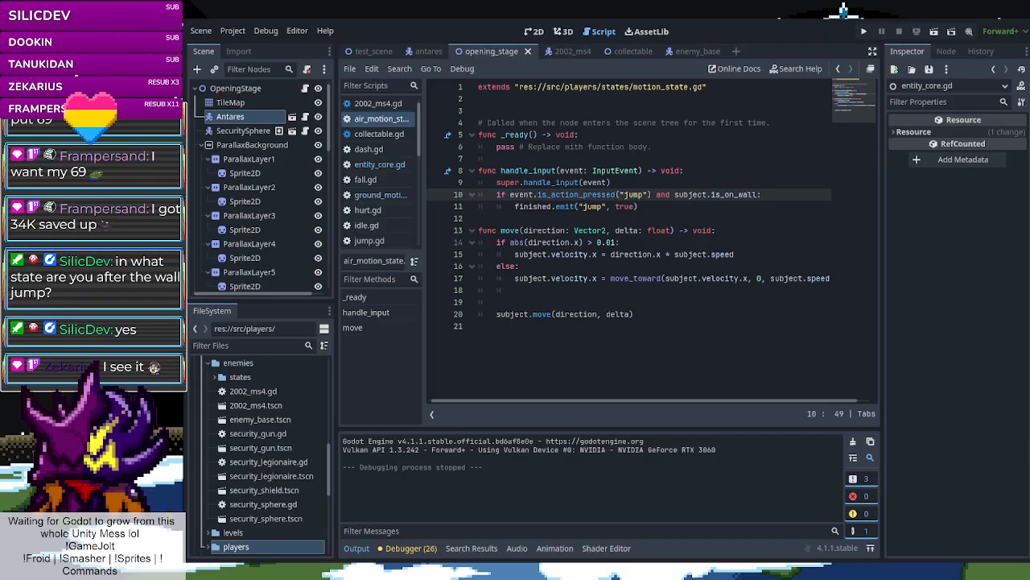
{"action": "left_click", "coordinate": [412, 550]}
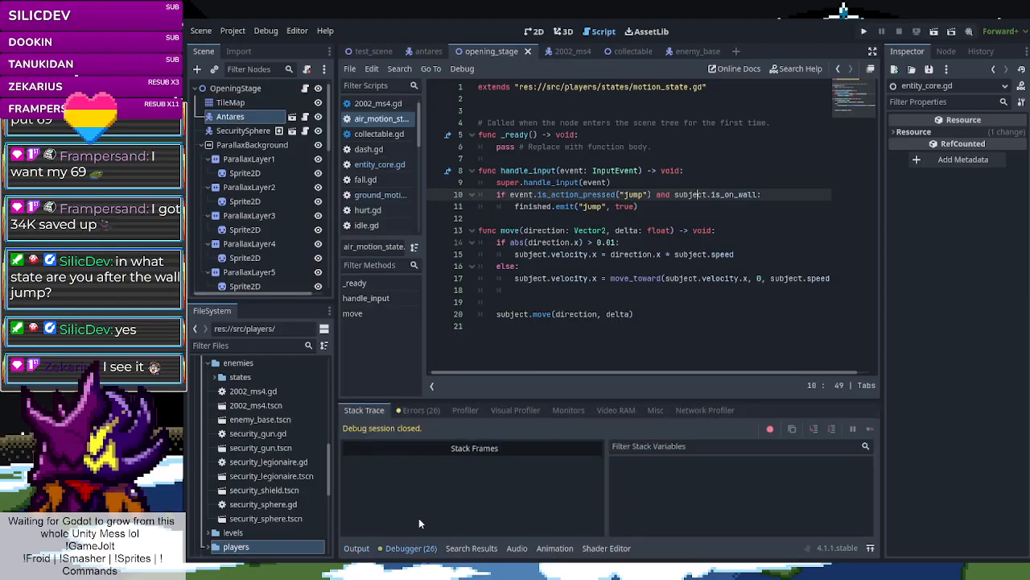
{"action": "left_click", "coordinate": [420, 411]}
{"action": "scroll", "coordinate": [476, 491], "scroll_direction": "down", "scroll_amount": 3}
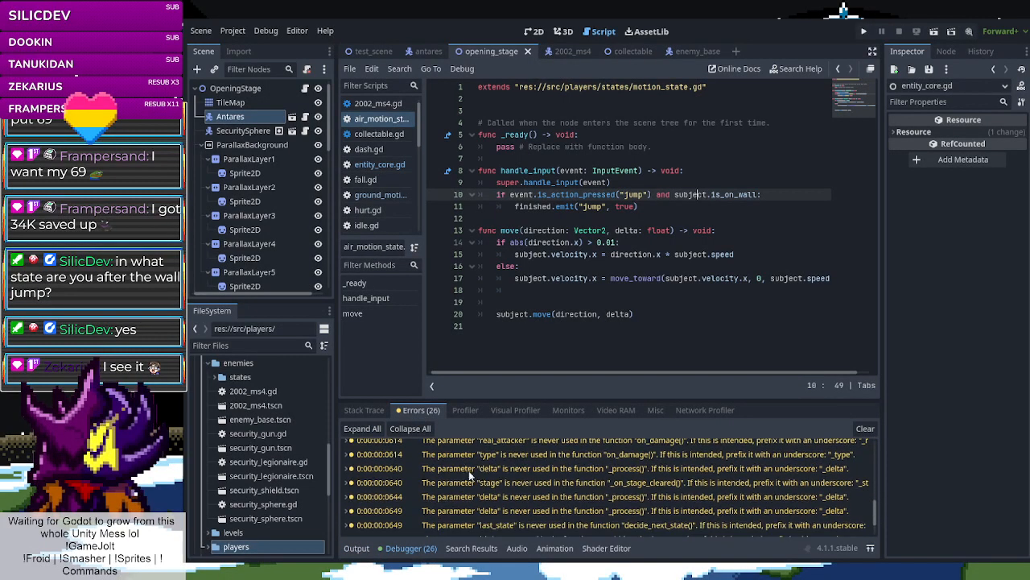
{"action": "scroll", "coordinate": [474, 487], "scroll_direction": "up", "scroll_amount": 5}
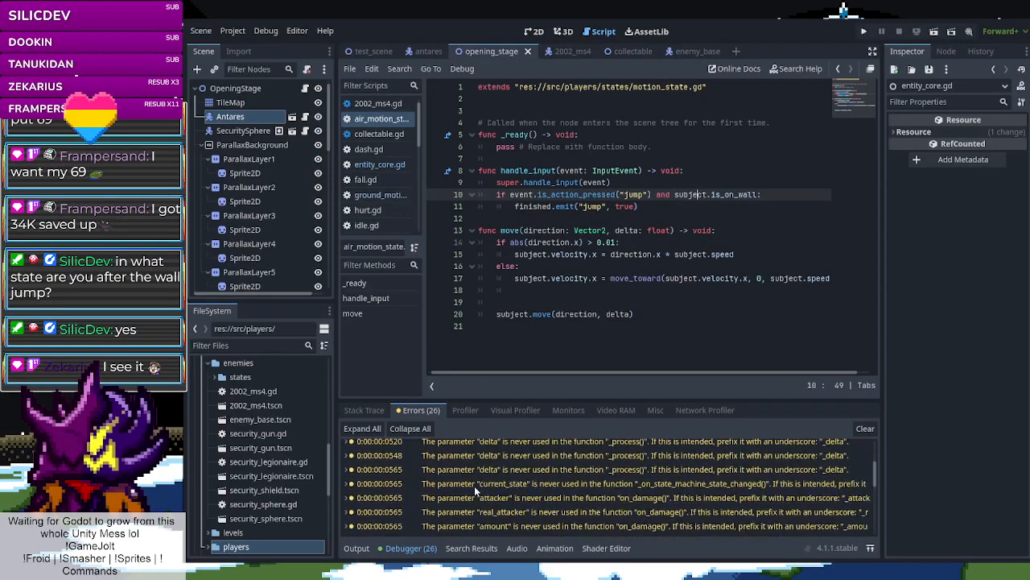
Rerun the stage briefly and make the wall jump condition in handle_input call subject.is_on_wall() as a function
{"action": "left_click", "coordinate": [934, 32]}
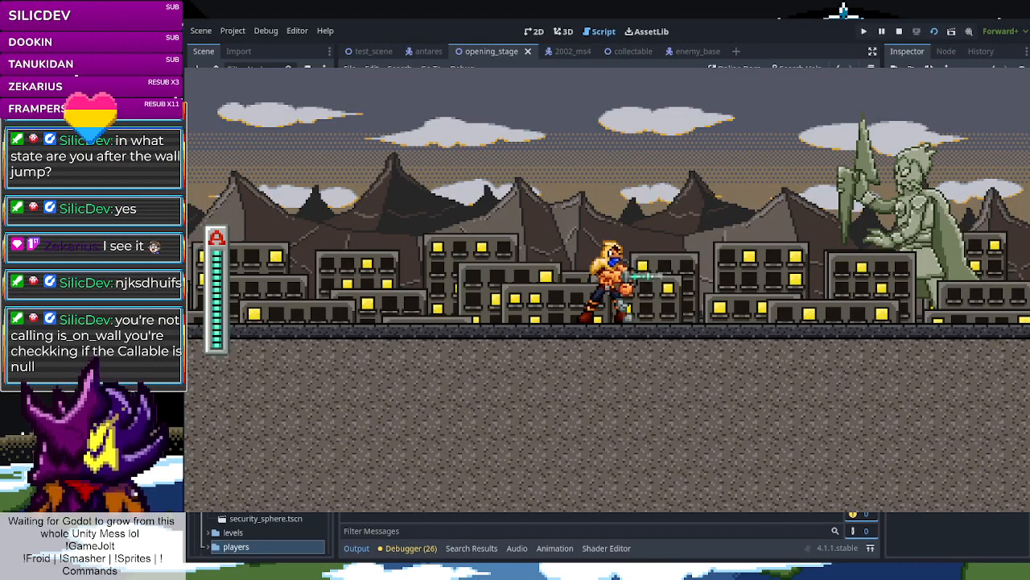
{"action": "key", "text": "F8"}
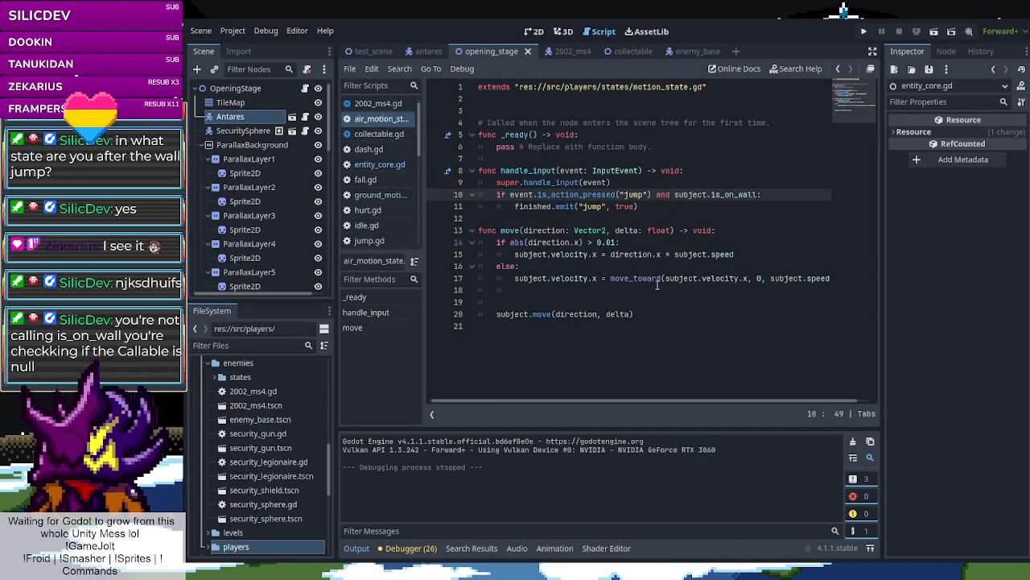
{"action": "left_click", "coordinate": [756, 194]}
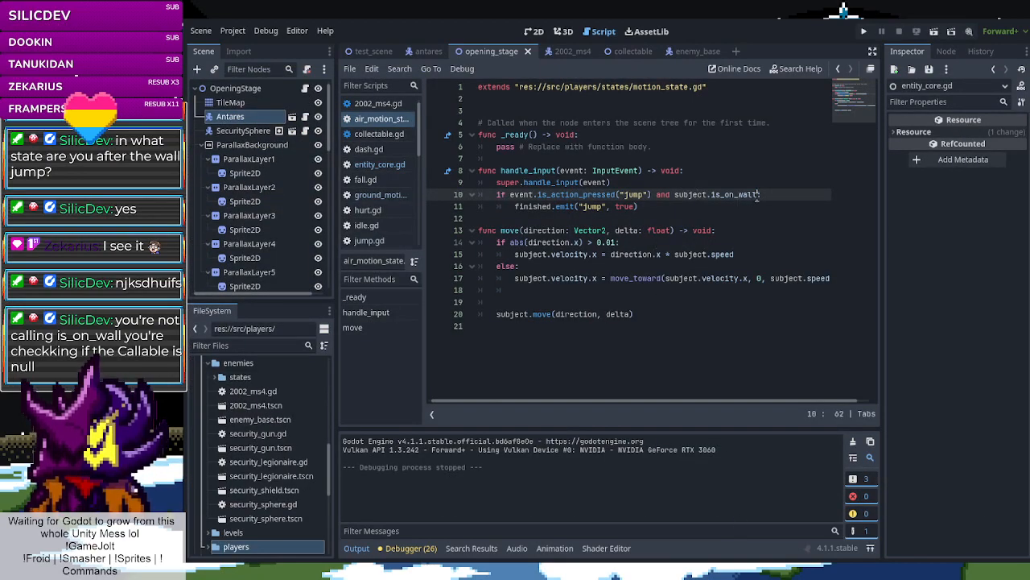
{"action": "type", "text": "()"}
{"action": "left_click", "coordinate": [761, 229]}
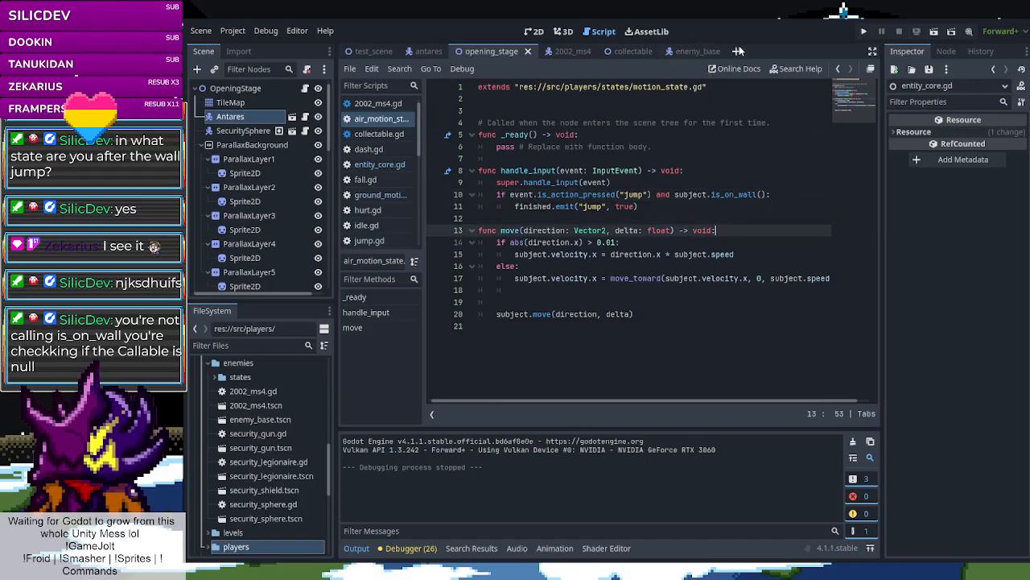
Run the opening_stage scene and jump Antares right over the low brick platform to the tall building's wall
{"action": "left_click", "coordinate": [934, 32]}
{"action": "key", "text": "Right"}
{"action": "key", "text": "space"}
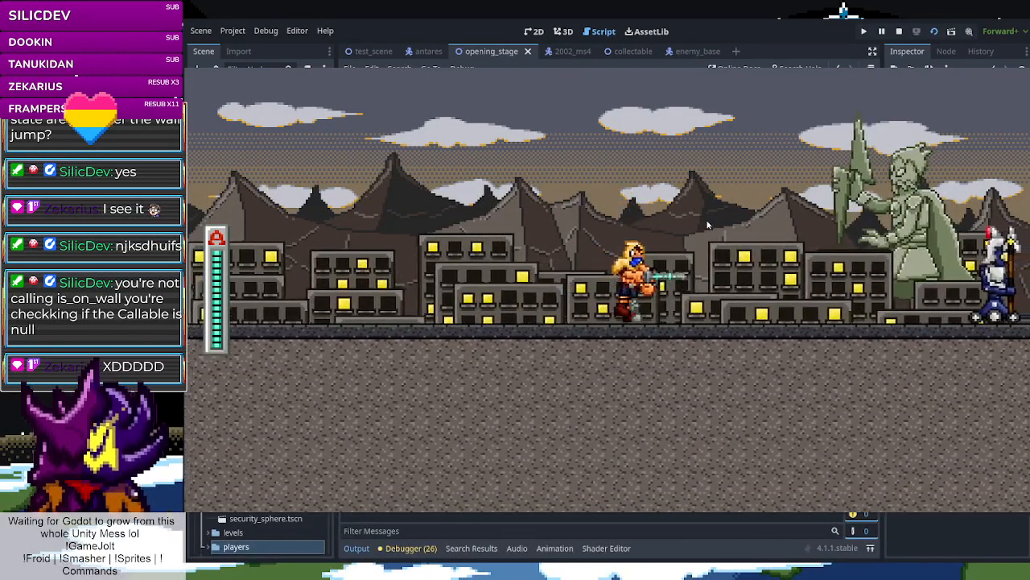
{"action": "key", "text": "space"}
{"action": "key", "text": "space"}
{"action": "key", "text": "space"}
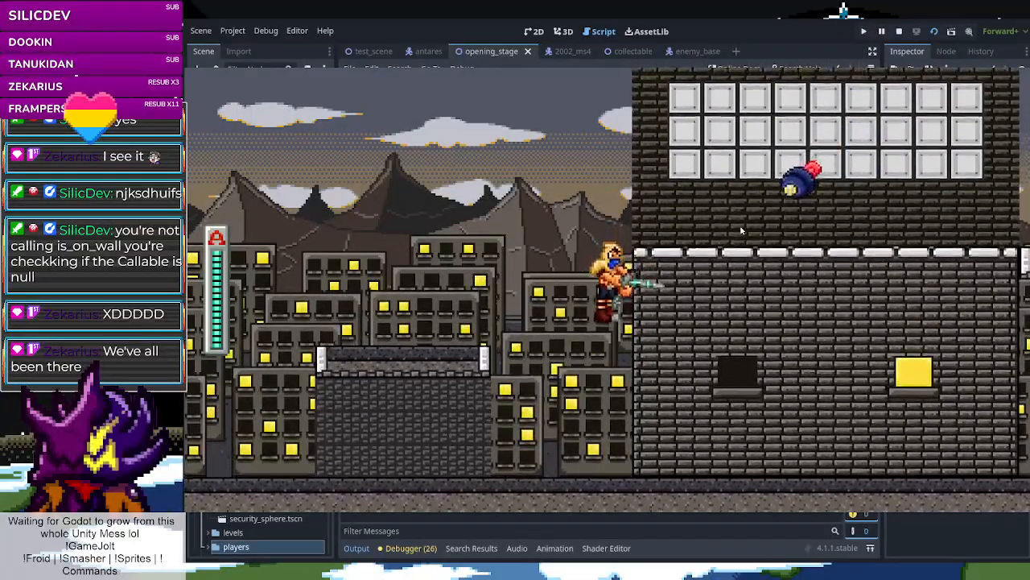
Playtest wall jumps against the tall building's side, moving away from the wall and back between jumps
{"action": "key", "text": "space"}
{"action": "key", "text": "Left"}
{"action": "key", "text": "space"}
{"action": "key", "text": "Right"}
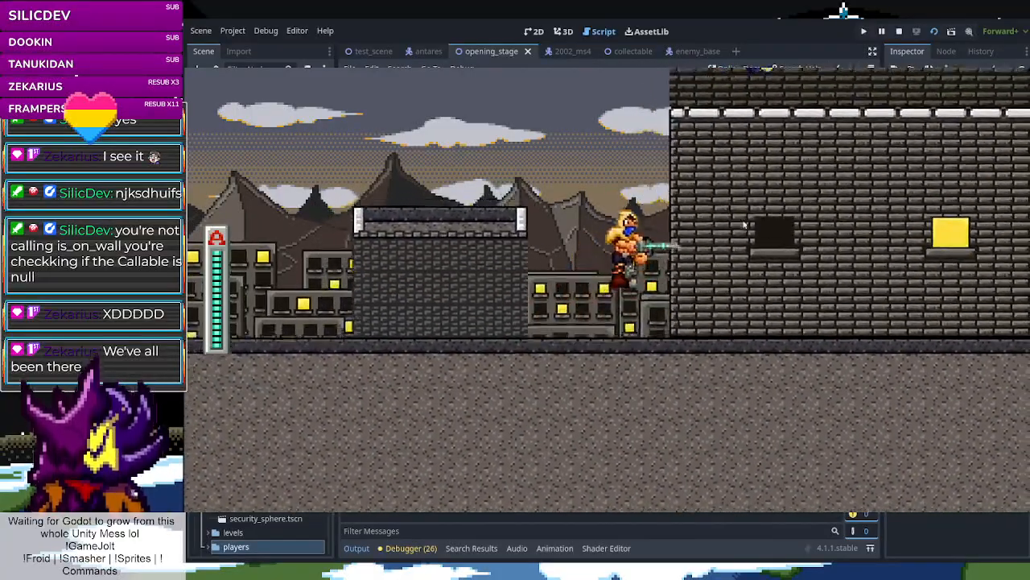
{"action": "key", "text": "space"}
{"action": "key", "text": "space"}
{"action": "key", "text": "space"}
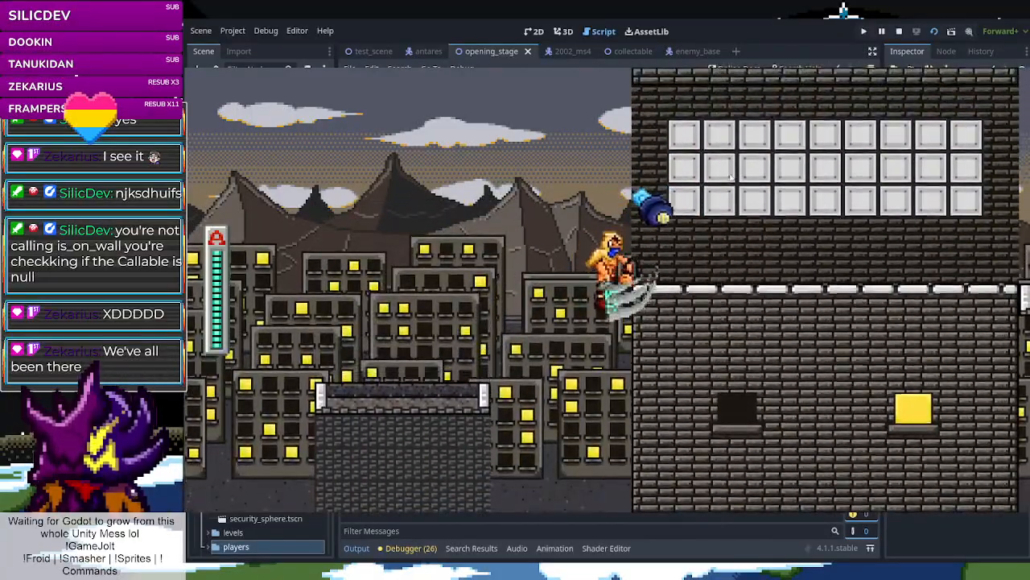
Test mid-air sword attacks beside the wall, get Antares onto the building's ledge and attack the flying enemy
{"action": "key", "text": "x"}
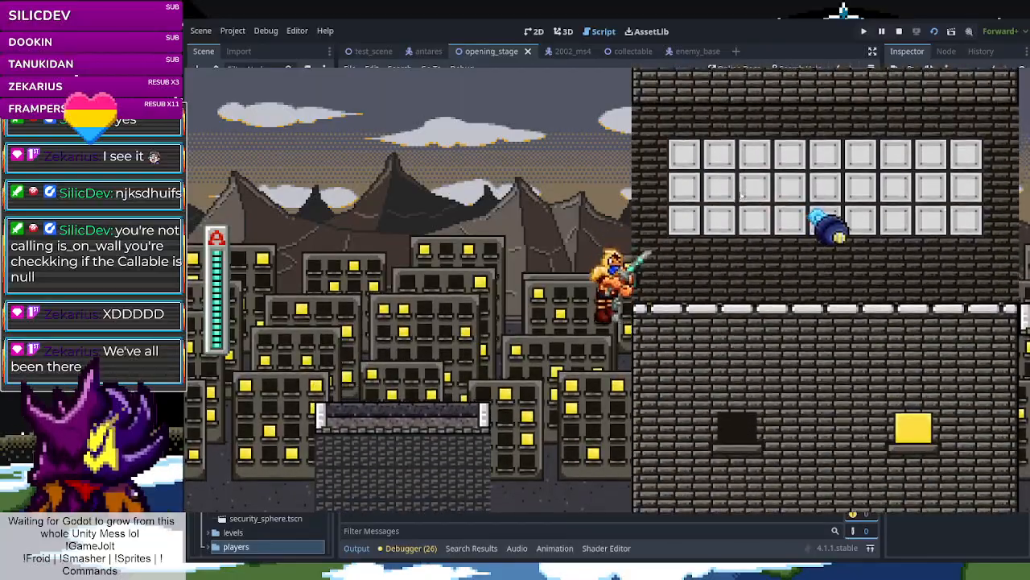
{"action": "key", "text": "x"}
{"action": "key", "text": "x"}
{"action": "key", "text": "space"}
{"action": "key", "text": "Right"}
{"action": "key", "text": "Right"}
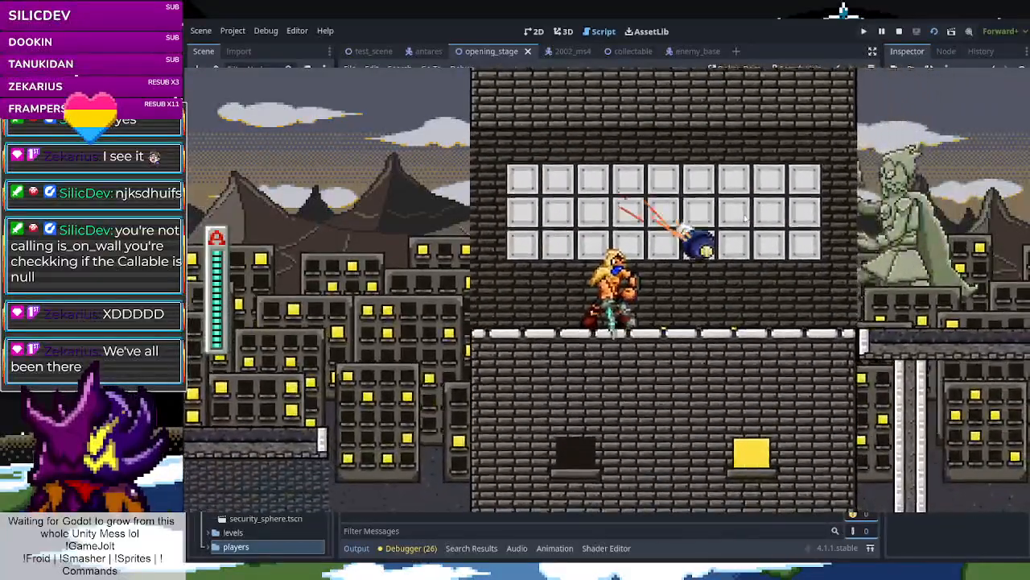
{"action": "key", "text": "x"}
{"action": "key", "text": "Left"}
{"action": "key", "text": "Left"}
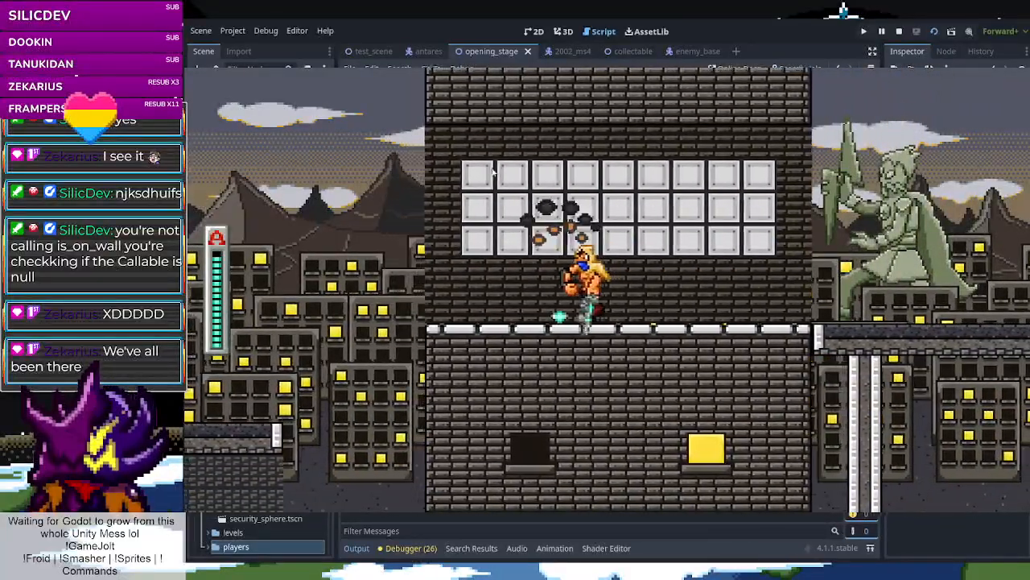
Drop Antares off the ledge beside the low platform and climb the wall again with repeated jumps
{"action": "key", "text": "Right"}
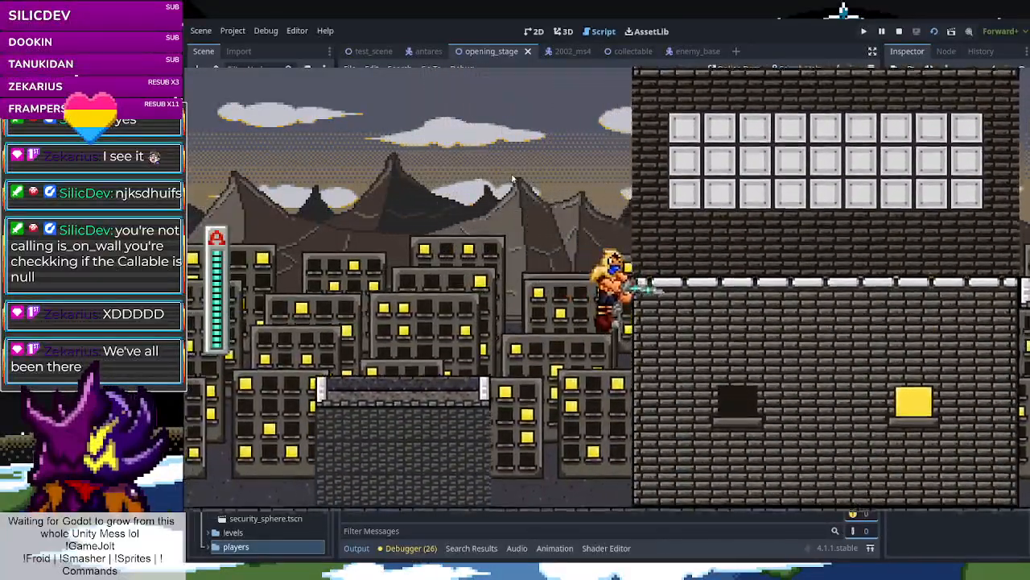
{"action": "key", "text": "Right"}
{"action": "key", "text": "space"}
{"action": "key", "text": "space"}
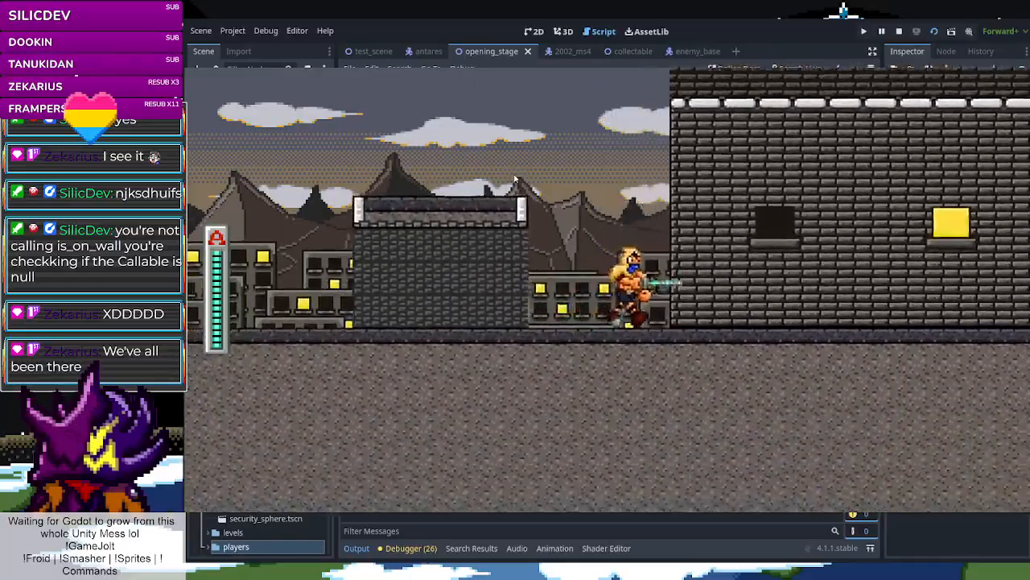
{"action": "key", "text": "space"}
{"action": "key", "text": "space"}
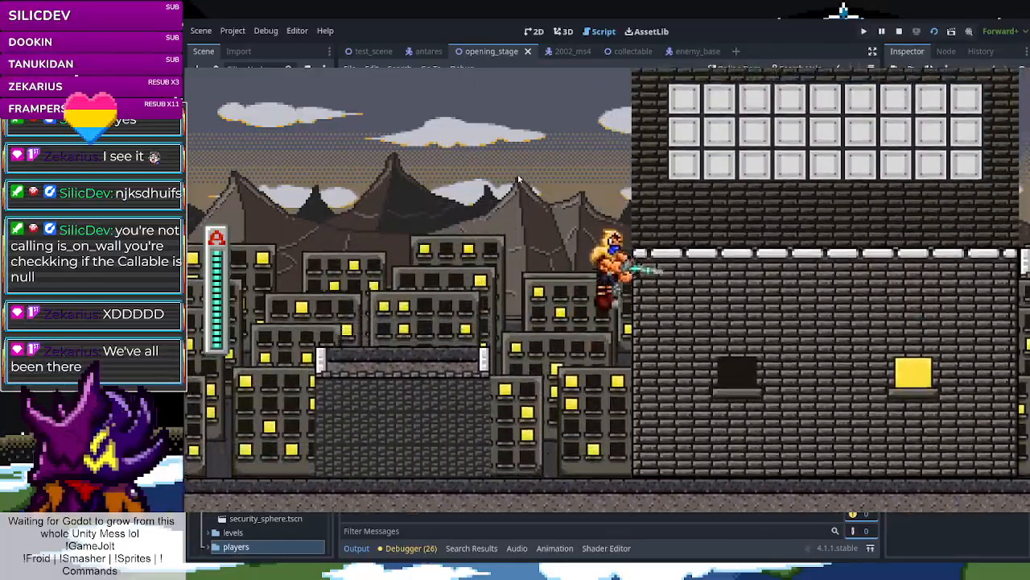
Playtest chained wall jumps with direction changes between the building and the low platform, and stop the game
{"action": "key", "text": "space"}
{"action": "key", "text": "Right"}
{"action": "key", "text": "space"}
{"action": "key", "text": "Left"}
{"action": "key", "text": "Right"}
{"action": "key", "text": "space"}
{"action": "key", "text": "Left"}
{"action": "key", "text": "Right"}
{"action": "key", "text": "space"}
{"action": "key", "text": "space"}
{"action": "key", "text": "Left"}
{"action": "key", "text": "Right"}
{"action": "key", "text": "space"}
{"action": "key", "text": "space"}
{"action": "key", "text": "space"}
{"action": "key", "text": "Left"}
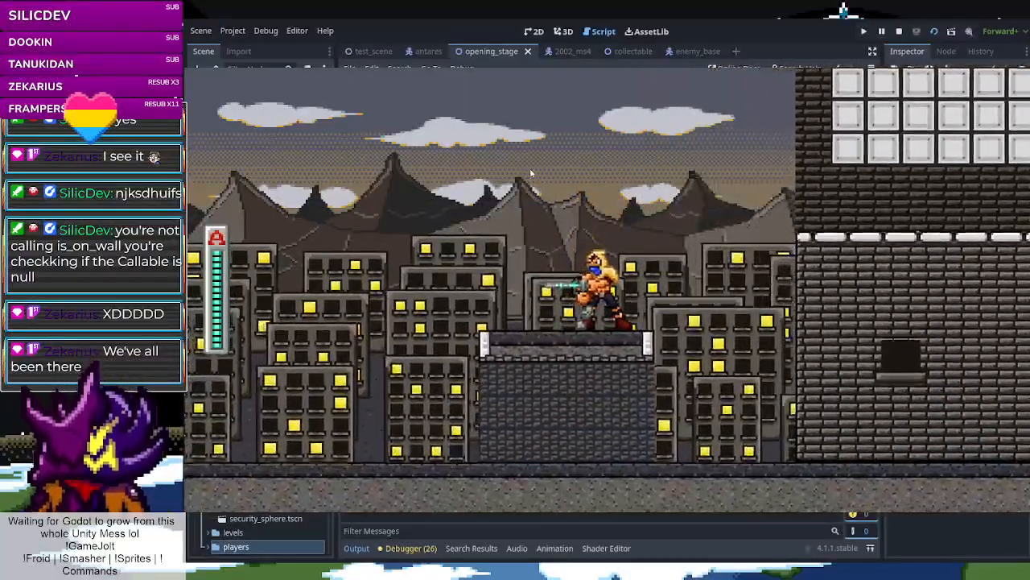
{"action": "left_click", "coordinate": [899, 31]}
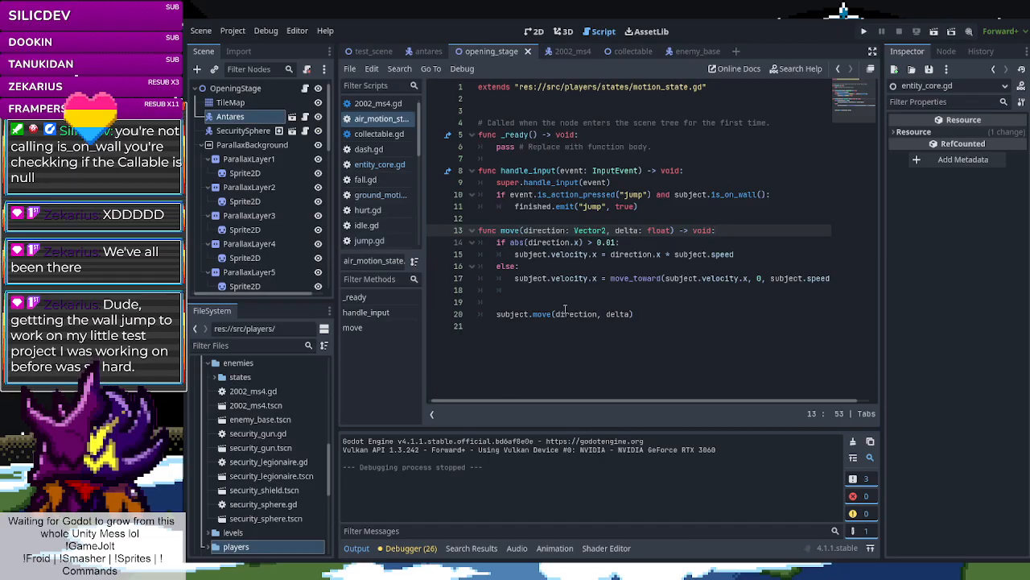
Insert a line above finished.emit in the wall jump branch that begins with subject.velocity.x
{"action": "left_click", "coordinate": [713, 194]}
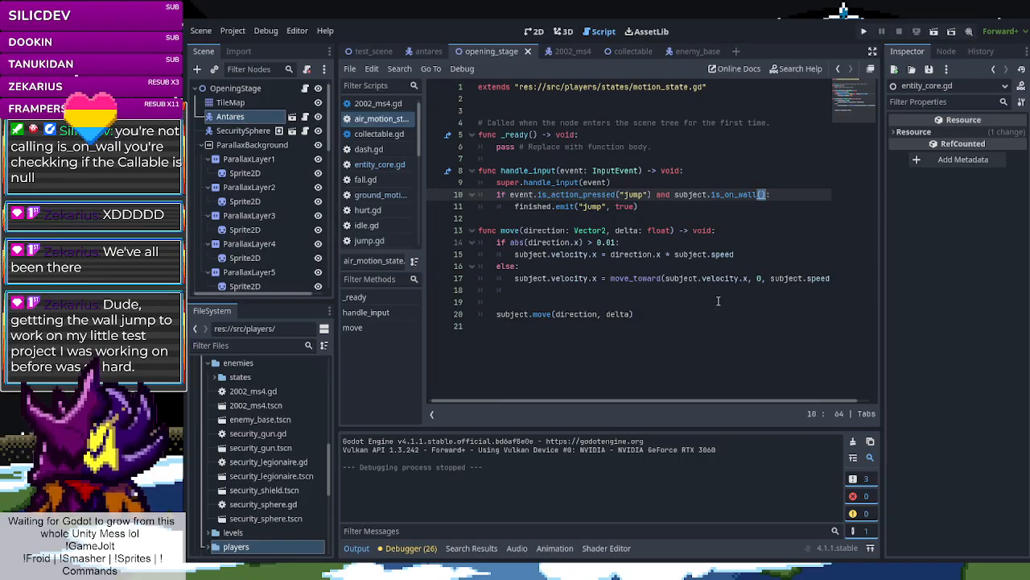
{"action": "left_click", "coordinate": [699, 195]}
{"action": "left_click", "coordinate": [644, 198]}
{"action": "key", "text": "Return"}
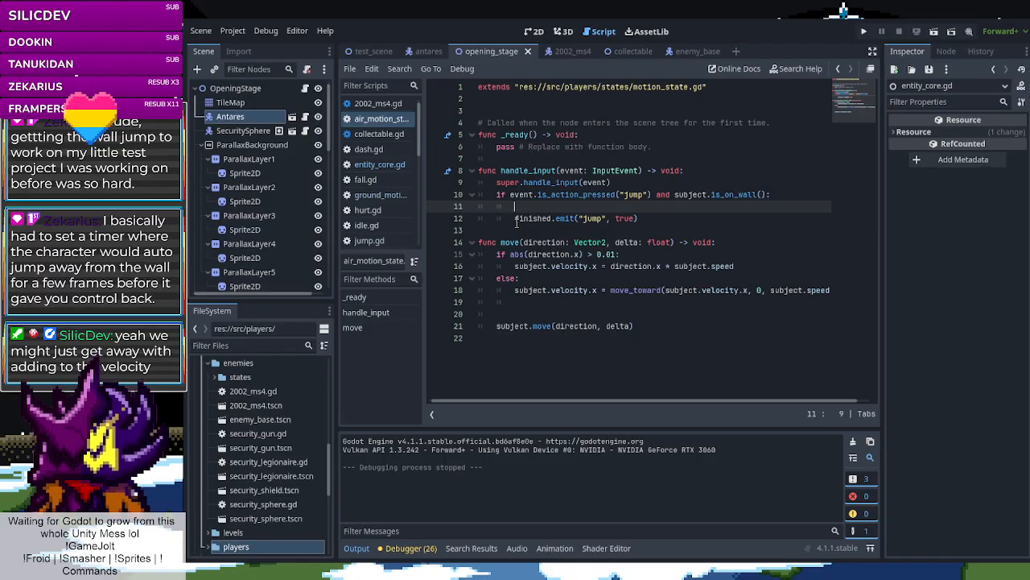
{"action": "type", "text": "vec"}
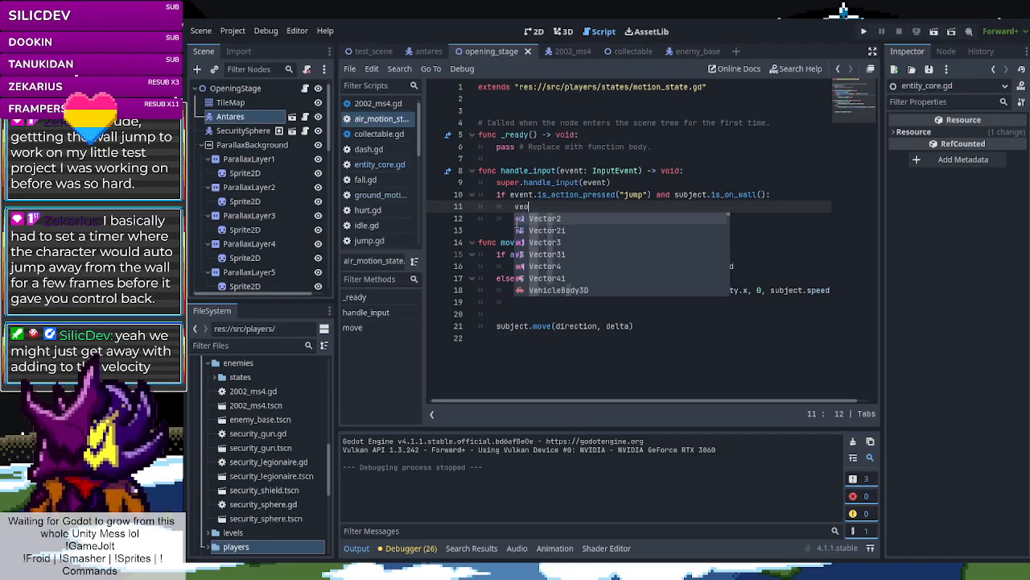
{"action": "key", "text": "BackSpace"}
{"action": "key", "text": "BackSpace"}
{"action": "type", "text": "su"}
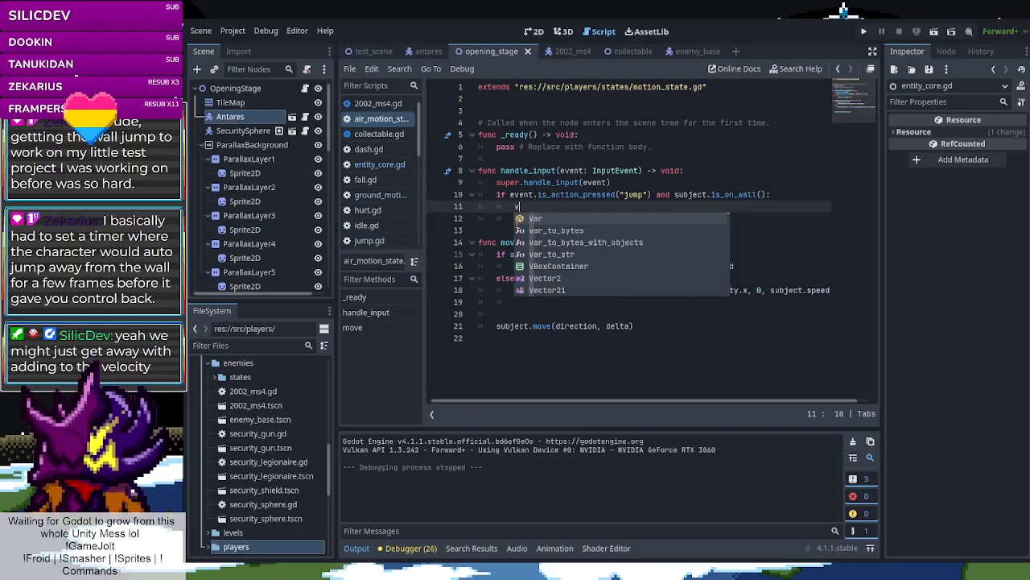
{"action": "type", "text": "bject"}
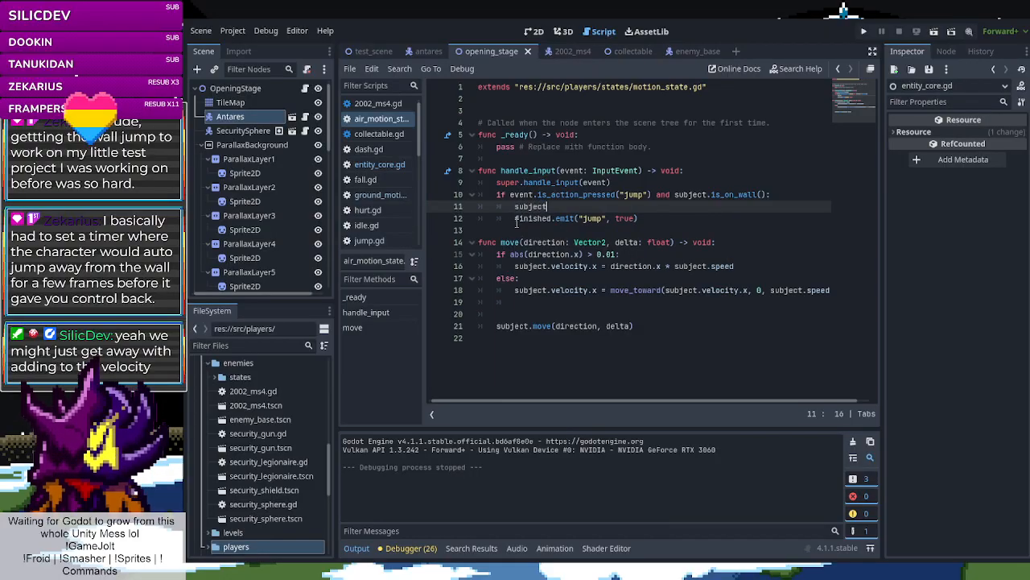
{"action": "type", "text": ".velocityy"}
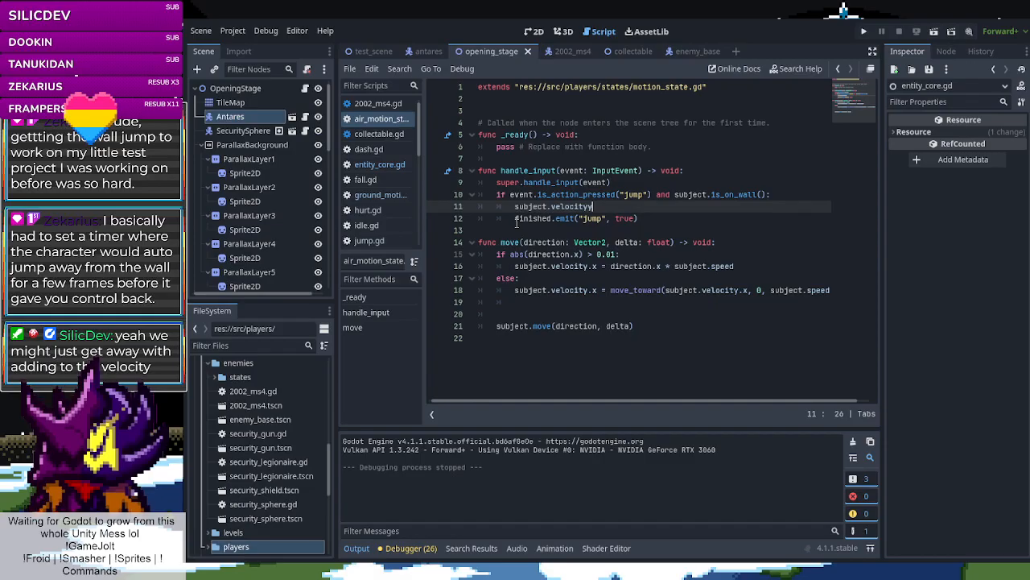
{"action": "key", "text": "BackSpace"}
{"action": "type", "text": ".x "}
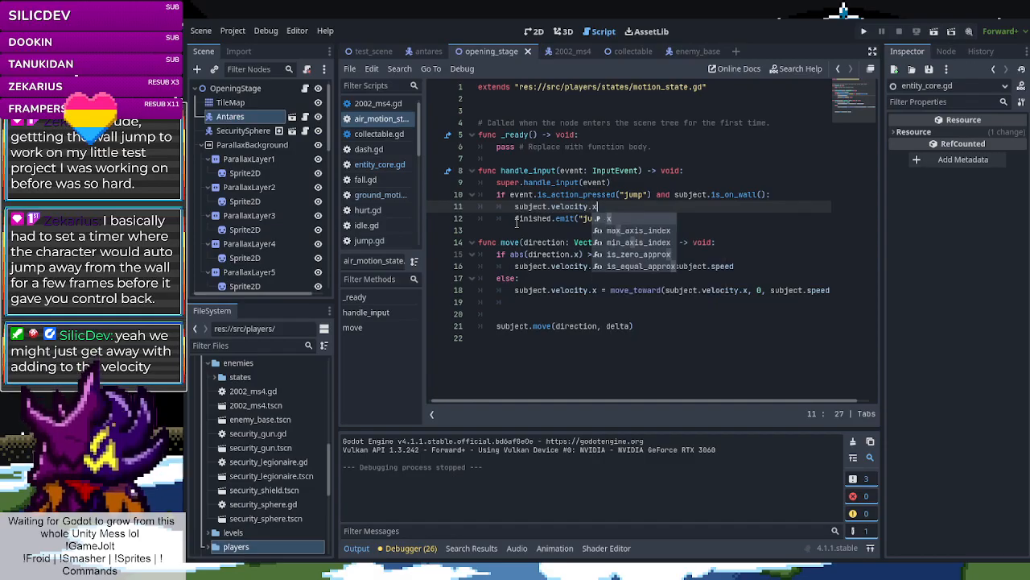
Extend the subject.velocity.x line in the wall jump branch with += -facing *
{"action": "type", "text": "+"}
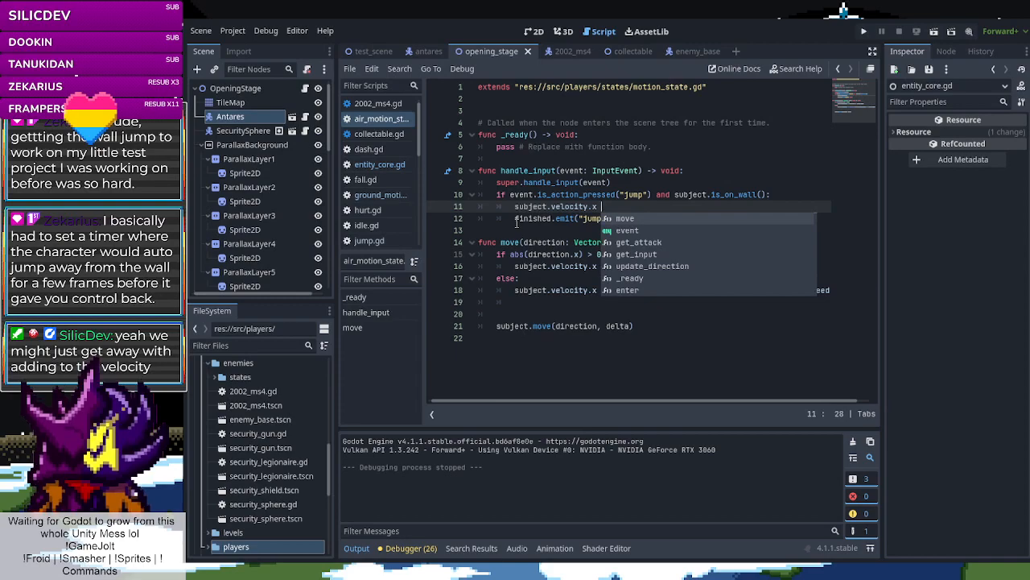
{"action": "type", "text": "="}
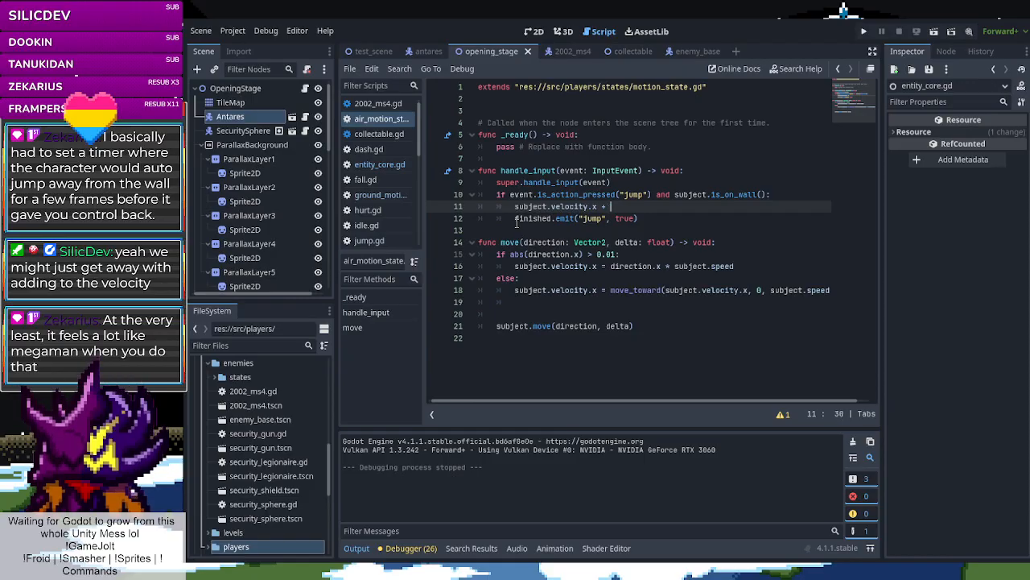
{"action": "type", "text": "= "}
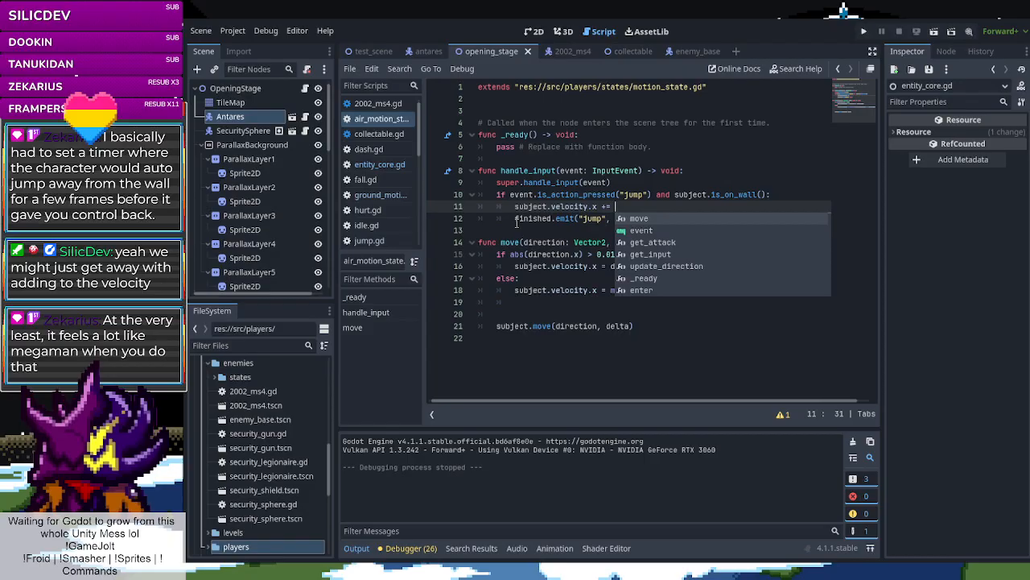
{"action": "type", "text": "v"}
{"action": "key", "text": "BackSpace"}
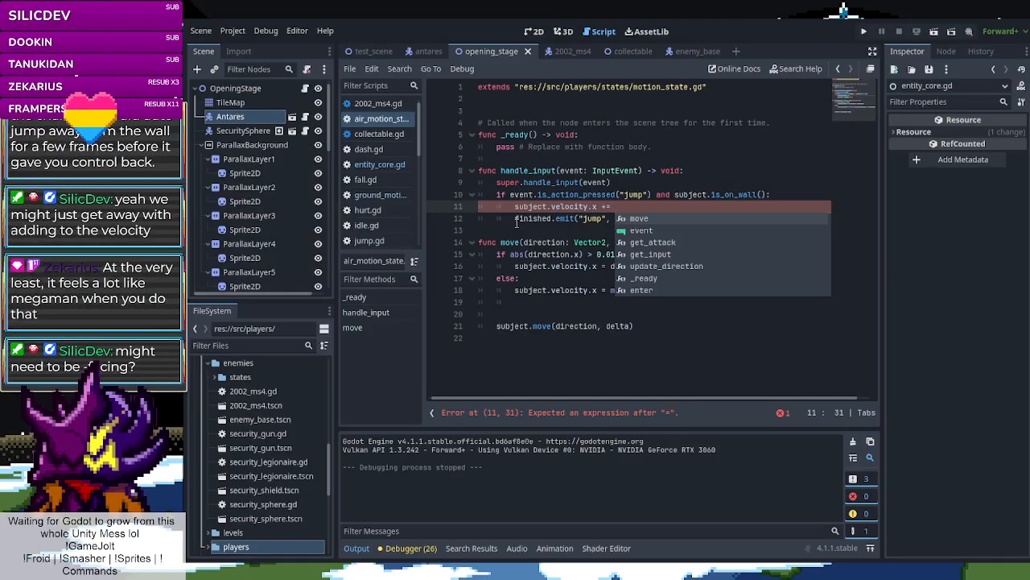
{"action": "type", "text": "-"}
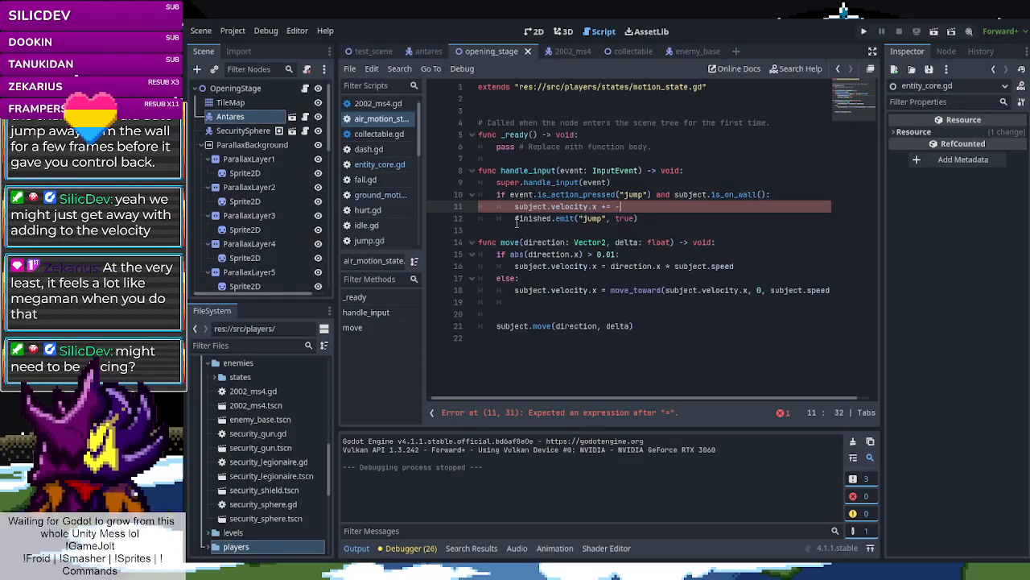
{"action": "type", "text": "facing"}
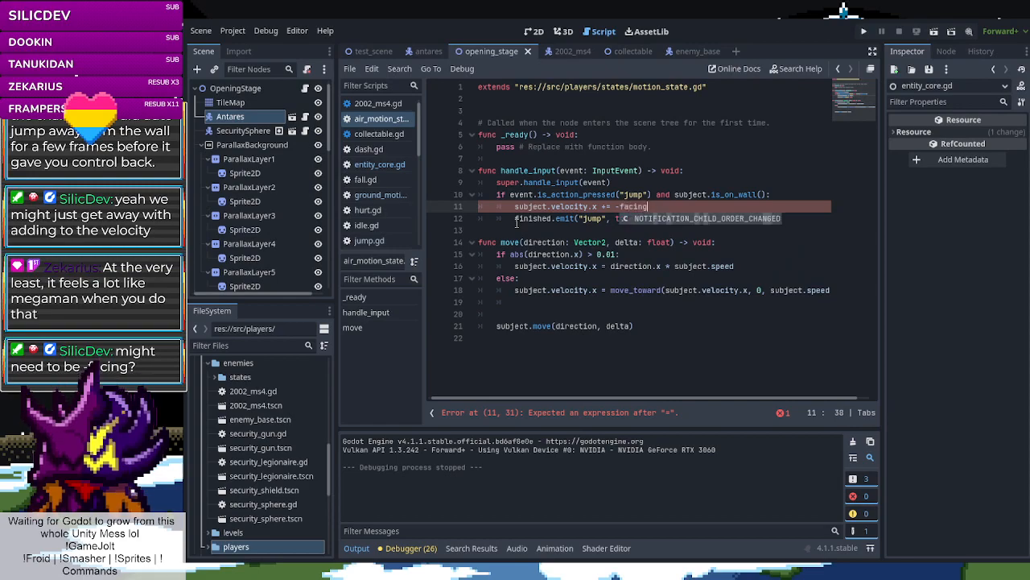
{"action": "type", "text": " *"}
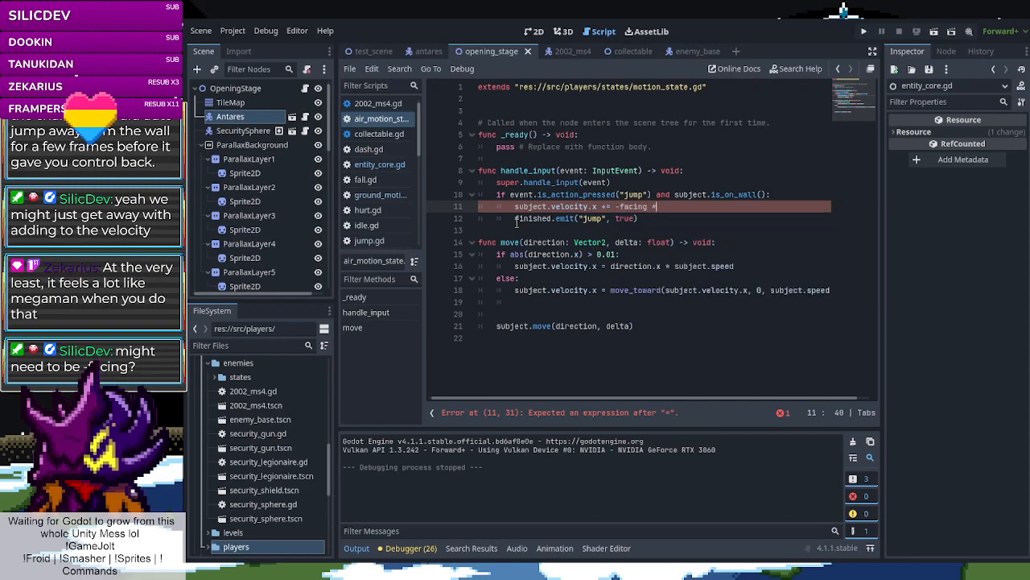
Qualify facing in the push-off line so the term reads -subject.facing
{"action": "left_click", "coordinate": [620, 208]}
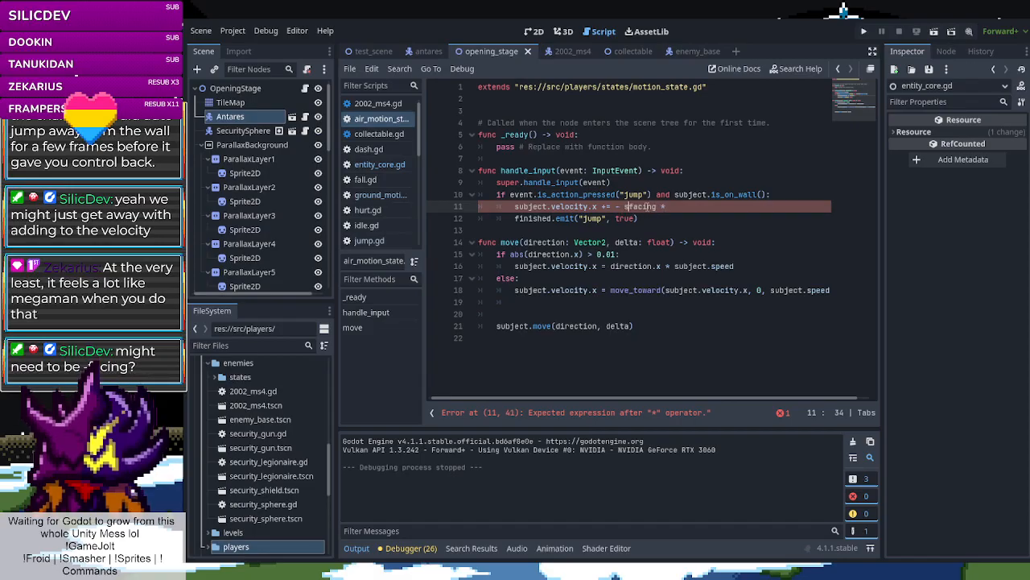
{"action": "type", "text": "subject."}
{"action": "left_click", "coordinate": [628, 207]}
{"action": "key", "text": "BackSpace"}
{"action": "left_click", "coordinate": [713, 209]}
Trace jump_speed from jump.gd to entity_core.gd, examine the speed variables there, and look over fall.gd
{"action": "left_click", "coordinate": [370, 240]}
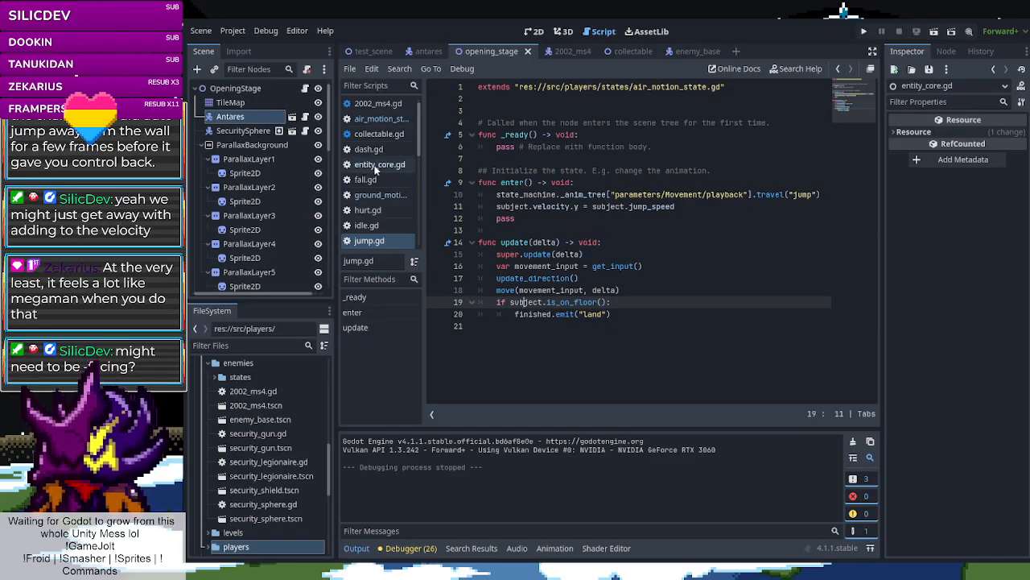
{"action": "left_click", "coordinate": [662, 207], "text": "ctrl"}
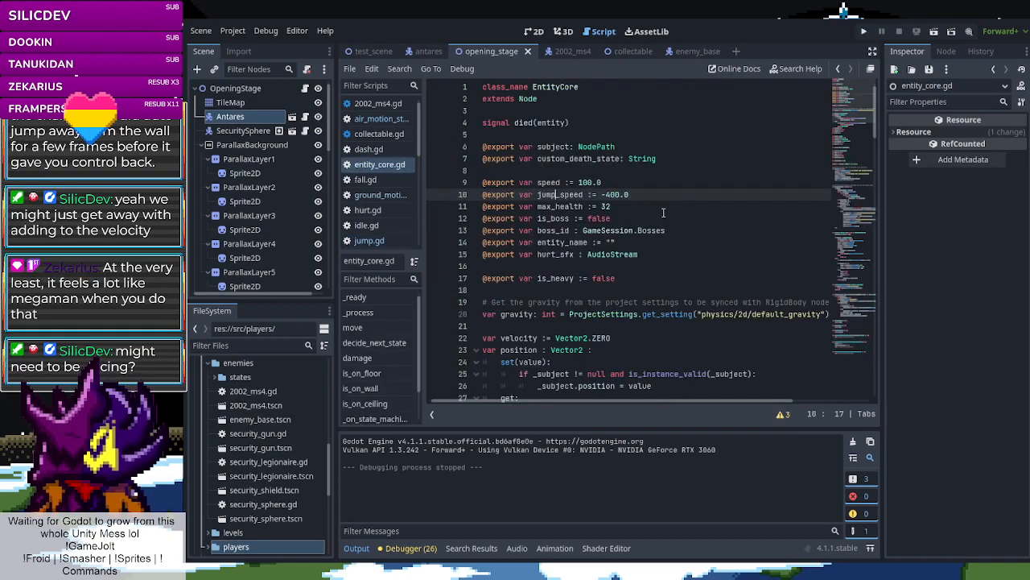
{"action": "left_click", "coordinate": [603, 194]}
{"action": "type", "text": "-"}
{"action": "left_click_drag", "start_coordinate": [602, 183], "coordinate": [578, 182]}
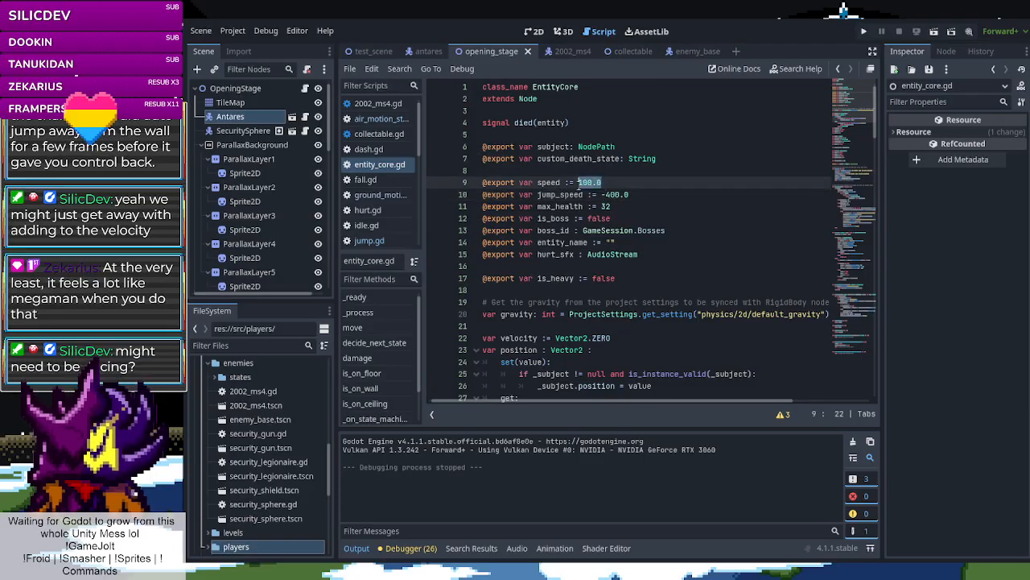
{"action": "left_click", "coordinate": [390, 180]}
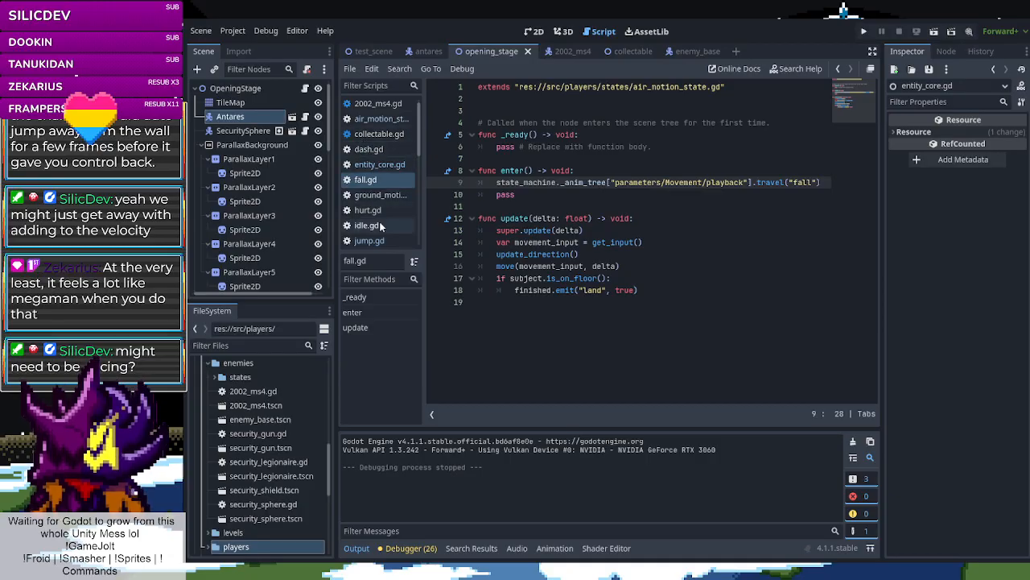
Complete the push-off expression in air_motion_state.gd with subject.speed and check where speed is declared in entity_core.gd
{"action": "left_click", "coordinate": [380, 118]}
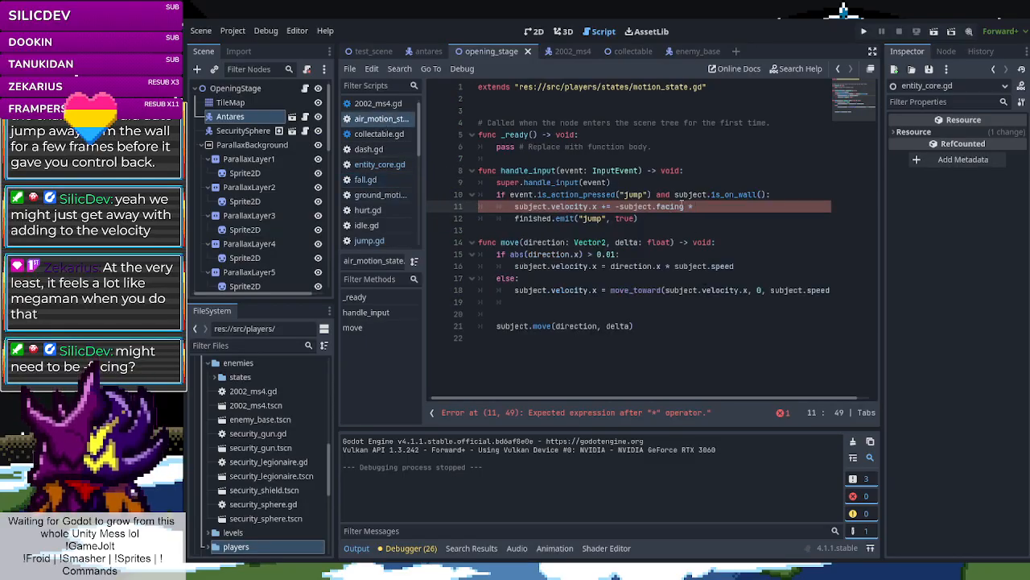
{"action": "type", "text": "ubject."}
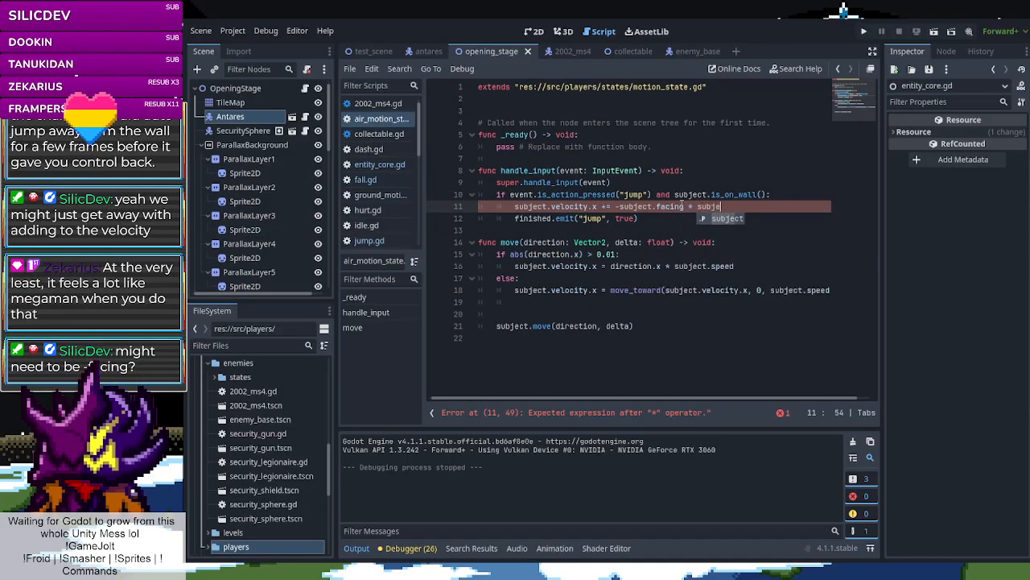
{"action": "type", "text": "spe"}
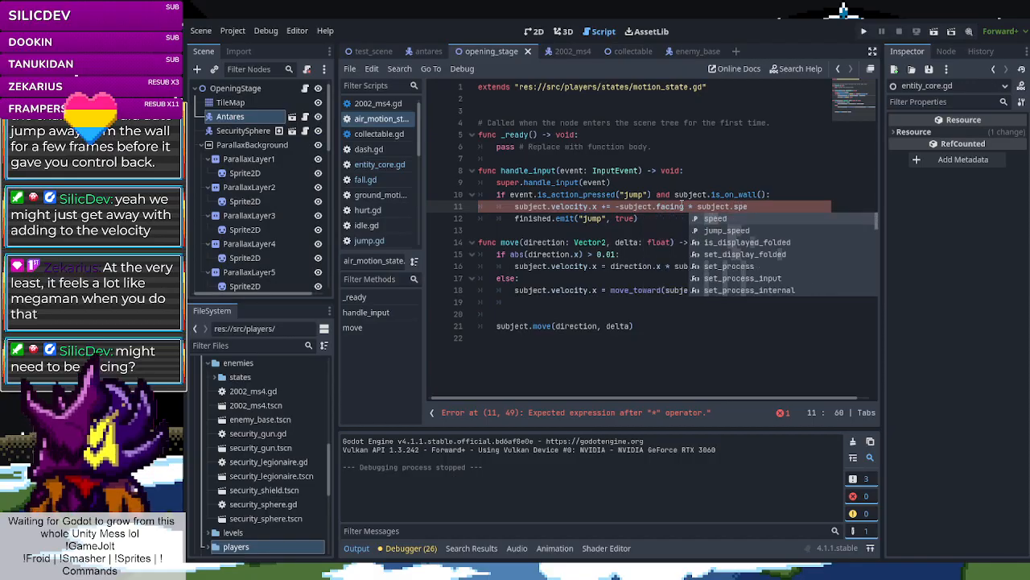
{"action": "type", "text": "ed"}
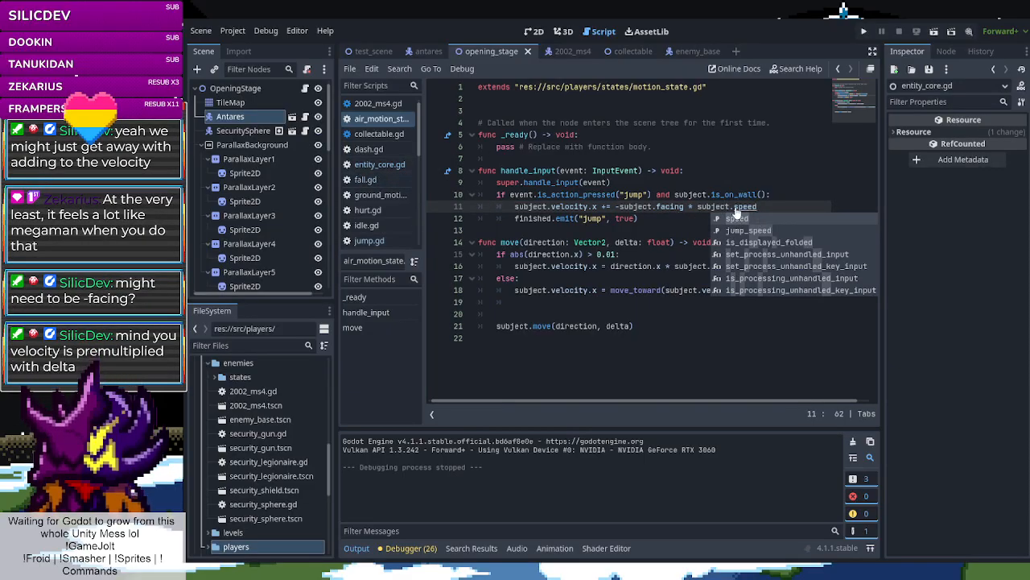
{"action": "key", "text": "Escape"}
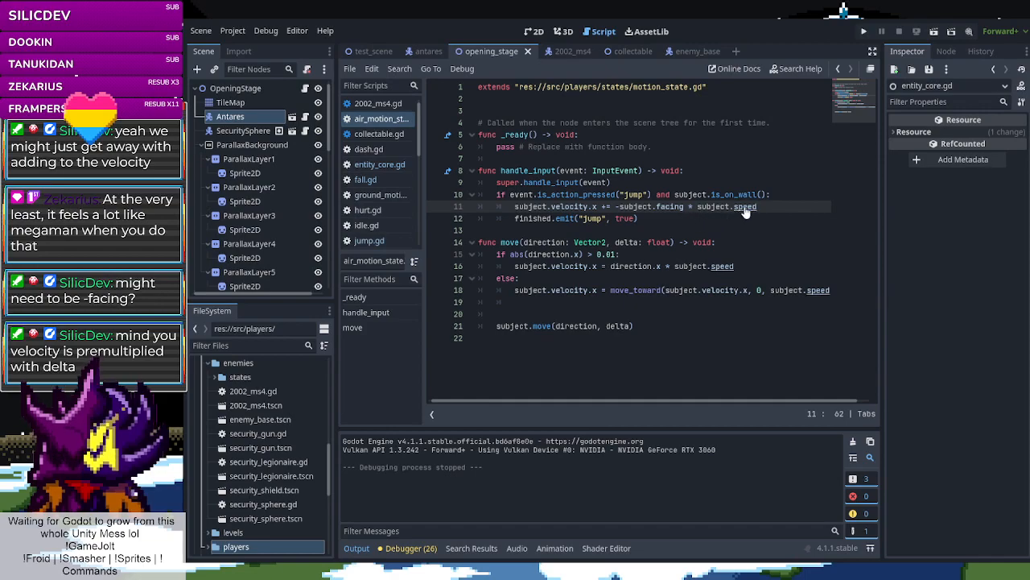
{"action": "left_click", "coordinate": [738, 207], "text": "ctrl"}
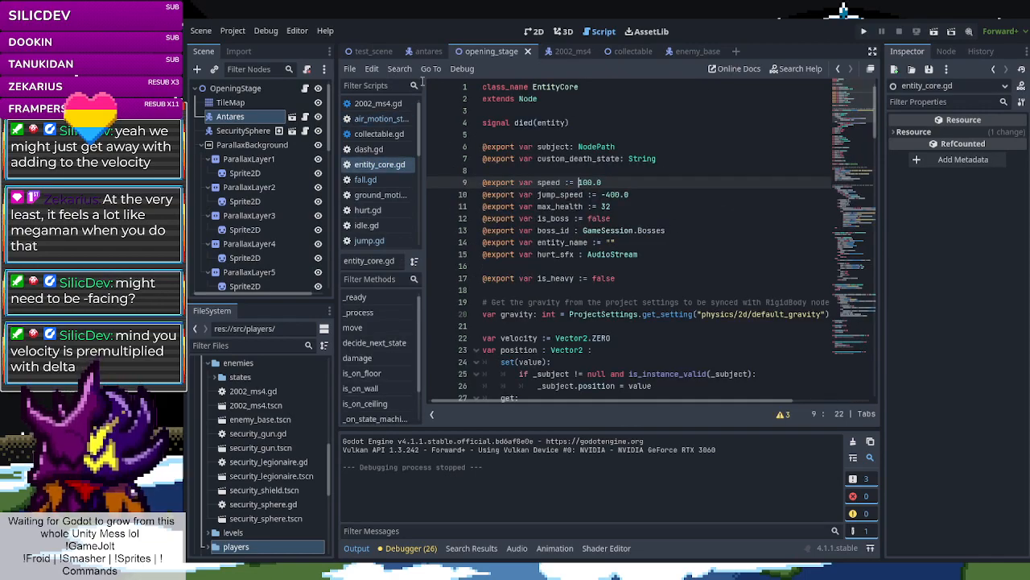
{"action": "key", "text": "alt+Left"}
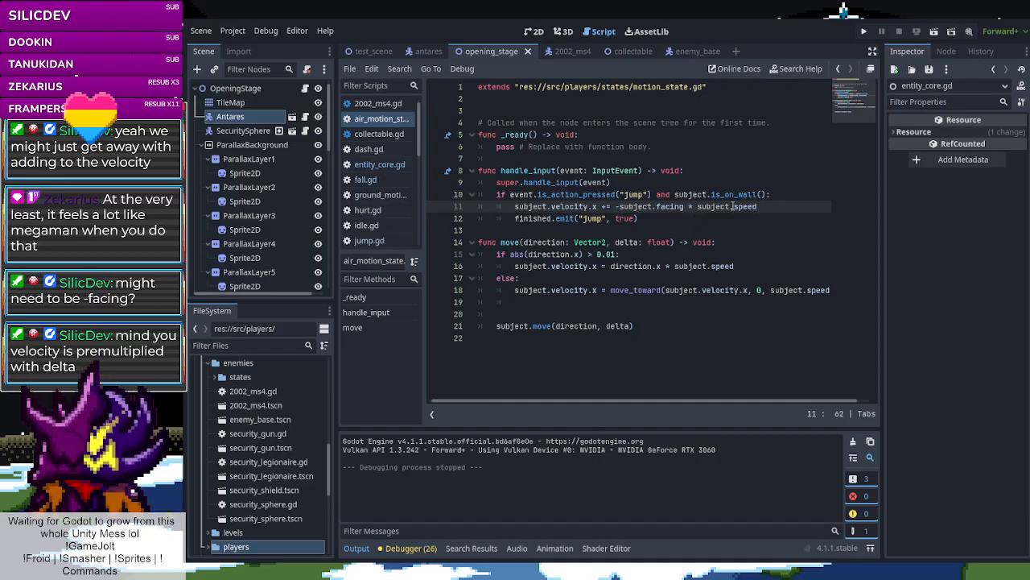
Playtest the opening stage by taking Antares to the tall building and jumping against its wall, and stop the game
{"action": "left_click", "coordinate": [931, 33]}
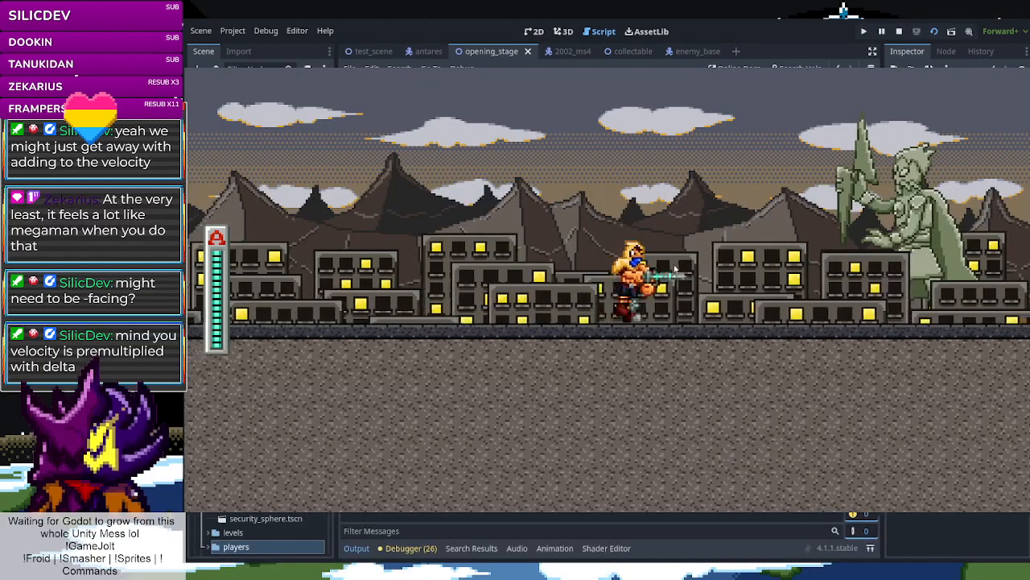
{"action": "key", "text": "Right"}
{"action": "key", "text": "space"}
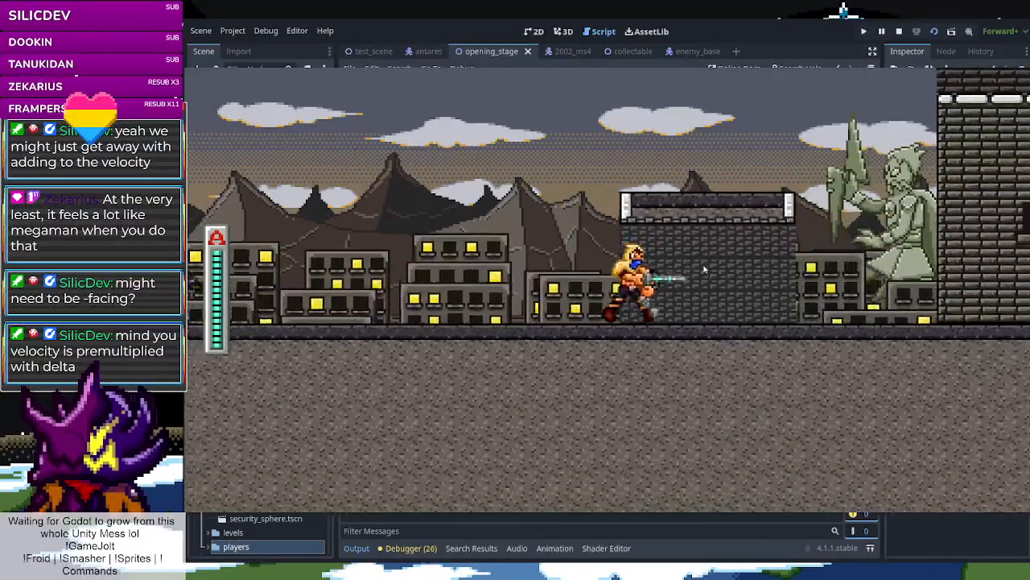
{"action": "key", "text": "space"}
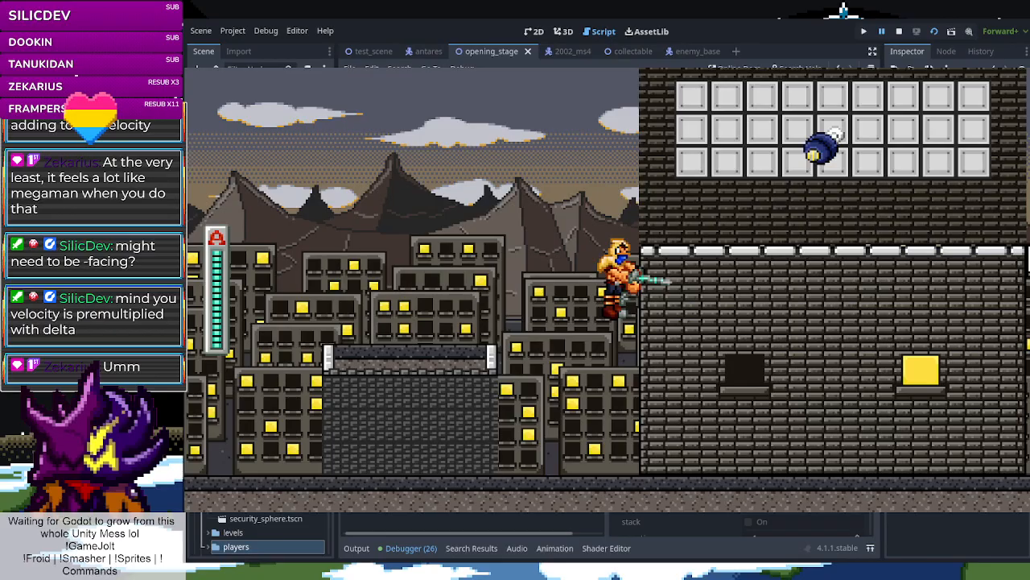
{"action": "key", "text": "alt+Tab"}
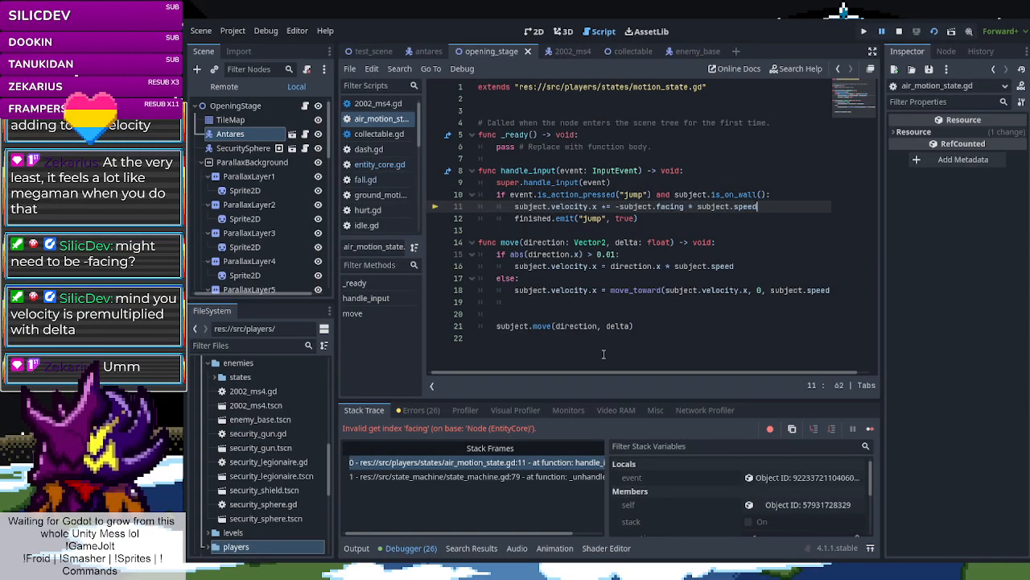
{"action": "key", "text": "F8"}
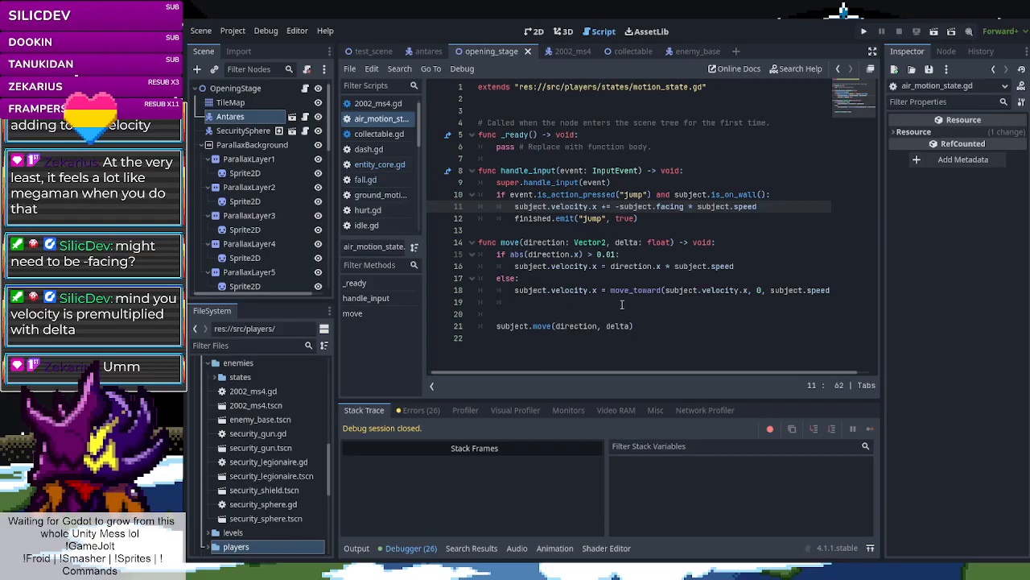
Look up the declaration of subject from the push-off line and read through the base state script state.gd
{"action": "left_click", "coordinate": [658, 207]}
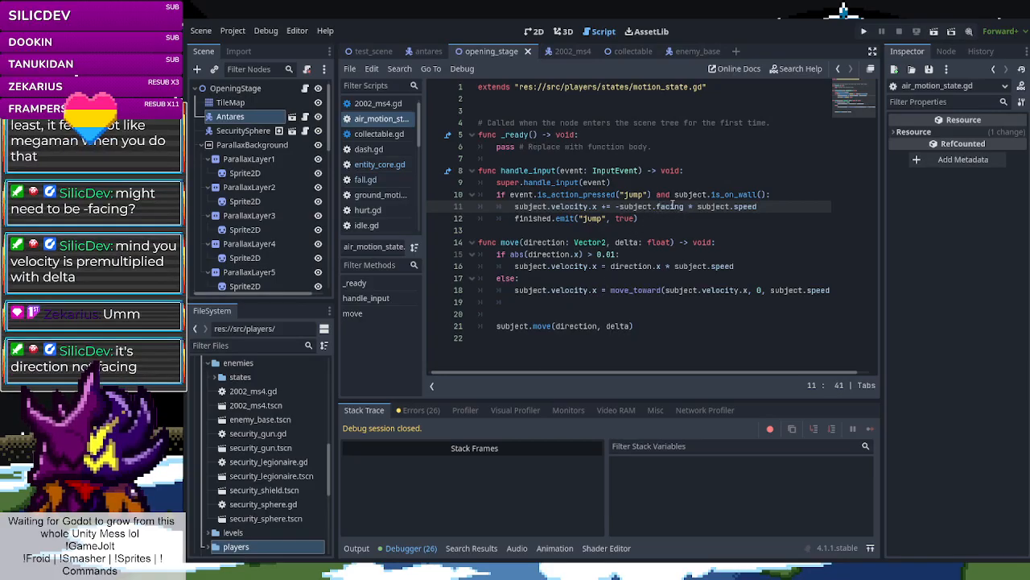
{"action": "double_click", "coordinate": [635, 207]}
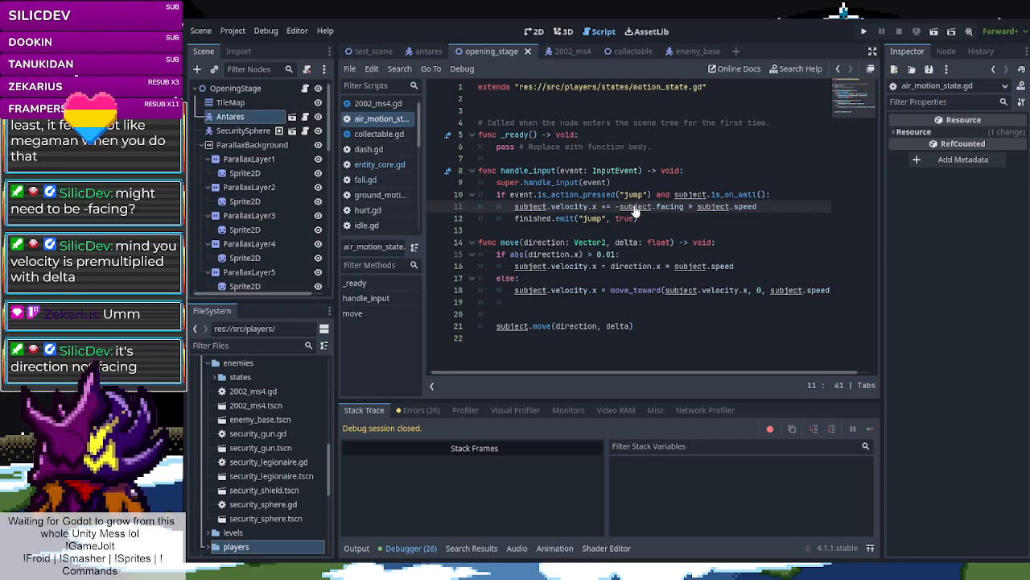
{"action": "left_click", "coordinate": [635, 207], "text": "ctrl"}
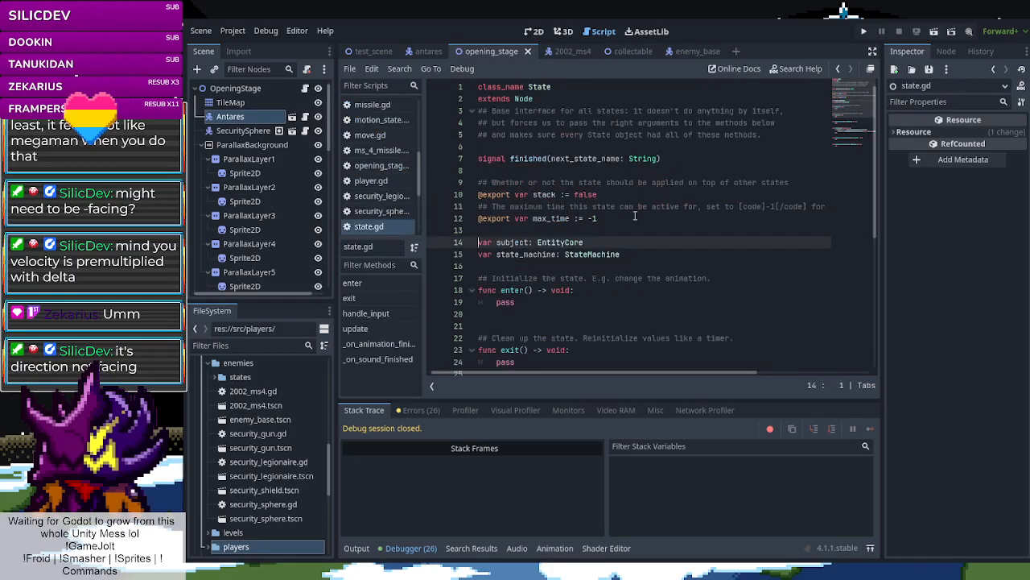
{"action": "scroll", "coordinate": [619, 281], "scroll_direction": "down", "scroll_amount": 7}
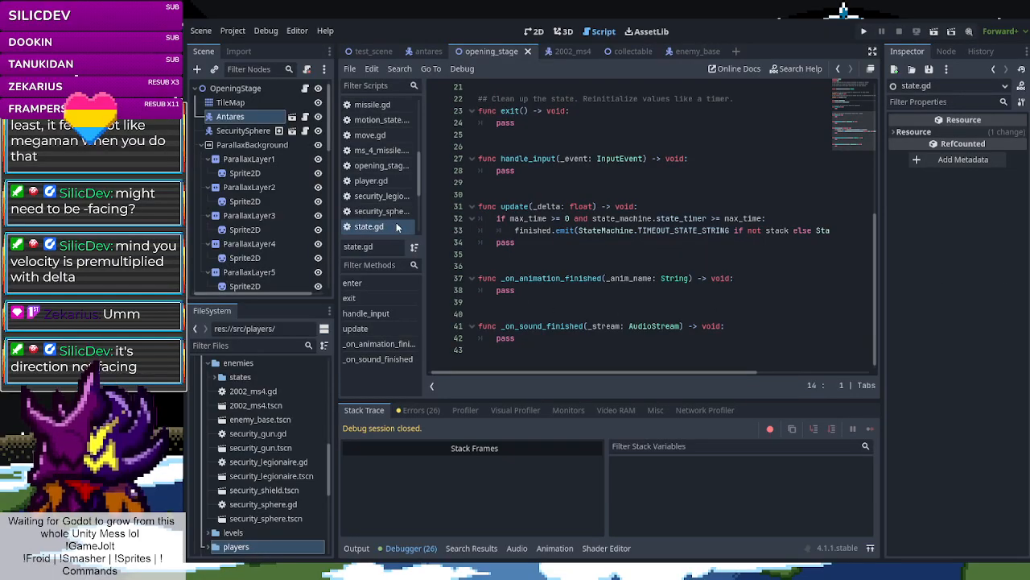
{"action": "scroll", "coordinate": [399, 226], "scroll_direction": "up", "scroll_amount": 6}
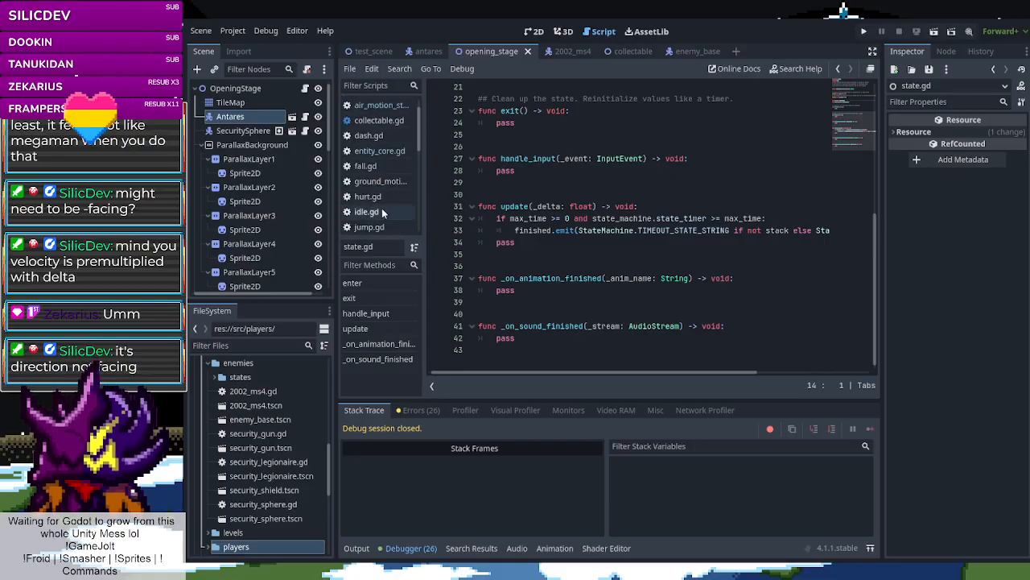
Replace facing with direction in the push-off line of air_motion_state.gd
{"action": "left_click", "coordinate": [381, 118]}
{"action": "left_click_drag", "start_coordinate": [658, 206], "coordinate": [685, 206]}
{"action": "type", "text": "direction"}
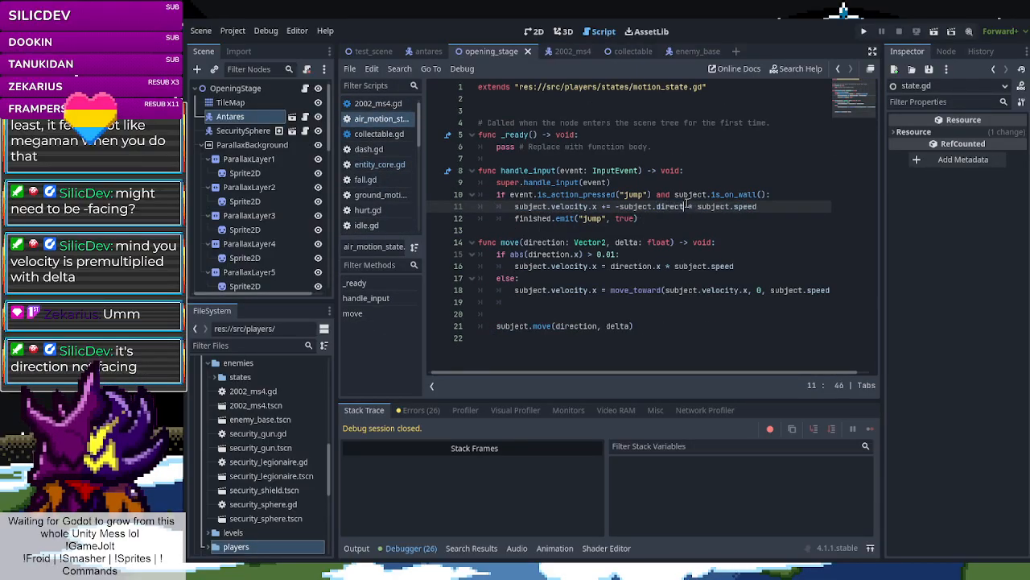
{"action": "left_click", "coordinate": [676, 182]}
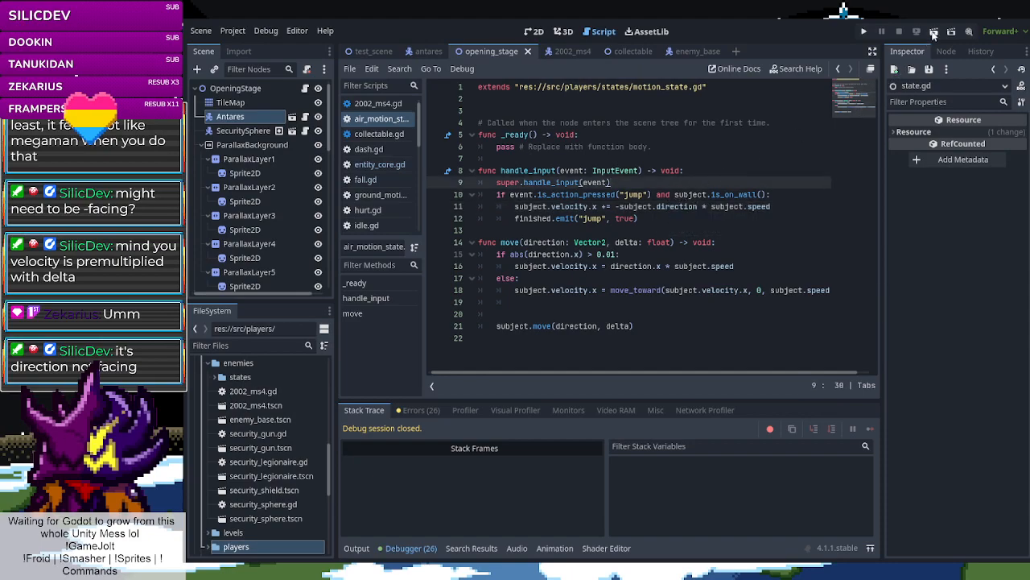
Run the opening stage again, move Antares past the ground enemy to the tall building and jump at its wall
{"action": "left_click", "coordinate": [934, 32]}
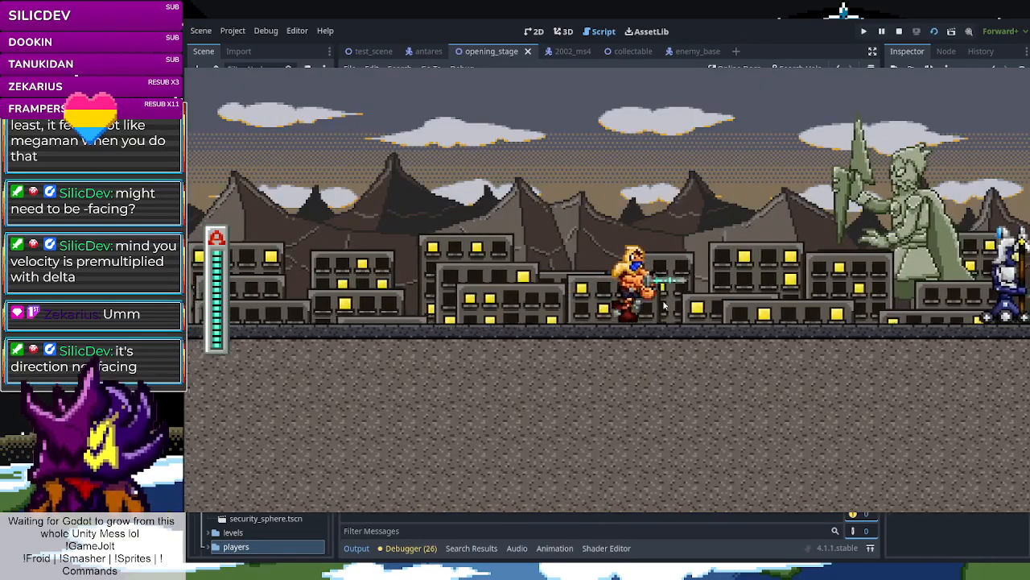
{"action": "key", "text": "Right"}
{"action": "key", "text": "space"}
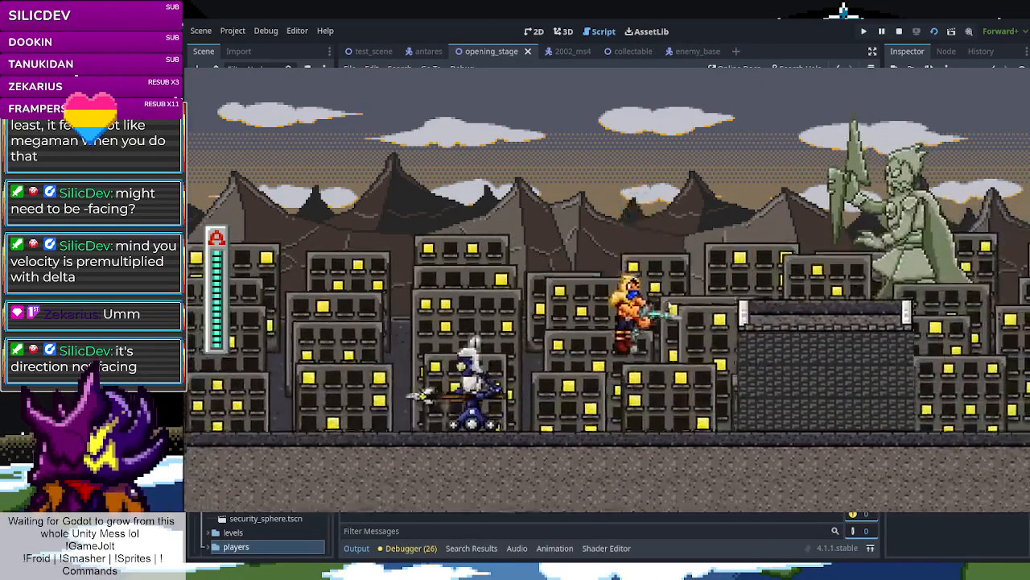
{"action": "key", "text": "Right"}
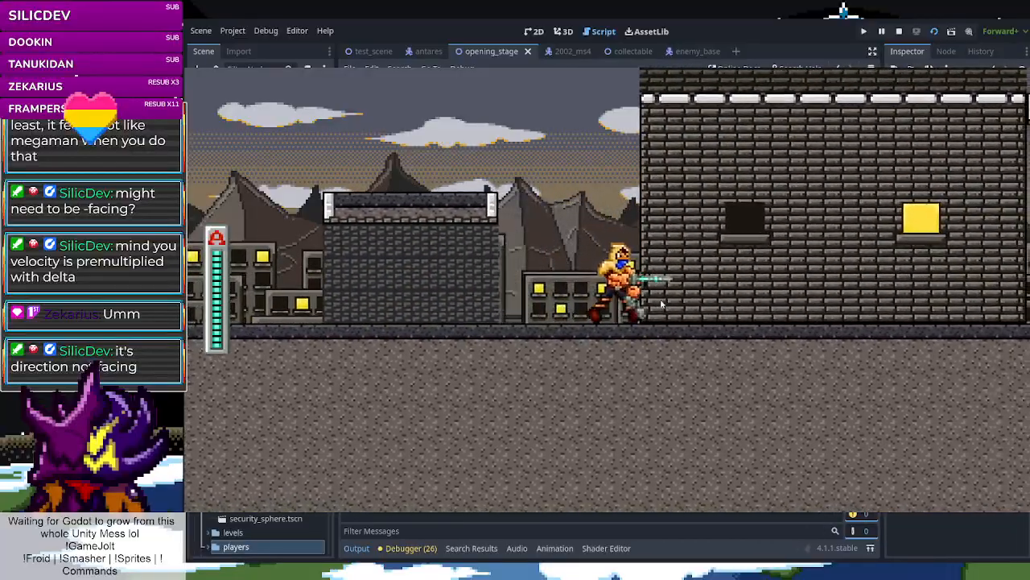
{"action": "key", "text": "Right"}
{"action": "key", "text": "space"}
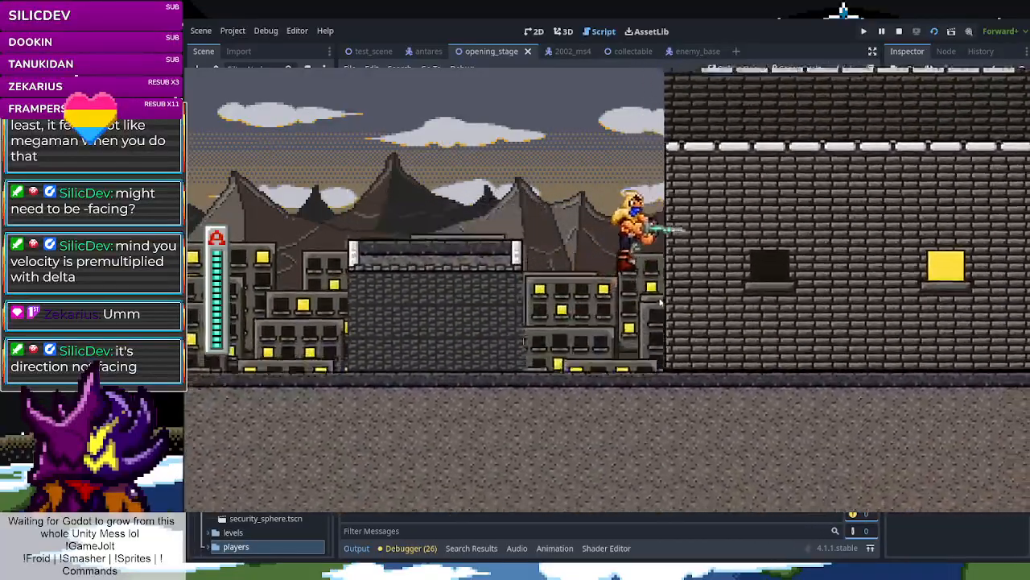
Jump Antares repeatedly against the tall building's wall in the running stage, steering away from and back toward it to test the push-off
{"action": "key", "text": "Left"}
{"action": "key", "text": "space"}
{"action": "key", "text": "space"}
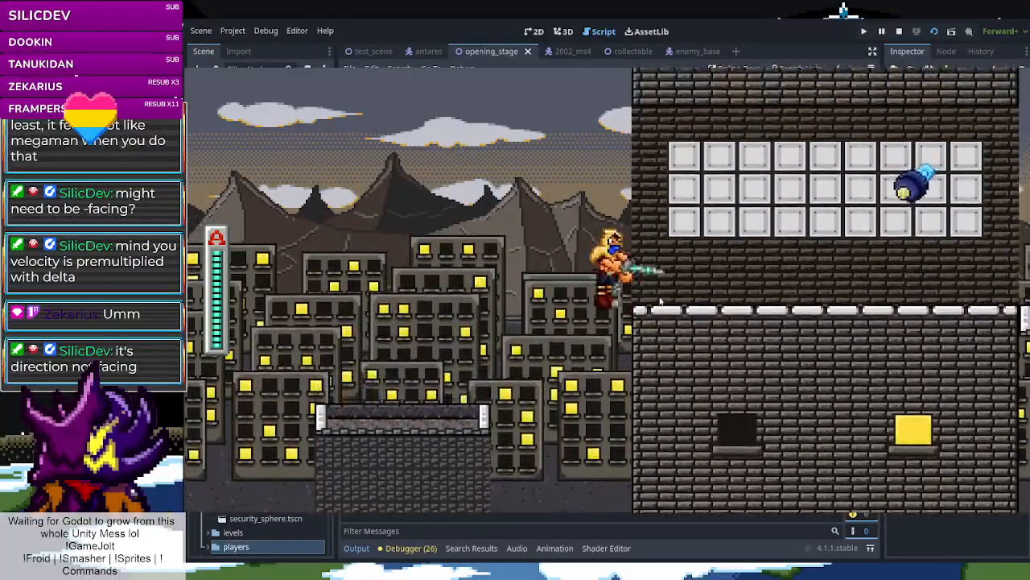
{"action": "key", "text": "space"}
{"action": "key", "text": "Right"}
{"action": "key", "text": "Left"}
{"action": "key", "text": "Right"}
{"action": "key", "text": "space"}
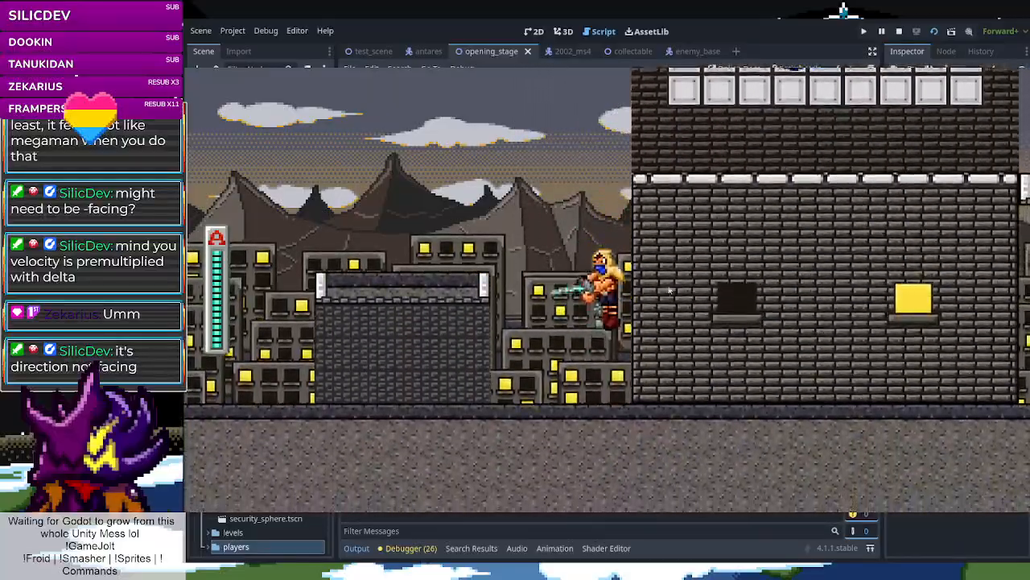
{"action": "key", "text": "space"}
{"action": "key", "text": "Left"}
{"action": "key", "text": "Right"}
{"action": "key", "text": "space"}
{"action": "key", "text": "space"}
Move Antares back from the tall building to the ground by the low building, and stop the game
{"action": "key", "text": "Left"}
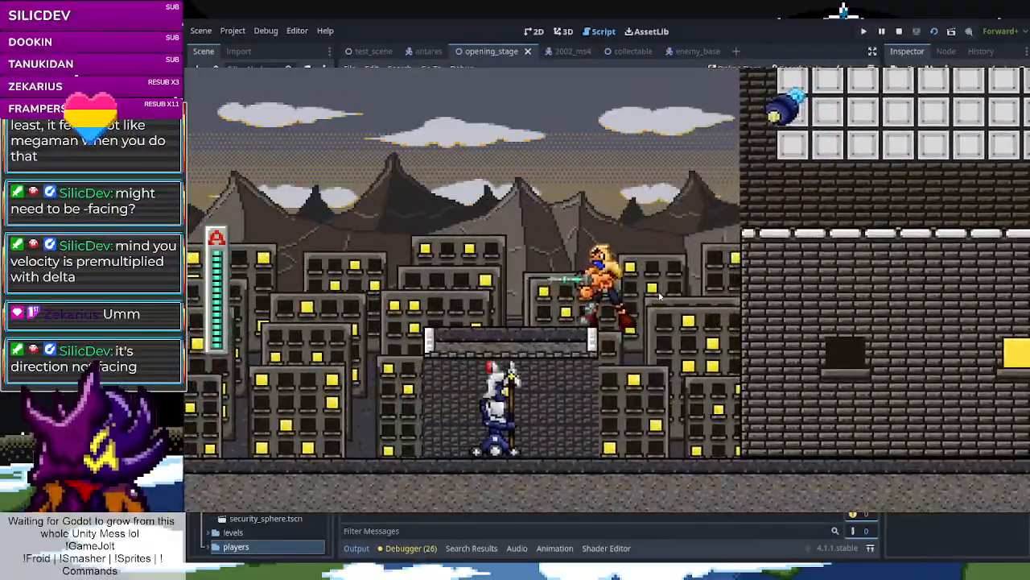
{"action": "key", "text": "Right"}
{"action": "key", "text": "Left"}
{"action": "key", "text": "Right"}
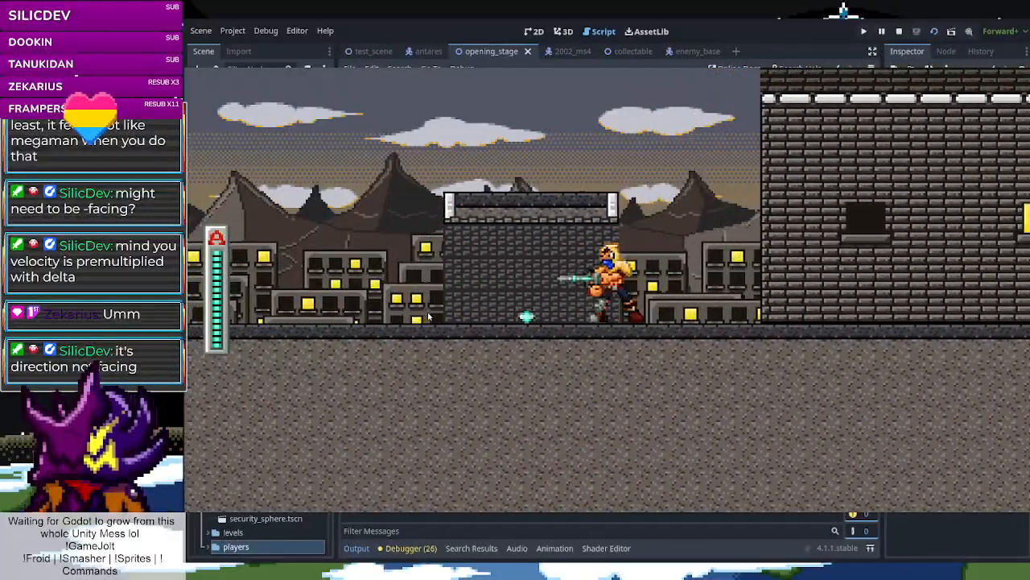
{"action": "key", "text": "Left"}
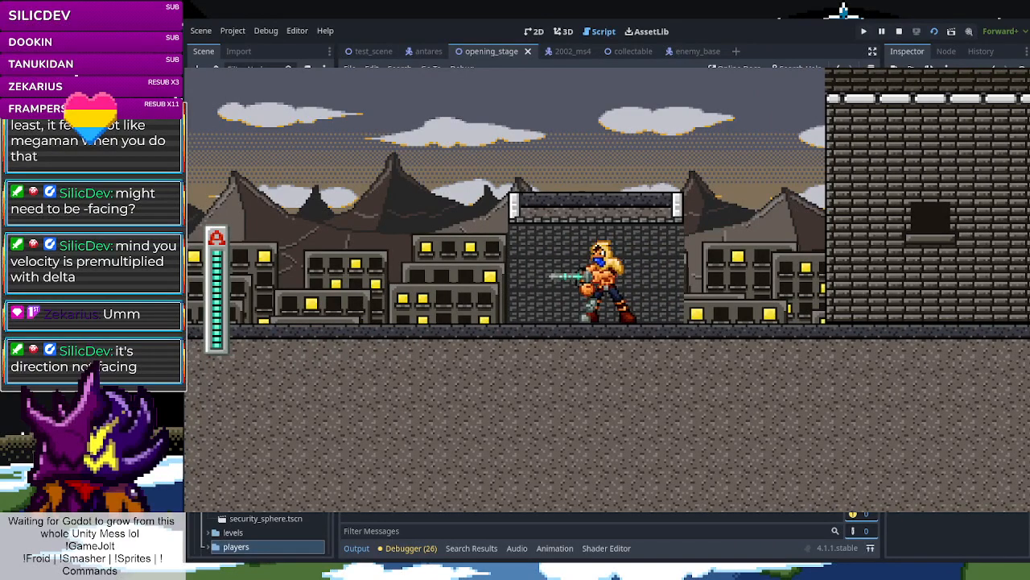
{"action": "left_click", "coordinate": [899, 32]}
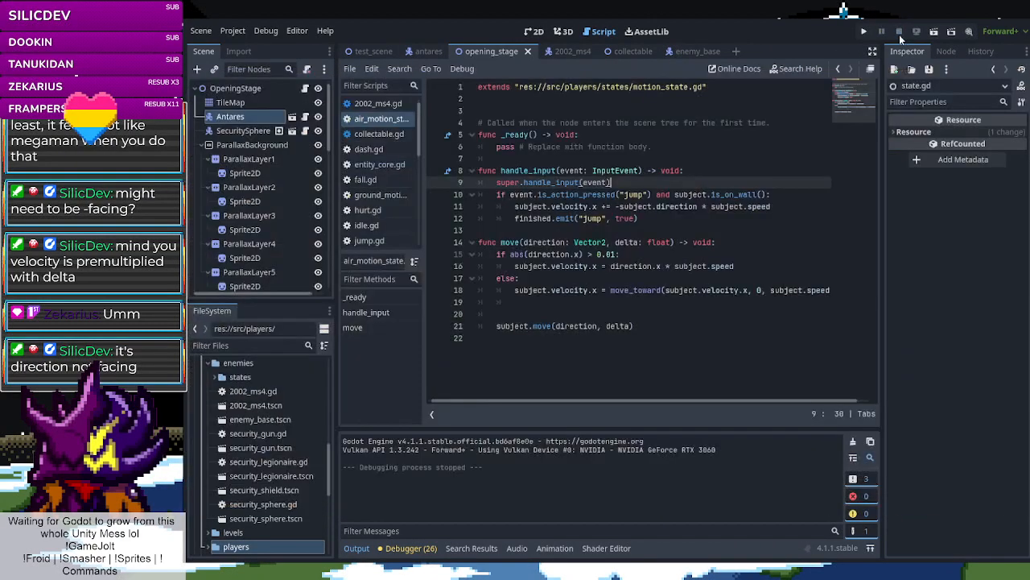
In the push-off line of air_motion_state.gd, replace subject.speed with subject.jump_speed and remove the minus sign before subject.direction
{"action": "left_click", "coordinate": [749, 208]}
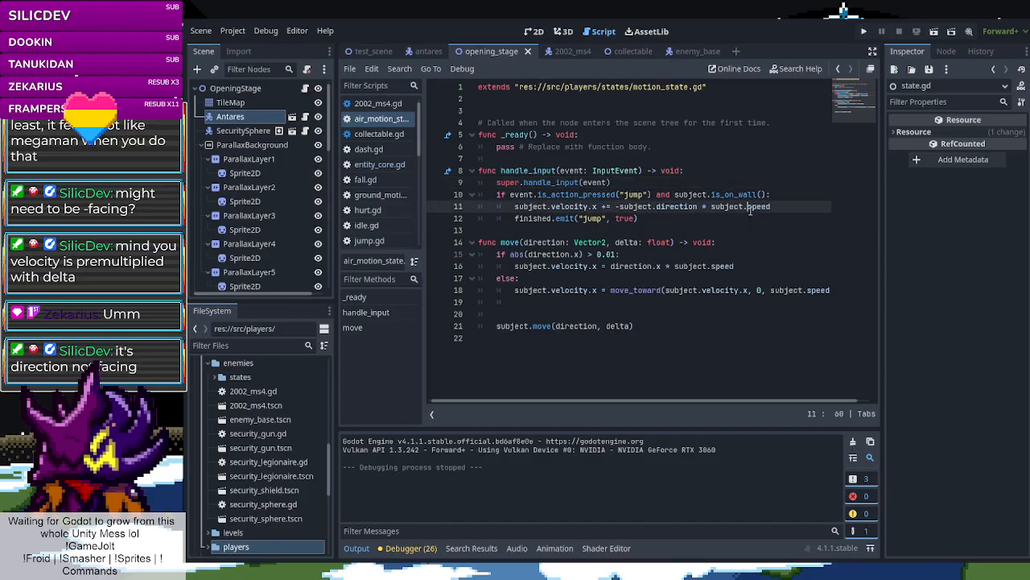
{"action": "type", "text": "jump_"}
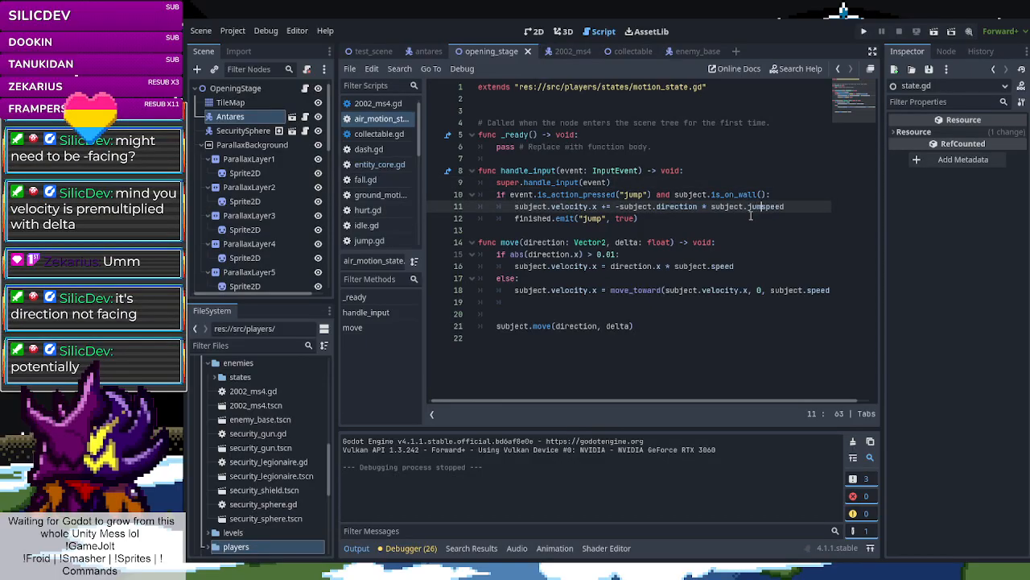
{"action": "left_click", "coordinate": [714, 242]}
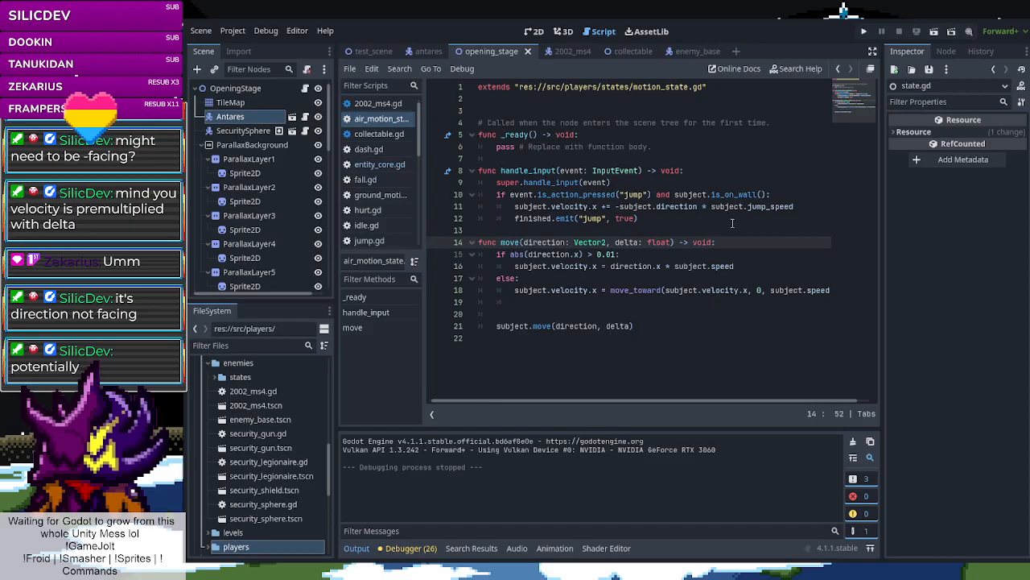
{"action": "left_click", "coordinate": [620, 207]}
{"action": "key", "text": "BackSpace"}
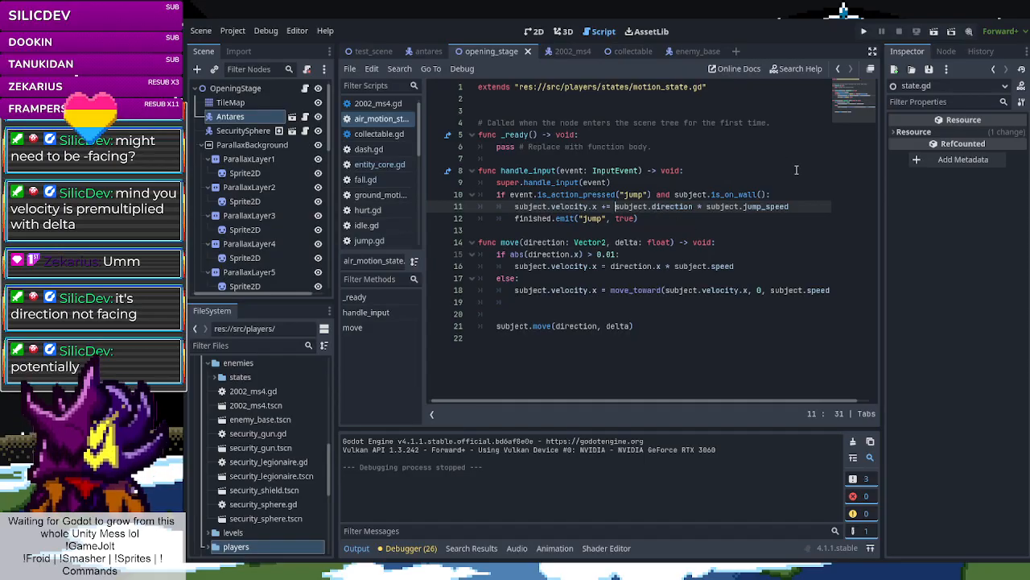
Run the opening stage, take Antares past the ground enemy to the tall building, jump repeatedly against its wall, and stop the game
{"action": "left_click", "coordinate": [934, 32]}
{"action": "key", "text": "d"}
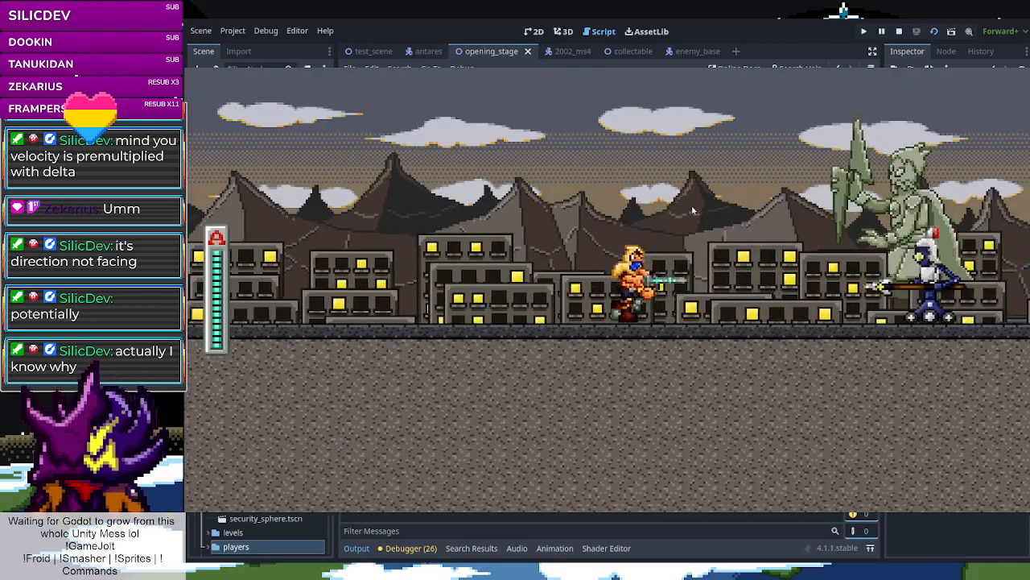
{"action": "key", "text": "space"}
{"action": "key", "text": "d"}
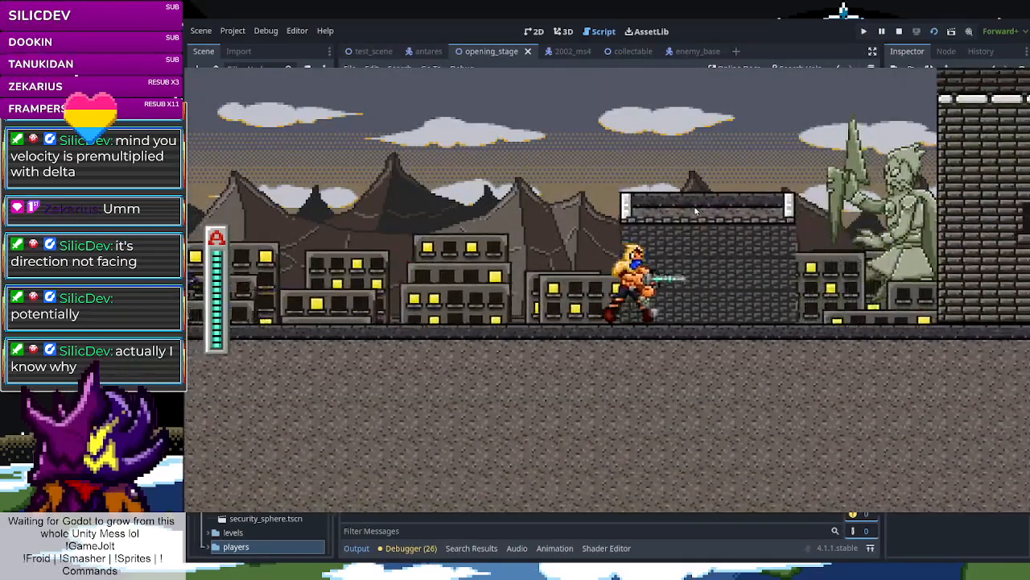
{"action": "key", "text": "space"}
{"action": "key", "text": "space"}
{"action": "key", "text": "space"}
{"action": "key", "text": "space"}
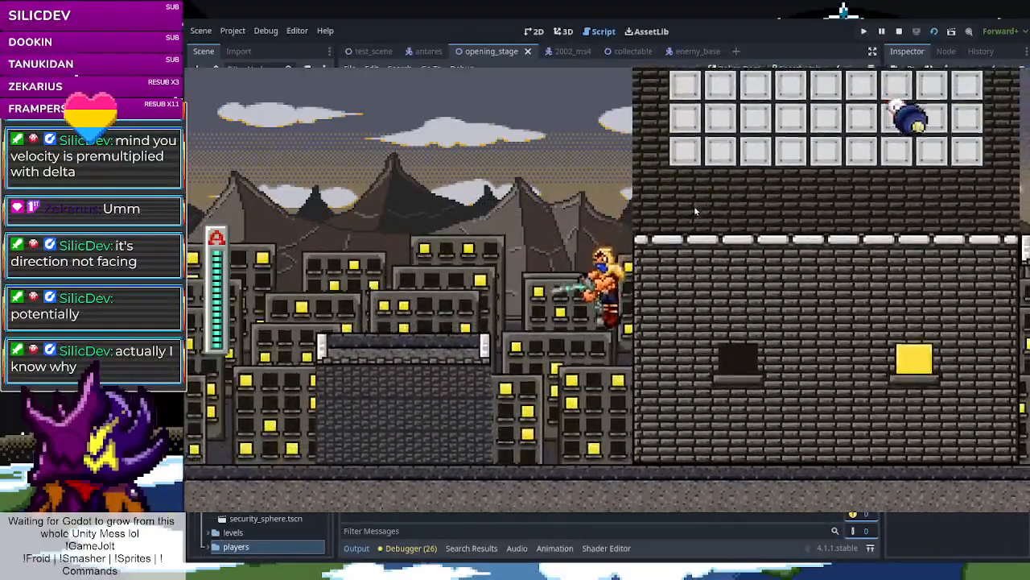
{"action": "key", "text": "space"}
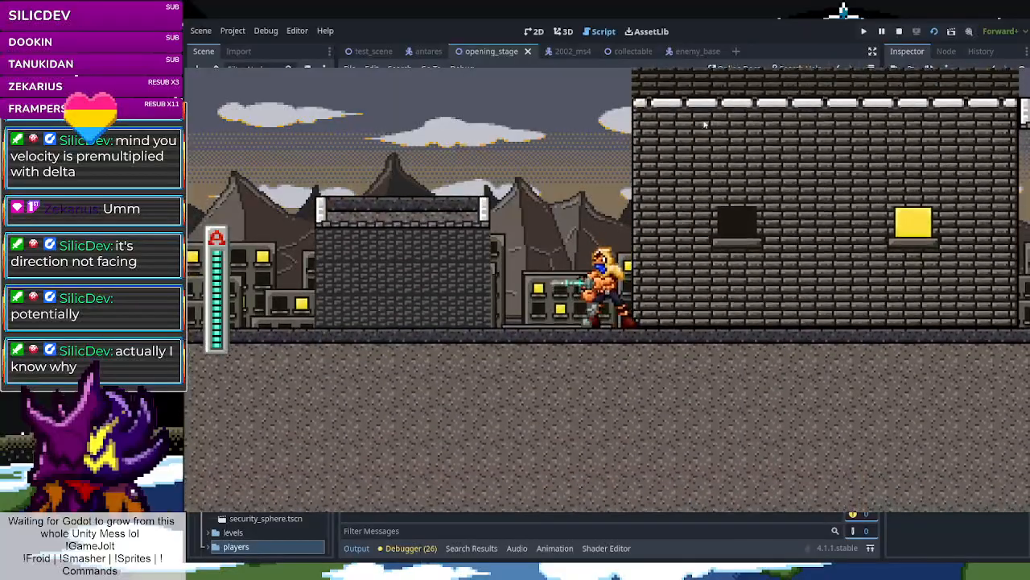
{"action": "key", "text": "F8"}
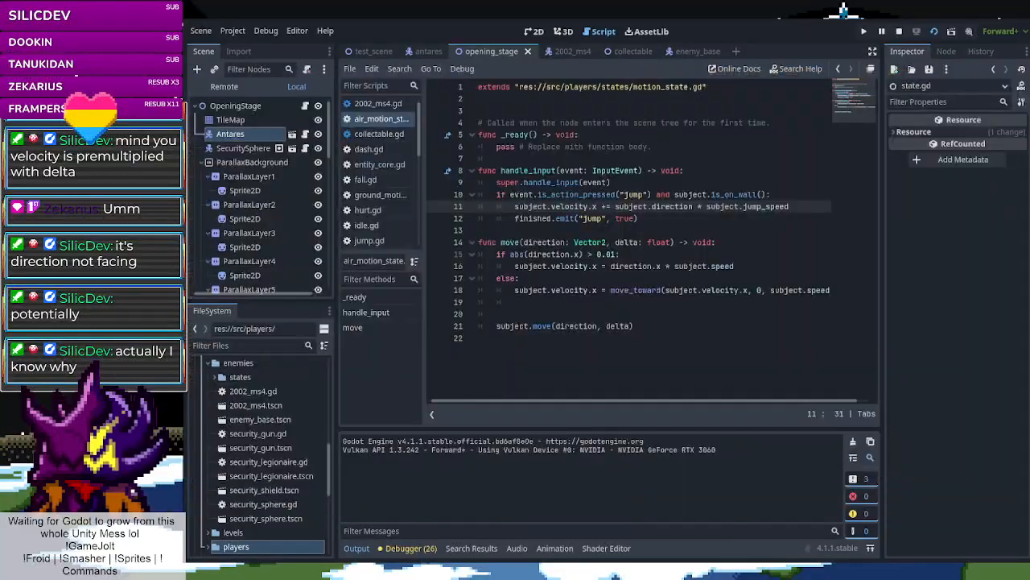
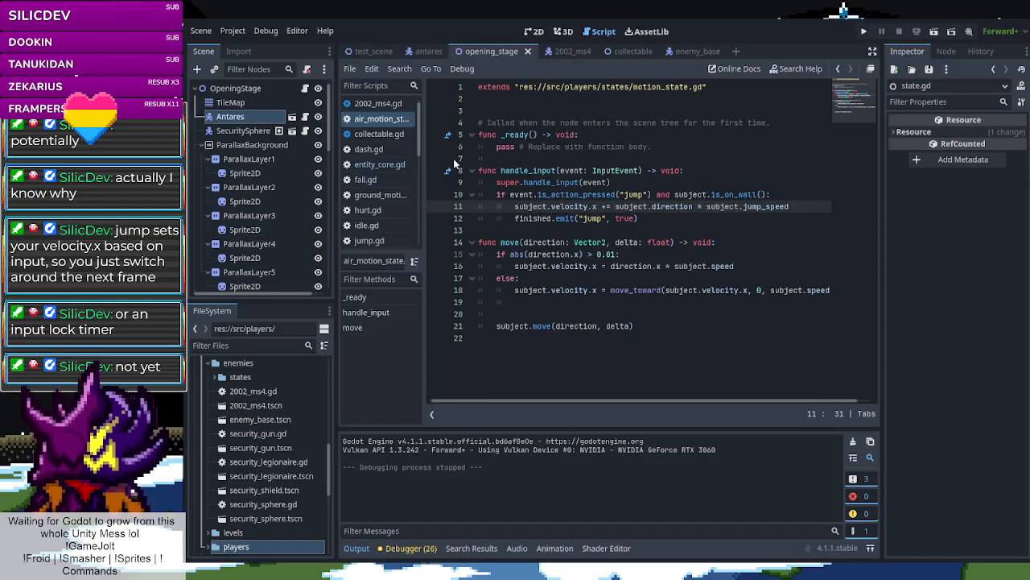
Open jump.gd and review how its enter and update functions set the velocity and handle movement input
{"action": "scroll", "coordinate": [393, 182], "scroll_direction": "down", "scroll_amount": 3}
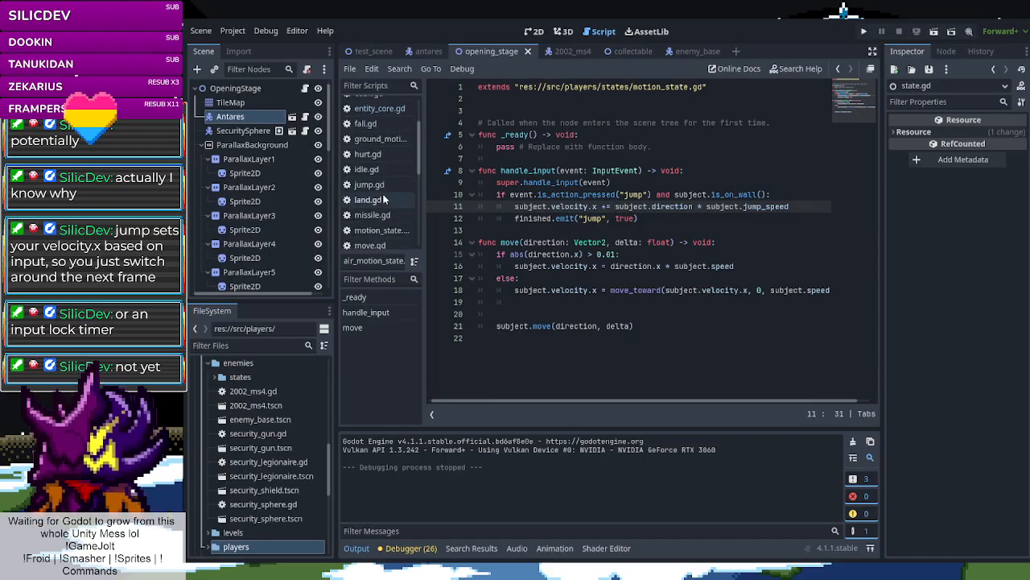
{"action": "left_click", "coordinate": [380, 185]}
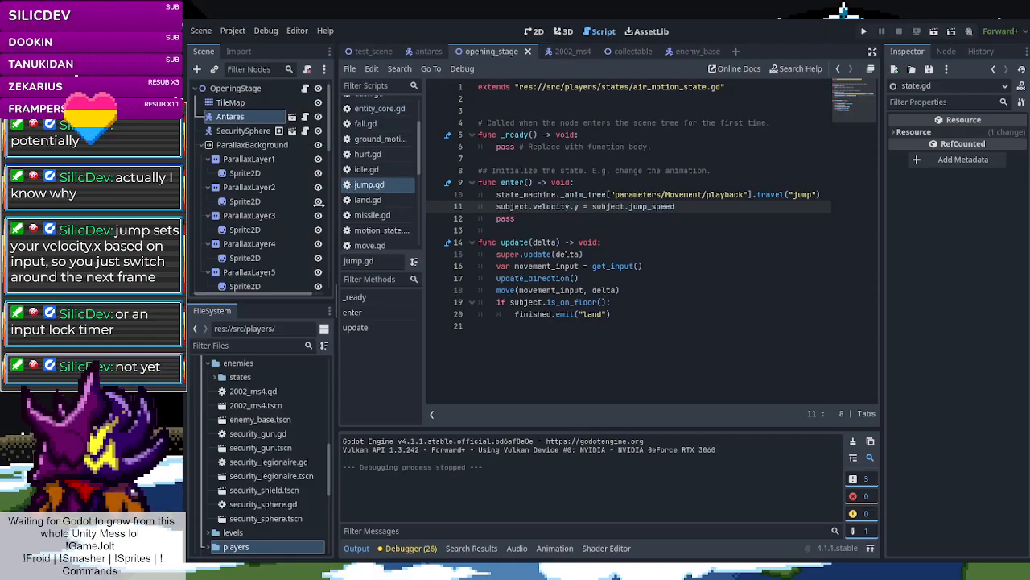
{"action": "scroll", "coordinate": [265, 218], "scroll_direction": "down", "scroll_amount": 10}
{"action": "scroll", "coordinate": [274, 217], "scroll_direction": "up", "scroll_amount": 8}
In the antares scene, duplicate the Jump state, place the copy after Dash under StateMachine and rename it WallJump
{"action": "left_click", "coordinate": [417, 52]}
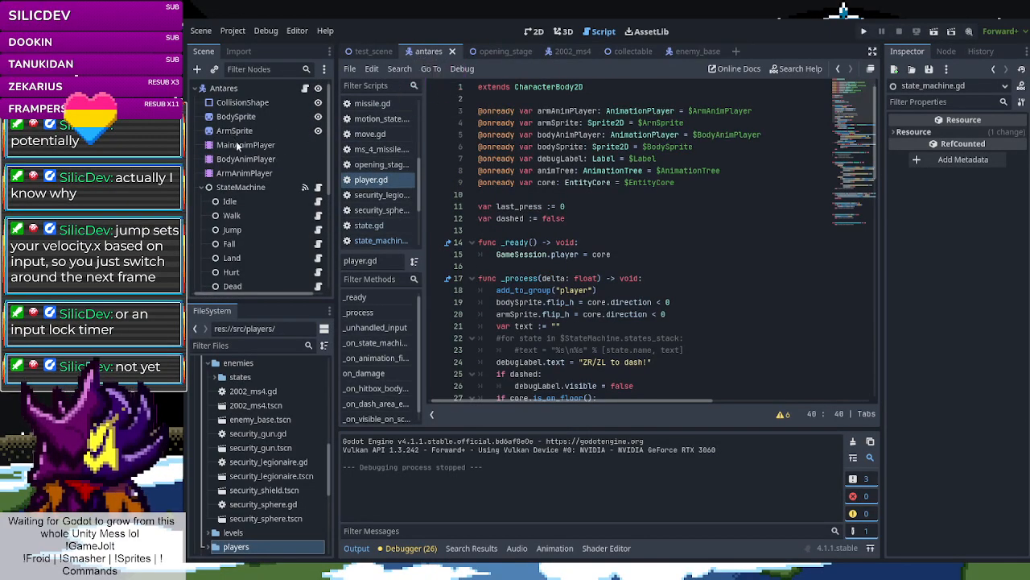
{"action": "scroll", "coordinate": [245, 181], "scroll_direction": "down", "scroll_amount": 3}
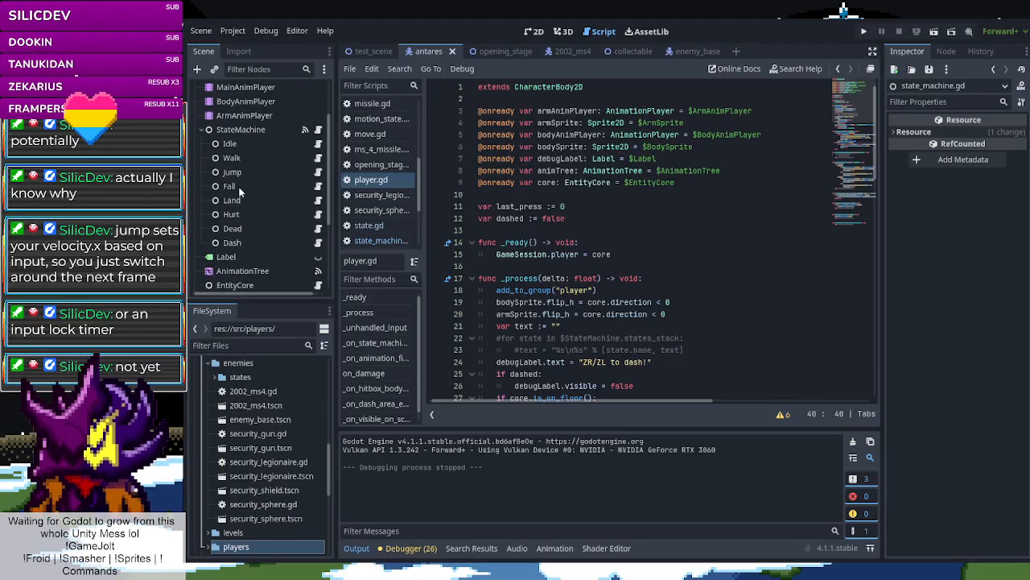
{"action": "left_click", "coordinate": [231, 173]}
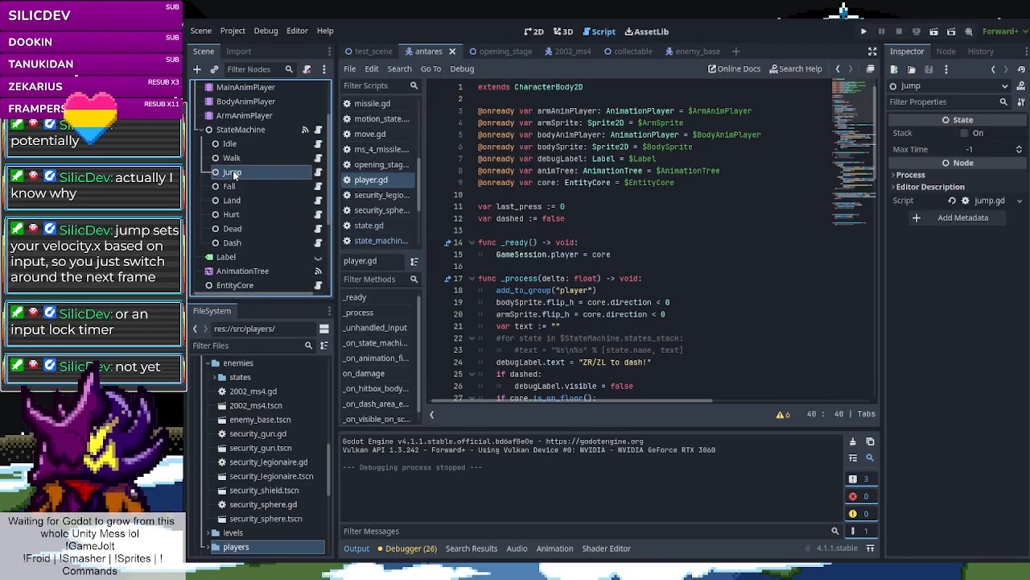
{"action": "key", "text": "ctrl+v"}
{"action": "left_click_drag", "start_coordinate": [231, 187], "coordinate": [229, 259]}
{"action": "left_click", "coordinate": [229, 258]}
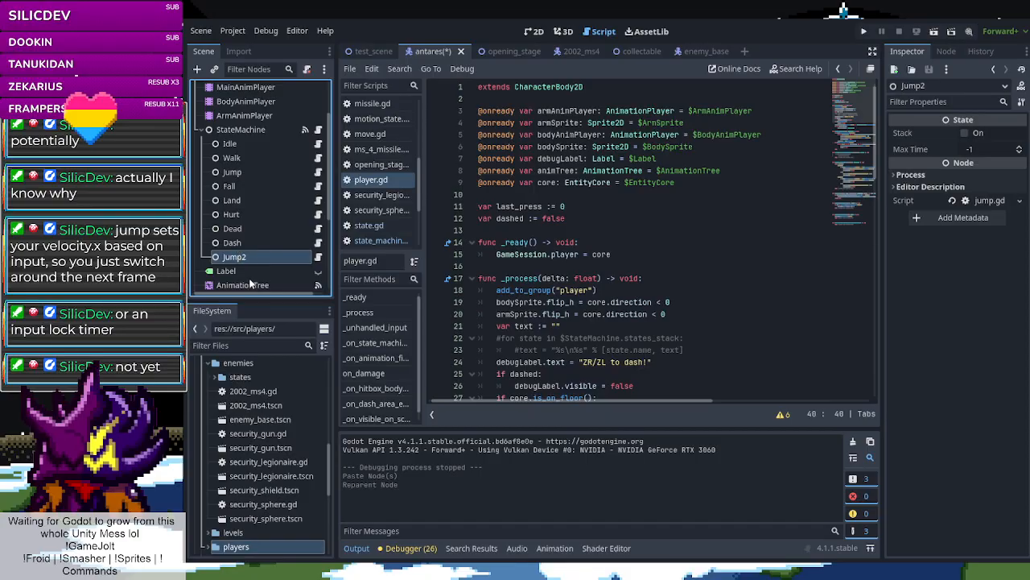
{"action": "type", "text": "WallJump"}
{"action": "key", "text": "Return"}
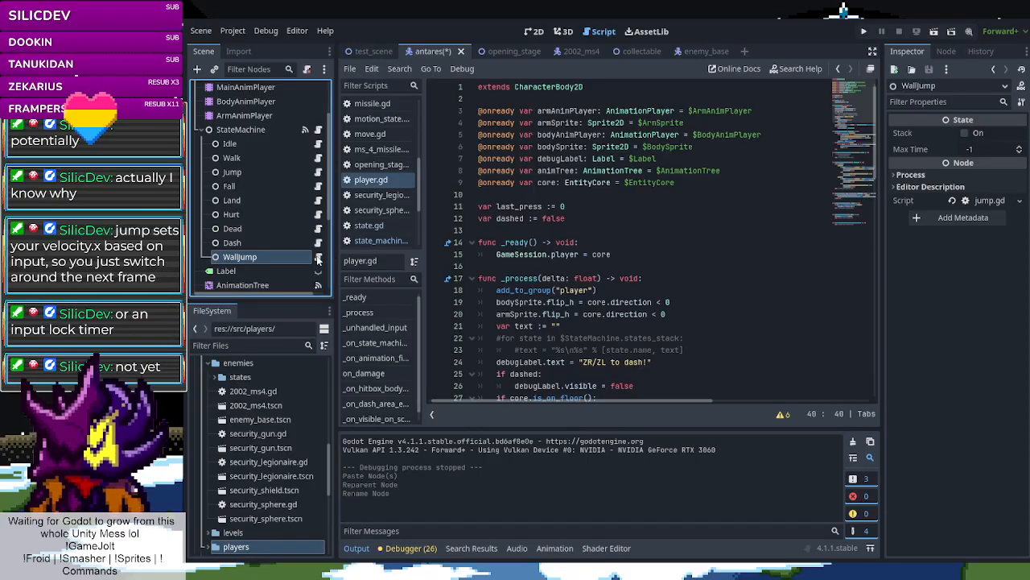
Detach jump.gd from the WallJump node and attach a new script wall_jump.gd that extends air_motion_state.gd
{"action": "left_click", "coordinate": [318, 257]}
{"action": "left_click", "coordinate": [294, 256]}
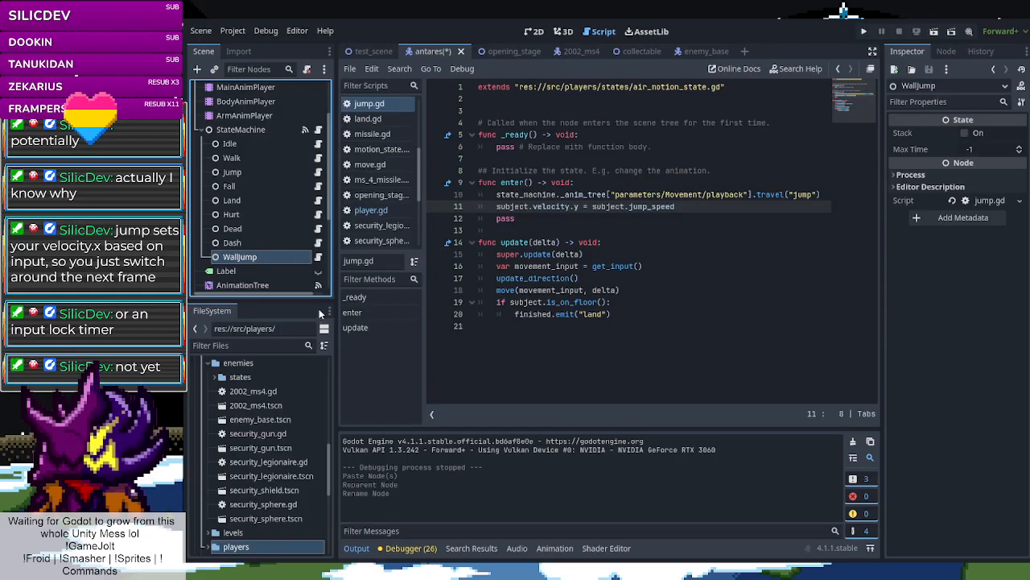
{"action": "left_click", "coordinate": [307, 70]}
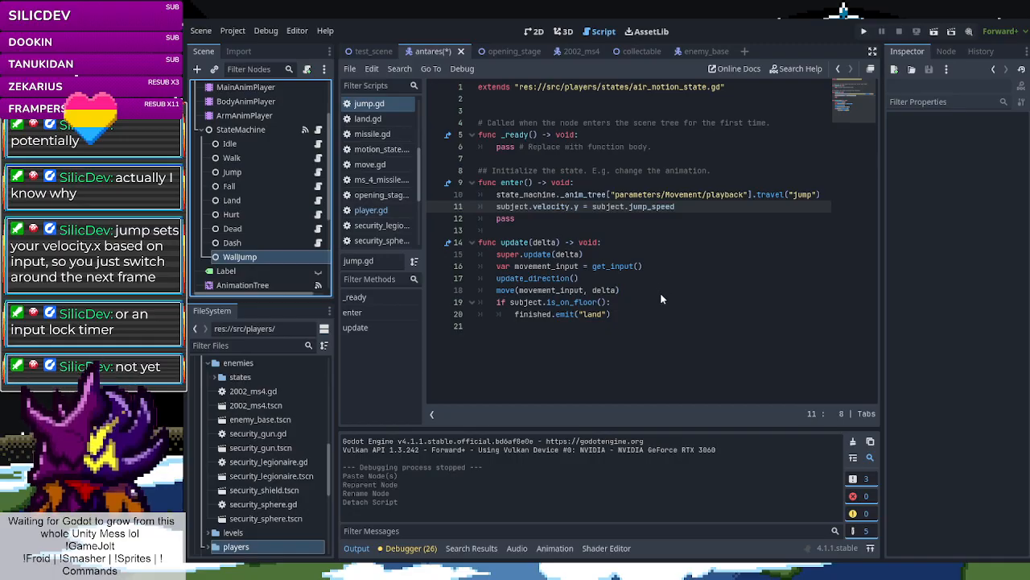
{"action": "left_click", "coordinate": [650, 426]}
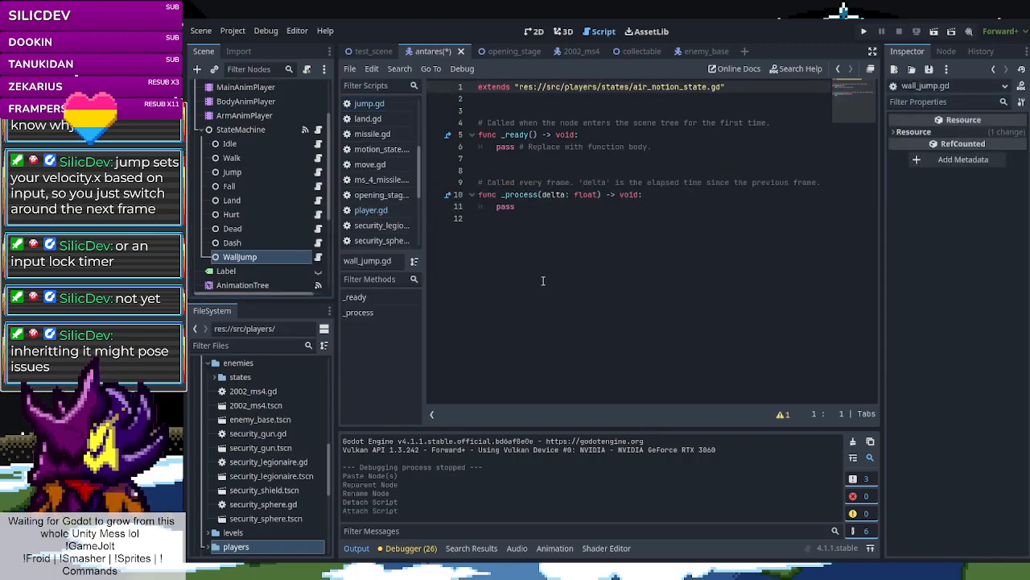
Replace the entire template code in wall_jump.gd with a copy of all the code from jump.gd
{"action": "scroll", "coordinate": [364, 173], "scroll_direction": "up", "scroll_amount": 3}
{"action": "left_click", "coordinate": [366, 169]}
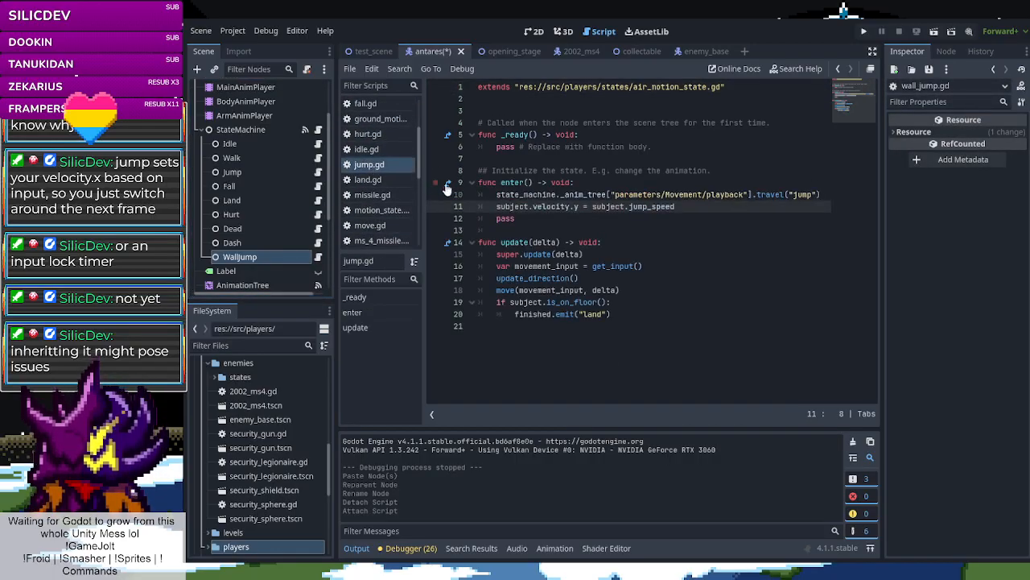
{"action": "left_click_drag", "start_coordinate": [624, 328], "coordinate": [476, 90]}
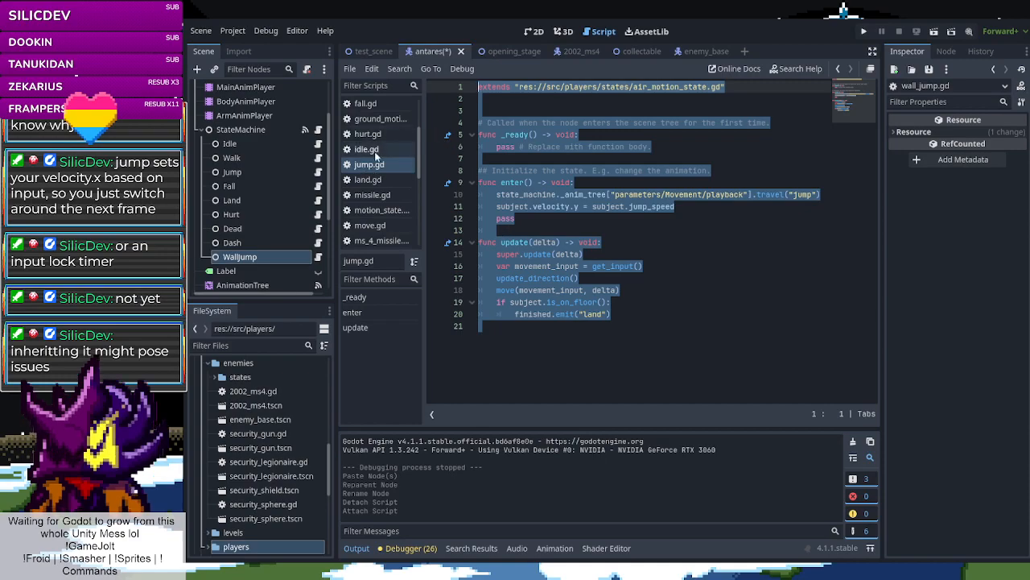
{"action": "scroll", "coordinate": [391, 208], "scroll_direction": "down", "scroll_amount": 10}
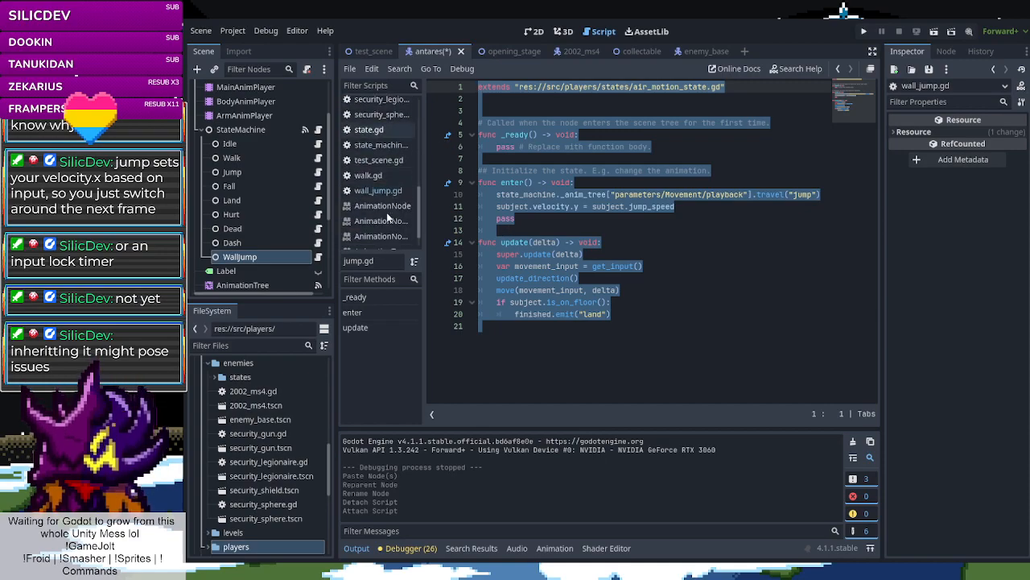
{"action": "left_click", "coordinate": [370, 179]}
{"action": "left_click_drag", "start_coordinate": [622, 278], "coordinate": [576, 285]}
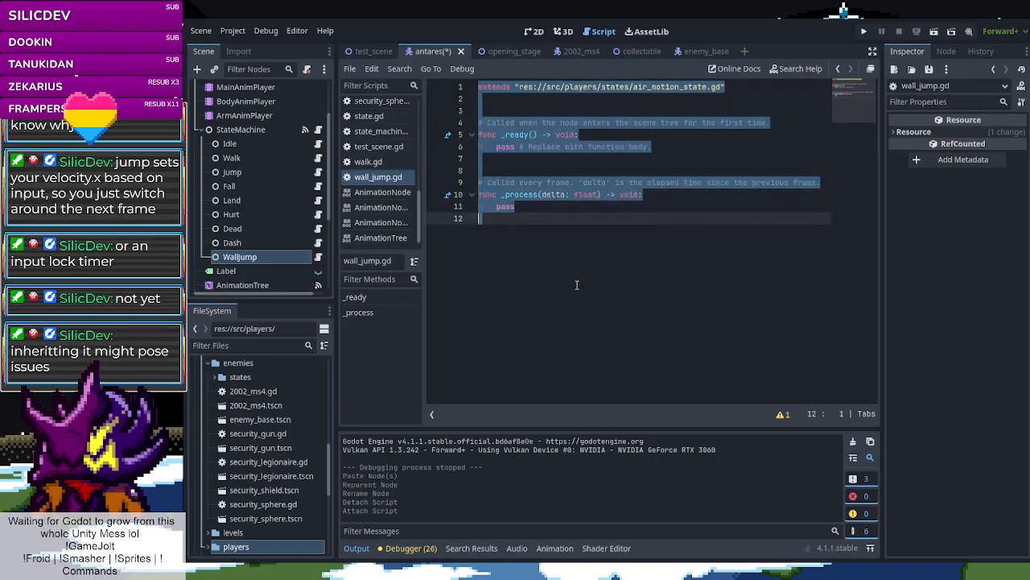
{"action": "type", "text": "extends \"res://src/players/states/air_motion_state.gd\"   # Called when the node enters the scene tree for the first time. func _ready() -> void: \tpass # Replace with function body.  ## Initialize the state. E.g. change the animation. func enter() -> void: \tstate_machine._anim_tree[\"parameters/Movement/playback\"].travel(\"jump\") \tsubject.velocity.y = subject.jump_speed \tpass  func update(delta) -> void: \tsuper.update(delta) \tvar movement_input = get_input() \tupdate_direction() \tmove(movement_input, delta) \tif subject.is_on_floor(): \t\tfinished.emit(\"land\")"}
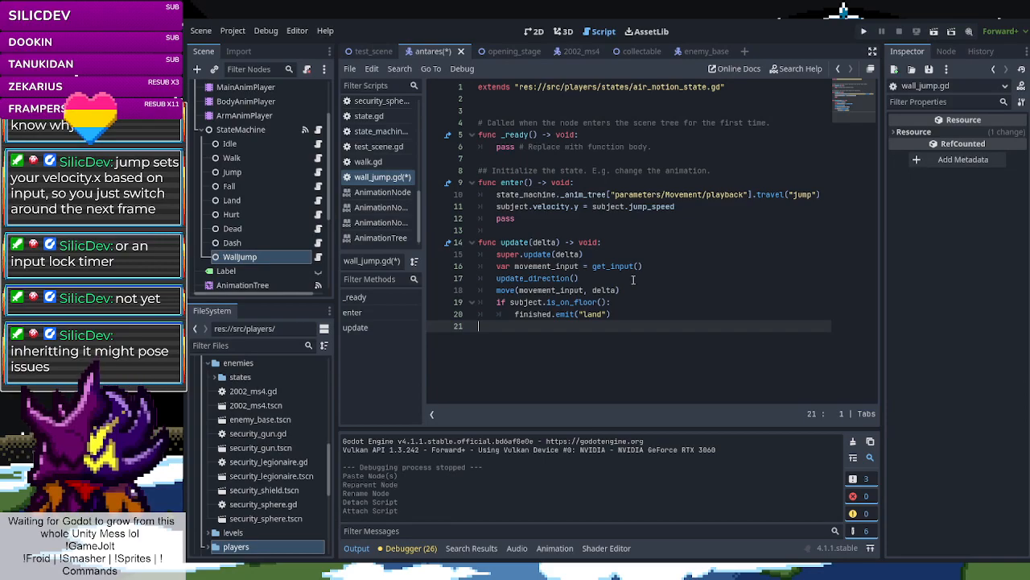
Try removing the get_input, update_direction and move lines from the update function of wall_jump.gd, and undo the deletion
{"action": "left_click_drag", "start_coordinate": [623, 285], "coordinate": [499, 265]}
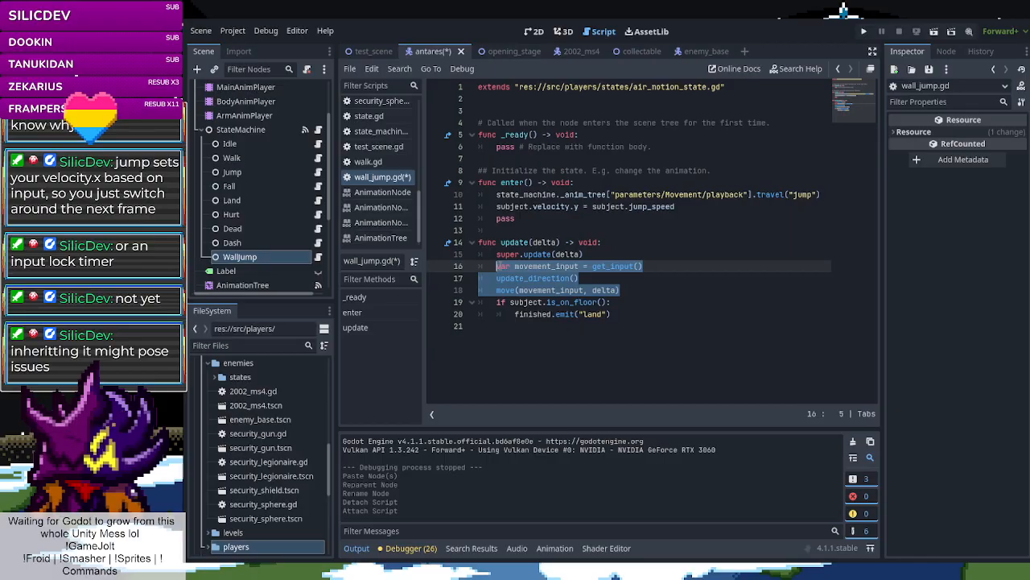
{"action": "key", "text": "BackSpace"}
{"action": "key", "text": "BackSpace"}
{"action": "key", "text": "BackSpace"}
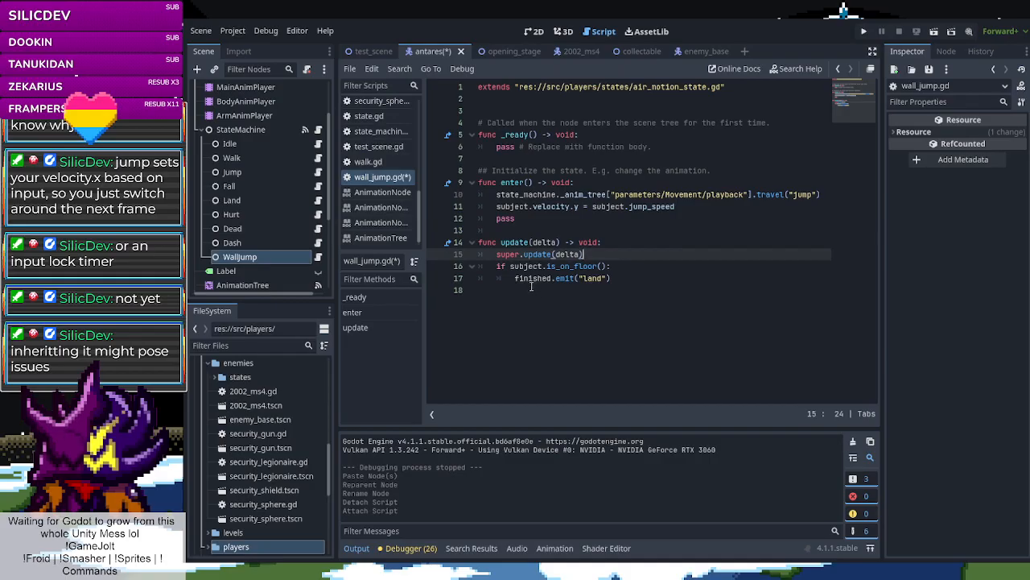
{"action": "key", "text": "ctrl+z"}
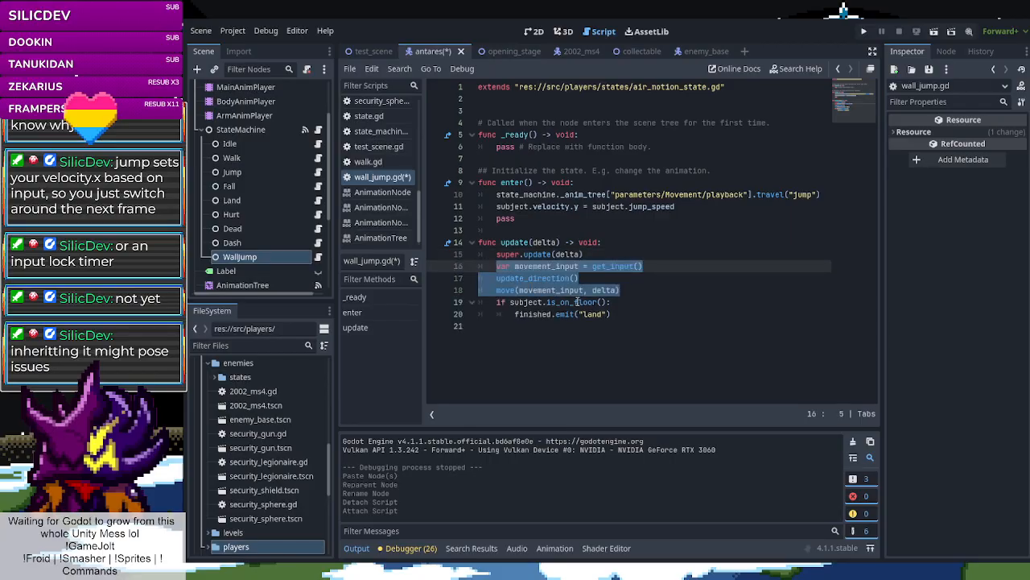
{"action": "left_click", "coordinate": [499, 266]}
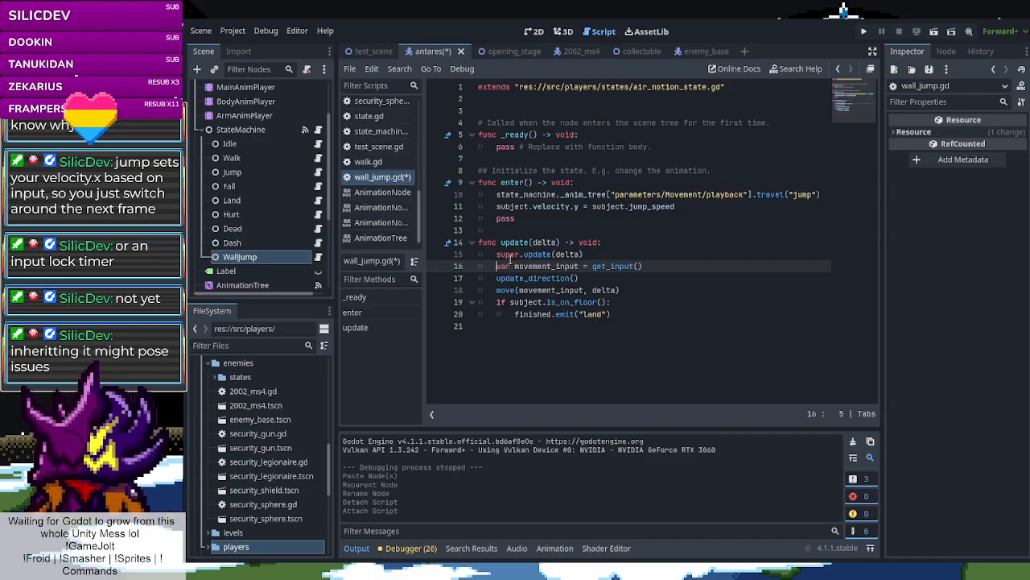
Indent the get_input, update_direction and move lines in the update function of wall_jump.gd by one more level
{"action": "type", "text": "if"}
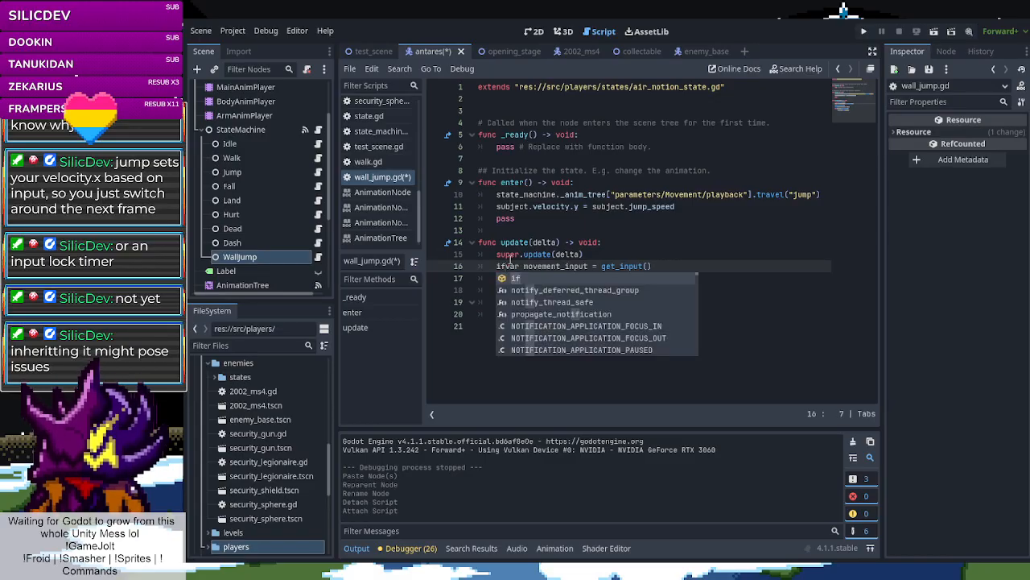
{"action": "key", "text": "BackSpace"}
{"action": "key", "text": "BackSpace"}
{"action": "key", "text": "Tab"}
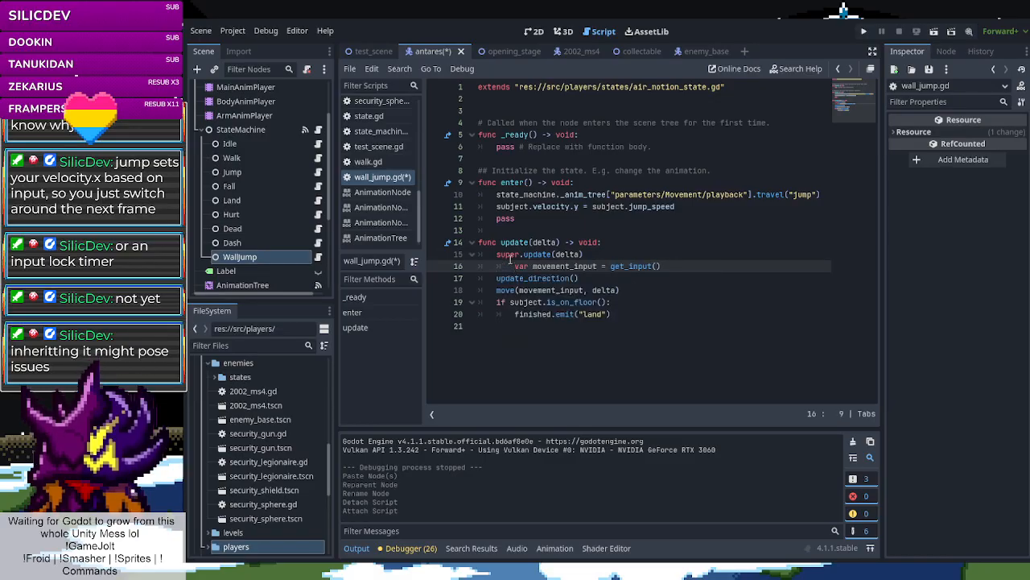
{"action": "left_click", "coordinate": [497, 277]}
{"action": "key", "text": "Tab"}
{"action": "left_click", "coordinate": [495, 290]}
{"action": "key", "text": "Tab"}
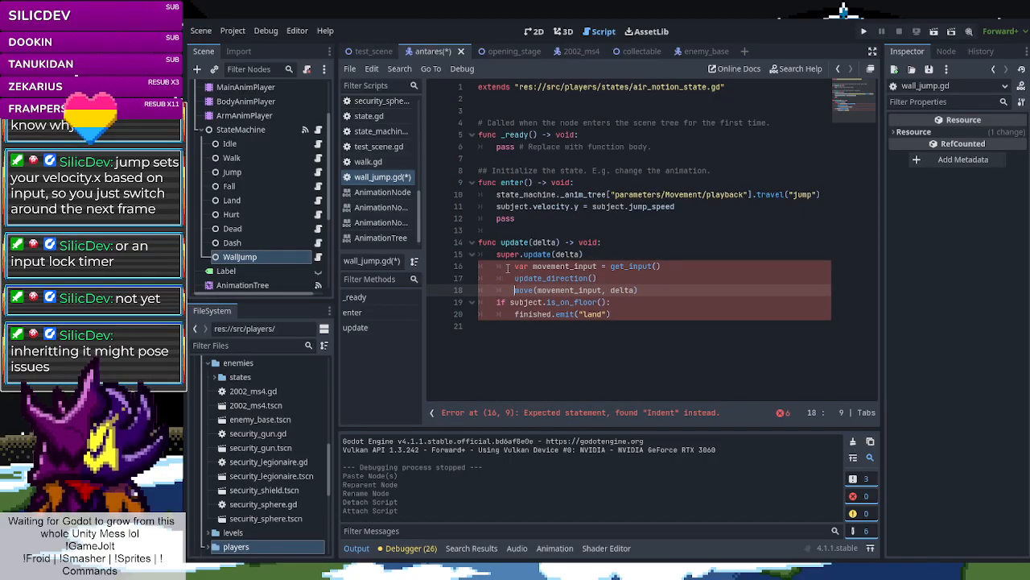
Add the condition "if subject.velocity.y >= 0:" above the indented lines in the update function and save the script
{"action": "left_click", "coordinate": [586, 254]}
{"action": "key", "text": "Return"}
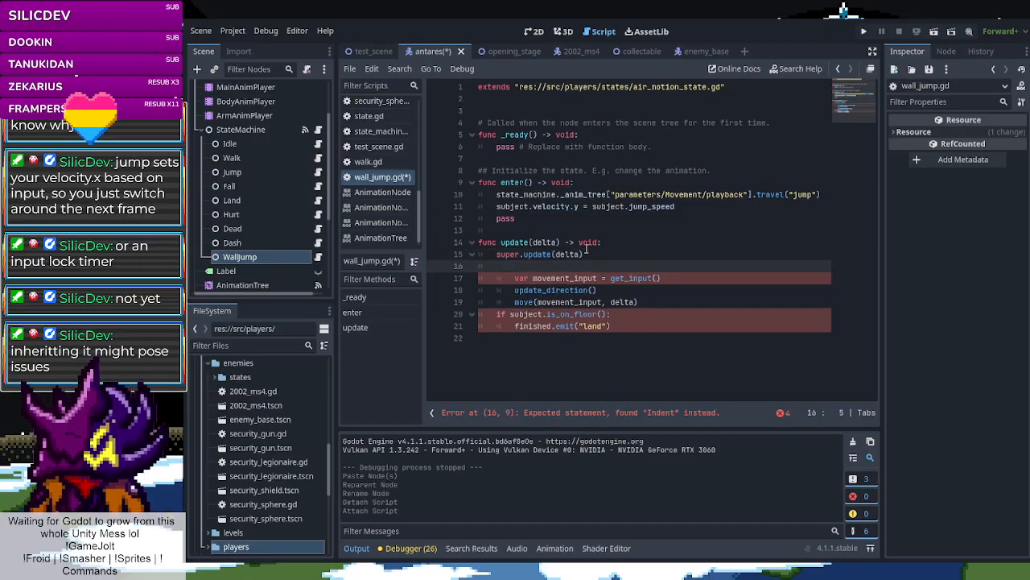
{"action": "type", "text": "i"}
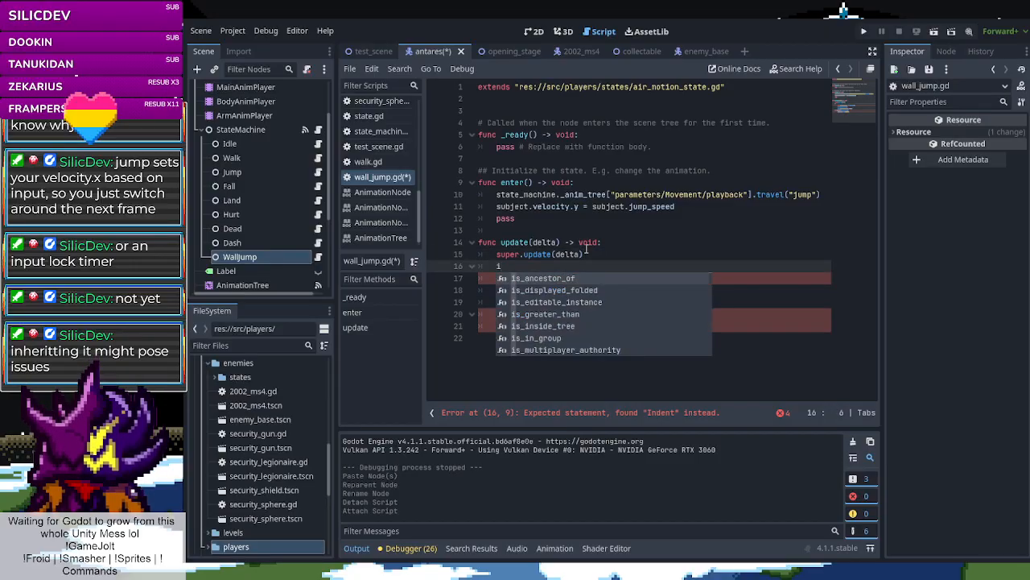
{"action": "type", "text": "f subject"}
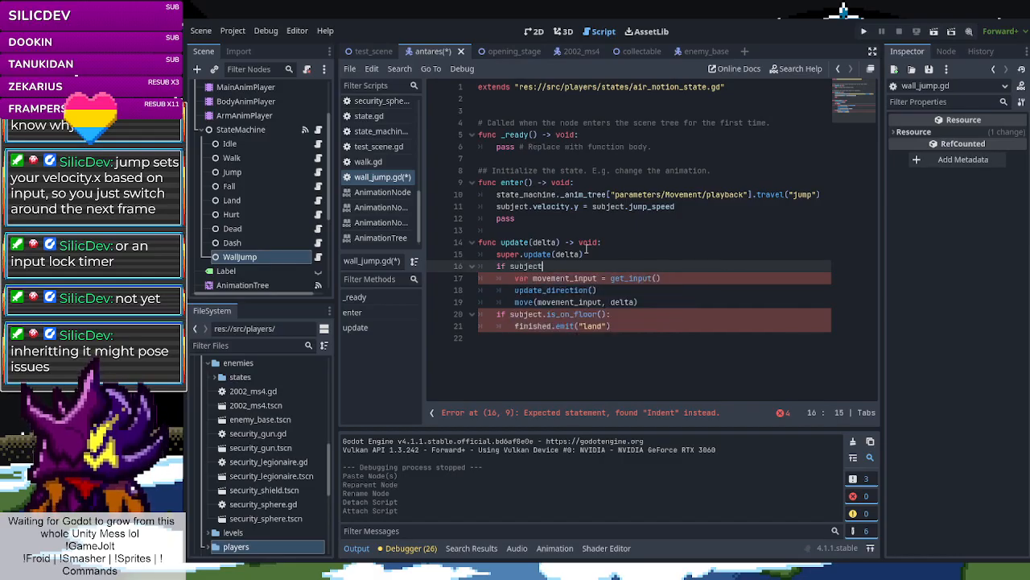
{"action": "type", "text": ".velocit"}
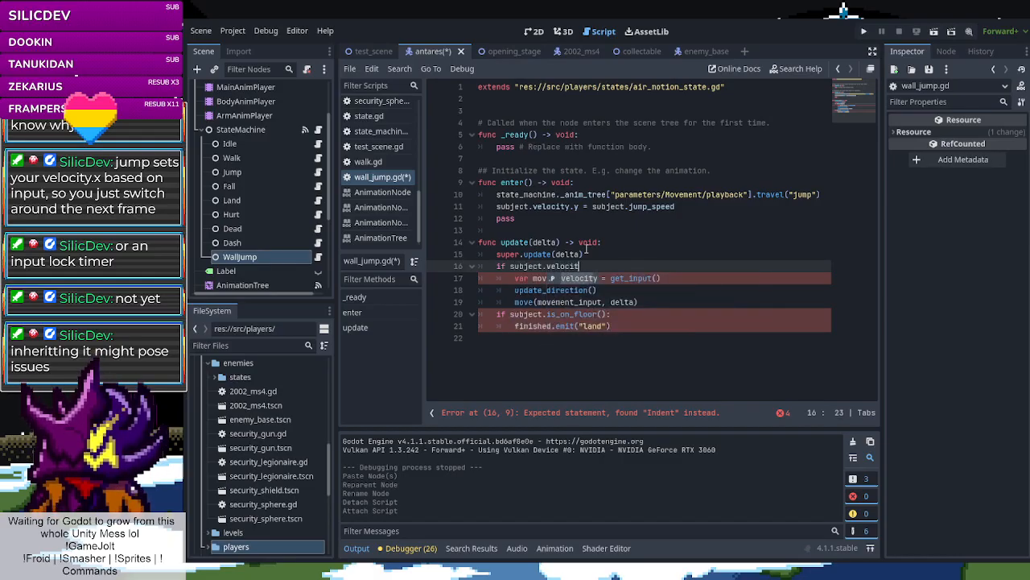
{"action": "type", "text": "y.y"}
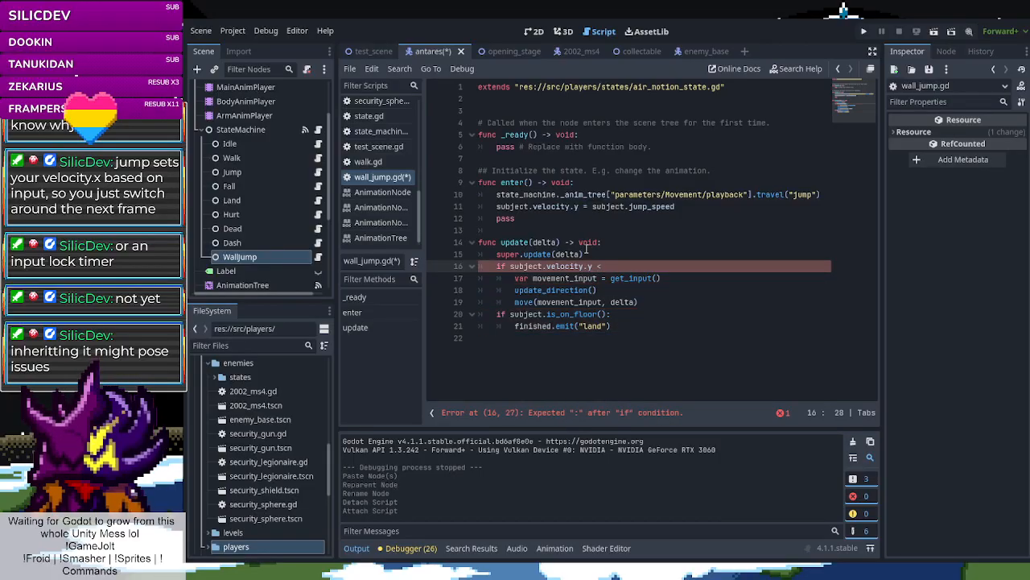
{"action": "type", "text": ">=0"}
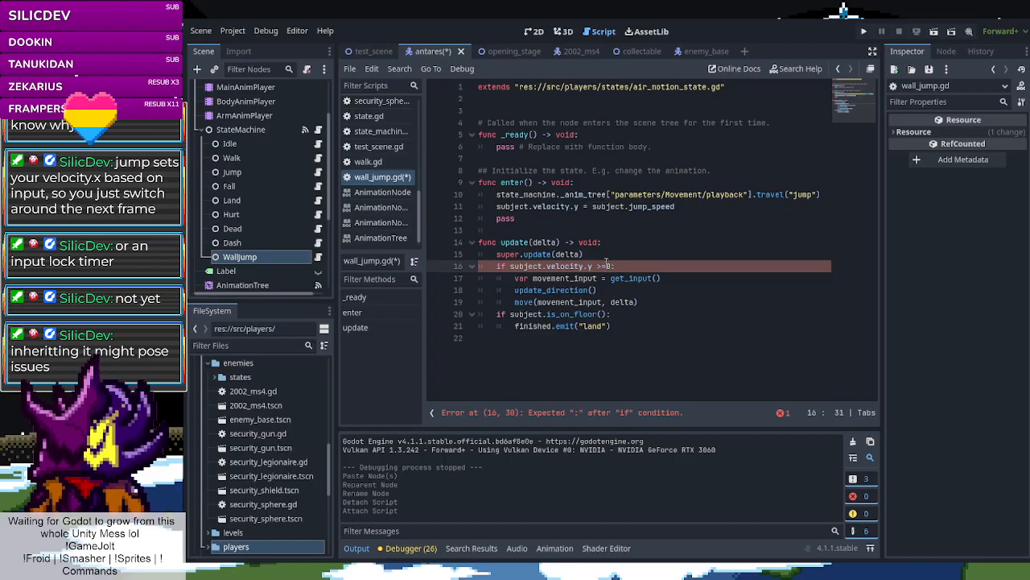
{"action": "type", "text": ":"}
{"action": "left_click", "coordinate": [604, 252]}
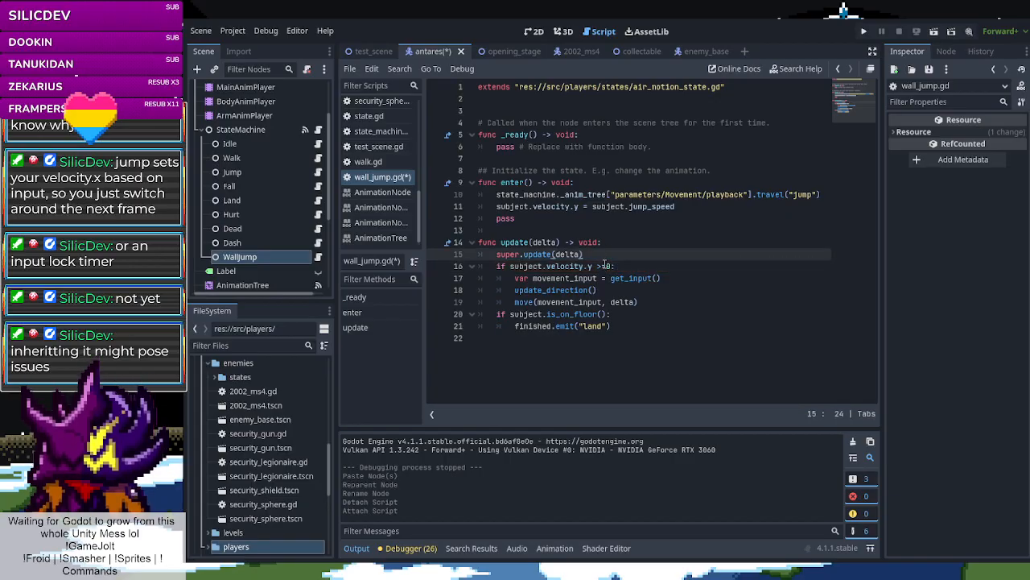
{"action": "left_click", "coordinate": [605, 265]}
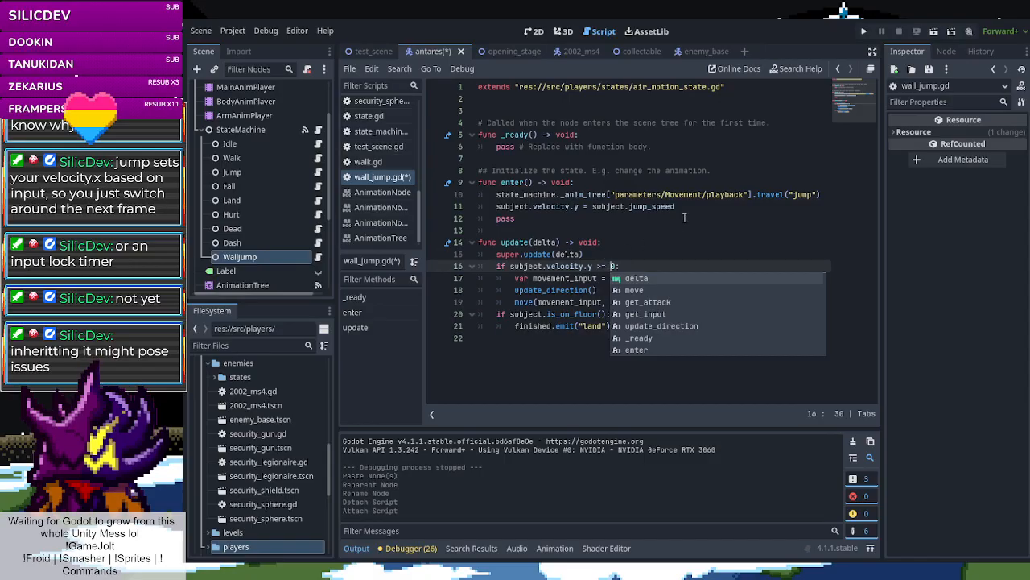
{"action": "key", "text": "Escape"}
{"action": "left_click", "coordinate": [616, 182]}
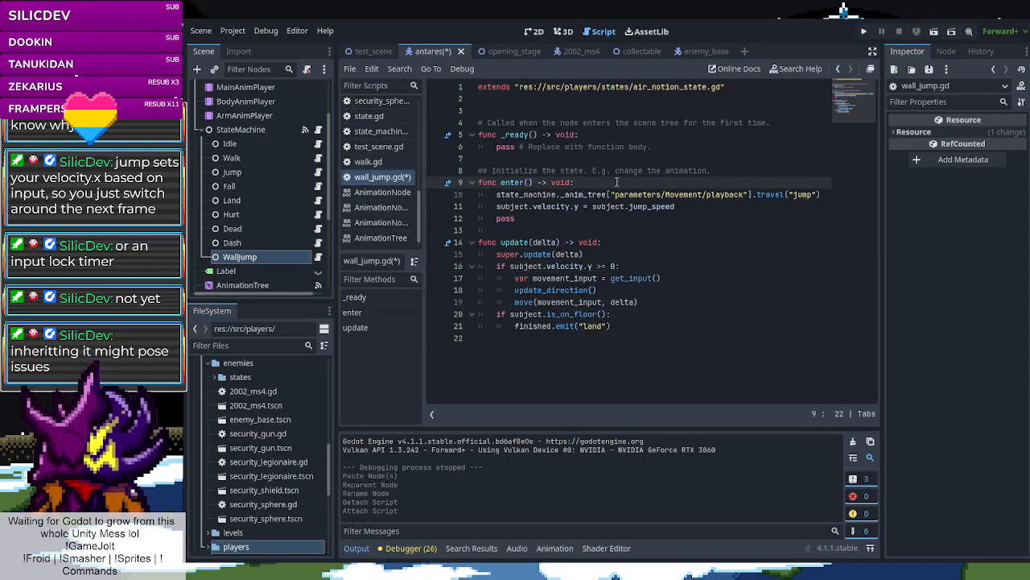
{"action": "key", "text": "ctrl+s"}
Examine the handle_input and move functions in air_motion_state.gd, and return to wall_jump.gd
{"action": "left_click", "coordinate": [389, 162]}
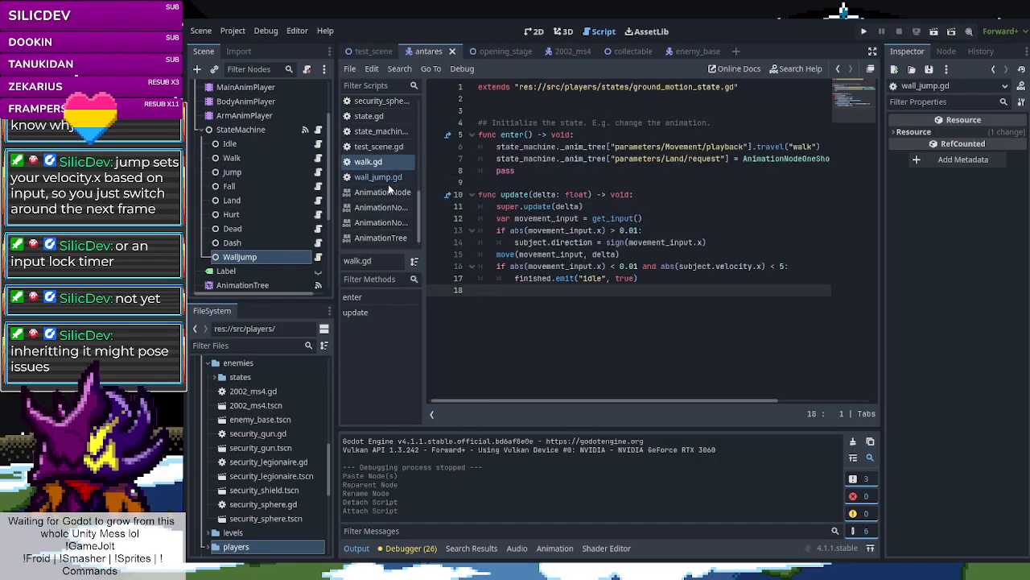
{"action": "scroll", "coordinate": [377, 149], "scroll_direction": "up", "scroll_amount": 2}
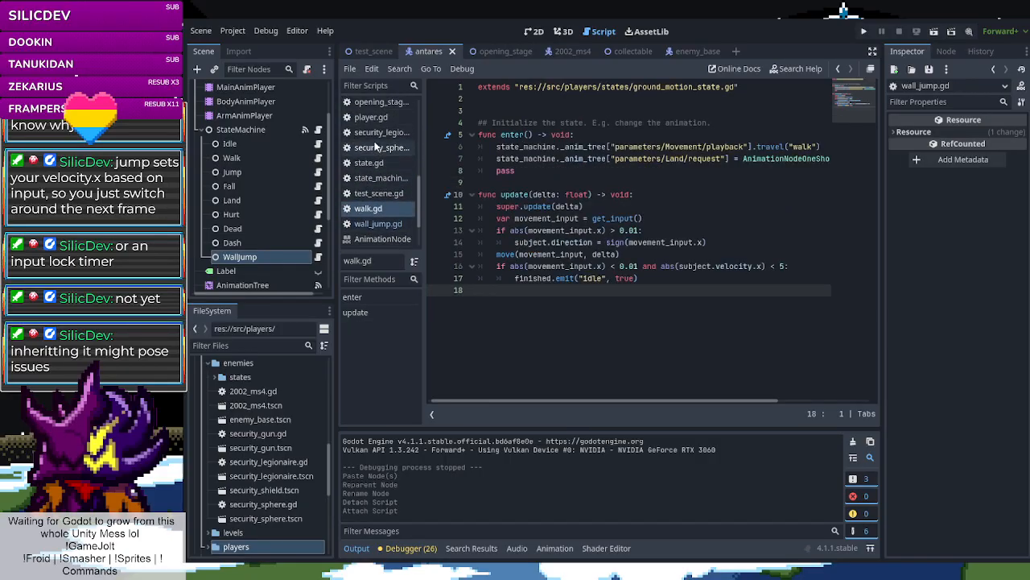
{"action": "scroll", "coordinate": [377, 145], "scroll_direction": "up", "scroll_amount": 1}
{"action": "scroll", "coordinate": [378, 147], "scroll_direction": "up", "scroll_amount": 1}
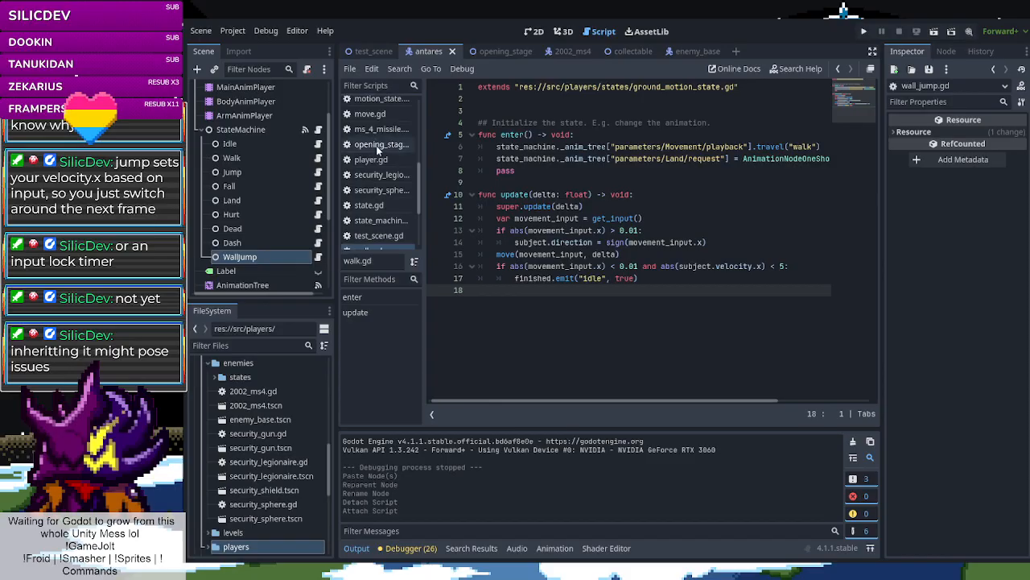
{"action": "scroll", "coordinate": [374, 169], "scroll_direction": "up", "scroll_amount": 5}
{"action": "scroll", "coordinate": [376, 137], "scroll_direction": "up", "scroll_amount": 3}
{"action": "left_click", "coordinate": [376, 120]}
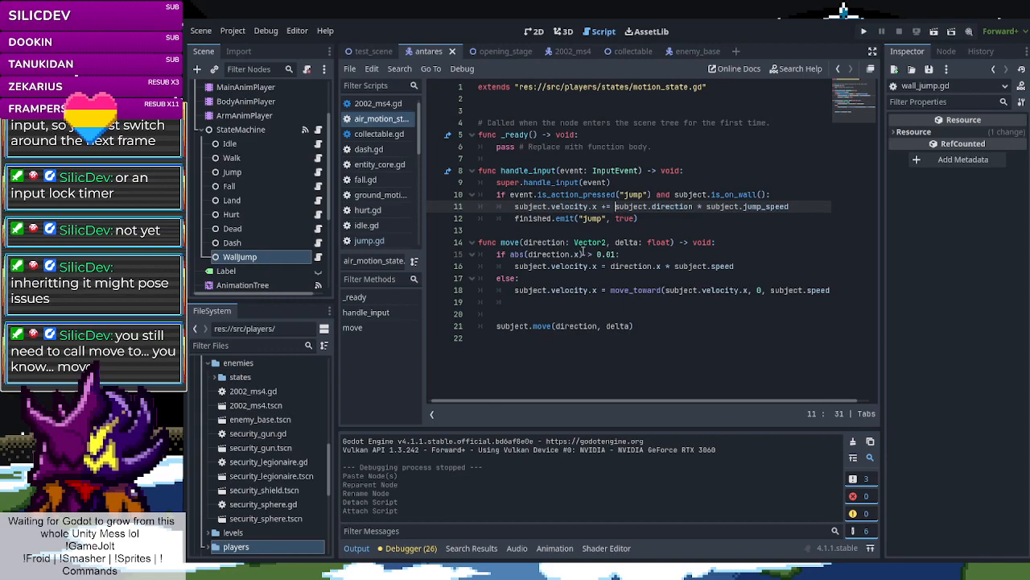
{"action": "scroll", "coordinate": [365, 220], "scroll_direction": "down", "scroll_amount": 5}
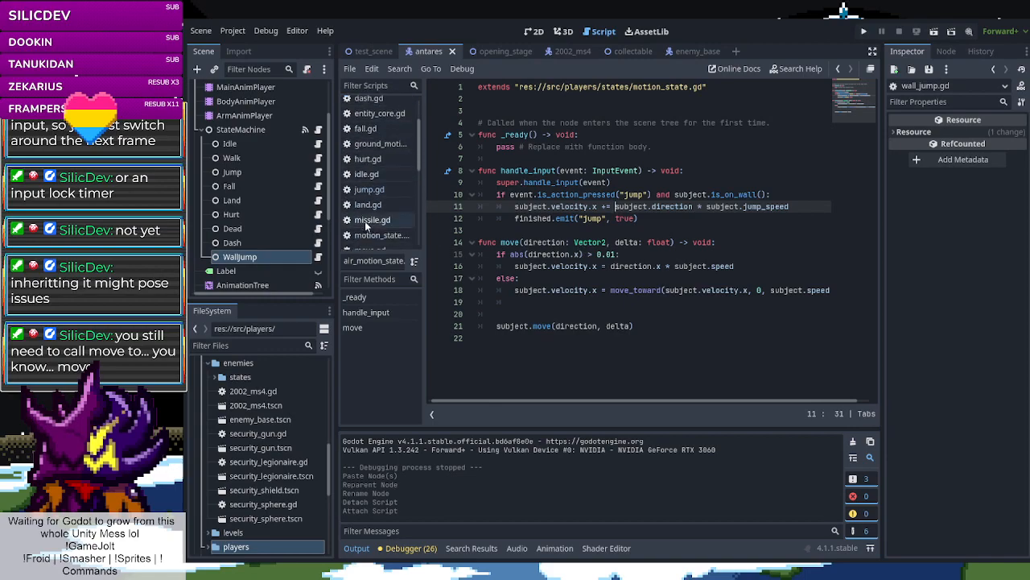
{"action": "scroll", "coordinate": [365, 220], "scroll_direction": "down", "scroll_amount": 4}
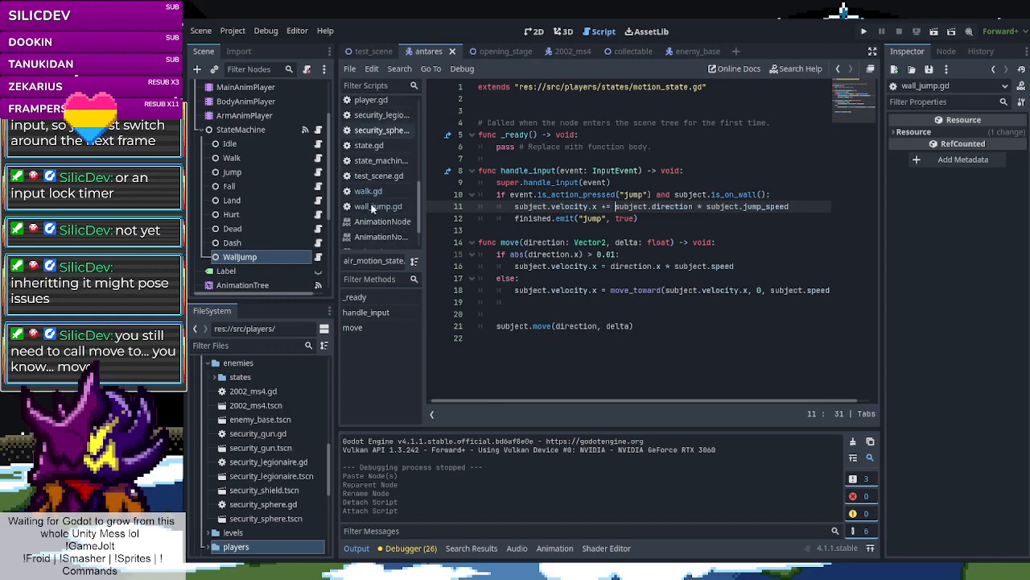
{"action": "left_click", "coordinate": [373, 207]}
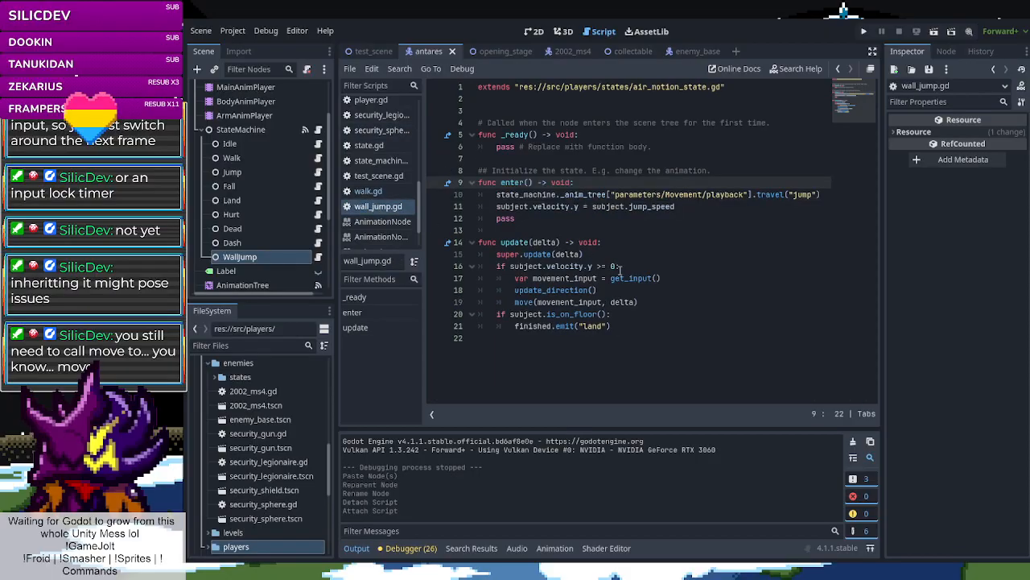
Move the move(movement_input, delta) call out of the velocity condition by unindenting it one level
{"action": "left_click", "coordinate": [510, 302]}
{"action": "key", "text": "BackSpace"}
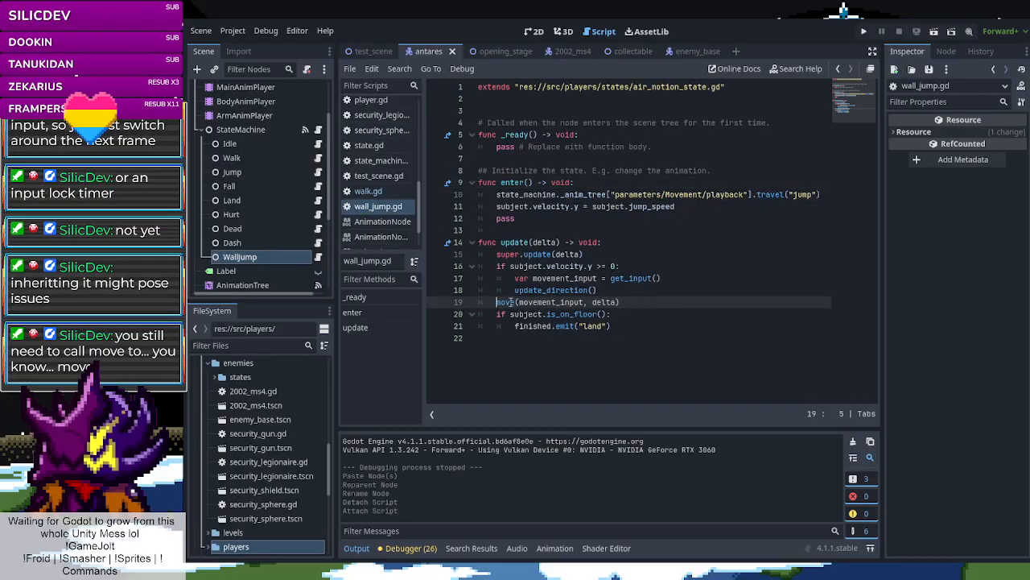
{"action": "left_click", "coordinate": [644, 301]}
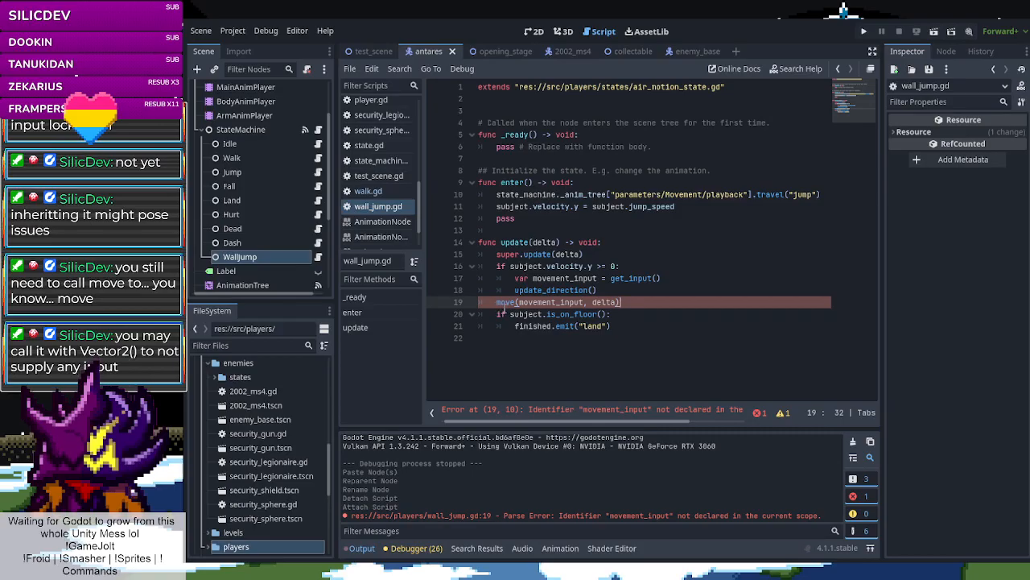
{"action": "left_click_drag", "start_coordinate": [583, 302], "coordinate": [519, 302]}
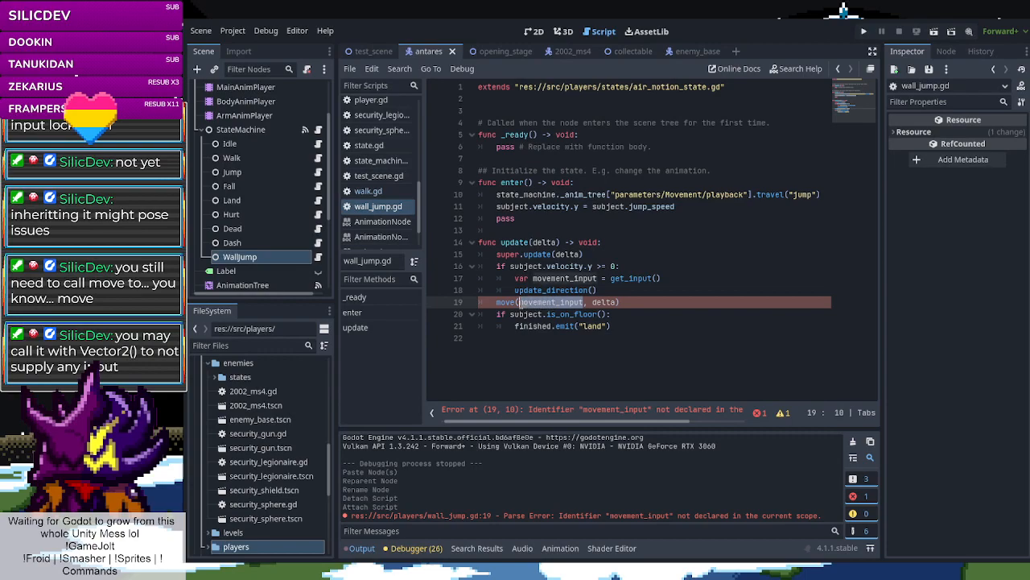
{"action": "left_click", "coordinate": [497, 306]}
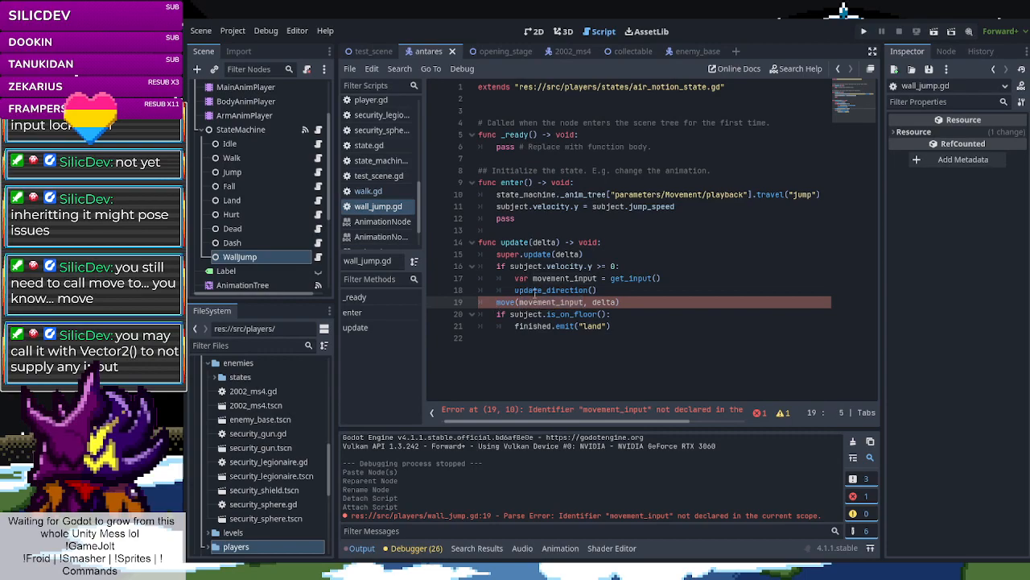
Copy the movement_input declaration to a new line above the velocity condition and remove "var" from the assignment inside it
{"action": "left_click", "coordinate": [587, 255]}
{"action": "key", "text": "Return"}
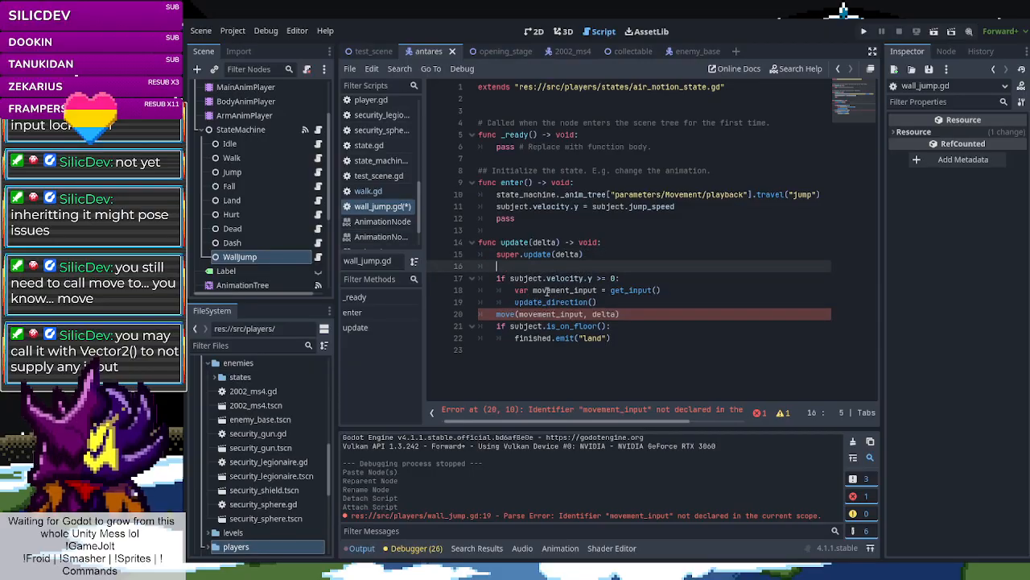
{"action": "left_click_drag", "start_coordinate": [661, 290], "coordinate": [512, 291]}
{"action": "key", "text": "ctrl+c"}
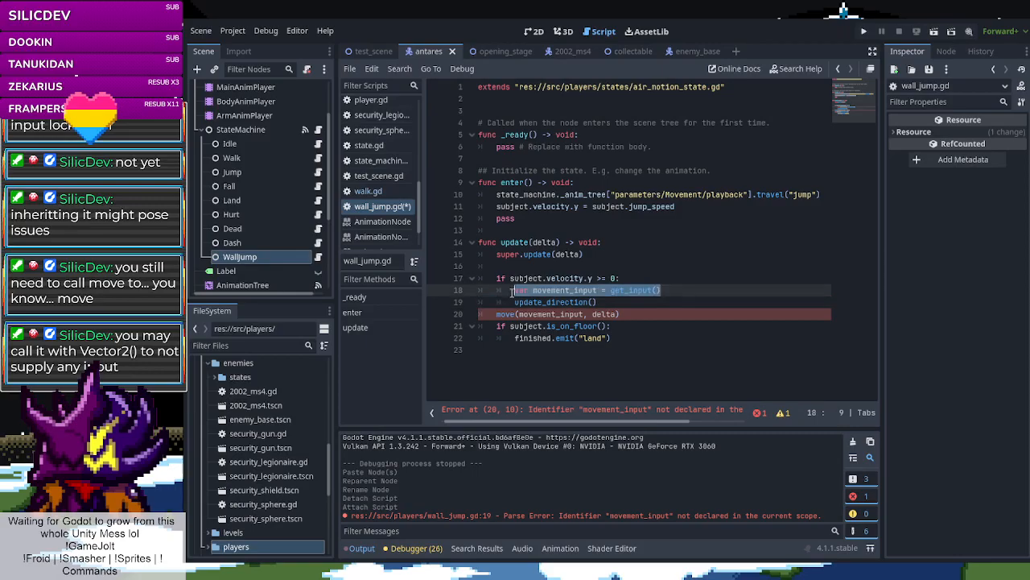
{"action": "left_click", "coordinate": [533, 290]}
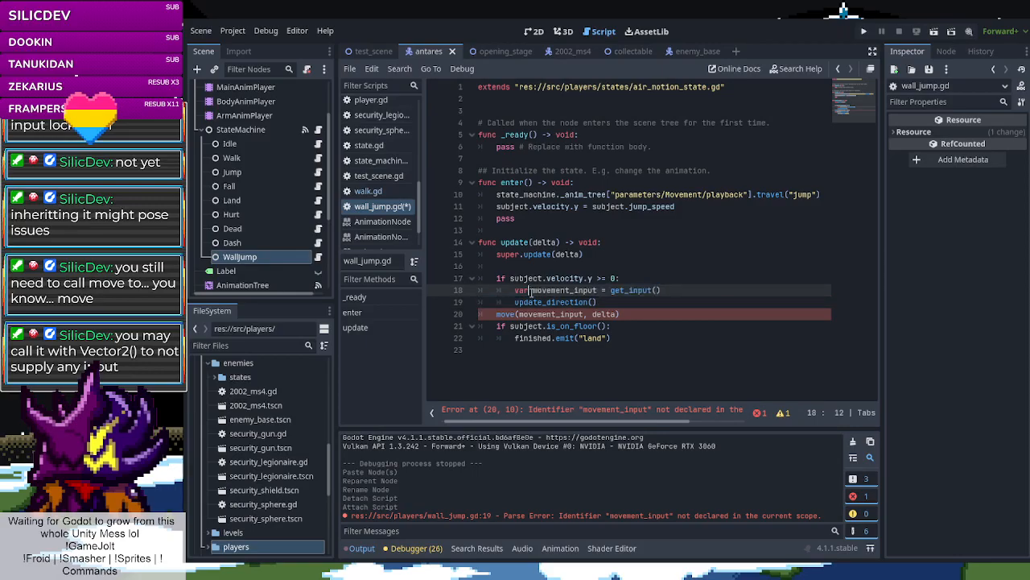
{"action": "key", "text": "BackSpace"}
{"action": "key", "text": "BackSpace"}
{"action": "key", "text": "BackSpace"}
{"action": "key", "text": "BackSpace"}
{"action": "left_click", "coordinate": [534, 265]}
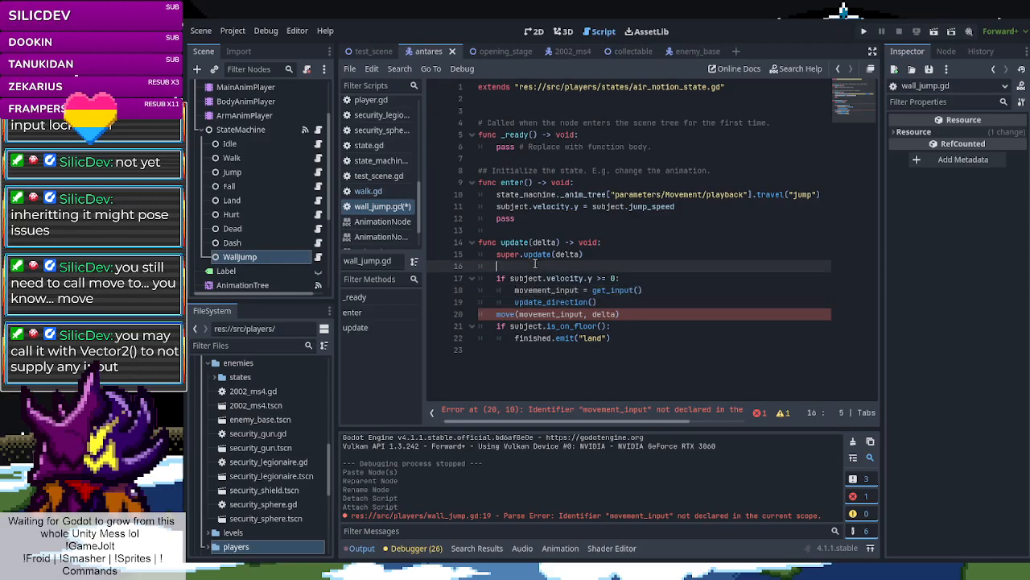
{"action": "key", "text": "ctrl+v"}
Initialize the movement_input variable above the condition with Vector2() instead of get_input()
{"action": "left_click_drag", "start_coordinate": [593, 267], "coordinate": [644, 266]}
{"action": "type", "text": "ve"}
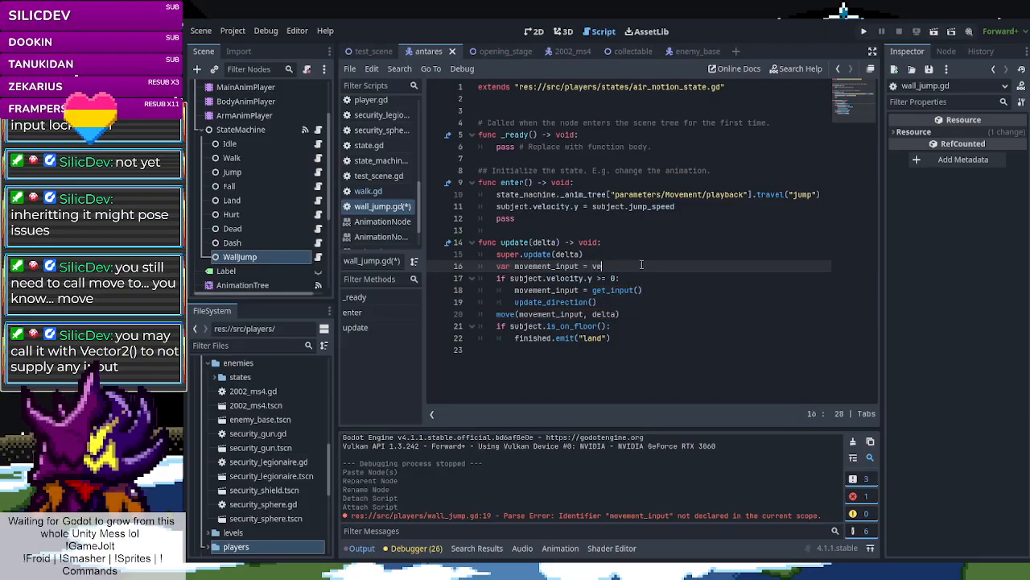
{"action": "type", "text": "ctor2"}
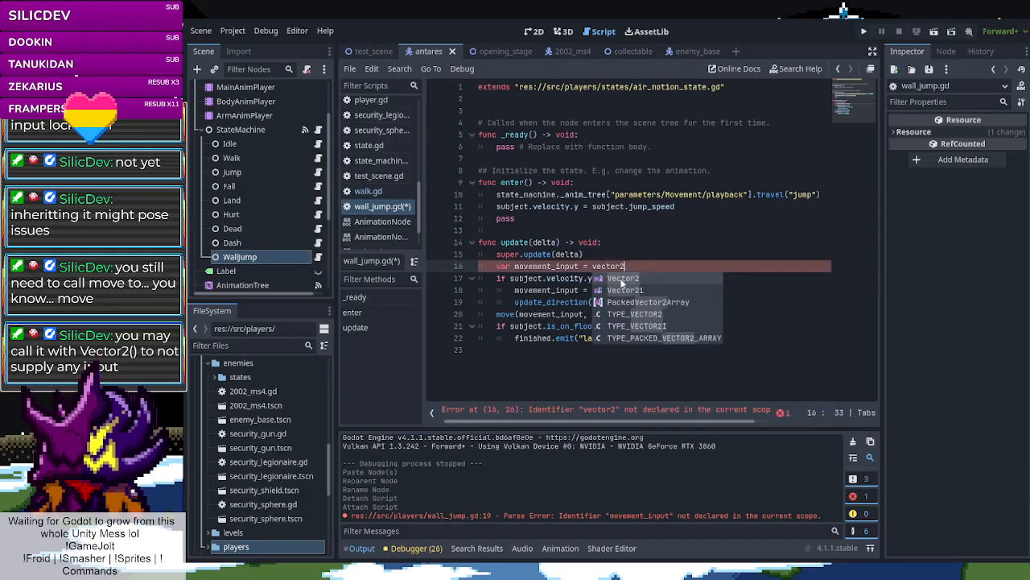
{"action": "left_click", "coordinate": [593, 265]}
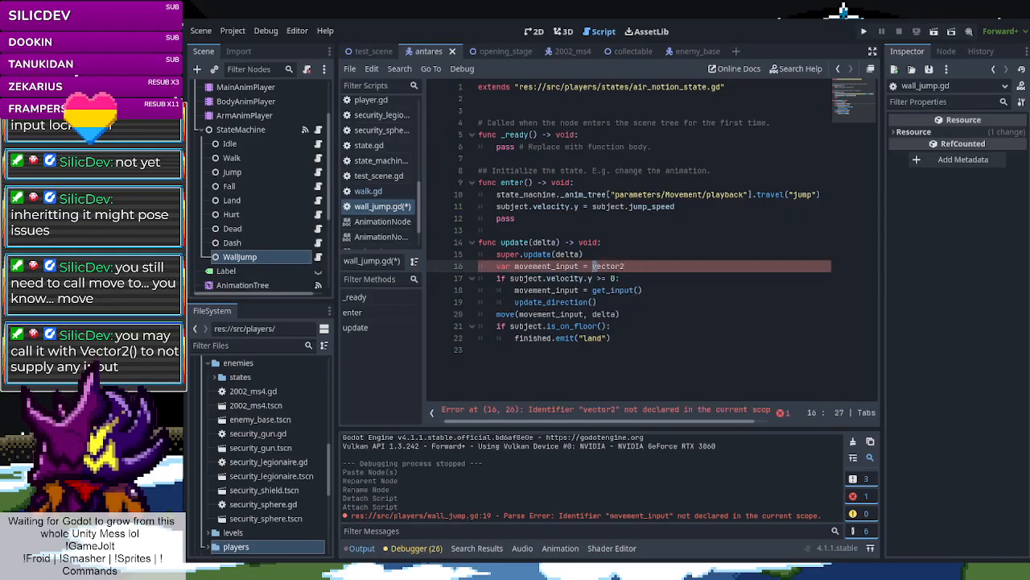
{"action": "key", "text": "Delete"}
{"action": "type", "text": "V"}
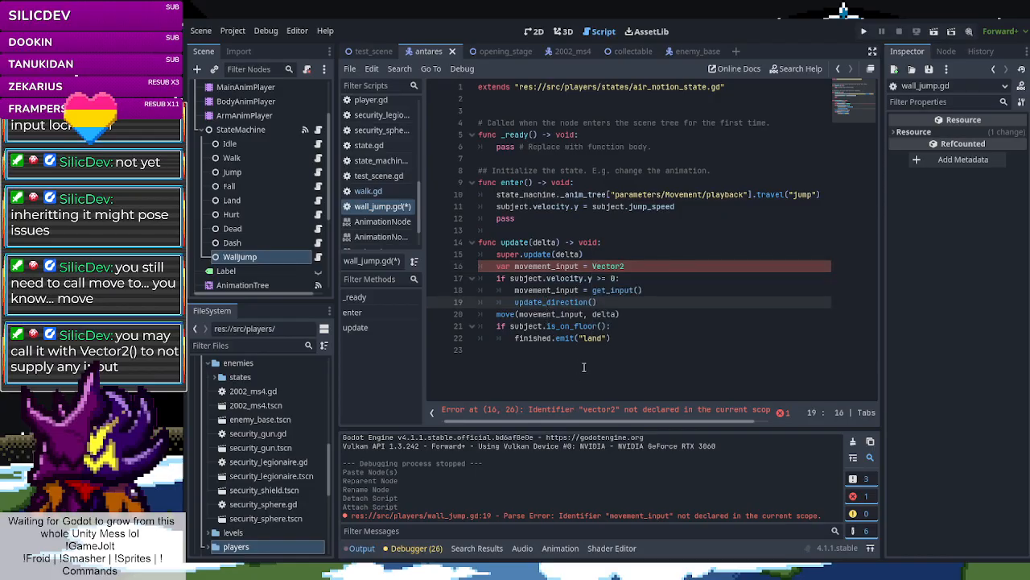
{"action": "left_click", "coordinate": [630, 326]}
{"action": "left_click", "coordinate": [641, 266]}
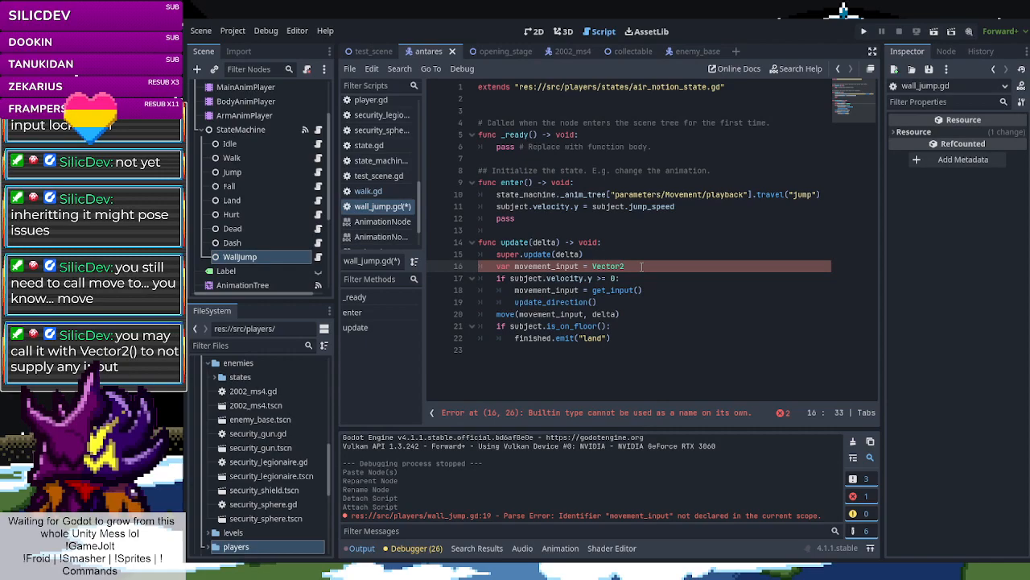
{"action": "left_click", "coordinate": [593, 270]}
{"action": "left_click", "coordinate": [623, 268]}
{"action": "type", "text": "()"}
Prefix the move call in the update function with "subject." so it reads subject.move(movement_input, delta)
{"action": "left_click", "coordinate": [653, 290]}
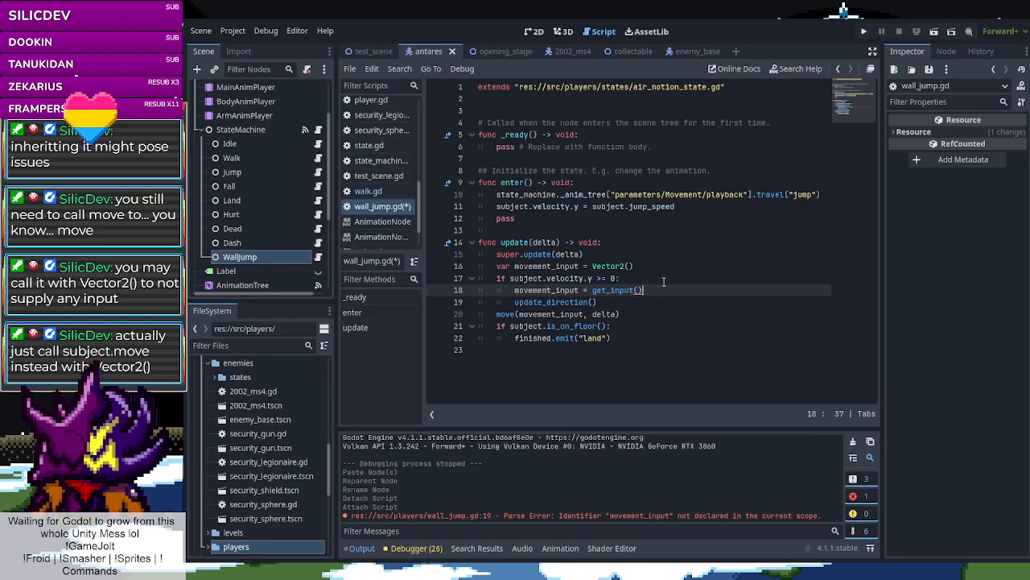
{"action": "left_click", "coordinate": [496, 316]}
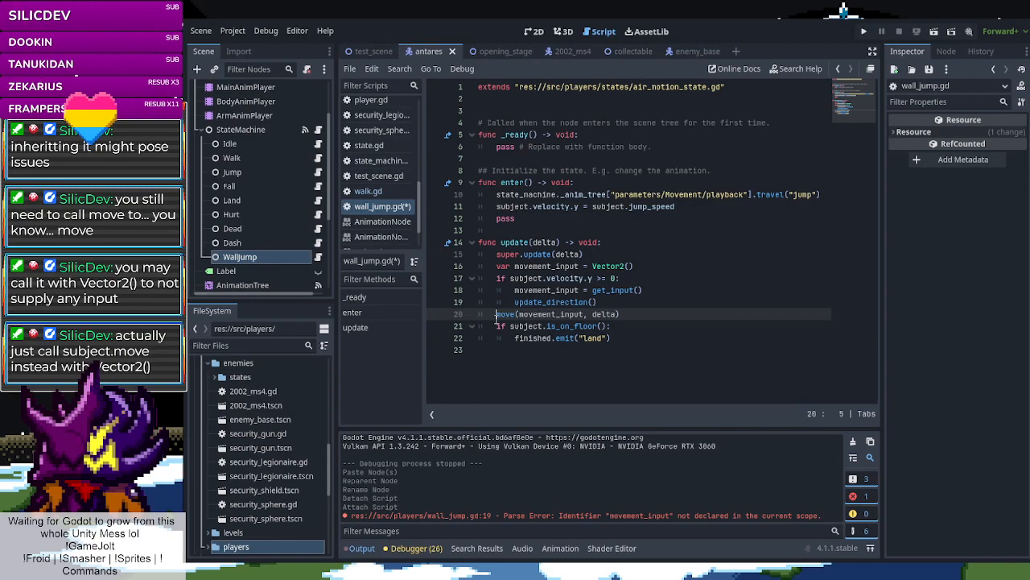
{"action": "type", "text": "subject."}
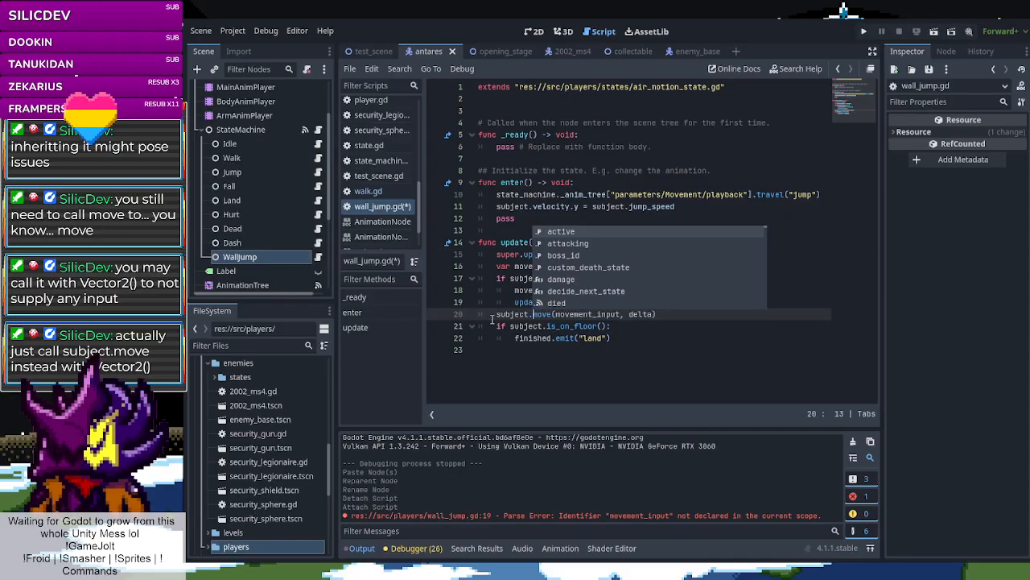
{"action": "left_click", "coordinate": [568, 314]}
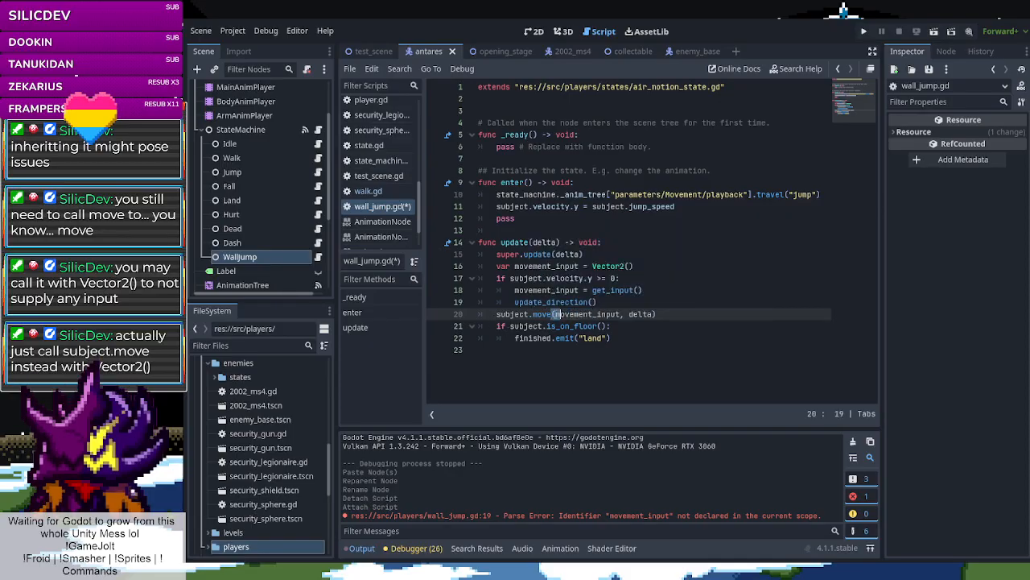
{"action": "left_click_drag", "start_coordinate": [554, 313], "coordinate": [653, 314]}
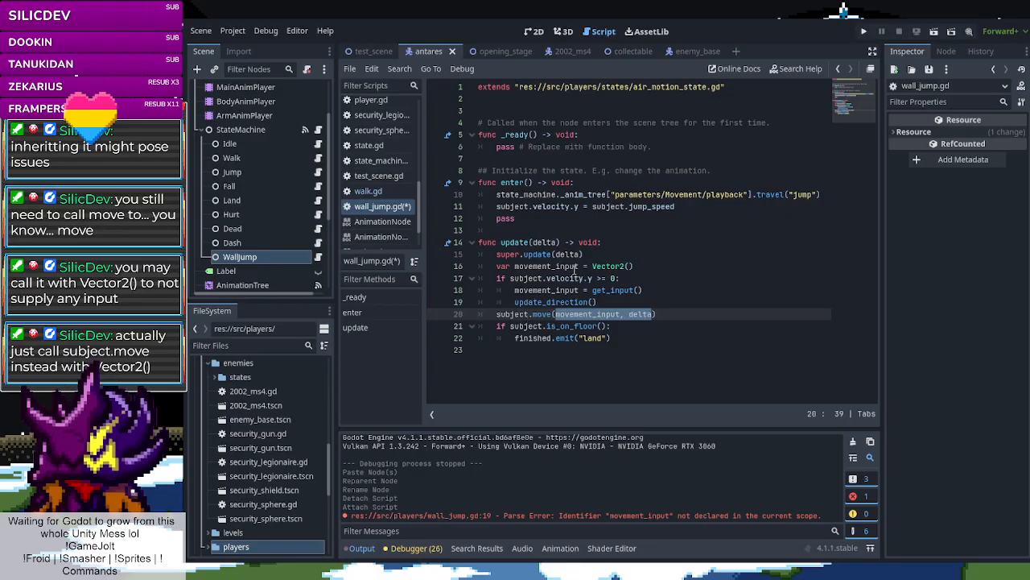
{"action": "left_click_drag", "start_coordinate": [592, 265], "coordinate": [640, 262]}
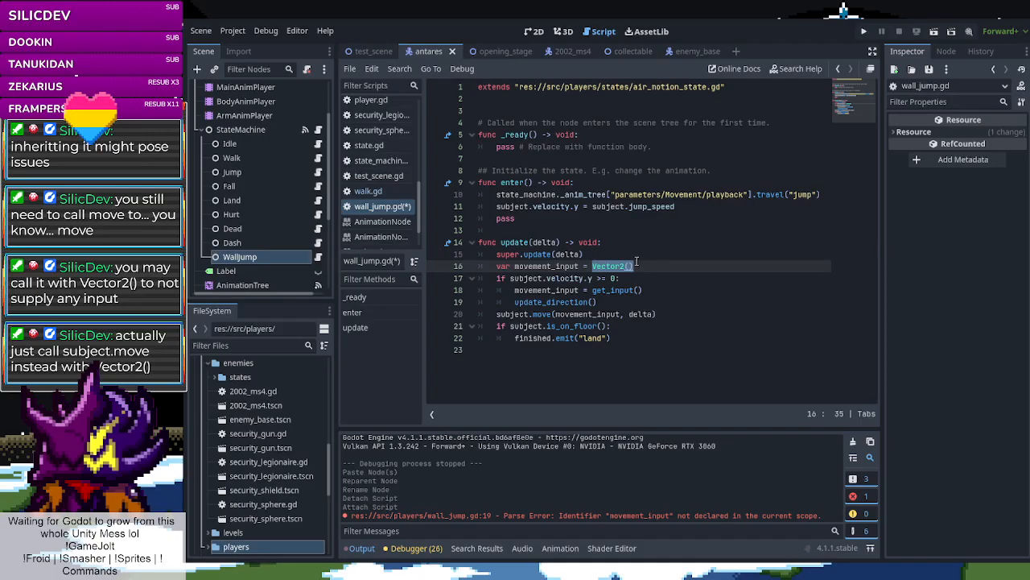
{"action": "left_click_drag", "start_coordinate": [555, 314], "coordinate": [621, 313]}
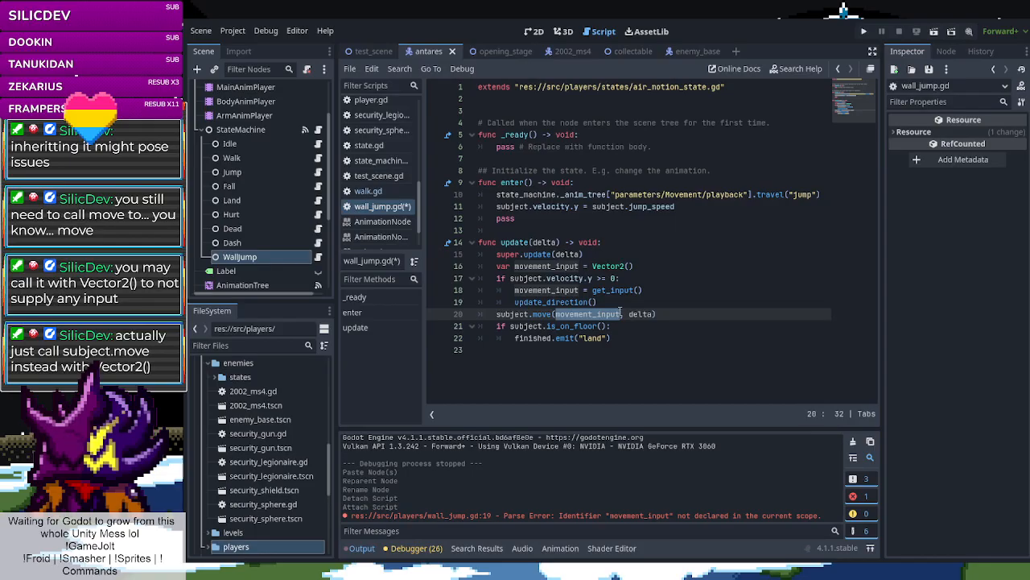
Remove the "subject." prefix from the move(movement_input, delta) call in the update function and save wall_jump.gd
{"action": "double_click", "coordinate": [522, 314]}
{"action": "type", "text": "s"}
{"action": "key", "text": "BackSpace"}
{"action": "key", "text": "Delete"}
{"action": "left_click", "coordinate": [632, 315]}
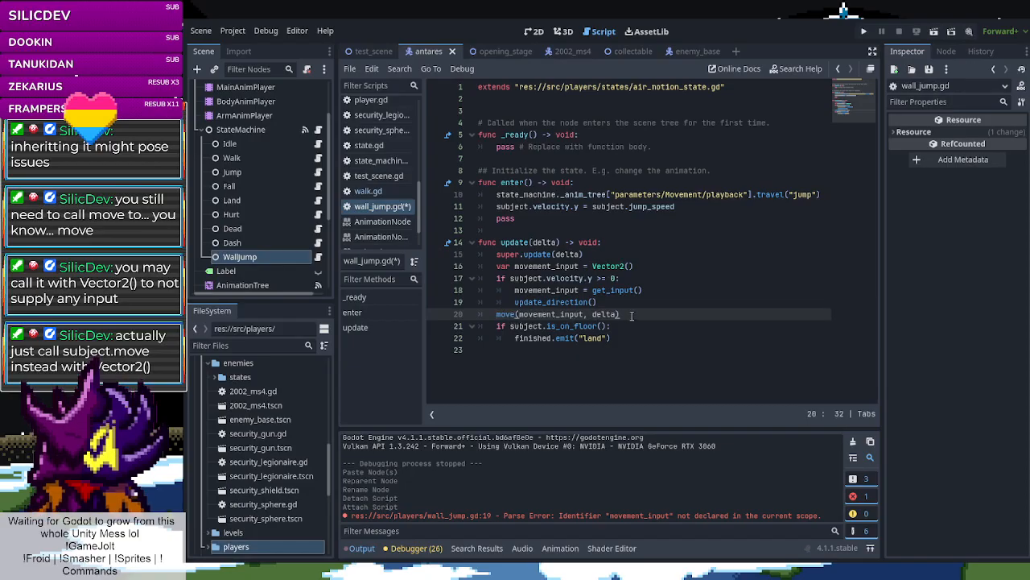
{"action": "key", "text": "Up"}
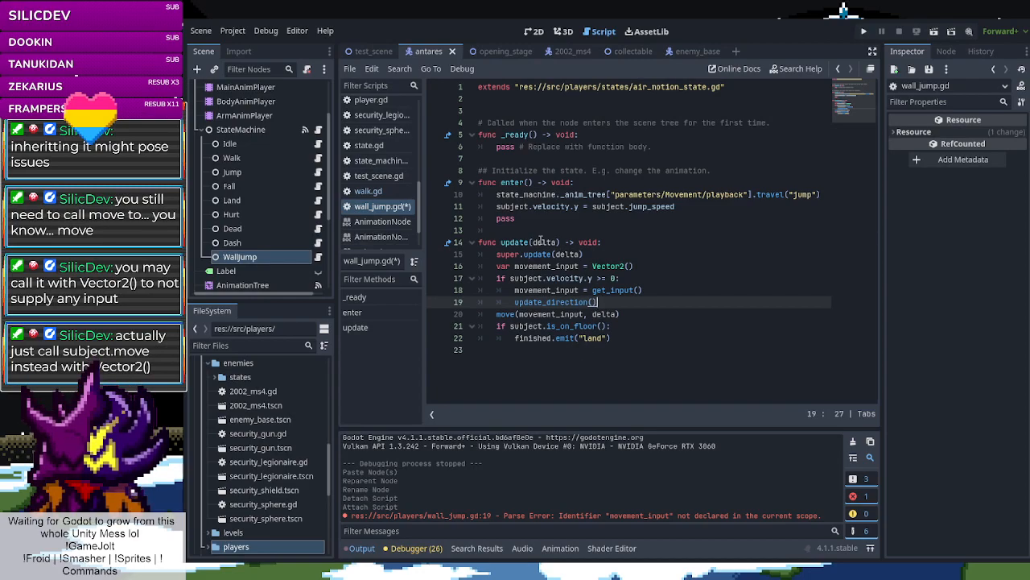
{"action": "key", "text": "ctrl+s"}
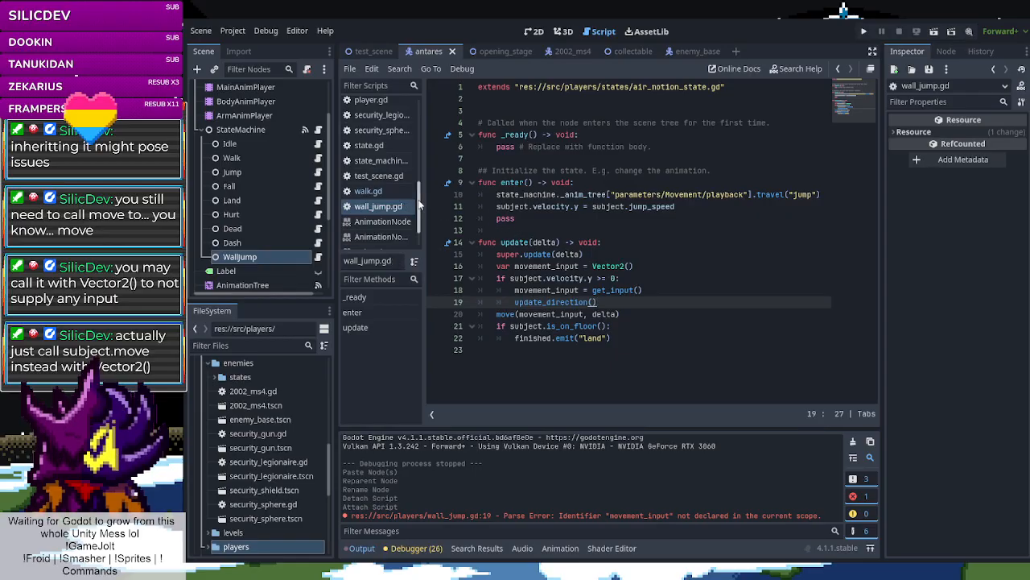
{"action": "scroll", "coordinate": [404, 197], "scroll_direction": "up", "scroll_amount": 3}
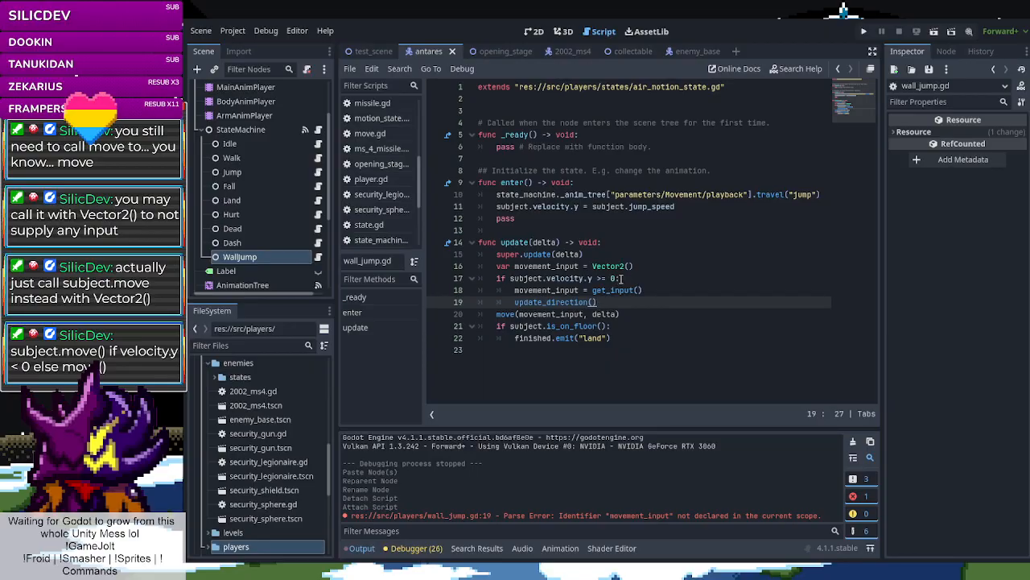
Delete the "var movement_input = Vector2()" line and put "var" before the movement_input = get_input() assignment inside the velocity condition
{"action": "left_click_drag", "start_coordinate": [635, 266], "coordinate": [511, 266]}
{"action": "key", "text": "BackSpace"}
{"action": "key", "text": "BackSpace"}
{"action": "key", "text": "BackSpace"}
{"action": "key", "text": "BackSpace"}
{"action": "key", "text": "BackSpace"}
{"action": "left_click", "coordinate": [516, 278]}
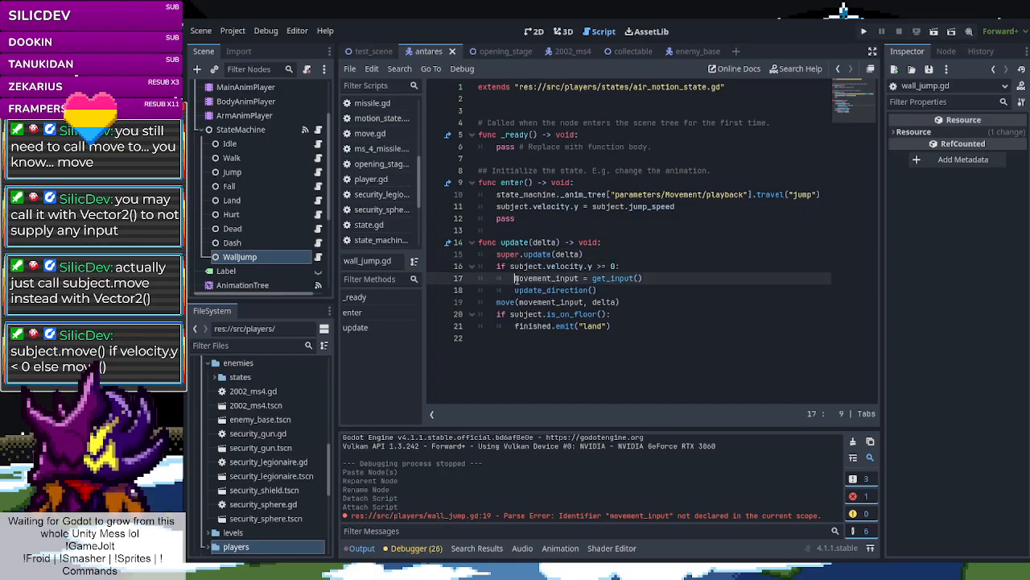
{"action": "type", "text": "var"}
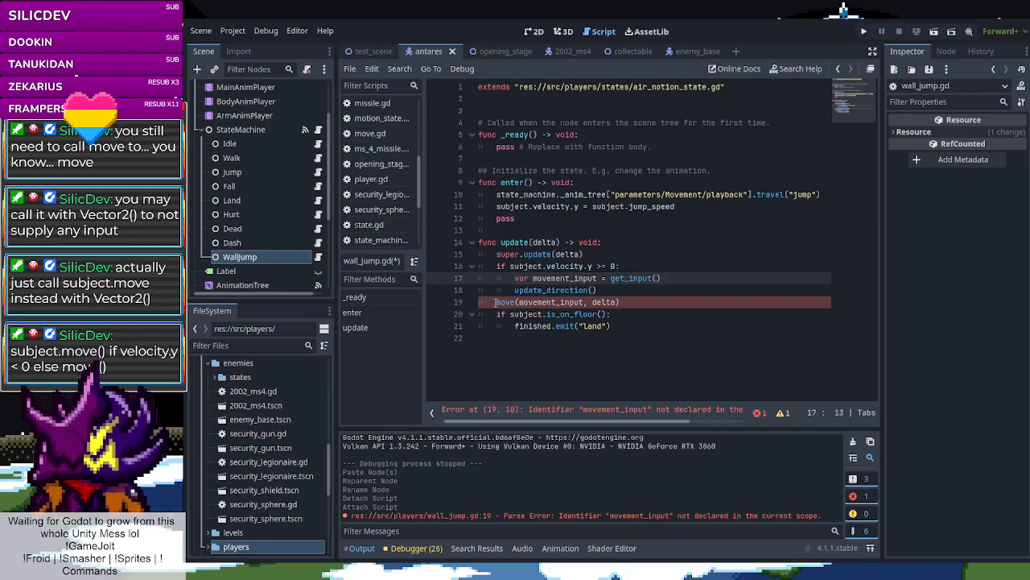
Indent the move(movement_input, delta) call one level so it belongs to the velocity condition
{"action": "left_click_drag", "start_coordinate": [495, 301], "coordinate": [625, 301]}
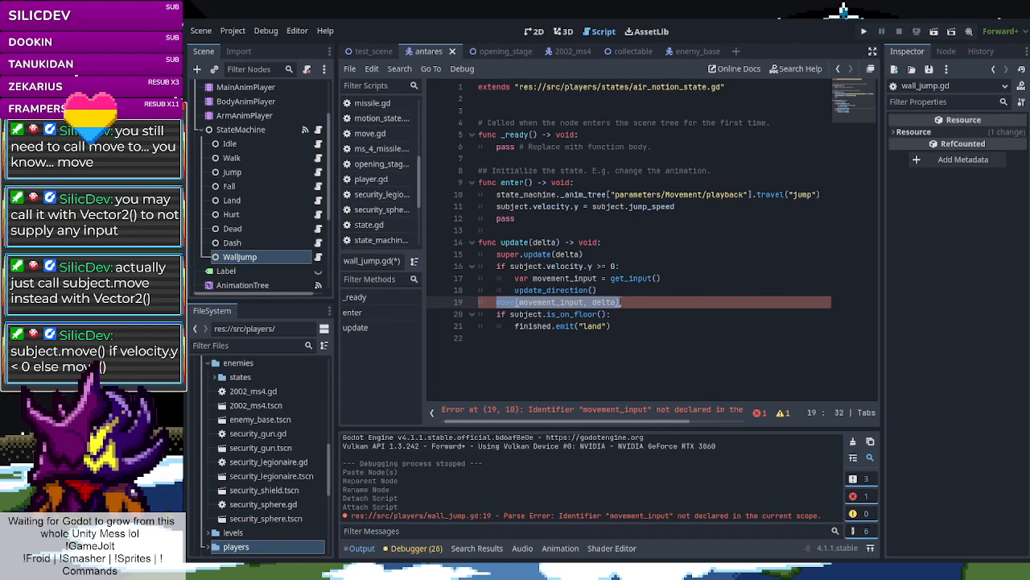
{"action": "left_click", "coordinate": [493, 305]}
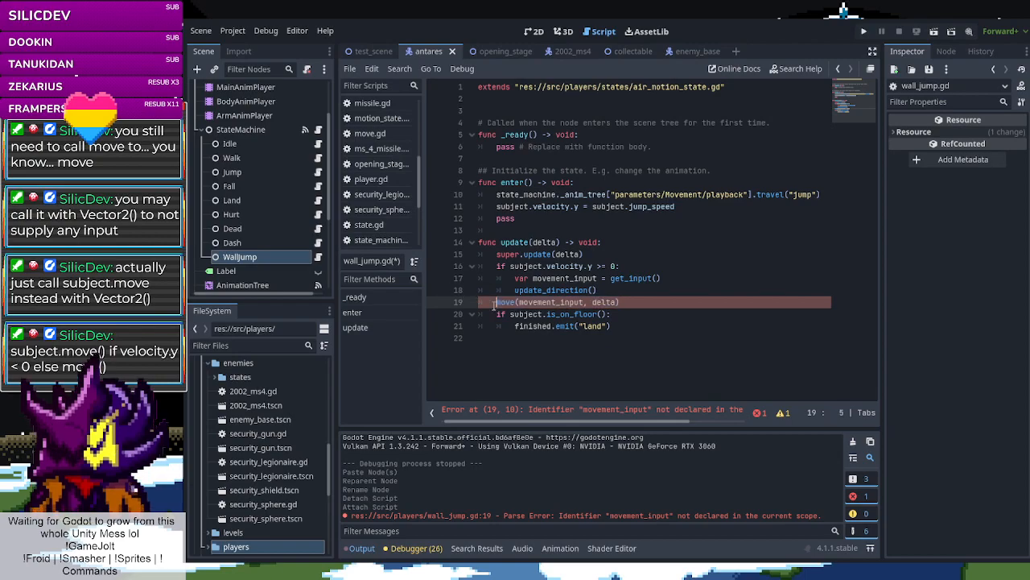
{"action": "key", "text": "Tab"}
Add an else branch to the velocity condition, below the move call, containing a subject.move() call
{"action": "left_click", "coordinate": [664, 304]}
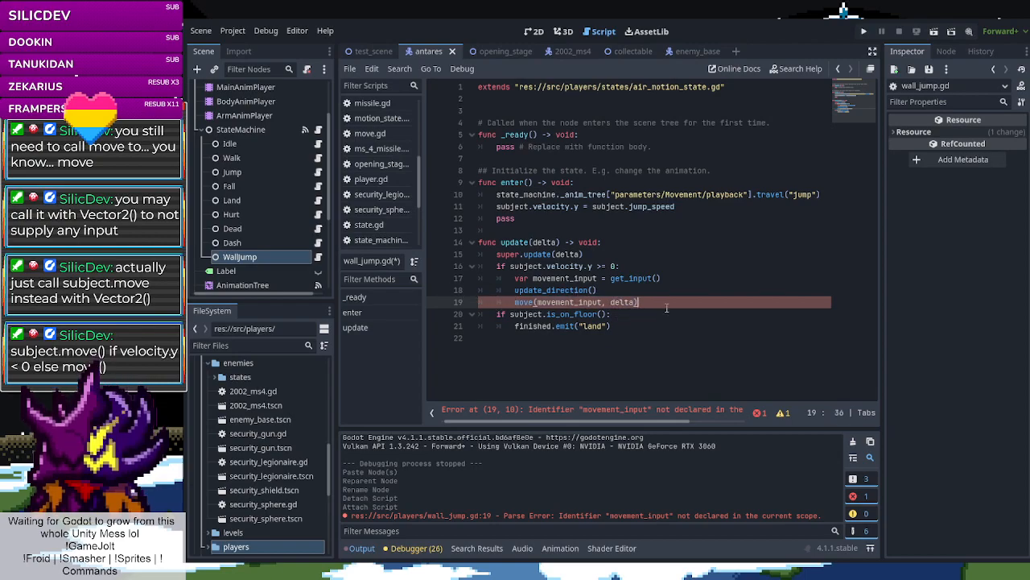
{"action": "key", "text": "Return"}
{"action": "type", "text": "else:"}
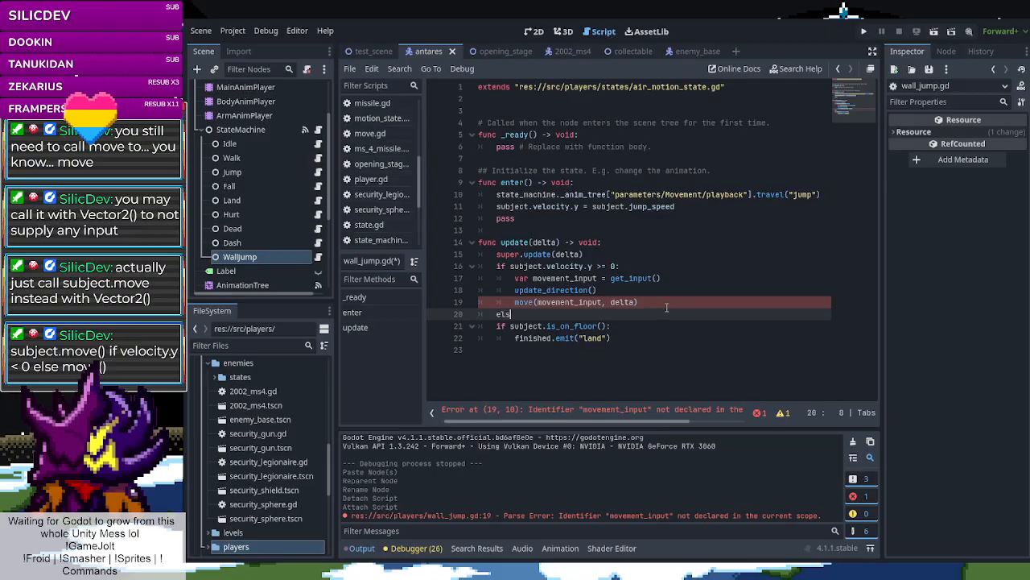
{"action": "key", "text": "Return"}
{"action": "type", "text": "sinke"}
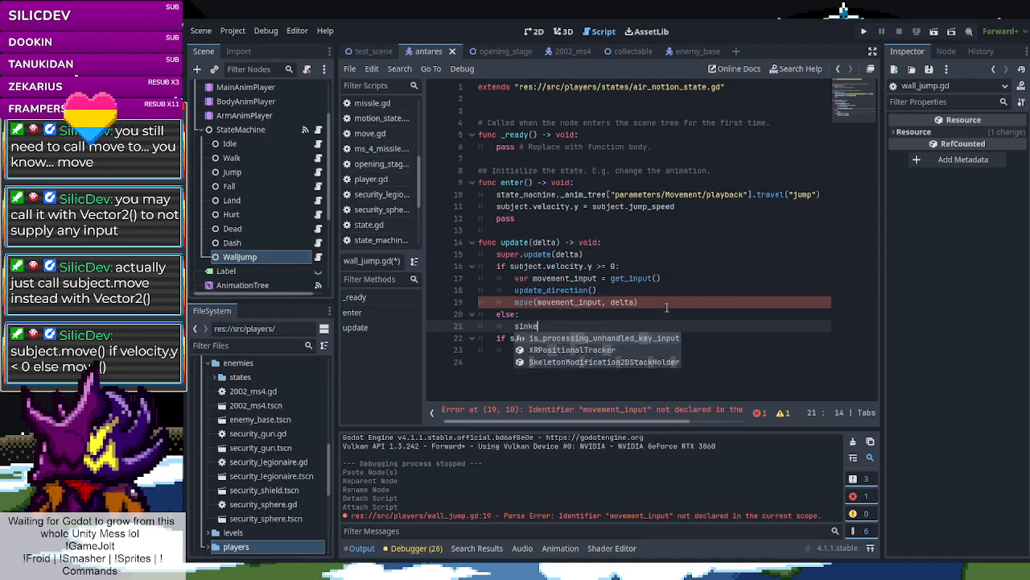
{"action": "key", "text": "BackSpace"}
{"action": "key", "text": "BackSpace"}
{"action": "key", "text": "BackSpace"}
{"action": "key", "text": "BackSpace"}
{"action": "type", "text": "ubject.move "}
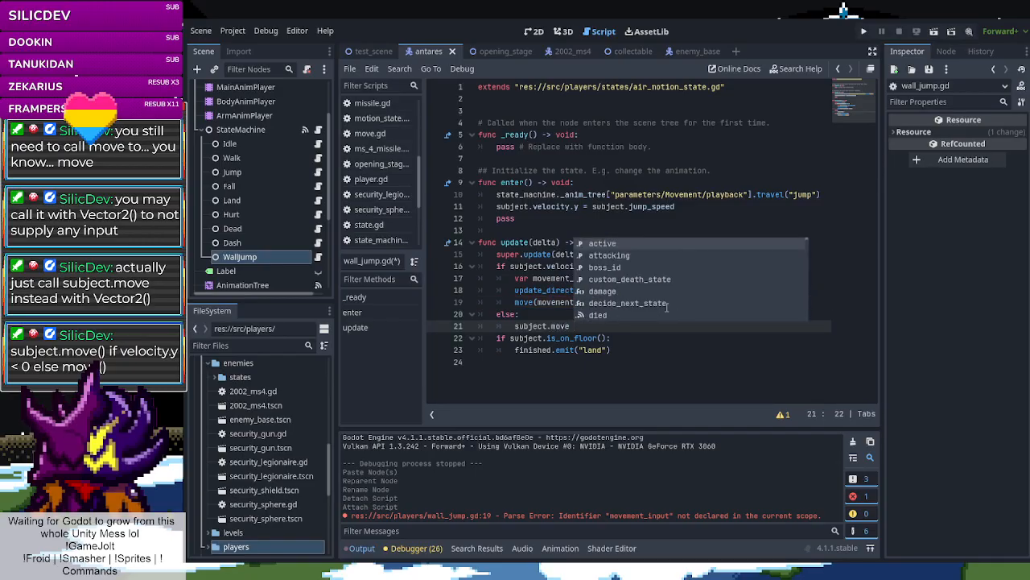
{"action": "type", "text": "()"}
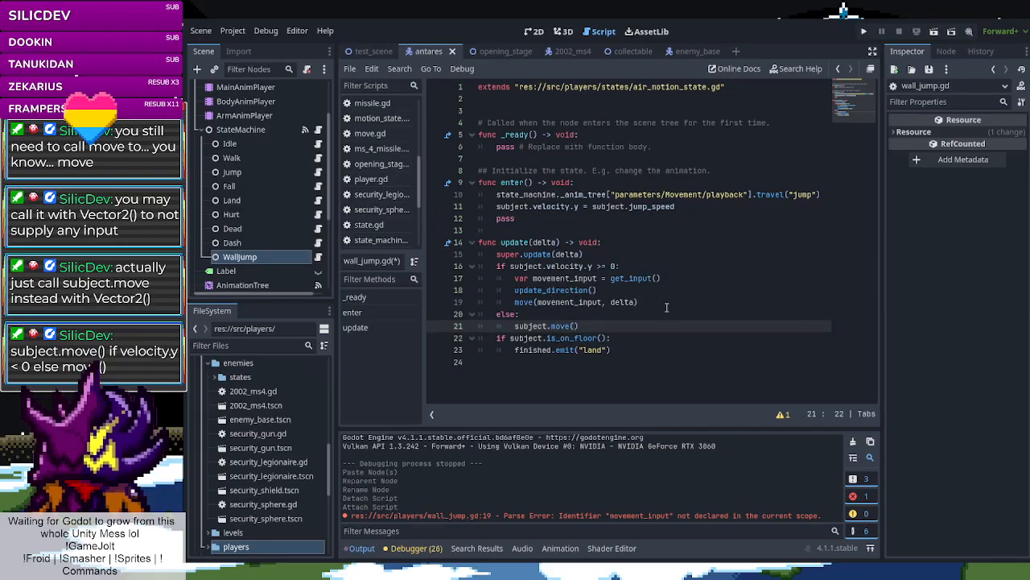
Pass Vector2() and delta as arguments to the subject.move call in the else branch
{"action": "type", "text": "Vector2"}
{"action": "key", "text": "Return"}
{"action": "type", "text": ")"}
{"action": "type", "text": ", delta"}
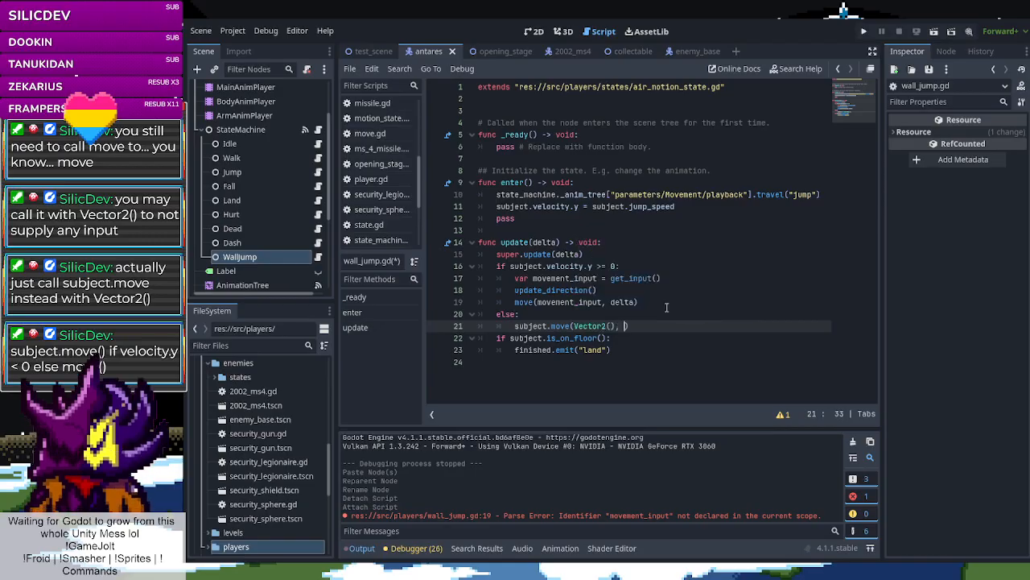
{"action": "left_click", "coordinate": [647, 356]}
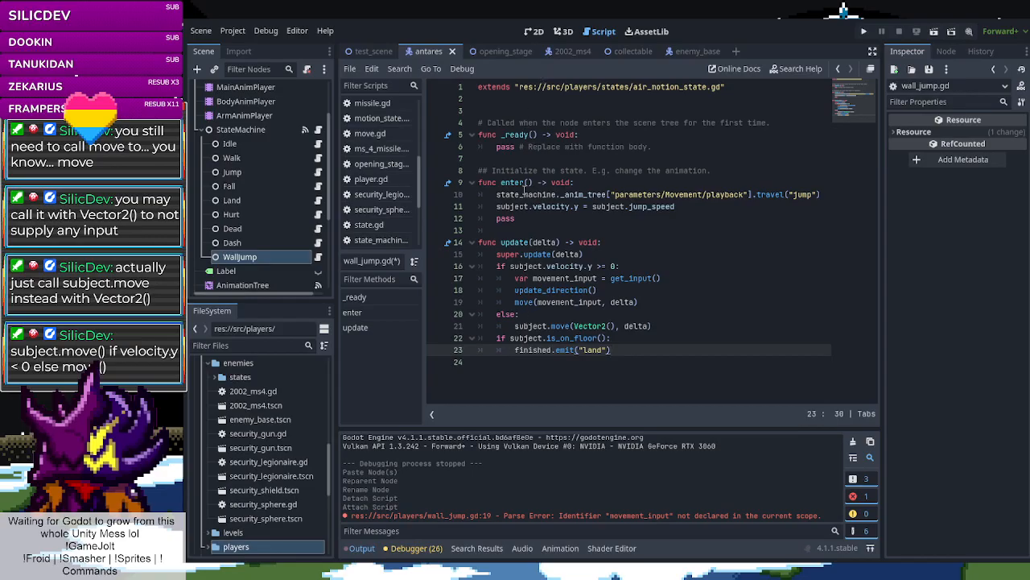
In the air motion state script, make handle_input emit finished with "wall_jump" instead of "jump"
{"action": "scroll", "coordinate": [379, 139], "scroll_direction": "up", "scroll_amount": 5}
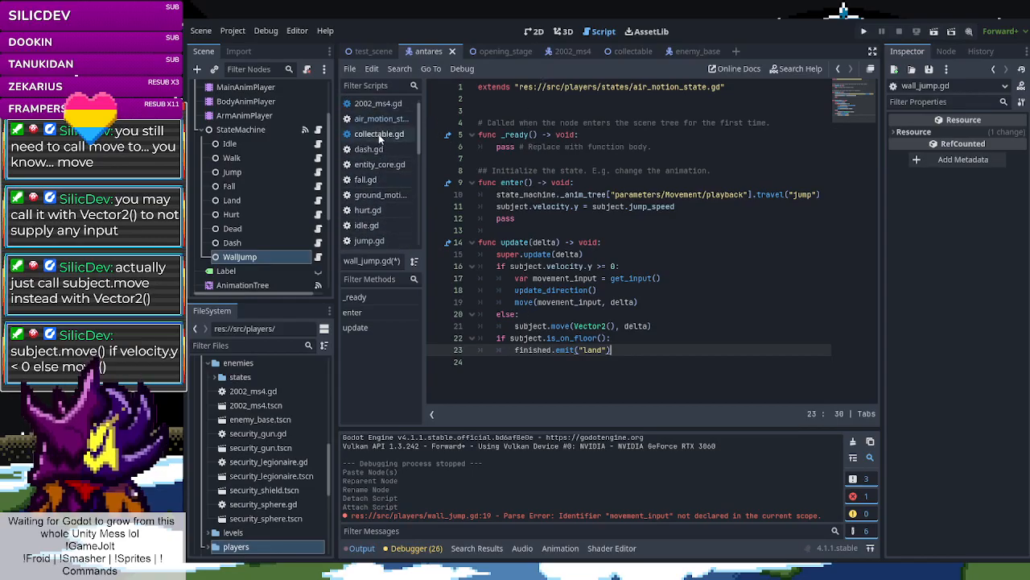
{"action": "left_click", "coordinate": [379, 119]}
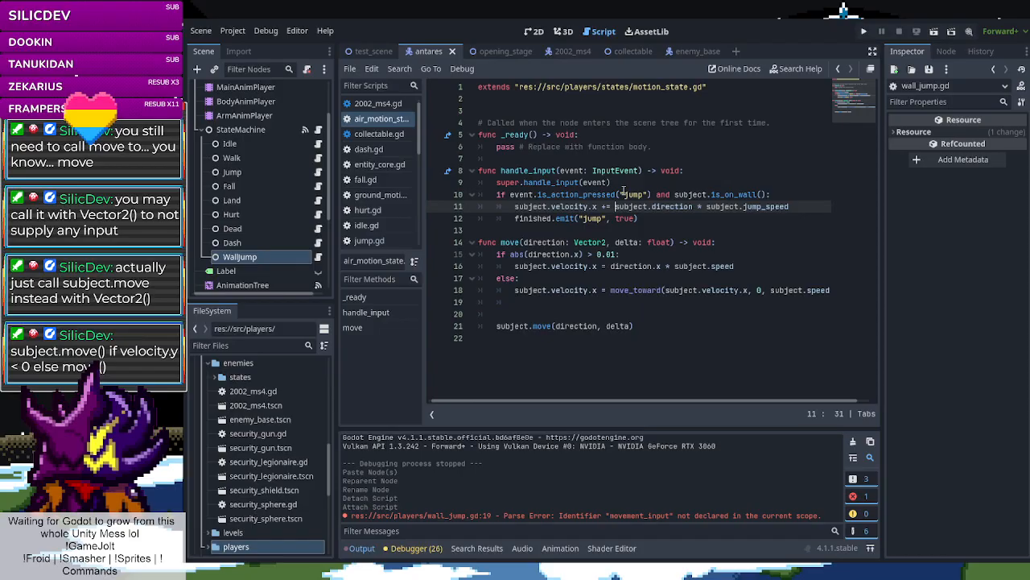
{"action": "left_click", "coordinate": [586, 218]}
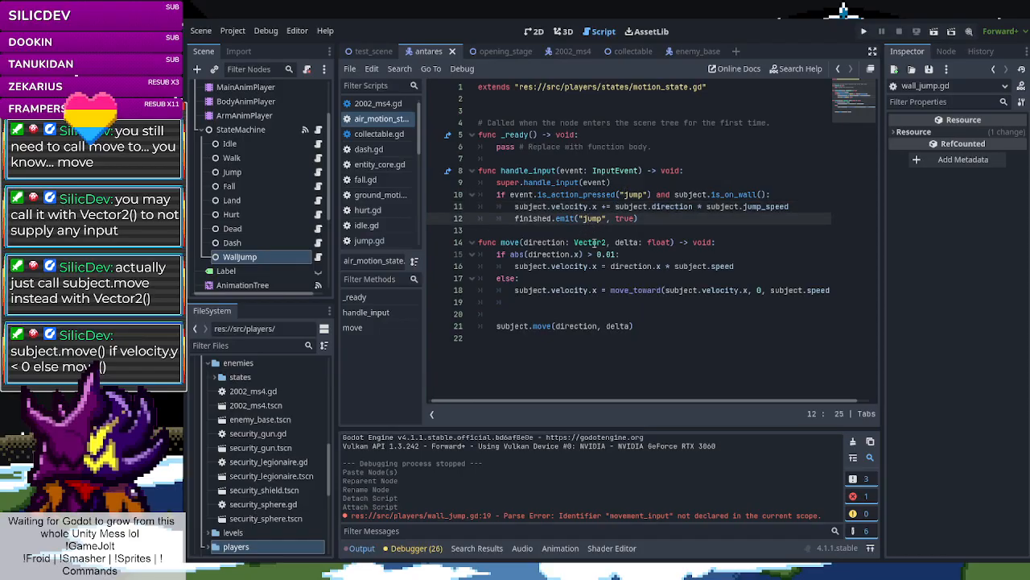
{"action": "type", "text": "wall_"}
{"action": "left_click", "coordinate": [602, 265]}
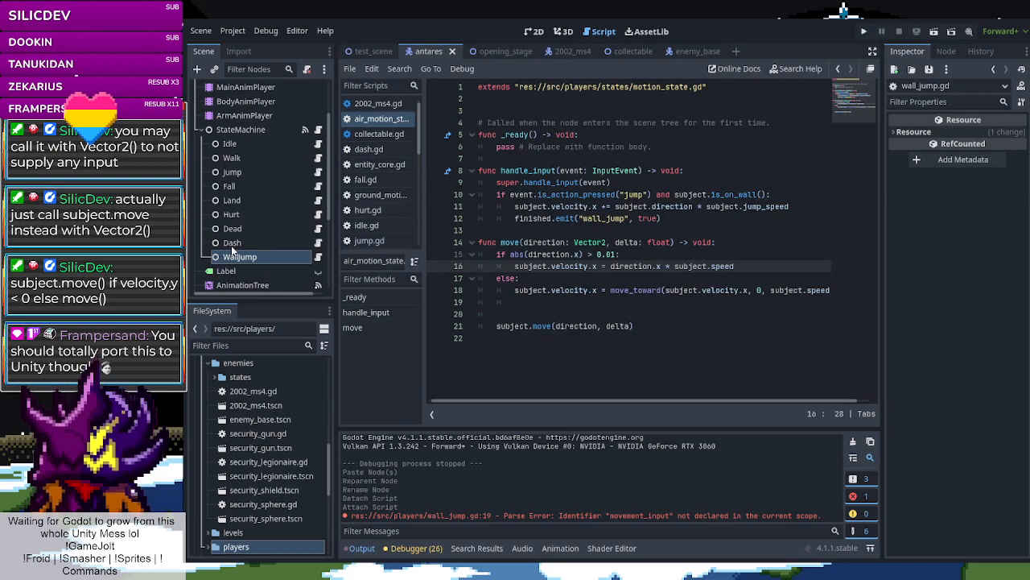
{"action": "scroll", "coordinate": [231, 247], "scroll_direction": "up", "scroll_amount": 2}
{"action": "scroll", "coordinate": [235, 250], "scroll_direction": "up", "scroll_amount": 2}
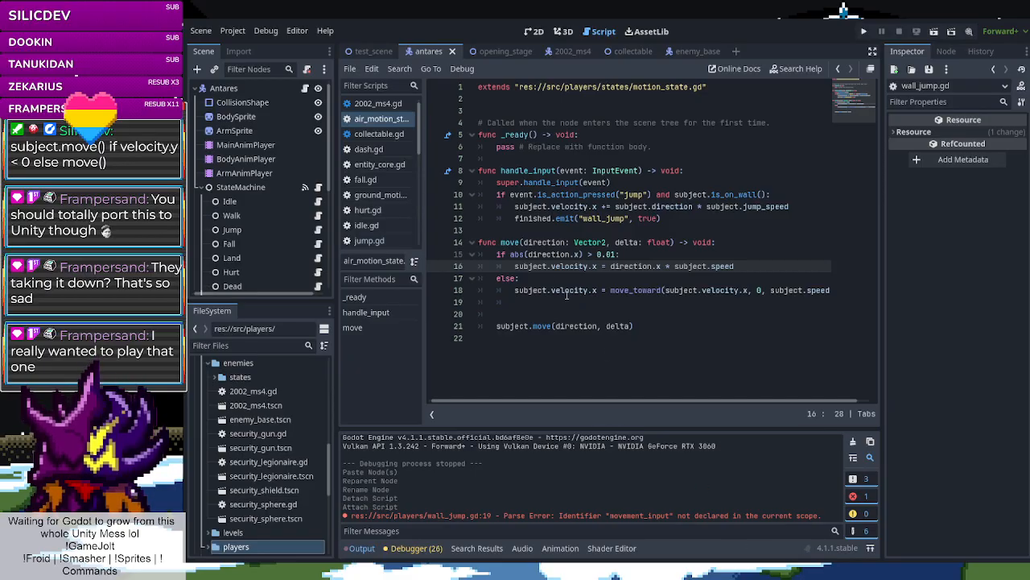
{"action": "left_click", "coordinate": [864, 31]}
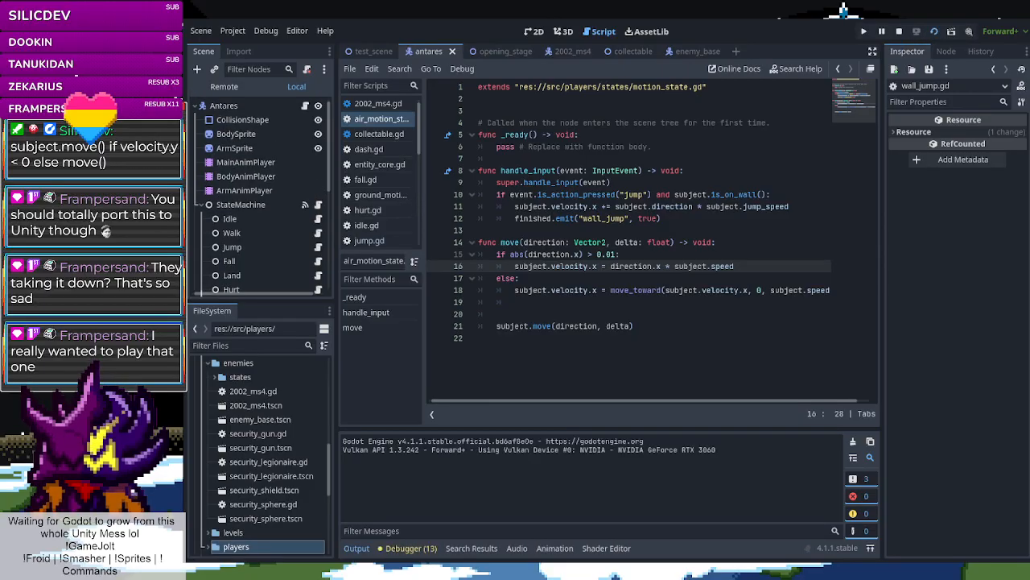
{"action": "key", "text": "F8"}
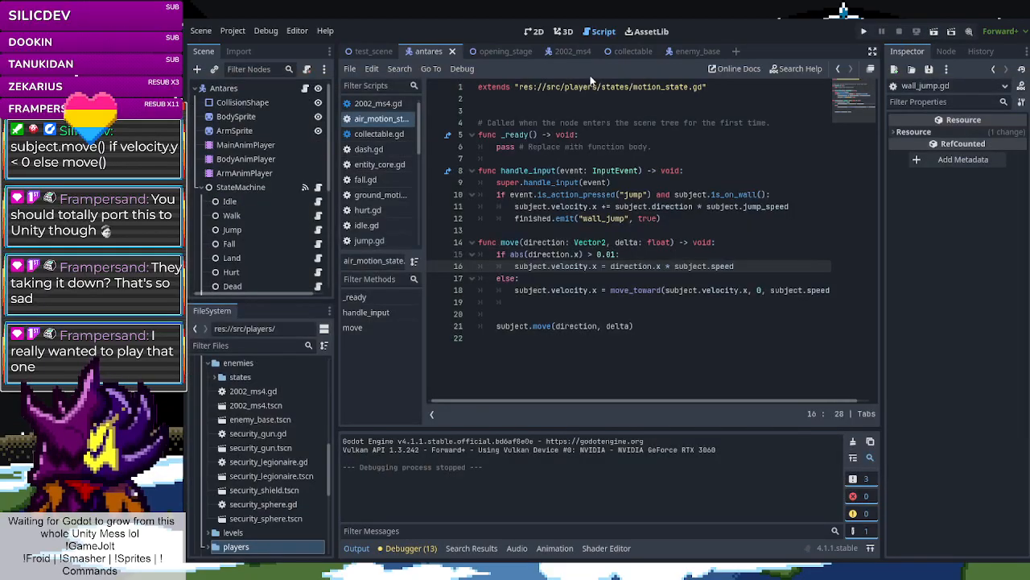
Run the opening_stage scene, move the character to the tall building's wall to test the wall jump, and stop the game
{"action": "left_click", "coordinate": [500, 51]}
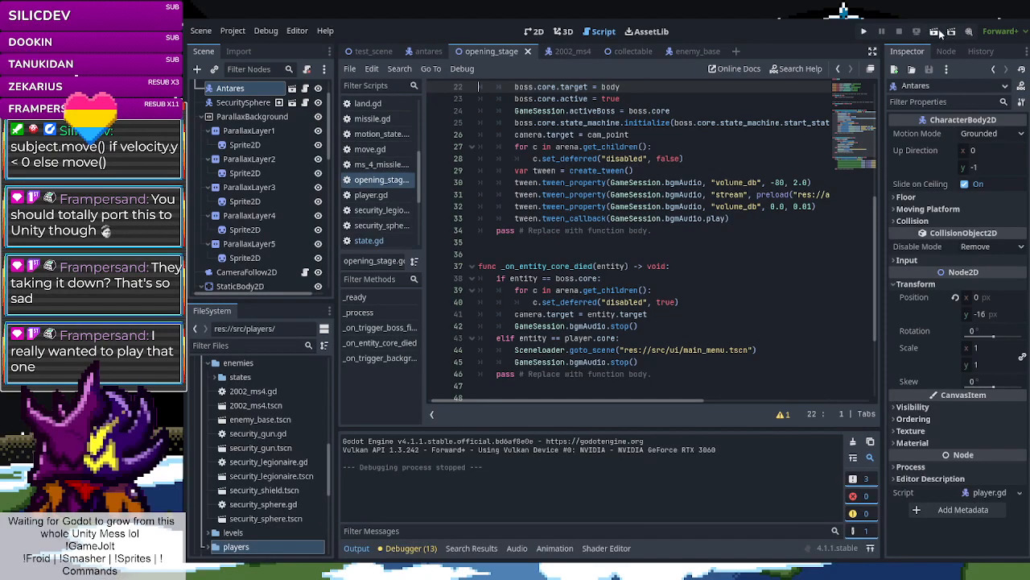
{"action": "left_click", "coordinate": [934, 32]}
{"action": "key", "text": "Right"}
{"action": "key", "text": "Right"}
{"action": "key", "text": "space"}
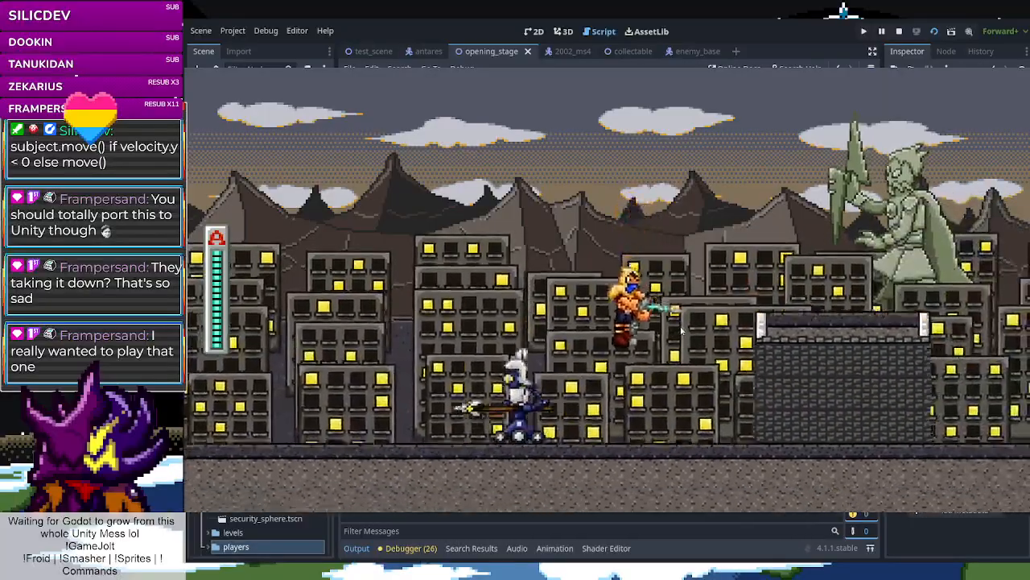
{"action": "key", "text": "Right"}
{"action": "key", "text": "Right"}
{"action": "key", "text": "space"}
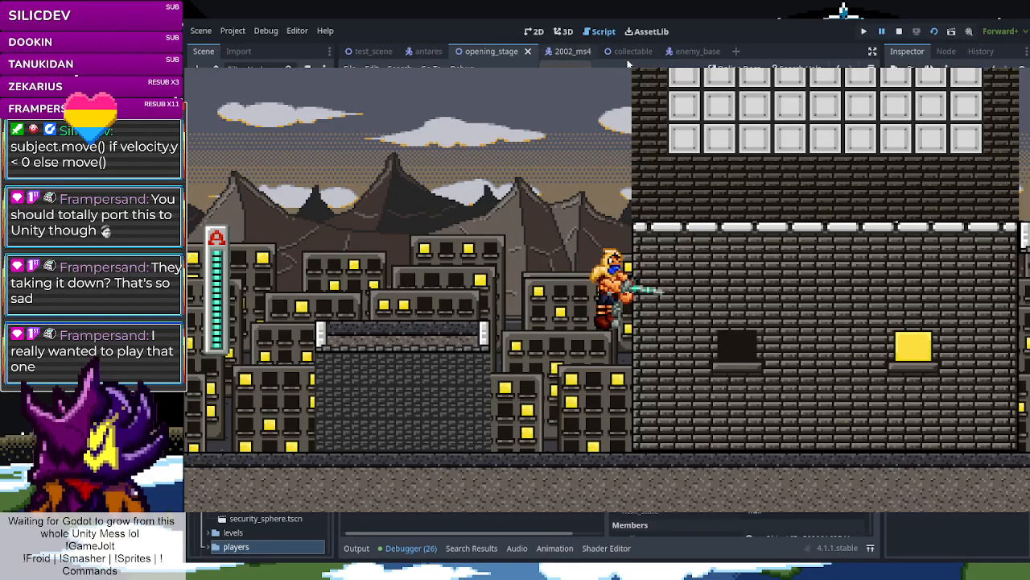
{"action": "left_click", "coordinate": [899, 32]}
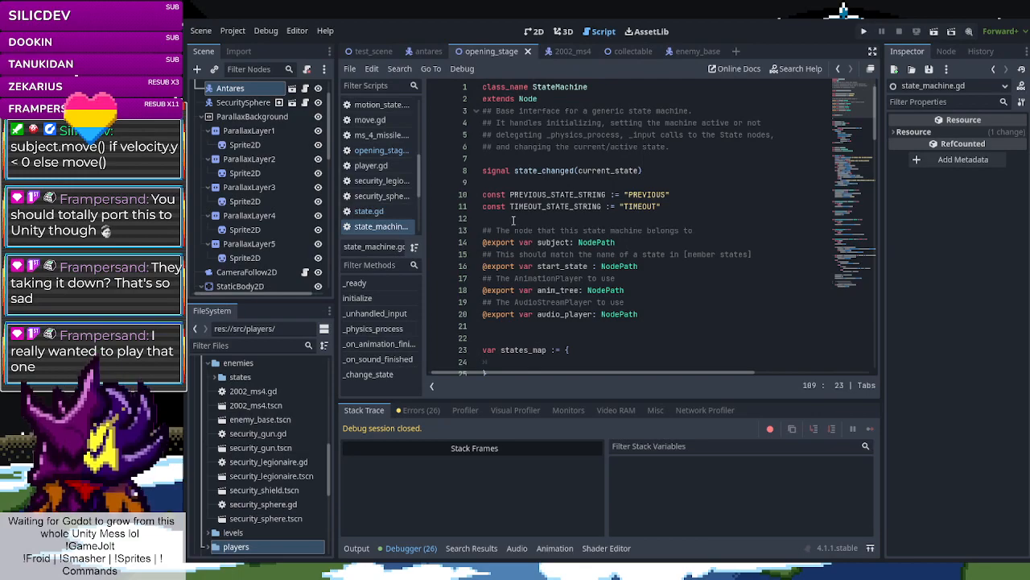
Review state.gd and the state_machine.gd code down to where the next state is looked up and entered
{"action": "left_click", "coordinate": [375, 213]}
{"action": "scroll", "coordinate": [575, 235], "scroll_direction": "down", "scroll_amount": 2}
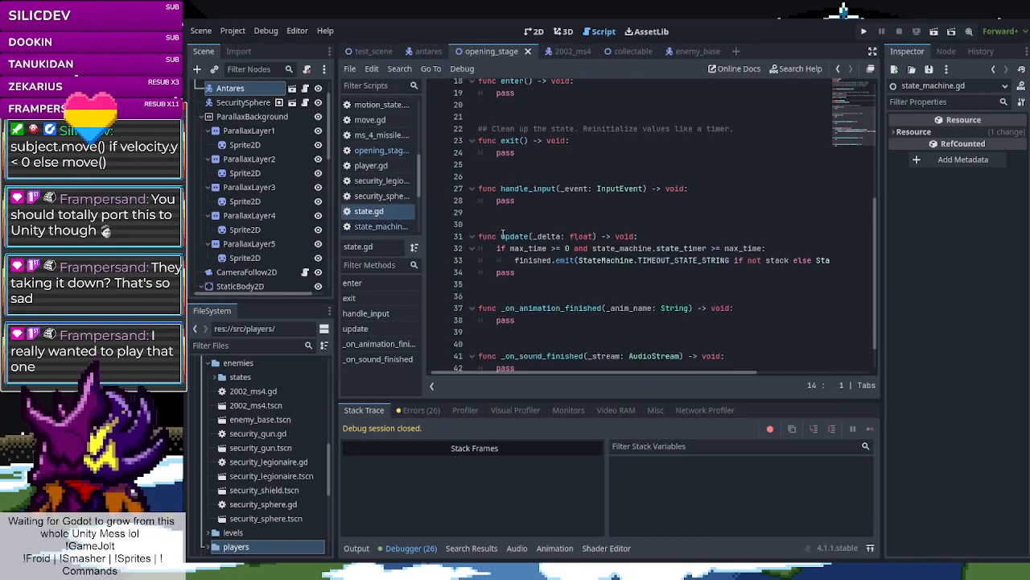
{"action": "scroll", "coordinate": [396, 210], "scroll_direction": "down", "scroll_amount": 2}
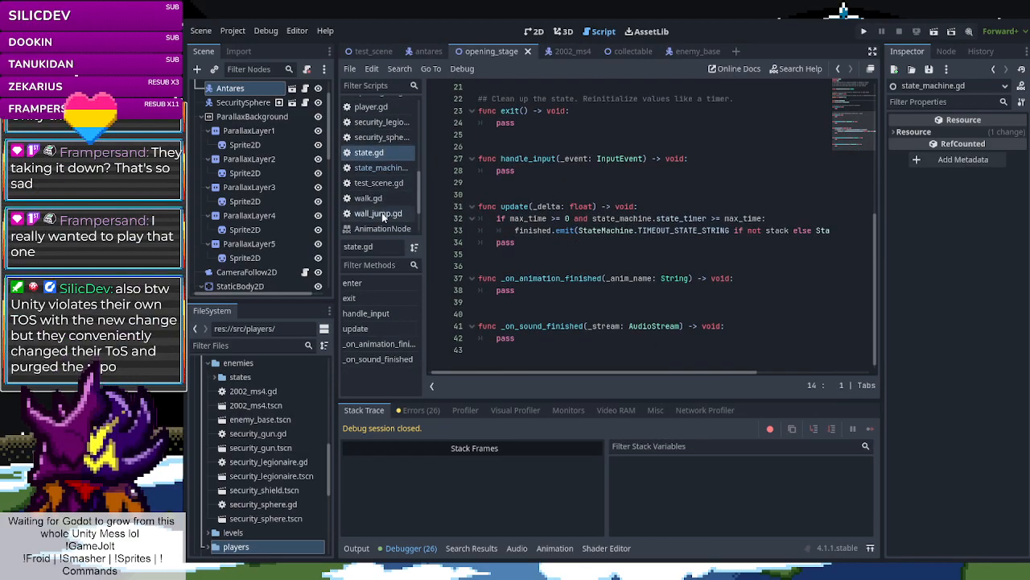
{"action": "left_click", "coordinate": [375, 168]}
{"action": "scroll", "coordinate": [646, 284], "scroll_direction": "down", "scroll_amount": 12}
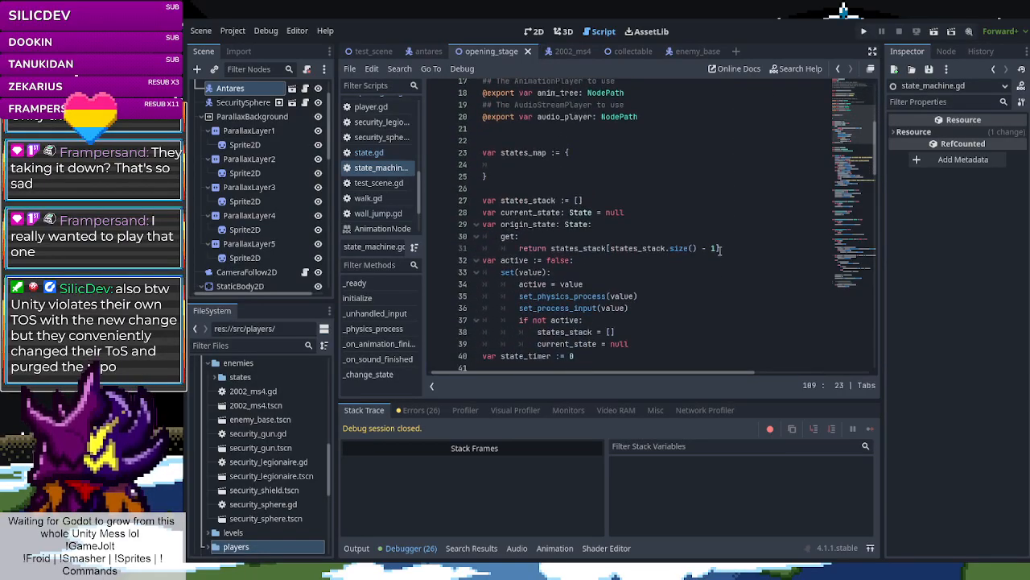
{"action": "scroll", "coordinate": [646, 284], "scroll_direction": "down", "scroll_amount": 12}
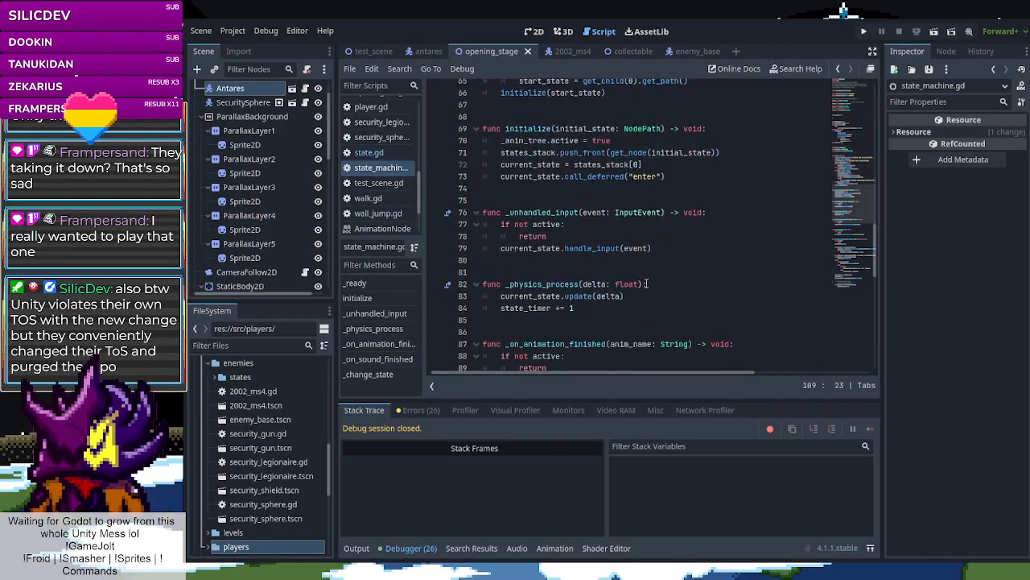
{"action": "scroll", "coordinate": [645, 279], "scroll_direction": "down", "scroll_amount": 11}
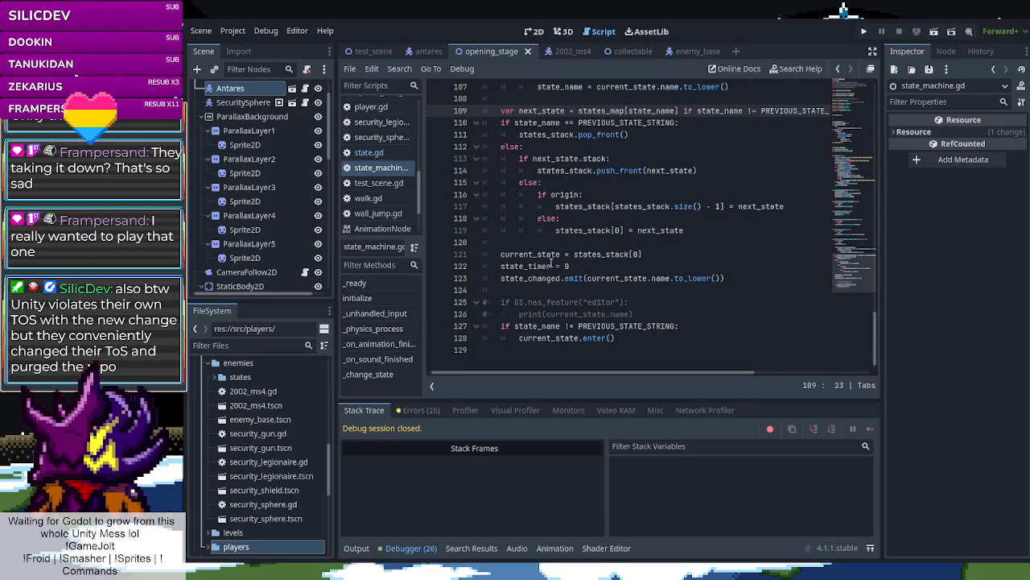
Look through the opening_stage node tree and the antares scene's player.gd script, down to its dash input handling
{"action": "scroll", "coordinate": [277, 175], "scroll_direction": "down", "scroll_amount": 5}
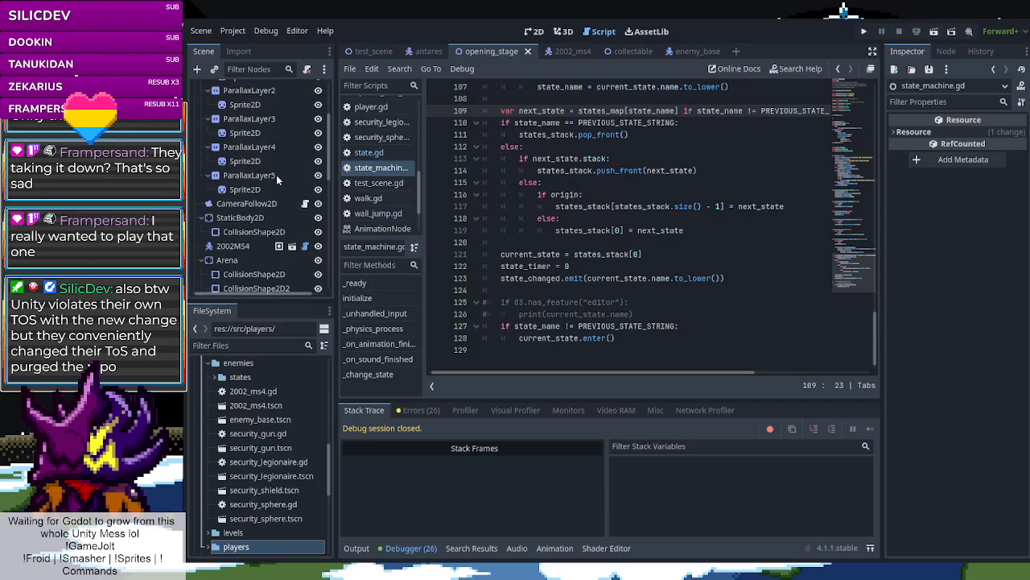
{"action": "scroll", "coordinate": [276, 174], "scroll_direction": "down", "scroll_amount": 9}
{"action": "scroll", "coordinate": [276, 175], "scroll_direction": "up", "scroll_amount": 9}
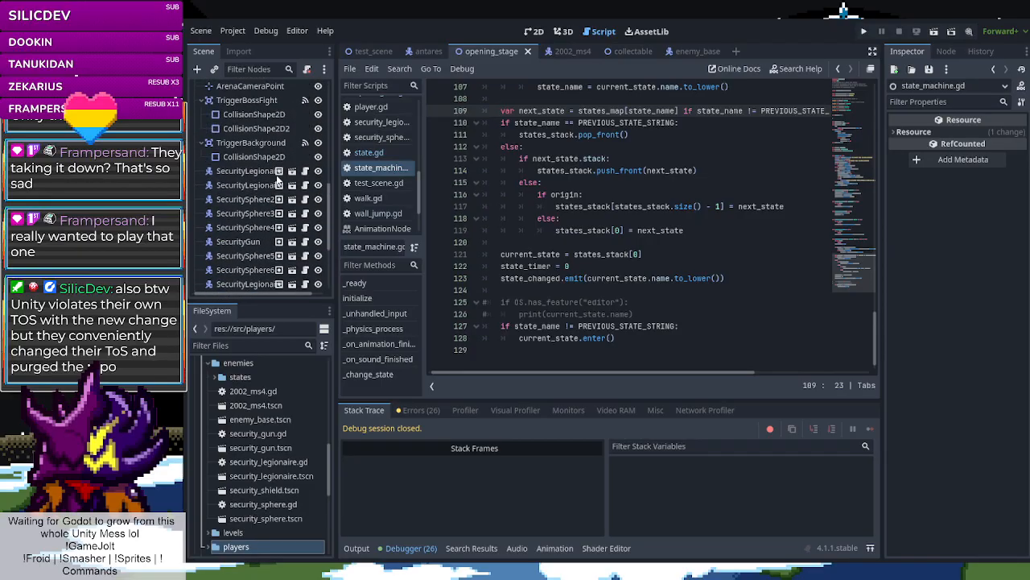
{"action": "scroll", "coordinate": [276, 174], "scroll_direction": "up", "scroll_amount": 5}
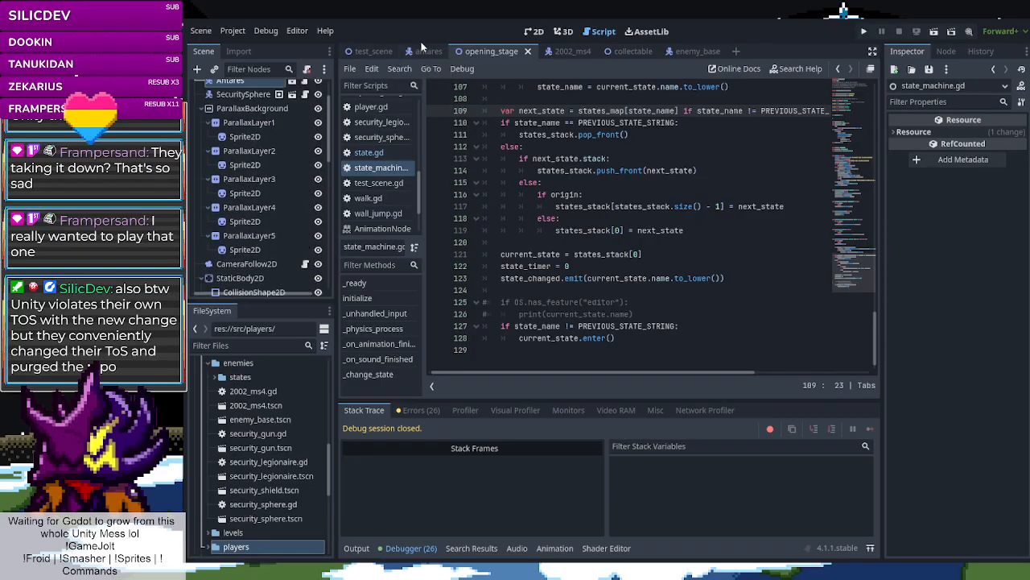
{"action": "left_click", "coordinate": [427, 51]}
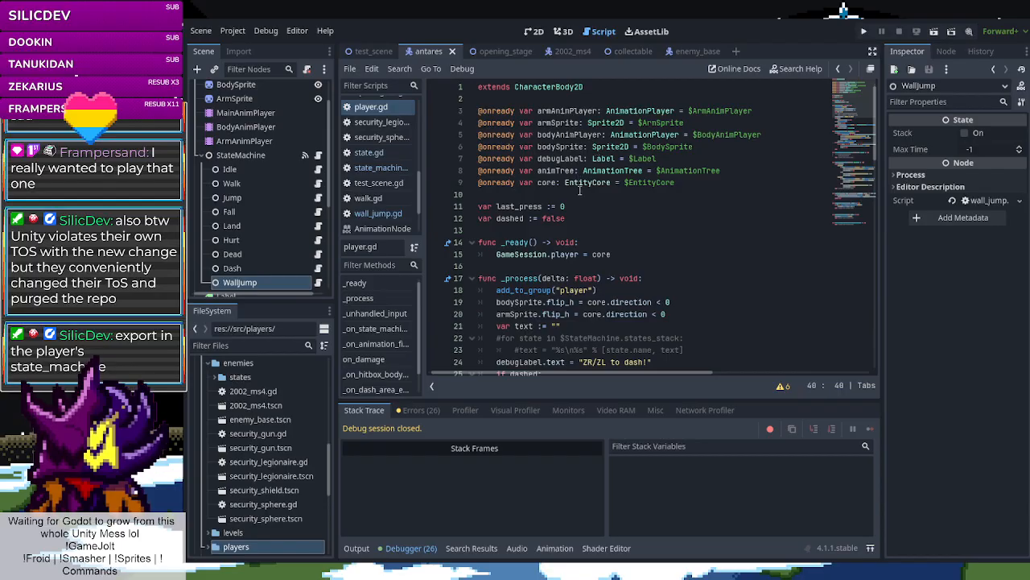
{"action": "scroll", "coordinate": [385, 185], "scroll_direction": "up", "scroll_amount": 3}
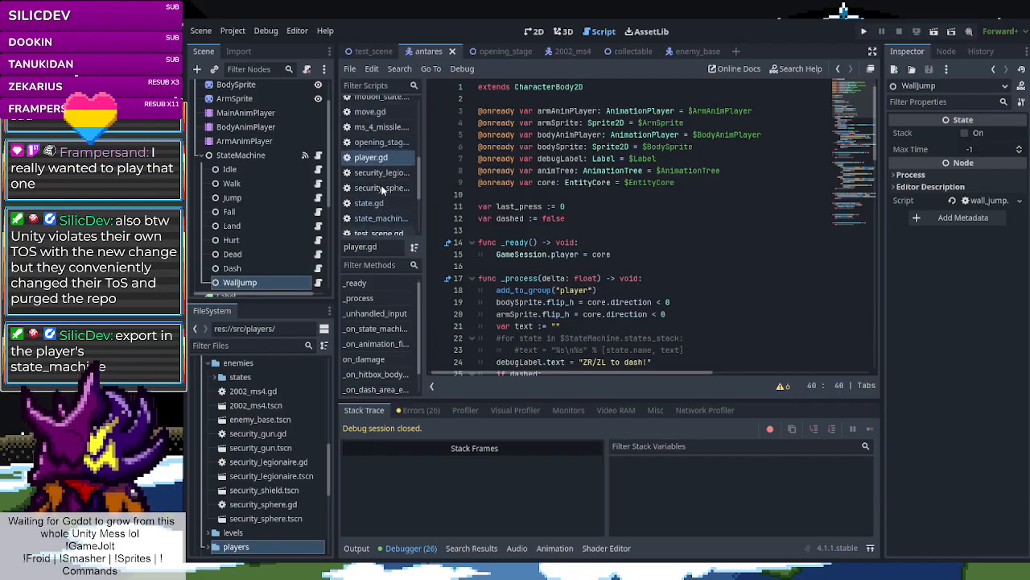
{"action": "scroll", "coordinate": [530, 173], "scroll_direction": "down", "scroll_amount": 3}
{"action": "scroll", "coordinate": [530, 173], "scroll_direction": "down", "scroll_amount": 4}
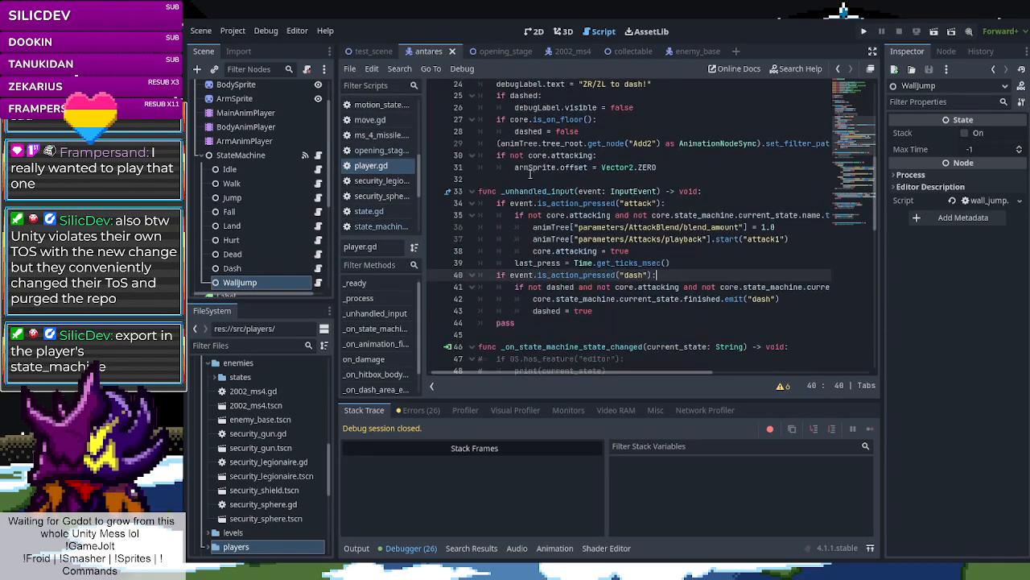
{"action": "scroll", "coordinate": [561, 179], "scroll_direction": "up", "scroll_amount": 7}
{"action": "scroll", "coordinate": [561, 179], "scroll_direction": "up", "scroll_amount": 1}
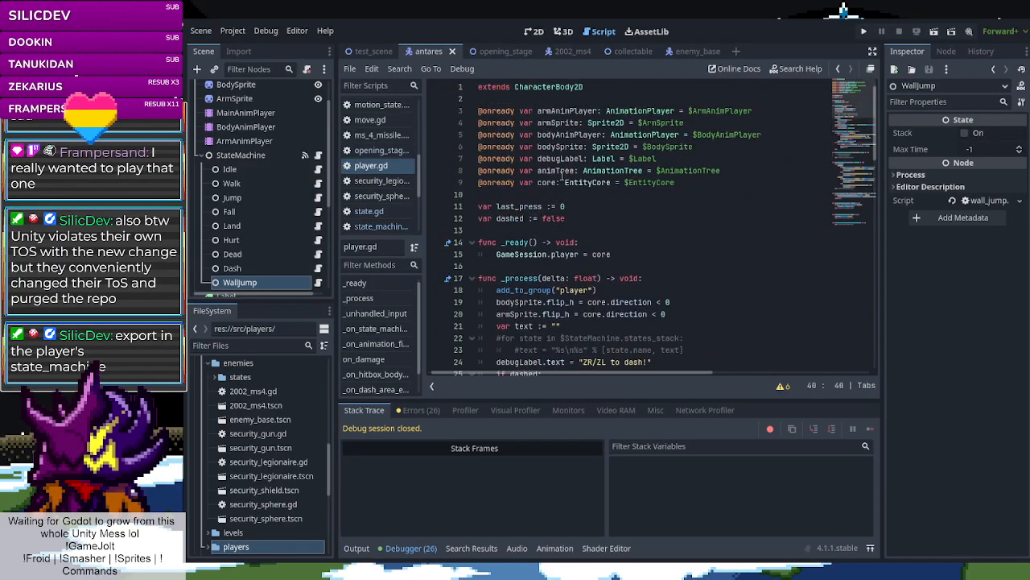
Skim the input and dash code in player.gd, then open the script attached to the StateMachine node
{"action": "scroll", "coordinate": [567, 241], "scroll_direction": "down", "scroll_amount": 6}
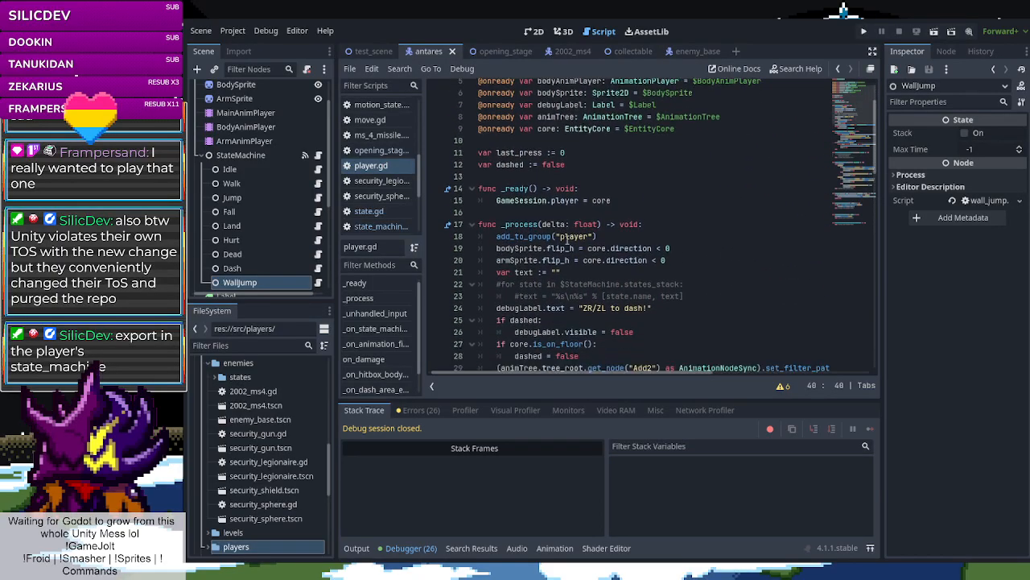
{"action": "scroll", "coordinate": [567, 241], "scroll_direction": "down", "scroll_amount": 5}
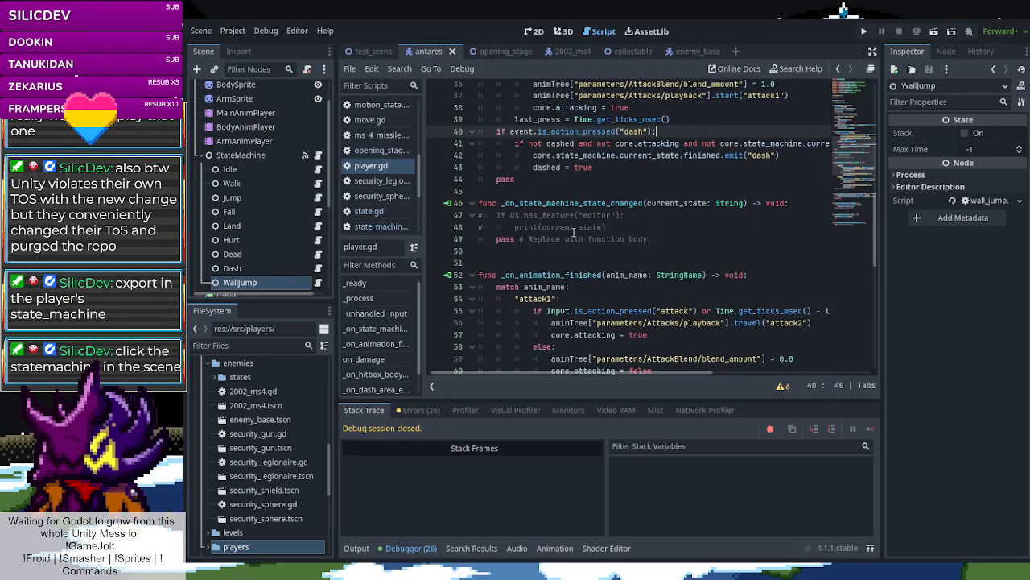
{"action": "left_click", "coordinate": [243, 155]}
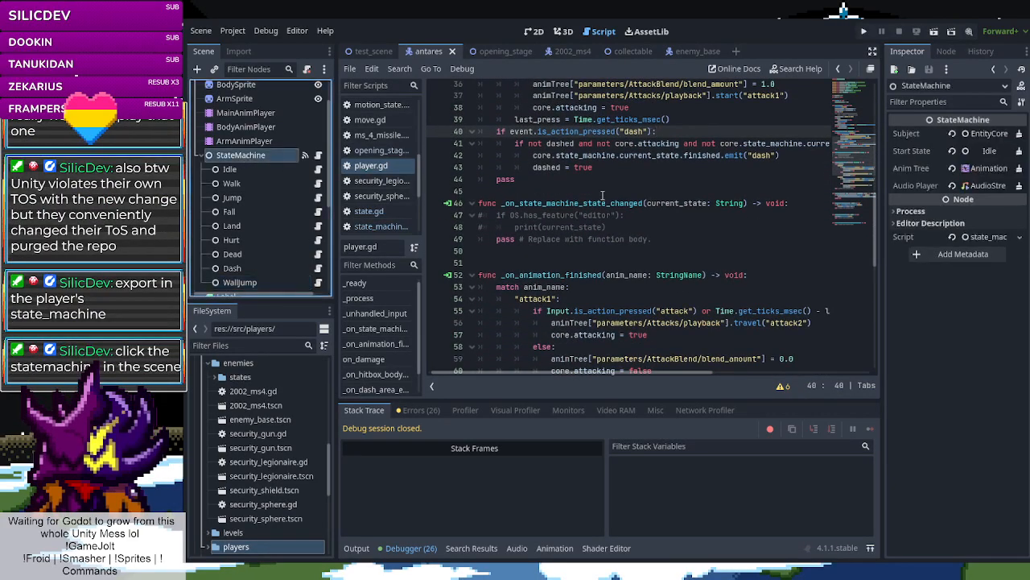
{"action": "left_click", "coordinate": [317, 156]}
Review state_machine.gd from its exported variables through the initialize and input functions to the _change_state function
{"action": "scroll", "coordinate": [588, 161], "scroll_direction": "up", "scroll_amount": 2}
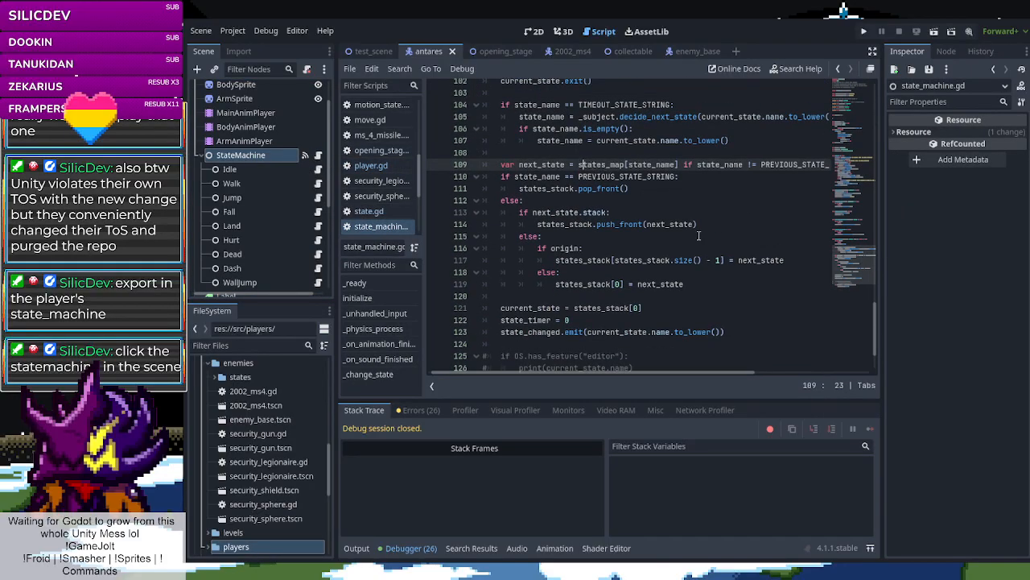
{"action": "left_click_drag", "start_coordinate": [633, 372], "coordinate": [594, 360]}
{"action": "scroll", "coordinate": [604, 296], "scroll_direction": "down", "scroll_amount": 2}
{"action": "scroll", "coordinate": [604, 295], "scroll_direction": "up", "scroll_amount": 8}
{"action": "scroll", "coordinate": [604, 295], "scroll_direction": "up", "scroll_amount": 15}
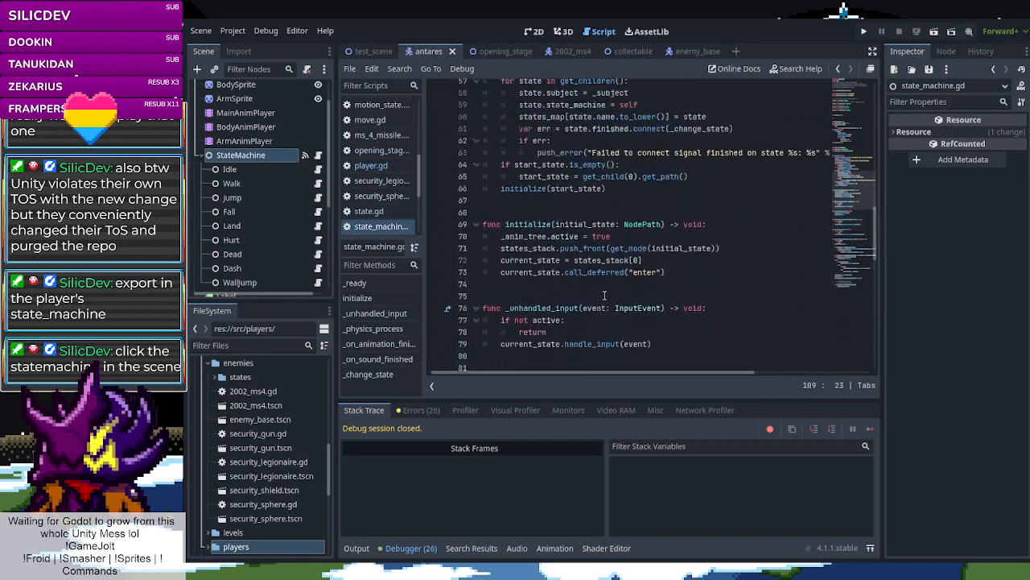
{"action": "scroll", "coordinate": [604, 296], "scroll_direction": "up", "scroll_amount": 8}
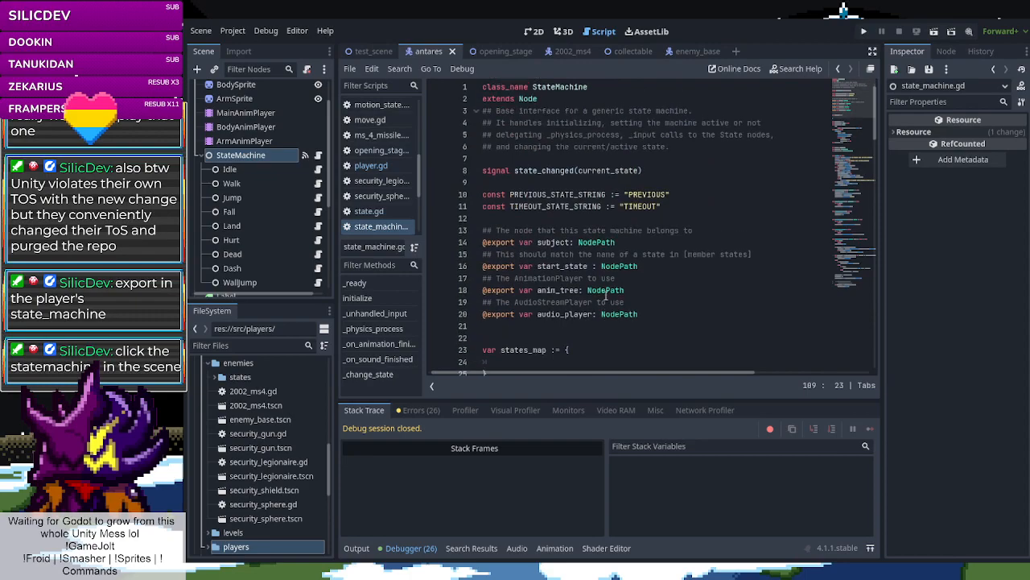
{"action": "scroll", "coordinate": [607, 293], "scroll_direction": "down", "scroll_amount": 2}
{"action": "scroll", "coordinate": [615, 290], "scroll_direction": "down", "scroll_amount": 8}
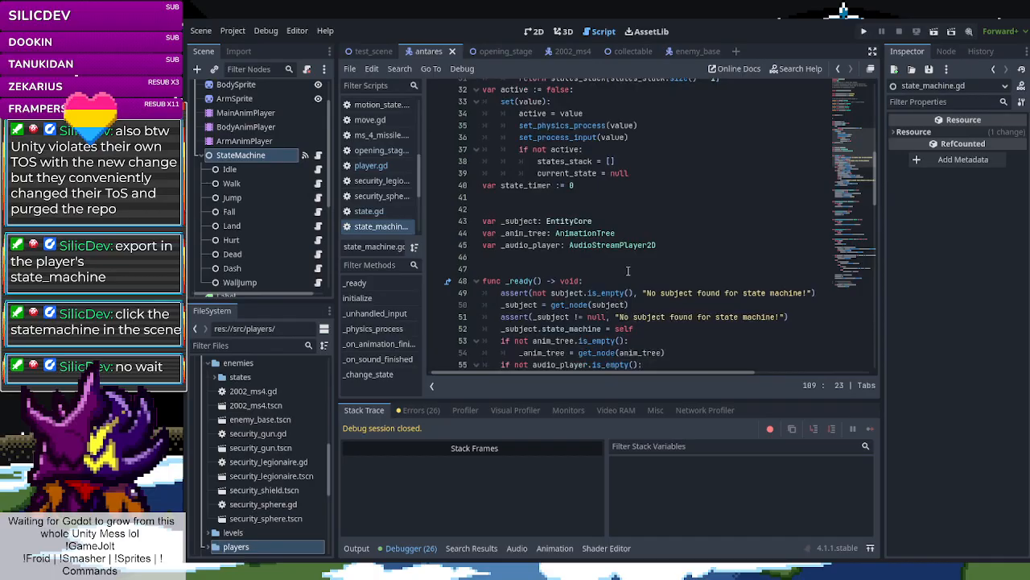
{"action": "scroll", "coordinate": [628, 270], "scroll_direction": "down", "scroll_amount": 9}
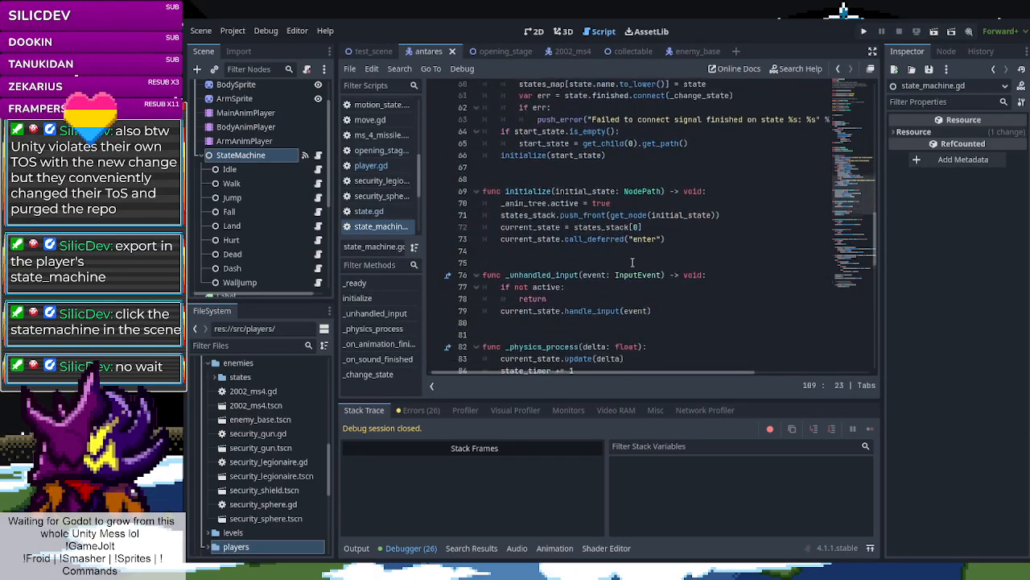
{"action": "scroll", "coordinate": [628, 259], "scroll_direction": "down", "scroll_amount": 13}
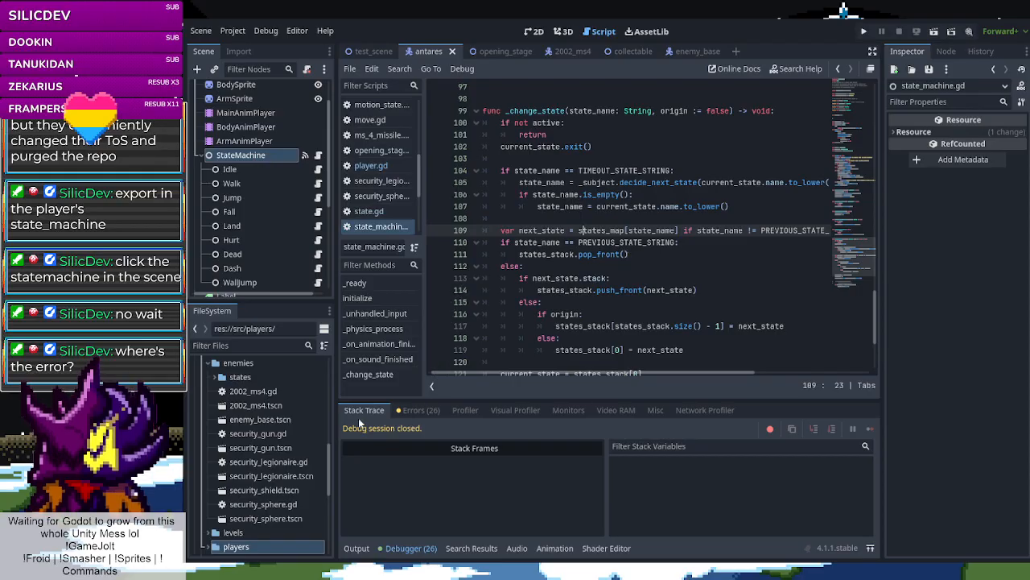
Examine the debugger's list of errors and warnings for the cause of the failure
{"action": "left_click", "coordinate": [415, 411]}
{"action": "scroll", "coordinate": [512, 466], "scroll_direction": "down", "scroll_amount": 3}
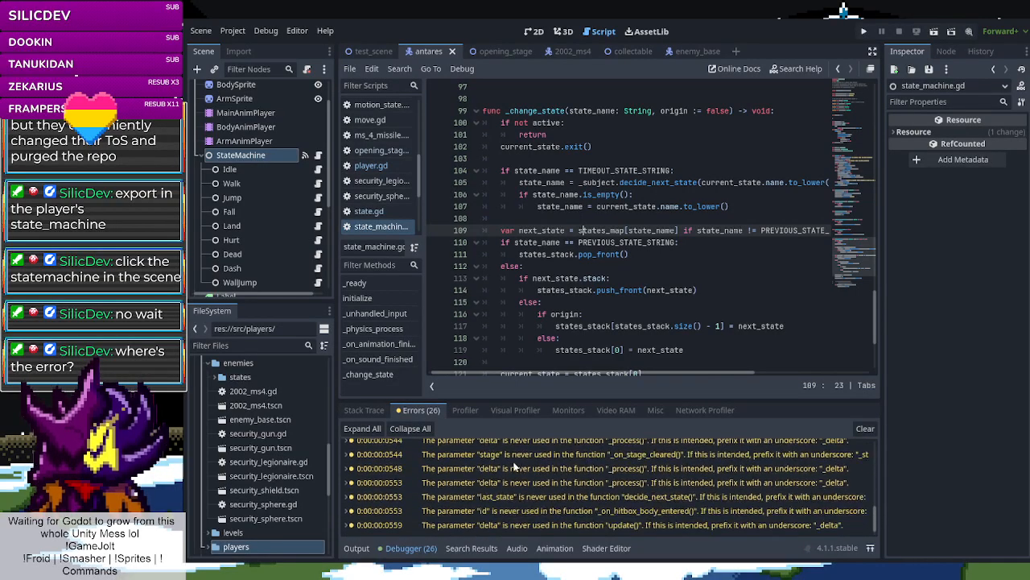
{"action": "scroll", "coordinate": [515, 462], "scroll_direction": "up", "scroll_amount": 5}
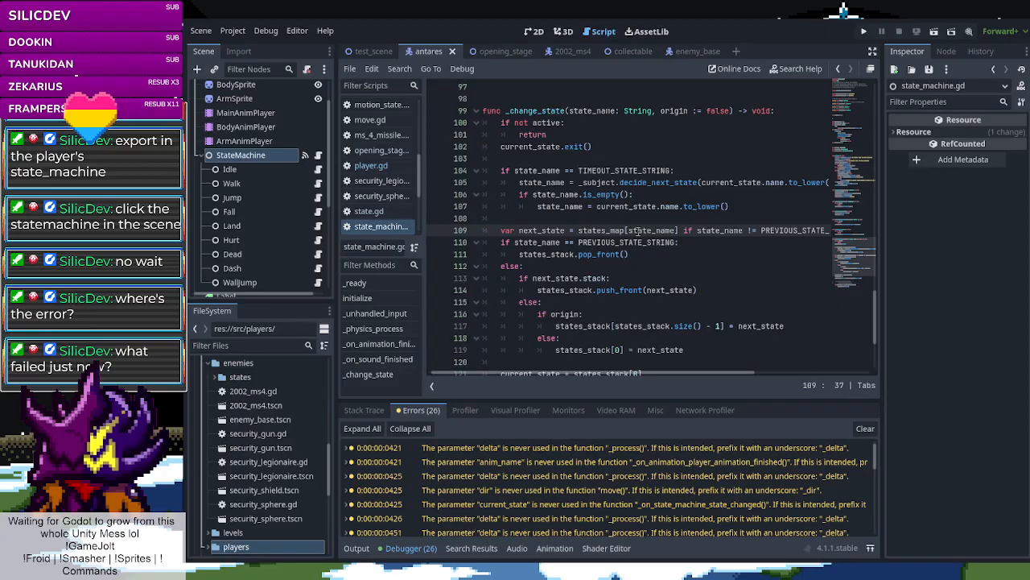
Jump from its use in _change_state to the states_map declaration and review the rest of the state machine code
{"action": "left_click", "coordinate": [603, 231], "text": "ctrl"}
{"action": "scroll", "coordinate": [606, 229], "scroll_direction": "up", "scroll_amount": 4}
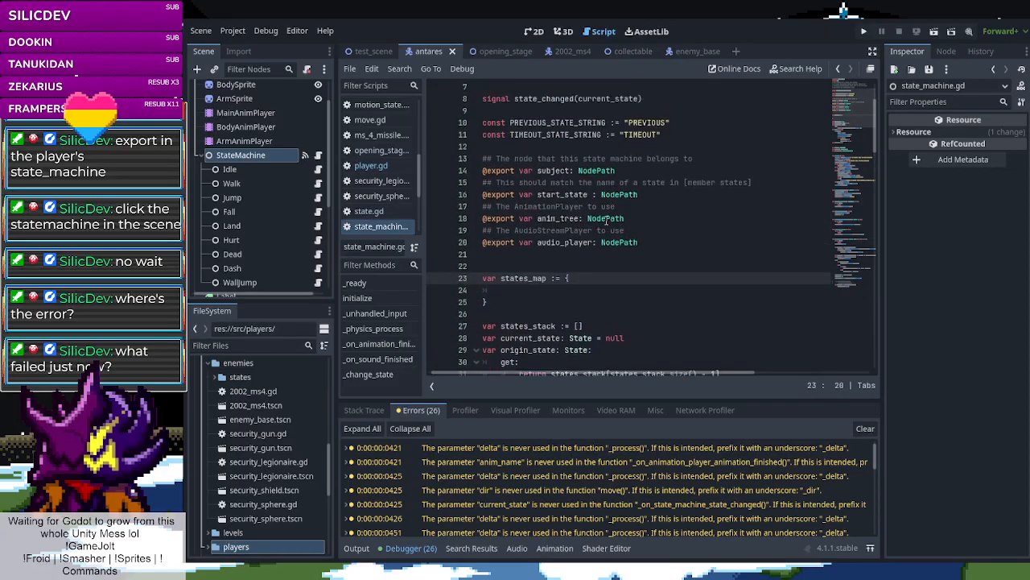
{"action": "scroll", "coordinate": [607, 222], "scroll_direction": "down", "scroll_amount": 4}
{"action": "scroll", "coordinate": [609, 216], "scroll_direction": "down", "scroll_amount": 10}
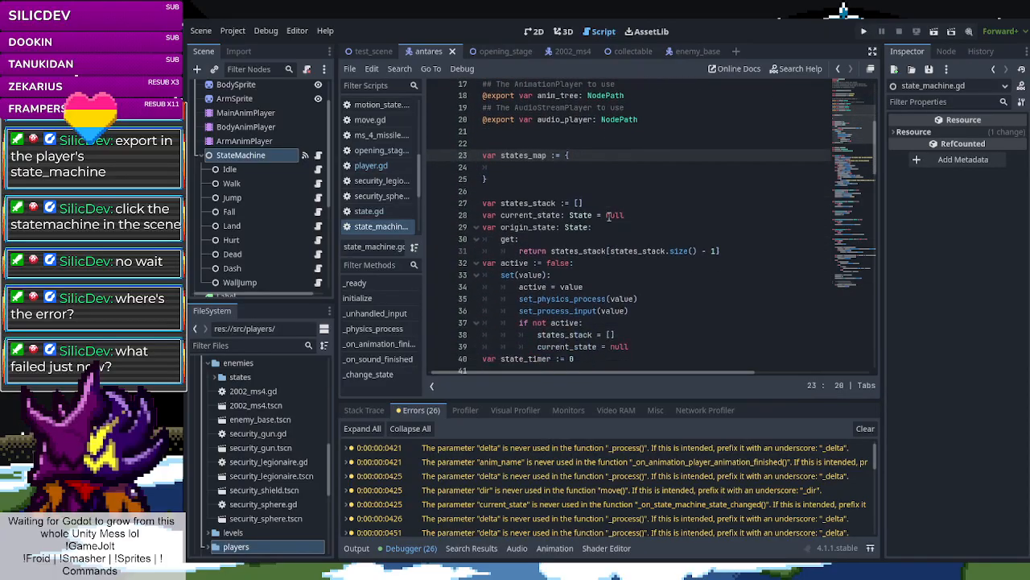
{"action": "scroll", "coordinate": [612, 208], "scroll_direction": "down", "scroll_amount": 10}
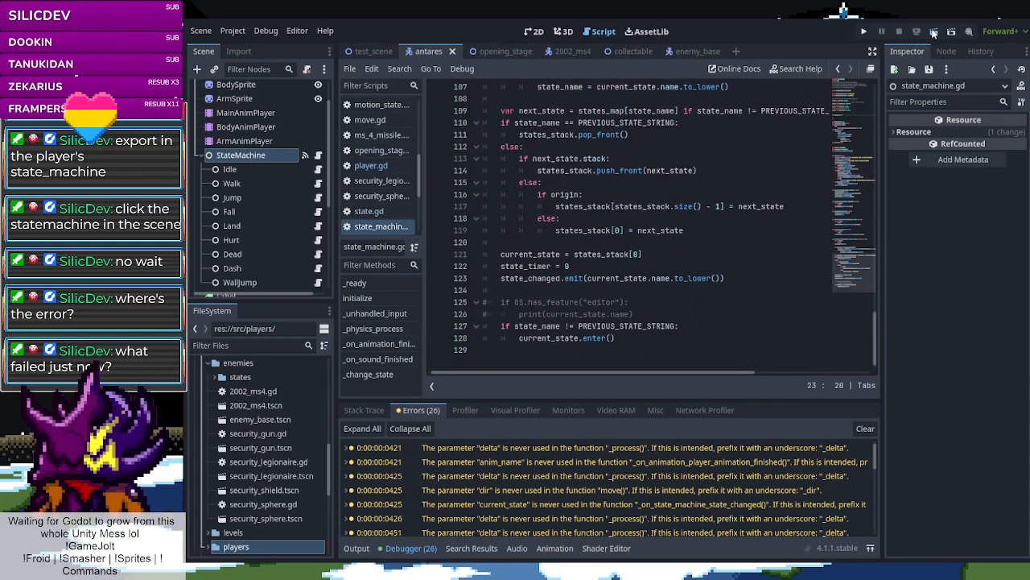
Run the opening_stage scene and play through to the tall brick building to attempt a wall jump
{"action": "left_click", "coordinate": [934, 33]}
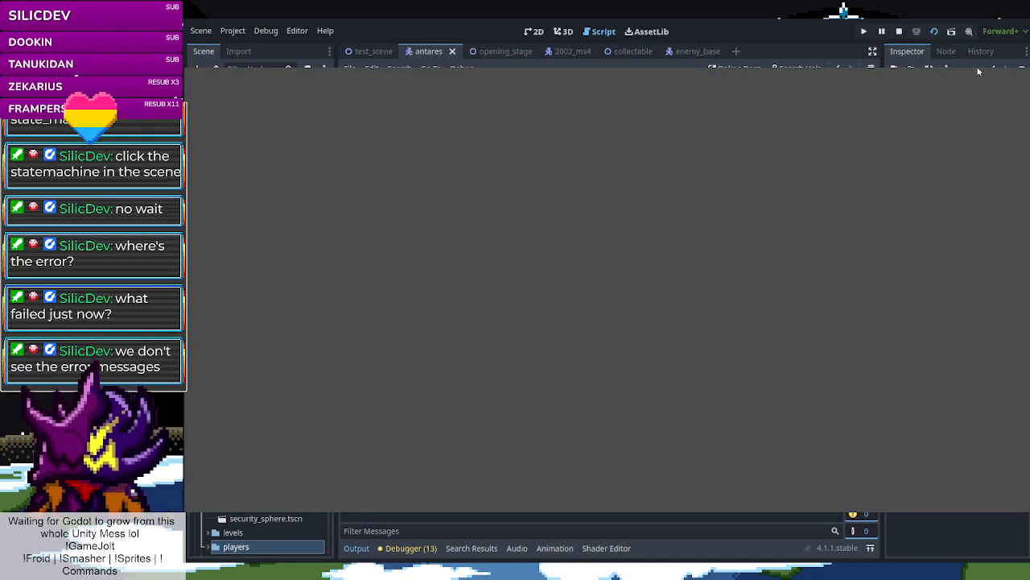
{"action": "key", "text": "F8"}
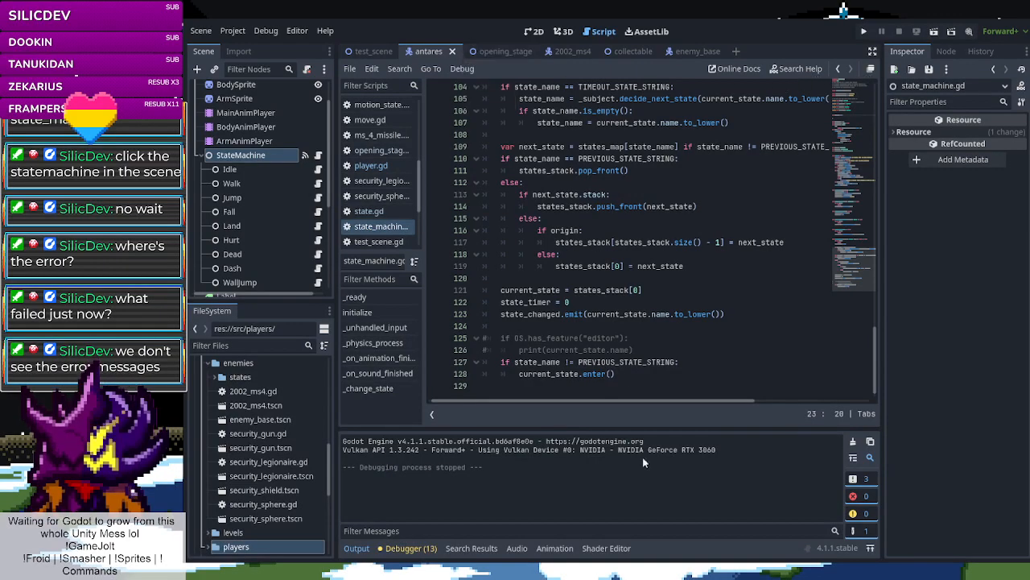
{"action": "left_click", "coordinate": [494, 48]}
{"action": "left_click", "coordinate": [933, 33]}
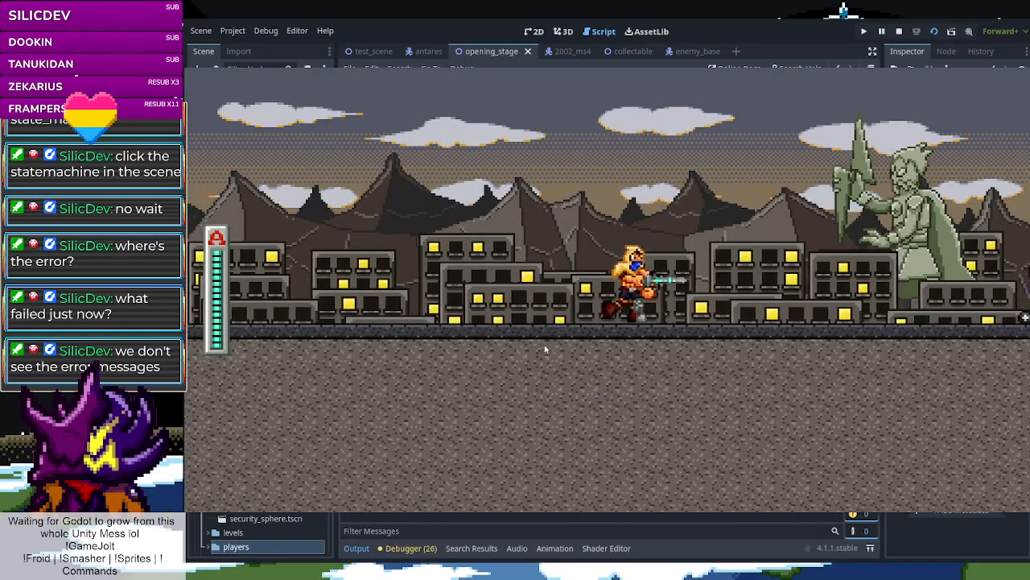
{"action": "key", "text": "Right"}
{"action": "key", "text": "space"}
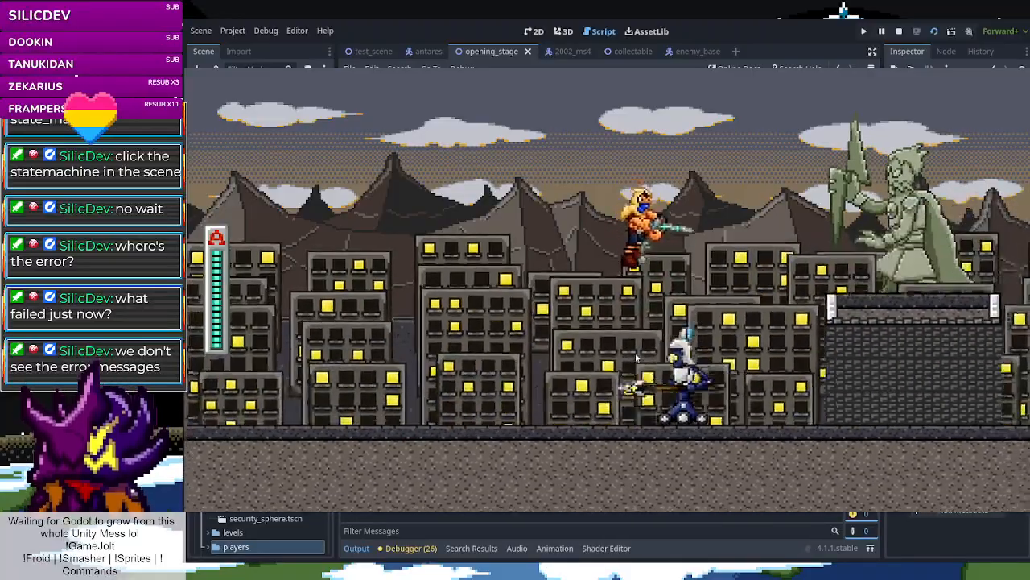
{"action": "key", "text": "space"}
{"action": "key", "text": "Right"}
{"action": "key", "text": "space"}
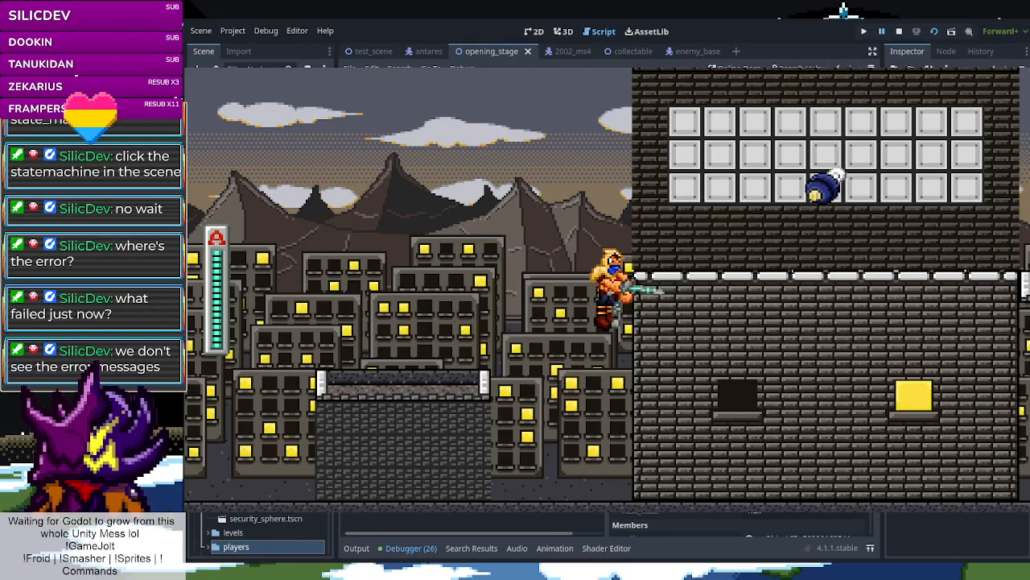
Return to the editor and inspect the error's three stack frames in state_machine.gd and air_motion_state.gd
{"action": "key", "text": "alt+Tab"}
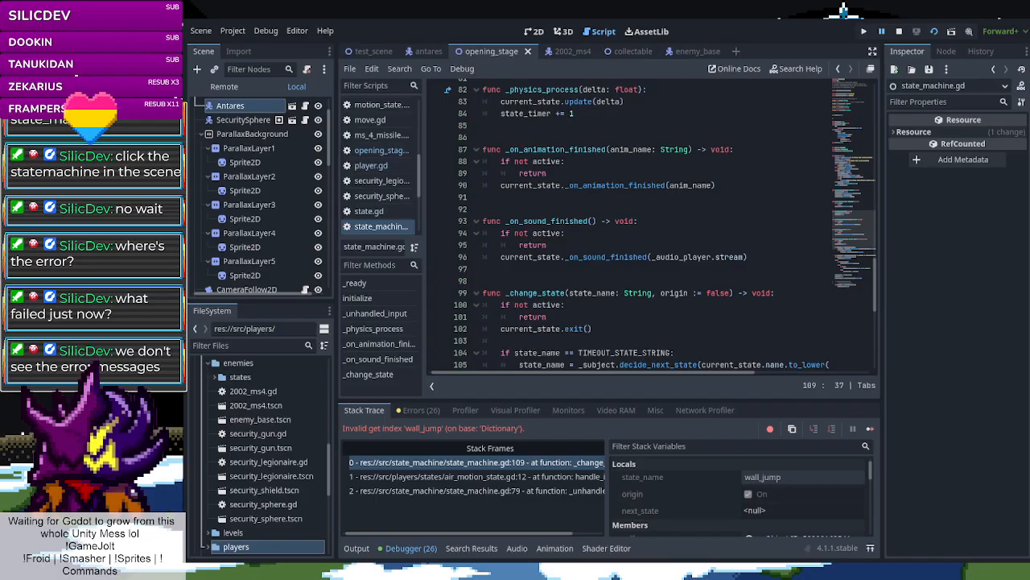
{"action": "left_click", "coordinate": [418, 476]}
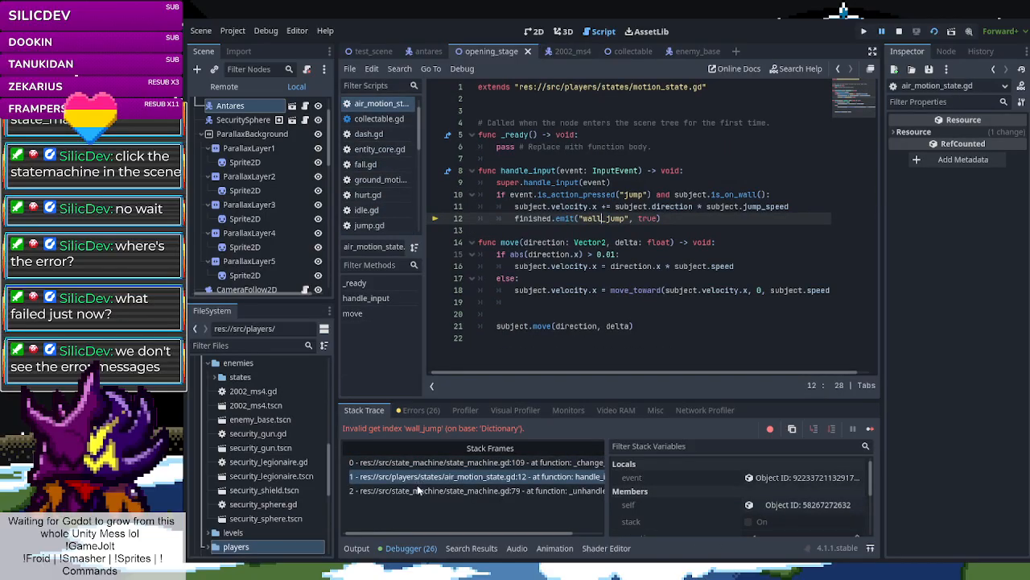
{"action": "left_click", "coordinate": [417, 489]}
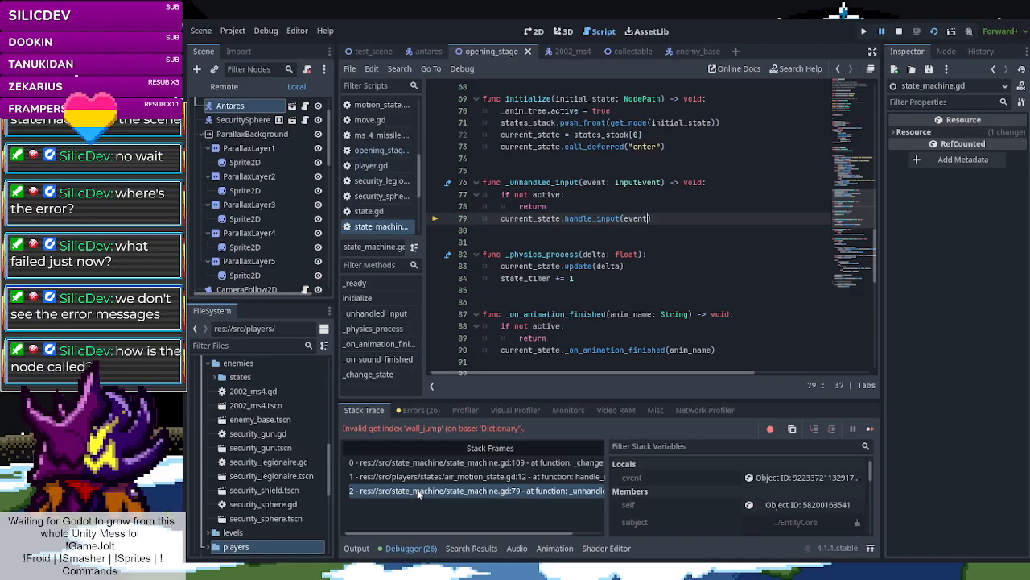
{"action": "left_click", "coordinate": [438, 461]}
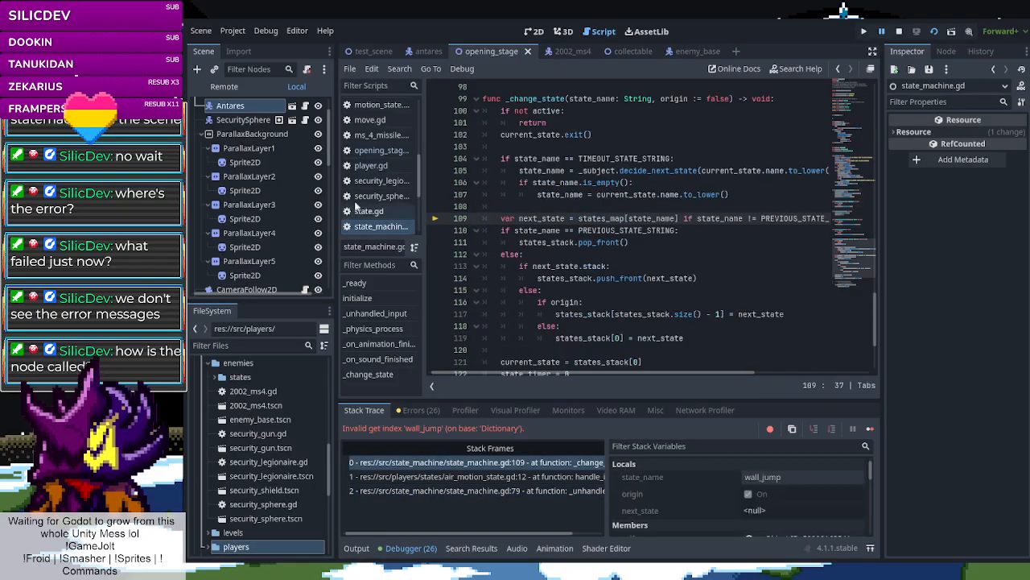
{"action": "scroll", "coordinate": [276, 246], "scroll_direction": "down", "scroll_amount": 5}
{"action": "scroll", "coordinate": [272, 247], "scroll_direction": "down", "scroll_amount": 4}
In the antares scene, check the WallJump state node's name and properties against the Jump node
{"action": "left_click", "coordinate": [411, 52]}
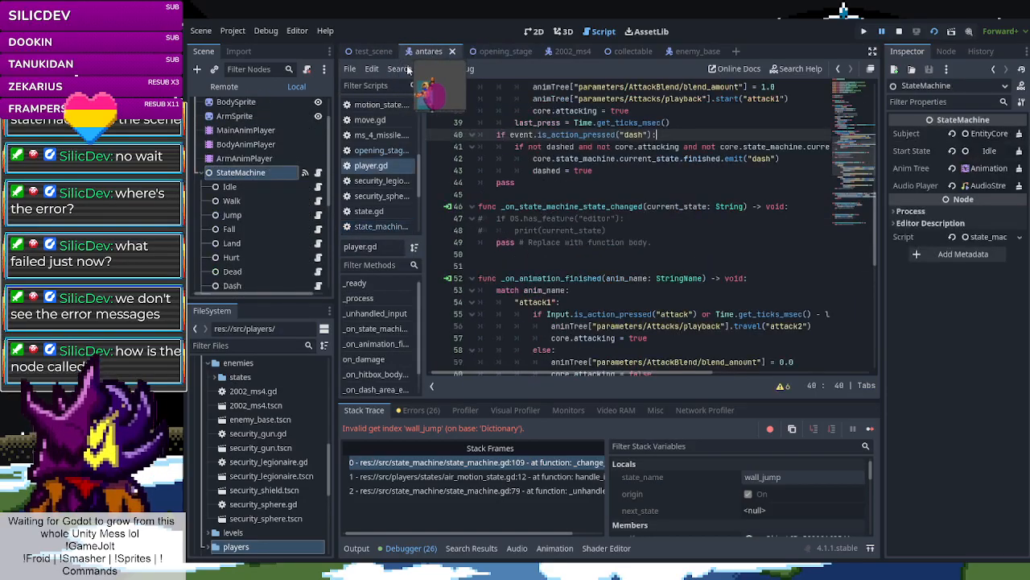
{"action": "scroll", "coordinate": [240, 238], "scroll_direction": "down", "scroll_amount": 3}
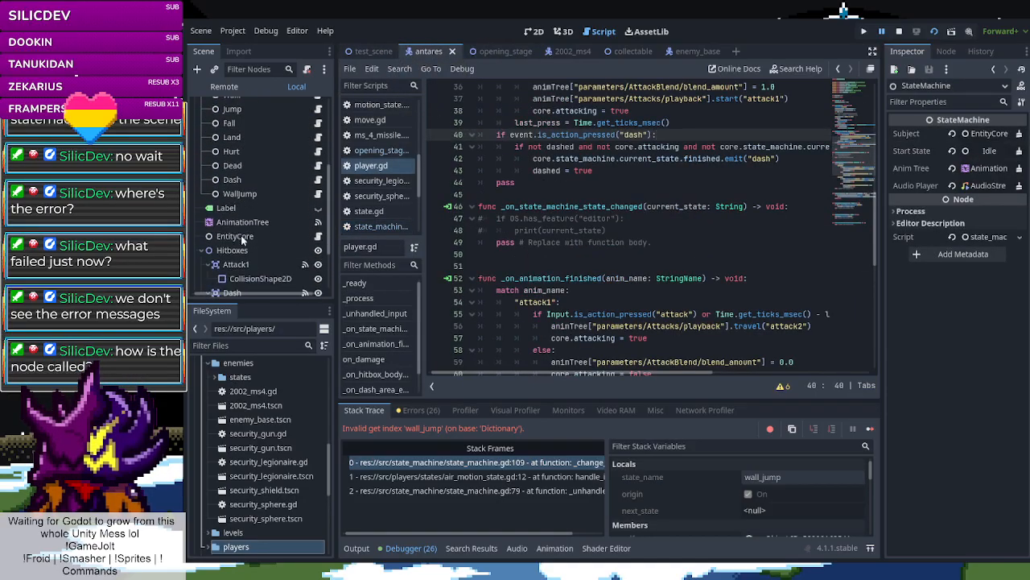
{"action": "left_click", "coordinate": [247, 195]}
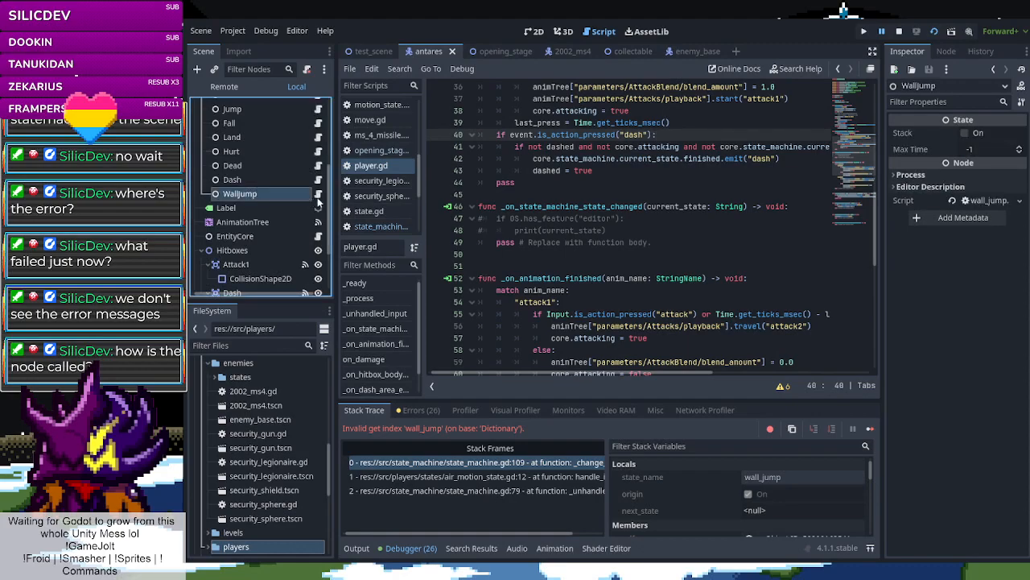
{"action": "scroll", "coordinate": [395, 201], "scroll_direction": "up", "scroll_amount": 3}
{"action": "scroll", "coordinate": [267, 174], "scroll_direction": "up", "scroll_amount": 2}
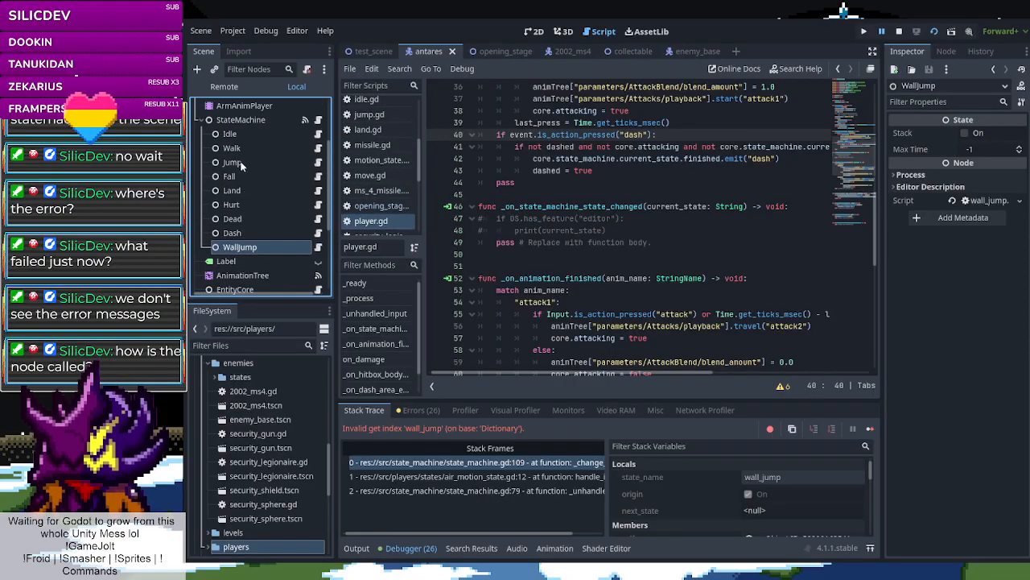
{"action": "left_click", "coordinate": [239, 160]}
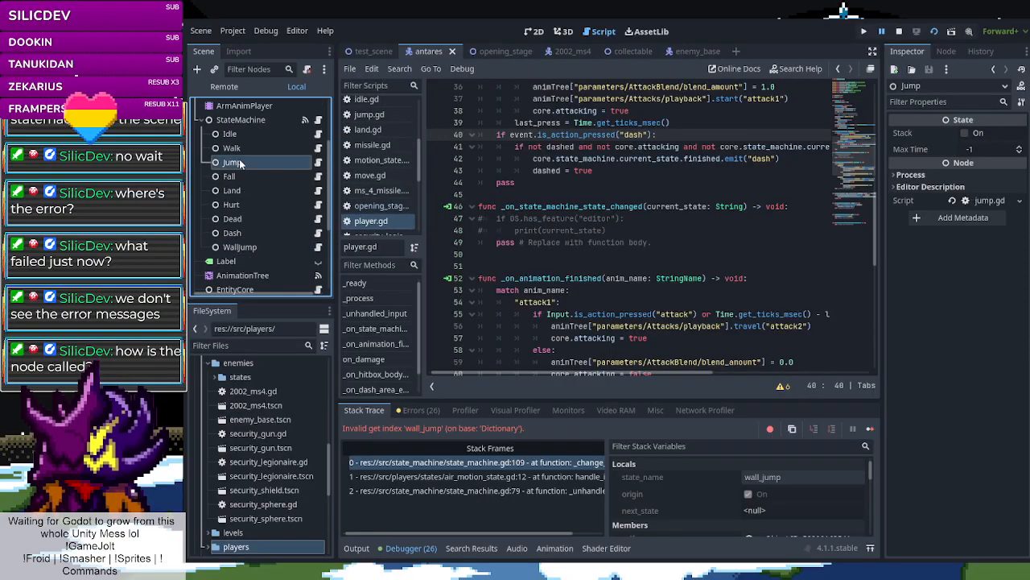
{"action": "left_click", "coordinate": [264, 247]}
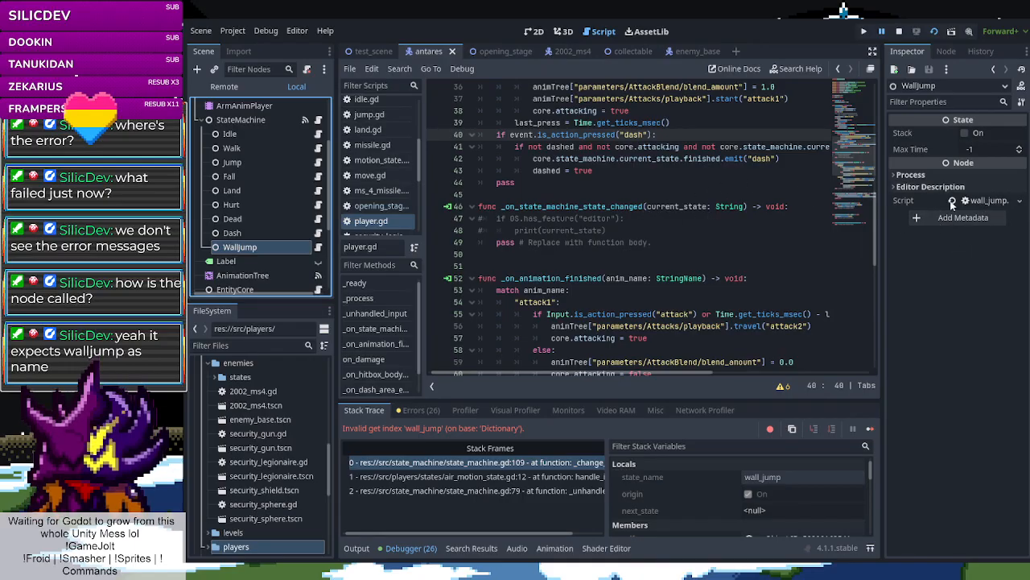
In air_motion_state.gd, change the state name emitted by the finished signal in handle_input to "walljump"
{"action": "left_click", "coordinate": [360, 206]}
{"action": "left_click", "coordinate": [382, 192]}
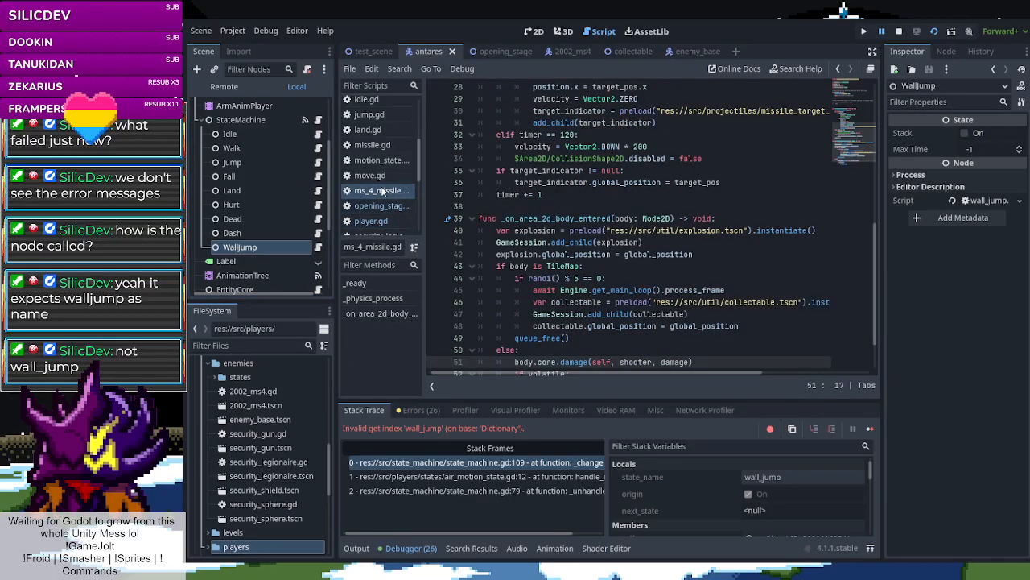
{"action": "scroll", "coordinate": [383, 191], "scroll_direction": "up", "scroll_amount": 5}
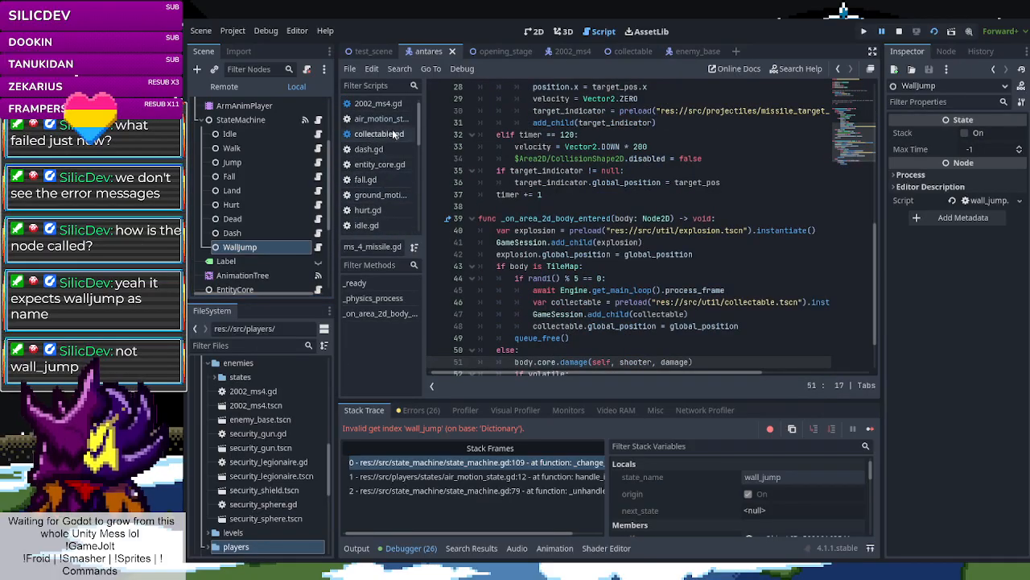
{"action": "left_click", "coordinate": [389, 120]}
{"action": "left_click", "coordinate": [606, 219]}
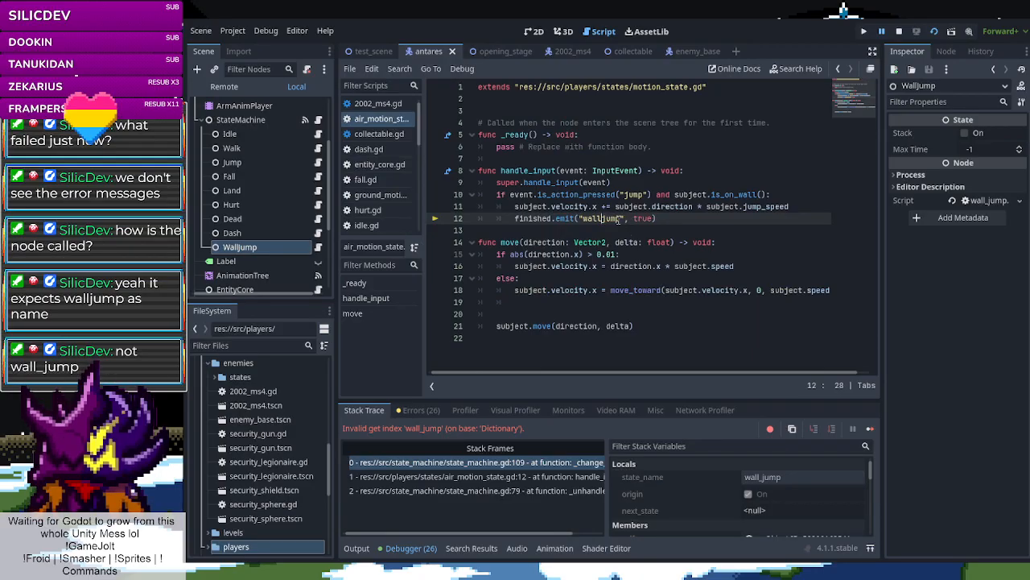
Run the opening_stage scene and move the player past the low platform to the tall brick building
{"action": "left_click", "coordinate": [934, 31]}
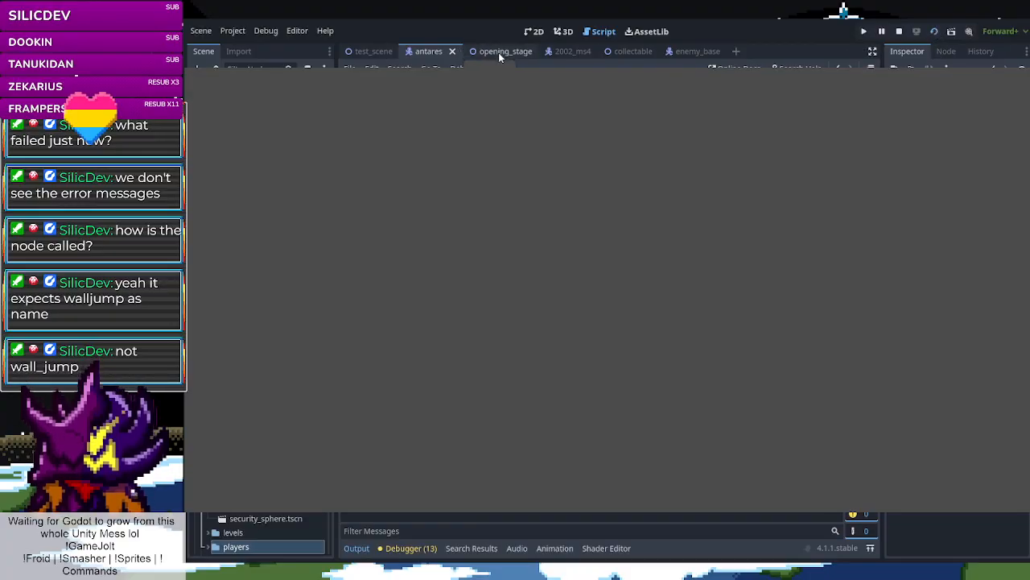
{"action": "left_click", "coordinate": [498, 54]}
{"action": "left_click", "coordinate": [933, 35]}
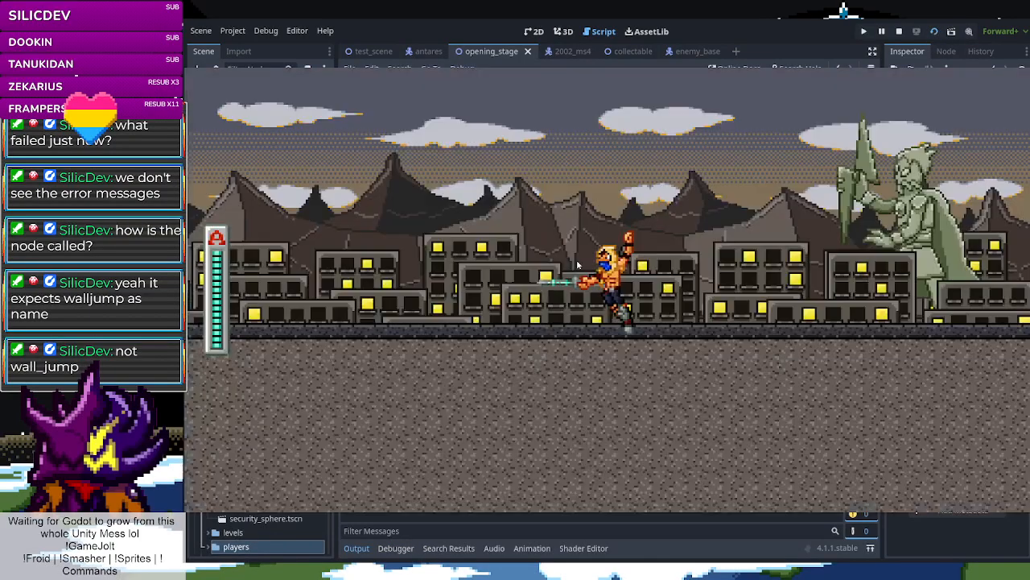
{"action": "key", "text": "Right"}
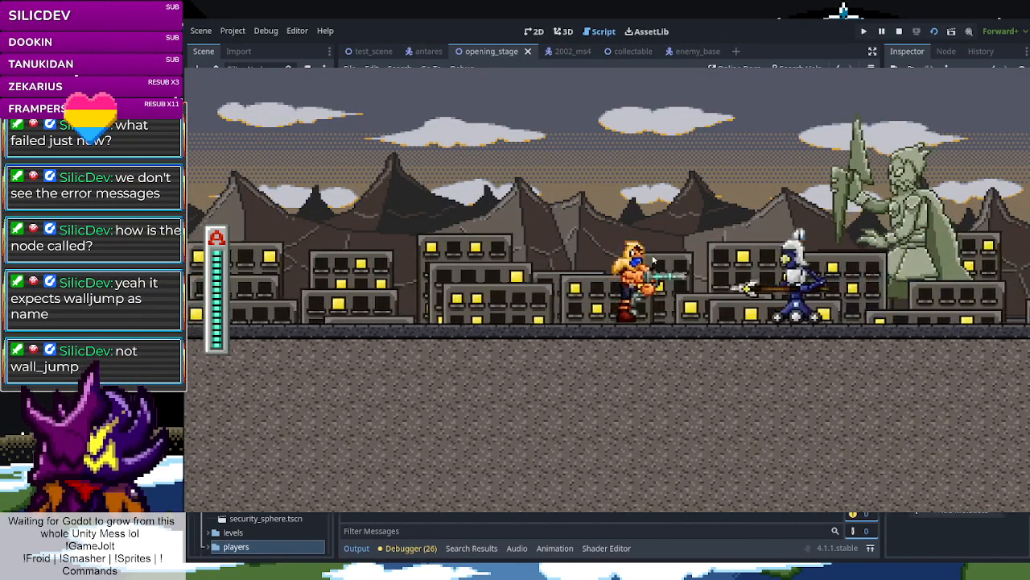
{"action": "key", "text": "Right"}
{"action": "key", "text": "space"}
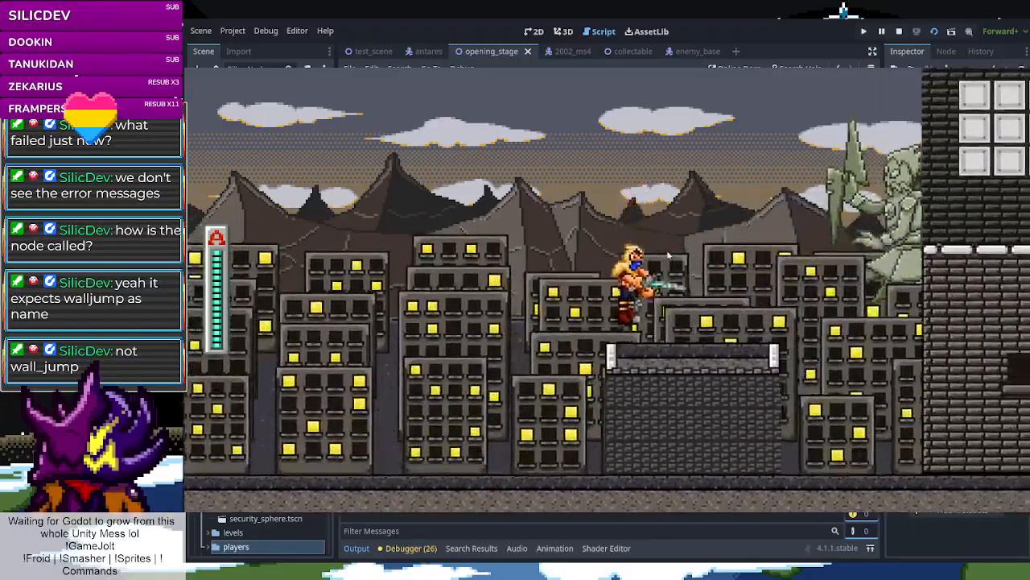
{"action": "key", "text": "Right"}
{"action": "key", "text": "space"}
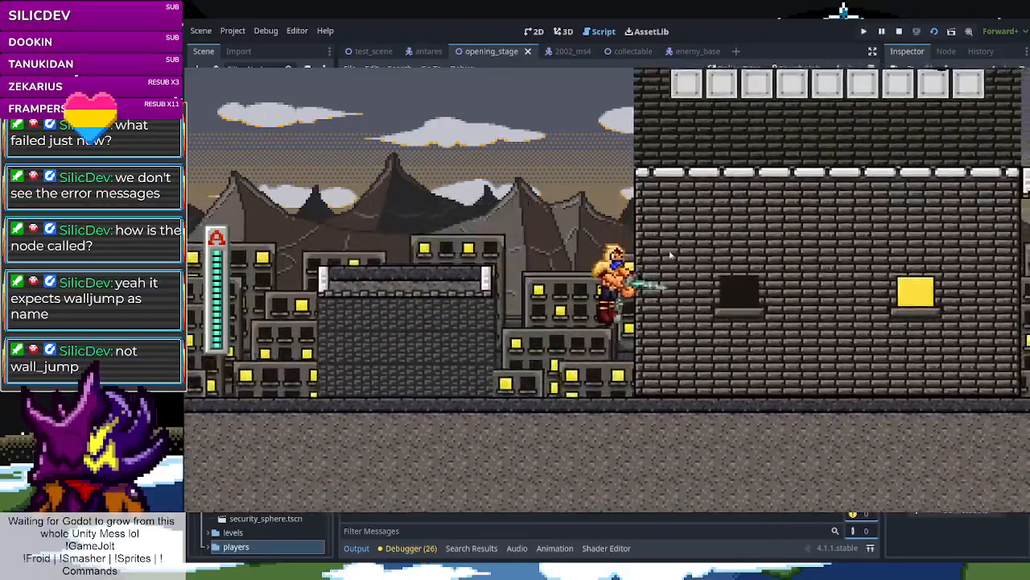
Test the wall jump repeatedly against the side of the tall brick building, and stop the game
{"action": "key", "text": "space"}
{"action": "key", "text": "Left"}
{"action": "key", "text": "Right"}
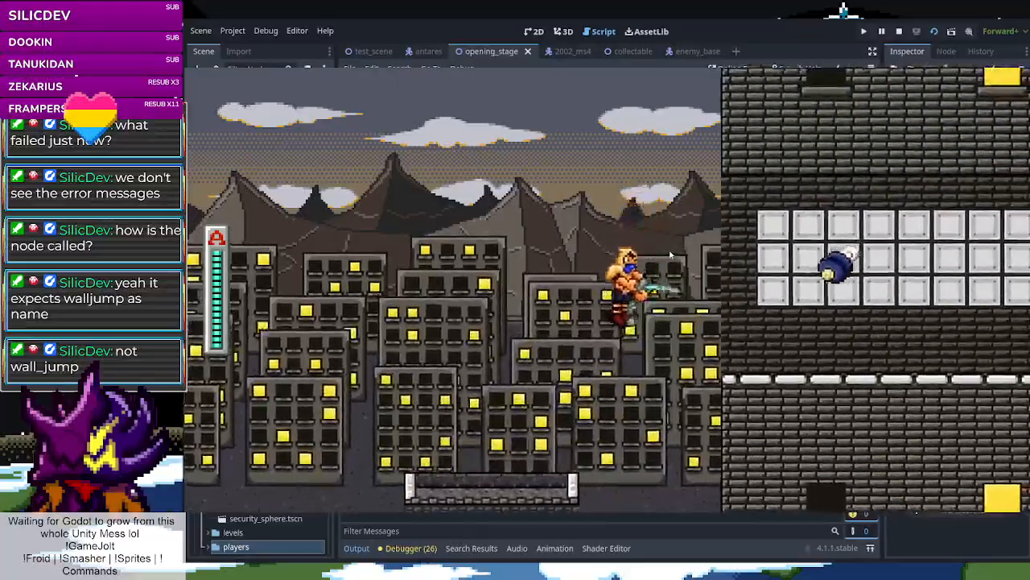
{"action": "key", "text": "space"}
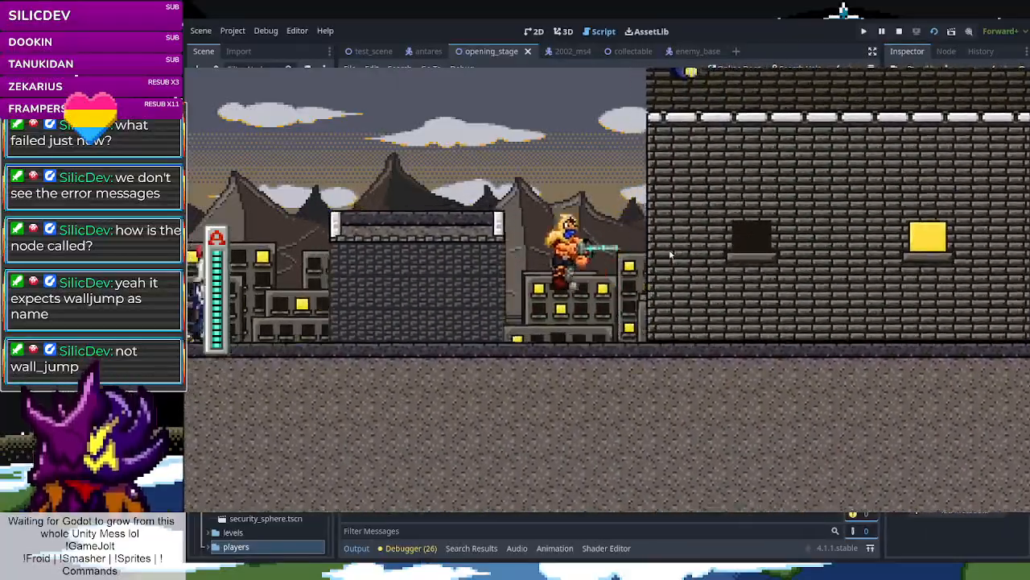
{"action": "key", "text": "Right"}
{"action": "key", "text": "space"}
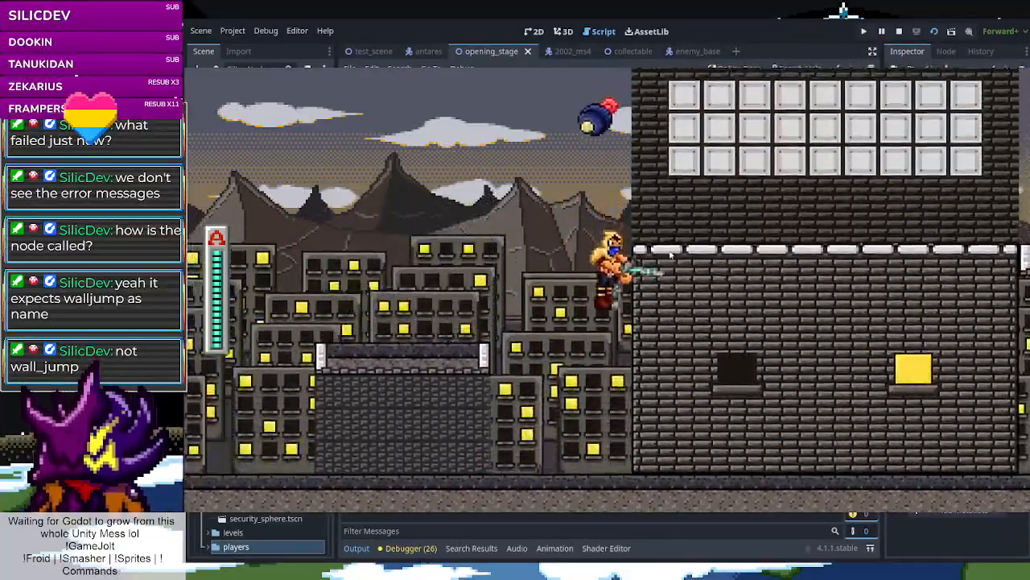
{"action": "key", "text": "space"}
{"action": "key", "text": "Left"}
{"action": "key", "text": "Right"}
{"action": "key", "text": "space"}
{"action": "key", "text": "Right"}
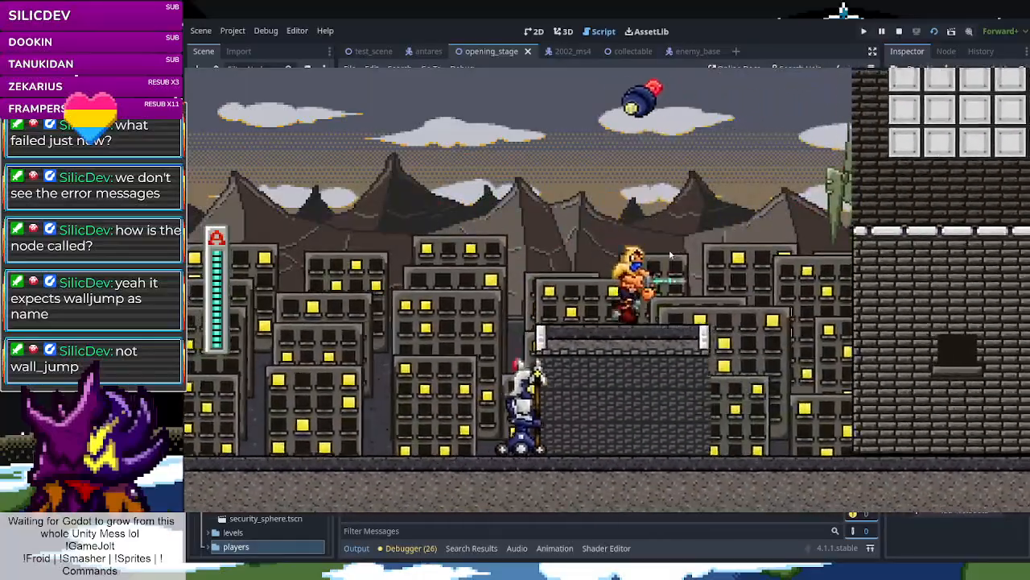
{"action": "key", "text": "space"}
{"action": "key", "text": "Right"}
{"action": "key", "text": "Left"}
{"action": "key", "text": "space"}
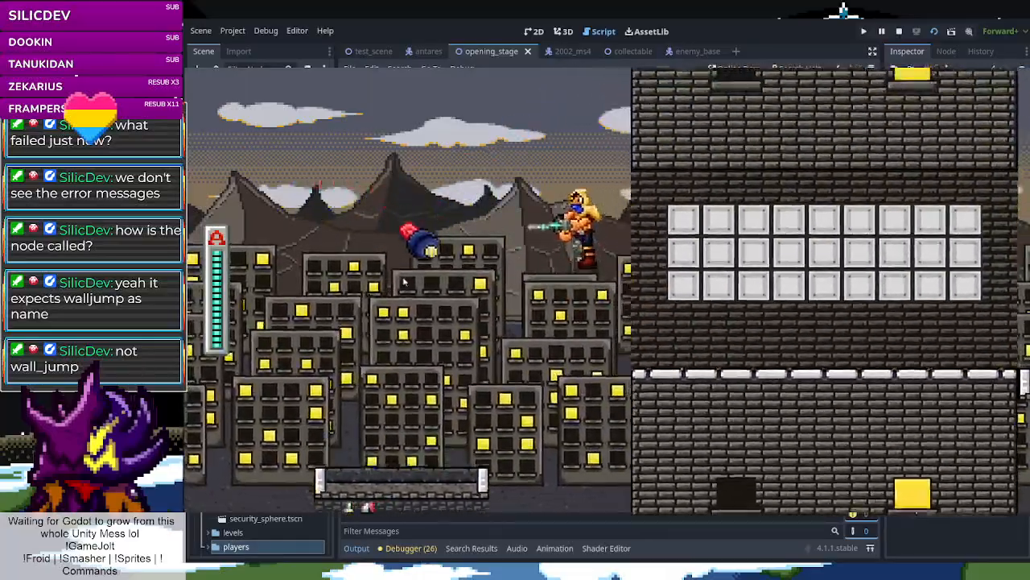
{"action": "key", "text": "Right"}
{"action": "key", "text": "space"}
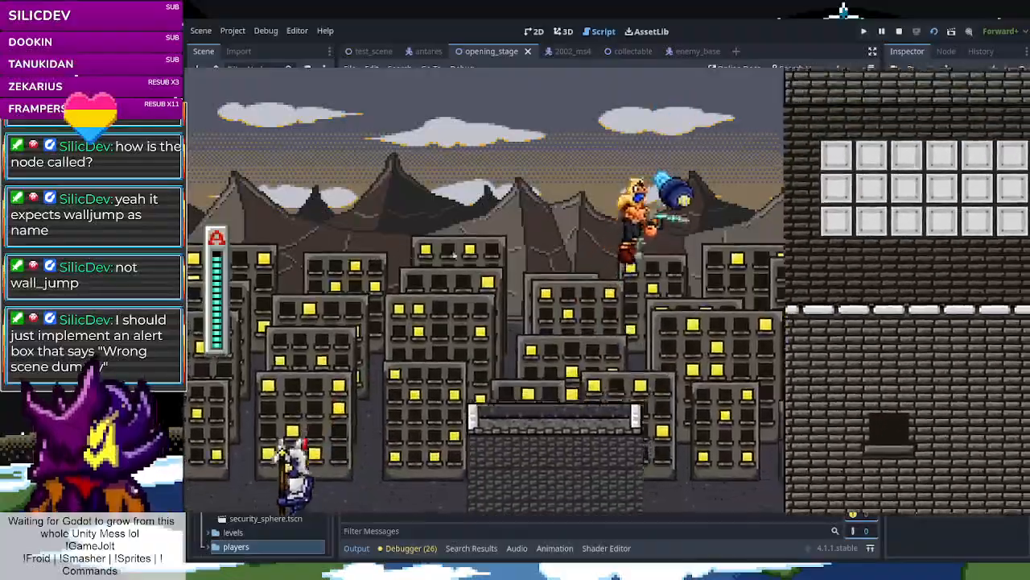
{"action": "key", "text": "space"}
{"action": "key", "text": "Left"}
{"action": "key", "text": "Right"}
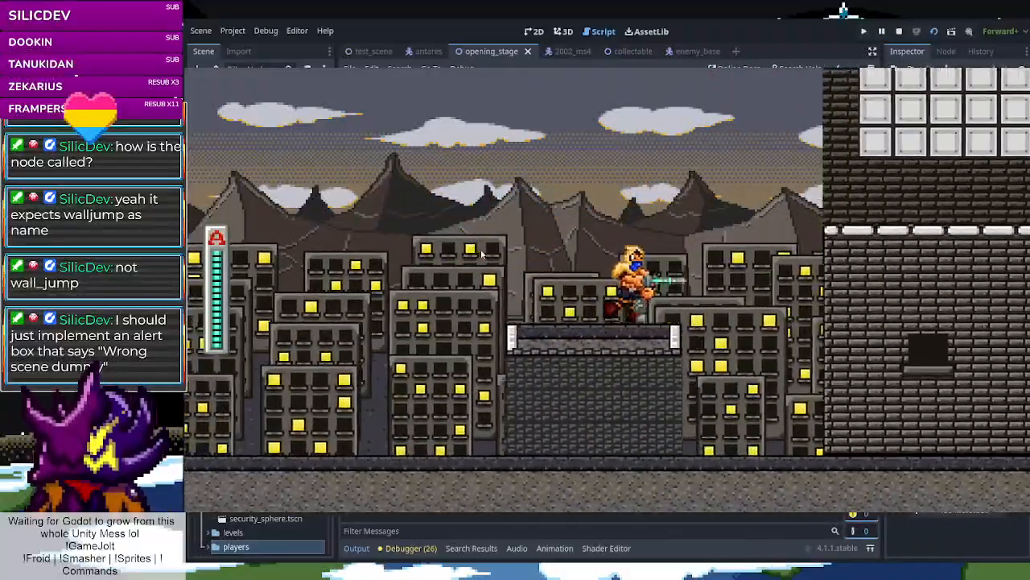
{"action": "key", "text": "space"}
{"action": "key", "text": "space"}
{"action": "key", "text": "Left"}
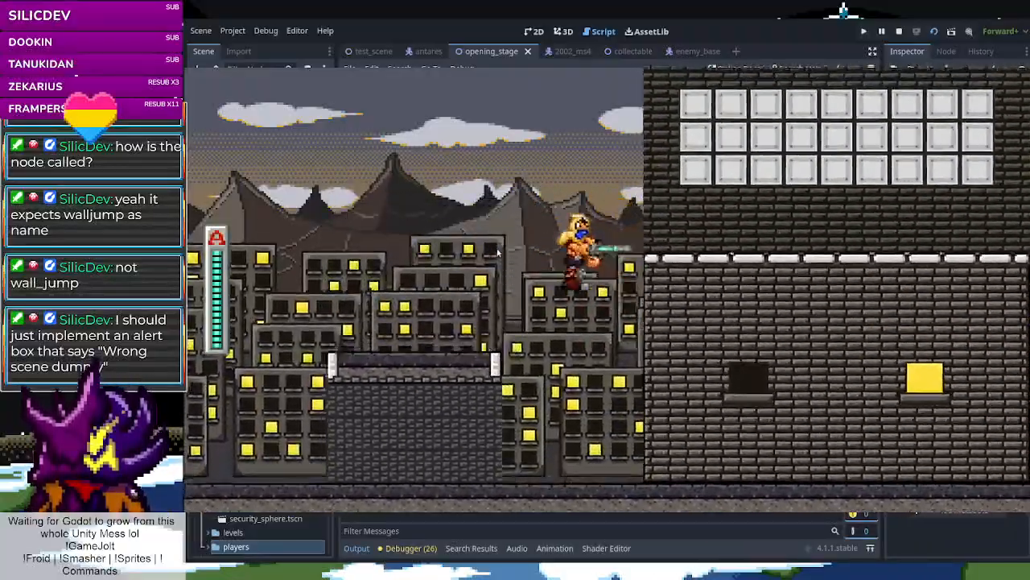
{"action": "key", "text": "Right"}
{"action": "key", "text": "space"}
{"action": "key", "text": "space"}
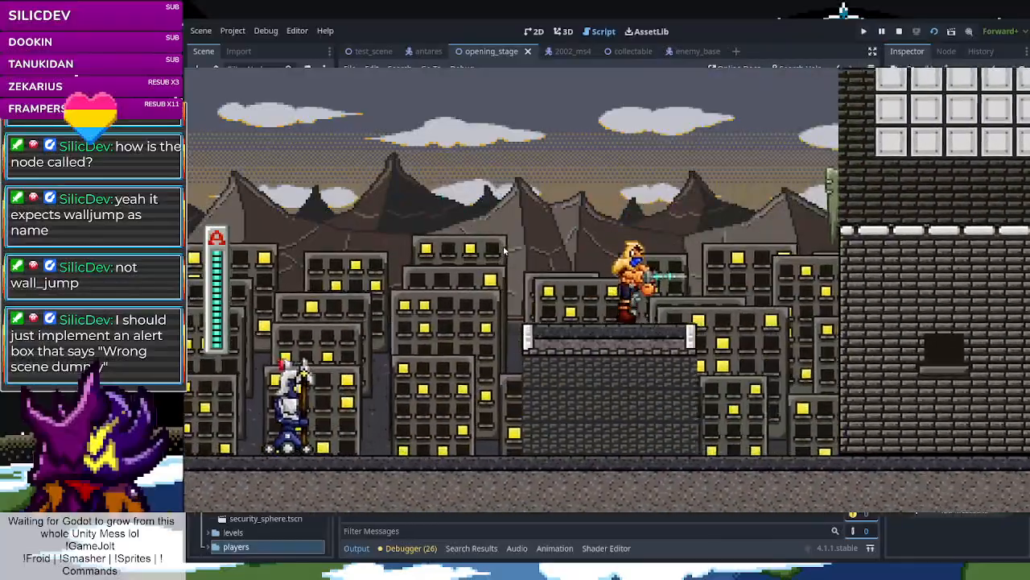
{"action": "key", "text": "space"}
{"action": "key", "text": "Left"}
{"action": "key", "text": "Right"}
{"action": "key", "text": "space"}
{"action": "key", "text": "Right"}
{"action": "key", "text": "space"}
{"action": "key", "text": "Left"}
{"action": "key", "text": "Right"}
{"action": "key", "text": "space"}
{"action": "key", "text": "Left"}
{"action": "key", "text": "Right"}
{"action": "key", "text": "Right"}
{"action": "key", "text": "x"}
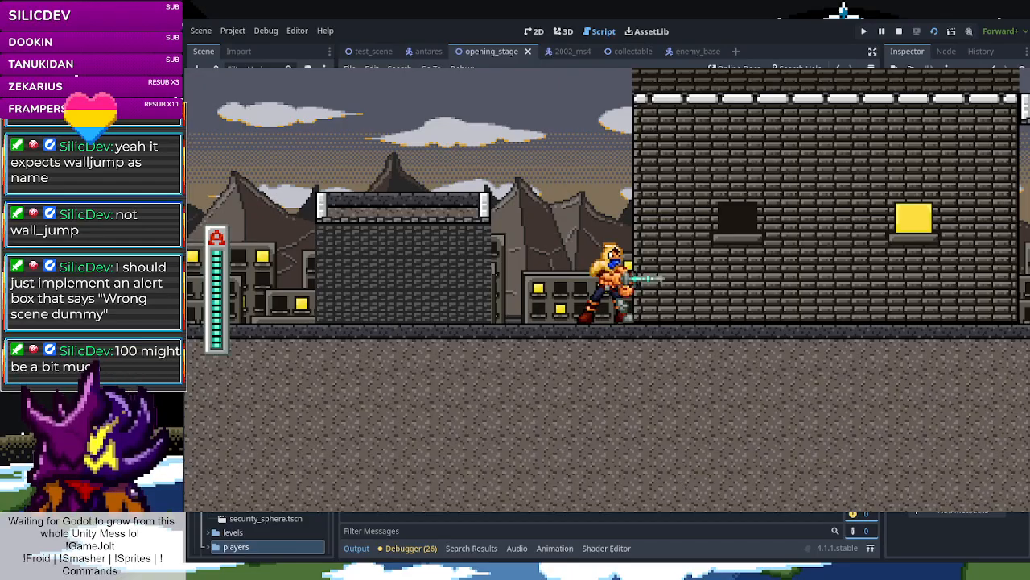
{"action": "left_click", "coordinate": [900, 33]}
In air_motion_state.gd's handle_input, change the wall jump's velocity.x increment to -subject.direction * subject.speed
{"action": "scroll", "coordinate": [539, 239], "scroll_direction": "up", "scroll_amount": 7}
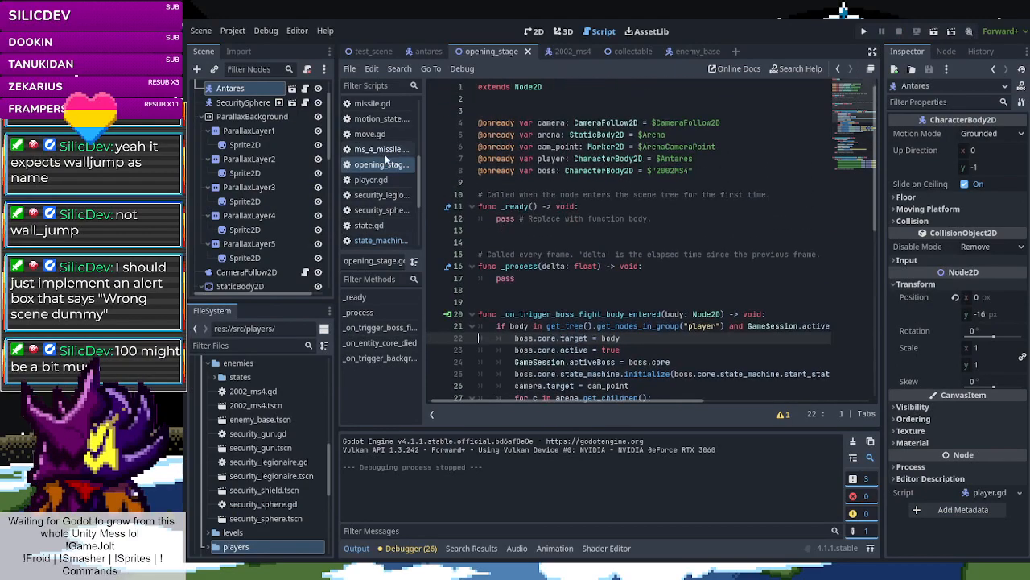
{"action": "scroll", "coordinate": [375, 185], "scroll_direction": "up", "scroll_amount": 3}
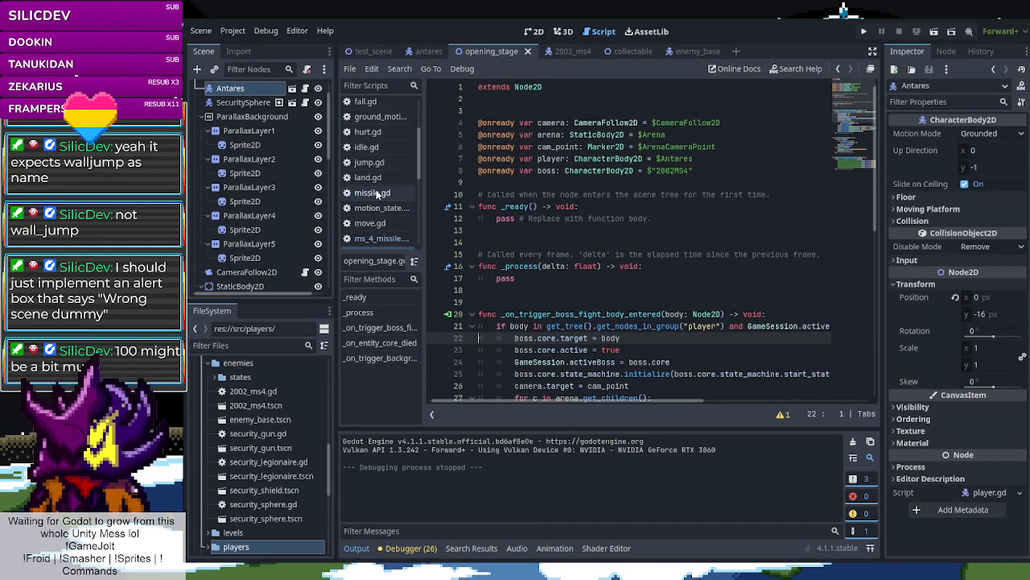
{"action": "scroll", "coordinate": [374, 193], "scroll_direction": "up", "scroll_amount": 2}
{"action": "scroll", "coordinate": [376, 192], "scroll_direction": "up", "scroll_amount": 2}
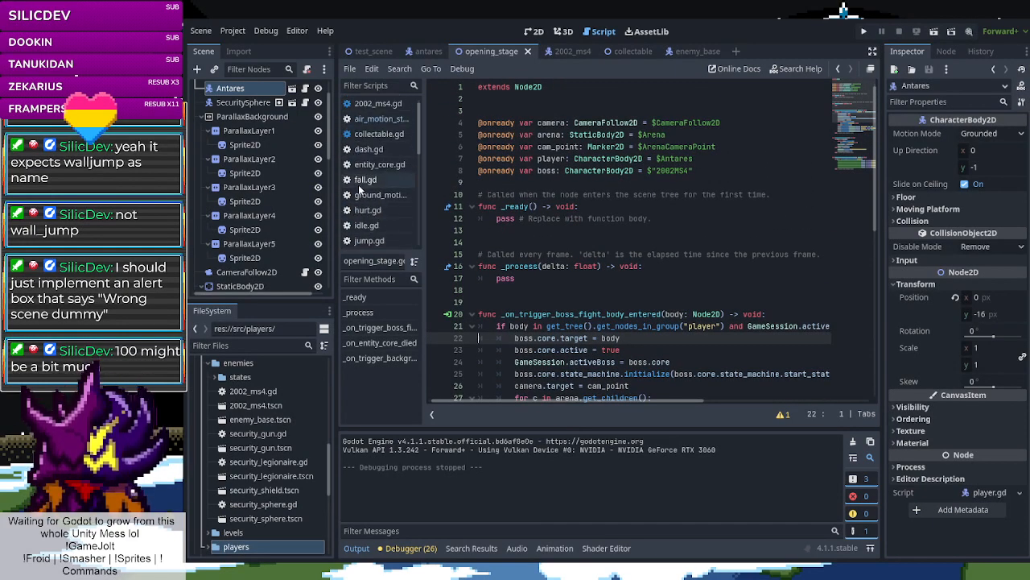
{"action": "left_click", "coordinate": [378, 119]}
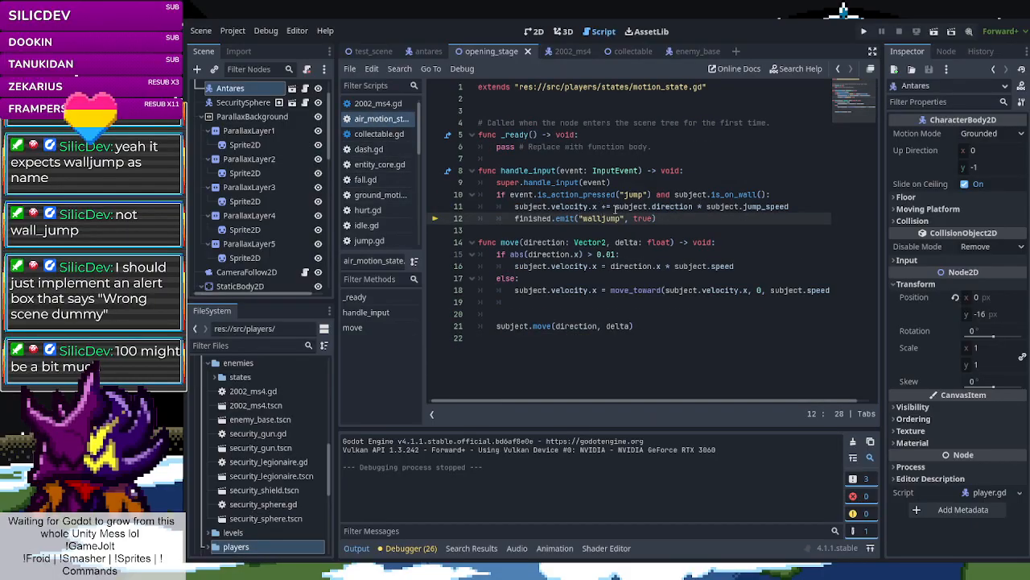
{"action": "left_click", "coordinate": [616, 207]}
{"action": "type", "text": "-"}
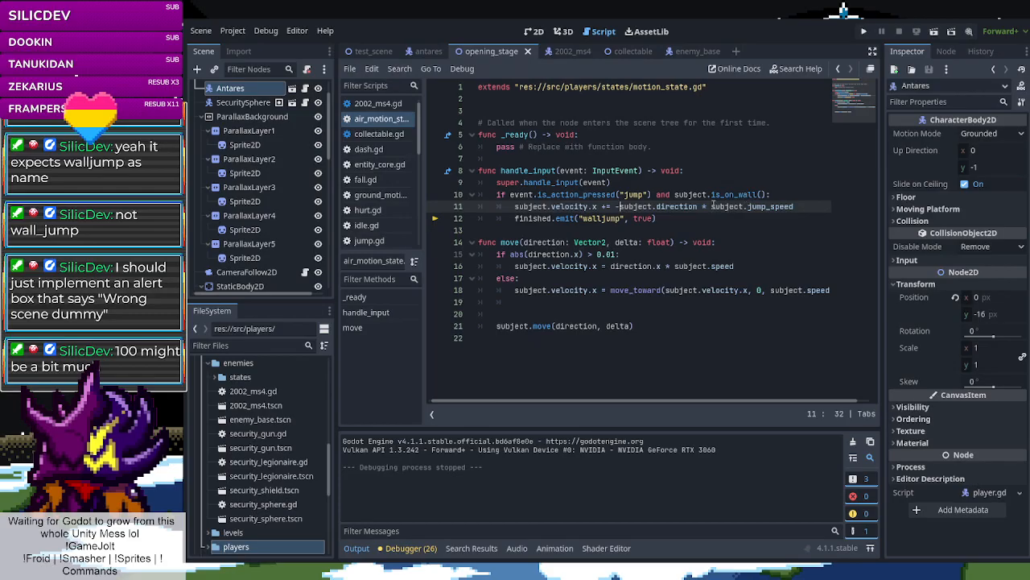
{"action": "left_click_drag", "start_coordinate": [747, 207], "coordinate": [768, 207]}
{"action": "key", "text": "BackSpace"}
{"action": "key", "text": "Delete"}
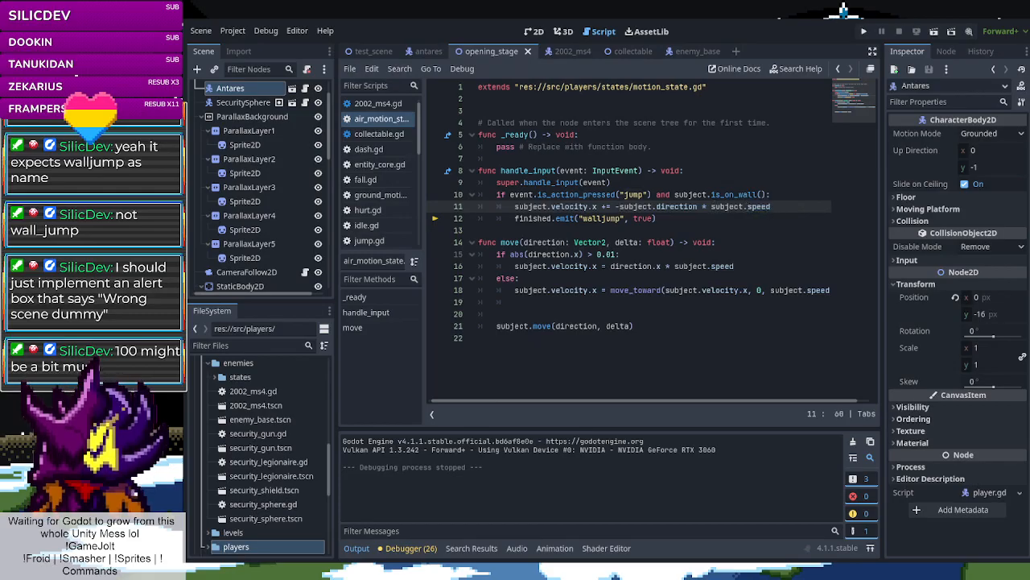
Run the game again and bring the player to the ground beside the tall brick building
{"action": "key", "text": "F5"}
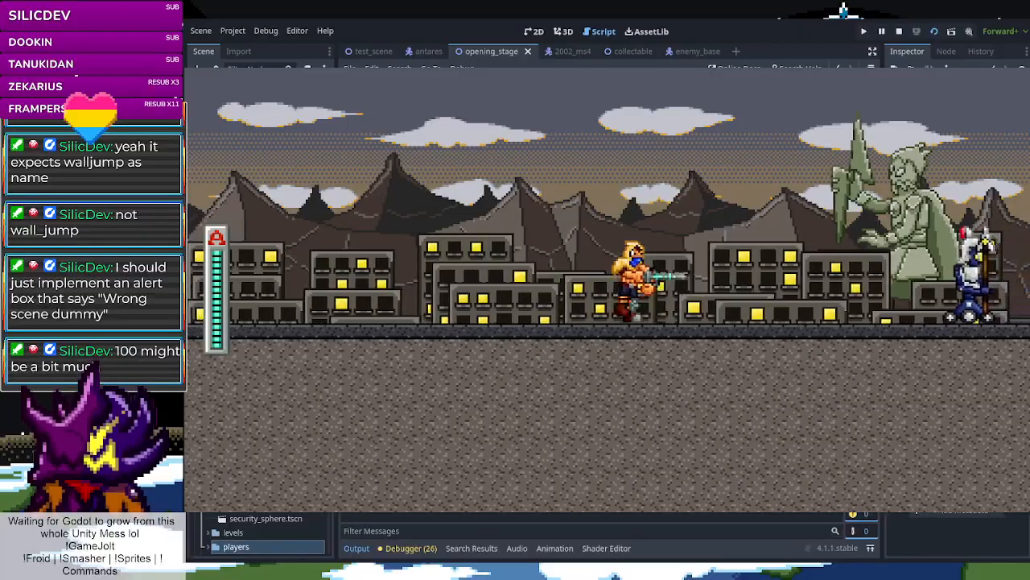
{"action": "key", "text": "space"}
{"action": "key", "text": "a"}
{"action": "key", "text": "d"}
{"action": "key", "text": "space"}
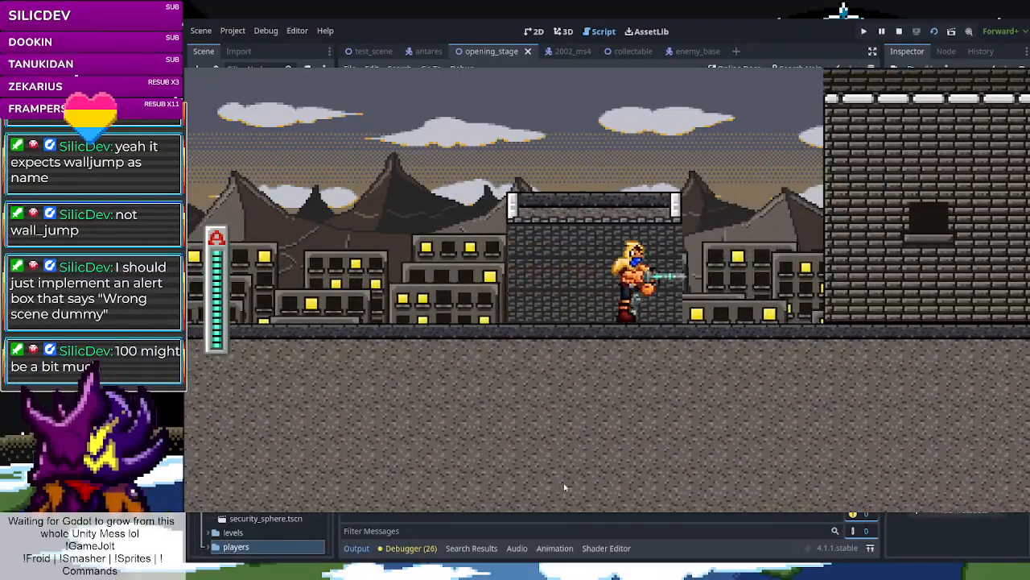
Try wall jumps off the brick building with the reversed horizontal push, and end the test run
{"action": "key", "text": "space"}
{"action": "key", "text": "space"}
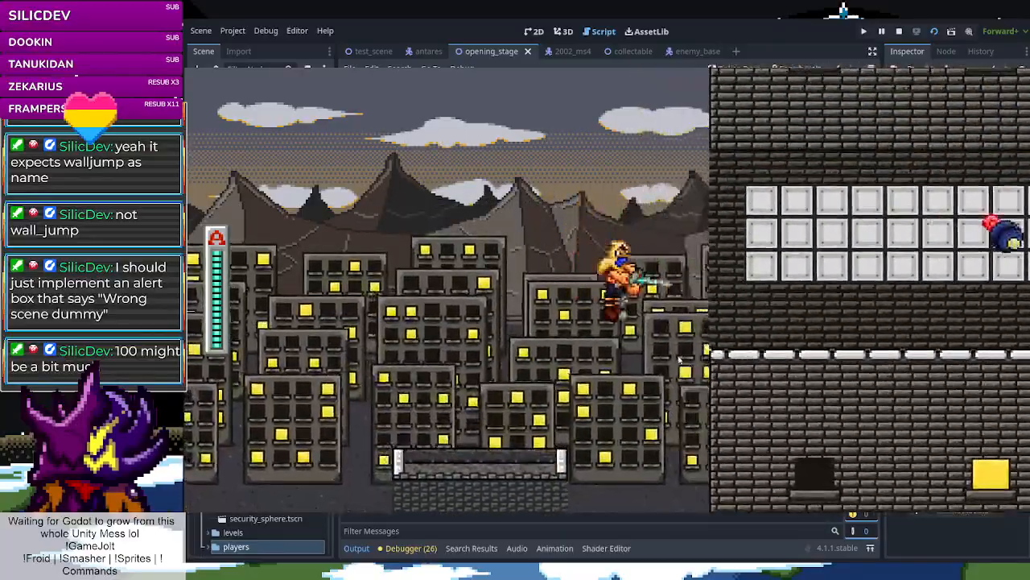
{"action": "key", "text": "space"}
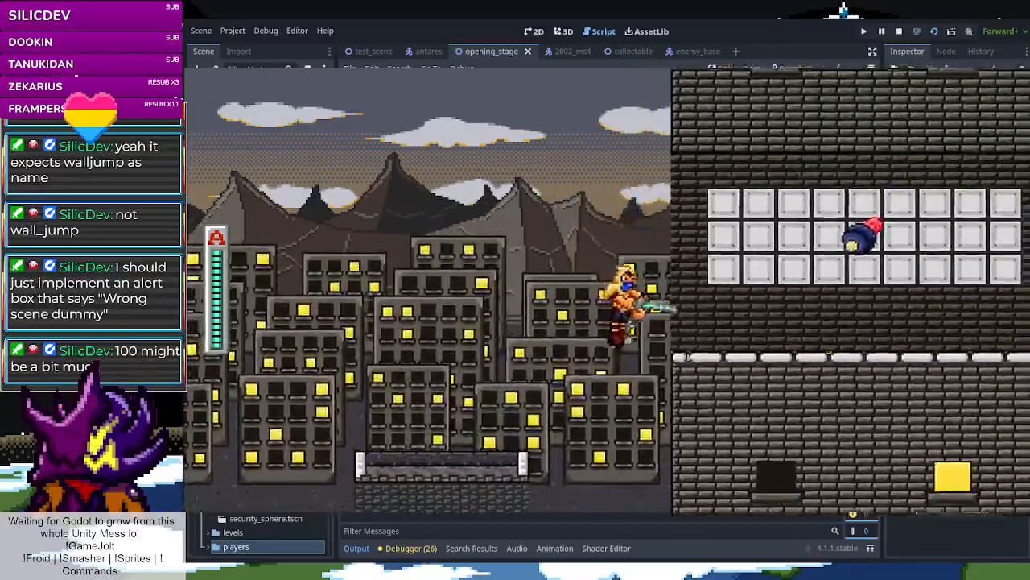
{"action": "key", "text": "space"}
{"action": "key", "text": "a"}
{"action": "key", "text": "d"}
{"action": "key", "text": "space"}
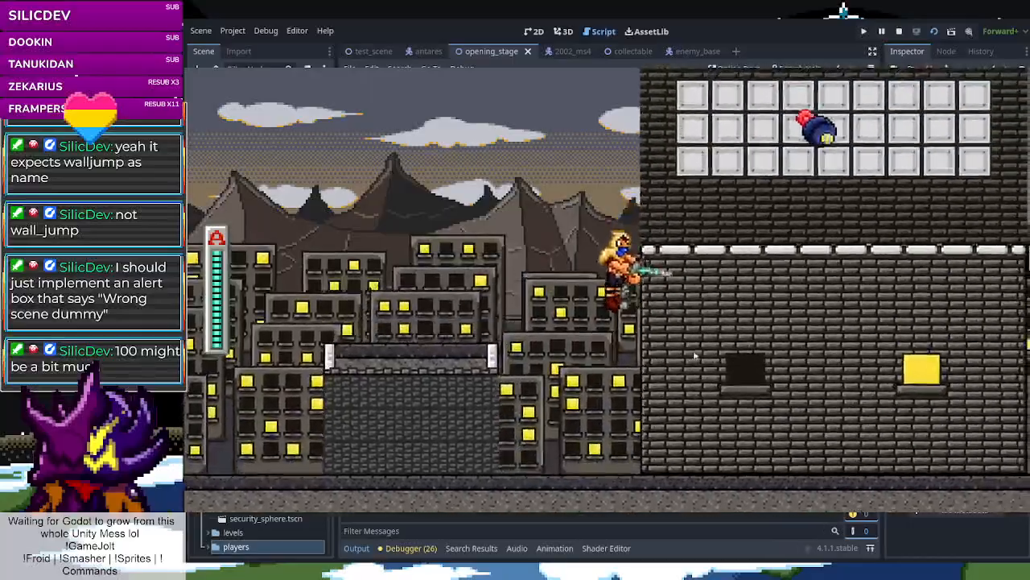
{"action": "key", "text": "space"}
{"action": "key", "text": "space"}
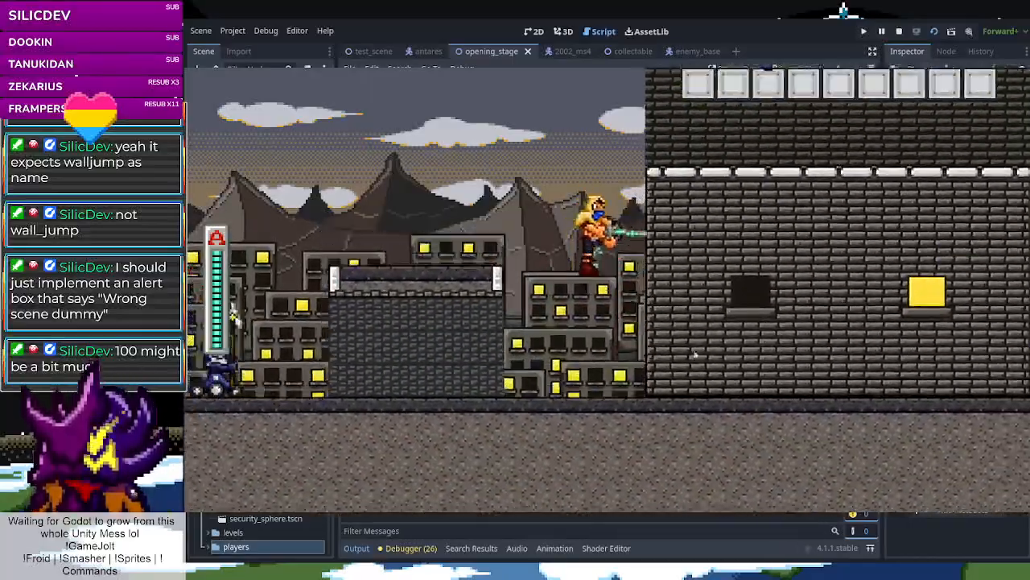
{"action": "key", "text": "space"}
{"action": "key", "text": "space"}
{"action": "key", "text": "space"}
{"action": "key", "text": "a"}
{"action": "key", "text": "d"}
{"action": "key", "text": "space"}
{"action": "key", "text": "space"}
{"action": "key", "text": "a"}
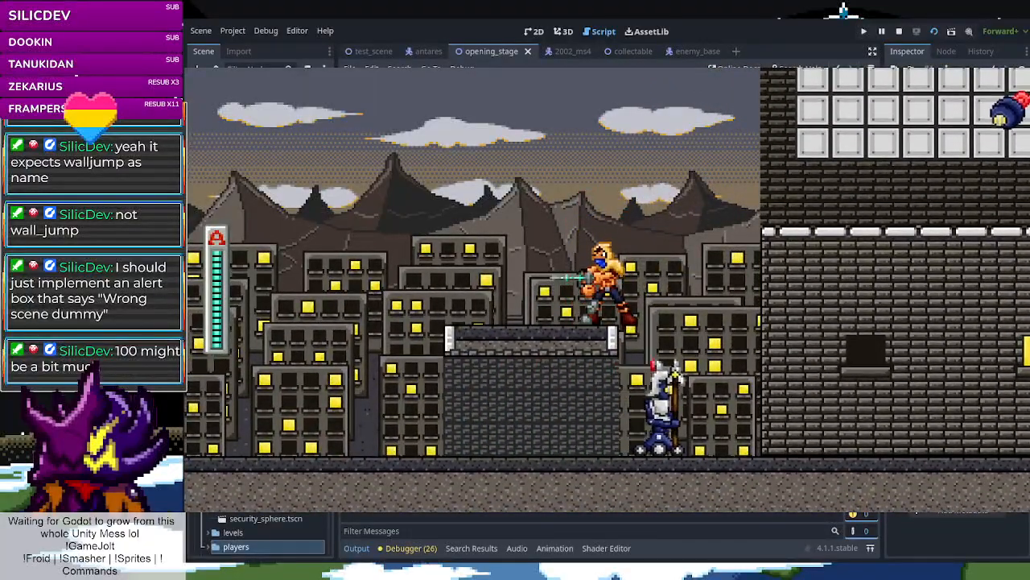
{"action": "key", "text": "a"}
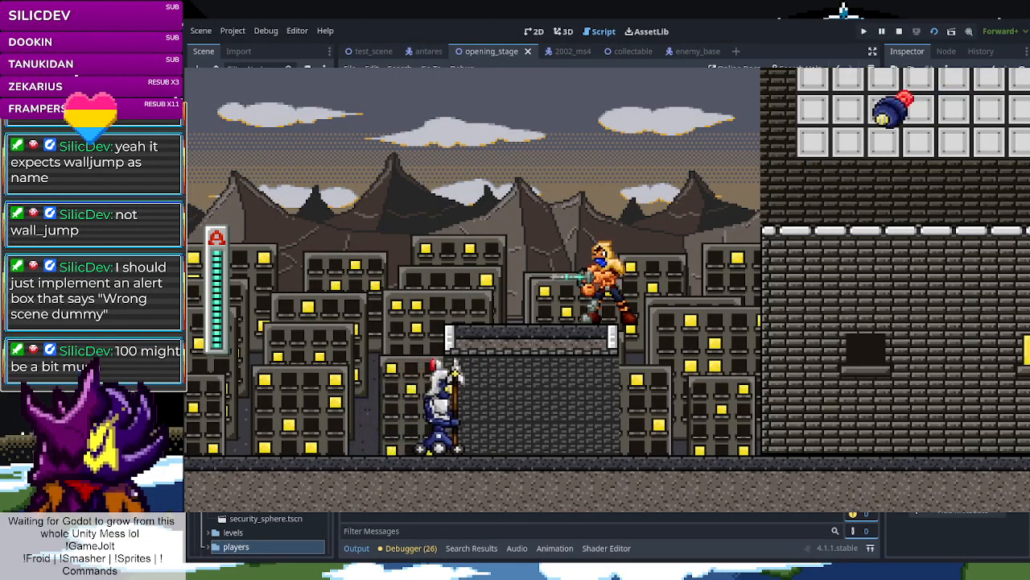
{"action": "key", "text": "F8"}
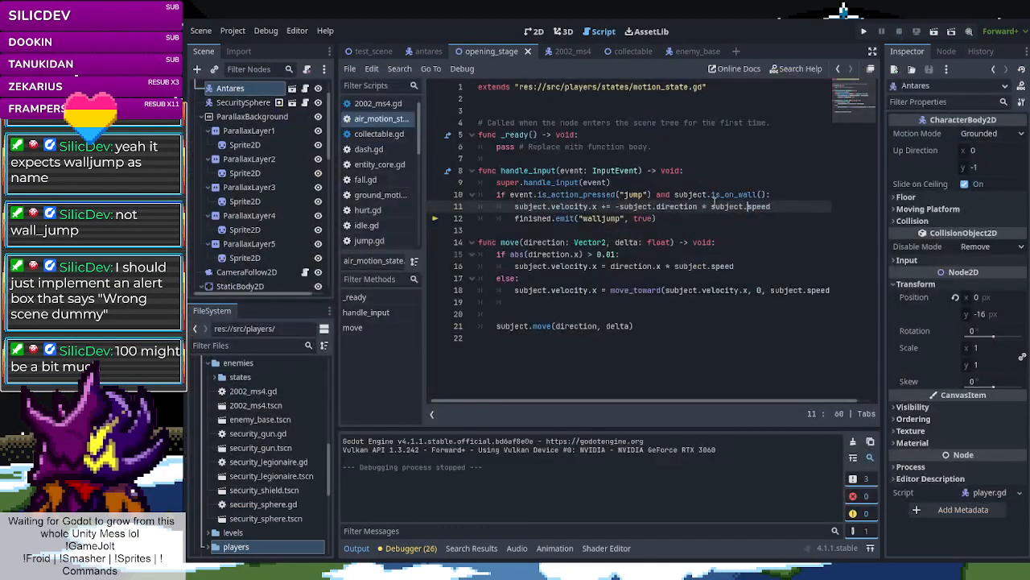
In air_motion_state.gd's handle_input, add an update_direction() call between the velocity.x change and the "walljump" emit
{"action": "left_click", "coordinate": [783, 208]}
{"action": "key", "text": "Return"}
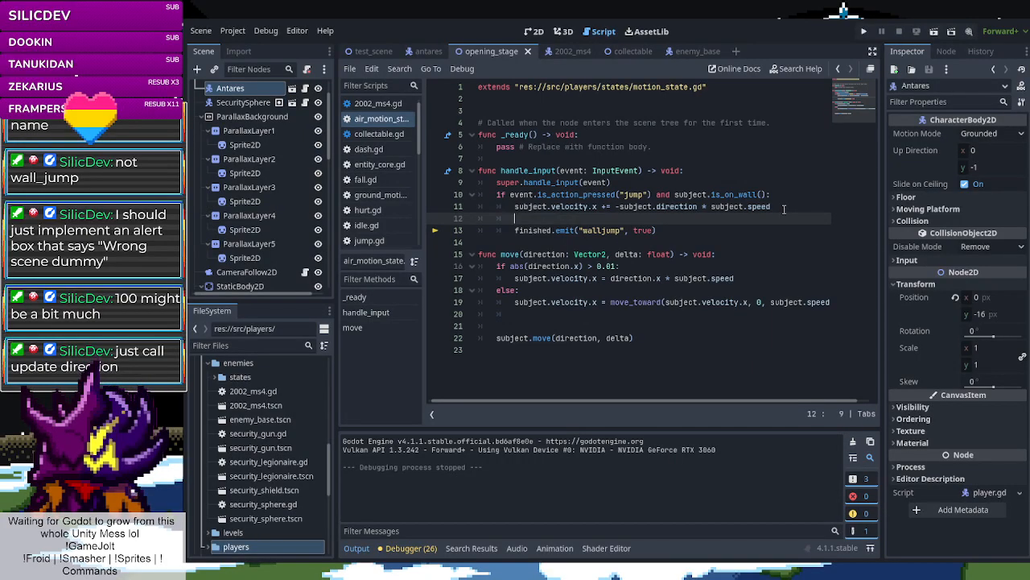
{"action": "type", "text": "u"}
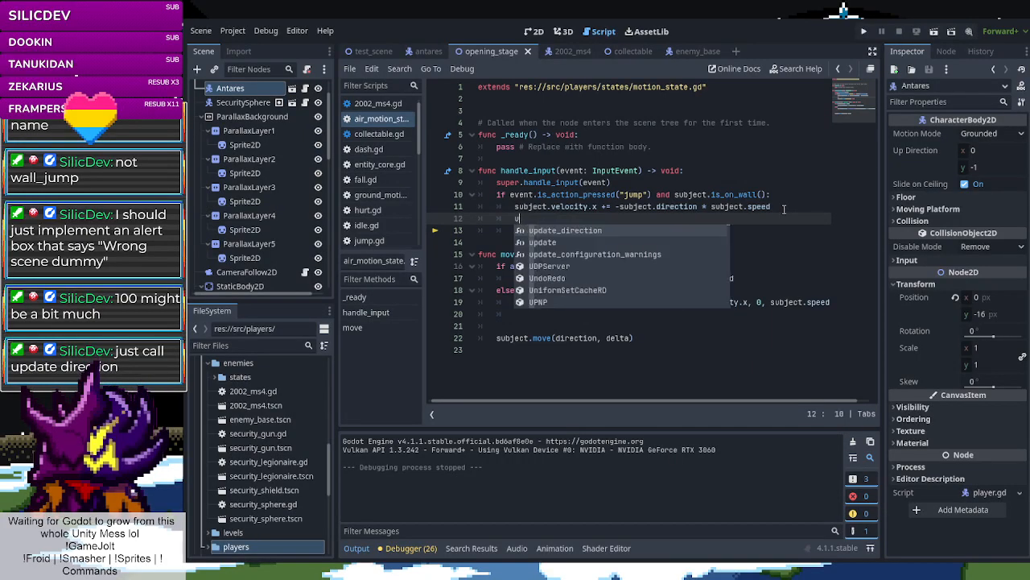
{"action": "key", "text": "BackSpace"}
{"action": "type", "text": "sub"}
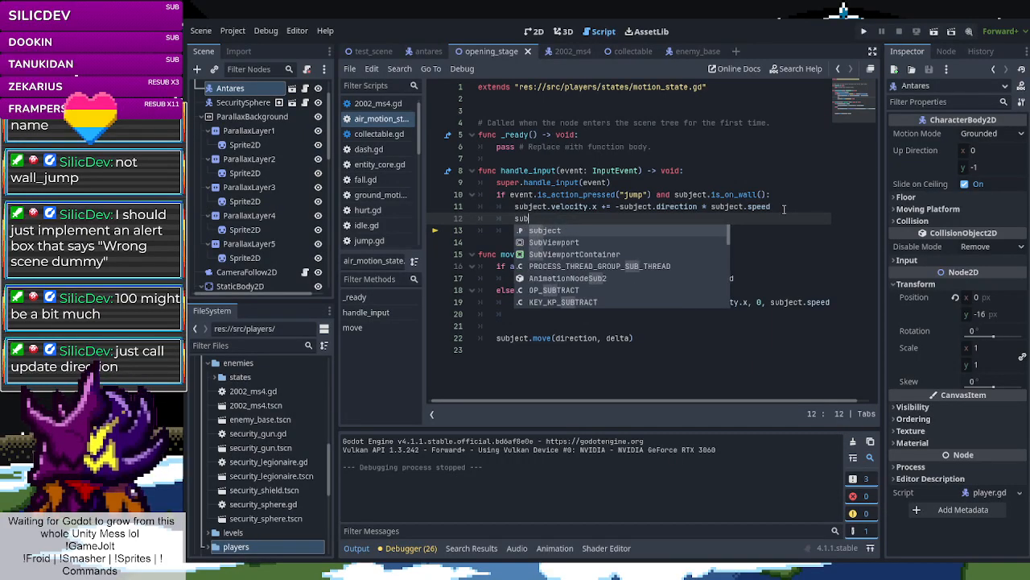
{"action": "type", "text": "ject.update_dir"}
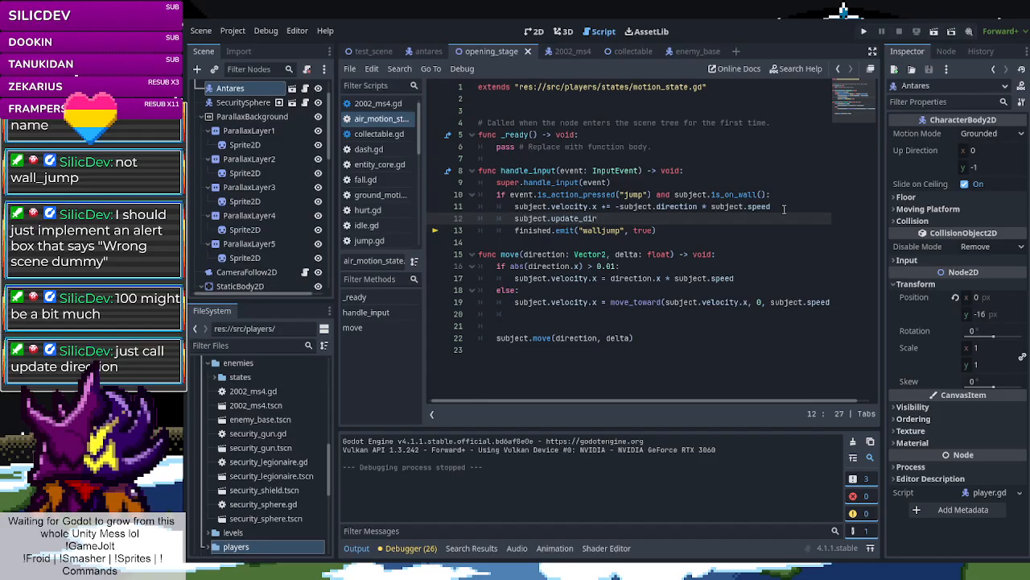
{"action": "key", "text": "BackSpace"}
{"action": "key", "text": "BackSpace"}
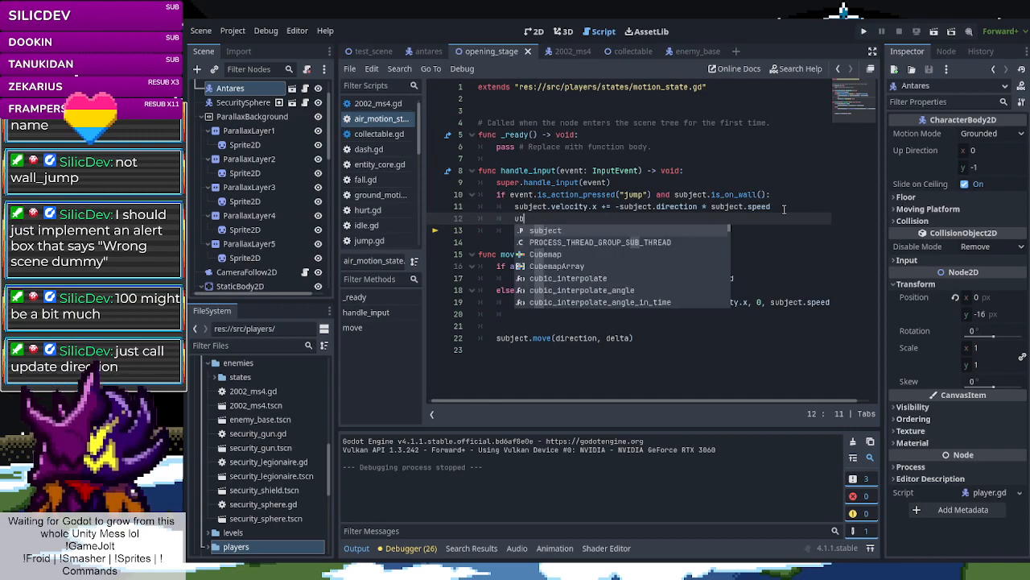
{"action": "key", "text": "Return"}
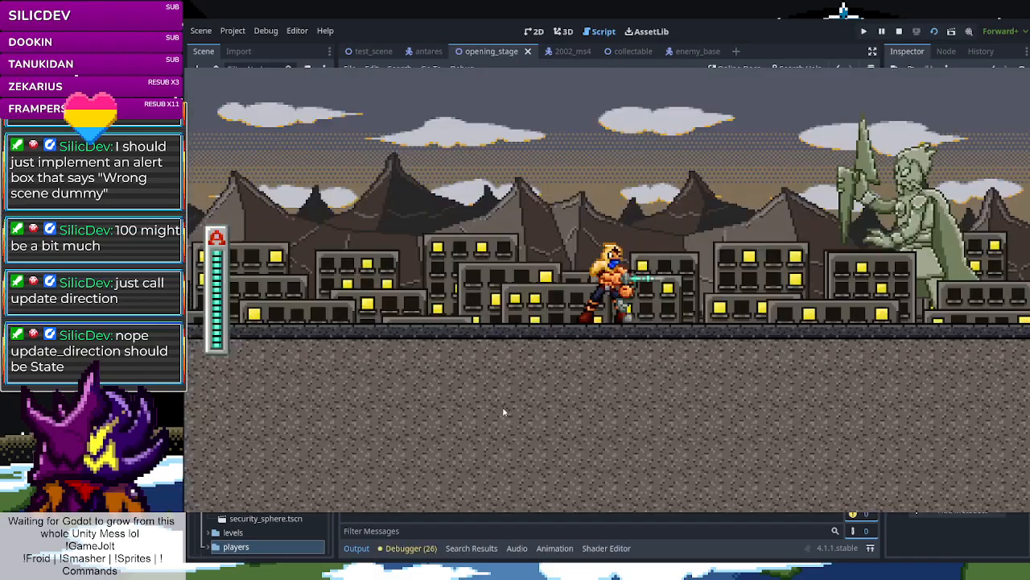
Run the game and bring the player onto the low brick platform before the tall building
{"action": "key", "text": "Right"}
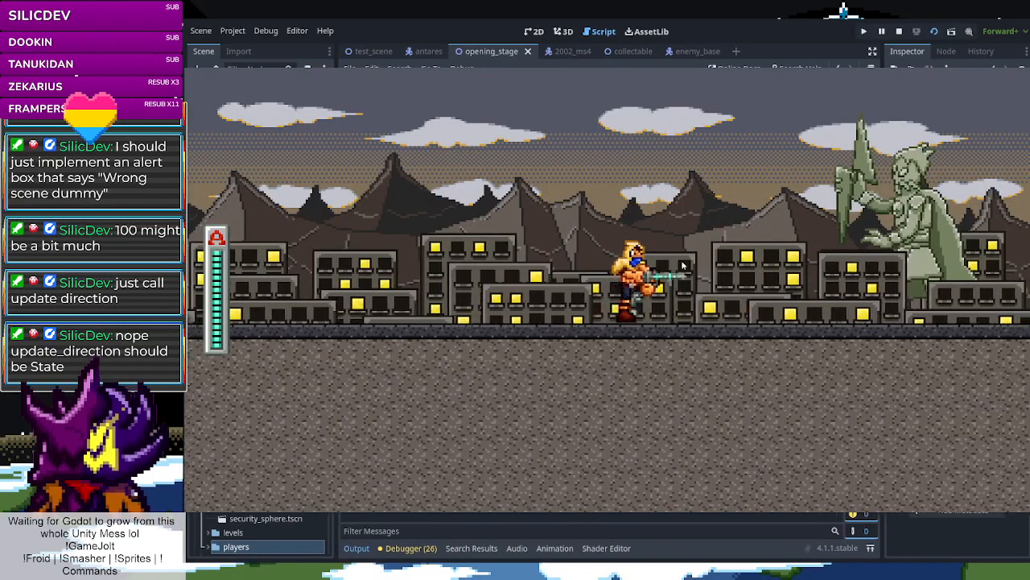
{"action": "key", "text": "space"}
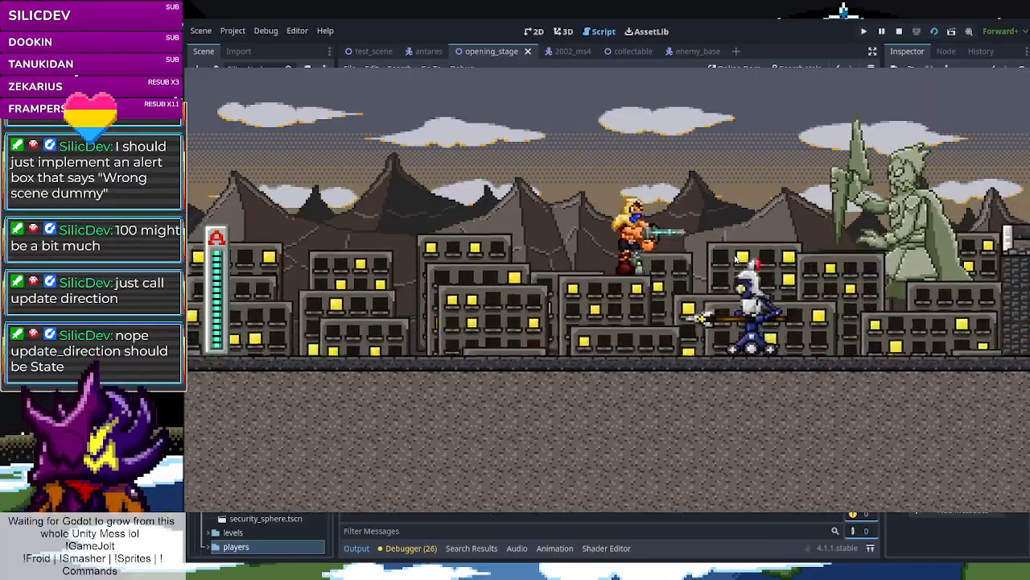
{"action": "key", "text": "space"}
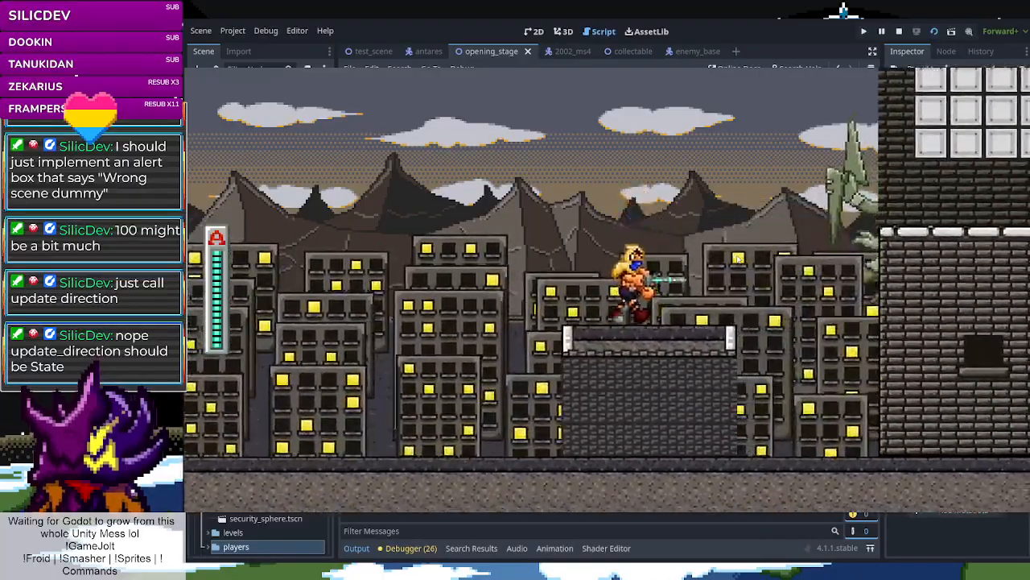
Test the wall jump with the direction update around the low platform and the tall brick building
{"action": "key", "text": "space"}
{"action": "key", "text": "space"}
{"action": "key", "text": "Left"}
{"action": "key", "text": "Right"}
{"action": "key", "text": "space"}
{"action": "key", "text": "Left"}
{"action": "key", "text": "Left"}
{"action": "key", "text": "space"}
{"action": "key", "text": "Left"}
{"action": "key", "text": "space"}
{"action": "key", "text": "Left"}
{"action": "key", "text": "Right"}
{"action": "key", "text": "space"}
{"action": "key", "text": "Right"}
{"action": "key", "text": "space"}
{"action": "key", "text": "space"}
{"action": "key", "text": "Left"}
{"action": "key", "text": "Right"}
{"action": "key", "text": "Right"}
{"action": "key", "text": "space"}
{"action": "key", "text": "space"}
{"action": "key", "text": "Left"}
{"action": "key", "text": "Right"}
{"action": "key", "text": "Right"}
{"action": "key", "text": "Left"}
{"action": "key", "text": "x"}
{"action": "key", "text": "Left"}
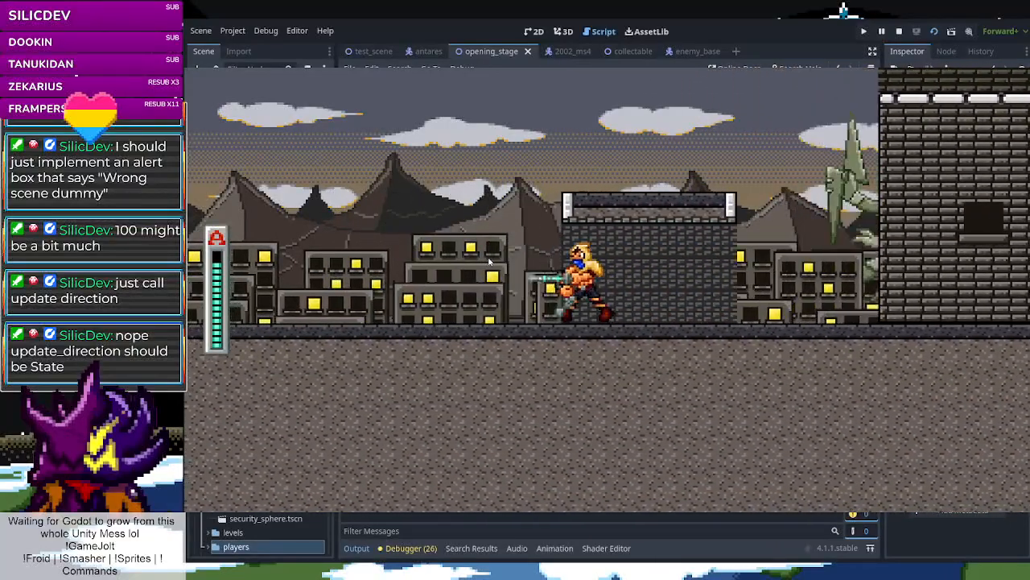
Bring the player from the ground back onto the top of the low brick platform
{"action": "key", "text": "space"}
{"action": "key", "text": "Right"}
{"action": "key", "text": "Right"}
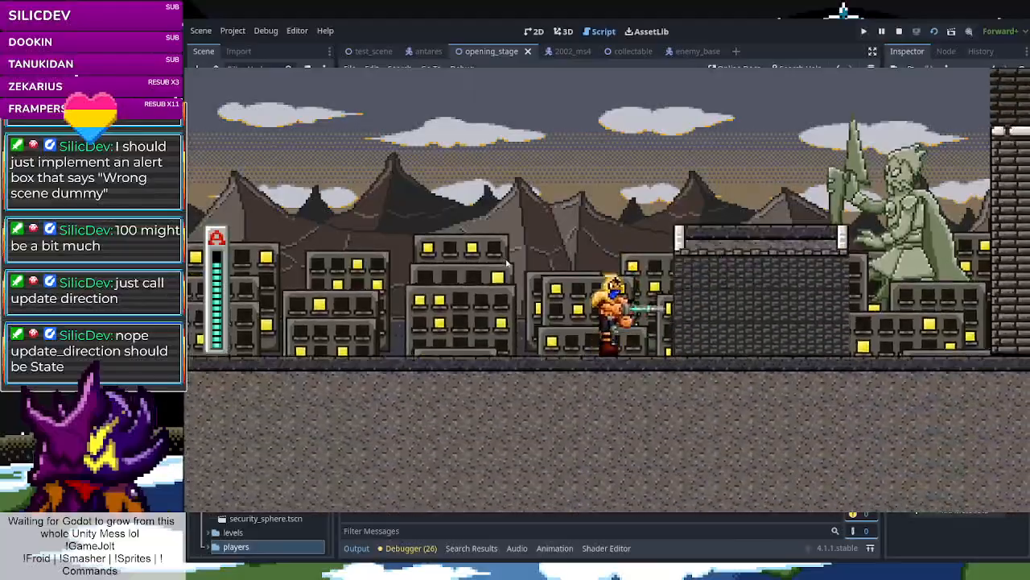
{"action": "key", "text": "space"}
{"action": "key", "text": "Right"}
{"action": "key", "text": "space"}
{"action": "key", "text": "space"}
{"action": "key", "text": "Left"}
{"action": "key", "text": "space"}
{"action": "key", "text": "space"}
{"action": "key", "text": "Left"}
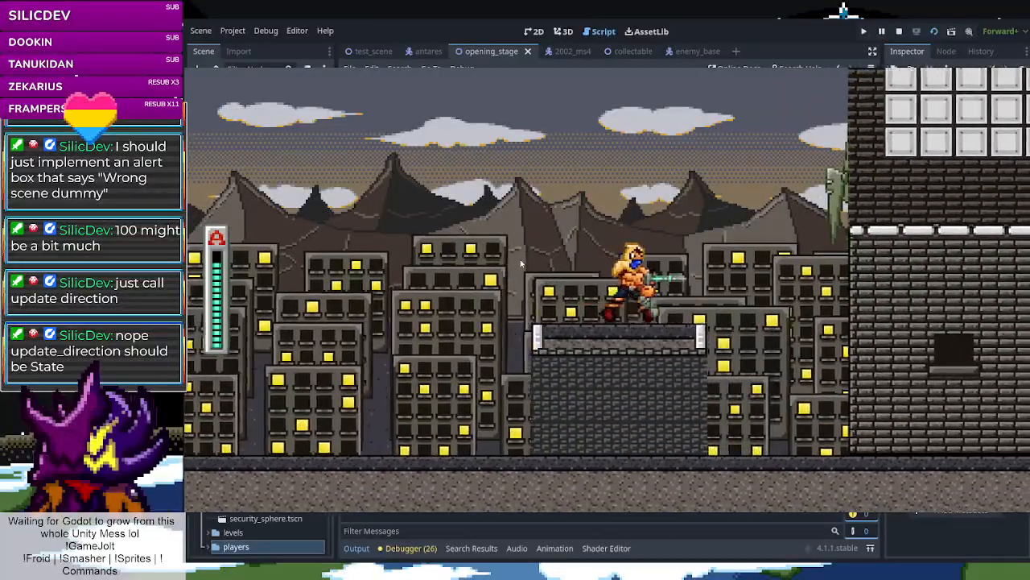
Wall jump repeatedly up the side of the tall brick building until the player stands on its white-edged ledge
{"action": "key", "text": "Right"}
{"action": "key", "text": "space"}
{"action": "key", "text": "Left"}
{"action": "key", "text": "space"}
{"action": "key", "text": "Right"}
{"action": "key", "text": "space"}
{"action": "key", "text": "Left"}
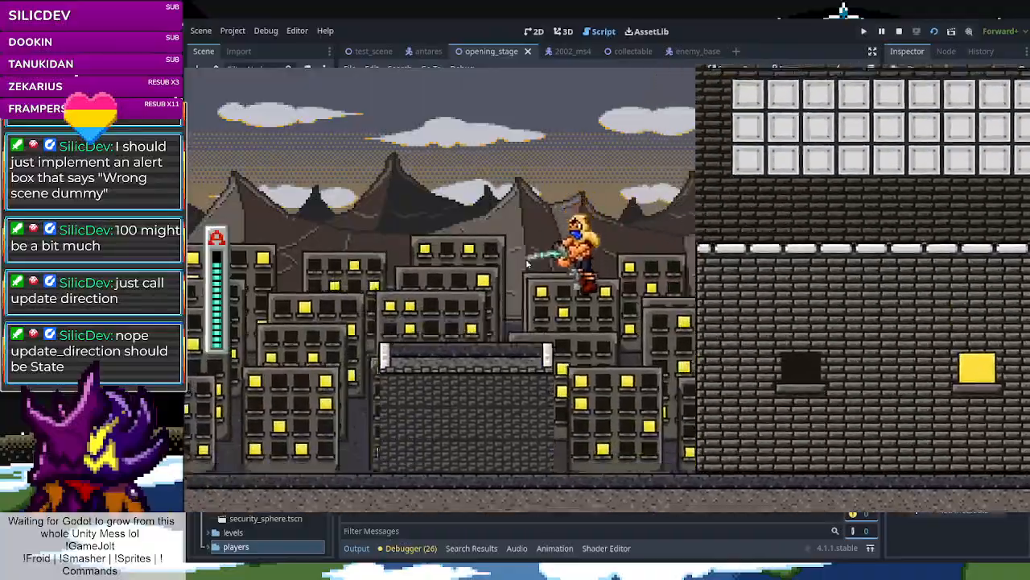
{"action": "key", "text": "Right"}
{"action": "key", "text": "space"}
{"action": "key", "text": "space"}
{"action": "key", "text": "Left"}
{"action": "key", "text": "Right"}
{"action": "key", "text": "space"}
{"action": "key", "text": "space"}
{"action": "key", "text": "Left"}
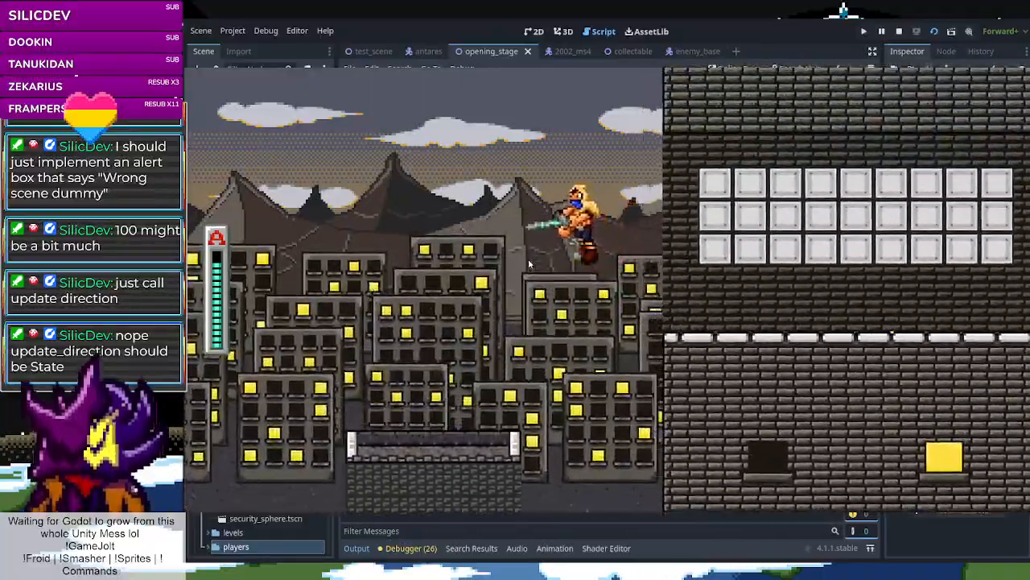
{"action": "key", "text": "Right"}
{"action": "key", "text": "space"}
{"action": "key", "text": "space"}
{"action": "key", "text": "Left"}
{"action": "key", "text": "Right"}
{"action": "key", "text": "space"}
{"action": "key", "text": "space"}
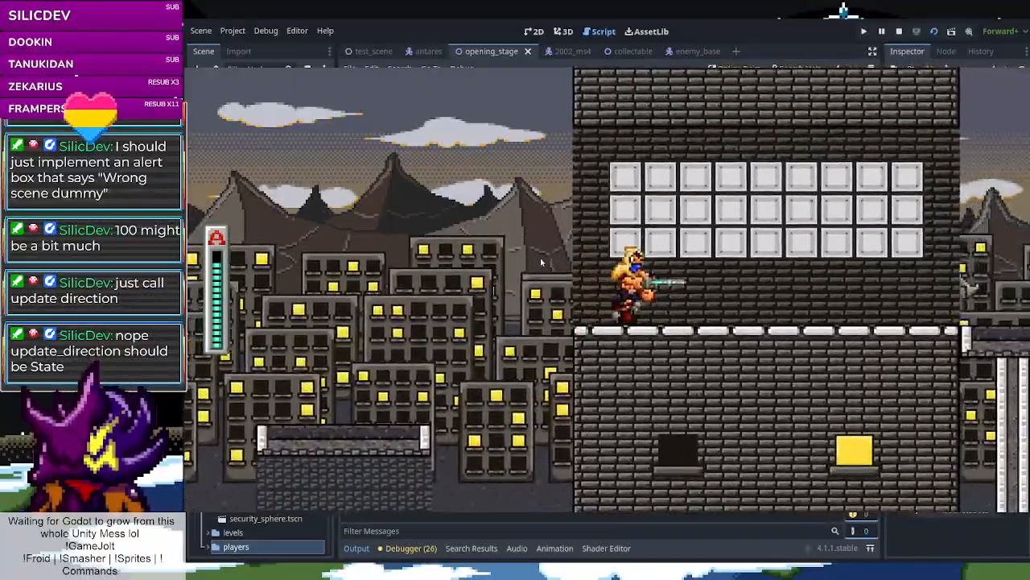
Run along the ledge and over the elevated bridge, jumping onward through the stage to the ground beyond
{"action": "key", "text": "Right"}
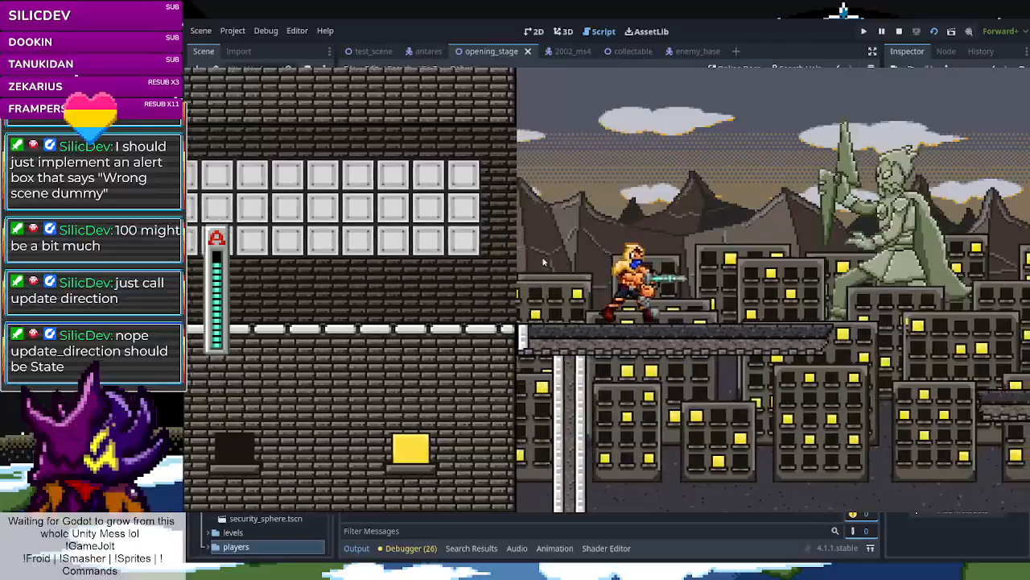
{"action": "key", "text": "Right"}
{"action": "key", "text": "Right"}
{"action": "key", "text": "Right"}
{"action": "key", "text": "space"}
{"action": "key", "text": "Left"}
{"action": "key", "text": "Right"}
{"action": "key", "text": "space"}
{"action": "key", "text": "Left"}
{"action": "key", "text": "Right"}
{"action": "key", "text": "space"}
{"action": "key", "text": "space"}
{"action": "key", "text": "Right"}
{"action": "key", "text": "space"}
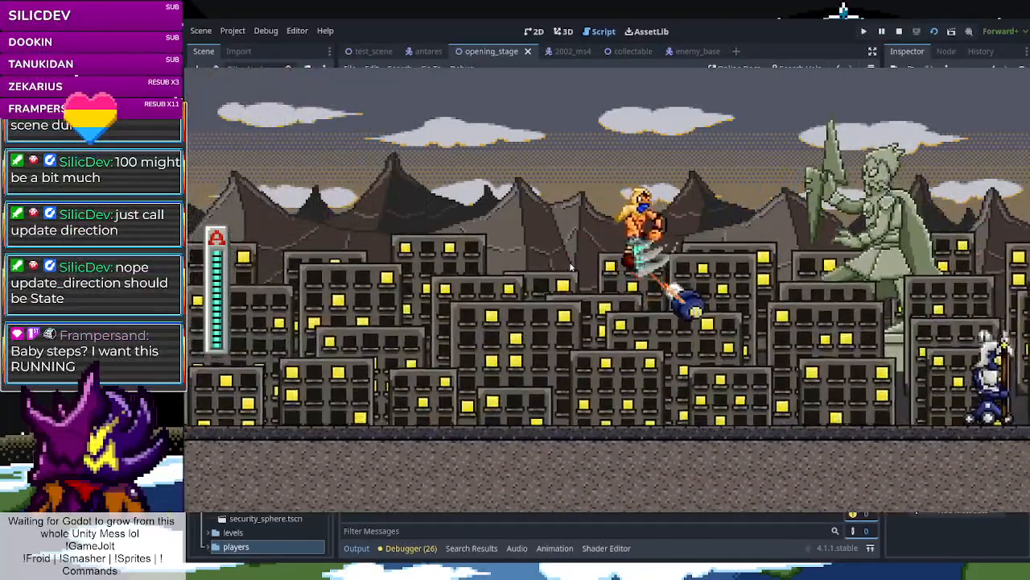
Attack the enemies on the ground and reach the next large brick wall
{"action": "key", "text": "Right"}
{"action": "key", "text": "x"}
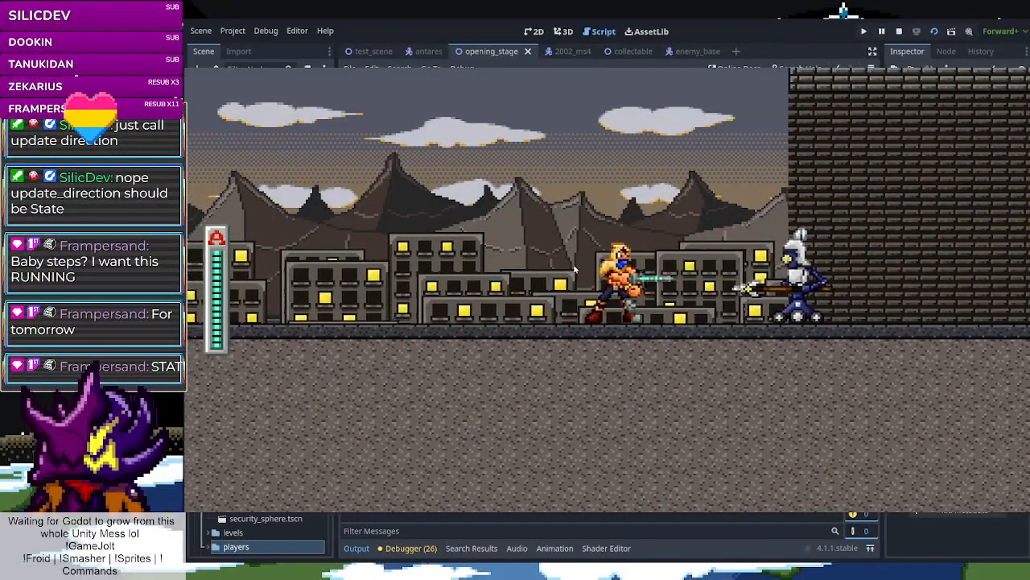
{"action": "key", "text": "space"}
{"action": "key", "text": "Right"}
{"action": "key", "text": "Left"}
{"action": "key", "text": "x"}
{"action": "key", "text": "Right"}
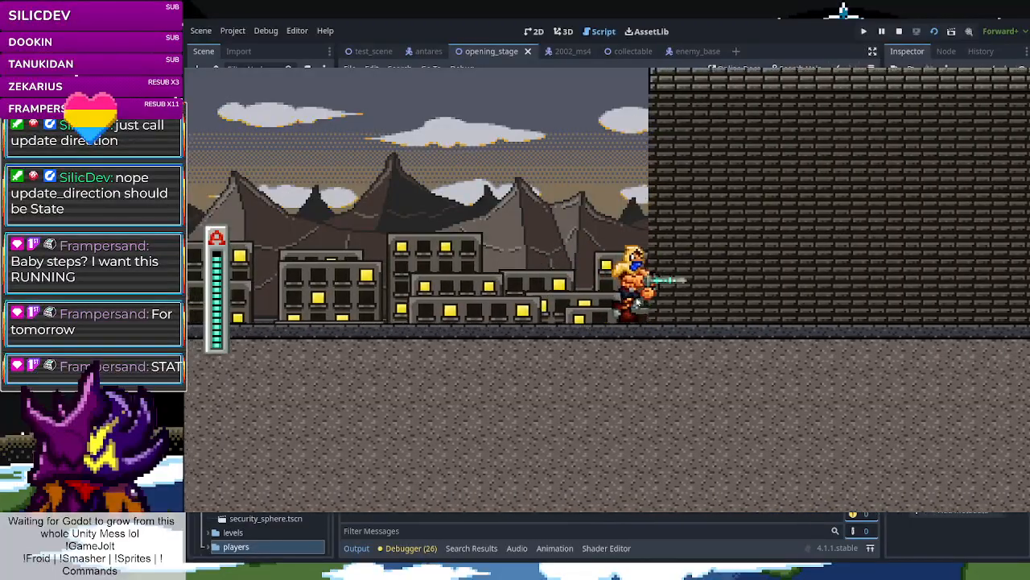
Return to the windowed brick building, test wall jumps repeatedly against its far side, and stop the game
{"action": "key", "text": "Left"}
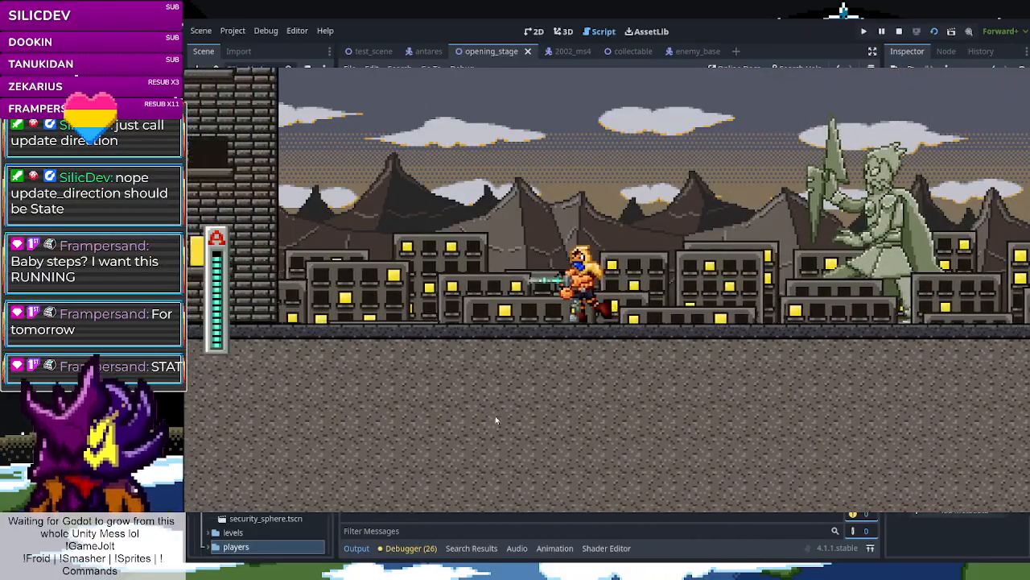
{"action": "key", "text": "space"}
{"action": "key", "text": "space"}
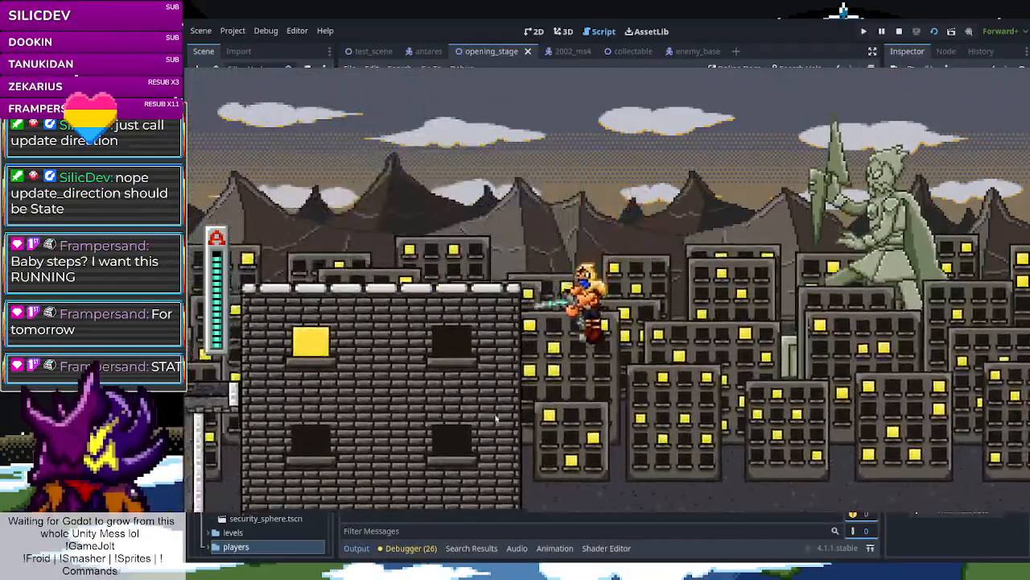
{"action": "key", "text": "space"}
{"action": "key", "text": "Right"}
{"action": "key", "text": "Left"}
{"action": "key", "text": "space"}
{"action": "key", "text": "space"}
{"action": "key", "text": "Right"}
{"action": "key", "text": "Left"}
{"action": "key", "text": "space"}
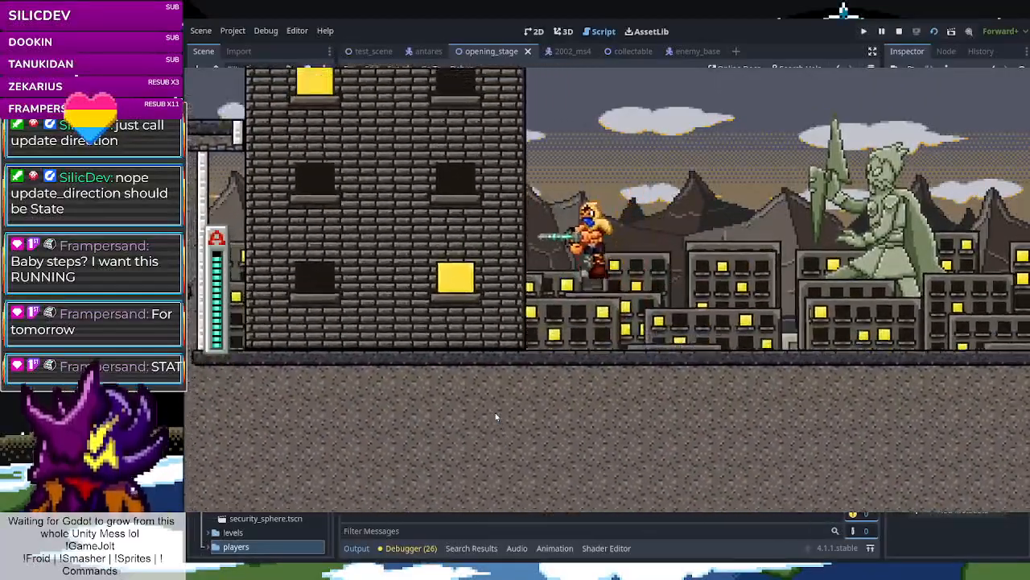
{"action": "key", "text": "space"}
{"action": "key", "text": "Right"}
{"action": "key", "text": "Left"}
{"action": "key", "text": "space"}
{"action": "key", "text": "space"}
{"action": "key", "text": "Left"}
{"action": "key", "text": "space"}
{"action": "key", "text": "space"}
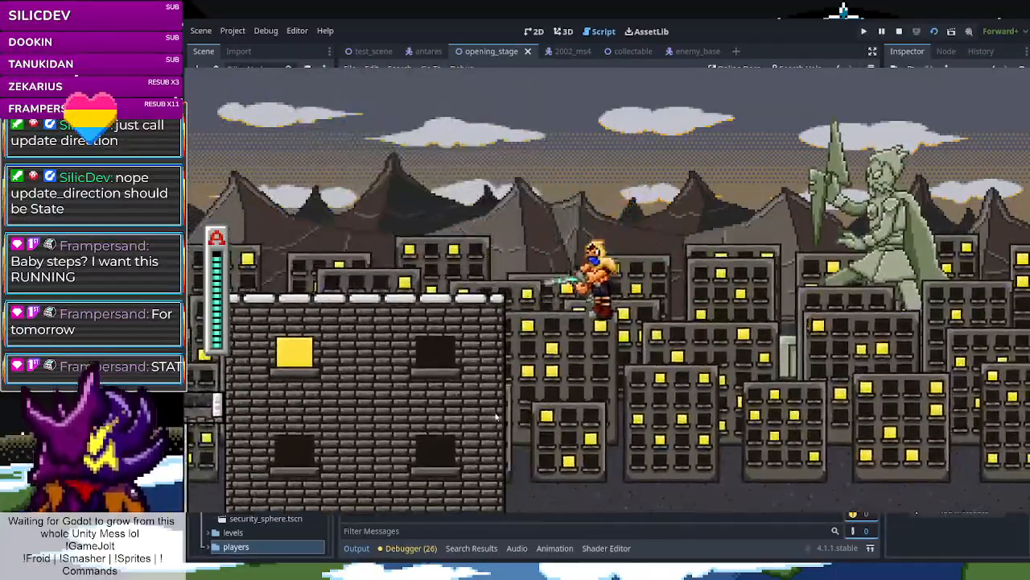
{"action": "key", "text": "Left"}
{"action": "key", "text": "space"}
{"action": "key", "text": "space"}
{"action": "key", "text": "Right"}
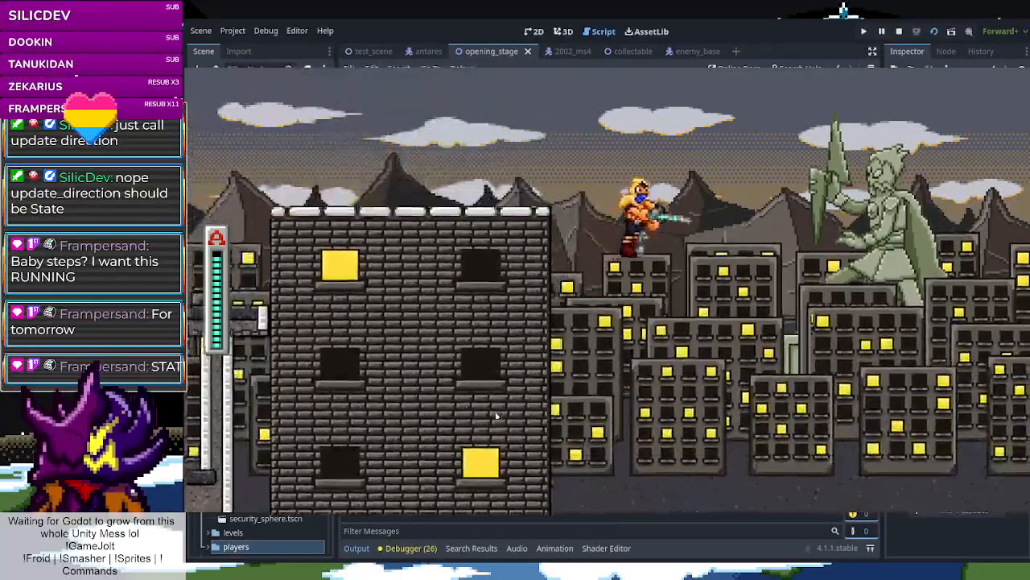
{"action": "key", "text": "Left"}
{"action": "key", "text": "space"}
{"action": "key", "text": "space"}
{"action": "key", "text": "Left"}
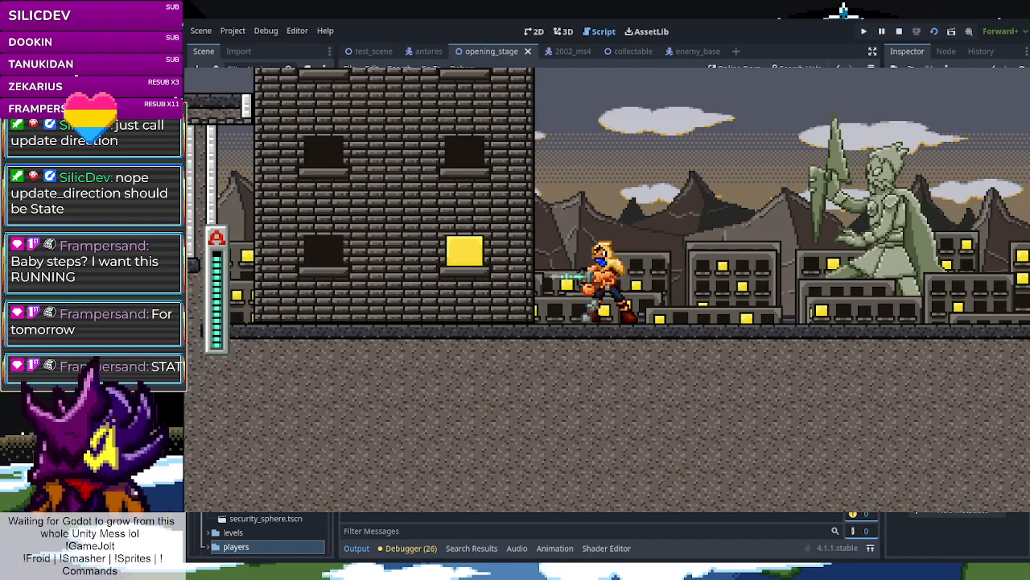
{"action": "left_click", "coordinate": [900, 30]}
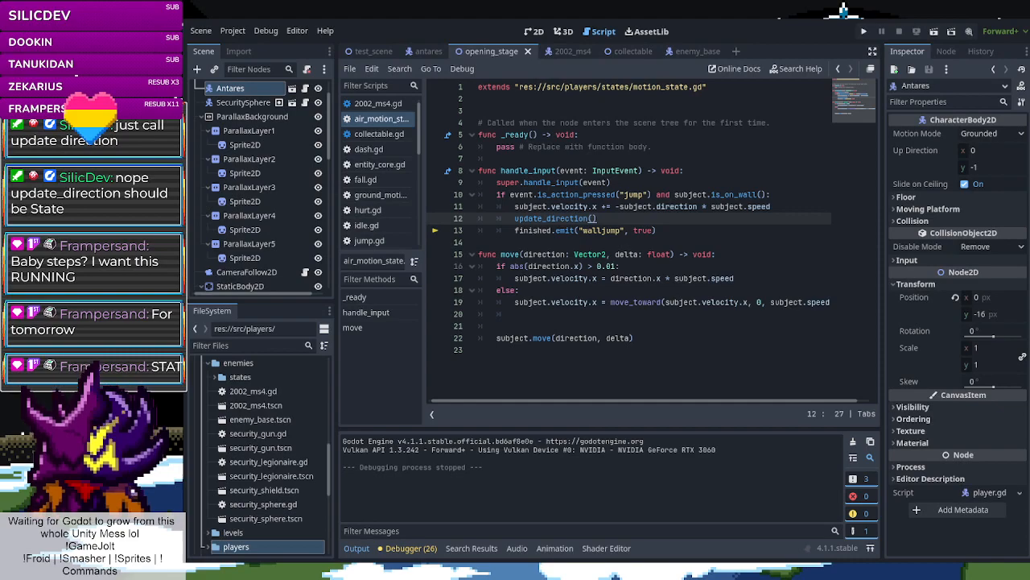
Run the game again and jump the player past the low brick platform towards the tall building
{"action": "left_click", "coordinate": [934, 33]}
{"action": "key", "text": "space"}
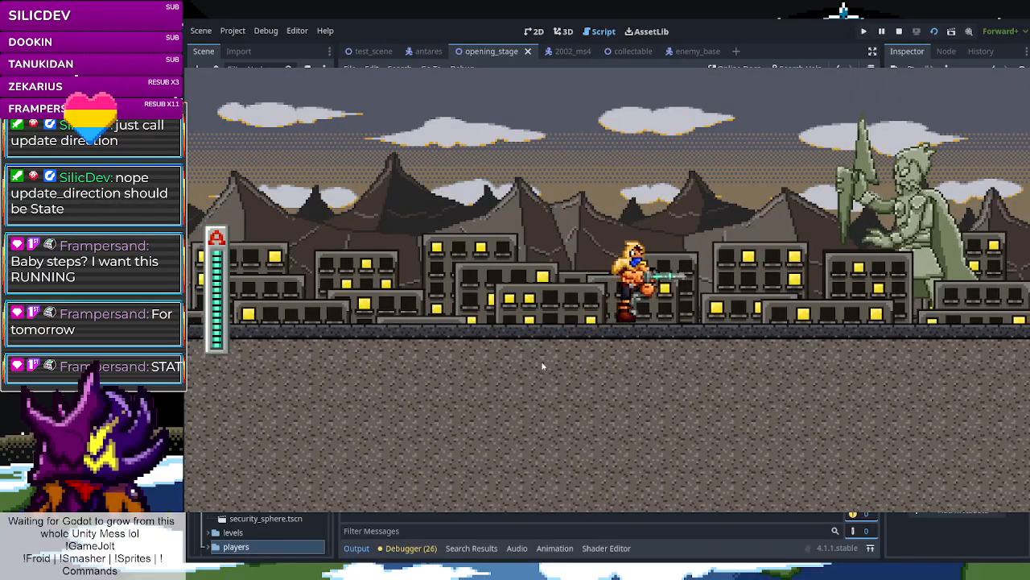
{"action": "key", "text": "Right"}
{"action": "key", "text": "space"}
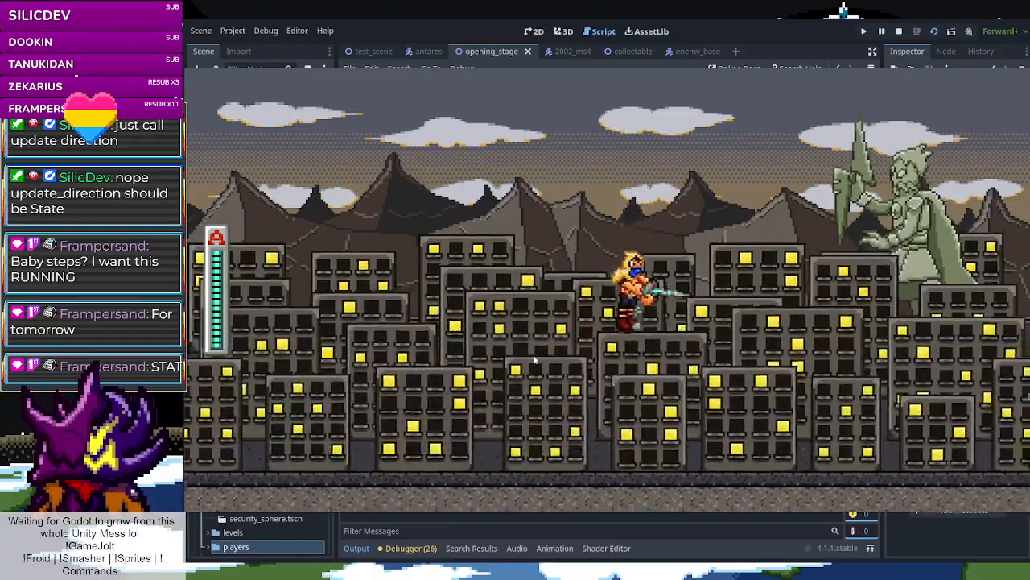
{"action": "key", "text": "Right"}
{"action": "key", "text": "space"}
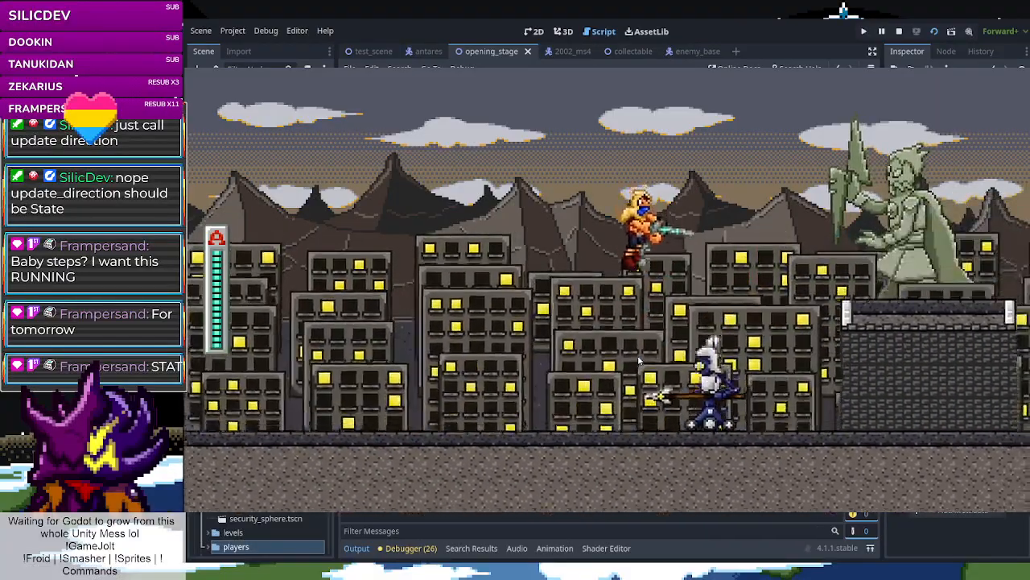
{"action": "key", "text": "space"}
{"action": "key", "text": "Right"}
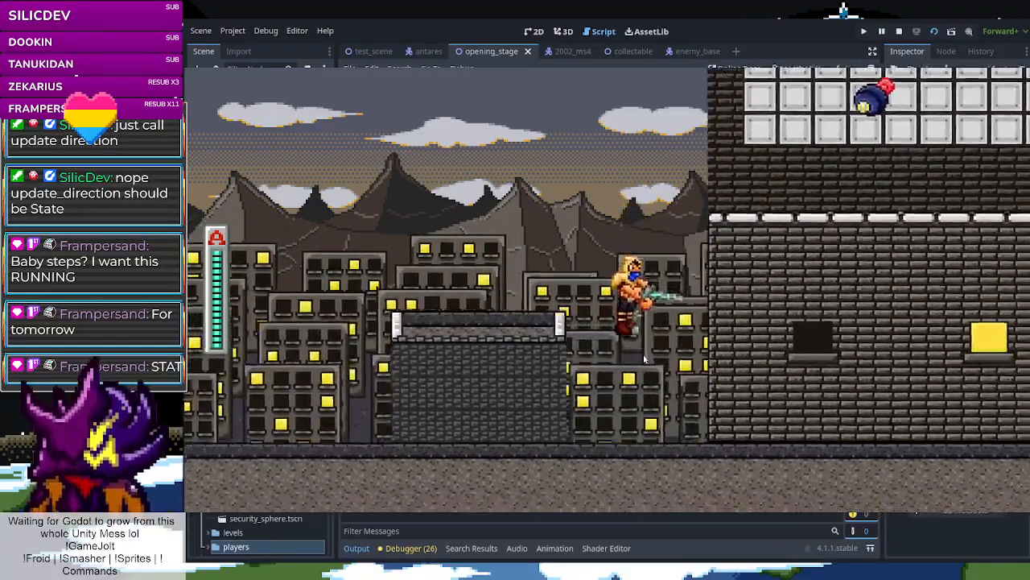
Try repeated wall jumps off the tall brick building, steering away from and back towards the wall
{"action": "key", "text": "Left"}
{"action": "key", "text": "Right"}
{"action": "key", "text": "space"}
{"action": "key", "text": "space"}
{"action": "key", "text": "Left"}
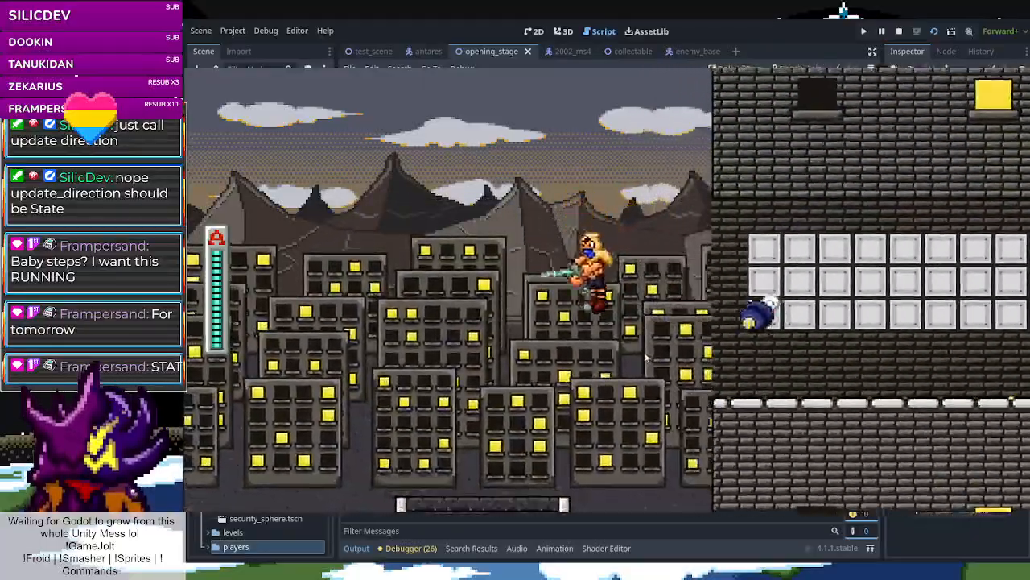
{"action": "key", "text": "Right"}
{"action": "key", "text": "space"}
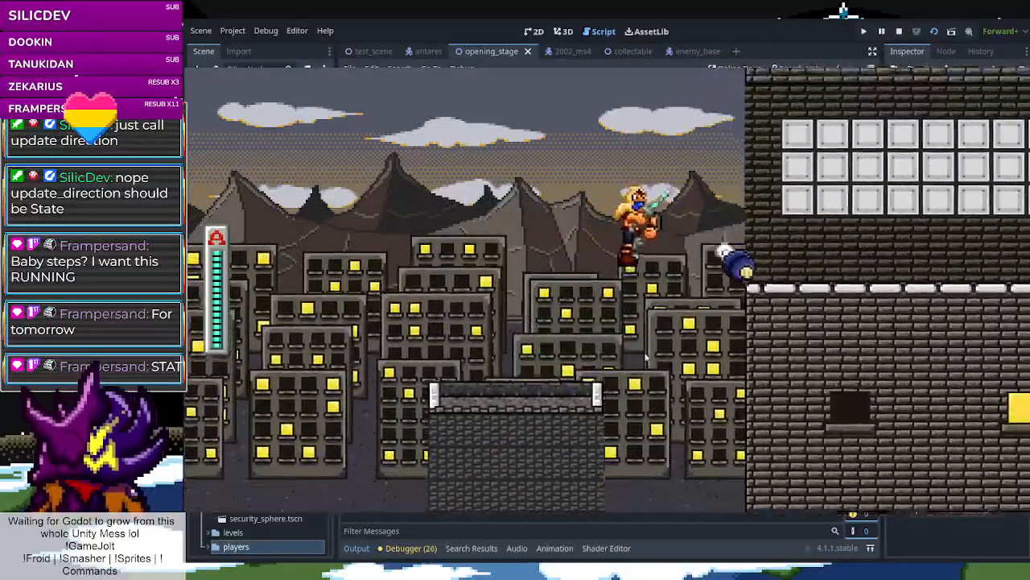
{"action": "key", "text": "space"}
{"action": "key", "text": "Right"}
{"action": "key", "text": "space"}
{"action": "key", "text": "space"}
{"action": "key", "text": "Right"}
{"action": "key", "text": "space"}
{"action": "key", "text": "Right"}
{"action": "key", "text": "space"}
{"action": "key", "text": "space"}
{"action": "key", "text": "space"}
{"action": "key", "text": "space"}
{"action": "key", "text": "space"}
{"action": "key", "text": "space"}
{"action": "key", "text": "Right"}
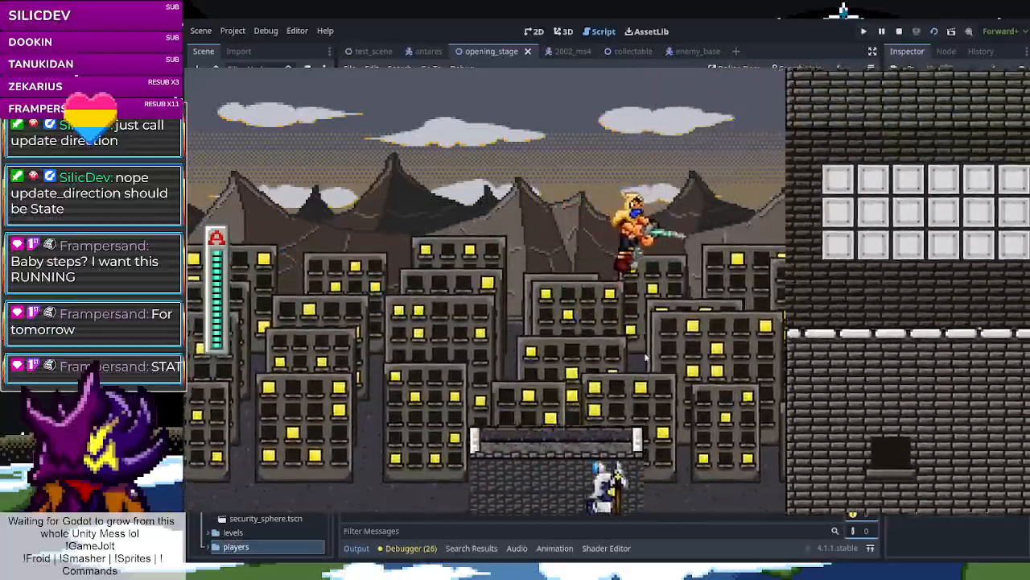
Drop to the ground beside the spear enemy, jump past it, and wall jump up the tall brick building again
{"action": "key", "text": "Left"}
{"action": "key", "text": "Left"}
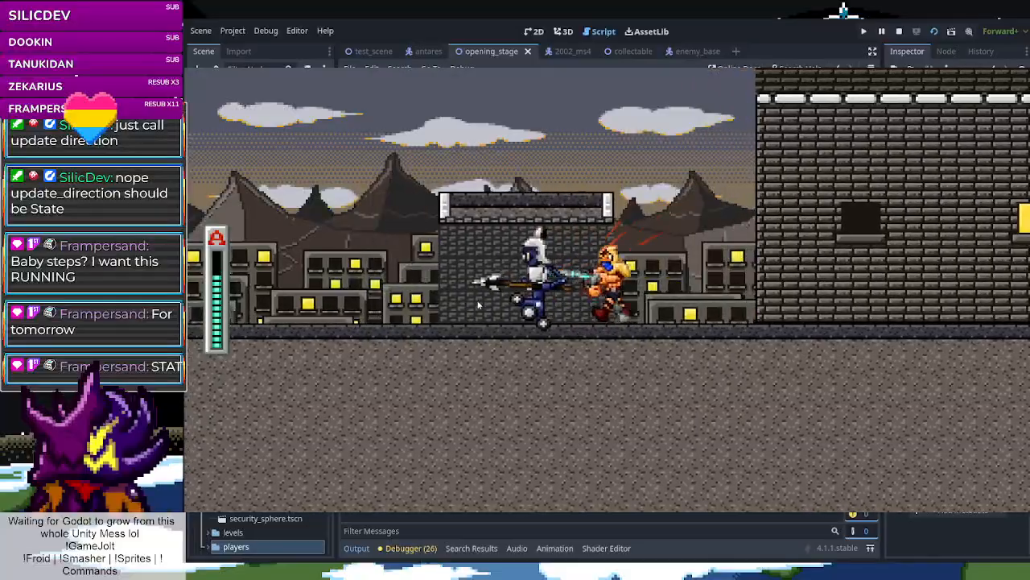
{"action": "key", "text": "space"}
{"action": "key", "text": "Left"}
{"action": "key", "text": "Right"}
{"action": "key", "text": "space"}
{"action": "key", "text": "Right"}
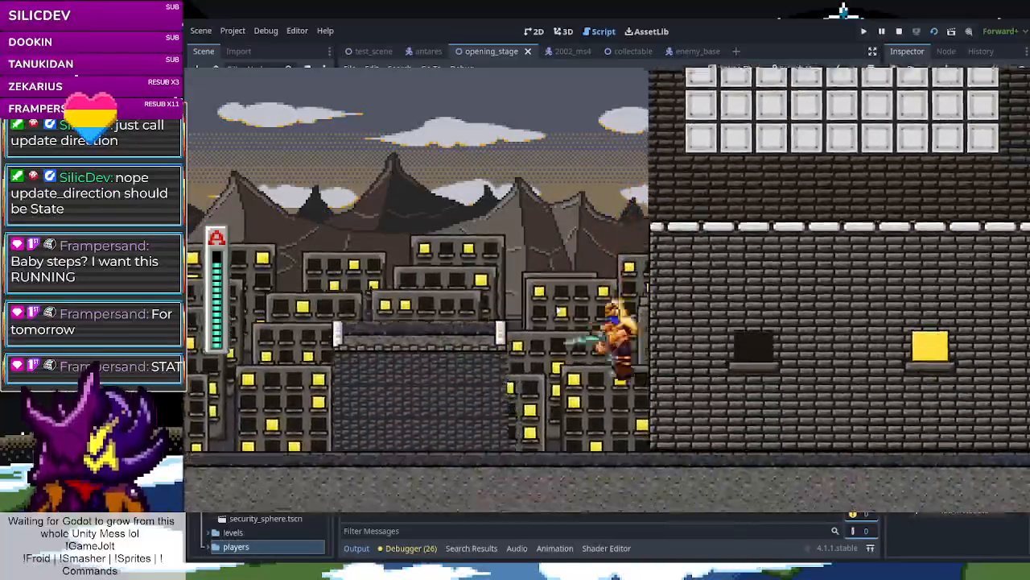
{"action": "key", "text": "Right"}
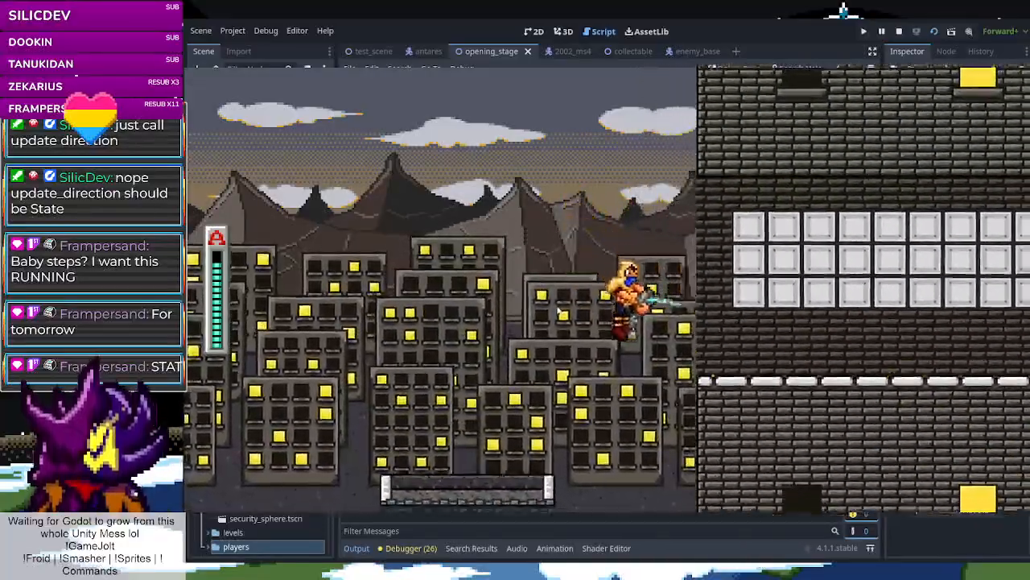
Test further wall jumps on the tall building, steering away from and back into the wall before landing
{"action": "key", "text": "space"}
{"action": "key", "text": "Left"}
{"action": "key", "text": "Right"}
{"action": "key", "text": "space"}
{"action": "key", "text": "Left"}
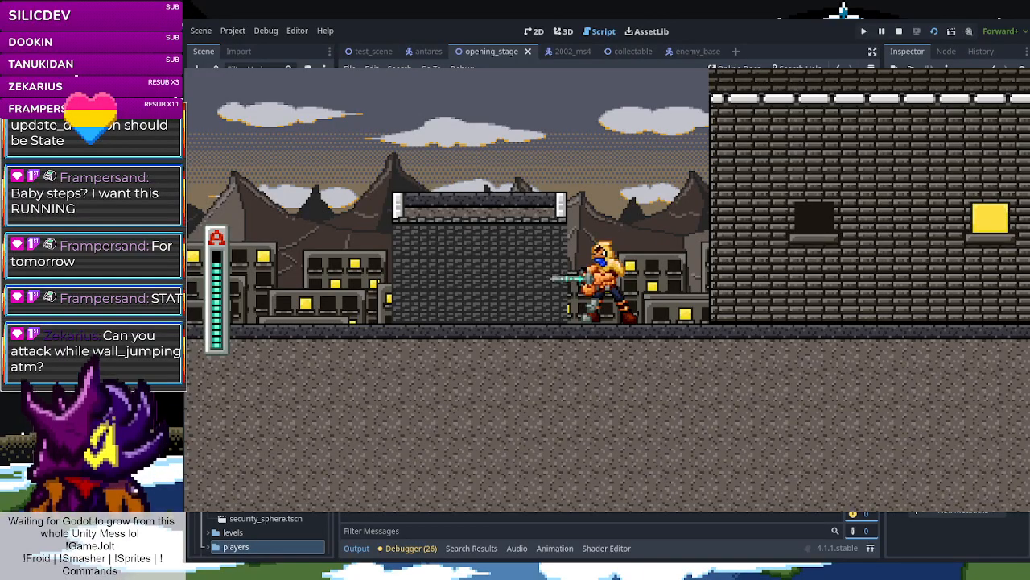
Climb the tall brick building with repeated wall jumps while attacking in mid-air
{"action": "key", "text": "Right"}
{"action": "key", "text": "space"}
{"action": "key", "text": "space"}
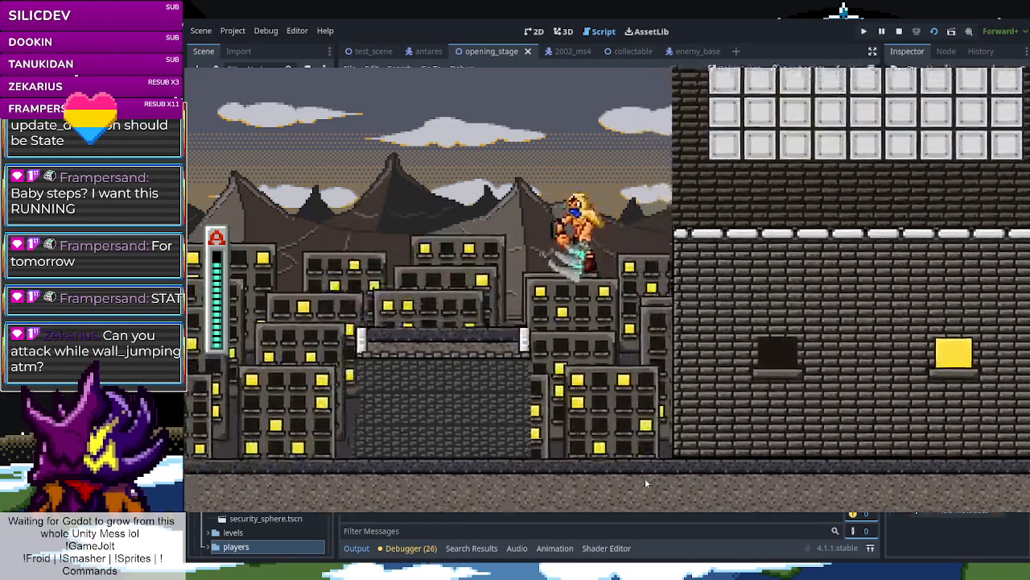
{"action": "key", "text": "space"}
{"action": "key", "text": "space"}
{"action": "key", "text": "x"}
{"action": "key", "text": "space"}
{"action": "key", "text": "Left"}
{"action": "key", "text": "x"}
{"action": "key", "text": "space"}
{"action": "key", "text": "x"}
{"action": "key", "text": "space"}
{"action": "key", "text": "x"}
{"action": "key", "text": "space"}
{"action": "key", "text": "x"}
{"action": "key", "text": "x"}
Finish climbing over the tall building and jump onto the raised platforms on its far side
{"action": "key", "text": "Right"}
{"action": "key", "text": "space"}
{"action": "key", "text": "x"}
{"action": "key", "text": "space"}
{"action": "key", "text": "Right"}
{"action": "key", "text": "space"}
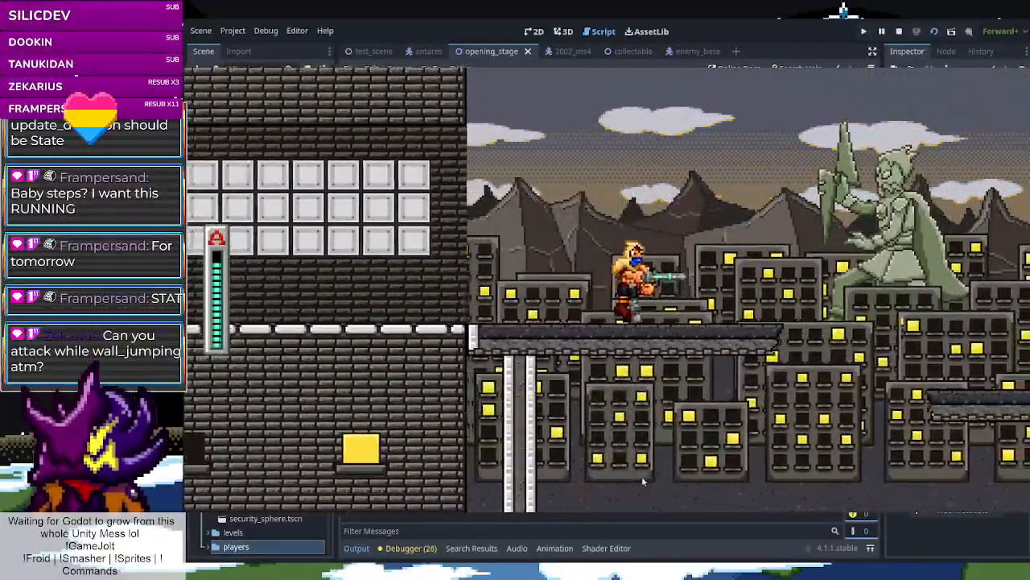
{"action": "key", "text": "space"}
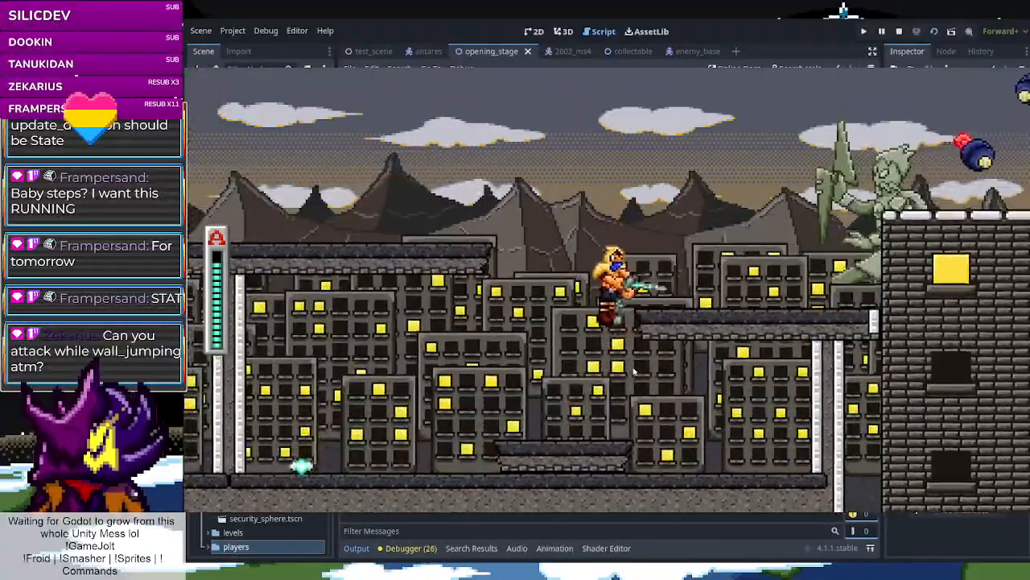
Jump between the two raised platforms, reversing the player's direction in mid-air
{"action": "key", "text": "Left"}
{"action": "key", "text": "Right"}
{"action": "key", "text": "Right"}
{"action": "key", "text": "space"}
{"action": "key", "text": "Left"}
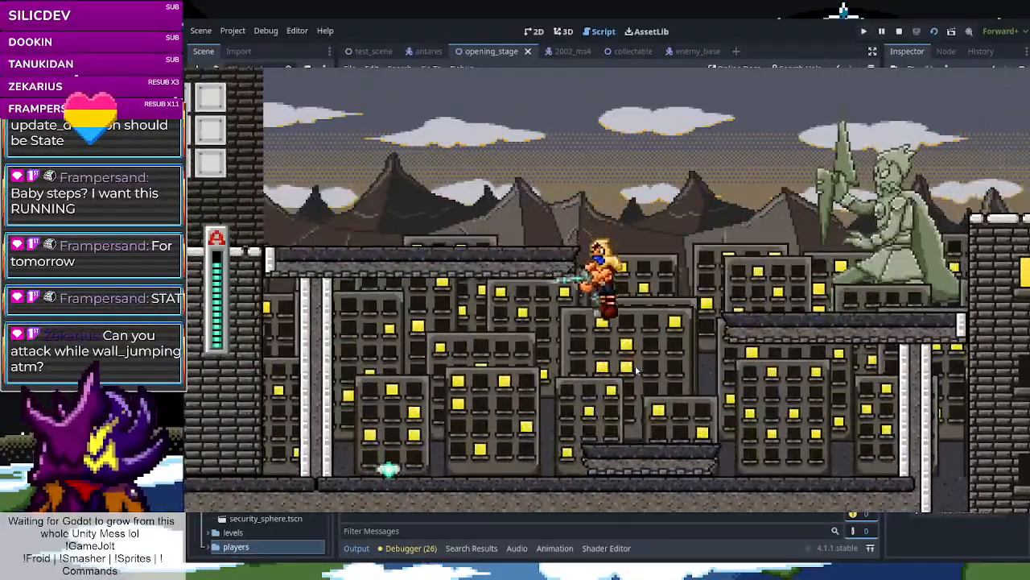
Cross to the far raised platform and test jumps against the windowed brick building beside it
{"action": "key", "text": "space"}
{"action": "key", "text": "Right"}
{"action": "key", "text": "space"}
{"action": "key", "text": "Right"}
{"action": "key", "text": "space"}
{"action": "key", "text": "Right"}
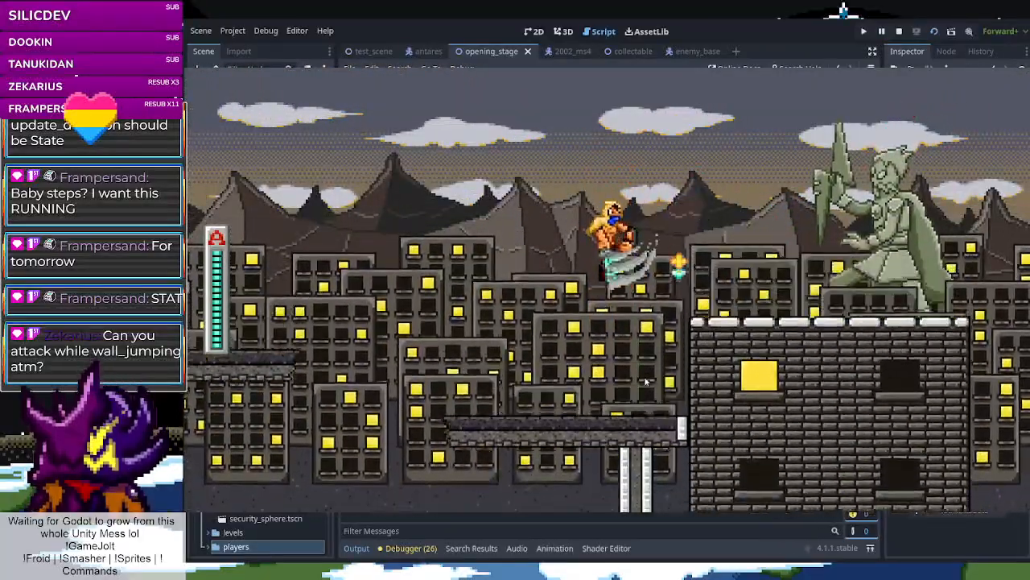
{"action": "key", "text": "space"}
{"action": "key", "text": "Right"}
{"action": "key", "text": "space"}
{"action": "key", "text": "Right"}
{"action": "key", "text": "space"}
{"action": "key", "text": "Right"}
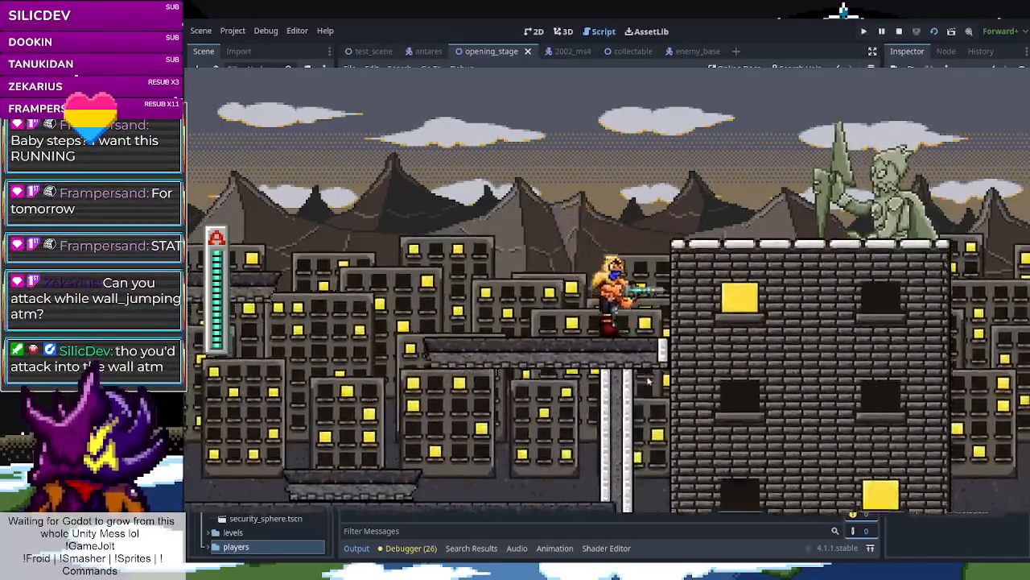
Go back down to the ground by the white pillars and test several jumps in place
{"action": "key", "text": "space"}
{"action": "key", "text": "Left"}
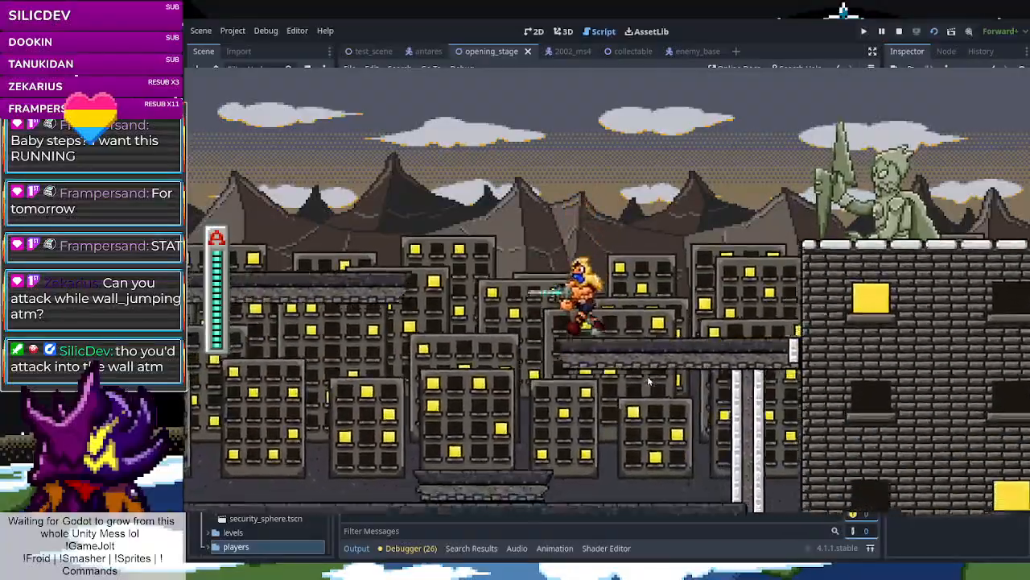
{"action": "key", "text": "Left"}
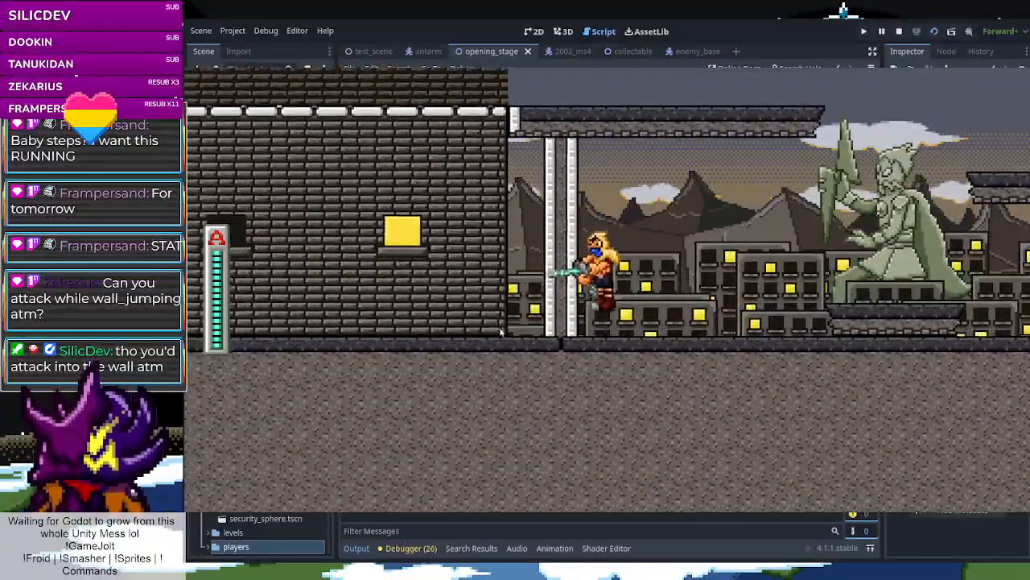
{"action": "key", "text": "space"}
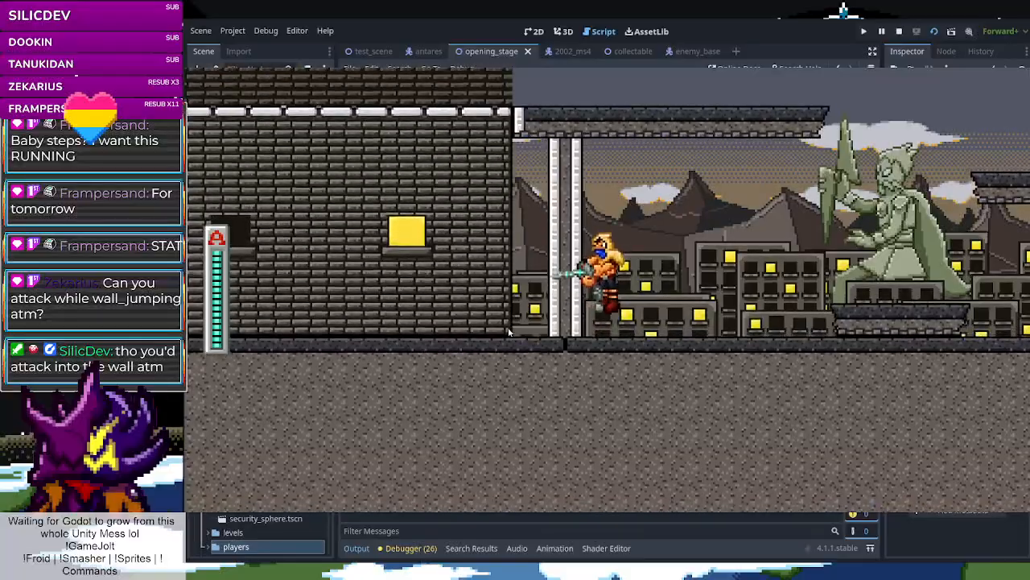
{"action": "key", "text": "space"}
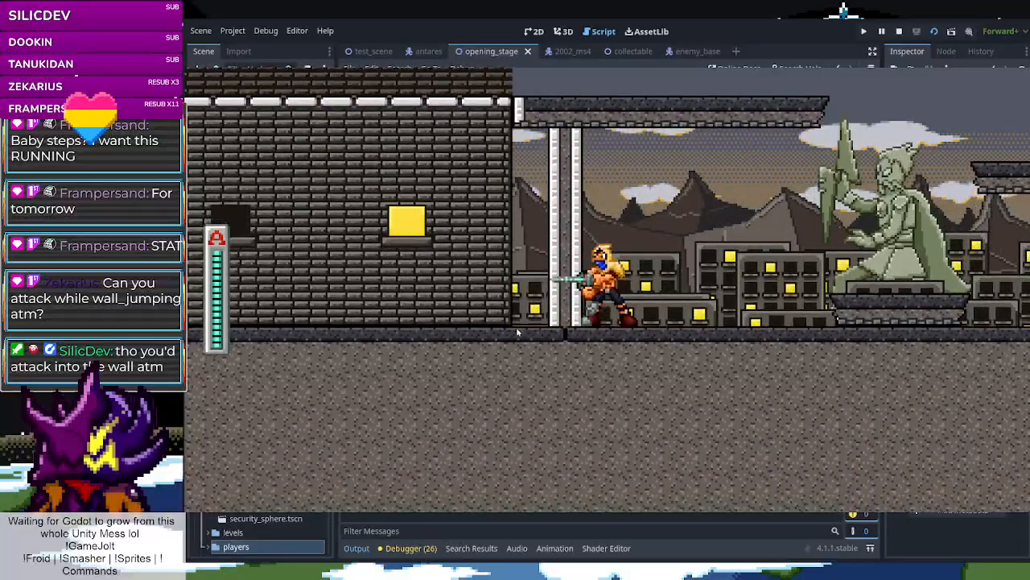
{"action": "key", "text": "space"}
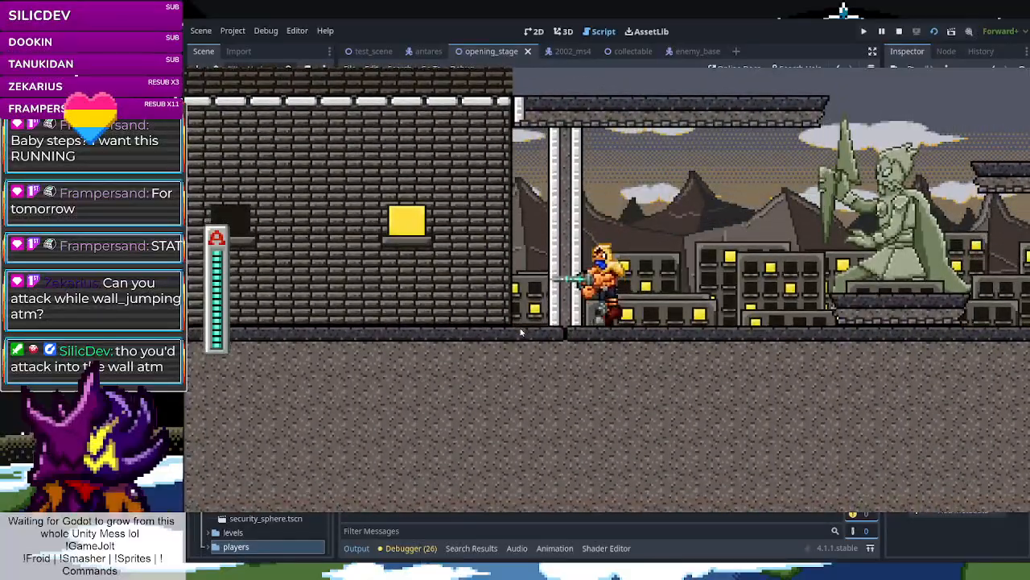
{"action": "key", "text": "space"}
Jump back across the platforms, wall jump over the windowed brick building, and continue to the ground beyond it
{"action": "key", "text": "Right"}
{"action": "key", "text": "space"}
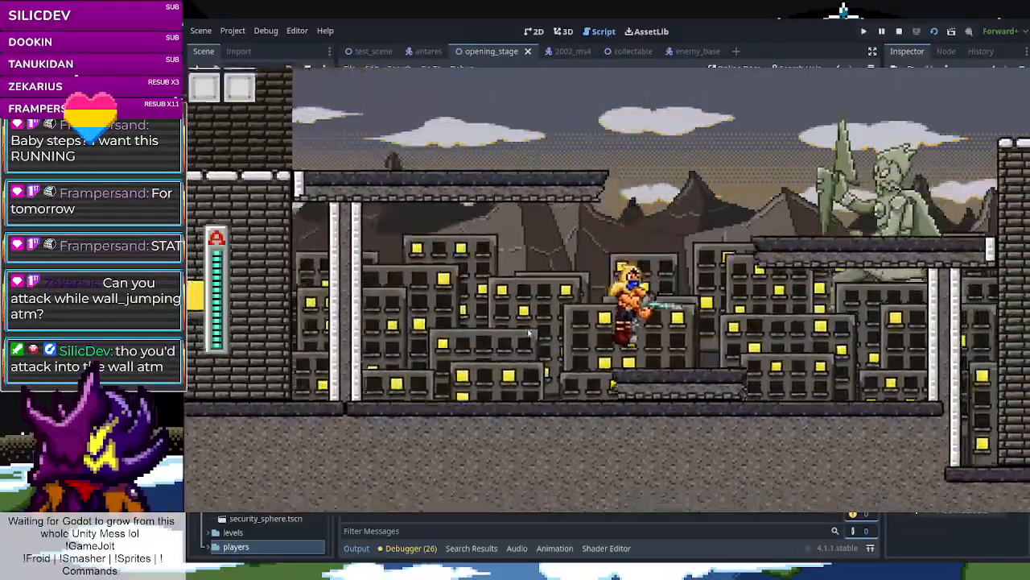
{"action": "key", "text": "space"}
{"action": "key", "text": "space"}
{"action": "key", "text": "space"}
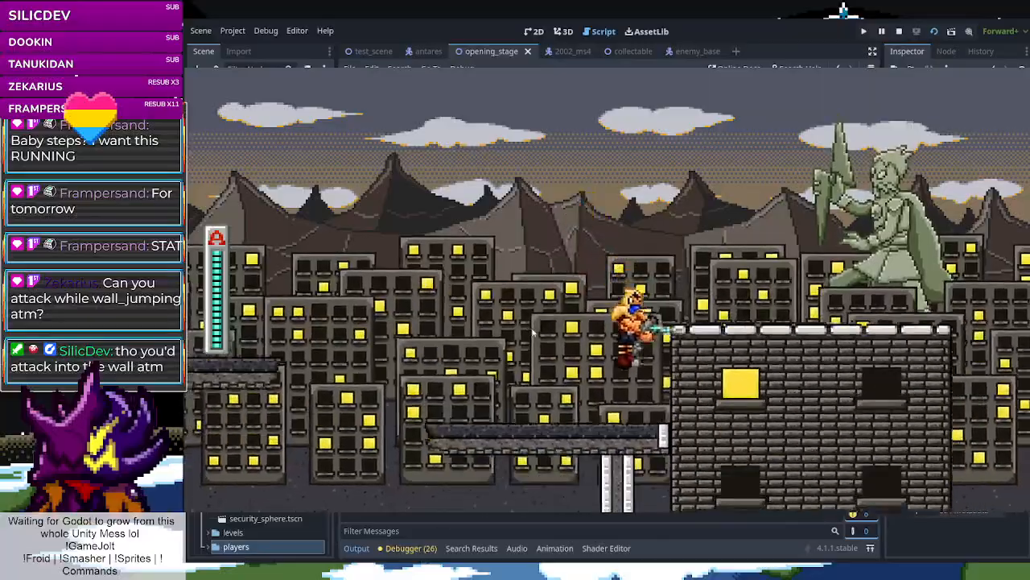
{"action": "key", "text": "space"}
{"action": "key", "text": "space"}
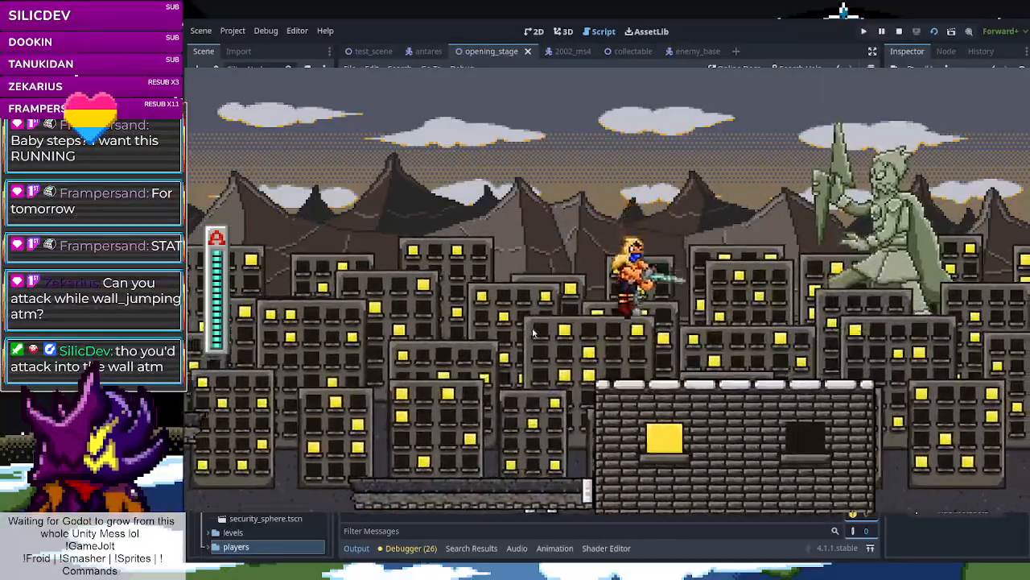
{"action": "key", "text": "space"}
{"action": "key", "text": "space"}
{"action": "key", "text": "space"}
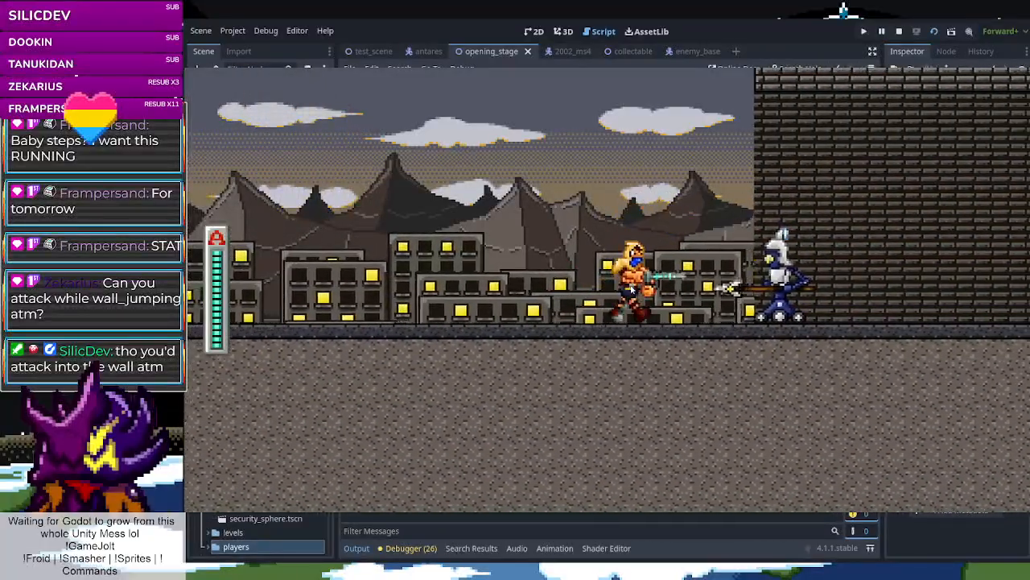
Jump over and attack the spear enemy, test jumps against the windowed building's base, and stop the game
{"action": "key", "text": "space"}
{"action": "key", "text": "x"}
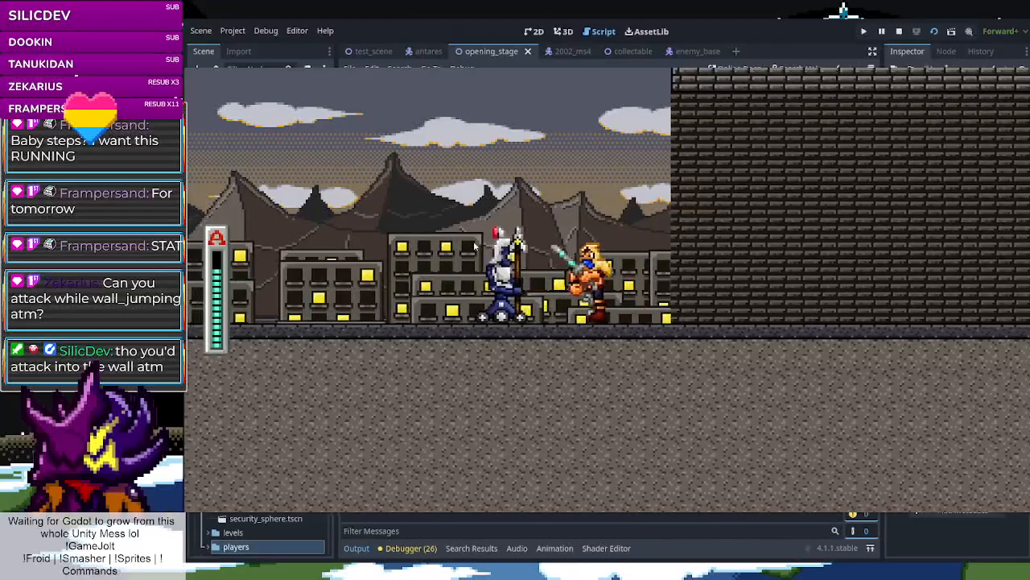
{"action": "key", "text": "Right"}
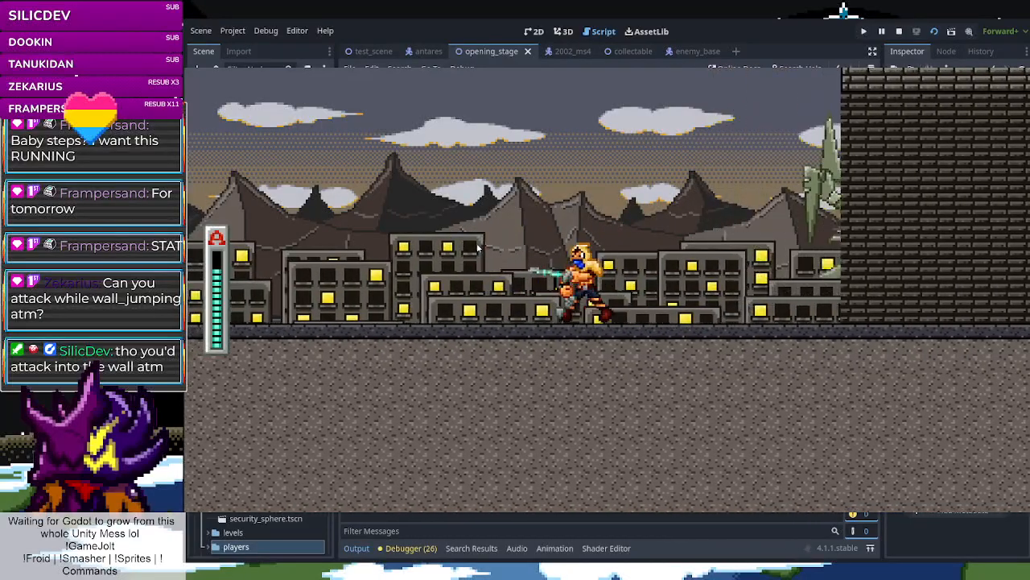
{"action": "key", "text": "Left"}
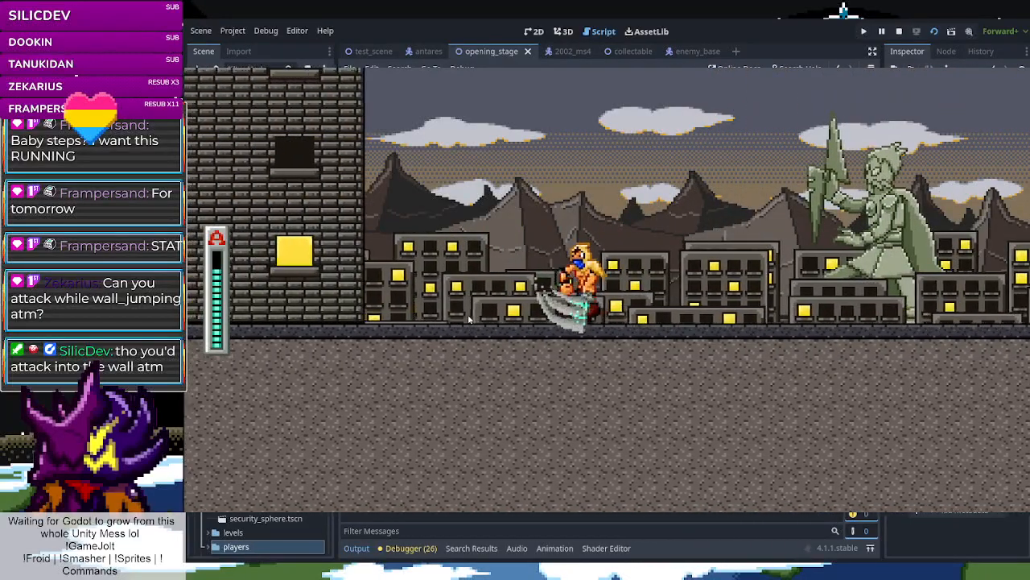
{"action": "key", "text": "space"}
{"action": "key", "text": "space"}
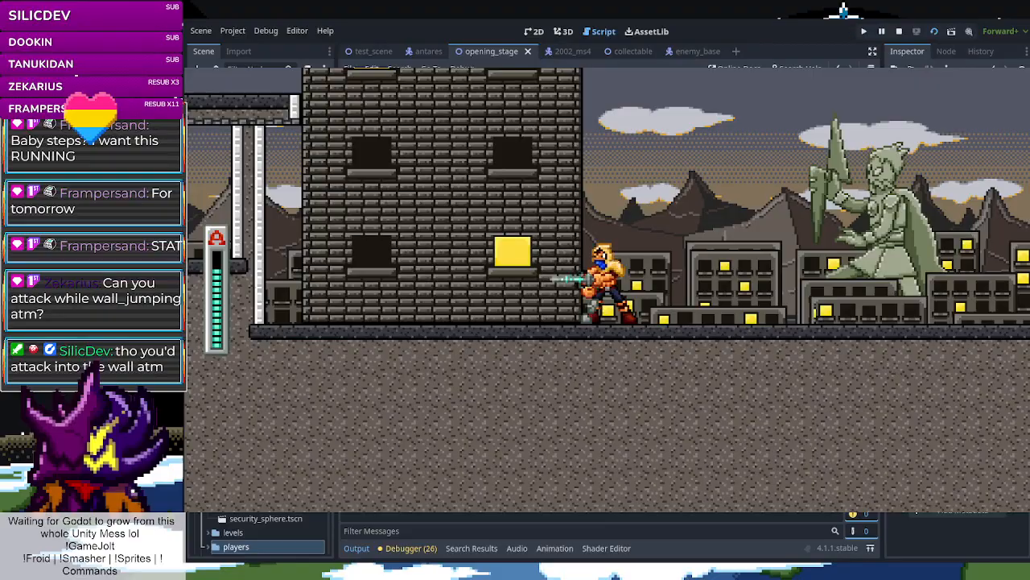
{"action": "key", "text": "F8"}
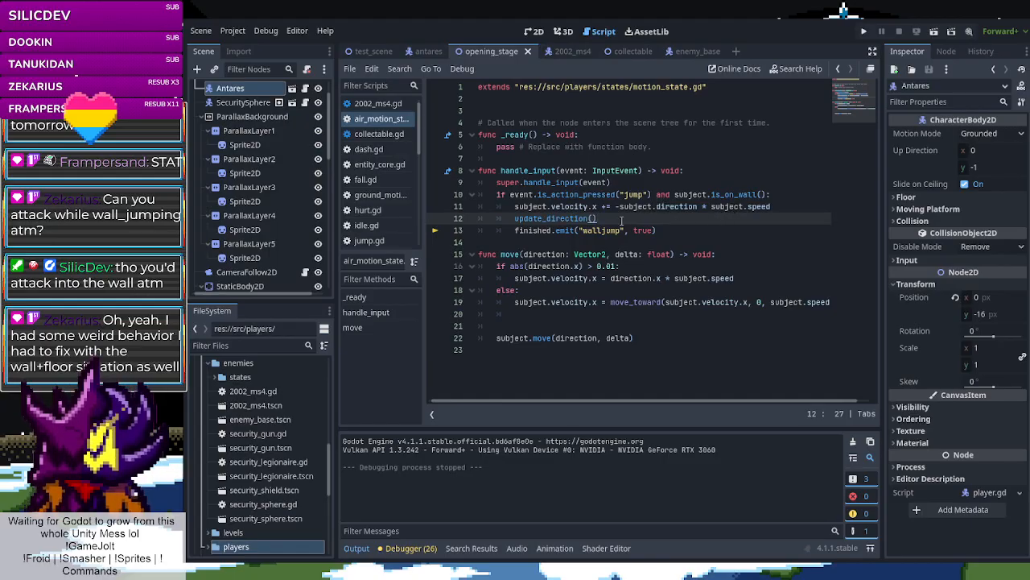
Open the wall_jump.gd script and examine the vertical velocity check and movement calls in its update function
{"action": "scroll", "coordinate": [358, 217], "scroll_direction": "down", "scroll_amount": 3}
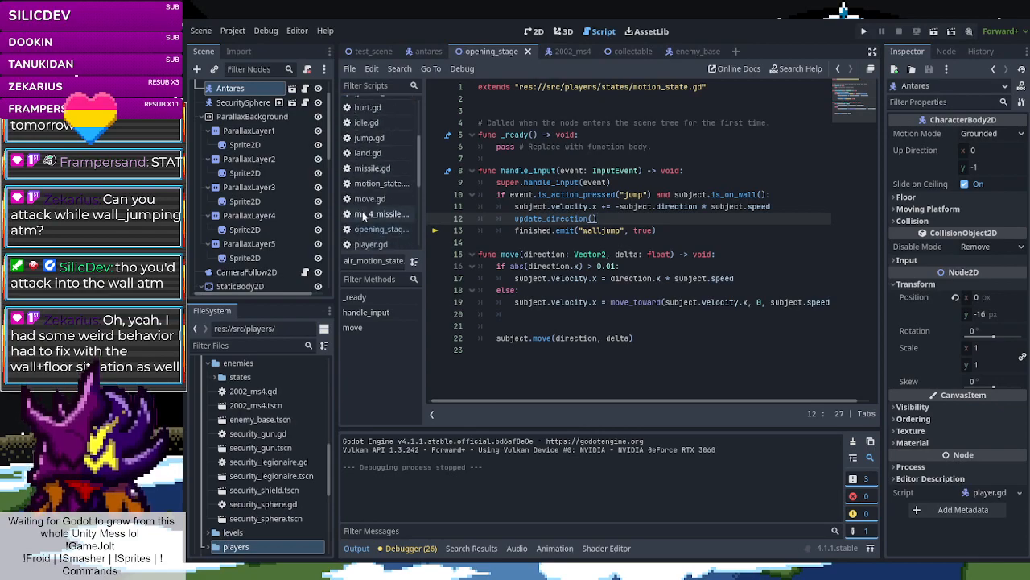
{"action": "scroll", "coordinate": [368, 225], "scroll_direction": "up", "scroll_amount": 2}
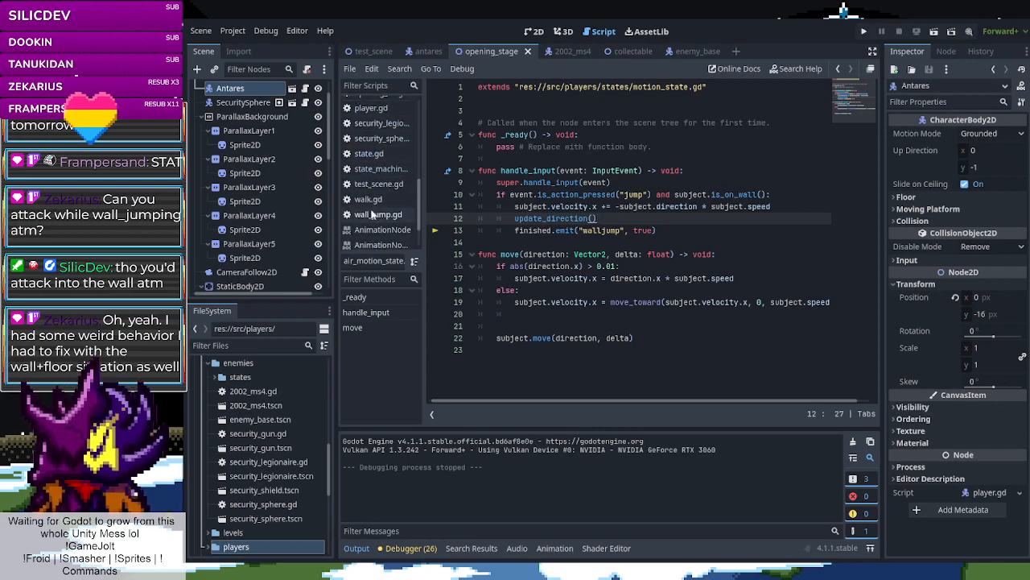
{"action": "left_click", "coordinate": [370, 215]}
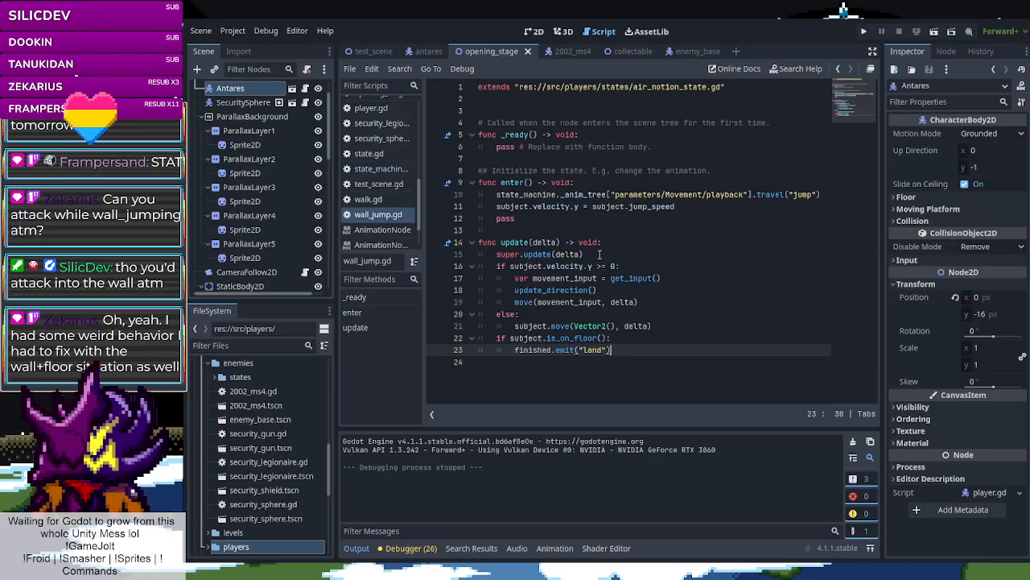
{"action": "left_click", "coordinate": [611, 266]}
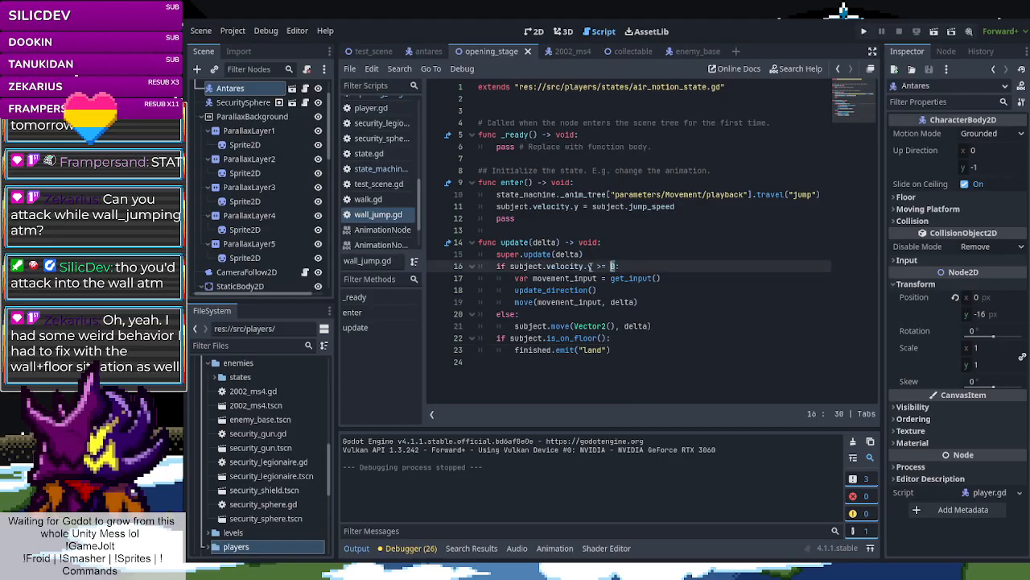
{"action": "left_click_drag", "start_coordinate": [592, 266], "coordinate": [547, 266]}
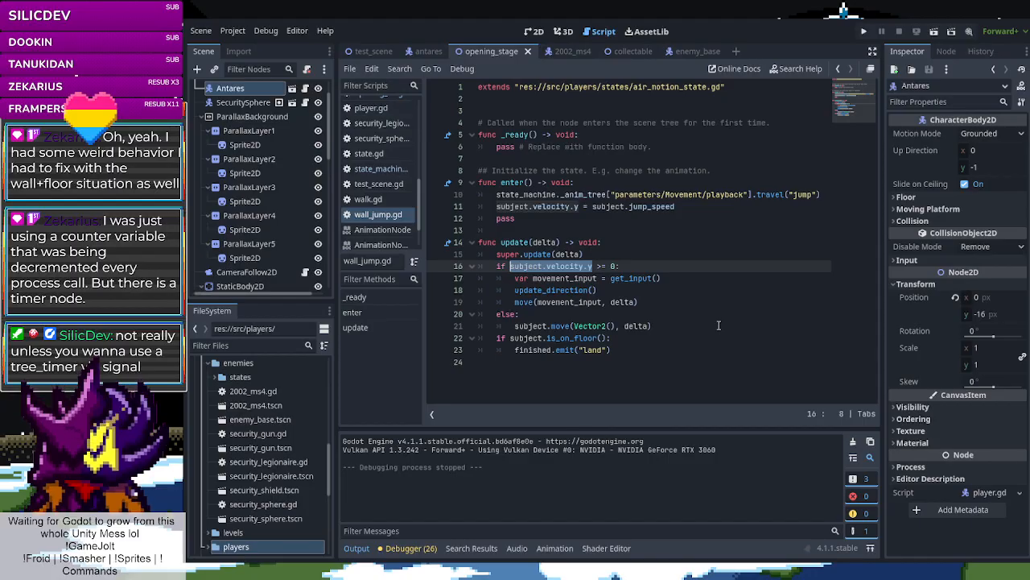
{"action": "left_click", "coordinate": [652, 256]}
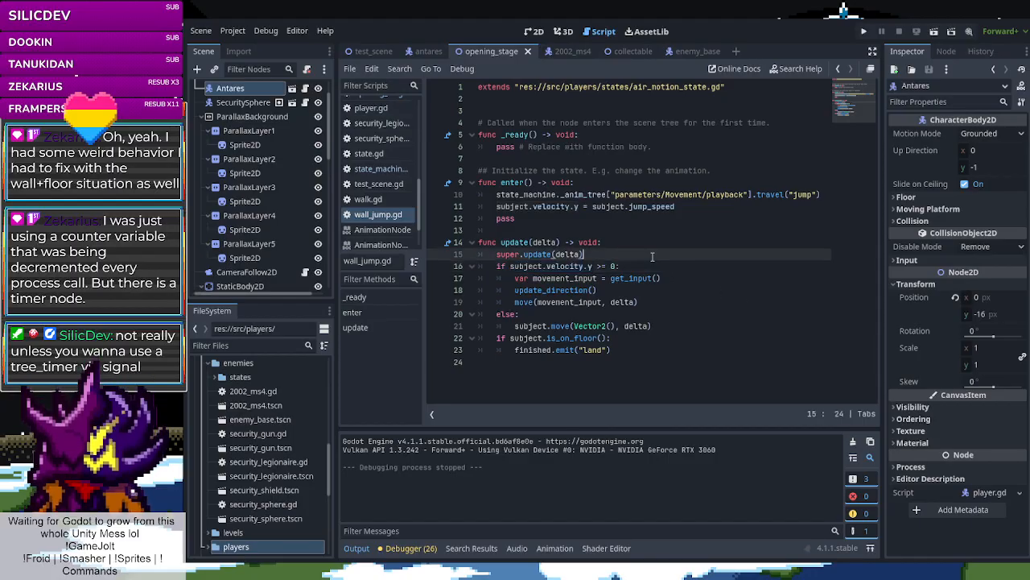
{"action": "left_click", "coordinate": [629, 194]}
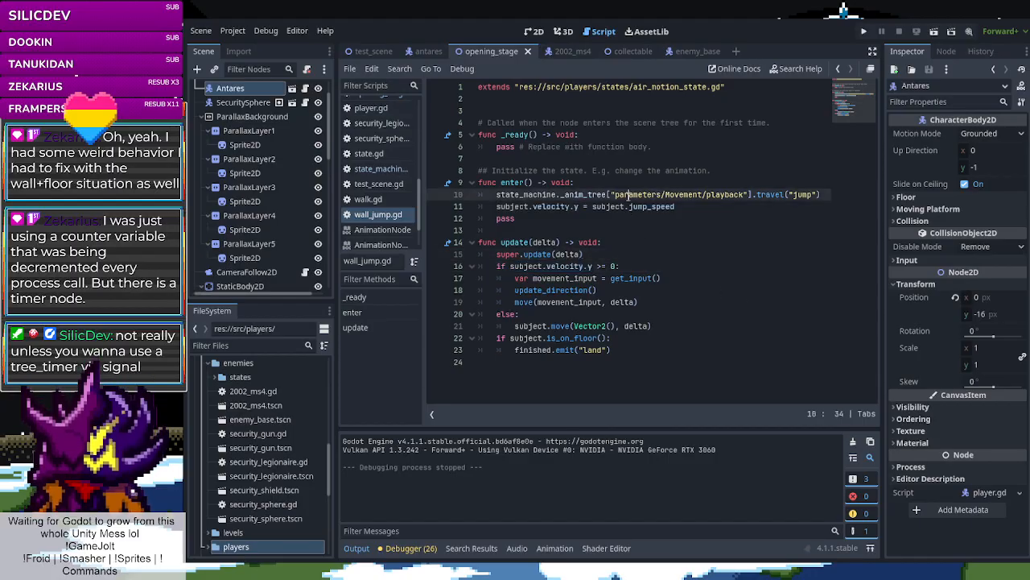
{"action": "left_click", "coordinate": [605, 278]}
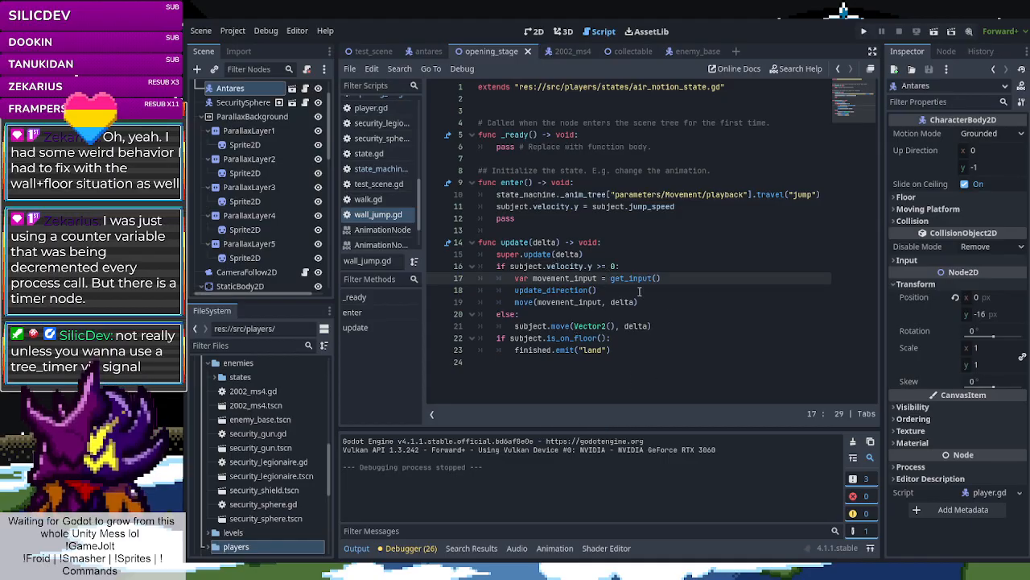
{"action": "left_click", "coordinate": [590, 302]}
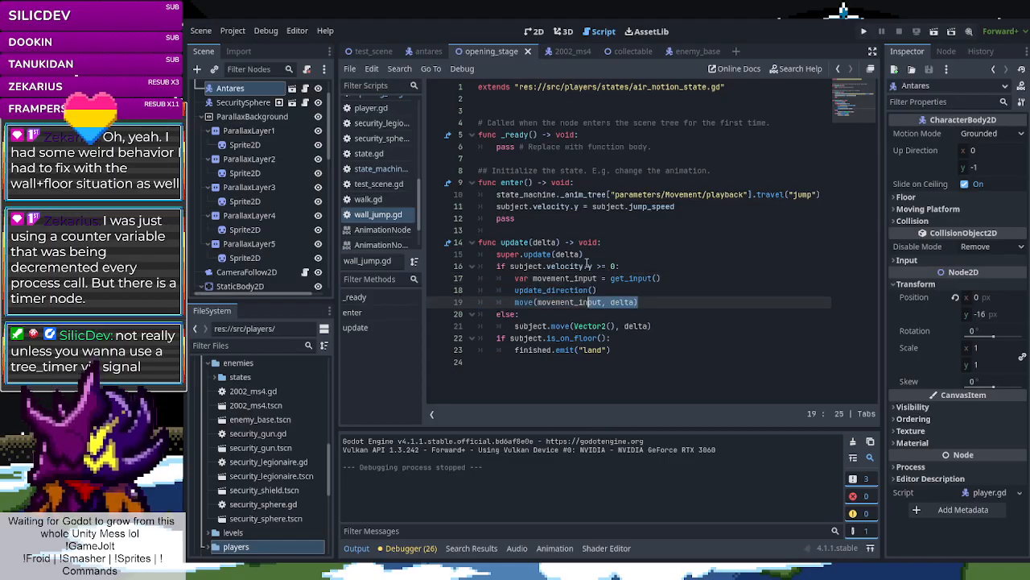
{"action": "left_click", "coordinate": [608, 242]}
{"action": "key", "text": "Return"}
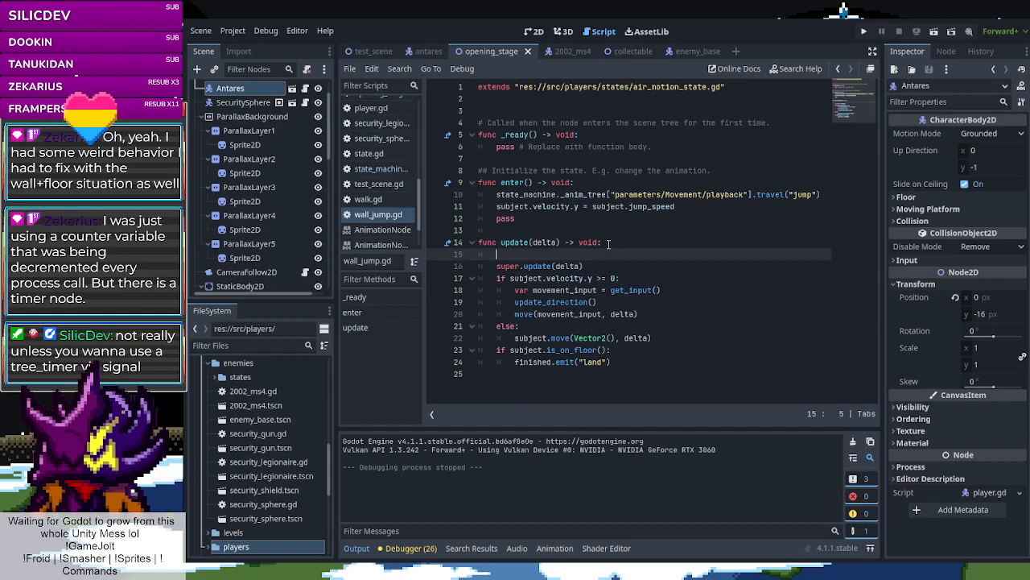
{"action": "key", "text": "BackSpace"}
{"action": "key", "text": "BackSpace"}
{"action": "key", "text": "BackSpace"}
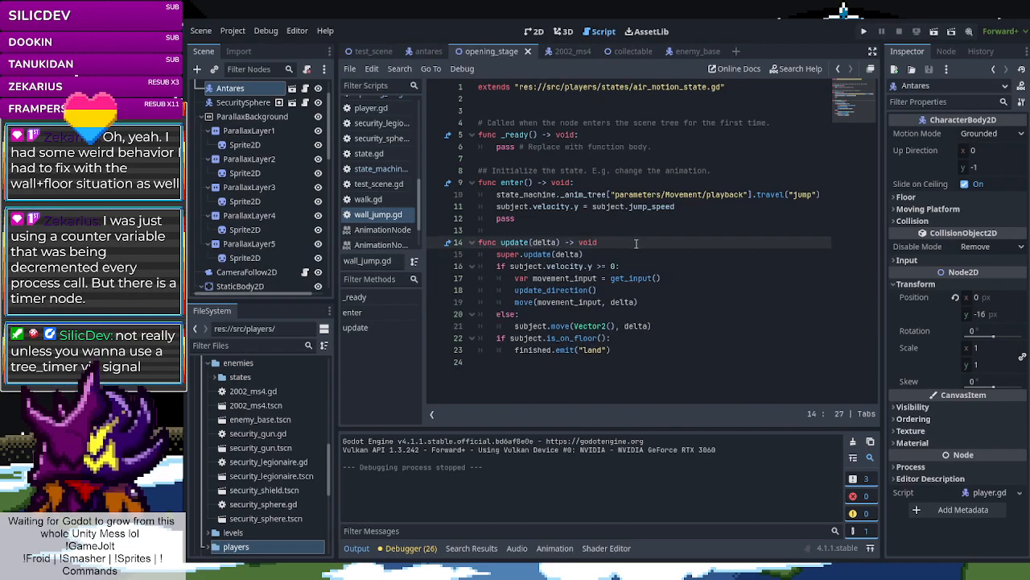
Complete the update function header with its colon and add "var timer = 0" below the super.update(delta) call
{"action": "type", "text": ":"}
{"action": "left_click", "coordinate": [616, 254]}
{"action": "key", "text": "Return"}
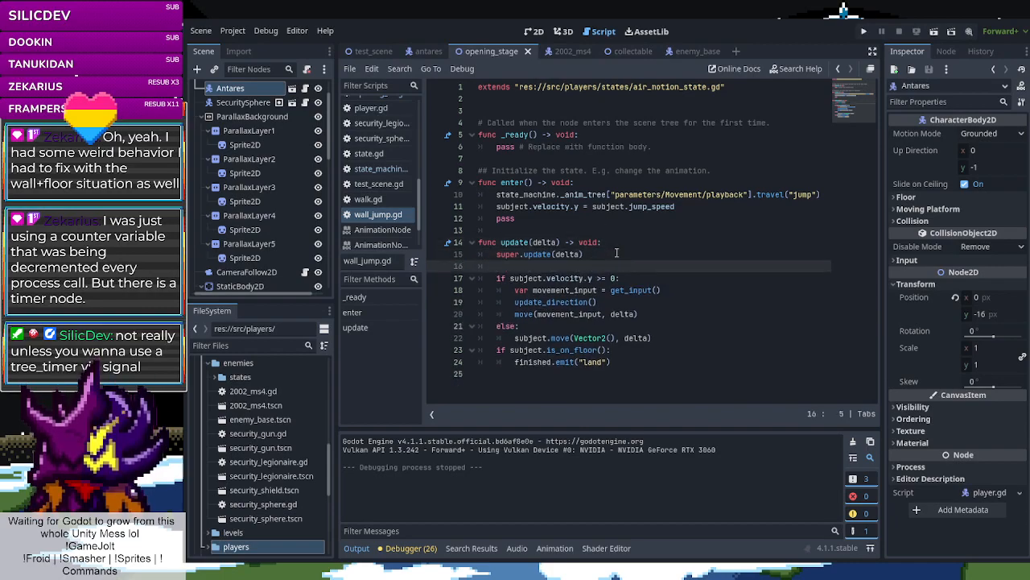
{"action": "type", "text": "var timer"}
{"action": "key", "text": "BackSpace"}
{"action": "key", "text": "BackSpace"}
{"action": "key", "text": "BackSpace"}
{"action": "type", "text": "mer = 0"}
Add the line "timer += 1" after the else branch in update, ahead of the floor check
{"action": "left_click", "coordinate": [666, 340]}
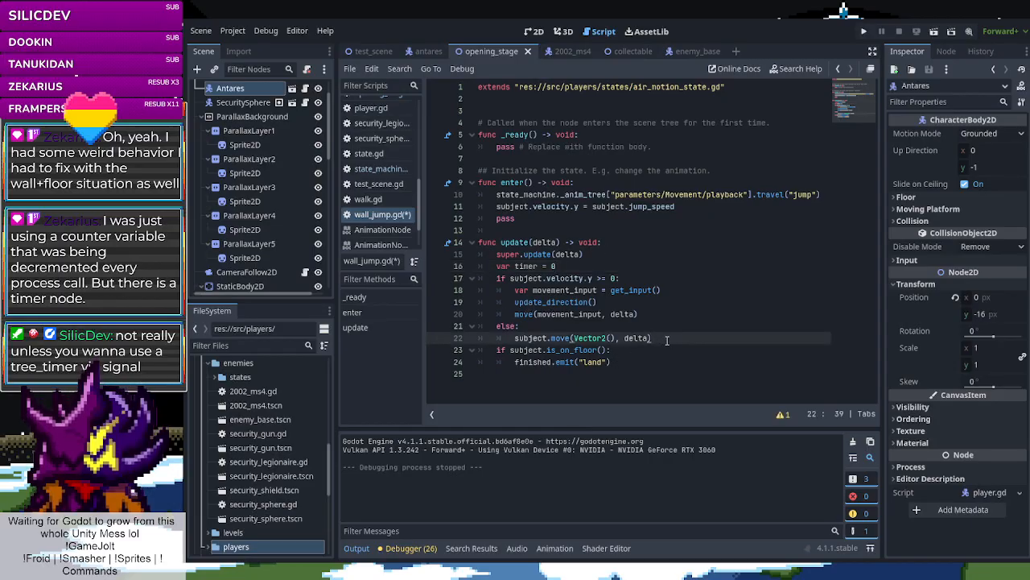
{"action": "key", "text": "Return"}
{"action": "type", "text": "timer"}
{"action": "key", "text": "Escape"}
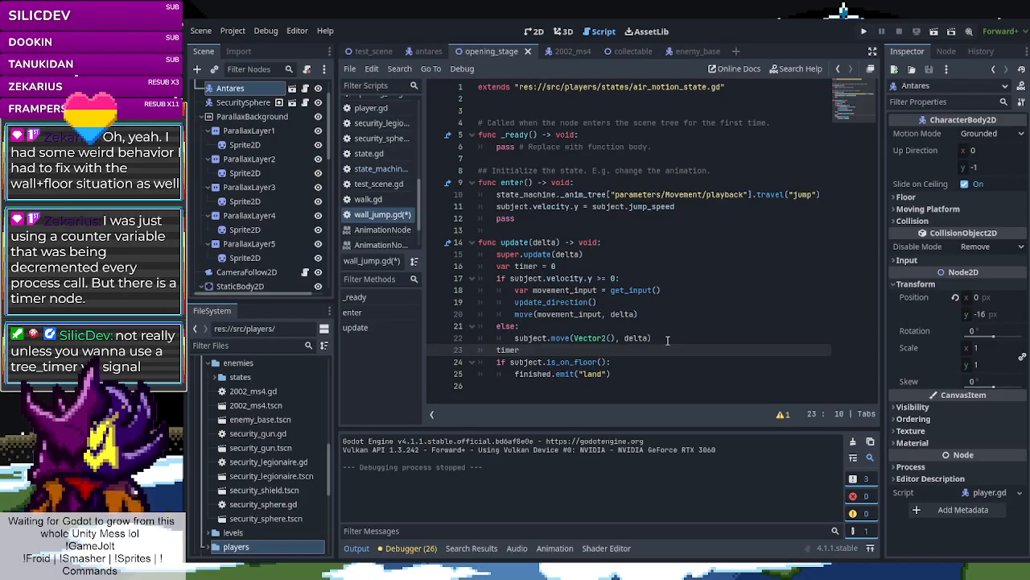
{"action": "type", "text": "+"}
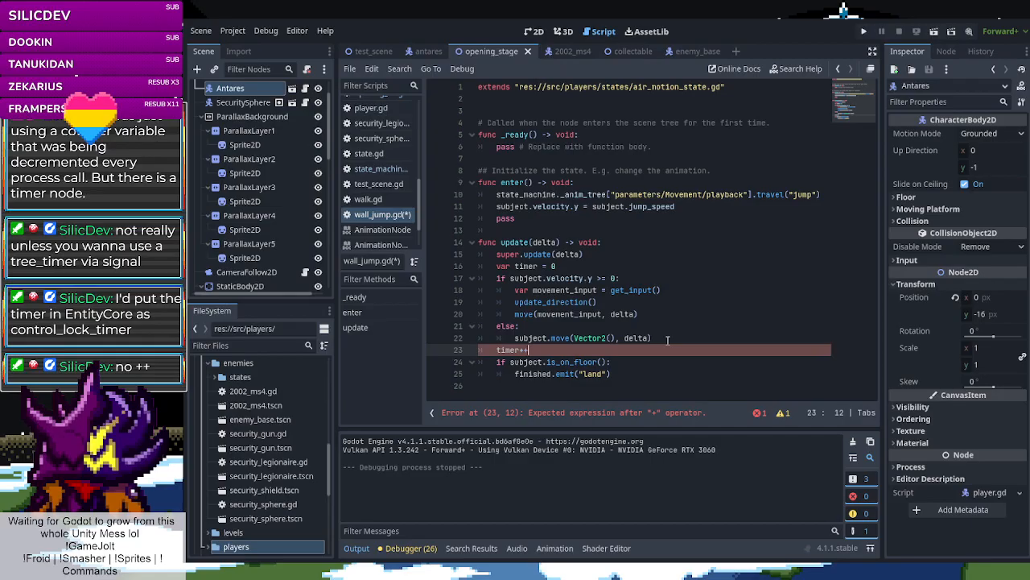
{"action": "type", "text": "+"}
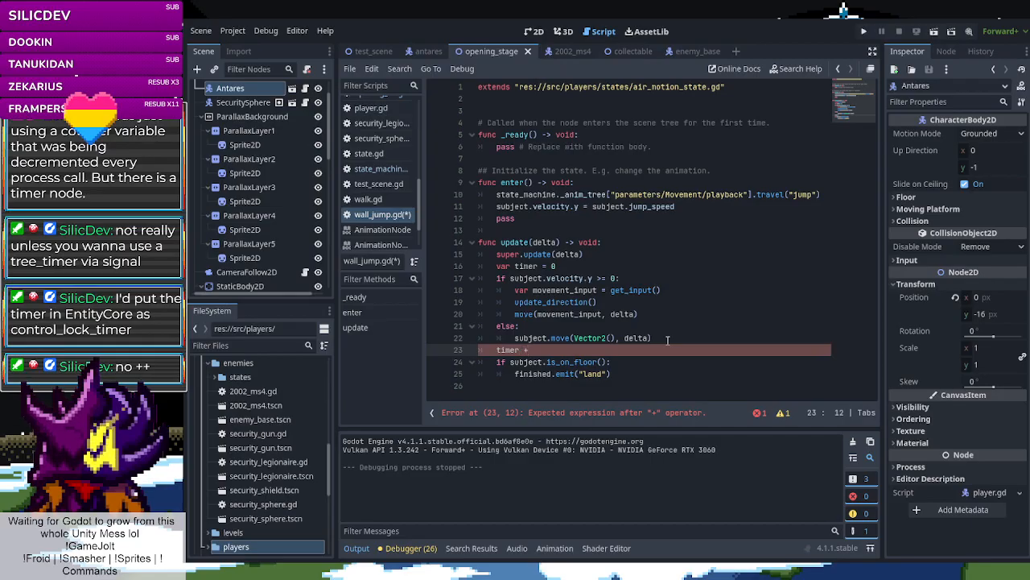
{"action": "type", "text": "= 1"}
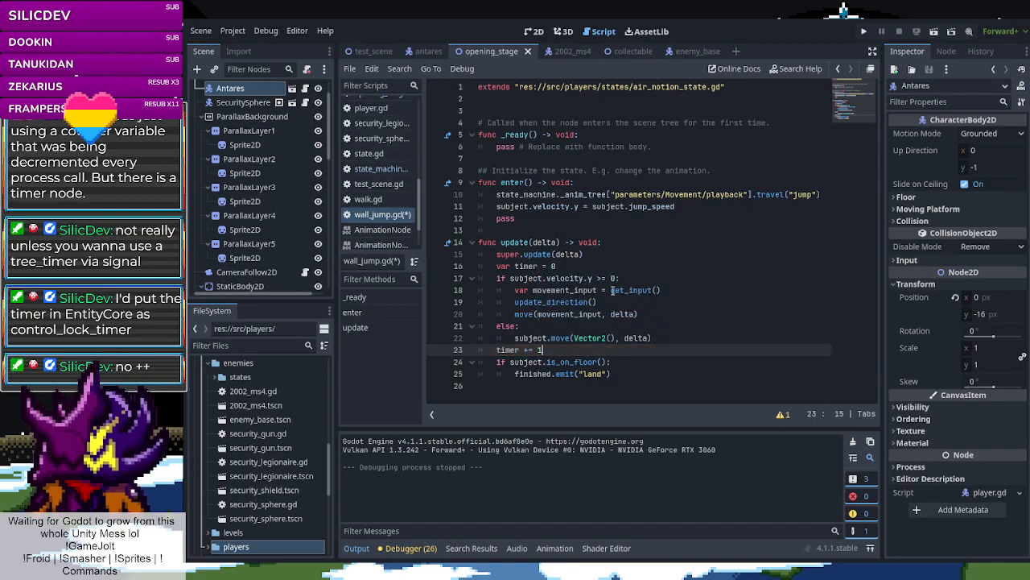
Replace the velocity check in update's first if statement with timer, and make the timer increase by delta
{"action": "left_click_drag", "start_coordinate": [616, 278], "coordinate": [510, 278]}
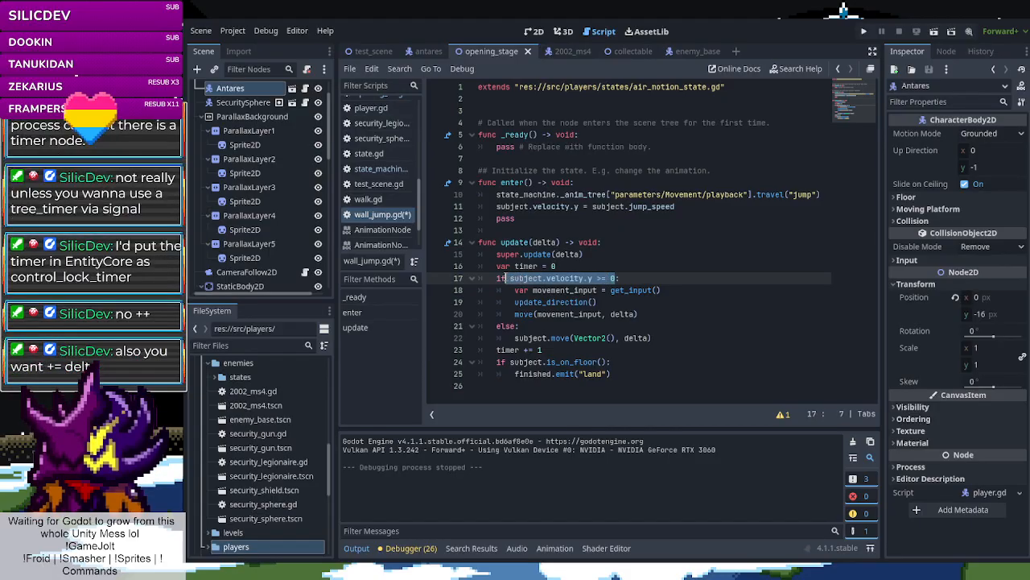
{"action": "type", "text": "timer"}
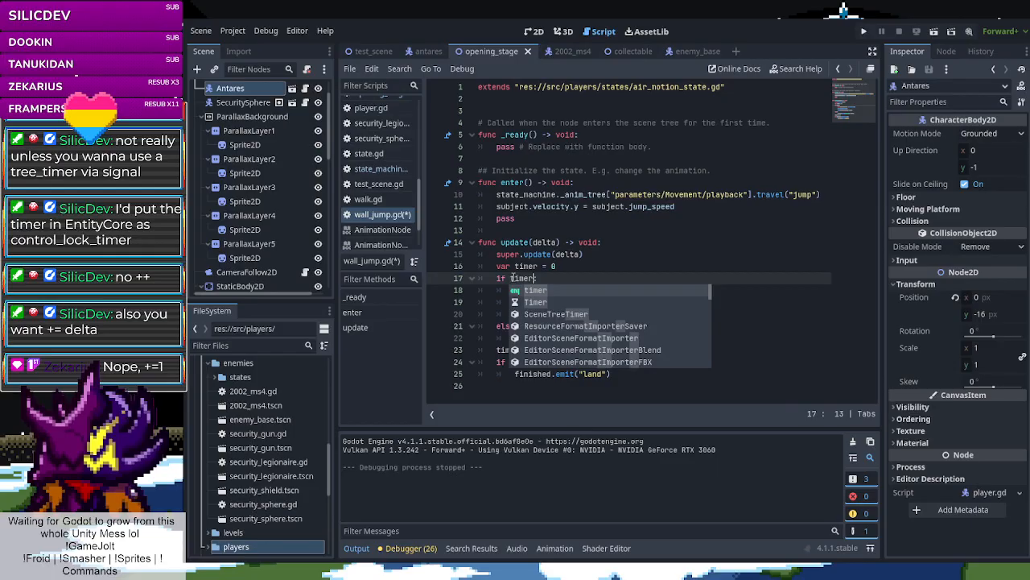
{"action": "left_click", "coordinate": [609, 264]}
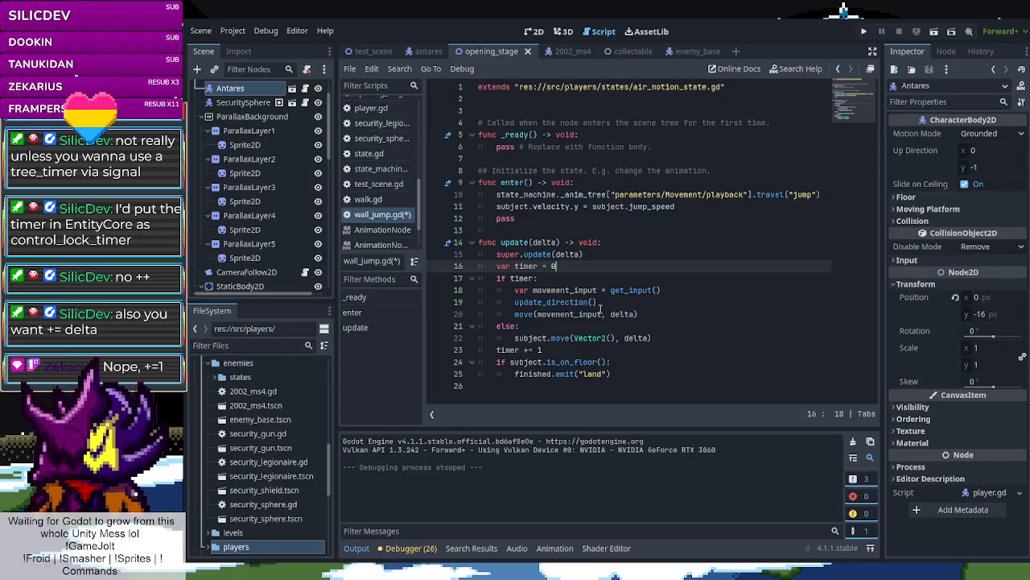
{"action": "double_click", "coordinate": [539, 350]}
{"action": "type", "text": "delta"}
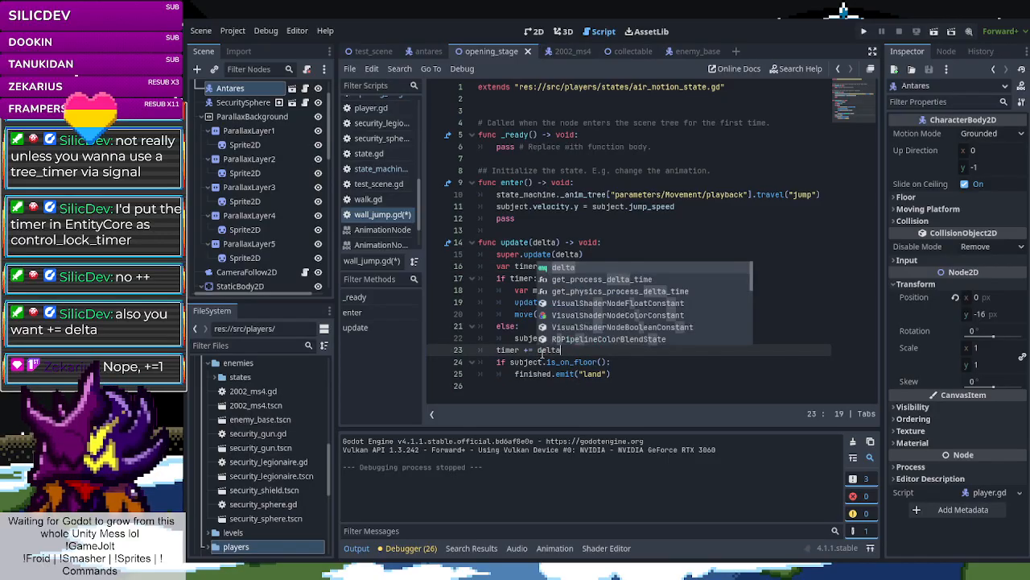
{"action": "key", "text": "Escape"}
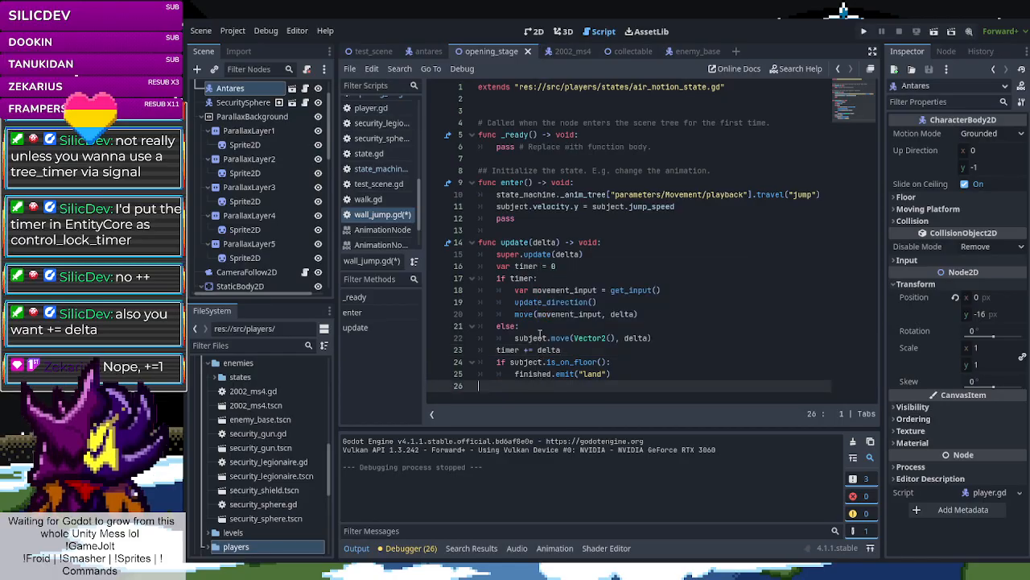
Add a >= comparison after timer in update's first if condition
{"action": "left_click", "coordinate": [548, 279]}
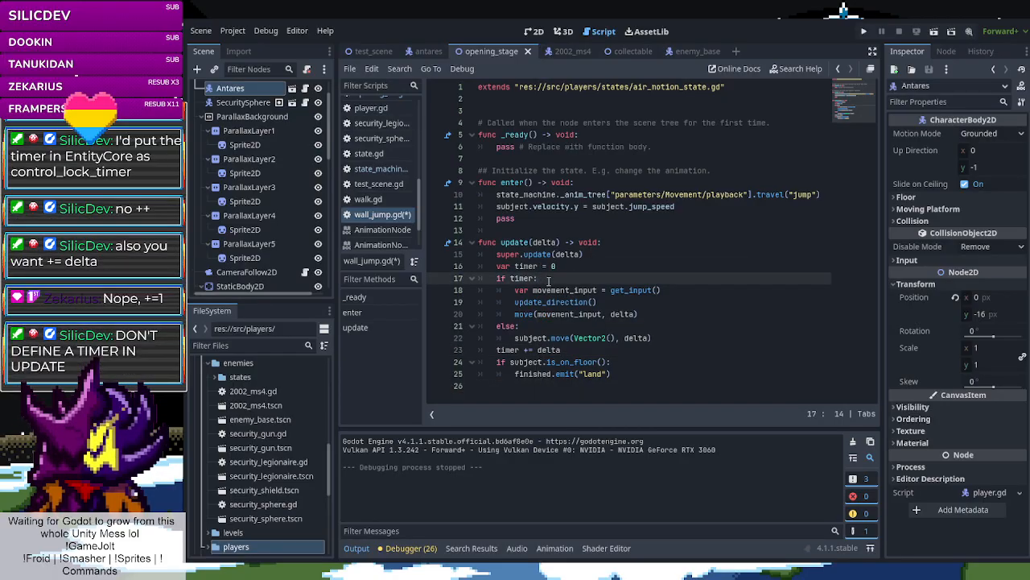
{"action": "type", "text": "="}
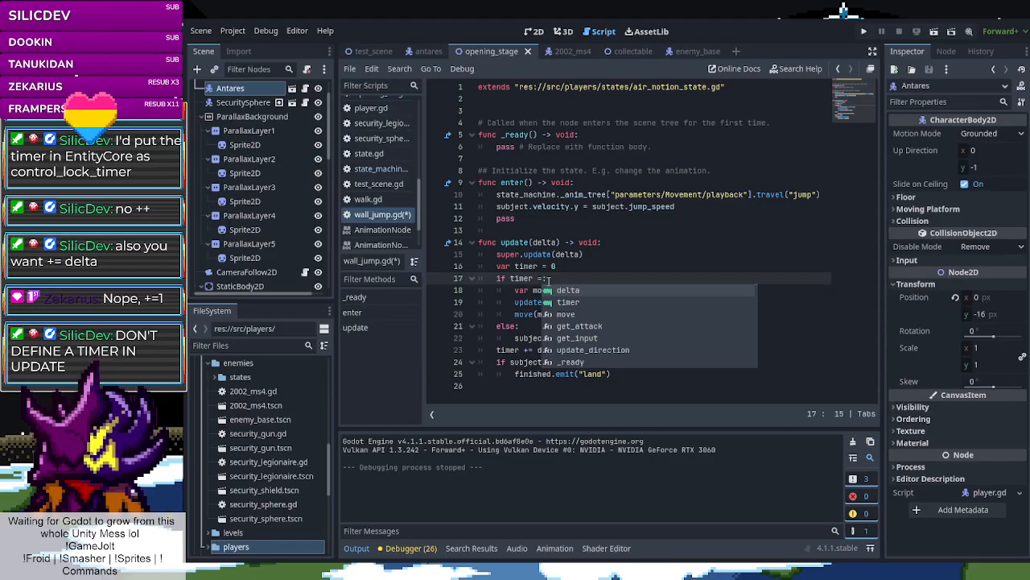
{"action": "key", "text": "BackSpace"}
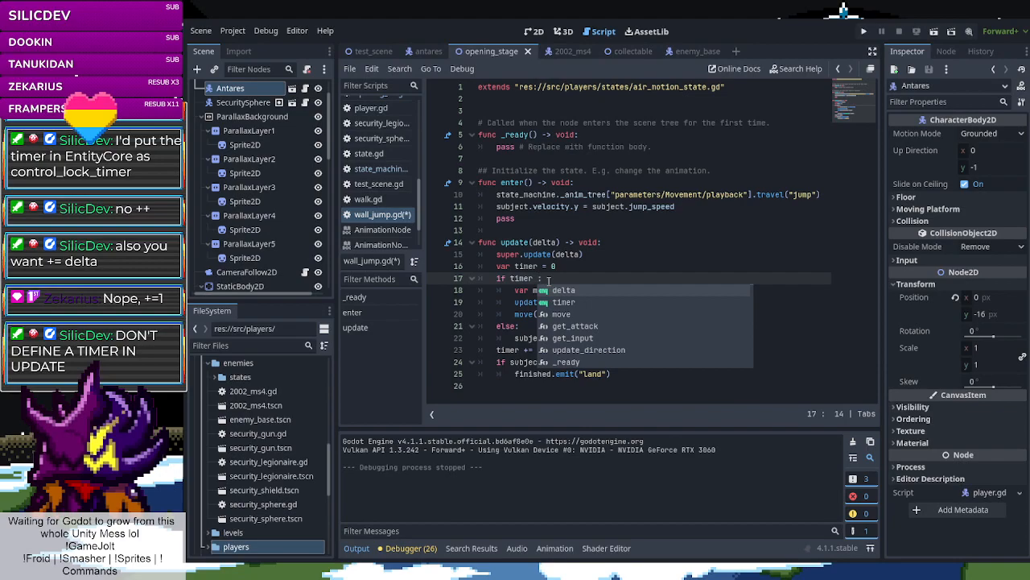
{"action": "type", "text": ">="}
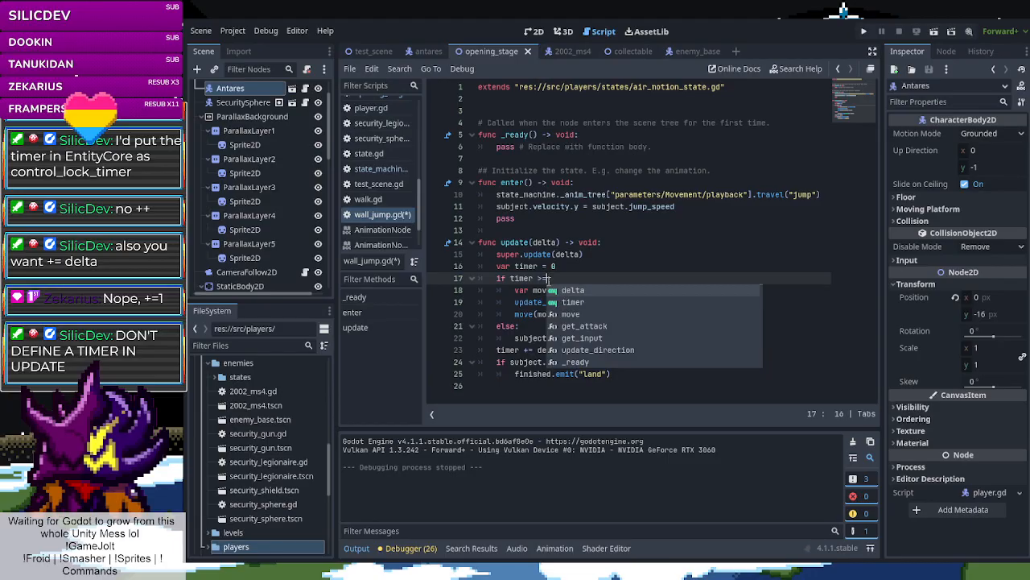
Copy the "var timer = 0" line and remove it from the update function
{"action": "left_click_drag", "start_coordinate": [565, 267], "coordinate": [496, 267]}
{"action": "key", "text": "ctrl+c"}
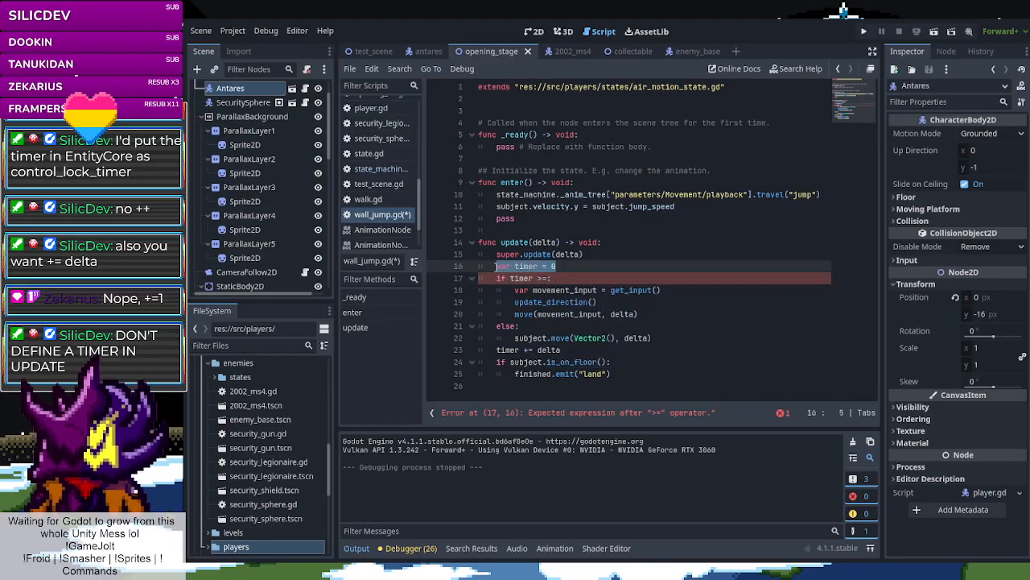
{"action": "key", "text": "BackSpace"}
{"action": "key", "text": "BackSpace"}
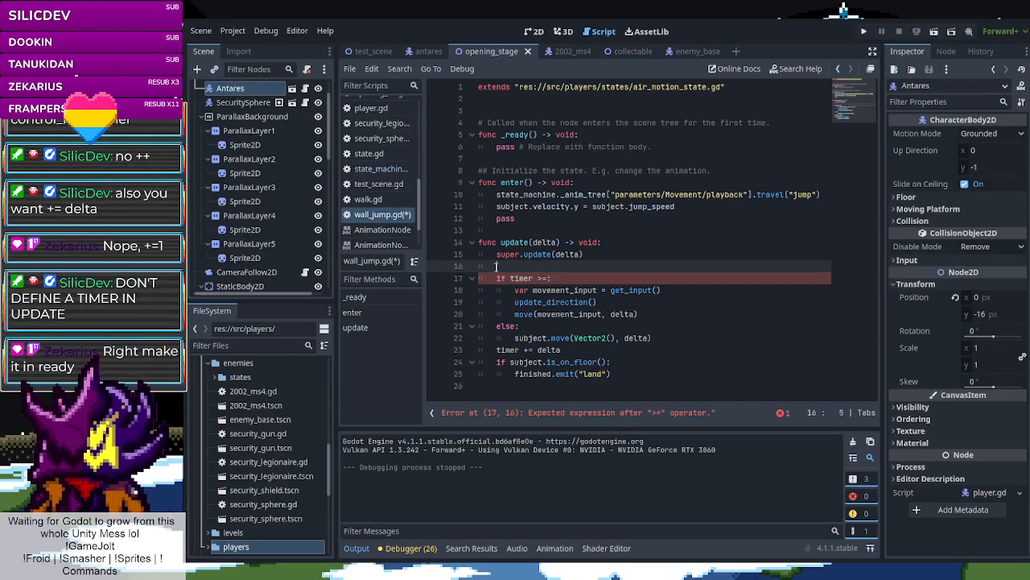
{"action": "key", "text": "BackSpace"}
Try placing "var timer = 0" inside the _ready function, and remove the line again
{"action": "left_click", "coordinate": [565, 219]}
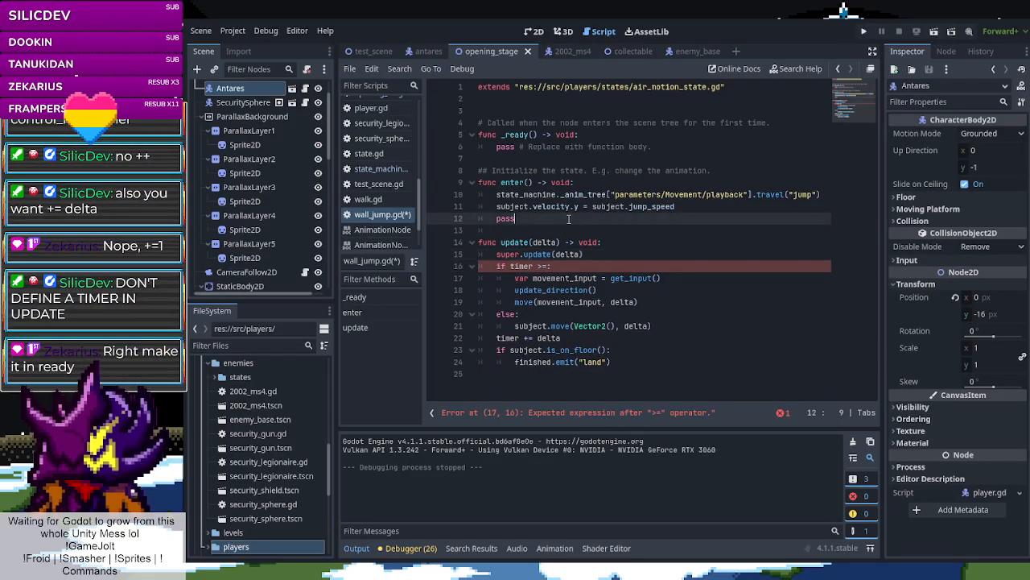
{"action": "left_click", "coordinate": [607, 135]}
{"action": "key", "text": "Return"}
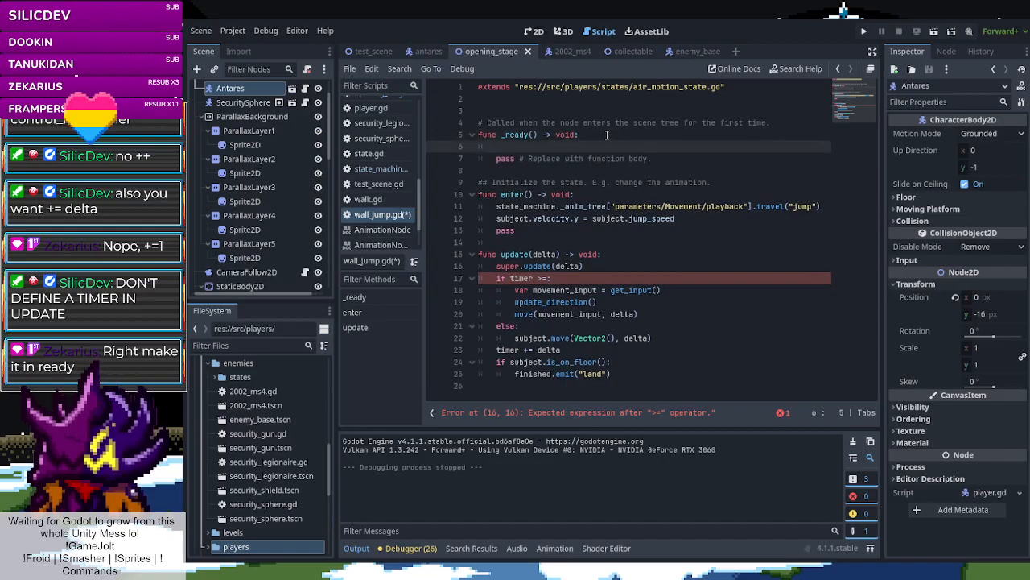
{"action": "key", "text": "ctrl+v"}
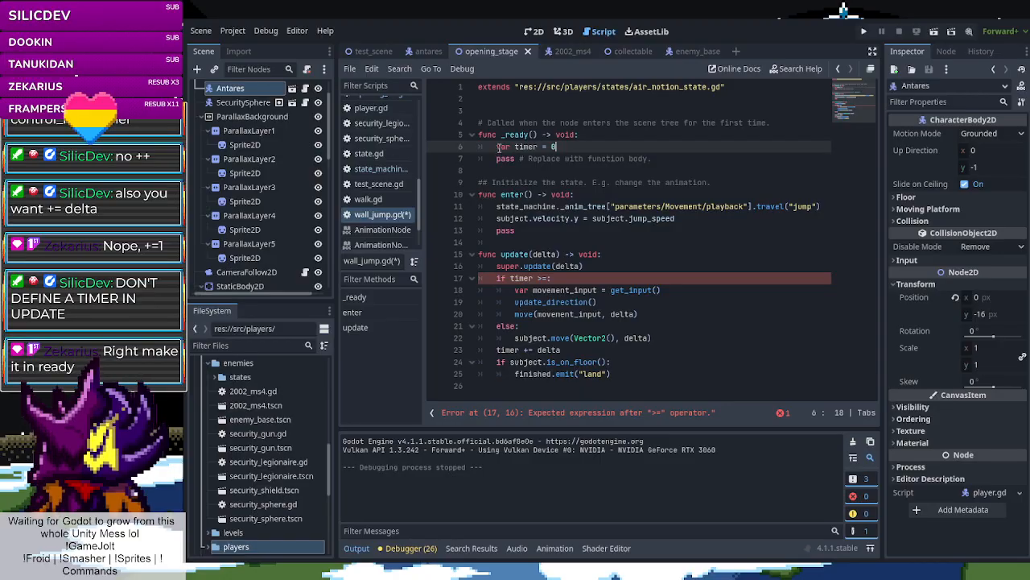
{"action": "left_click_drag", "start_coordinate": [497, 146], "coordinate": [568, 147]}
{"action": "key", "text": "BackSpace"}
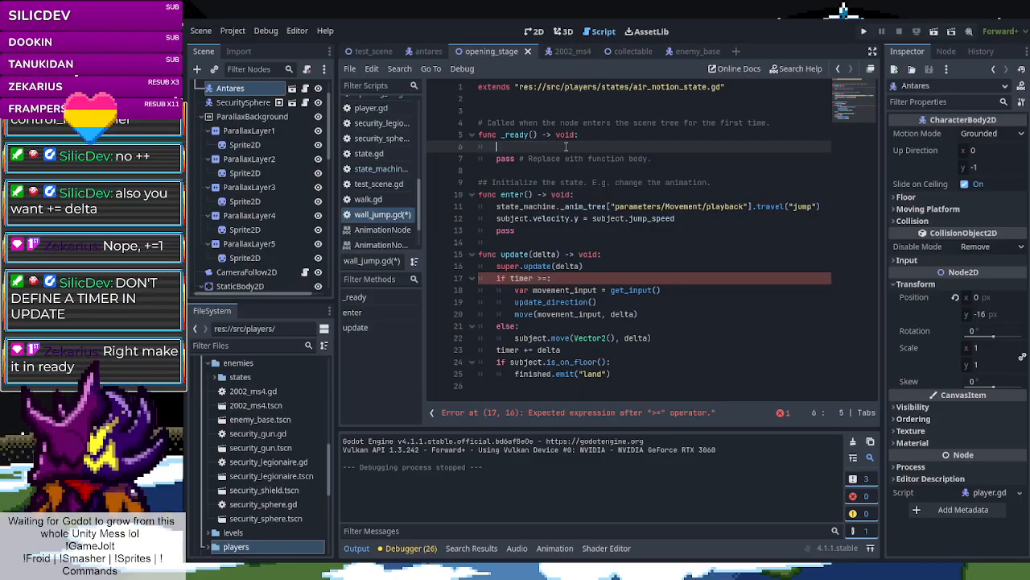
{"action": "key", "text": "BackSpace"}
{"action": "key", "text": "BackSpace"}
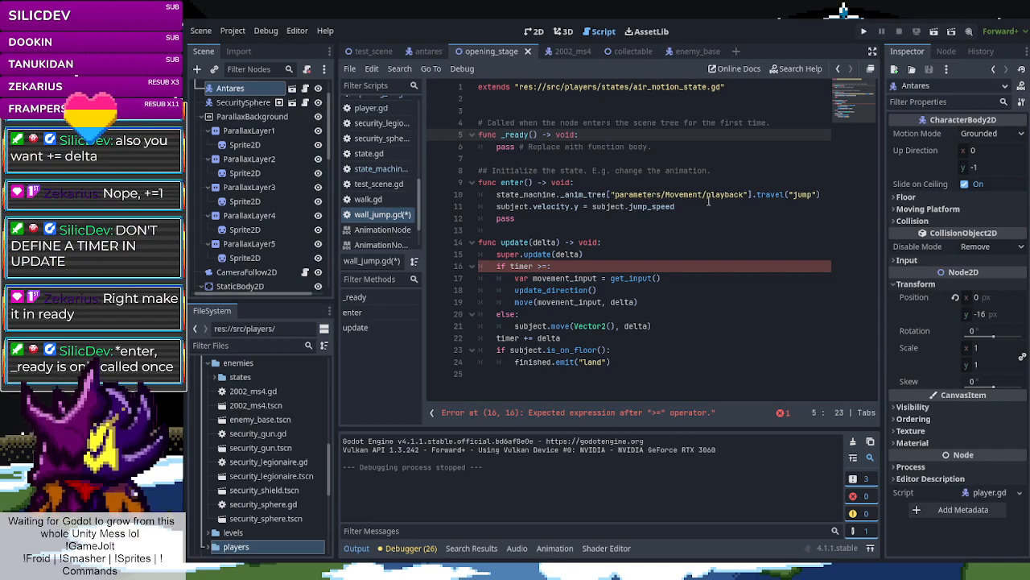
Add "var timer = 0" to the enter function below the jump speed assignment
{"action": "left_click", "coordinate": [670, 198]}
{"action": "left_click", "coordinate": [684, 215]}
{"action": "left_click", "coordinate": [687, 206]}
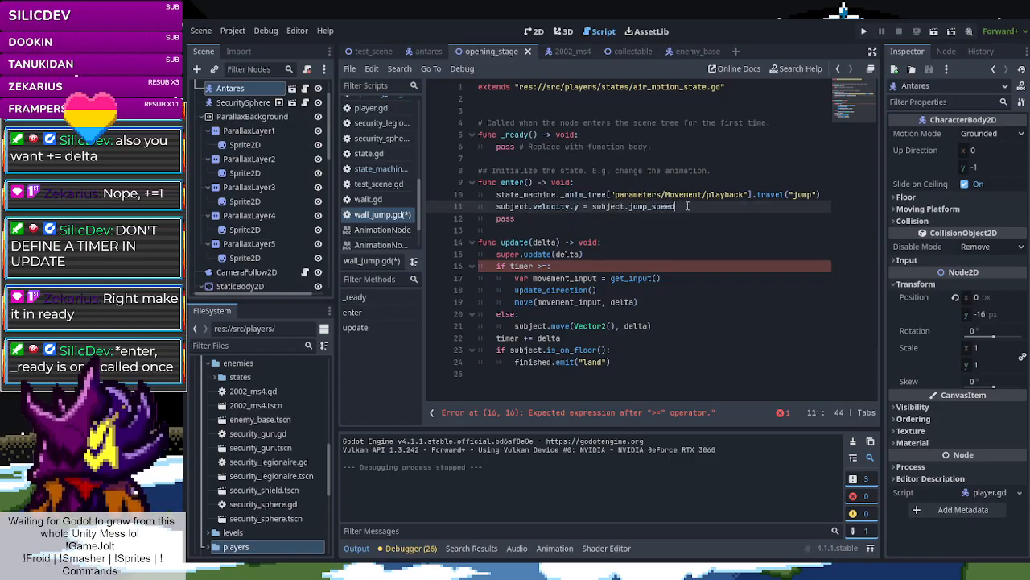
{"action": "key", "text": "Return"}
{"action": "type", "text": "var timer = 0"}
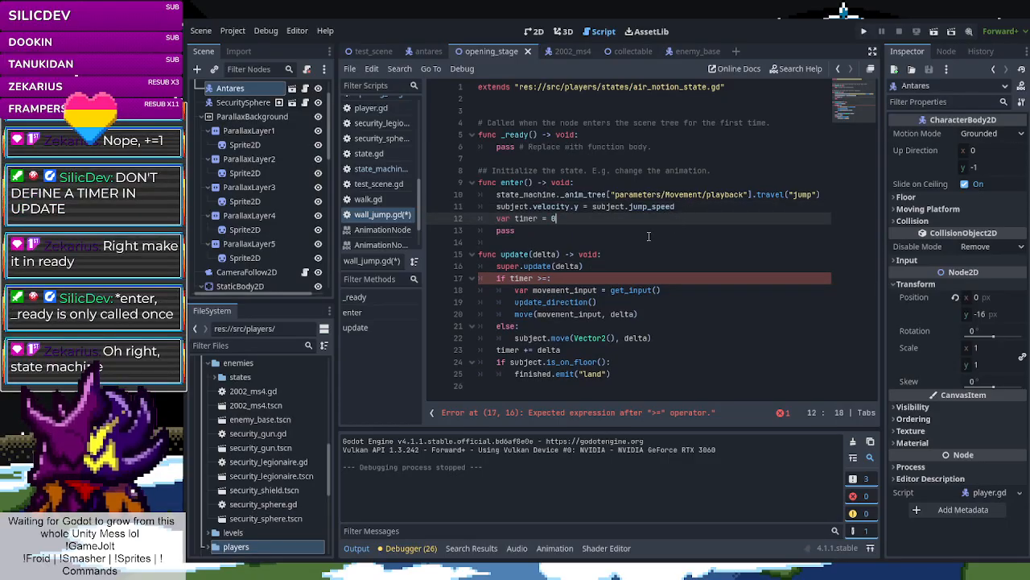
Complete update's timer condition as "timer >= 100" and save the script
{"action": "left_click", "coordinate": [607, 276]}
{"action": "key", "text": "Left"}
{"action": "key", "text": "Left"}
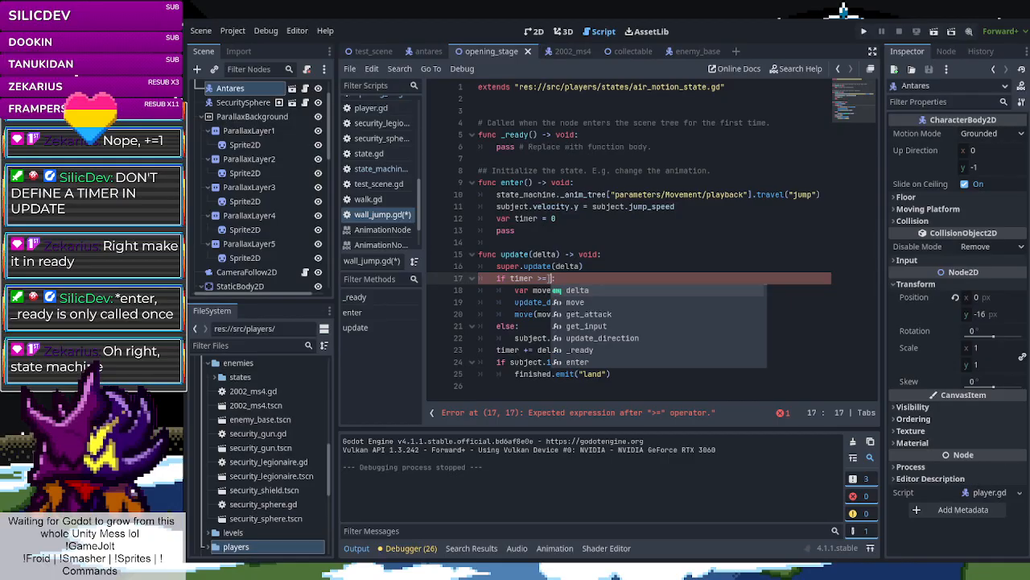
{"action": "type", "text": "100"}
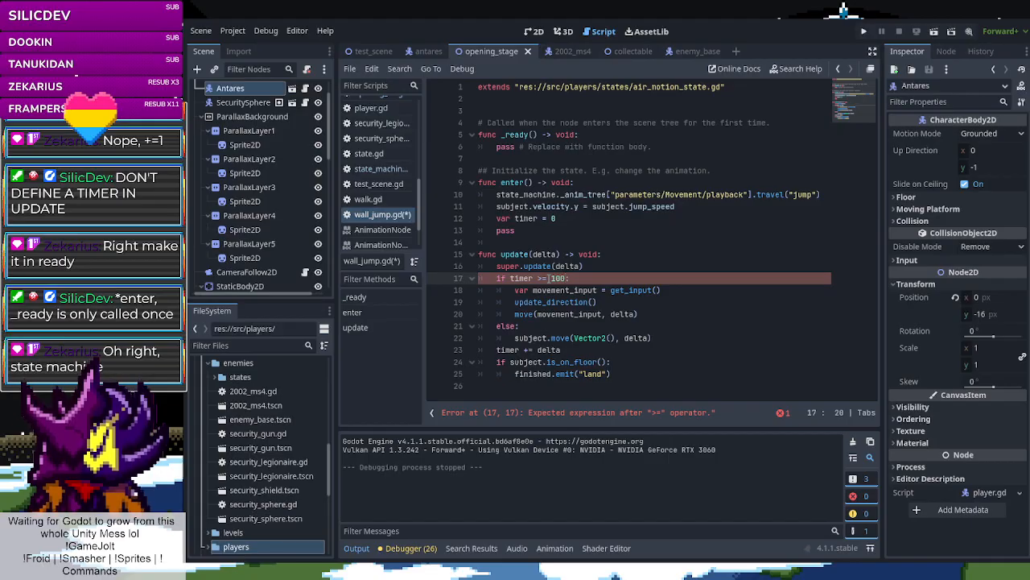
{"action": "key", "text": "ctrl+s"}
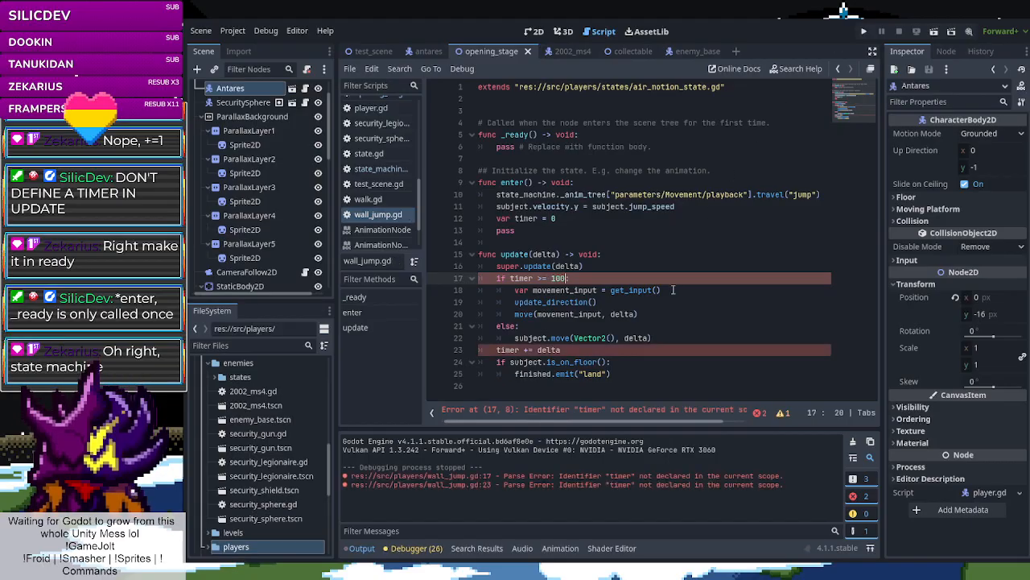
Turn the timer line in enter into the plain assignment "timer = 0" and declare "var timer" at script level above _ready
{"action": "left_click", "coordinate": [566, 350]}
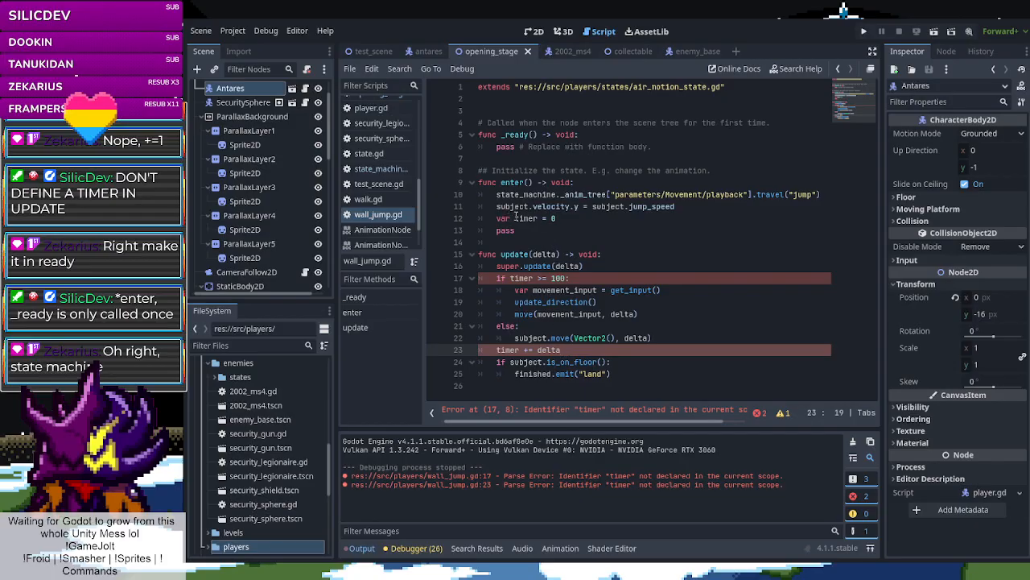
{"action": "left_click_drag", "start_coordinate": [497, 218], "coordinate": [514, 218]}
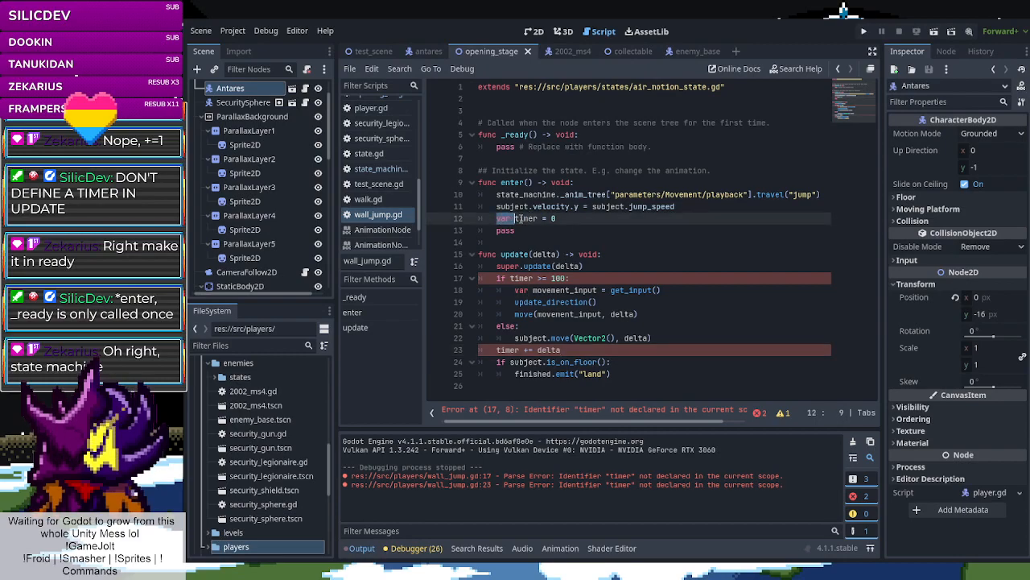
{"action": "key", "text": "BackSpace"}
{"action": "left_click_drag", "start_coordinate": [540, 218], "coordinate": [498, 220]}
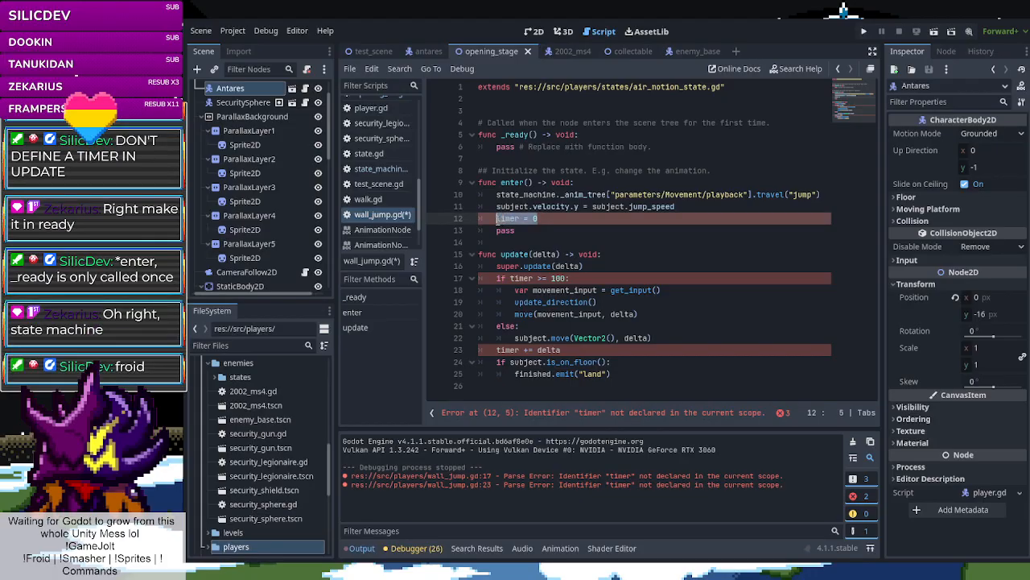
{"action": "left_click", "coordinate": [524, 110]}
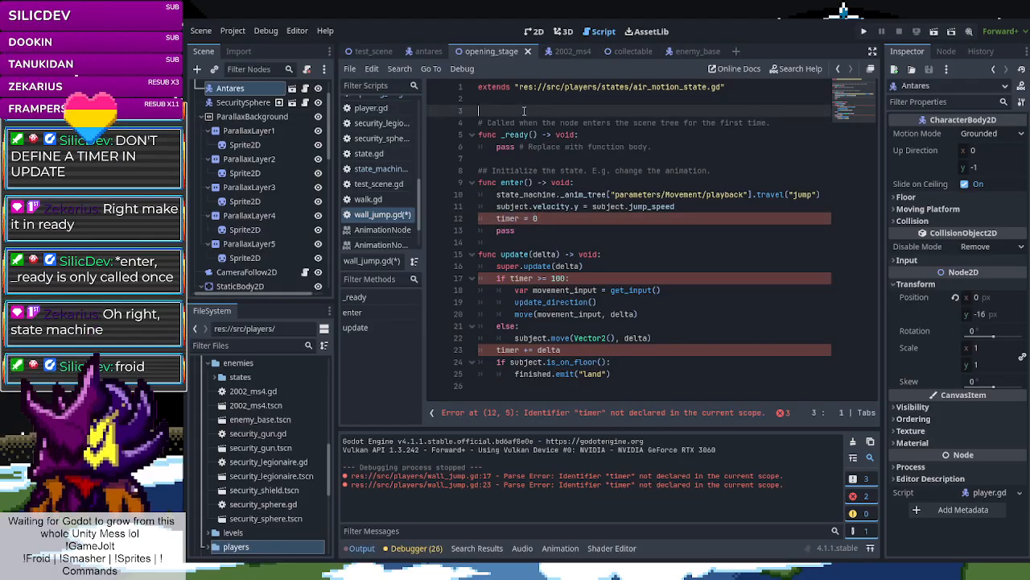
{"action": "type", "text": "var timer"}
{"action": "left_click", "coordinate": [562, 170]}
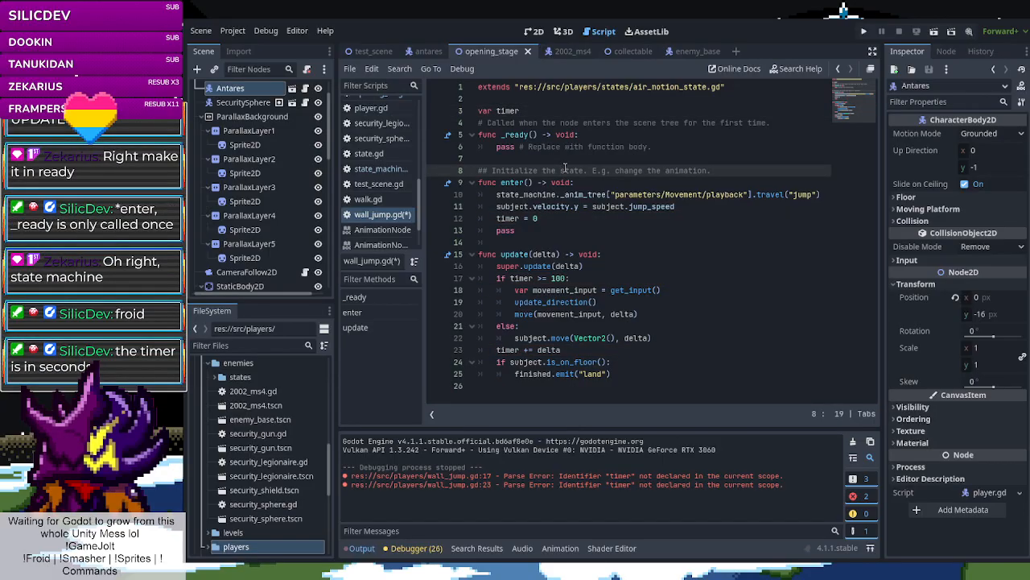
Try 2 for update's timer threshold, settle on 1 so the condition reads "timer >= 1", and save wall_jump.gd
{"action": "left_click_drag", "start_coordinate": [551, 277], "coordinate": [566, 279]}
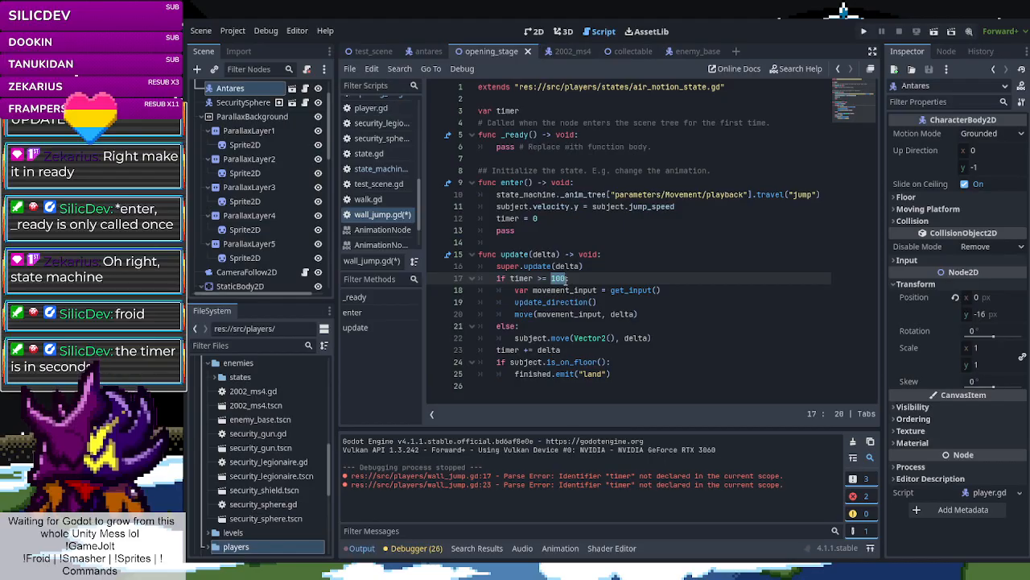
{"action": "type", "text": "2"}
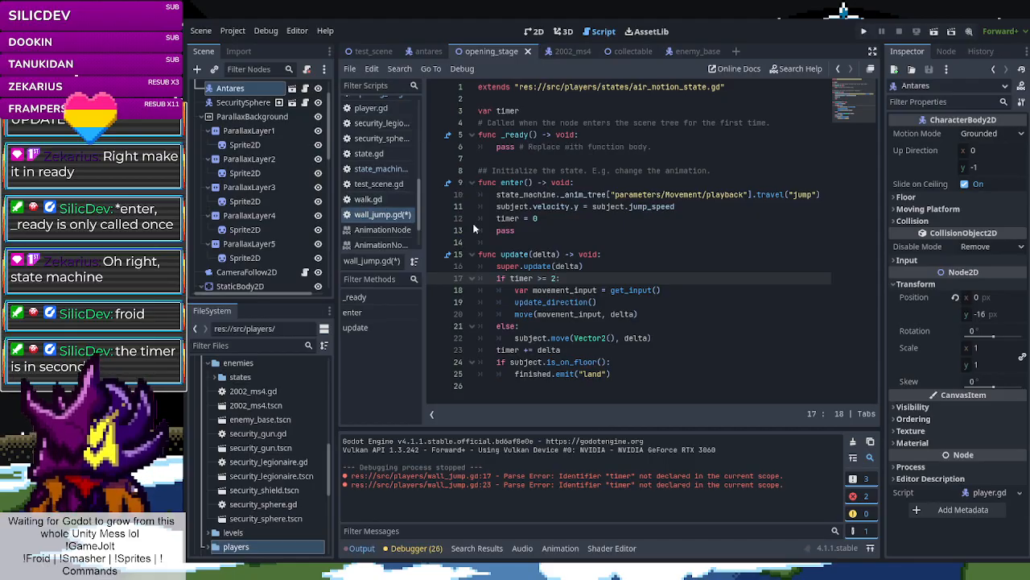
{"action": "key", "text": "BackSpace"}
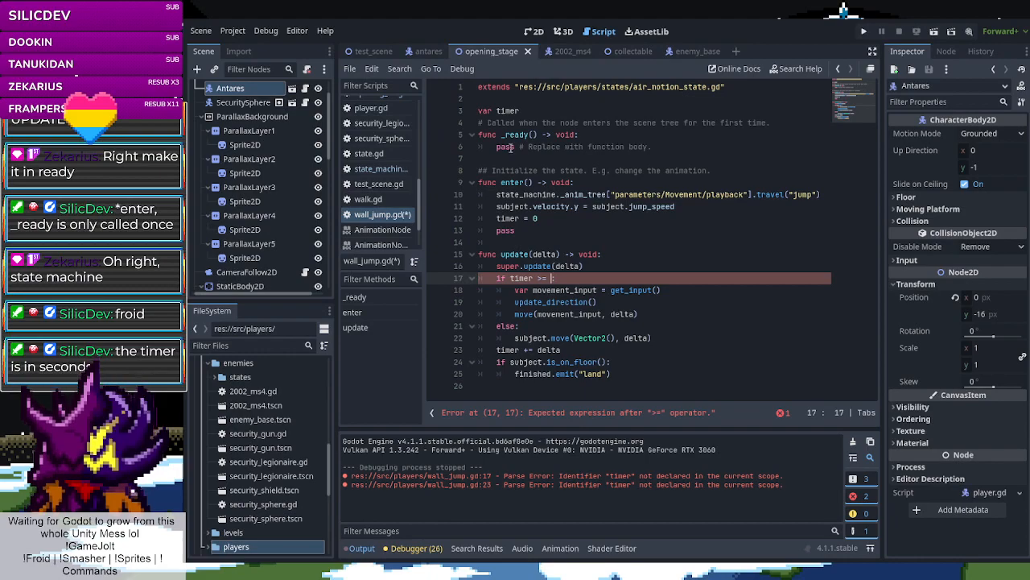
{"action": "type", "text": "1"}
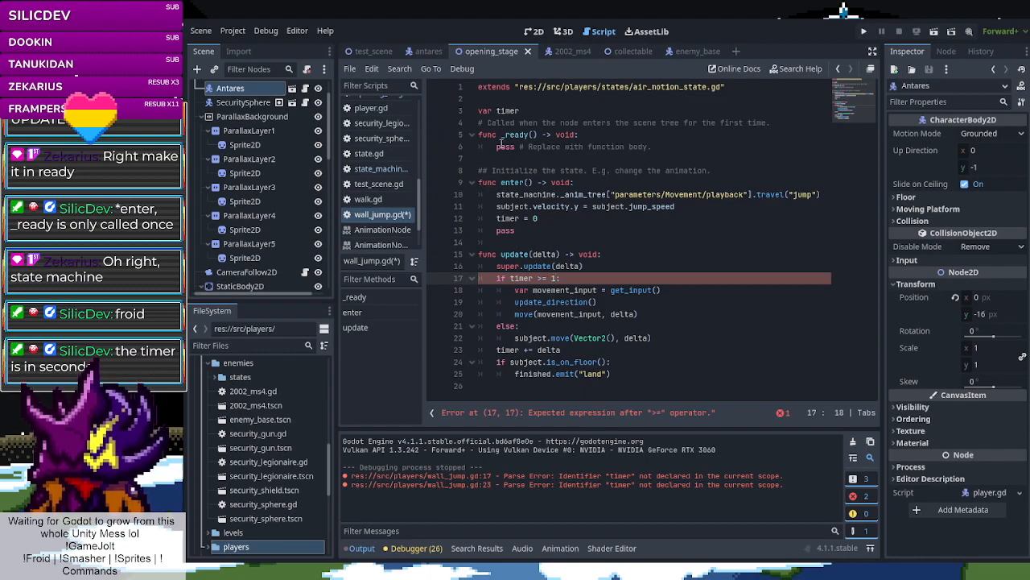
{"action": "left_click", "coordinate": [551, 112]}
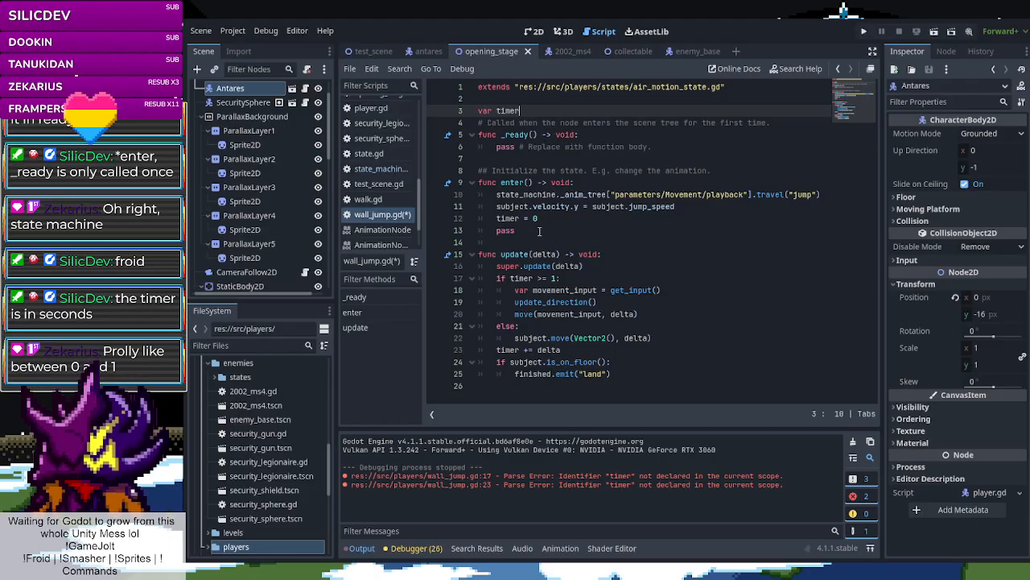
{"action": "key", "text": "ctrl+s"}
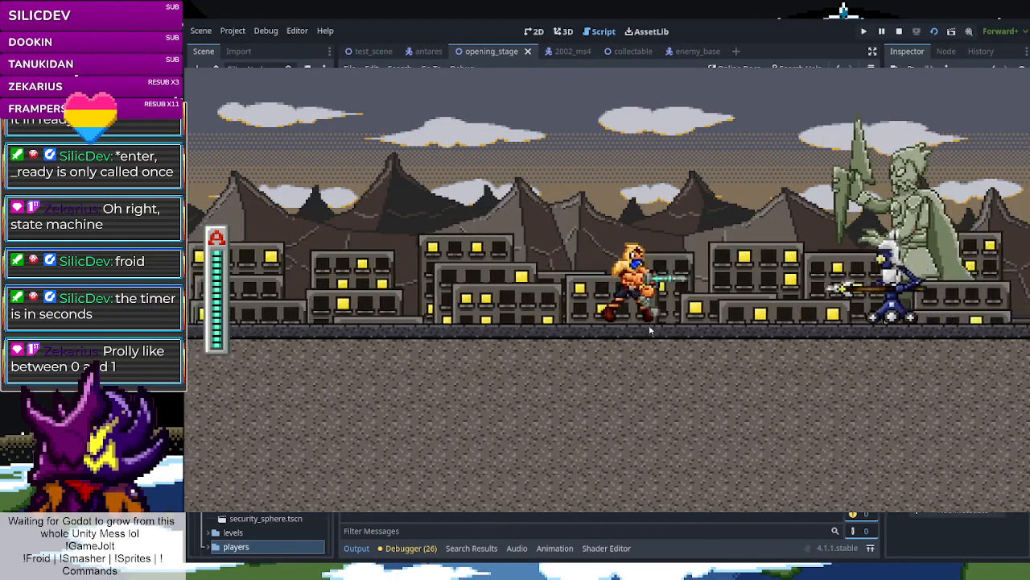
Playtest opening_stage by wall-jumping between the low platform and the tall brick building, head back across its roof, and stop the game
{"action": "key", "text": "space"}
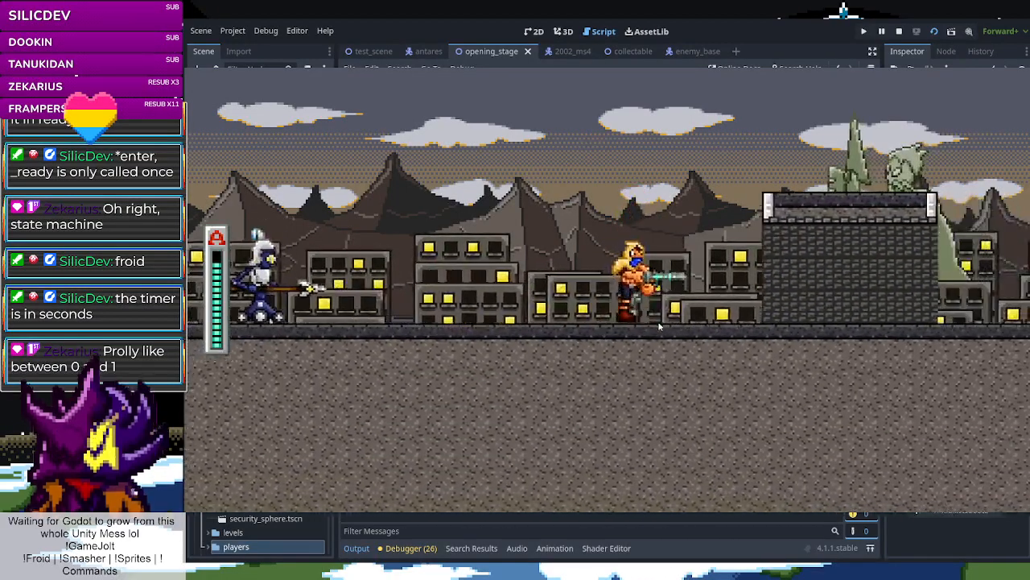
{"action": "key", "text": "space"}
{"action": "key", "text": "space"}
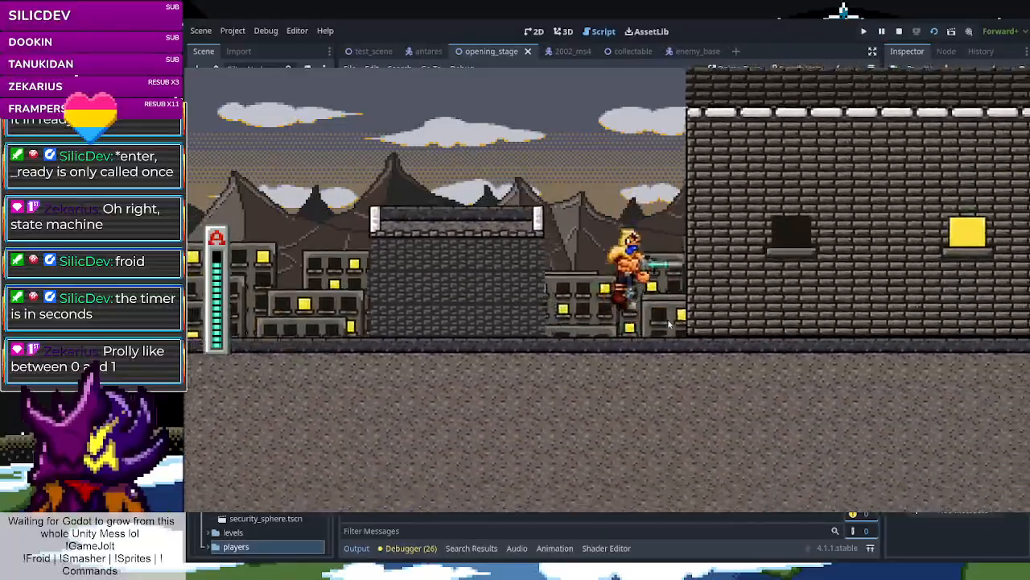
{"action": "key", "text": "space"}
{"action": "key", "text": "Right"}
{"action": "key", "text": "Left"}
{"action": "key", "text": "space"}
{"action": "key", "text": "Right"}
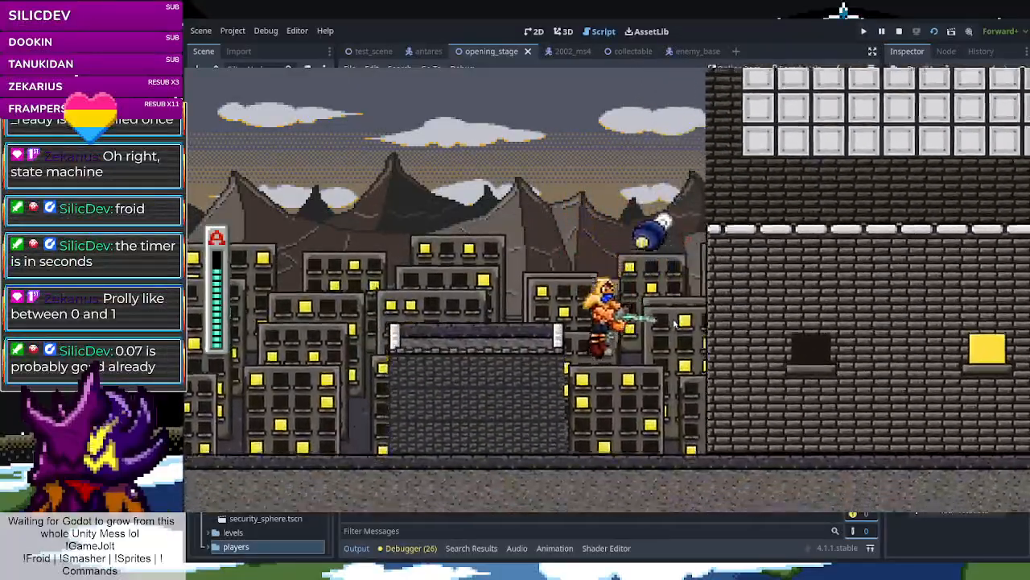
{"action": "key", "text": "Left"}
{"action": "key", "text": "space"}
{"action": "key", "text": "Right"}
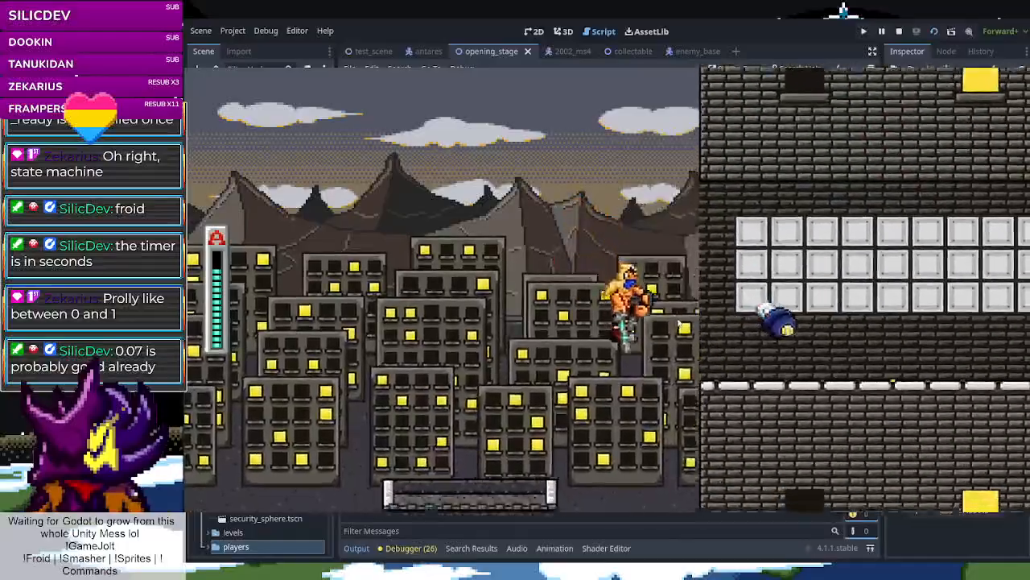
{"action": "key", "text": "space"}
{"action": "key", "text": "Left"}
{"action": "key", "text": "Right"}
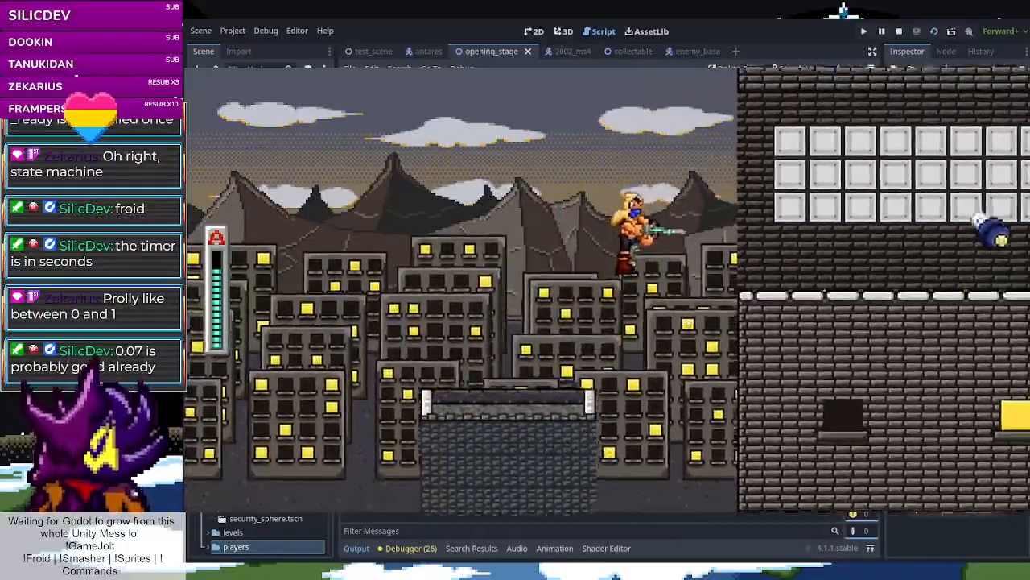
{"action": "key", "text": "Right"}
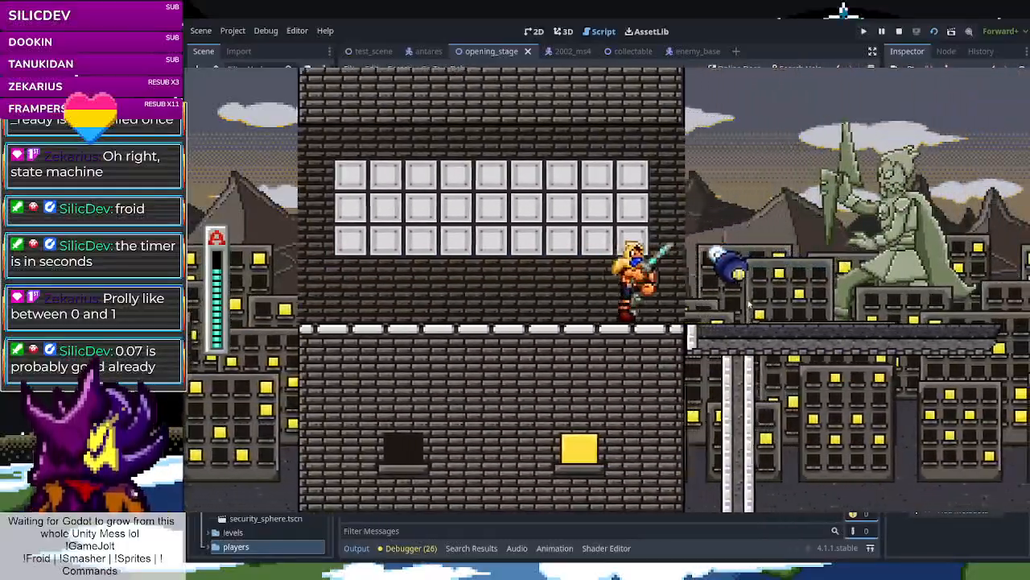
{"action": "key", "text": "Left"}
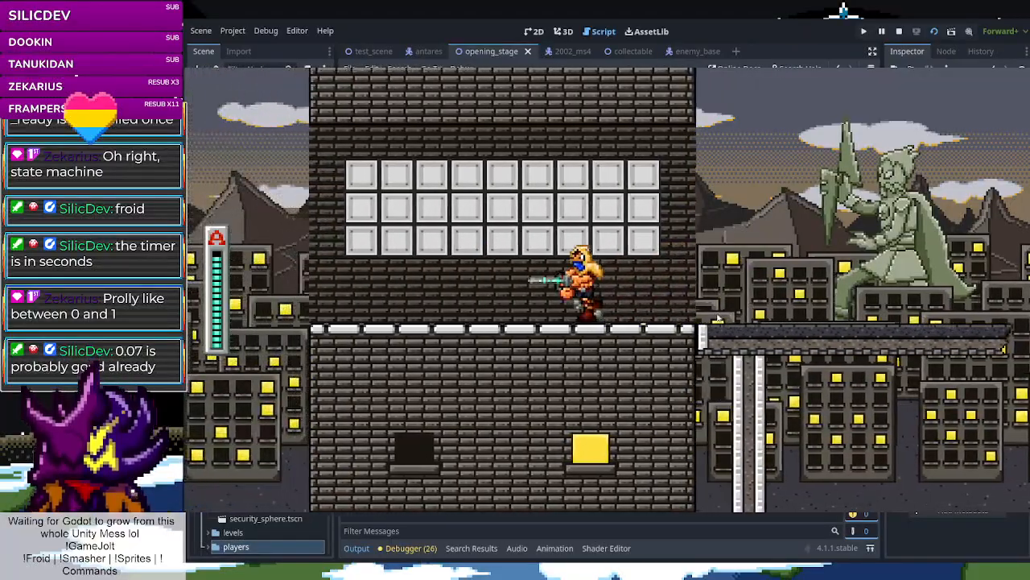
{"action": "key", "text": "Left"}
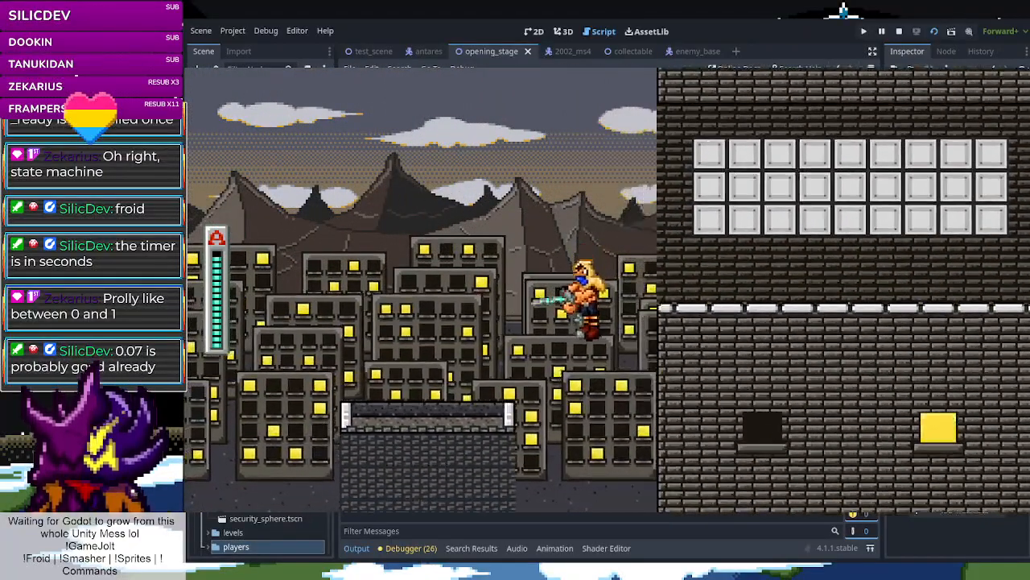
{"action": "key", "text": "F8"}
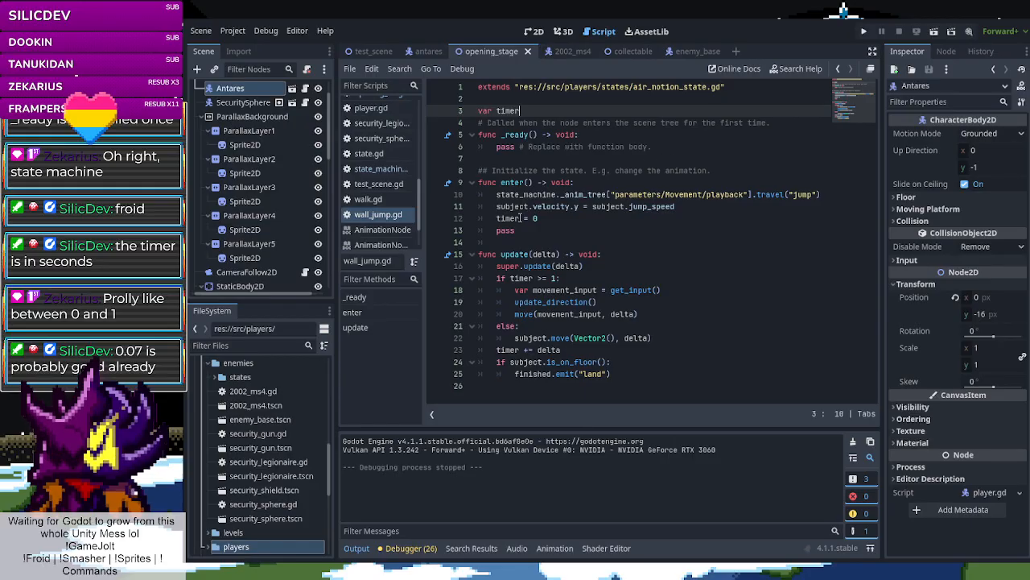
Change the timer condition in wall_jump.gd's update function to "timer >= 0.5"
{"action": "double_click", "coordinate": [552, 278]}
{"action": "type", "text": "0"}
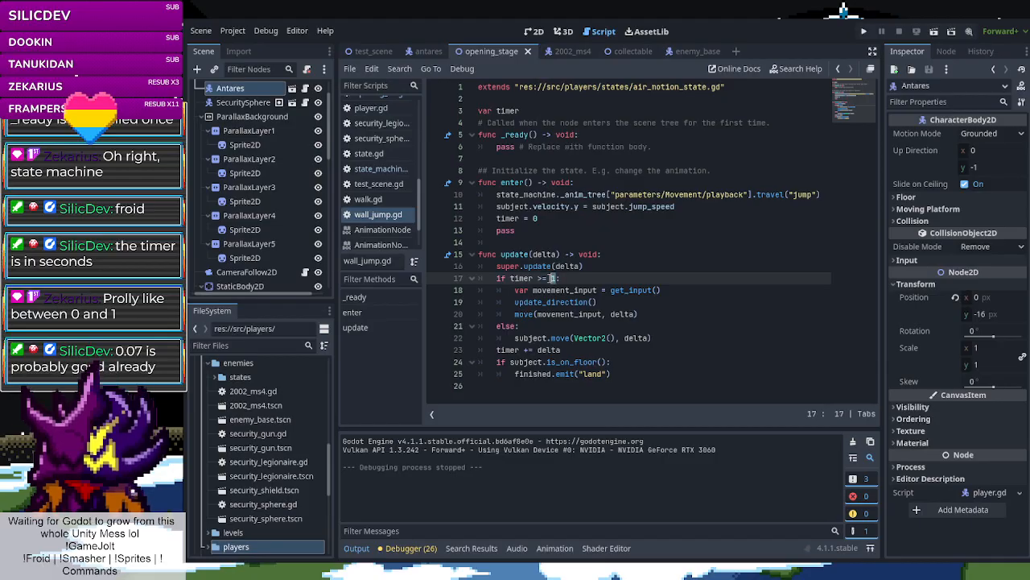
{"action": "type", "text": ".5"}
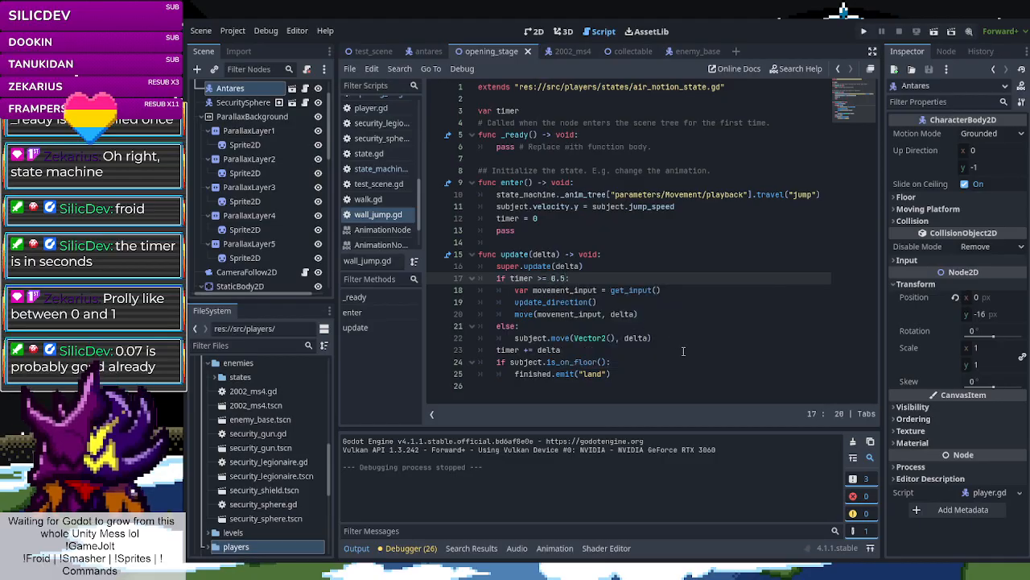
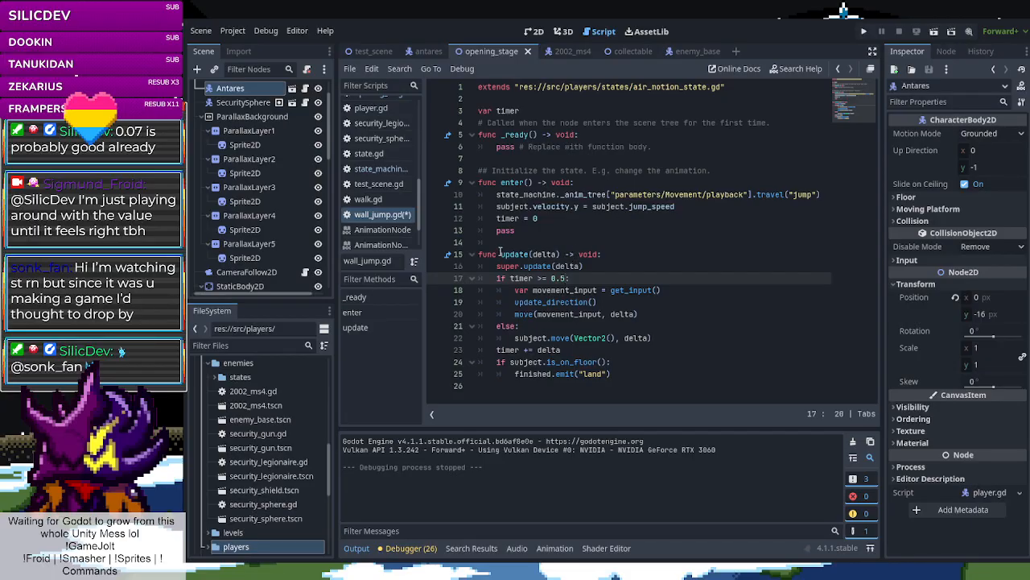
{"action": "type", "text": ":"}
Run the current scene, test the half-second wall jump delay on the platform and tall building, and stop the game
{"action": "left_click", "coordinate": [933, 33]}
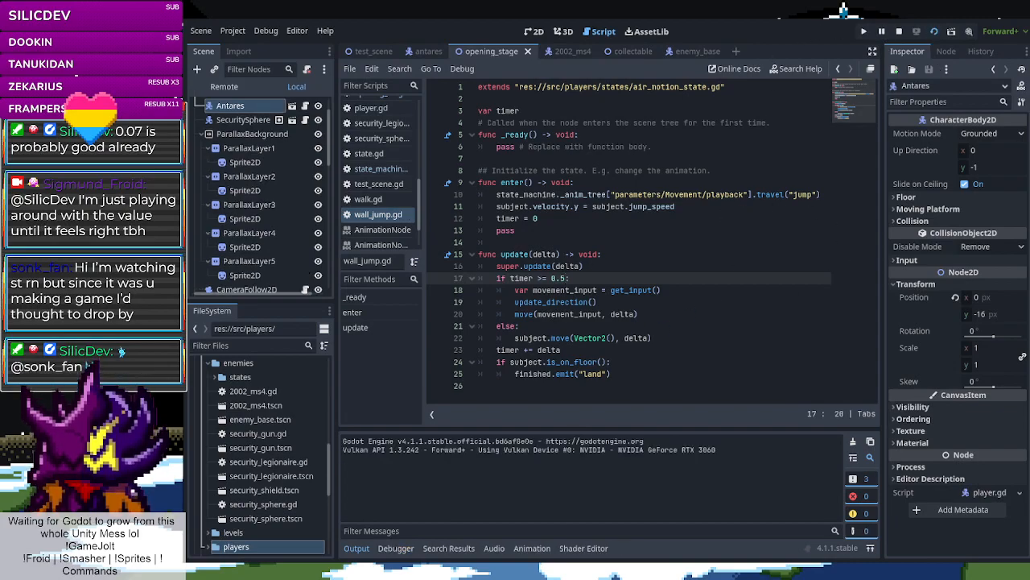
{"action": "key", "text": "Right"}
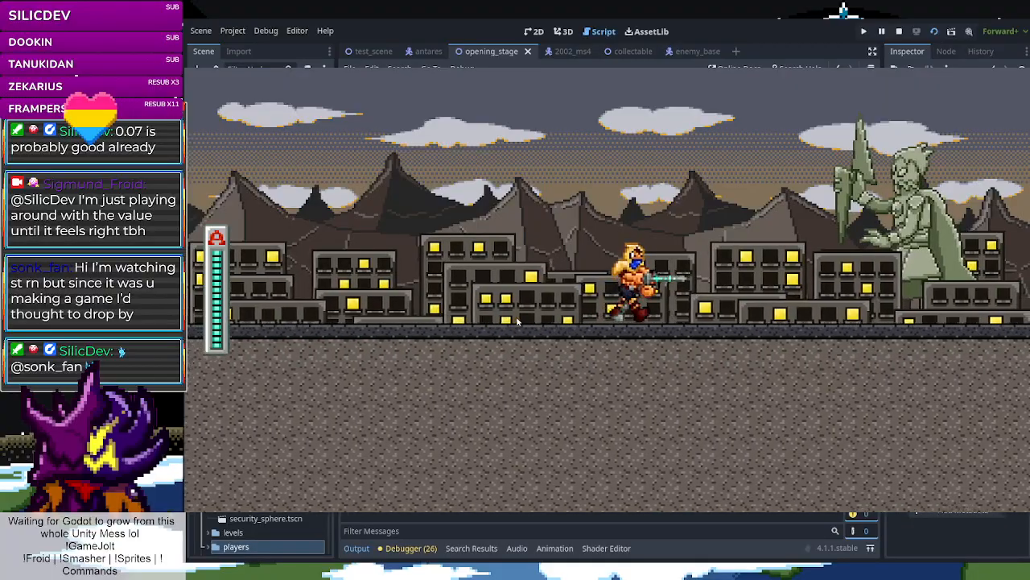
{"action": "key", "text": "space"}
{"action": "key", "text": "space"}
{"action": "key", "text": "space"}
{"action": "key", "text": "Left"}
{"action": "key", "text": "space"}
{"action": "key", "text": "Right"}
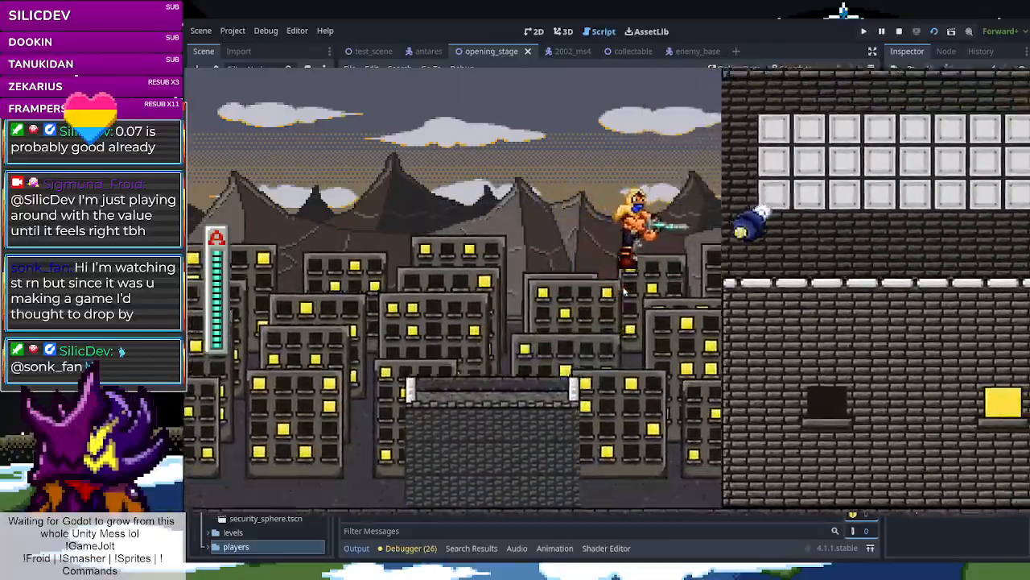
{"action": "key", "text": "space"}
{"action": "key", "text": "x"}
{"action": "key", "text": "x"}
{"action": "key", "text": "space"}
{"action": "key", "text": "Right"}
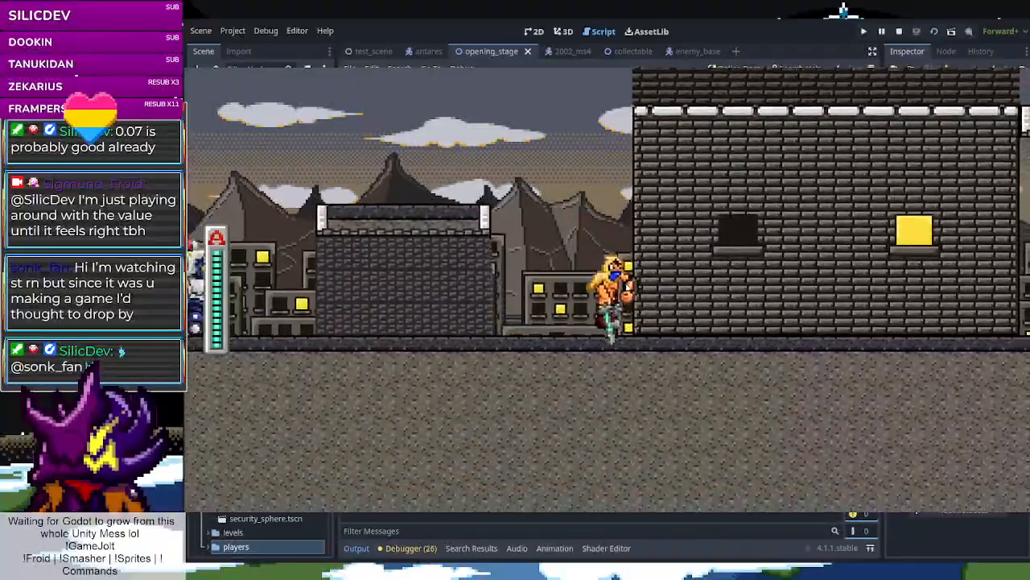
{"action": "key", "text": "Left"}
{"action": "key", "text": "space"}
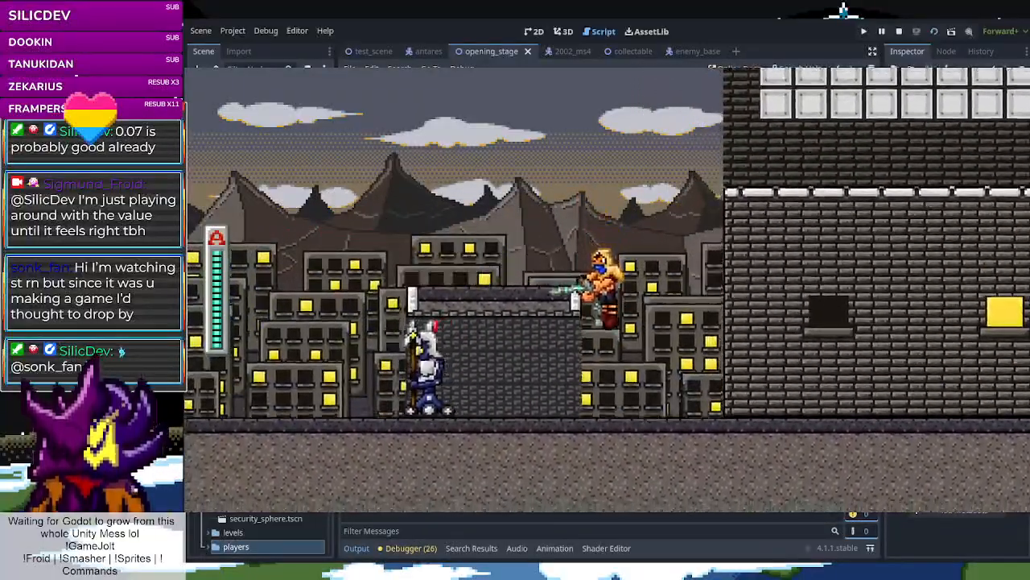
{"action": "key", "text": "F8"}
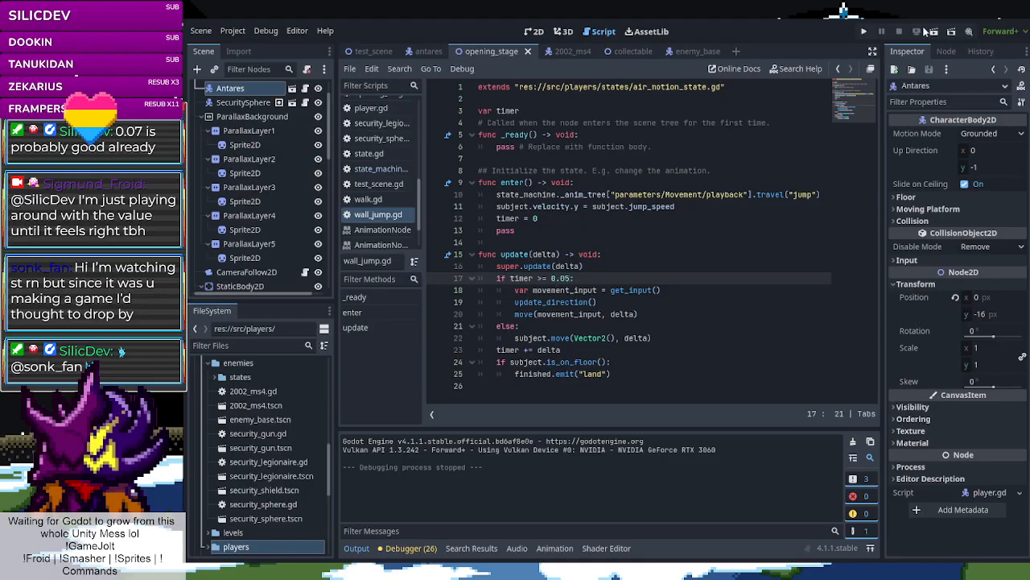
Run the scene with the 0.05 timer threshold, wall-jump up the tall building onto its roof, and stop the game
{"action": "left_click", "coordinate": [934, 31]}
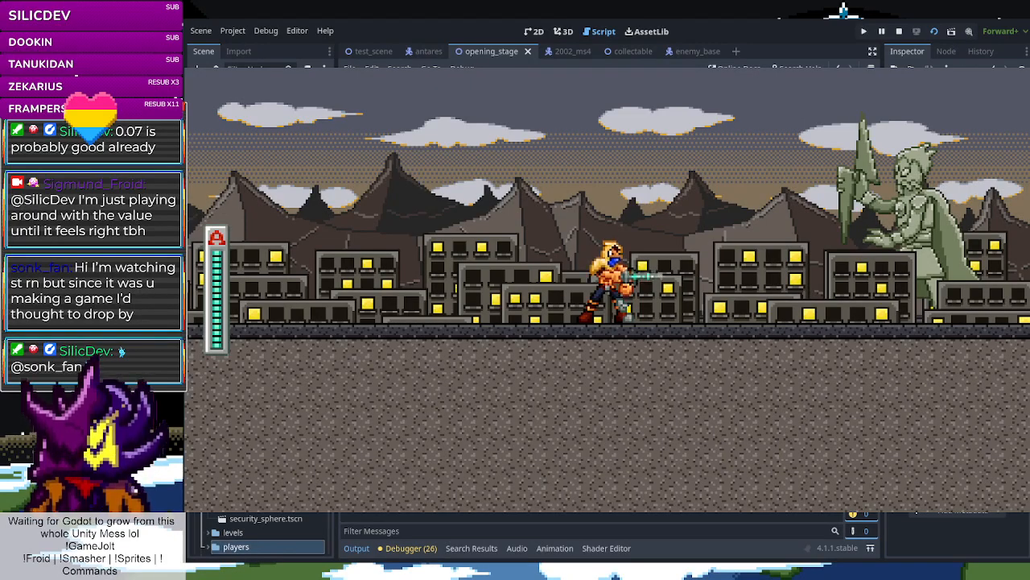
{"action": "key", "text": "Right"}
{"action": "key", "text": "Right"}
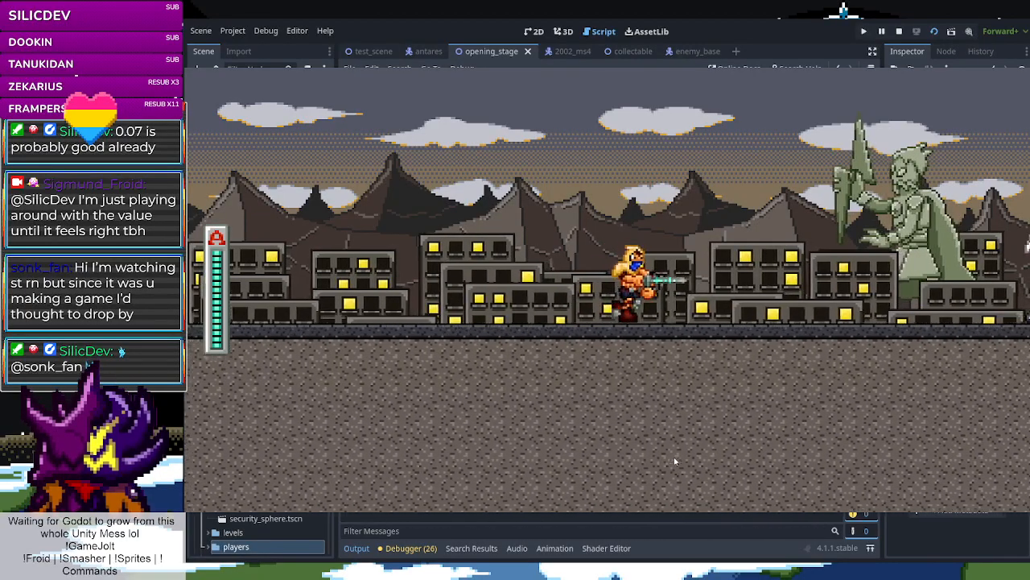
{"action": "key", "text": "Right"}
{"action": "key", "text": "space"}
{"action": "key", "text": "space"}
{"action": "key", "text": "Right"}
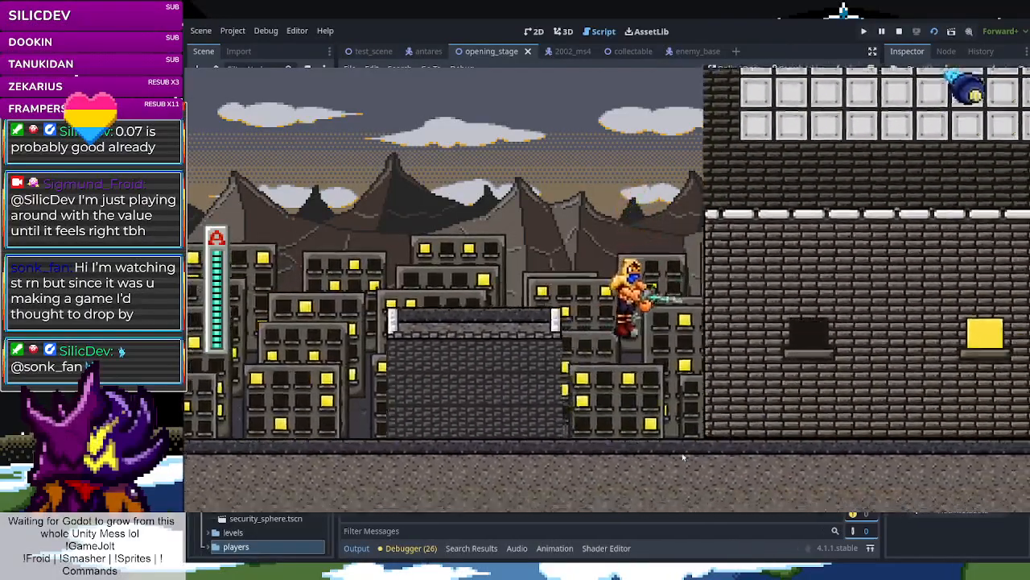
{"action": "key", "text": "Right"}
{"action": "key", "text": "space"}
{"action": "key", "text": "space"}
{"action": "key", "text": "space"}
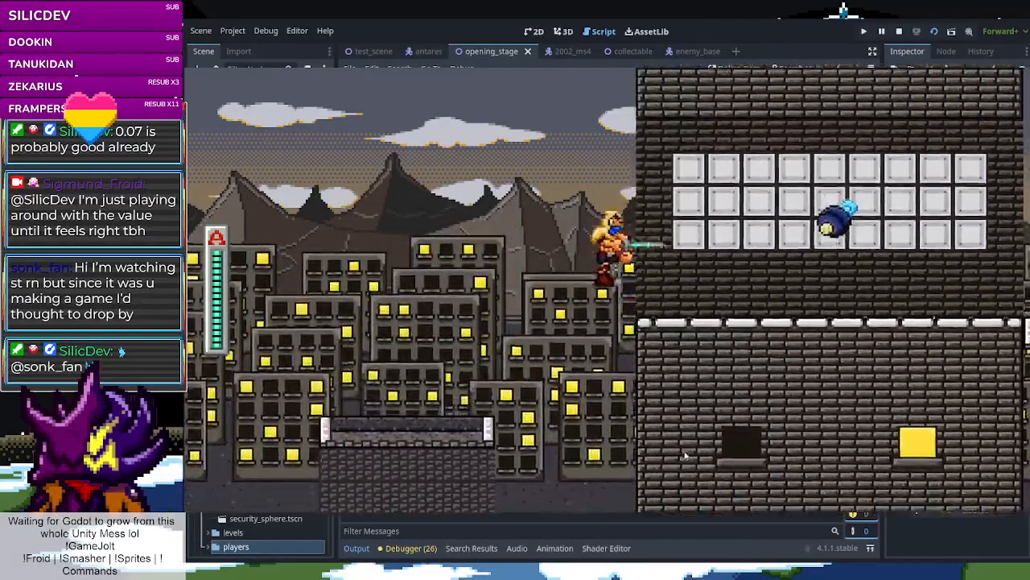
{"action": "key", "text": "Right"}
{"action": "key", "text": "space"}
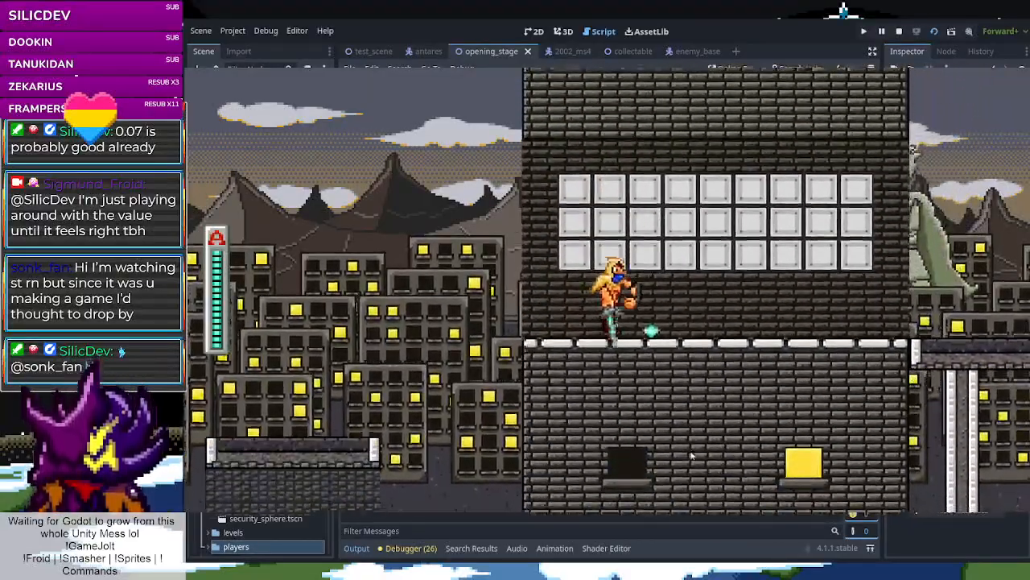
{"action": "key", "text": "Left"}
{"action": "key", "text": "F8"}
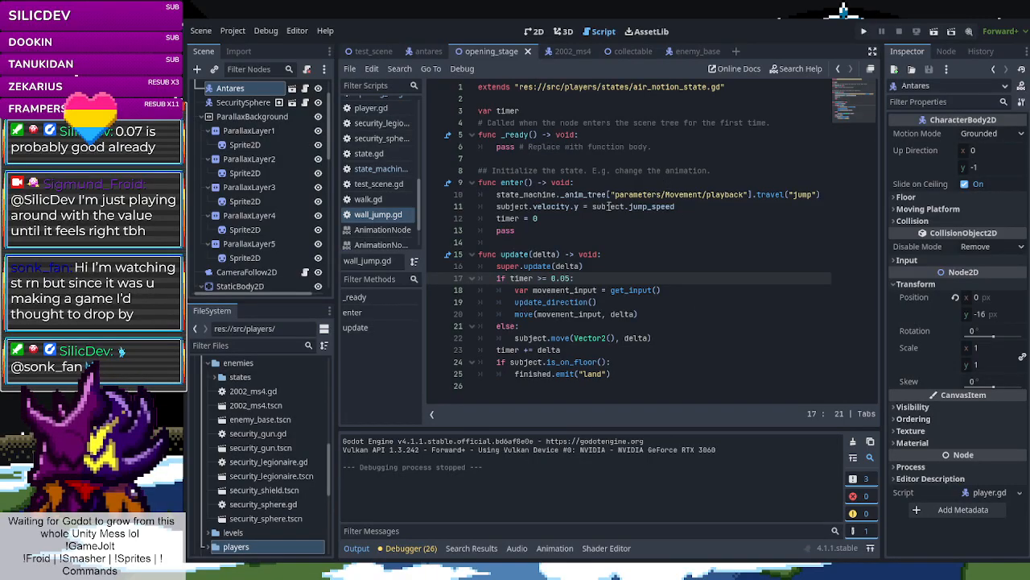
Set the timer threshold in update's condition to 0.1 and save the script
{"action": "double_click", "coordinate": [563, 278]}
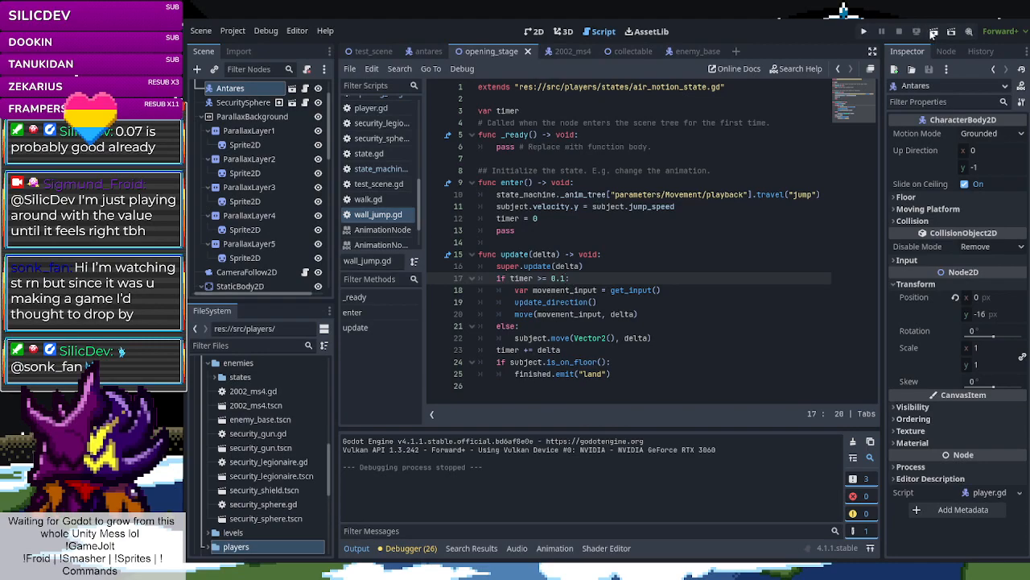
{"action": "key", "text": "ctrl+s"}
Run the current scene with the 0.1 timer threshold and bring the player past the guard enemy onto the low brick platform
{"action": "left_click", "coordinate": [933, 31]}
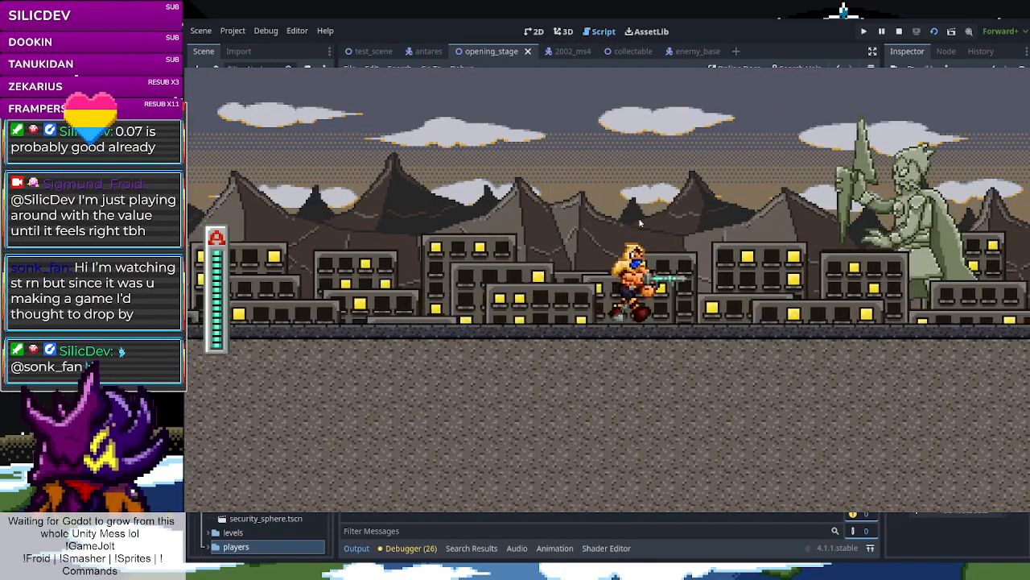
{"action": "key", "text": "space"}
{"action": "key", "text": "space"}
{"action": "key", "text": "a"}
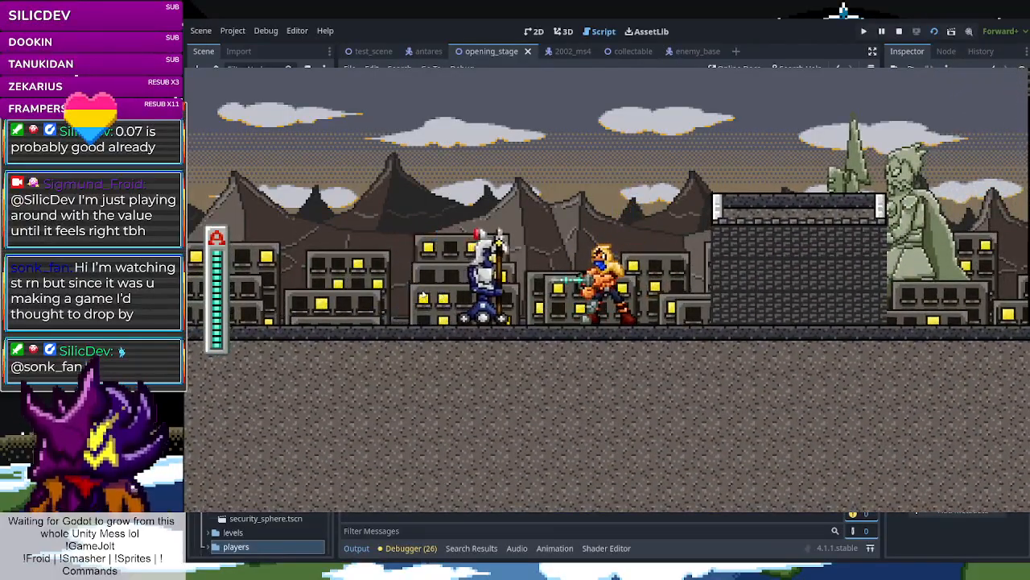
{"action": "key", "text": "d"}
{"action": "key", "text": "space"}
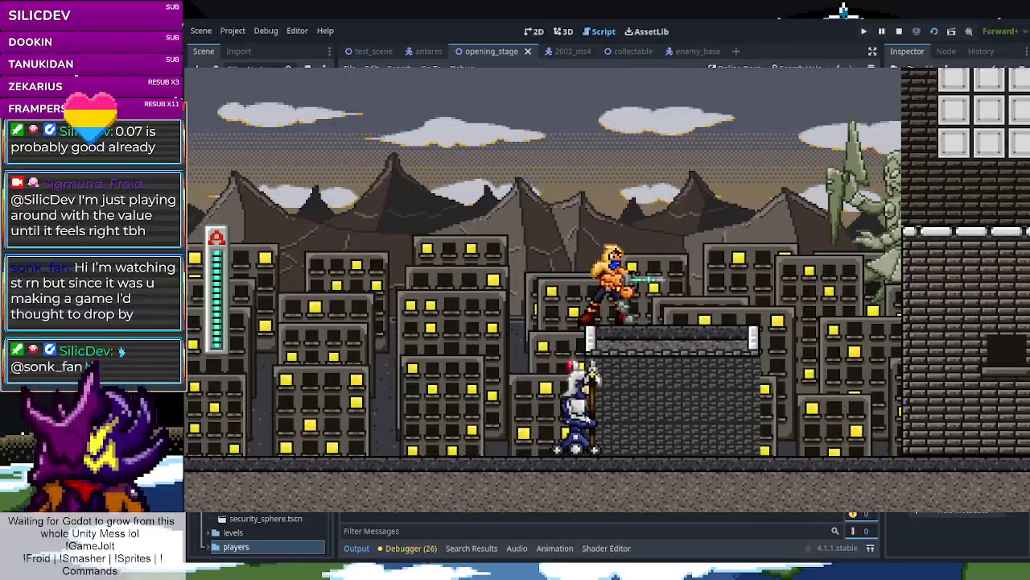
{"action": "key", "text": "d"}
{"action": "key", "text": "d"}
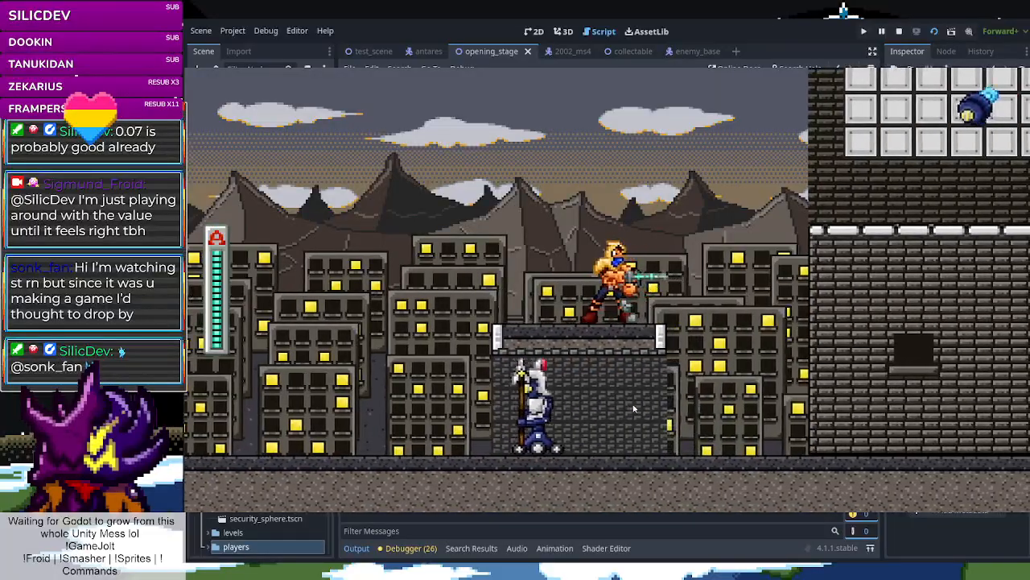
Test wall jumps off the side of the tall building from the brick platform, steering away from and back toward the wall
{"action": "key", "text": "space"}
{"action": "key", "text": "space"}
{"action": "key", "text": "a"}
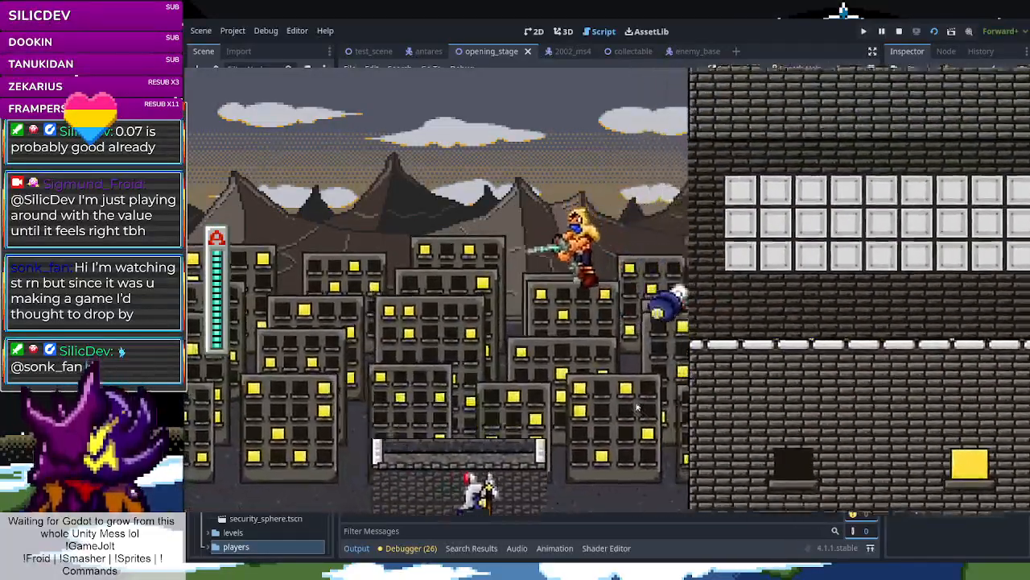
{"action": "key", "text": "d"}
{"action": "key", "text": "space"}
{"action": "key", "text": "d"}
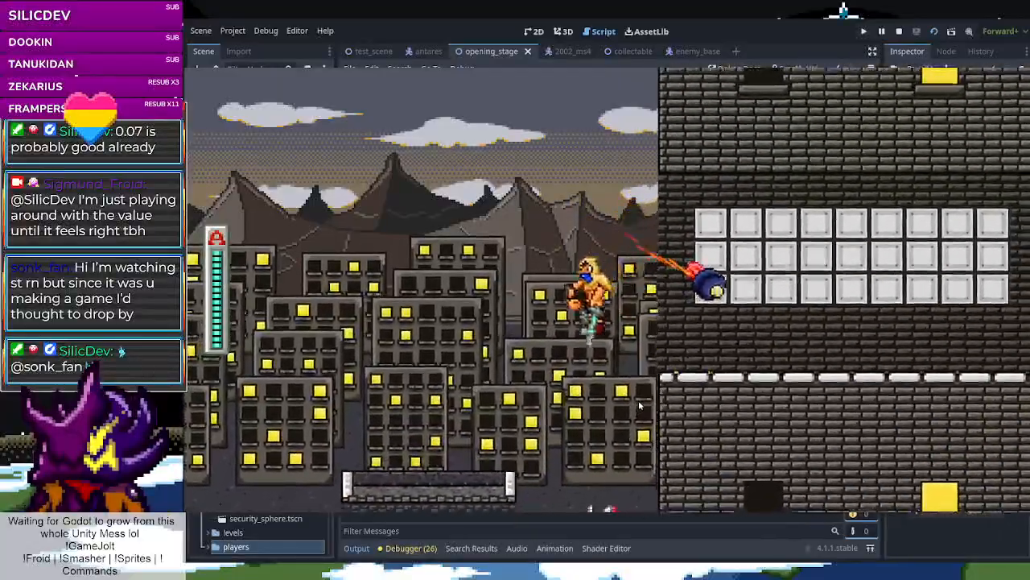
{"action": "key", "text": "a"}
{"action": "key", "text": "a"}
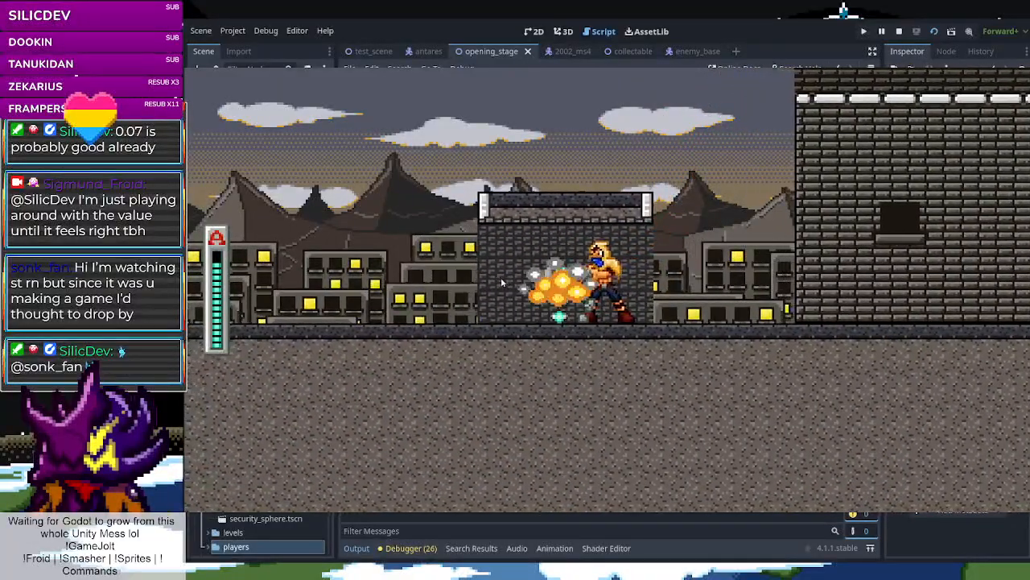
Return to the tall building from the ground and wall-jump up its side onto the white-edged ledge
{"action": "key", "text": "d"}
{"action": "key", "text": "space"}
{"action": "key", "text": "space"}
{"action": "key", "text": "a"}
{"action": "key", "text": "d"}
{"action": "key", "text": "space"}
{"action": "key", "text": "d"}
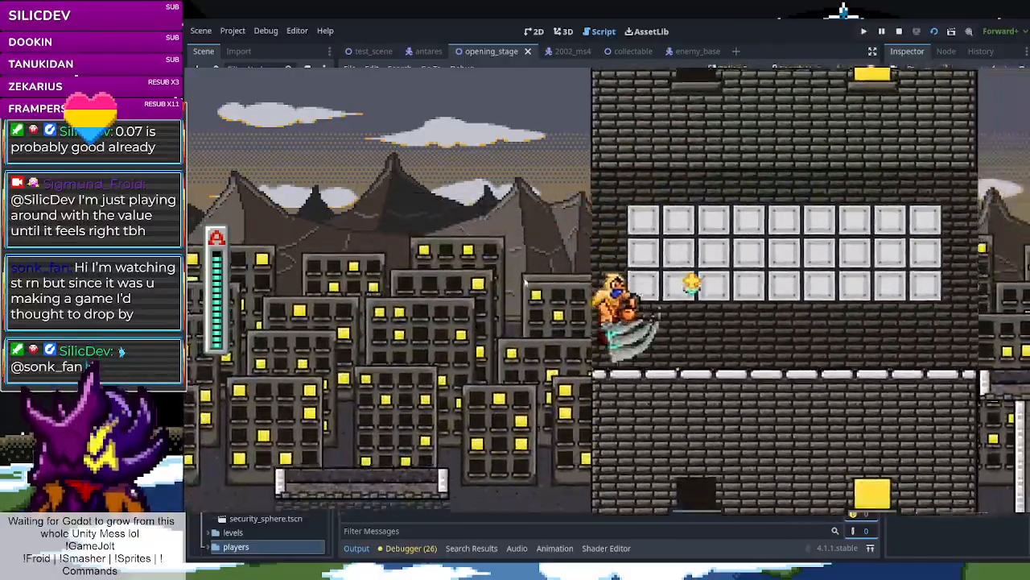
{"action": "key", "text": "a"}
{"action": "key", "text": "d"}
{"action": "key", "text": "space"}
{"action": "key", "text": "space"}
{"action": "key", "text": "a"}
{"action": "key", "text": "space"}
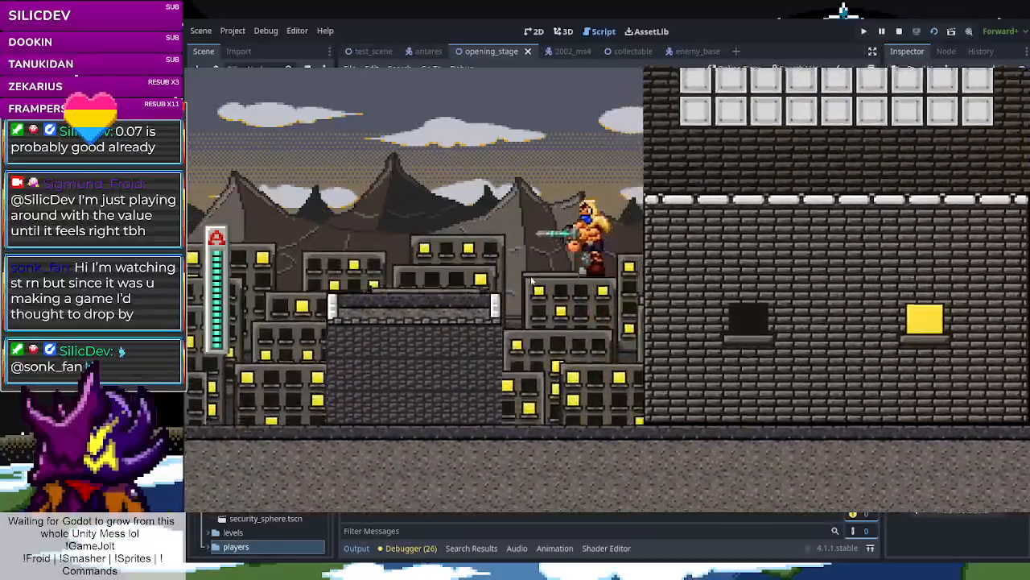
{"action": "key", "text": "space"}
{"action": "key", "text": "d"}
{"action": "key", "text": "d"}
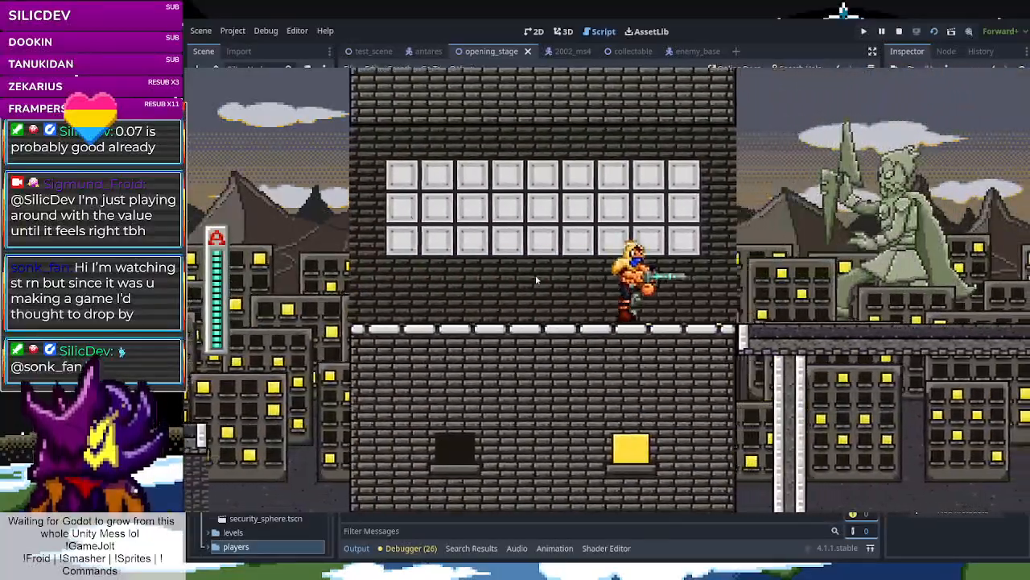
Cross the elevated walkway past the flying enemies and get the player over the second brick building's roof
{"action": "key", "text": "d"}
{"action": "key", "text": "space"}
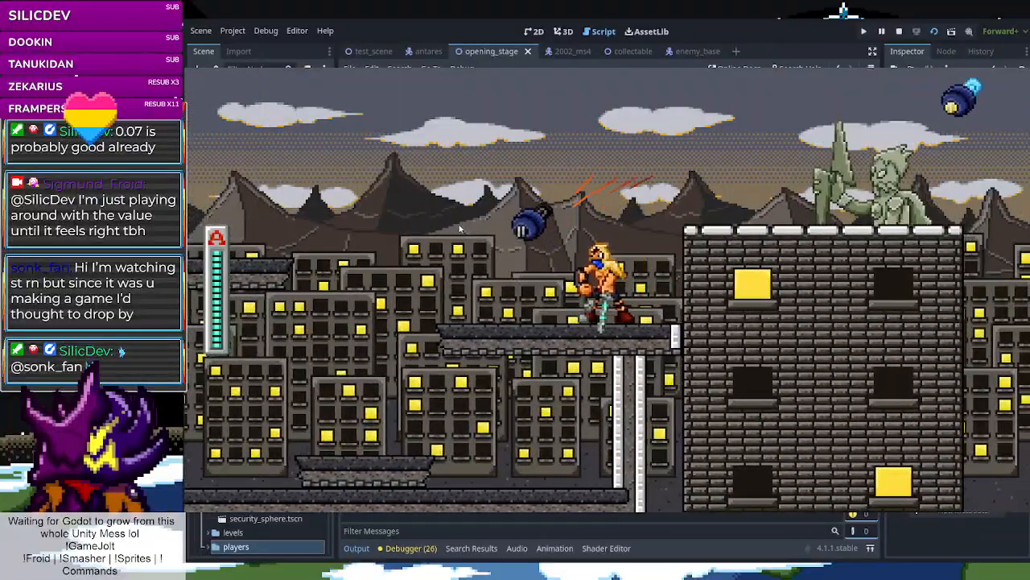
{"action": "key", "text": "space"}
{"action": "key", "text": "a"}
{"action": "key", "text": "d"}
{"action": "key", "text": "space"}
{"action": "key", "text": "space"}
{"action": "key", "text": "d"}
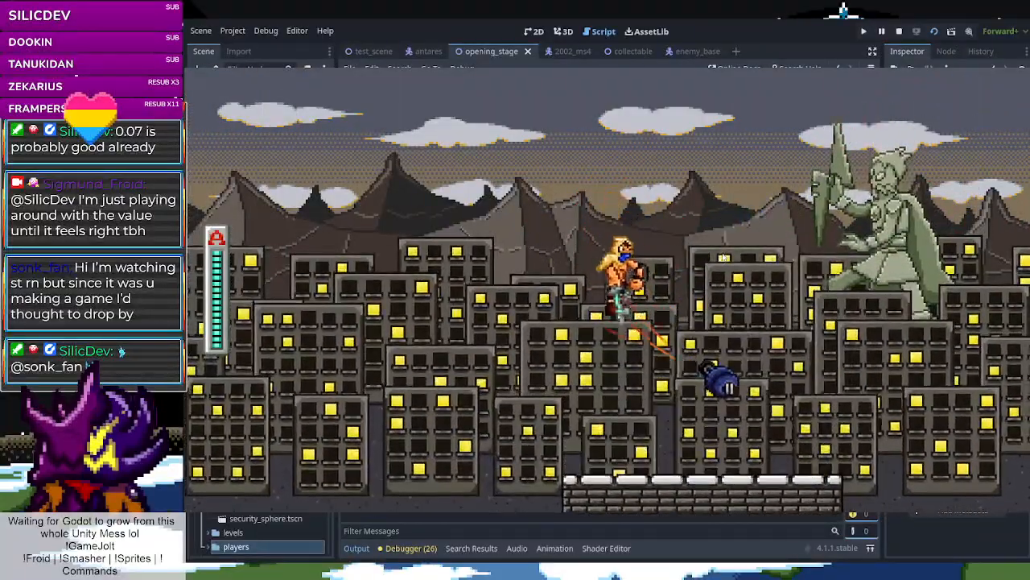
Test repeated wall jumps against the far side of the second brick building, from roof height down to the ground
{"action": "key", "text": "a"}
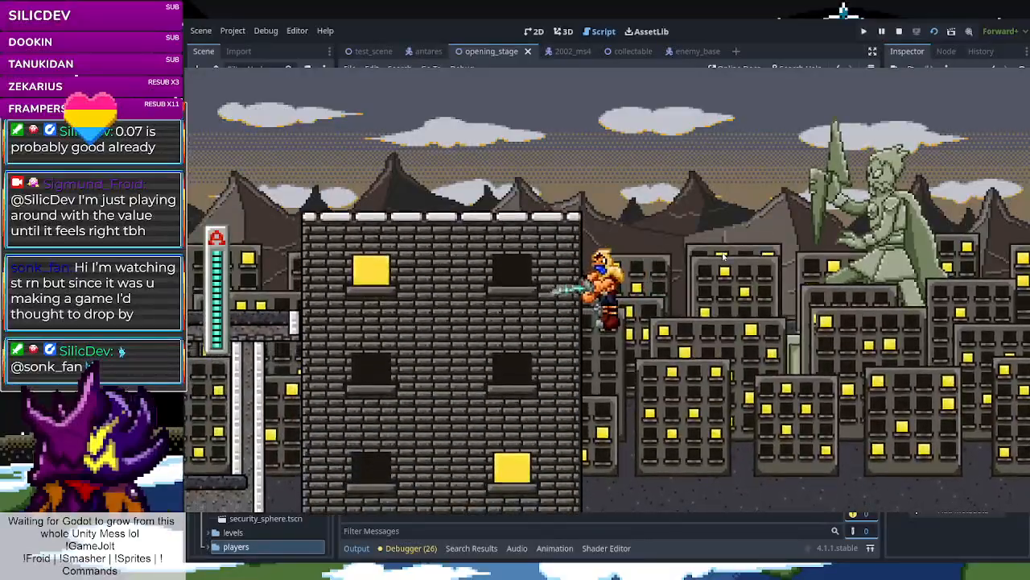
{"action": "key", "text": "space"}
{"action": "key", "text": "space"}
{"action": "key", "text": "d"}
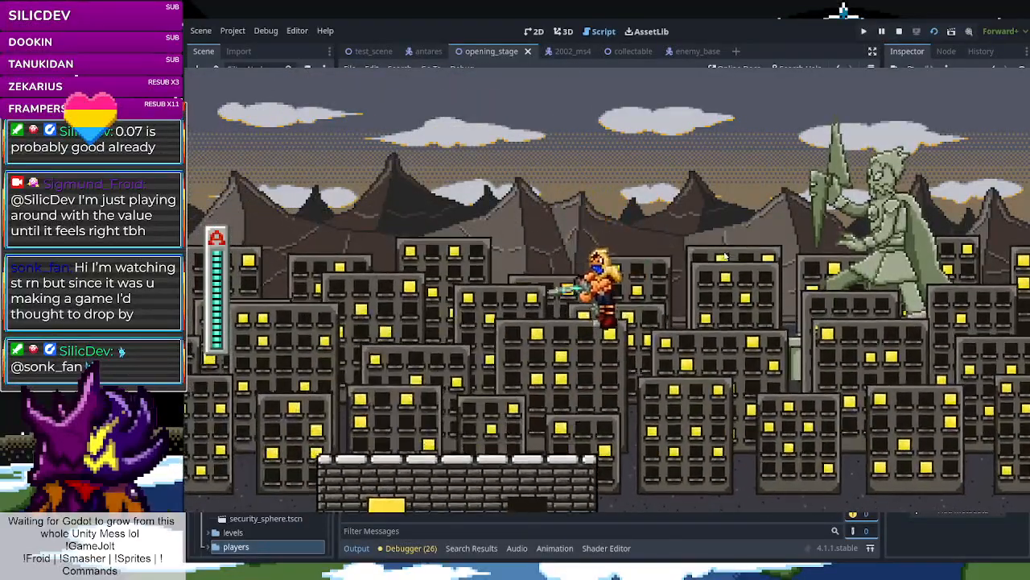
{"action": "key", "text": "a"}
{"action": "key", "text": "space"}
{"action": "key", "text": "d"}
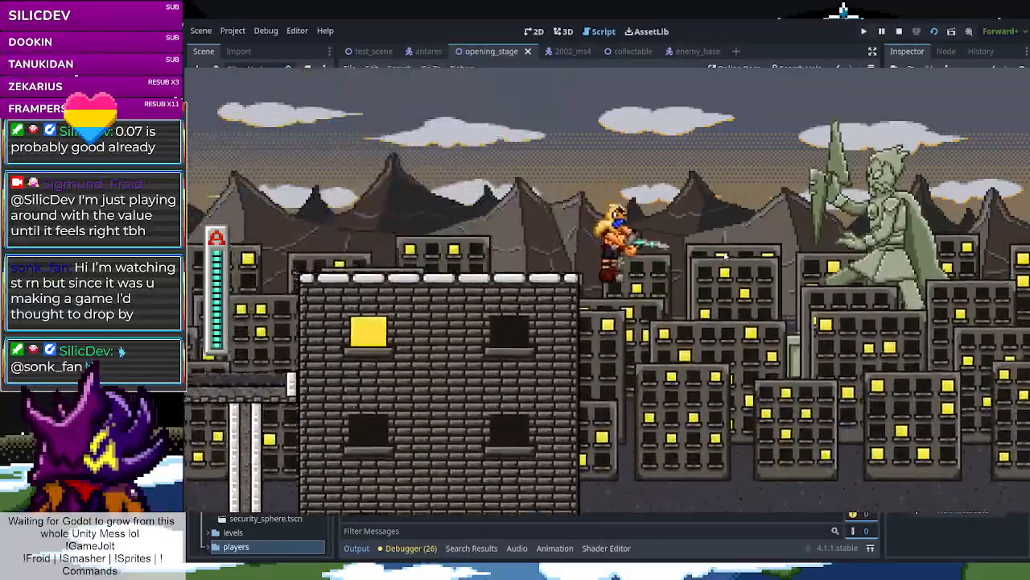
{"action": "key", "text": "a"}
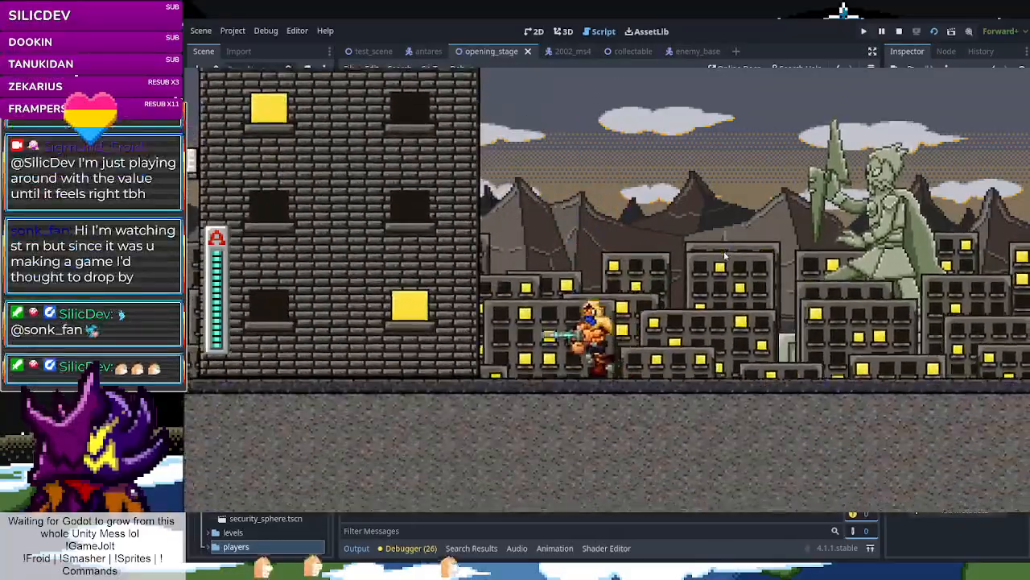
{"action": "key", "text": "space"}
{"action": "key", "text": "d"}
{"action": "key", "text": "a"}
{"action": "key", "text": "space"}
{"action": "key", "text": "d"}
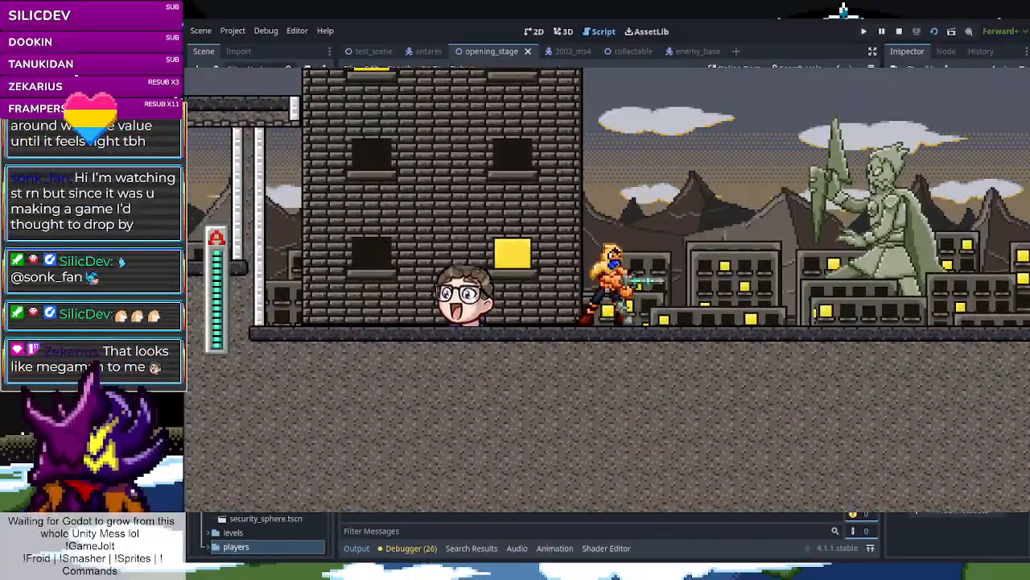
Stop the game, set the timer threshold in update's condition to 0.15, and run the scene again
{"action": "left_click", "coordinate": [900, 31]}
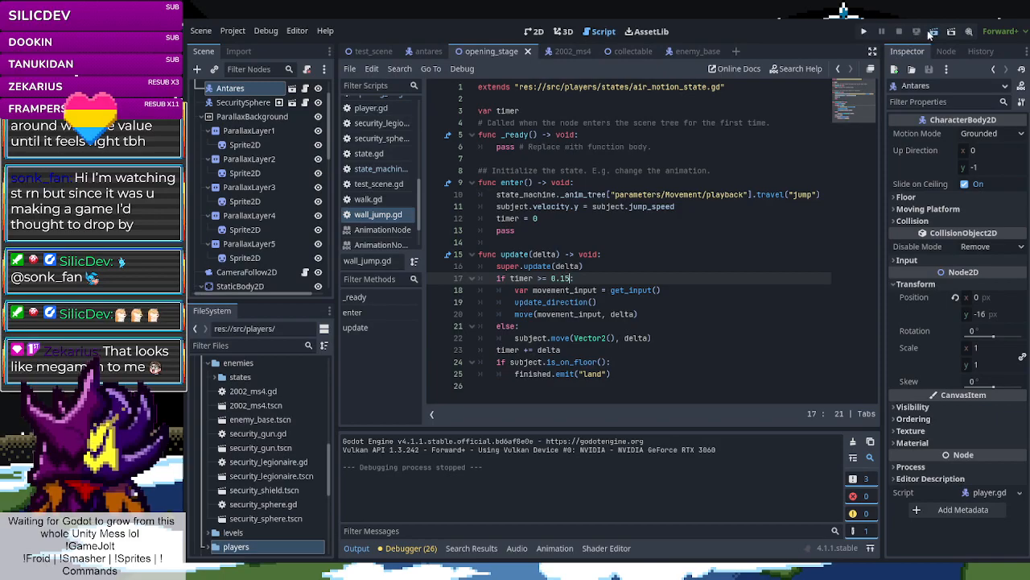
{"action": "key", "text": "F5"}
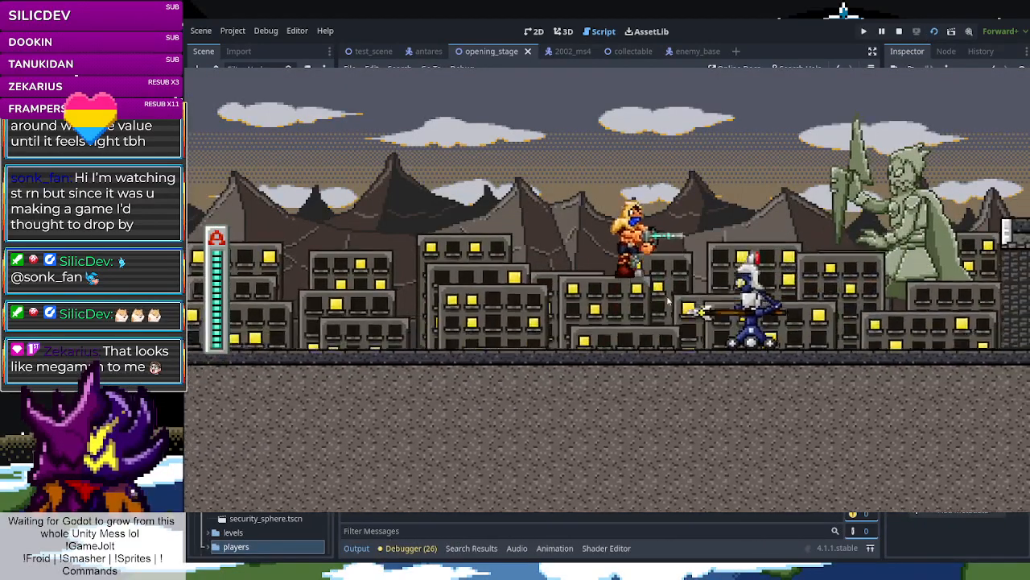
Test the 0.15 threshold by wall-jumping from the brick platform up the tall building and onto its white-edged ledge
{"action": "key", "text": "Right"}
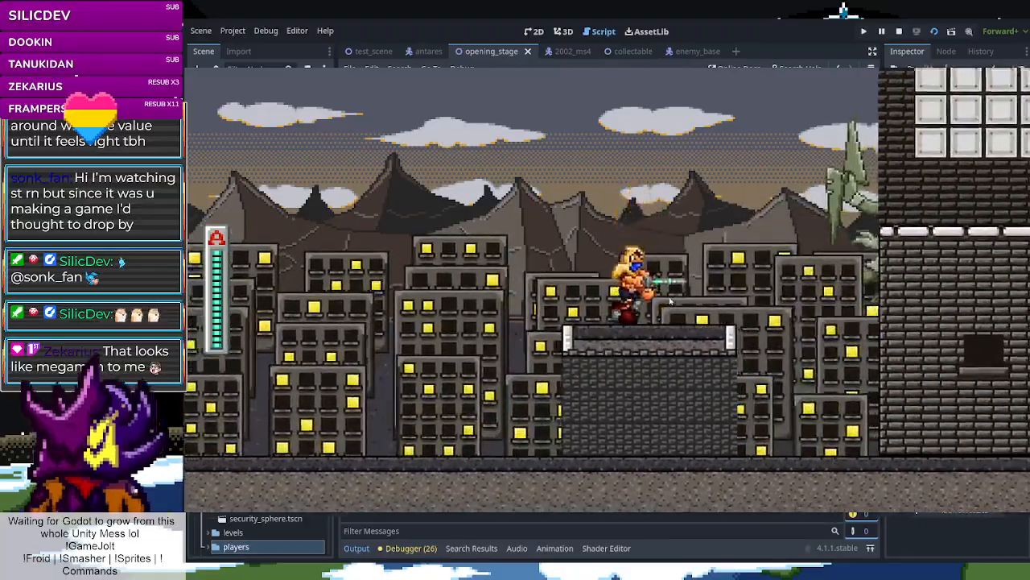
{"action": "key", "text": "space"}
{"action": "key", "text": "space"}
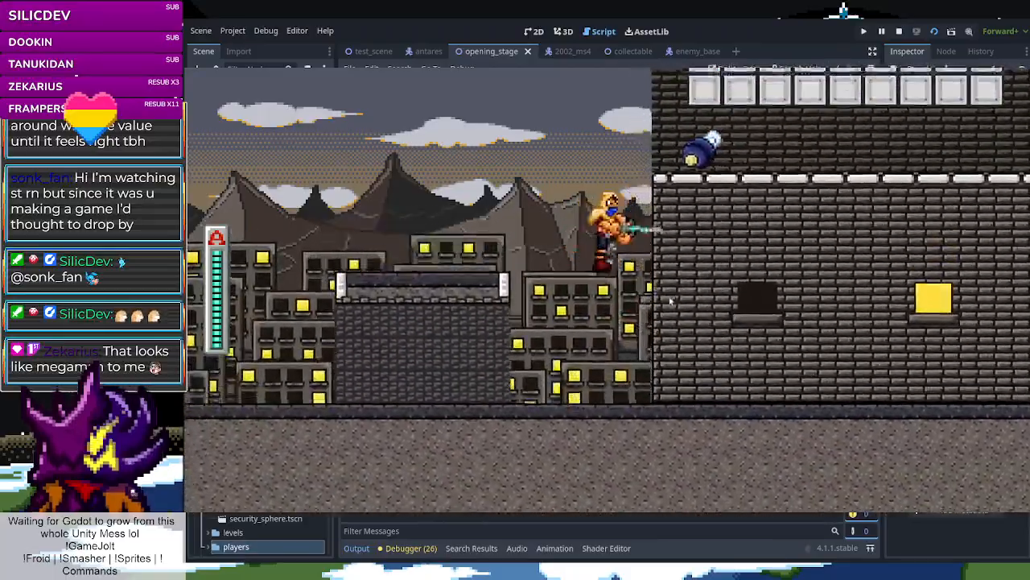
{"action": "key", "text": "Left"}
{"action": "key", "text": "space"}
{"action": "key", "text": "Right"}
{"action": "key", "text": "space"}
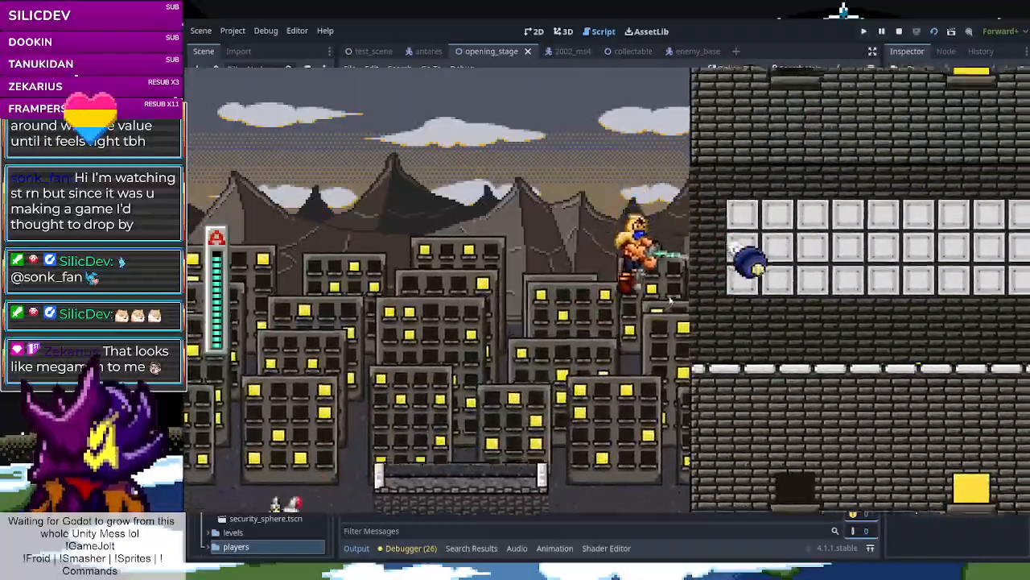
{"action": "key", "text": "Left"}
{"action": "key", "text": "Right"}
{"action": "key", "text": "space"}
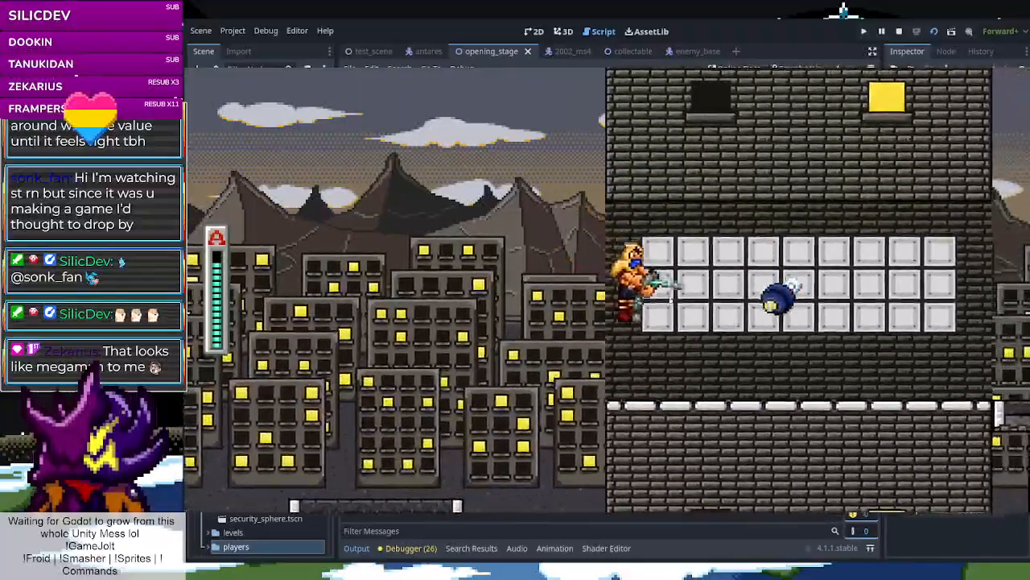
{"action": "key", "text": "Right"}
{"action": "key", "text": "Right"}
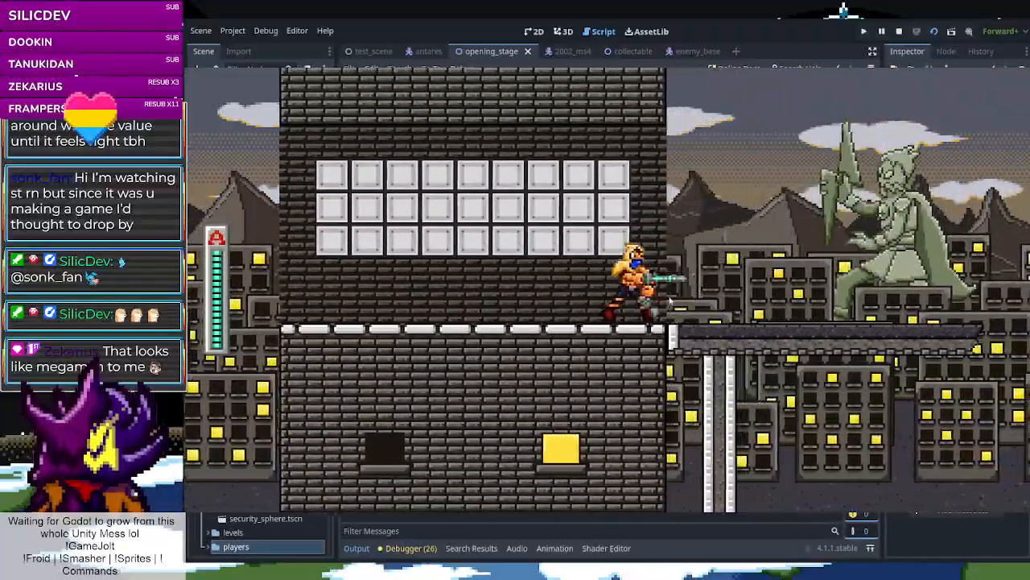
Cross the elevated walkway, fight the flying enemy, and wall-jump up the near side of the second brick building
{"action": "key", "text": "Right"}
{"action": "key", "text": "space"}
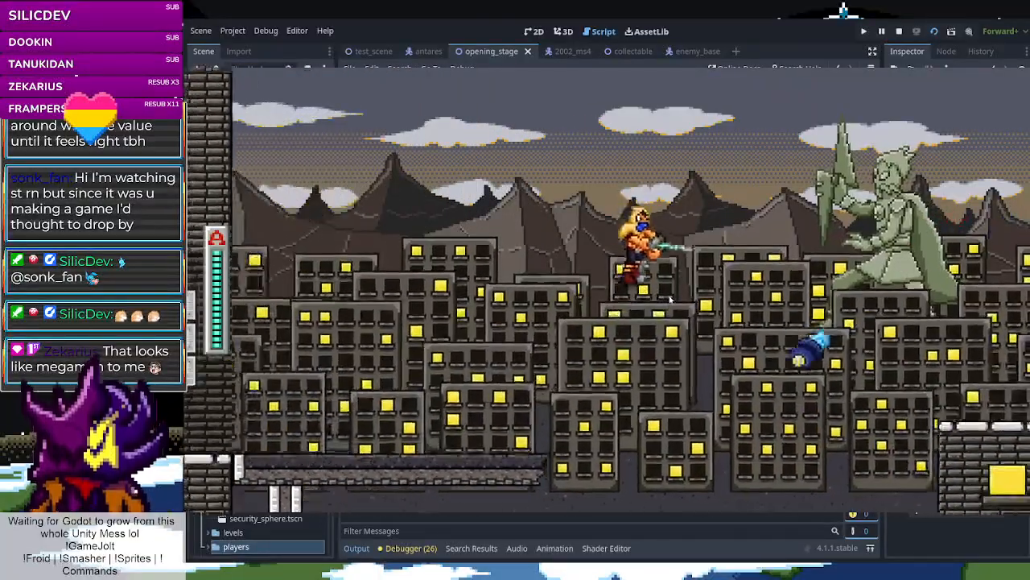
{"action": "key", "text": "space"}
{"action": "key", "text": "Right"}
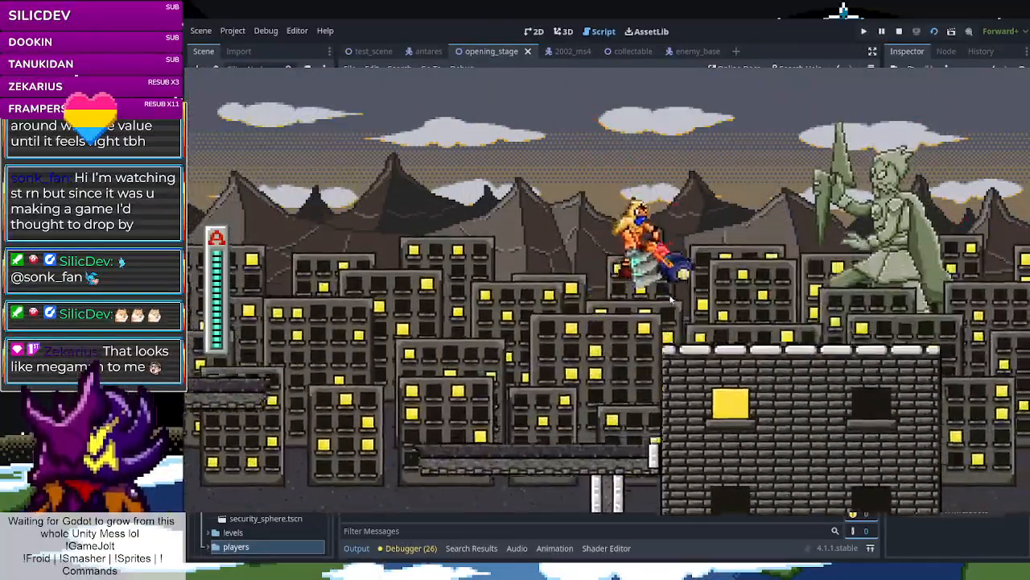
{"action": "key", "text": "Left"}
{"action": "key", "text": "space"}
{"action": "key", "text": "Right"}
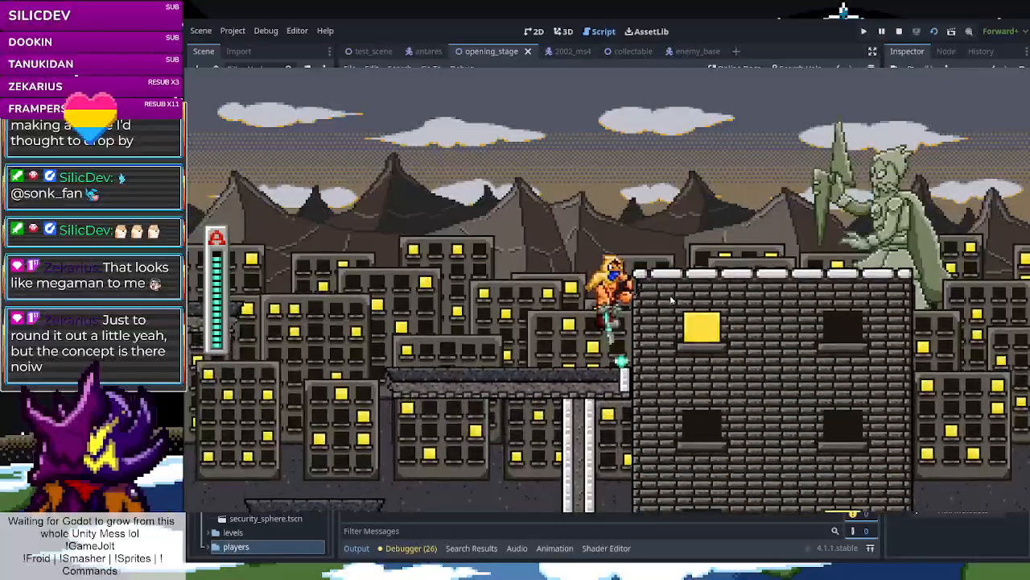
{"action": "key", "text": "space"}
{"action": "key", "text": "Right"}
Try a wall jump on the far side of the second brick building and stop the game
{"action": "key", "text": "space"}
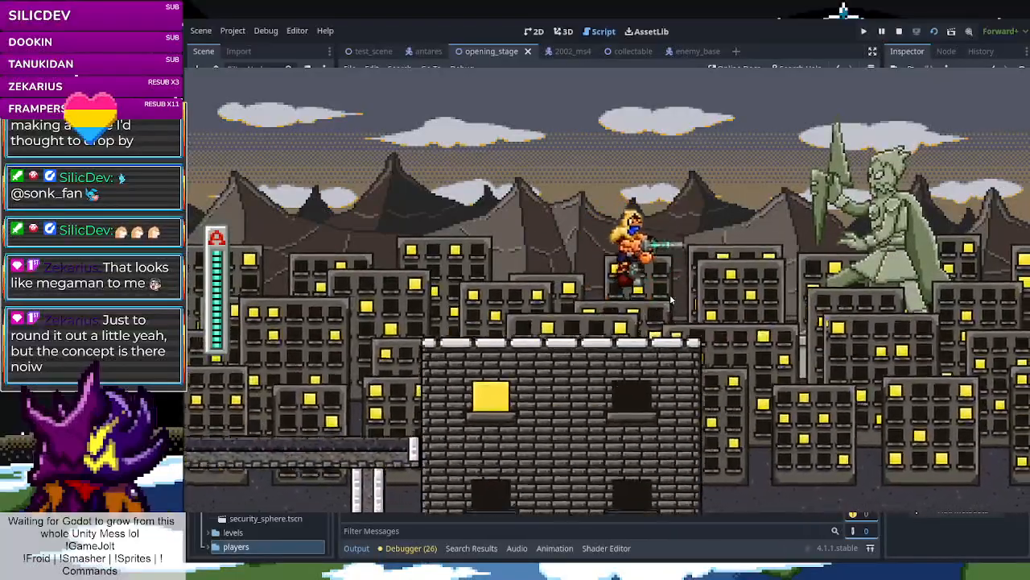
{"action": "key", "text": "Left"}
{"action": "key", "text": "space"}
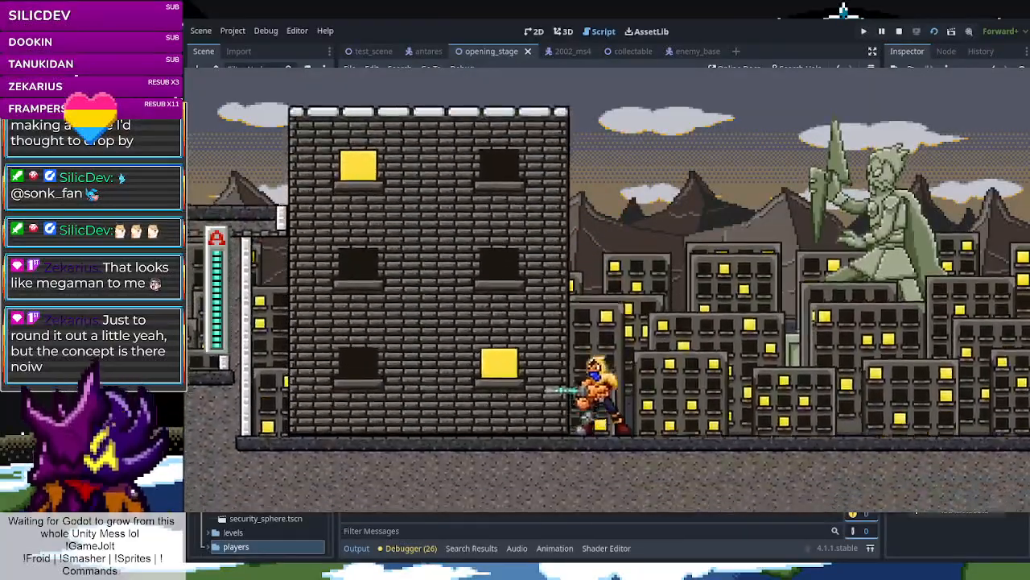
{"action": "key", "text": "F8"}
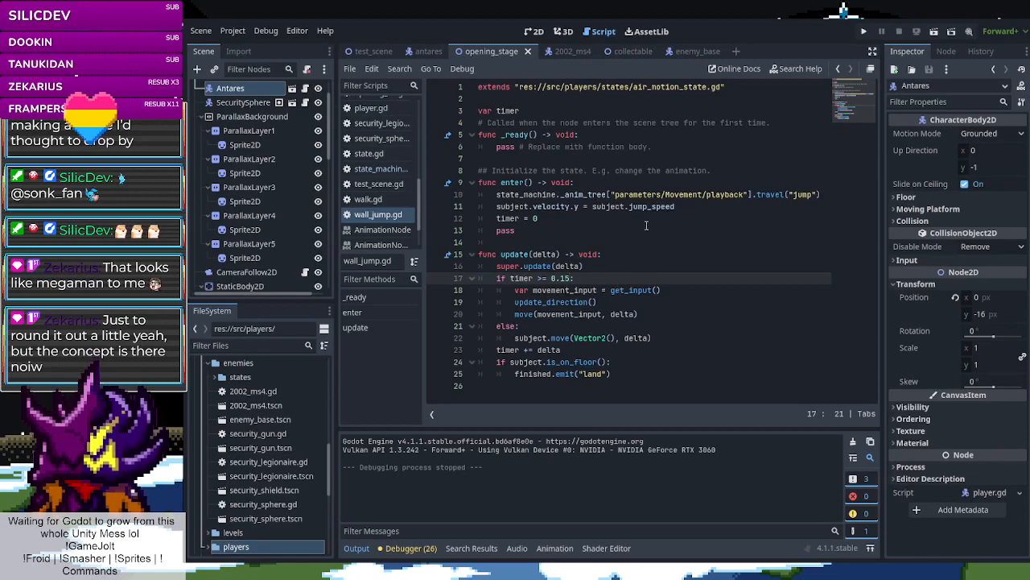
Multiply subject.jump_speed by 0.75 in the velocity assignment of wall_jump.gd's enter function and save the script
{"action": "left_click", "coordinate": [685, 207]}
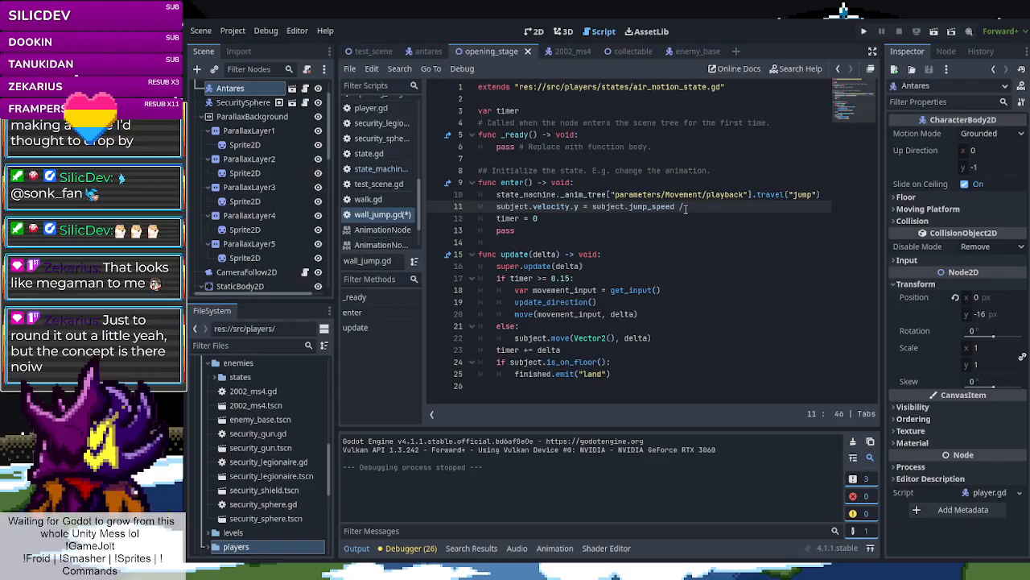
{"action": "key", "text": "BackSpace"}
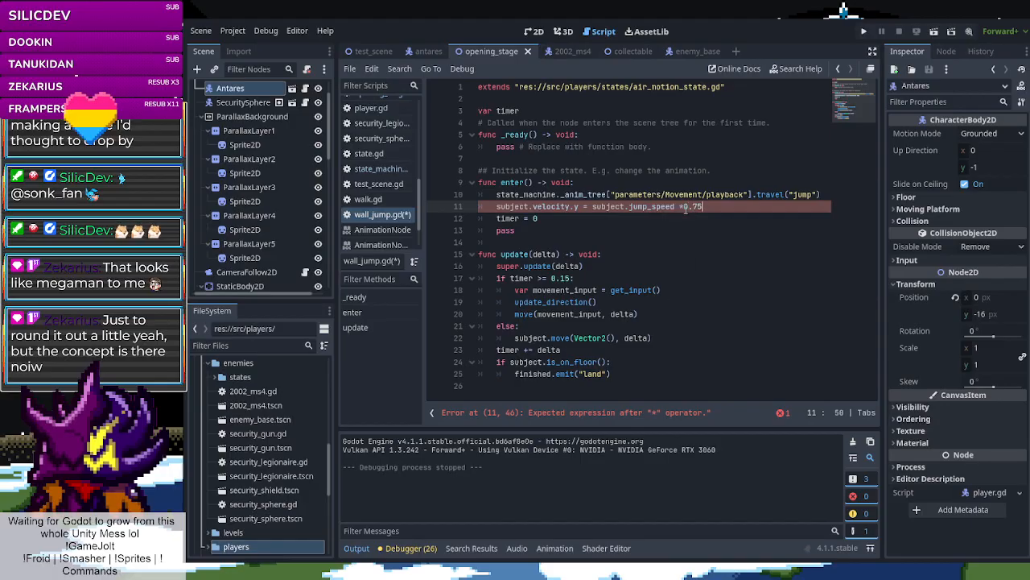
{"action": "key", "text": "ctrl+s"}
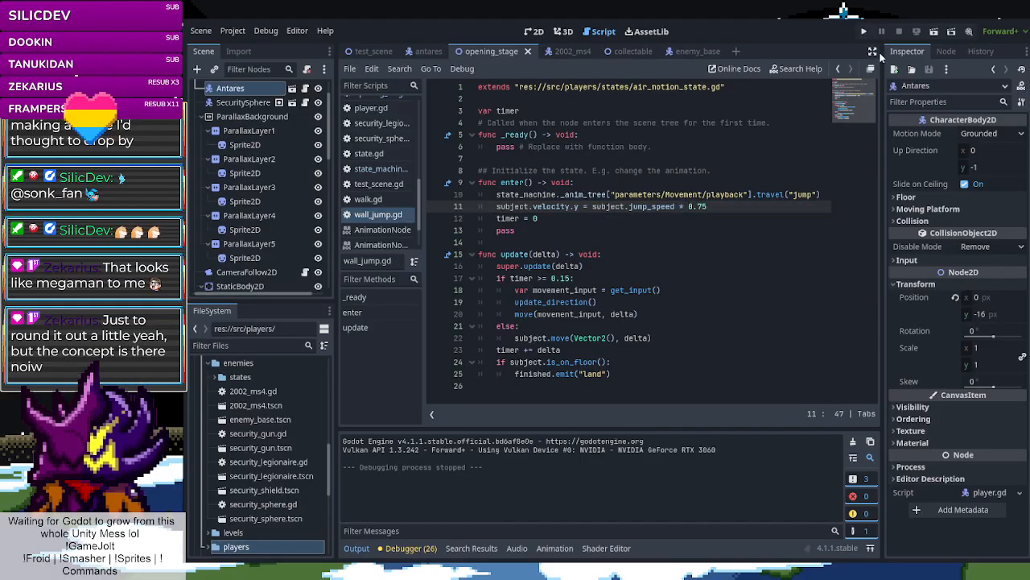
Run the current scene and test the 0.75 jump multiplier by wall-jumping from the brick platform onto the tall building's white-edged ledge
{"action": "left_click", "coordinate": [932, 34]}
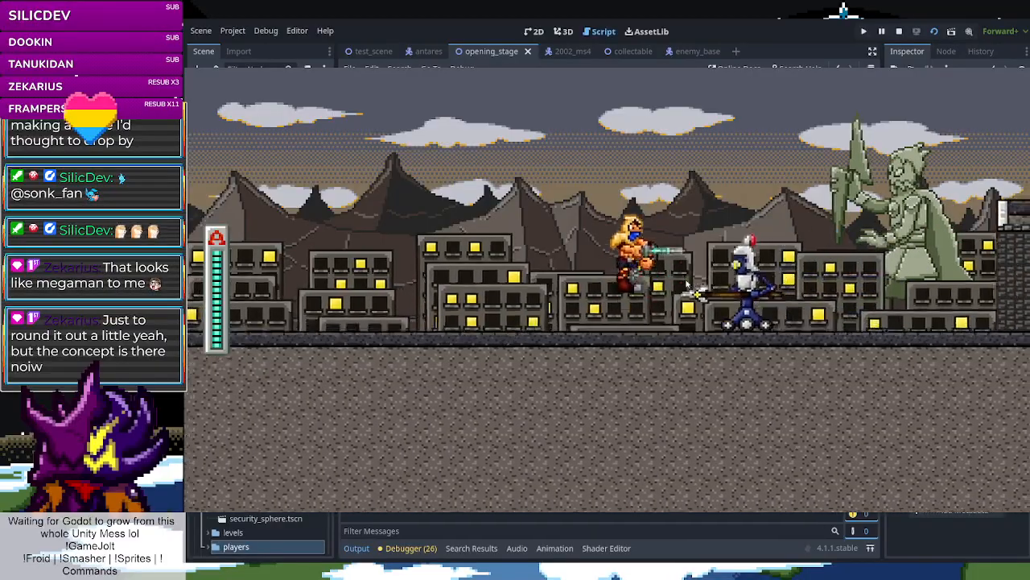
{"action": "key", "text": "Right"}
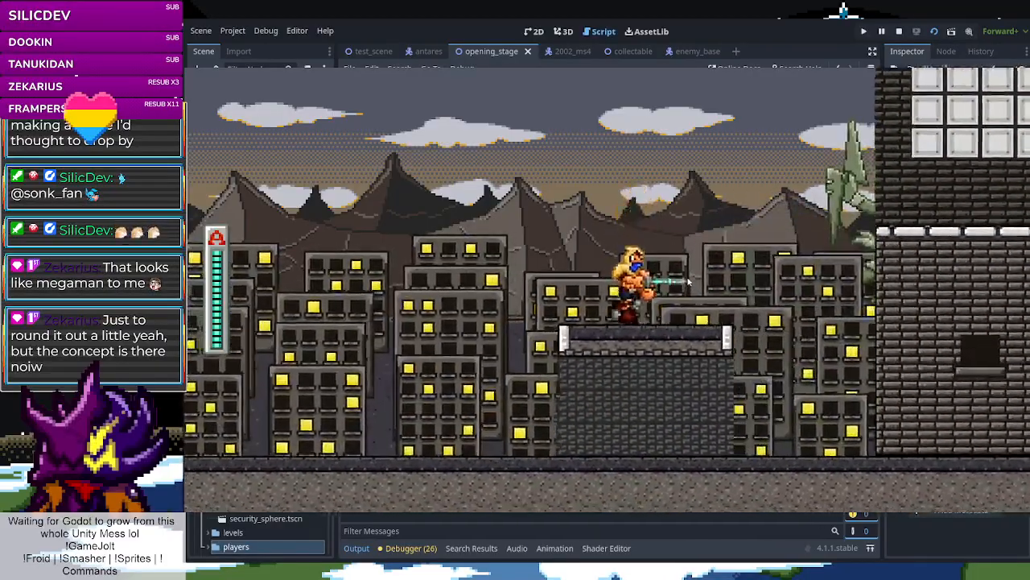
{"action": "key", "text": "space"}
{"action": "key", "text": "Left"}
{"action": "key", "text": "Right"}
{"action": "key", "text": "space"}
{"action": "key", "text": "space"}
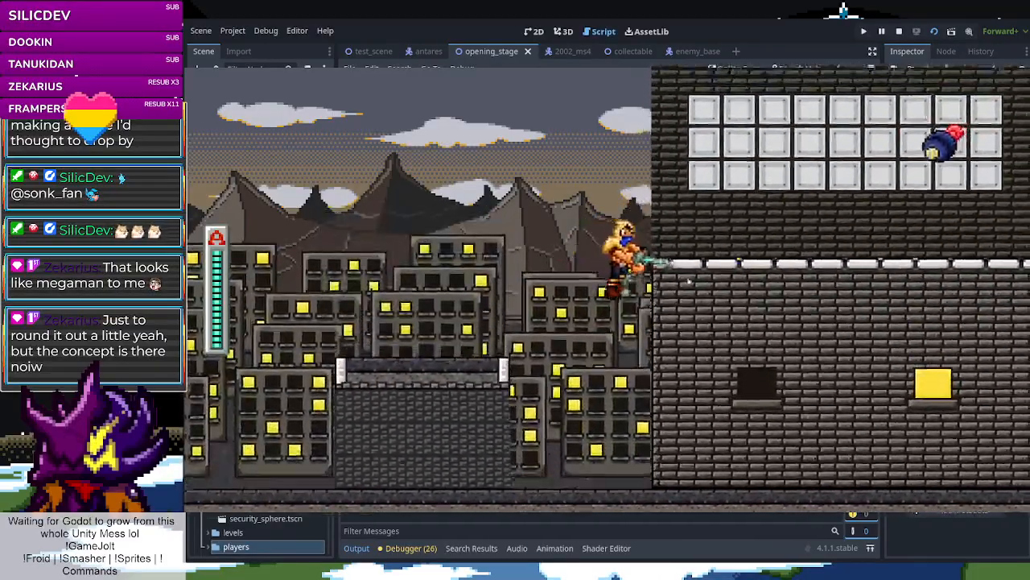
{"action": "key", "text": "Right"}
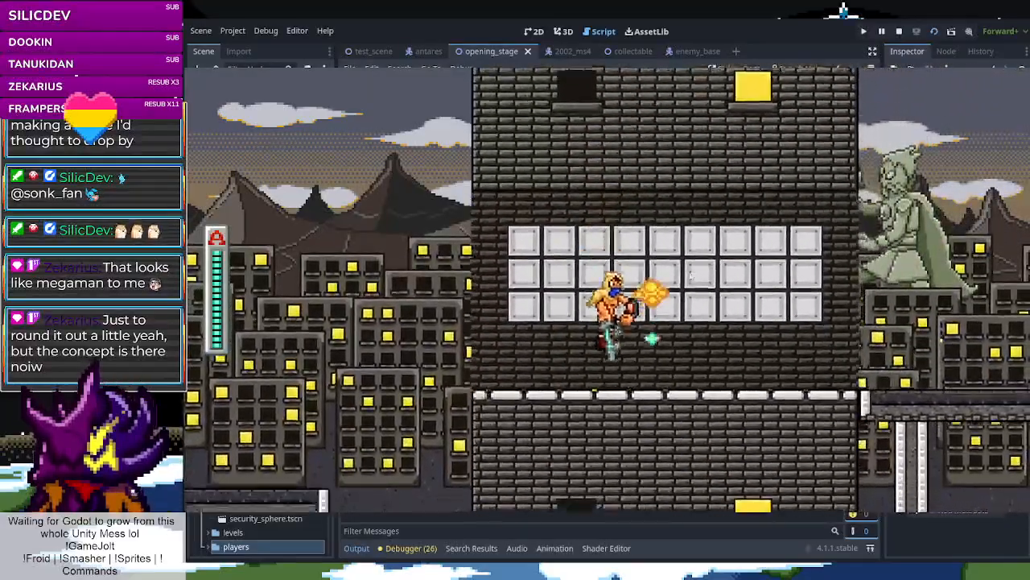
Cross the elevated walkway, attack the flying enemy, and jump over the top of the second brick building
{"action": "key", "text": "Right"}
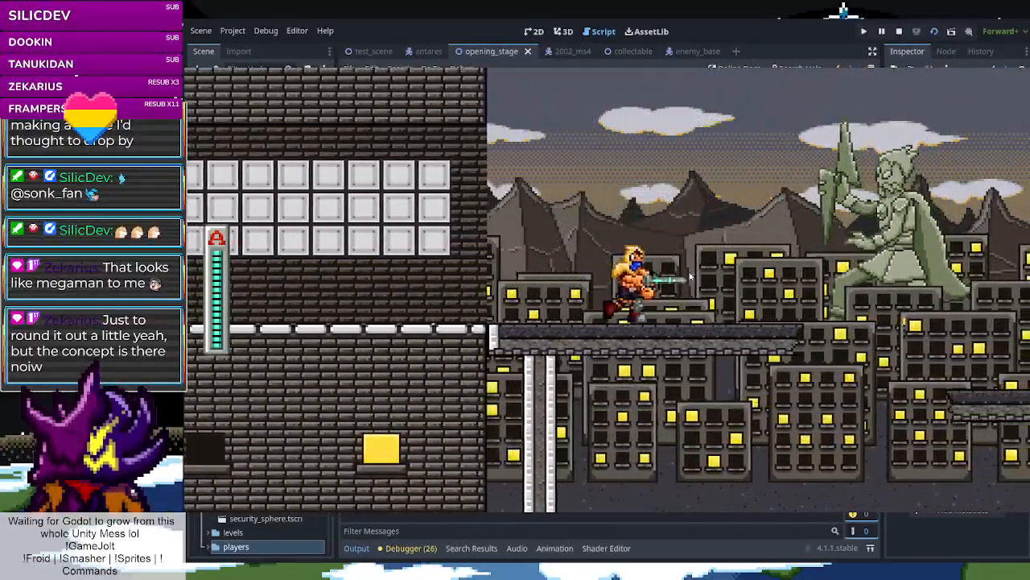
{"action": "key", "text": "space"}
{"action": "key", "text": "x"}
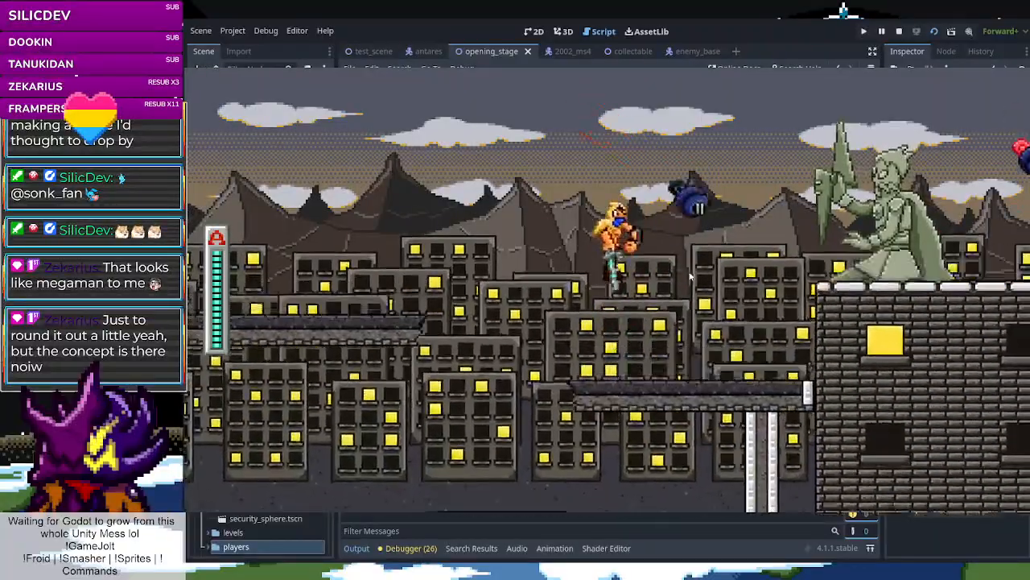
{"action": "key", "text": "Right"}
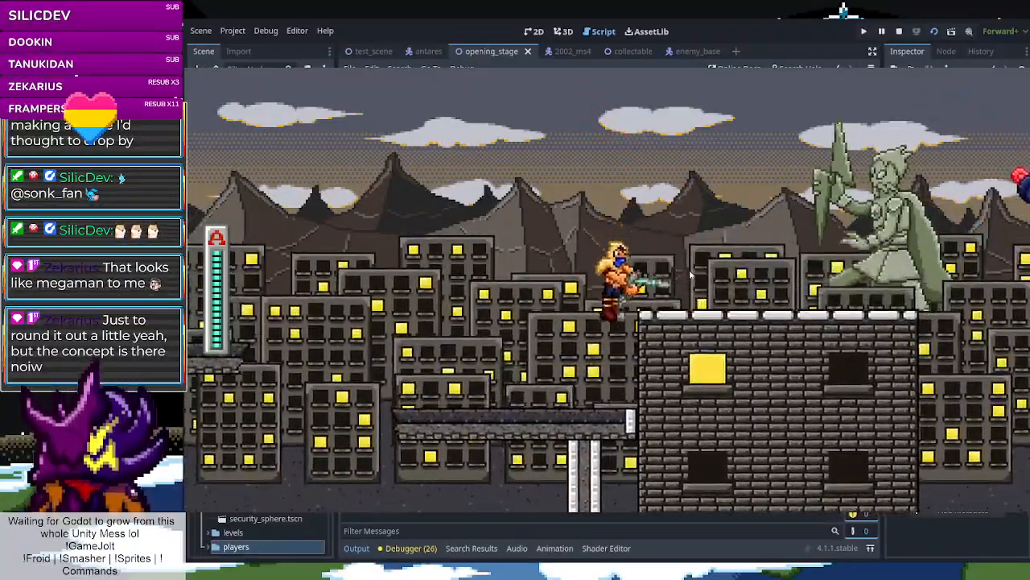
{"action": "key", "text": "space"}
{"action": "key", "text": "x"}
Test consecutive wall jumps on the far side of the second brick building and stop the game
{"action": "key", "text": "Left"}
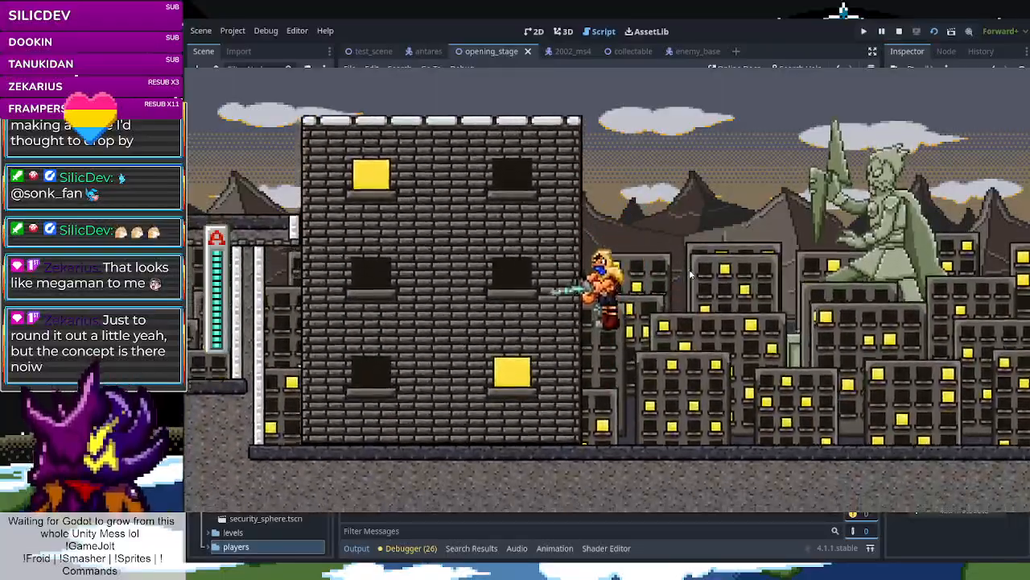
{"action": "key", "text": "space"}
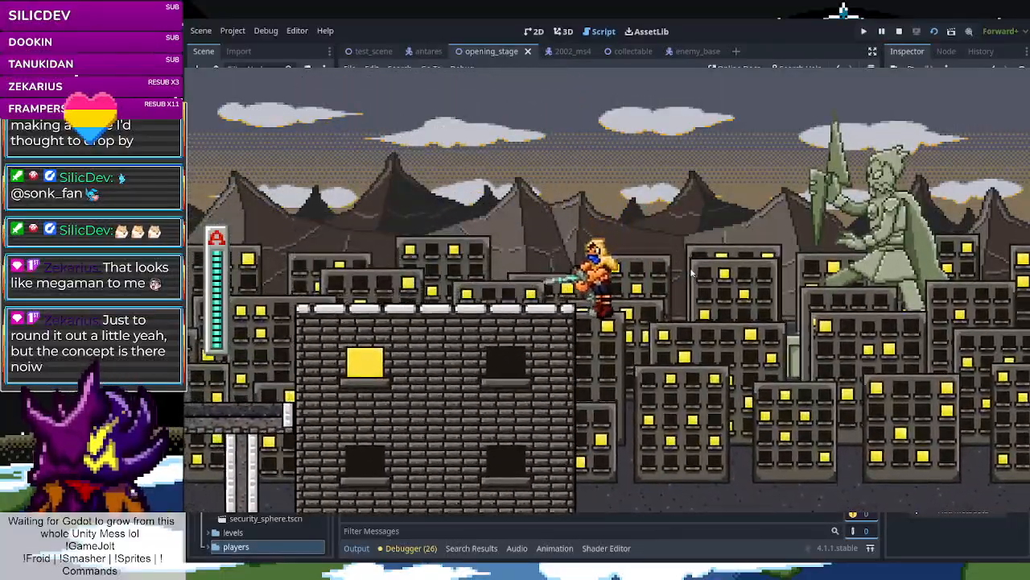
{"action": "key", "text": "space"}
{"action": "key", "text": "Left"}
{"action": "key", "text": "space"}
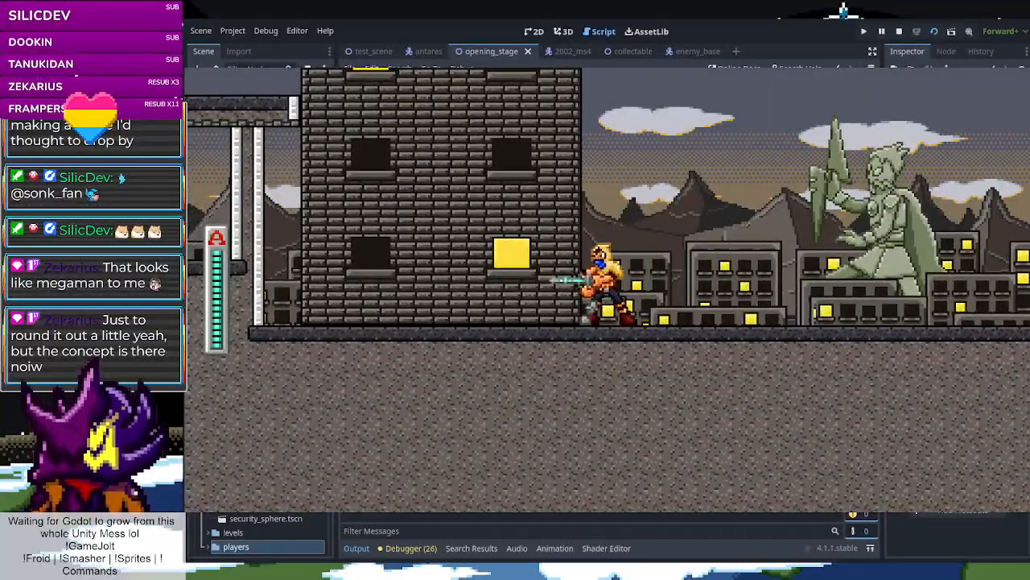
{"action": "key", "text": "F8"}
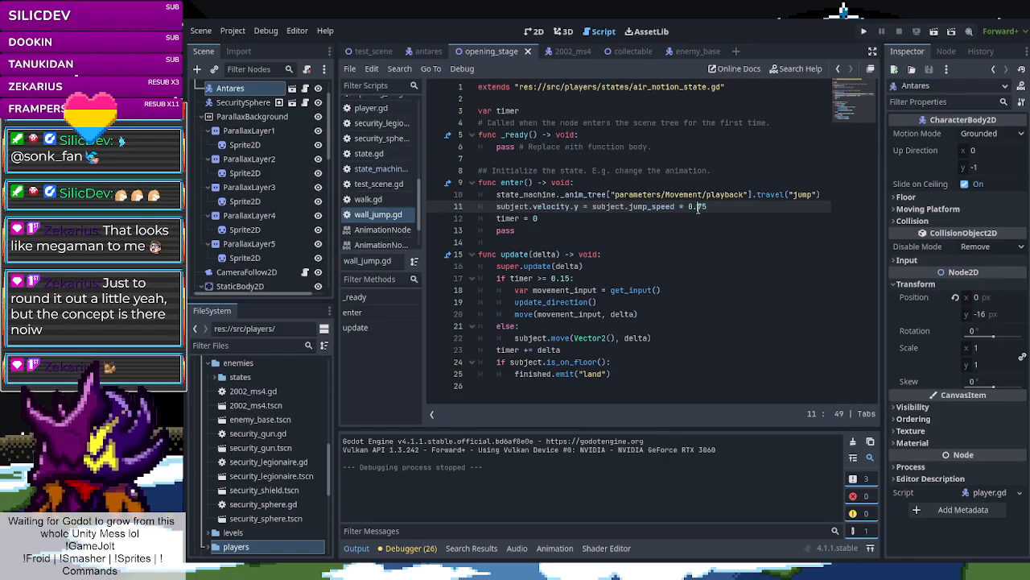
Set the subject.jump_speed multiplier in wall_jump.gd's enter function to 0.875 and run the current scene
{"action": "key", "text": "Right"}
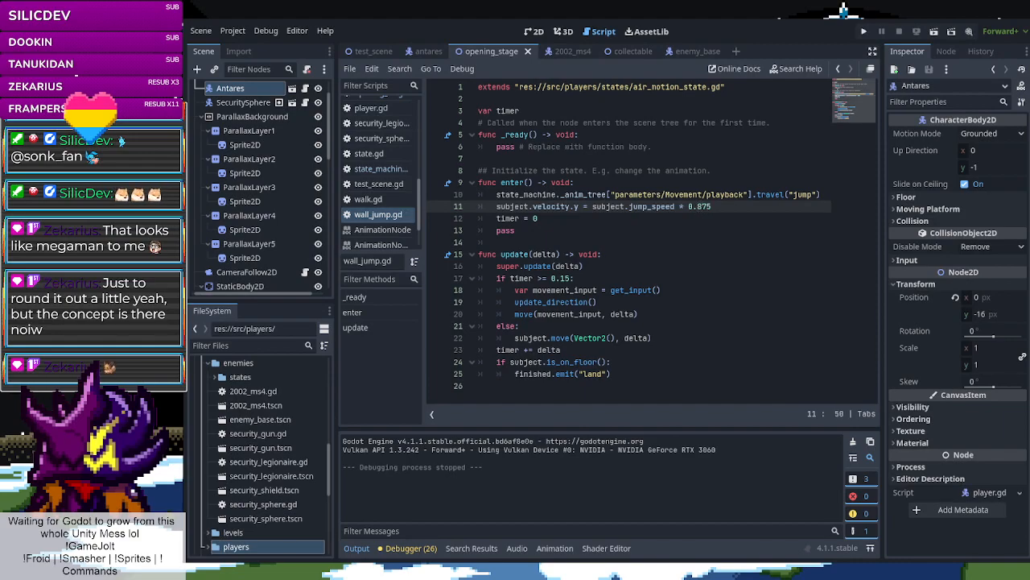
{"action": "left_click", "coordinate": [934, 33]}
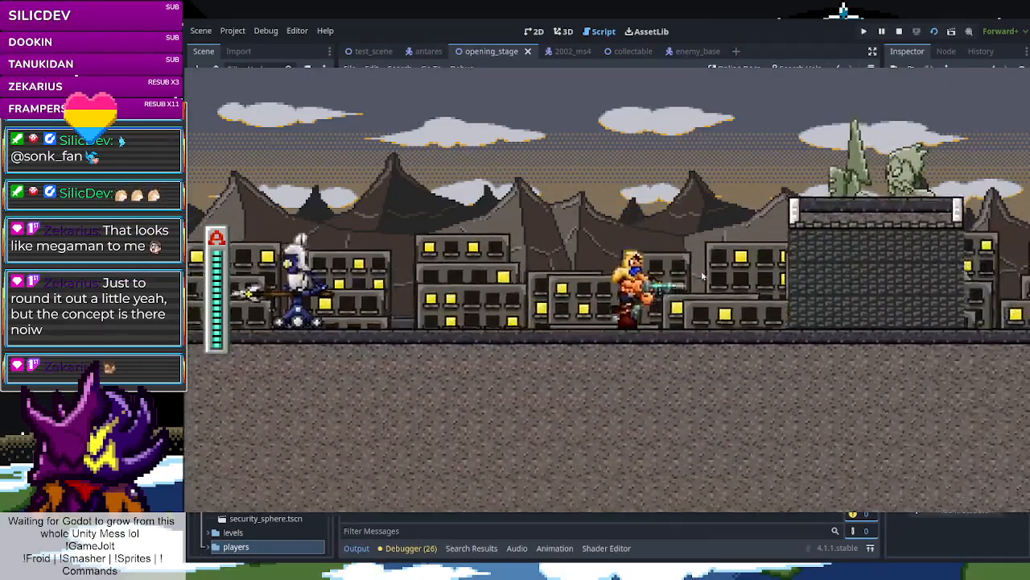
Test the 0.875 multiplier by wall-jumping up the tall building and running across its ledge to the elevated walkway
{"action": "key", "text": "Right"}
{"action": "key", "text": "space"}
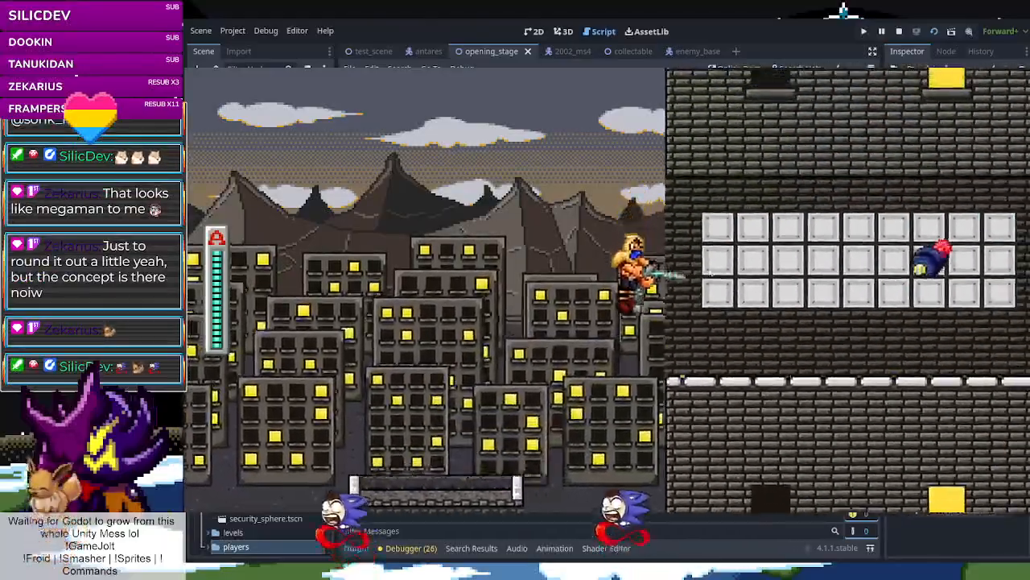
{"action": "key", "text": "space"}
{"action": "key", "text": "Left"}
{"action": "key", "text": "Right"}
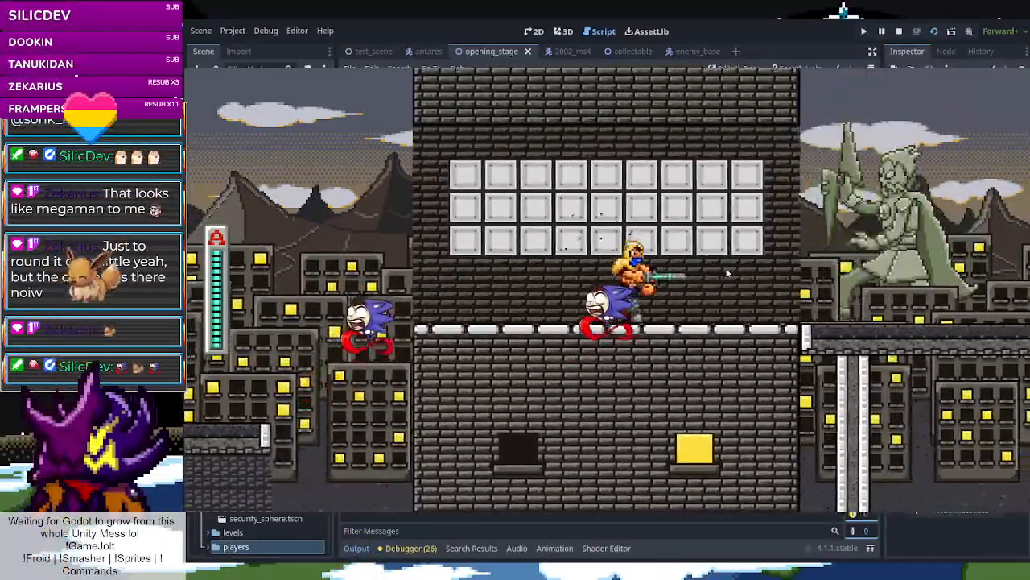
{"action": "key", "text": "Right"}
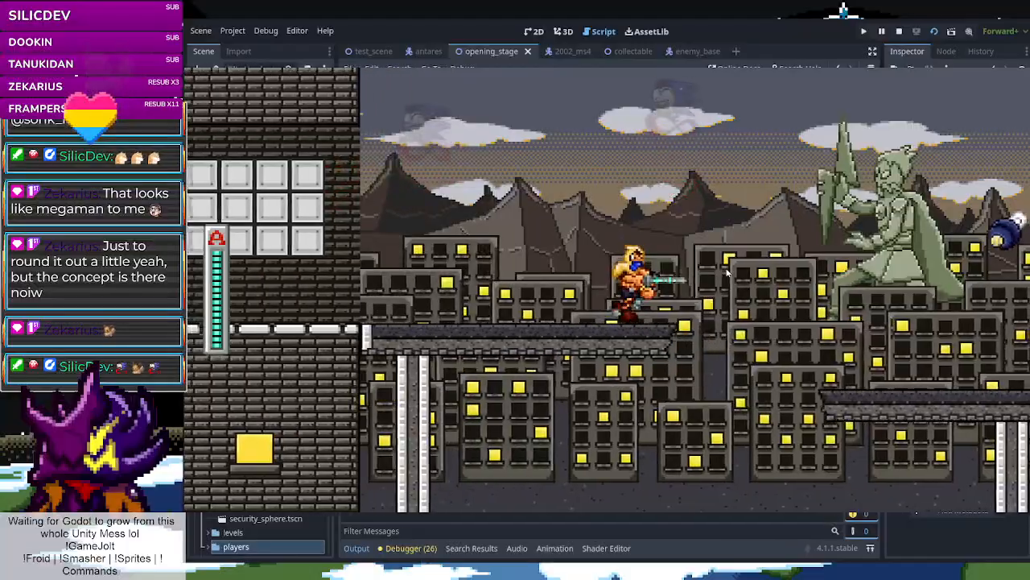
Fight the flying enemy on the elevated walkway and drop to the ground below it
{"action": "key", "text": "Left"}
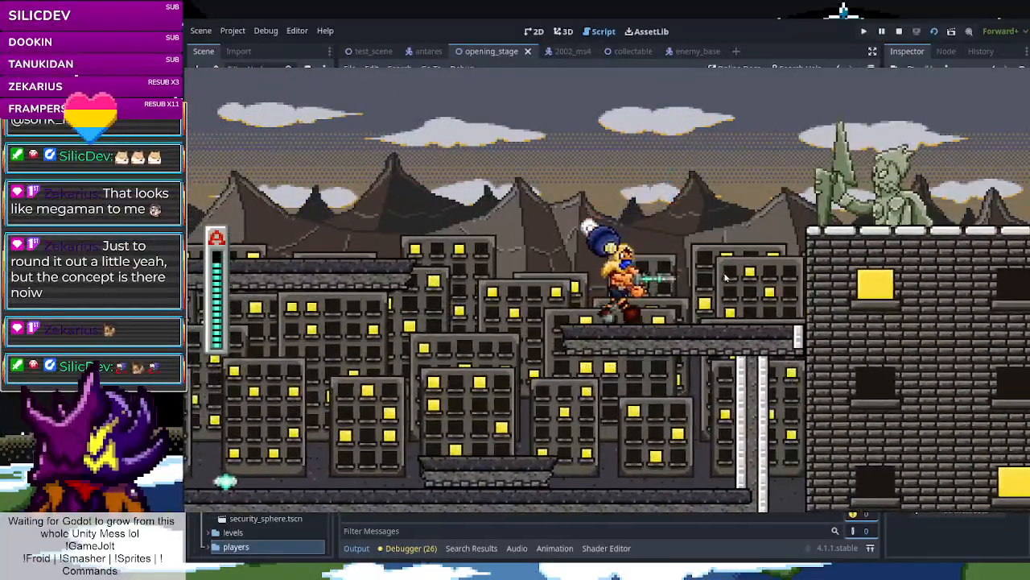
{"action": "key", "text": "Left"}
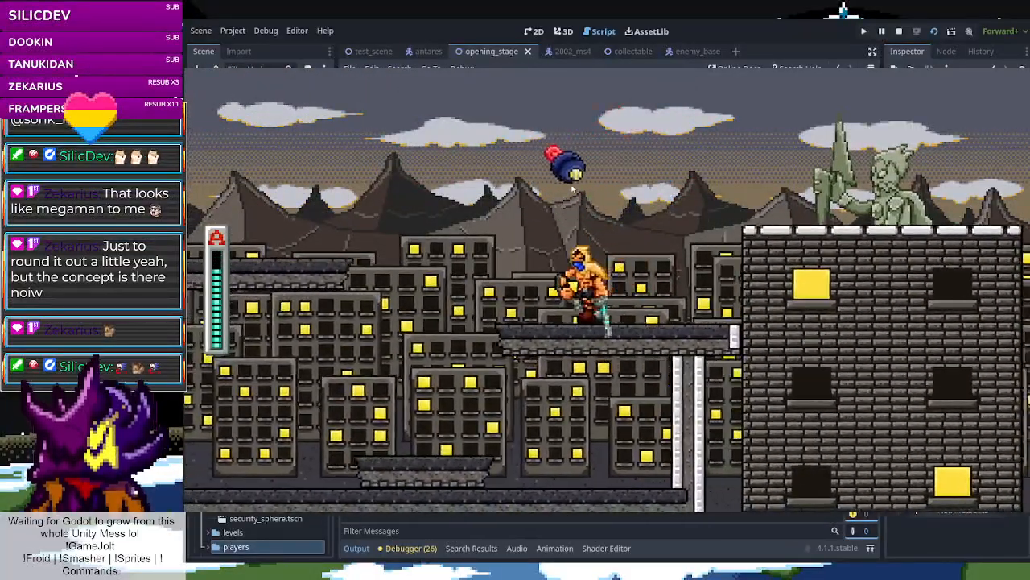
{"action": "key", "text": "Left"}
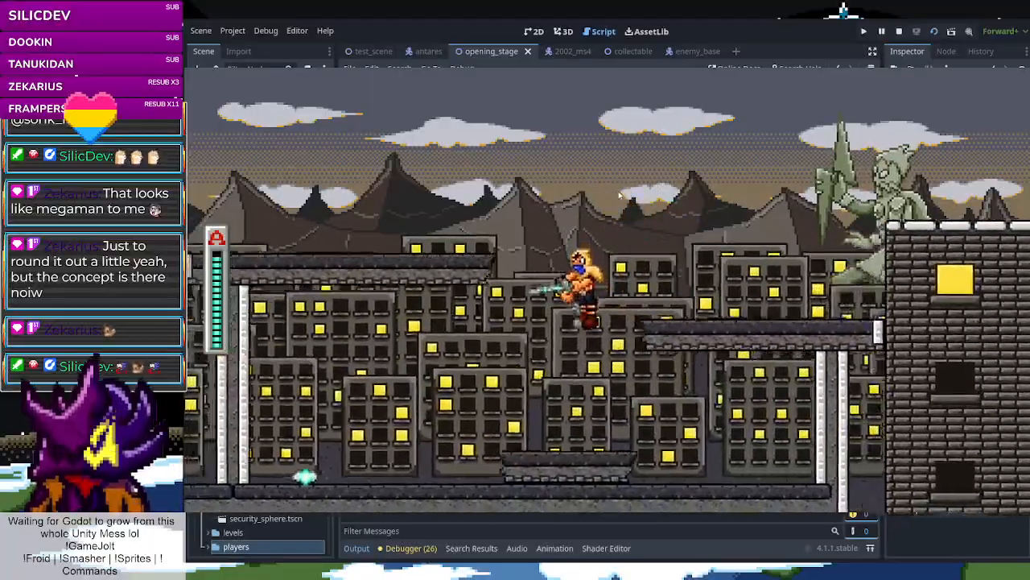
{"action": "key", "text": "Left"}
{"action": "key", "text": "Right"}
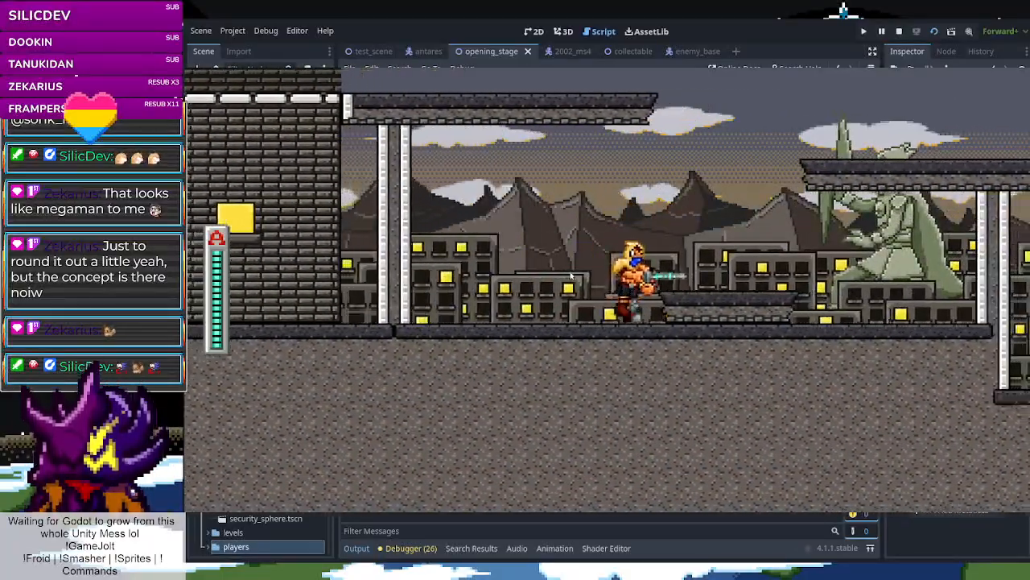
Jump from the ground back up to the second brick building, cross its roof, and drop off the far side
{"action": "key", "text": "space"}
{"action": "key", "text": "Left"}
{"action": "key", "text": "Right"}
{"action": "key", "text": "Right"}
{"action": "key", "text": "space"}
{"action": "key", "text": "space"}
{"action": "key", "text": "Right"}
{"action": "key", "text": "space"}
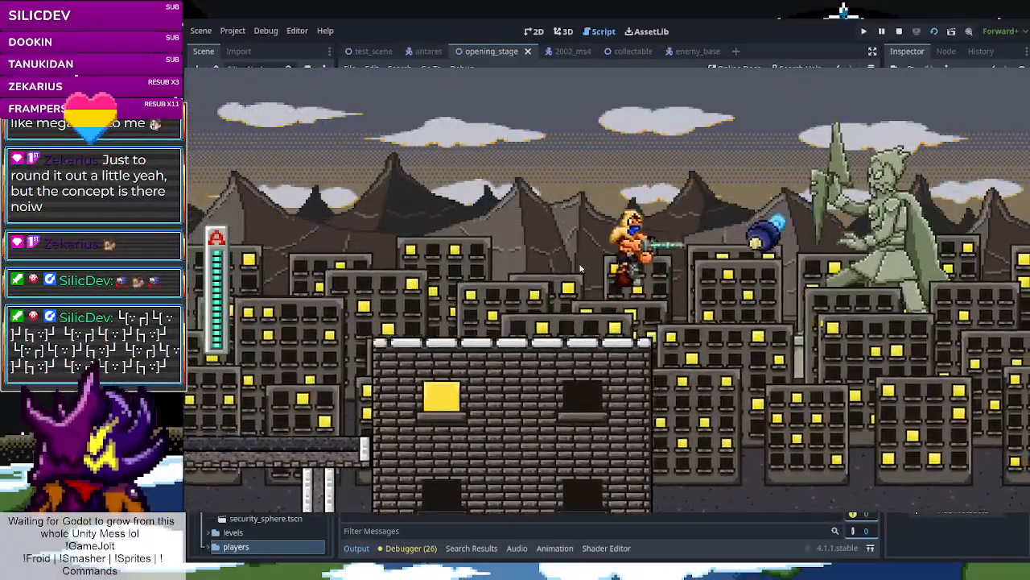
{"action": "key", "text": "space"}
{"action": "key", "text": "Right"}
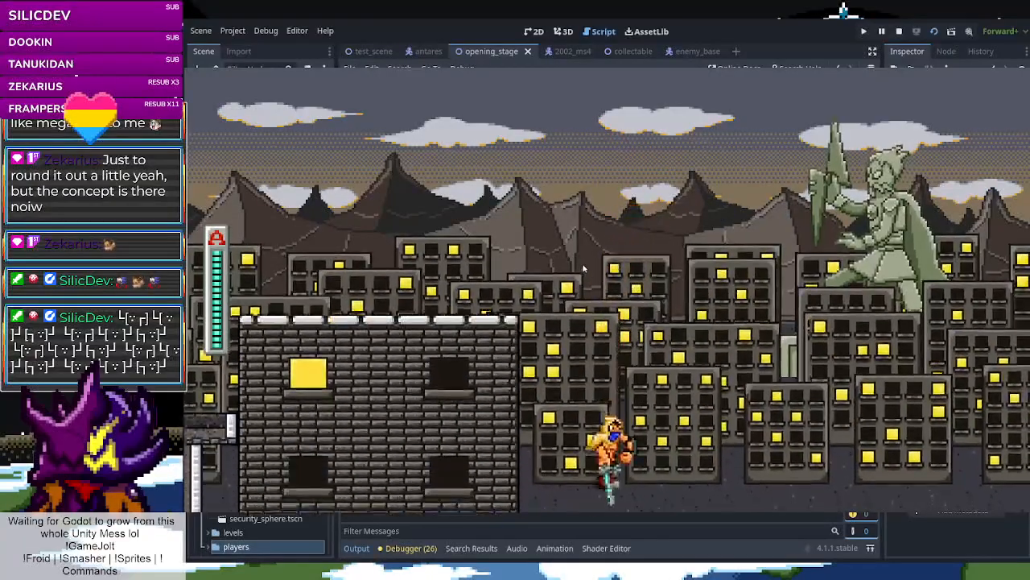
Wall-jump up the far side of the second brick building and drop back to the ground
{"action": "key", "text": "Left"}
{"action": "key", "text": "space"}
{"action": "key", "text": "space"}
{"action": "key", "text": "space"}
{"action": "key", "text": "Left"}
{"action": "key", "text": "space"}
{"action": "key", "text": "space"}
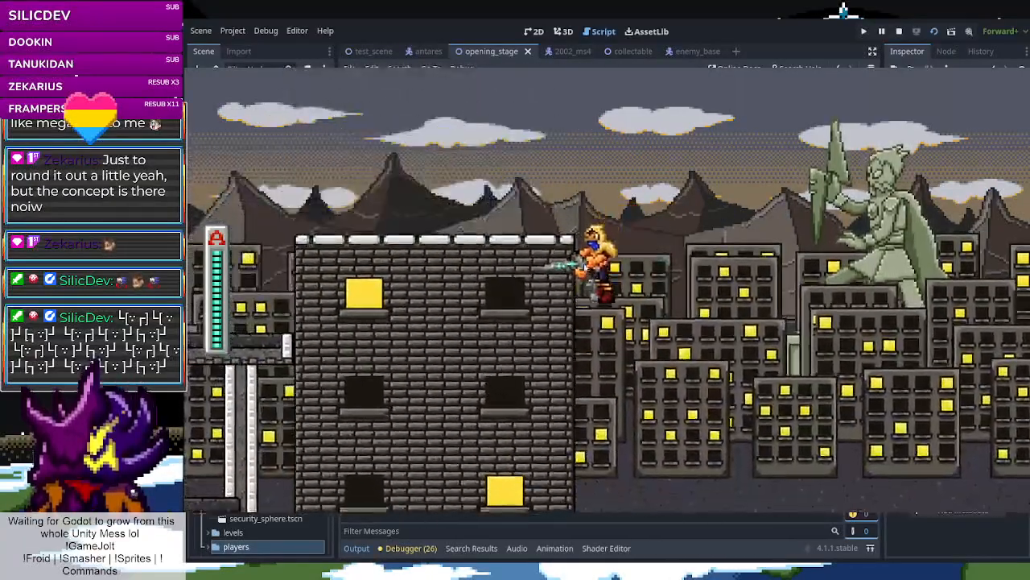
{"action": "key", "text": "Right"}
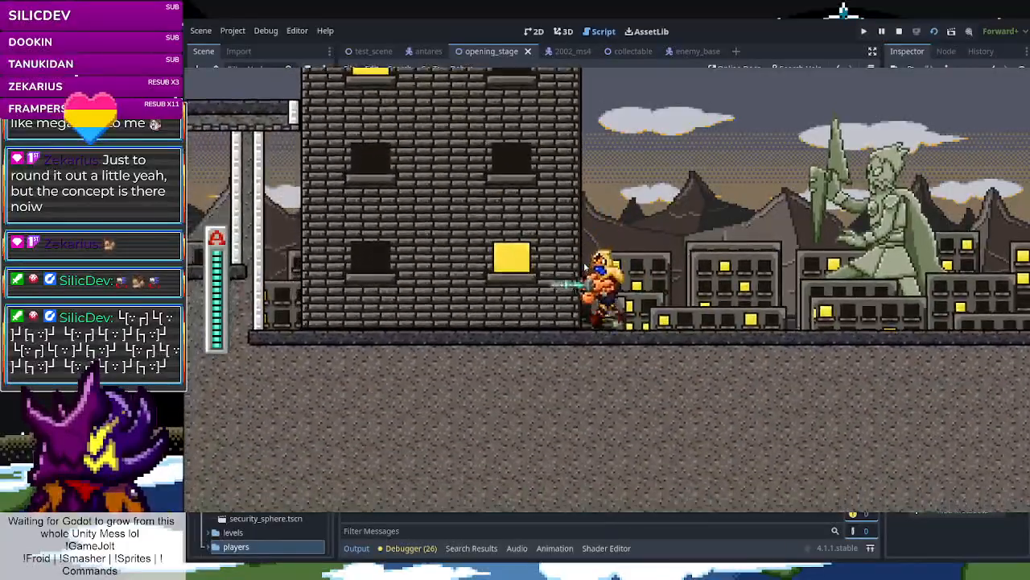
Repeatedly climb the second brick building's far wall, kicking away and steering back between wall jumps to judge the 0.875 height
{"action": "key", "text": "space"}
{"action": "key", "text": "space"}
{"action": "key", "text": "Left"}
{"action": "key", "text": "Right"}
{"action": "key", "text": "Left"}
{"action": "key", "text": "space"}
{"action": "key", "text": "Right"}
{"action": "key", "text": "Left"}
{"action": "key", "text": "Right"}
{"action": "key", "text": "space"}
{"action": "key", "text": "Left"}
{"action": "key", "text": "space"}
{"action": "key", "text": "Right"}
{"action": "key", "text": "Left"}
{"action": "key", "text": "space"}
{"action": "key", "text": "space"}
{"action": "key", "text": "Right"}
{"action": "key", "text": "Left"}
{"action": "key", "text": "space"}
{"action": "key", "text": "Right"}
{"action": "key", "text": "Left"}
{"action": "key", "text": "space"}
{"action": "key", "text": "Right"}
{"action": "key", "text": "Left"}
{"action": "key", "text": "space"}
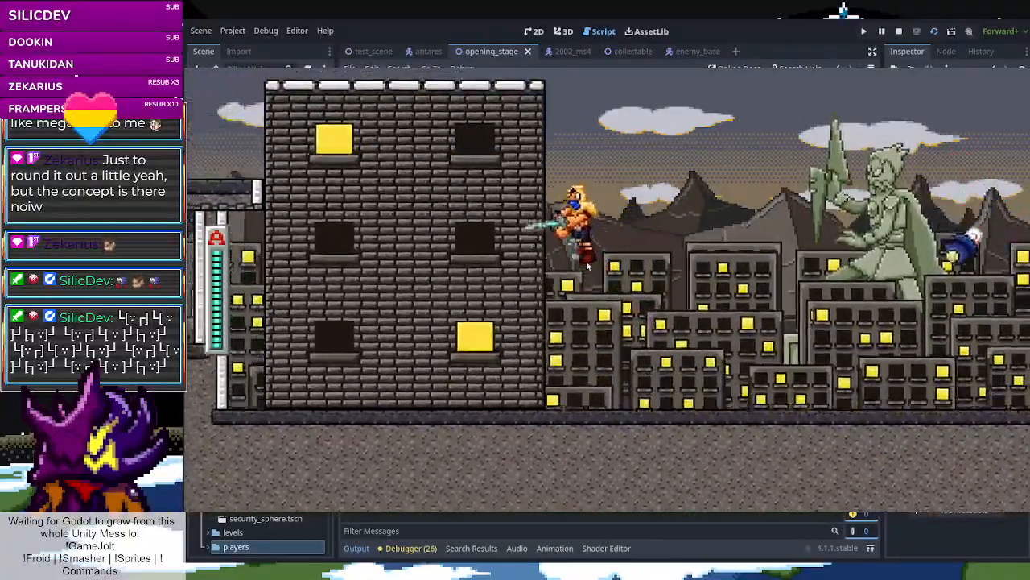
{"action": "key", "text": "Right"}
{"action": "key", "text": "Left"}
{"action": "key", "text": "space"}
{"action": "key", "text": "Right"}
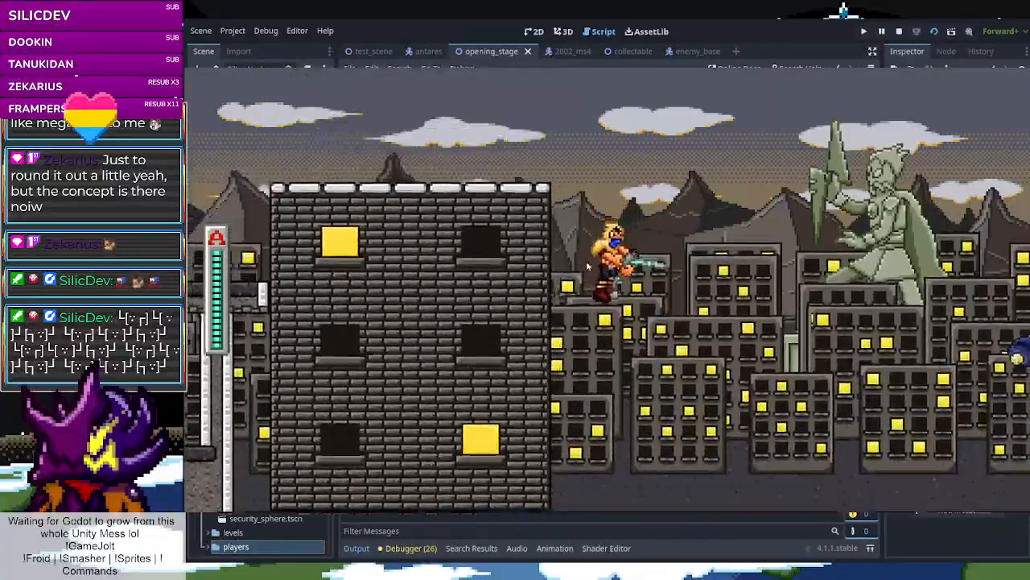
{"action": "key", "text": "Left"}
{"action": "key", "text": "space"}
{"action": "key", "text": "Right"}
{"action": "key", "text": "space"}
{"action": "key", "text": "space"}
{"action": "key", "text": "Left"}
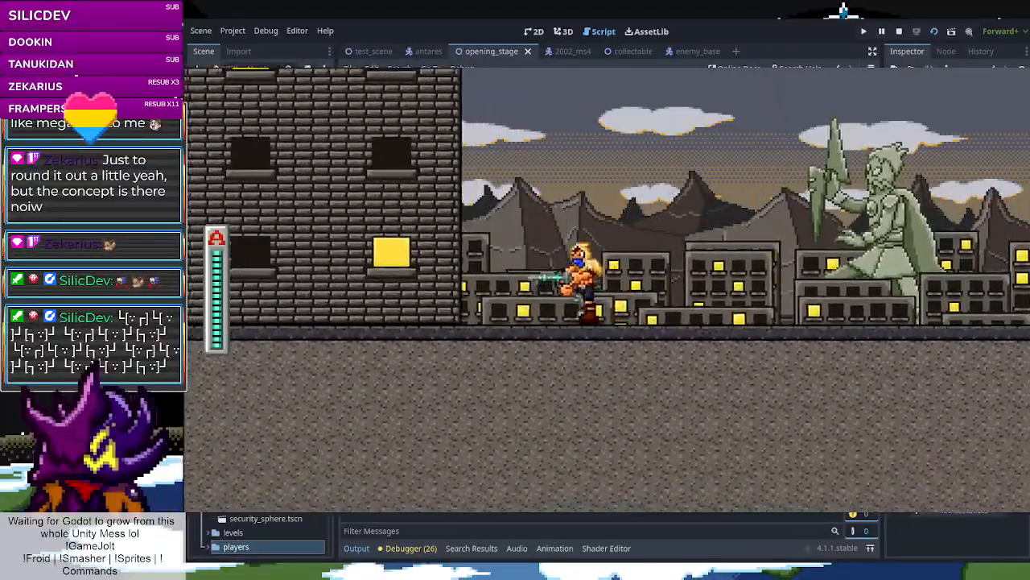
Make a final series of wall jumps on the second brick building, run away from it, and stop the game
{"action": "key", "text": "space"}
{"action": "key", "text": "space"}
{"action": "key", "text": "Right"}
{"action": "key", "text": "Left"}
{"action": "key", "text": "space"}
{"action": "key", "text": "space"}
{"action": "key", "text": "Right"}
{"action": "key", "text": "space"}
{"action": "key", "text": "Left"}
{"action": "key", "text": "space"}
{"action": "key", "text": "space"}
{"action": "key", "text": "Right"}
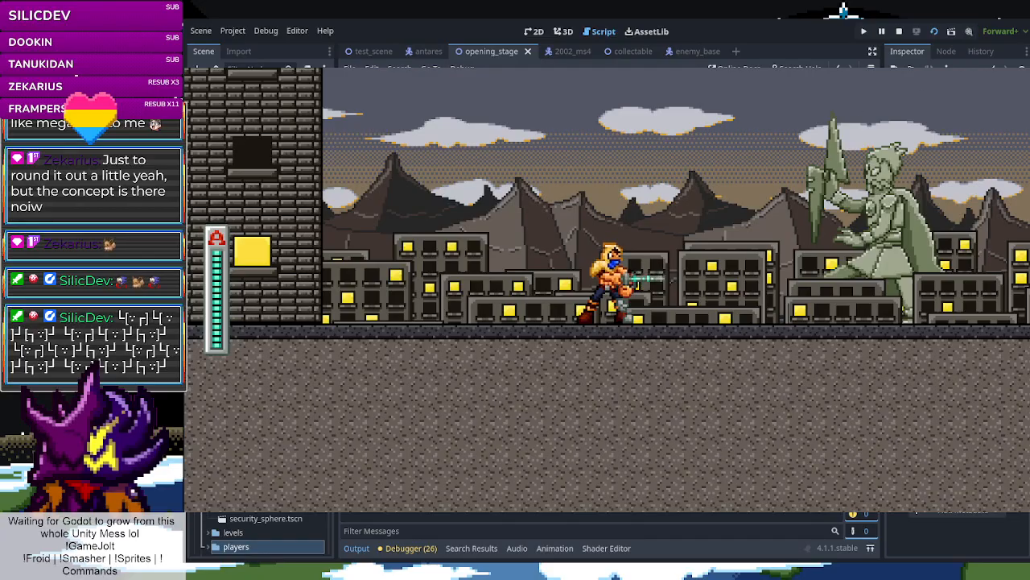
{"action": "left_click", "coordinate": [900, 31]}
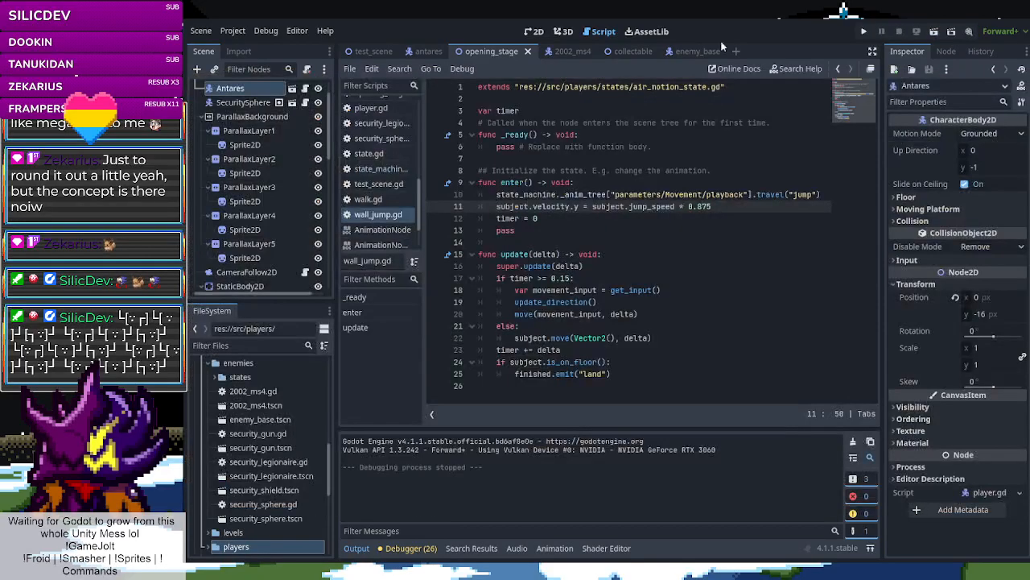
Open test_scene in the 2D view, find the checkered floor, and select its TileMap node
{"action": "left_click", "coordinate": [380, 51]}
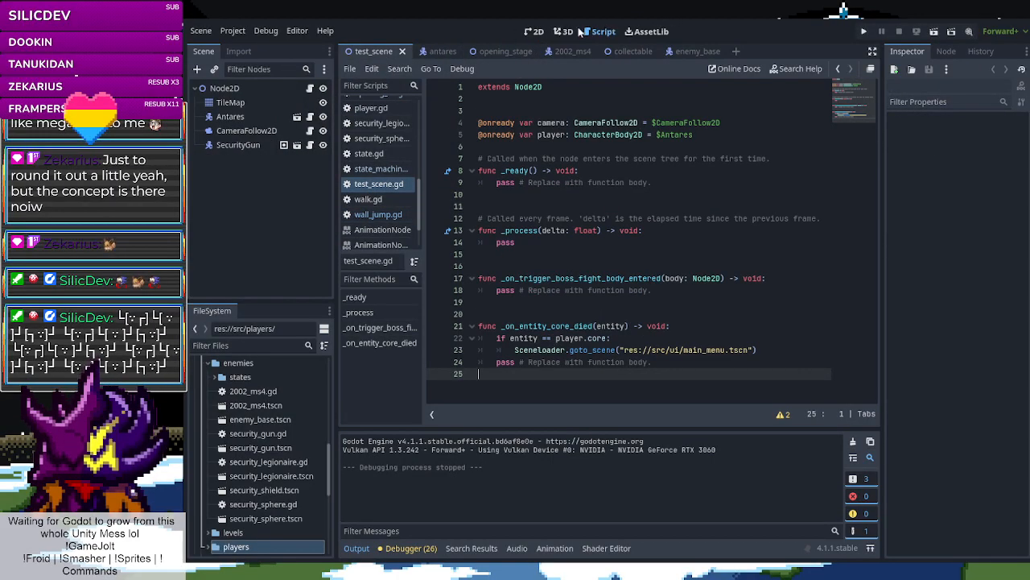
{"action": "left_click", "coordinate": [532, 32]}
{"action": "scroll", "coordinate": [652, 245], "scroll_direction": "down", "scroll_amount": 6}
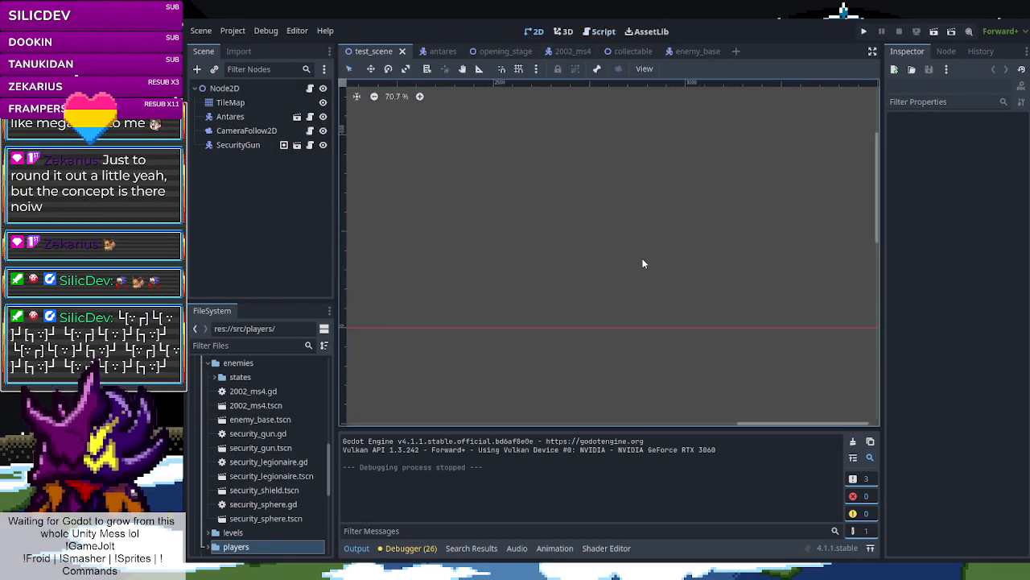
{"action": "scroll", "coordinate": [659, 314], "scroll_direction": "up", "scroll_amount": 12}
{"action": "scroll", "coordinate": [658, 314], "scroll_direction": "down", "scroll_amount": 2}
{"action": "left_click", "coordinate": [230, 103]}
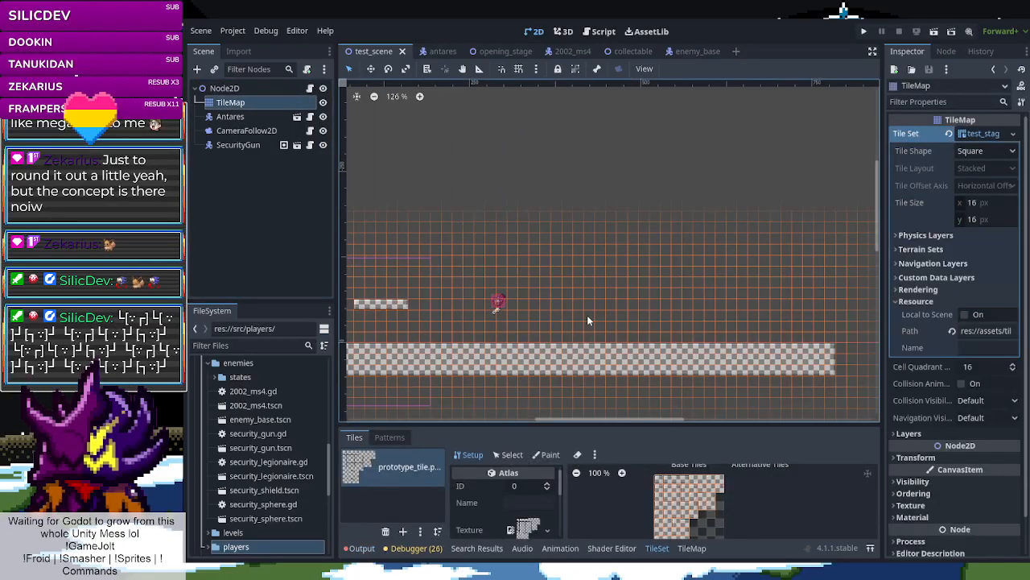
Prepare test_scene's TileMap for terrain painting with Terrain 0 from Terrain Set 0
{"action": "scroll", "coordinate": [588, 315], "scroll_direction": "up", "scroll_amount": 1}
{"action": "left_click", "coordinate": [588, 314]}
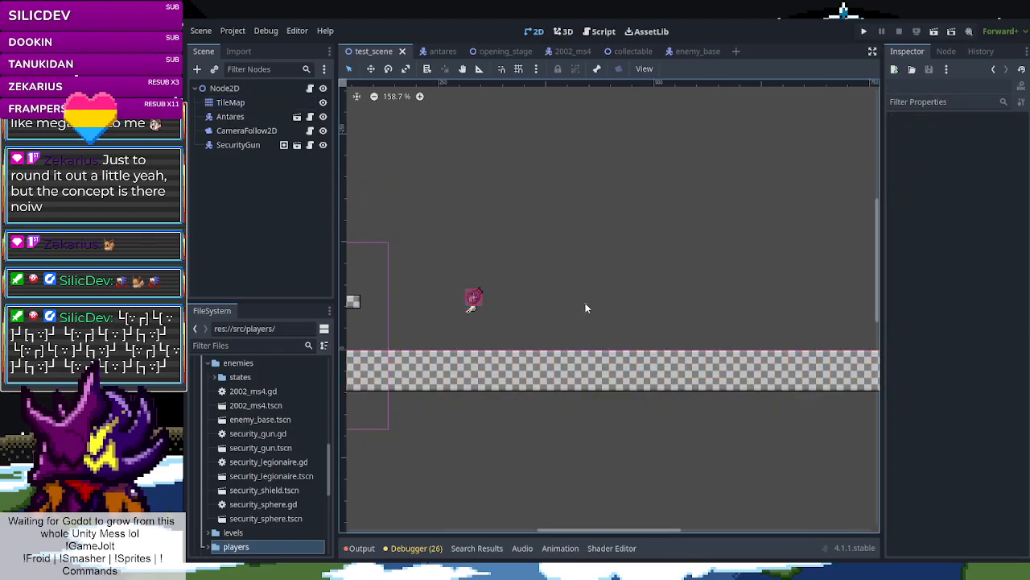
{"action": "left_click", "coordinate": [219, 101]}
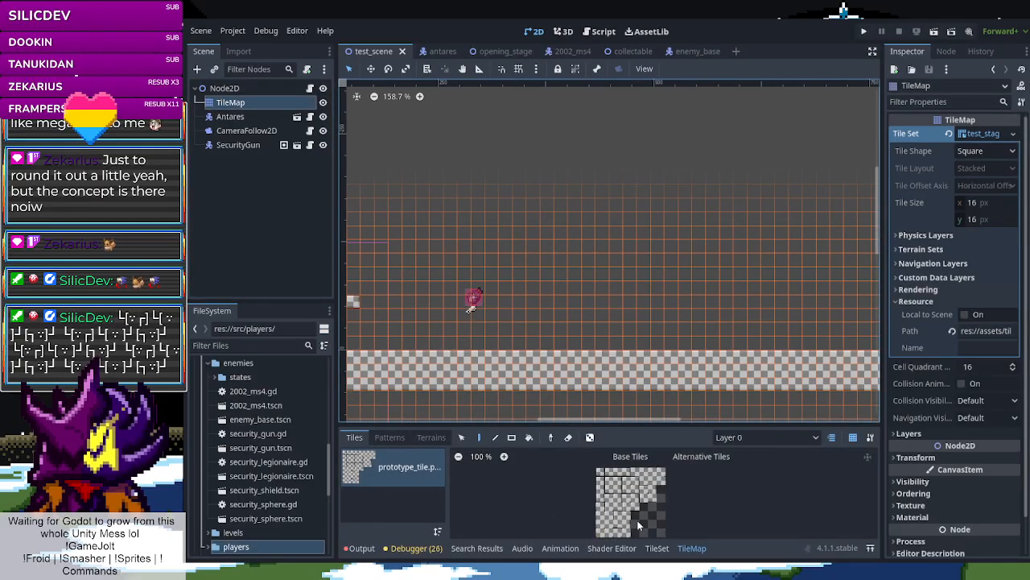
{"action": "left_click", "coordinate": [659, 548]}
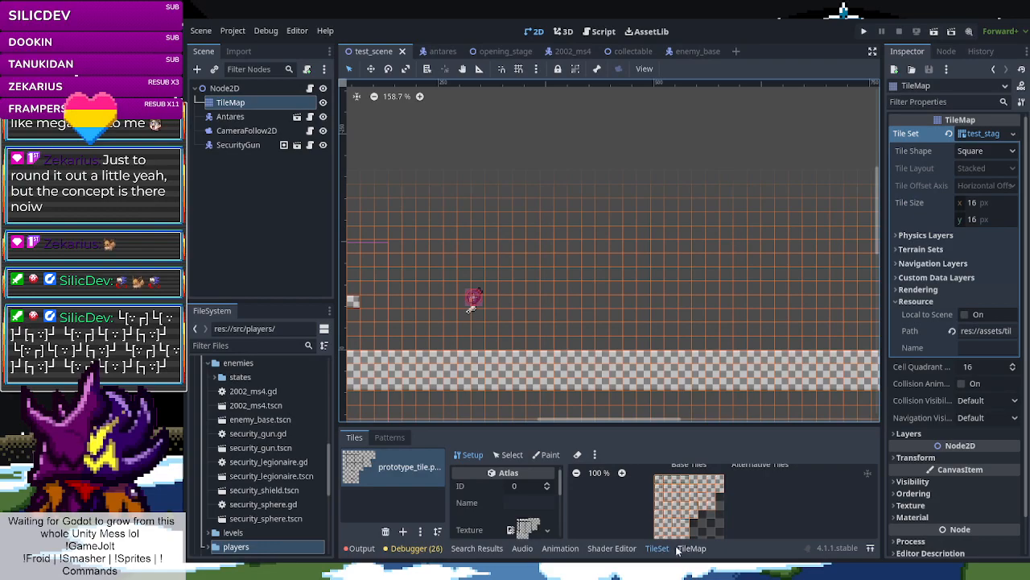
{"action": "left_click", "coordinate": [691, 548]}
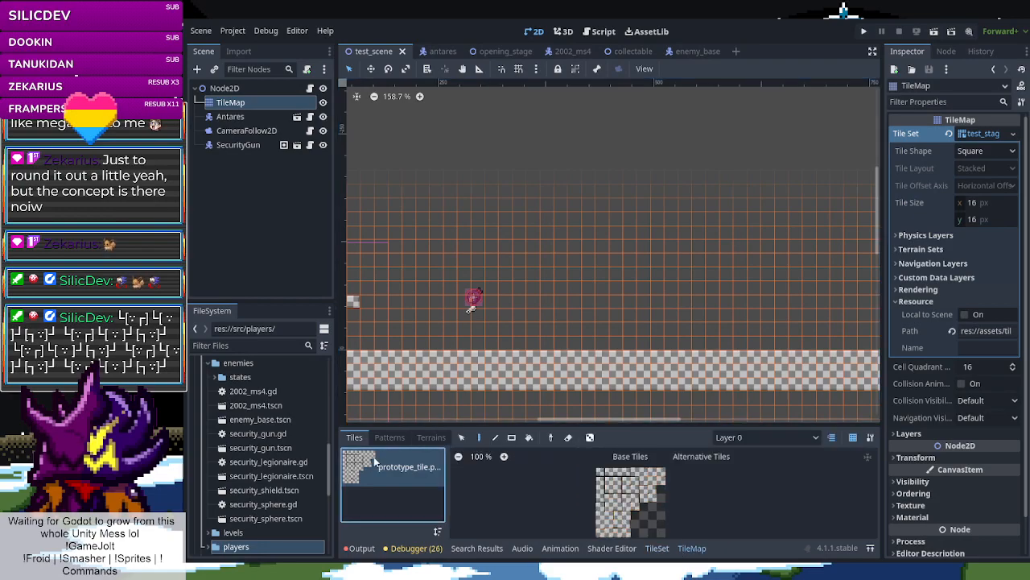
{"action": "left_click", "coordinate": [430, 439]}
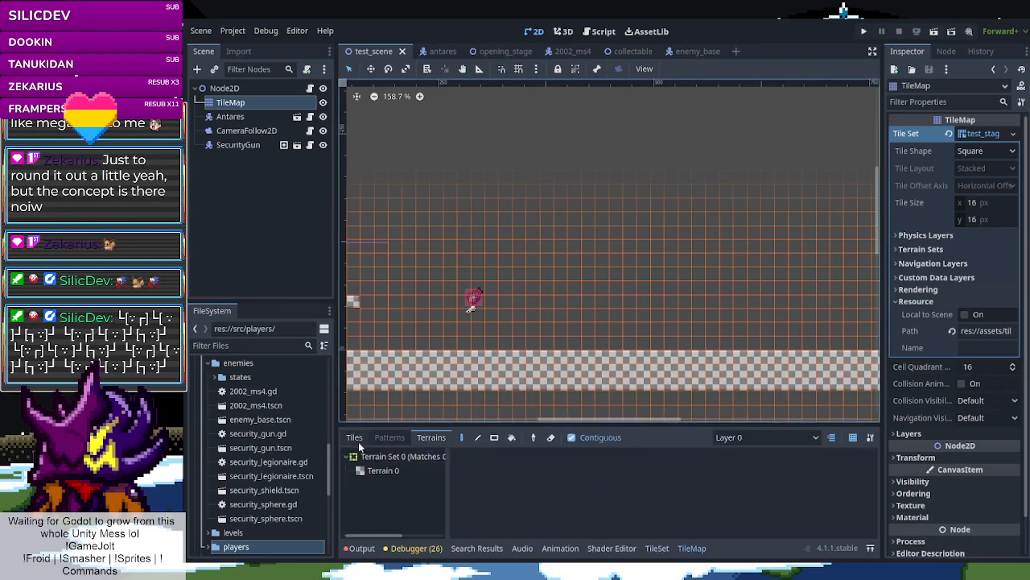
{"action": "left_click", "coordinate": [379, 471]}
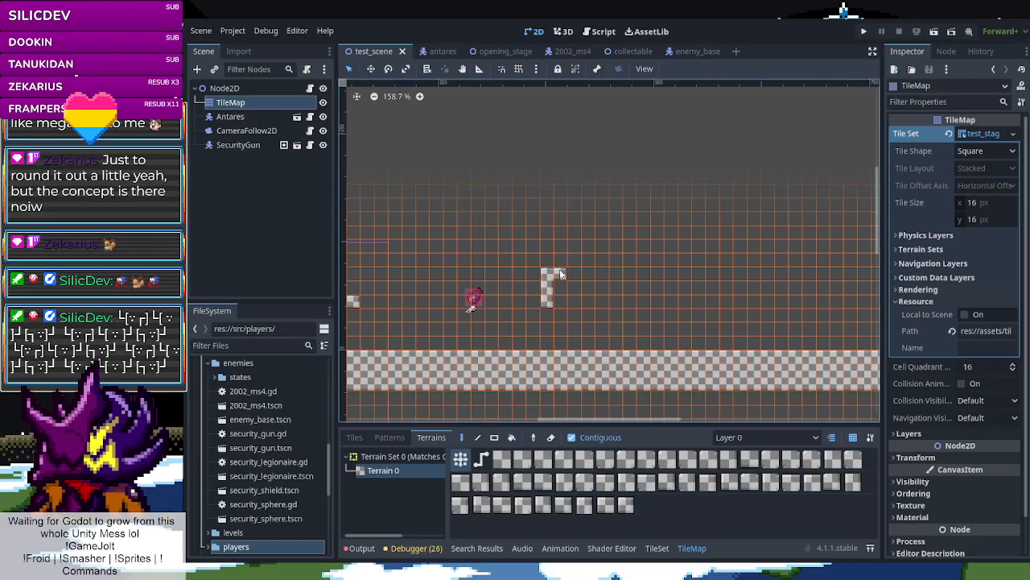
Paint two parallel two-tile-wide pillars above the checkered floor, one floating with a gap beneath it and the farther one reaching the floor
{"action": "mouse_move", "coordinate": [558, 296]}
{"action": "left_mouse_down"}
{"action": "mouse_move", "coordinate": [563, 239]}
{"action": "mouse_move", "coordinate": [549, 219]}
{"action": "left_mouse_up"}
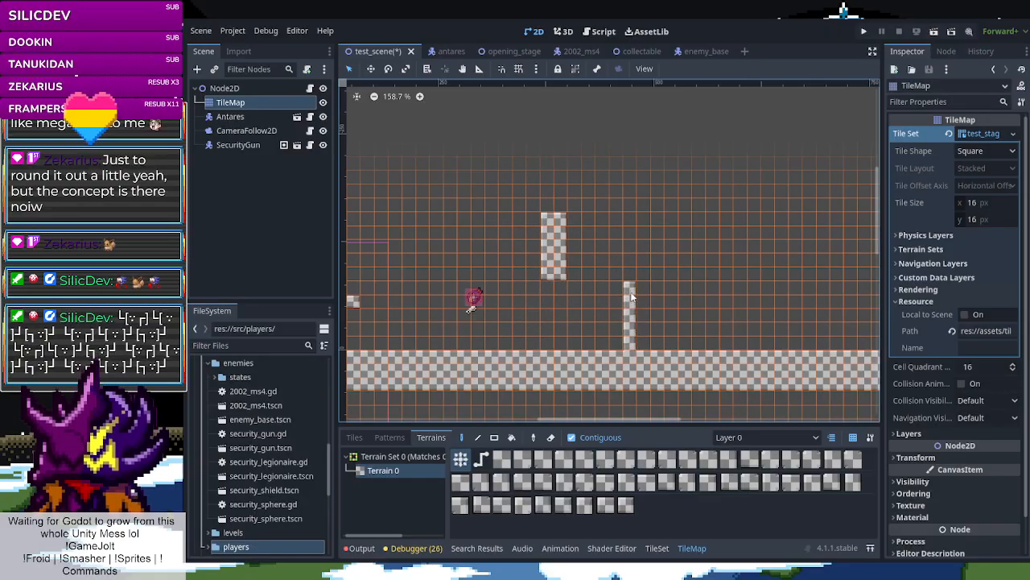
{"action": "mouse_move", "coordinate": [634, 234]}
{"action": "left_mouse_down"}
{"action": "mouse_move", "coordinate": [644, 215]}
{"action": "mouse_move", "coordinate": [647, 306]}
{"action": "left_mouse_up"}
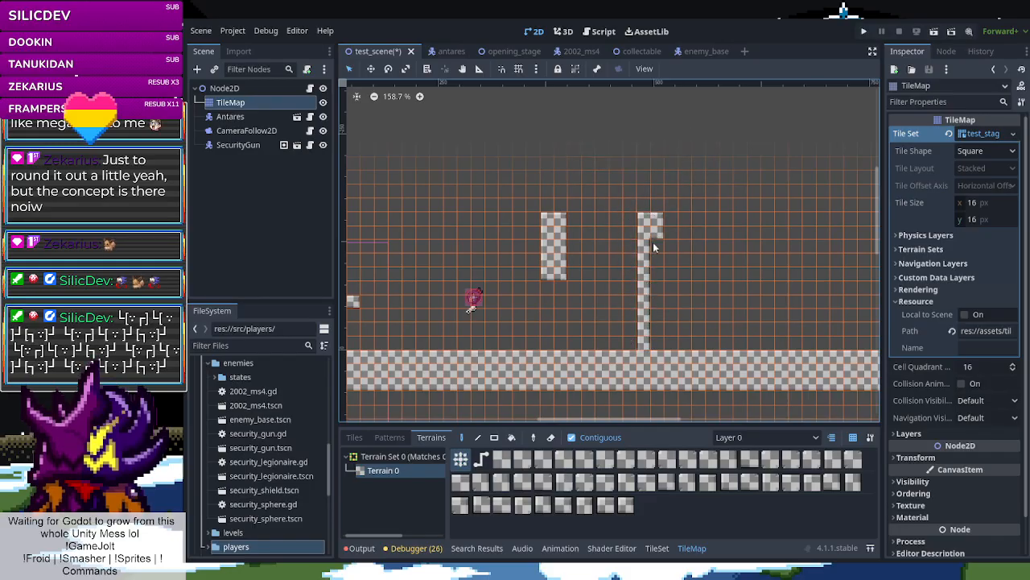
{"action": "left_click_drag", "start_coordinate": [552, 285], "coordinate": [548, 306]}
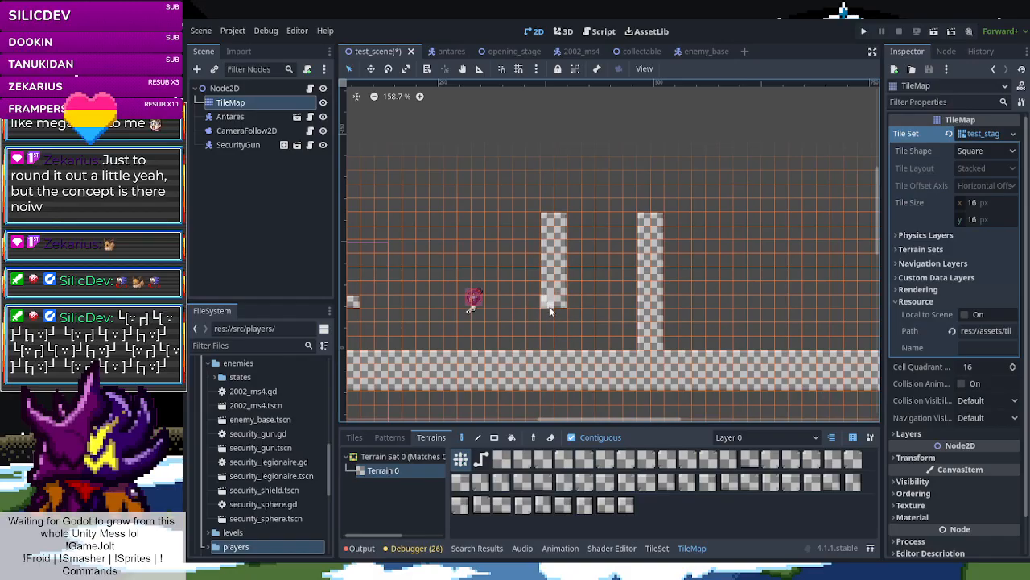
Run test_scene, jump toward the floating pillar, attack the flying security gun on the way, and land just before the pillar
{"action": "left_click", "coordinate": [933, 32]}
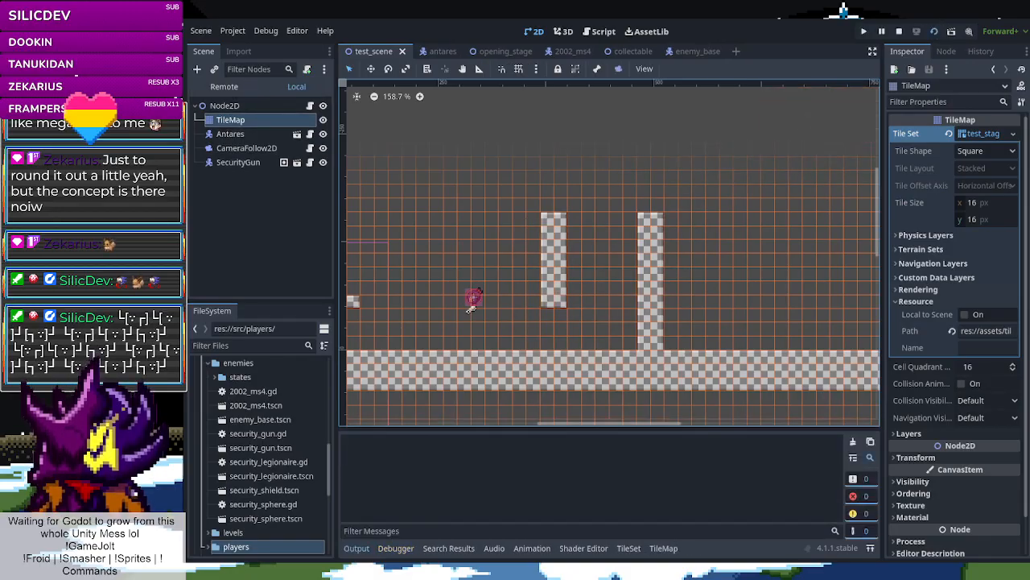
{"action": "key", "text": "d"}
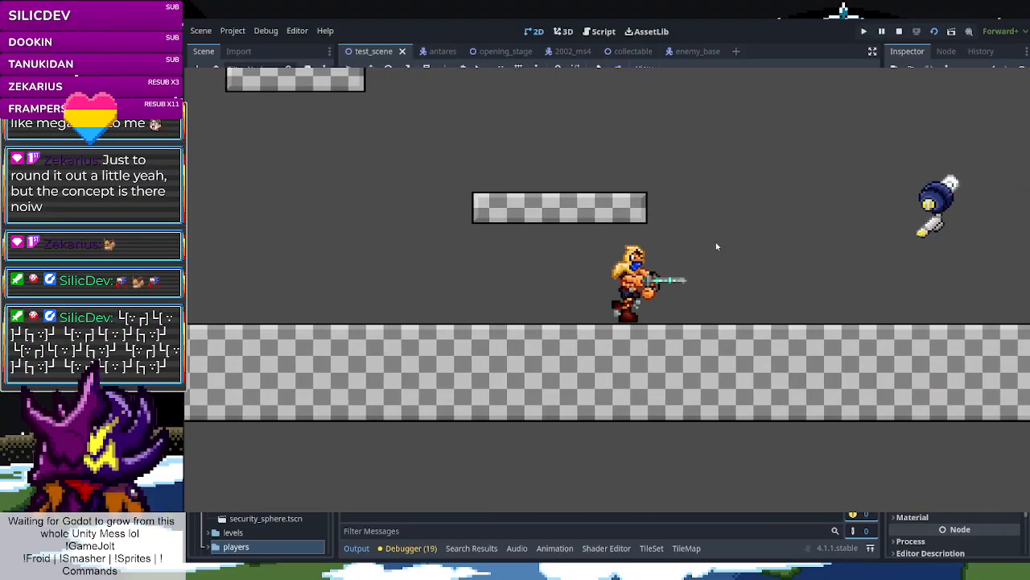
{"action": "key", "text": "space"}
{"action": "key", "text": "d"}
{"action": "key", "text": "space"}
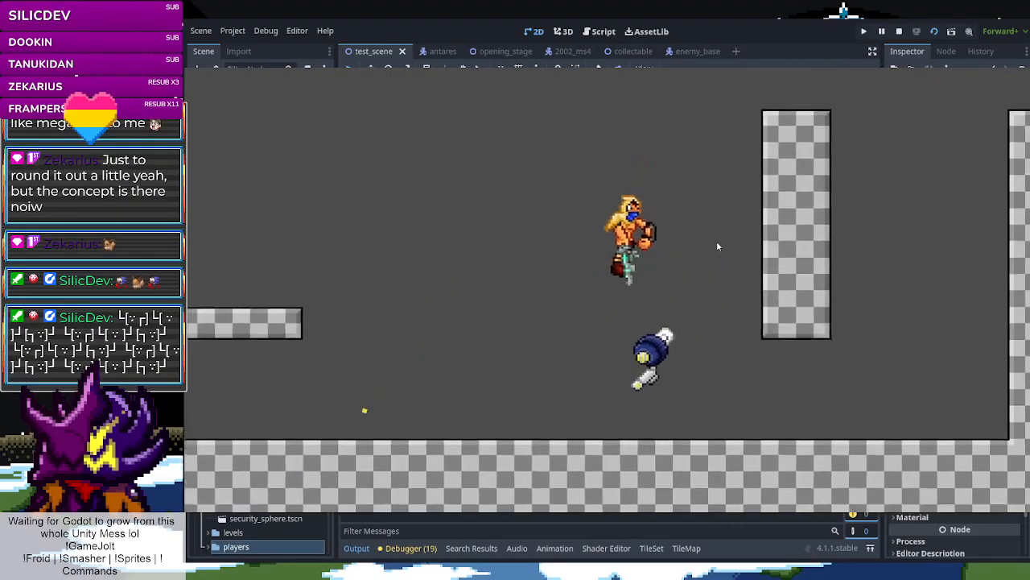
{"action": "key", "text": "d"}
{"action": "key", "text": "space"}
{"action": "left_click", "coordinate": [524, 200]}
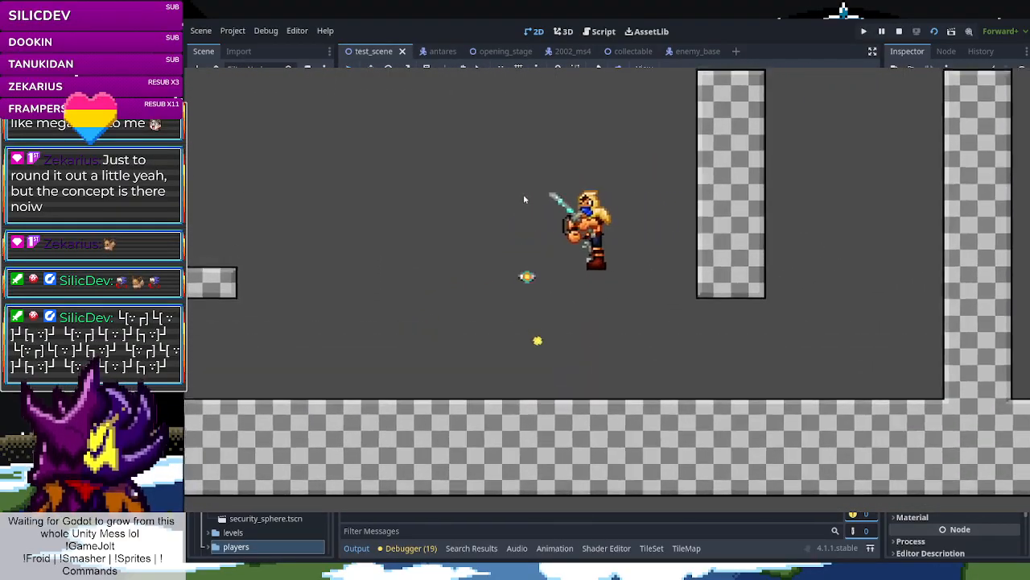
{"action": "key", "text": "d"}
{"action": "key", "text": "a"}
{"action": "key", "text": "d"}
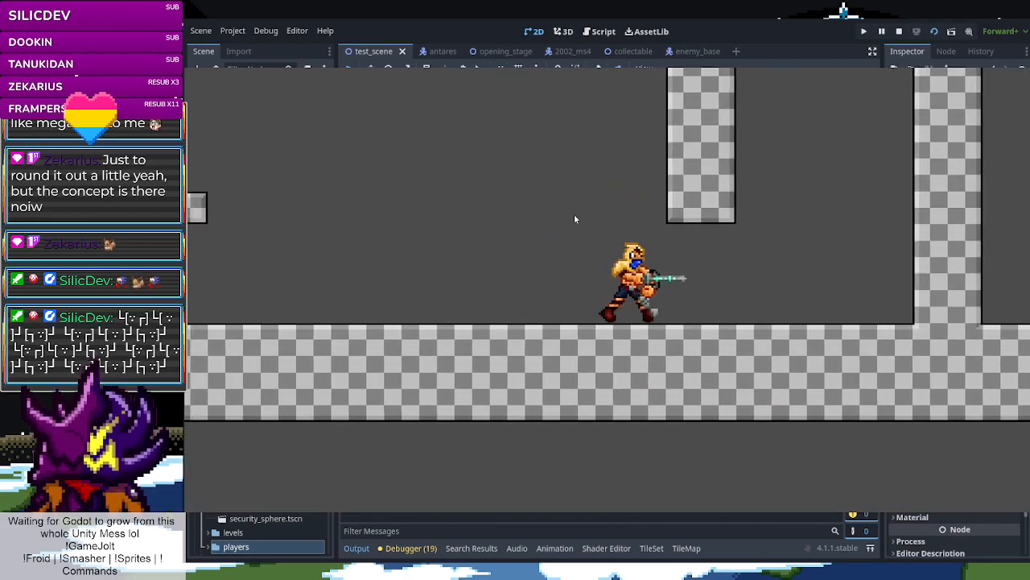
Wall-jump back and forth between the two pillars until the character rises above their tops
{"action": "key", "text": "space"}
{"action": "key", "text": "space"}
{"action": "key", "text": "a"}
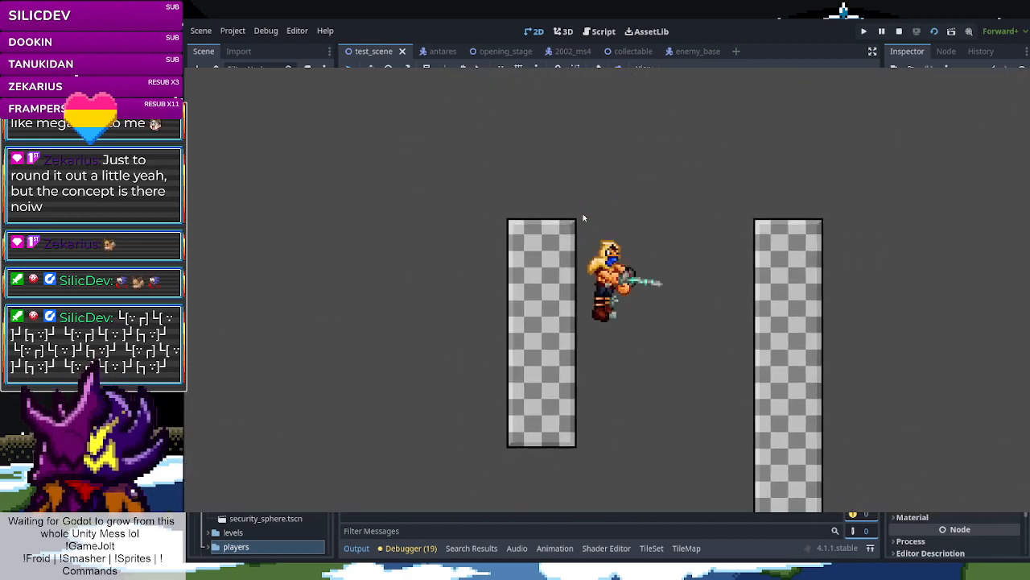
{"action": "key", "text": "space"}
{"action": "key", "text": "d"}
{"action": "key", "text": "a"}
{"action": "key", "text": "d"}
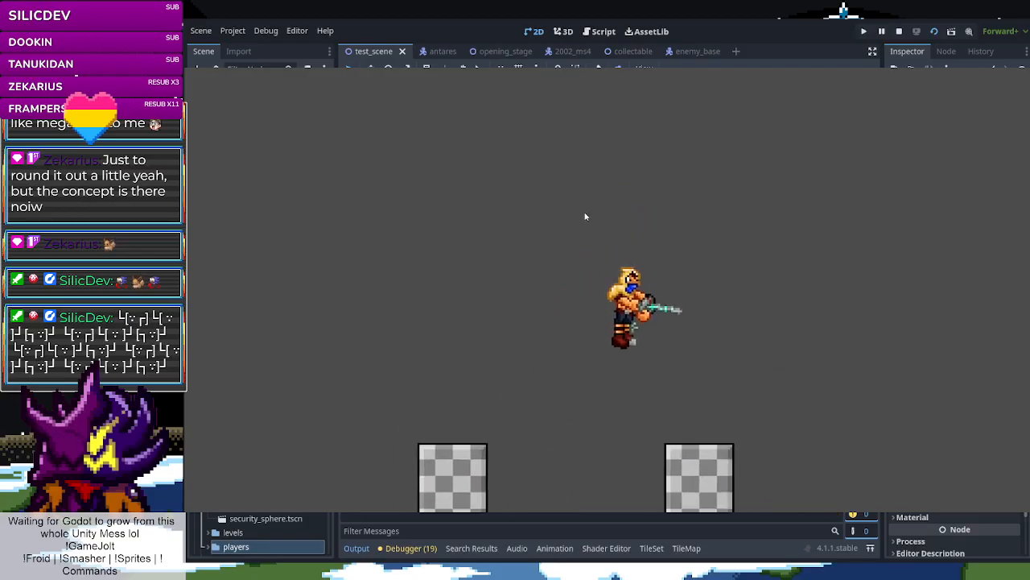
Repeat the wall jumps between the pillars, land on the grounded pillar, drop back to the floor, and stop the game
{"action": "key", "text": "space"}
{"action": "key", "text": "a"}
{"action": "key", "text": "d"}
{"action": "key", "text": "a"}
{"action": "key", "text": "d"}
{"action": "key", "text": "space"}
{"action": "key", "text": "space"}
{"action": "key", "text": "a"}
{"action": "key", "text": "space"}
{"action": "key", "text": "d"}
{"action": "key", "text": "a"}
{"action": "key", "text": "d"}
{"action": "key", "text": "space"}
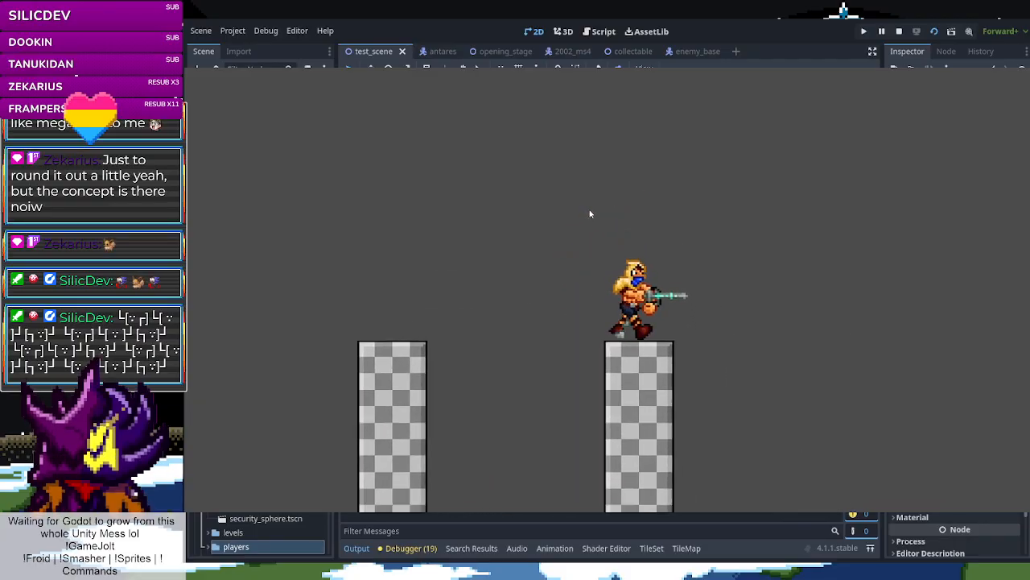
{"action": "key", "text": "a"}
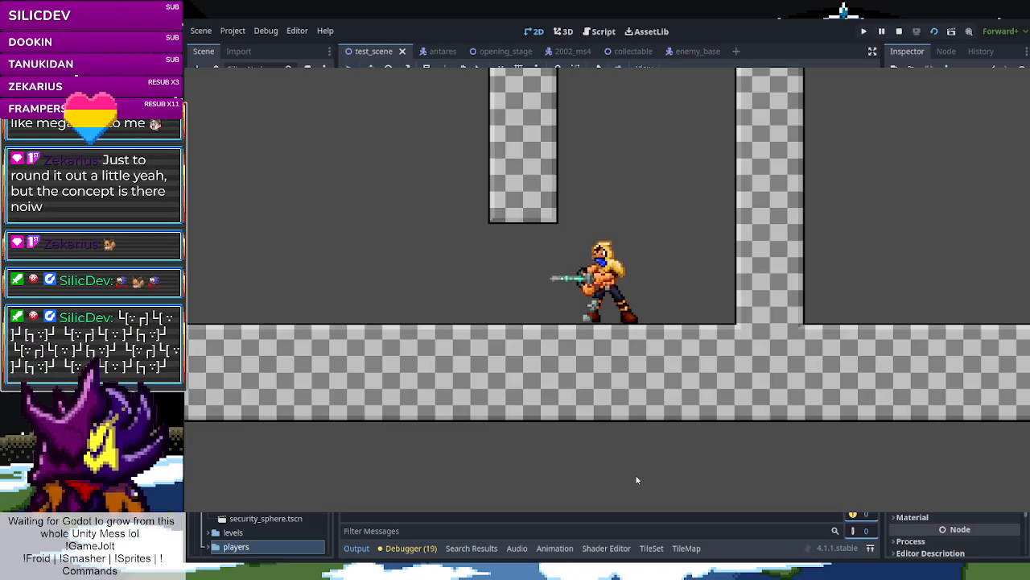
{"action": "key", "text": "F8"}
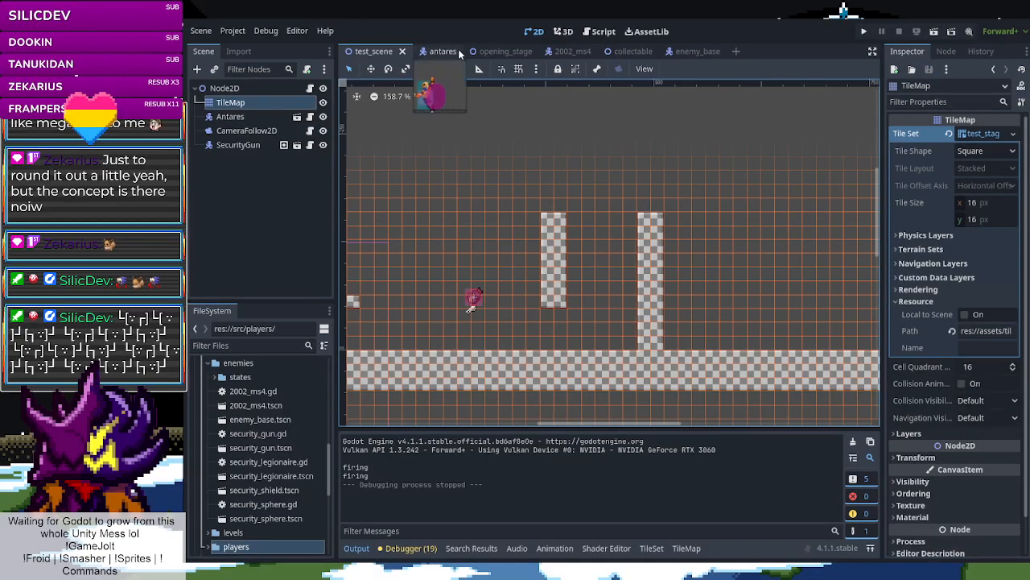
Open the opening_stage scene and examine its layout, from the whole level down to the starting area and first brick building
{"action": "left_click", "coordinate": [492, 50]}
{"action": "scroll", "coordinate": [572, 255], "scroll_direction": "down", "scroll_amount": 10}
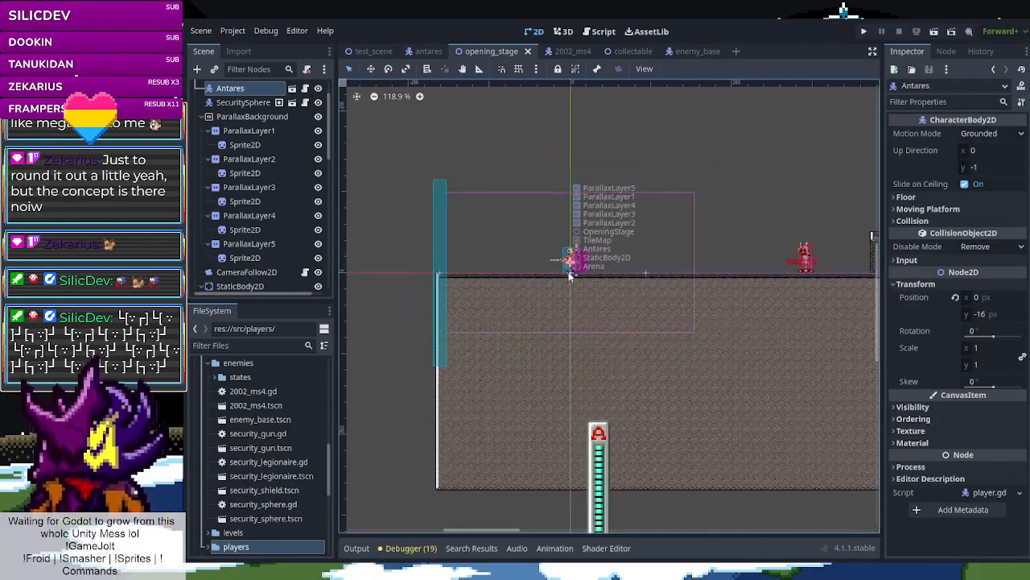
{"action": "scroll", "coordinate": [570, 274], "scroll_direction": "down", "scroll_amount": 13}
{"action": "scroll", "coordinate": [750, 264], "scroll_direction": "up", "scroll_amount": 15}
{"action": "scroll", "coordinate": [561, 299], "scroll_direction": "down", "scroll_amount": 1}
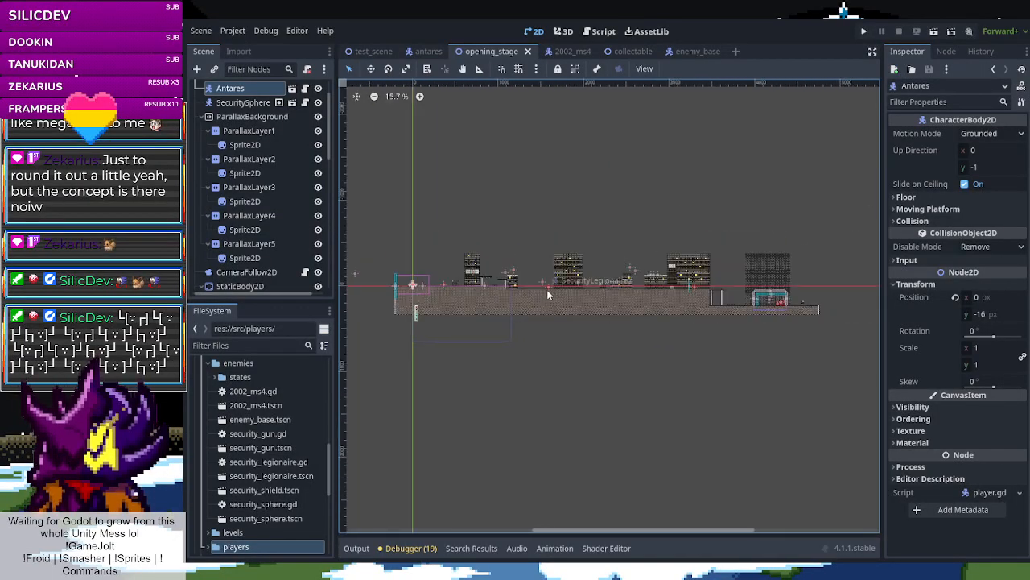
{"action": "scroll", "coordinate": [432, 301], "scroll_direction": "up", "scroll_amount": 2}
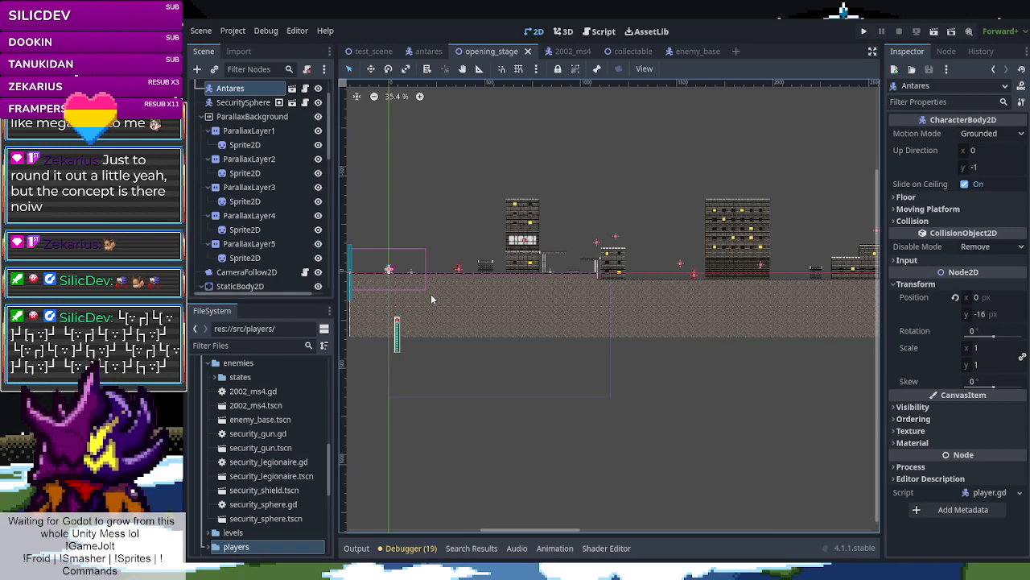
{"action": "scroll", "coordinate": [475, 310], "scroll_direction": "down", "scroll_amount": 6}
{"action": "scroll", "coordinate": [483, 310], "scroll_direction": "down", "scroll_amount": 3}
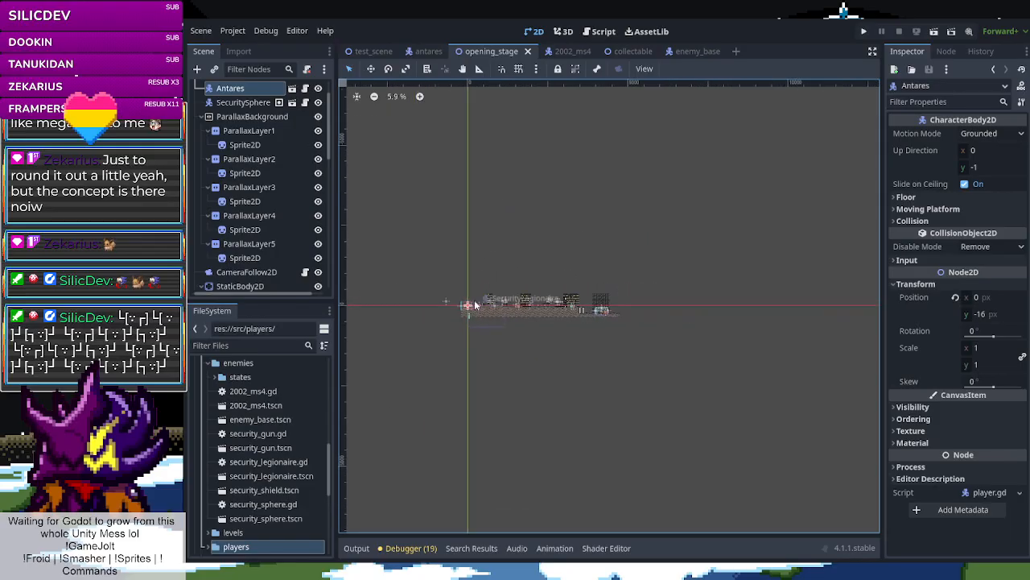
{"action": "scroll", "coordinate": [431, 307], "scroll_direction": "up", "scroll_amount": 6}
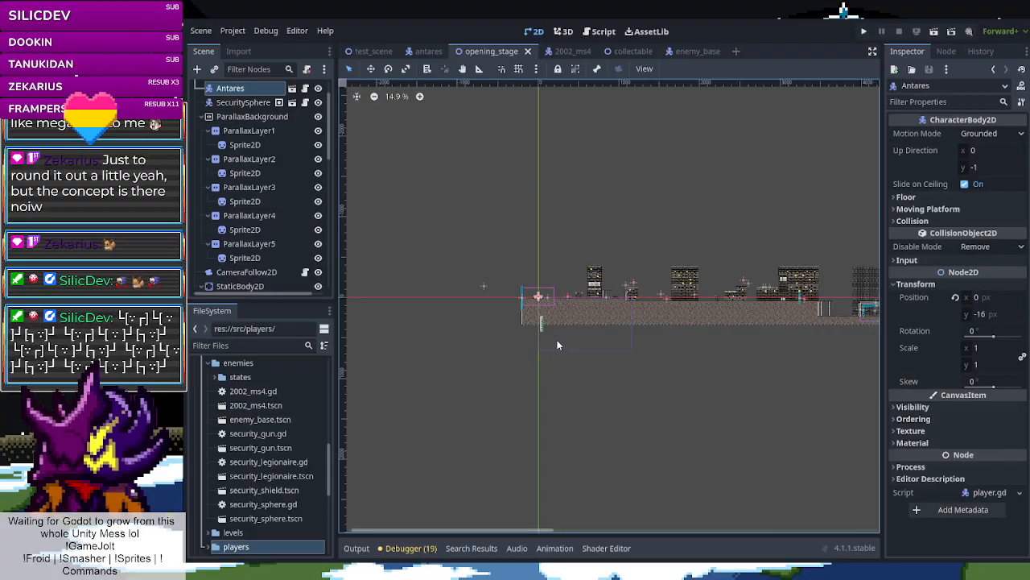
{"action": "scroll", "coordinate": [590, 308], "scroll_direction": "up", "scroll_amount": 6}
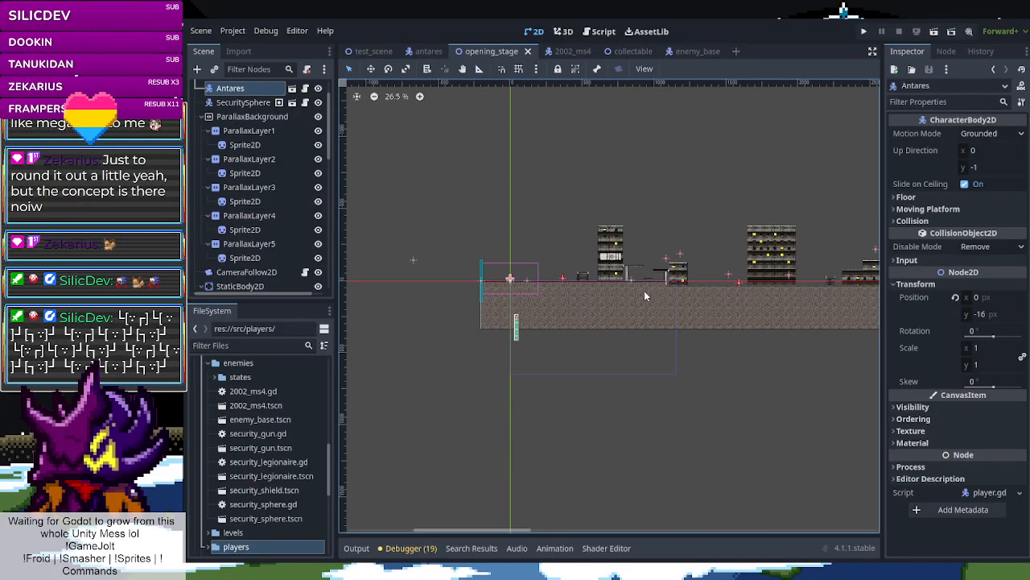
{"action": "scroll", "coordinate": [603, 238], "scroll_direction": "up", "scroll_amount": 1}
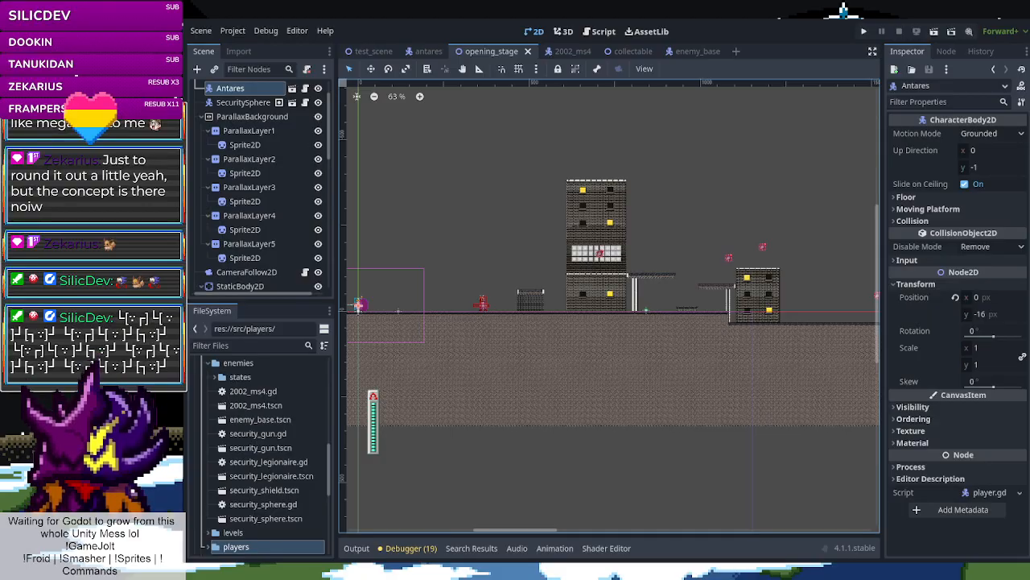
{"action": "scroll", "coordinate": [419, 256], "scroll_direction": "up", "scroll_amount": 3}
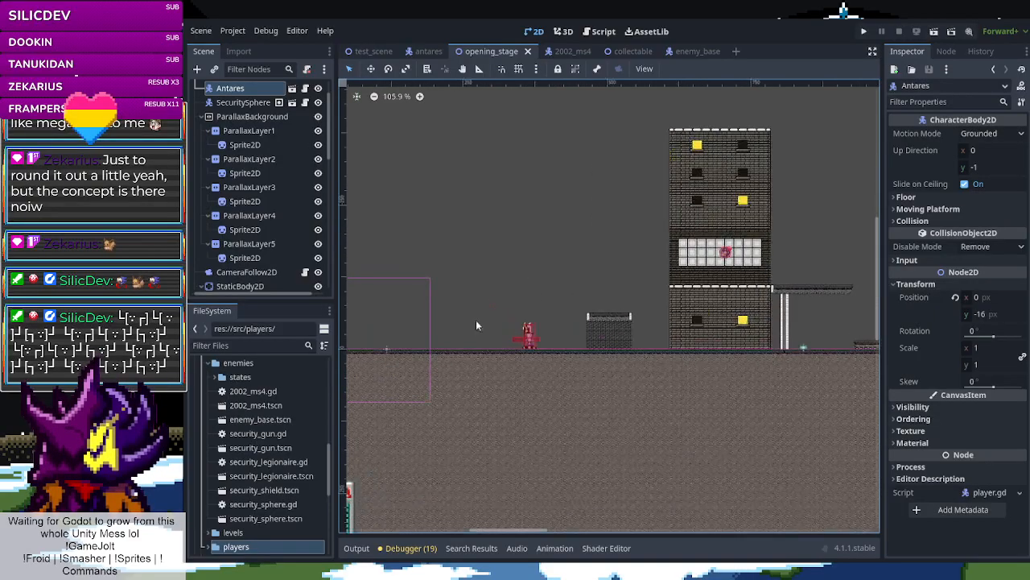
{"action": "scroll", "coordinate": [502, 330], "scroll_direction": "up", "scroll_amount": 3}
{"action": "scroll", "coordinate": [541, 359], "scroll_direction": "down", "scroll_amount": 20}
{"action": "scroll", "coordinate": [450, 353], "scroll_direction": "up", "scroll_amount": 17}
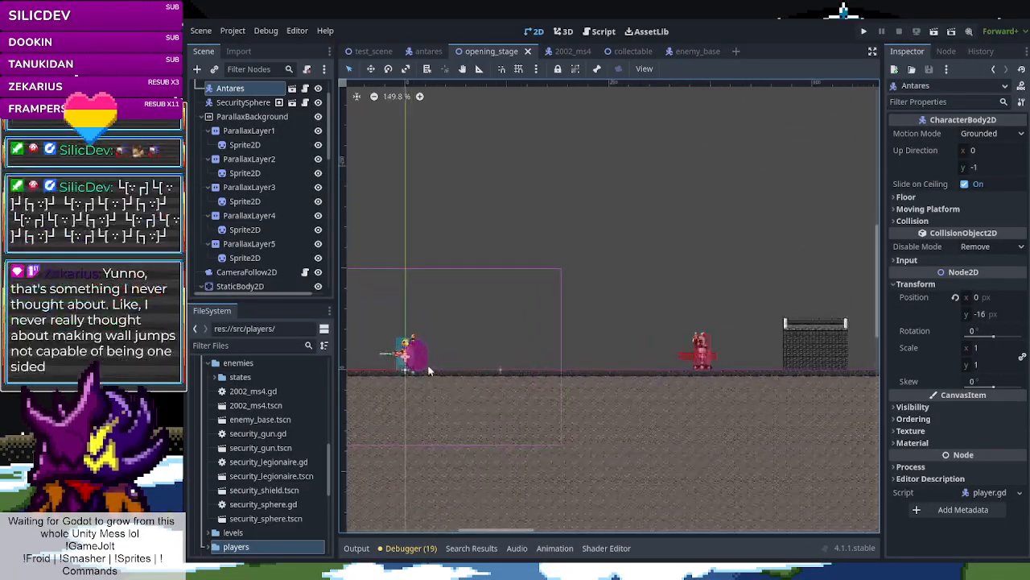
{"action": "scroll", "coordinate": [429, 371], "scroll_direction": "up", "scroll_amount": 2}
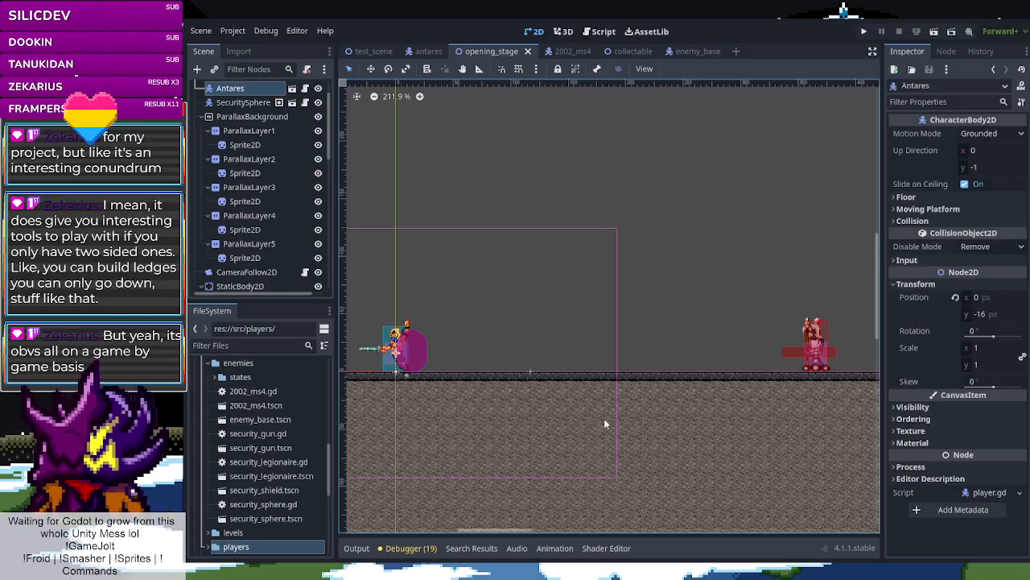
{"action": "scroll", "coordinate": [476, 368], "scroll_direction": "down", "scroll_amount": 4}
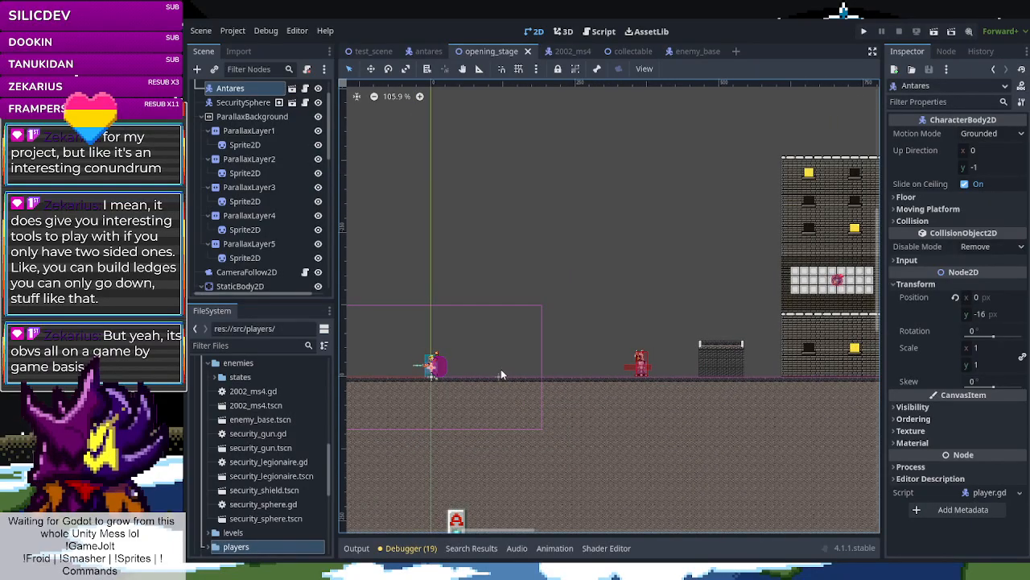
{"action": "scroll", "coordinate": [467, 391], "scroll_direction": "down", "scroll_amount": 3}
{"action": "scroll", "coordinate": [479, 390], "scroll_direction": "up", "scroll_amount": 8}
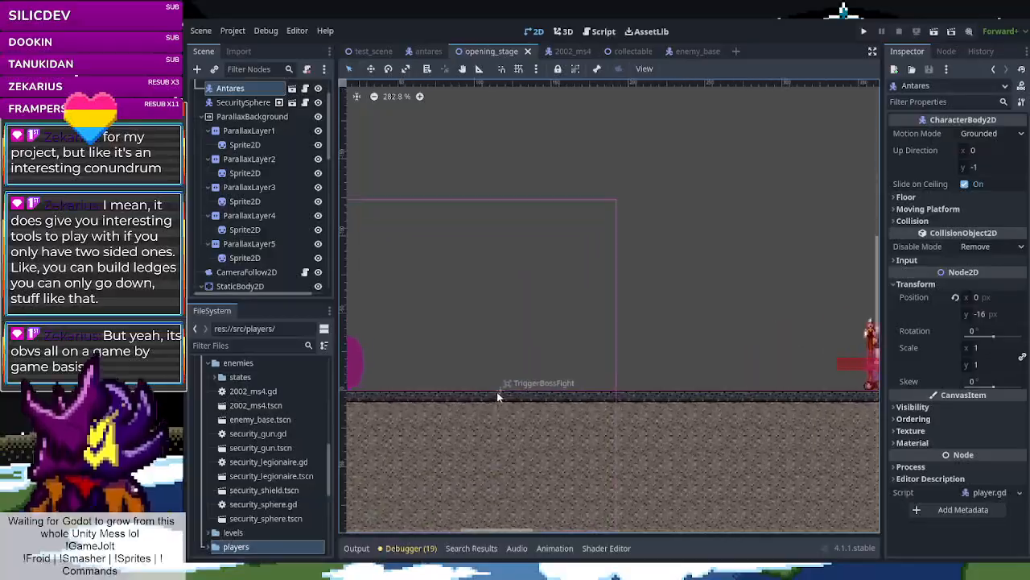
{"action": "scroll", "coordinate": [496, 391], "scroll_direction": "up", "scroll_amount": 13}
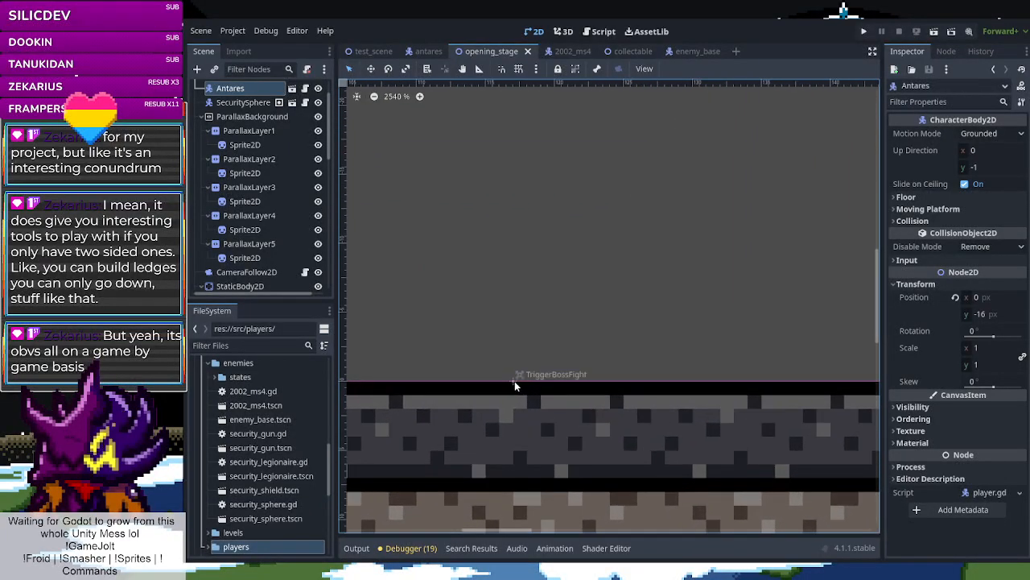
{"action": "scroll", "coordinate": [514, 381], "scroll_direction": "up", "scroll_amount": 3}
{"action": "scroll", "coordinate": [515, 379], "scroll_direction": "up", "scroll_amount": 1}
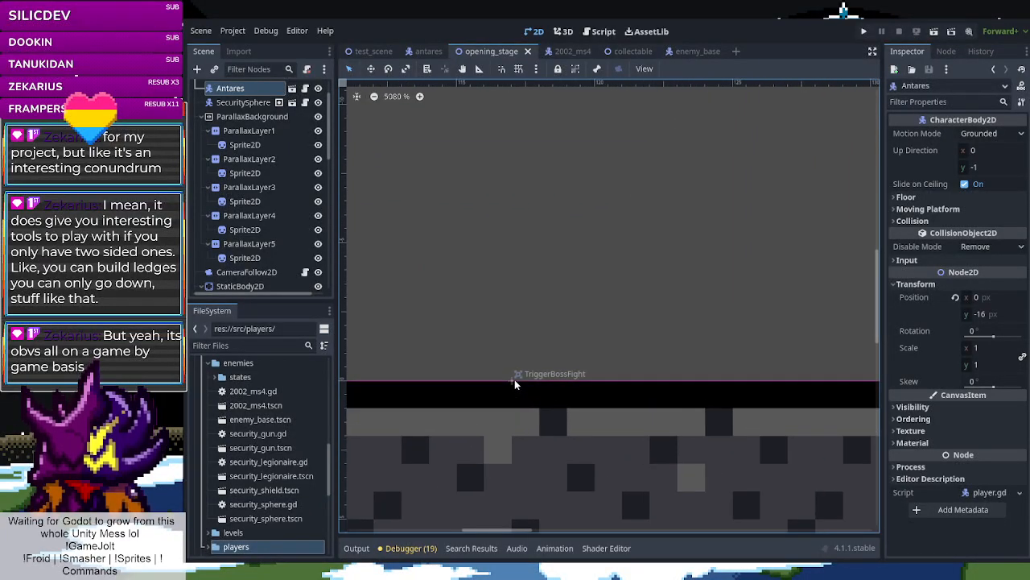
{"action": "scroll", "coordinate": [514, 379], "scroll_direction": "down", "scroll_amount": 13}
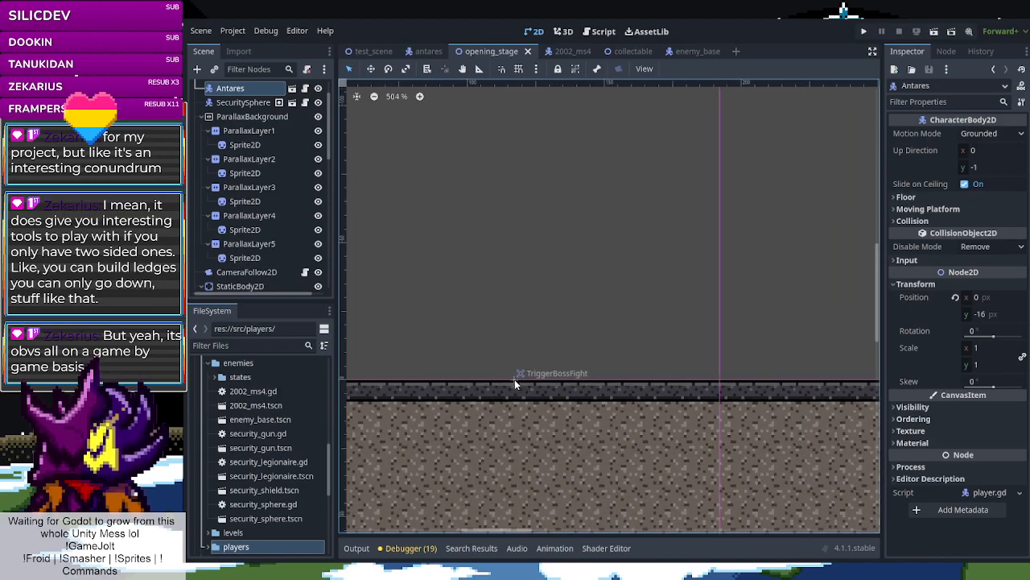
{"action": "scroll", "coordinate": [514, 379], "scroll_direction": "down", "scroll_amount": 10}
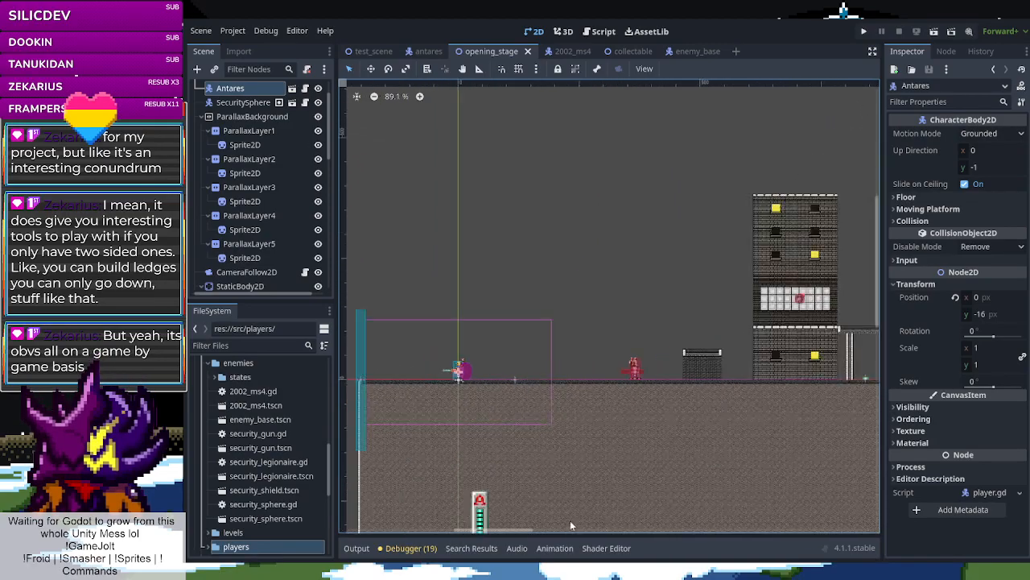
Examine the boss room at the far end of opening_stage, up close and within the surrounding level layout
{"action": "left_click_drag", "start_coordinate": [516, 529], "coordinate": [769, 525]}
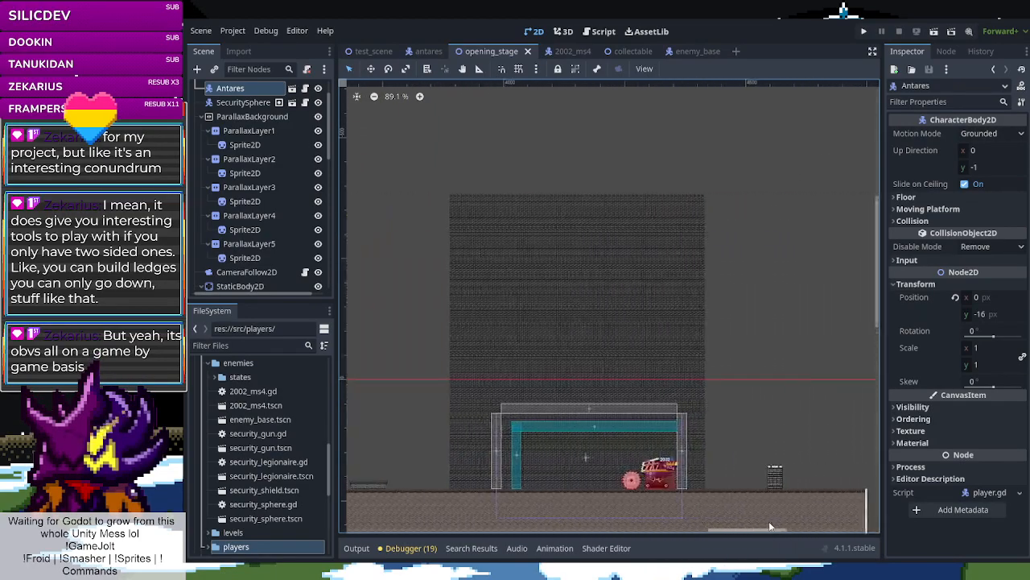
{"action": "scroll", "coordinate": [720, 490], "scroll_direction": "up", "scroll_amount": 5}
{"action": "scroll", "coordinate": [719, 490], "scroll_direction": "up", "scroll_amount": 1}
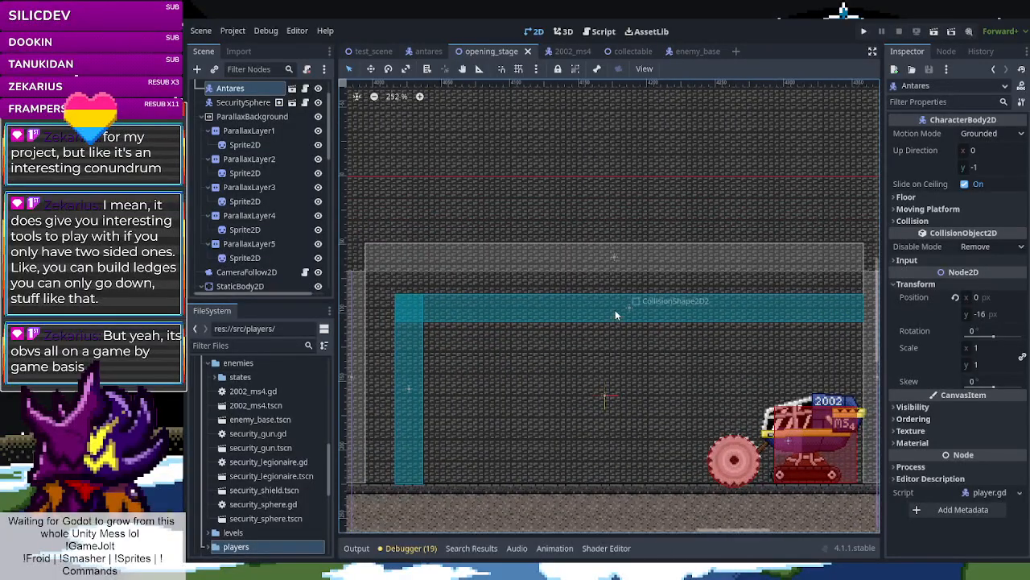
{"action": "scroll", "coordinate": [612, 341], "scroll_direction": "down", "scroll_amount": 1}
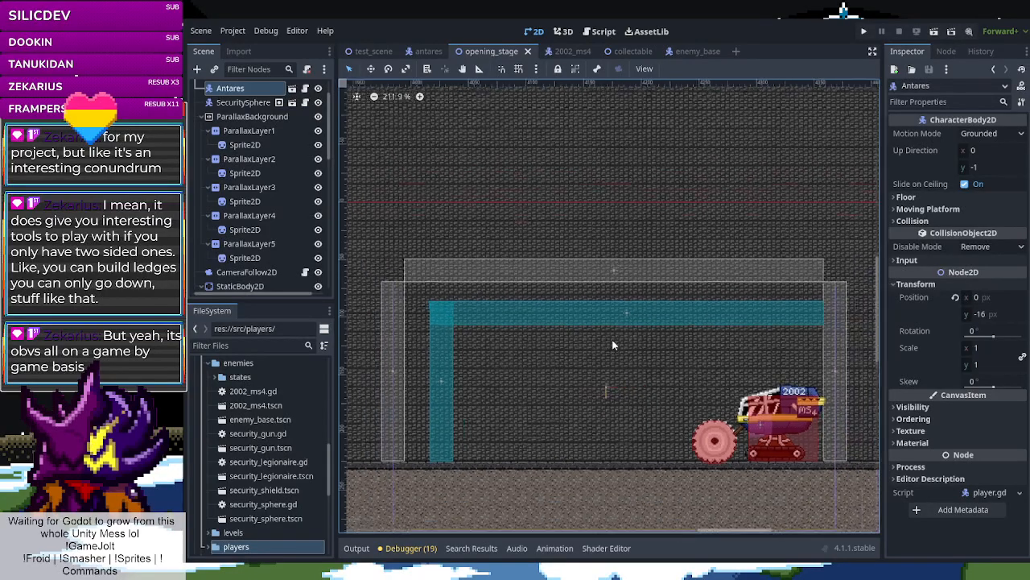
{"action": "scroll", "coordinate": [612, 344], "scroll_direction": "down", "scroll_amount": 6}
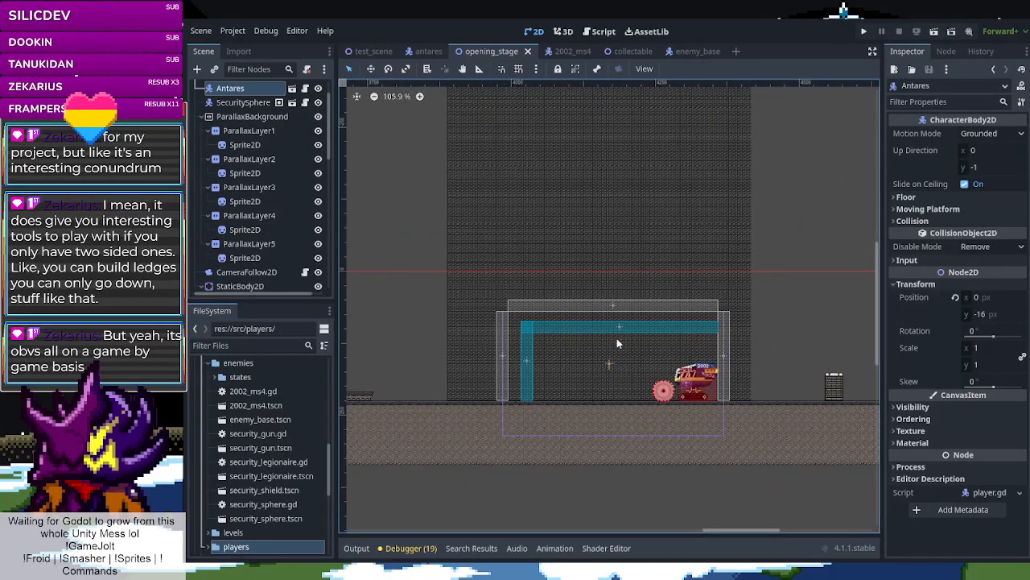
{"action": "scroll", "coordinate": [617, 343], "scroll_direction": "down", "scroll_amount": 14}
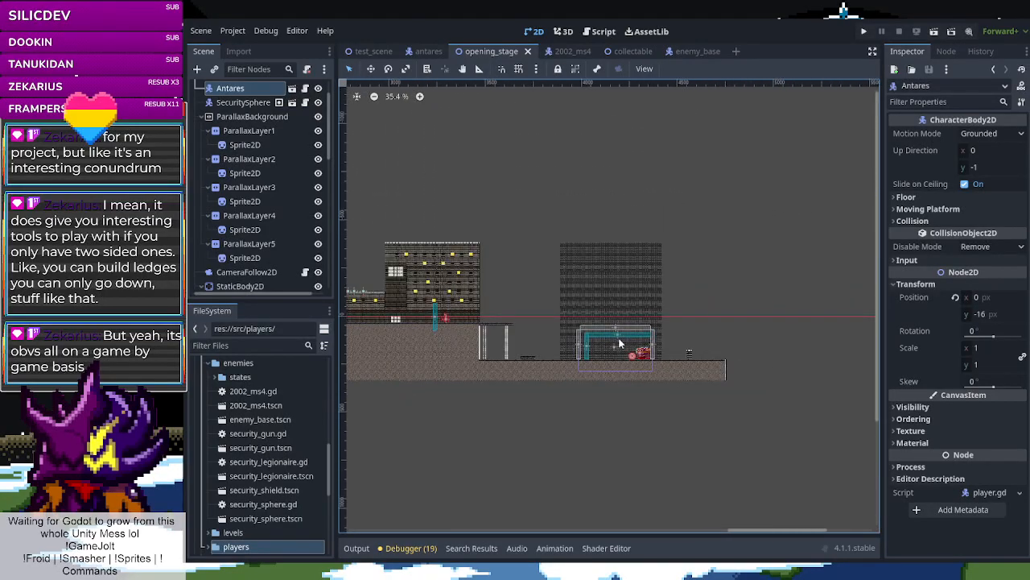
{"action": "scroll", "coordinate": [618, 340], "scroll_direction": "down", "scroll_amount": 6}
{"action": "scroll", "coordinate": [460, 336], "scroll_direction": "down", "scroll_amount": 2}
{"action": "scroll", "coordinate": [517, 337], "scroll_direction": "up", "scroll_amount": 8}
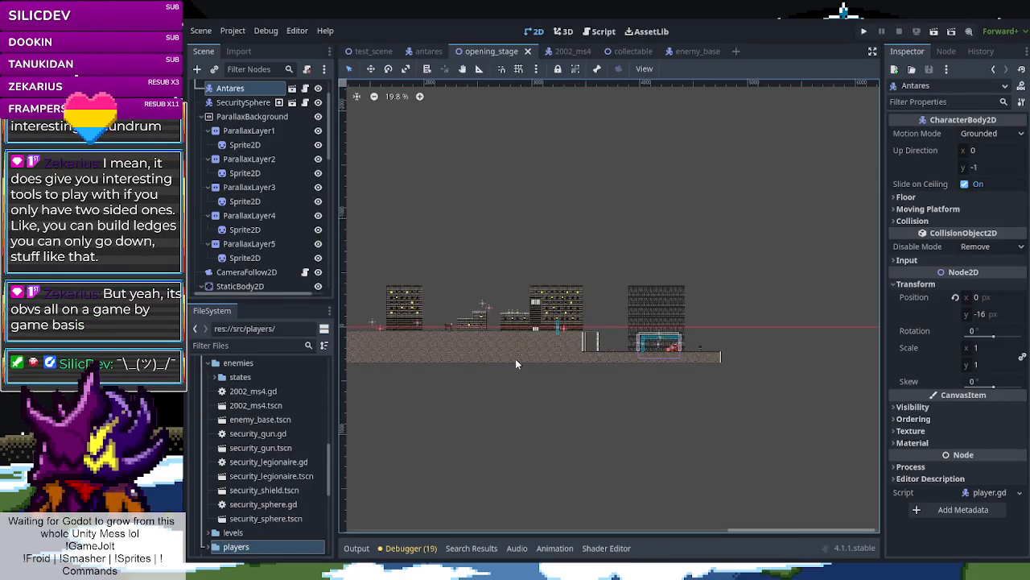
Examine the start of opening_stage around TriggerBackground, the left boundary wall and the Antares spawn point
{"action": "left_click_drag", "start_coordinate": [735, 527], "coordinate": [399, 512]}
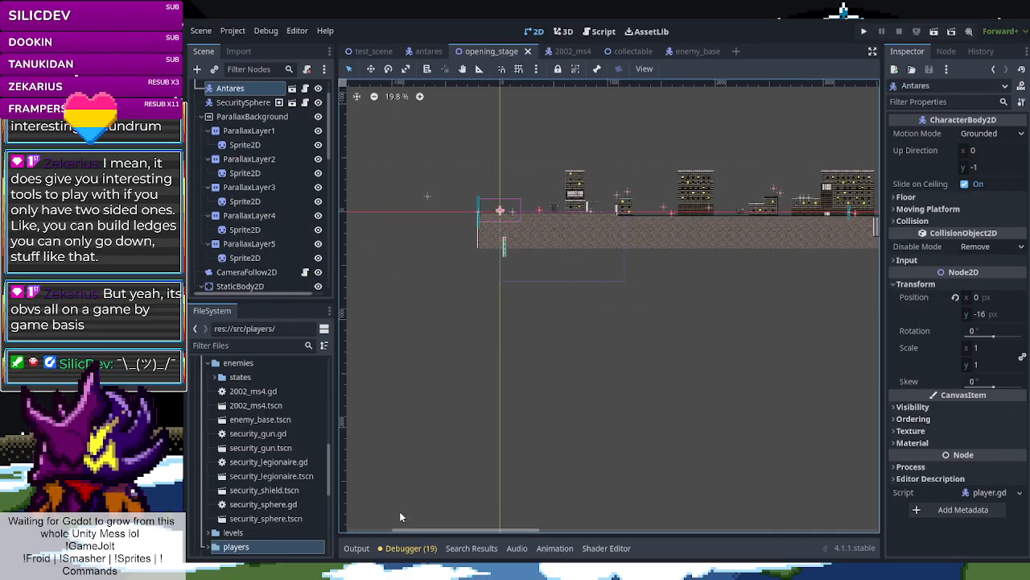
{"action": "scroll", "coordinate": [372, 209], "scroll_direction": "up", "scroll_amount": 1}
{"action": "scroll", "coordinate": [444, 191], "scroll_direction": "up", "scroll_amount": 6}
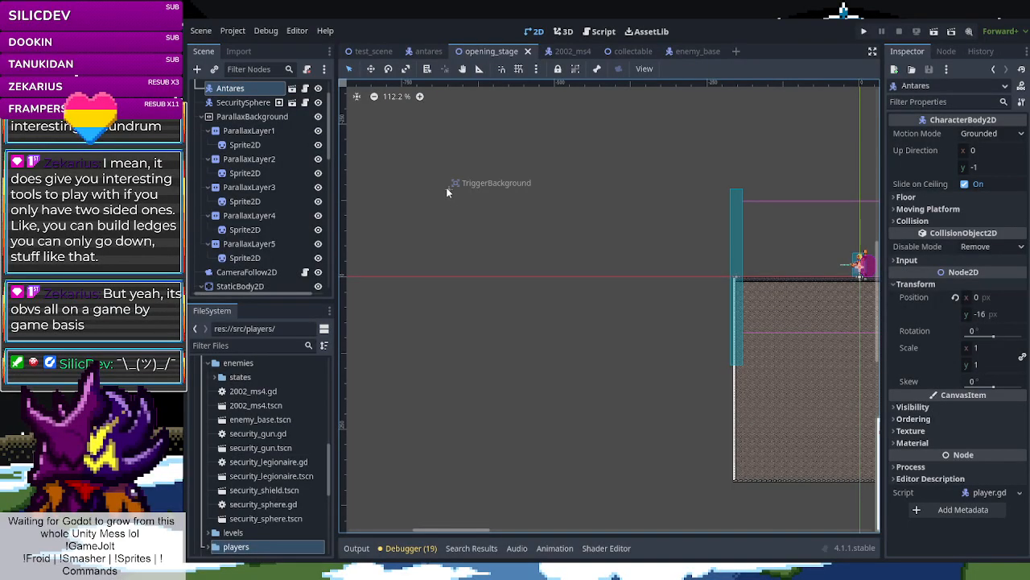
{"action": "scroll", "coordinate": [449, 197], "scroll_direction": "down", "scroll_amount": 3}
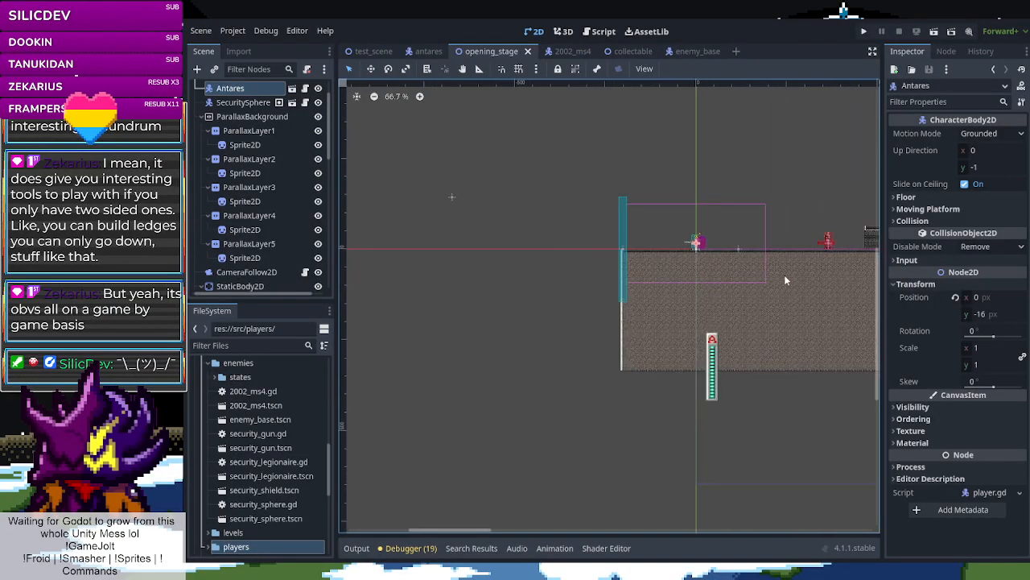
{"action": "scroll", "coordinate": [768, 274], "scroll_direction": "up", "scroll_amount": 5}
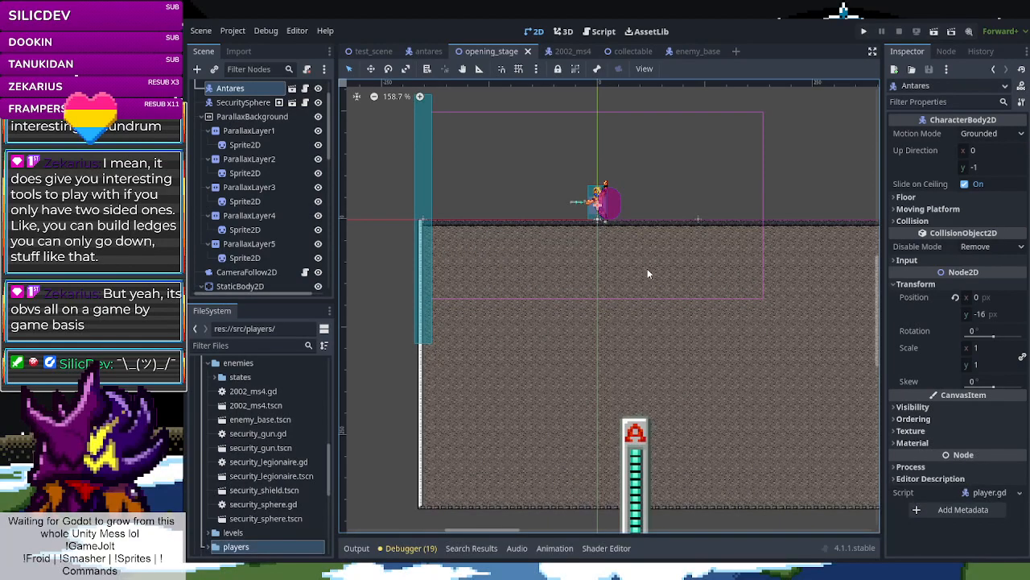
{"action": "scroll", "coordinate": [648, 265], "scroll_direction": "down", "scroll_amount": 6}
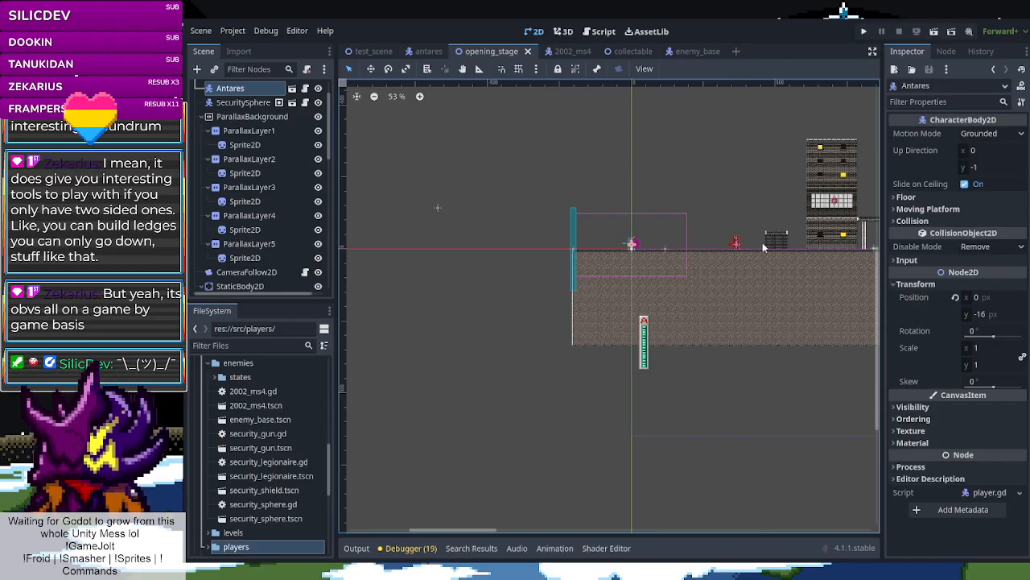
Inspect the placement of the SecurityLegionaire, the low brick platform and the security sphere in the first building relative to the player start
{"action": "scroll", "coordinate": [769, 238], "scroll_direction": "up", "scroll_amount": 5}
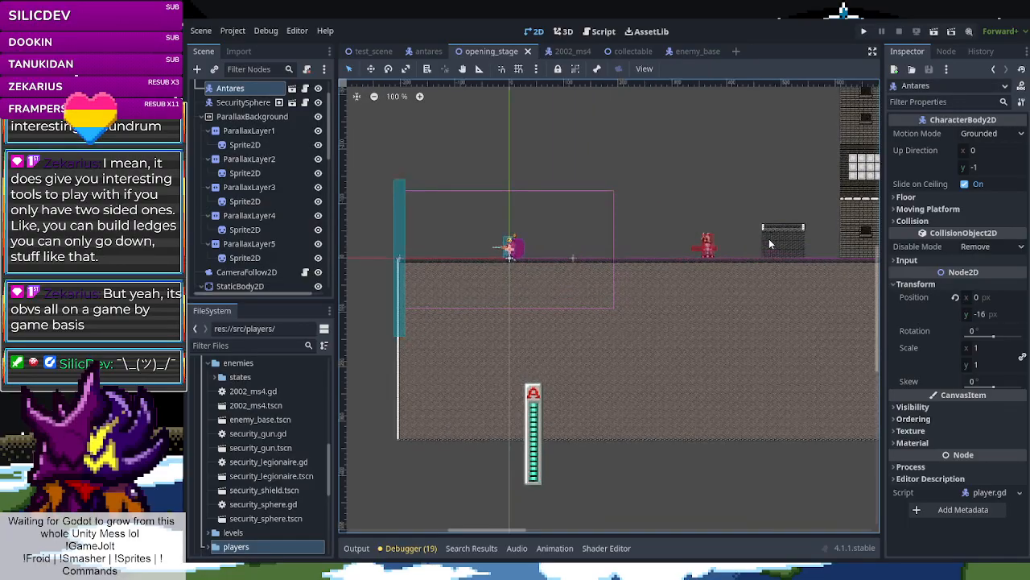
{"action": "scroll", "coordinate": [714, 256], "scroll_direction": "up", "scroll_amount": 2}
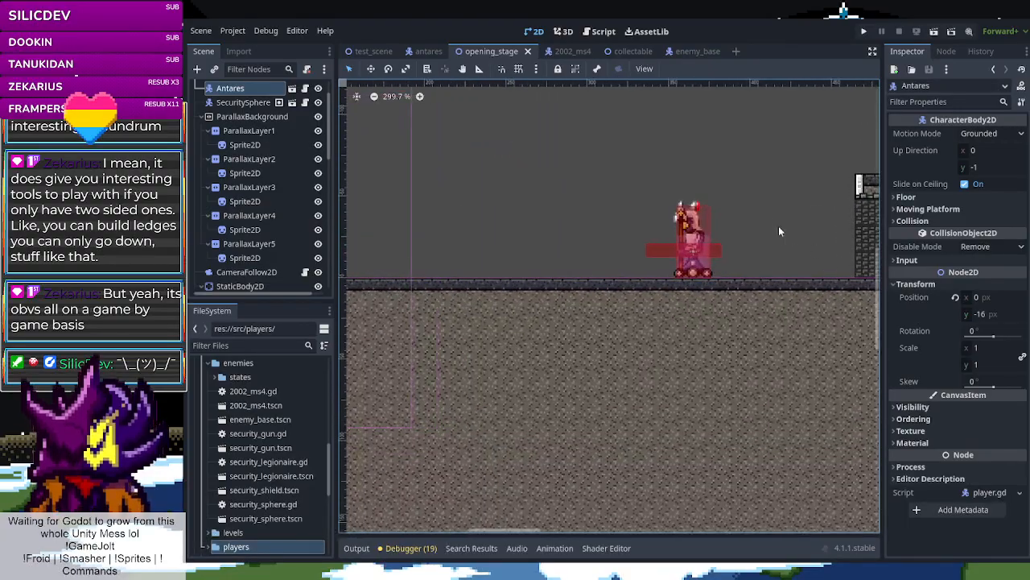
{"action": "scroll", "coordinate": [778, 226], "scroll_direction": "down", "scroll_amount": 3}
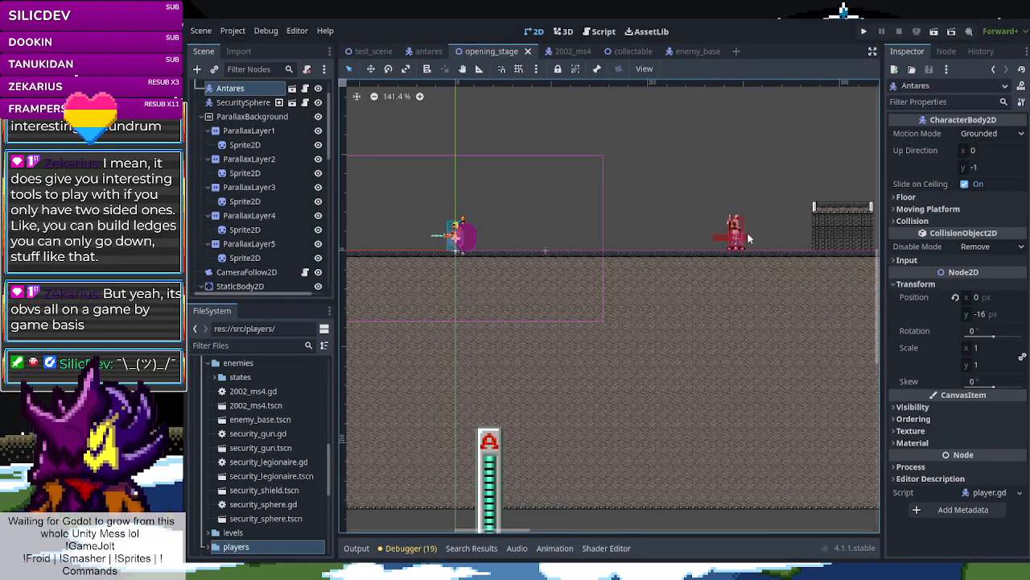
{"action": "scroll", "coordinate": [748, 238], "scroll_direction": "up", "scroll_amount": 6}
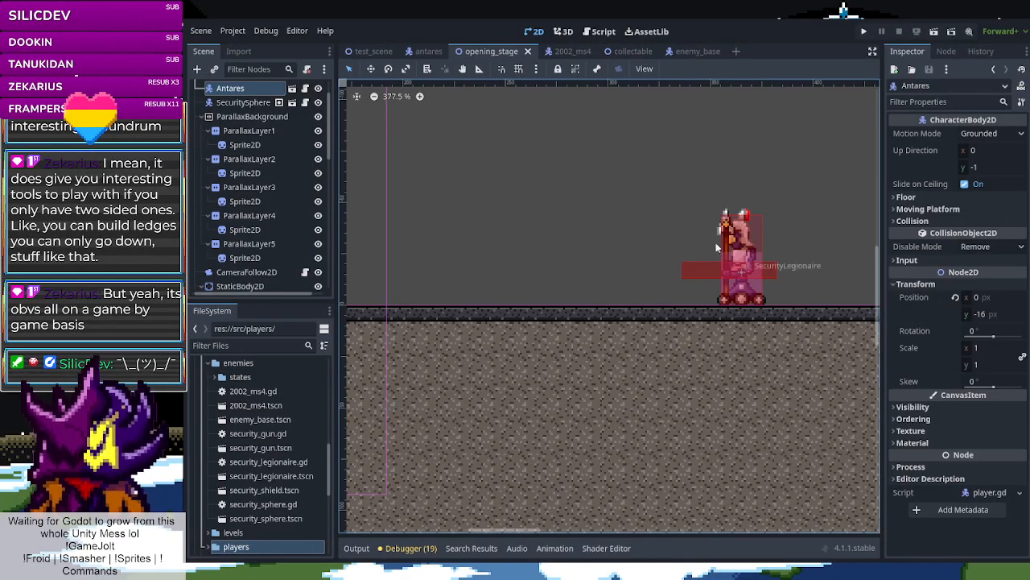
{"action": "scroll", "coordinate": [621, 324], "scroll_direction": "down", "scroll_amount": 8}
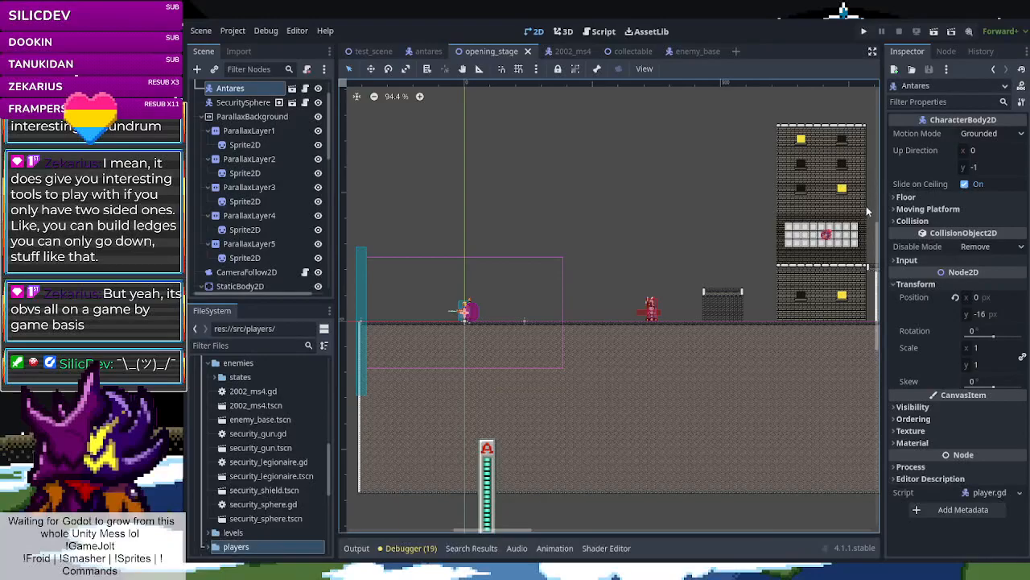
{"action": "scroll", "coordinate": [757, 270], "scroll_direction": "up", "scroll_amount": 10}
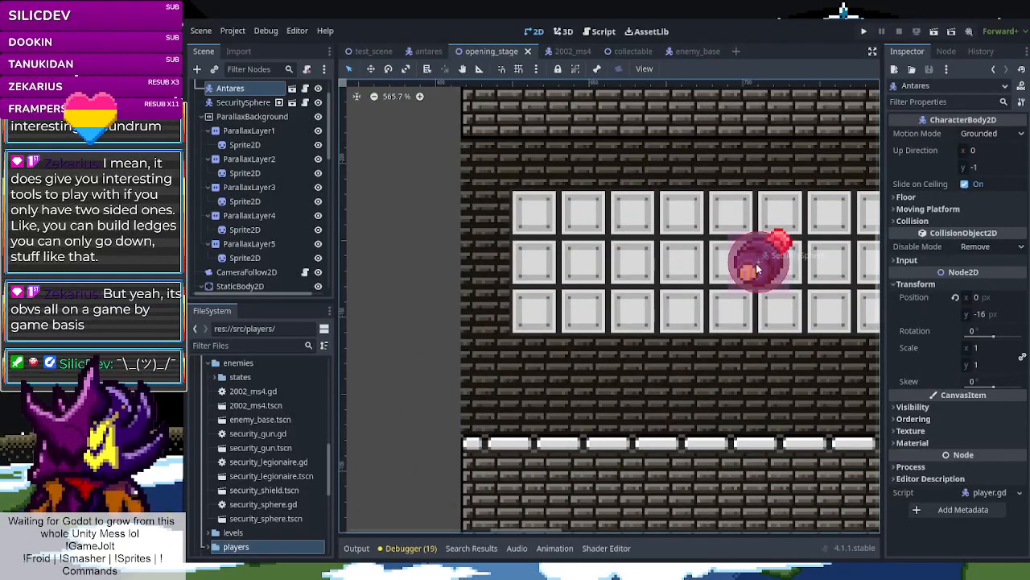
{"action": "scroll", "coordinate": [756, 270], "scroll_direction": "down", "scroll_amount": 9}
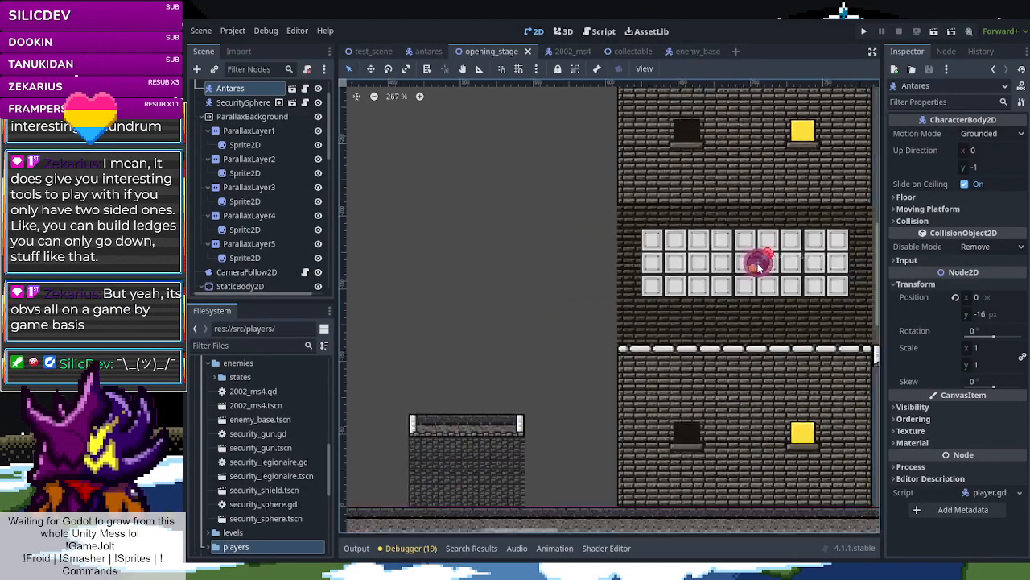
{"action": "scroll", "coordinate": [634, 282], "scroll_direction": "down", "scroll_amount": 2}
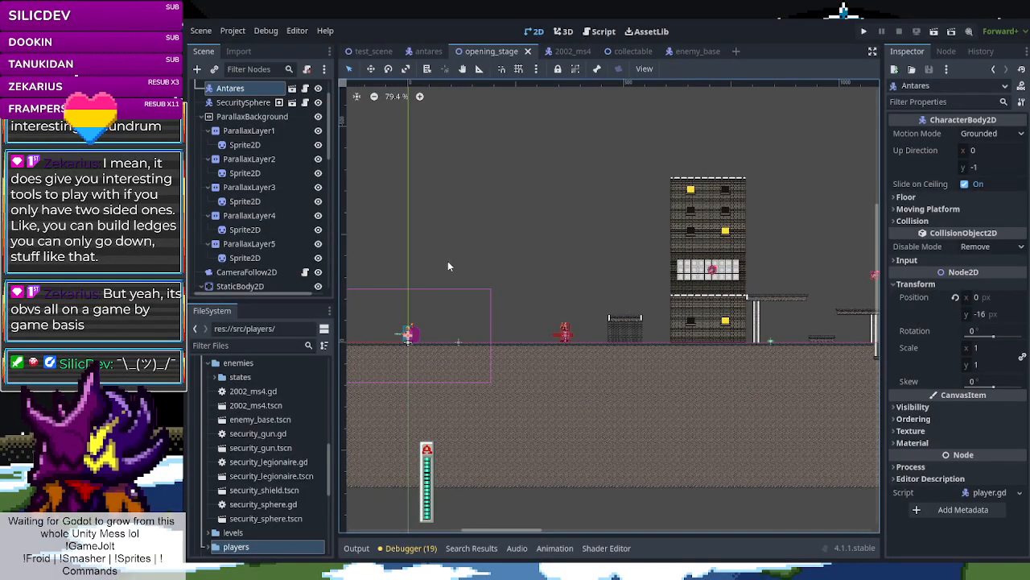
{"action": "scroll", "coordinate": [429, 332], "scroll_direction": "up", "scroll_amount": 3}
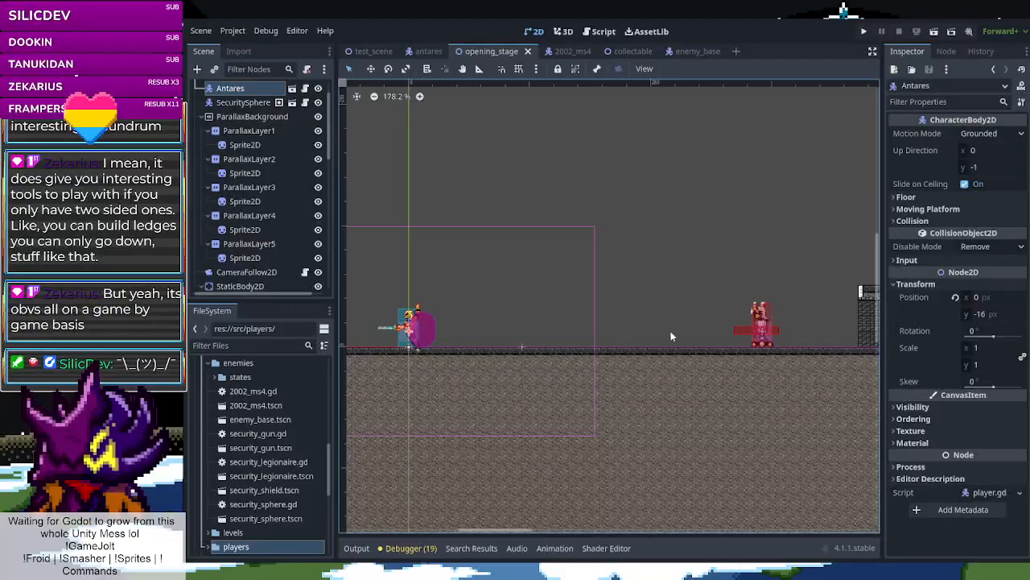
{"action": "scroll", "coordinate": [753, 331], "scroll_direction": "up", "scroll_amount": 1}
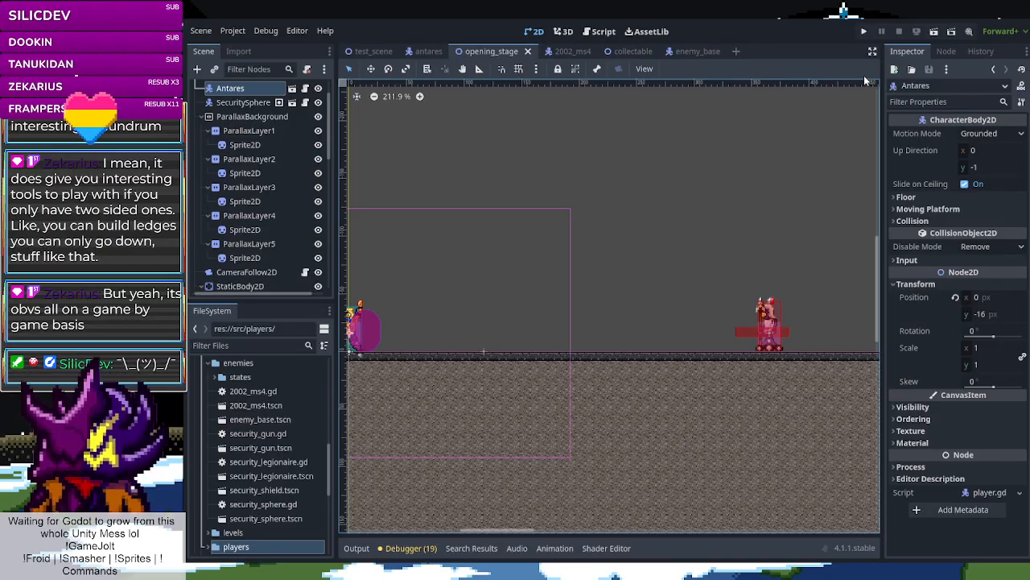
Run opening_stage, jump past the first SecurityLegionaire, attack it from behind, and head on toward the low brick platform
{"action": "left_click", "coordinate": [934, 31]}
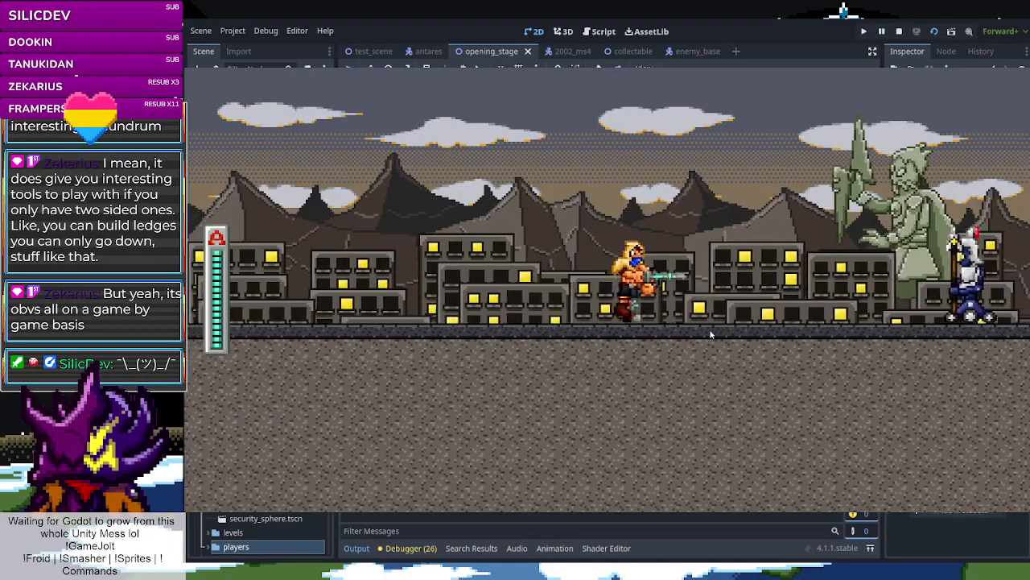
{"action": "key", "text": "space"}
{"action": "key", "text": "a"}
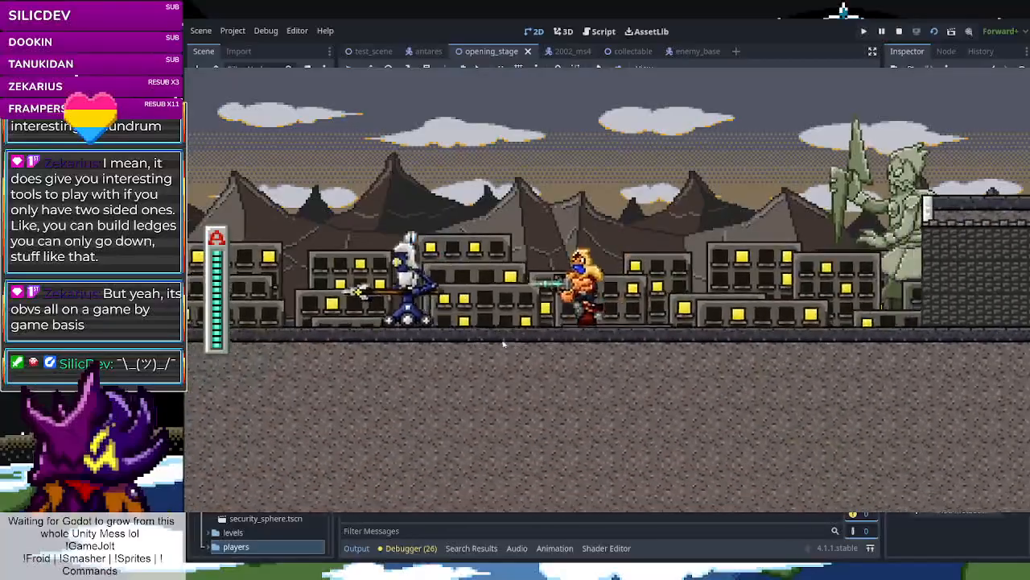
{"action": "key", "text": "d"}
{"action": "key", "text": "a"}
{"action": "left_click", "coordinate": [483, 294]}
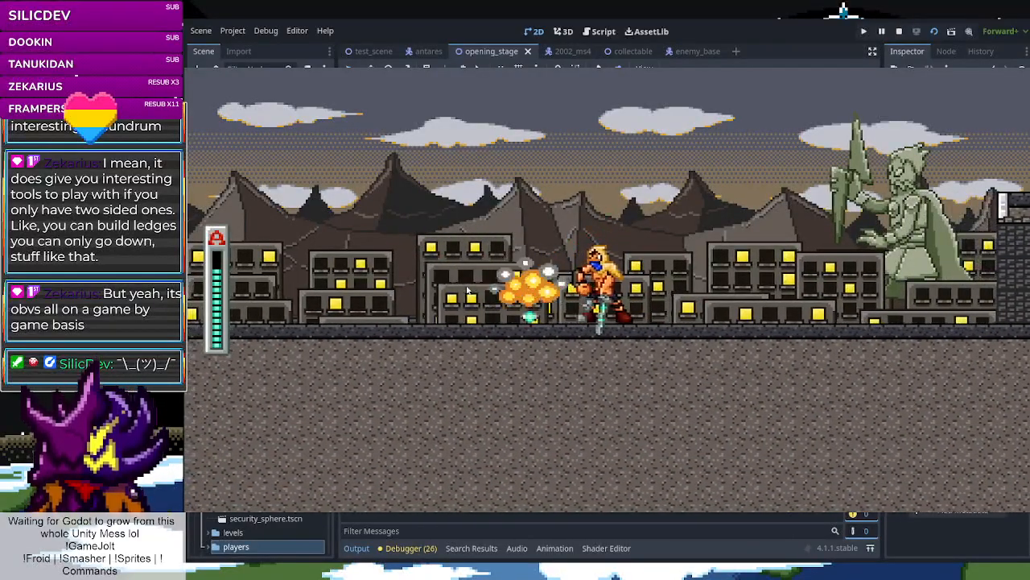
{"action": "key", "text": "d"}
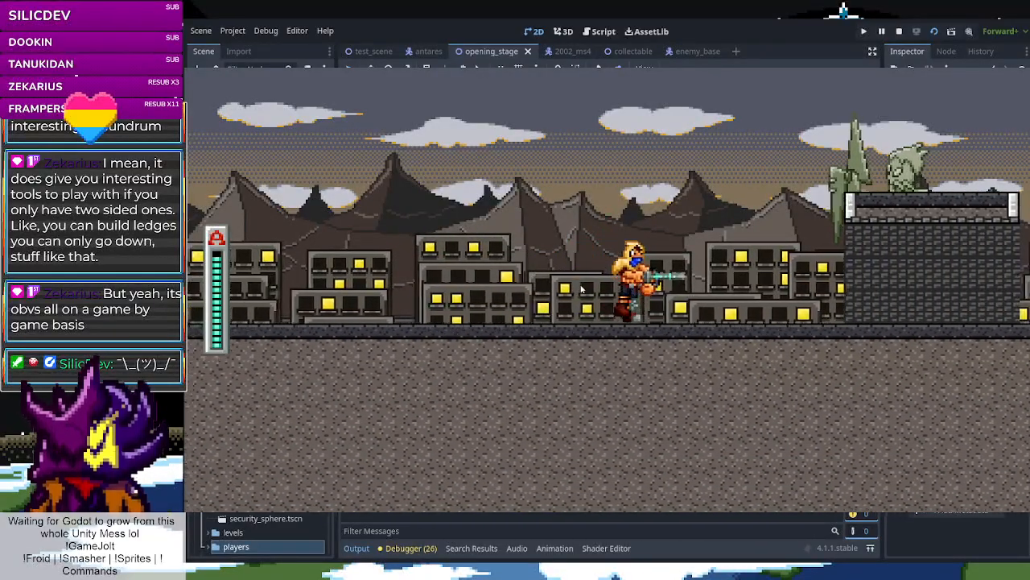
Jump over the low platform to the first building's ledge, attack the security sphere, and walk out onto the overhang
{"action": "key", "text": "space"}
{"action": "key", "text": "space"}
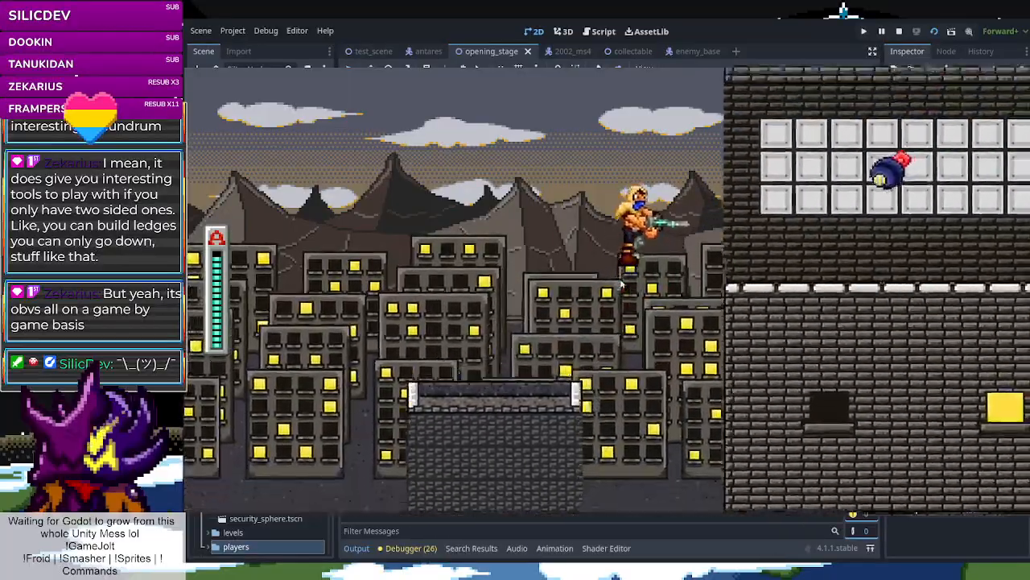
{"action": "key", "text": "space"}
{"action": "left_click", "coordinate": [627, 284]}
{"action": "key", "text": "d"}
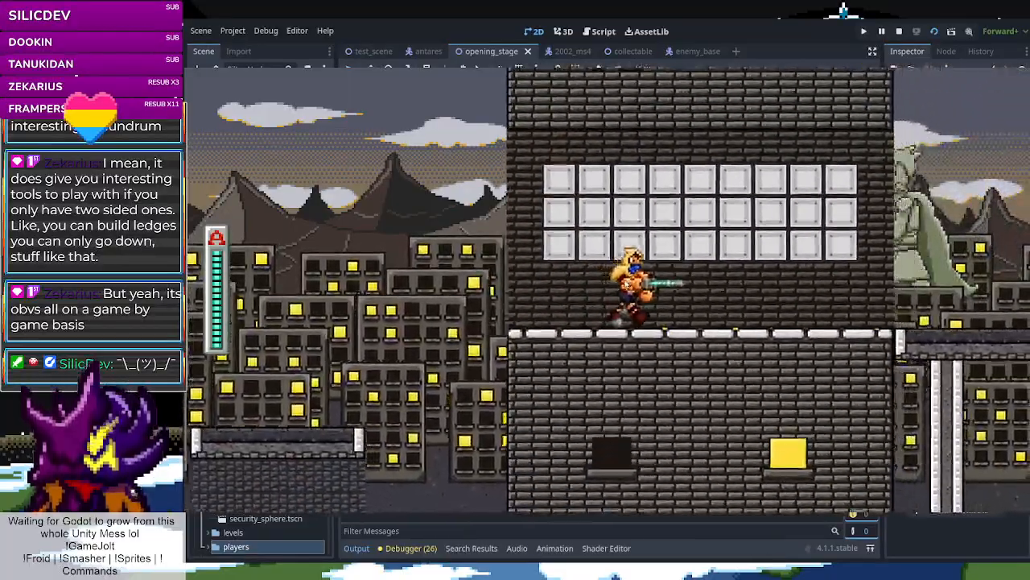
{"action": "key", "text": "d"}
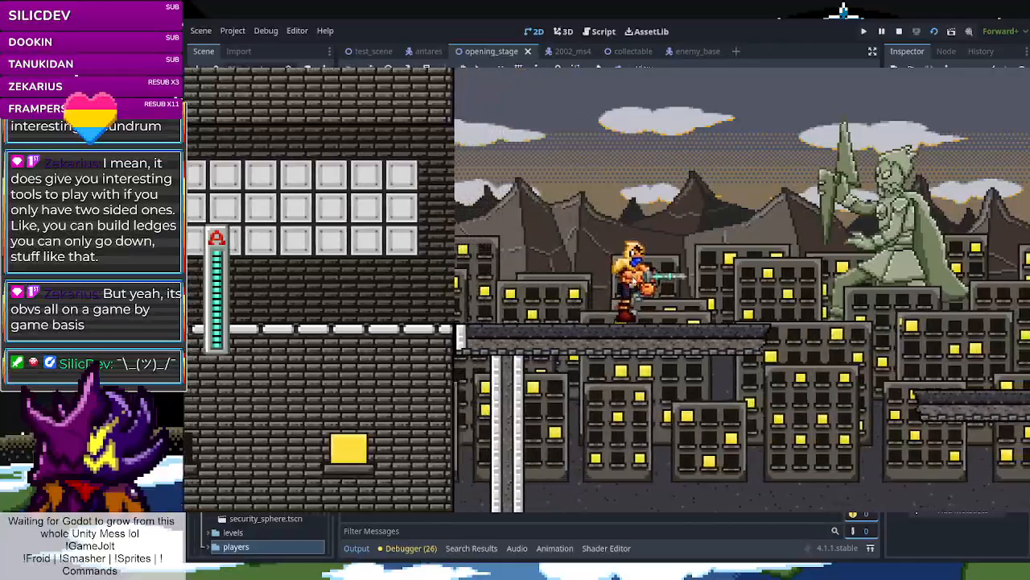
Jump off the first overhang toward the flying security gun and turn back over the gap
{"action": "key", "text": "d"}
{"action": "key", "text": "space"}
{"action": "key", "text": "space"}
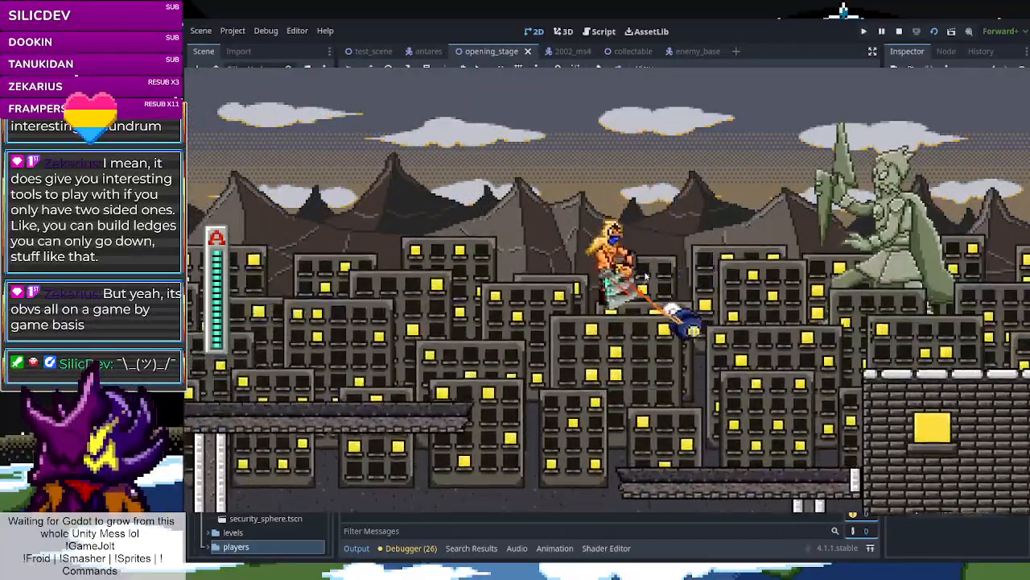
{"action": "key", "text": "a"}
{"action": "key", "text": "space"}
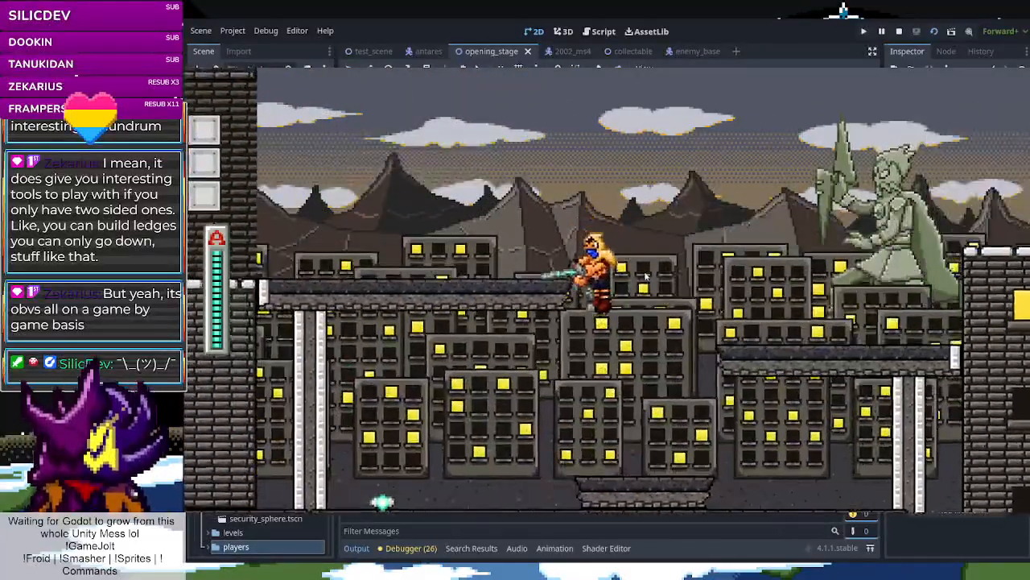
Drop onto the small low platform between the overhangs, and jump back up to the end of the first overhang
{"action": "key", "text": "a"}
{"action": "key", "text": "d"}
{"action": "key", "text": "a"}
{"action": "key", "text": "d"}
{"action": "key", "text": "space"}
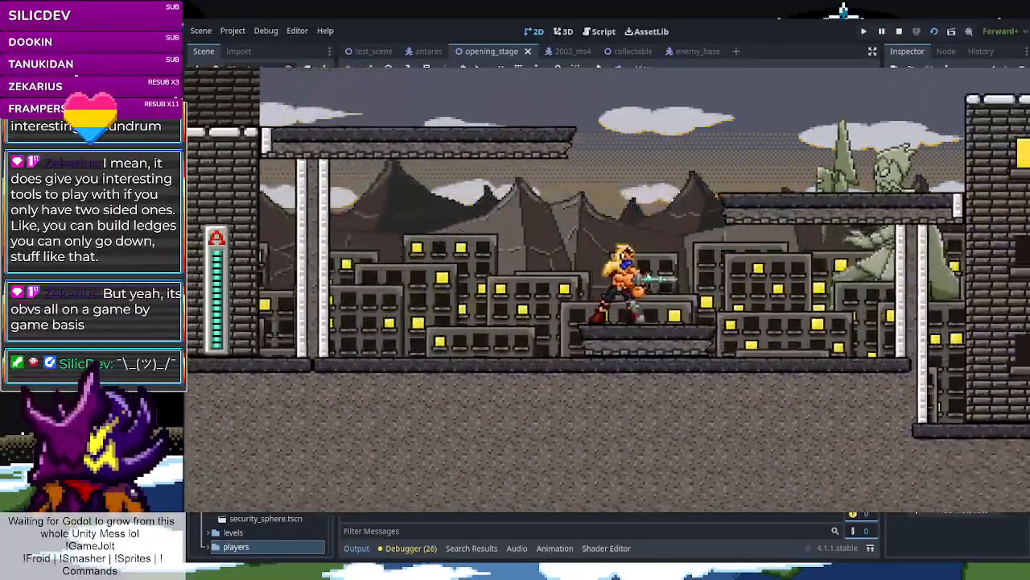
{"action": "key", "text": "space"}
{"action": "key", "text": "a"}
{"action": "key", "text": "d"}
{"action": "key", "text": "a"}
{"action": "key", "text": "d"}
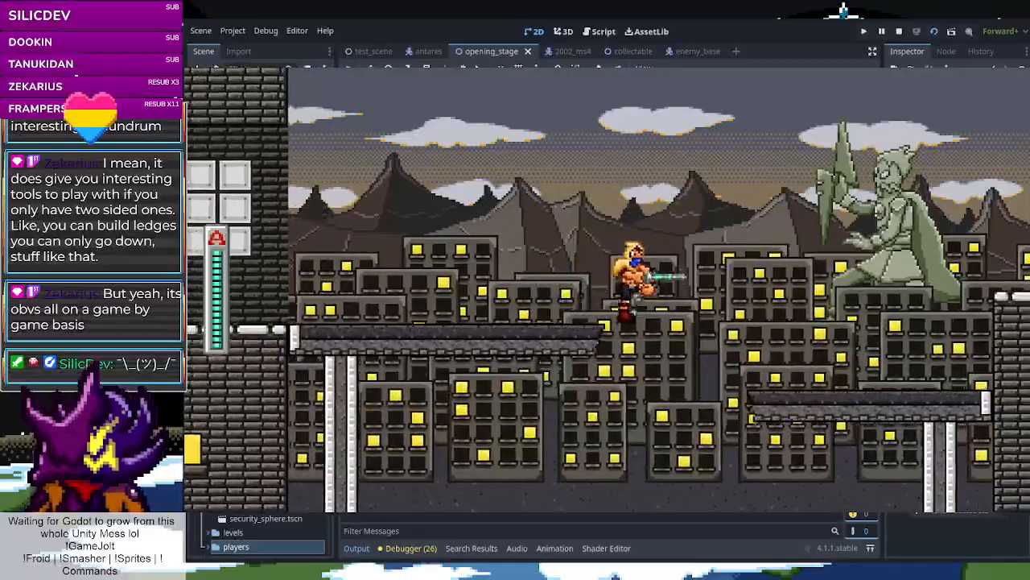
Cross the gap to the second overhang and jump up toward the next brick building's roof
{"action": "key", "text": "d"}
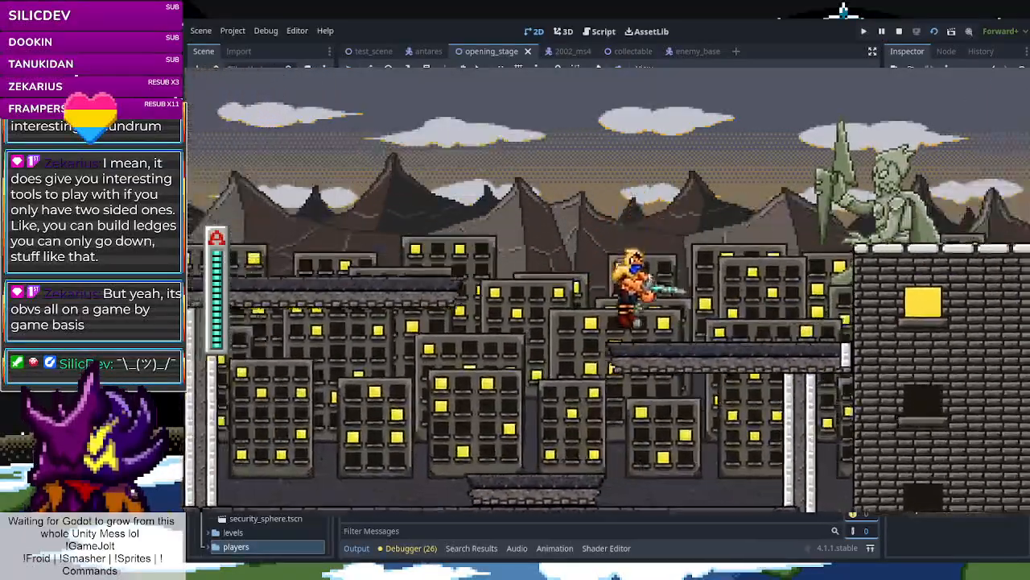
{"action": "key", "text": "space"}
{"action": "key", "text": "space"}
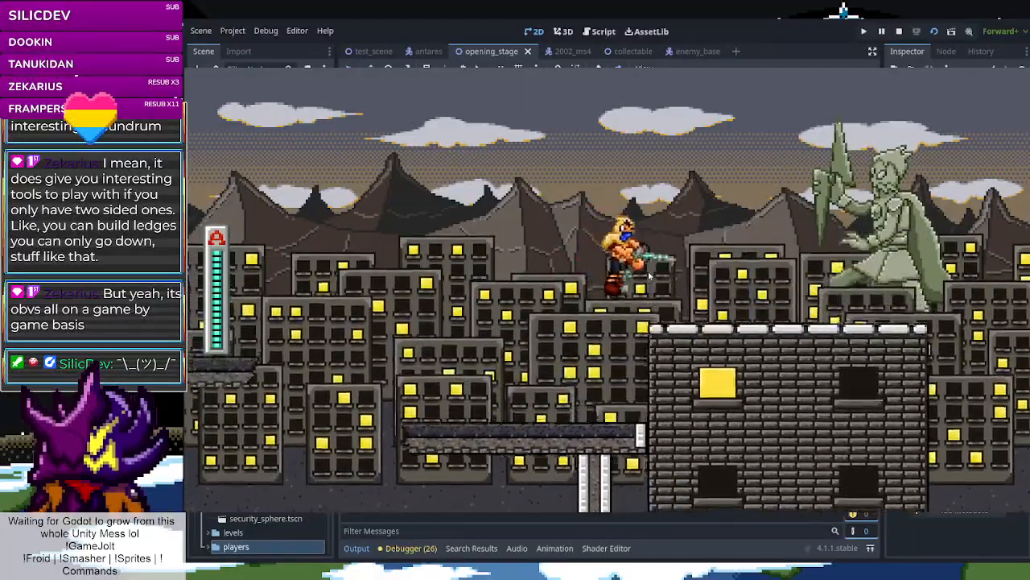
{"action": "key", "text": "d"}
Jump around the edge of the brick building's roof, and head back over the gap toward the first overhang
{"action": "key", "text": "space"}
{"action": "key", "text": "space"}
{"action": "key", "text": "a"}
{"action": "key", "text": "space"}
{"action": "key", "text": "space"}
{"action": "key", "text": "a"}
{"action": "key", "text": "space"}
{"action": "key", "text": "space"}
{"action": "key", "text": "d"}
{"action": "key", "text": "space"}
{"action": "key", "text": "space"}
{"action": "key", "text": "a"}
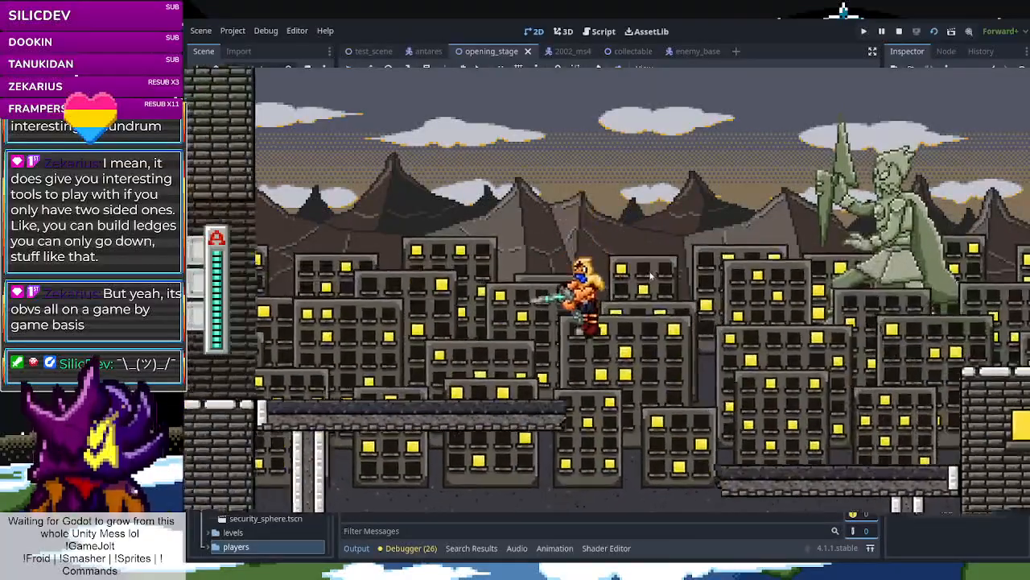
Walk back through the first building's windowed floor, and drop onto the low platform in front of it
{"action": "key", "text": "a"}
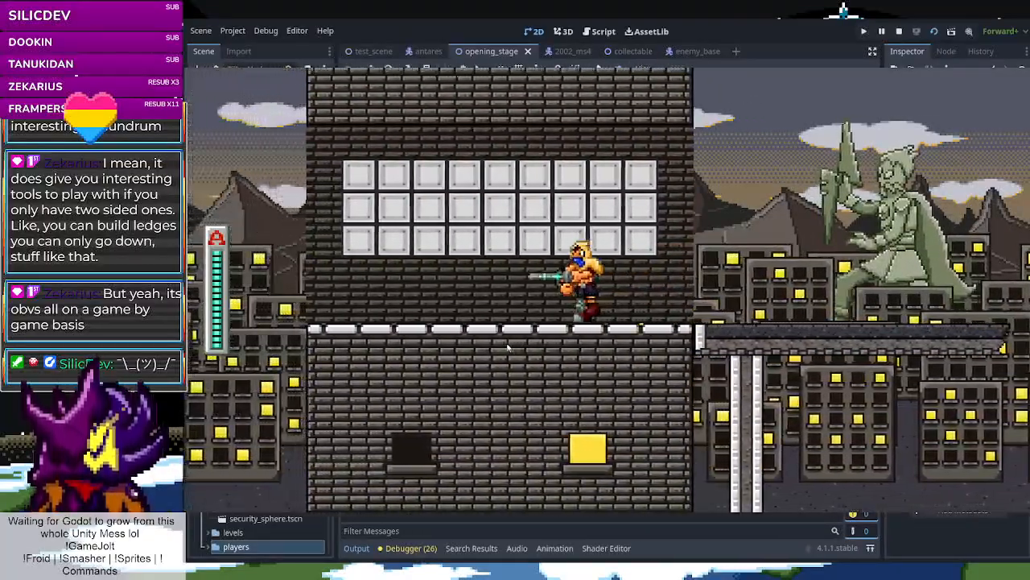
{"action": "key", "text": "a"}
{"action": "key", "text": "d"}
{"action": "key", "text": "space"}
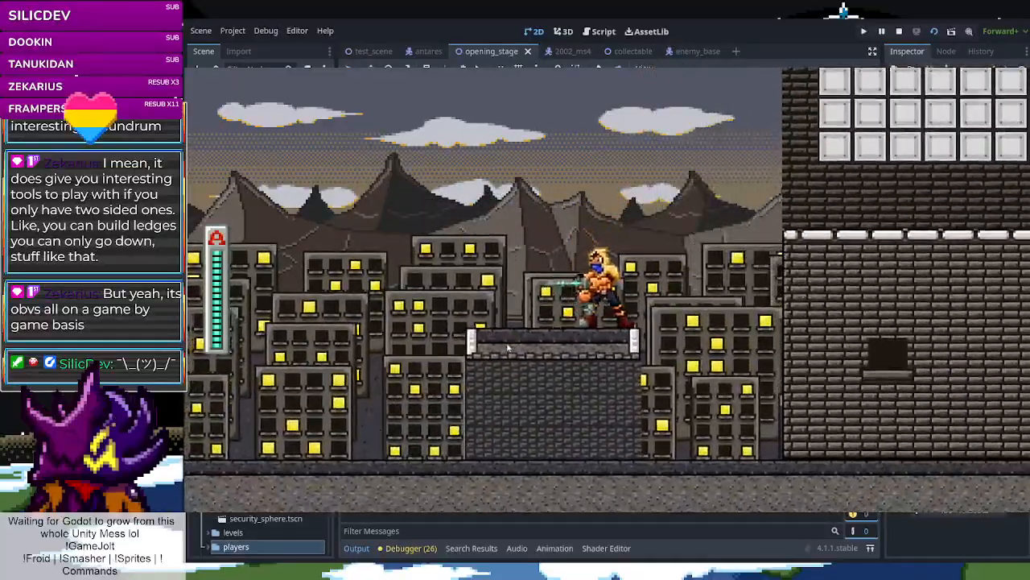
Return through the first building to the end of its overhang, and drop underneath it
{"action": "key", "text": "d"}
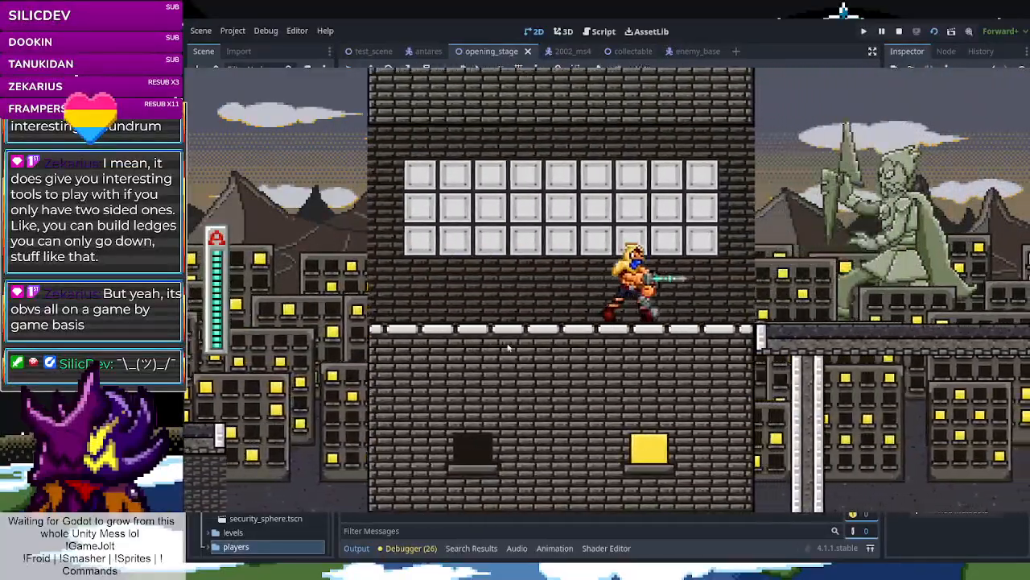
{"action": "key", "text": "a"}
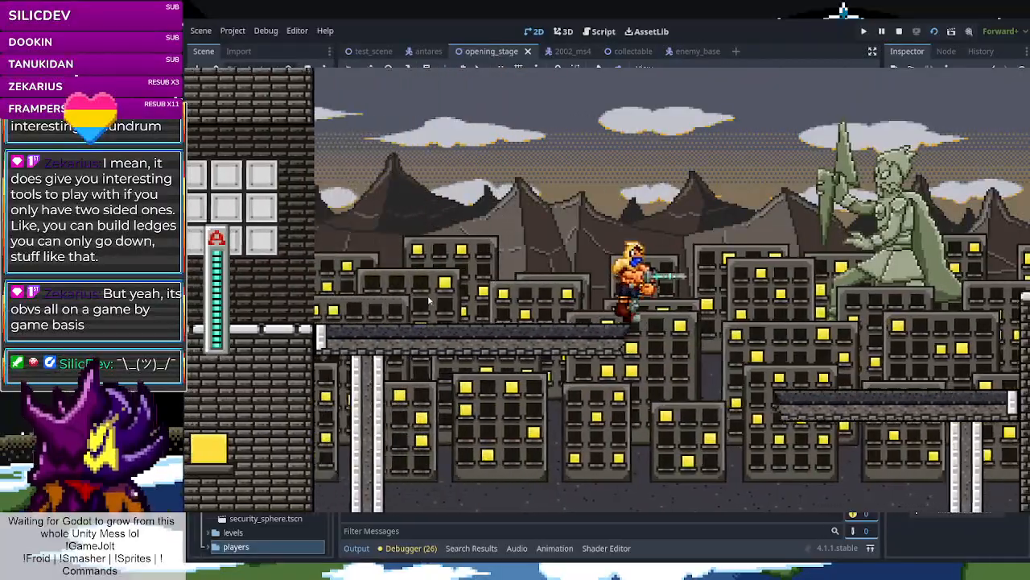
{"action": "key", "text": "space"}
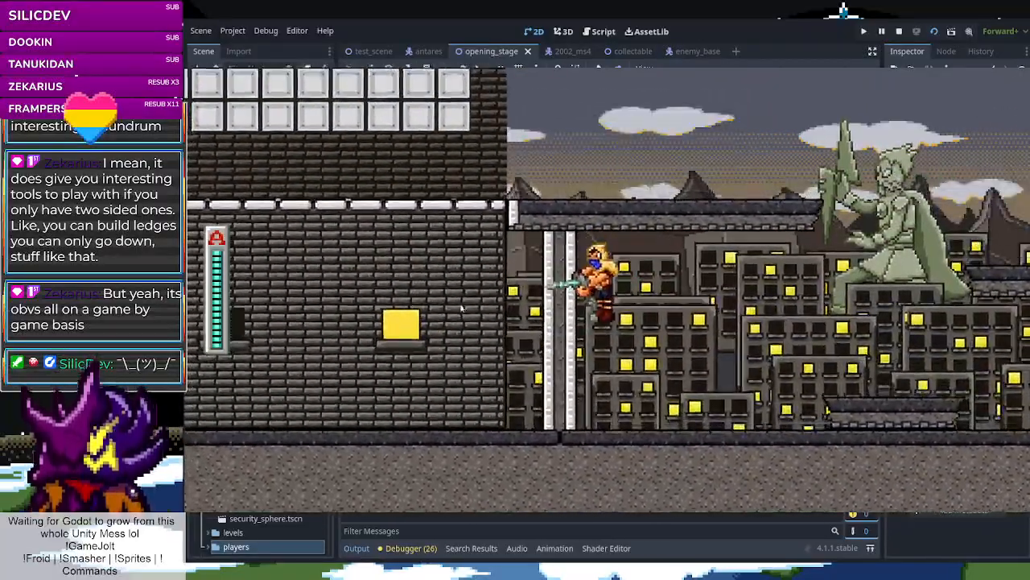
Change direction beneath the first overhang, and jump from the low area between the overhangs toward the second one
{"action": "key", "text": "d"}
{"action": "key", "text": "a"}
{"action": "key", "text": "d"}
{"action": "key", "text": "a"}
{"action": "key", "text": "space"}
{"action": "key", "text": "d"}
{"action": "key", "text": "space"}
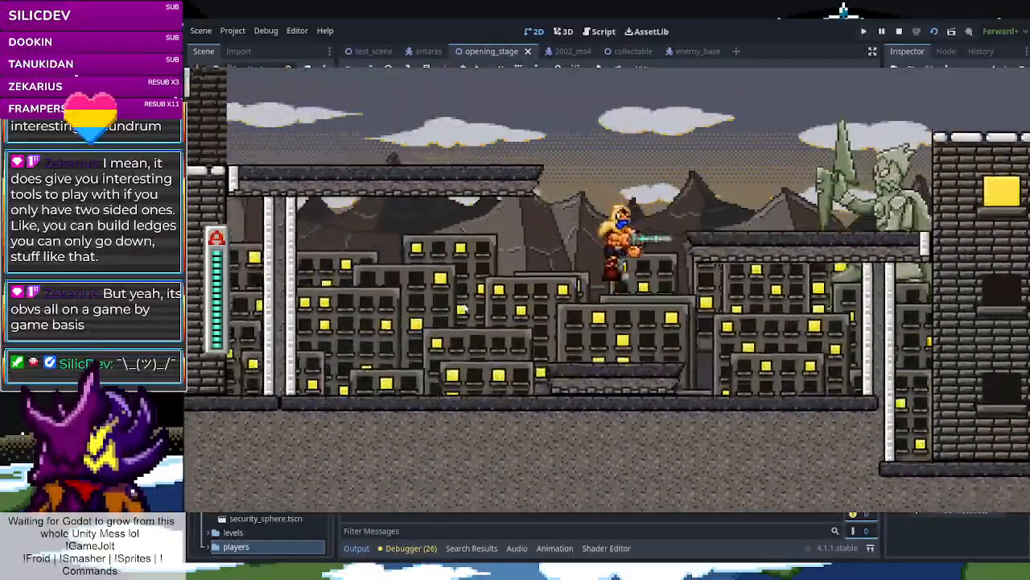
Jump up above the second overhang, and turn back in the air toward the first overhang
{"action": "key", "text": "space"}
{"action": "key", "text": "space"}
{"action": "key", "text": "d"}
{"action": "key", "text": "space"}
{"action": "key", "text": "space"}
{"action": "key", "text": "a"}
{"action": "key", "text": "space"}
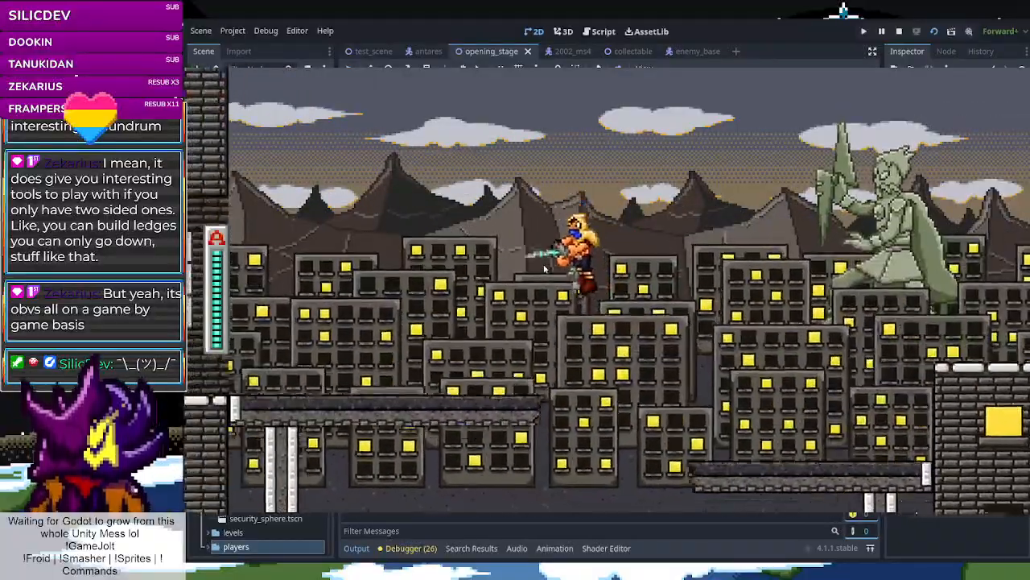
Cross the brick building's roof, drop down its far side to the street, and face the wall
{"action": "key", "text": "d"}
{"action": "key", "text": "space"}
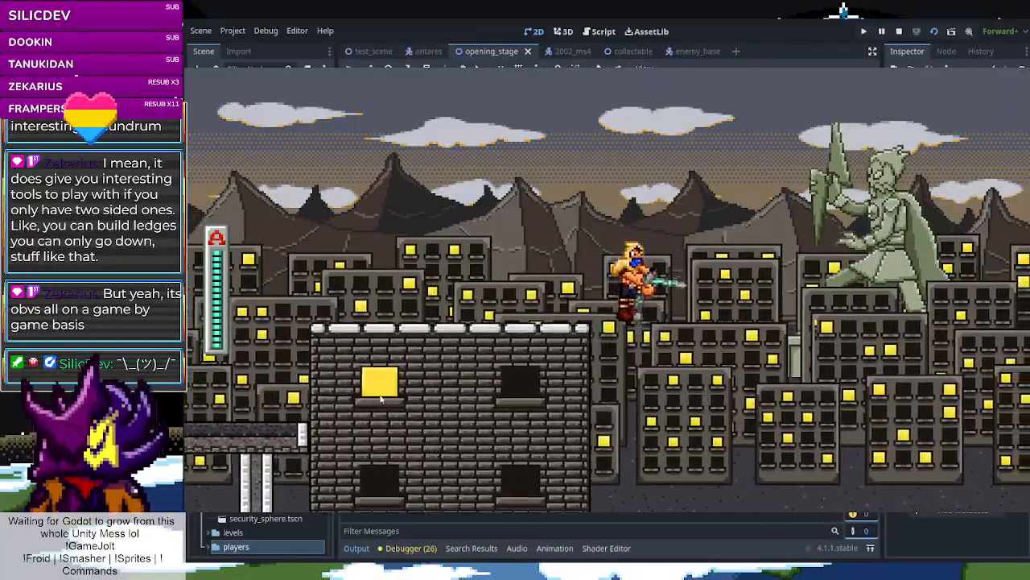
{"action": "key", "text": "a"}
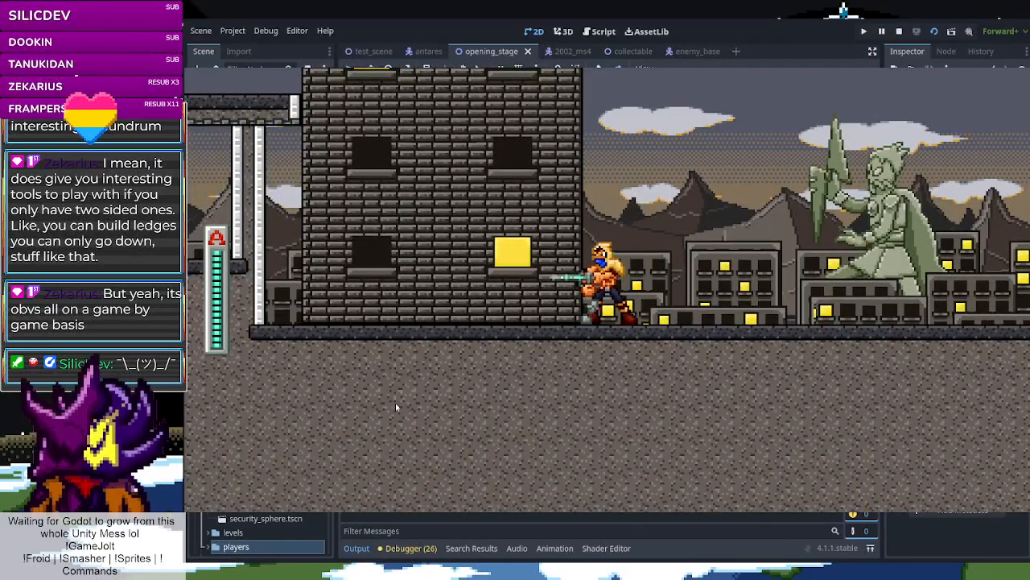
Wall-jump up the far side of the brick building toward its roof, and slide back down the wall
{"action": "key", "text": "space"}
{"action": "key", "text": "space"}
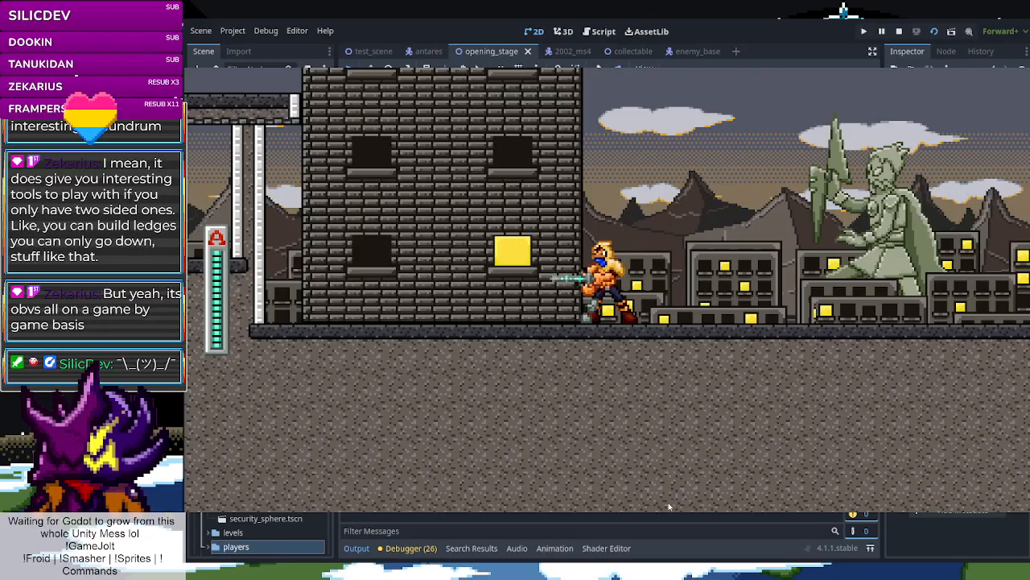
{"action": "key", "text": "space"}
{"action": "key", "text": "space"}
{"action": "key", "text": "space"}
{"action": "key", "text": "Left"}
{"action": "key", "text": "Right"}
{"action": "key", "text": "space"}
{"action": "key", "text": "Right"}
{"action": "key", "text": "space"}
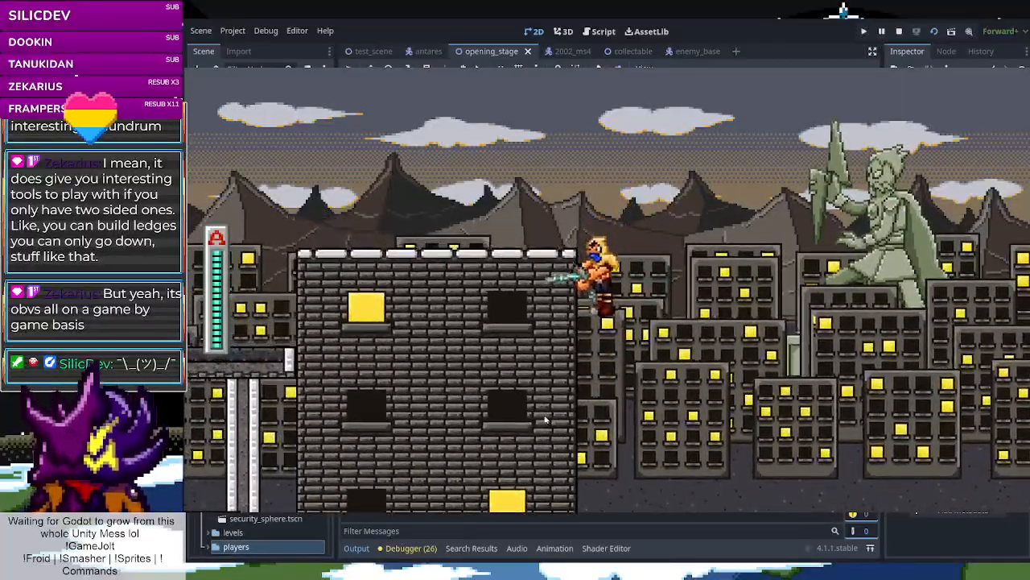
{"action": "key", "text": "Left"}
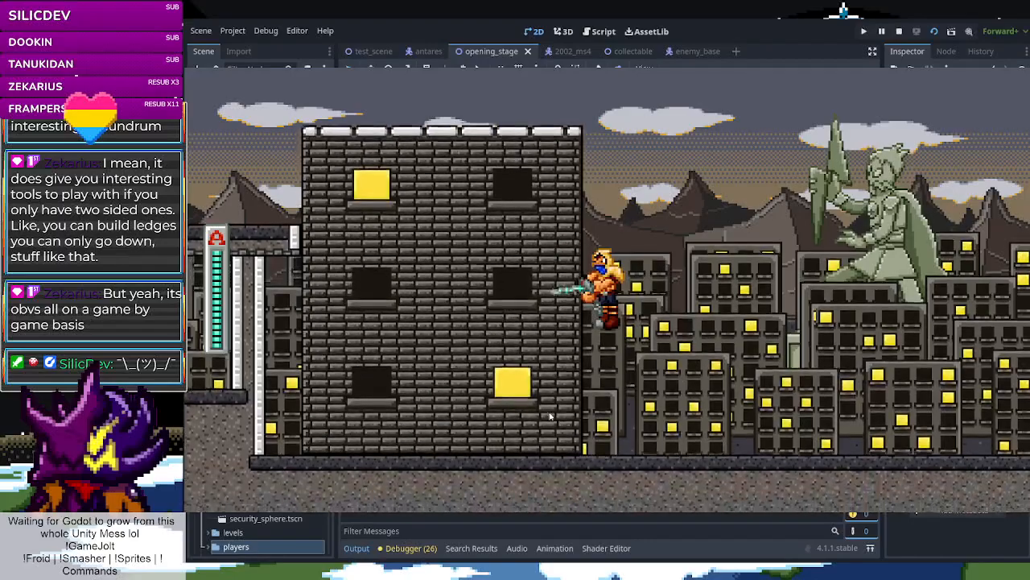
Run along the street away from the brick building, and attack the flying enemy and the security legionnaire
{"action": "key", "text": "Right"}
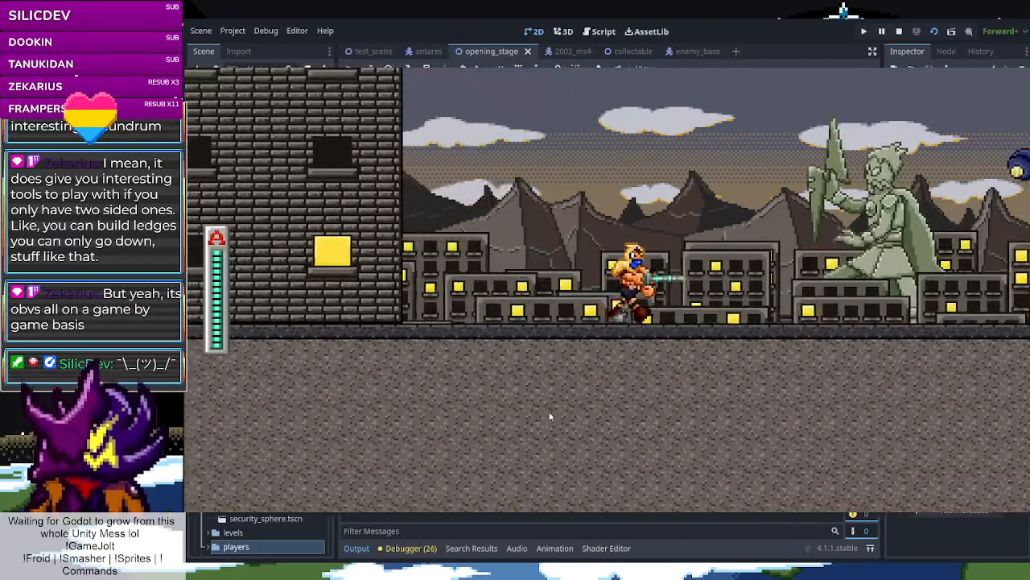
{"action": "key", "text": "space"}
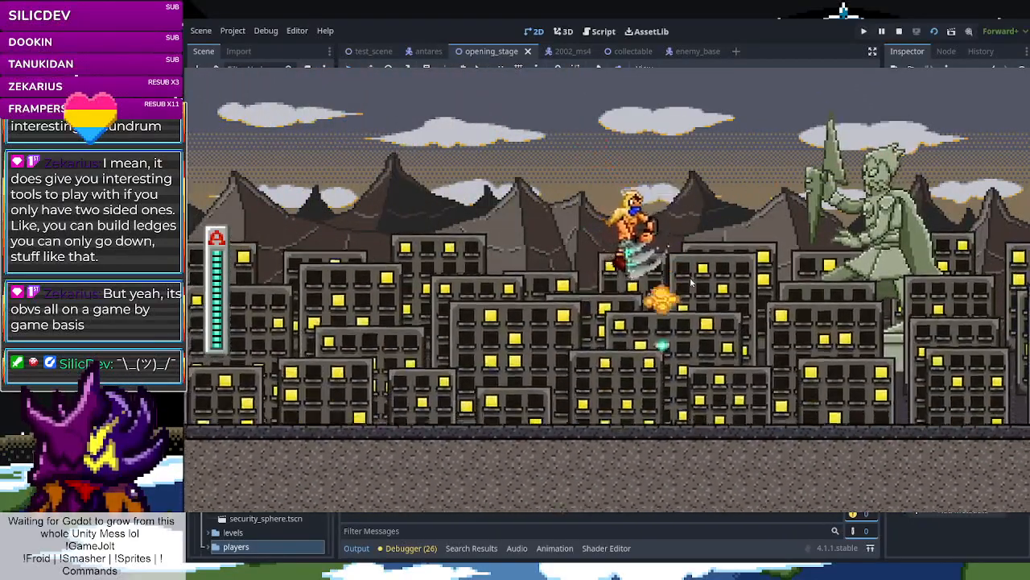
{"action": "key", "text": "Right"}
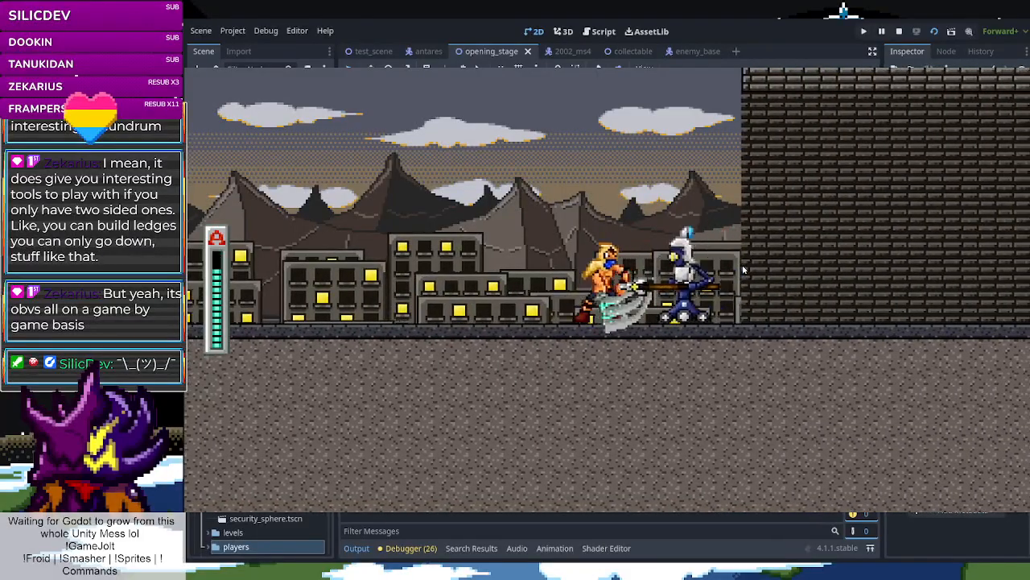
{"action": "key", "text": "Right"}
{"action": "key", "text": "Right"}
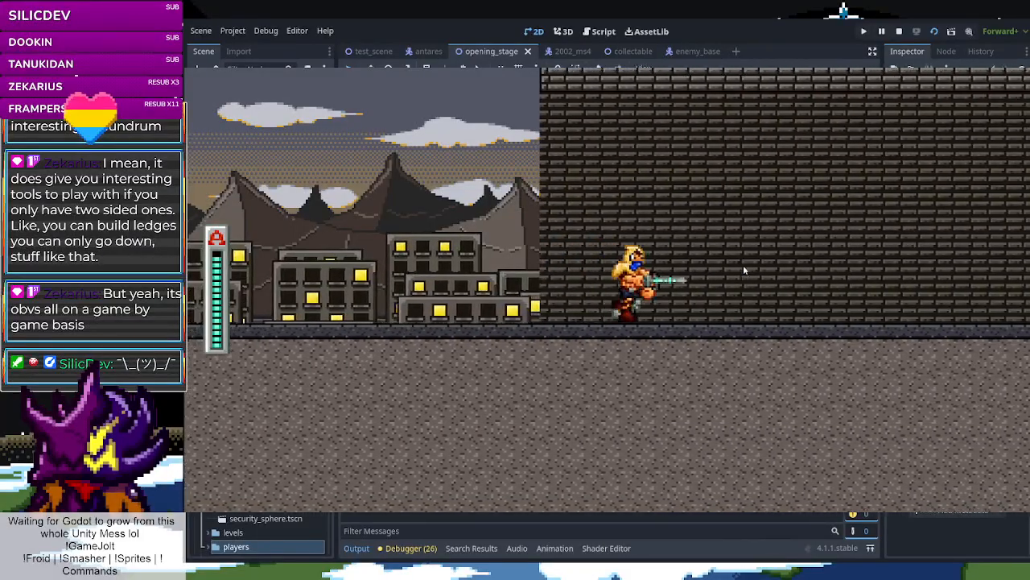
Jump and attack while passing the dark brick background wall, and run toward the raised brick block
{"action": "key", "text": "x"}
{"action": "key", "text": "space"}
{"action": "key", "text": "x"}
{"action": "key", "text": "space"}
{"action": "key", "text": "x"}
{"action": "key", "text": "Right"}
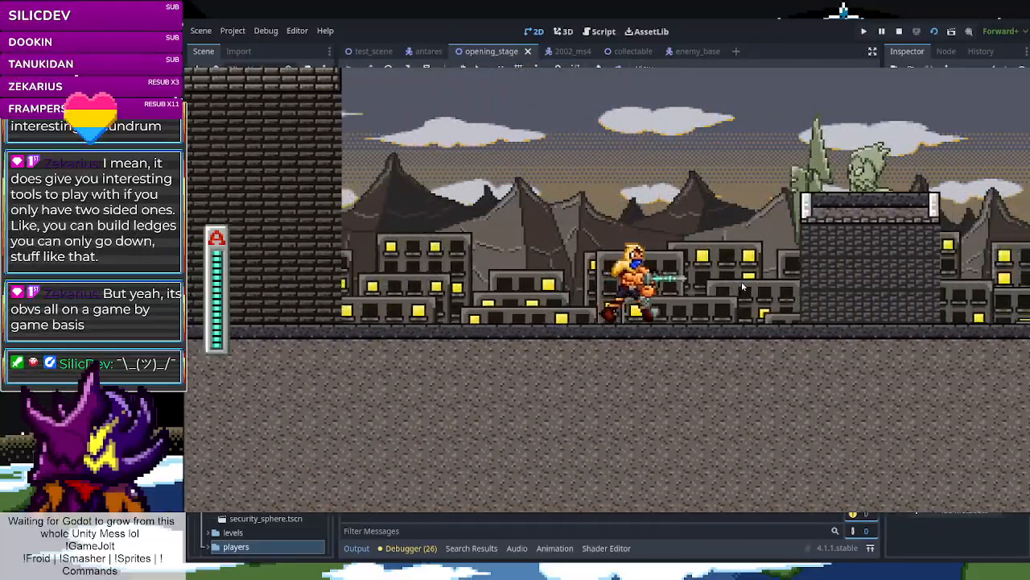
Jump over the raised block onto the stepped building, and climb to the far edge by the flying security gun
{"action": "key", "text": "space"}
{"action": "key", "text": "space"}
{"action": "key", "text": "Right"}
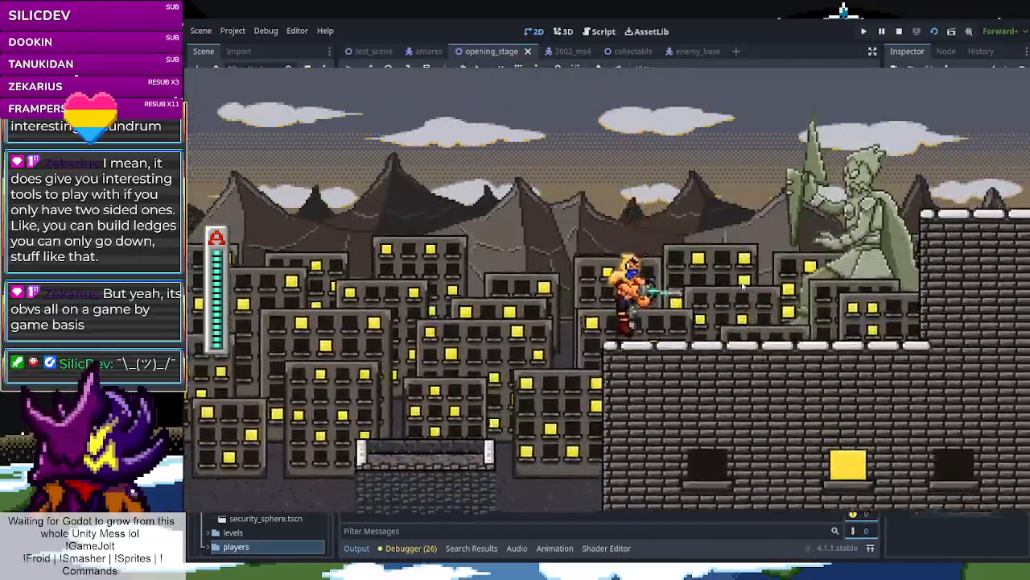
{"action": "key", "text": "Right"}
{"action": "key", "text": "space"}
{"action": "key", "text": "space"}
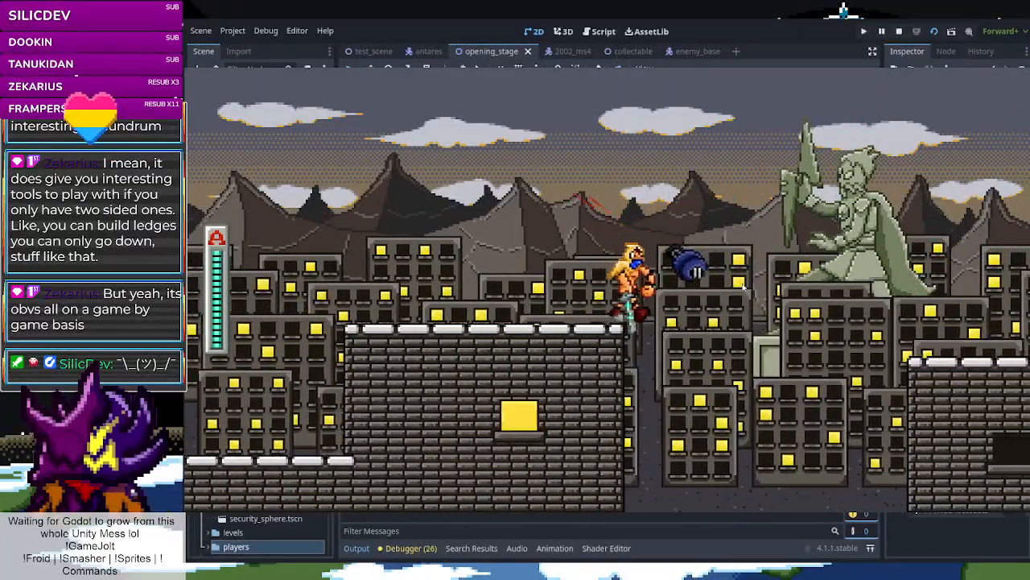
Drop into the gap beyond the stepped building, and wall-jump on its far wall
{"action": "key", "text": "Right"}
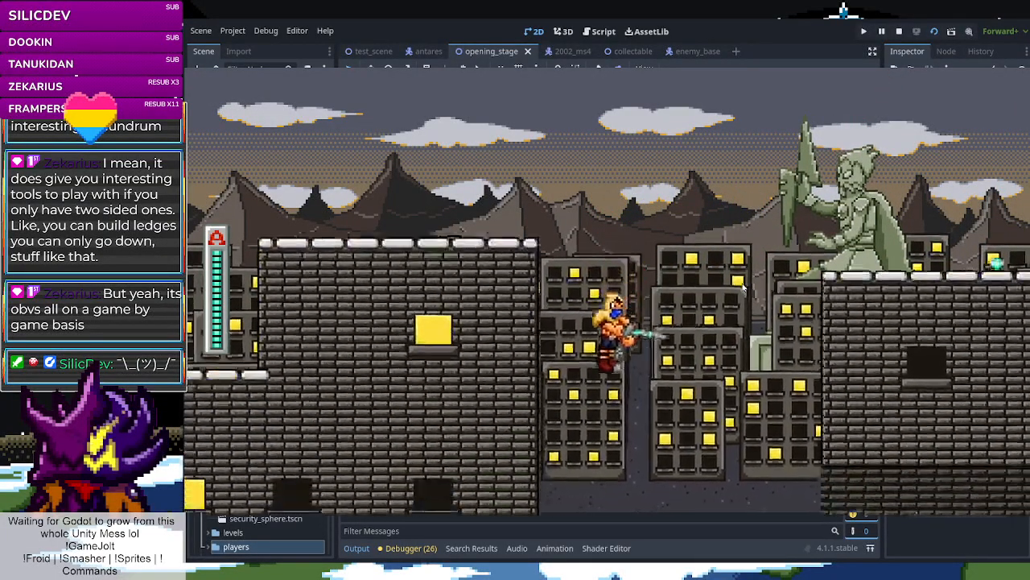
{"action": "key", "text": "Left"}
{"action": "key", "text": "space"}
{"action": "key", "text": "space"}
{"action": "key", "text": "space"}
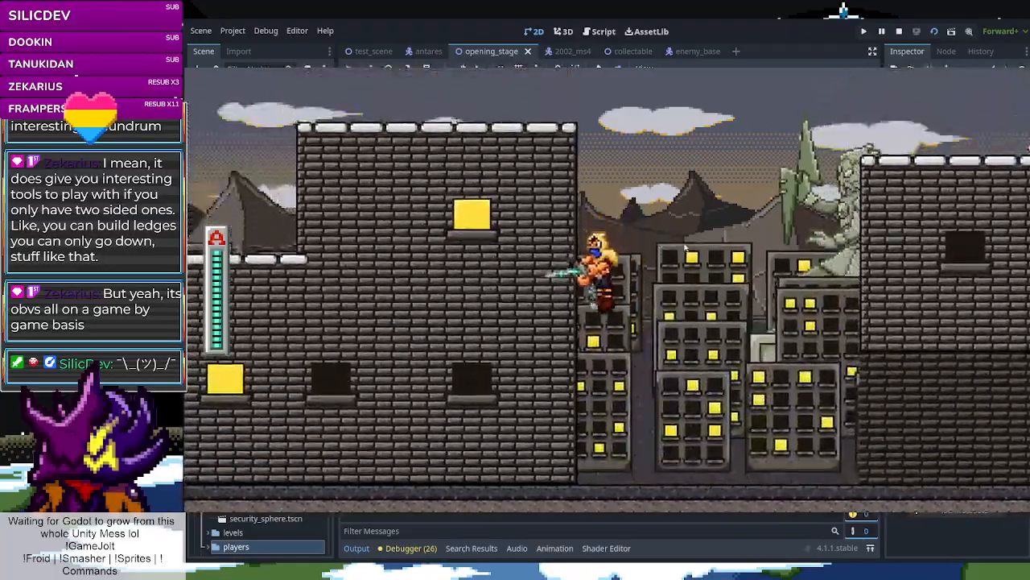
Jump across the gap to the next building's roof, collect the pickups there, and turn back toward the gap
{"action": "key", "text": "Right"}
{"action": "key", "text": "space"}
{"action": "key", "text": "space"}
{"action": "key", "text": "Right"}
{"action": "key", "text": "Right"}
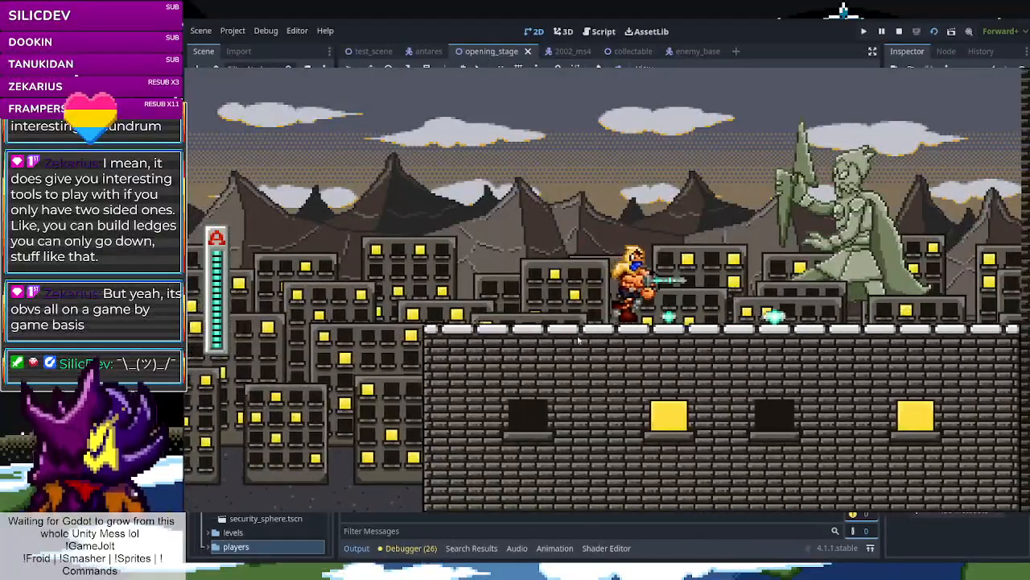
{"action": "key", "text": "Left"}
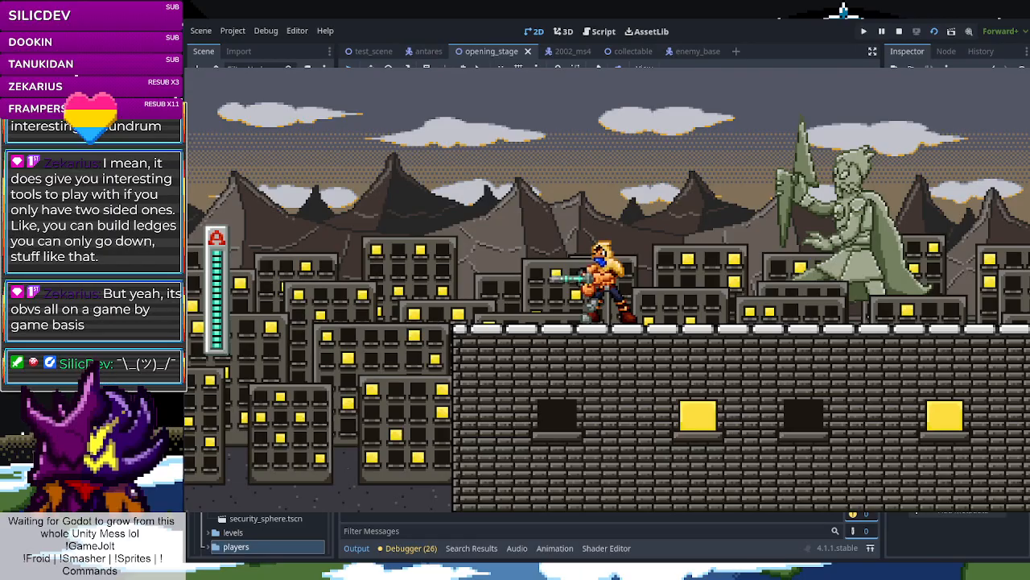
Stop the playtest, and switch to Aseprite to open City_Skyline.ase
{"action": "left_click", "coordinate": [899, 31]}
{"action": "scroll", "coordinate": [657, 254], "scroll_direction": "down", "scroll_amount": 6}
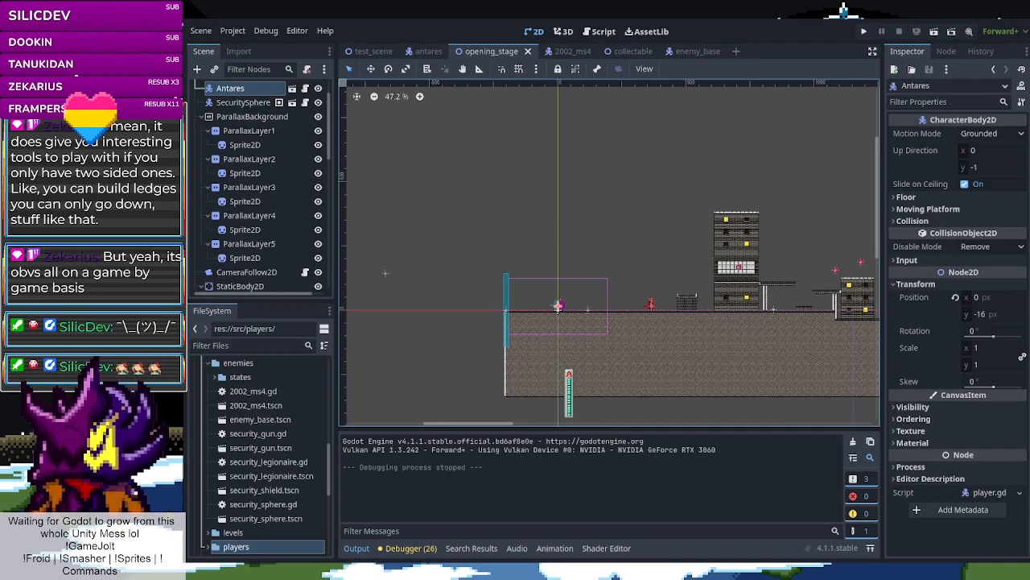
{"action": "key", "text": "alt+Tab"}
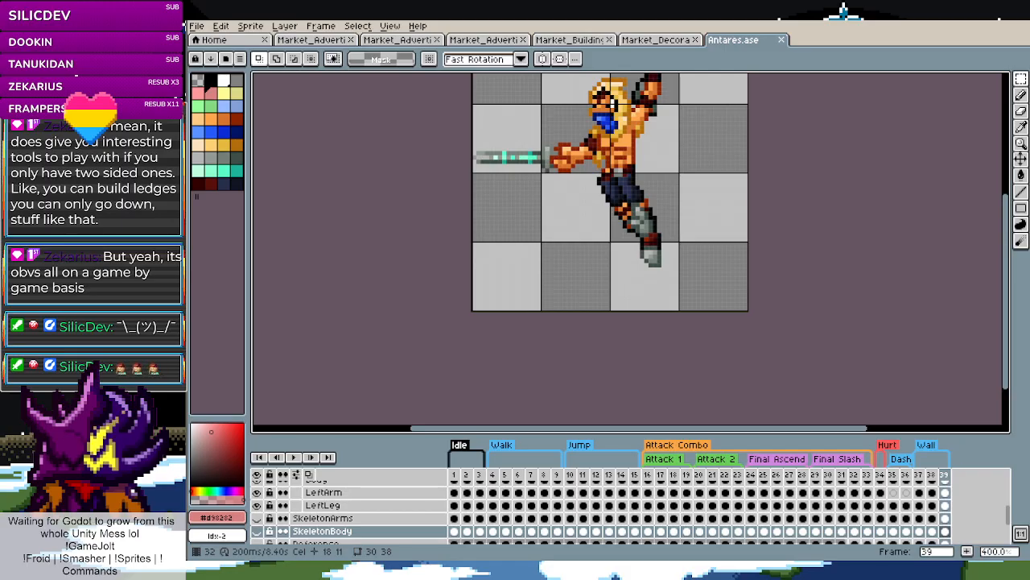
{"action": "double_click", "coordinate": [606, 294]}
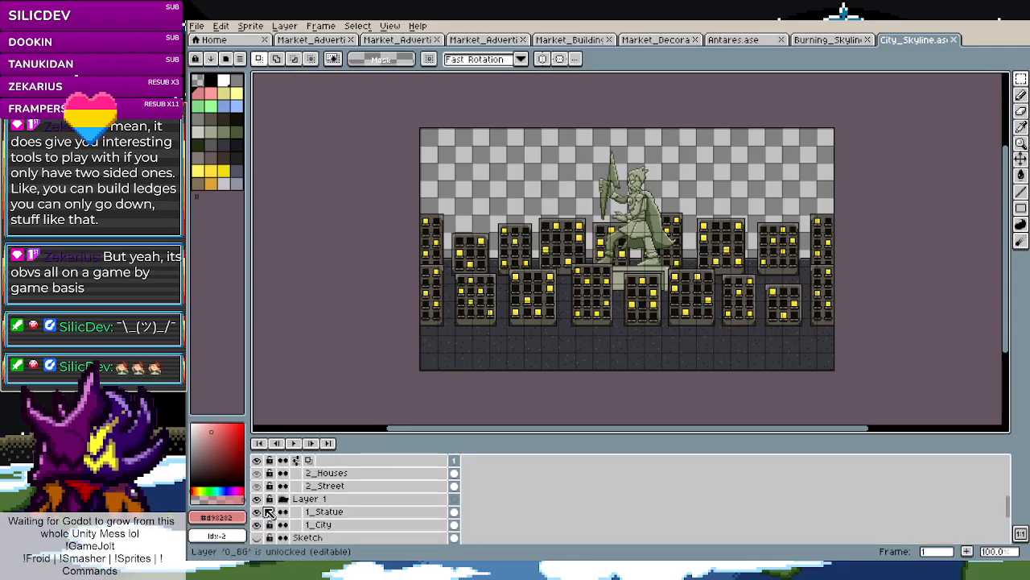
Toggle visibility in the skyline's layer list, and show the Layer 3 group of houses
{"action": "left_click", "coordinate": [258, 473]}
{"action": "left_click", "coordinate": [258, 473]}
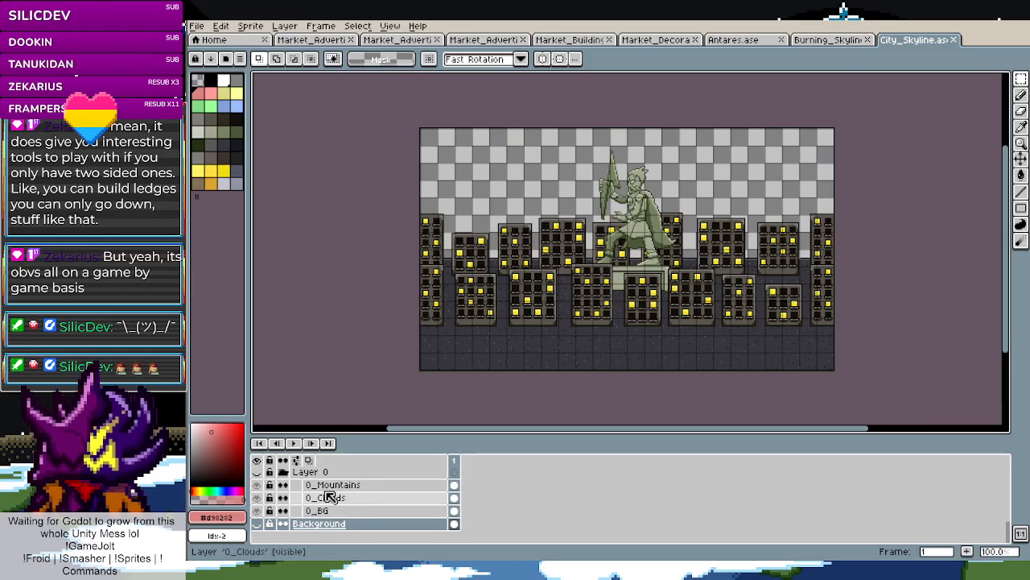
{"action": "scroll", "coordinate": [323, 496], "scroll_direction": "up", "scroll_amount": 3}
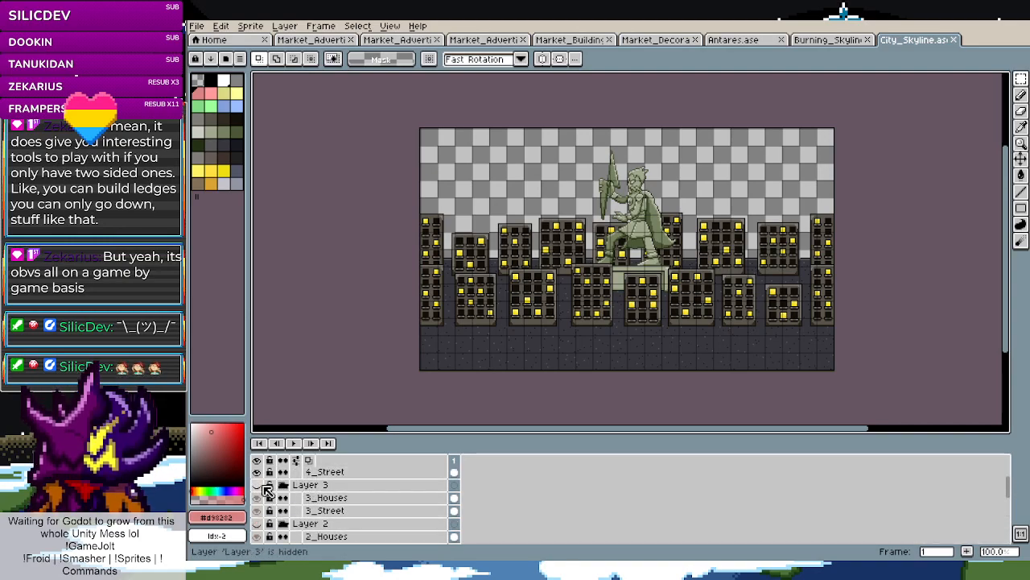
{"action": "left_click", "coordinate": [258, 485]}
{"action": "scroll", "coordinate": [262, 489], "scroll_direction": "up", "scroll_amount": 2}
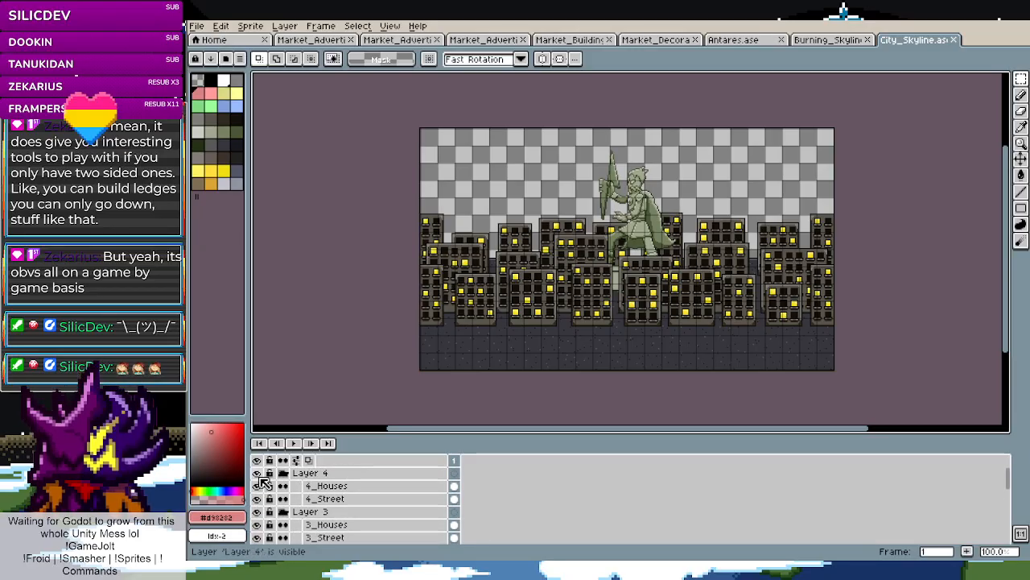
Inspect the building windows up close, and toggle the Layer 4 and Layer 3 groups to compare them, leaving Layer 3 hidden
{"action": "scroll", "coordinate": [712, 276], "scroll_direction": "up", "scroll_amount": 8}
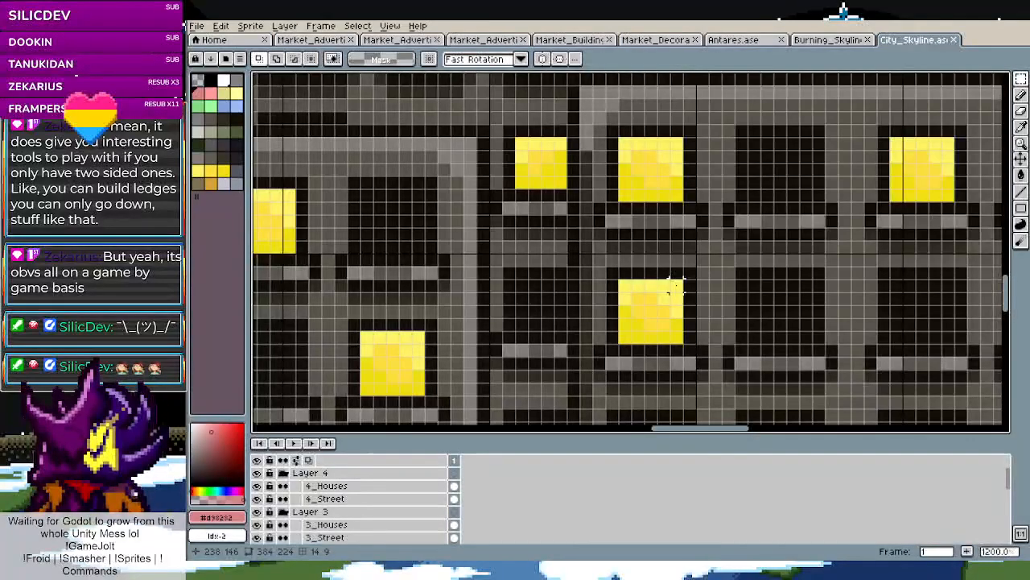
{"action": "scroll", "coordinate": [666, 291], "scroll_direction": "up", "scroll_amount": 2}
{"action": "scroll", "coordinate": [677, 286], "scroll_direction": "down", "scroll_amount": 8}
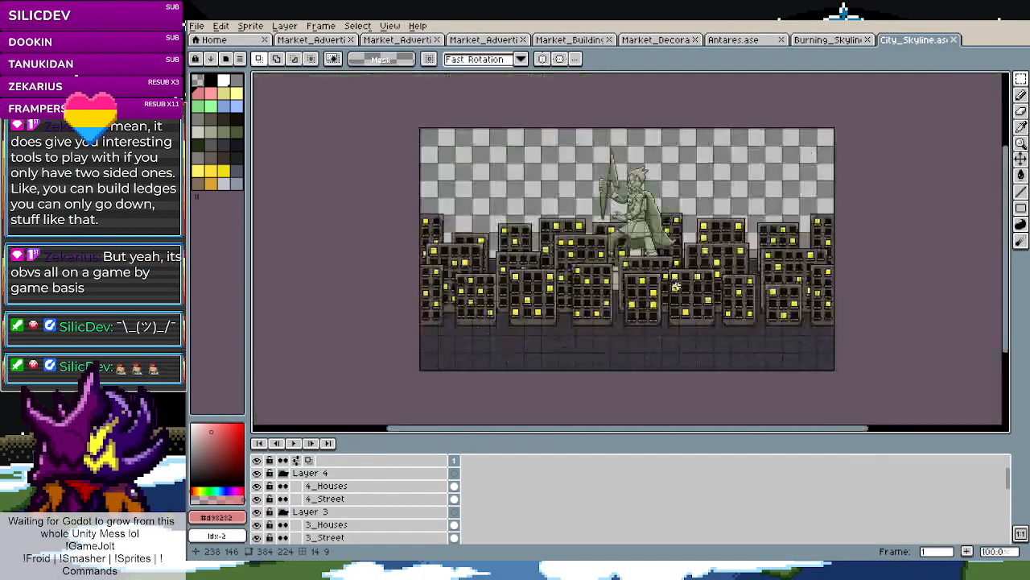
{"action": "scroll", "coordinate": [674, 287], "scroll_direction": "up", "scroll_amount": 1}
{"action": "left_click", "coordinate": [256, 472]}
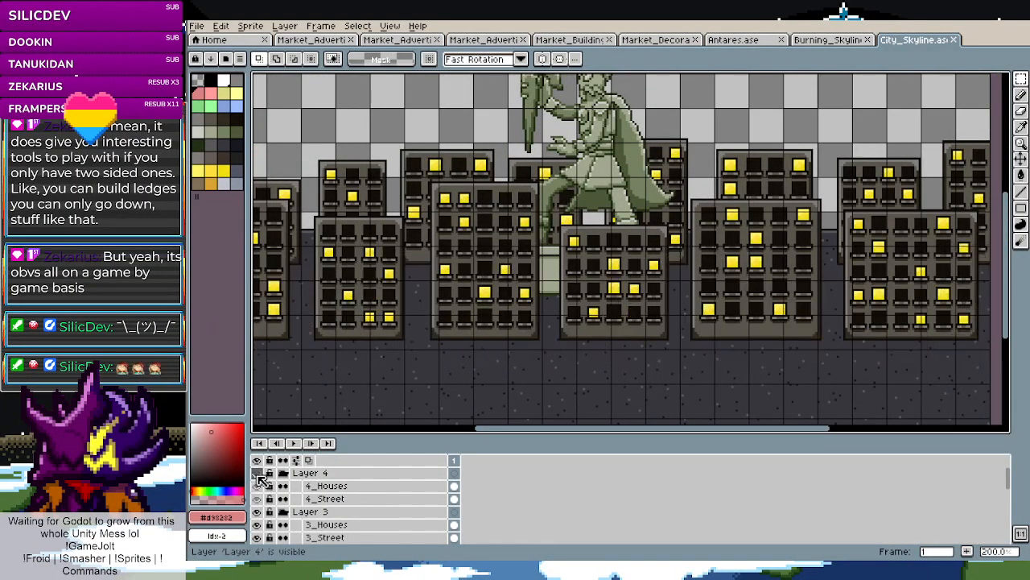
{"action": "left_click", "coordinate": [257, 472]}
{"action": "left_click", "coordinate": [256, 511]}
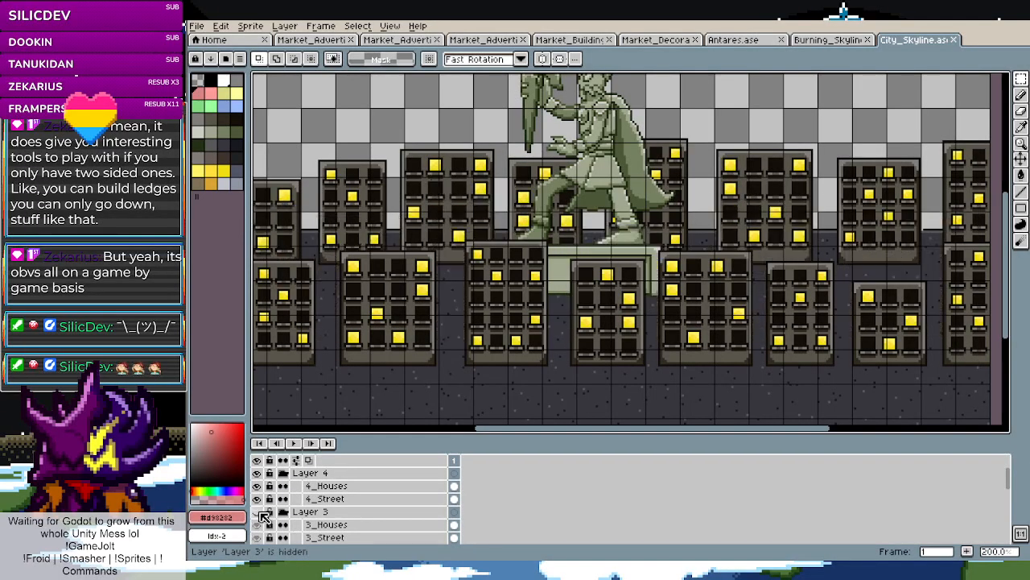
{"action": "left_click", "coordinate": [257, 511]}
{"action": "left_click", "coordinate": [259, 511]}
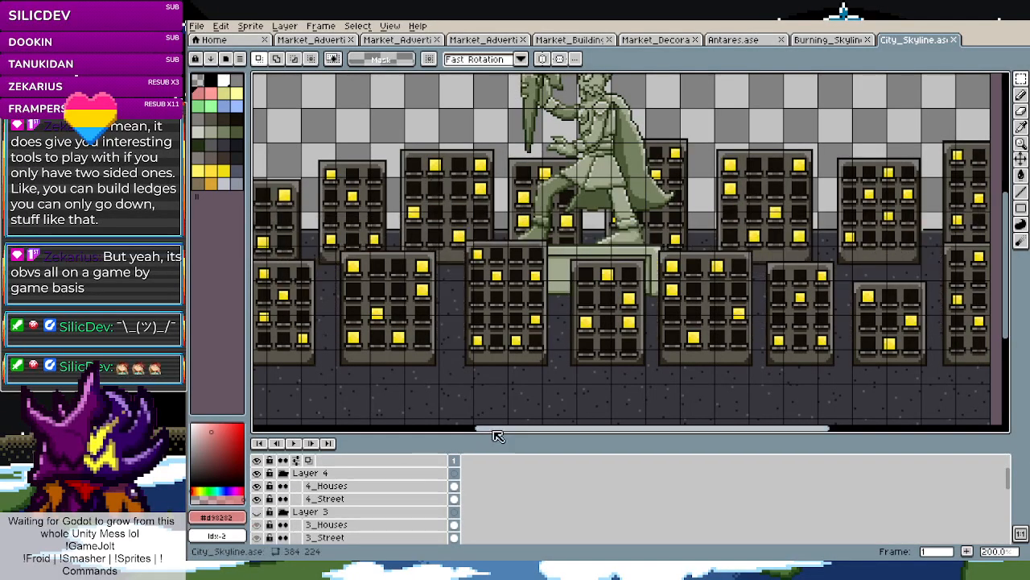
Check the Layer 1 group containing the statue and city artwork
{"action": "left_click_drag", "start_coordinate": [543, 428], "coordinate": [578, 435]}
{"action": "scroll", "coordinate": [305, 489], "scroll_direction": "down", "scroll_amount": 3}
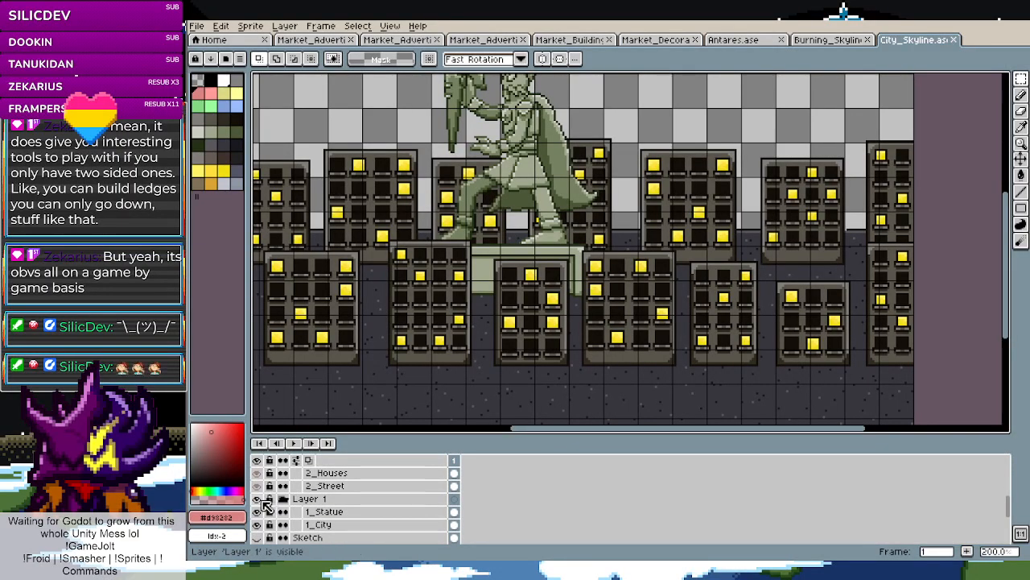
Inspect the 1_Statue and 1_City artwork by toggling the visibility of Layer 1, 1_Statue and Layer 0
{"action": "left_click", "coordinate": [258, 499]}
{"action": "left_click", "coordinate": [258, 498]}
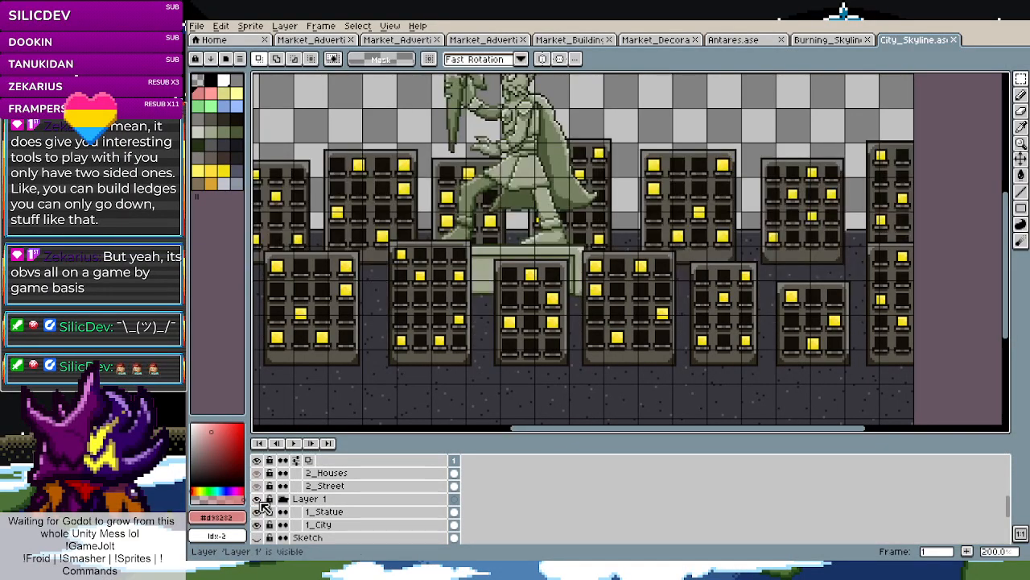
{"action": "left_click", "coordinate": [258, 511]}
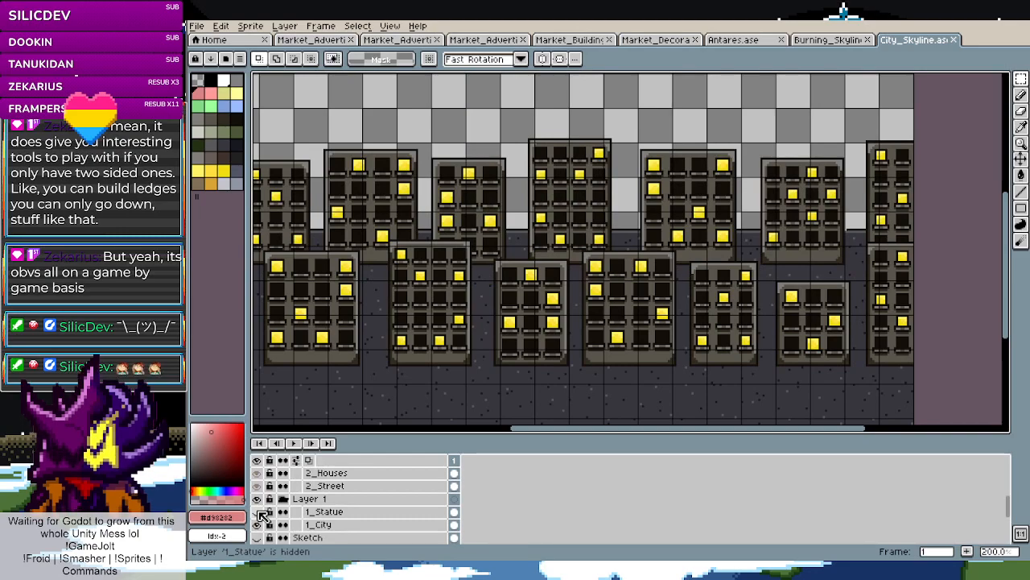
{"action": "left_click_drag", "start_coordinate": [518, 436], "coordinate": [412, 429]}
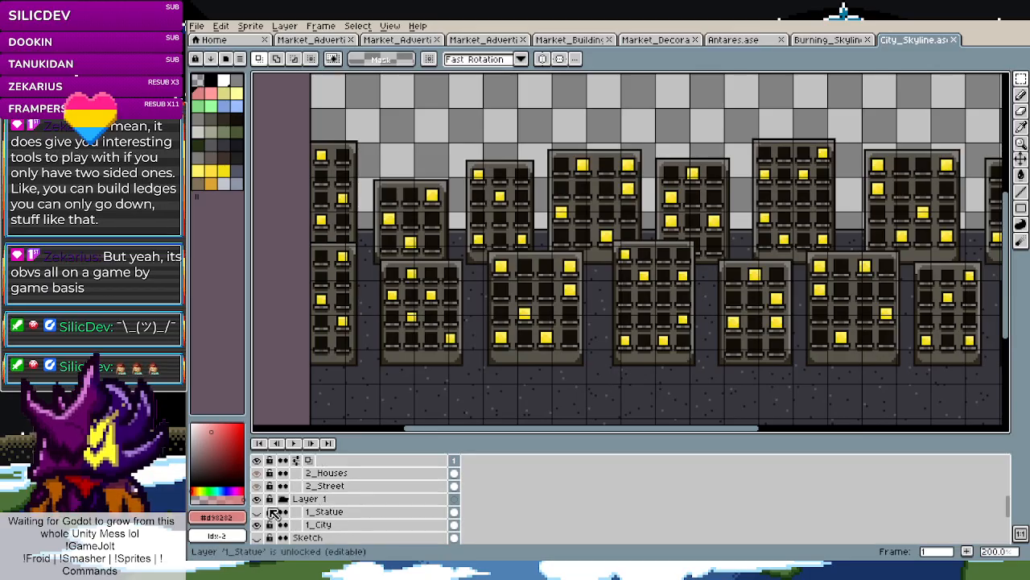
{"action": "left_click", "coordinate": [257, 512]}
{"action": "scroll", "coordinate": [263, 519], "scroll_direction": "down", "scroll_amount": 3}
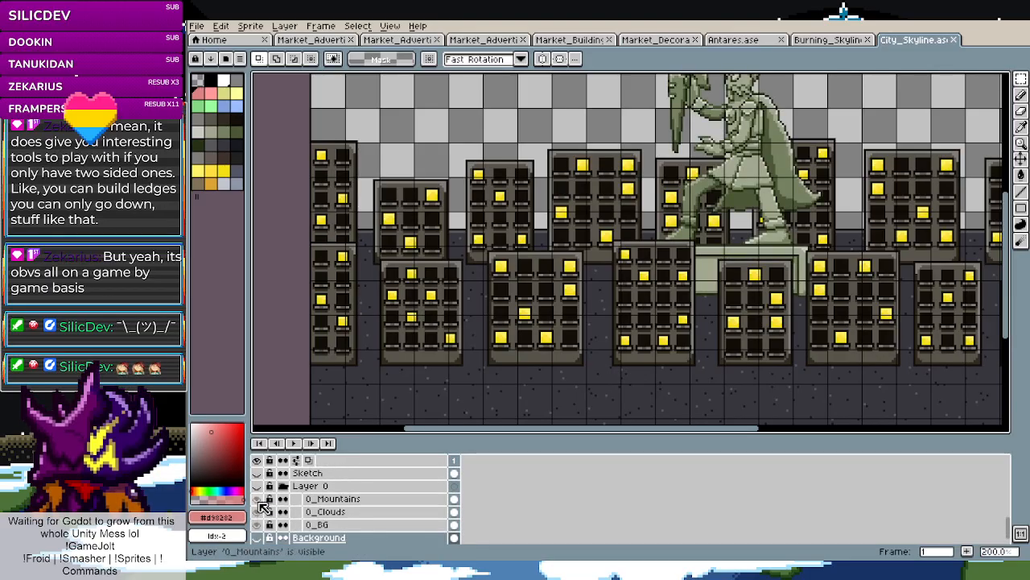
{"action": "left_click", "coordinate": [258, 487]}
{"action": "left_click", "coordinate": [257, 486]}
{"action": "scroll", "coordinate": [261, 493], "scroll_direction": "up", "scroll_amount": 3}
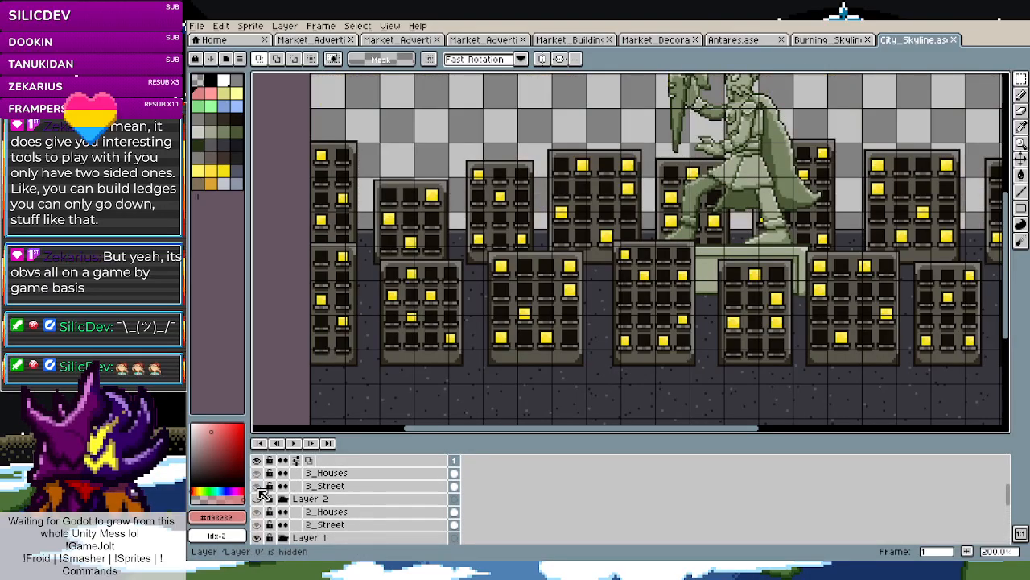
Show Layer 2 and hide Layer 1 to inspect the second row of houses across the canvas width
{"action": "left_click", "coordinate": [258, 498]}
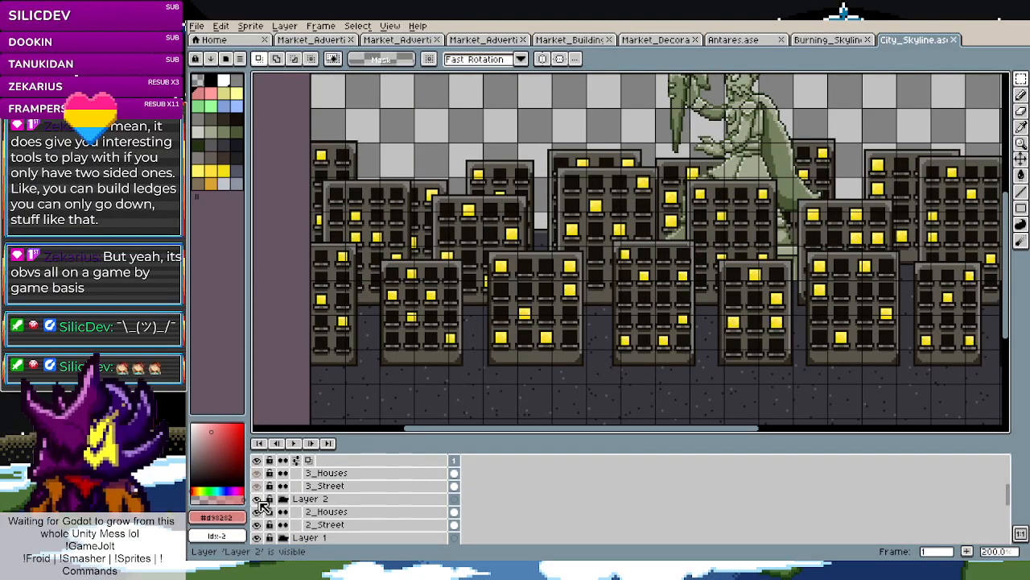
{"action": "scroll", "coordinate": [263, 495], "scroll_direction": "up", "scroll_amount": 2}
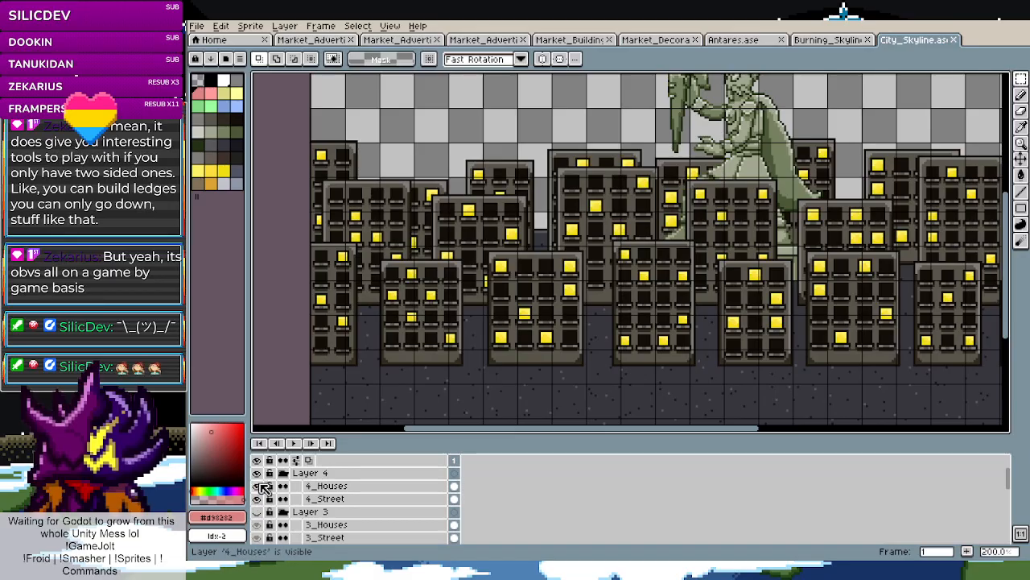
{"action": "scroll", "coordinate": [261, 482], "scroll_direction": "down", "scroll_amount": 3}
{"action": "scroll", "coordinate": [262, 483], "scroll_direction": "down", "scroll_amount": 2}
{"action": "scroll", "coordinate": [262, 499], "scroll_direction": "up", "scroll_amount": 1}
{"action": "scroll", "coordinate": [263, 500], "scroll_direction": "up", "scroll_amount": 3}
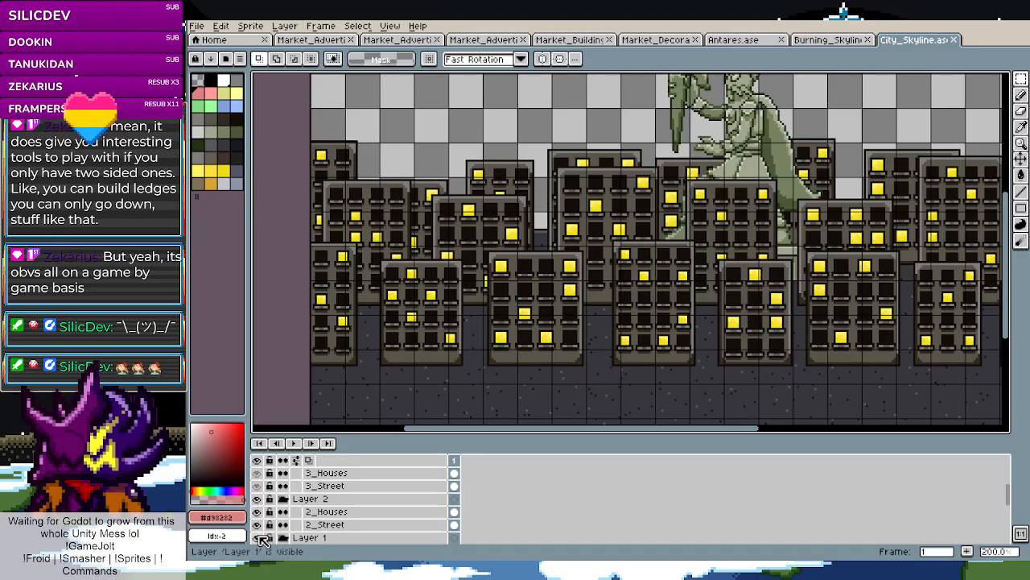
{"action": "left_click", "coordinate": [258, 538]}
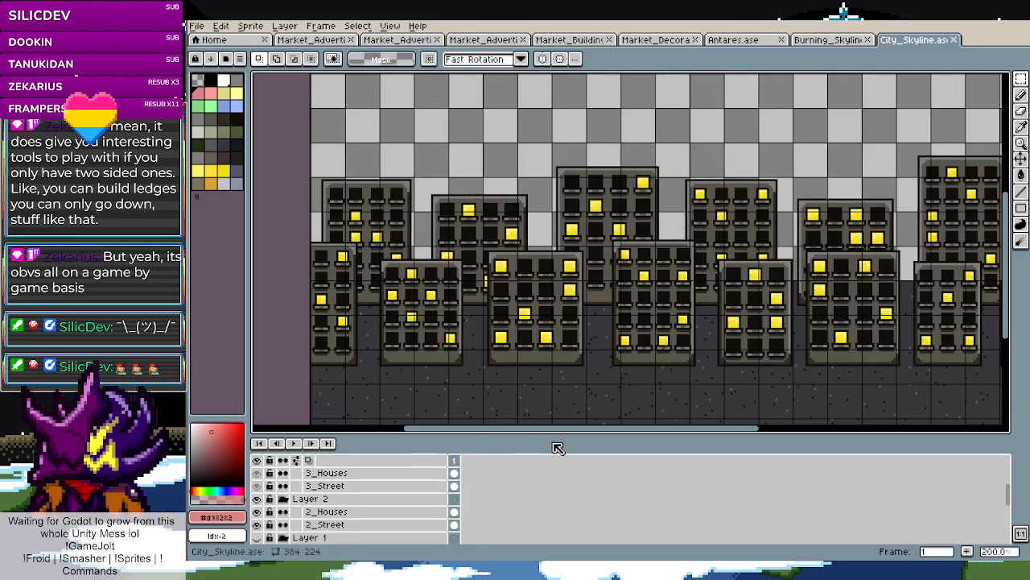
{"action": "left_click_drag", "start_coordinate": [550, 429], "coordinate": [667, 424]}
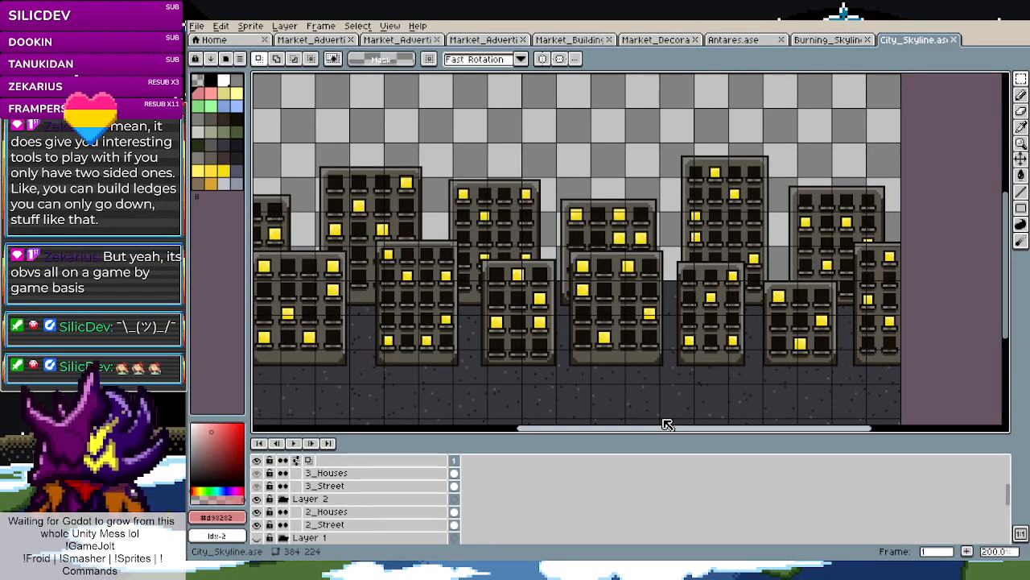
Hide Layer 2 and show the white Background layer behind the front houses
{"action": "left_click", "coordinate": [258, 499]}
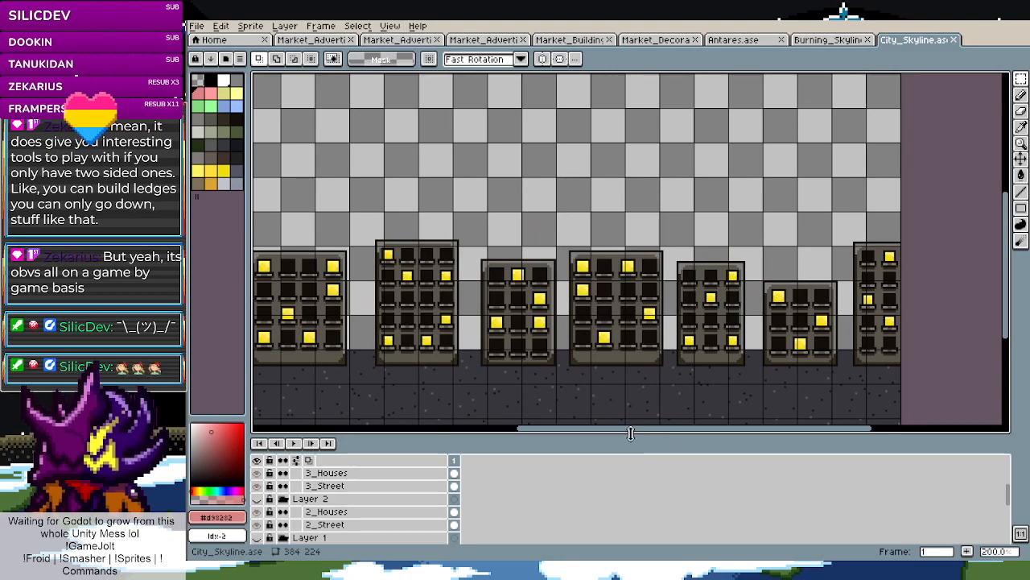
{"action": "left_click_drag", "start_coordinate": [574, 436], "coordinate": [451, 442]}
{"action": "scroll", "coordinate": [375, 463], "scroll_direction": "down", "scroll_amount": 3}
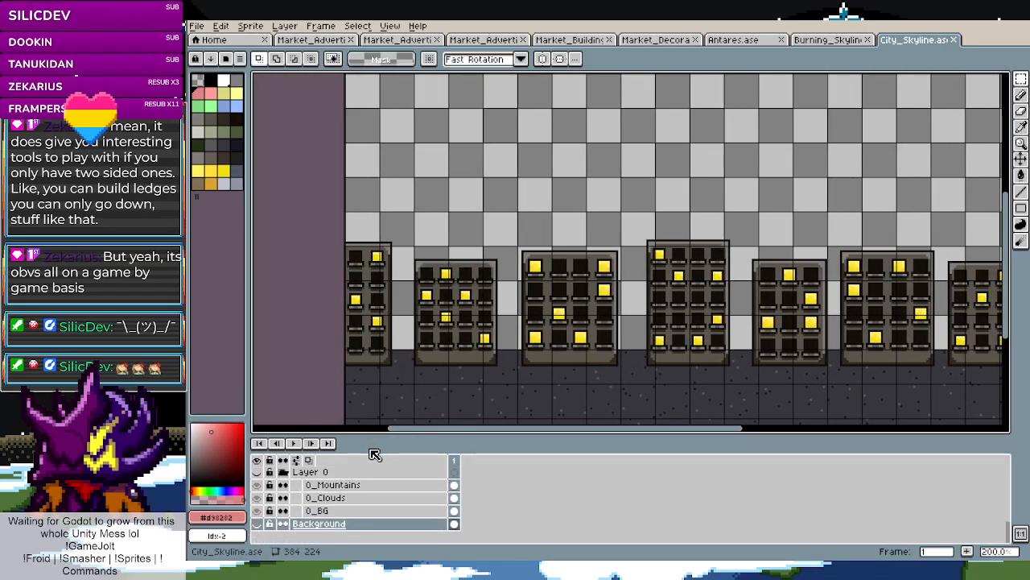
{"action": "left_click", "coordinate": [260, 525]}
{"action": "scroll", "coordinate": [265, 513], "scroll_direction": "up", "scroll_amount": 4}
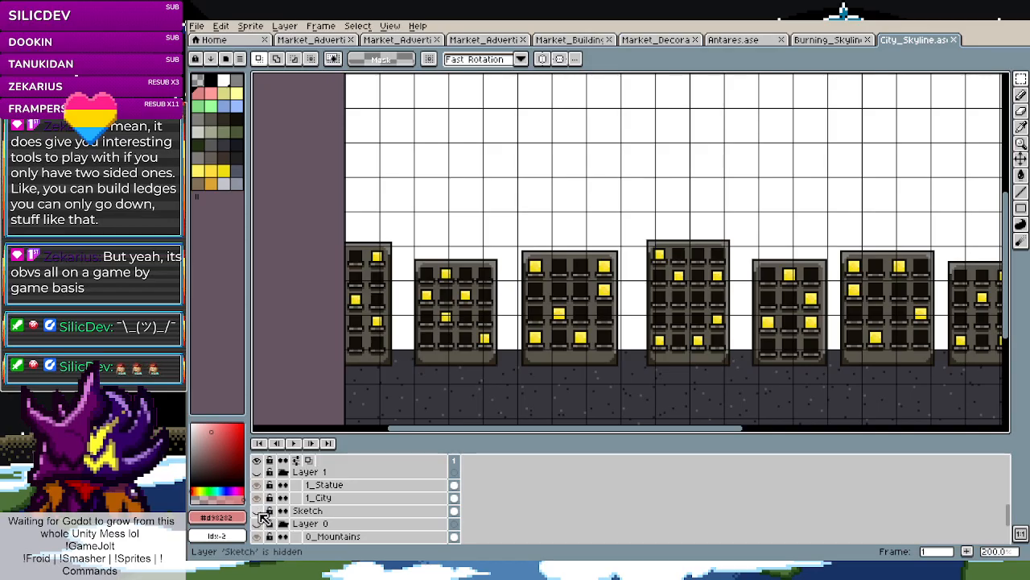
Show Layer 1 against the white background and check the city and statue for stray pixels
{"action": "scroll", "coordinate": [264, 518], "scroll_direction": "up", "scroll_amount": 1}
{"action": "left_click", "coordinate": [258, 486]}
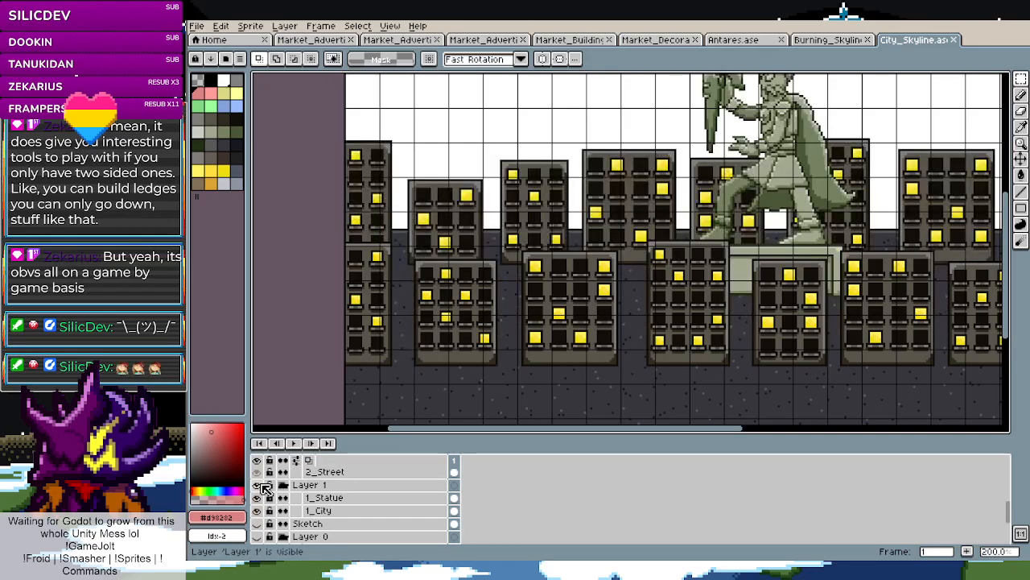
{"action": "left_click_drag", "start_coordinate": [552, 429], "coordinate": [483, 445]}
{"action": "scroll", "coordinate": [264, 503], "scroll_direction": "up", "scroll_amount": 6}
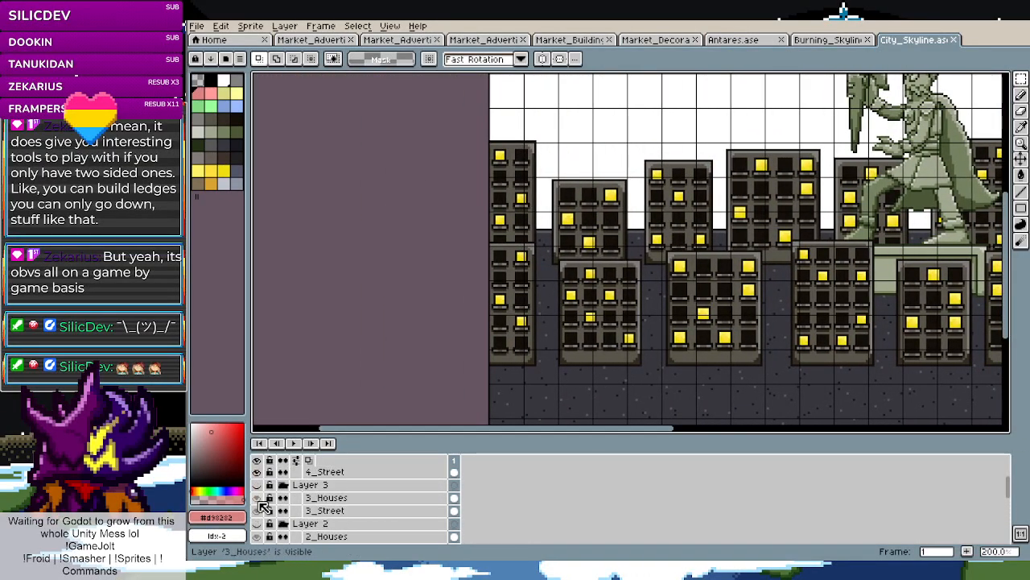
Show Layer 2 and hide Layer 1 to check the second row of houses against white
{"action": "left_click", "coordinate": [261, 523]}
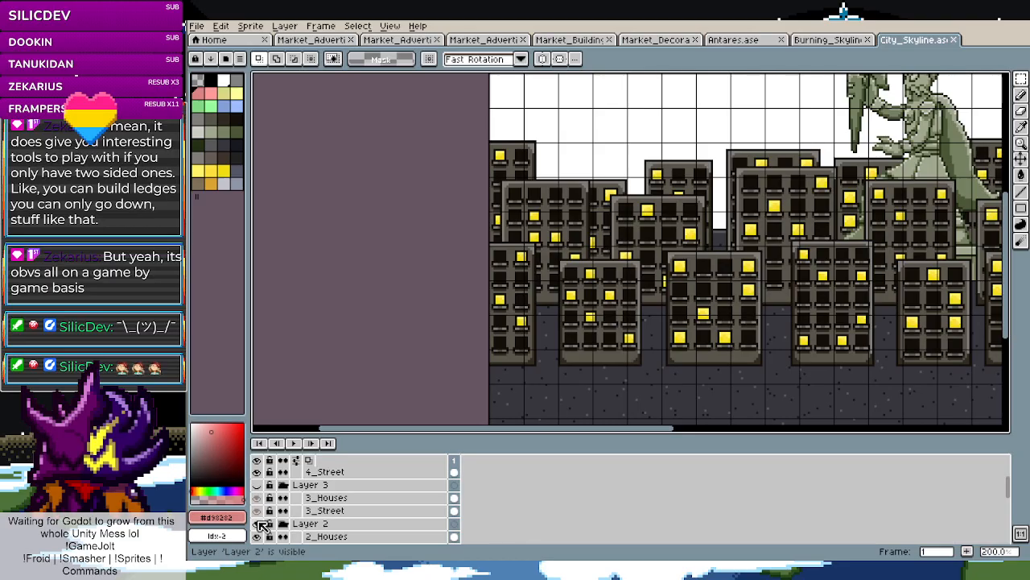
{"action": "scroll", "coordinate": [262, 494], "scroll_direction": "down", "scroll_amount": 5}
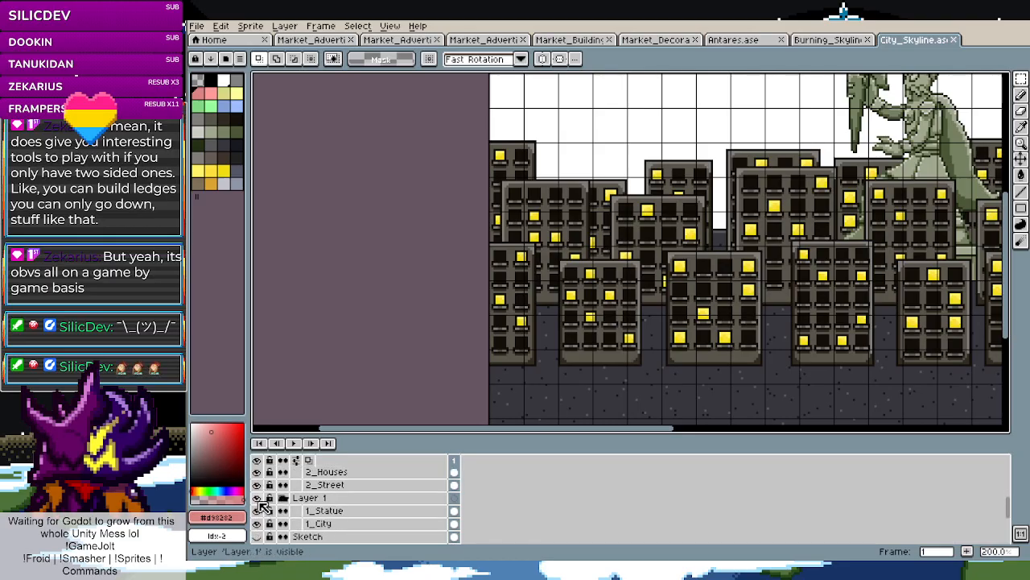
{"action": "left_click", "coordinate": [258, 499]}
{"action": "left_click", "coordinate": [258, 510]}
{"action": "scroll", "coordinate": [259, 510], "scroll_direction": "down", "scroll_amount": 5}
{"action": "scroll", "coordinate": [263, 505], "scroll_direction": "up", "scroll_amount": 9}
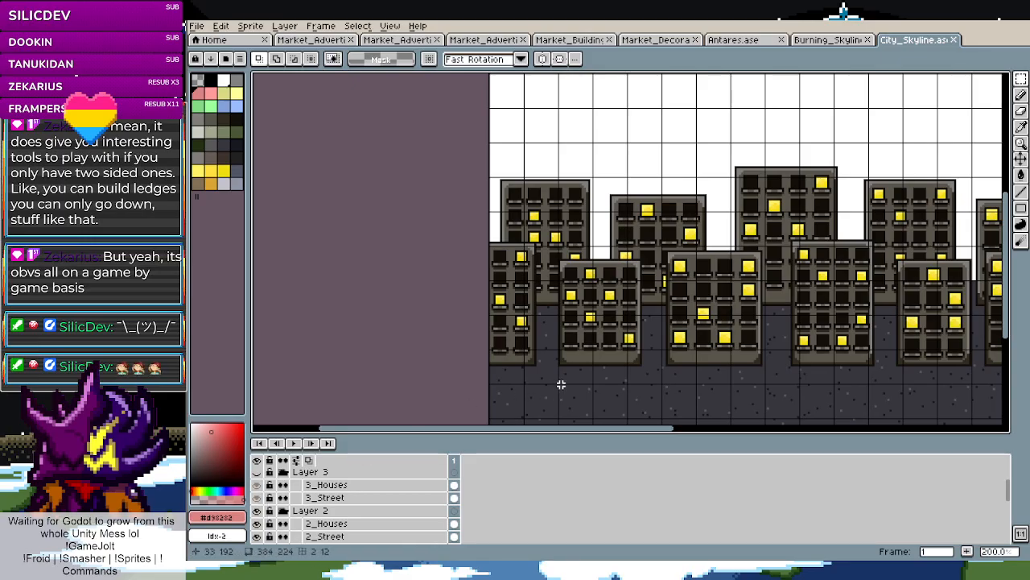
Hide the Layer 2 group and show the Layer 3 group
{"action": "left_click_drag", "start_coordinate": [547, 427], "coordinate": [612, 422]}
{"action": "scroll", "coordinate": [383, 501], "scroll_direction": "up", "scroll_amount": 1}
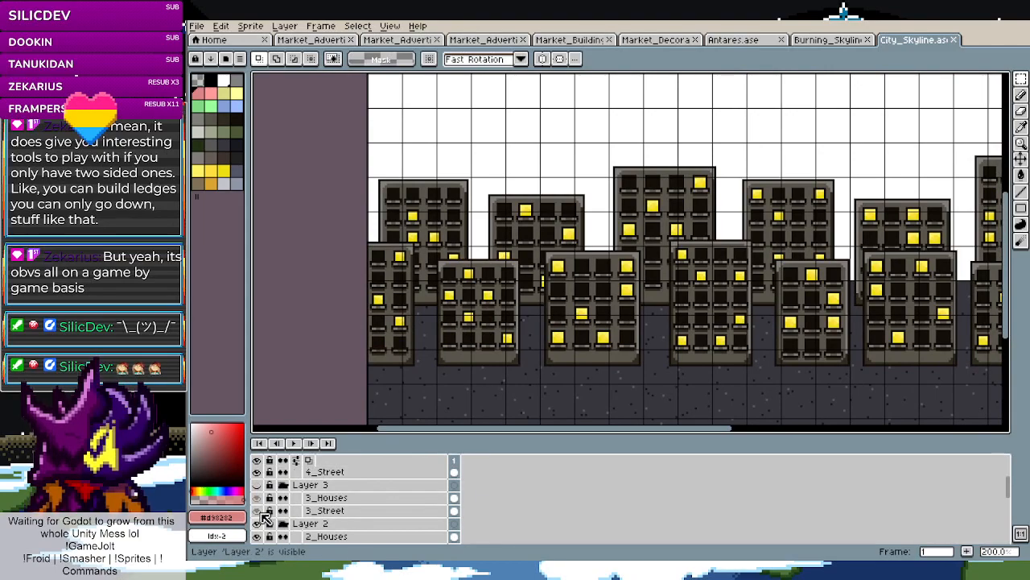
{"action": "left_click", "coordinate": [257, 523]}
{"action": "left_click", "coordinate": [258, 484]}
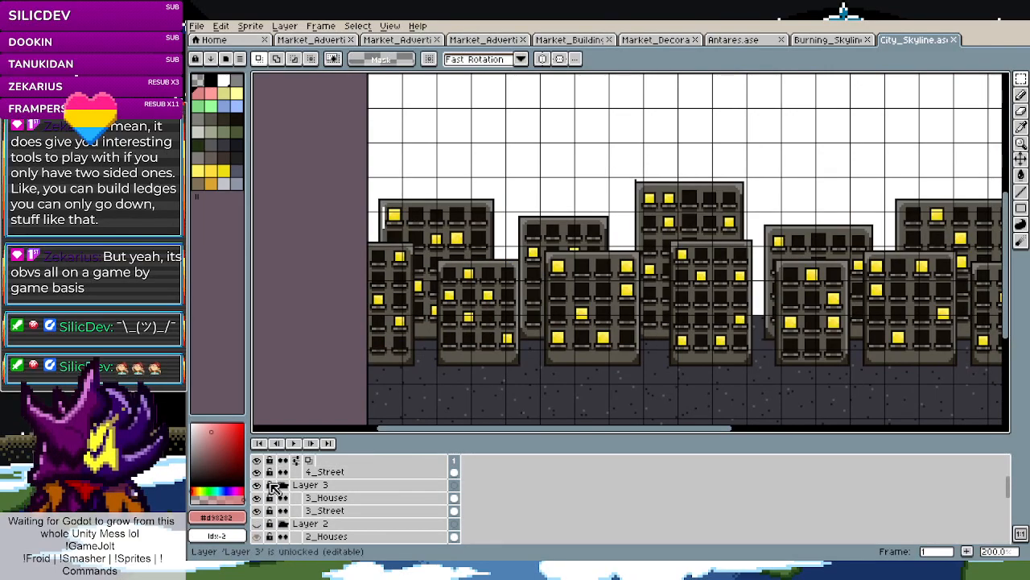
Erase the stray outline pixels above the tall building's upper-left corner on the 3_Houses layer
{"action": "scroll", "coordinate": [640, 175], "scroll_direction": "up", "scroll_amount": 1}
{"action": "left_click_drag", "start_coordinate": [647, 180], "coordinate": [606, 173]}
{"action": "key", "text": "ctrl+d"}
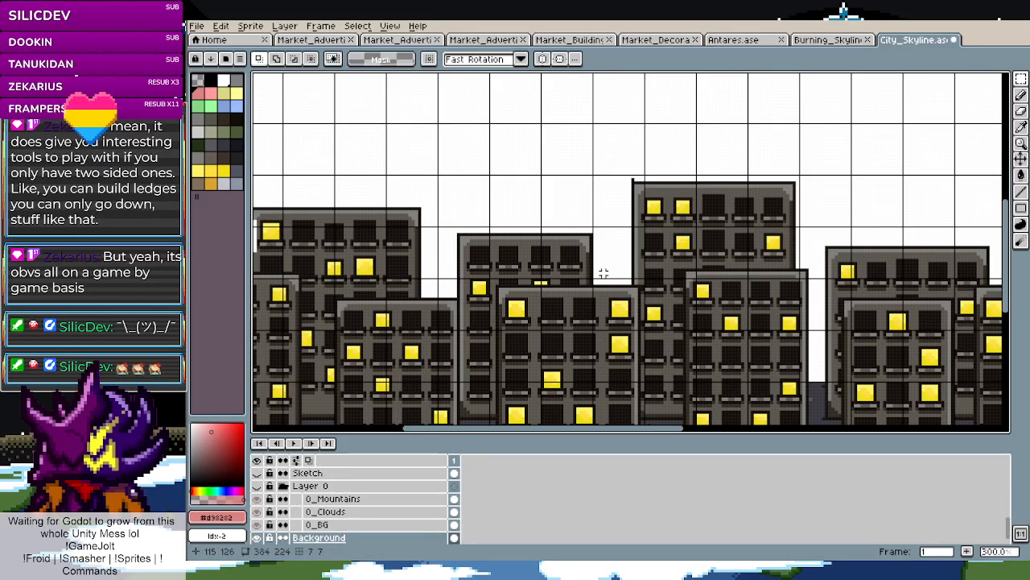
{"action": "scroll", "coordinate": [342, 515], "scroll_direction": "up", "scroll_amount": 1}
{"action": "scroll", "coordinate": [342, 516], "scroll_direction": "up", "scroll_amount": 1}
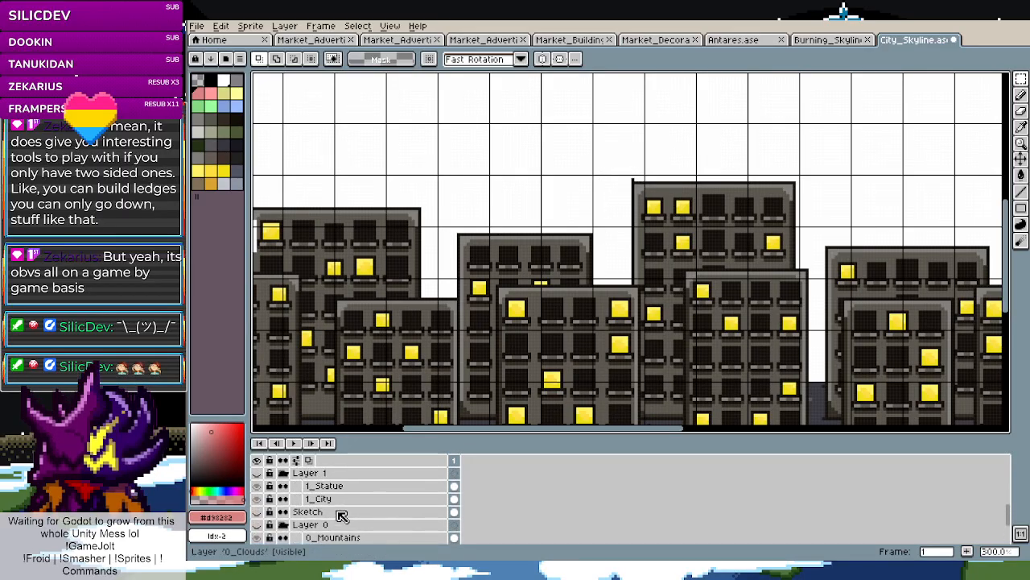
{"action": "scroll", "coordinate": [342, 515], "scroll_direction": "up", "scroll_amount": 4}
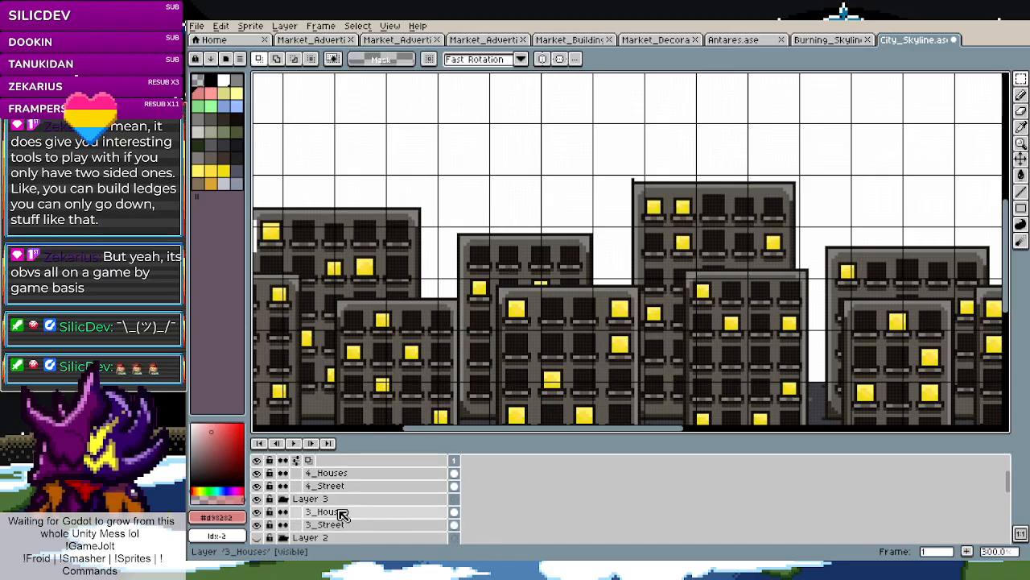
{"action": "left_click", "coordinate": [341, 511]}
{"action": "left_click_drag", "start_coordinate": [670, 182], "coordinate": [615, 162]}
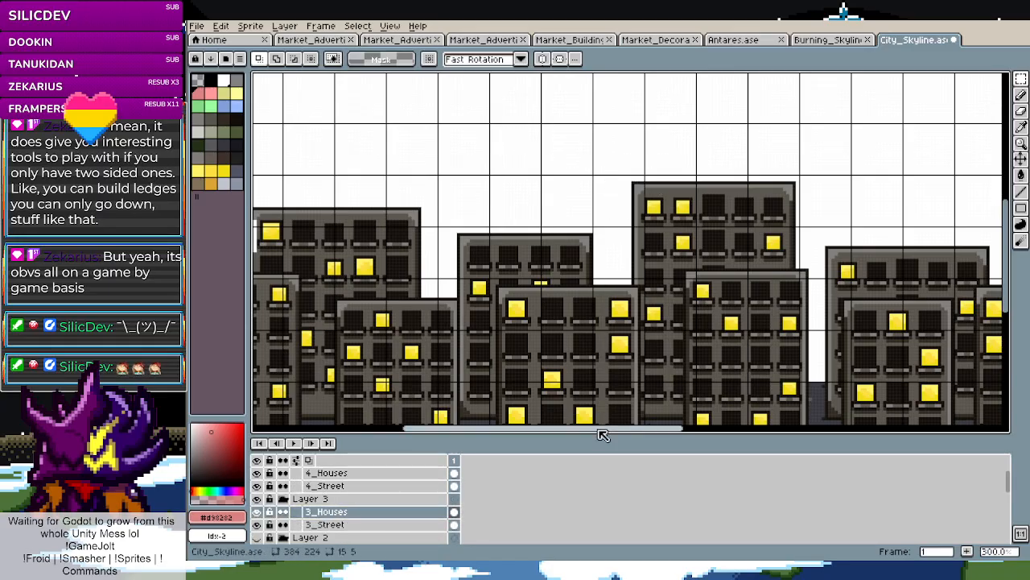
Cover the white gap along the leftmost 3_Houses building's left edge with a vertical line in its sampled wall colour #59564c
{"action": "left_click_drag", "start_coordinate": [593, 429], "coordinate": [473, 428]}
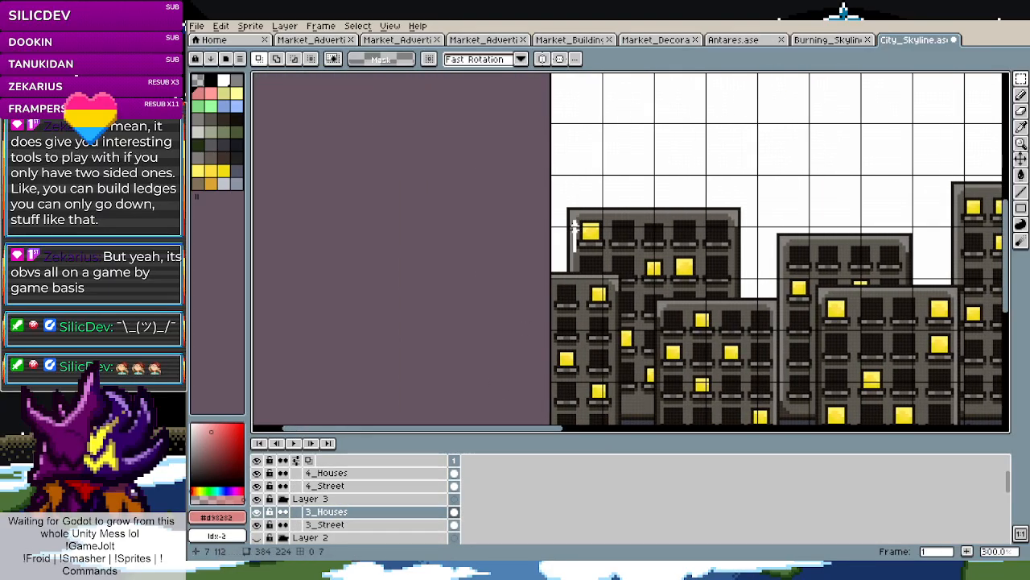
{"action": "scroll", "coordinate": [574, 227], "scroll_direction": "up", "scroll_amount": 5}
{"action": "key", "text": "i"}
{"action": "left_click", "coordinate": [591, 214]}
{"action": "key", "text": "l"}
{"action": "left_click_drag", "start_coordinate": [575, 206], "coordinate": [578, 332]}
{"action": "scroll", "coordinate": [578, 333], "scroll_direction": "down", "scroll_amount": 12}
{"action": "scroll", "coordinate": [622, 328], "scroll_direction": "up", "scroll_amount": 4}
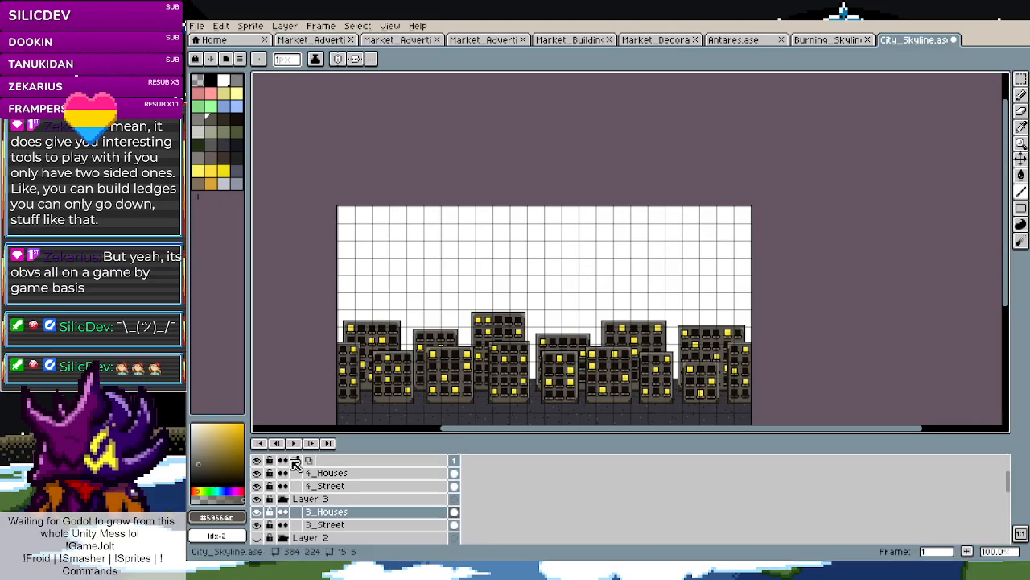
Hide Layer 4 and the Background layer, leaving only Layer 3 shown, and check its houses and street
{"action": "scroll", "coordinate": [333, 371], "scroll_direction": "up", "scroll_amount": 4}
{"action": "scroll", "coordinate": [268, 516], "scroll_direction": "up", "scroll_amount": 1}
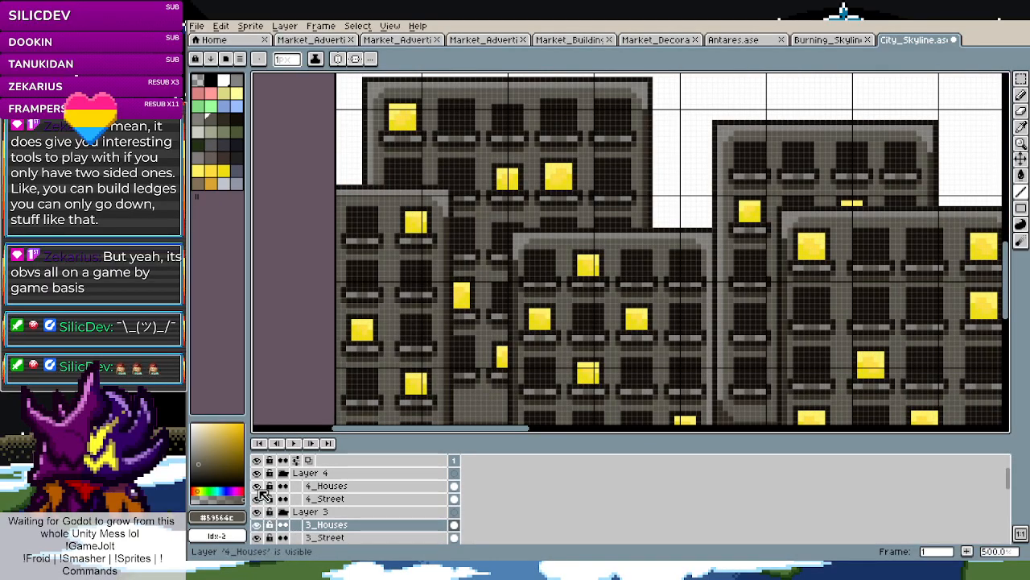
{"action": "left_click", "coordinate": [258, 513]}
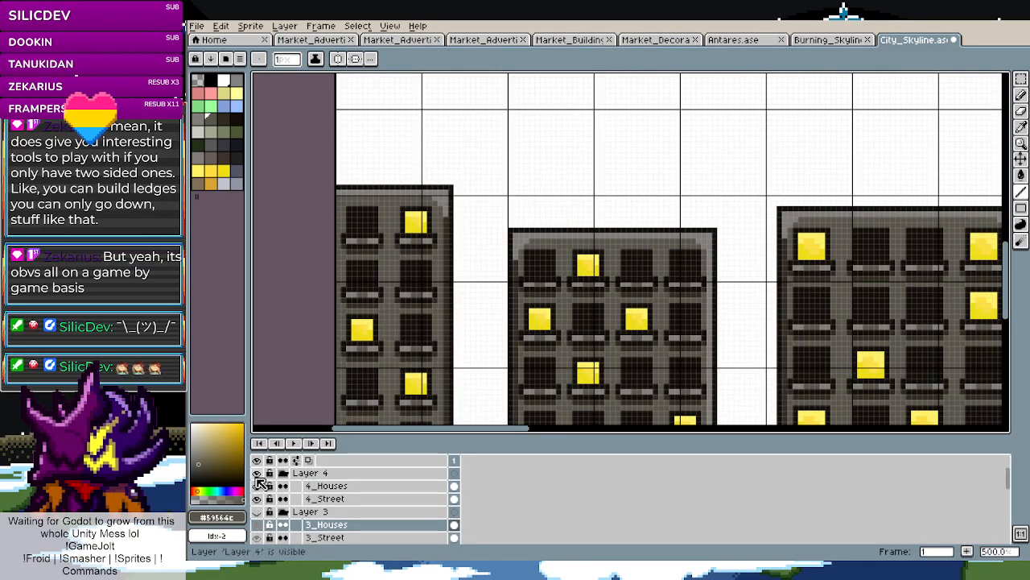
{"action": "left_click", "coordinate": [258, 472]}
{"action": "left_click", "coordinate": [258, 512]}
{"action": "scroll", "coordinate": [265, 516], "scroll_direction": "down", "scroll_amount": 5}
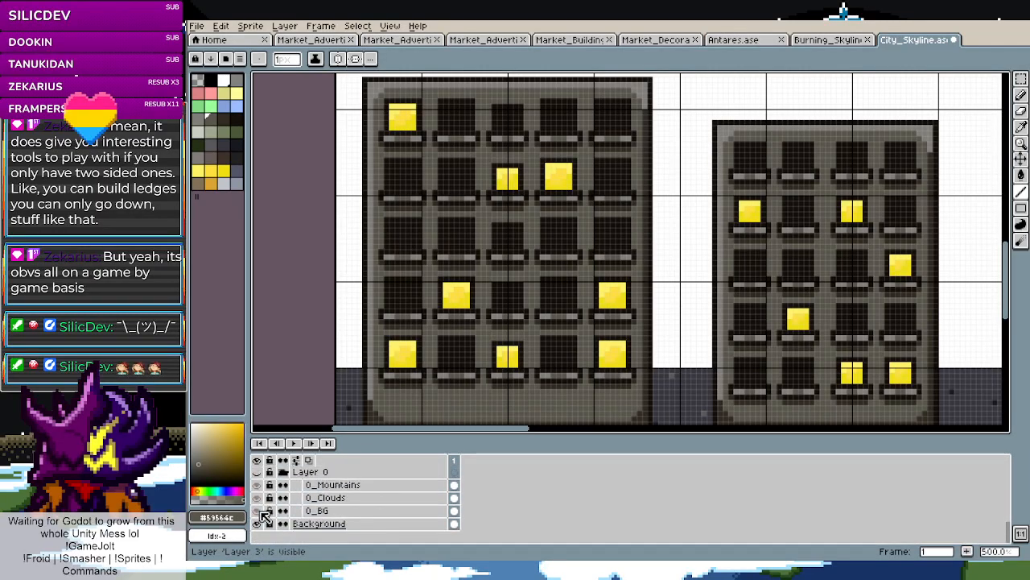
{"action": "left_click", "coordinate": [257, 523]}
{"action": "scroll", "coordinate": [587, 316], "scroll_direction": "down", "scroll_amount": 3}
{"action": "scroll", "coordinate": [587, 316], "scroll_direction": "up", "scroll_amount": 2}
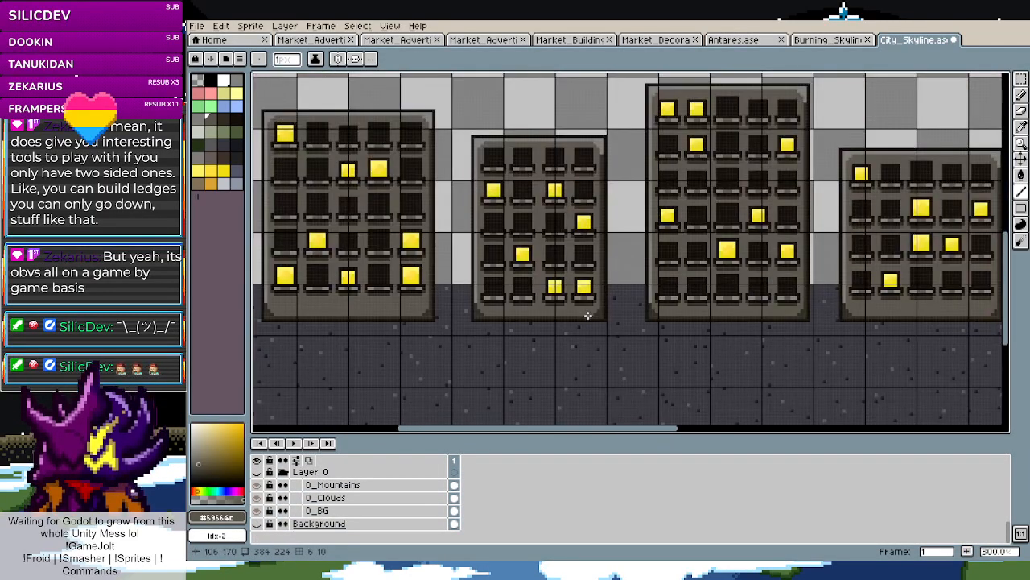
{"action": "scroll", "coordinate": [348, 494], "scroll_direction": "up", "scroll_amount": 6}
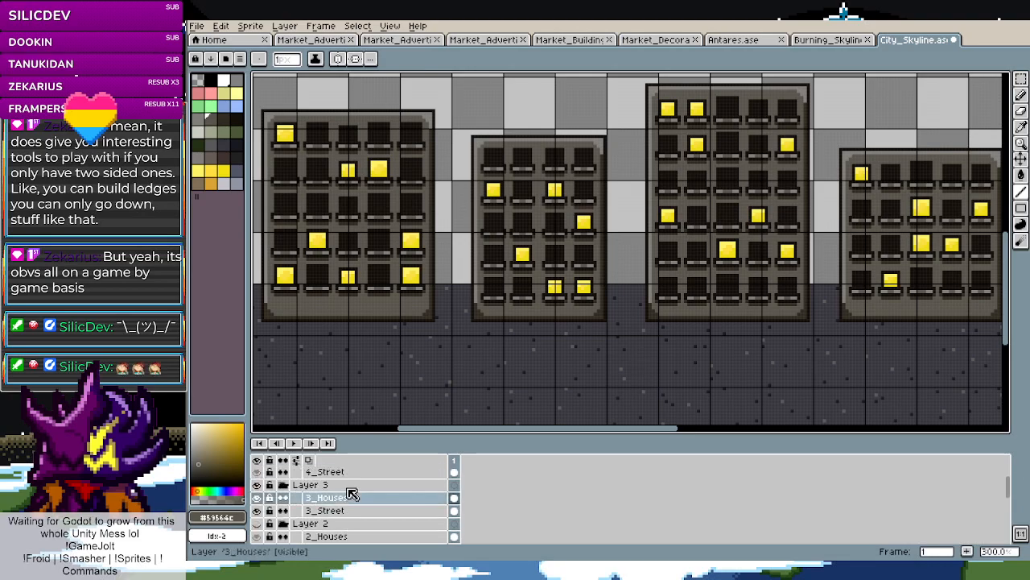
{"action": "scroll", "coordinate": [354, 492], "scroll_direction": "up", "scroll_amount": 1}
{"action": "scroll", "coordinate": [506, 344], "scroll_direction": "up", "scroll_amount": 1}
{"action": "scroll", "coordinate": [507, 338], "scroll_direction": "down", "scroll_amount": 4}
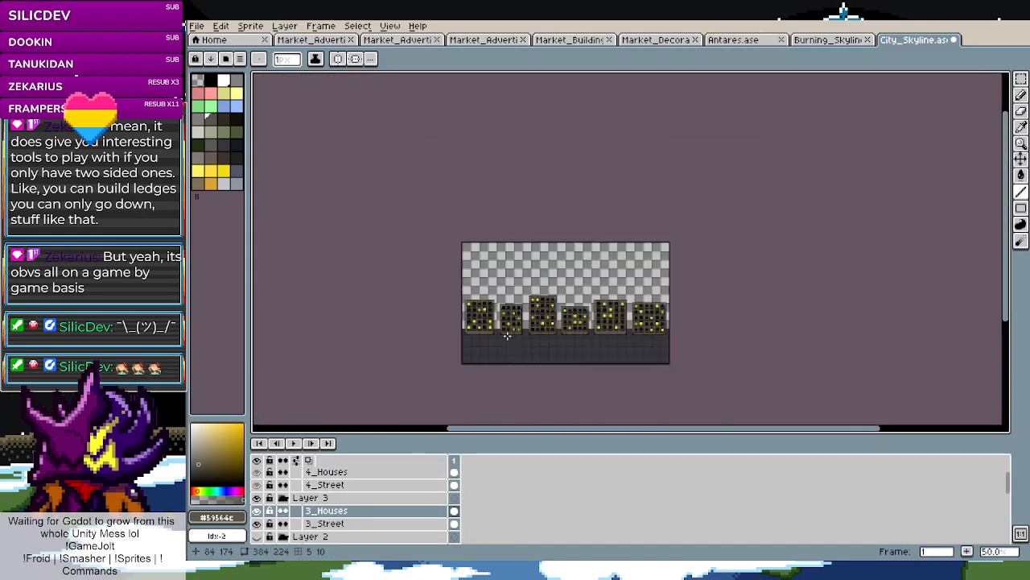
{"action": "scroll", "coordinate": [508, 336], "scroll_direction": "up", "scroll_amount": 1}
Save the City_Skyline sprite and switch to the Burning_Skyline sprite
{"action": "left_click", "coordinate": [197, 26]}
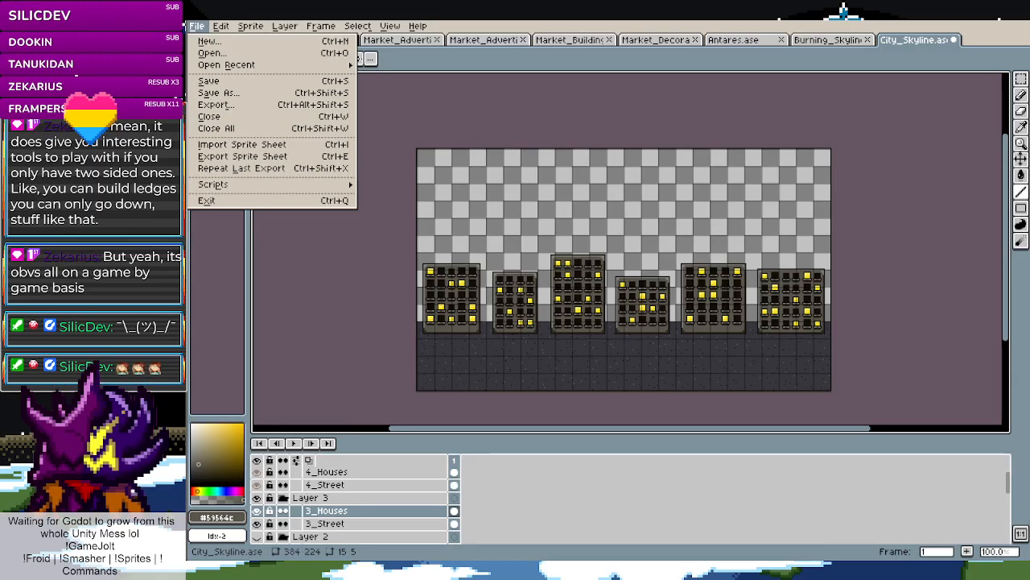
{"action": "key", "text": "ctrl+s"}
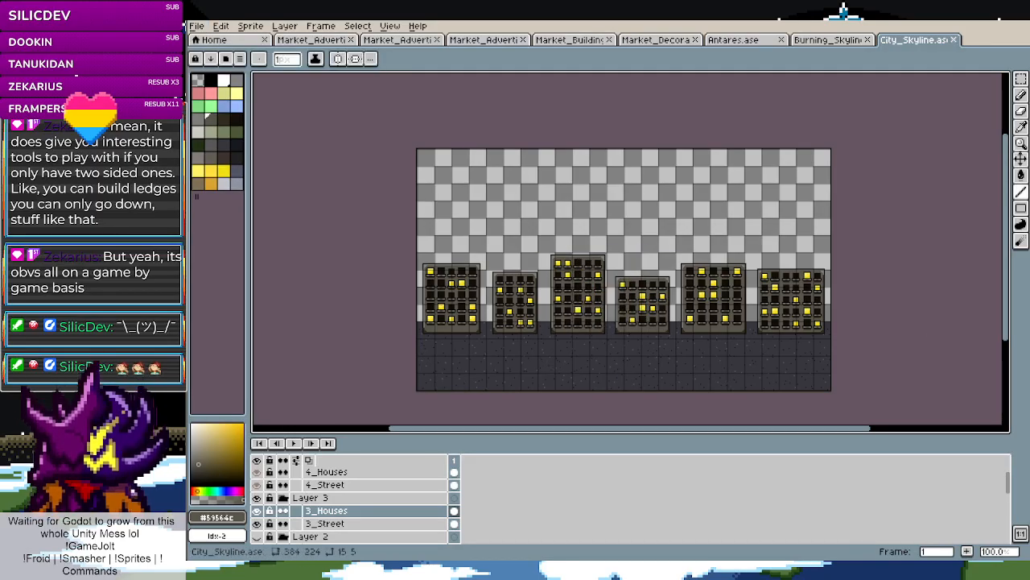
{"action": "key", "text": "ctrl+shift+Tab"}
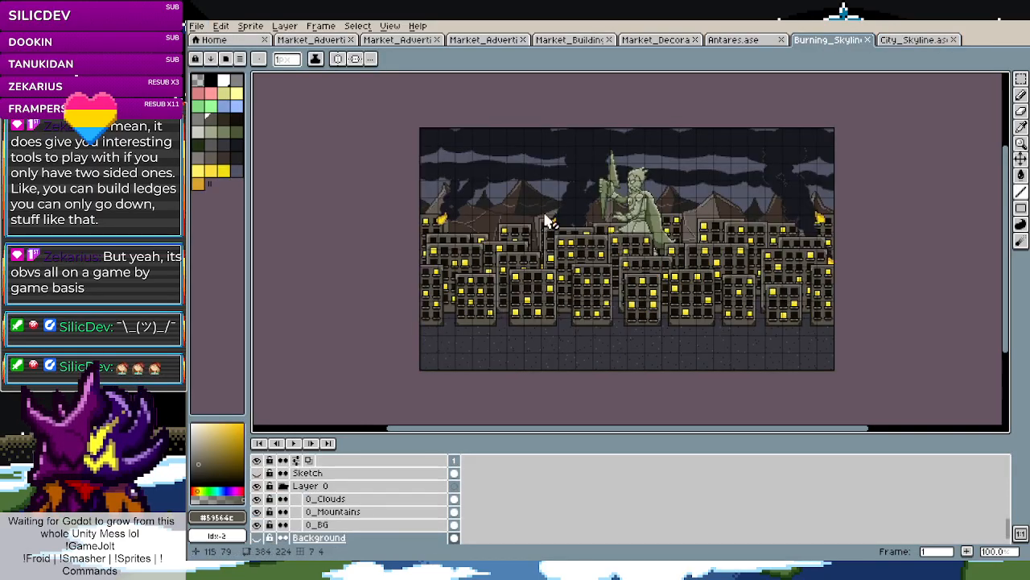
Hide Layer 0, Layer 1, Layer 2 and Layer 4 in the Burning_Skyline sprite, leaving only Layer 3 shown
{"action": "left_click", "coordinate": [257, 486]}
{"action": "scroll", "coordinate": [259, 489], "scroll_direction": "up", "scroll_amount": 3}
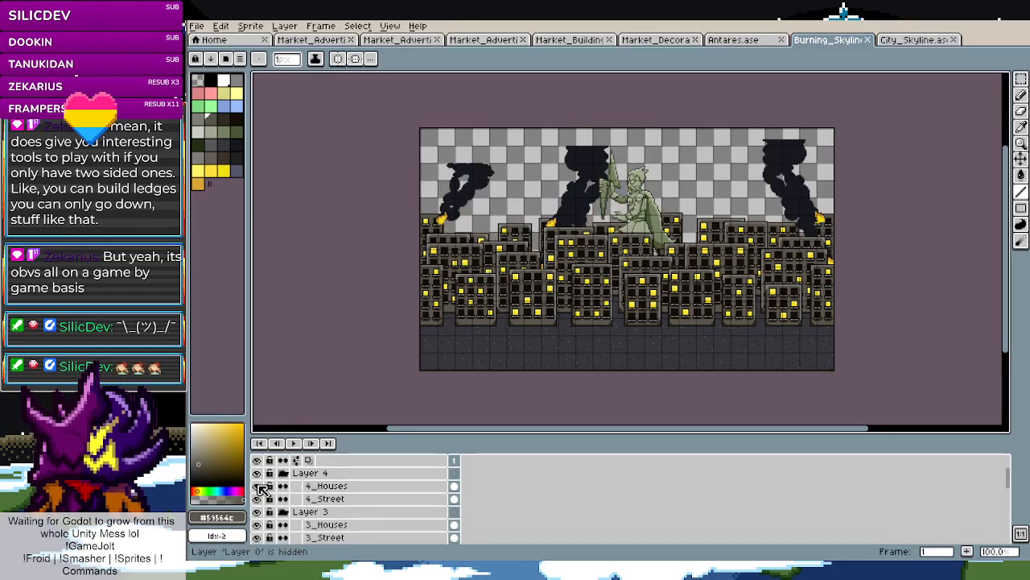
{"action": "left_click", "coordinate": [909, 40]}
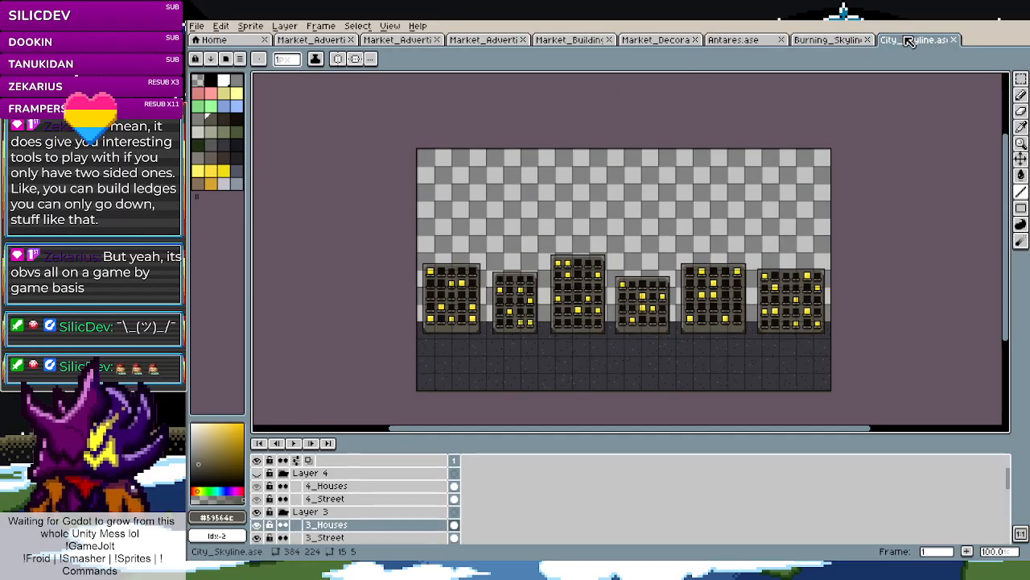
{"action": "left_click", "coordinate": [852, 39]}
{"action": "left_click", "coordinate": [257, 473]}
{"action": "scroll", "coordinate": [261, 499], "scroll_direction": "up", "scroll_amount": 3}
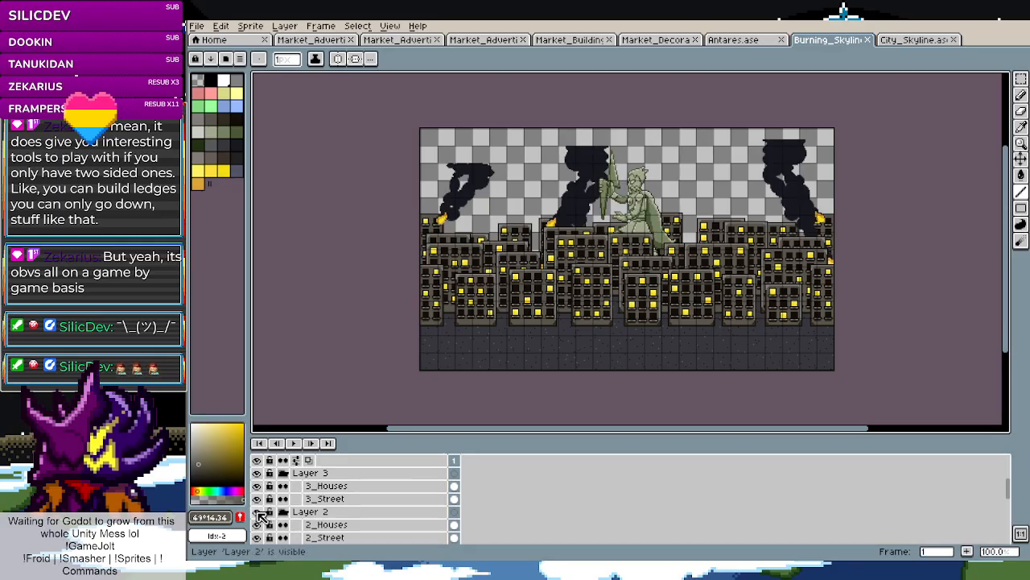
{"action": "left_click", "coordinate": [258, 485]}
{"action": "scroll", "coordinate": [261, 514], "scroll_direction": "down", "scroll_amount": 2}
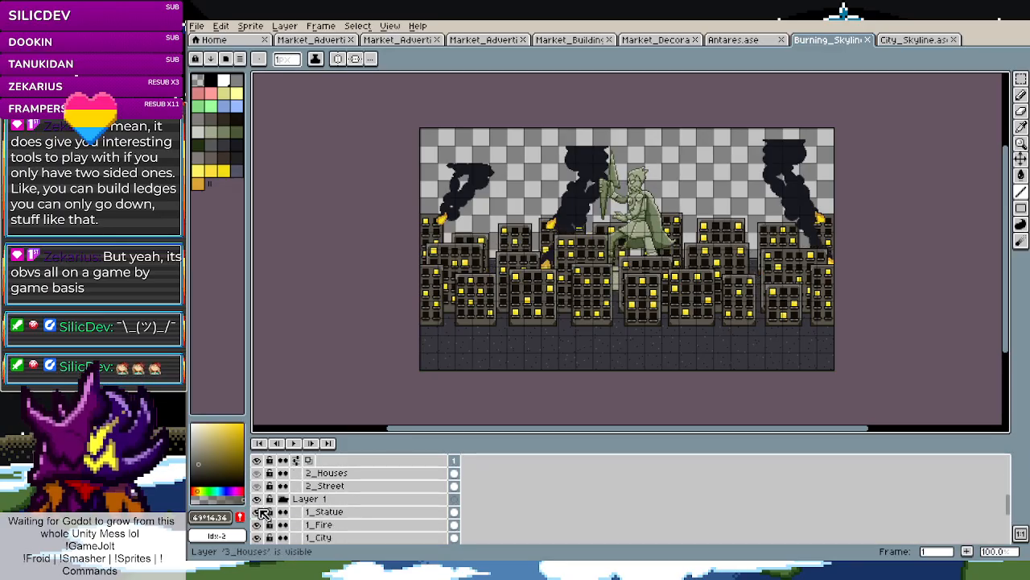
{"action": "left_click", "coordinate": [257, 498]}
{"action": "scroll", "coordinate": [262, 500], "scroll_direction": "up", "scroll_amount": 4}
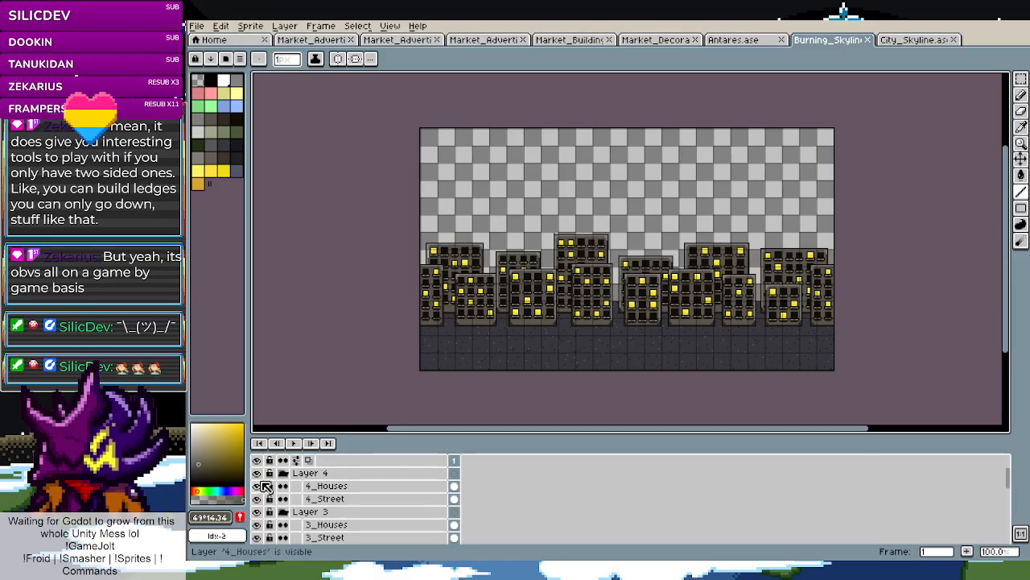
{"action": "left_click", "coordinate": [257, 485]}
On the 3_Houses layer, cover the white gap along the leftmost building's left edge with a vertical line in its sampled wall colour #59564c
{"action": "scroll", "coordinate": [585, 201], "scroll_direction": "up", "scroll_amount": 1}
{"action": "scroll", "coordinate": [290, 305], "scroll_direction": "up", "scroll_amount": 1}
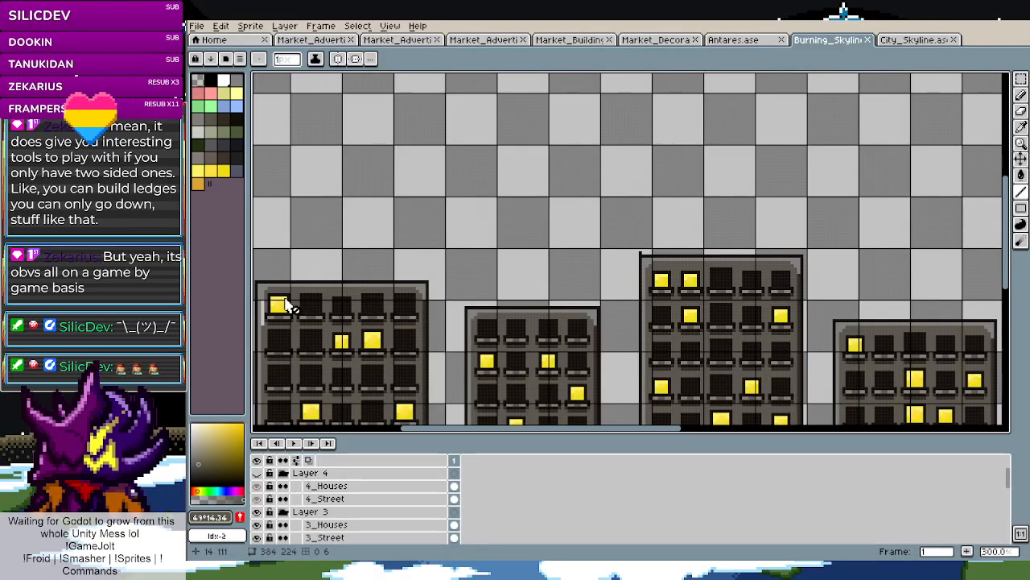
{"action": "scroll", "coordinate": [288, 298], "scroll_direction": "down", "scroll_amount": 4}
{"action": "scroll", "coordinate": [298, 294], "scroll_direction": "up", "scroll_amount": 8}
{"action": "left_click", "coordinate": [321, 286], "text": "alt"}
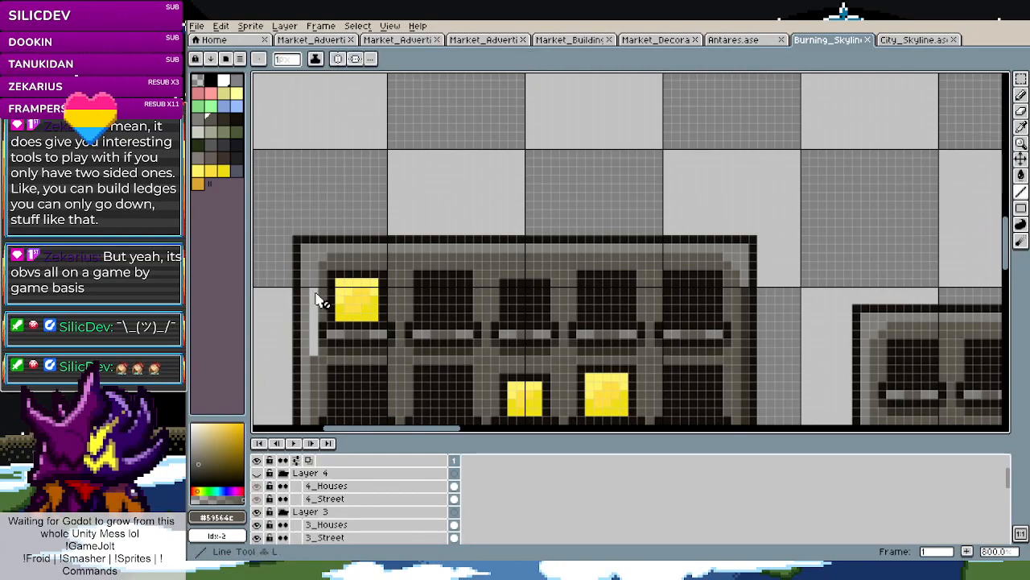
{"action": "left_click", "coordinate": [332, 523]}
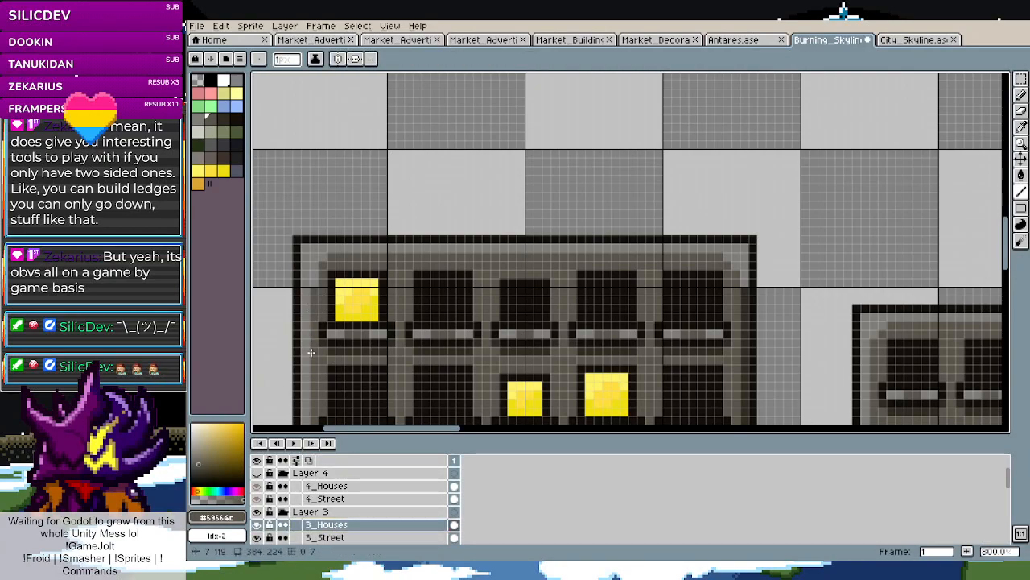
Remove the stray outline pixels above the tall 3_Houses building's upper-left corner and save the Burning_Skyline sprite
{"action": "scroll", "coordinate": [310, 308], "scroll_direction": "down", "scroll_amount": 1}
{"action": "middle_click_drag", "start_coordinate": [523, 241], "coordinate": [626, 234]}
{"action": "scroll", "coordinate": [626, 234], "scroll_direction": "down", "scroll_amount": 4}
{"action": "scroll", "coordinate": [434, 277], "scroll_direction": "up", "scroll_amount": 4}
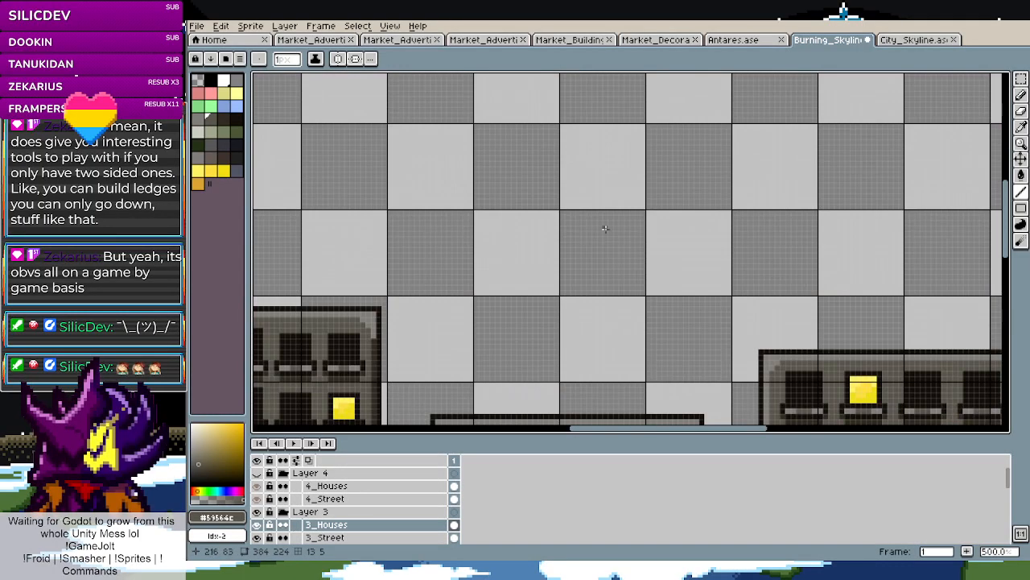
{"action": "scroll", "coordinate": [433, 278], "scroll_direction": "down", "scroll_amount": 3}
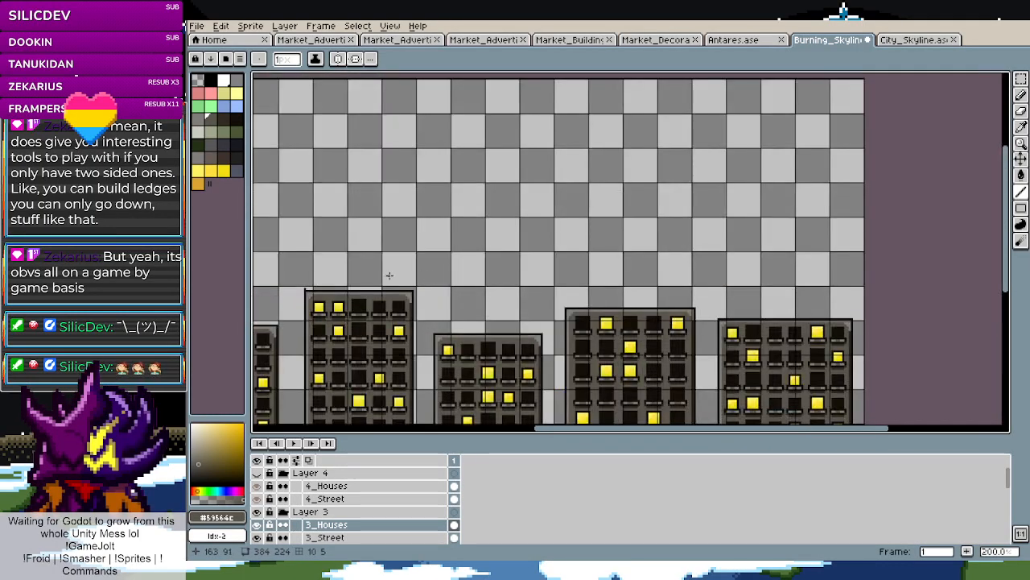
{"action": "key", "text": "m"}
{"action": "scroll", "coordinate": [398, 274], "scroll_direction": "up", "scroll_amount": 2}
{"action": "scroll", "coordinate": [294, 282], "scroll_direction": "down", "scroll_amount": 2}
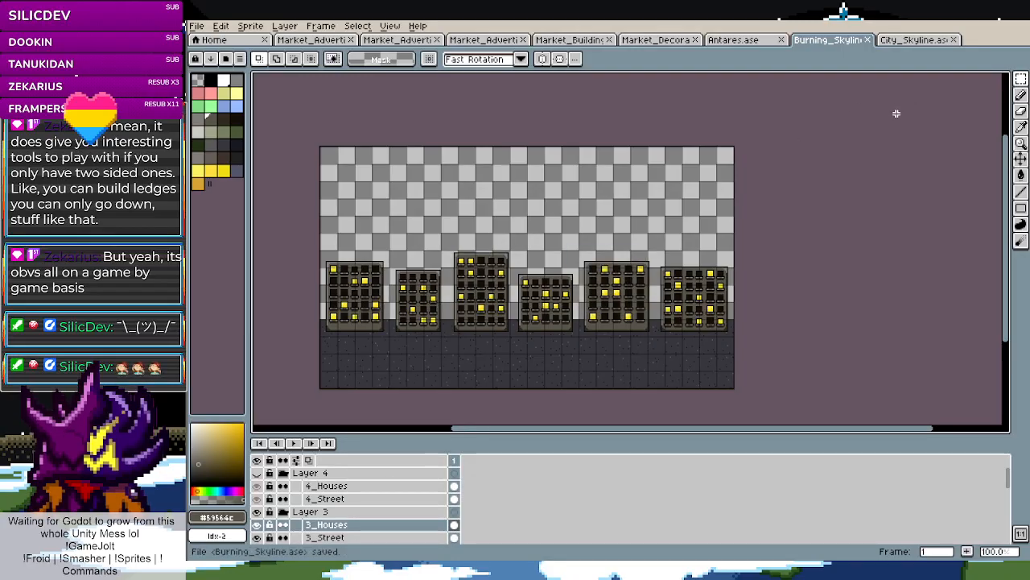
Switch to the Market_Decorations sprite and extend its canvas by 128 px on the right, to 256 × 128 px
{"action": "left_click", "coordinate": [676, 40]}
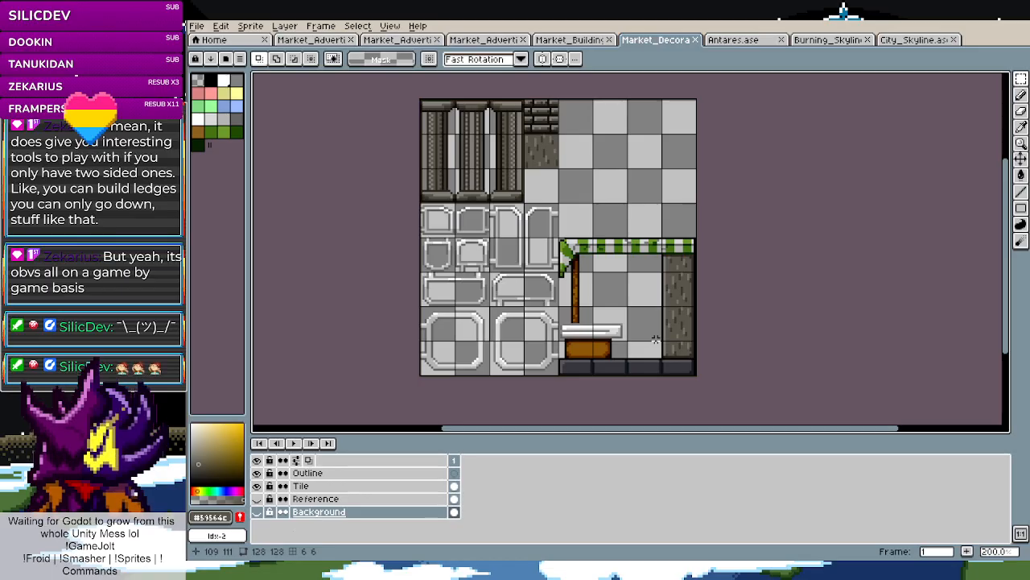
{"action": "left_click", "coordinate": [263, 28]}
{"action": "left_click", "coordinate": [278, 117]}
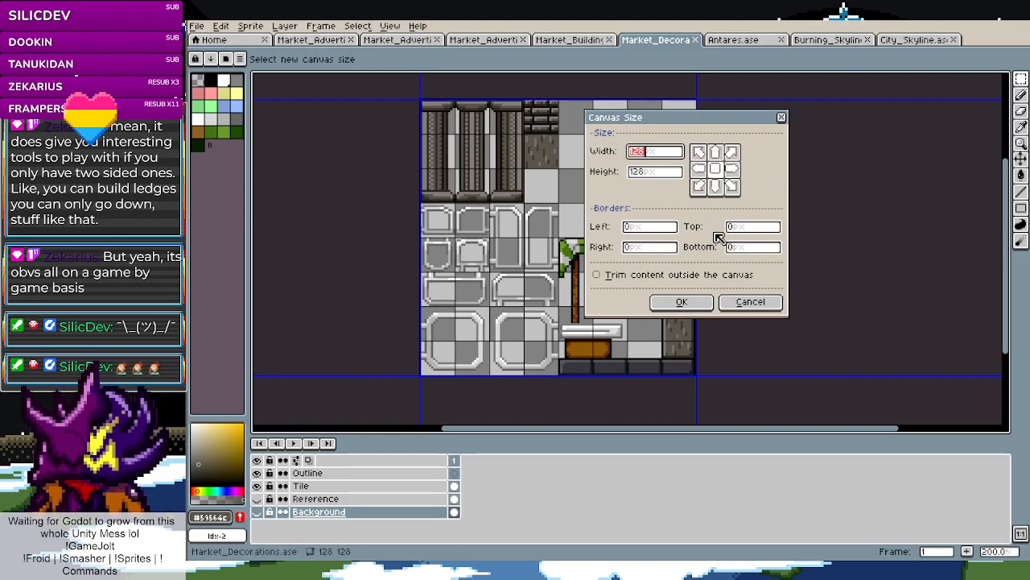
{"action": "left_click", "coordinate": [651, 246]}
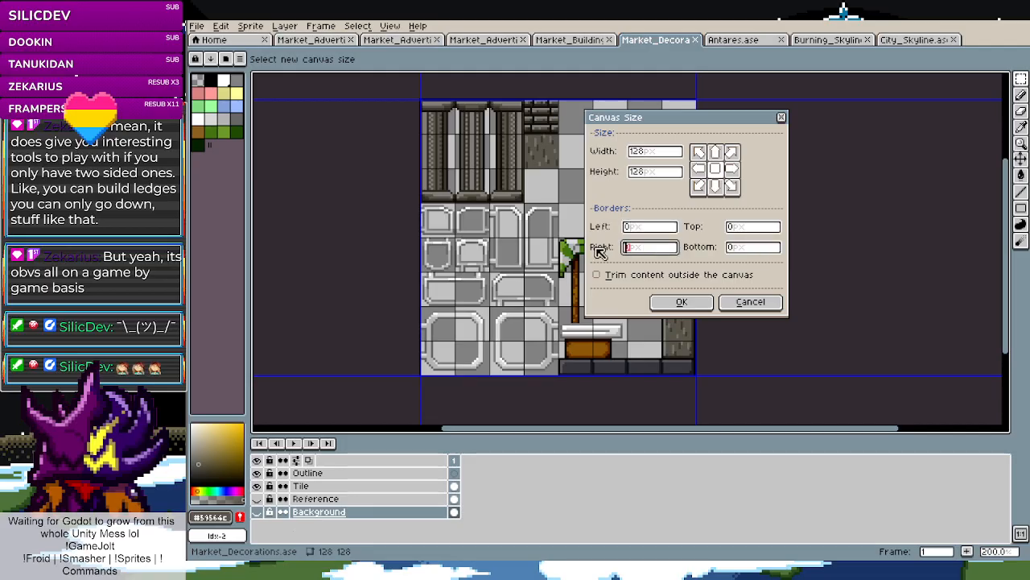
{"action": "type", "text": "128"}
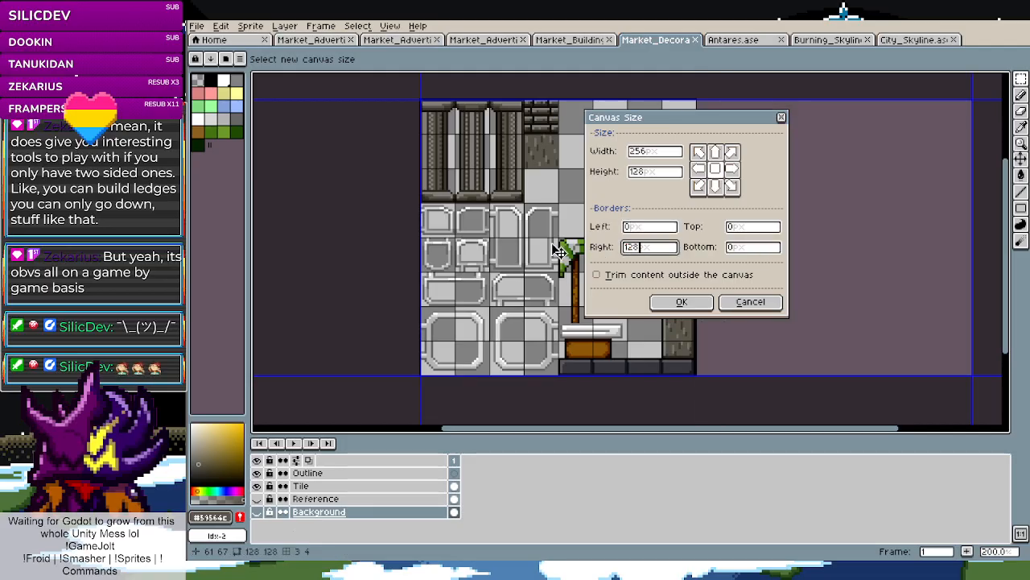
{"action": "left_click", "coordinate": [681, 301]}
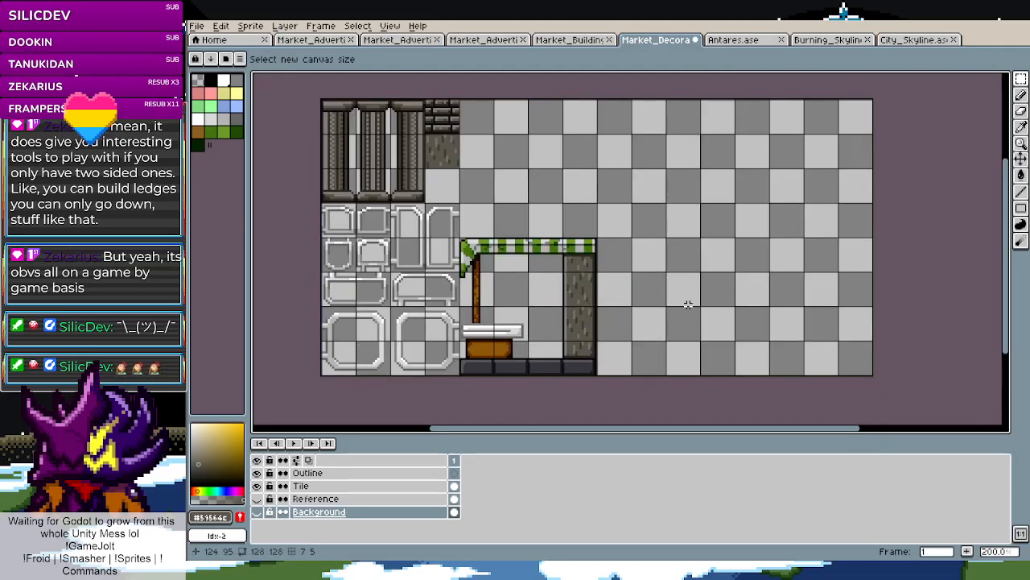
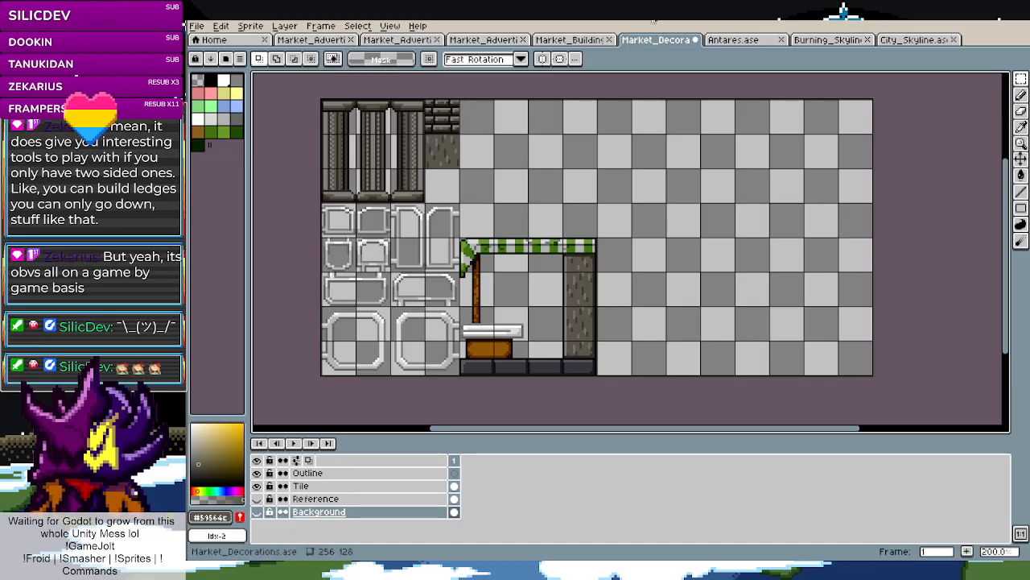
{"action": "left_click", "coordinate": [824, 40]}
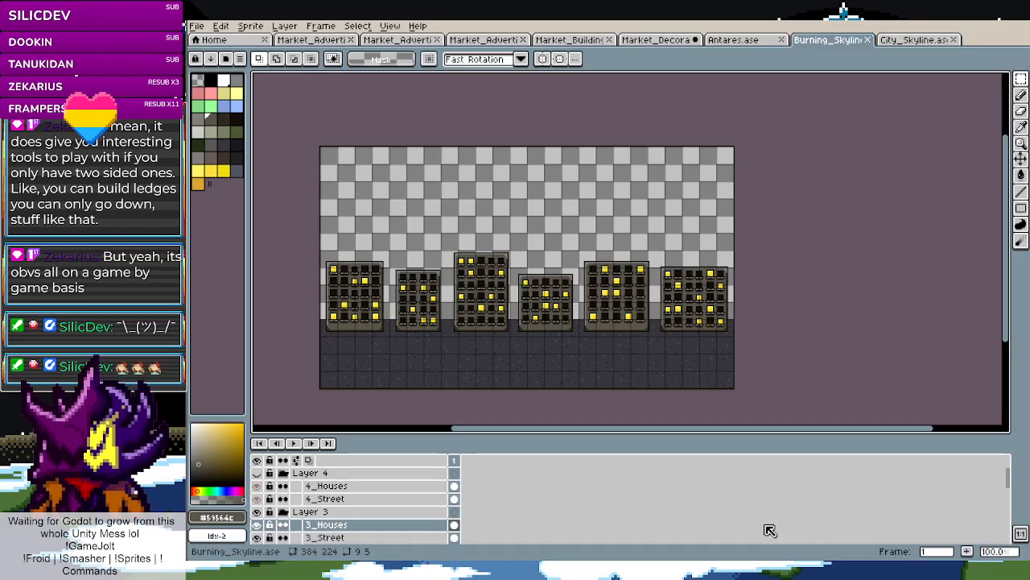
{"action": "left_click", "coordinate": [656, 40]}
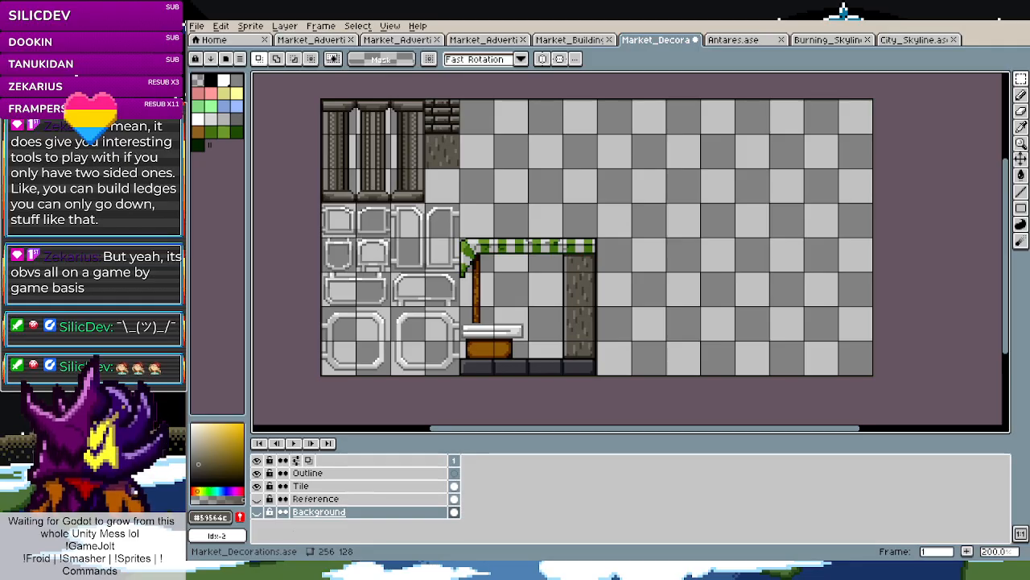
{"action": "key", "text": "alt+Tab"}
{"action": "key", "text": "alt+Tab"}
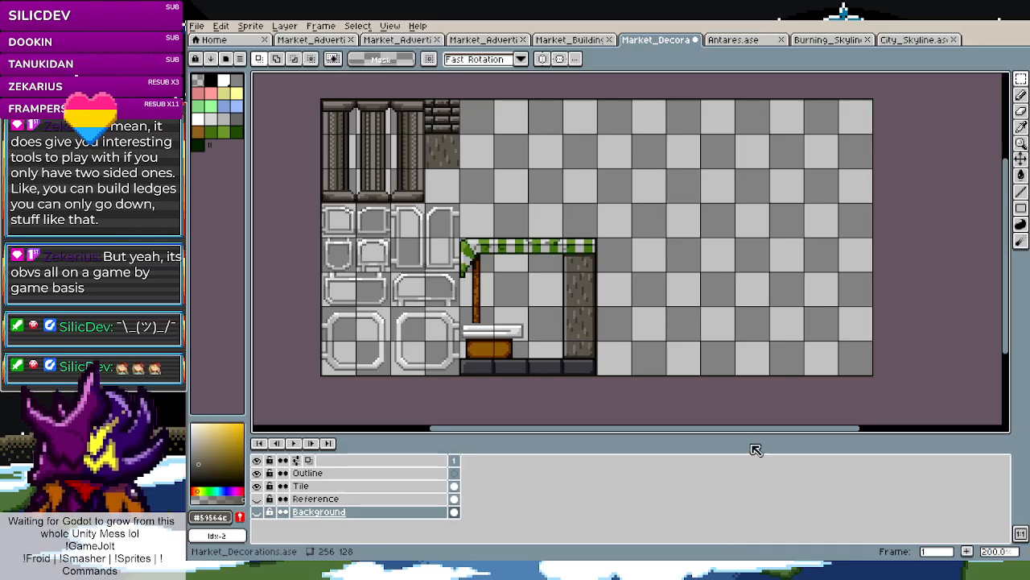
Close the Antares sprite and look through the open market advertisement sprites, including the Rebellion frame 28, before returning to Market_Decorations
{"action": "left_click", "coordinate": [778, 41]}
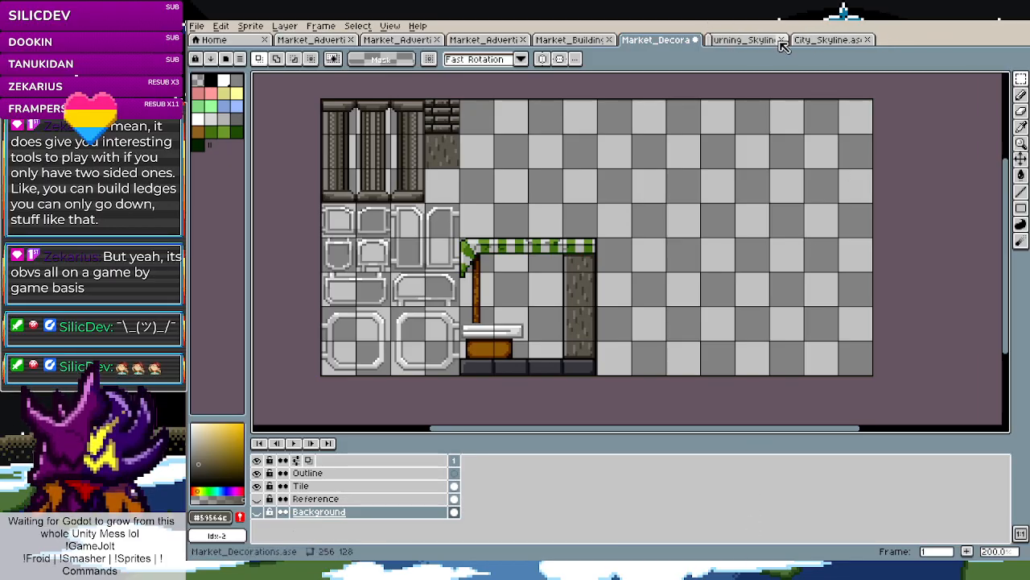
{"action": "left_click", "coordinate": [241, 39]}
{"action": "left_click", "coordinate": [310, 39]}
{"action": "scroll", "coordinate": [736, 305], "scroll_direction": "down", "scroll_amount": 5}
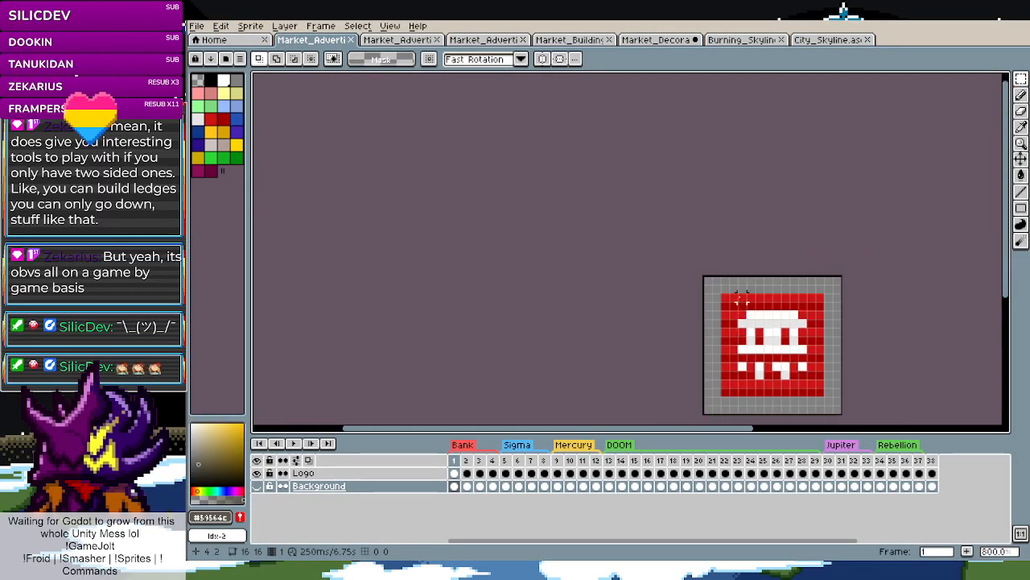
{"action": "left_click", "coordinate": [491, 40]}
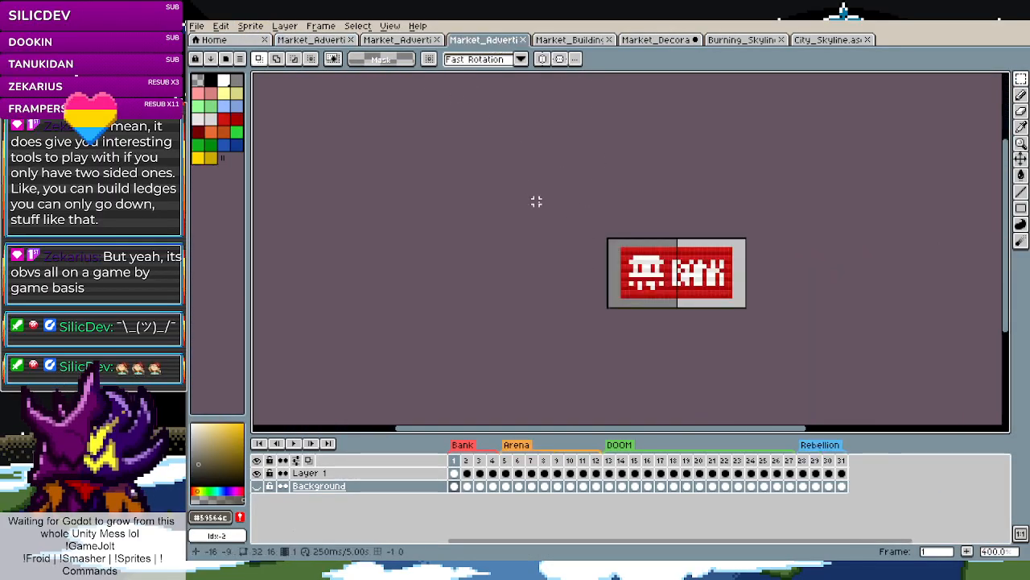
{"action": "left_click", "coordinate": [803, 461]}
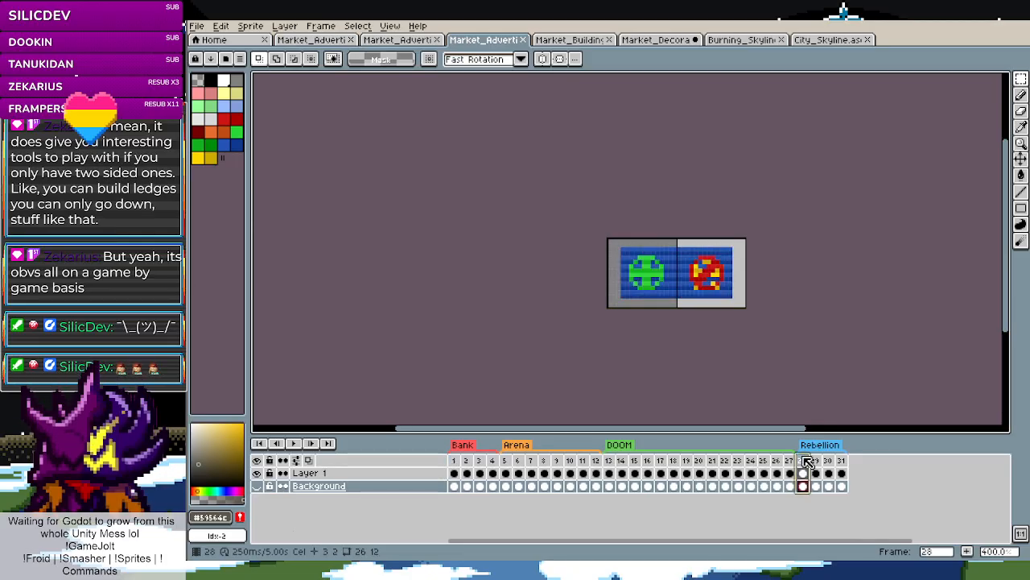
{"action": "left_click", "coordinate": [598, 41]}
{"action": "left_click", "coordinate": [656, 41]}
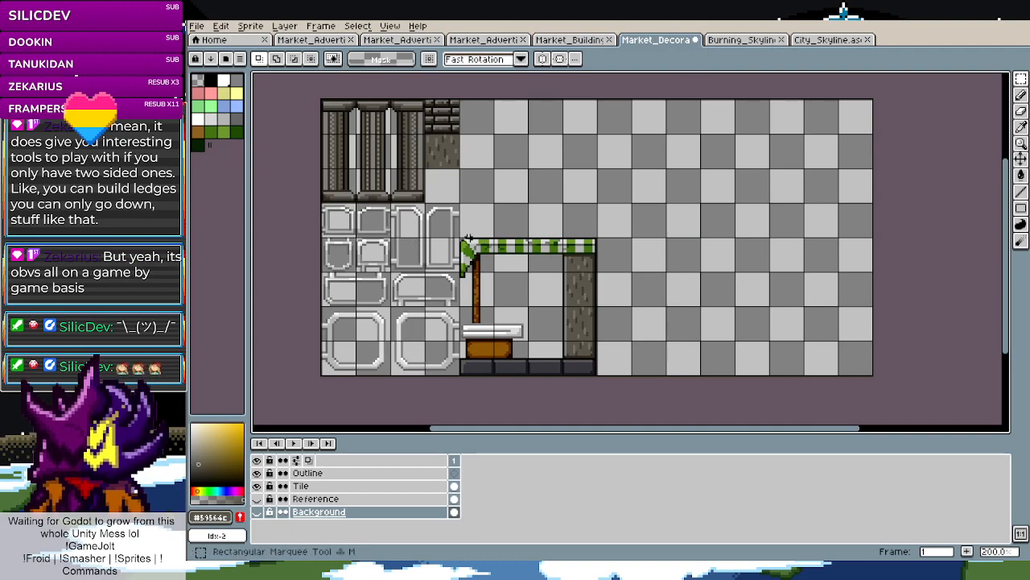
Select the 64 × 64 px area around the market stall with the green-striped awning
{"action": "scroll", "coordinate": [460, 240], "scroll_direction": "up", "scroll_amount": 4}
{"action": "scroll", "coordinate": [460, 240], "scroll_direction": "down", "scroll_amount": 5}
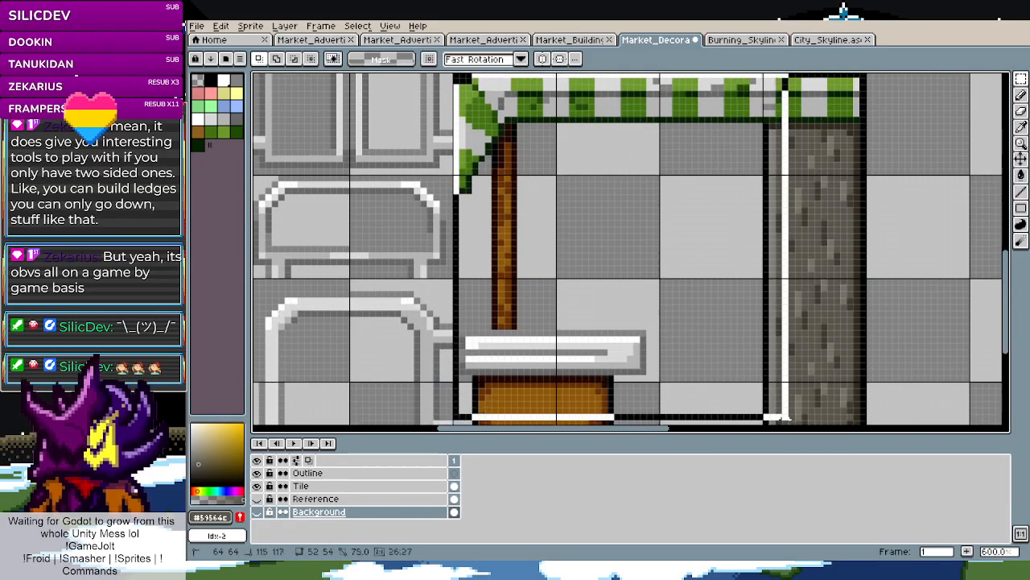
{"action": "left_click_drag", "start_coordinate": [862, 384], "coordinate": [862, 379]}
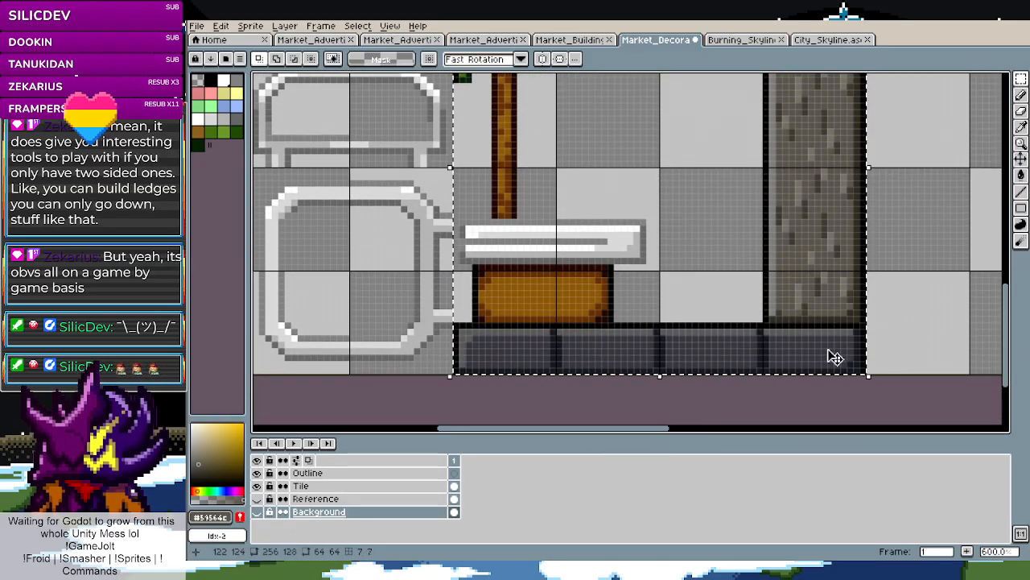
{"action": "scroll", "coordinate": [786, 320], "scroll_direction": "down", "scroll_amount": 8}
{"action": "scroll", "coordinate": [787, 319], "scroll_direction": "up", "scroll_amount": 3}
{"action": "left_click_drag", "start_coordinate": [781, 298], "coordinate": [793, 234]}
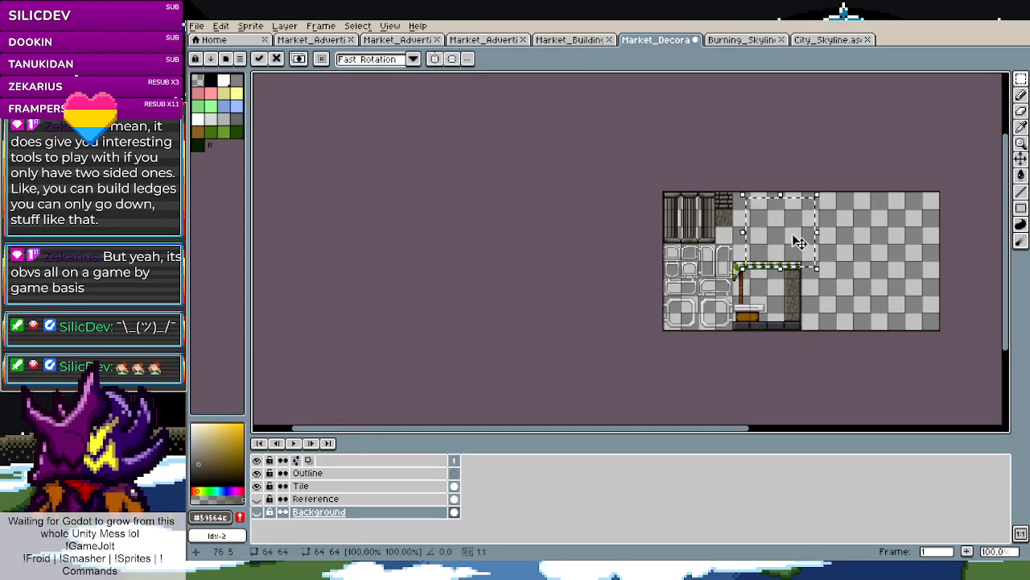
{"action": "key", "text": "ctrl+z"}
Duplicate the selected market stall on the Tile layer into the empty canvas area above and right of the original
{"action": "left_click", "coordinate": [363, 486]}
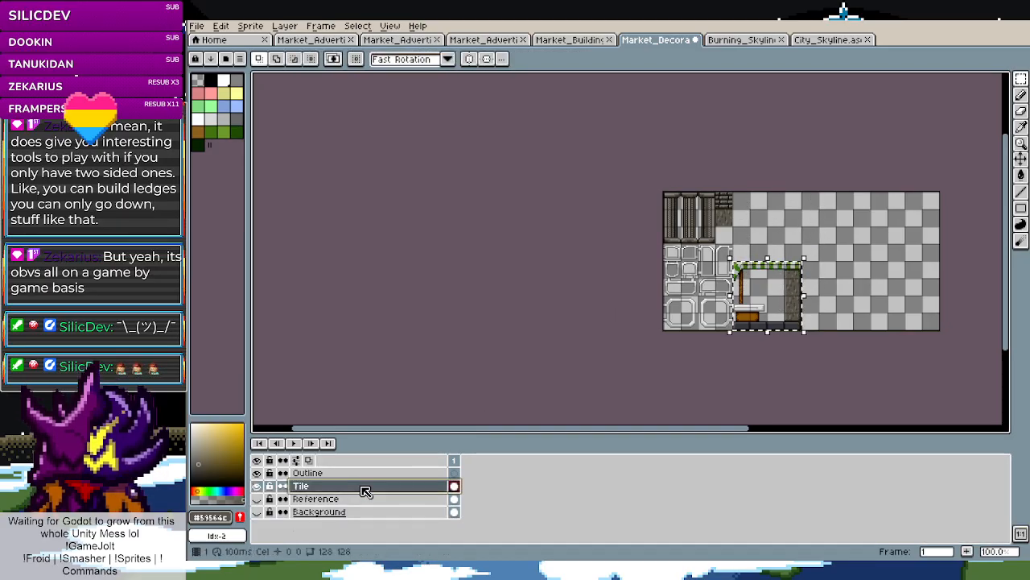
{"action": "left_click", "coordinate": [759, 313]}
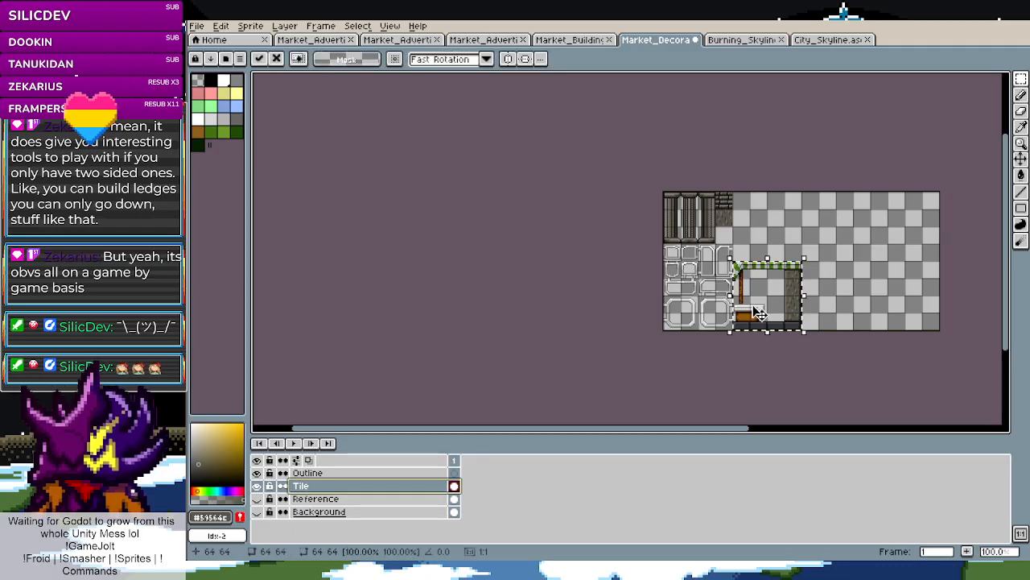
{"action": "left_click_drag", "start_coordinate": [759, 314], "coordinate": [827, 243], "text": "ctrl"}
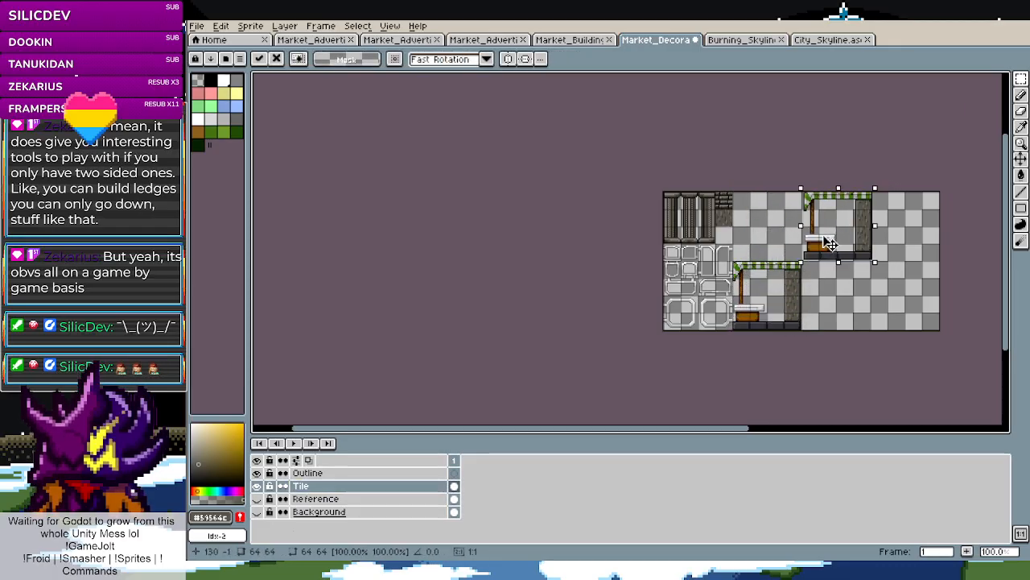
Mirror the stall copy horizontally so it sits directly above the original stall, aligned to the tile grid, and apply it
{"action": "scroll", "coordinate": [823, 244], "scroll_direction": "up", "scroll_amount": 4}
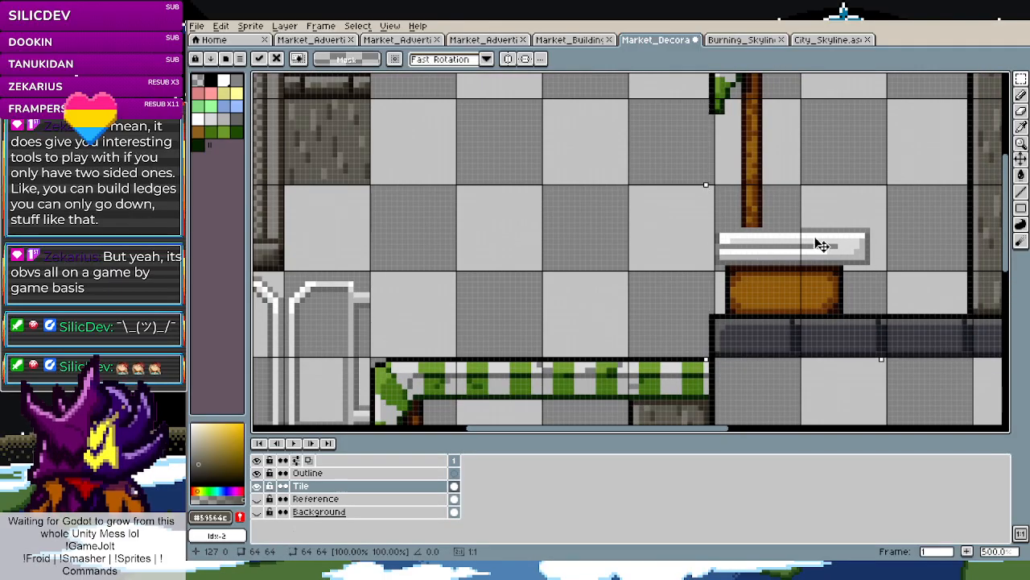
{"action": "scroll", "coordinate": [793, 265], "scroll_direction": "down", "scroll_amount": 2}
{"action": "left_click_drag", "start_coordinate": [960, 228], "coordinate": [552, 265]}
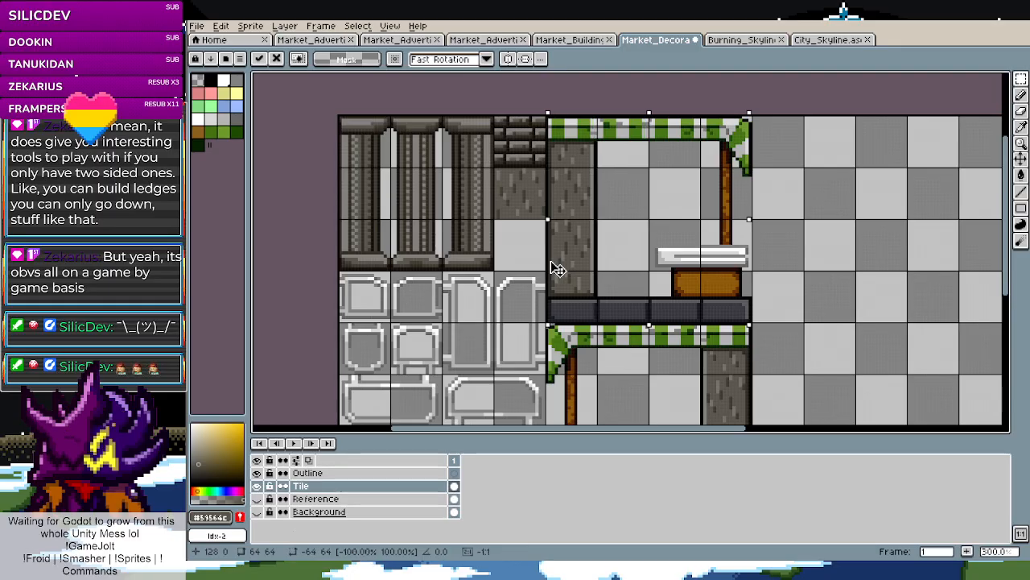
{"action": "left_click", "coordinate": [776, 230]}
Select the 64 × 128 px area covering both stacked market stalls
{"action": "left_click_drag", "start_coordinate": [749, 118], "coordinate": [555, 365]}
{"action": "scroll", "coordinate": [571, 366], "scroll_direction": "down", "scroll_amount": 3}
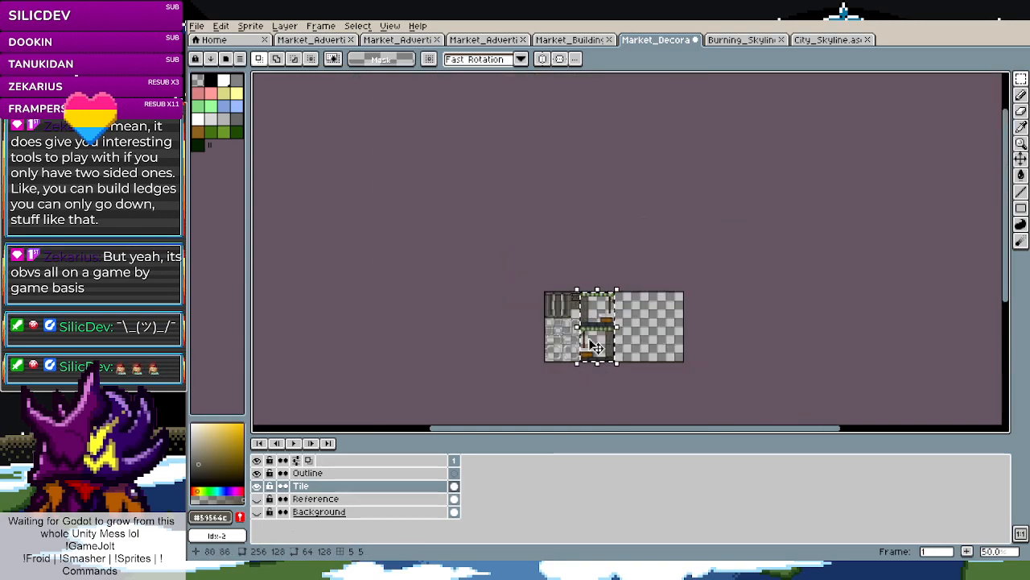
{"action": "scroll", "coordinate": [597, 354], "scroll_direction": "up", "scroll_amount": 3}
{"action": "scroll", "coordinate": [586, 330], "scroll_direction": "up", "scroll_amount": 1}
{"action": "scroll", "coordinate": [586, 330], "scroll_direction": "down", "scroll_amount": 1}
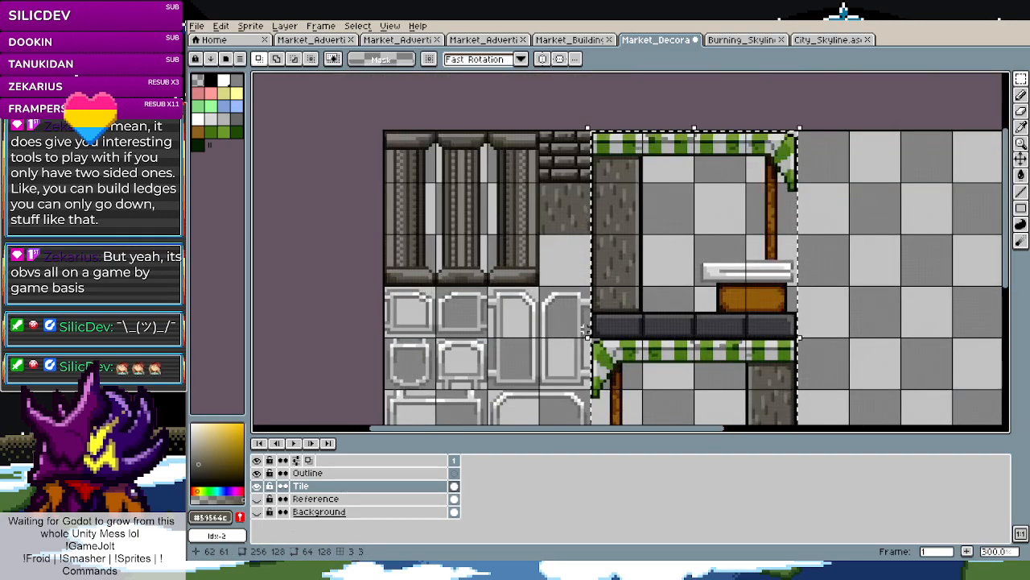
Duplicate the two stacked stalls, mirror the copy horizontally and place it directly beside the originals on their right, aligned to the tile grid
{"action": "left_click", "coordinate": [587, 328]}
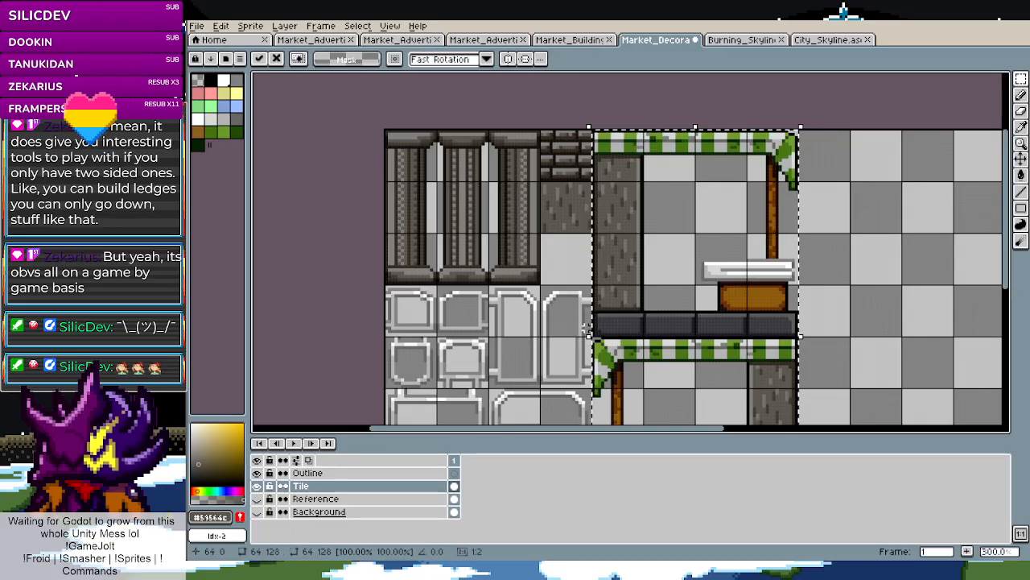
{"action": "left_click_drag", "start_coordinate": [589, 334], "coordinate": [931, 338]}
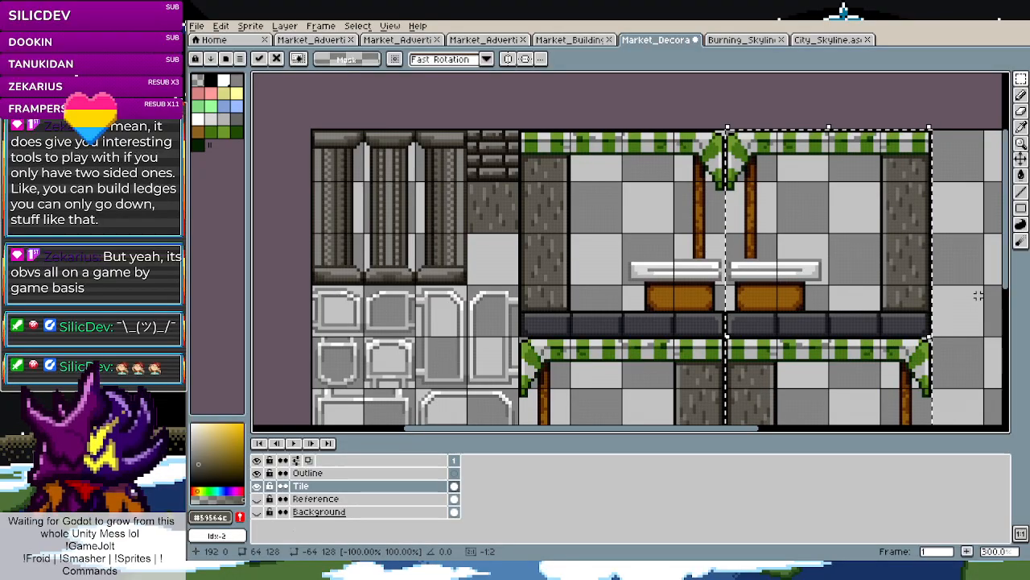
{"action": "key", "text": "Return"}
{"action": "scroll", "coordinate": [901, 322], "scroll_direction": "down", "scroll_amount": 4}
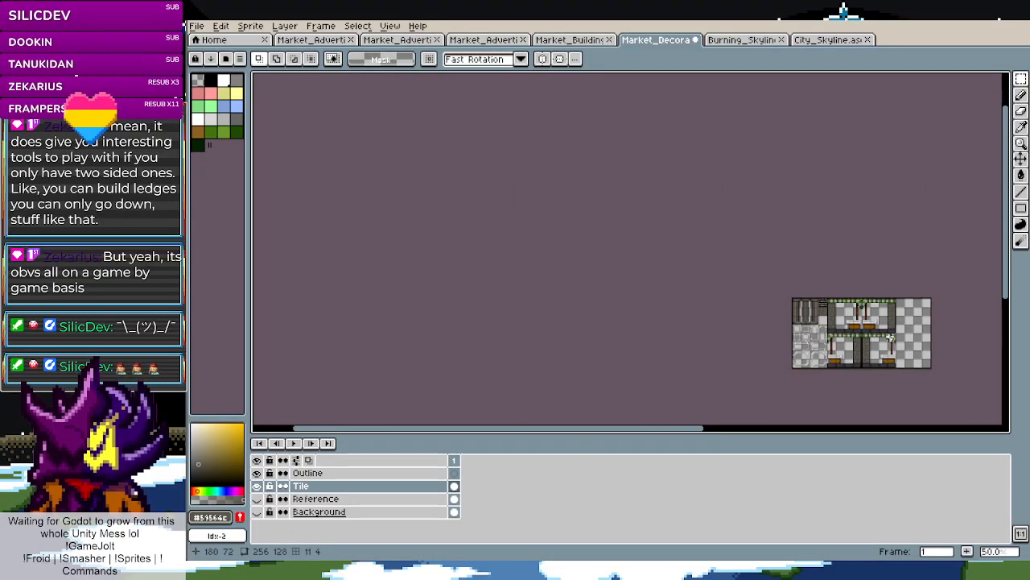
Sample the awning's medium green, shift its hue to 355 to get a dark red of HSV 355, 80, 45, and add it to the palette
{"action": "scroll", "coordinate": [889, 338], "scroll_direction": "up", "scroll_amount": 4}
{"action": "key", "text": "i"}
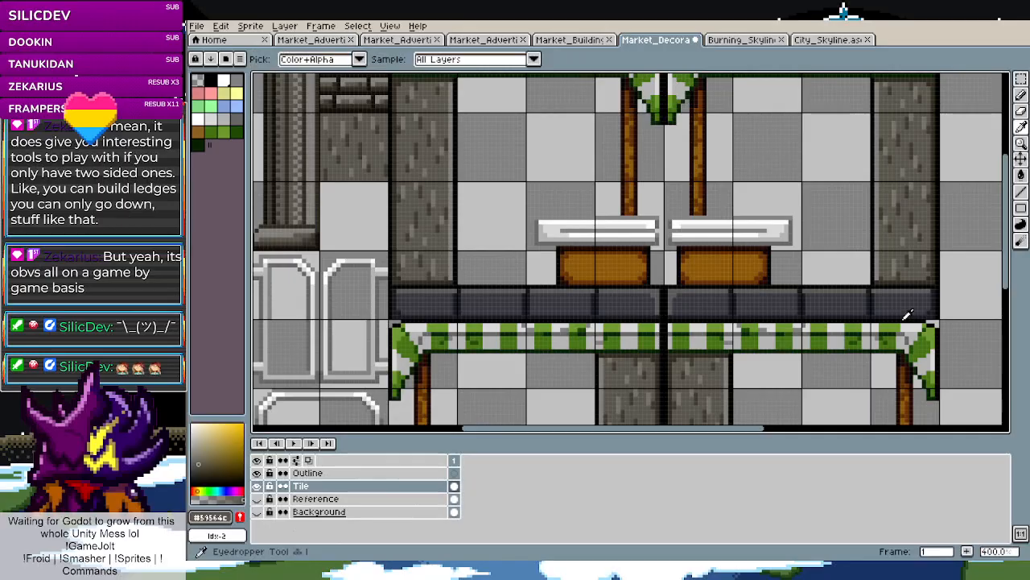
{"action": "scroll", "coordinate": [871, 315], "scroll_direction": "up", "scroll_amount": 2}
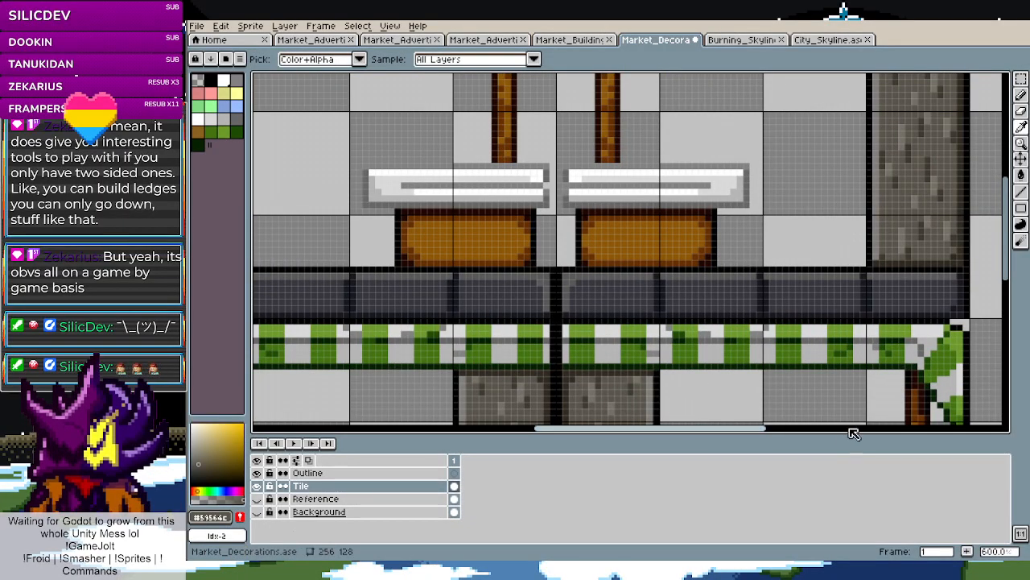
{"action": "scroll", "coordinate": [823, 364], "scroll_direction": "down", "scroll_amount": 5}
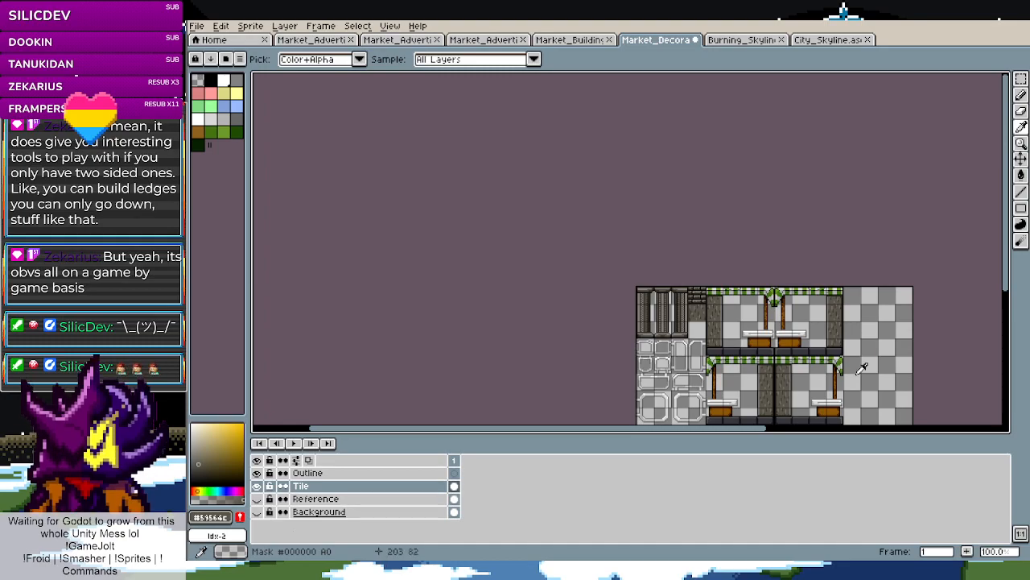
{"action": "scroll", "coordinate": [864, 402], "scroll_direction": "up", "scroll_amount": 5}
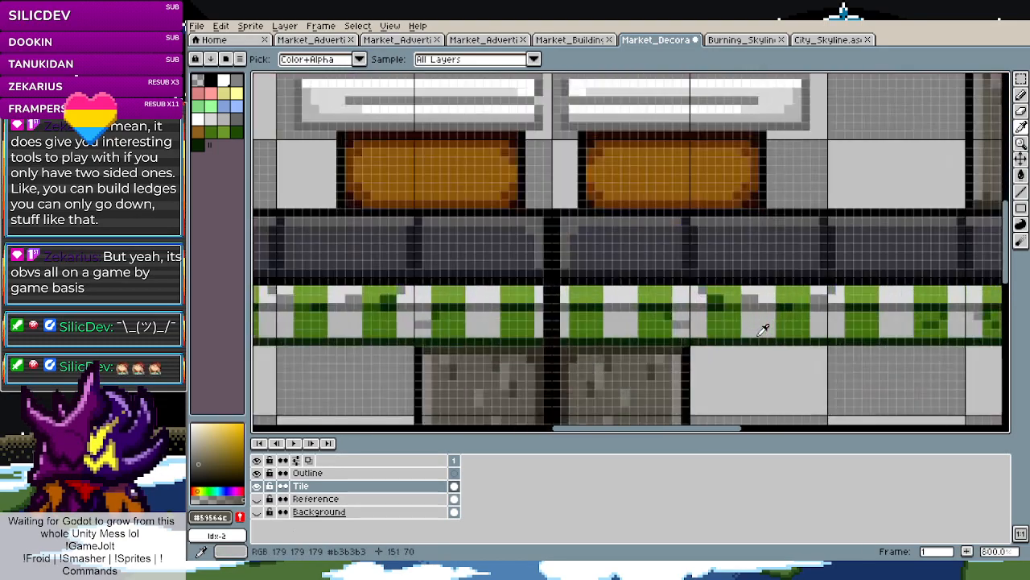
{"action": "left_click", "coordinate": [791, 322]}
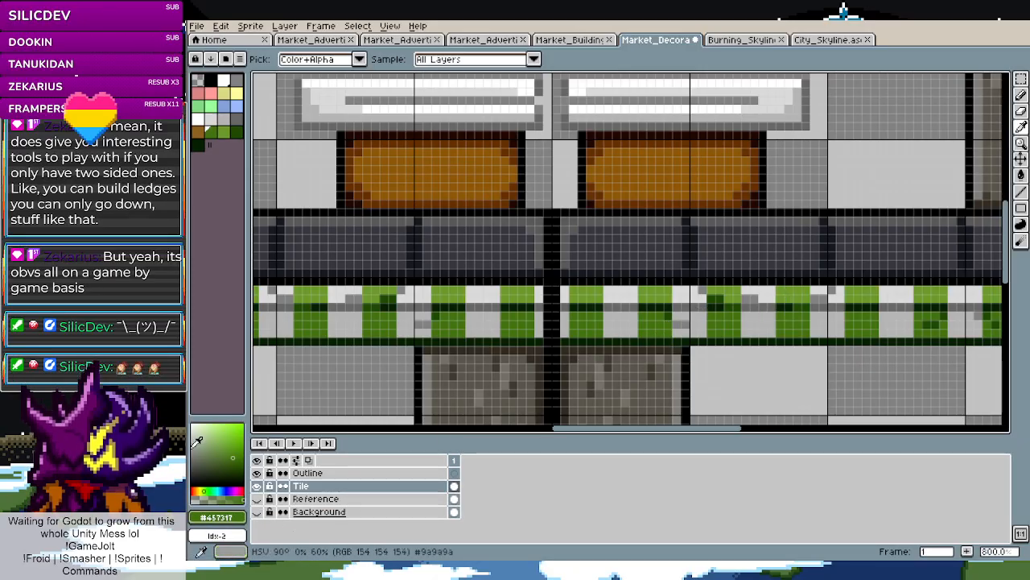
{"action": "left_click", "coordinate": [217, 517]}
{"action": "left_click", "coordinate": [223, 417]}
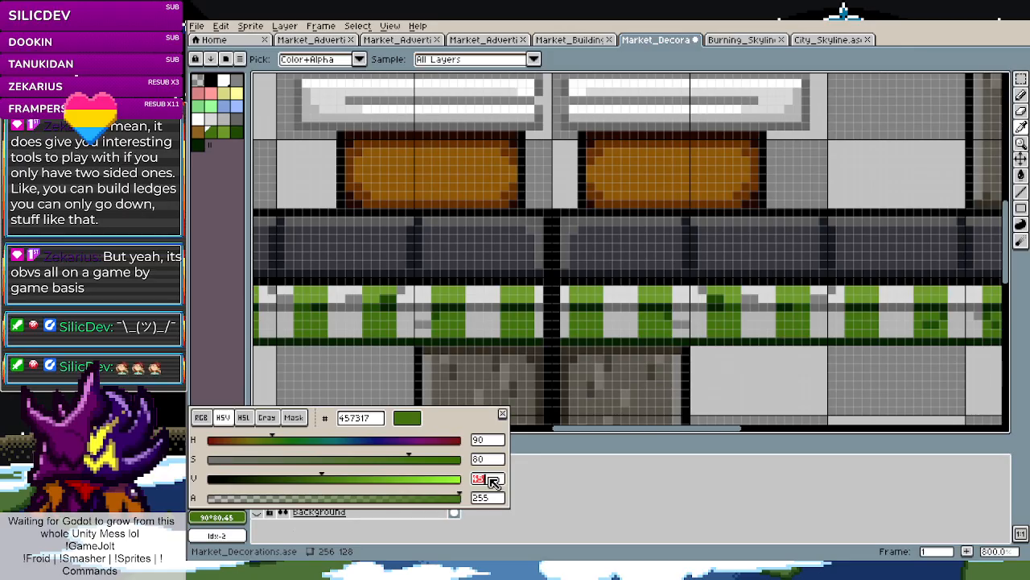
{"action": "left_click_drag", "start_coordinate": [242, 442], "coordinate": [427, 443]}
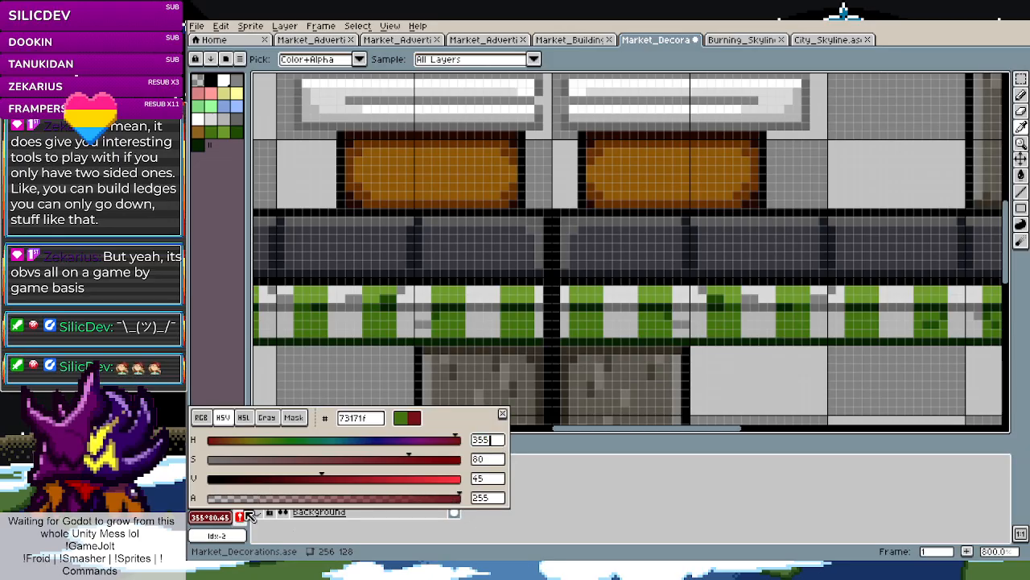
{"action": "left_click", "coordinate": [240, 516]}
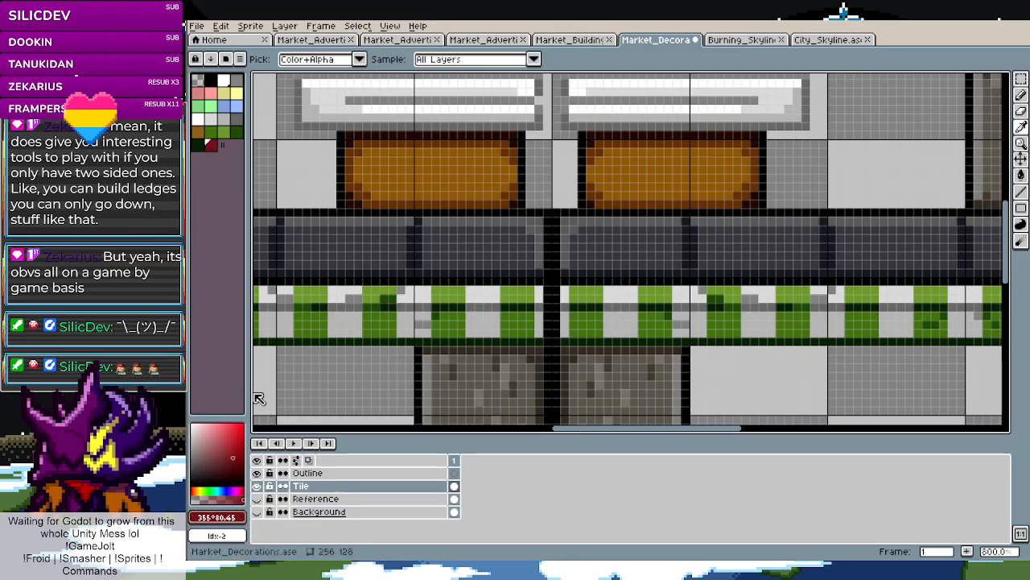
Add a lighter red of HSV 360, 70, 60 to the palette and place it before the dark red
{"action": "left_click", "coordinate": [216, 515]}
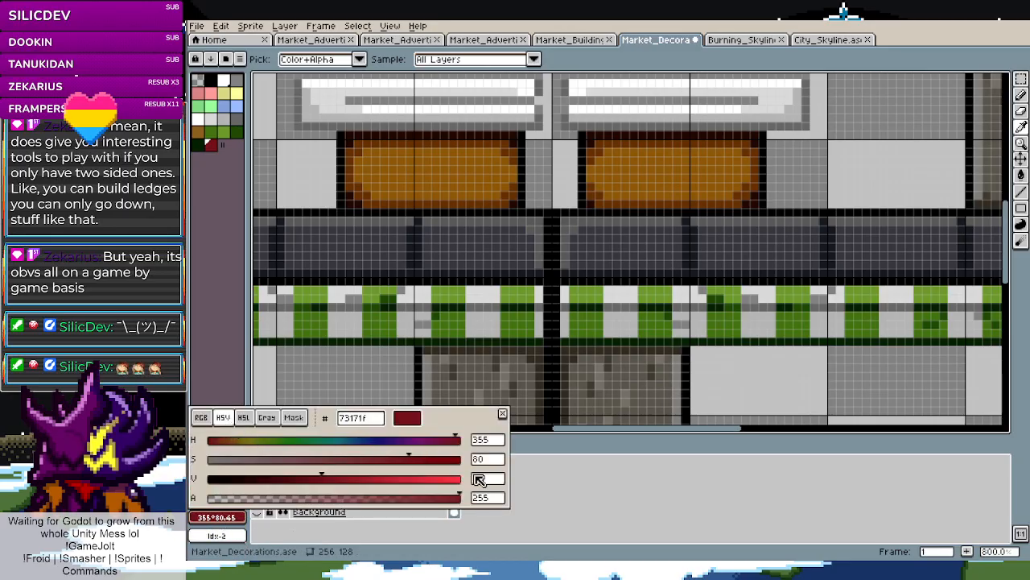
{"action": "left_click", "coordinate": [500, 480]}
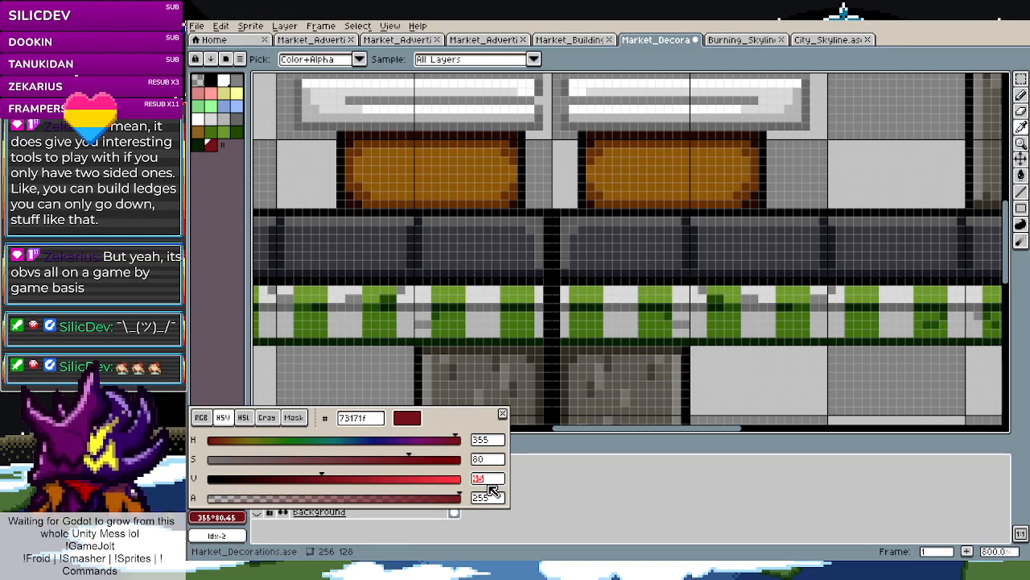
{"action": "type", "text": "60"}
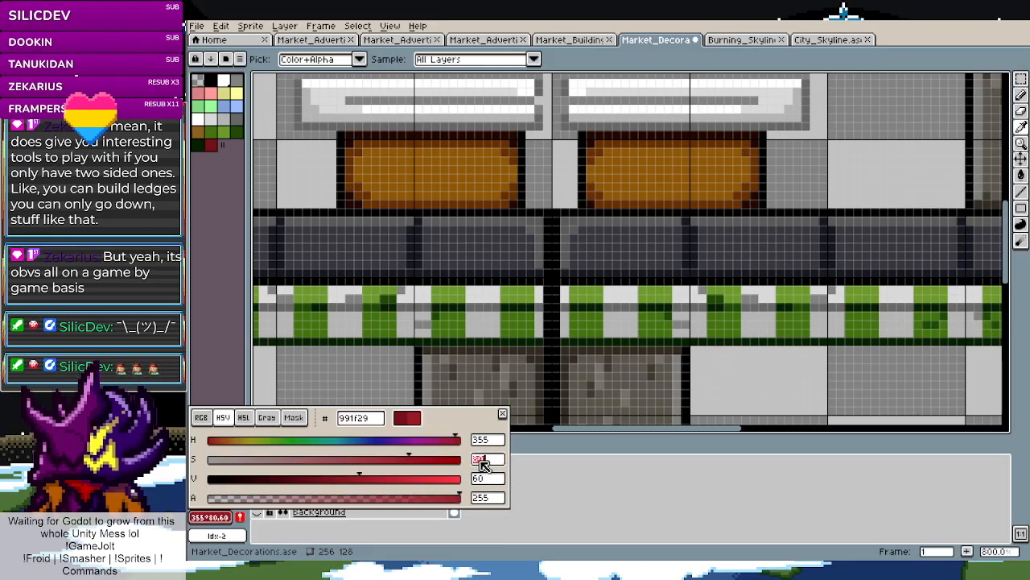
{"action": "type", "text": "70"}
{"action": "left_click", "coordinate": [494, 440]}
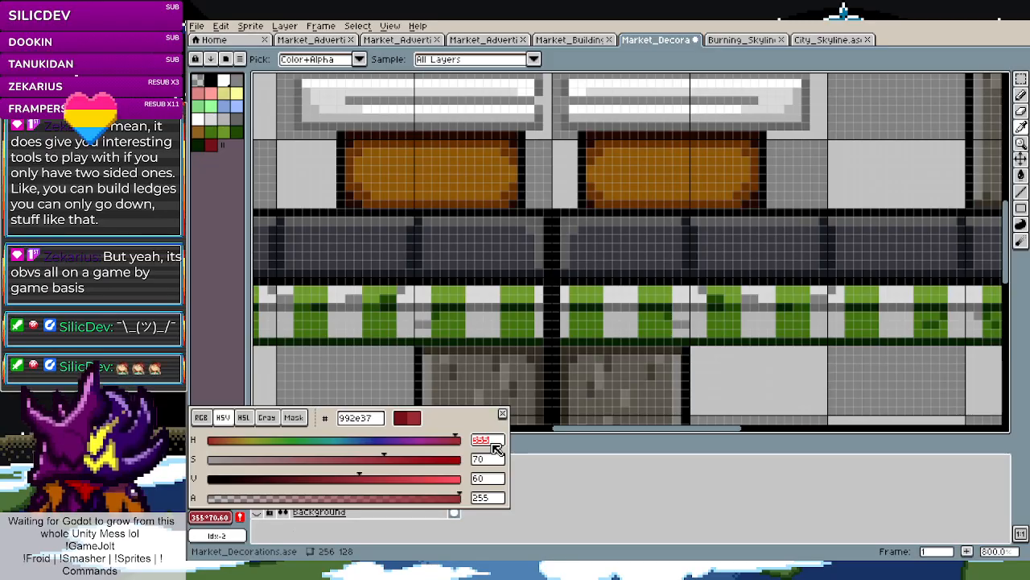
{"action": "type", "text": "360"}
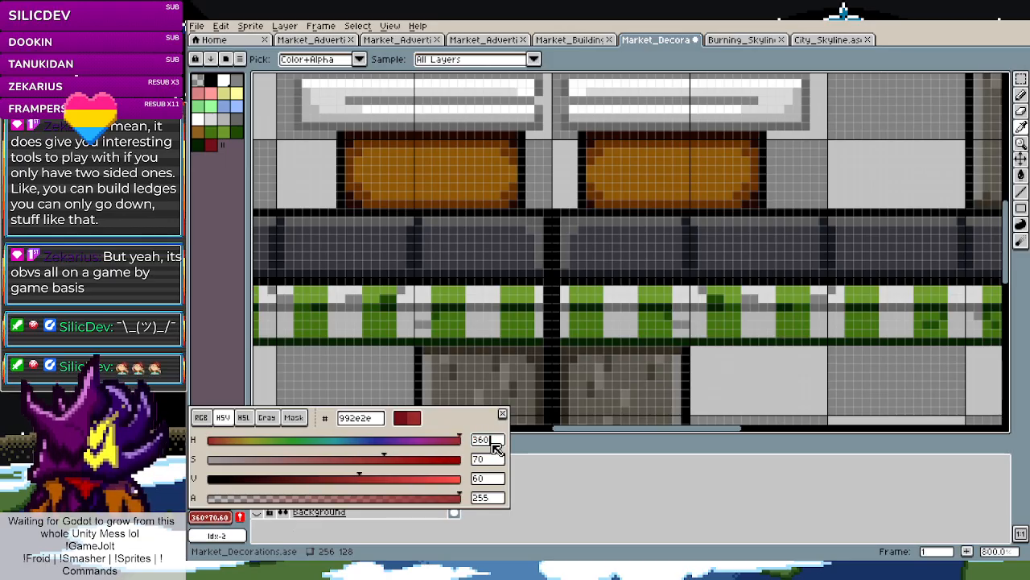
{"action": "left_click", "coordinate": [238, 517]}
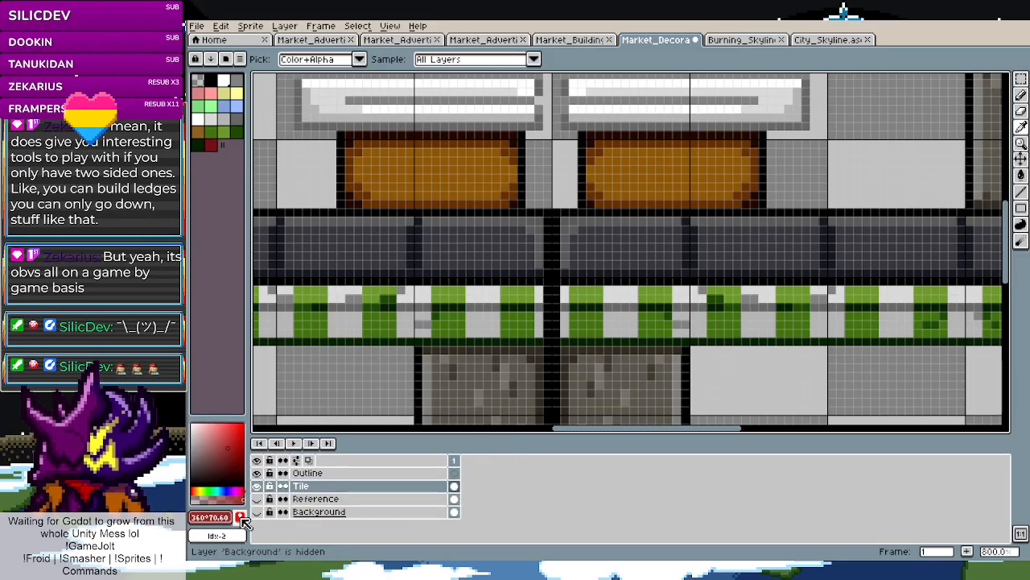
{"action": "left_click", "coordinate": [225, 147]}
{"action": "left_click_drag", "start_coordinate": [224, 152], "coordinate": [209, 151]}
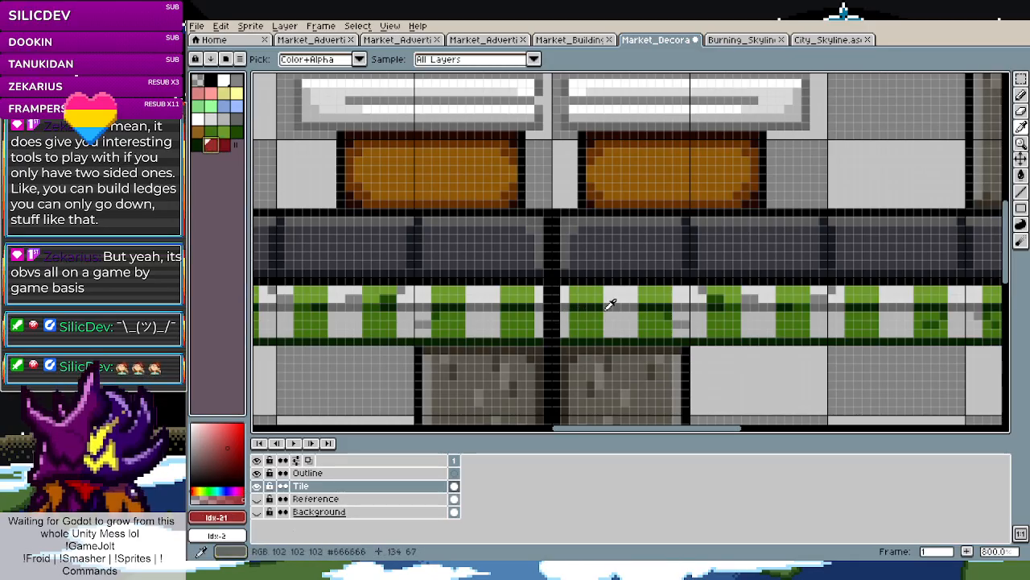
Using the awning's dark green as reference, derive a darker red of HSV 350, 90, 30 from palette red #73171f and add it to the palette
{"action": "left_click", "coordinate": [673, 312]}
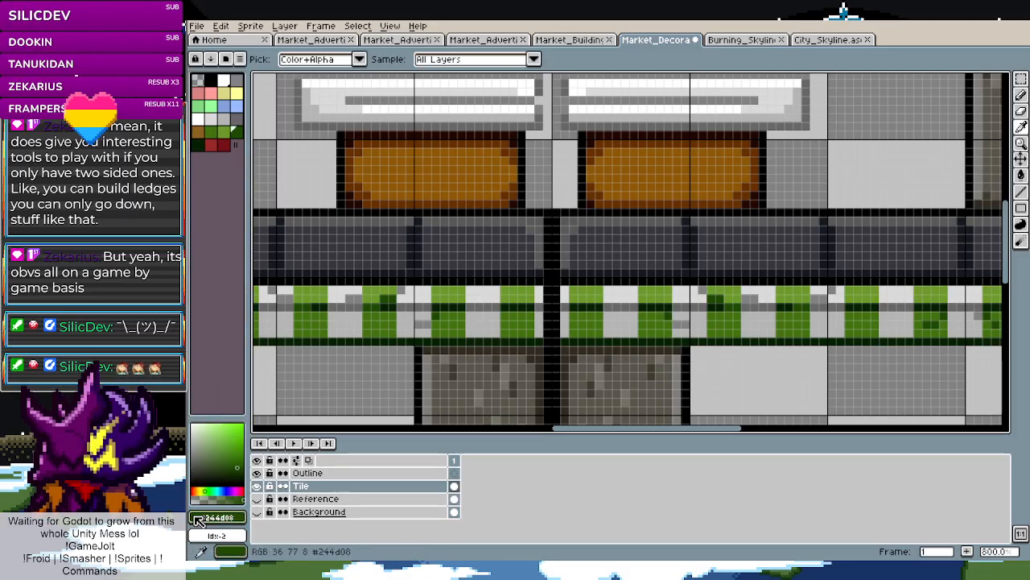
{"action": "left_click", "coordinate": [217, 516]}
{"action": "left_click", "coordinate": [223, 417]}
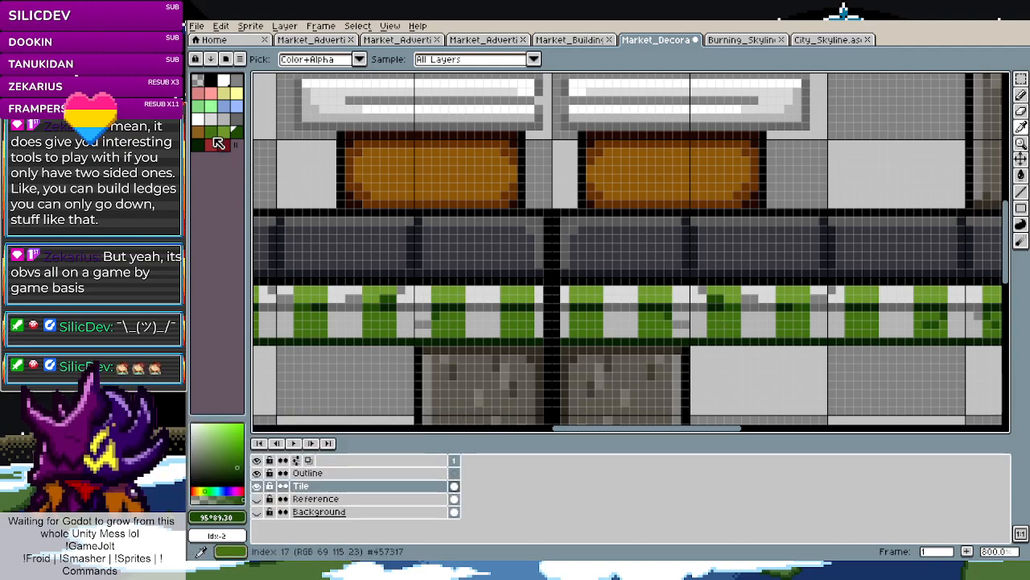
{"action": "scroll", "coordinate": [680, 282], "scroll_direction": "up", "scroll_amount": 3}
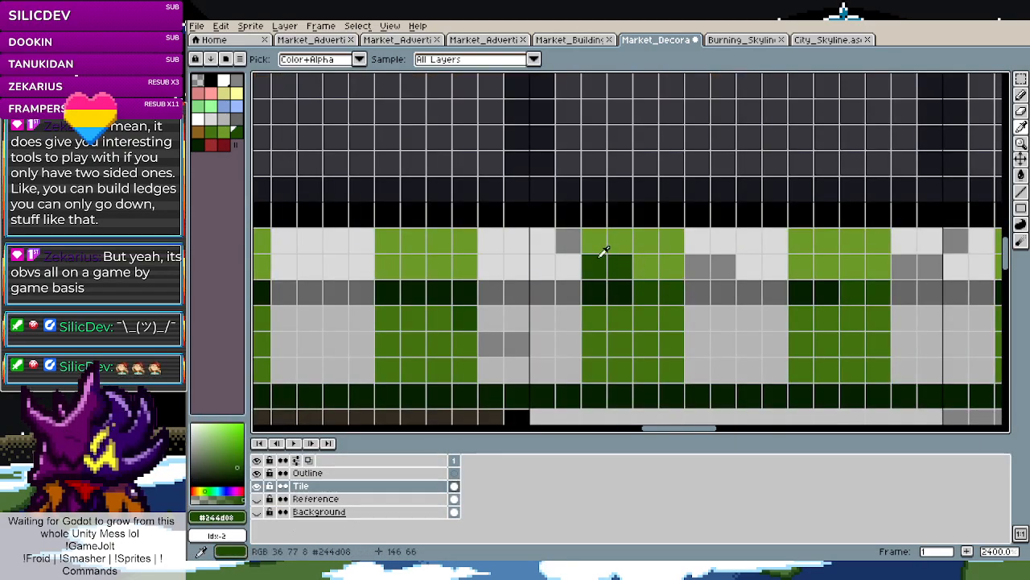
{"action": "left_click", "coordinate": [223, 144]}
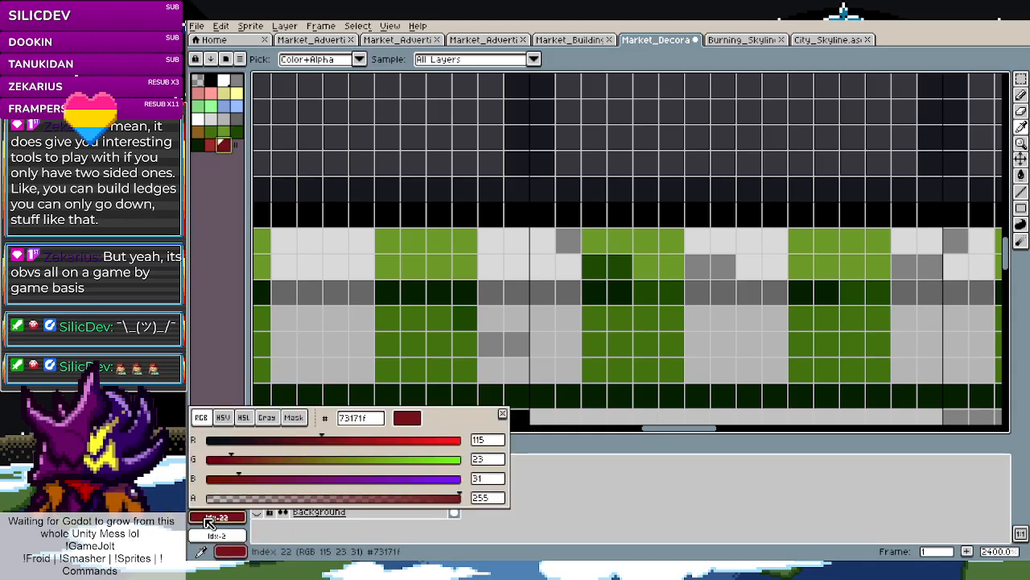
{"action": "left_click", "coordinate": [217, 517]}
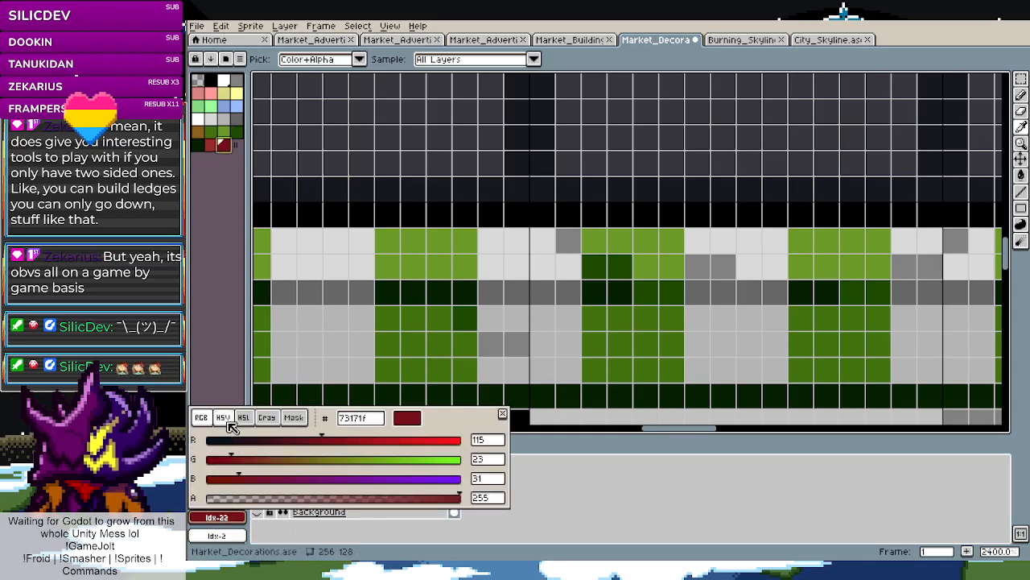
{"action": "left_click", "coordinate": [230, 422]}
{"action": "left_click", "coordinate": [498, 480]}
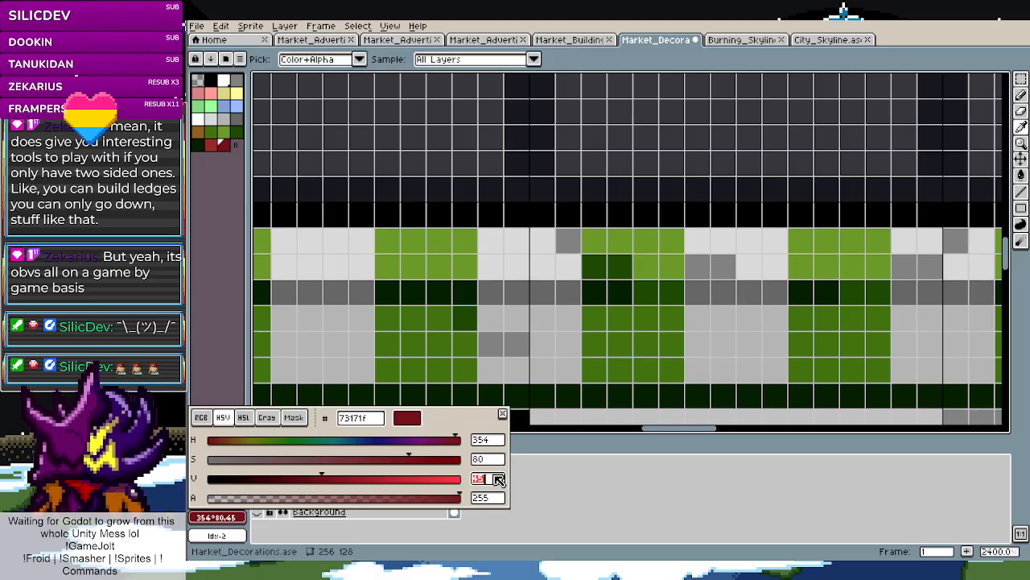
{"action": "type", "text": "3090"}
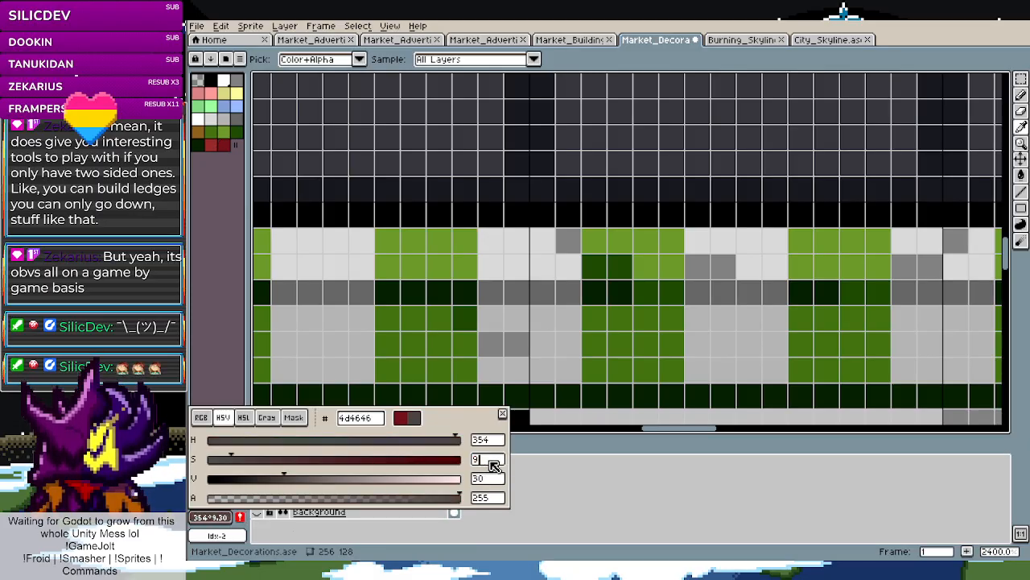
{"action": "type", "text": "350"}
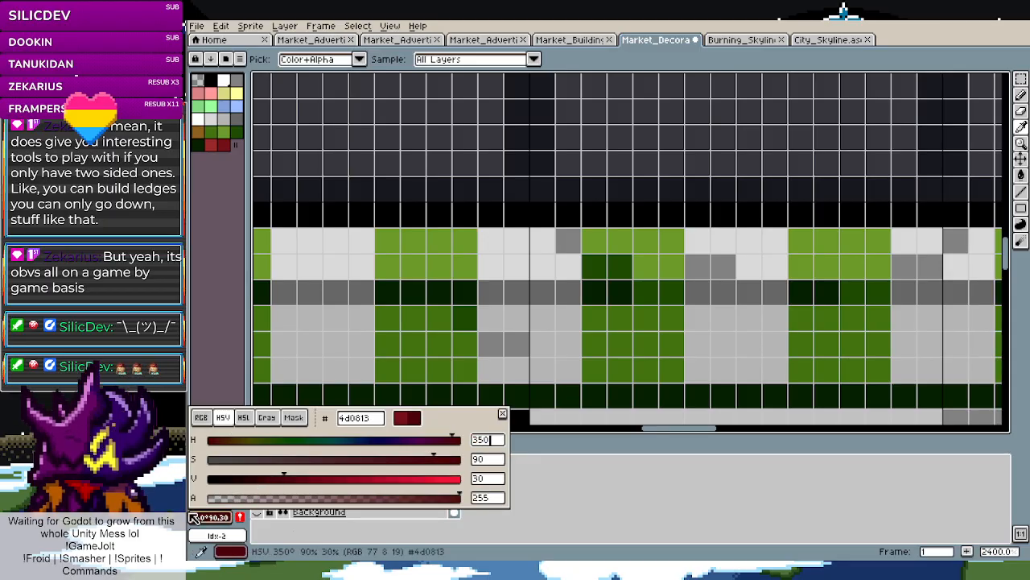
{"action": "left_click", "coordinate": [240, 518]}
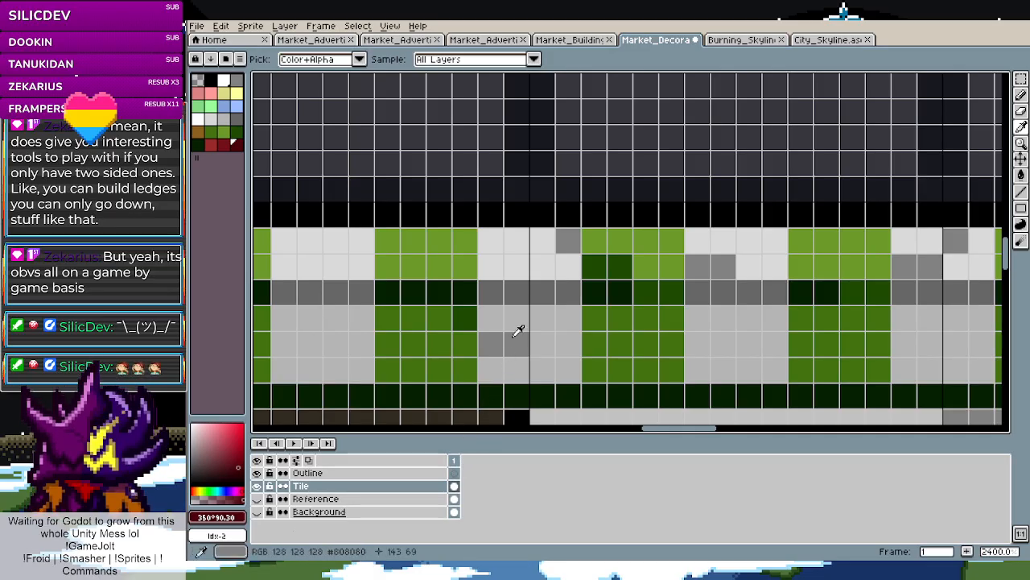
Sample the awning's darkest green and dark green in turn and examine their HSV values as references for the red ramp
{"action": "scroll", "coordinate": [520, 329], "scroll_direction": "down", "scroll_amount": 3}
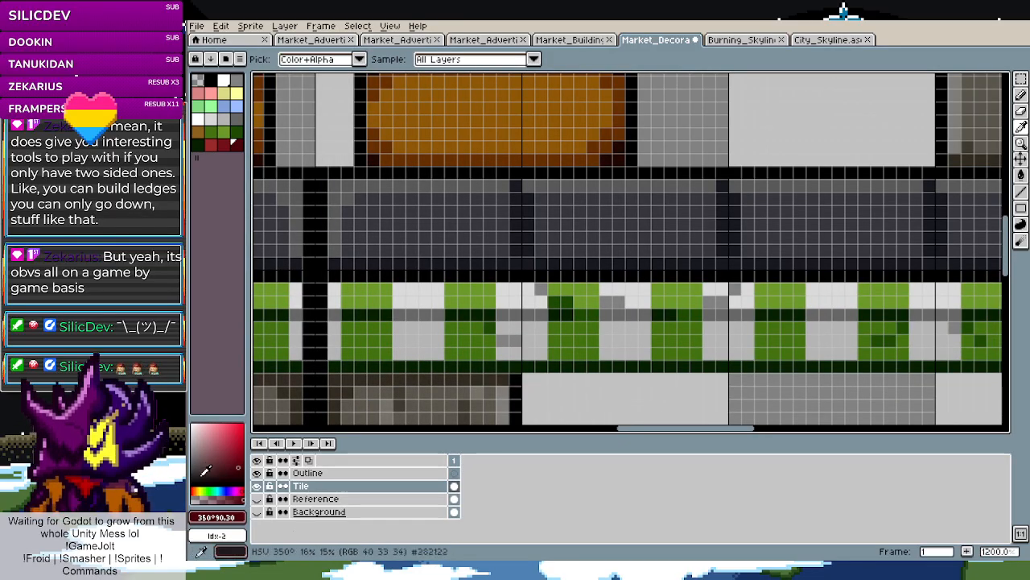
{"action": "left_click", "coordinate": [218, 517]}
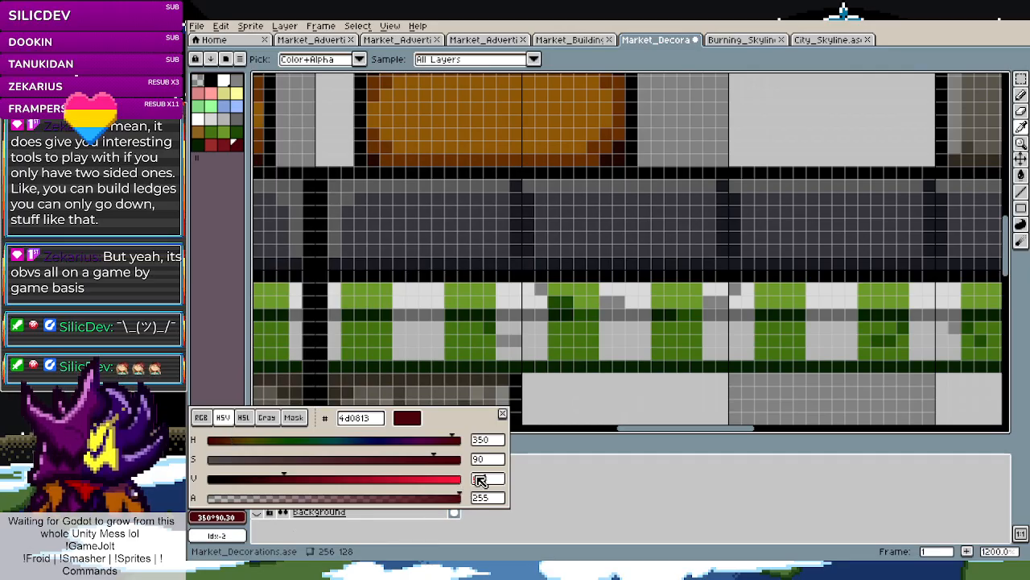
{"action": "left_click", "coordinate": [460, 308], "text": "alt"}
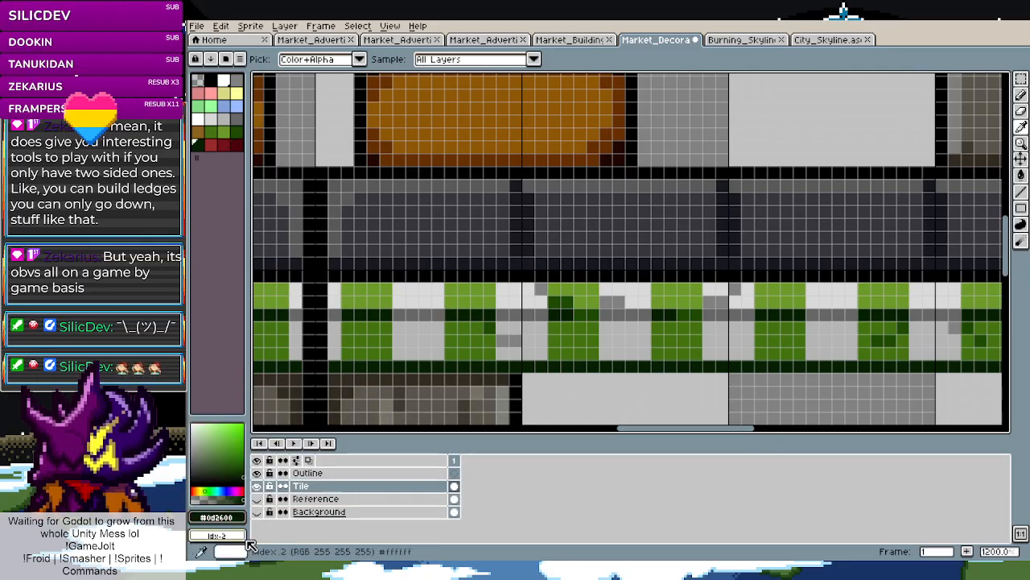
{"action": "left_click", "coordinate": [217, 517]}
{"action": "left_click", "coordinate": [488, 325], "text": "alt"}
{"action": "left_click", "coordinate": [218, 517]}
{"action": "left_click", "coordinate": [222, 417]}
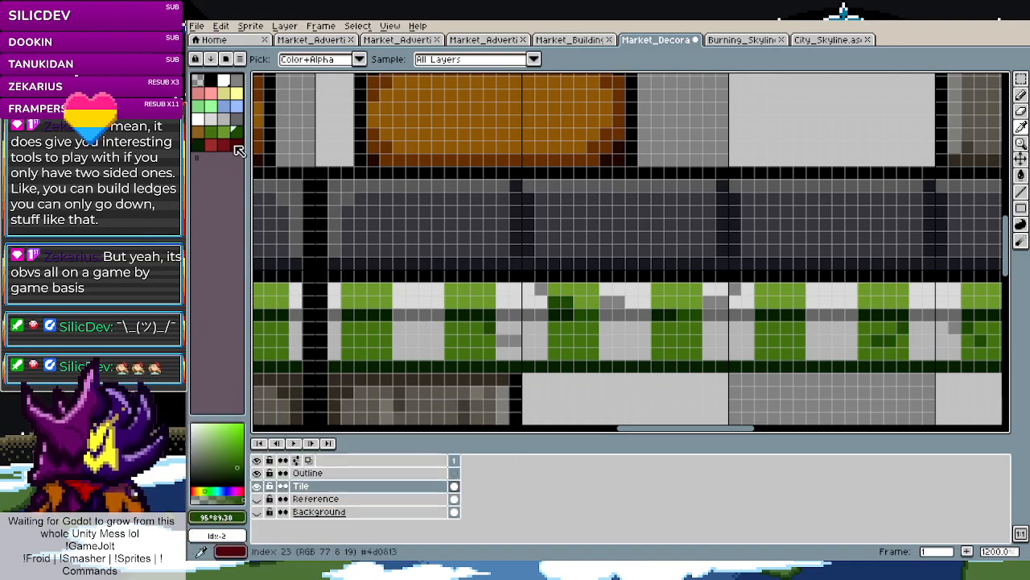
Derive a darkest red of HSV 345, 100, 15 from palette red #4d0813 and add it to the palette
{"action": "left_click", "coordinate": [236, 144]}
{"action": "left_click", "coordinate": [218, 517]}
{"action": "left_click", "coordinate": [224, 419]}
{"action": "left_click", "coordinate": [494, 480]}
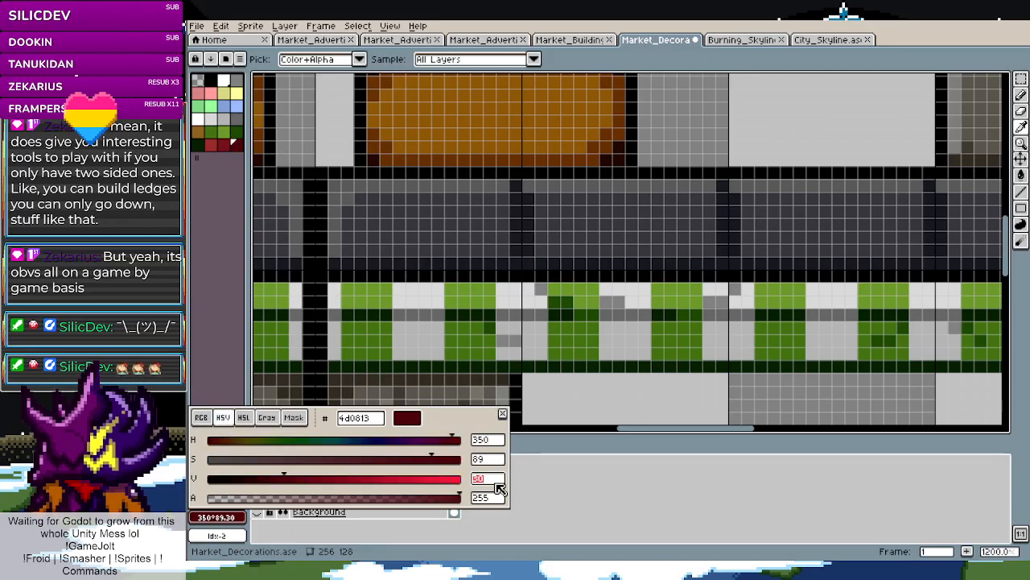
{"action": "type", "text": "15"}
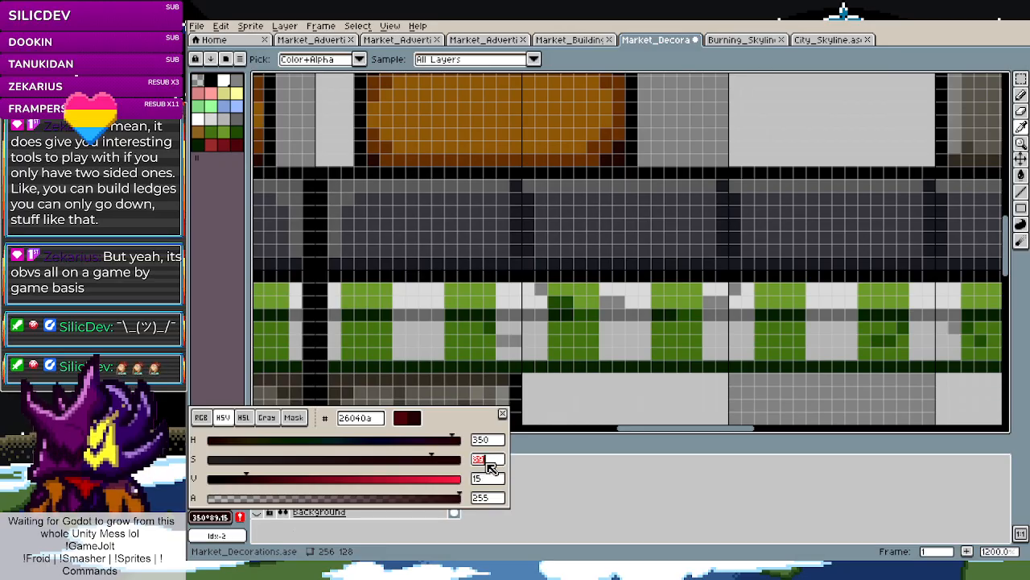
{"action": "type", "text": "100"}
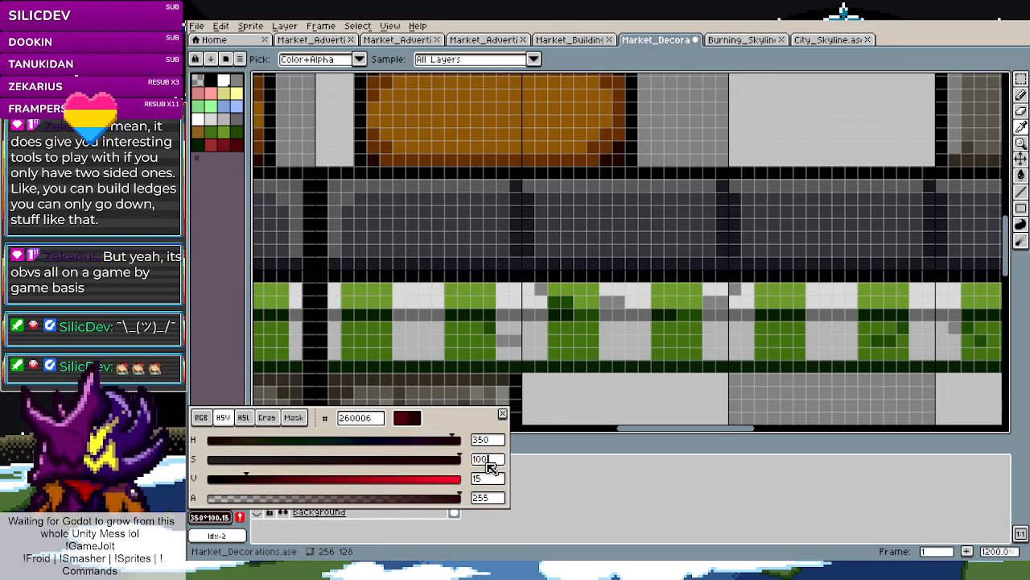
{"action": "left_click", "coordinate": [484, 441]}
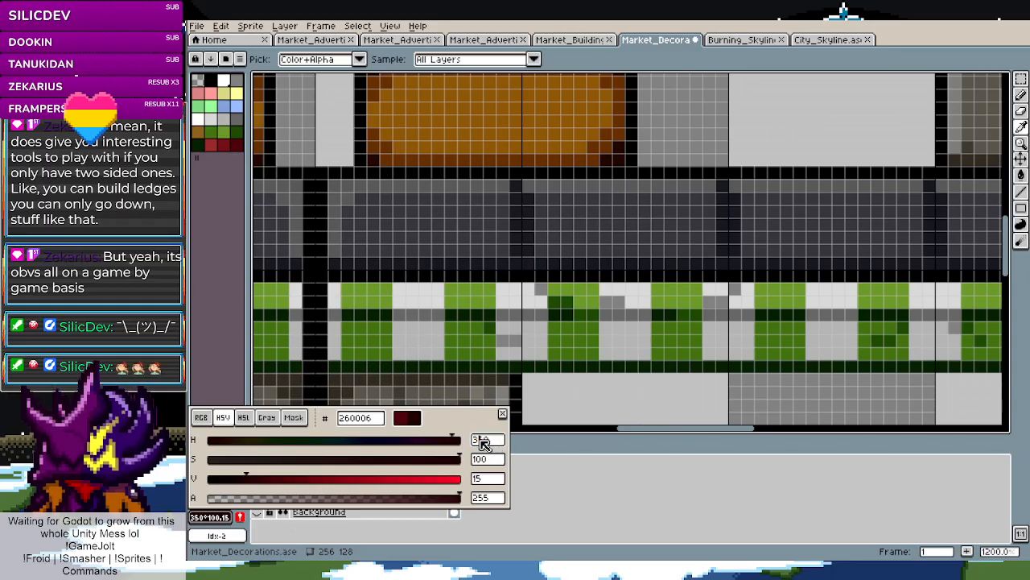
{"action": "type", "text": "345"}
{"action": "key", "text": "Return"}
{"action": "left_click", "coordinate": [241, 517]}
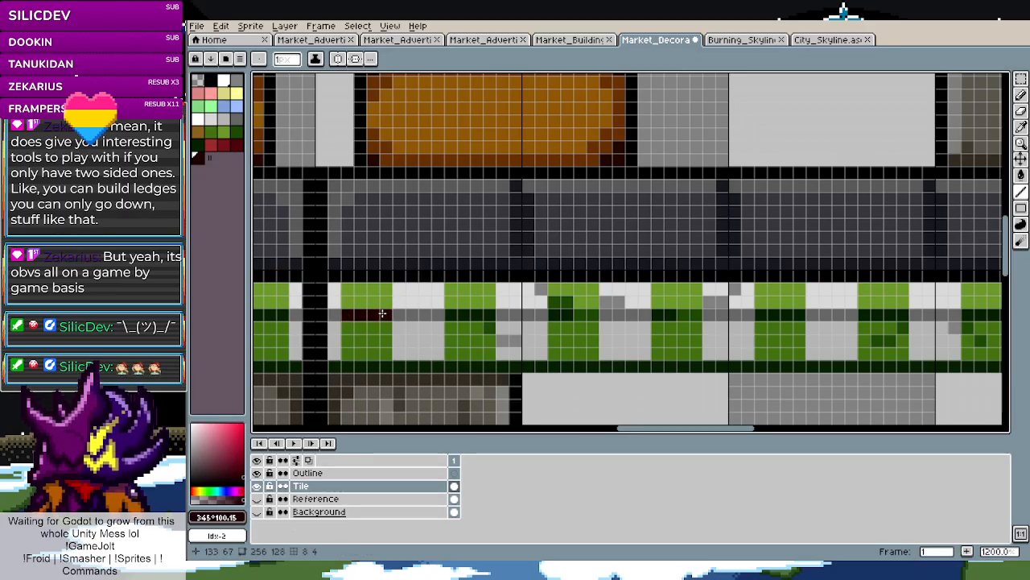
Redraw the fold line across the lower-right stall's awning in the darkest red, including its descent at the outer end
{"action": "scroll", "coordinate": [427, 317], "scroll_direction": "down", "scroll_amount": 3}
{"action": "scroll", "coordinate": [435, 318], "scroll_direction": "up", "scroll_amount": 1}
{"action": "mouse_move", "coordinate": [398, 318]}
{"action": "left_mouse_down"}
{"action": "mouse_move", "coordinate": [509, 326]}
{"action": "mouse_move", "coordinate": [430, 354]}
{"action": "mouse_move", "coordinate": [479, 322]}
{"action": "mouse_move", "coordinate": [515, 318]}
{"action": "left_mouse_up"}
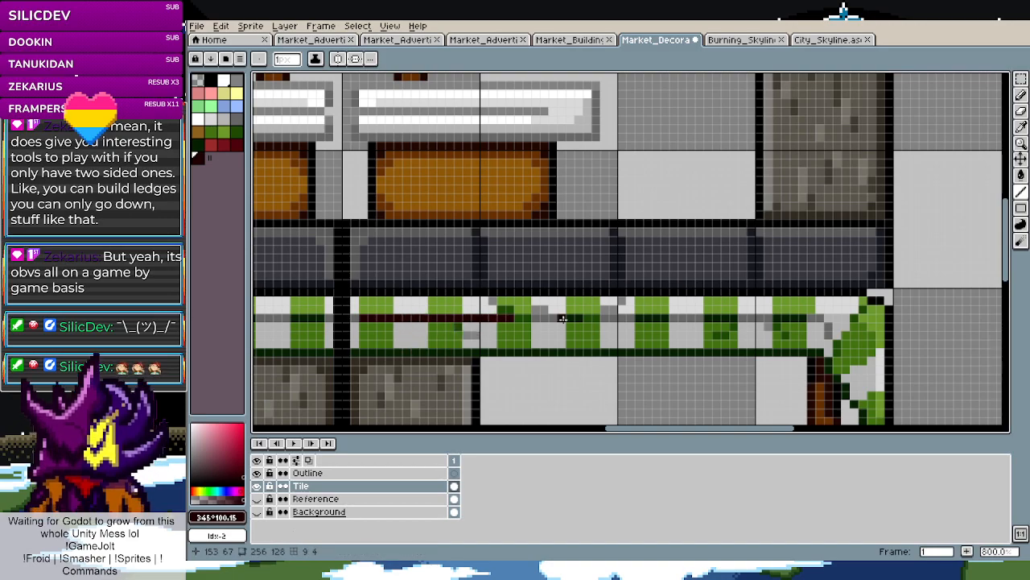
{"action": "scroll", "coordinate": [537, 318], "scroll_direction": "up", "scroll_amount": 5}
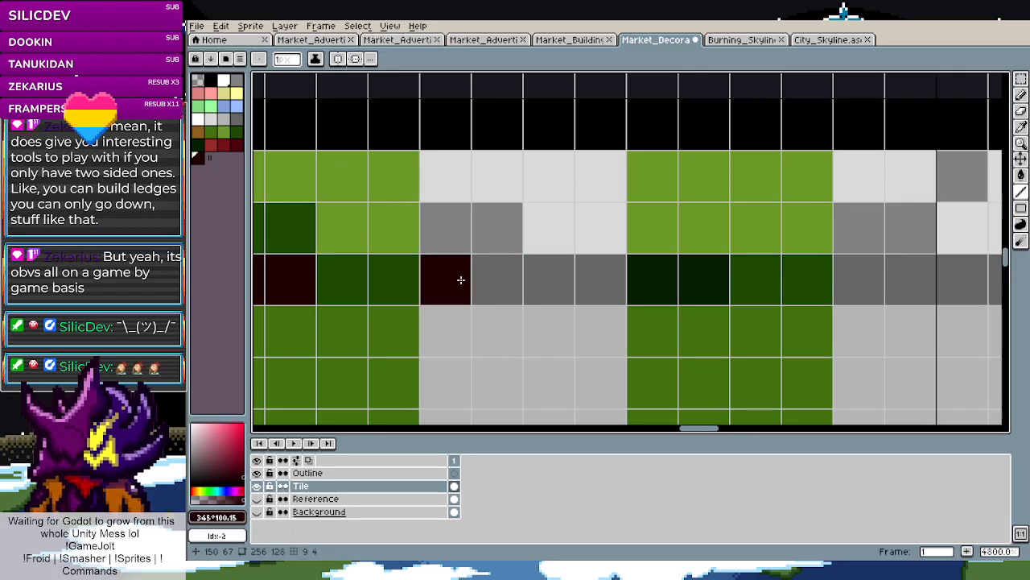
{"action": "left_click_drag", "start_coordinate": [462, 281], "coordinate": [618, 283]}
{"action": "left_click_drag", "start_coordinate": [713, 291], "coordinate": [670, 291]}
{"action": "scroll", "coordinate": [797, 300], "scroll_direction": "down", "scroll_amount": 4}
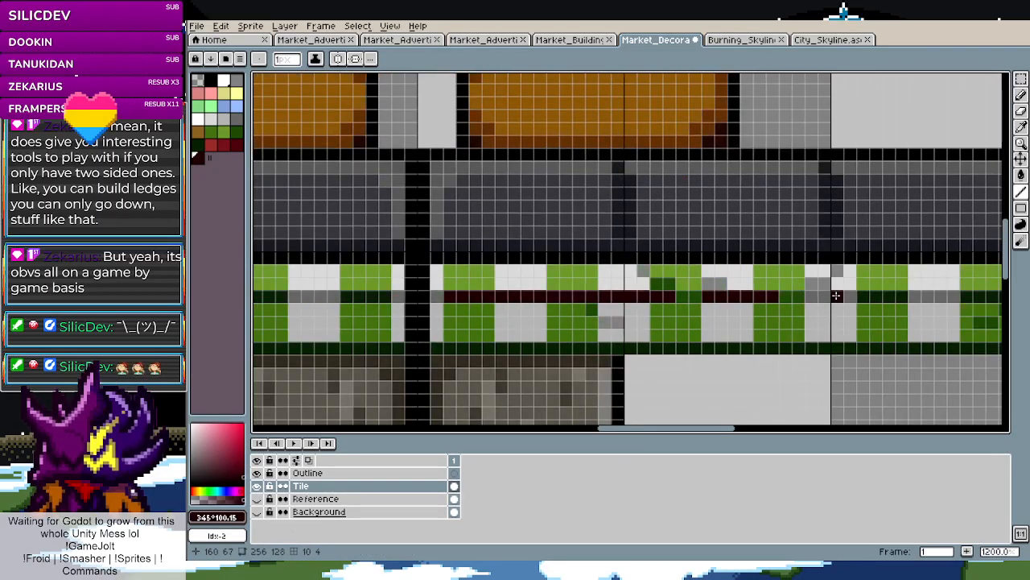
{"action": "left_click_drag", "start_coordinate": [813, 293], "coordinate": [893, 318]}
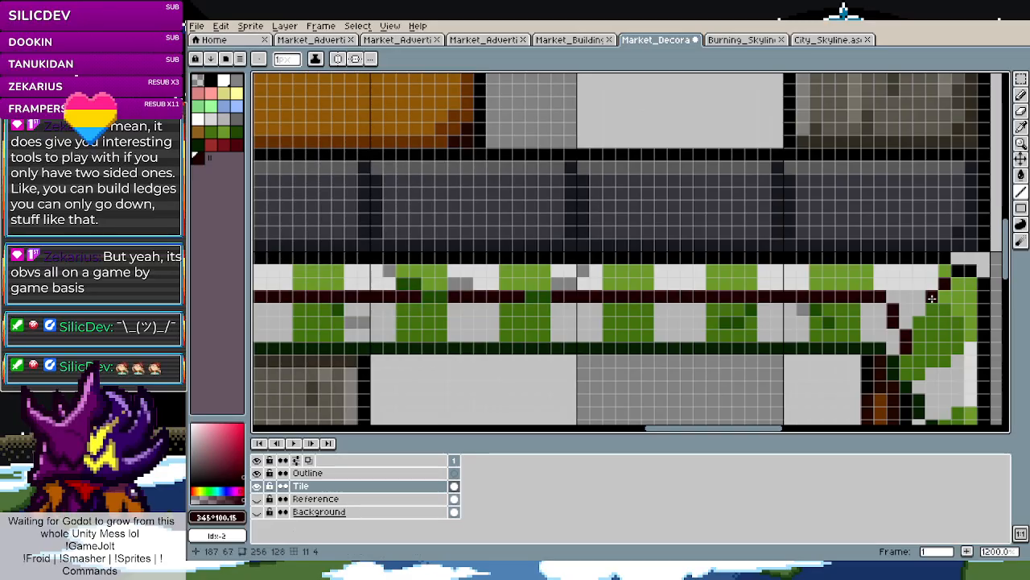
Sample the darkest red #26000a from the awning's fold and redraw the awning's bottom edge line with it
{"action": "scroll", "coordinate": [937, 302], "scroll_direction": "up", "scroll_amount": 4}
{"action": "key", "text": "i"}
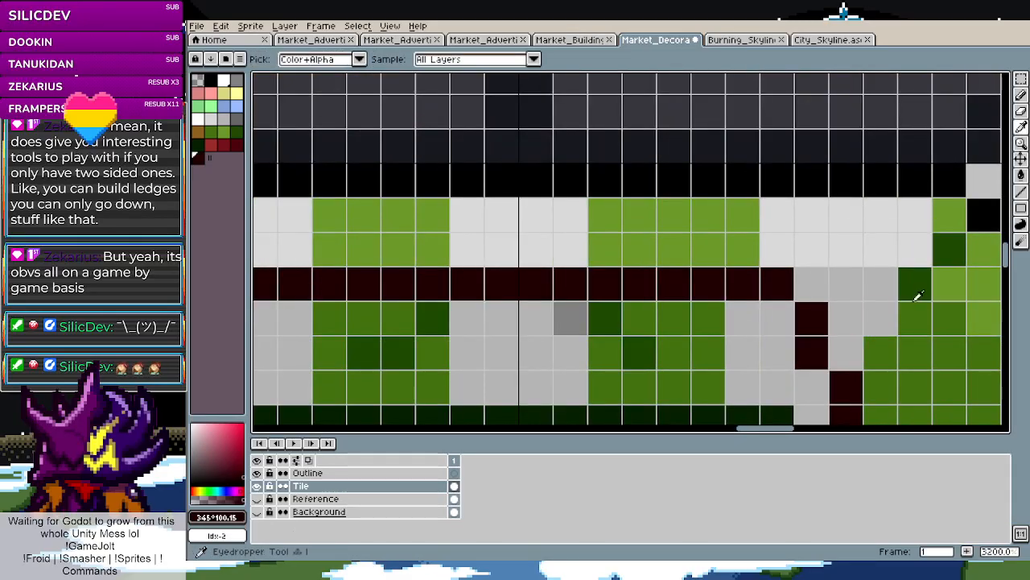
{"action": "left_click", "coordinate": [659, 343]}
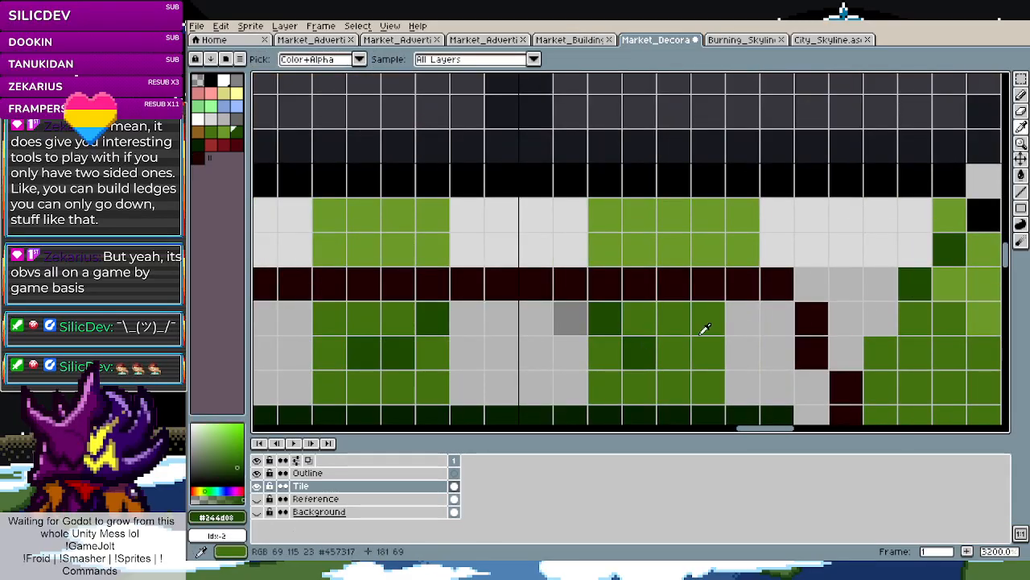
{"action": "left_click", "coordinate": [798, 309]}
{"action": "scroll", "coordinate": [817, 291], "scroll_direction": "down", "scroll_amount": 5}
{"action": "scroll", "coordinate": [826, 334], "scroll_direction": "up", "scroll_amount": 4}
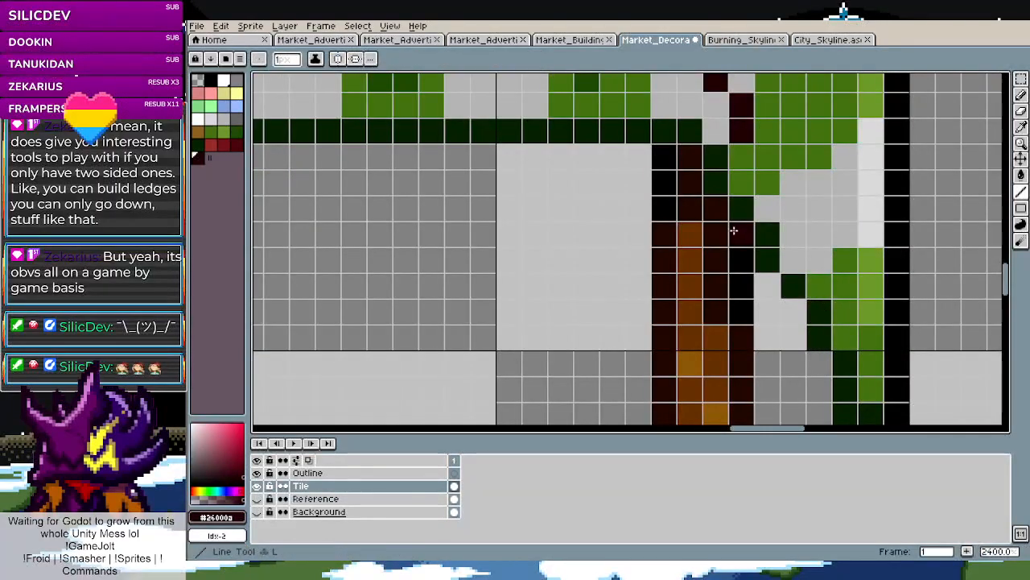
{"action": "left_click", "coordinate": [769, 235]}
{"action": "left_click", "coordinate": [733, 119]}
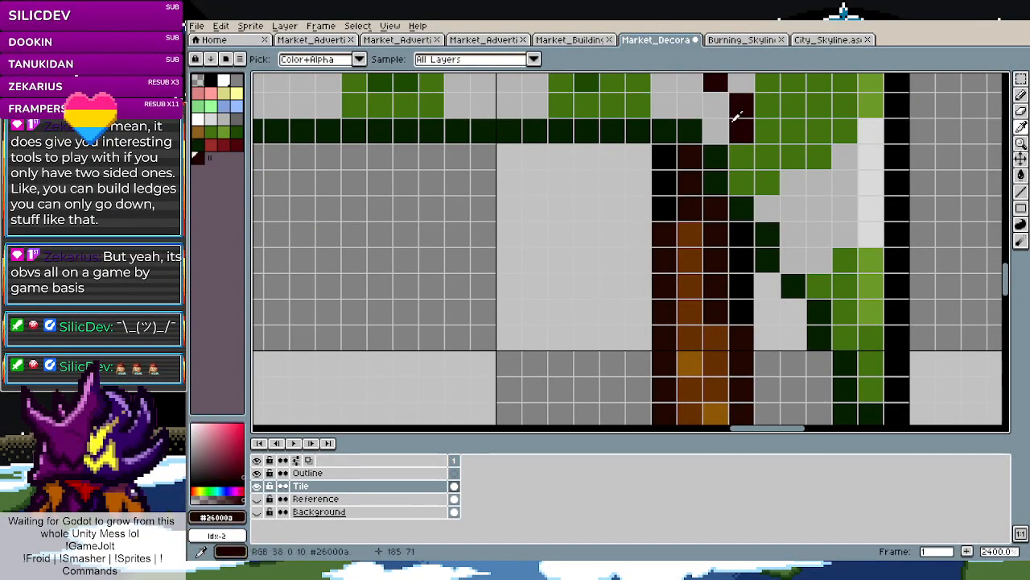
{"action": "key", "text": "l"}
{"action": "mouse_move", "coordinate": [685, 128]}
{"action": "left_mouse_down"}
{"action": "mouse_move", "coordinate": [401, 338]}
{"action": "mouse_move", "coordinate": [256, 233]}
{"action": "mouse_move", "coordinate": [317, 175]}
{"action": "mouse_move", "coordinate": [636, 107]}
{"action": "mouse_move", "coordinate": [447, 126]}
{"action": "mouse_move", "coordinate": [385, 111]}
{"action": "mouse_move", "coordinate": [395, 126]}
{"action": "left_mouse_up"}
{"action": "scroll", "coordinate": [555, 173], "scroll_direction": "down", "scroll_amount": 2}
{"action": "scroll", "coordinate": [718, 176], "scroll_direction": "down", "scroll_amount": 3}
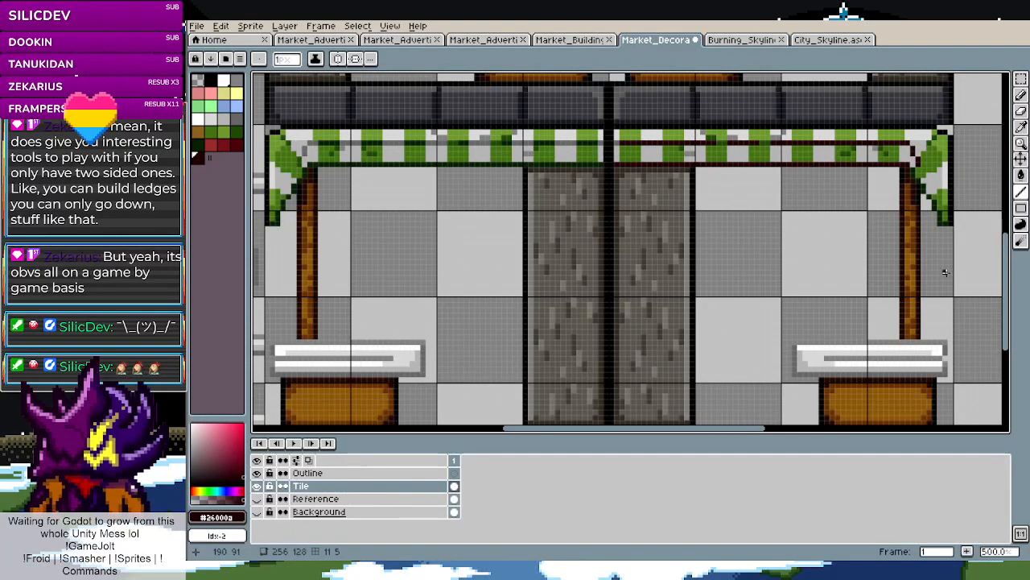
Recolour the dark green outline pixels along the hanging side flap's inner edge and tip in darkest red #26000a
{"action": "scroll", "coordinate": [718, 176], "scroll_direction": "up", "scroll_amount": 8}
{"action": "left_click", "coordinate": [777, 142]}
{"action": "left_click", "coordinate": [810, 177]}
{"action": "left_click", "coordinate": [843, 211]}
{"action": "left_click", "coordinate": [844, 244]}
{"action": "left_click", "coordinate": [882, 279]}
{"action": "left_click", "coordinate": [913, 315]}
{"action": "left_click", "coordinate": [913, 350]}
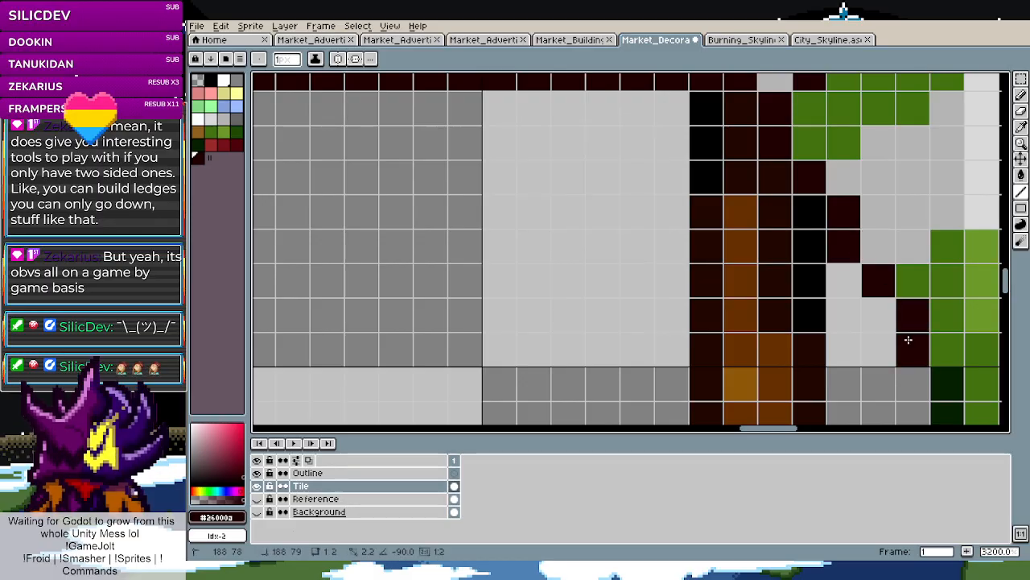
{"action": "scroll", "coordinate": [913, 349], "scroll_direction": "down", "scroll_amount": 4}
{"action": "scroll", "coordinate": [926, 326], "scroll_direction": "up", "scroll_amount": 1}
{"action": "scroll", "coordinate": [927, 327], "scroll_direction": "up", "scroll_amount": 1}
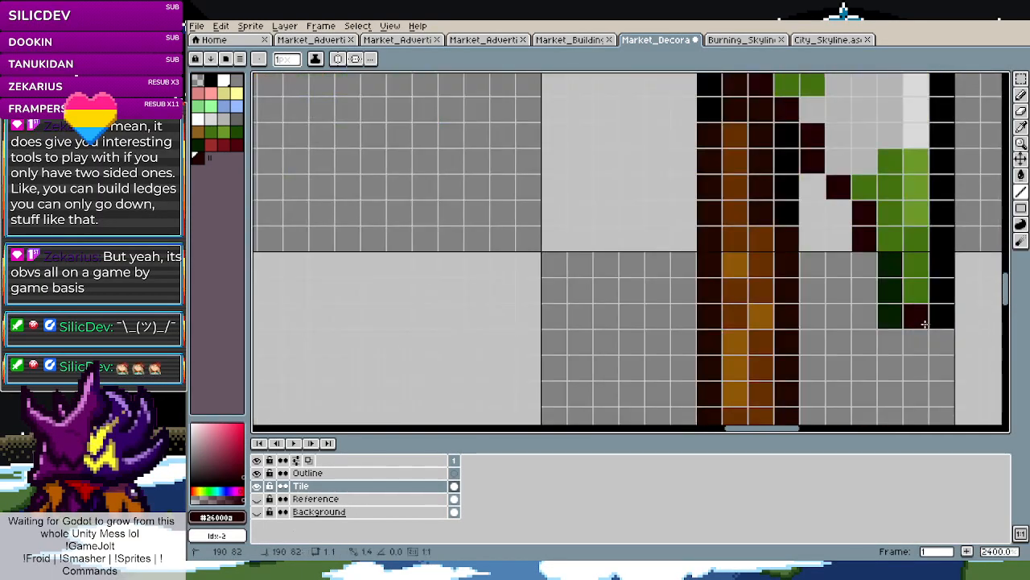
{"action": "left_click", "coordinate": [890, 266]}
{"action": "scroll", "coordinate": [890, 265], "scroll_direction": "down", "scroll_amount": 1}
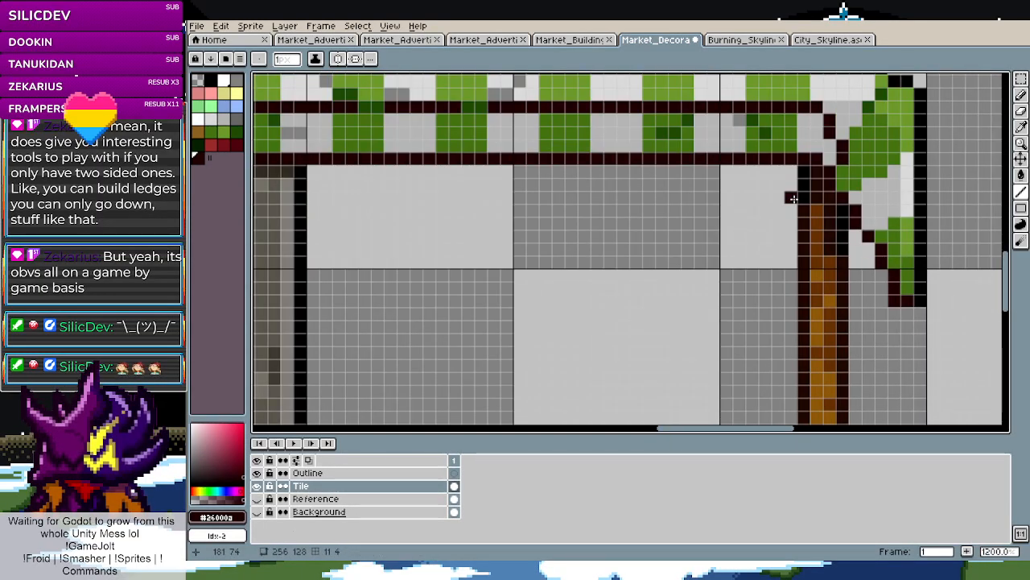
Repaint the shadow spots near the awning's outer end and on its side flap in palette red 23
{"action": "left_click", "coordinate": [236, 147]}
{"action": "key", "text": "l"}
{"action": "left_click_drag", "start_coordinate": [660, 132], "coordinate": [687, 119]}
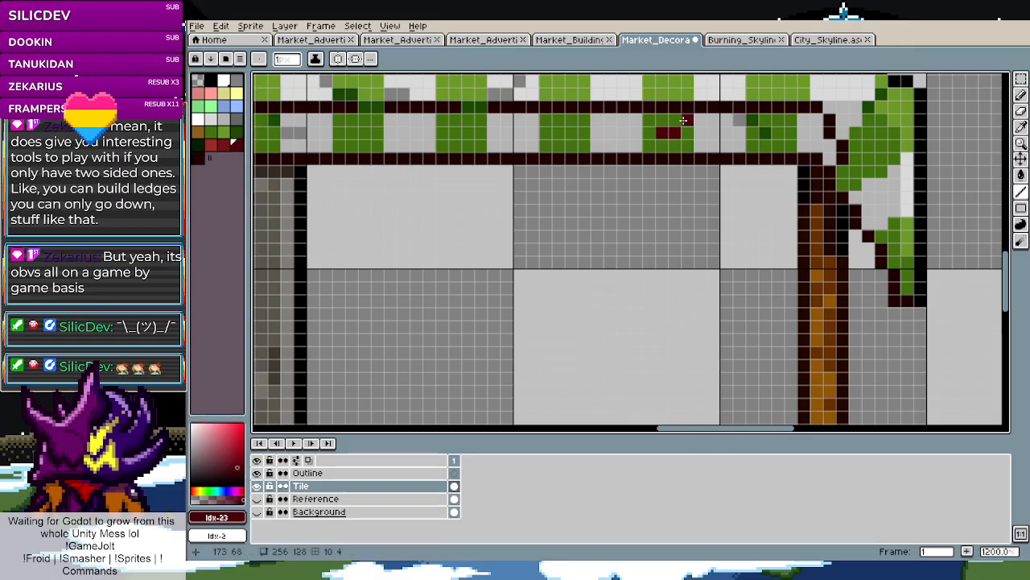
{"action": "left_click", "coordinate": [738, 119]}
{"action": "left_click_drag", "start_coordinate": [753, 121], "coordinate": [765, 132]}
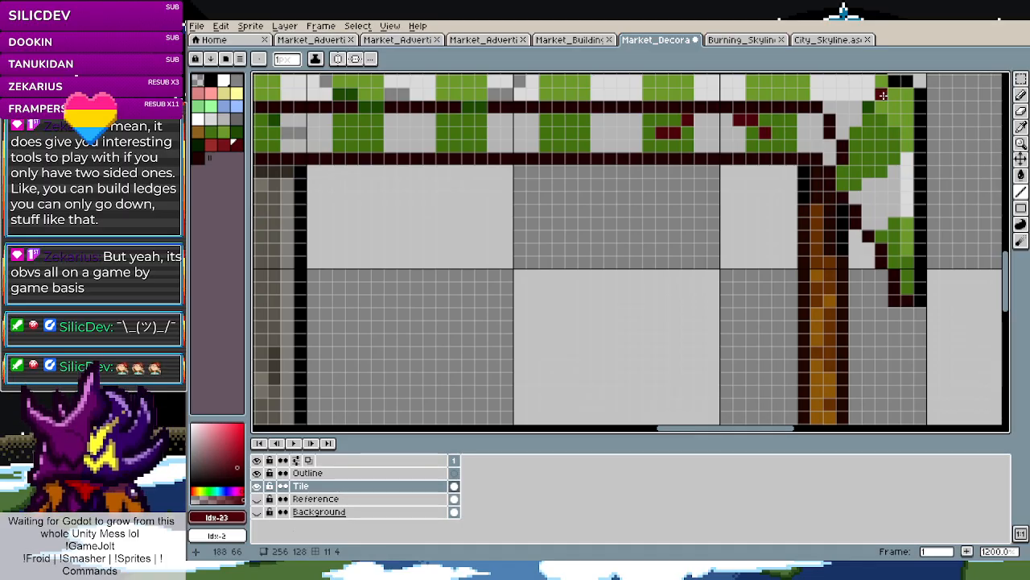
Repaint the green and grey shadow spots around the awning's second and third green stripes from the inner end in palette red 23
{"action": "scroll", "coordinate": [805, 129], "scroll_direction": "down", "scroll_amount": 4}
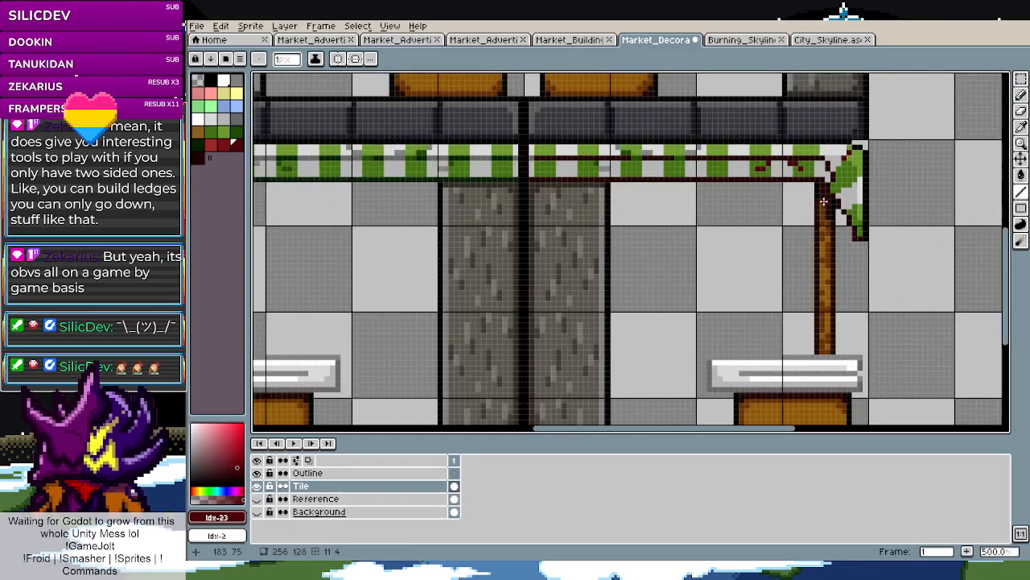
{"action": "scroll", "coordinate": [703, 166], "scroll_direction": "up", "scroll_amount": 4}
{"action": "left_click", "coordinate": [749, 201]}
{"action": "left_click_drag", "start_coordinate": [727, 212], "coordinate": [697, 200]}
{"action": "left_click", "coordinate": [684, 188]}
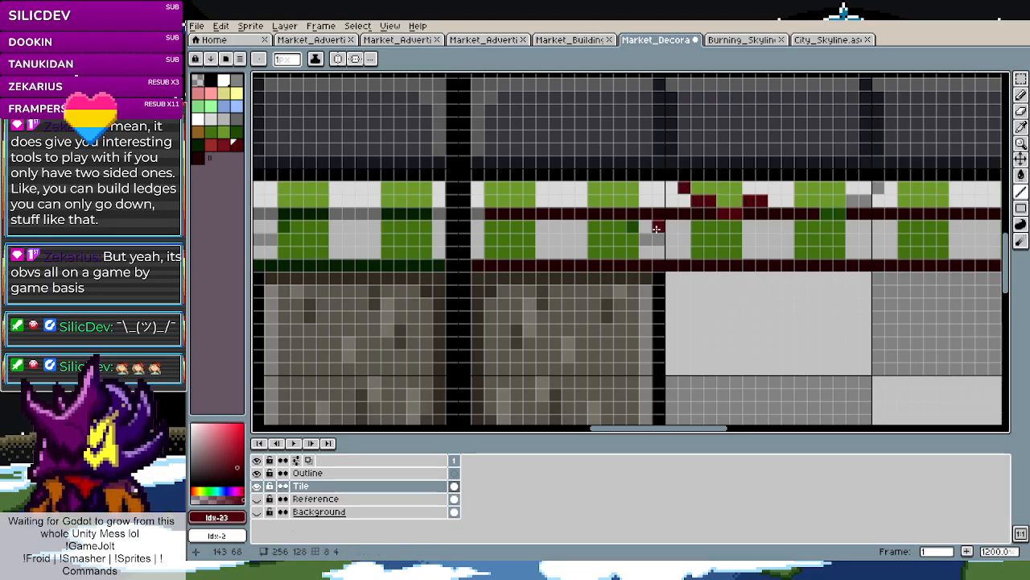
Extend the #26000a fold line to the awning's inner end and repaint the remaining shadow spots in #4d0813
{"action": "left_click", "coordinate": [484, 215], "text": "alt"}
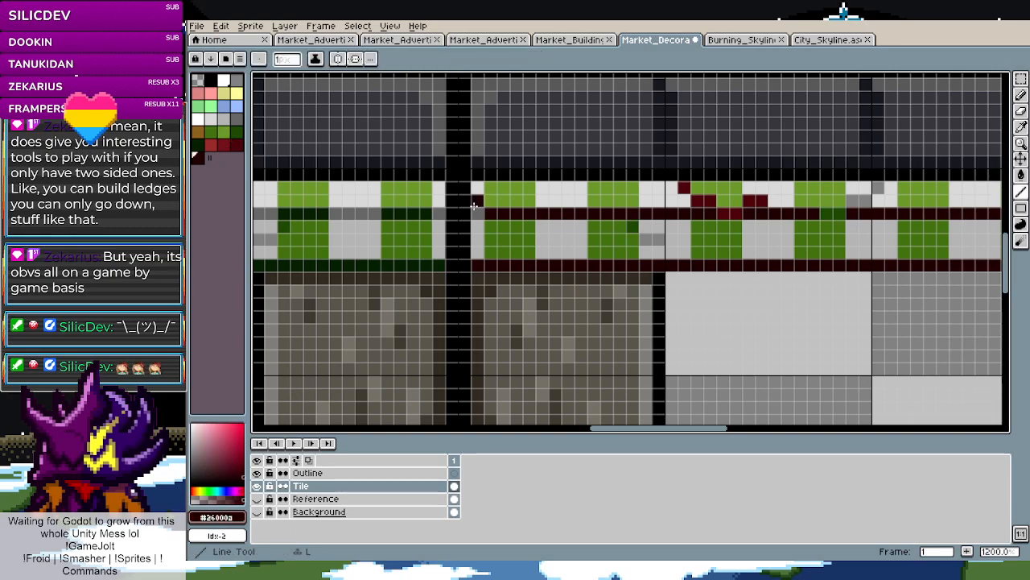
{"action": "left_click", "coordinate": [696, 201], "text": "alt"}
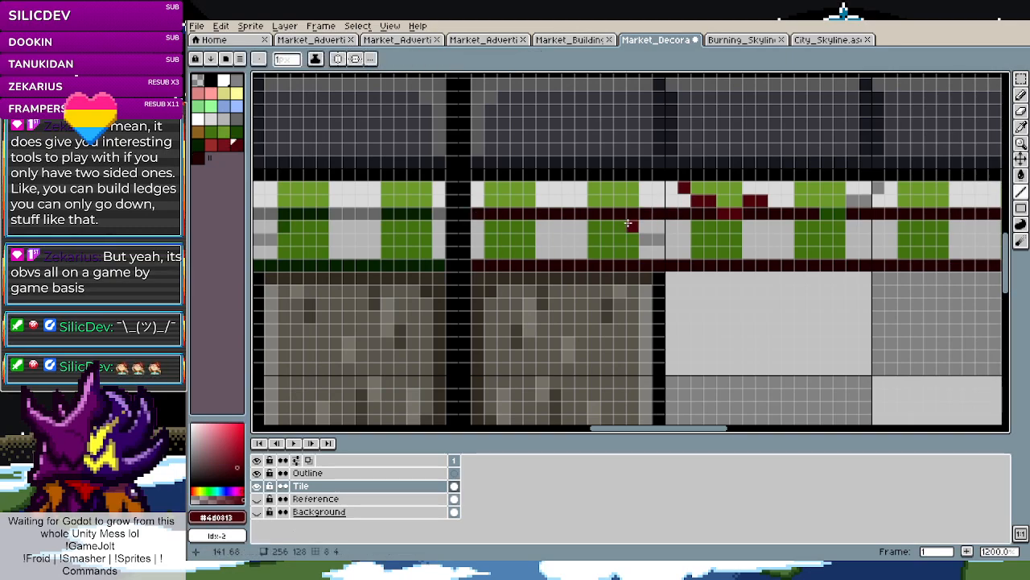
{"action": "left_click", "coordinate": [628, 224]}
{"action": "left_click", "coordinate": [647, 250]}
{"action": "key", "text": "ctrl+z"}
{"action": "left_click", "coordinate": [656, 243]}
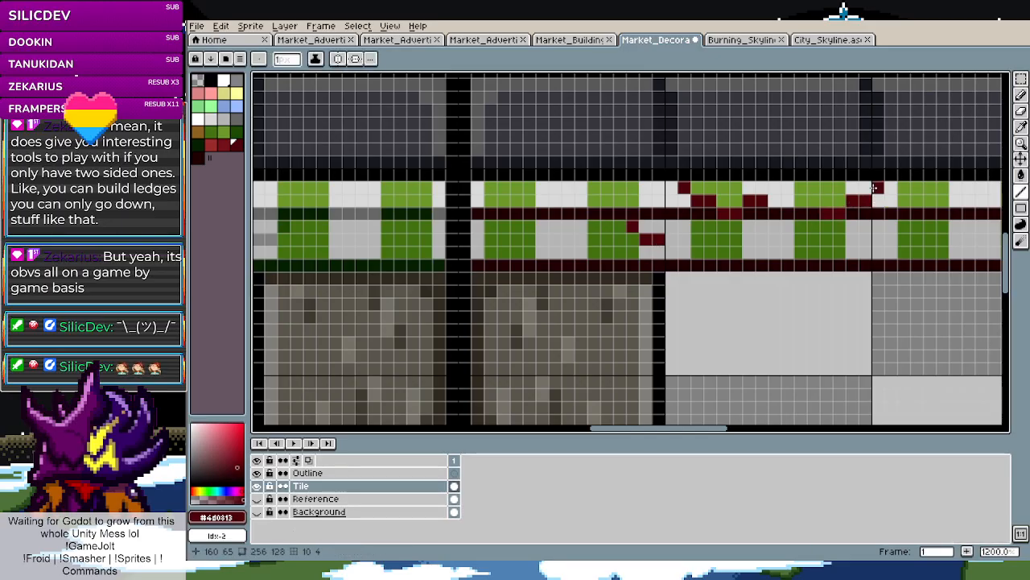
Fill the green and white stripes below the fold line and the side flap's shaded area with palette red #73171f
{"action": "scroll", "coordinate": [875, 190], "scroll_direction": "down", "scroll_amount": 6}
{"action": "scroll", "coordinate": [880, 261], "scroll_direction": "up", "scroll_amount": 3}
{"action": "scroll", "coordinate": [879, 262], "scroll_direction": "down", "scroll_amount": 4}
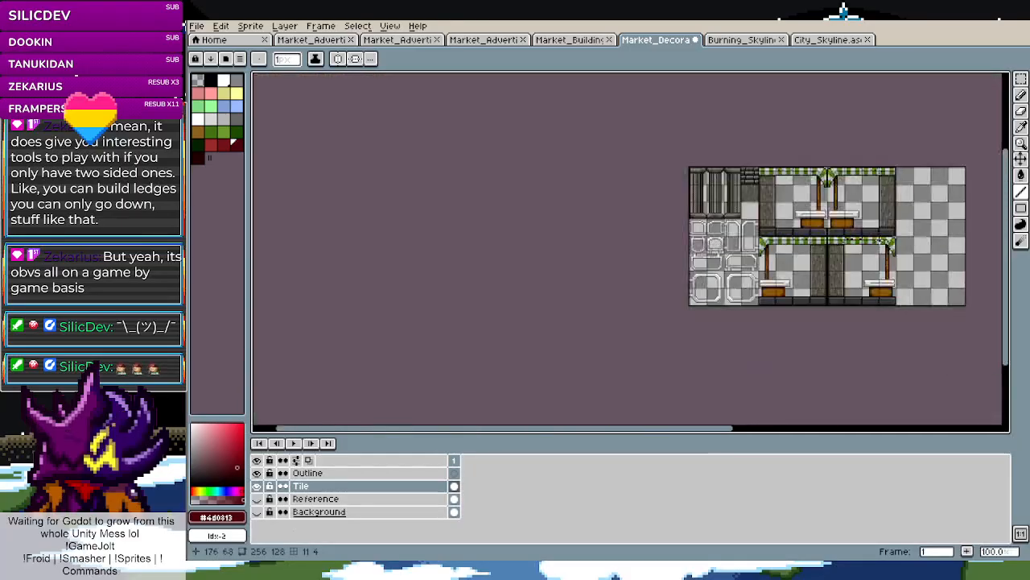
{"action": "scroll", "coordinate": [880, 262], "scroll_direction": "up", "scroll_amount": 3}
{"action": "left_click", "coordinate": [224, 144]}
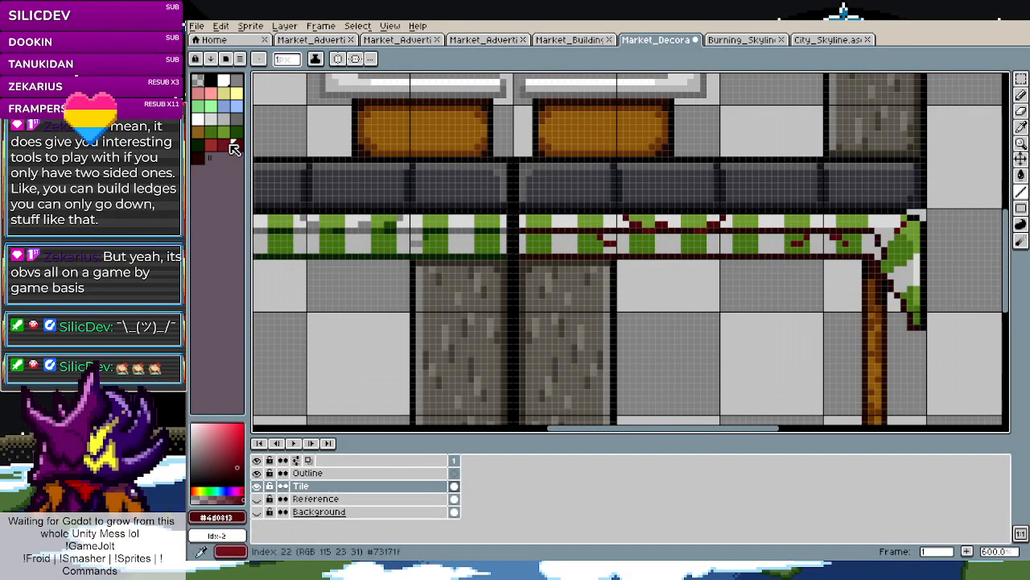
{"action": "key", "text": "g"}
{"action": "left_click", "coordinate": [733, 246]}
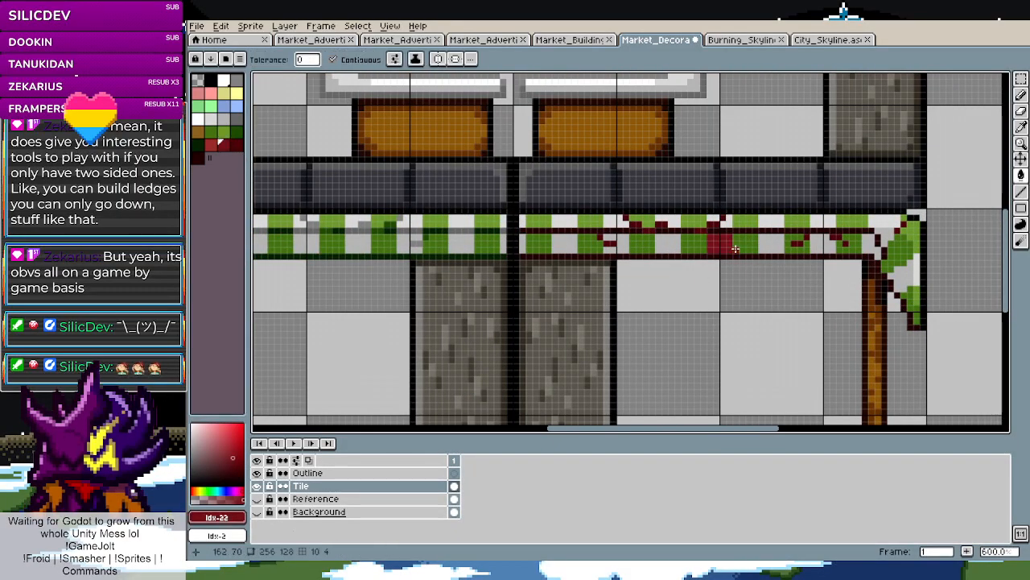
{"action": "left_click", "coordinate": [782, 243]}
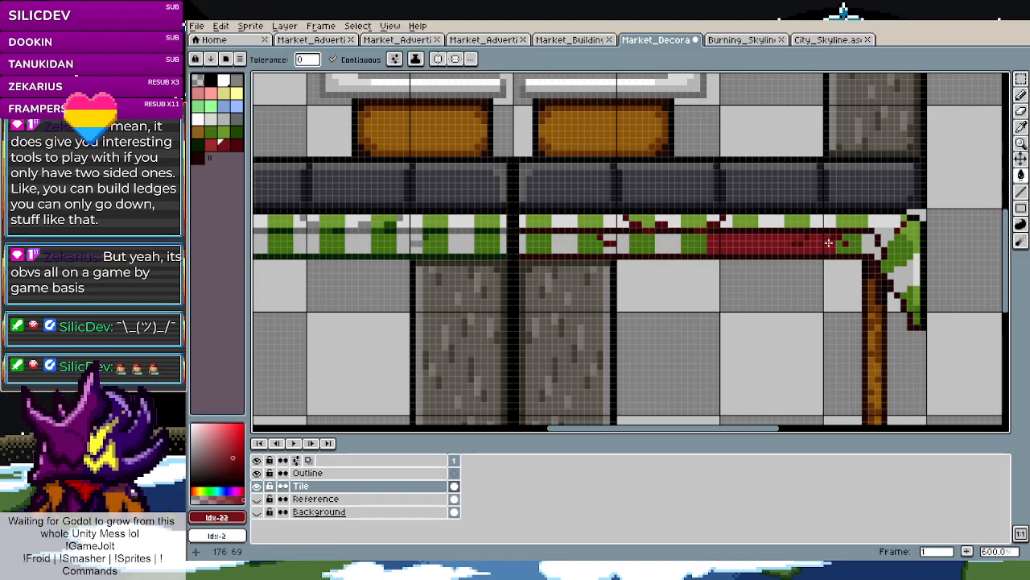
{"action": "left_click", "coordinate": [901, 266]}
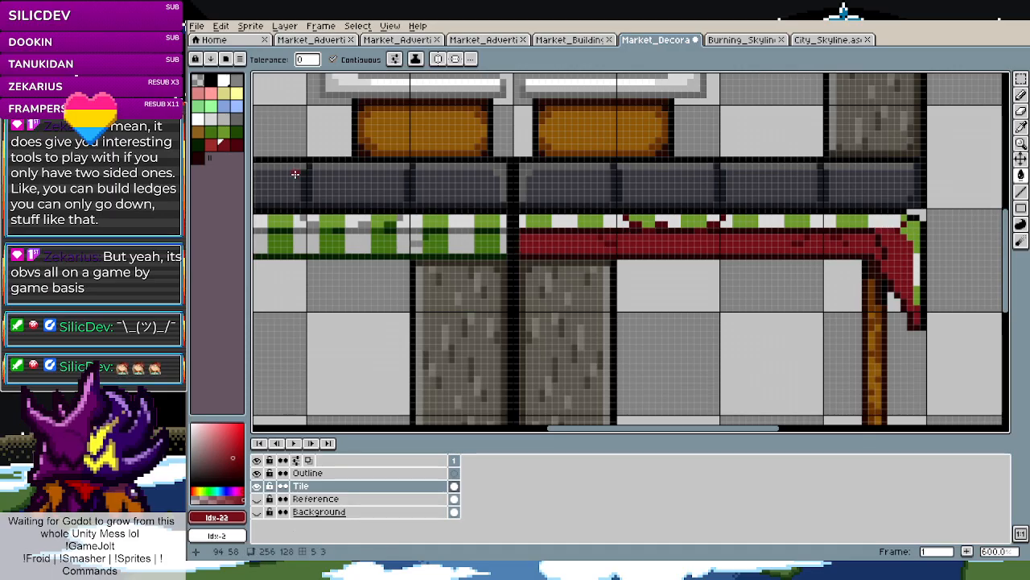
Fill the lower-right stall's awning stripes above the fold line and the side flap's outer edge with palette red 21
{"action": "left_click", "coordinate": [212, 146]}
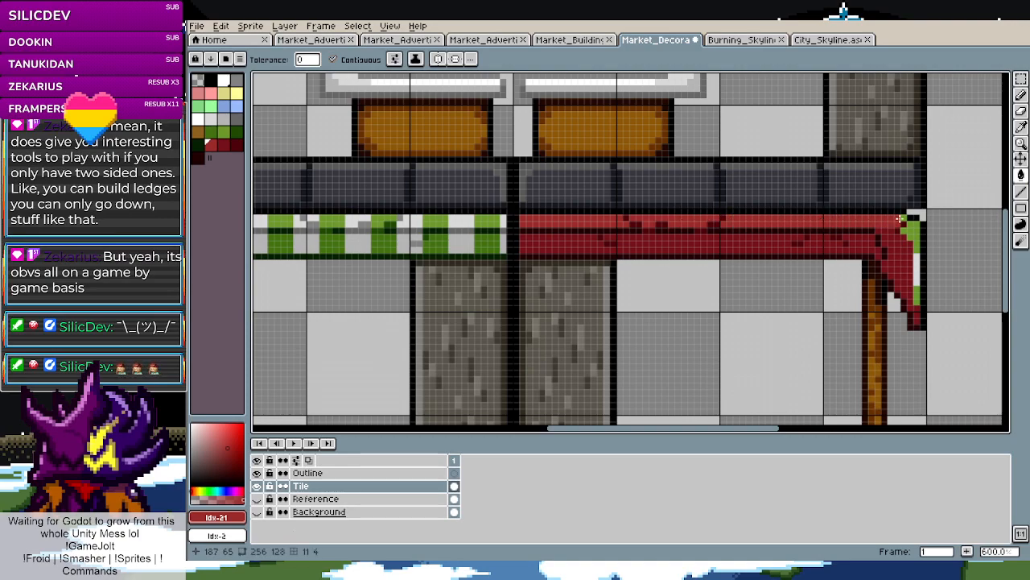
{"action": "left_click_drag", "start_coordinate": [904, 217], "coordinate": [910, 227]}
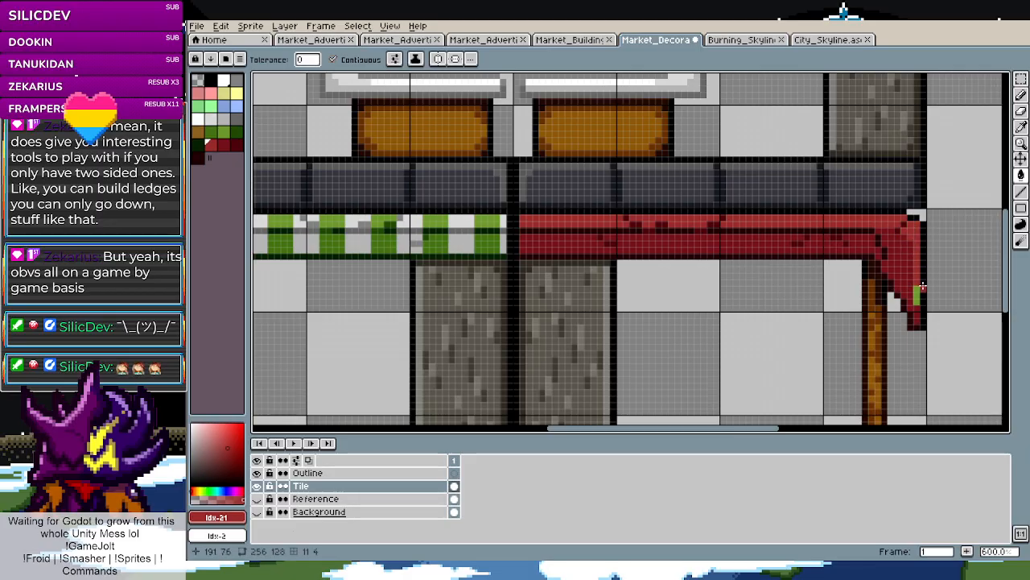
{"action": "scroll", "coordinate": [757, 307], "scroll_direction": "down", "scroll_amount": 5}
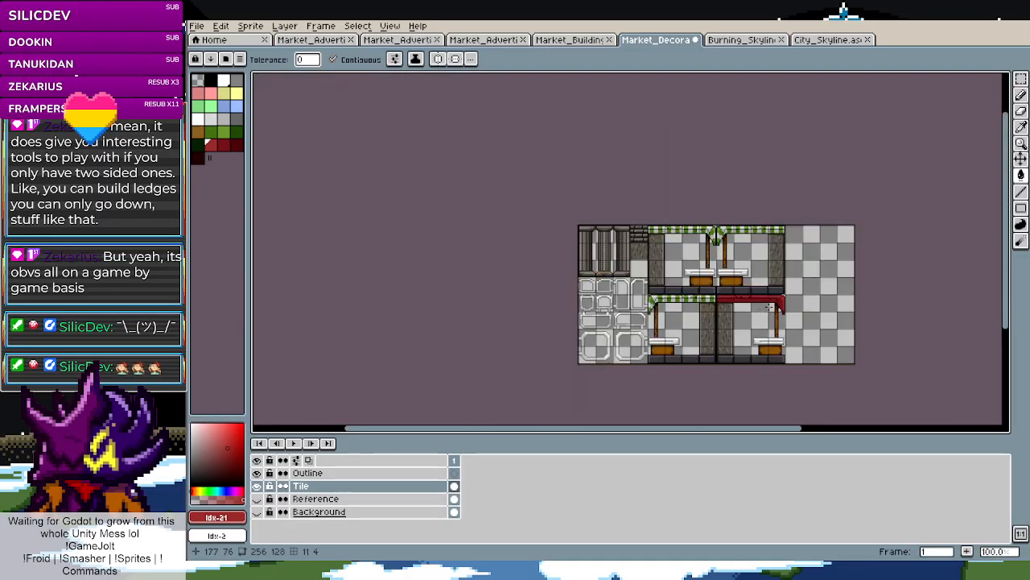
{"action": "scroll", "coordinate": [805, 320], "scroll_direction": "up", "scroll_amount": 1}
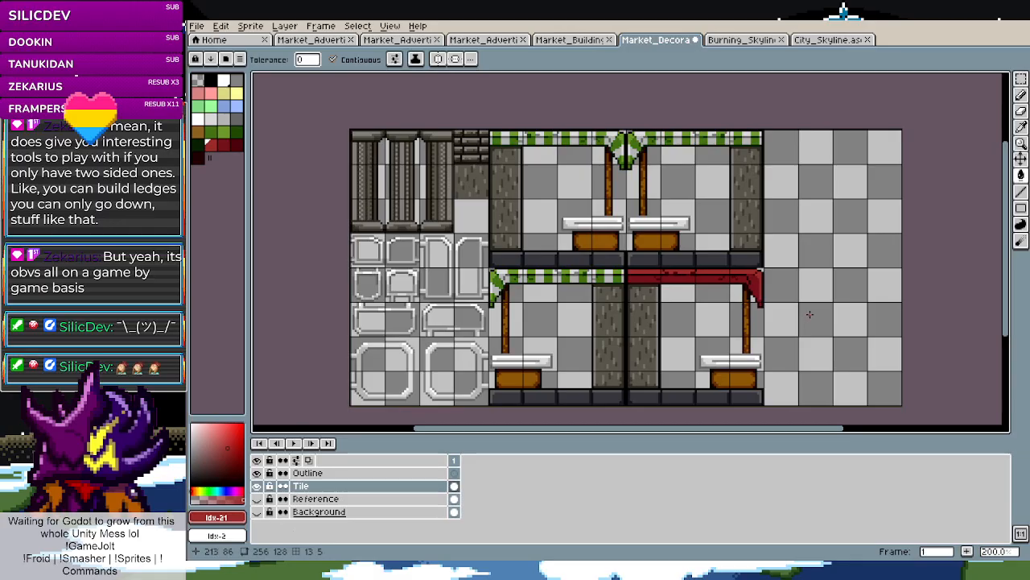
{"action": "scroll", "coordinate": [814, 312], "scroll_direction": "up", "scroll_amount": 1}
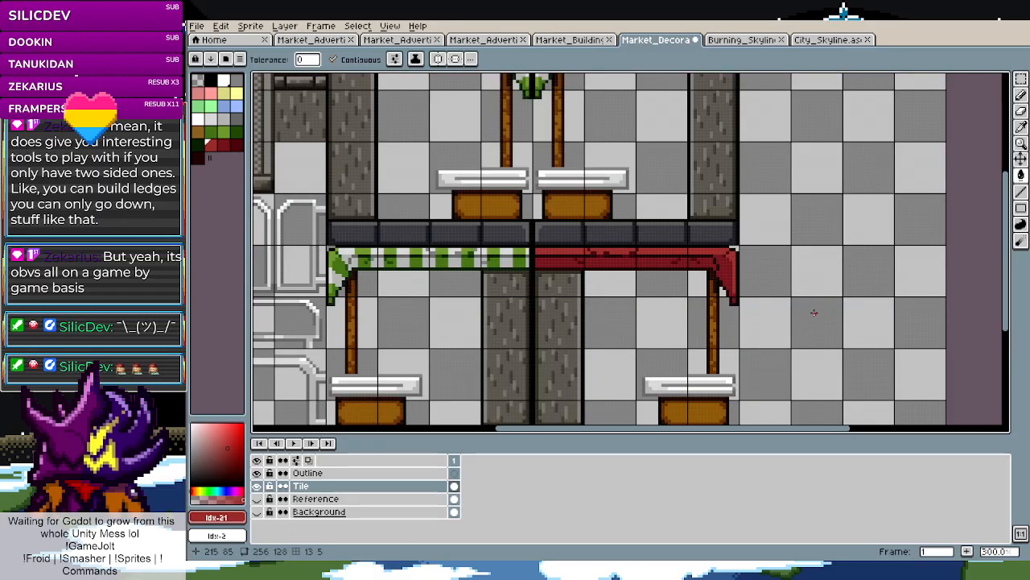
{"action": "scroll", "coordinate": [654, 262], "scroll_direction": "up", "scroll_amount": 4}
{"action": "key", "text": "i"}
{"action": "left_click", "coordinate": [653, 256], "text": "alt"}
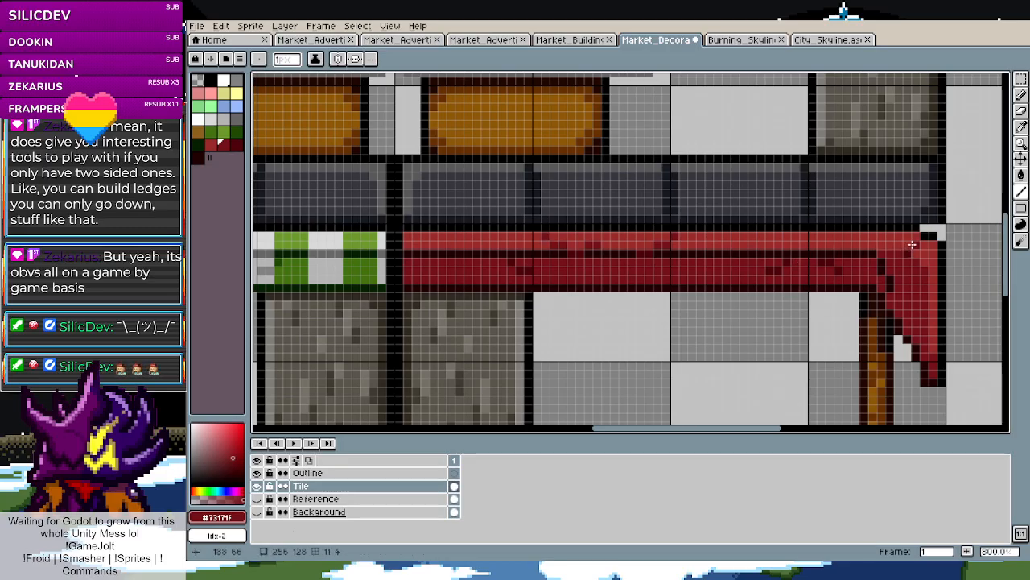
{"action": "scroll", "coordinate": [873, 313], "scroll_direction": "down", "scroll_amount": 5}
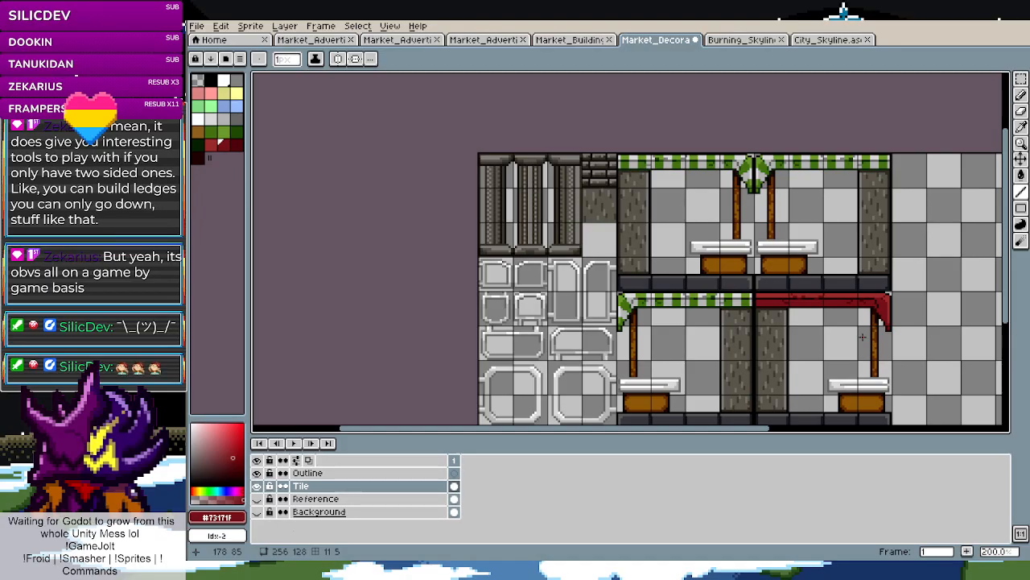
Copy the lower-right red stall's 64 × 64 area, mirror it horizontally and place it over the upper-right stall
{"action": "key", "text": "m"}
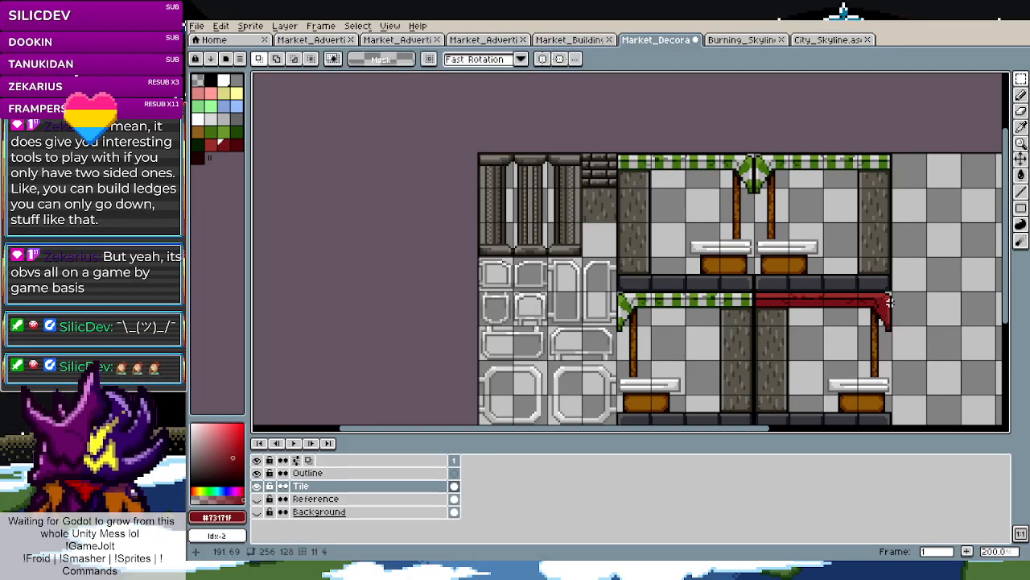
{"action": "scroll", "coordinate": [889, 304], "scroll_direction": "up", "scroll_amount": 3}
{"action": "left_click_drag", "start_coordinate": [885, 291], "coordinate": [545, 396]}
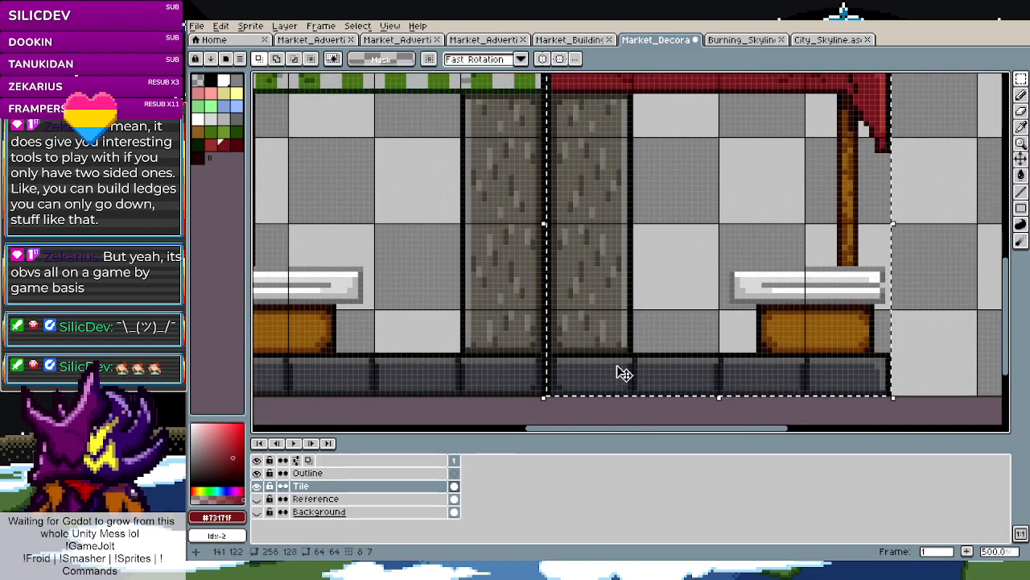
{"action": "left_click", "coordinate": [617, 370]}
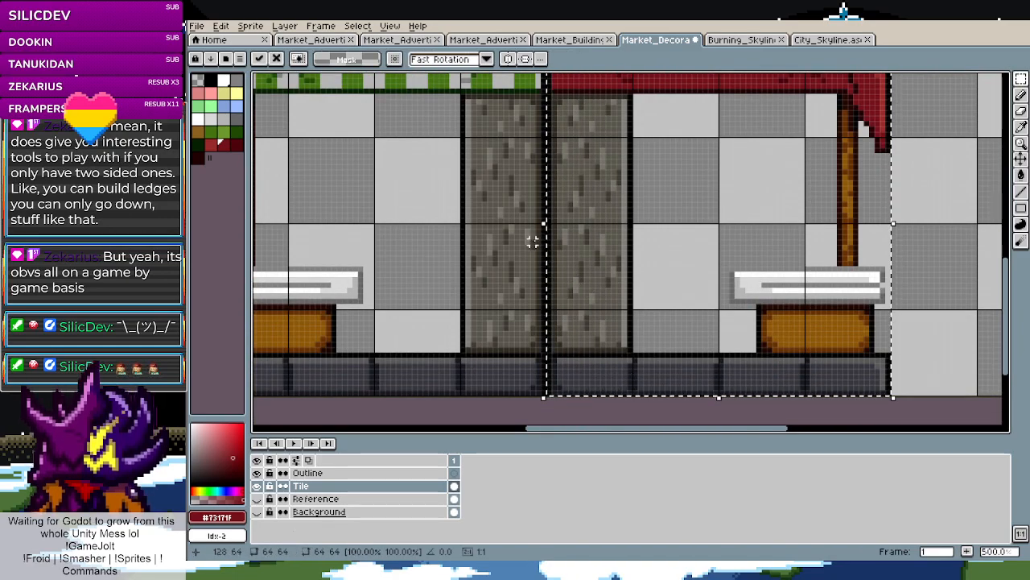
{"action": "left_click_drag", "start_coordinate": [544, 224], "coordinate": [697, 184]}
{"action": "scroll", "coordinate": [840, 323], "scroll_direction": "down", "scroll_amount": 3}
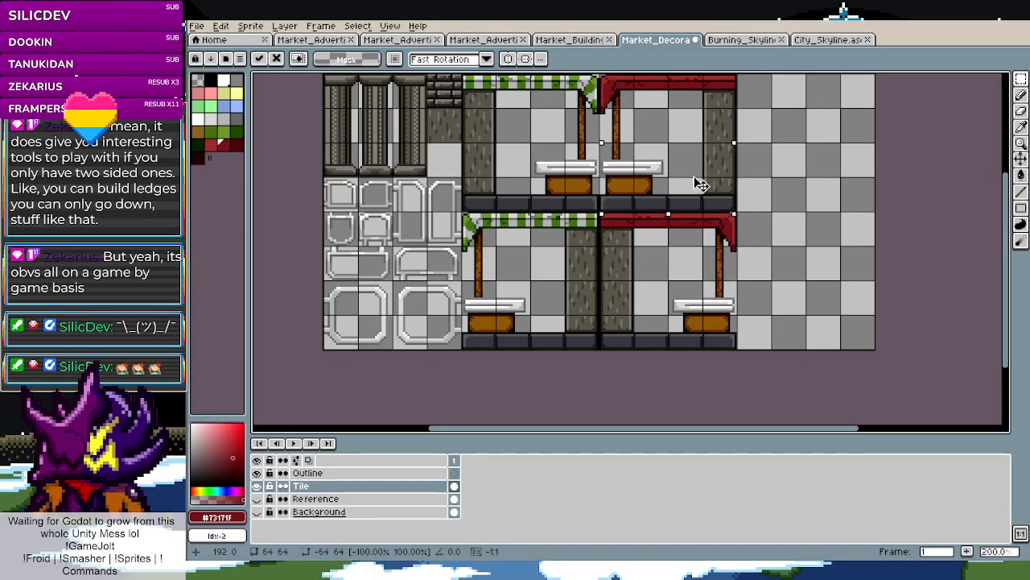
{"action": "scroll", "coordinate": [697, 185], "scroll_direction": "up", "scroll_amount": 7}
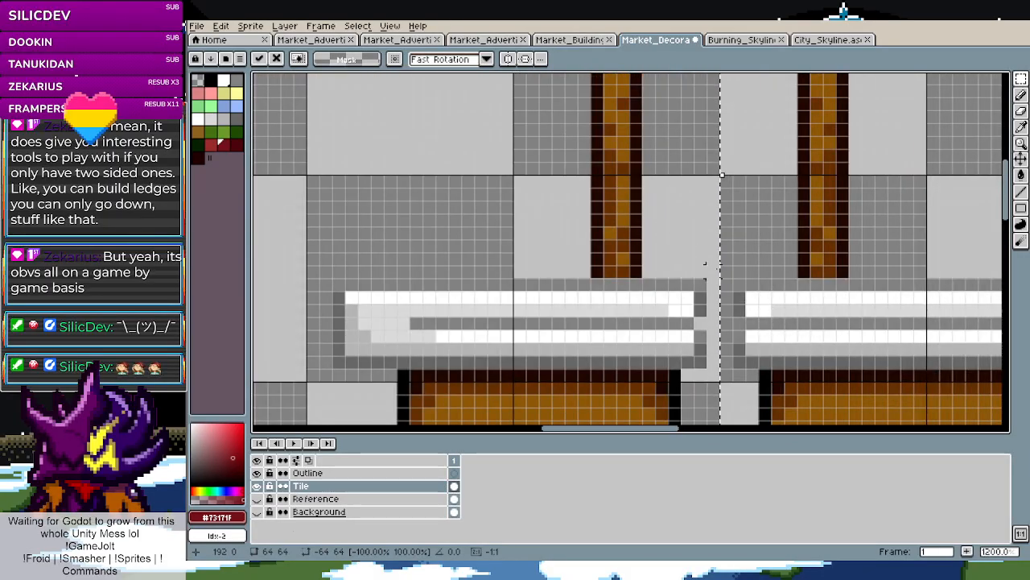
{"action": "left_click", "coordinate": [685, 239]}
{"action": "scroll", "coordinate": [685, 239], "scroll_direction": "down", "scroll_amount": 9}
{"action": "scroll", "coordinate": [696, 278], "scroll_direction": "up", "scroll_amount": 2}
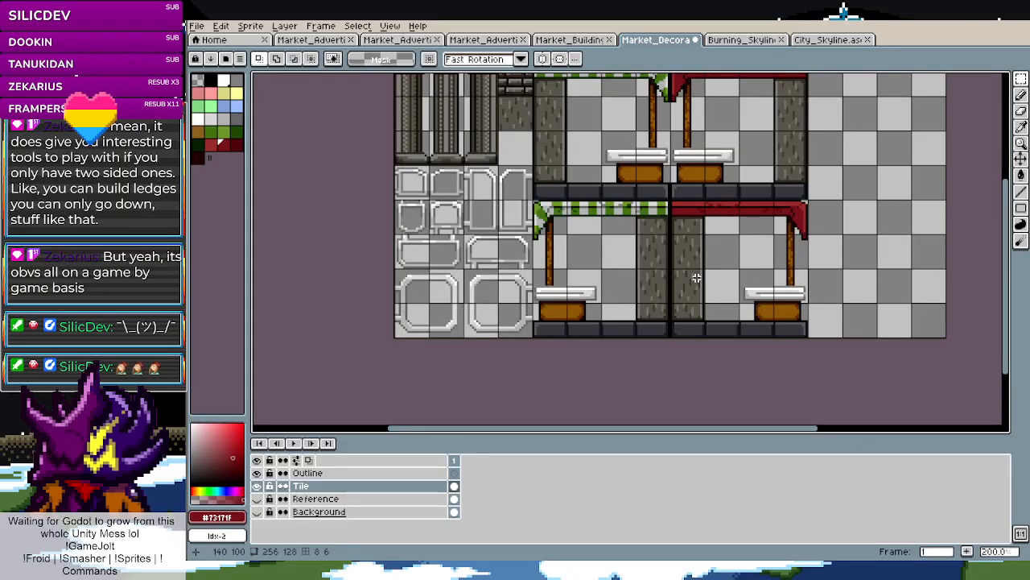
{"action": "scroll", "coordinate": [690, 278], "scroll_direction": "down", "scroll_amount": 2}
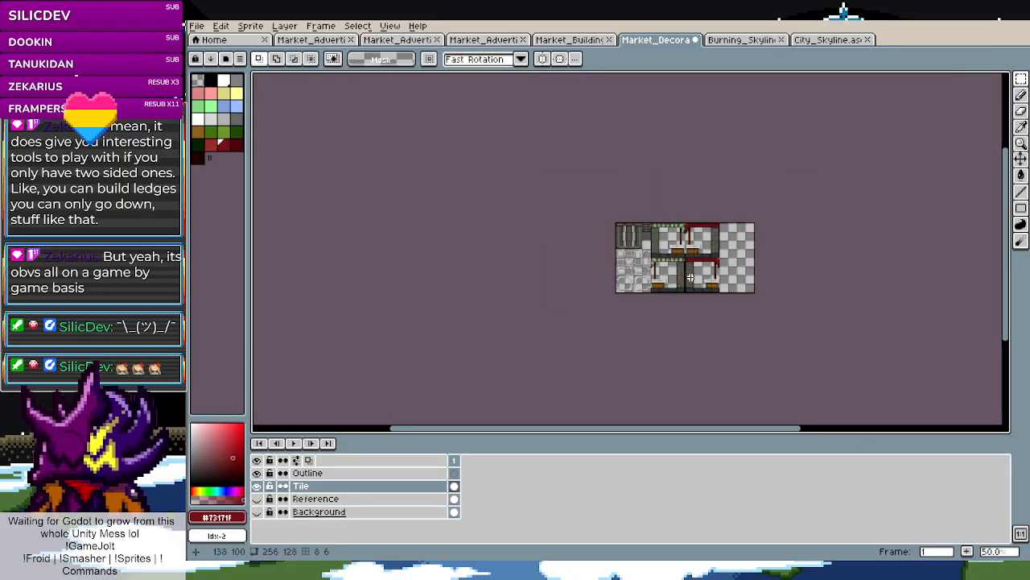
{"action": "scroll", "coordinate": [690, 278], "scroll_direction": "up", "scroll_amount": 1}
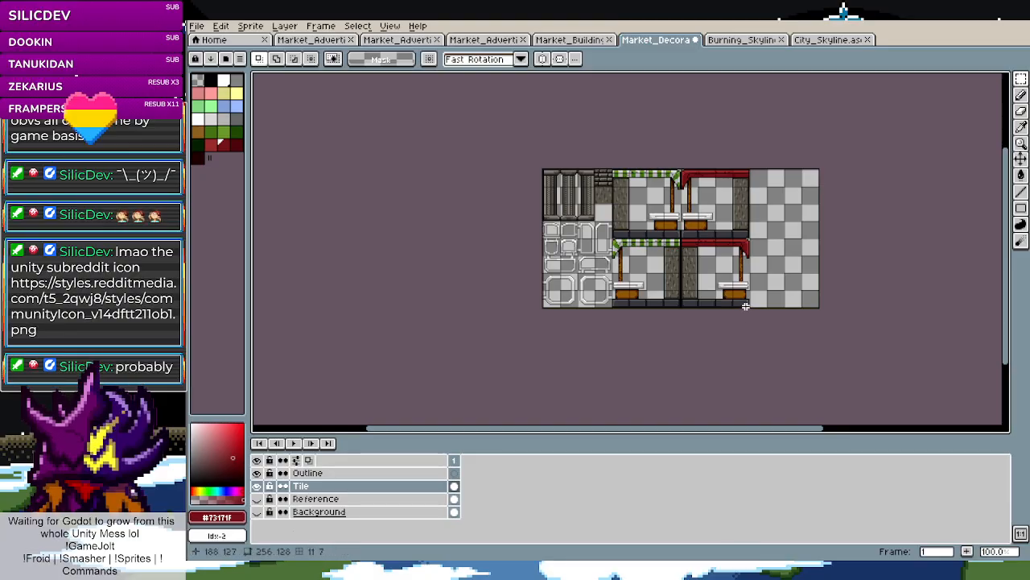
{"action": "scroll", "coordinate": [780, 286], "scroll_direction": "up", "scroll_amount": 8}
{"action": "scroll", "coordinate": [785, 296], "scroll_direction": "down", "scroll_amount": 7}
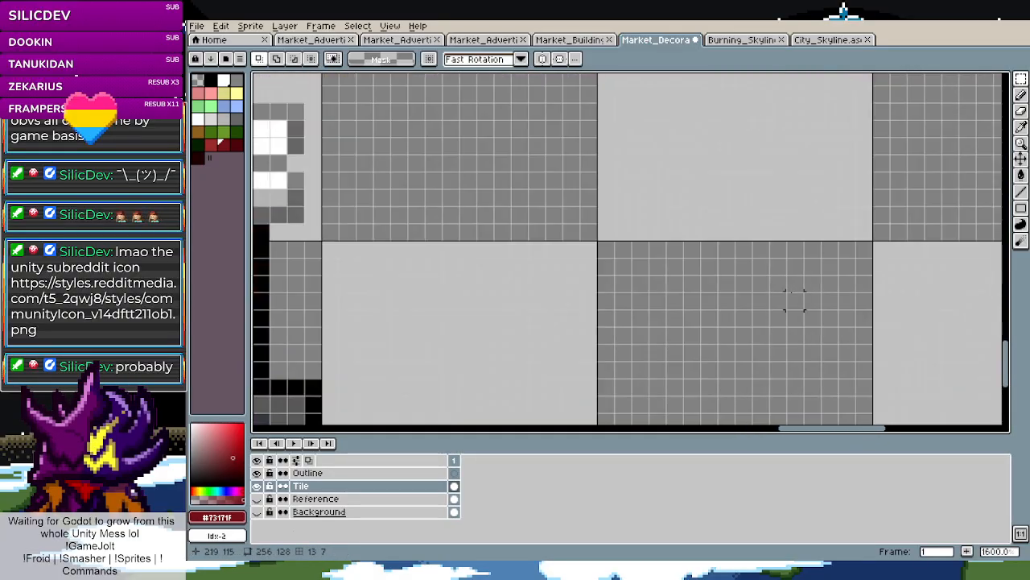
{"action": "scroll", "coordinate": [779, 282], "scroll_direction": "down", "scroll_amount": 2}
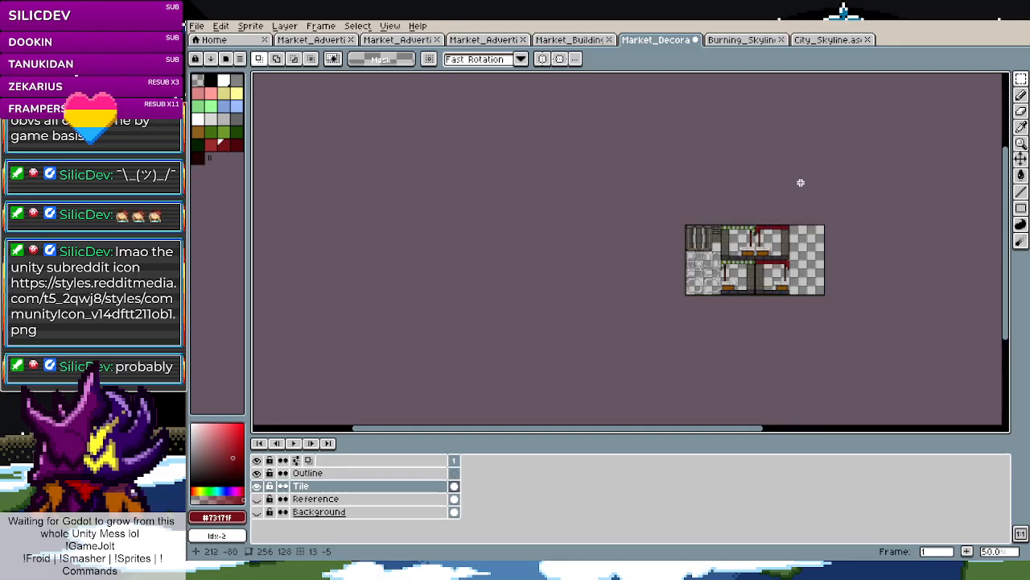
Outline a square frame in #808080 in the empty tile below the brick pieces and trim the lower ends of its inner sides
{"action": "scroll", "coordinate": [794, 231], "scroll_direction": "up", "scroll_amount": 2}
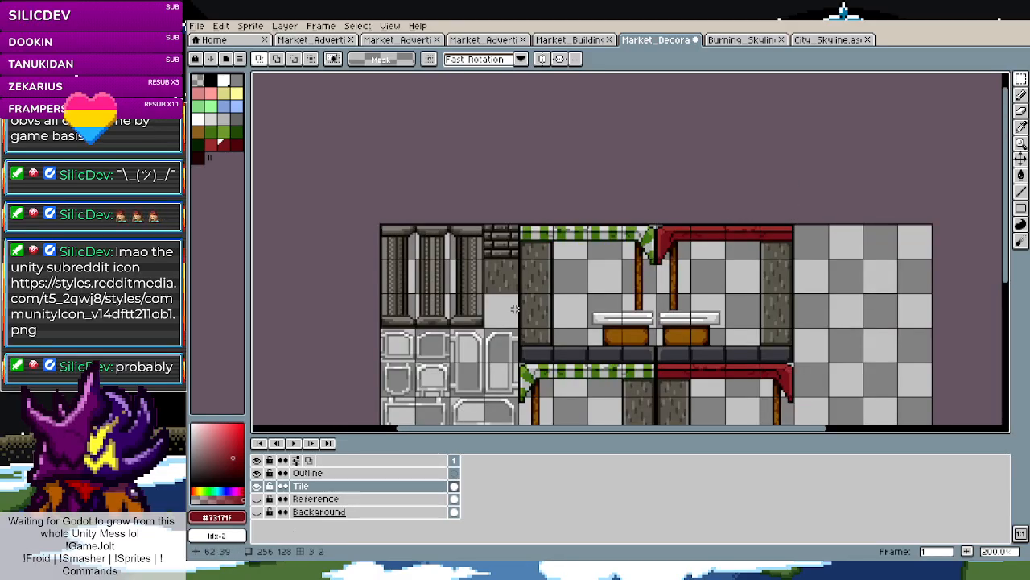
{"action": "scroll", "coordinate": [519, 305], "scroll_direction": "down", "scroll_amount": 1}
{"action": "scroll", "coordinate": [564, 266], "scroll_direction": "up", "scroll_amount": 5}
{"action": "key", "text": "i"}
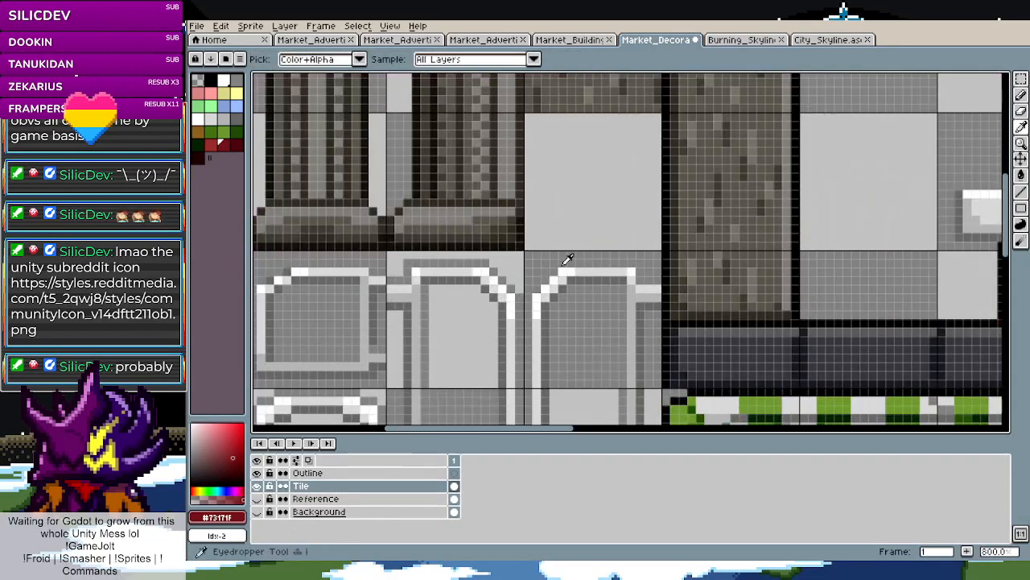
{"action": "left_click", "coordinate": [568, 259]}
{"action": "key", "text": "l"}
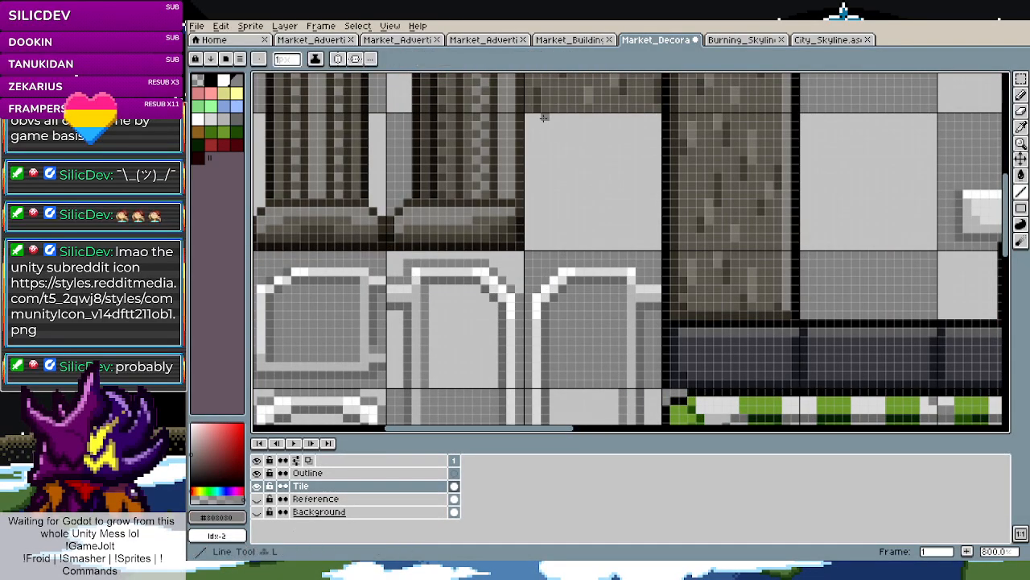
{"action": "mouse_move", "coordinate": [536, 116]}
{"action": "left_mouse_down"}
{"action": "mouse_move", "coordinate": [536, 239]}
{"action": "mouse_move", "coordinate": [656, 237]}
{"action": "mouse_move", "coordinate": [656, 124]}
{"action": "mouse_move", "coordinate": [528, 116]}
{"action": "left_mouse_up"}
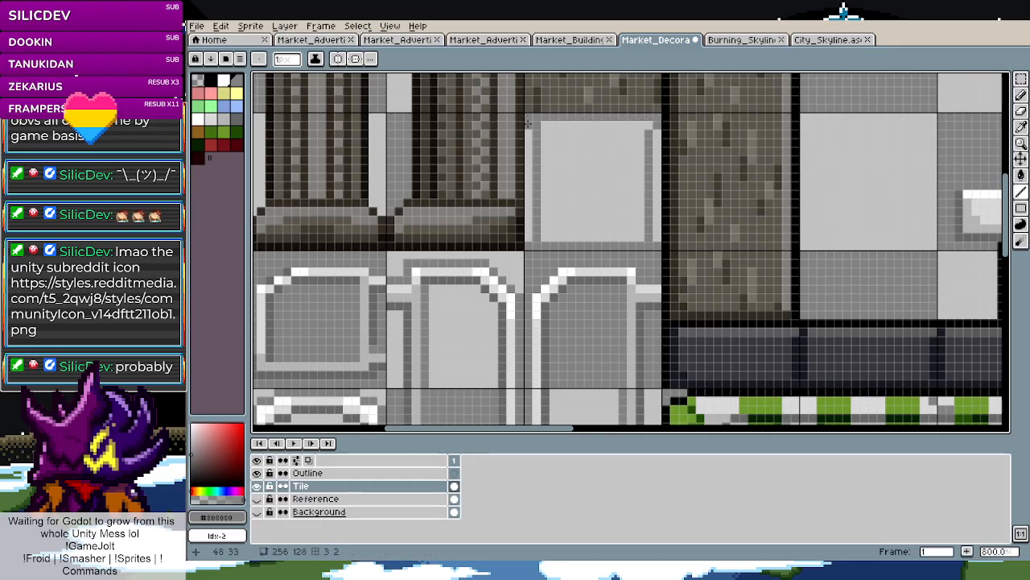
{"action": "key", "text": "m"}
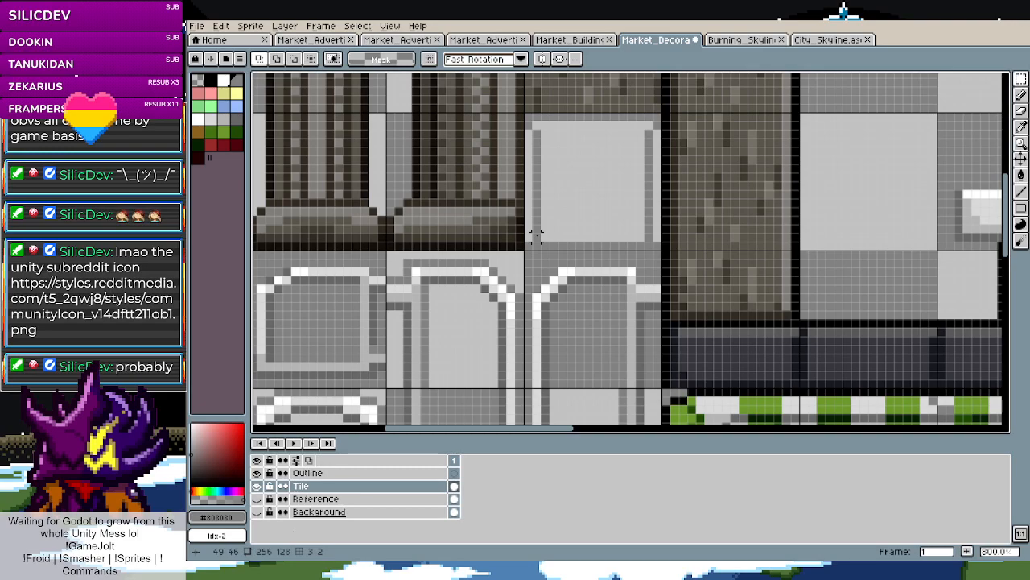
{"action": "left_click_drag", "start_coordinate": [529, 231], "coordinate": [655, 243]}
{"action": "key", "text": "ctrl+d"}
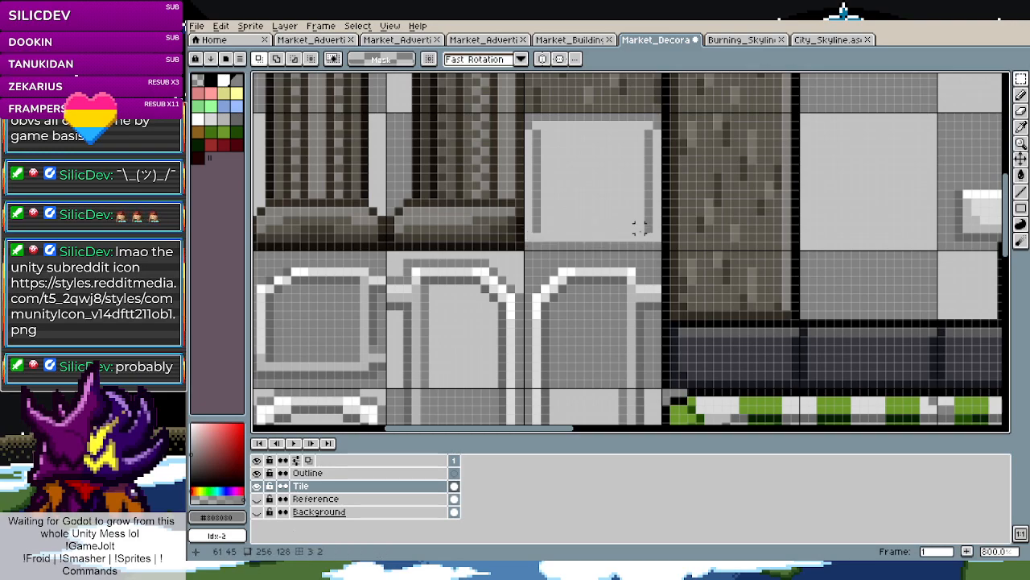
Shade the square frame's bottom edge and left inner side in #666666
{"action": "key", "text": "b"}
{"action": "key", "text": "i"}
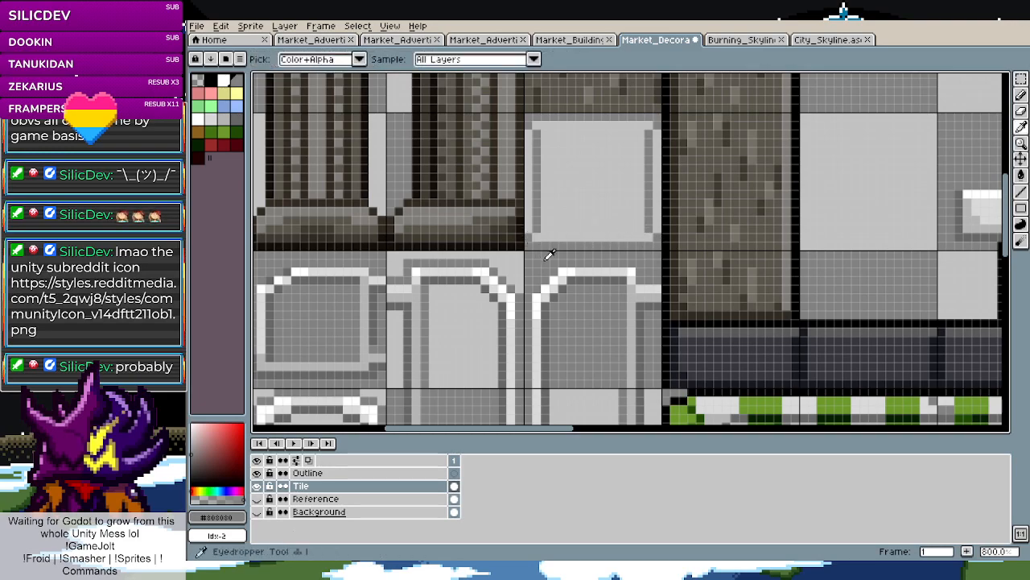
{"action": "left_click", "coordinate": [588, 273]}
{"action": "key", "text": "b"}
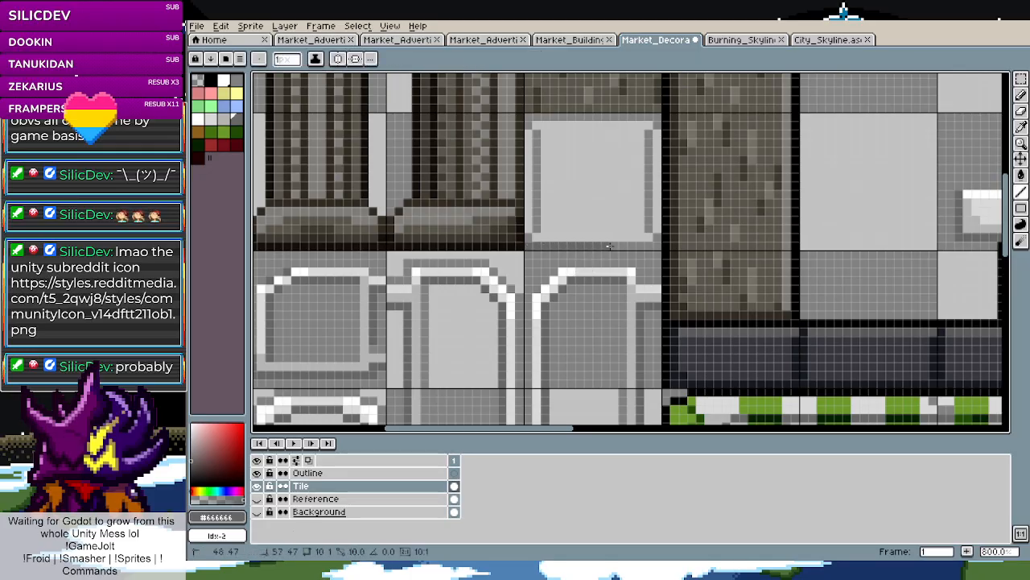
{"action": "left_click_drag", "start_coordinate": [661, 244], "coordinate": [654, 244]}
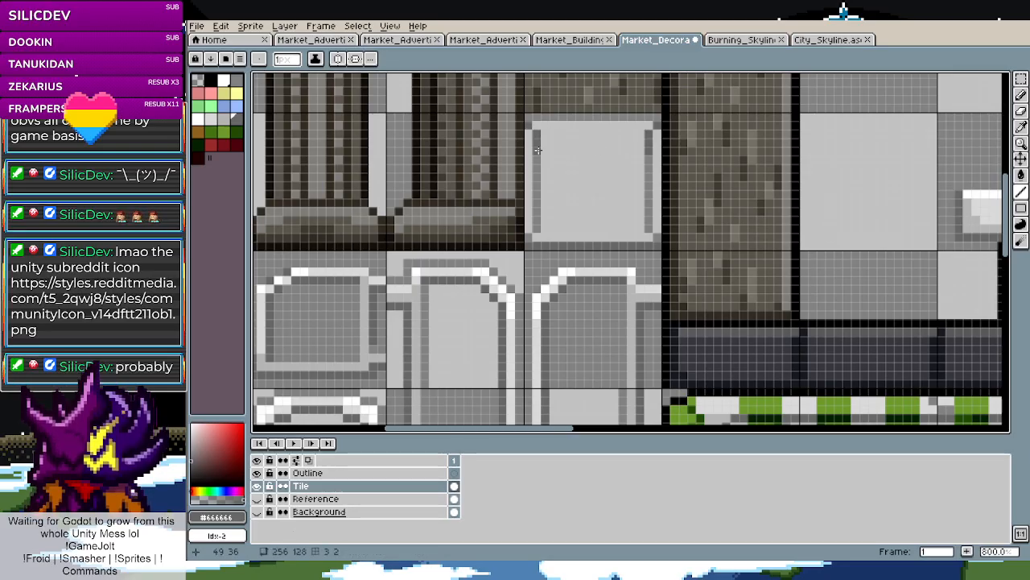
{"action": "left_click_drag", "start_coordinate": [538, 156], "coordinate": [538, 156]}
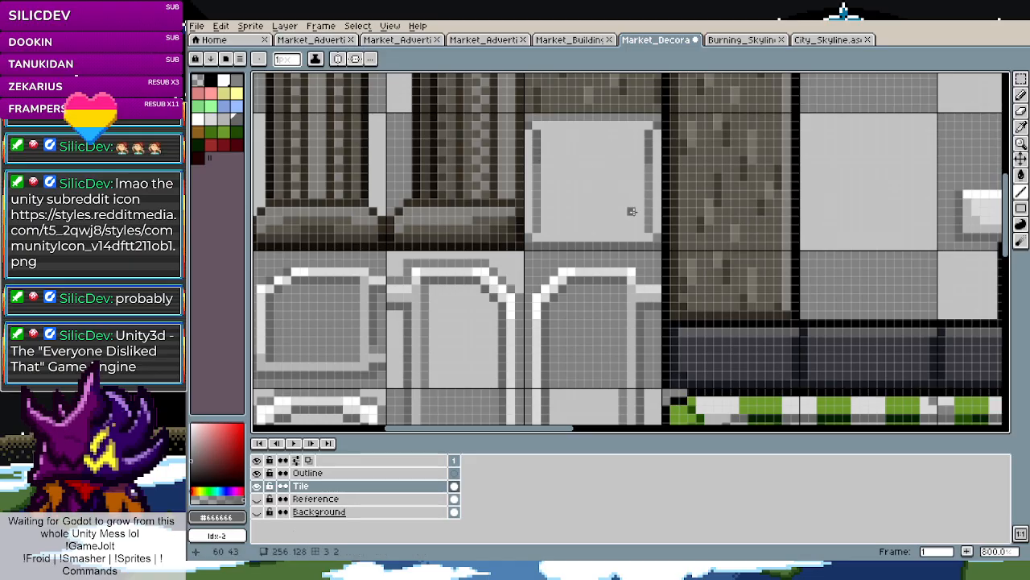
Draw the square frame's lower inner edge in #808080 and its upper inner edge in #666666
{"action": "key", "text": "i"}
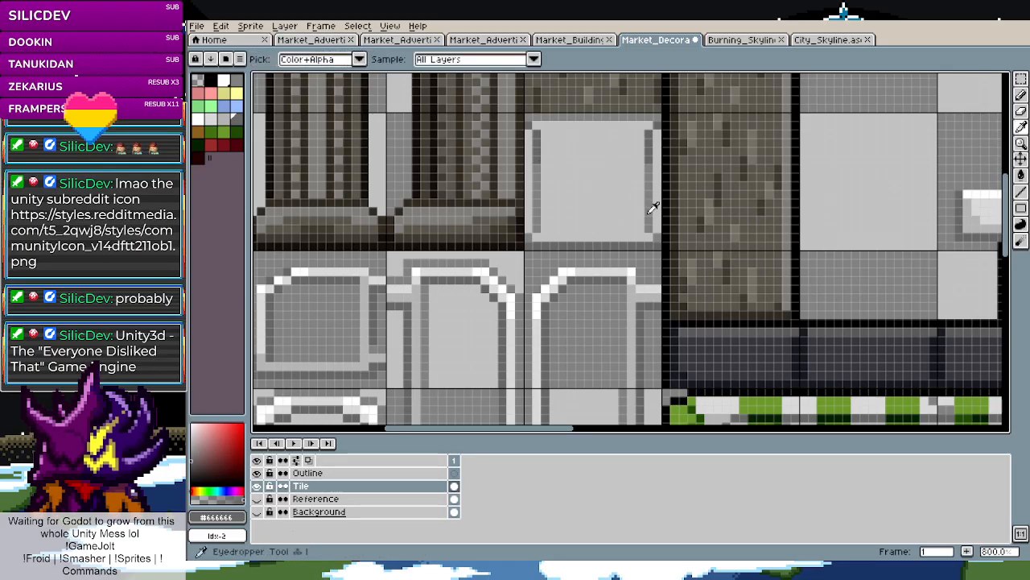
{"action": "left_click", "coordinate": [656, 211]}
{"action": "key", "text": "b"}
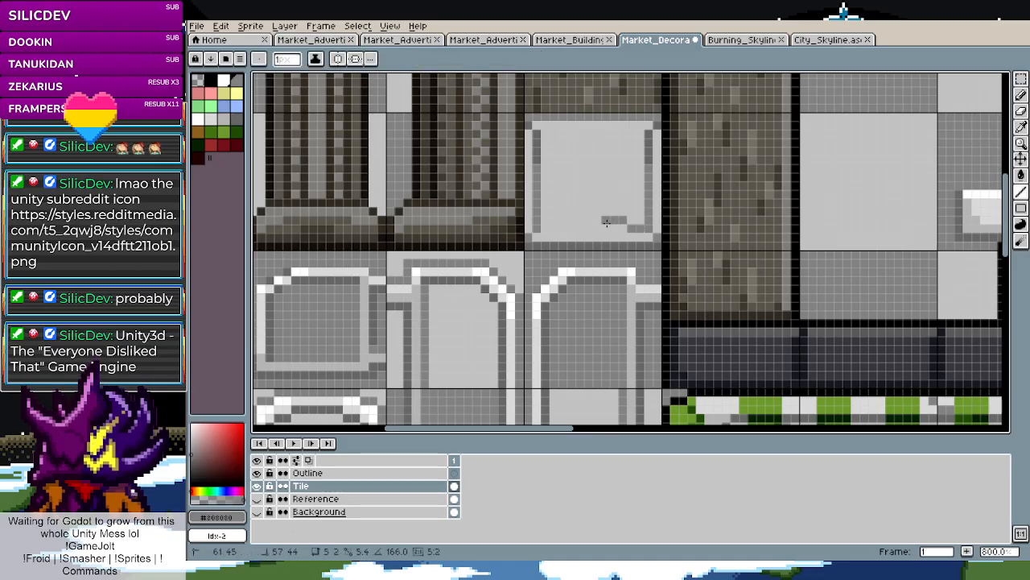
{"action": "left_click_drag", "start_coordinate": [556, 228], "coordinate": [546, 227]}
{"action": "key", "text": "i"}
{"action": "left_click", "coordinate": [537, 134]}
{"action": "key", "text": "l"}
{"action": "left_click_drag", "start_coordinate": [546, 133], "coordinate": [633, 132]}
Draw a grey vertical groove near the left side of the square panel with a white highlight line beside it
{"action": "key", "text": "i"}
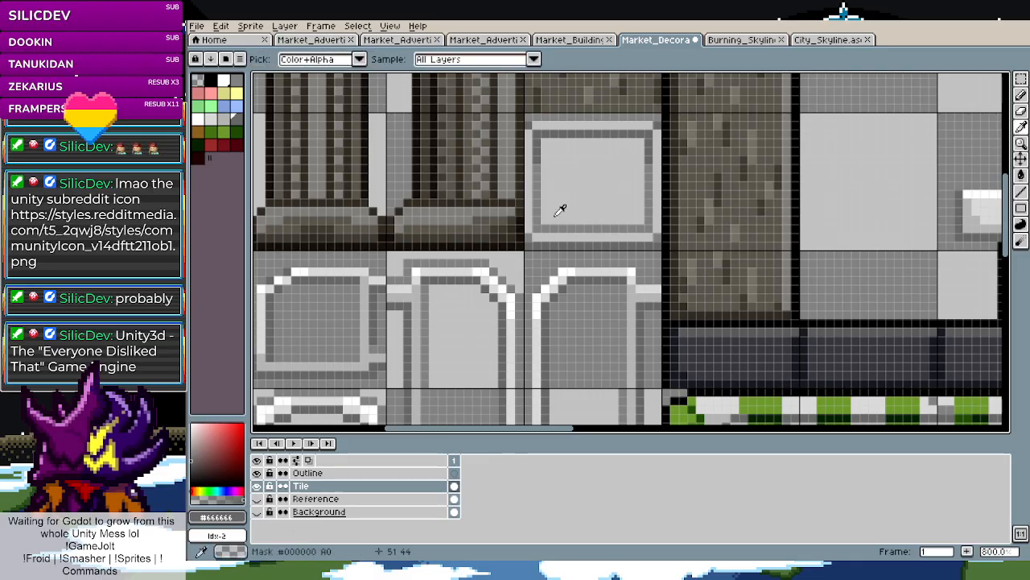
{"action": "left_click", "coordinate": [558, 226]}
{"action": "key", "text": "l"}
{"action": "mouse_move", "coordinate": [561, 214]}
{"action": "left_mouse_down"}
{"action": "mouse_move", "coordinate": [559, 151]}
{"action": "mouse_move", "coordinate": [550, 212]}
{"action": "left_mouse_up"}
{"action": "key", "text": "i"}
{"action": "left_click", "coordinate": [560, 273]}
{"action": "key", "text": "l"}
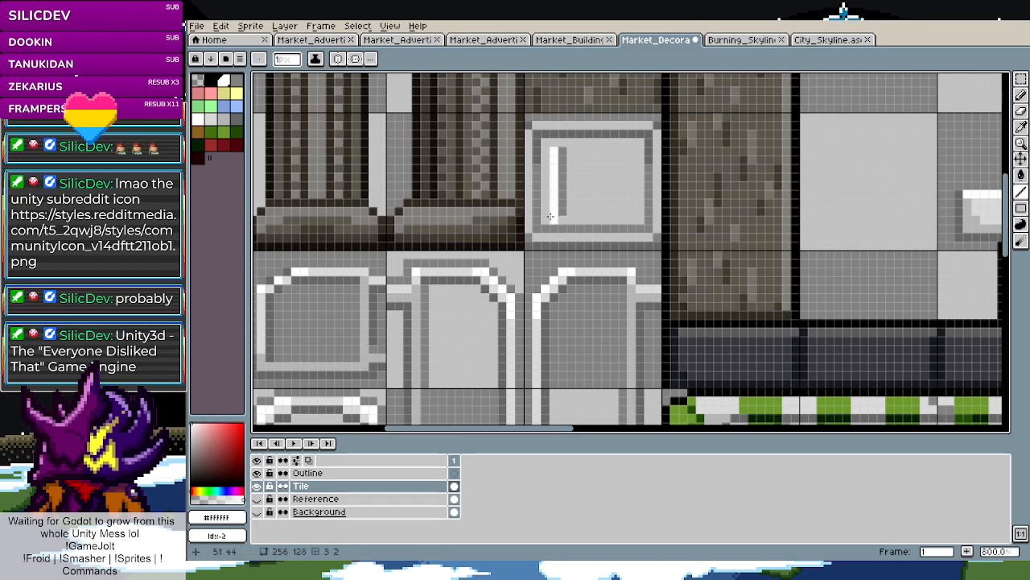
Fill the square panel's empty interior with light grey #d9d9d9
{"action": "key", "text": "i"}
{"action": "left_click", "coordinate": [553, 317]}
{"action": "key", "text": "g"}
{"action": "left_click", "coordinate": [605, 164]}
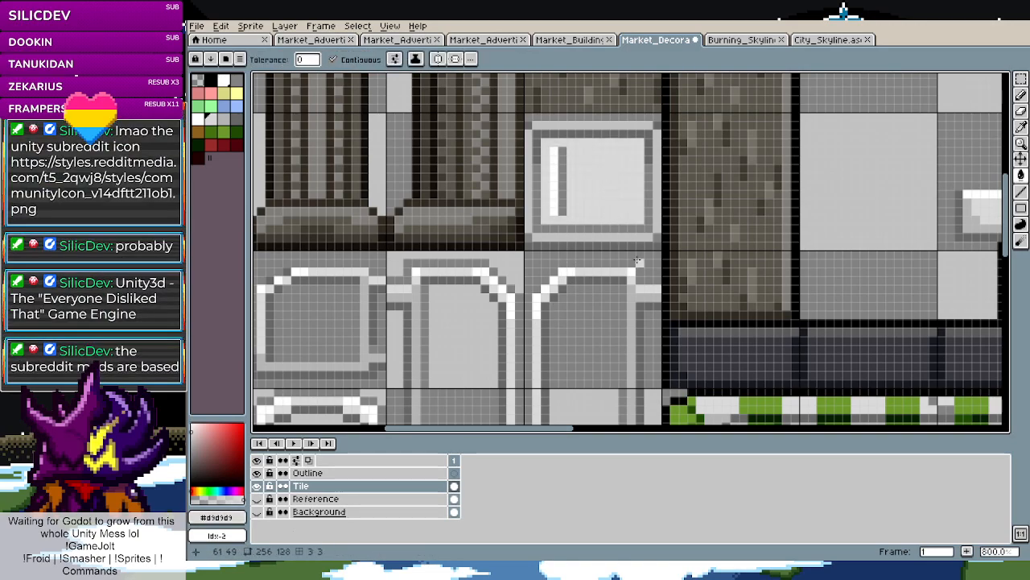
Recolour the square panel's left groove line in #b3b3b3
{"action": "key", "text": "i"}
{"action": "left_click", "coordinate": [638, 294]}
{"action": "key", "text": "b"}
{"action": "mouse_move", "coordinate": [554, 198]}
{"action": "left_mouse_down"}
{"action": "mouse_move", "coordinate": [555, 213]}
{"action": "mouse_move", "coordinate": [562, 142]}
{"action": "left_mouse_up"}
{"action": "key", "text": "ctrl+z"}
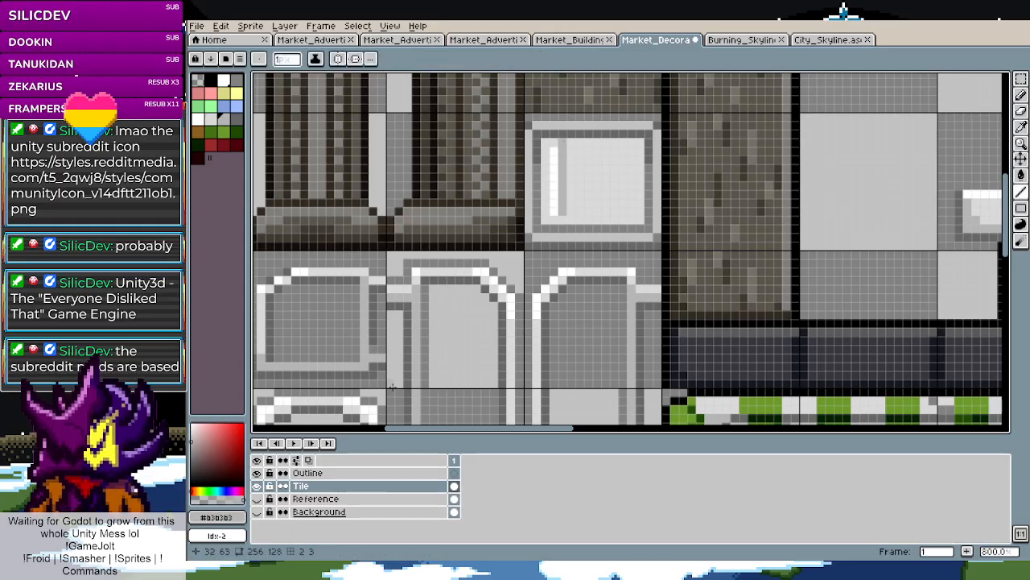
{"action": "key", "text": "ctrl+z"}
Draw a mirrored #b3b3b3 groove with a white #ffffff highlight line near the square panel's right side
{"action": "key", "text": "l"}
{"action": "mouse_move", "coordinate": [562, 142]}
{"action": "left_mouse_down"}
{"action": "mouse_move", "coordinate": [562, 213]}
{"action": "mouse_move", "coordinate": [618, 148]}
{"action": "mouse_move", "coordinate": [633, 172]}
{"action": "mouse_move", "coordinate": [633, 214]}
{"action": "left_mouse_up"}
{"action": "key", "text": "i"}
{"action": "key", "text": "b"}
{"action": "left_click", "coordinate": [554, 145], "text": "alt"}
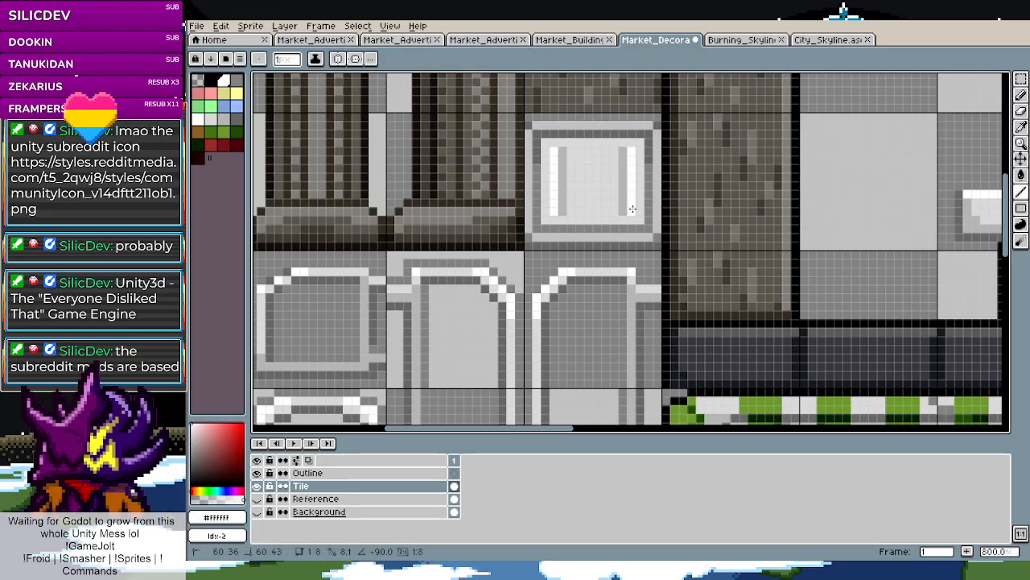
Try a #b3b3b3 groove with a white #ffffff highlight line down the middle of the square panel
{"action": "left_click", "coordinate": [610, 210], "text": "alt"}
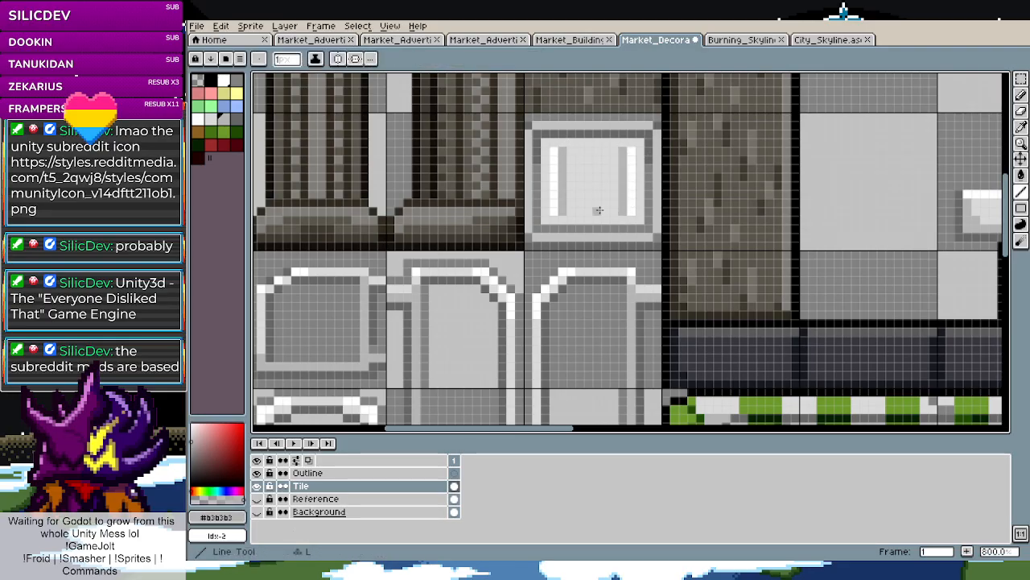
{"action": "mouse_move", "coordinate": [598, 210]}
{"action": "left_mouse_down"}
{"action": "mouse_move", "coordinate": [597, 176]}
{"action": "mouse_move", "coordinate": [587, 215]}
{"action": "left_mouse_up"}
{"action": "left_click", "coordinate": [633, 178], "text": "alt"}
{"action": "mouse_move", "coordinate": [596, 168]}
{"action": "left_mouse_down"}
{"action": "mouse_move", "coordinate": [597, 147]}
{"action": "mouse_move", "coordinate": [595, 210]}
{"action": "left_mouse_up"}
{"action": "left_click", "coordinate": [600, 143], "text": "alt"}
{"action": "left_click", "coordinate": [598, 158], "text": "alt"}
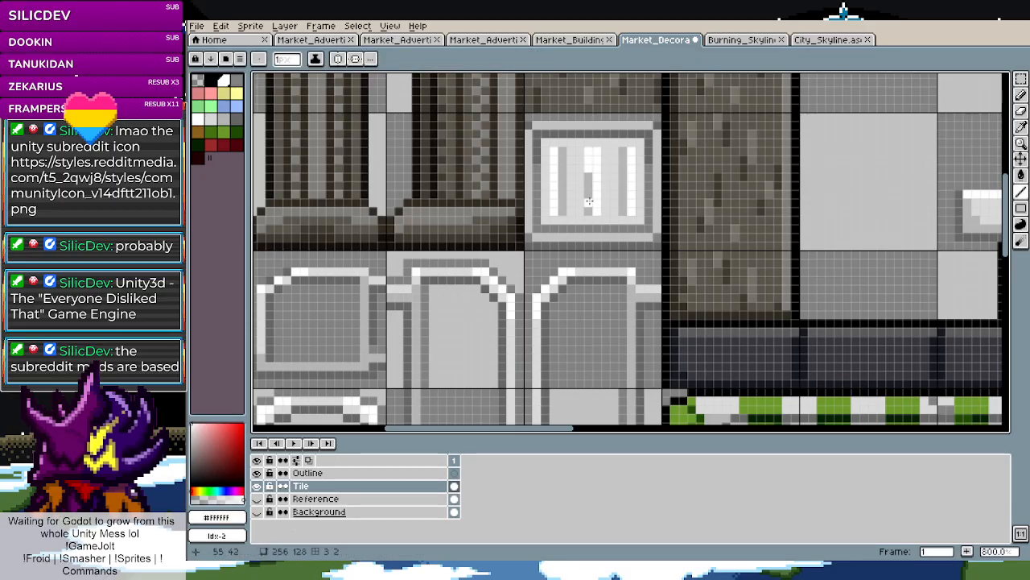
{"action": "left_click", "coordinate": [590, 196], "text": "alt"}
{"action": "left_click", "coordinate": [597, 211]}
{"action": "left_click_drag", "start_coordinate": [590, 171], "coordinate": [588, 160]}
{"action": "scroll", "coordinate": [611, 240], "scroll_direction": "down", "scroll_amount": 5}
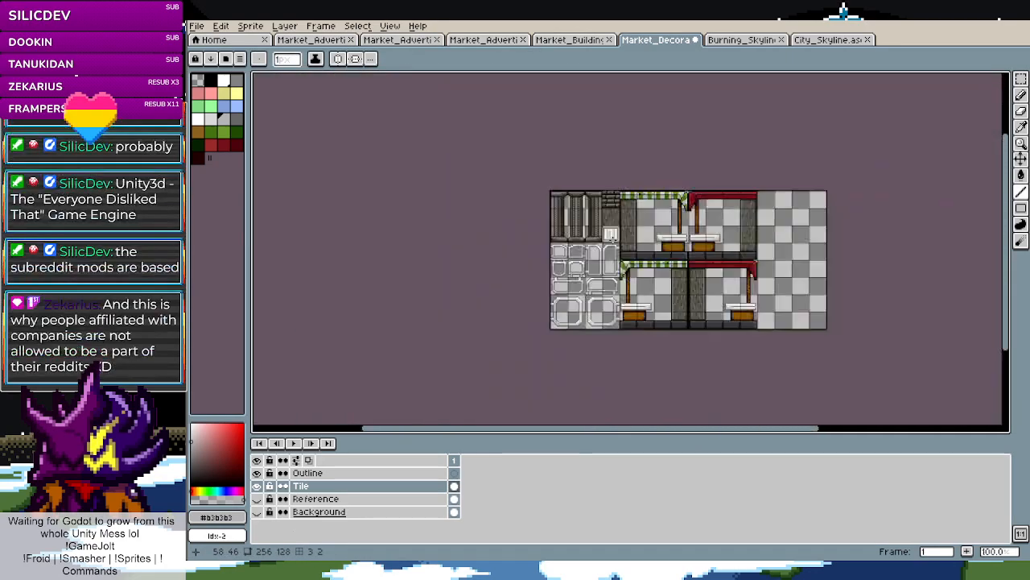
{"action": "scroll", "coordinate": [611, 238], "scroll_direction": "up", "scroll_amount": 4}
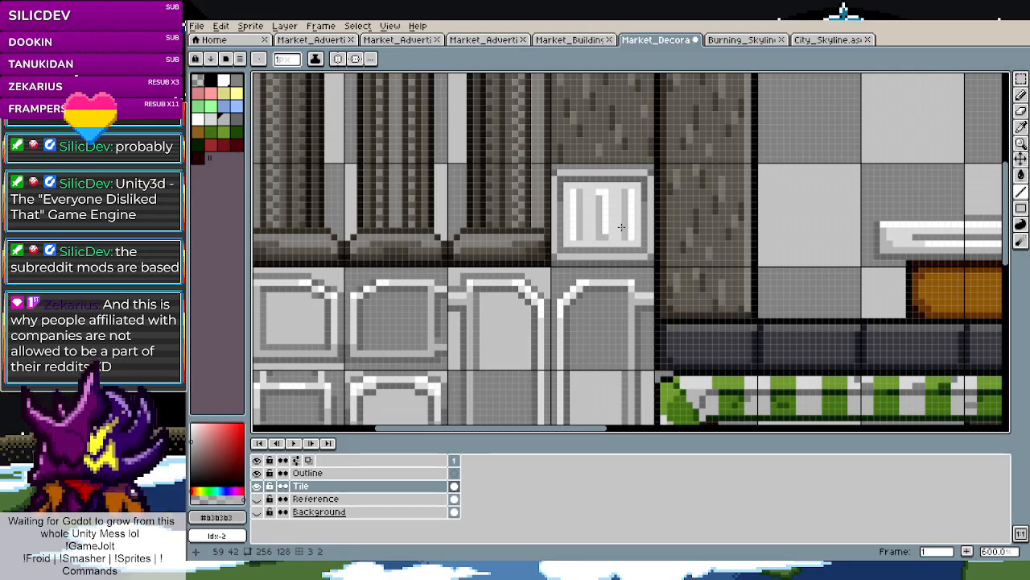
Fill over the square panel's middle groove and its highlight with the interior grey #d9d9d9
{"action": "scroll", "coordinate": [589, 230], "scroll_direction": "up", "scroll_amount": 2}
{"action": "key", "text": "i"}
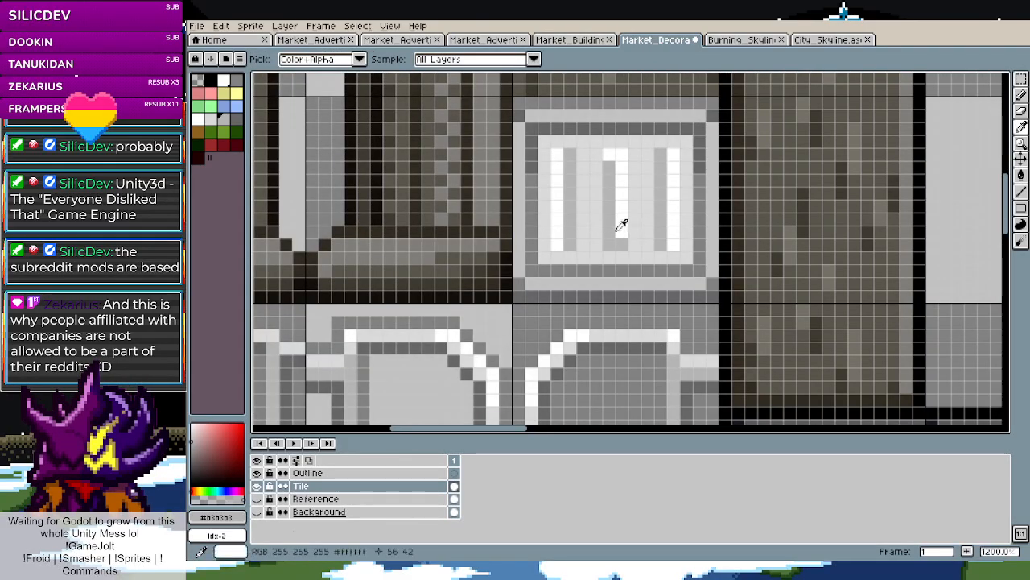
{"action": "key", "text": "g"}
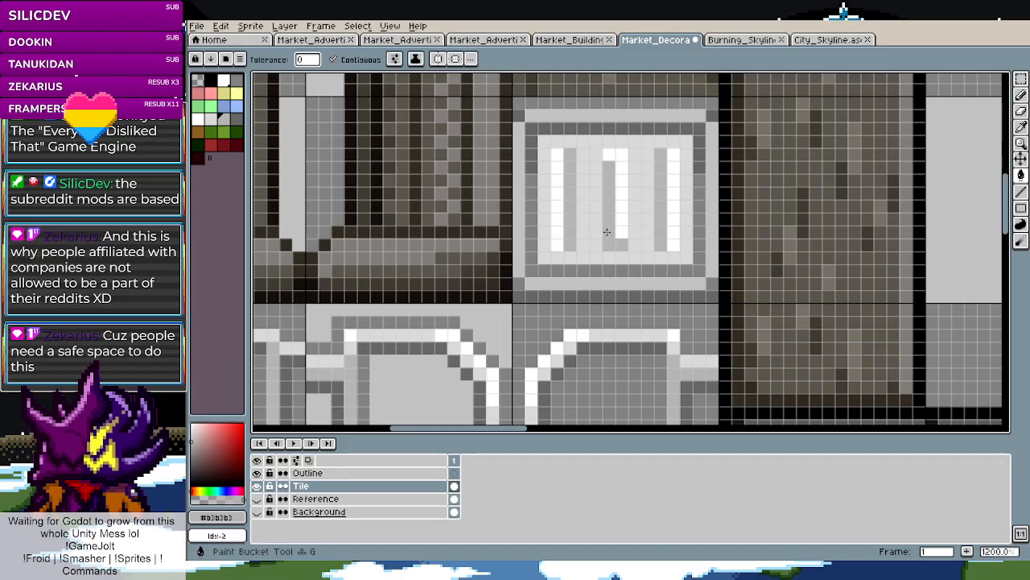
{"action": "left_click", "coordinate": [599, 230], "text": "alt"}
{"action": "left_click", "coordinate": [605, 231]}
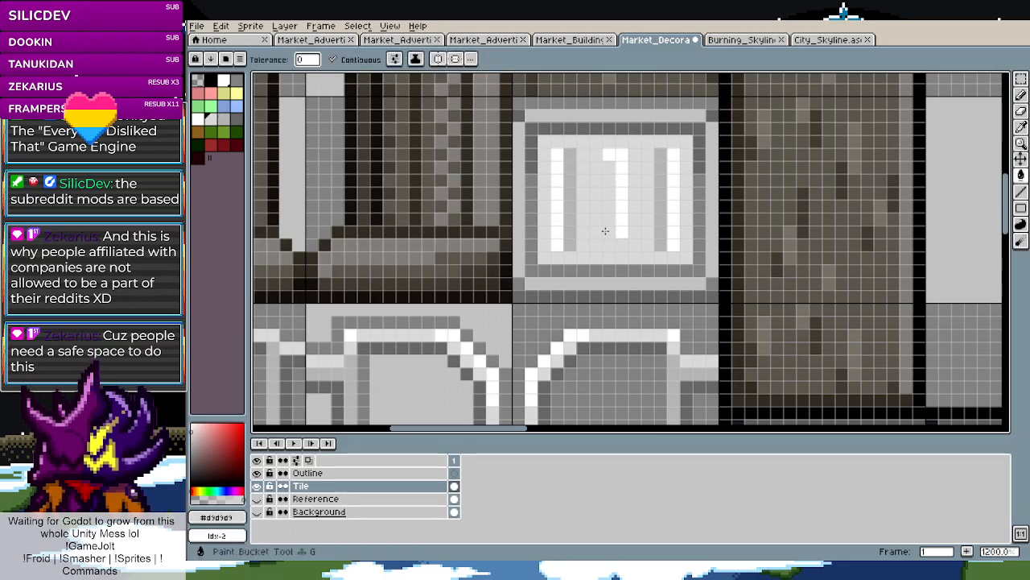
{"action": "left_click", "coordinate": [617, 214]}
Draw a white #ffffff vertical line with a #b3b3b3 groove immediately to its right in the middle of the square panel
{"action": "left_click", "coordinate": [674, 198], "text": "alt"}
{"action": "key", "text": "l"}
{"action": "left_click_drag", "start_coordinate": [609, 154], "coordinate": [622, 155]}
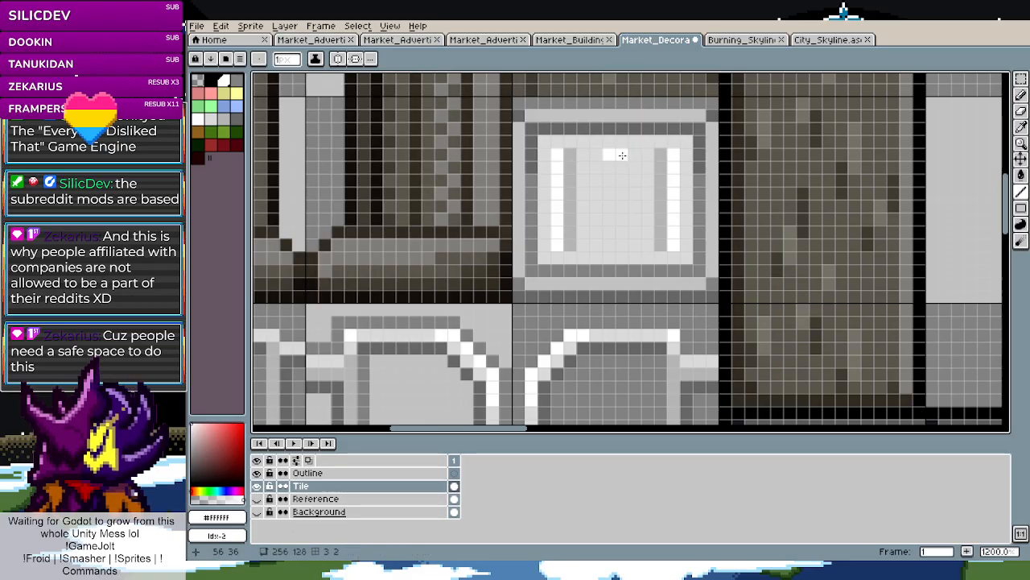
{"action": "mouse_move", "coordinate": [609, 163]}
{"action": "left_mouse_down"}
{"action": "mouse_move", "coordinate": [621, 244]}
{"action": "mouse_move", "coordinate": [609, 165]}
{"action": "left_mouse_up"}
{"action": "key", "text": "i"}
{"action": "left_click", "coordinate": [663, 193]}
{"action": "key", "text": "l"}
{"action": "key", "text": "i"}
{"action": "left_click", "coordinate": [610, 257]}
{"action": "key", "text": "l"}
{"action": "left_click", "coordinate": [613, 197]}
{"action": "left_click", "coordinate": [616, 154]}
{"action": "left_click", "coordinate": [661, 174], "text": "alt"}
{"action": "mouse_move", "coordinate": [622, 154]}
{"action": "left_mouse_down"}
{"action": "mouse_move", "coordinate": [635, 250]}
{"action": "mouse_move", "coordinate": [607, 244]}
{"action": "mouse_move", "coordinate": [608, 150]}
{"action": "left_mouse_up"}
{"action": "left_click", "coordinate": [670, 207], "text": "alt"}
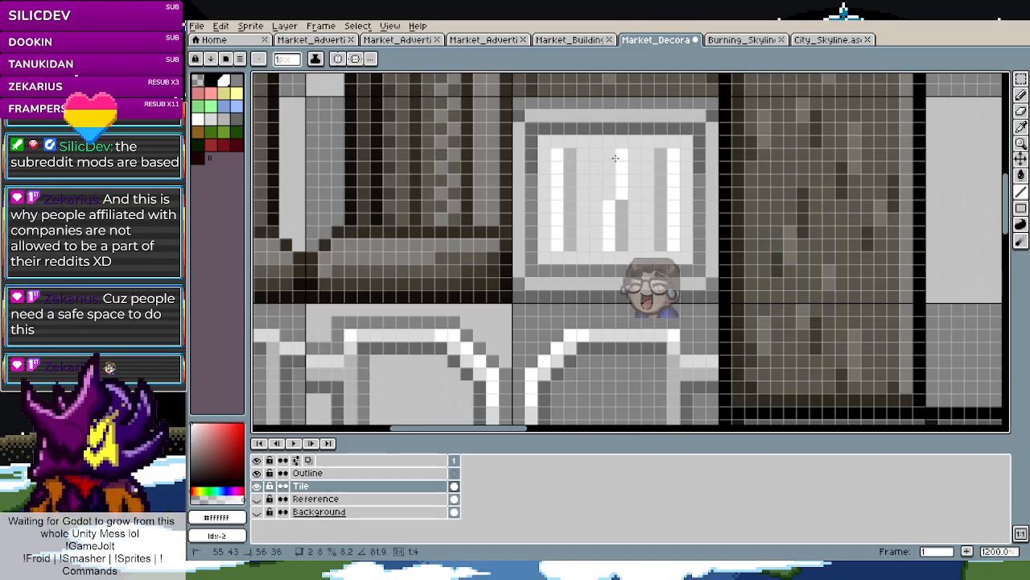
Add white #ffffff highlights to the left end of the panel's top rail and down the interior's left edge
{"action": "key", "text": "m"}
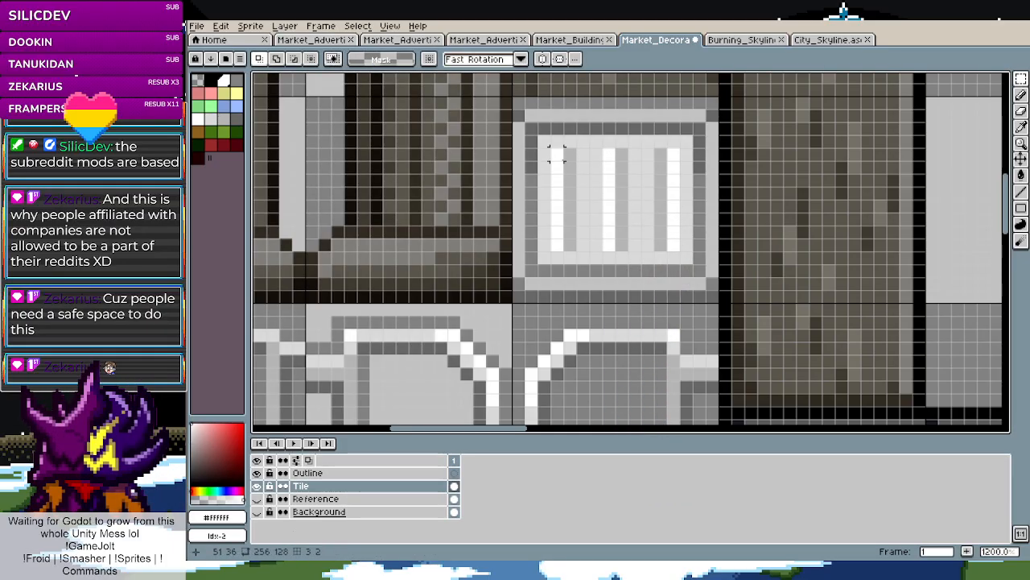
{"action": "scroll", "coordinate": [554, 155], "scroll_direction": "down", "scroll_amount": 2}
{"action": "scroll", "coordinate": [593, 153], "scroll_direction": "up", "scroll_amount": 2}
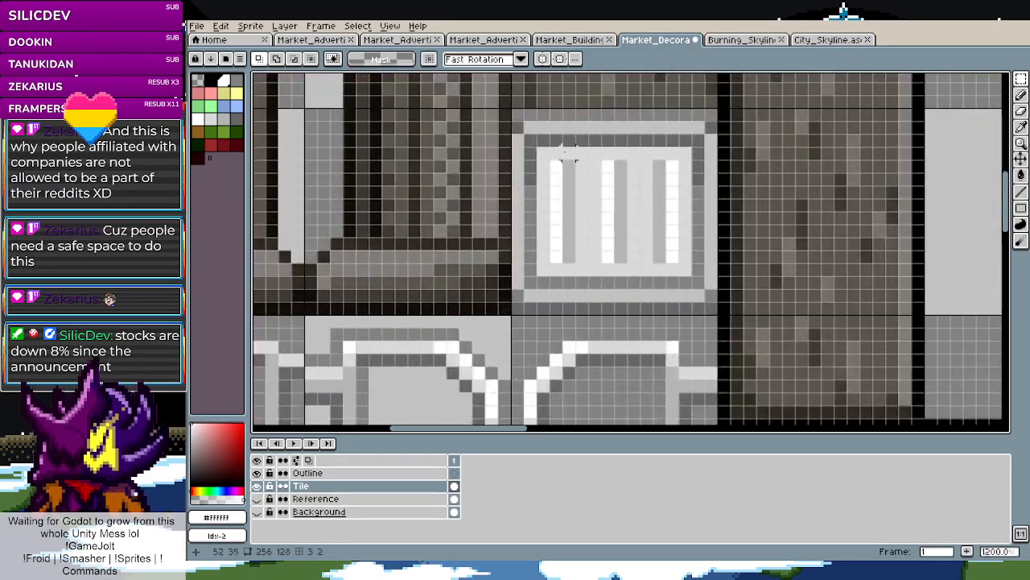
{"action": "key", "text": "i"}
{"action": "key", "text": "l"}
{"action": "mouse_move", "coordinate": [531, 127]}
{"action": "left_mouse_down"}
{"action": "mouse_move", "coordinate": [553, 127]}
{"action": "mouse_move", "coordinate": [542, 176]}
{"action": "left_mouse_up"}
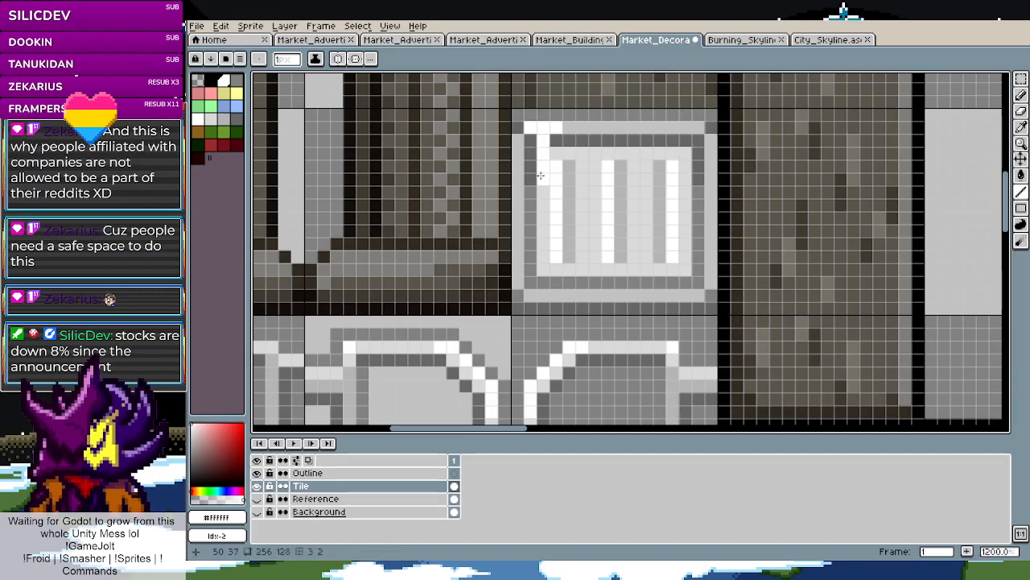
{"action": "key", "text": "ctrl+z"}
{"action": "left_click", "coordinate": [543, 150]}
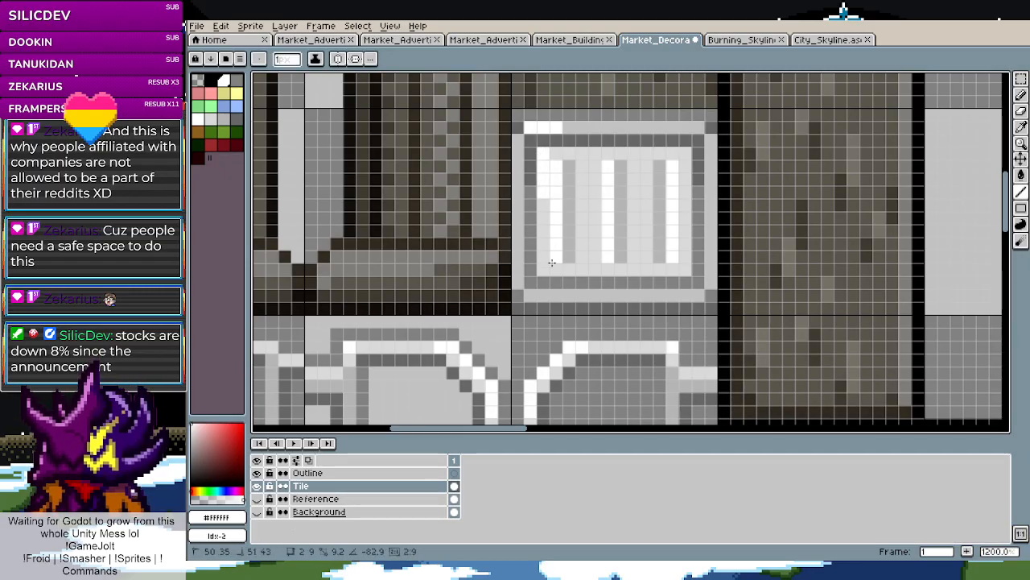
Shift the panel's left groove pair one pixel right and its right groove pair one pixel left
{"action": "key", "text": "m"}
{"action": "left_click_drag", "start_coordinate": [548, 265], "coordinate": [578, 157]}
{"action": "mouse_move", "coordinate": [566, 191]}
{"action": "left_mouse_down"}
{"action": "mouse_move", "coordinate": [576, 191]}
{"action": "mouse_move", "coordinate": [559, 194]}
{"action": "left_mouse_up"}
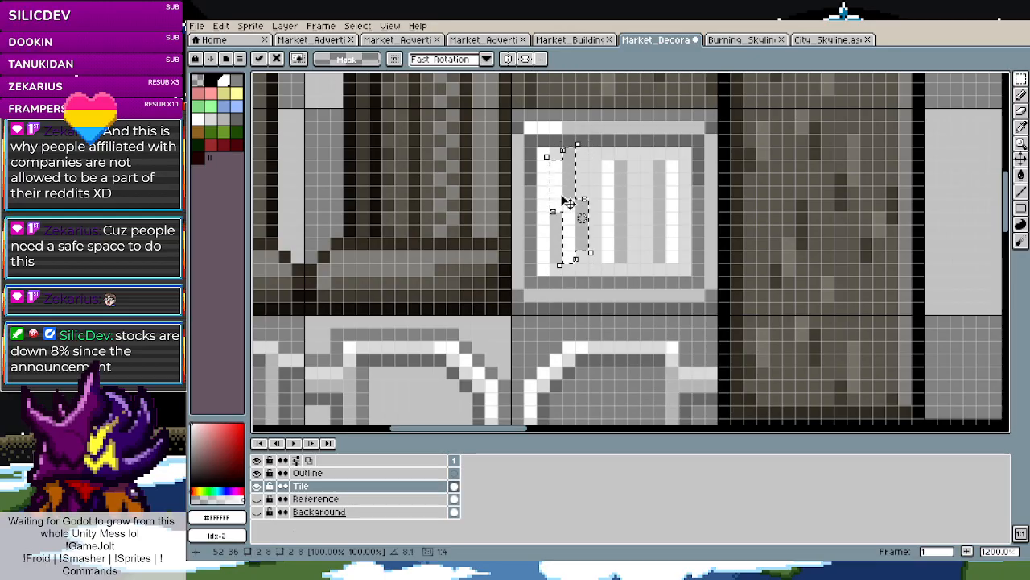
{"action": "key", "text": "ctrl+z"}
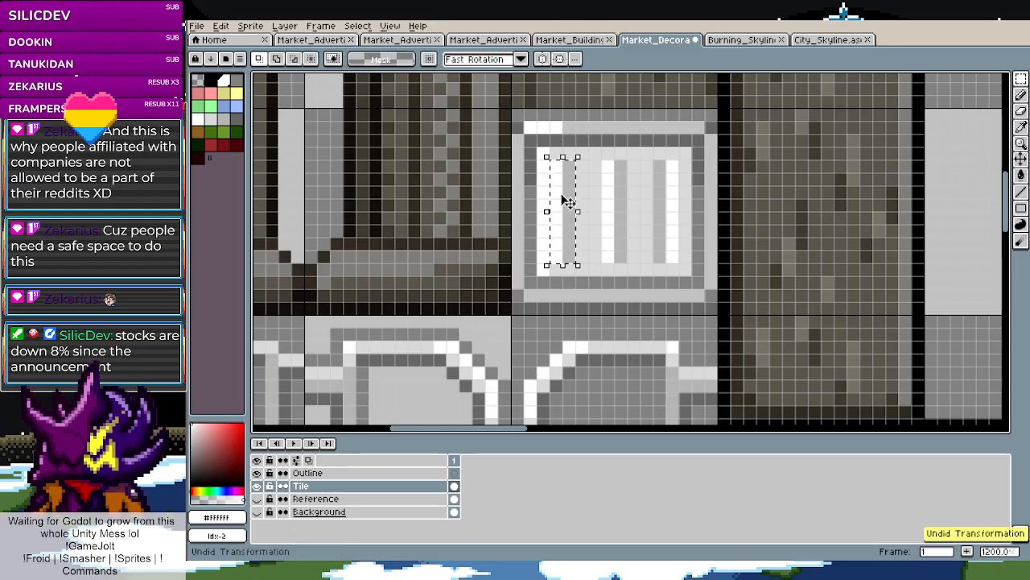
{"action": "left_click", "coordinate": [636, 218]}
{"action": "left_click_drag", "start_coordinate": [658, 166], "coordinate": [654, 247]}
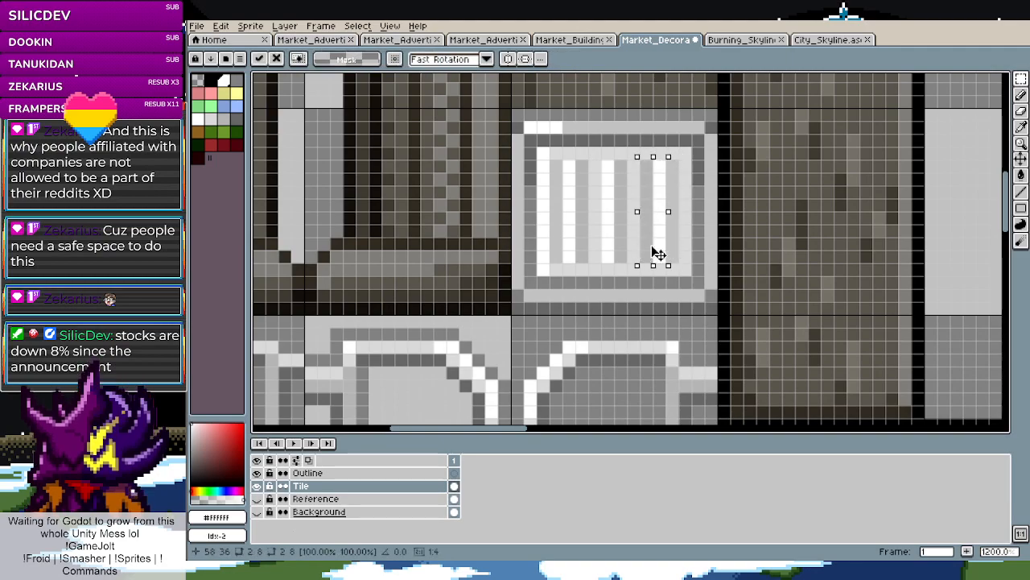
{"action": "left_click", "coordinate": [605, 255]}
Highlight the left end of the panel's bottom rail in white #ffffff and shade both rails' right ends in #b3b3b3
{"action": "key", "text": "l"}
{"action": "left_click", "coordinate": [560, 270], "text": "alt"}
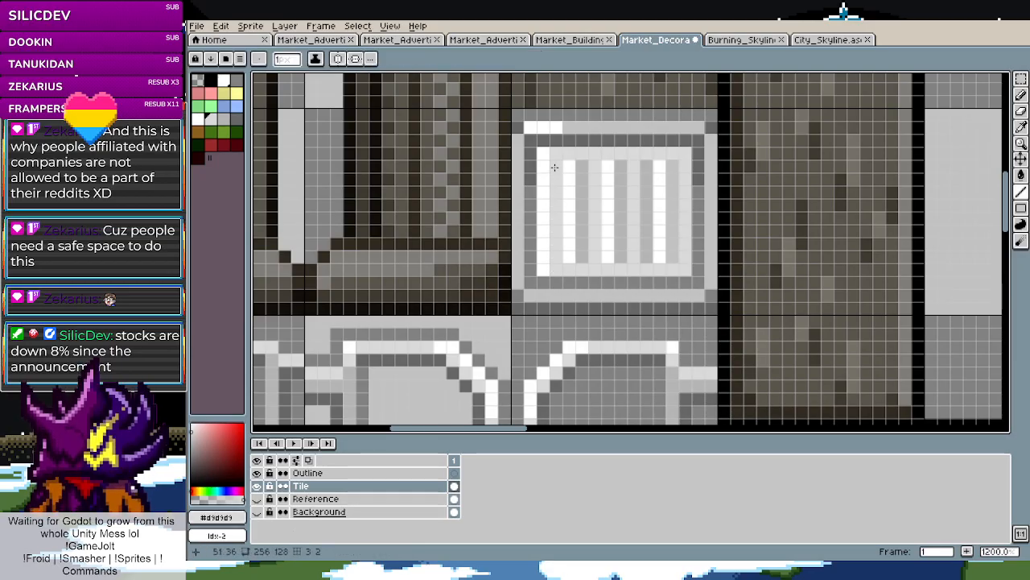
{"action": "left_click", "coordinate": [547, 255], "text": "alt"}
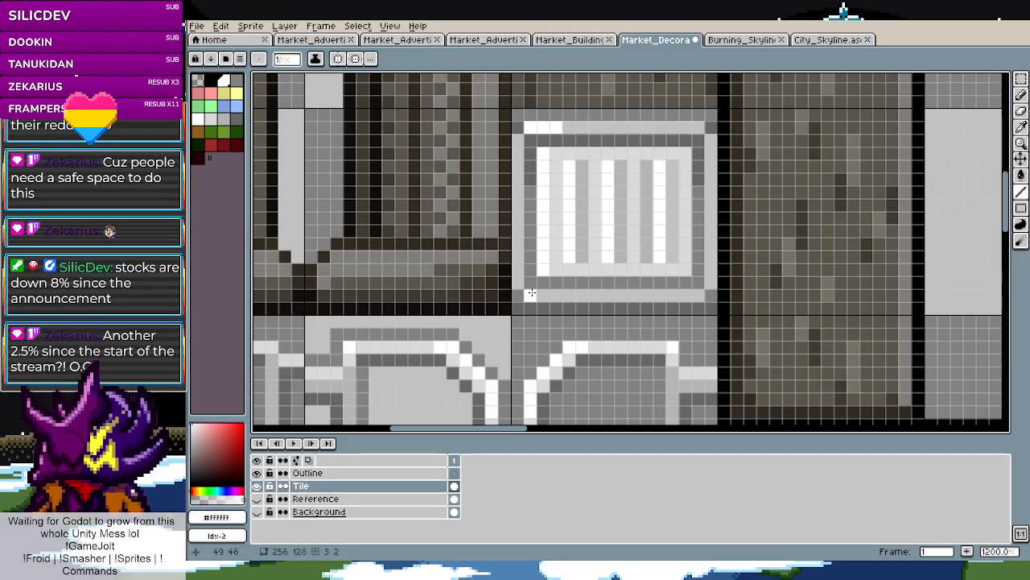
{"action": "key", "text": "i"}
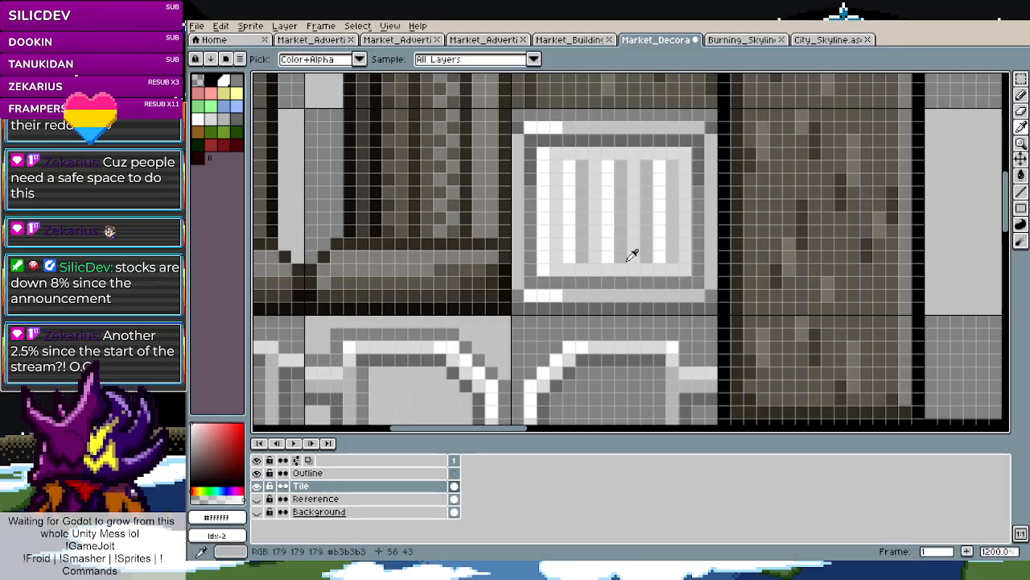
{"action": "key", "text": "l"}
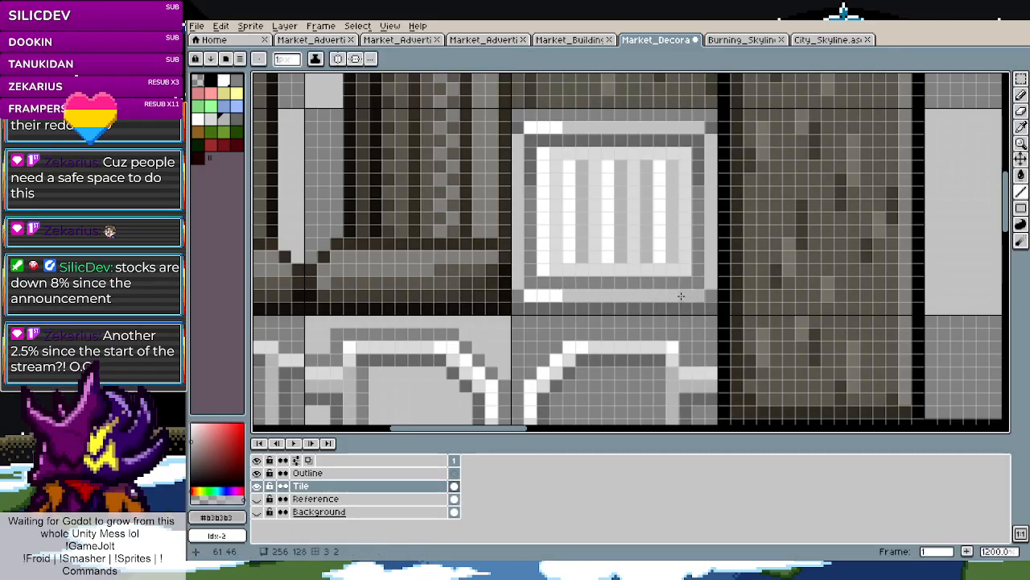
{"action": "left_click", "coordinate": [564, 126], "text": "alt"}
{"action": "left_click", "coordinate": [565, 125]}
Draw a #b3b3b3 line along the panel interior's top edge and a white #ffffff line along its bottom edge
{"action": "key", "text": "i"}
{"action": "left_click", "coordinate": [692, 292]}
{"action": "key", "text": "l"}
{"action": "left_click_drag", "start_coordinate": [677, 148], "coordinate": [595, 154]}
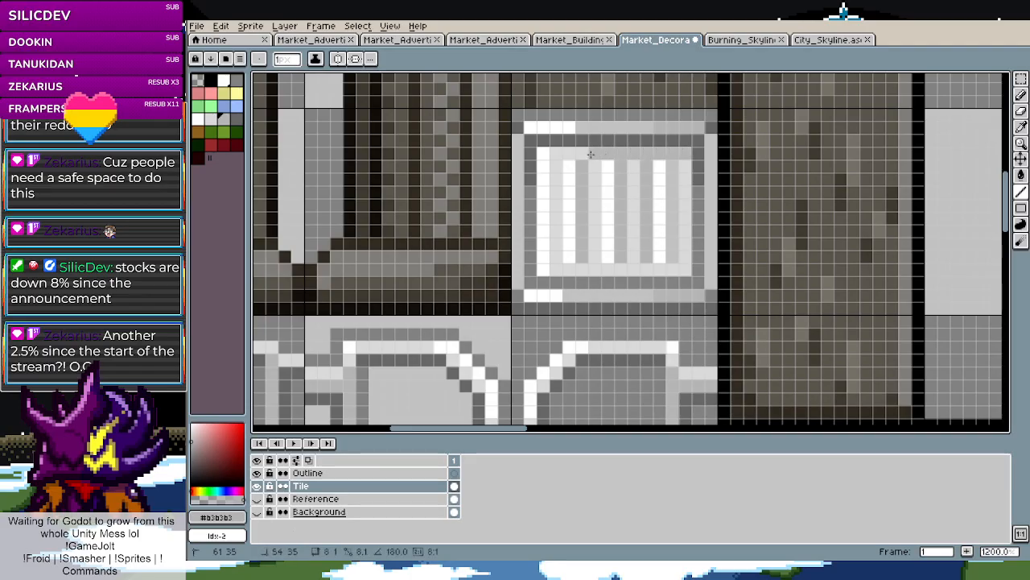
{"action": "key", "text": "i"}
{"action": "left_click", "coordinate": [547, 223]}
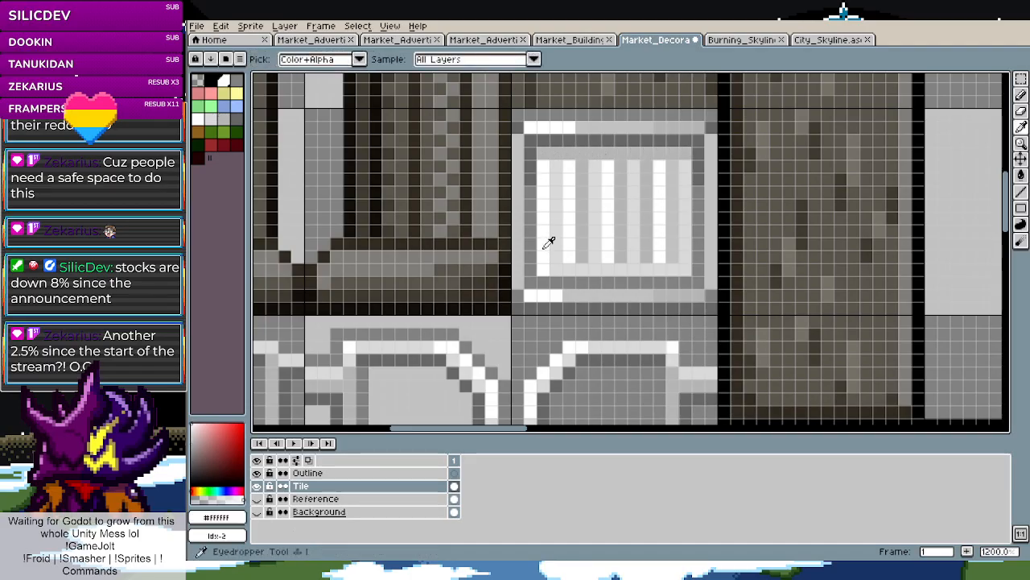
{"action": "key", "text": "l"}
{"action": "left_click_drag", "start_coordinate": [552, 270], "coordinate": [685, 267]}
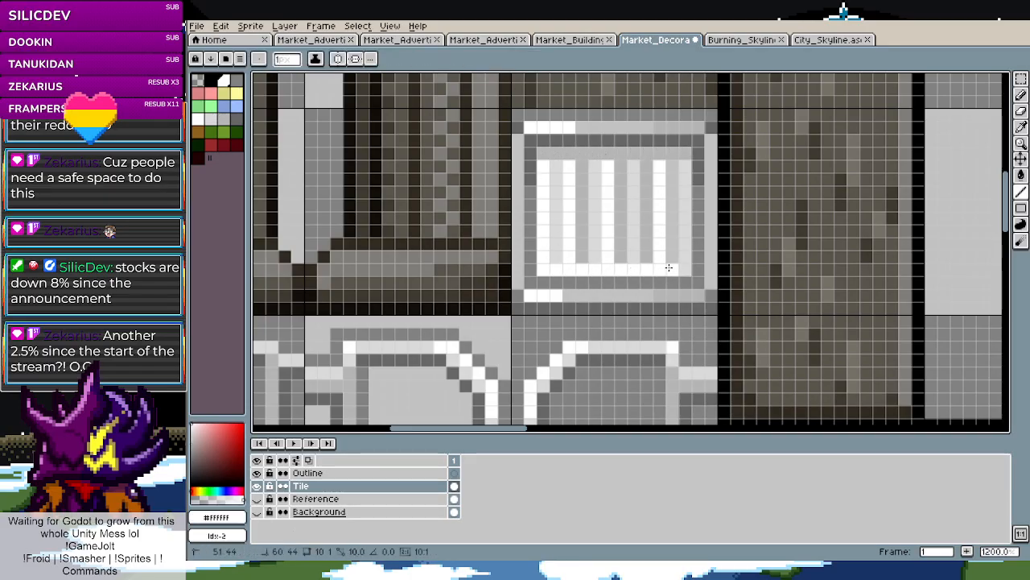
Shorten the panel's three grooves by one pixel at both ends using #d9d9d9
{"action": "key", "text": "i"}
{"action": "left_click", "coordinate": [557, 168]}
{"action": "key", "text": "l"}
{"action": "left_click_drag", "start_coordinate": [557, 168], "coordinate": [651, 170]}
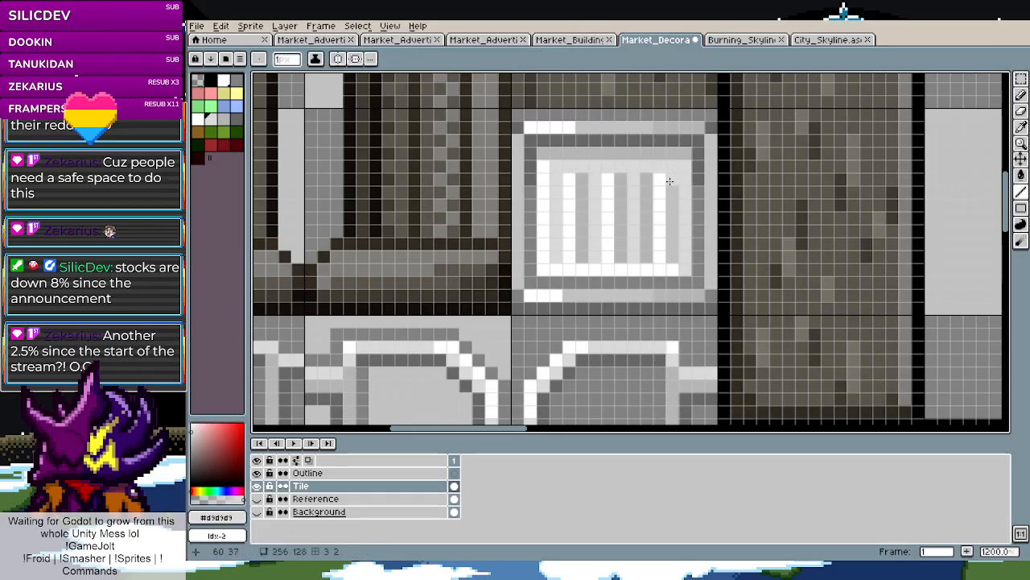
Shade the panel interior's right edge in #b3b3b3 and extend the white bottom line into its right corner
{"action": "key", "text": "i"}
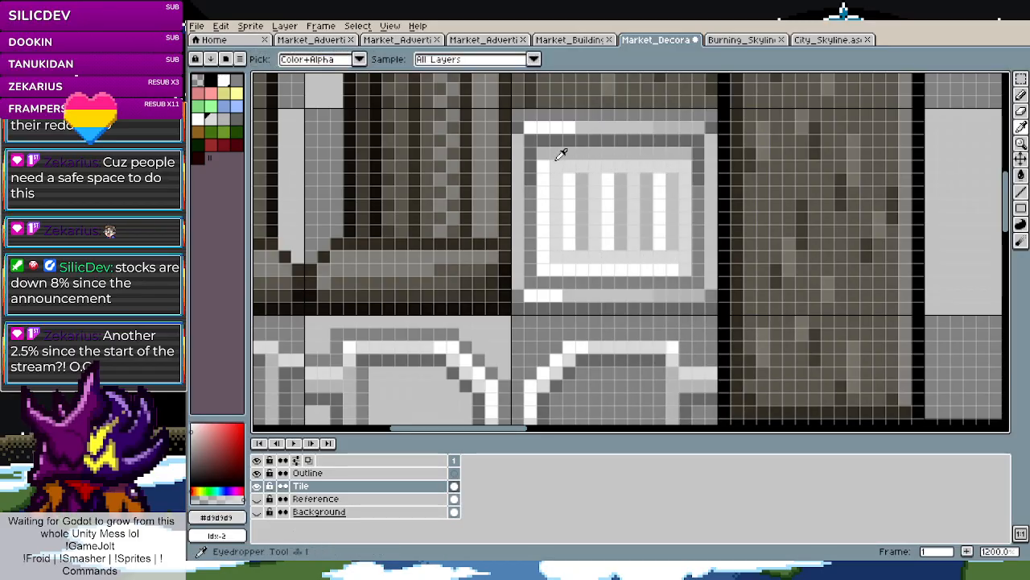
{"action": "left_click", "coordinate": [558, 152]}
{"action": "key", "text": "l"}
{"action": "left_click_drag", "start_coordinate": [686, 173], "coordinate": [688, 261]}
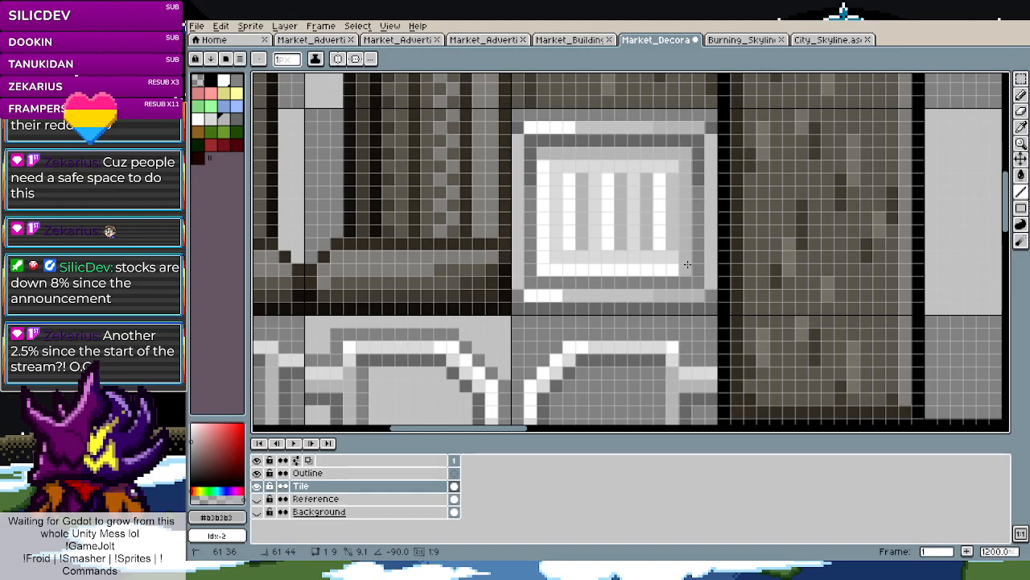
{"action": "key", "text": "i"}
{"action": "left_click", "coordinate": [647, 269]}
{"action": "key", "text": "l"}
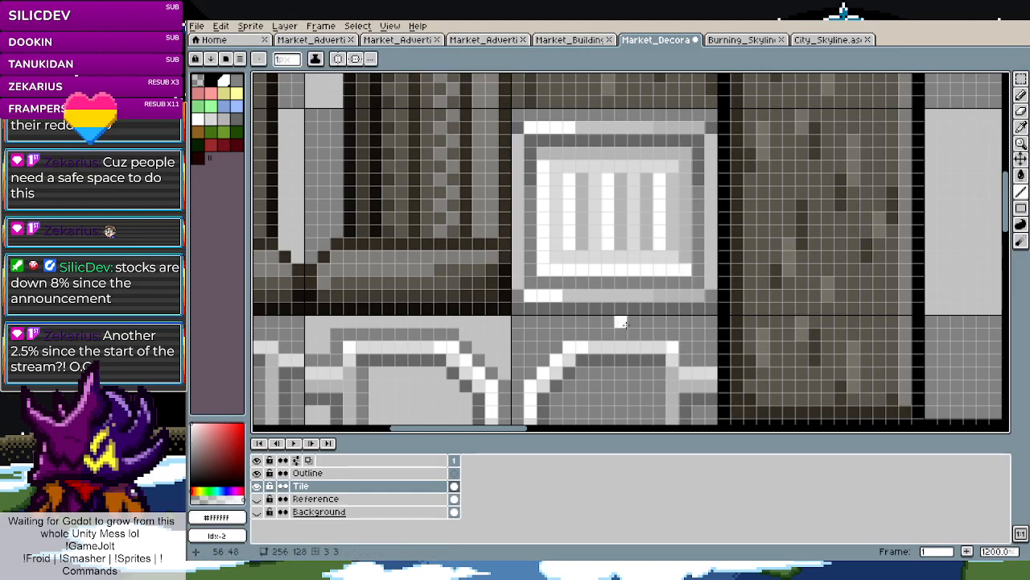
Place the square panel in the empty bottom-row tile directly right of the lower red awning stall
{"action": "scroll", "coordinate": [619, 308], "scroll_direction": "down", "scroll_amount": 7}
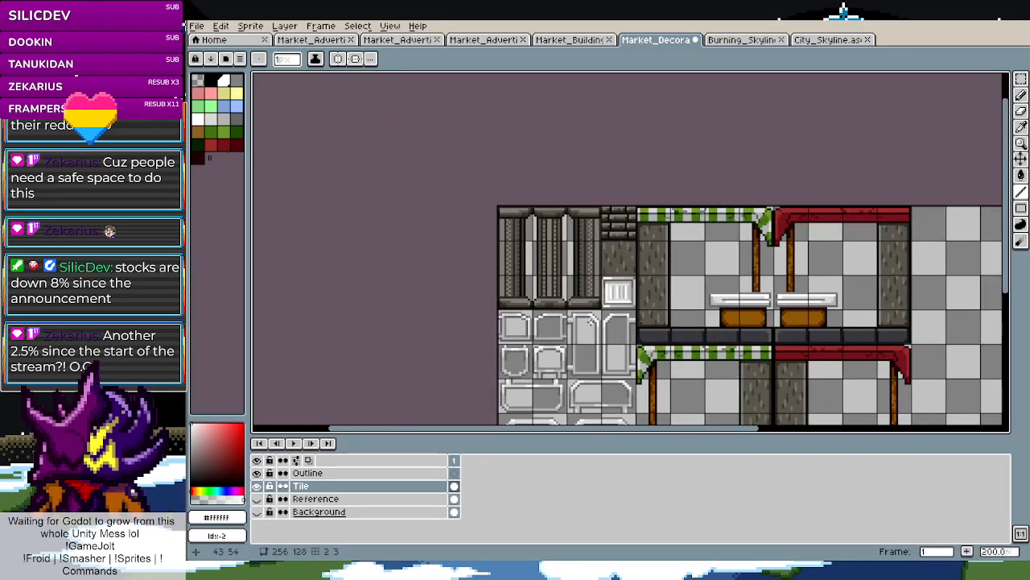
{"action": "scroll", "coordinate": [607, 314], "scroll_direction": "up", "scroll_amount": 3}
{"action": "key", "text": "m"}
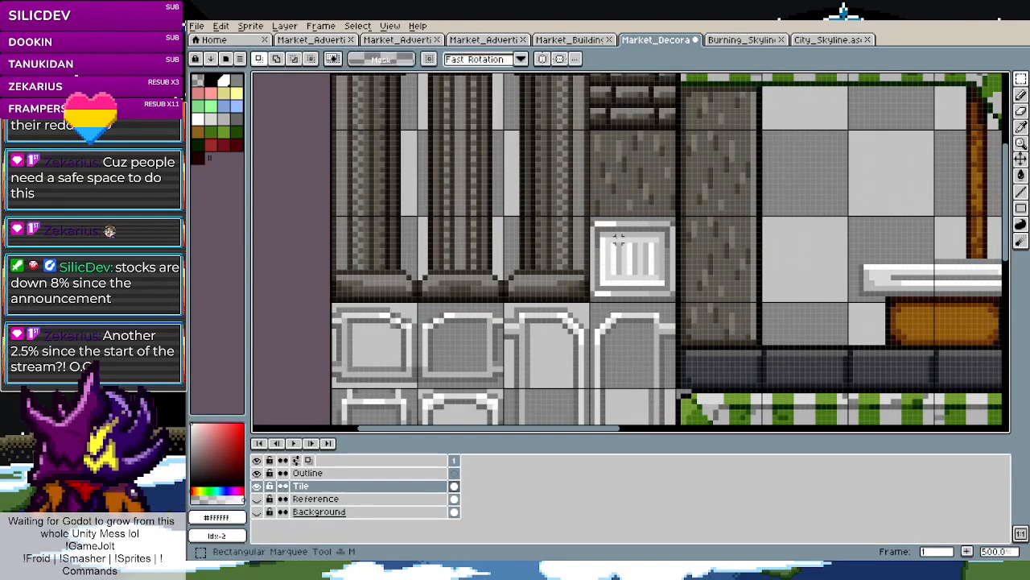
{"action": "left_click_drag", "start_coordinate": [590, 223], "coordinate": [889, 311]}
{"action": "left_click", "coordinate": [929, 295]}
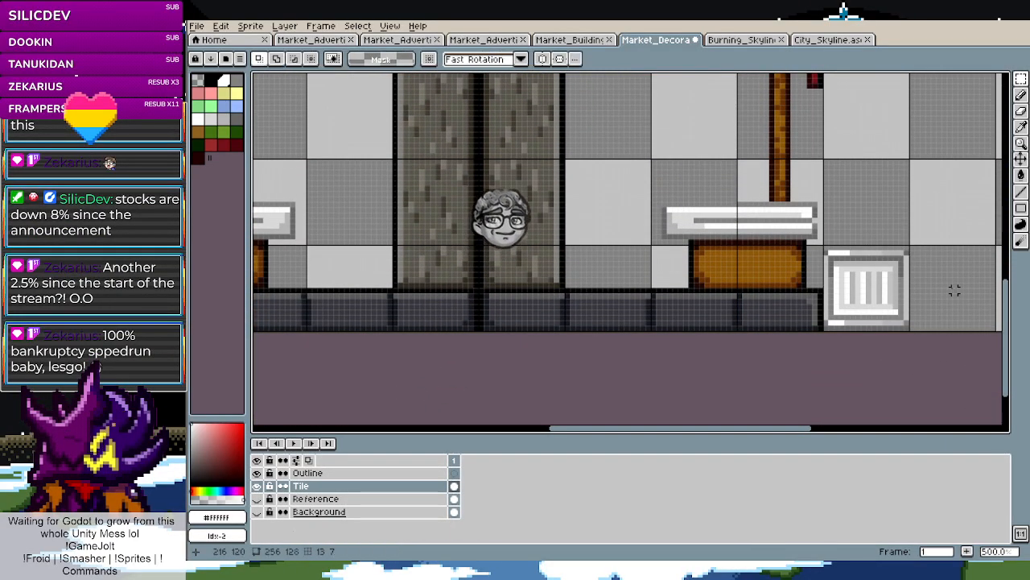
Show the Background layer and fill the transparent middle of the panel's top and bottom rails with #d9d9d9
{"action": "left_click", "coordinate": [256, 512]}
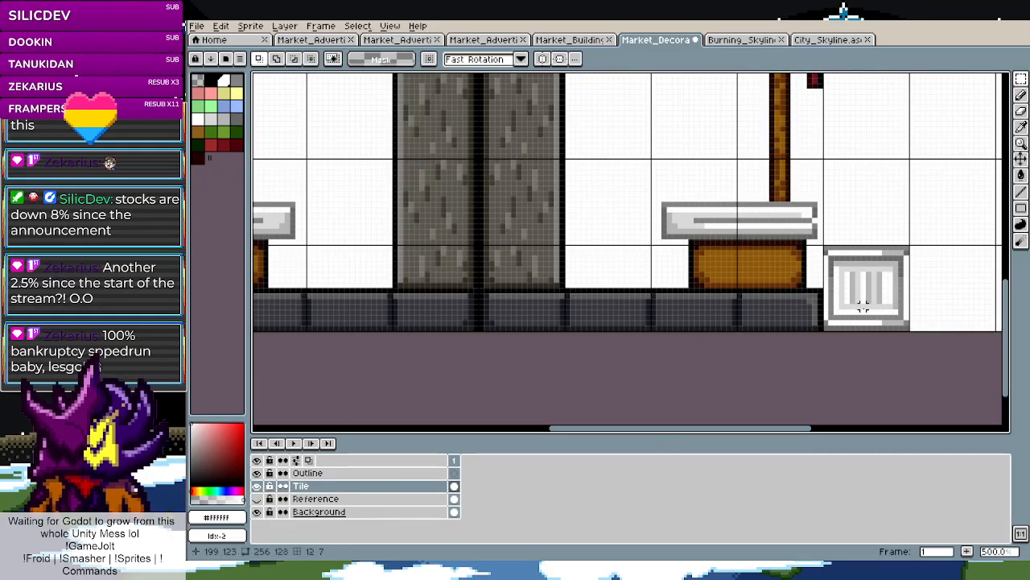
{"action": "scroll", "coordinate": [920, 298], "scroll_direction": "up", "scroll_amount": 5}
{"action": "key", "text": "i"}
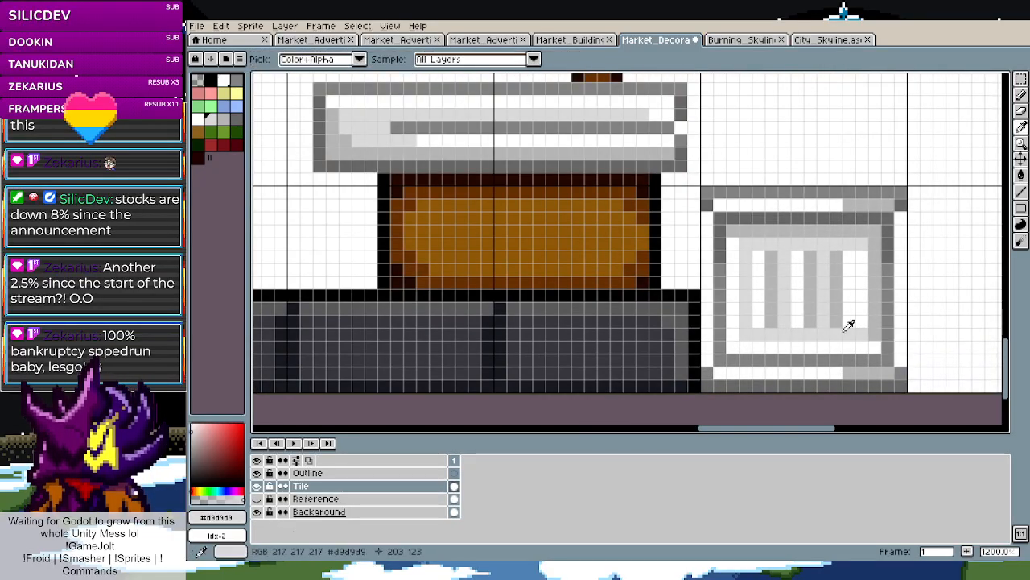
{"action": "key", "text": "g"}
{"action": "left_click", "coordinate": [810, 372]}
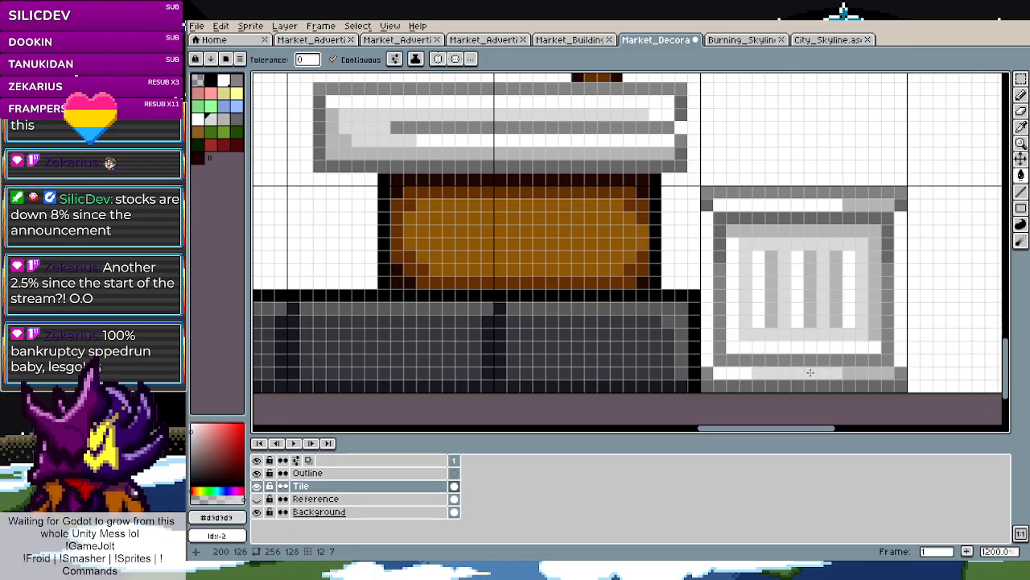
{"action": "left_click", "coordinate": [797, 205]}
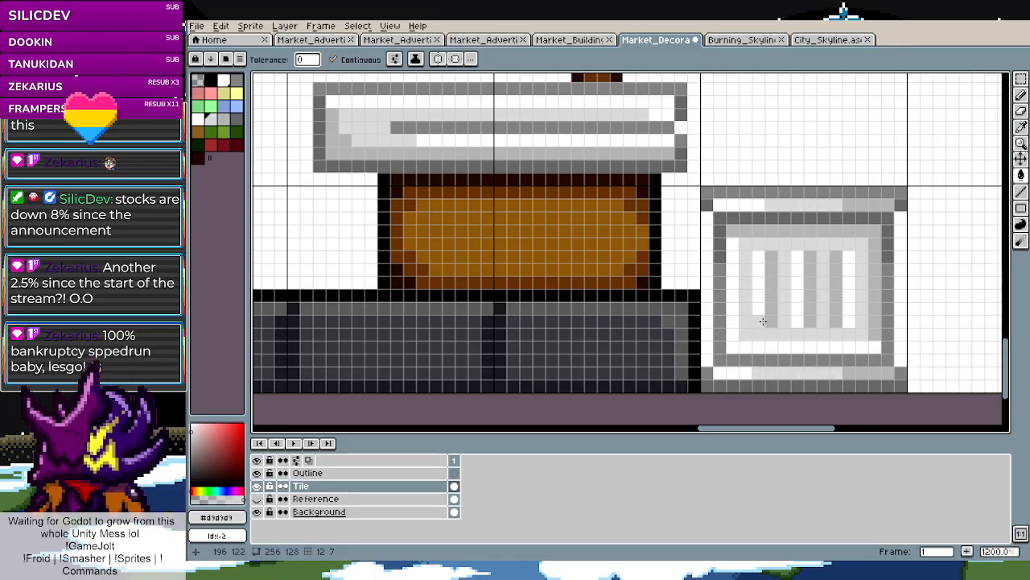
{"action": "key", "text": "m"}
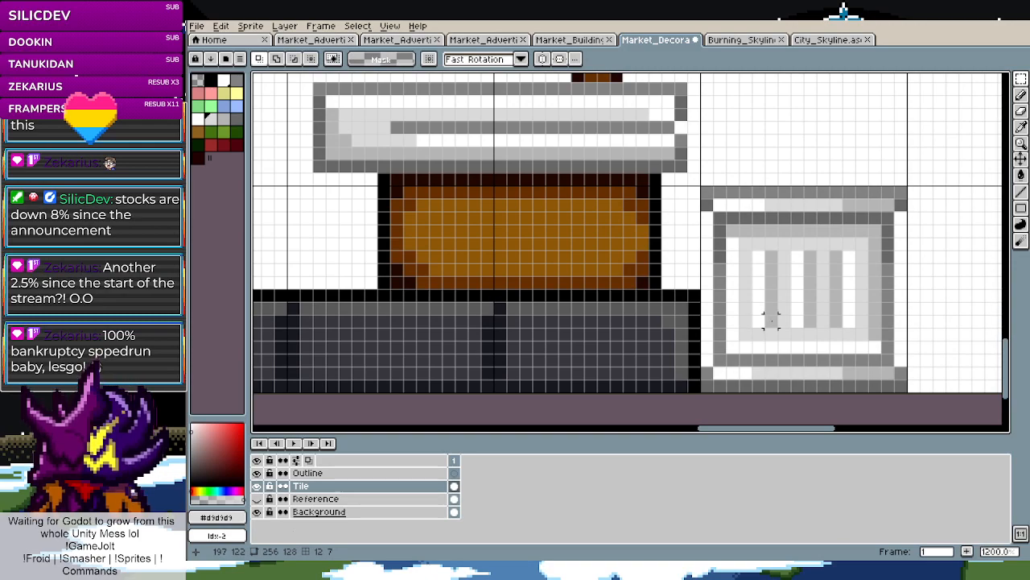
Mix an orange with HSV 25, 70, 85 and add it to the palette
{"action": "scroll", "coordinate": [772, 320], "scroll_direction": "down", "scroll_amount": 5}
{"action": "scroll", "coordinate": [761, 381], "scroll_direction": "up", "scroll_amount": 2}
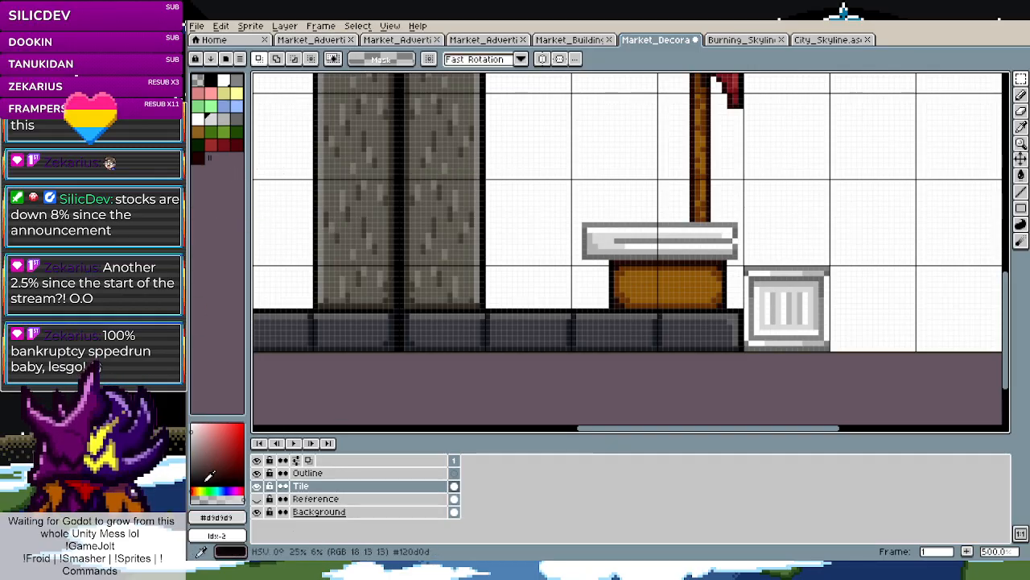
{"action": "left_click", "coordinate": [217, 516]}
{"action": "left_click", "coordinate": [223, 418]}
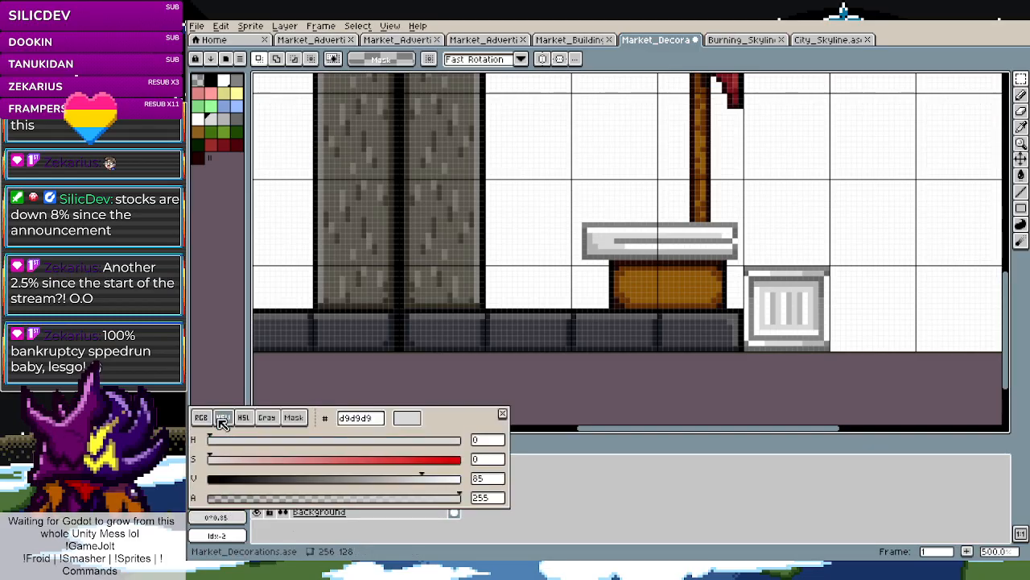
{"action": "mouse_move", "coordinate": [236, 451]}
{"action": "left_mouse_down"}
{"action": "mouse_move", "coordinate": [357, 449]}
{"action": "mouse_move", "coordinate": [233, 451]}
{"action": "left_mouse_up"}
{"action": "left_click", "coordinate": [480, 440]}
{"action": "type", "text": "25"}
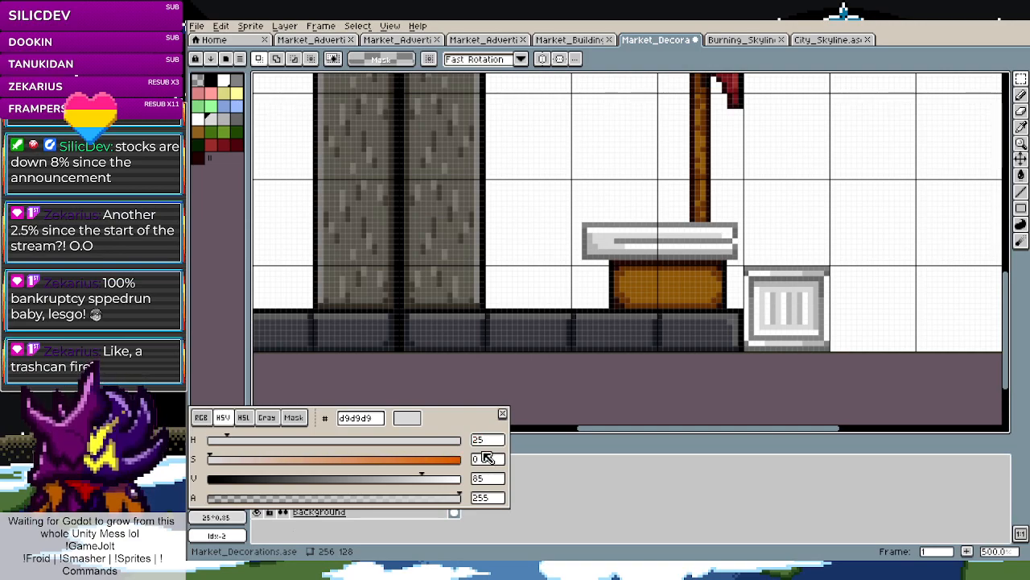
{"action": "left_click", "coordinate": [479, 480]}
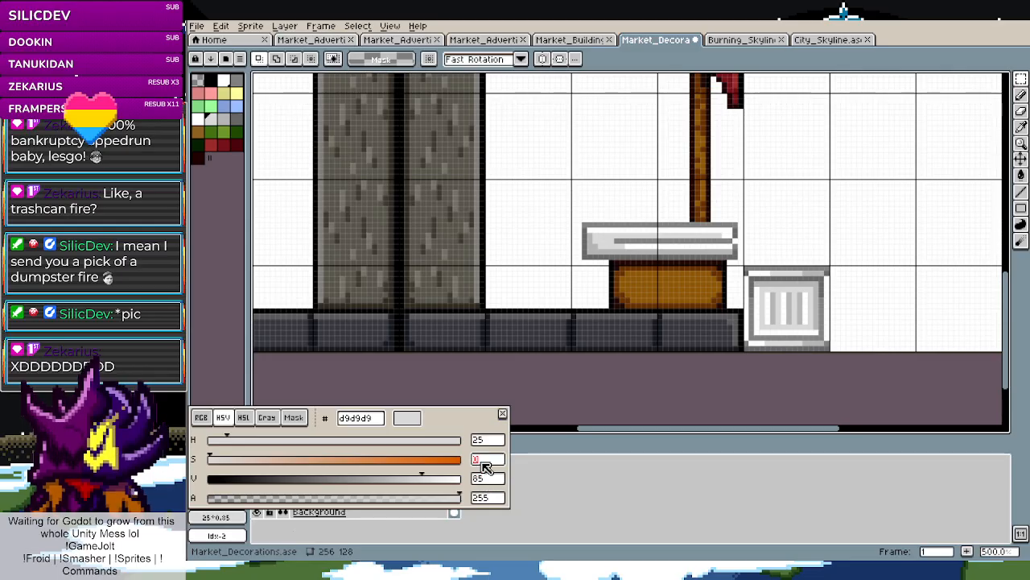
{"action": "type", "text": "70"}
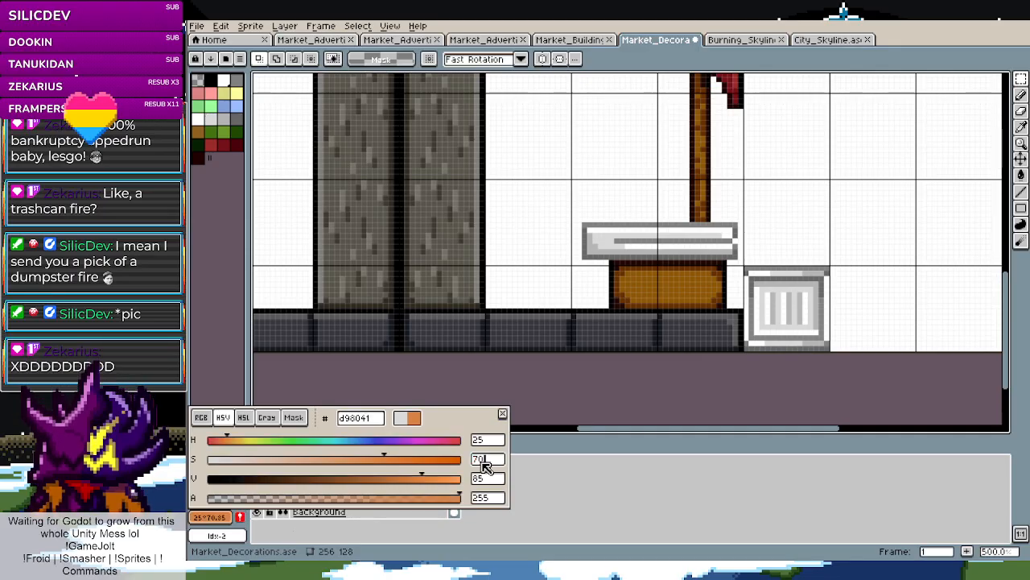
{"action": "left_click", "coordinate": [240, 516]}
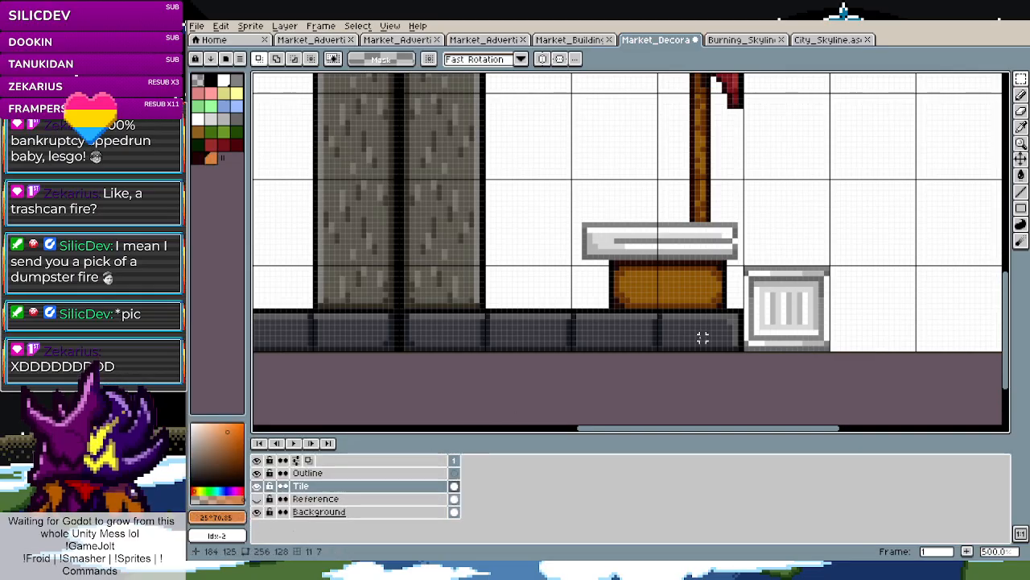
Draw an upward-curving orange flame tongue two pixels wide above the right half of the square panel on the Tile layer
{"action": "key", "text": "b"}
{"action": "left_click", "coordinate": [809, 251]}
{"action": "scroll", "coordinate": [805, 252], "scroll_direction": "up", "scroll_amount": 7}
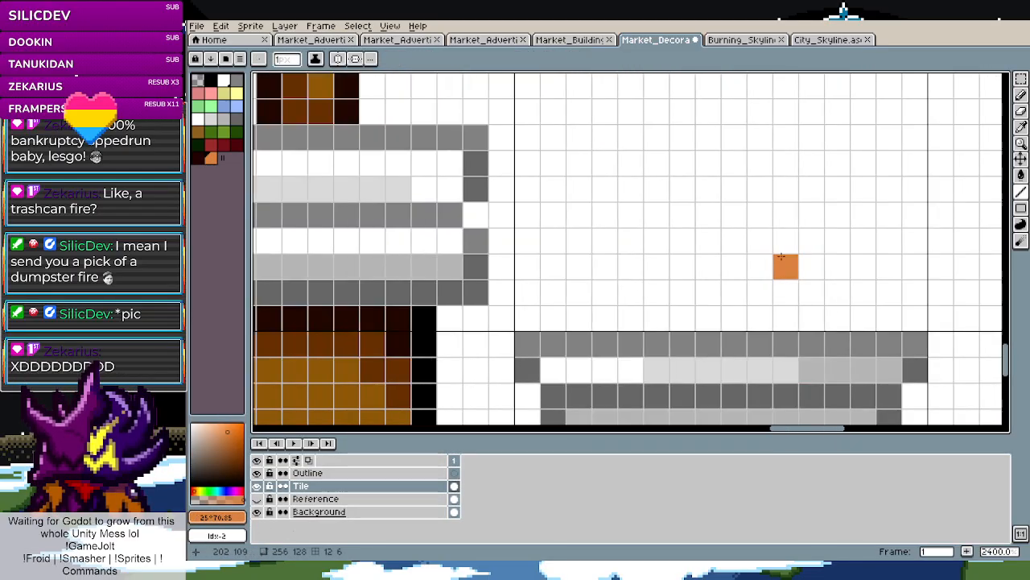
{"action": "left_click", "coordinate": [830, 270], "text": "shift"}
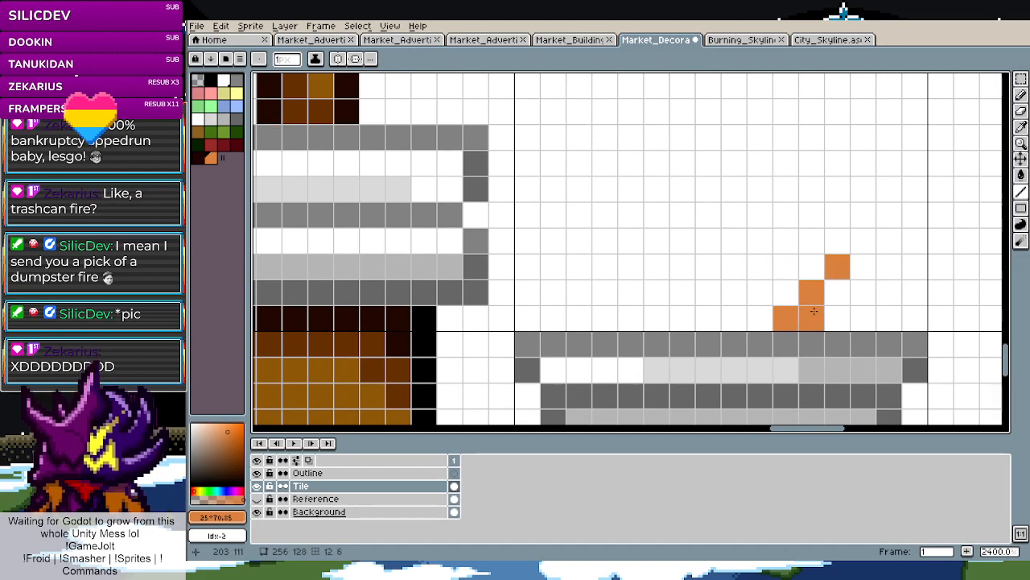
{"action": "left_click", "coordinate": [843, 193], "text": "shift"}
{"action": "left_click", "coordinate": [863, 189], "text": "shift"}
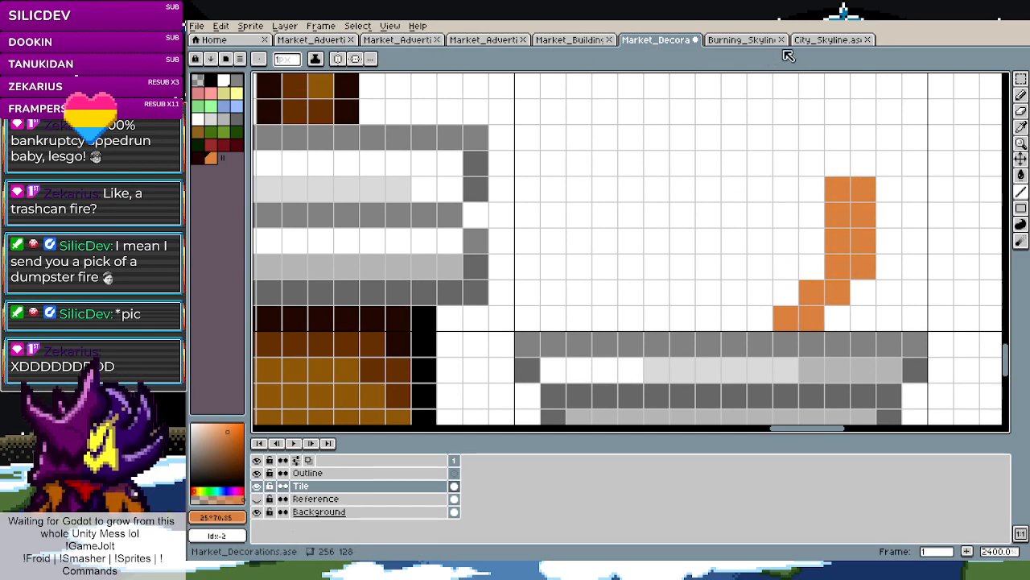
Switch to the Burning_Skyline sprite and show the Layer 4, Layer 2, Layer 1 and Layer 0 groups
{"action": "left_click", "coordinate": [739, 39]}
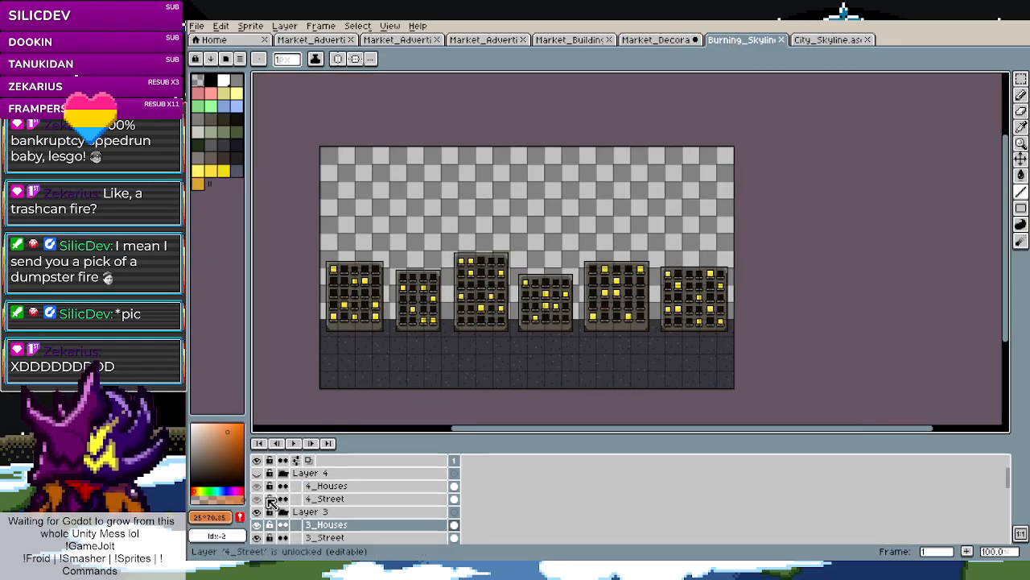
{"action": "left_click", "coordinate": [257, 479]}
{"action": "scroll", "coordinate": [263, 493], "scroll_direction": "down", "scroll_amount": 3}
{"action": "scroll", "coordinate": [264, 497], "scroll_direction": "up", "scroll_amount": 1}
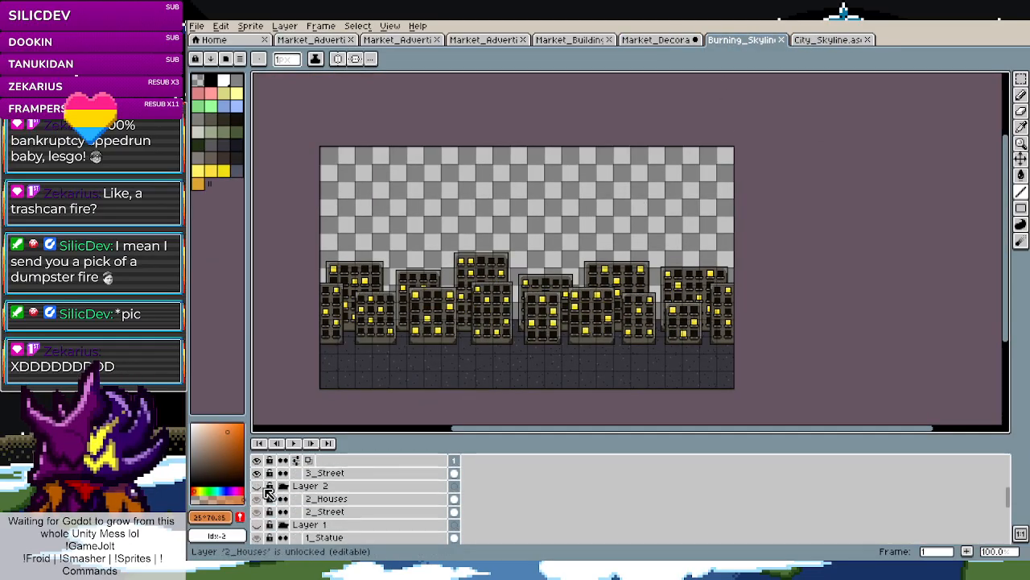
{"action": "left_click", "coordinate": [257, 498]}
{"action": "scroll", "coordinate": [259, 503], "scroll_direction": "down", "scroll_amount": 2}
{"action": "left_click", "coordinate": [258, 512]}
{"action": "scroll", "coordinate": [257, 512], "scroll_direction": "down", "scroll_amount": 3}
{"action": "scroll", "coordinate": [260, 516], "scroll_direction": "down", "scroll_amount": 1}
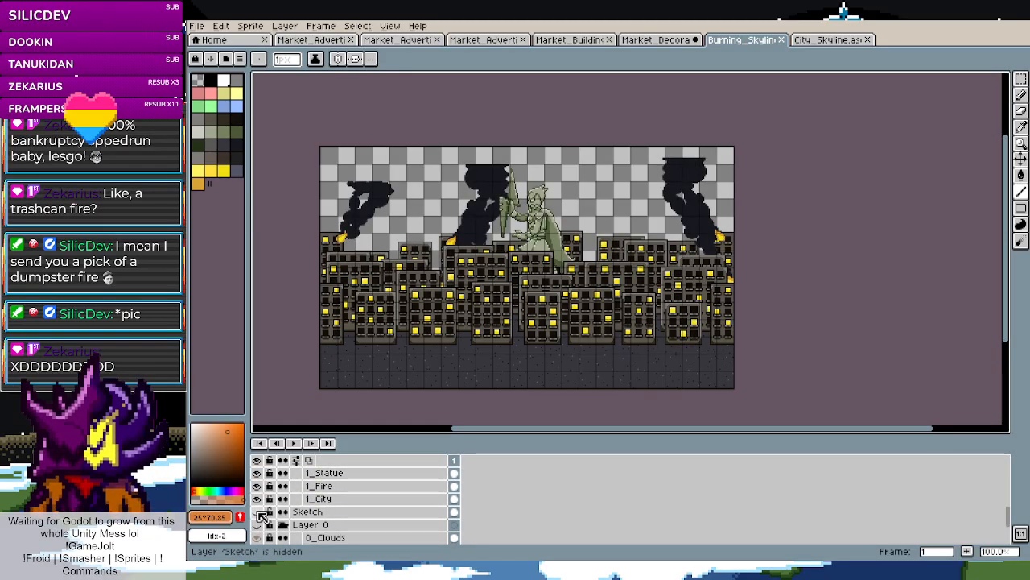
{"action": "left_click", "coordinate": [257, 524]}
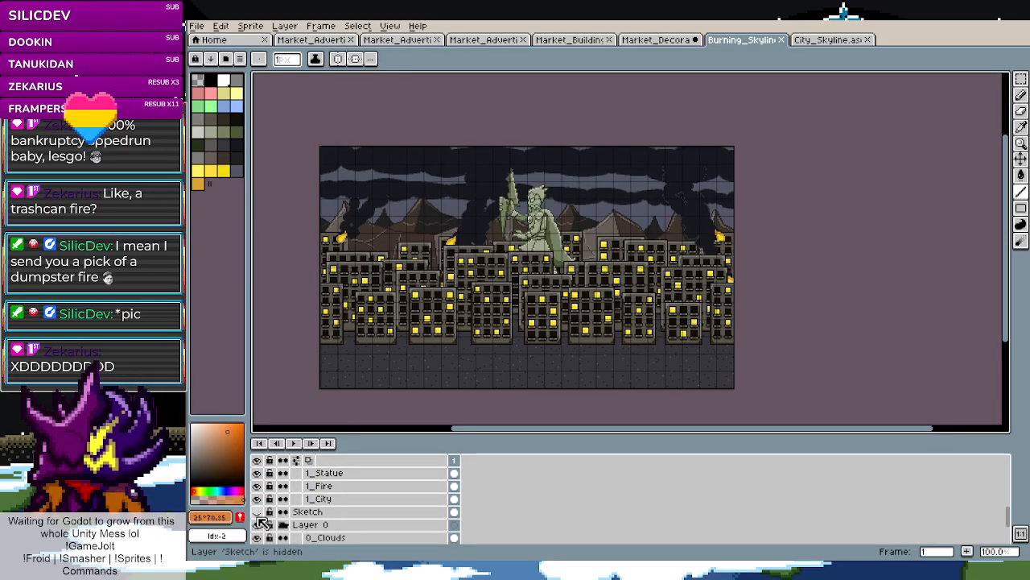
Sample the outer orange #d9a336 from the building flame in Burning_Skyline
{"action": "scroll", "coordinate": [449, 199], "scroll_direction": "down", "scroll_amount": 1}
{"action": "scroll", "coordinate": [449, 221], "scroll_direction": "up", "scroll_amount": 10}
{"action": "key", "text": "i"}
{"action": "left_click", "coordinate": [508, 320]}
Recolor the flame tongue in Market_Decorations with #d9a336 and delete the earlier orange swatch from the palette
{"action": "left_click", "coordinate": [656, 40]}
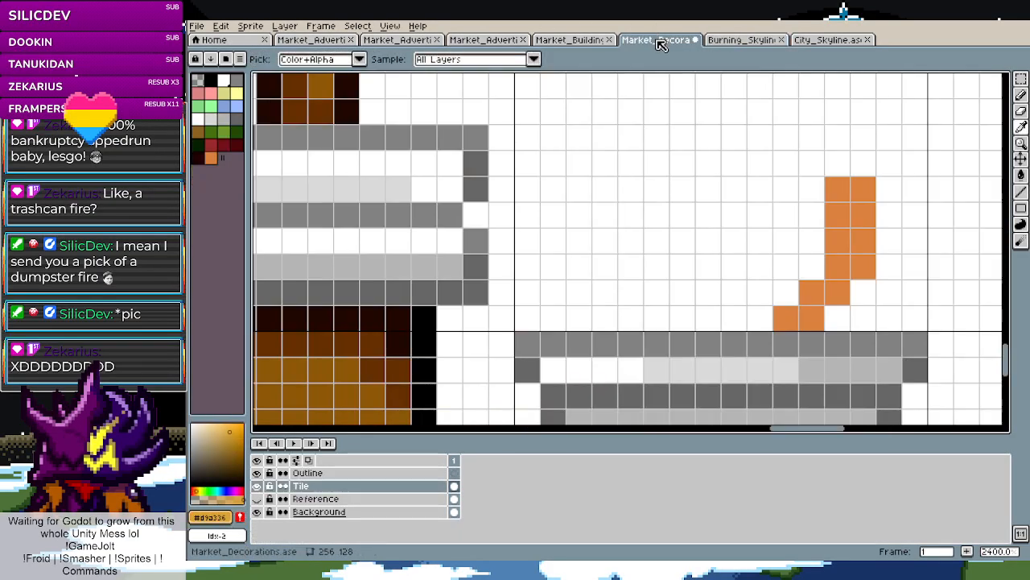
{"action": "key", "text": "g"}
{"action": "left_click", "coordinate": [213, 159]}
{"action": "key", "text": "Delete"}
Return to Burning_Skyline and sample the inner yellow #f0de18 of the building flame
{"action": "left_click", "coordinate": [829, 40]}
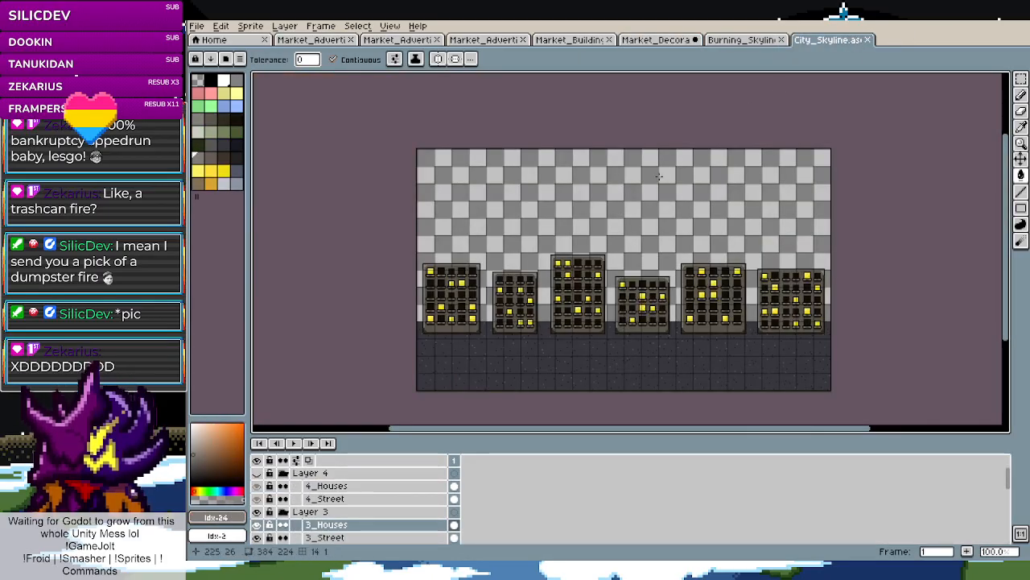
{"action": "left_click", "coordinate": [737, 42]}
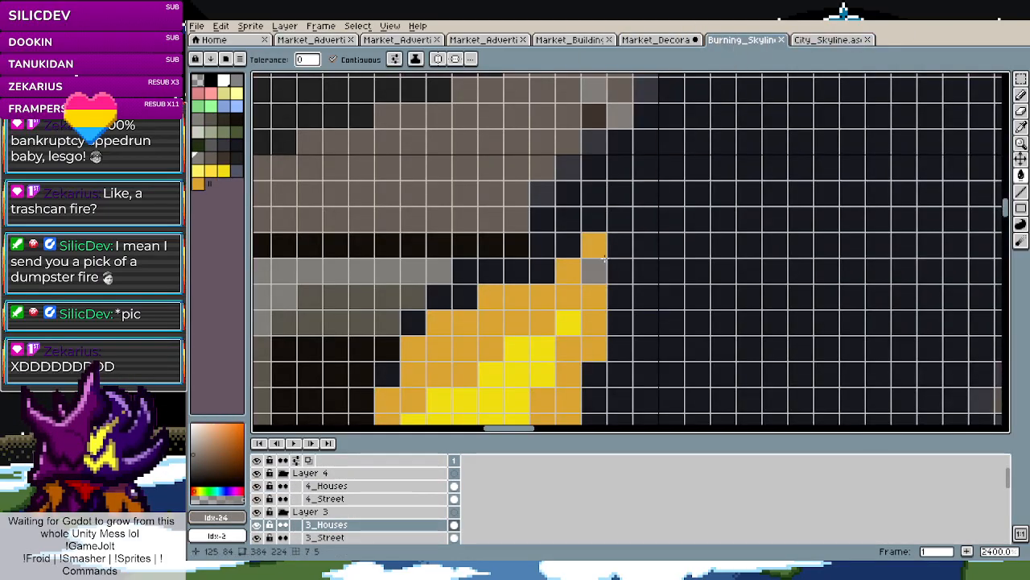
{"action": "key", "text": "i"}
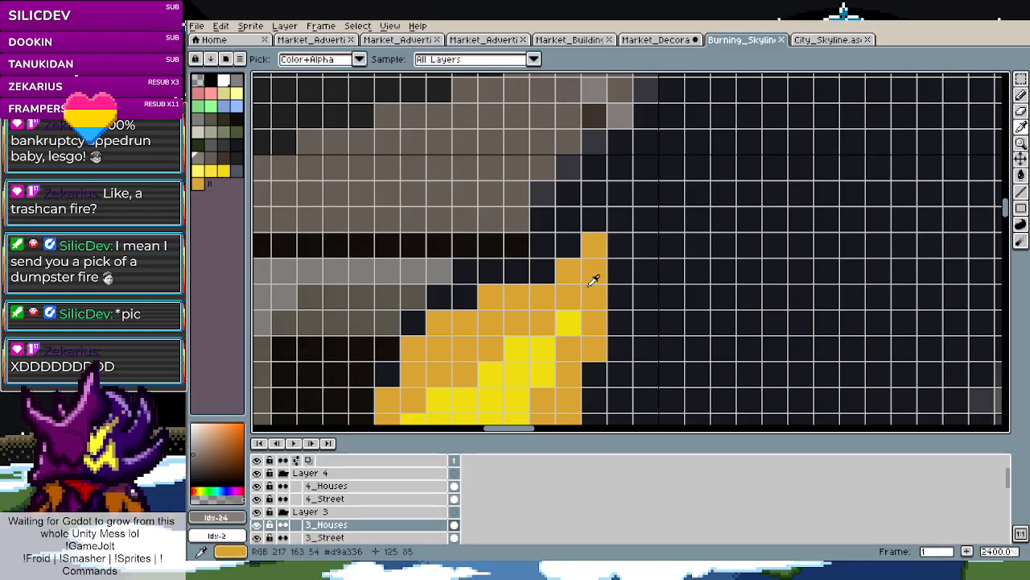
{"action": "scroll", "coordinate": [555, 290], "scroll_direction": "down", "scroll_amount": 7}
{"action": "scroll", "coordinate": [547, 288], "scroll_direction": "up", "scroll_amount": 4}
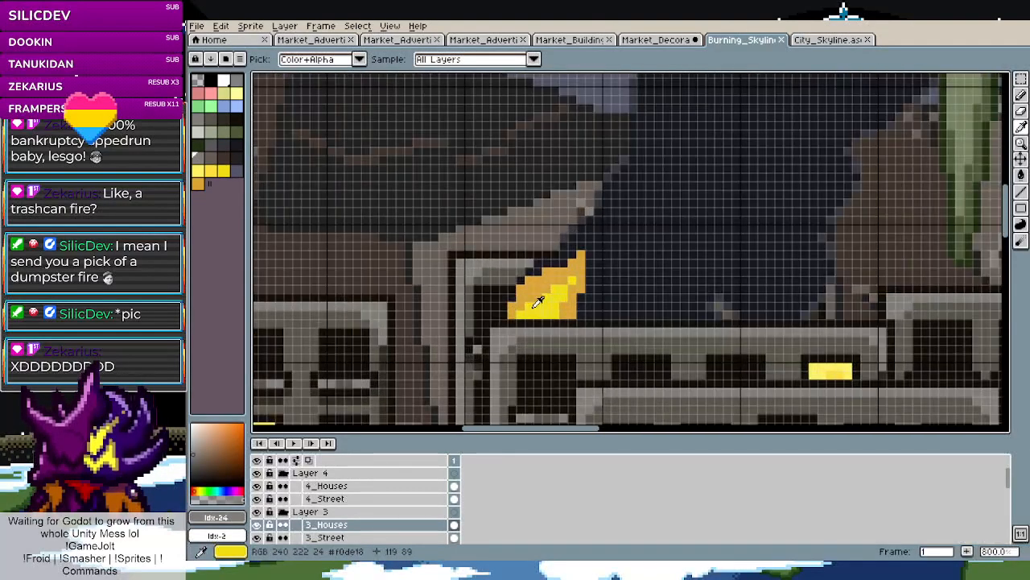
{"action": "left_click", "coordinate": [551, 289]}
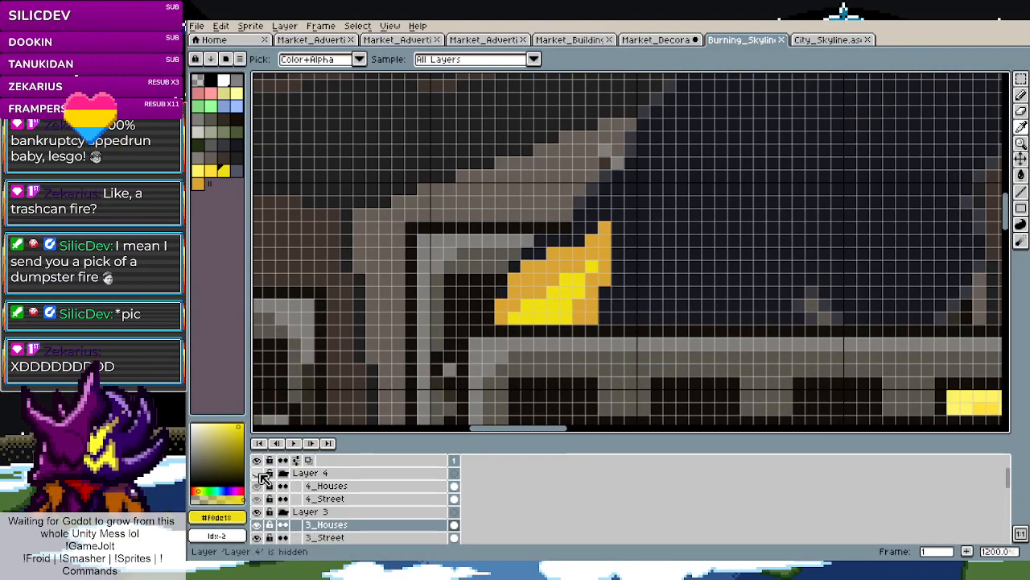
Hide the Layer 2 group to expose the whole flame and add its yellow #f0de18 to the Market_Decorations palette
{"action": "scroll", "coordinate": [263, 477], "scroll_direction": "down", "scroll_amount": 1}
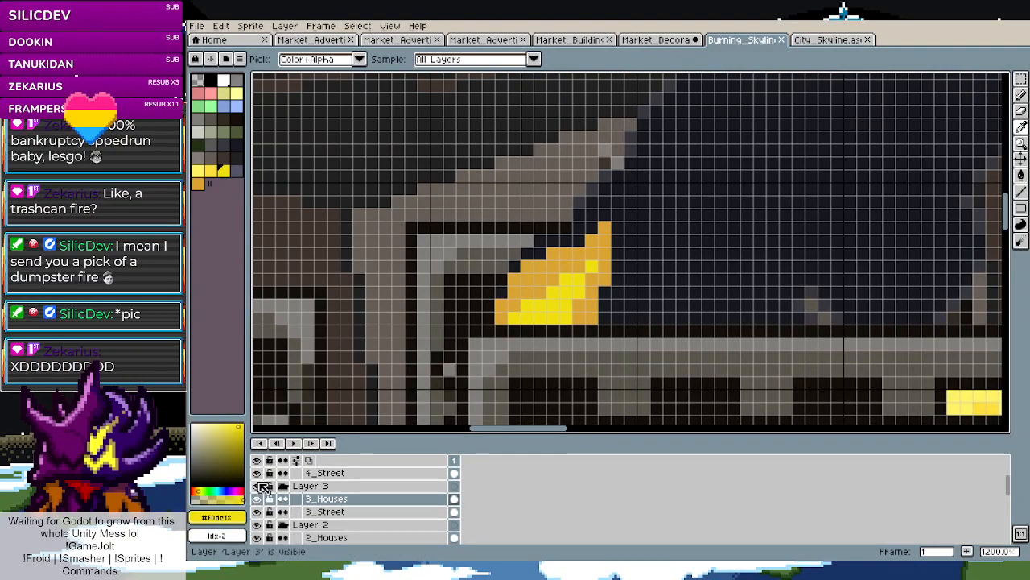
{"action": "left_click", "coordinate": [257, 525]}
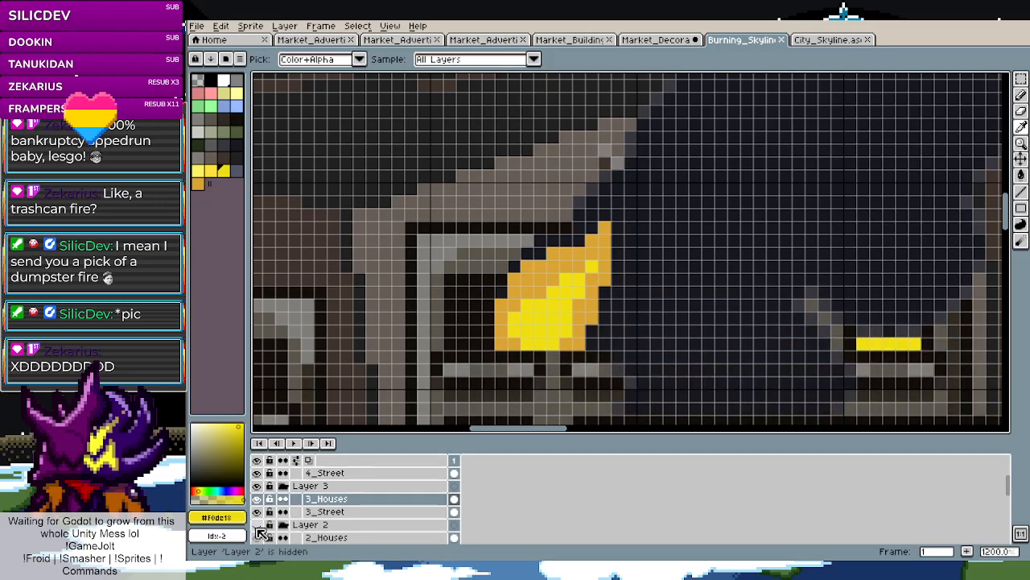
{"action": "scroll", "coordinate": [499, 310], "scroll_direction": "down", "scroll_amount": 2}
{"action": "left_click", "coordinate": [505, 314]}
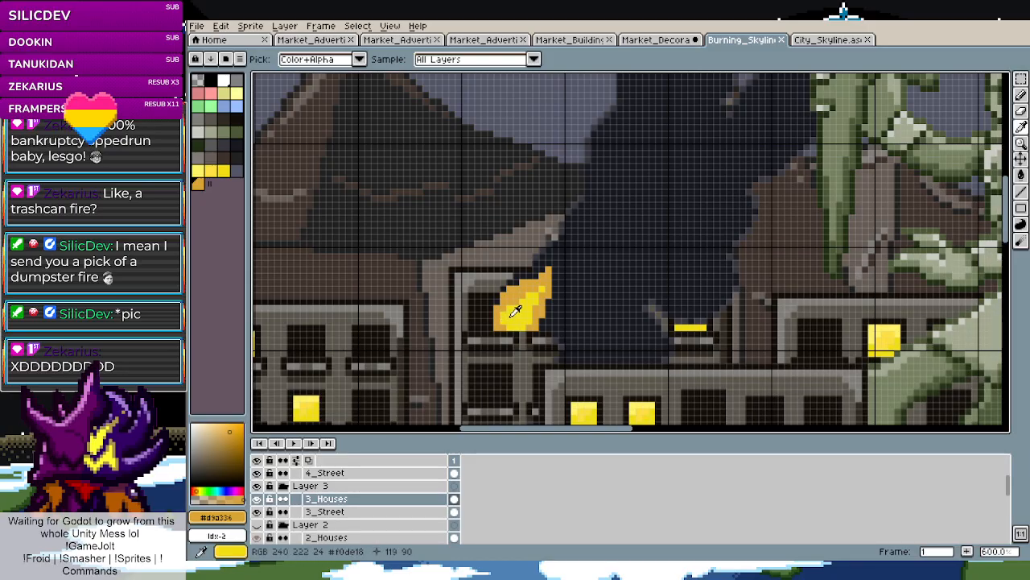
{"action": "left_click", "coordinate": [656, 40]}
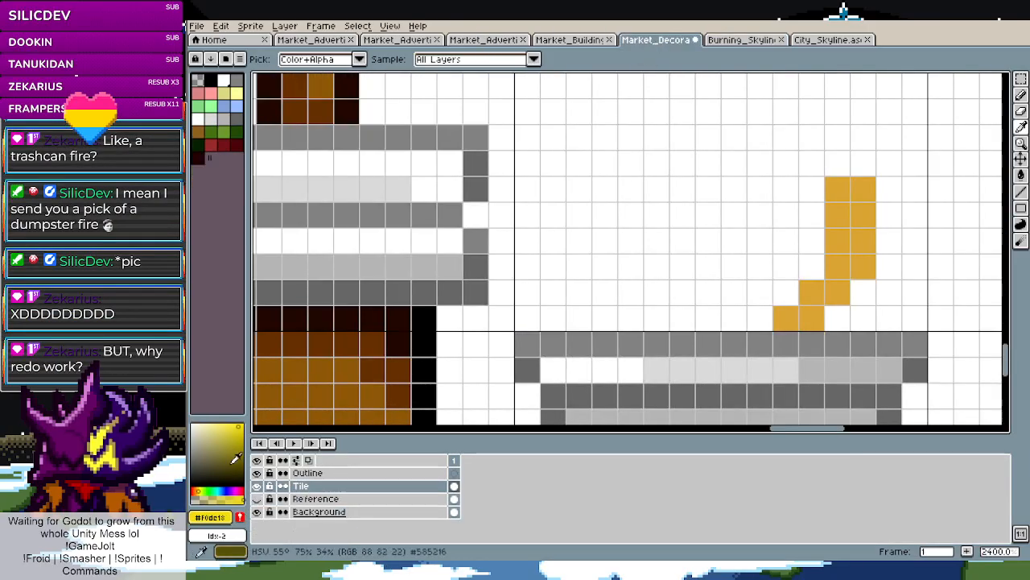
{"action": "left_click", "coordinate": [239, 517]}
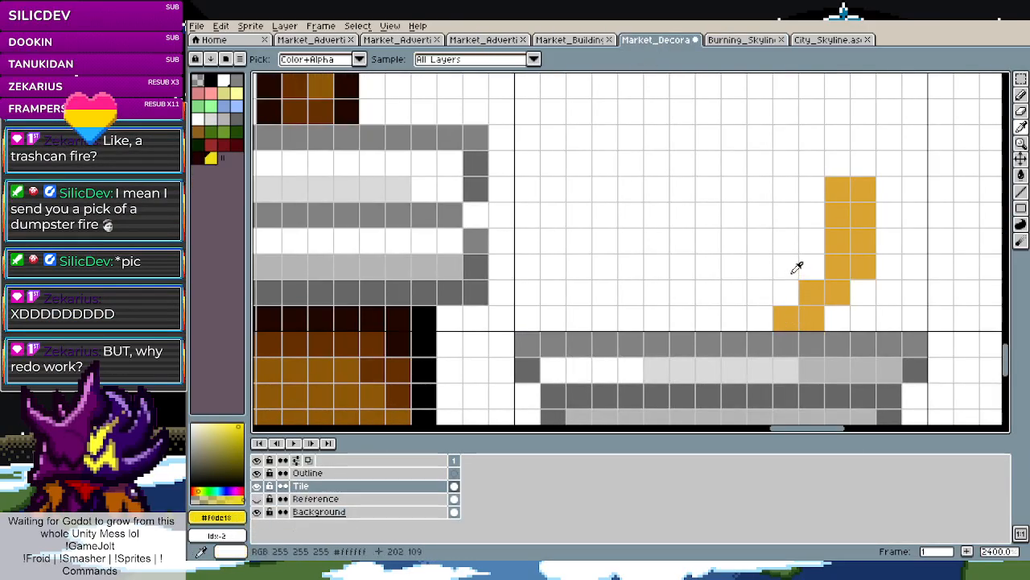
Show the Layer 2 group in Burning_Skyline again
{"action": "left_click", "coordinate": [825, 40]}
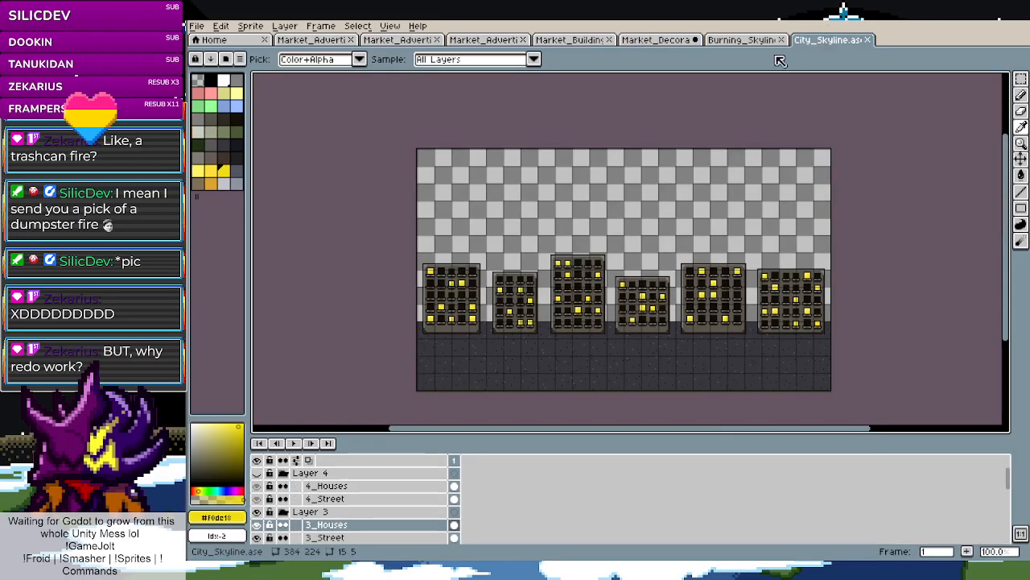
{"action": "left_click", "coordinate": [734, 41]}
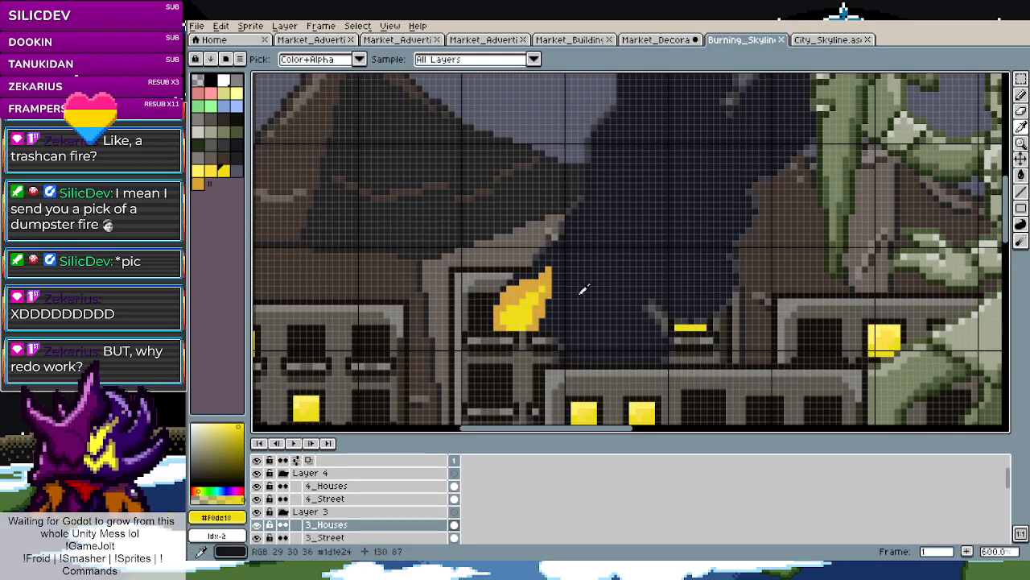
{"action": "scroll", "coordinate": [265, 507], "scroll_direction": "down", "scroll_amount": 4}
{"action": "left_click", "coordinate": [257, 487]}
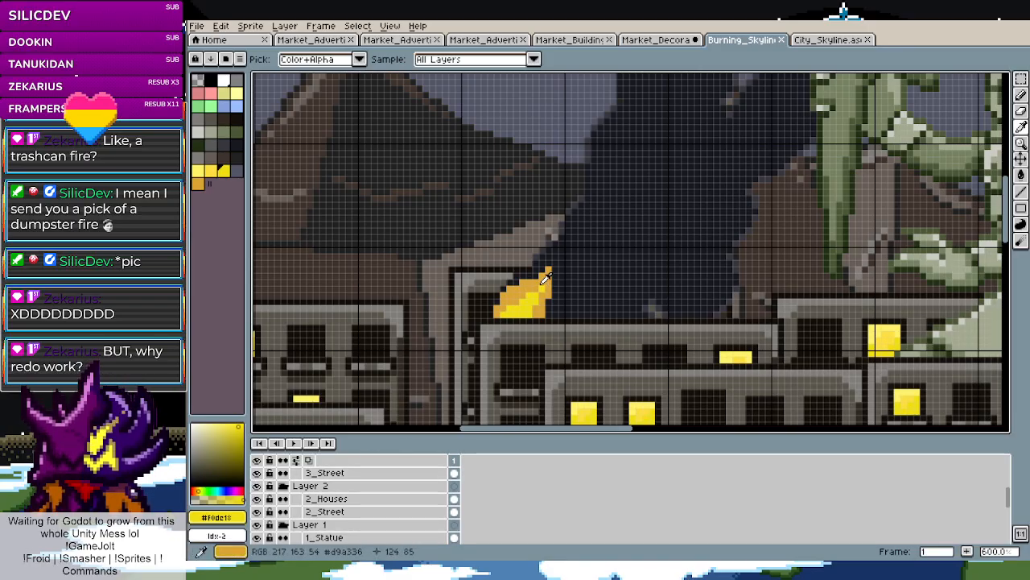
Draw a second, smaller #d9a336 flame tongue curving up to the panel tile's right edge in Market_Decorations
{"action": "left_click", "coordinate": [671, 40]}
{"action": "key", "text": "l"}
{"action": "key", "text": "i"}
{"action": "left_click", "coordinate": [812, 317]}
{"action": "key", "text": "l"}
{"action": "left_click_drag", "start_coordinate": [843, 312], "coordinate": [869, 306]}
{"action": "left_click", "coordinate": [887, 295]}
{"action": "left_click", "coordinate": [891, 269]}
{"action": "left_click", "coordinate": [911, 267]}
{"action": "left_click", "coordinate": [913, 222]}
Clear the pixels between the two right flame tongues to transparent and hide the Background layer
{"action": "key", "text": "i"}
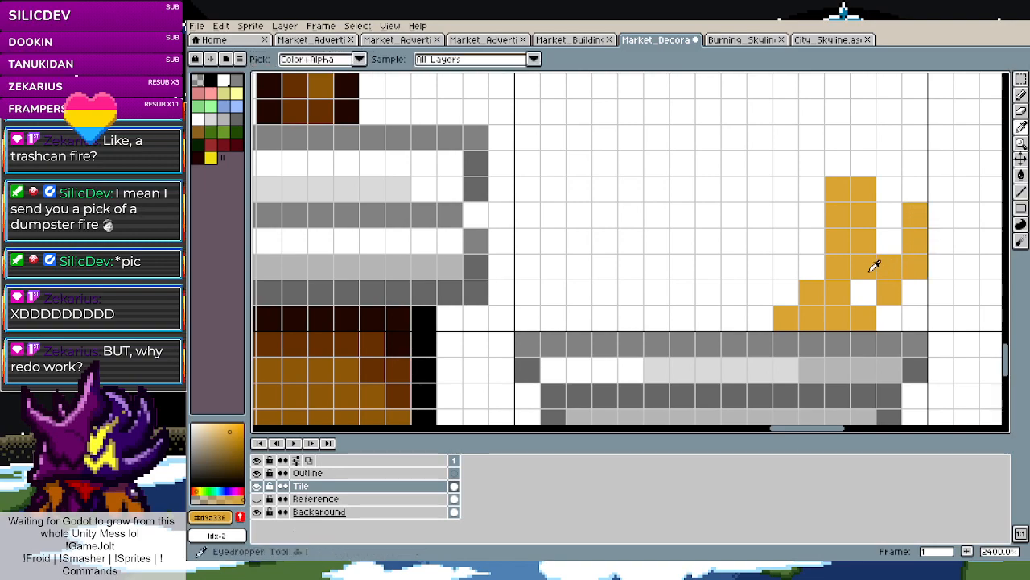
{"action": "left_click", "coordinate": [865, 283]}
{"action": "key", "text": "b"}
{"action": "left_click", "coordinate": [864, 272]}
{"action": "key", "text": "m"}
{"action": "left_click_drag", "start_coordinate": [863, 272], "coordinate": [868, 293]}
{"action": "key", "text": "Delete"}
{"action": "left_click", "coordinate": [258, 513]}
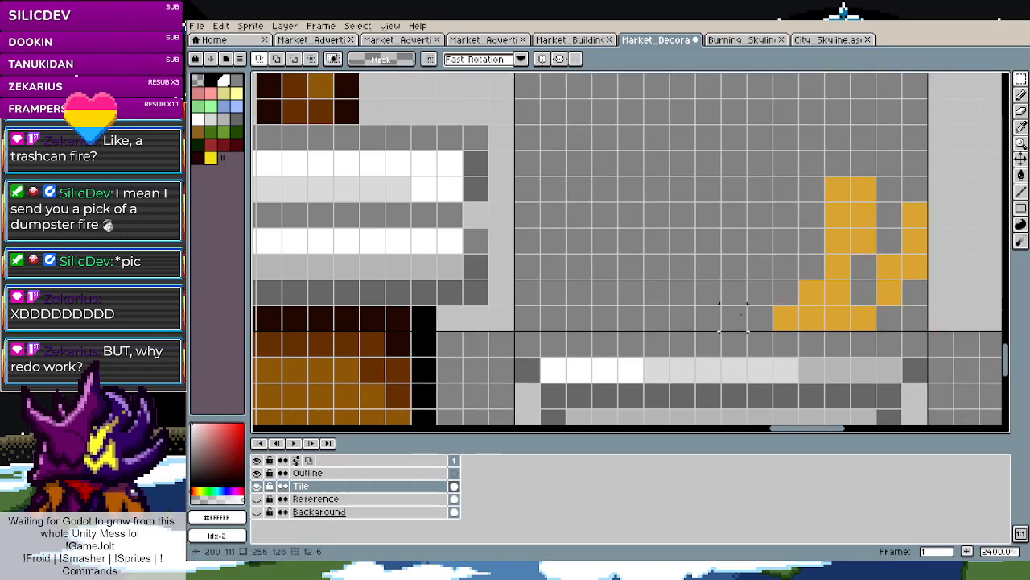
Extend the flame's base leftward along the panel top and draw two left flame tongues in #d9a336
{"action": "key", "text": "i"}
{"action": "left_click", "coordinate": [818, 291]}
{"action": "key", "text": "l"}
{"action": "mouse_move", "coordinate": [764, 318]}
{"action": "left_mouse_down"}
{"action": "mouse_move", "coordinate": [614, 319]}
{"action": "mouse_move", "coordinate": [636, 321]}
{"action": "mouse_move", "coordinate": [592, 298]}
{"action": "mouse_move", "coordinate": [581, 185]}
{"action": "mouse_move", "coordinate": [632, 267]}
{"action": "mouse_move", "coordinate": [631, 291]}
{"action": "mouse_move", "coordinate": [656, 161]}
{"action": "mouse_move", "coordinate": [691, 196]}
{"action": "left_mouse_up"}
{"action": "scroll", "coordinate": [691, 196], "scroll_direction": "down", "scroll_amount": 3}
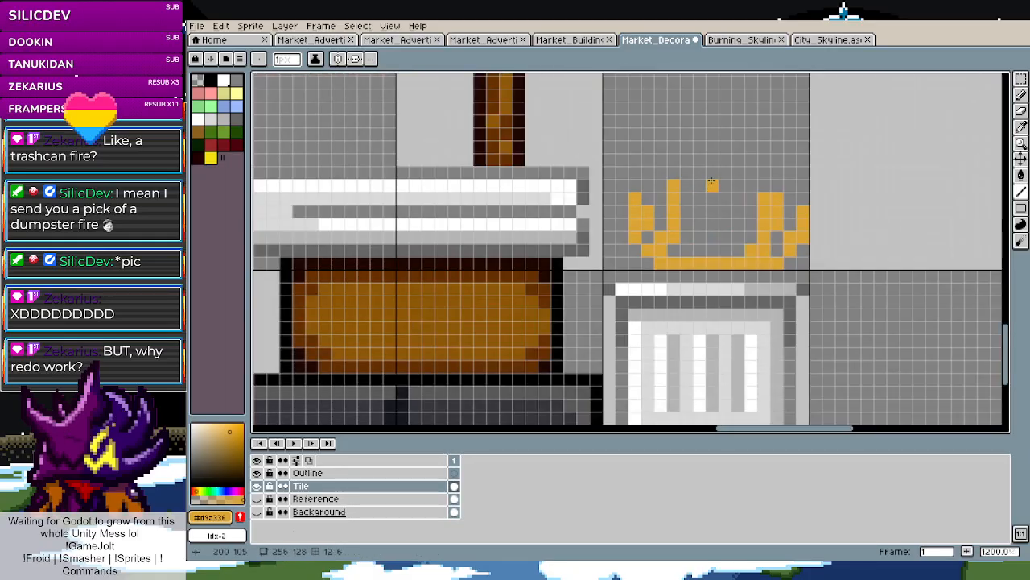
Outline the flame's tall central peak in #d9a336, joining it to the left and right tongues
{"action": "scroll", "coordinate": [678, 129], "scroll_direction": "up", "scroll_amount": 2}
{"action": "mouse_move", "coordinate": [678, 128]}
{"action": "left_mouse_down"}
{"action": "mouse_move", "coordinate": [694, 193]}
{"action": "mouse_move", "coordinate": [675, 208]}
{"action": "mouse_move", "coordinate": [709, 192]}
{"action": "left_mouse_up"}
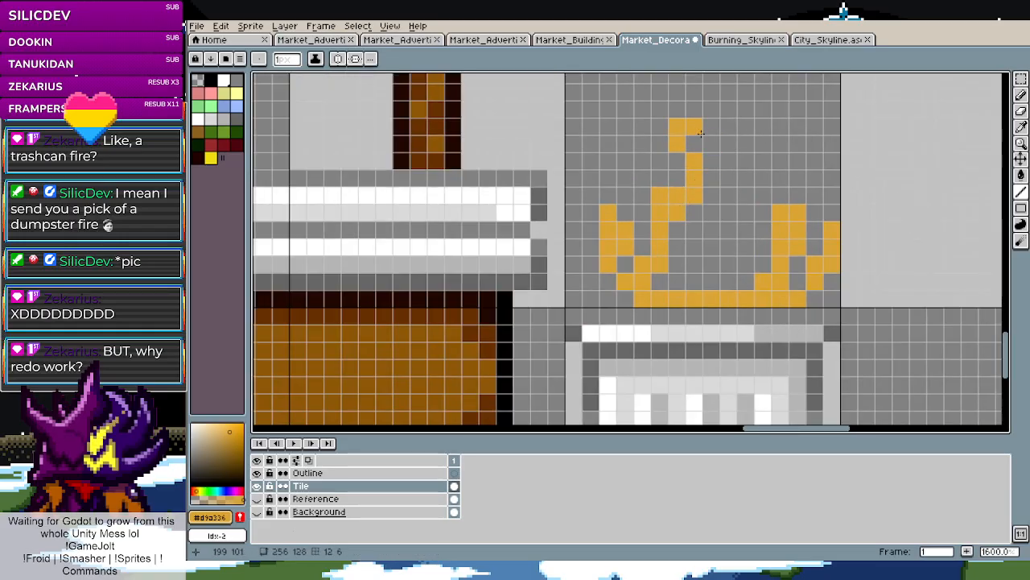
{"action": "mouse_move", "coordinate": [694, 91]}
{"action": "left_mouse_down"}
{"action": "mouse_move", "coordinate": [738, 137]}
{"action": "mouse_move", "coordinate": [763, 201]}
{"action": "left_mouse_up"}
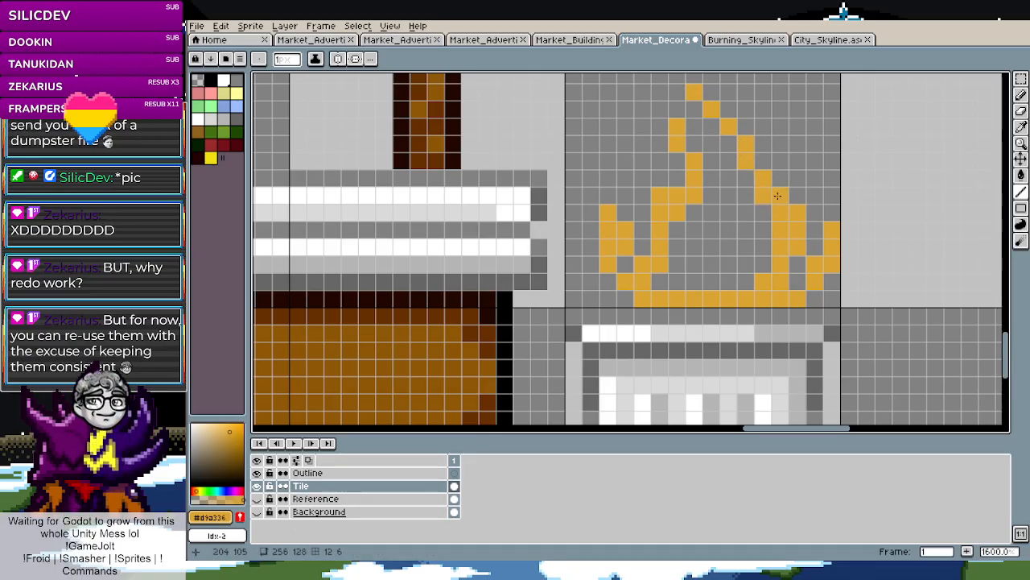
{"action": "key", "text": "g"}
{"action": "left_click", "coordinate": [741, 222]}
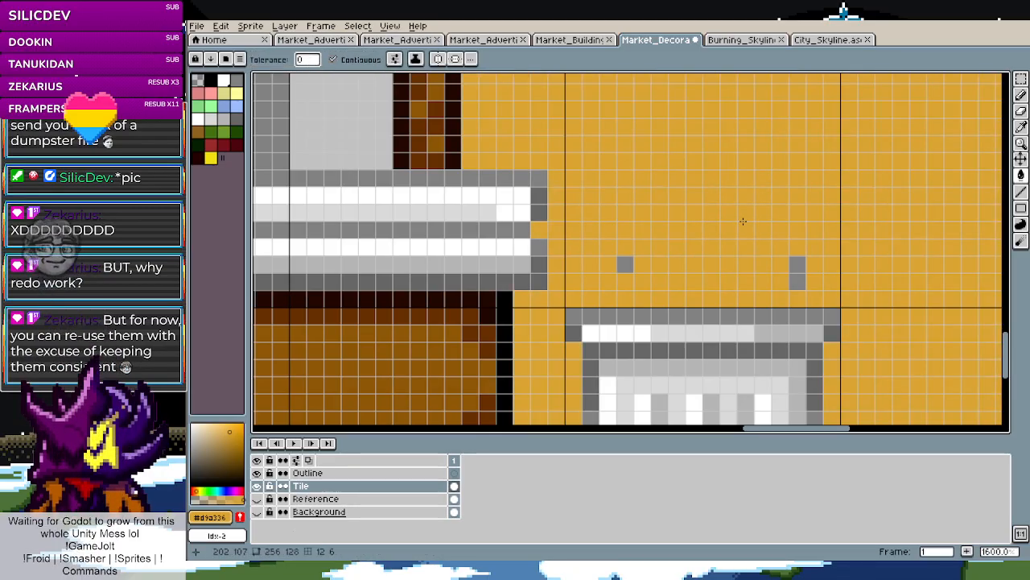
{"action": "key", "text": "ctrl+z"}
Close the gap near the flame's tip and fill the flame's interior and small side holes with #d9a336
{"action": "key", "text": "l"}
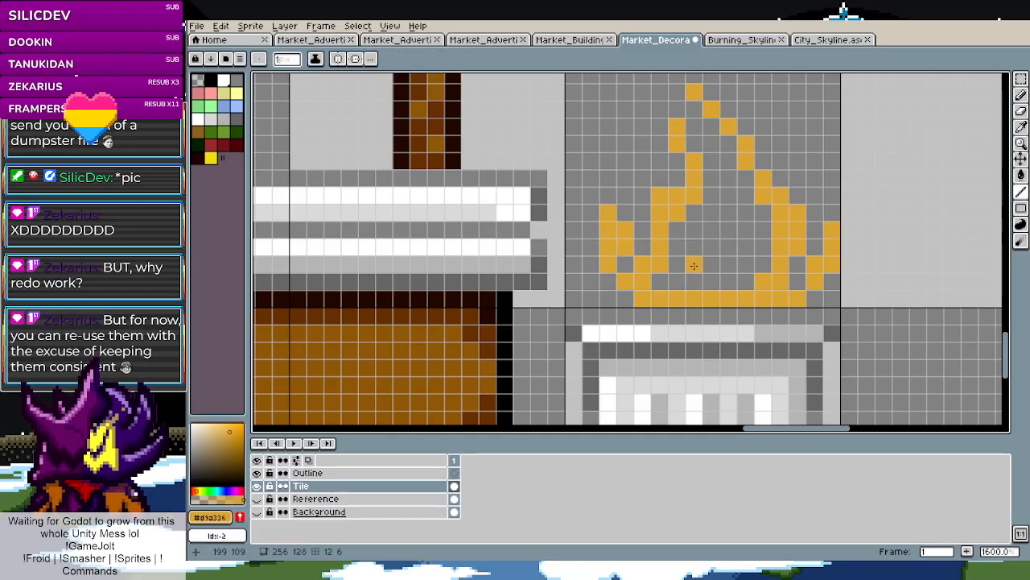
{"action": "left_click", "coordinate": [677, 109]}
{"action": "key", "text": "g"}
{"action": "left_click", "coordinate": [709, 233]}
{"action": "left_click", "coordinate": [628, 266]}
{"action": "key", "text": "b"}
{"action": "left_click_drag", "start_coordinate": [798, 281], "coordinate": [798, 268]}
Delete the column of flame pixels between the central flame and the right tongue
{"action": "key", "text": "i"}
{"action": "key", "text": "m"}
{"action": "left_click_drag", "start_coordinate": [796, 212], "coordinate": [802, 250]}
{"action": "key", "text": "Delete"}
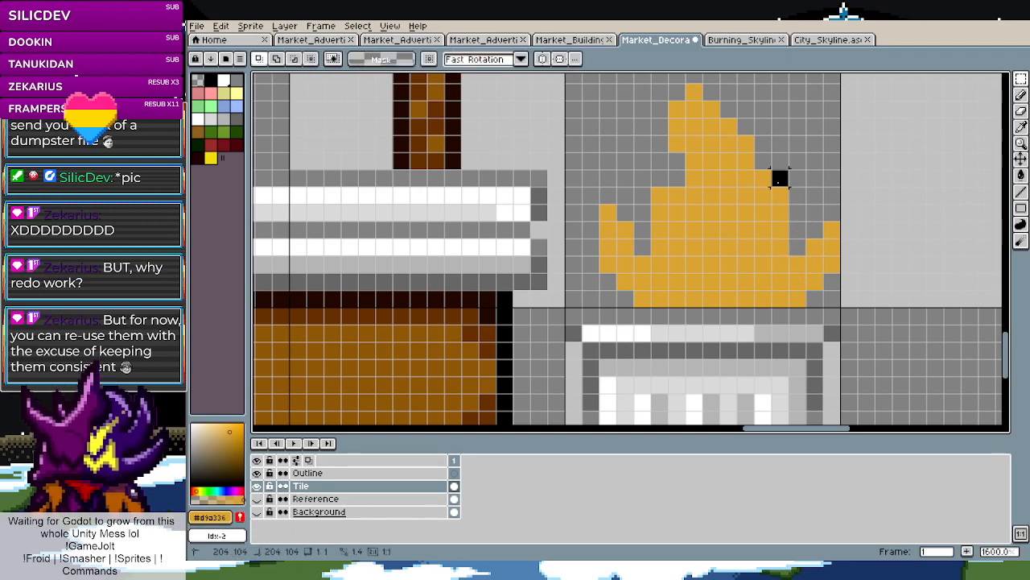
Trim pixels from the sides of the flame's central peak, and delete the whole flame above the grooved panel
{"action": "left_click_drag", "start_coordinate": [656, 197], "coordinate": [643, 161]}
{"action": "key", "text": "Delete"}
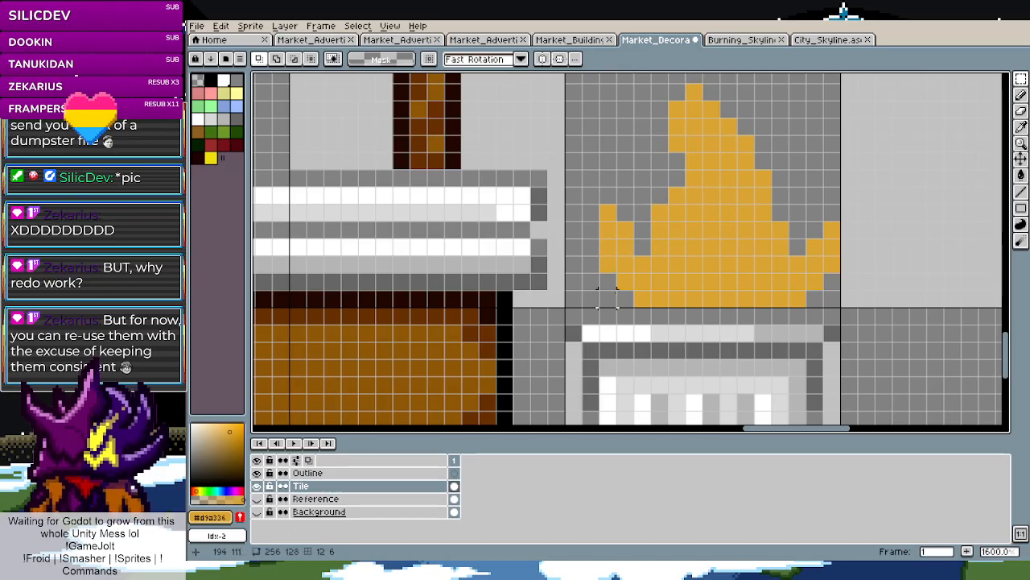
{"action": "scroll", "coordinate": [642, 297], "scroll_direction": "down", "scroll_amount": 5}
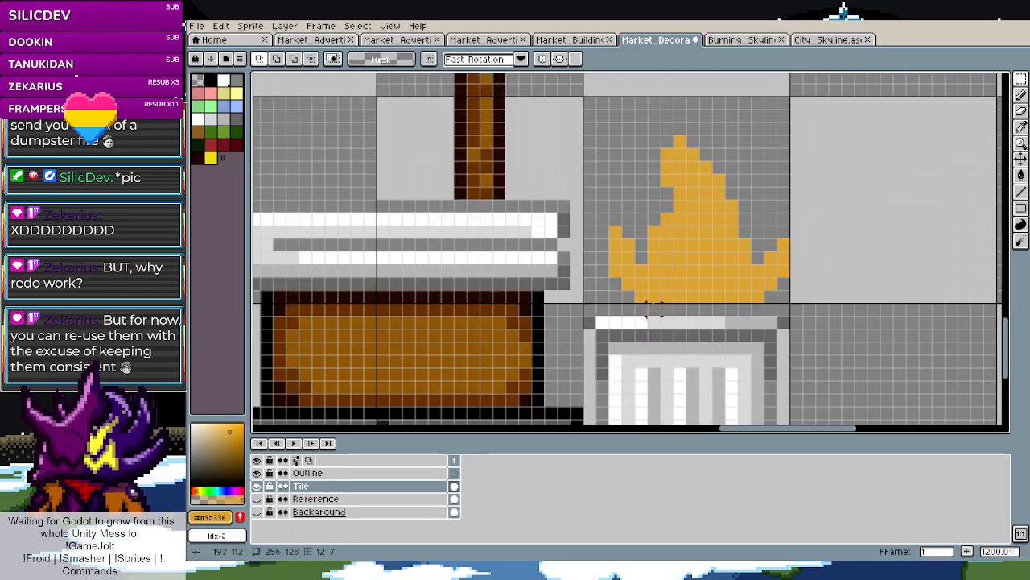
{"action": "scroll", "coordinate": [656, 296], "scroll_direction": "up", "scroll_amount": 1}
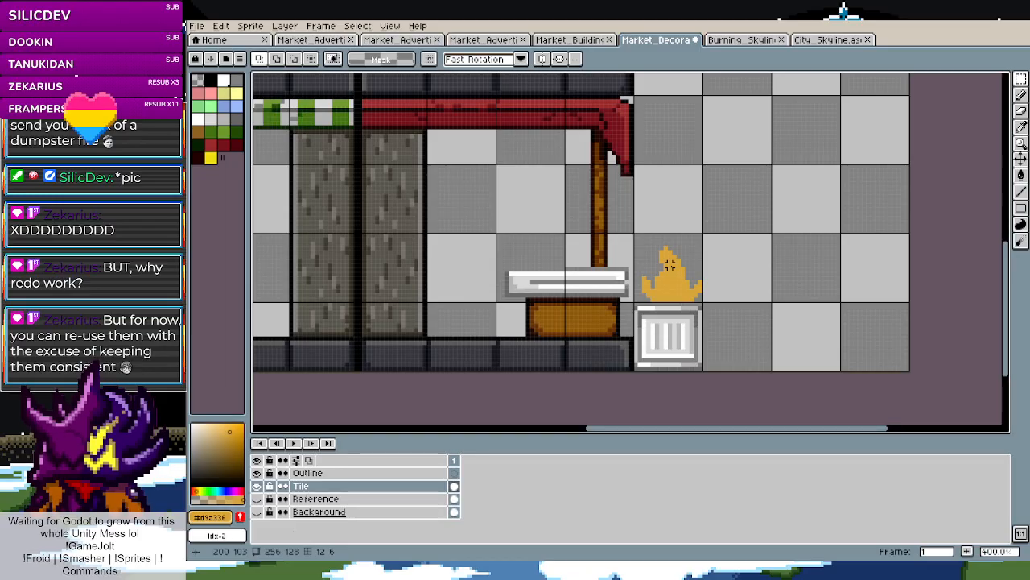
{"action": "left_click_drag", "start_coordinate": [635, 234], "coordinate": [704, 303]}
{"action": "key", "text": "Delete"}
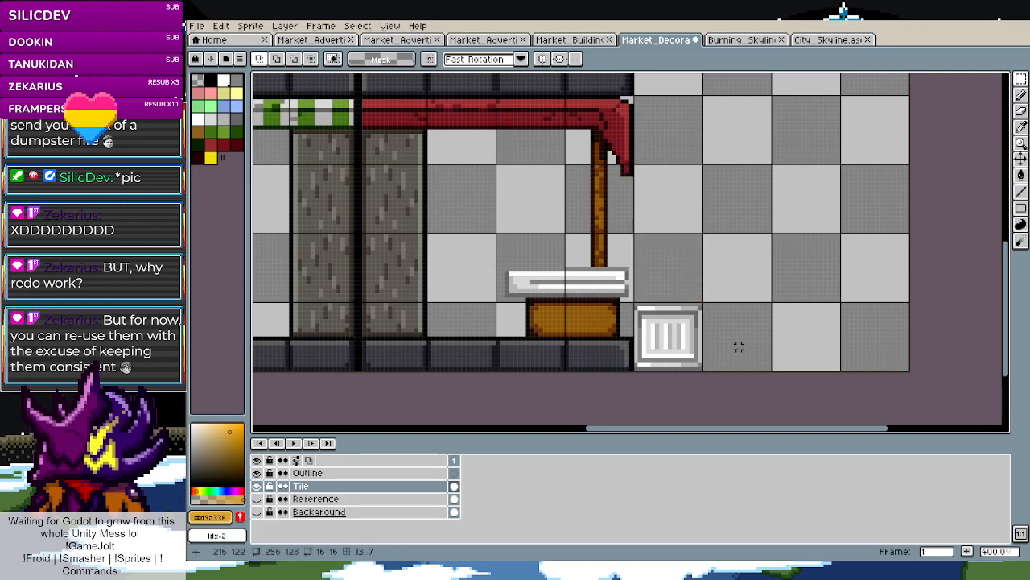
In Market_Advertisments_1x1.ase, add a new frame 39 after the last frame and clear its Logo cel
{"action": "left_click", "coordinate": [311, 39]}
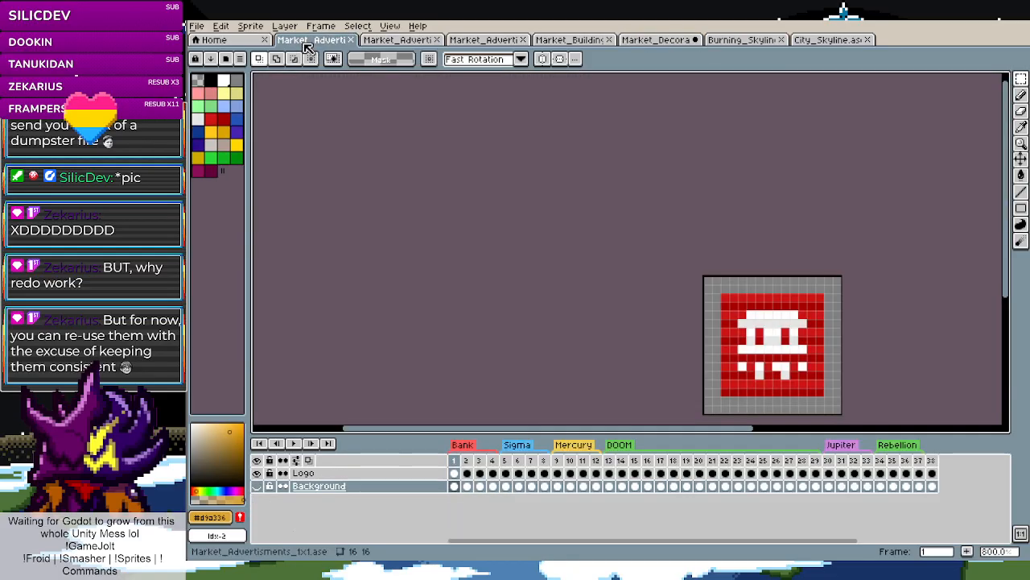
{"action": "left_click", "coordinate": [932, 460]}
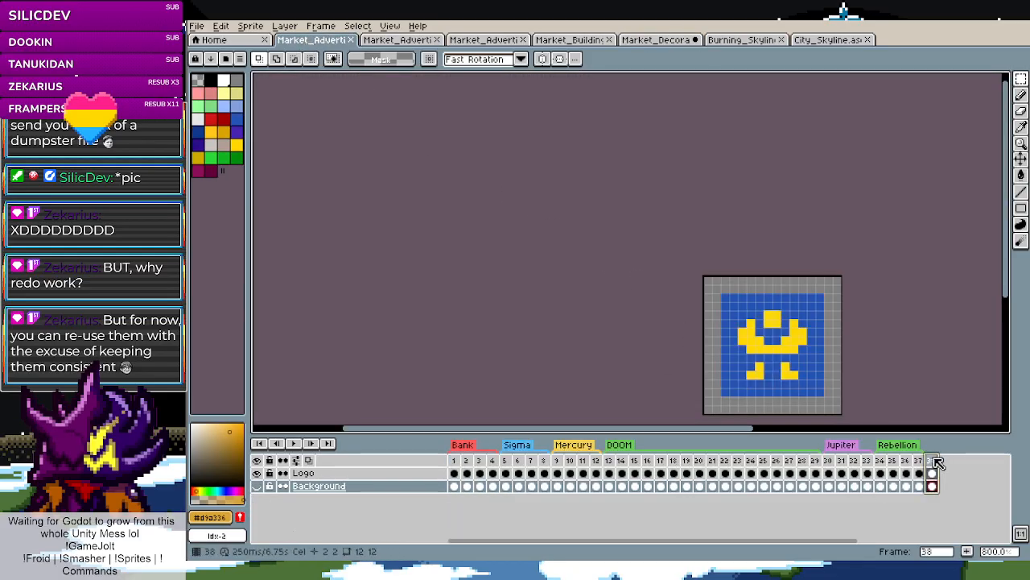
{"action": "right_click", "coordinate": [933, 461]}
{"action": "left_click", "coordinate": [946, 478]}
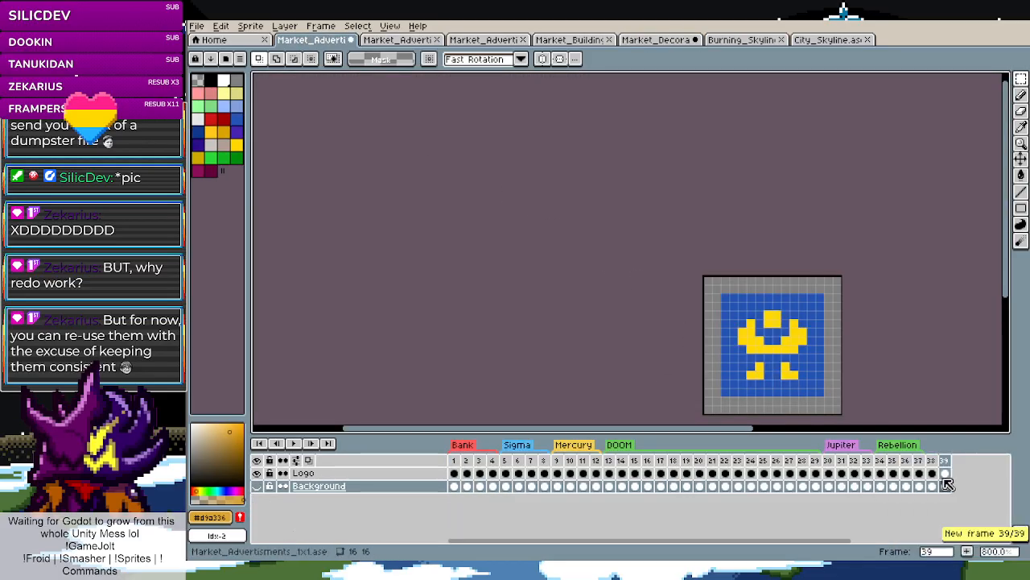
{"action": "left_click", "coordinate": [945, 473]}
{"action": "key", "text": "Delete"}
Set frame 39's duration to 100 ms and tag the frame as Fire in orange
{"action": "double_click", "coordinate": [946, 462]}
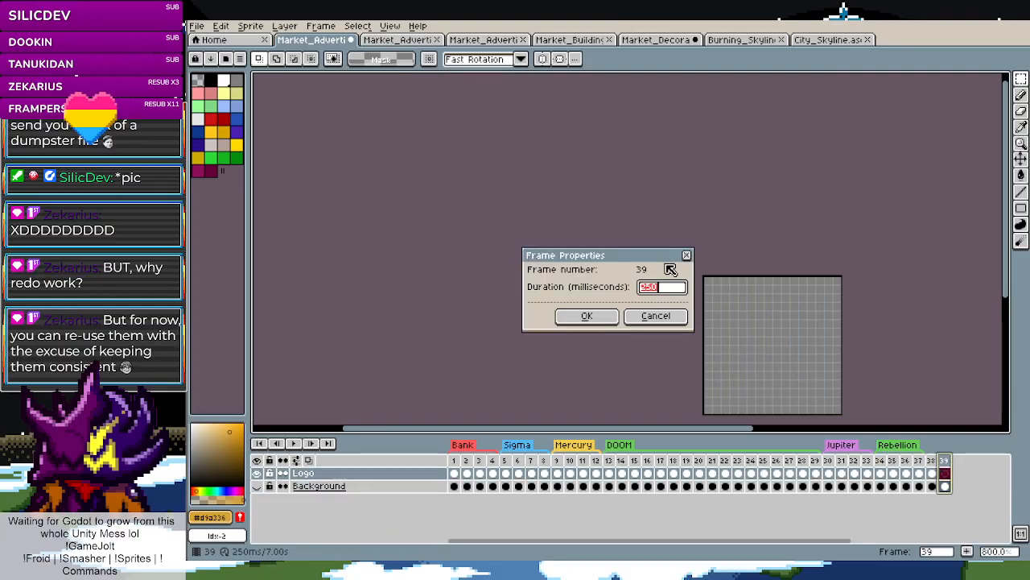
{"action": "key", "text": "Return"}
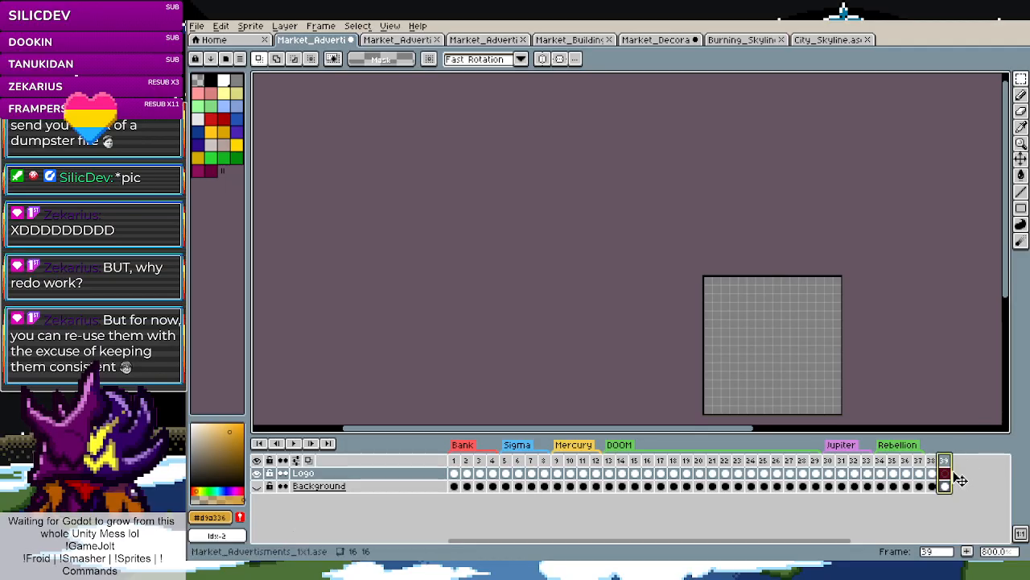
{"action": "right_click", "coordinate": [945, 460]}
{"action": "left_click", "coordinate": [957, 505]}
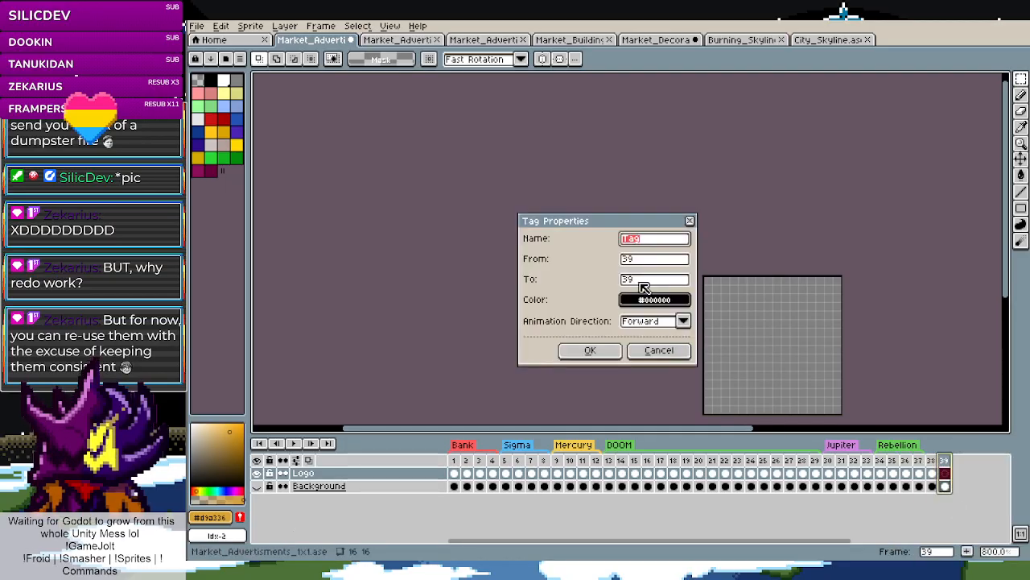
{"action": "type", "text": "Fire"}
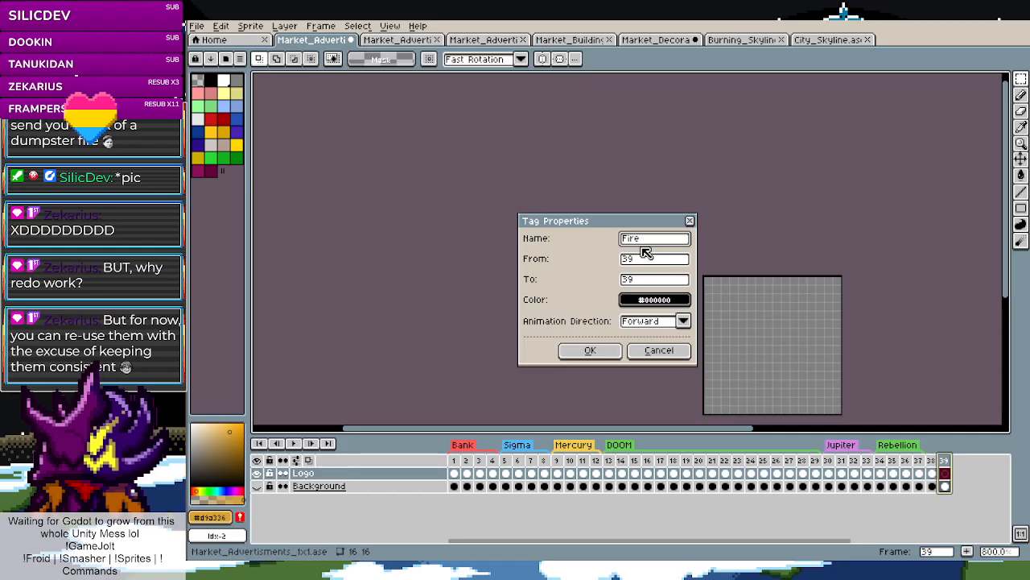
{"action": "left_click", "coordinate": [654, 300]}
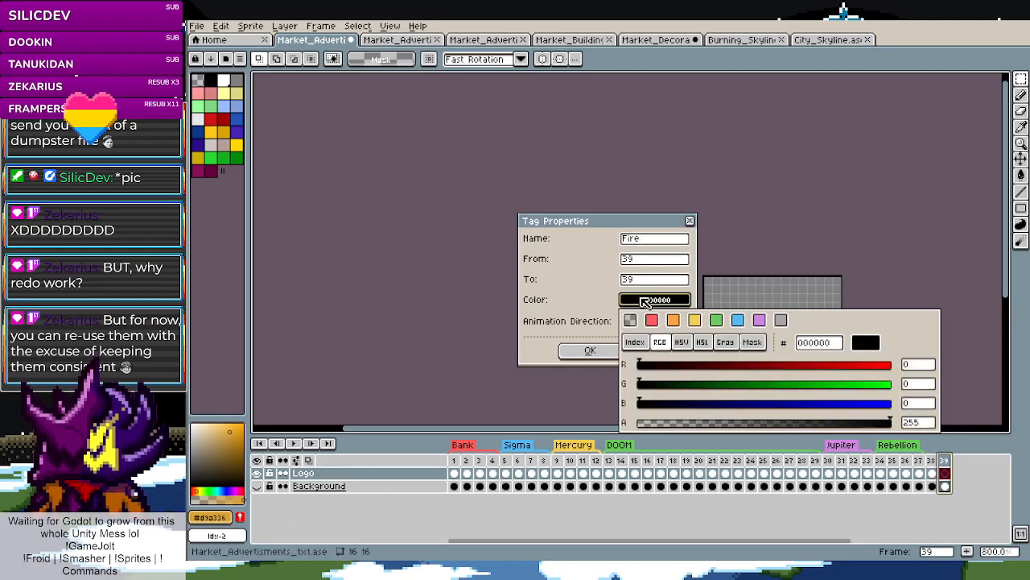
{"action": "left_click", "coordinate": [674, 321]}
{"action": "left_click", "coordinate": [590, 350]}
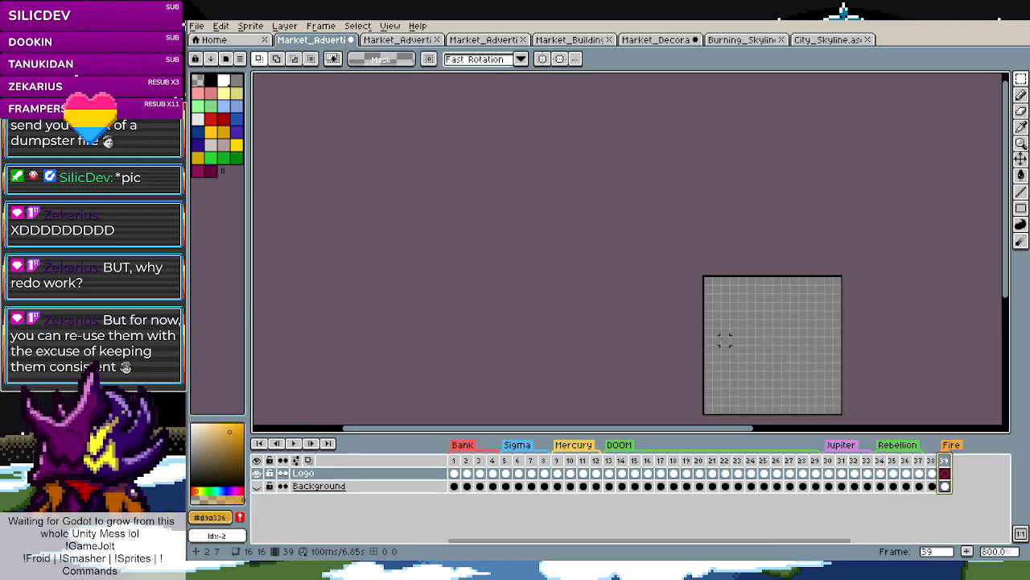
Draw an 8-pixel-wide flame base in #d9a336 along the bottom row of frame 39's canvas
{"action": "key", "text": "l"}
{"action": "scroll", "coordinate": [750, 373], "scroll_direction": "up", "scroll_amount": 1}
{"action": "scroll", "coordinate": [750, 373], "scroll_direction": "down", "scroll_amount": 2}
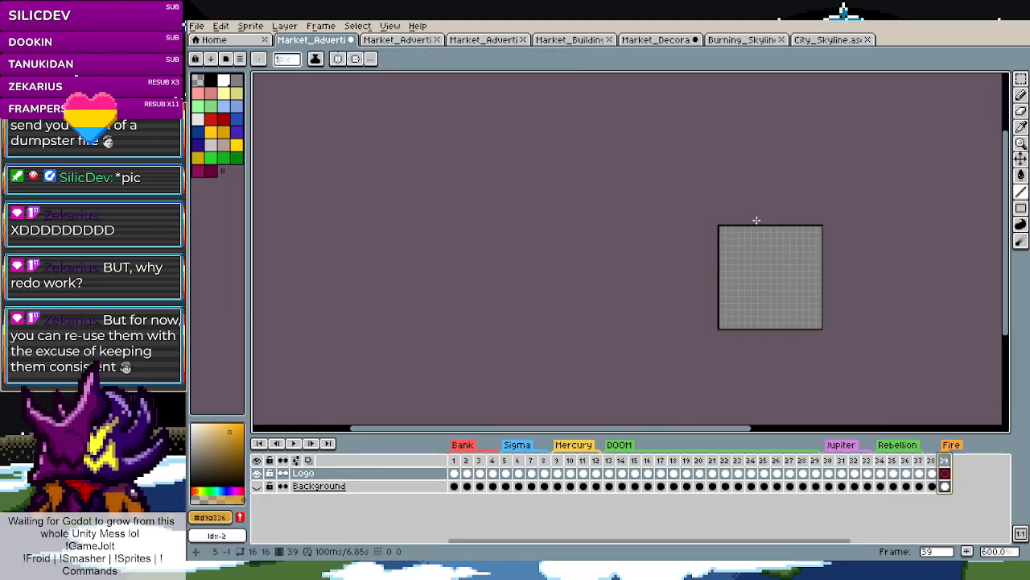
{"action": "scroll", "coordinate": [744, 367], "scroll_direction": "up", "scroll_amount": 4}
{"action": "left_click_drag", "start_coordinate": [718, 355], "coordinate": [891, 358]}
{"action": "key", "text": "m"}
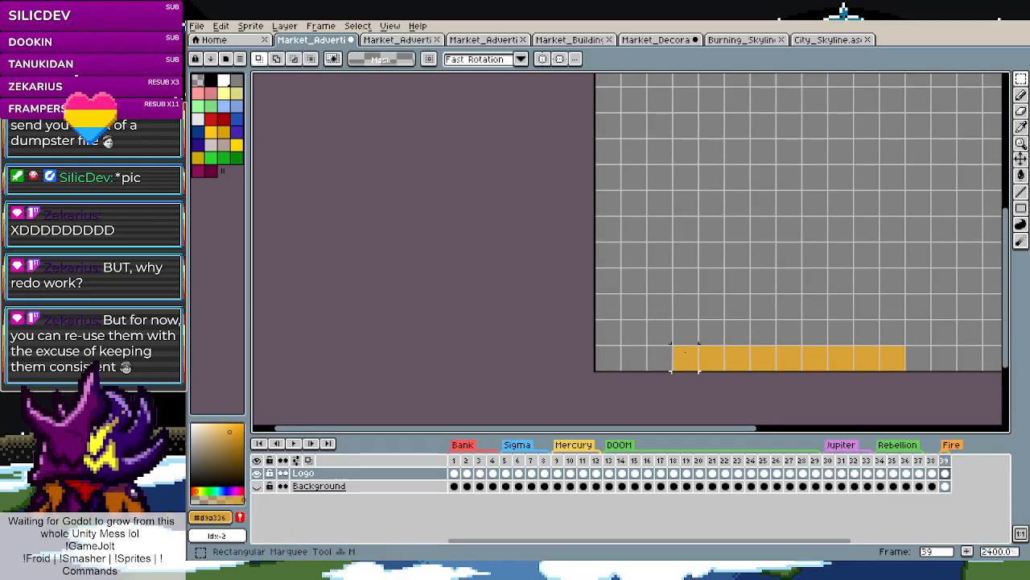
{"action": "scroll", "coordinate": [683, 329], "scroll_direction": "down", "scroll_amount": 1}
{"action": "scroll", "coordinate": [725, 322], "scroll_direction": "down", "scroll_amount": 1}
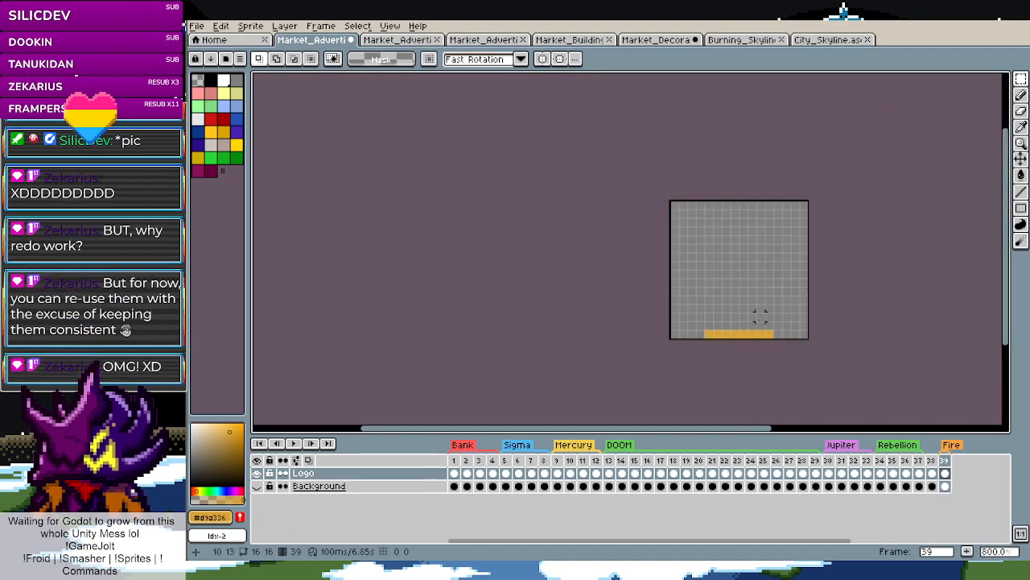
Outline the flame's right tongue in #d9a336, curving up from the right end of the base
{"action": "scroll", "coordinate": [762, 313], "scroll_direction": "up", "scroll_amount": 1}
{"action": "key", "text": "b"}
{"action": "left_click", "coordinate": [781, 330]}
{"action": "left_click", "coordinate": [797, 330]}
{"action": "left_click", "coordinate": [797, 314]}
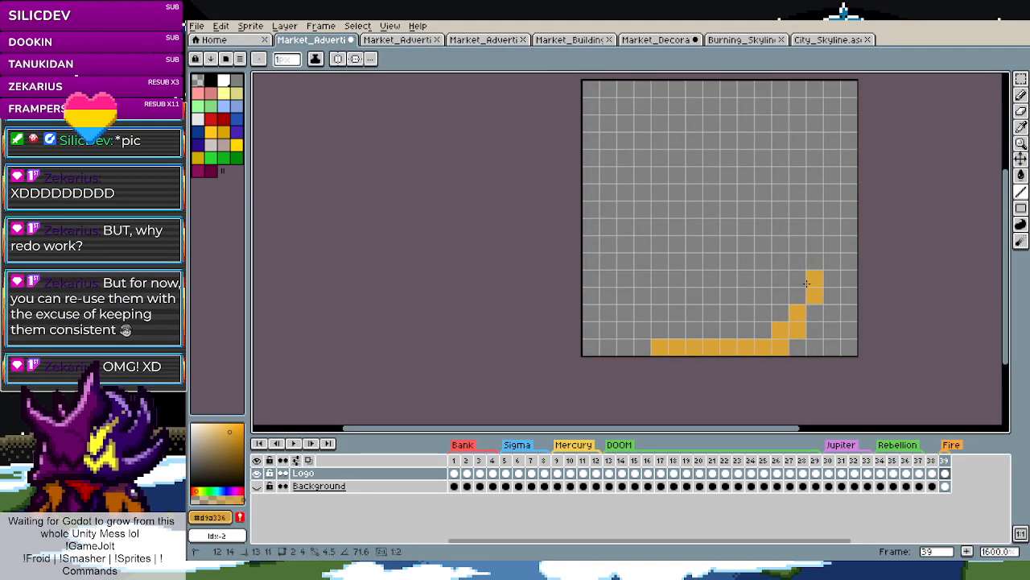
{"action": "left_click", "coordinate": [810, 247], "text": "shift"}
{"action": "left_click", "coordinate": [798, 224]}
{"action": "left_click", "coordinate": [794, 243]}
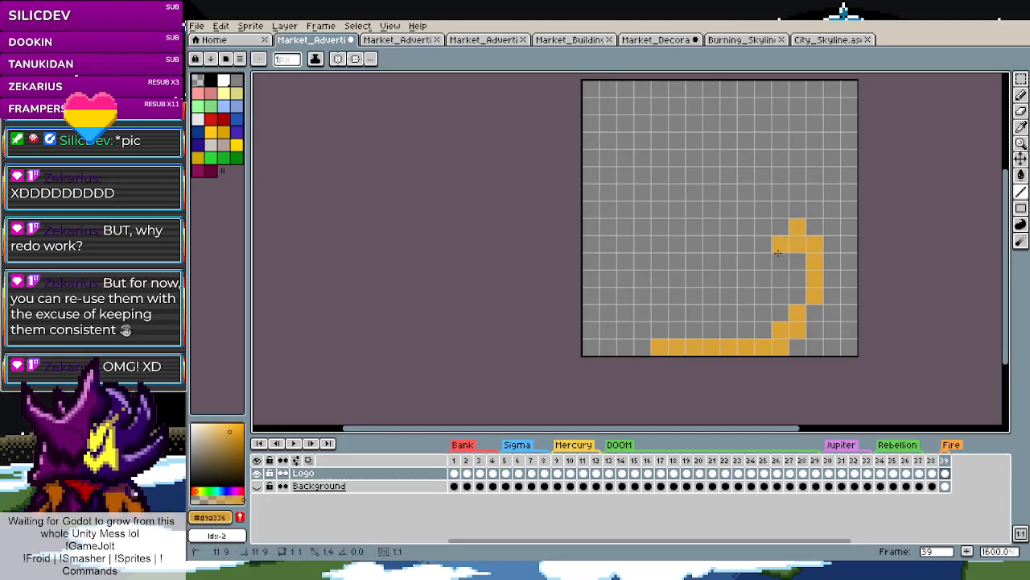
{"action": "left_click_drag", "start_coordinate": [777, 247], "coordinate": [780, 278]}
Outline the flame's left tongue and tall central peak in #d9a336, joining them to the base and right tongue
{"action": "left_click_drag", "start_coordinate": [642, 331], "coordinate": [642, 313]}
{"action": "left_click", "coordinate": [625, 295]}
{"action": "left_click", "coordinate": [628, 244], "text": "shift"}
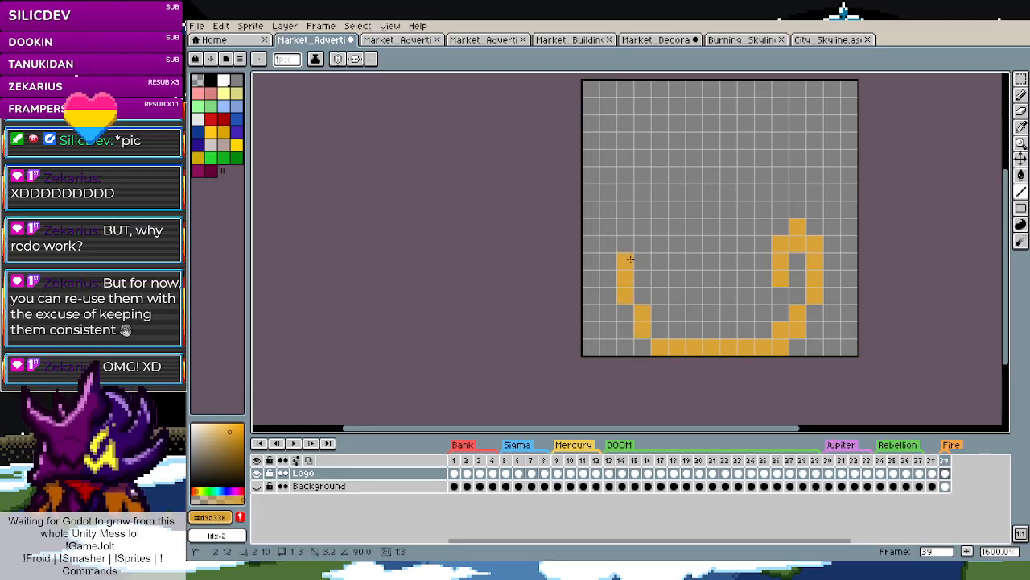
{"action": "mouse_move", "coordinate": [643, 244]}
{"action": "left_mouse_down"}
{"action": "mouse_move", "coordinate": [643, 226]}
{"action": "mouse_move", "coordinate": [662, 260]}
{"action": "mouse_move", "coordinate": [706, 291]}
{"action": "mouse_move", "coordinate": [690, 240]}
{"action": "mouse_move", "coordinate": [694, 193]}
{"action": "left_mouse_up"}
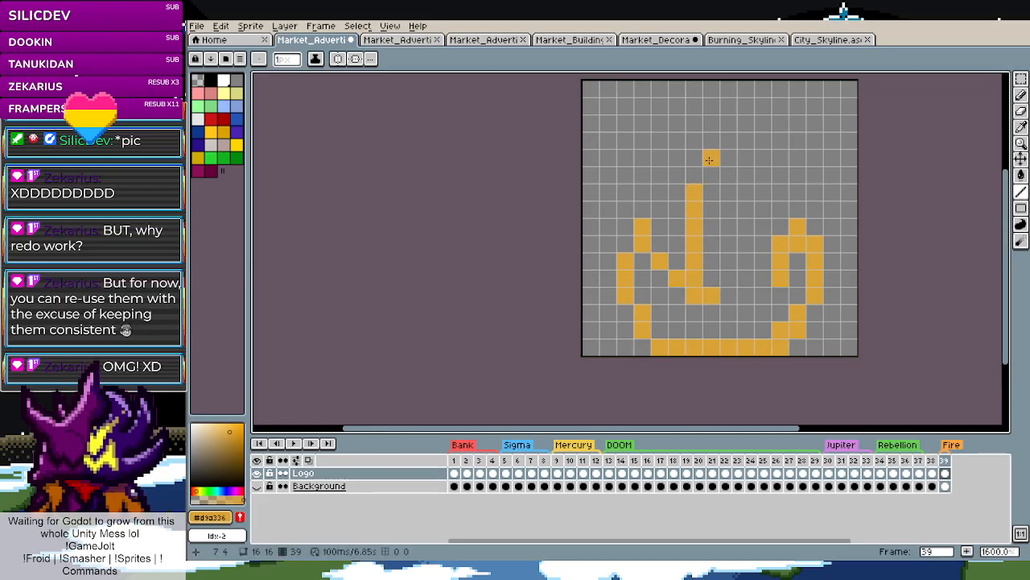
{"action": "left_click_drag", "start_coordinate": [712, 159], "coordinate": [715, 211]}
{"action": "mouse_move", "coordinate": [727, 174]}
{"action": "left_mouse_down"}
{"action": "mouse_move", "coordinate": [773, 249]}
{"action": "mouse_move", "coordinate": [767, 257]}
{"action": "left_mouse_up"}
Fill the interior of the flame outline with #d9a336
{"action": "key", "text": "g"}
{"action": "left_click", "coordinate": [742, 255]}
{"action": "key", "text": "i"}
{"action": "scroll", "coordinate": [731, 290], "scroll_direction": "down", "scroll_amount": 6}
{"action": "scroll", "coordinate": [731, 291], "scroll_direction": "up", "scroll_amount": 5}
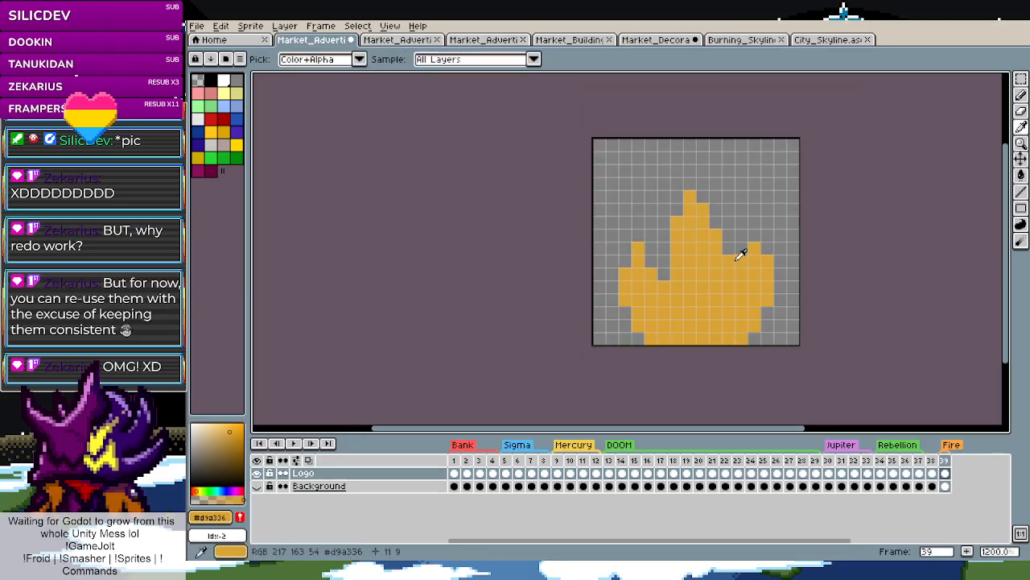
{"action": "key", "text": "m"}
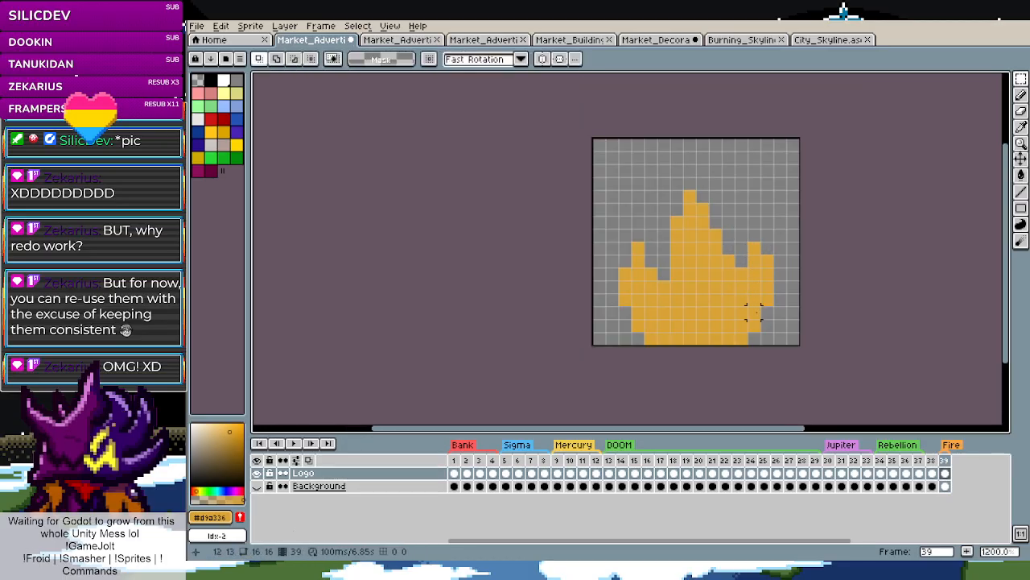
Try single-pixel sparks in #d9a336 around the flame, and delete them
{"action": "key", "text": "l"}
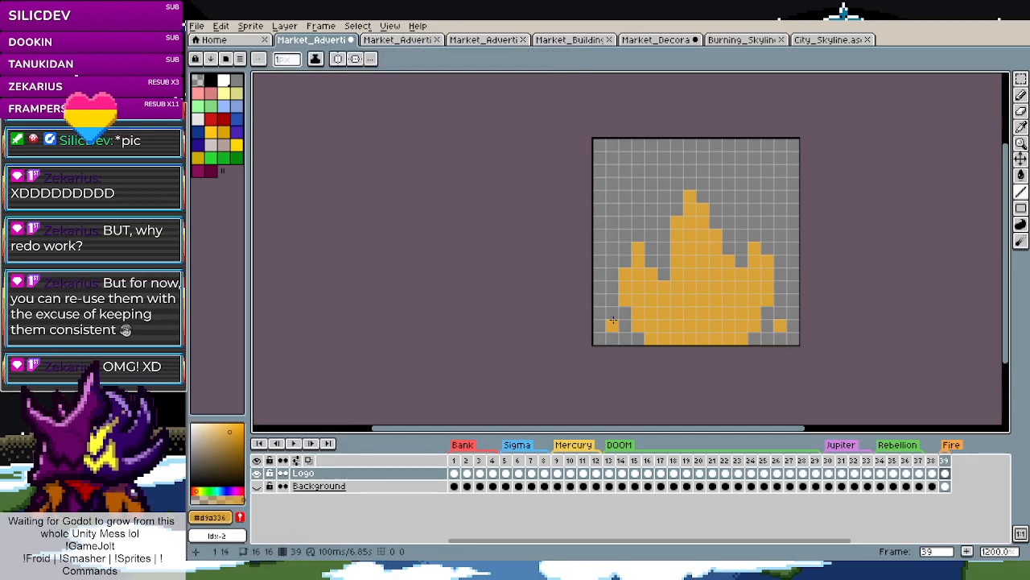
{"action": "left_click", "coordinate": [754, 171]}
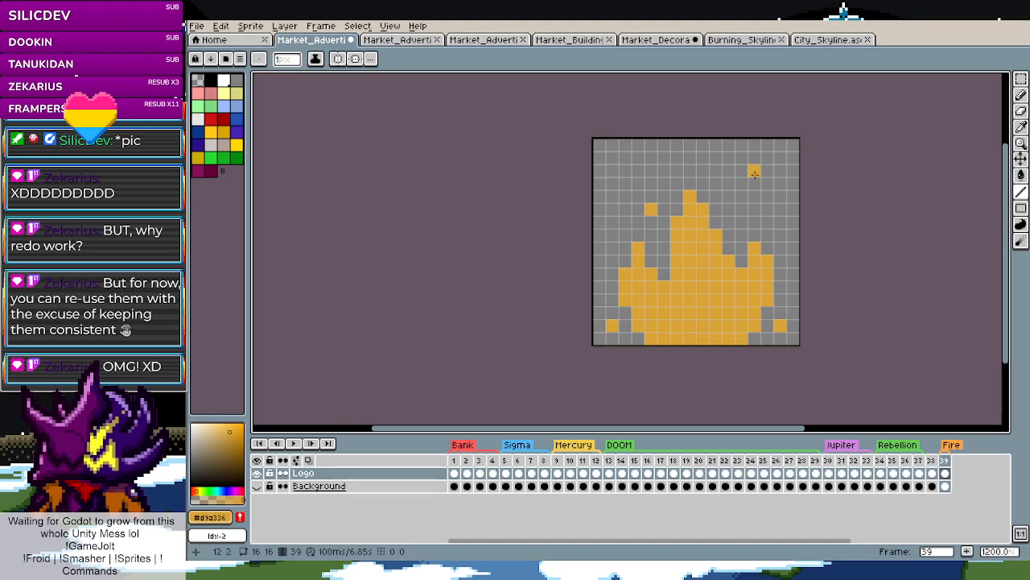
{"action": "key", "text": "m"}
{"action": "left_click_drag", "start_coordinate": [793, 324], "coordinate": [776, 340]}
{"action": "key", "text": "Delete"}
{"action": "left_click_drag", "start_coordinate": [757, 172], "coordinate": [726, 160]}
{"action": "key", "text": "Delete"}
{"action": "left_click_drag", "start_coordinate": [649, 211], "coordinate": [589, 337]}
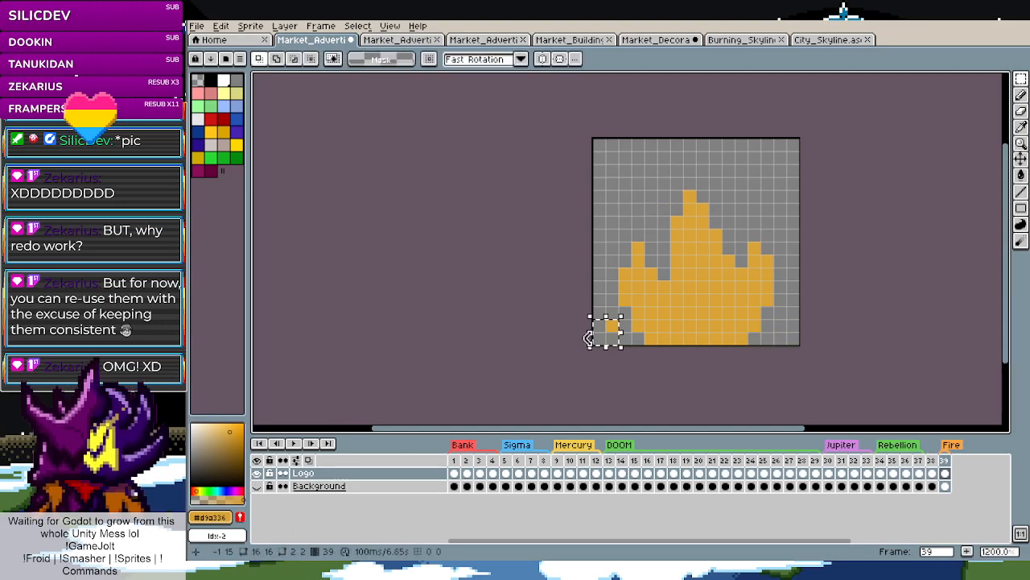
{"action": "key", "text": "Delete"}
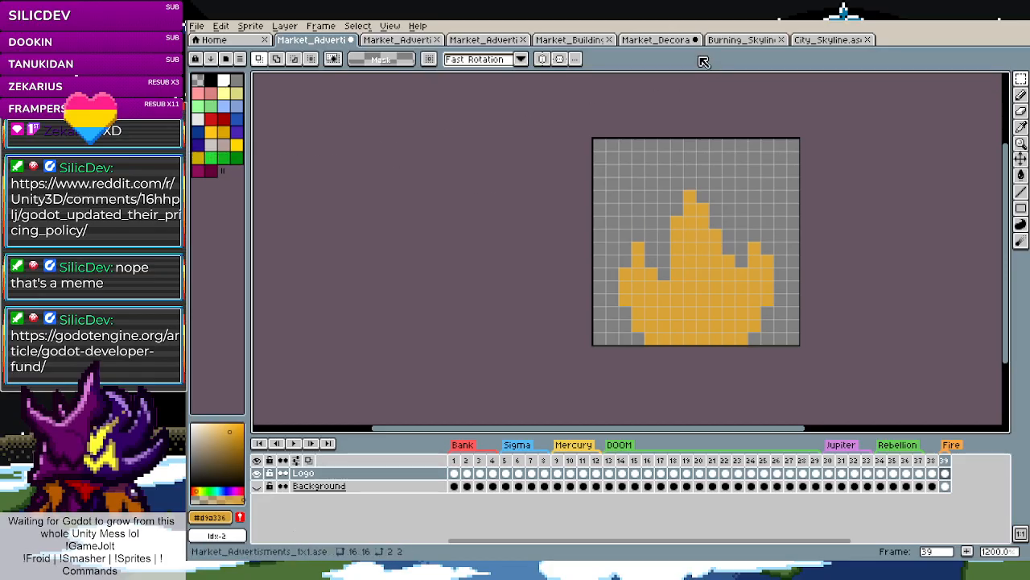
Check the City_Skyline and Market_Decorations palettes, and add #d9a336 to the palette of Market_Advertisments_1x1.ase
{"action": "left_click", "coordinate": [838, 40]}
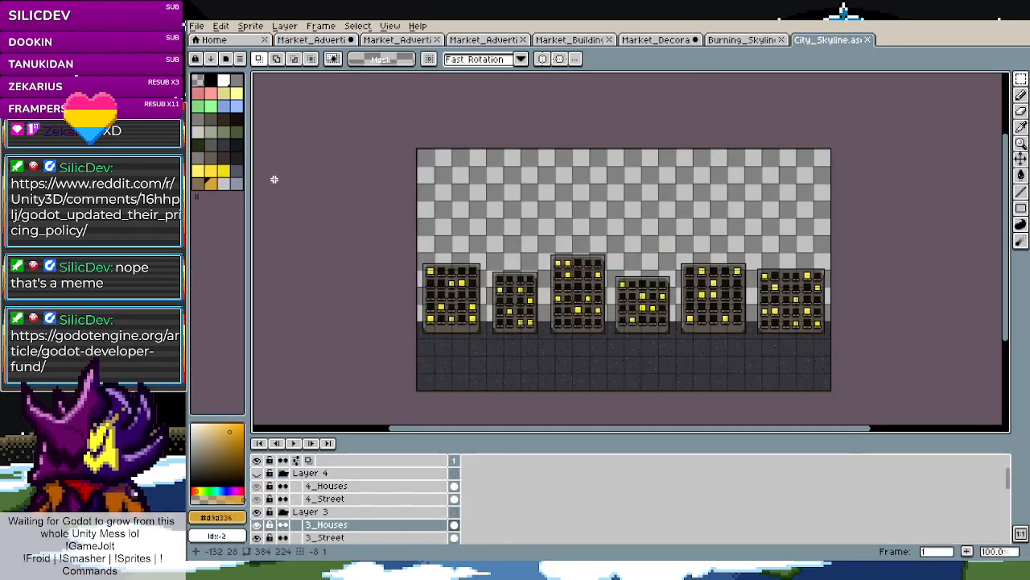
{"action": "left_click", "coordinate": [637, 42]}
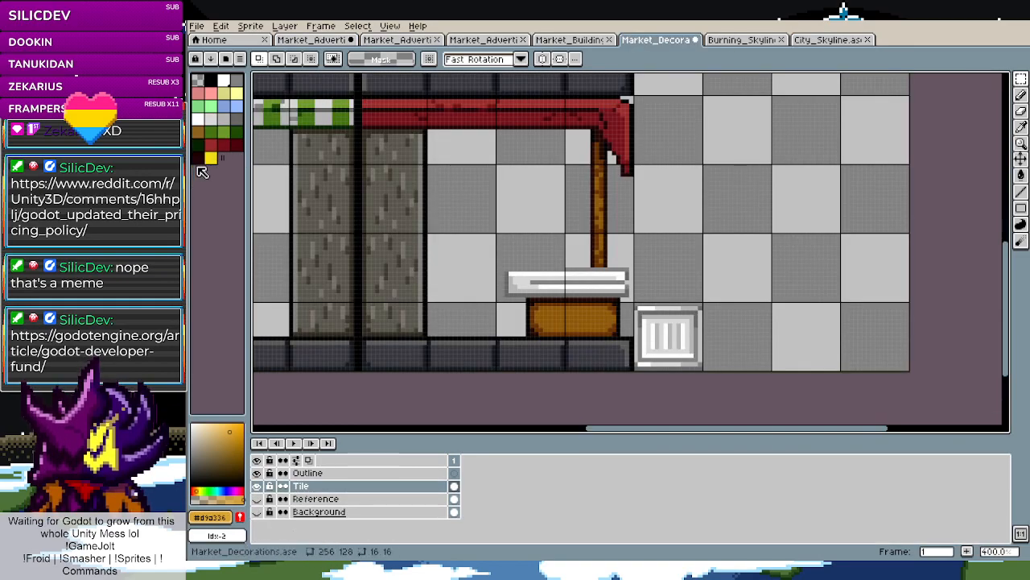
{"action": "key", "text": "i"}
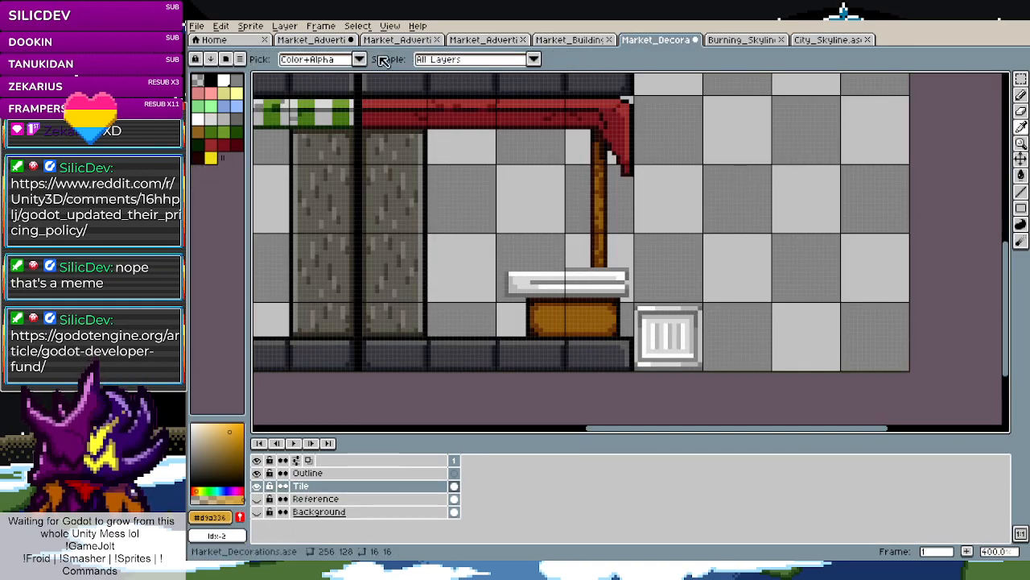
{"action": "left_click", "coordinate": [324, 41]}
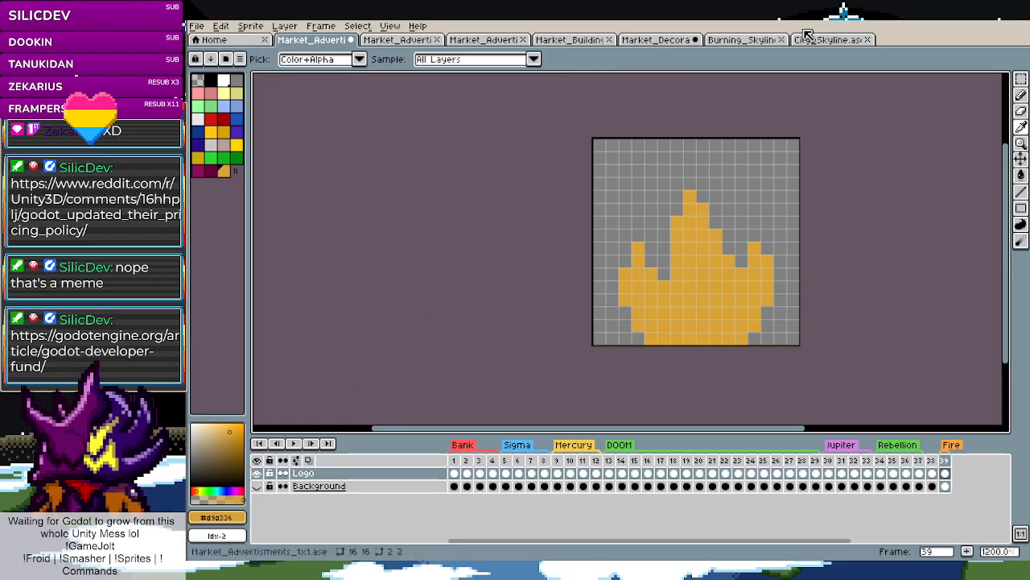
Pick the bright yellow in Market_Decorations and return to the flame frame in Market_Advertisments_1x1.ase
{"action": "left_click", "coordinate": [837, 41]}
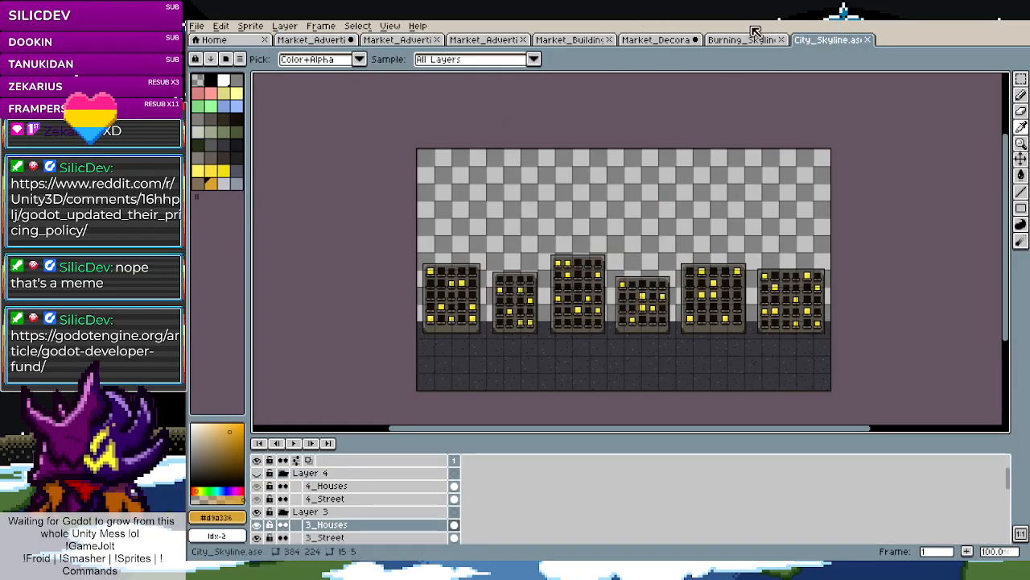
{"action": "key", "text": "ctrl+shift+Tab"}
{"action": "key", "text": "ctrl+shift+Tab"}
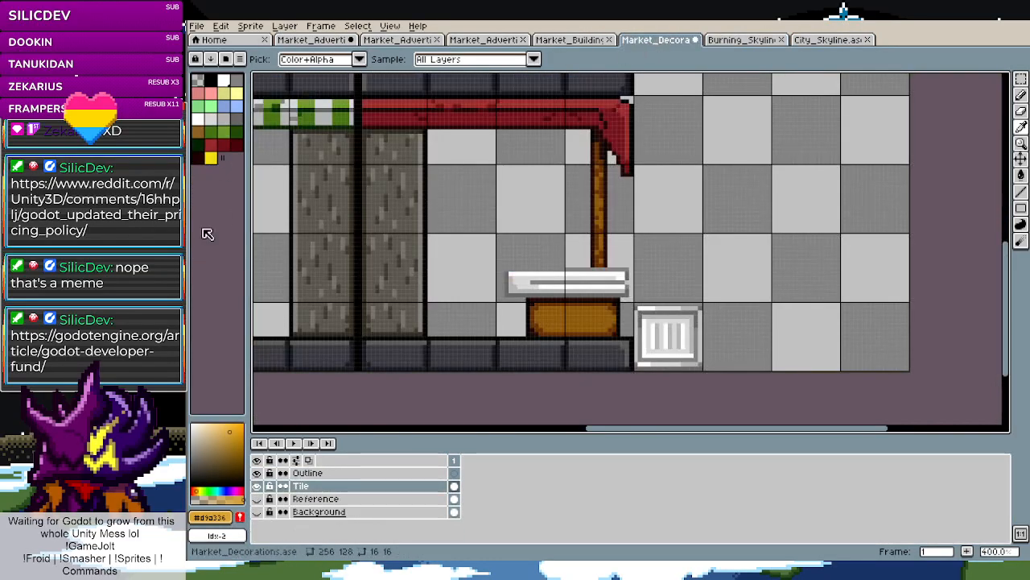
{"action": "left_click", "coordinate": [225, 517]}
{"action": "left_click", "coordinate": [223, 418]}
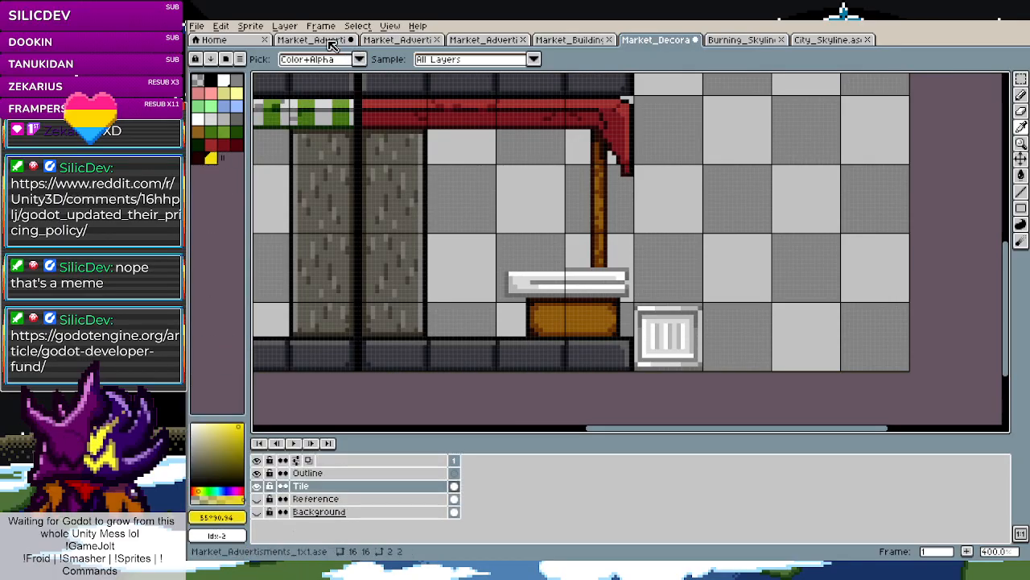
{"action": "left_click", "coordinate": [329, 42]}
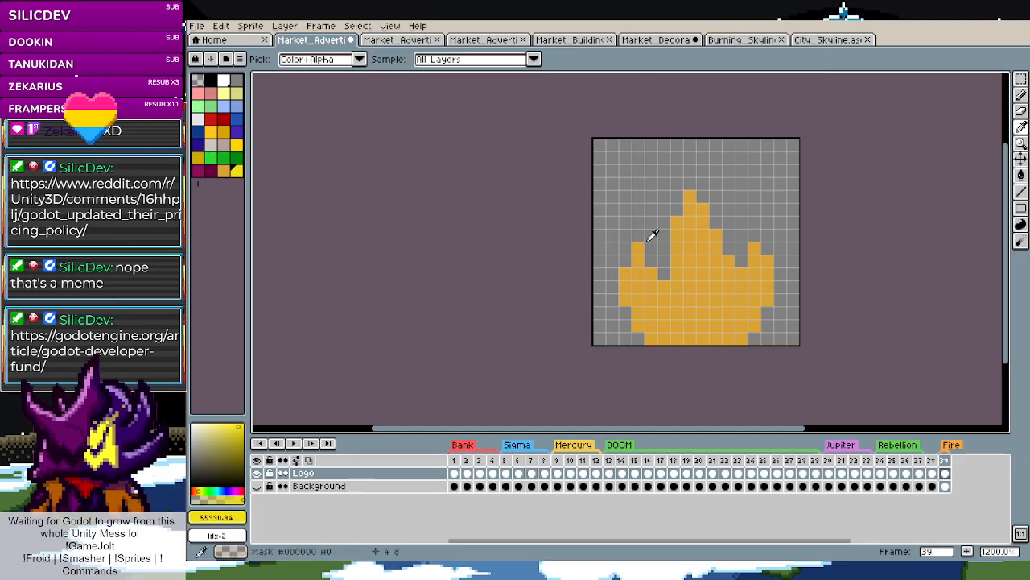
Try single-pixel sparks in bright yellow and #d9a336 above and beside the flame, and delete them
{"action": "key", "text": "l"}
{"action": "left_click", "coordinate": [638, 196]}
{"action": "left_click", "coordinate": [767, 157]}
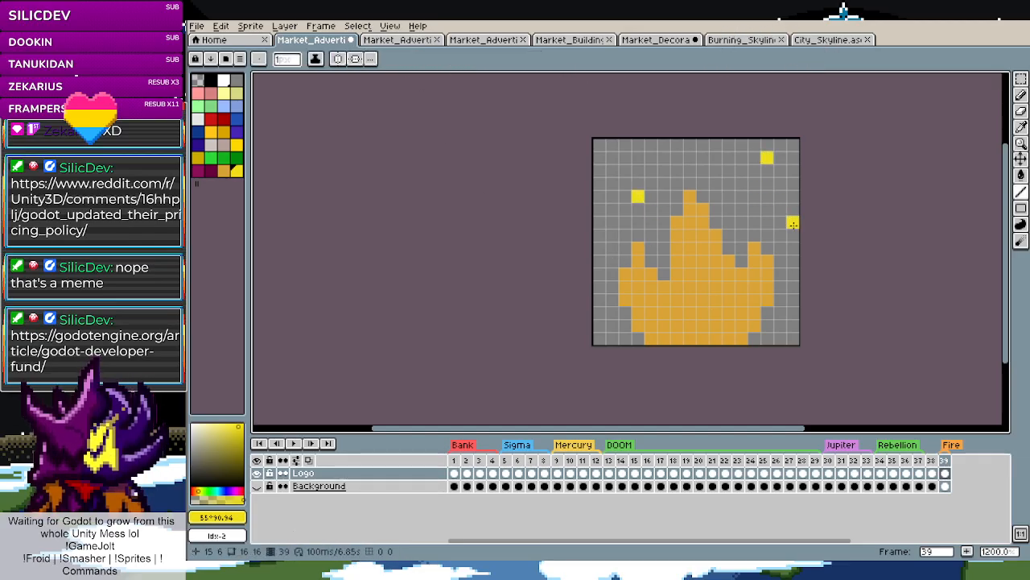
{"action": "key", "text": "i"}
{"action": "left_click", "coordinate": [685, 223]}
{"action": "key", "text": "b"}
{"action": "left_click", "coordinate": [638, 196]}
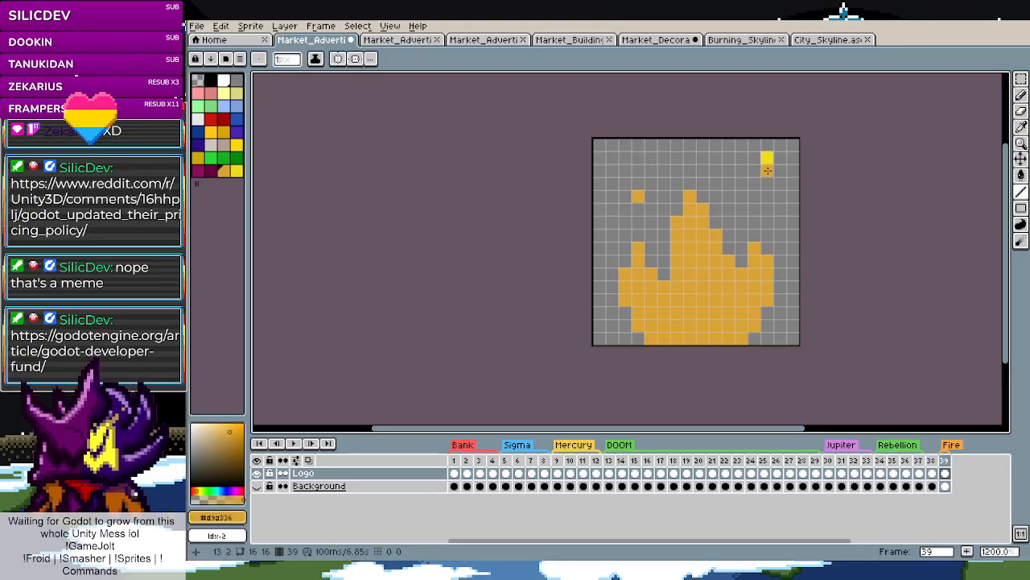
{"action": "key", "text": "m"}
{"action": "left_click_drag", "start_coordinate": [776, 173], "coordinate": [757, 148]}
{"action": "key", "text": "Delete"}
{"action": "left_click_drag", "start_coordinate": [646, 212], "coordinate": [625, 185]}
{"action": "key", "text": "Delete"}
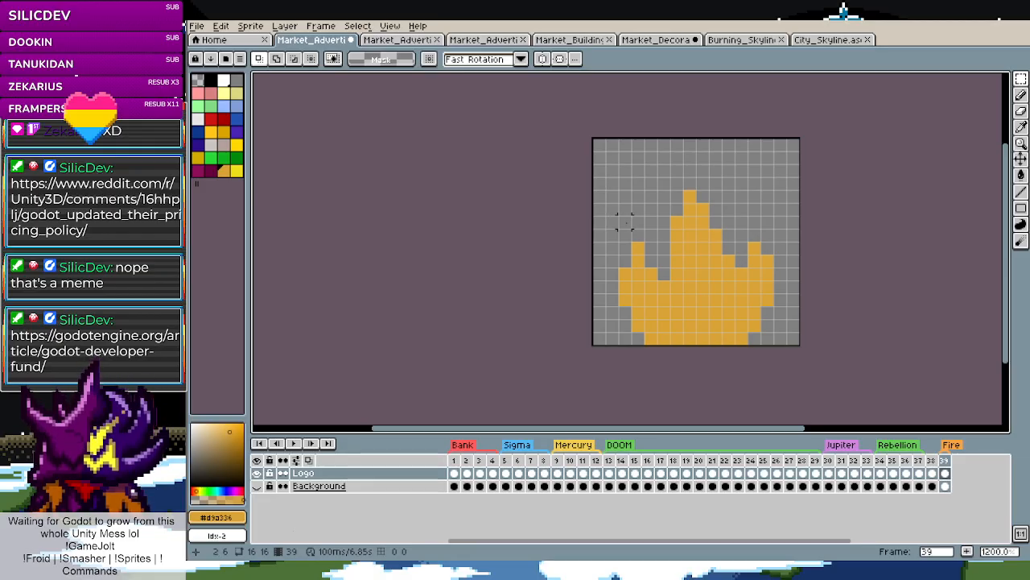
Paint the centre tongue and lower-left part of an inner flame in palette yellow #f0de18 on frame 39
{"action": "key", "text": "i"}
{"action": "left_click", "coordinate": [236, 171]}
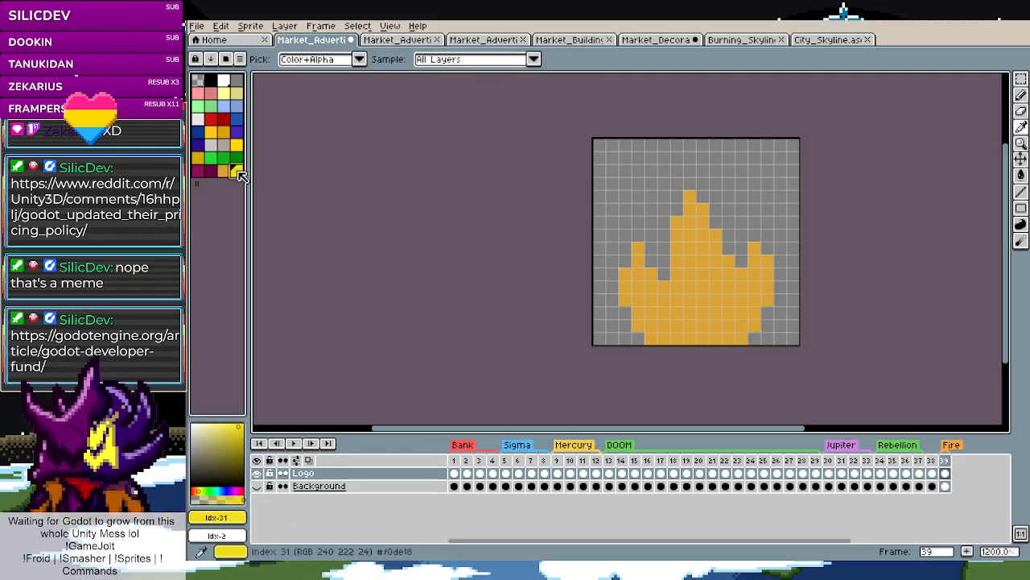
{"action": "left_click", "coordinate": [656, 39]}
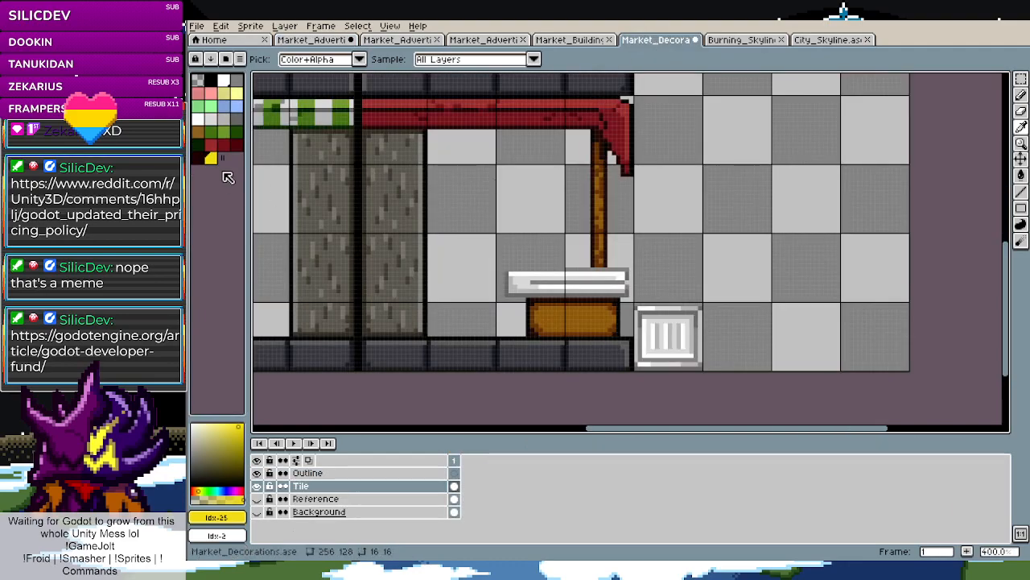
{"action": "left_click", "coordinate": [312, 40]}
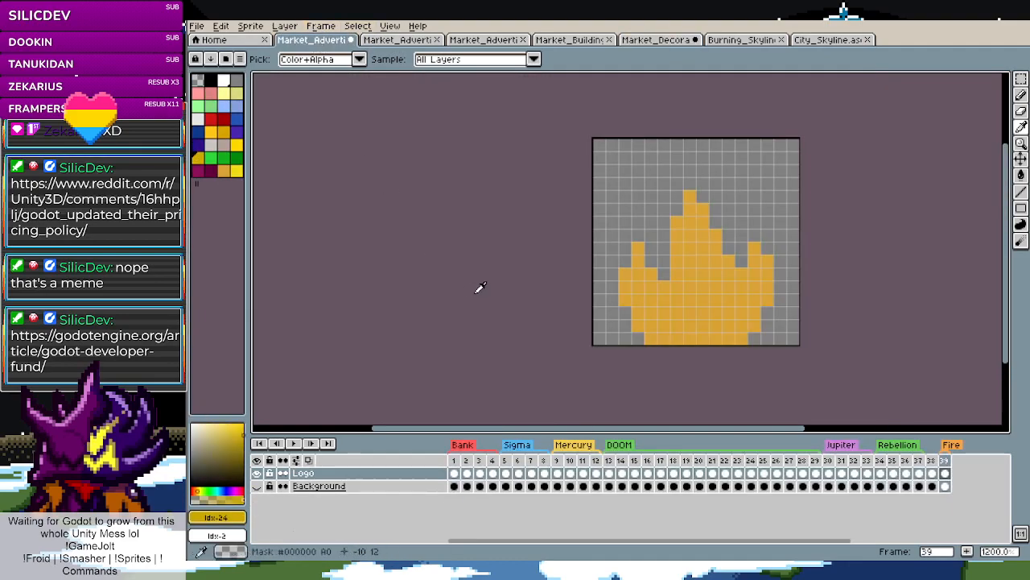
{"action": "left_click", "coordinate": [236, 170]}
{"action": "key", "text": "b"}
{"action": "left_click", "coordinate": [691, 249]}
{"action": "mouse_move", "coordinate": [694, 252]}
{"action": "left_mouse_down"}
{"action": "mouse_move", "coordinate": [689, 324]}
{"action": "mouse_move", "coordinate": [662, 319]}
{"action": "mouse_move", "coordinate": [717, 337]}
{"action": "left_mouse_up"}
{"action": "left_click", "coordinate": [679, 298]}
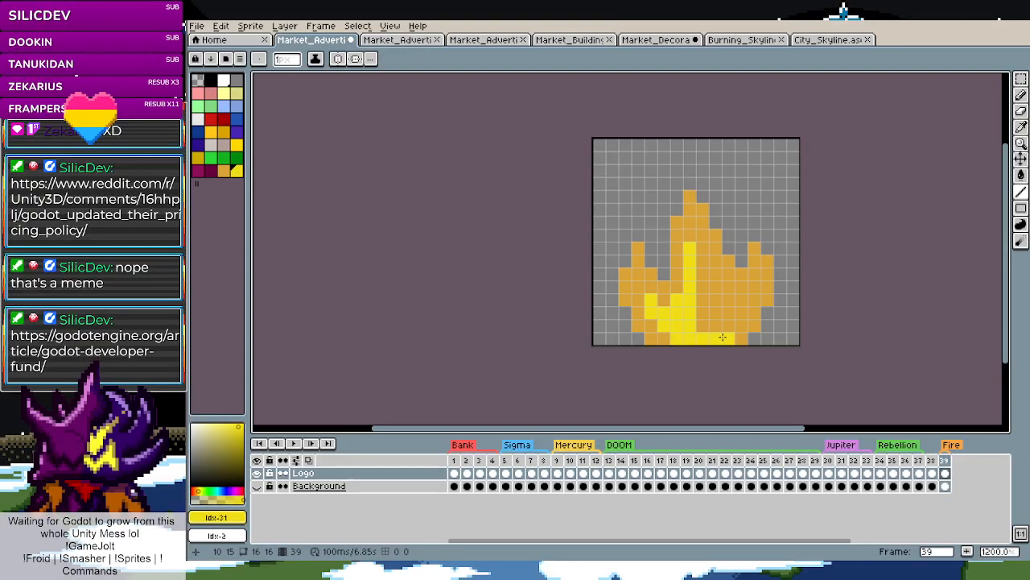
Extend the yellow core along the base and up the right tongue, and fill the centre of the flame
{"action": "left_click", "coordinate": [728, 338]}
{"action": "left_click_drag", "start_coordinate": [731, 314], "coordinate": [740, 299]}
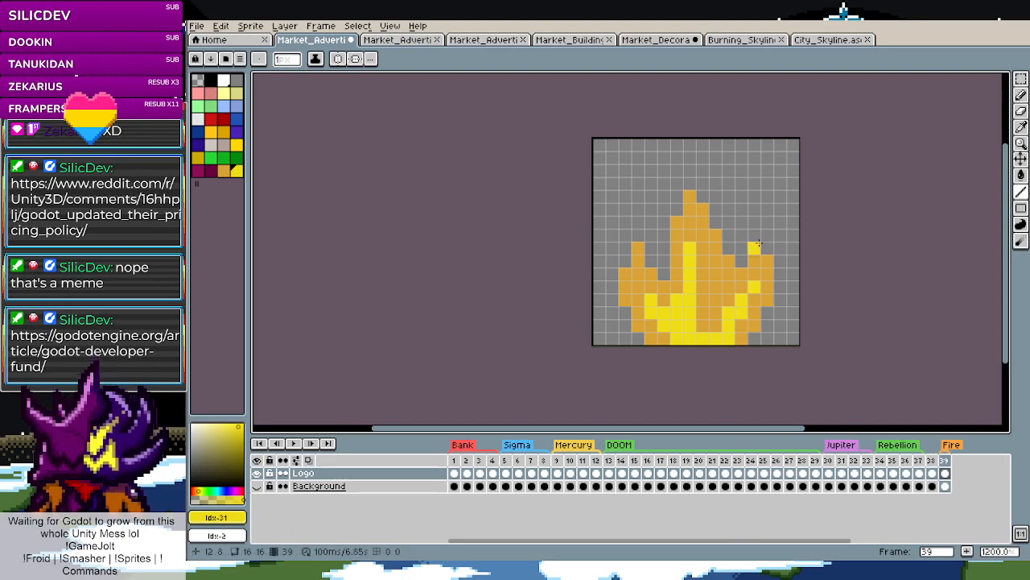
{"action": "left_click", "coordinate": [690, 233]}
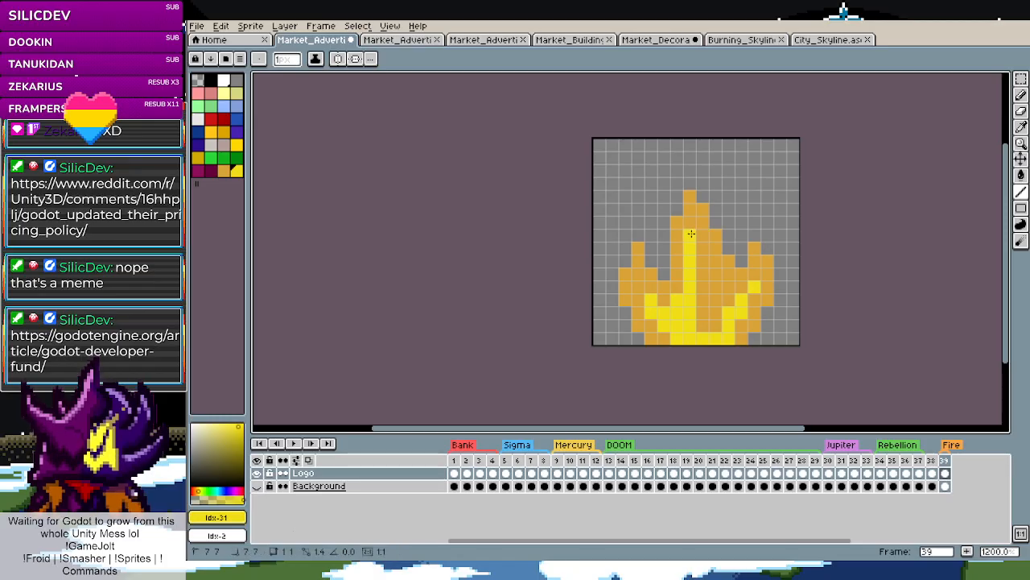
{"action": "left_click_drag", "start_coordinate": [700, 260], "coordinate": [707, 328]}
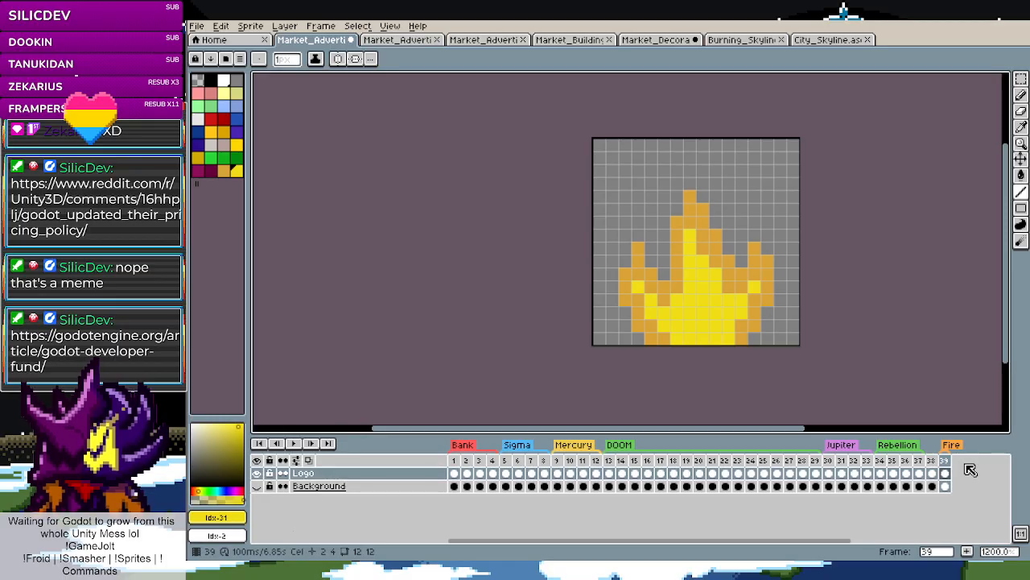
Add a small side flame at the lower right edge, with an outer edge in #d9a336 and a #f0de18 interior
{"action": "key", "text": "i"}
{"action": "left_click", "coordinate": [772, 283]}
{"action": "key", "text": "b"}
{"action": "mouse_move", "coordinate": [781, 325]}
{"action": "left_mouse_down"}
{"action": "mouse_move", "coordinate": [781, 338]}
{"action": "mouse_move", "coordinate": [767, 328]}
{"action": "mouse_move", "coordinate": [768, 341]}
{"action": "mouse_move", "coordinate": [775, 306]}
{"action": "left_mouse_up"}
{"action": "key", "text": "i"}
{"action": "left_click", "coordinate": [754, 290]}
{"action": "key", "text": "l"}
{"action": "left_click", "coordinate": [759, 335]}
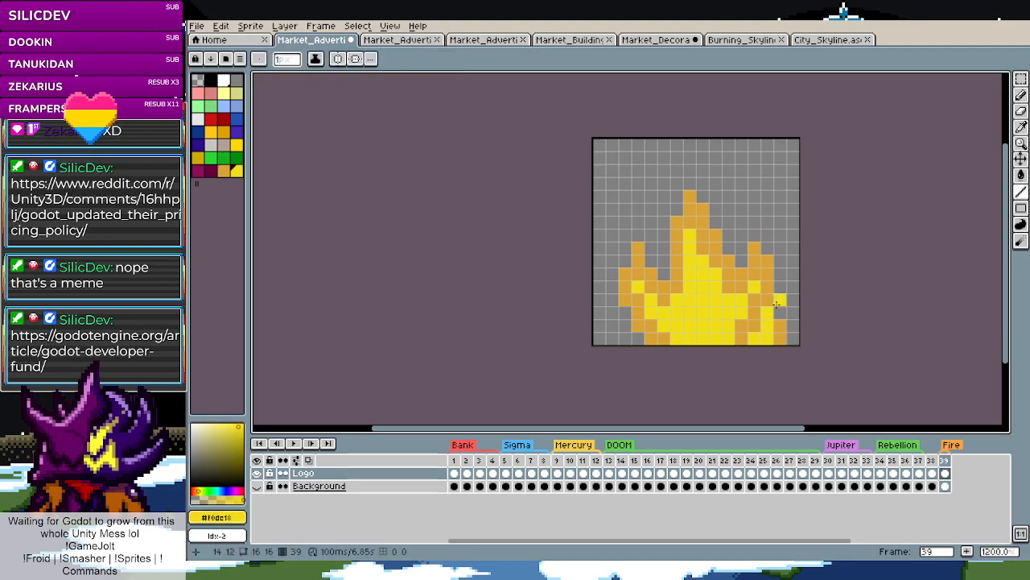
Add a matching small side flame at the lower left edge using #f0de18 and #d9a336 pixels
{"action": "left_click", "coordinate": [612, 336]}
{"action": "mouse_move", "coordinate": [621, 327]}
{"action": "left_mouse_down"}
{"action": "mouse_move", "coordinate": [623, 339]}
{"action": "mouse_move", "coordinate": [614, 338]}
{"action": "left_mouse_up"}
{"action": "left_click", "coordinate": [611, 313]}
{"action": "left_click", "coordinate": [637, 310], "text": "alt"}
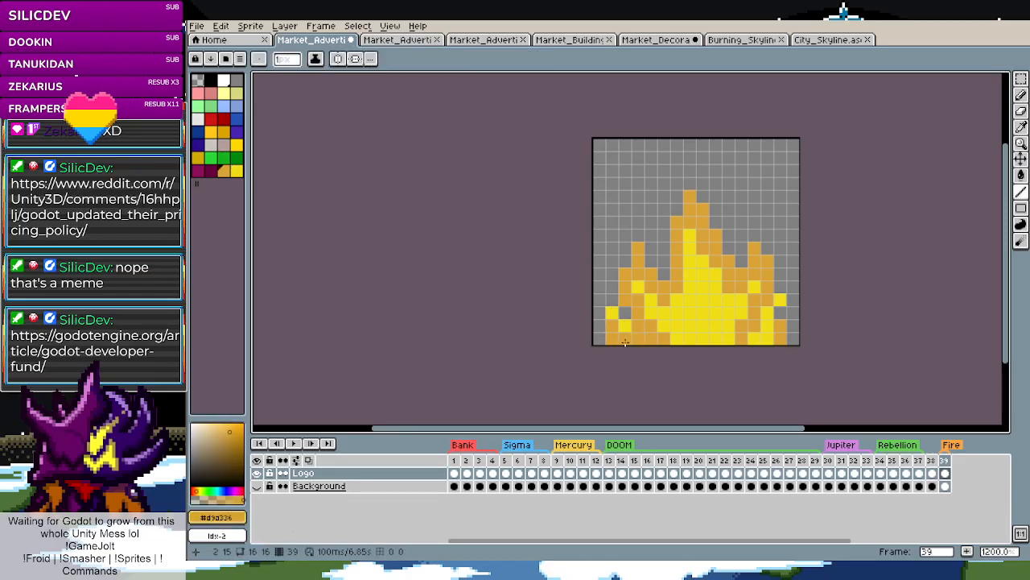
{"action": "left_click", "coordinate": [625, 328], "text": "alt"}
Add frame 40 to the Fire animation as a copy of the flame in frame 39
{"action": "scroll", "coordinate": [709, 372], "scroll_direction": "down", "scroll_amount": 4}
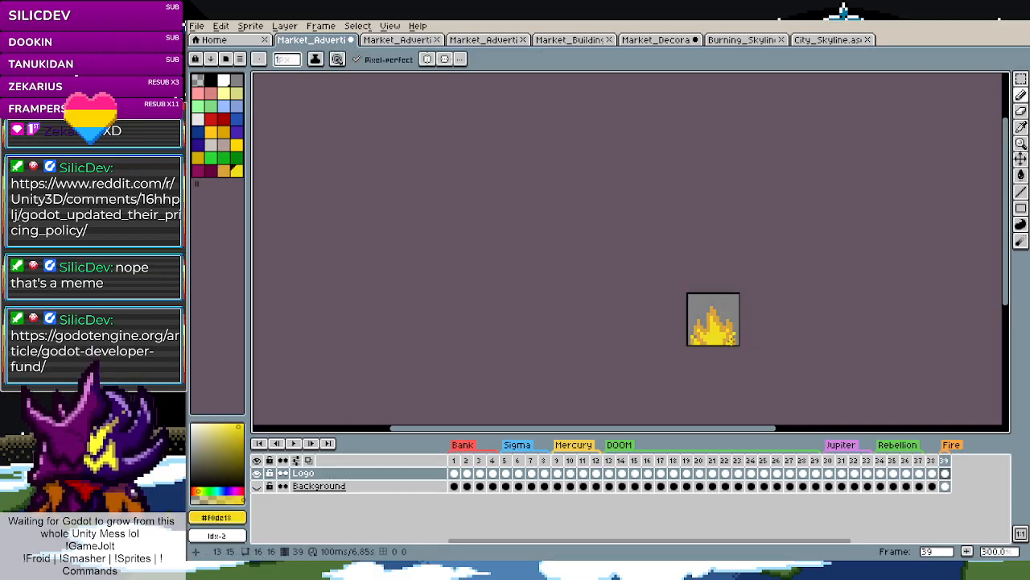
{"action": "scroll", "coordinate": [731, 339], "scroll_direction": "up", "scroll_amount": 7}
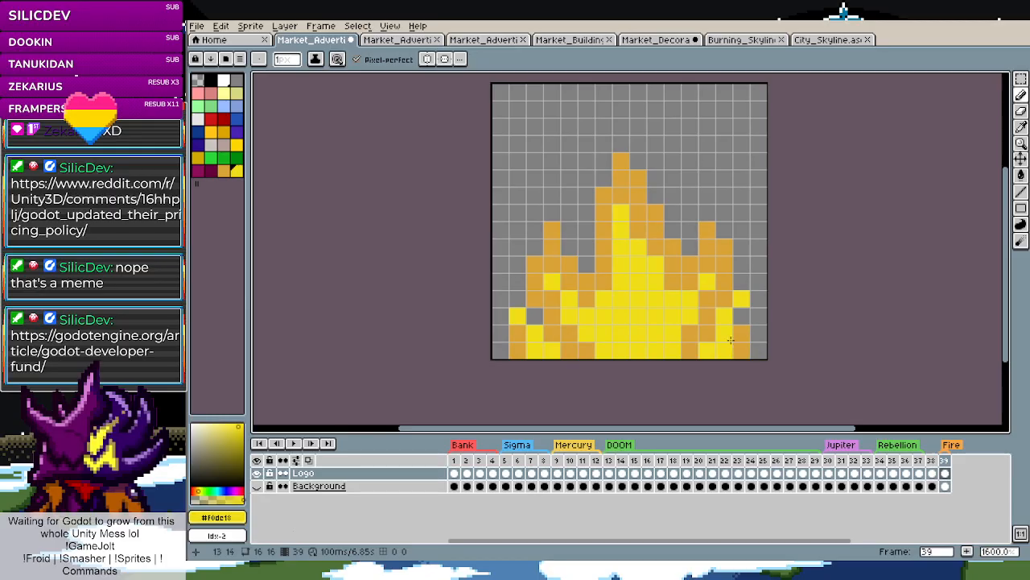
{"action": "left_click", "coordinate": [553, 237], "text": "alt"}
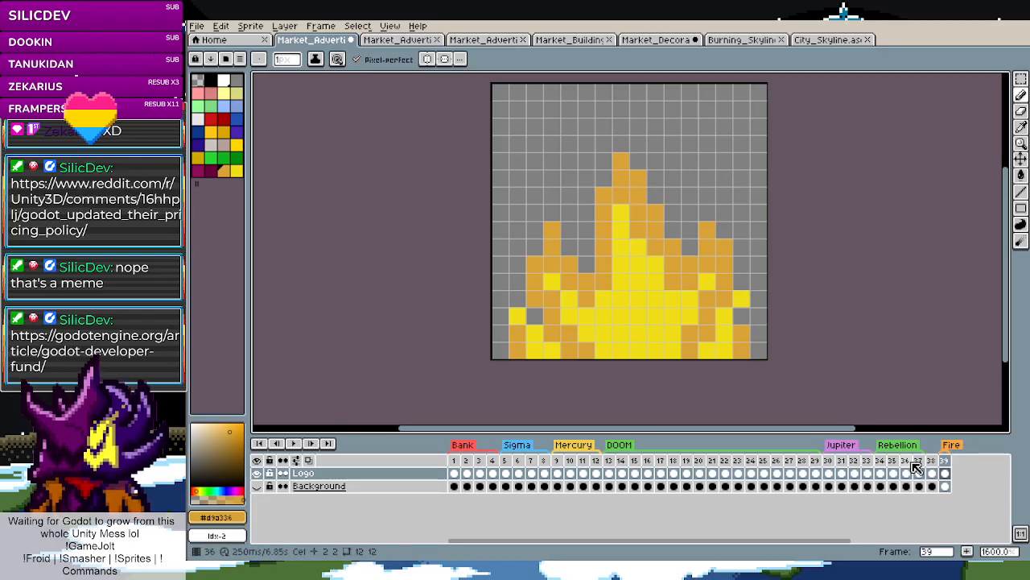
{"action": "right_click", "coordinate": [941, 462]}
{"action": "left_click", "coordinate": [937, 489]}
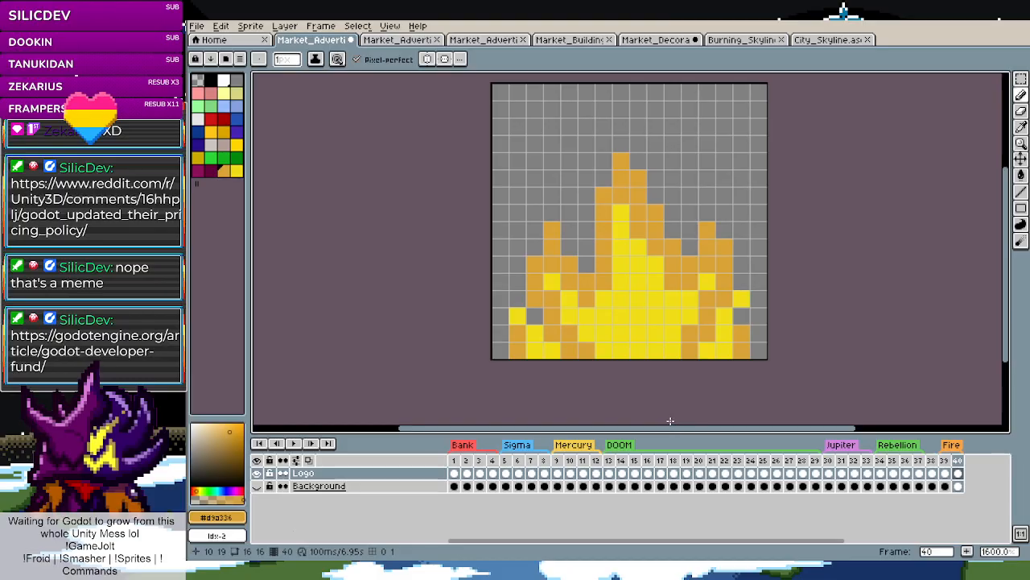
Mirror the tips of the centre and right flame tongues horizontally in frame 40
{"action": "key", "text": "m"}
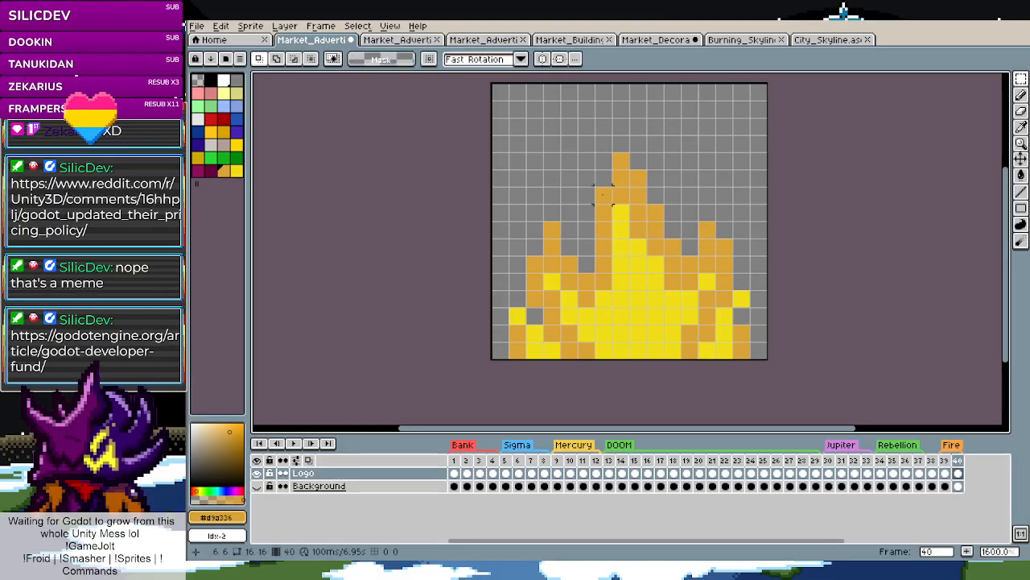
{"action": "mouse_move", "coordinate": [621, 161]}
{"action": "left_mouse_down"}
{"action": "mouse_move", "coordinate": [622, 178]}
{"action": "mouse_move", "coordinate": [639, 178]}
{"action": "mouse_move", "coordinate": [585, 179]}
{"action": "mouse_move", "coordinate": [572, 167]}
{"action": "mouse_move", "coordinate": [628, 174]}
{"action": "mouse_move", "coordinate": [580, 181]}
{"action": "mouse_move", "coordinate": [604, 188]}
{"action": "mouse_move", "coordinate": [617, 170]}
{"action": "left_mouse_up"}
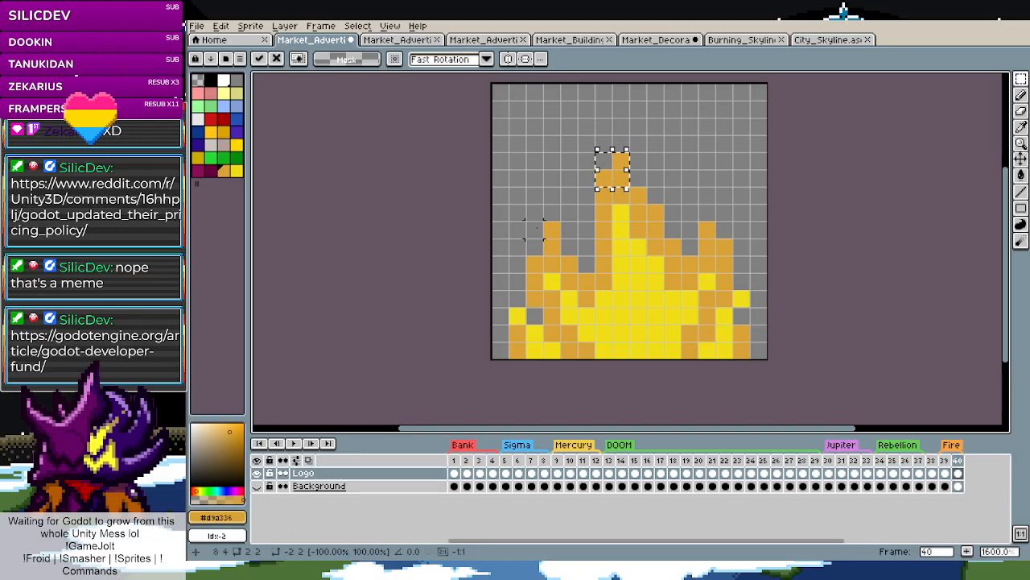
{"action": "left_click_drag", "start_coordinate": [523, 218], "coordinate": [546, 240]}
{"action": "left_click", "coordinate": [585, 196]}
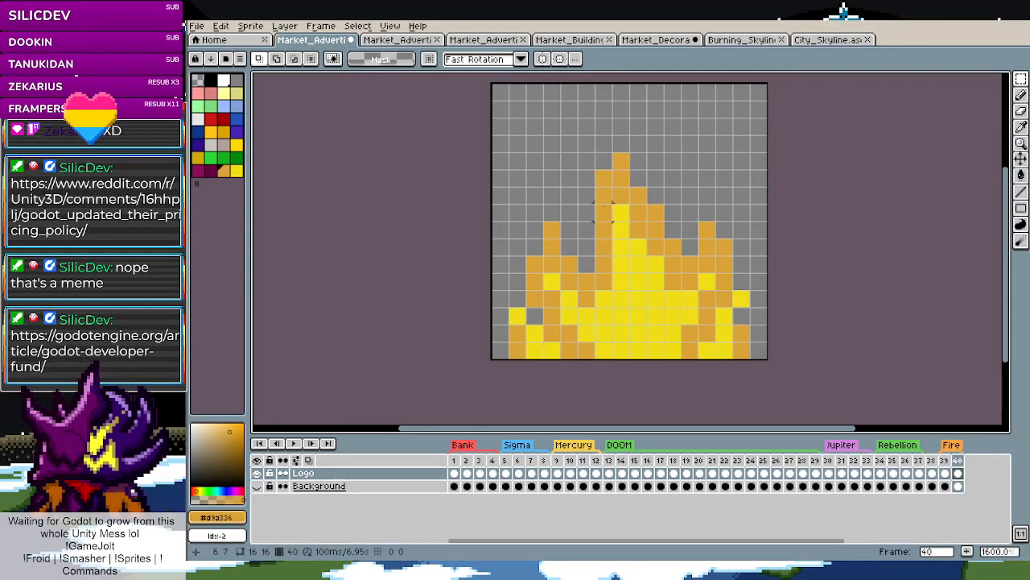
{"action": "left_click_drag", "start_coordinate": [696, 219], "coordinate": [735, 257]}
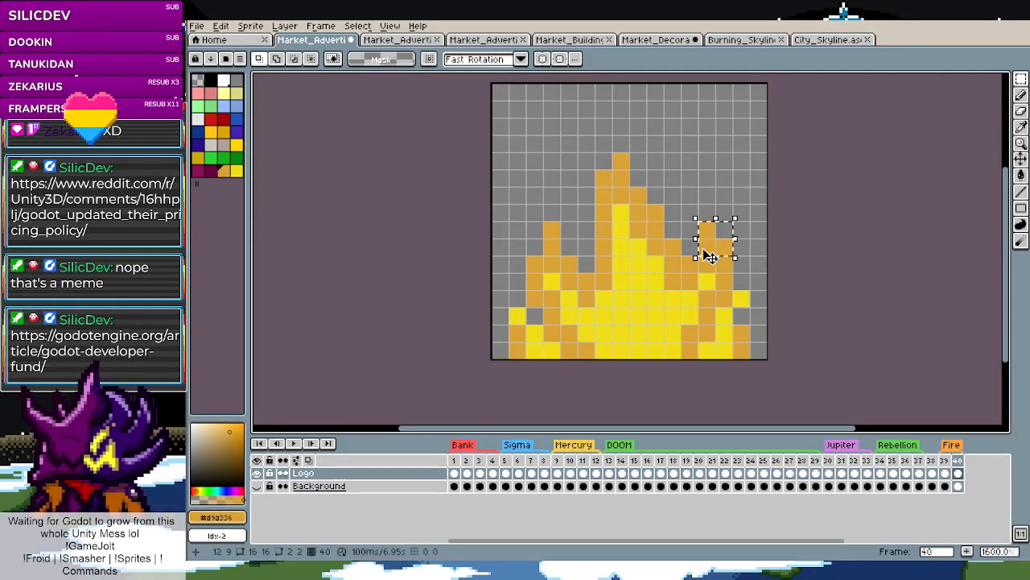
{"action": "left_click_drag", "start_coordinate": [731, 220], "coordinate": [710, 248]}
Shift the two-pixel tip of the left flame tongue one pixel to the left
{"action": "mouse_move", "coordinate": [551, 245]}
{"action": "left_mouse_down"}
{"action": "mouse_move", "coordinate": [552, 227]}
{"action": "mouse_move", "coordinate": [546, 250]}
{"action": "mouse_move", "coordinate": [564, 248]}
{"action": "left_mouse_up"}
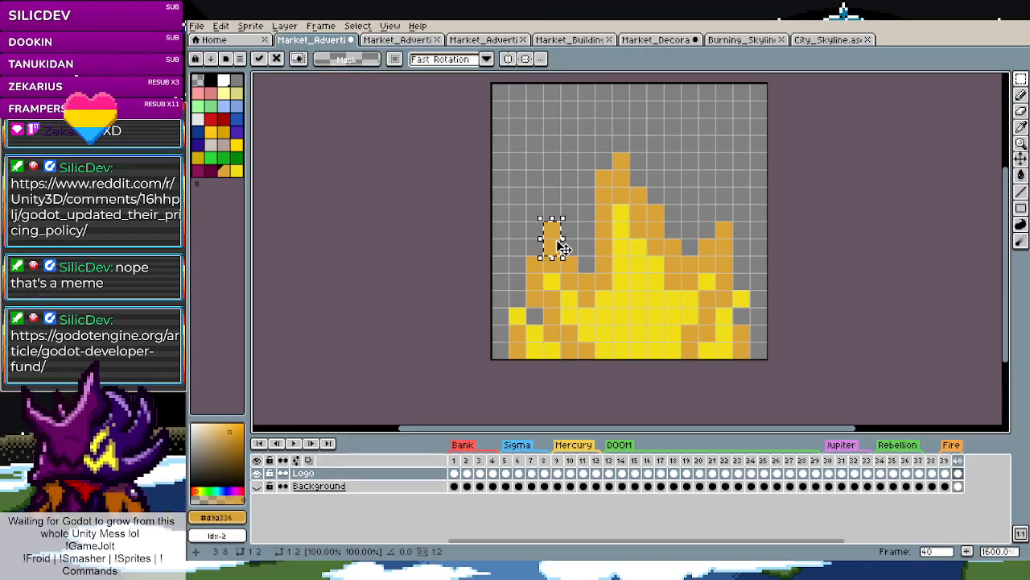
{"action": "key", "text": "Return"}
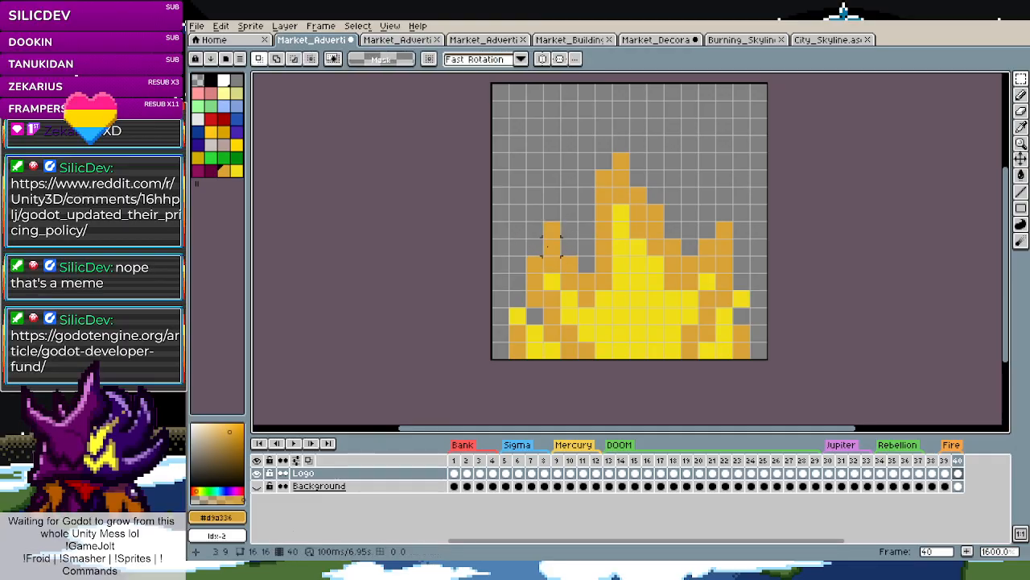
{"action": "mouse_move", "coordinate": [552, 222]}
{"action": "left_mouse_down"}
{"action": "mouse_move", "coordinate": [558, 252]}
{"action": "mouse_move", "coordinate": [546, 251]}
{"action": "left_mouse_up"}
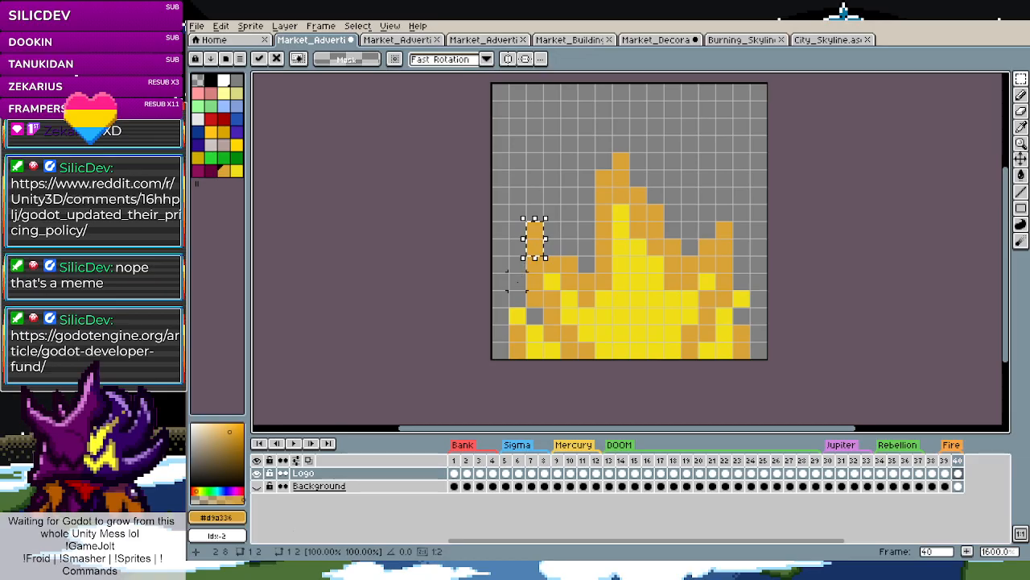
{"action": "key", "text": "ctrl+d"}
Rearrange the pixels of the lower-left side flame, shift its yellow base one pixel left, and fill the gap with #d9a336
{"action": "mouse_move", "coordinate": [517, 315]}
{"action": "left_mouse_down"}
{"action": "mouse_move", "coordinate": [541, 322]}
{"action": "mouse_move", "coordinate": [535, 351]}
{"action": "mouse_move", "coordinate": [500, 351]}
{"action": "mouse_move", "coordinate": [535, 352]}
{"action": "left_mouse_up"}
{"action": "mouse_move", "coordinate": [519, 358]}
{"action": "left_mouse_down"}
{"action": "mouse_move", "coordinate": [555, 358]}
{"action": "mouse_move", "coordinate": [512, 356]}
{"action": "left_mouse_up"}
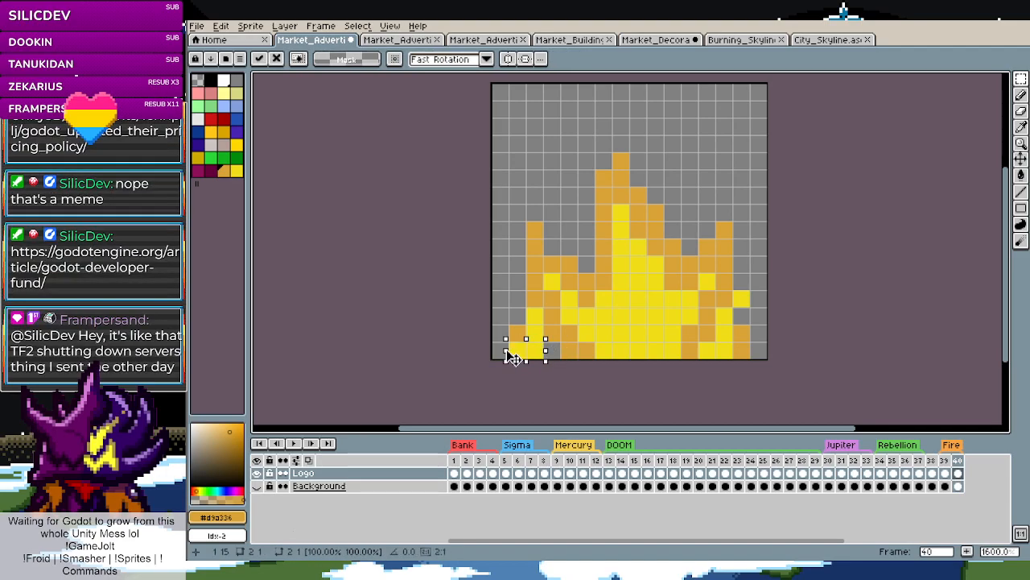
{"action": "key", "text": "i"}
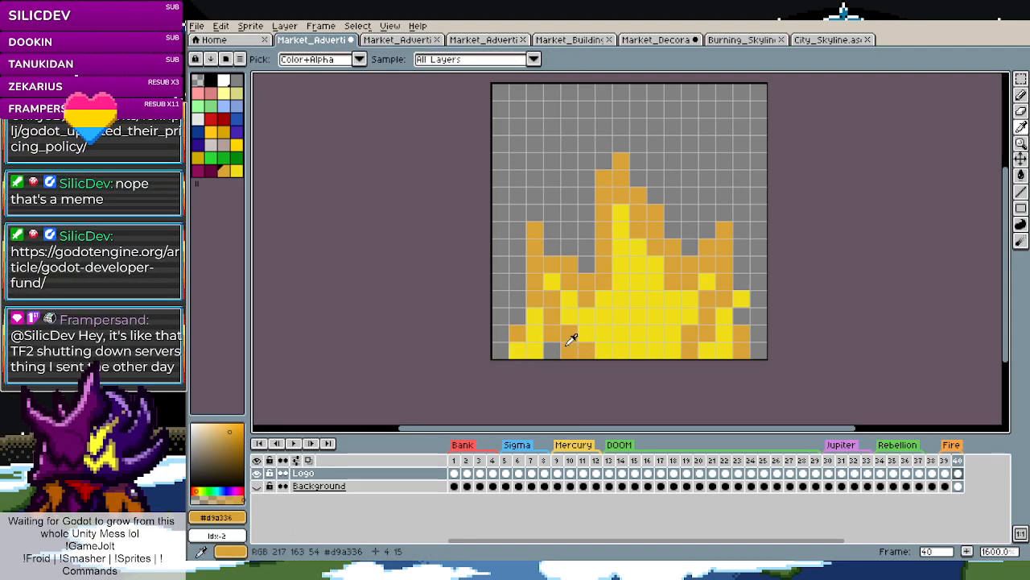
{"action": "key", "text": "l"}
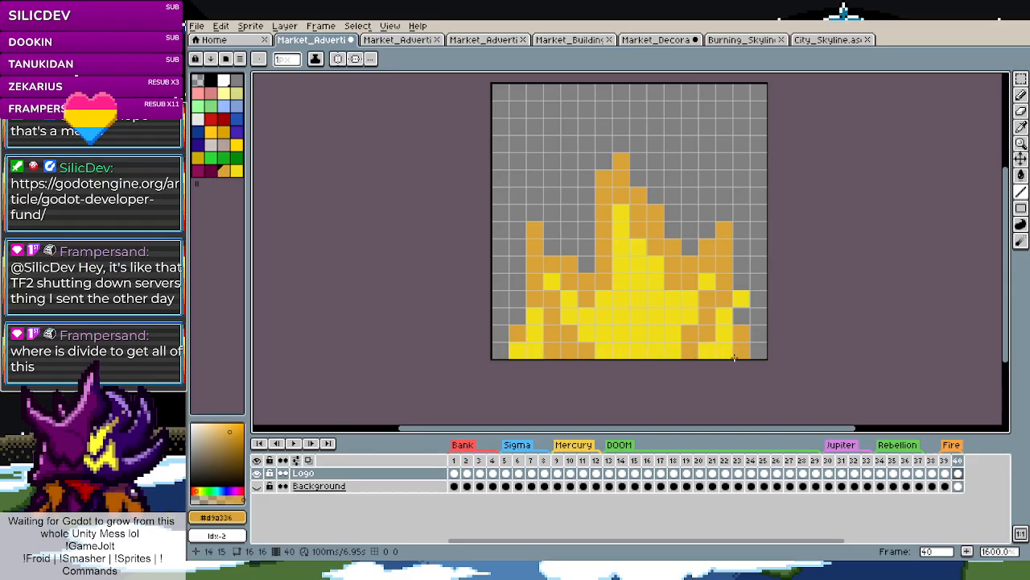
Shift the yellow base pixels of the lower-right side flame one pixel right and fill the gap with #d9a336
{"action": "key", "text": "m"}
{"action": "left_click_drag", "start_coordinate": [707, 352], "coordinate": [739, 358]}
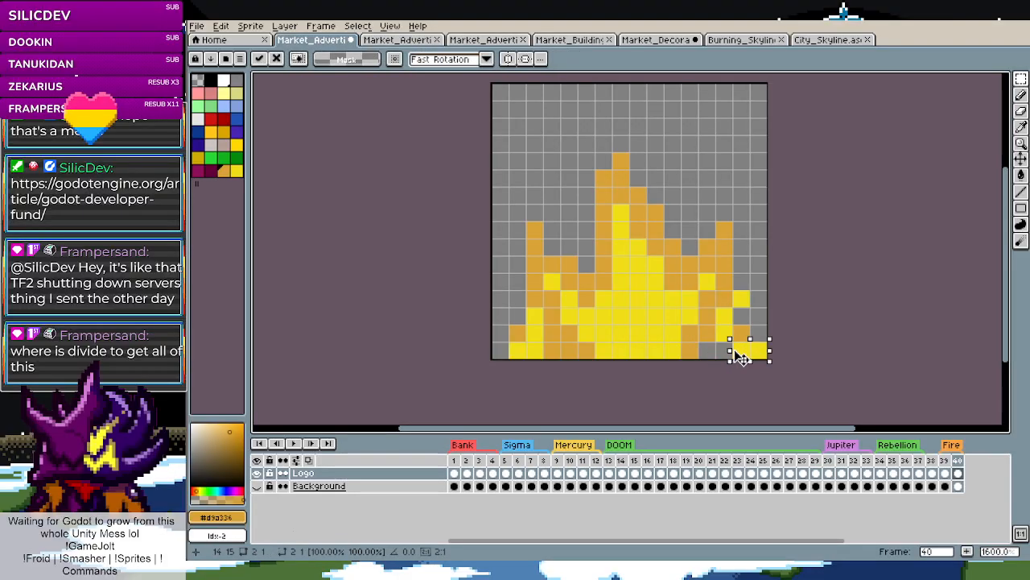
{"action": "key", "text": "i"}
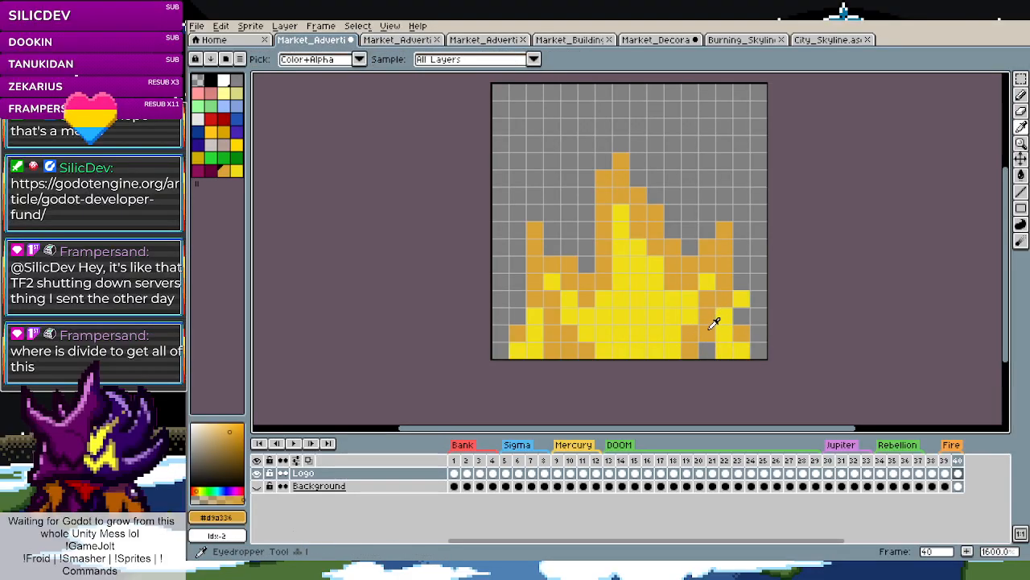
{"action": "left_click", "coordinate": [741, 296]}
{"action": "key", "text": "m"}
{"action": "key", "text": "b"}
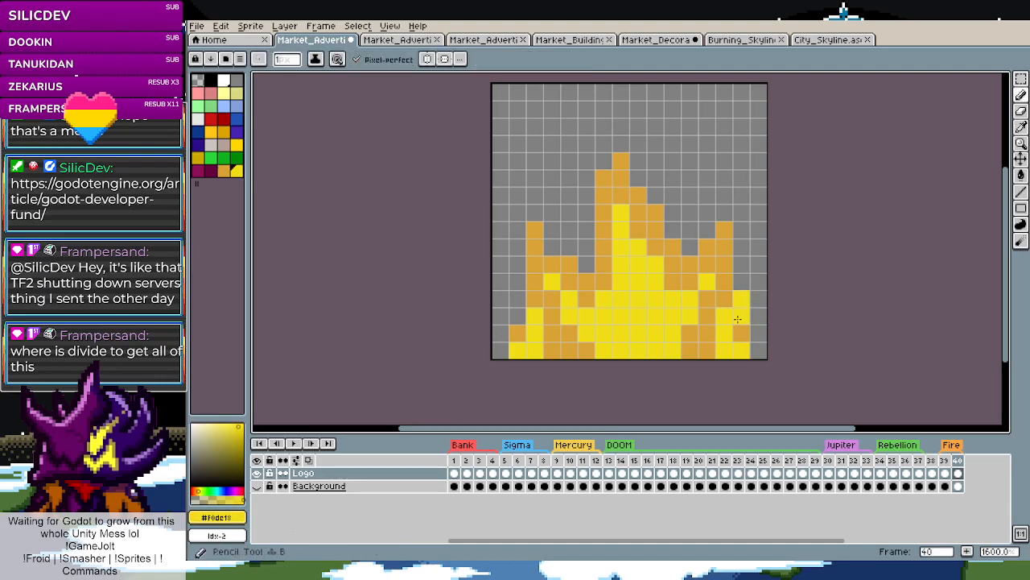
Clear the orange pixel left of the right side flame's yellow tip, and paint #d9a336 directly below that tip
{"action": "key", "text": "m"}
{"action": "left_click_drag", "start_coordinate": [741, 296], "coordinate": [724, 303]}
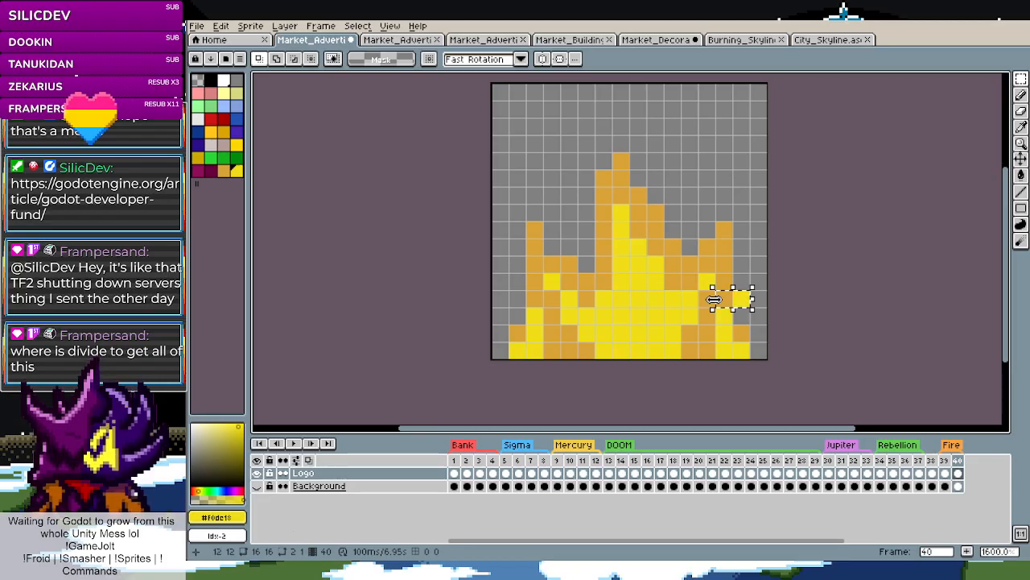
{"action": "left_click", "coordinate": [724, 296]}
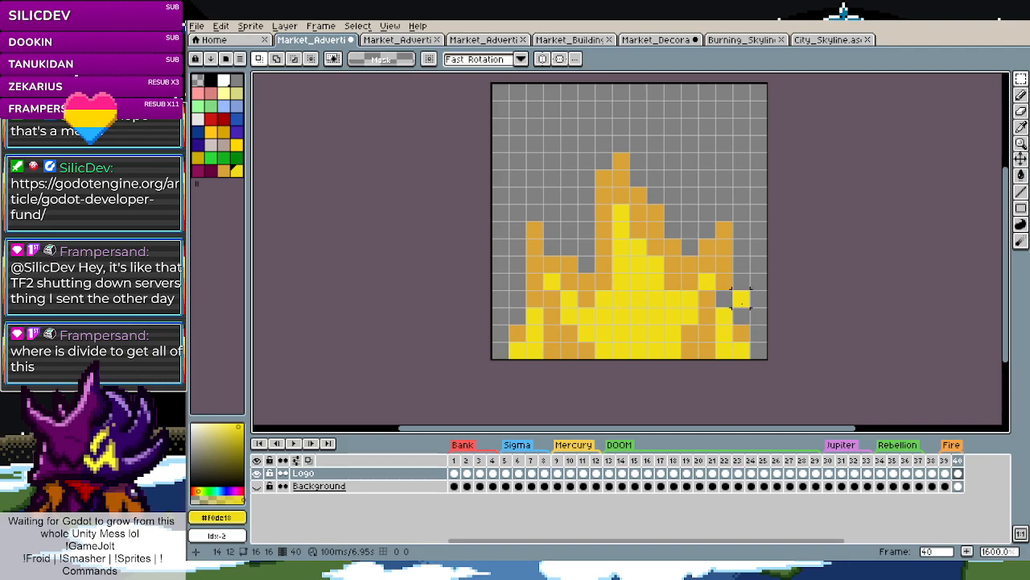
{"action": "key", "text": "i"}
{"action": "left_click", "coordinate": [741, 330]}
{"action": "key", "text": "b"}
{"action": "left_click", "coordinate": [742, 317]}
Move the right tongue's yellow highlight up one pixel, add yellow beside it, and repaint its old spot with #d9a336
{"action": "key", "text": "i"}
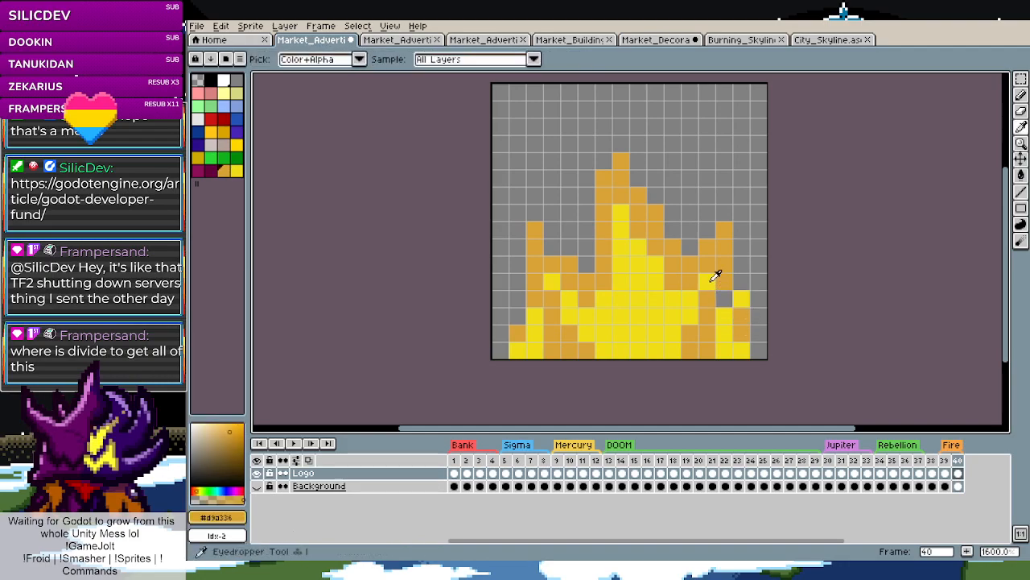
{"action": "left_click", "coordinate": [711, 282]}
{"action": "key", "text": "b"}
{"action": "left_click", "coordinate": [708, 268]}
{"action": "left_click", "coordinate": [695, 281]}
{"action": "key", "text": "i"}
{"action": "left_click", "coordinate": [711, 298]}
{"action": "key", "text": "b"}
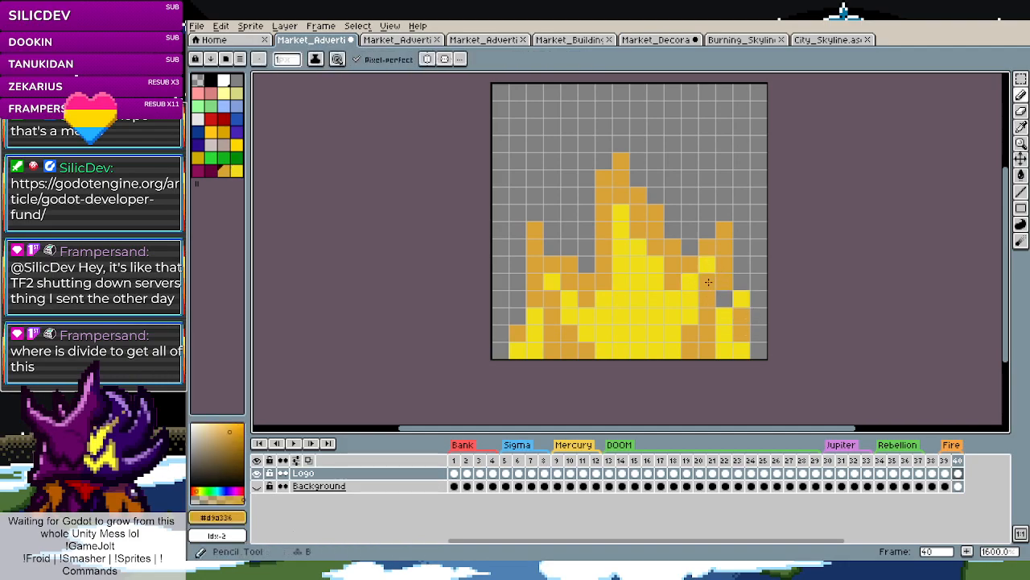
In frame 40, move the left tongue's yellow highlight down one pixel and repaint its old spot with #d9a336
{"action": "scroll", "coordinate": [703, 340], "scroll_direction": "down", "scroll_amount": 5}
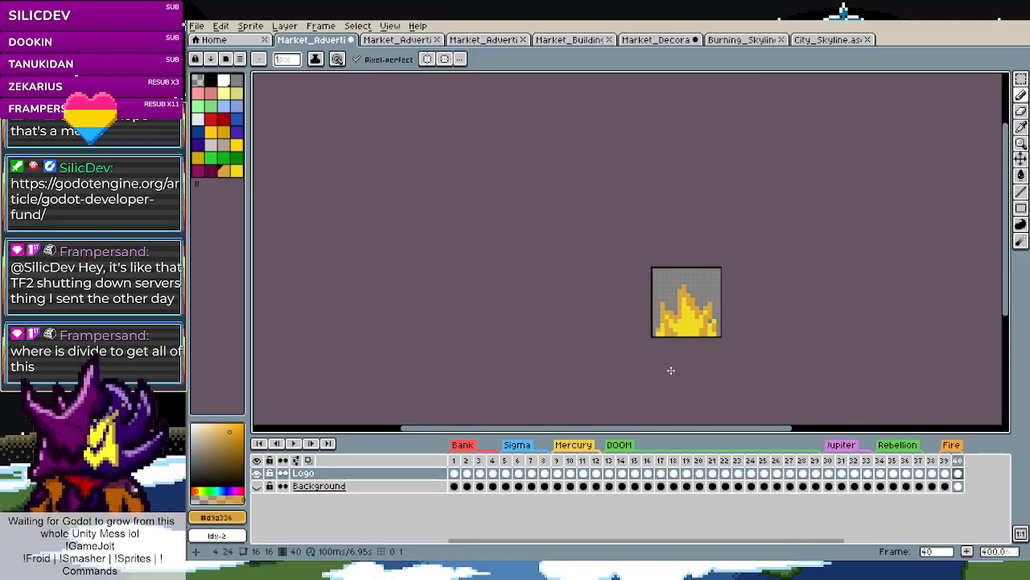
{"action": "scroll", "coordinate": [681, 329], "scroll_direction": "up", "scroll_amount": 5}
{"action": "left_click", "coordinate": [682, 328]}
{"action": "key", "text": "i"}
{"action": "left_click", "coordinate": [629, 293]}
{"action": "key", "text": "b"}
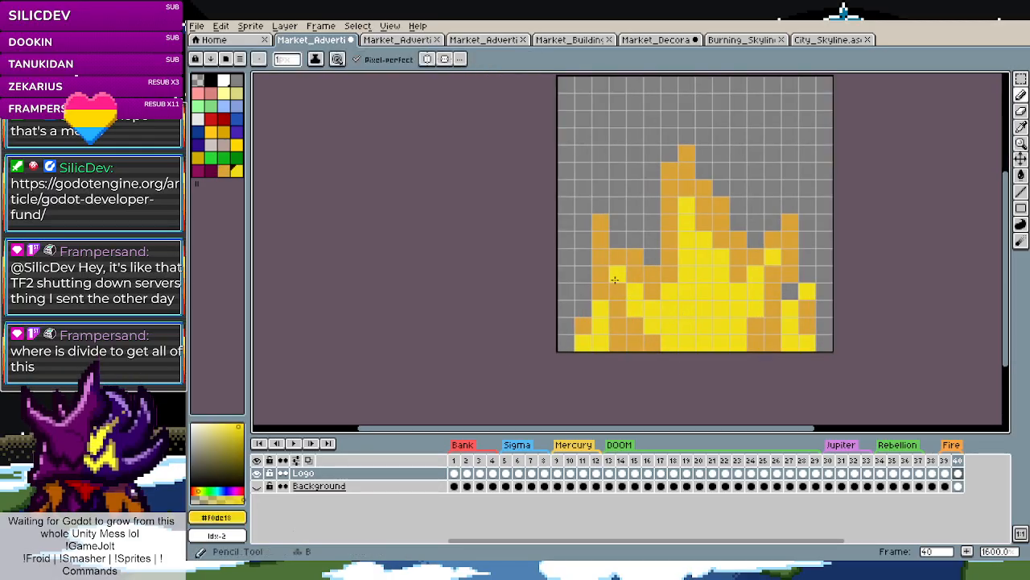
{"action": "key", "text": "i"}
{"action": "left_click", "coordinate": [604, 275]}
{"action": "key", "text": "b"}
{"action": "left_click", "coordinate": [617, 275]}
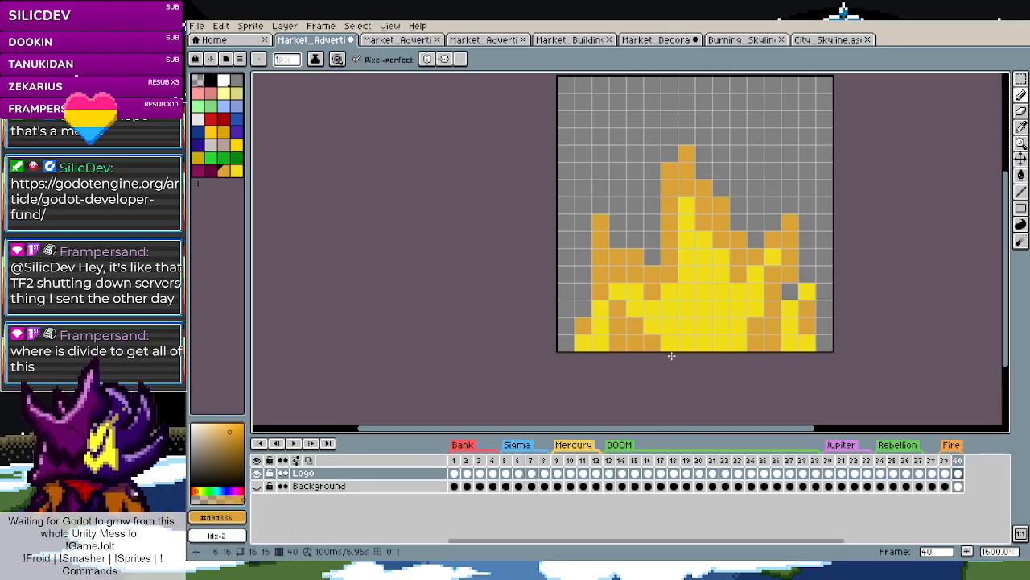
Add a yellow #f0de18 pixel to the right side of the central flame's narrow upper core and play the animation
{"action": "left_click", "coordinate": [688, 310]}
{"action": "key", "text": "i"}
{"action": "left_click", "coordinate": [686, 205]}
{"action": "key", "text": "b"}
{"action": "left_click", "coordinate": [686, 223]}
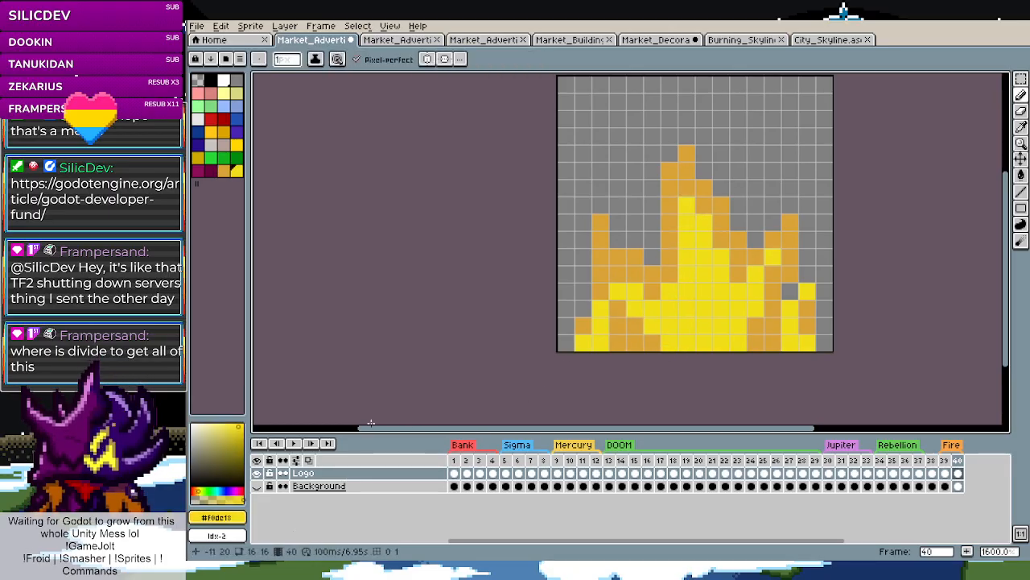
{"action": "left_click", "coordinate": [294, 445]}
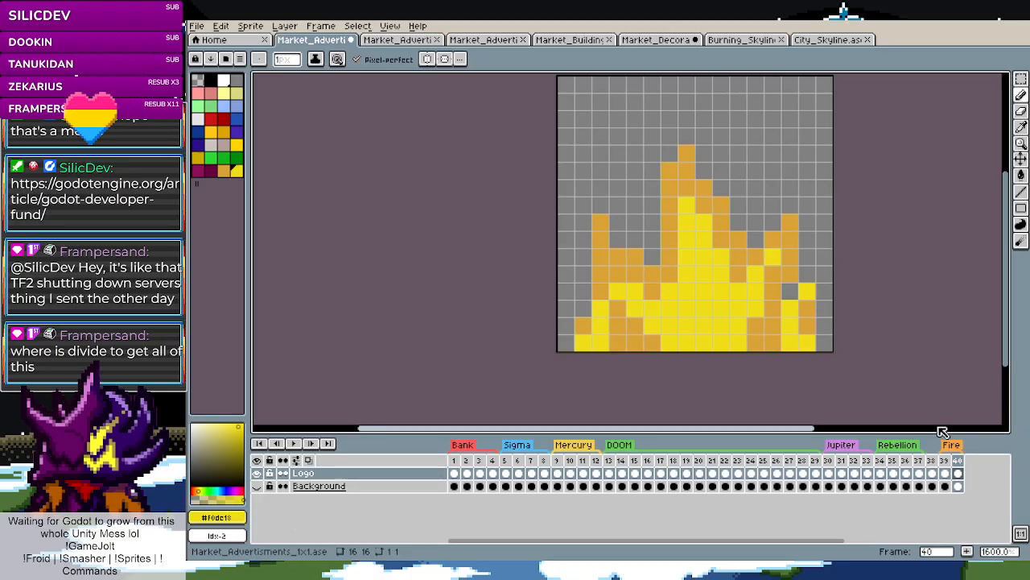
Add frame 41 as a copy of frame 40 and compare it with the preceding frames
{"action": "right_click", "coordinate": [957, 460]}
{"action": "left_click", "coordinate": [972, 486]}
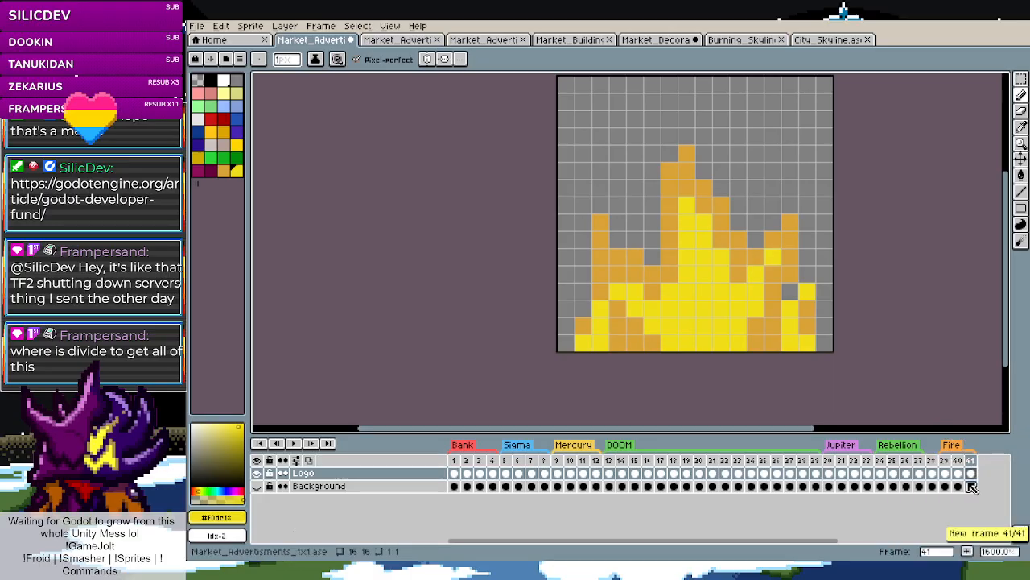
{"action": "key", "text": "Left"}
{"action": "key", "text": "Left"}
{"action": "key", "text": "Right"}
{"action": "left_click", "coordinate": [972, 465]}
In frame 41, shift the row below the central flame's peak one pixel right, and its top three rows one pixel right
{"action": "key", "text": "m"}
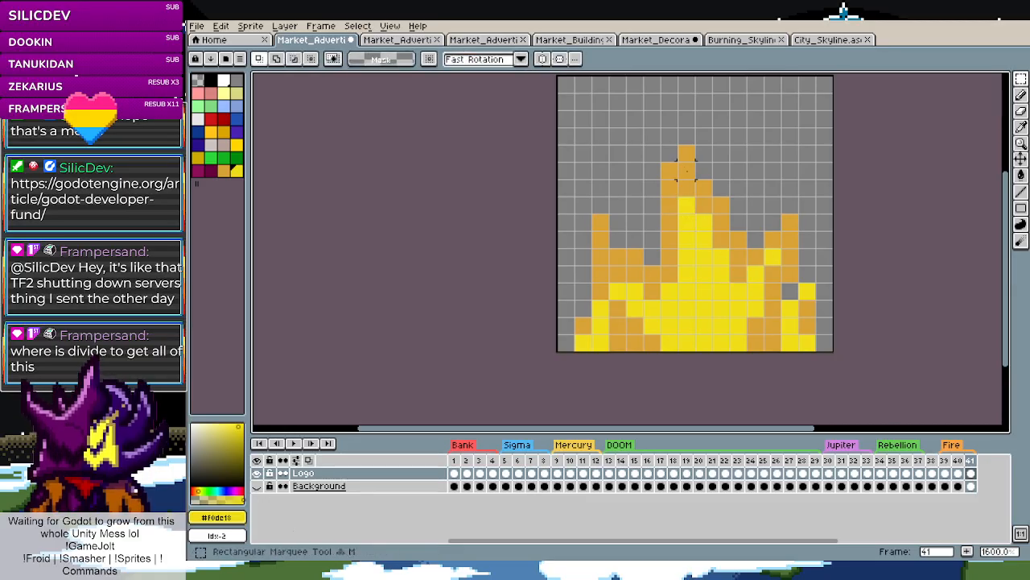
{"action": "left_click_drag", "start_coordinate": [665, 193], "coordinate": [688, 189]}
{"action": "key", "text": "ctrl+d"}
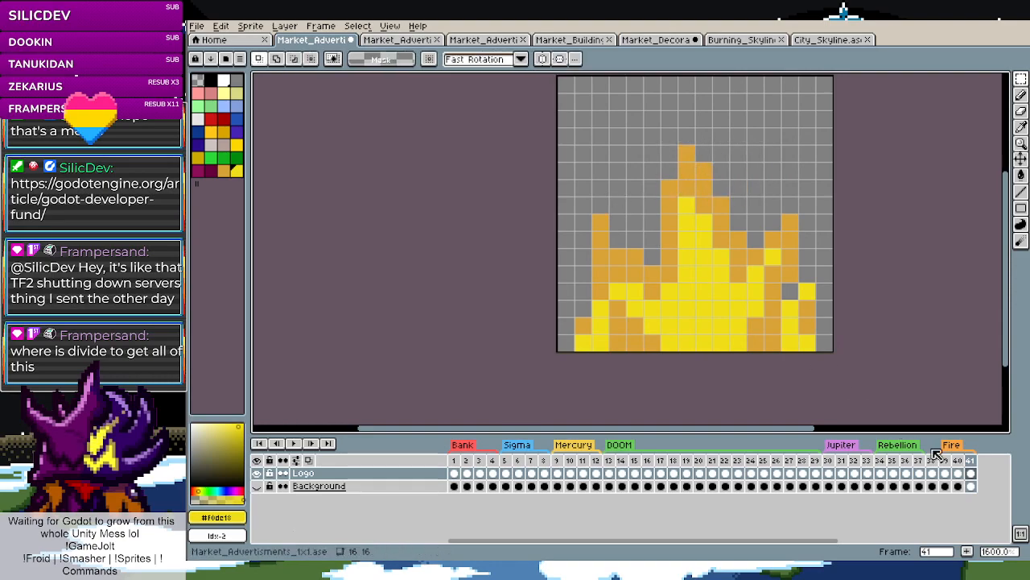
{"action": "left_click", "coordinate": [958, 461]}
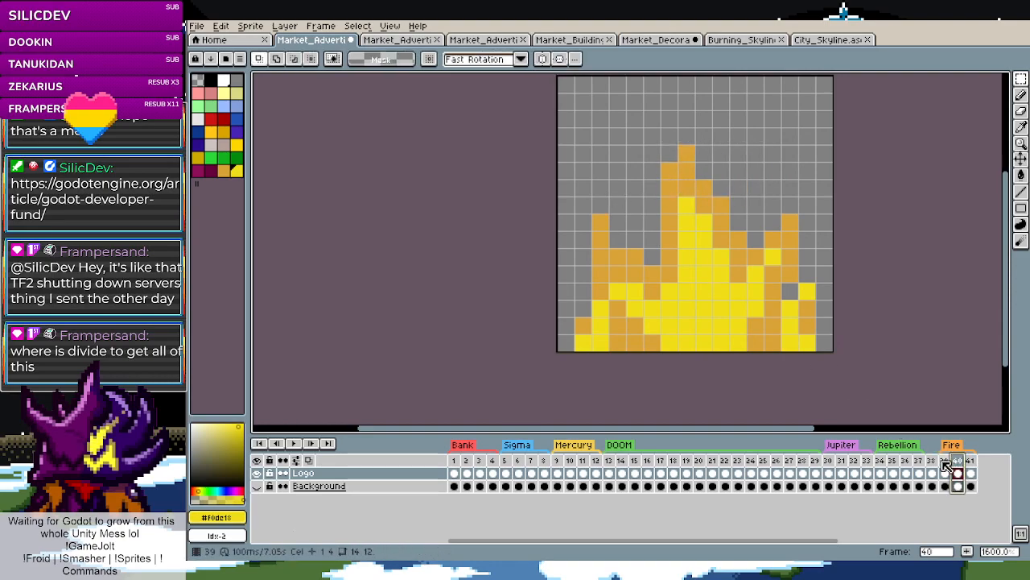
{"action": "left_click", "coordinate": [946, 464]}
{"action": "left_click", "coordinate": [973, 463]}
{"action": "mouse_move", "coordinate": [669, 191]}
{"action": "left_mouse_down"}
{"action": "mouse_move", "coordinate": [709, 165]}
{"action": "mouse_move", "coordinate": [707, 154]}
{"action": "mouse_move", "coordinate": [712, 179]}
{"action": "left_mouse_up"}
{"action": "key", "text": "ctrl+d"}
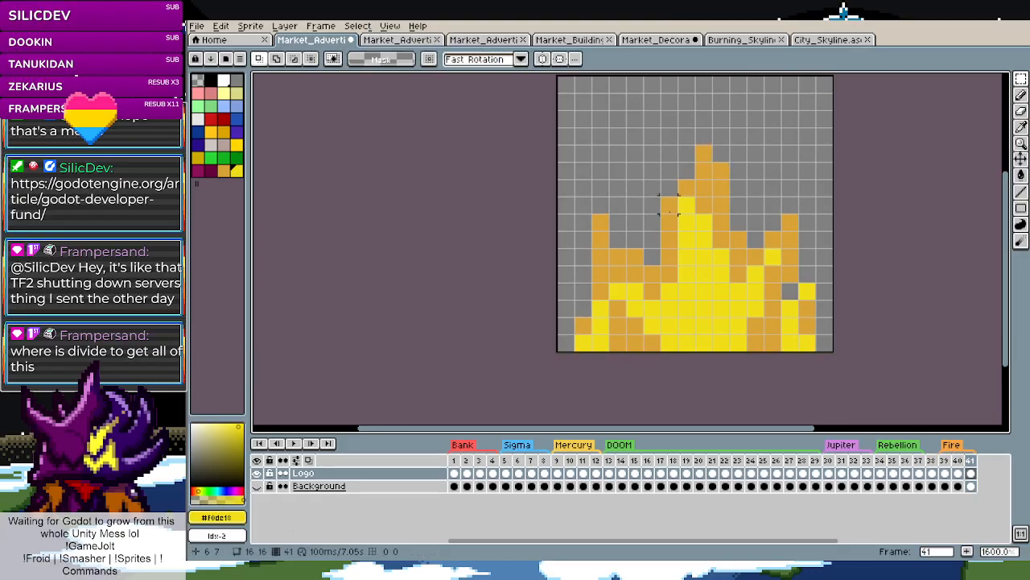
Cover the left pixel of the central core's tip with #d9a336 and extend the core up one pixel with #f0de18
{"action": "key", "text": "b"}
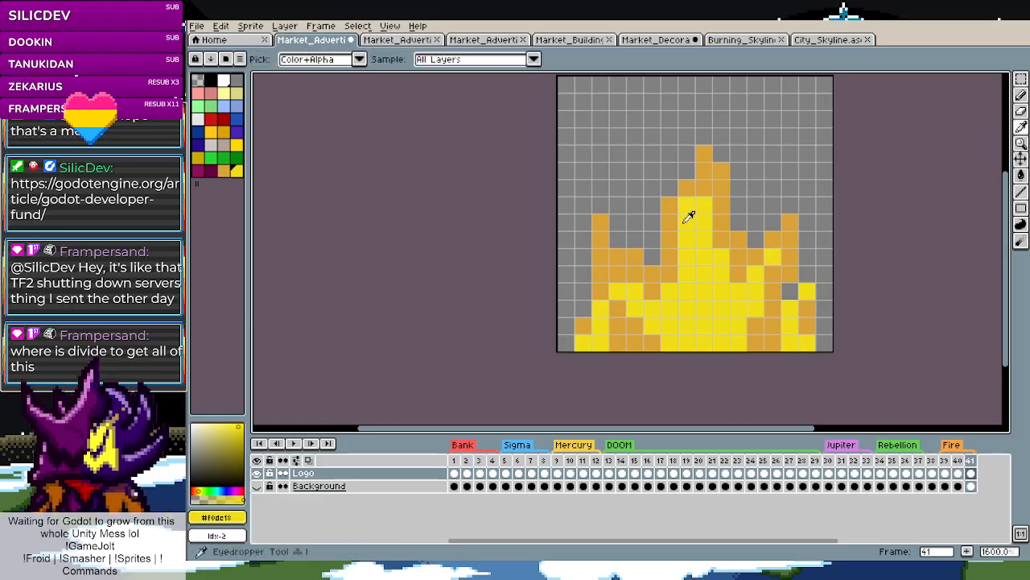
{"action": "left_click", "coordinate": [675, 208], "text": "alt"}
{"action": "left_click", "coordinate": [686, 207]}
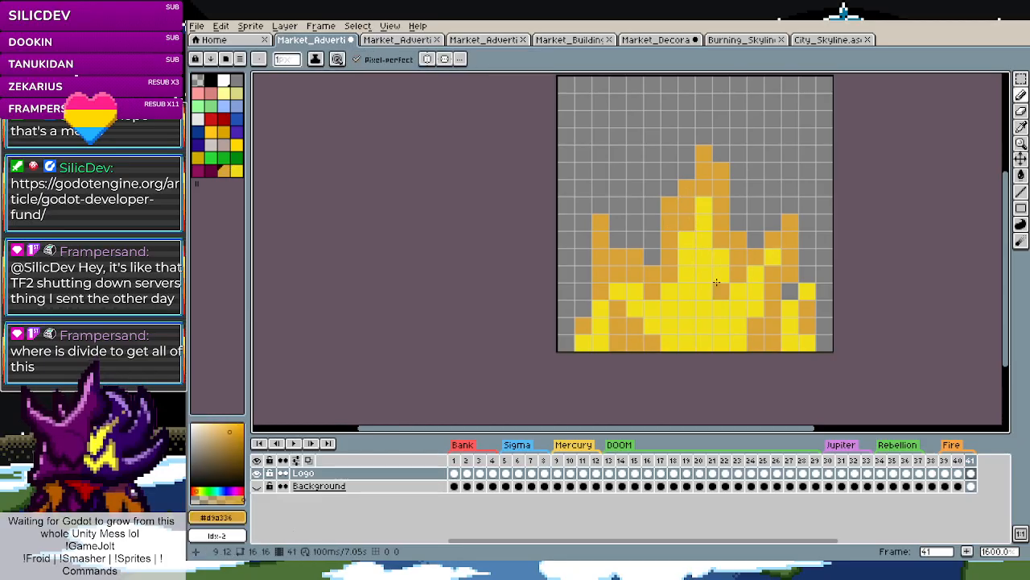
{"action": "left_click", "coordinate": [751, 239], "text": "alt"}
{"action": "left_click", "coordinate": [702, 187]}
{"action": "left_click", "coordinate": [686, 222]}
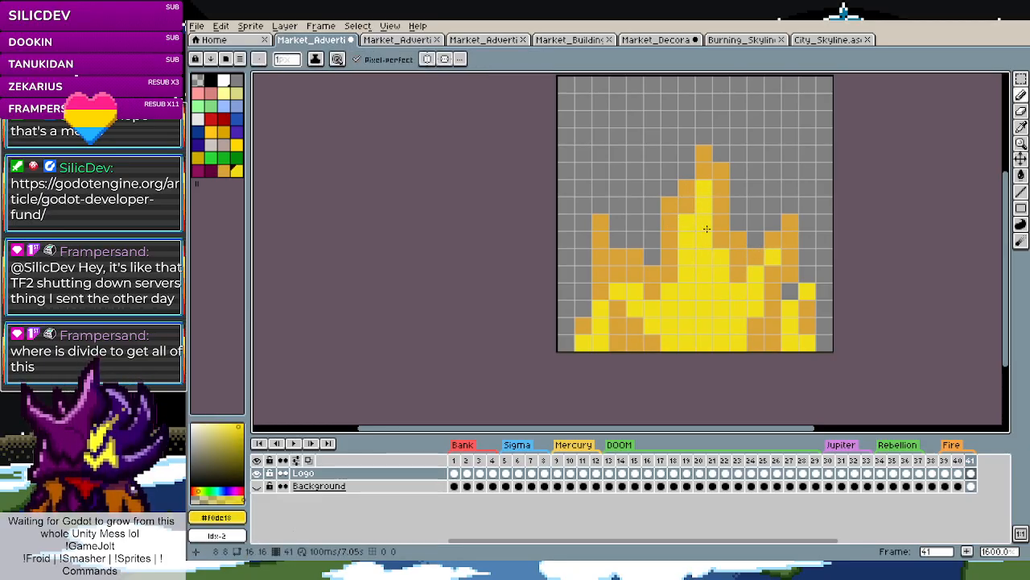
Shift the two central flame rows below the yellow tip one pixel right and fill the left-edge gap with #d9a336
{"action": "key", "text": "m"}
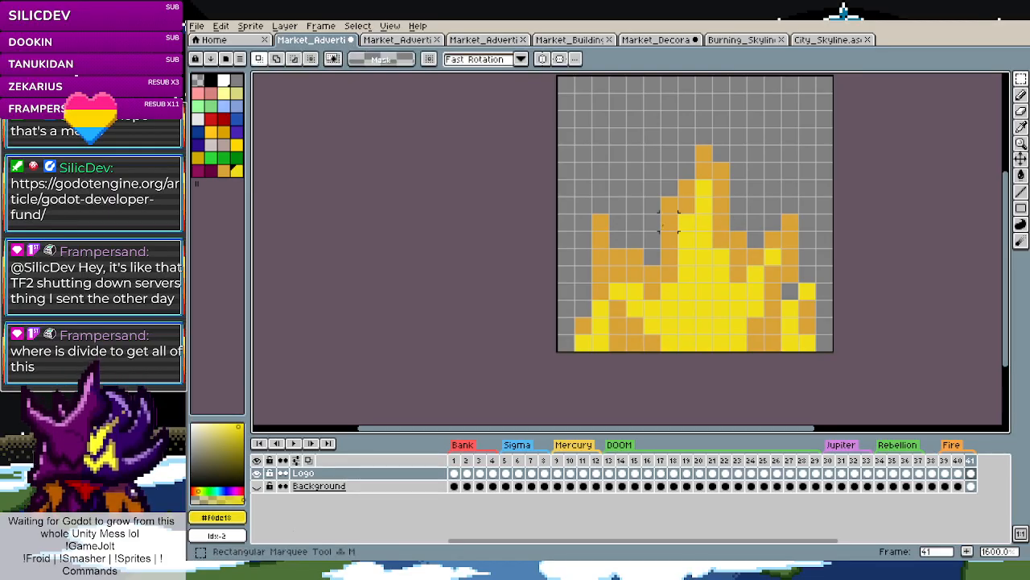
{"action": "mouse_move", "coordinate": [669, 205]}
{"action": "left_mouse_down"}
{"action": "mouse_move", "coordinate": [734, 211]}
{"action": "mouse_move", "coordinate": [720, 239]}
{"action": "left_mouse_up"}
{"action": "left_click", "coordinate": [652, 222]}
{"action": "key", "text": "b"}
{"action": "left_click", "coordinate": [672, 217], "text": "alt"}
{"action": "left_click", "coordinate": [687, 222]}
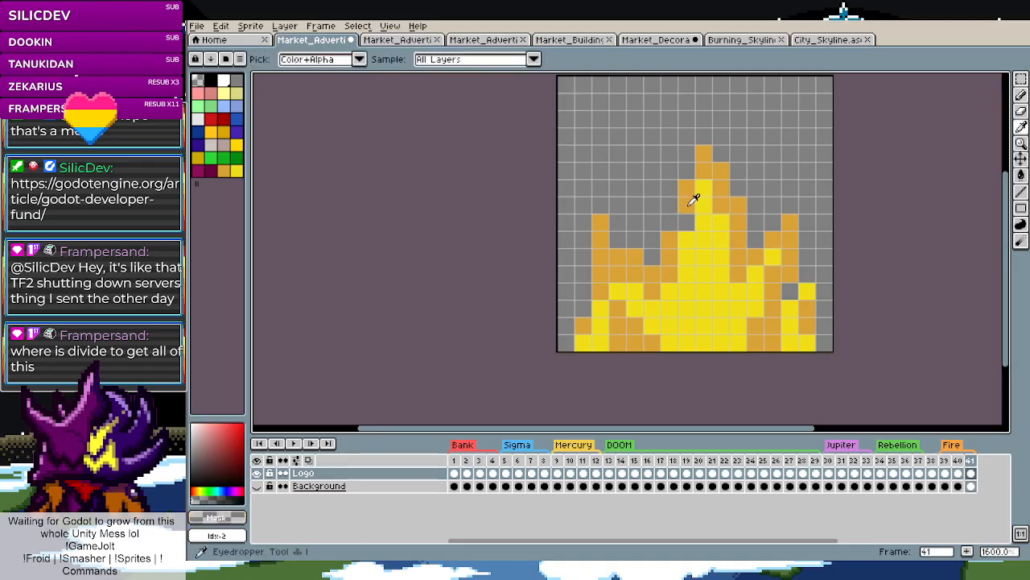
{"action": "left_click", "coordinate": [691, 206], "text": "alt"}
{"action": "left_click", "coordinate": [683, 218]}
{"action": "key", "text": "alt"}
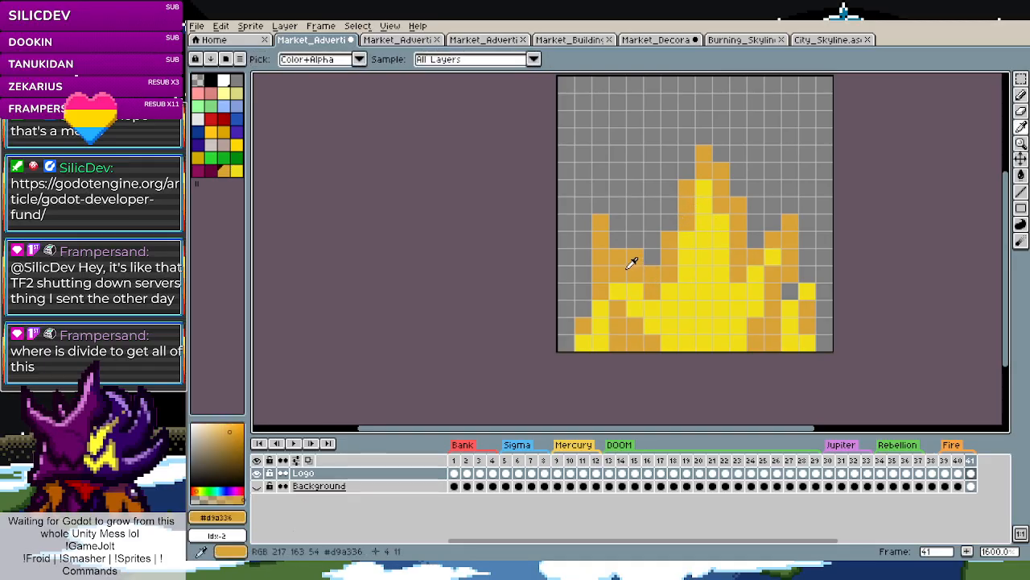
Bend the left tongue's tip to the right with two diagonal #d9a336 pixels and delete its old two tip pixels
{"action": "key", "text": "b"}
{"action": "left_click", "coordinate": [617, 239]}
{"action": "key", "text": "i"}
{"action": "key", "text": "m"}
{"action": "left_click_drag", "start_coordinate": [605, 239], "coordinate": [608, 223]}
{"action": "key", "text": "Delete"}
{"action": "key", "text": "b"}
{"action": "left_click", "coordinate": [635, 222]}
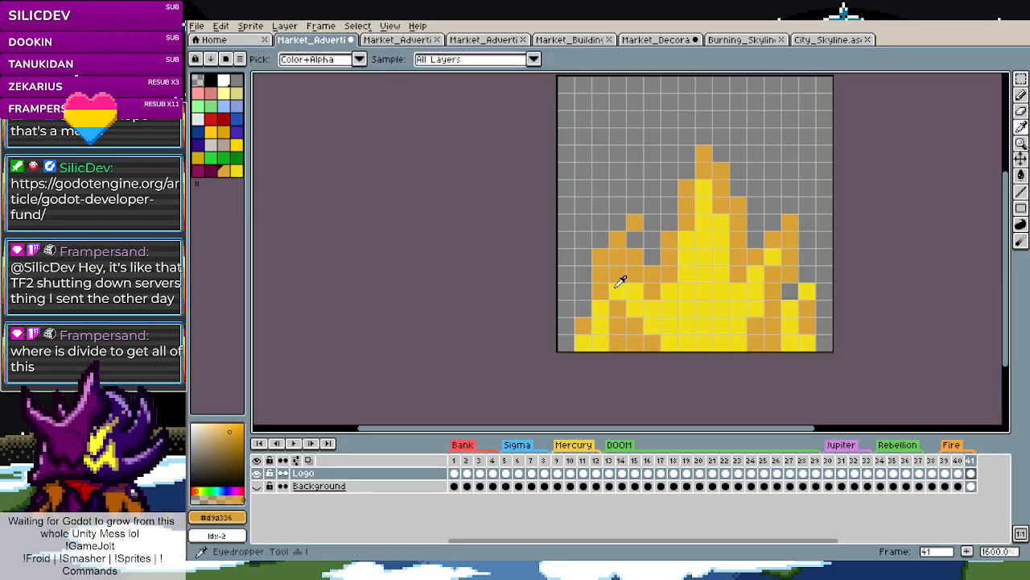
Move the left tongue's yellow highlight up and right by one pixel, repainting its old spot with #d9a336
{"action": "left_click", "coordinate": [619, 272], "text": "alt"}
{"action": "left_click", "coordinate": [616, 268], "text": "alt"}
{"action": "left_click", "coordinate": [618, 288]}
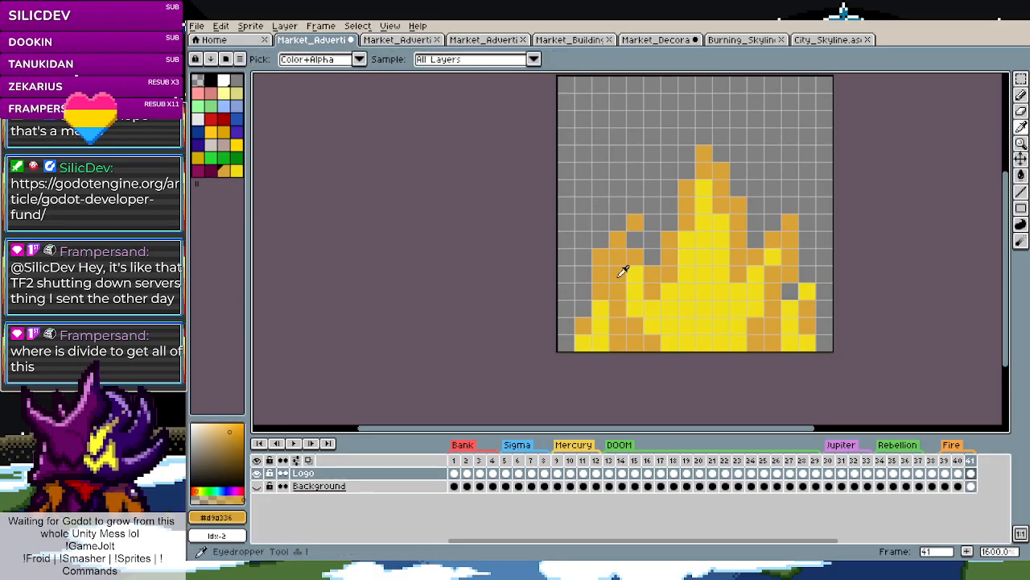
{"action": "left_click", "coordinate": [631, 275], "text": "alt"}
Shift the right tongue's lower yellow highlight one pixel right, cover its old spot with #d9a336, and extend the yellow down one pixel
{"action": "left_click", "coordinate": [773, 309]}
{"action": "key", "text": "i"}
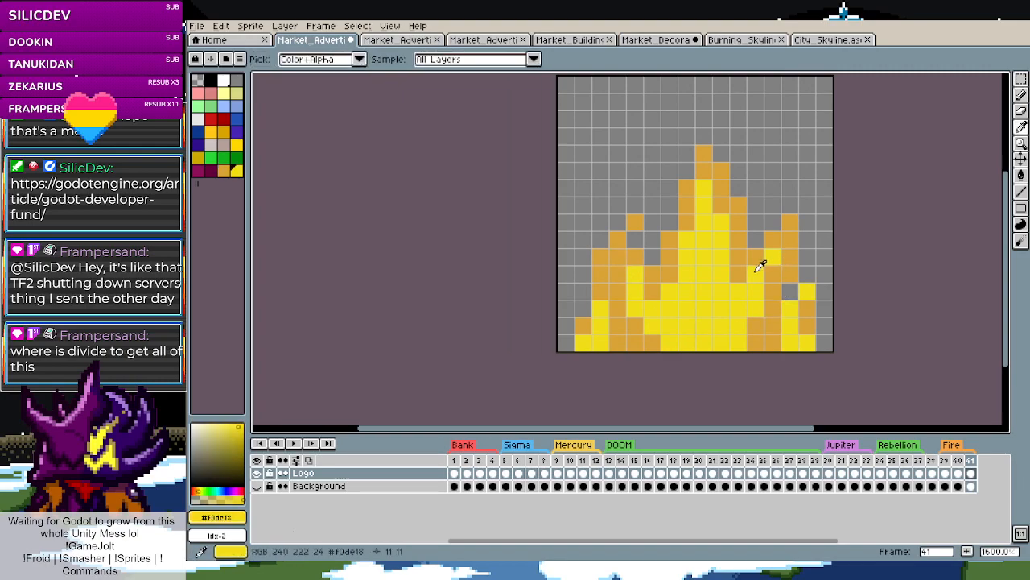
{"action": "key", "text": "b"}
{"action": "left_click", "coordinate": [754, 258], "text": "alt"}
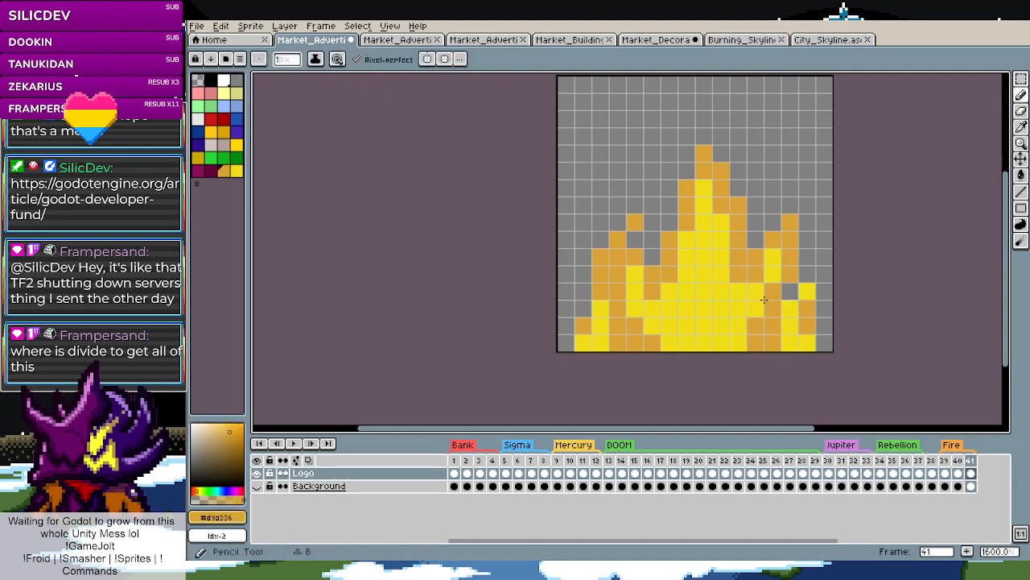
{"action": "left_click", "coordinate": [758, 286], "text": "alt"}
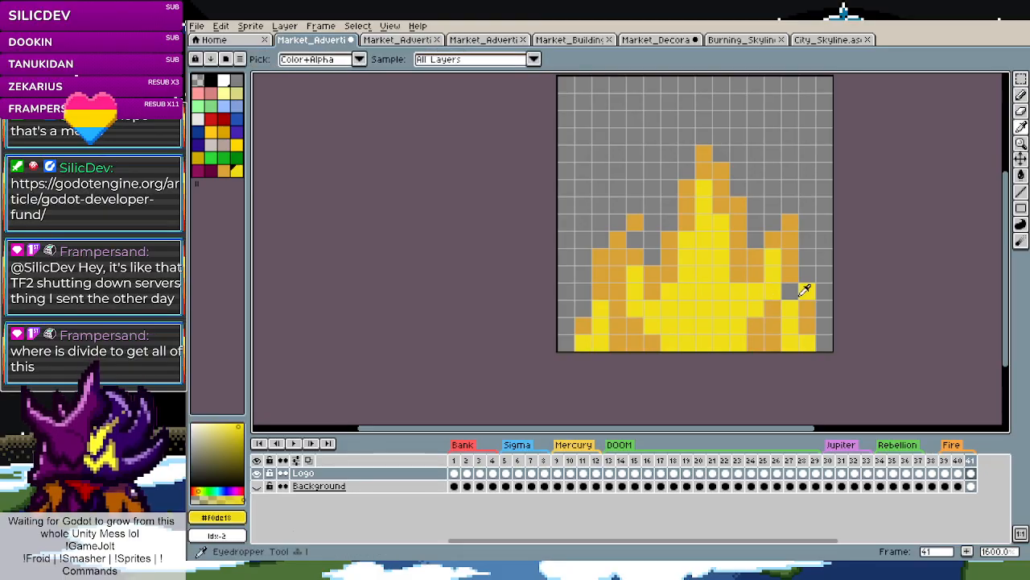
Shift the upper yellow pixels of the lower-right side flame one pixel right and delete the overflow in the last column
{"action": "key", "text": "m"}
{"action": "mouse_move", "coordinate": [783, 286]}
{"action": "left_mouse_down"}
{"action": "mouse_move", "coordinate": [805, 315]}
{"action": "mouse_move", "coordinate": [829, 314]}
{"action": "left_mouse_up"}
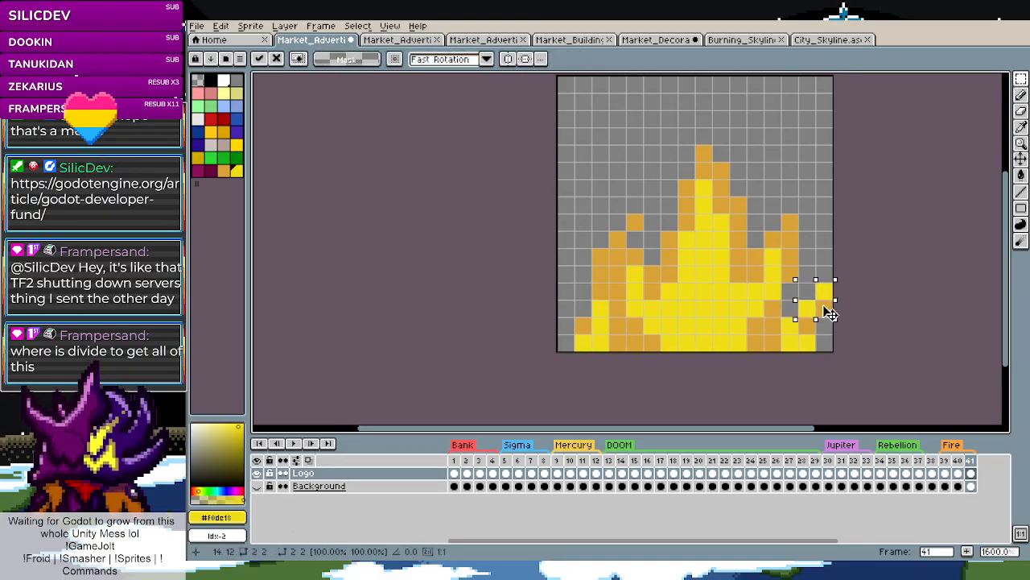
{"action": "key", "text": "ctrl+d"}
{"action": "key", "text": "i"}
{"action": "left_click", "coordinate": [810, 290]}
{"action": "key", "text": "m"}
{"action": "left_click_drag", "start_coordinate": [825, 309], "coordinate": [825, 277]}
{"action": "key", "text": "Delete"}
Shift the upper yellow pixels of the lower-left side flame one pixel left and fill the lower gap with #d9a336
{"action": "left_click_drag", "start_coordinate": [606, 307], "coordinate": [579, 322]}
{"action": "key", "text": "ctrl+d"}
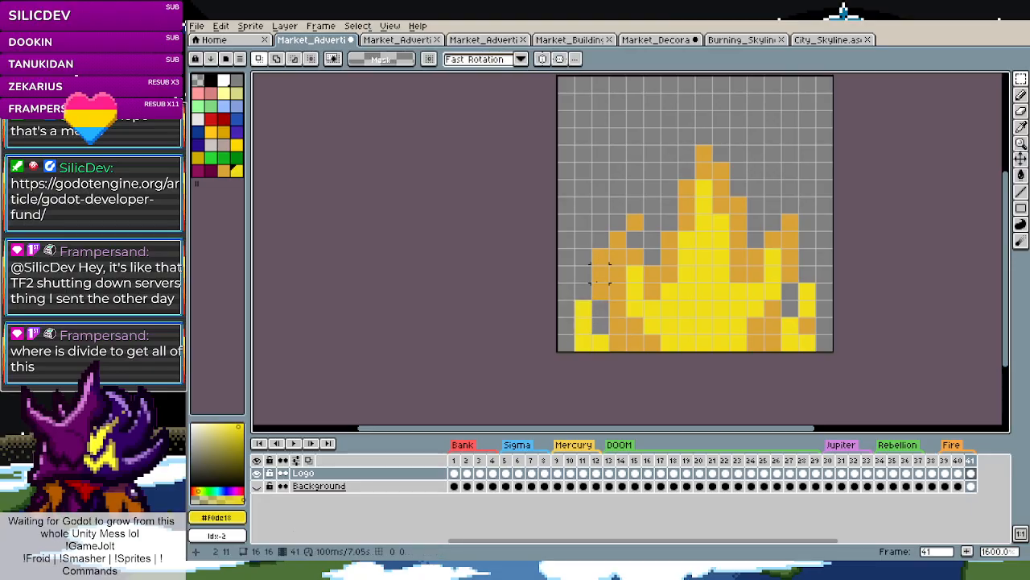
{"action": "key", "text": "i"}
{"action": "left_click", "coordinate": [616, 342]}
{"action": "key", "text": "b"}
{"action": "left_click", "coordinate": [601, 325]}
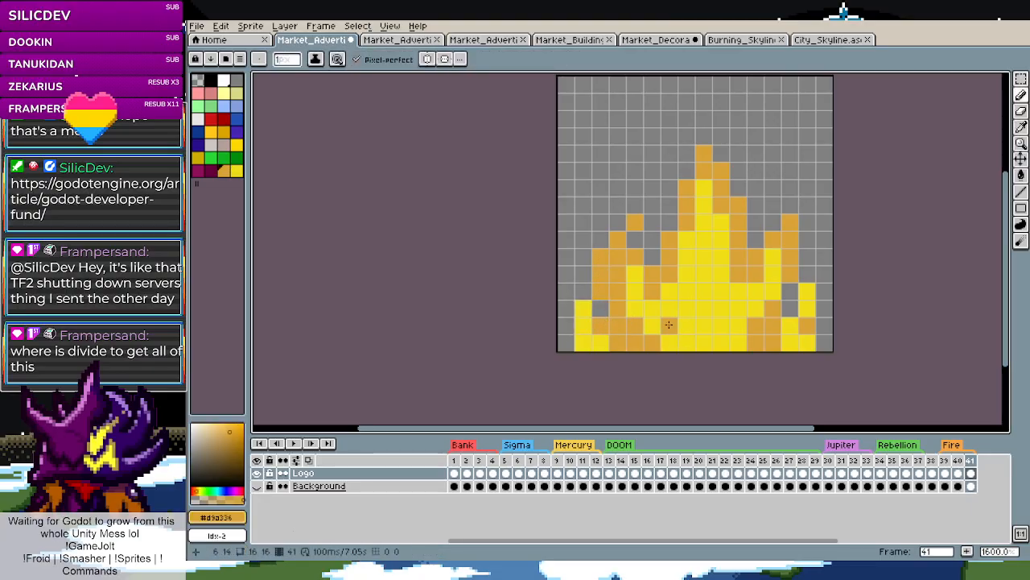
Move the left tongue's yellow highlight one pixel left and add a #f0de18 pixel at the central core's right edge
{"action": "key", "text": "i"}
{"action": "left_click", "coordinate": [603, 339]}
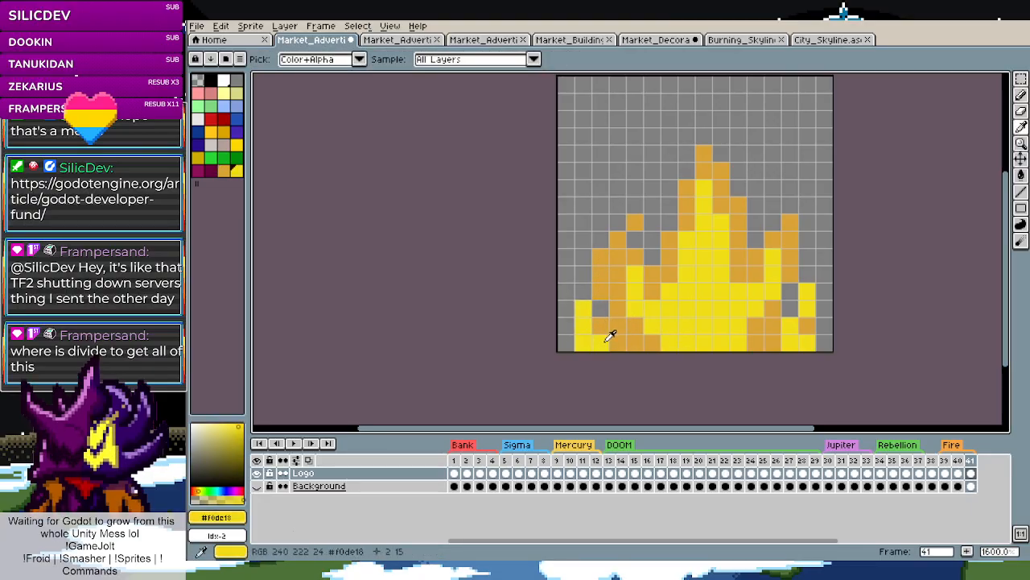
{"action": "key", "text": "b"}
{"action": "left_click", "coordinate": [626, 275]}
{"action": "key", "text": "i"}
{"action": "left_click", "coordinate": [741, 260]}
{"action": "key", "text": "i"}
{"action": "left_click", "coordinate": [740, 296]}
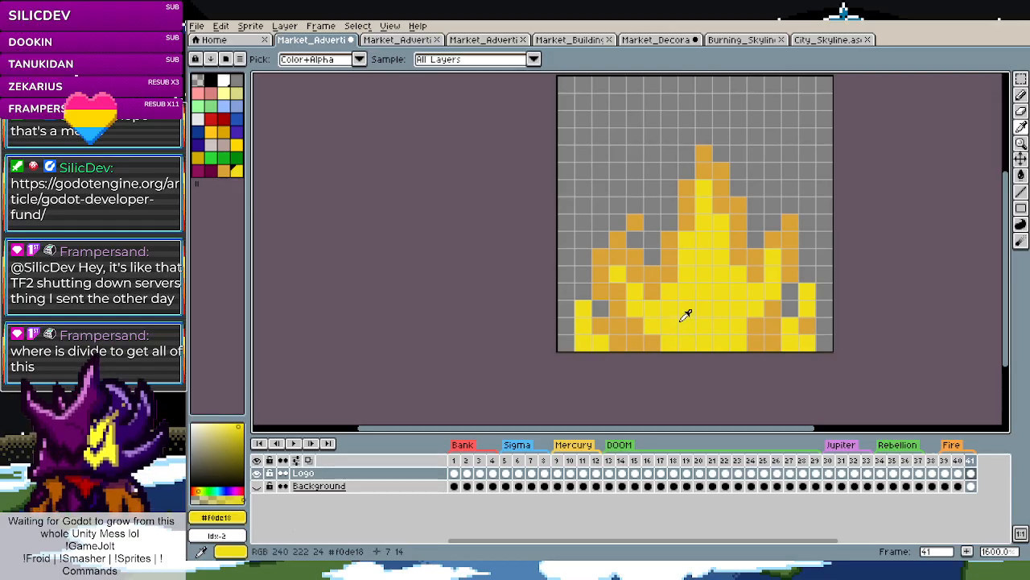
Play the Fire animation at a smaller zoom to check the flame's motion
{"action": "scroll", "coordinate": [691, 306], "scroll_direction": "down", "scroll_amount": 6}
{"action": "scroll", "coordinate": [701, 317], "scroll_direction": "up", "scroll_amount": 2}
{"action": "left_click", "coordinate": [295, 450]}
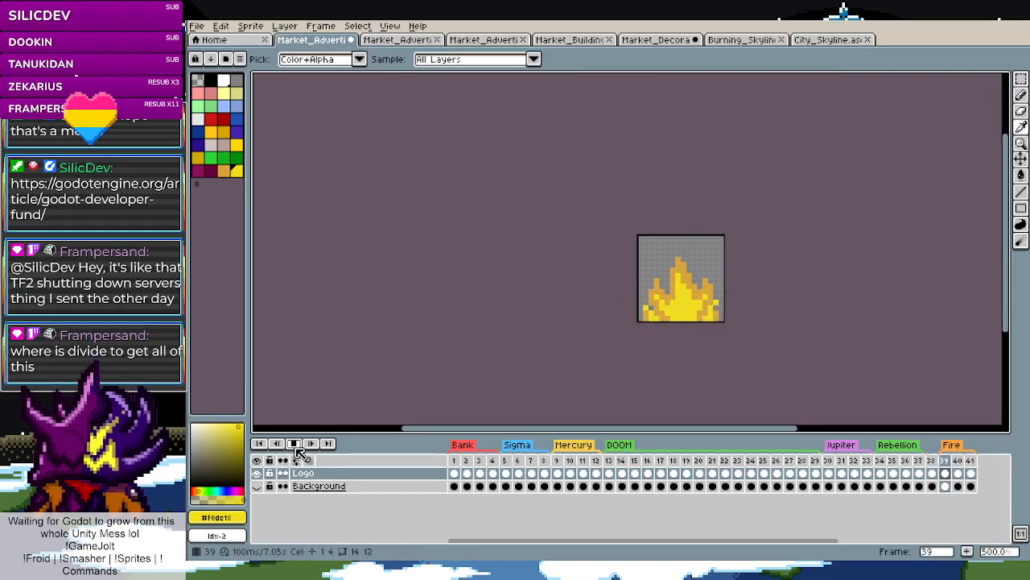
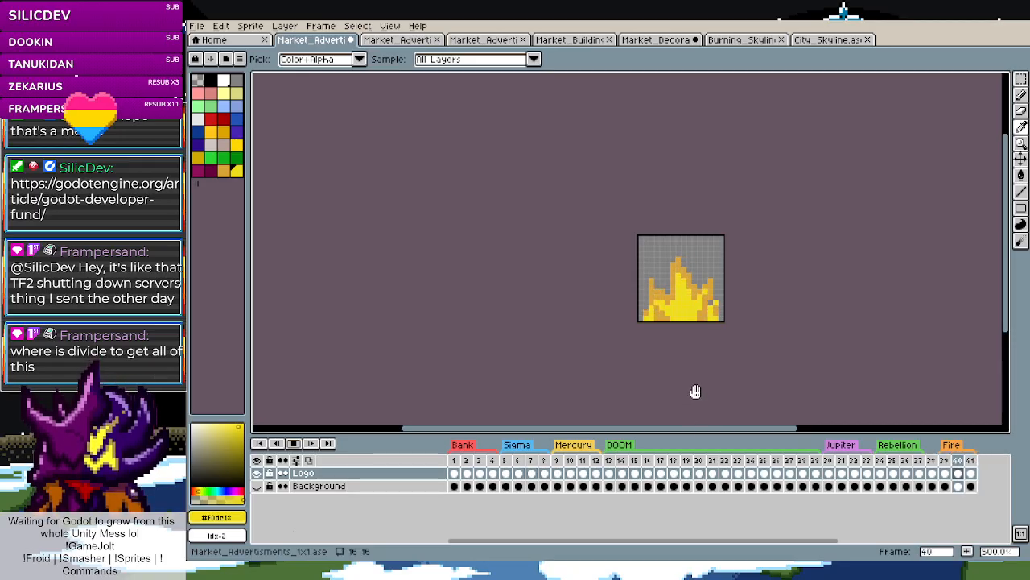
{"action": "scroll", "coordinate": [682, 297], "scroll_direction": "up", "scroll_amount": 5}
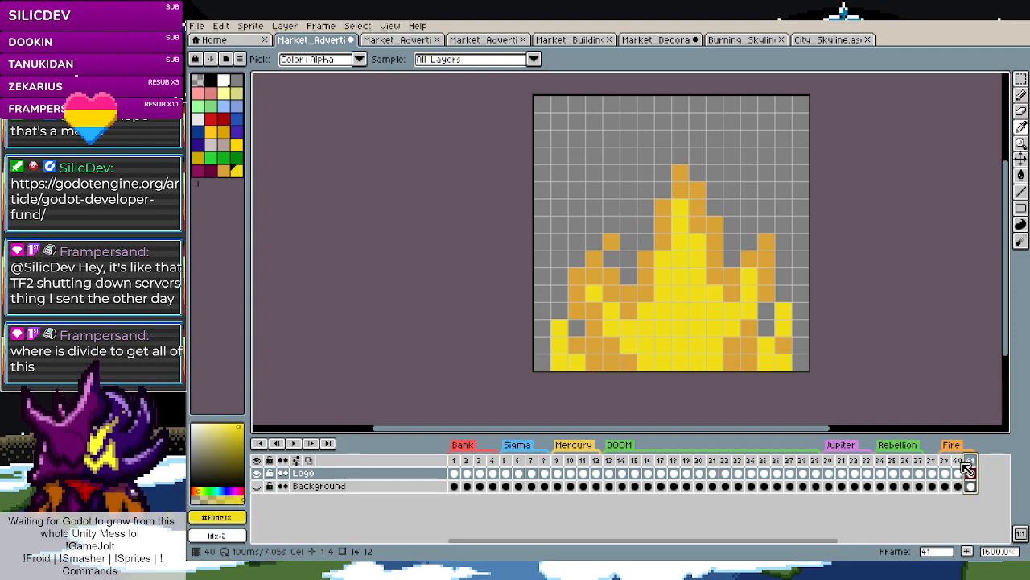
Duplicate frame 39 and place the copy at the end of the Fire animation as frame 42
{"action": "right_click", "coordinate": [965, 462]}
{"action": "left_click", "coordinate": [951, 449]}
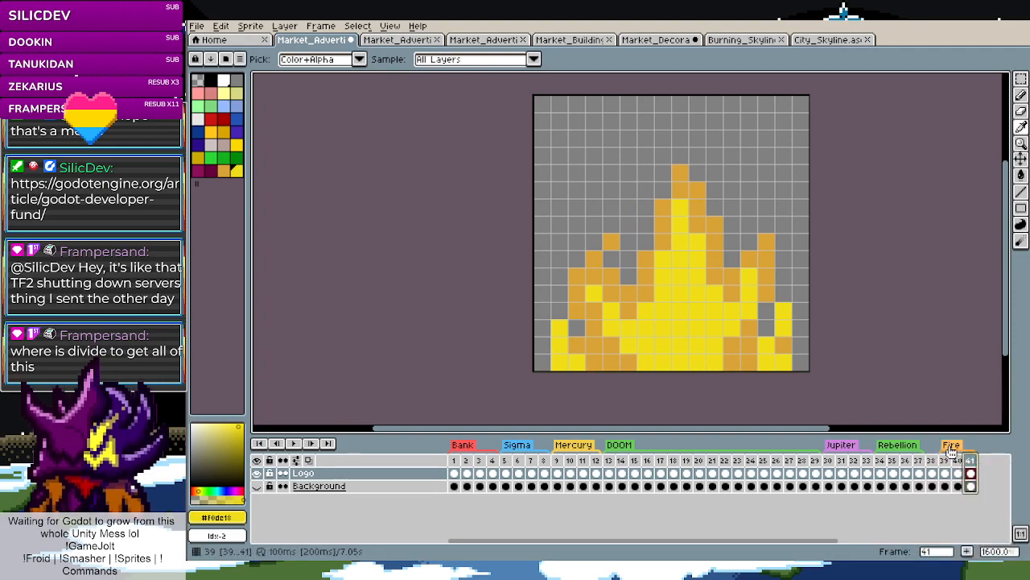
{"action": "left_click", "coordinate": [945, 463]}
{"action": "right_click", "coordinate": [946, 465]}
{"action": "left_click", "coordinate": [956, 482]}
{"action": "left_click", "coordinate": [959, 463]}
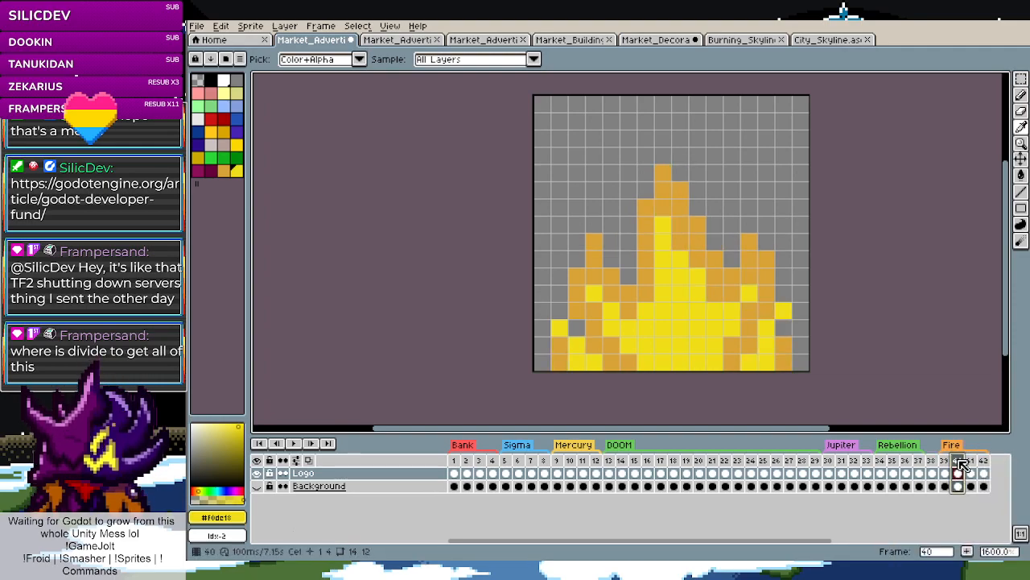
{"action": "left_click", "coordinate": [983, 460]}
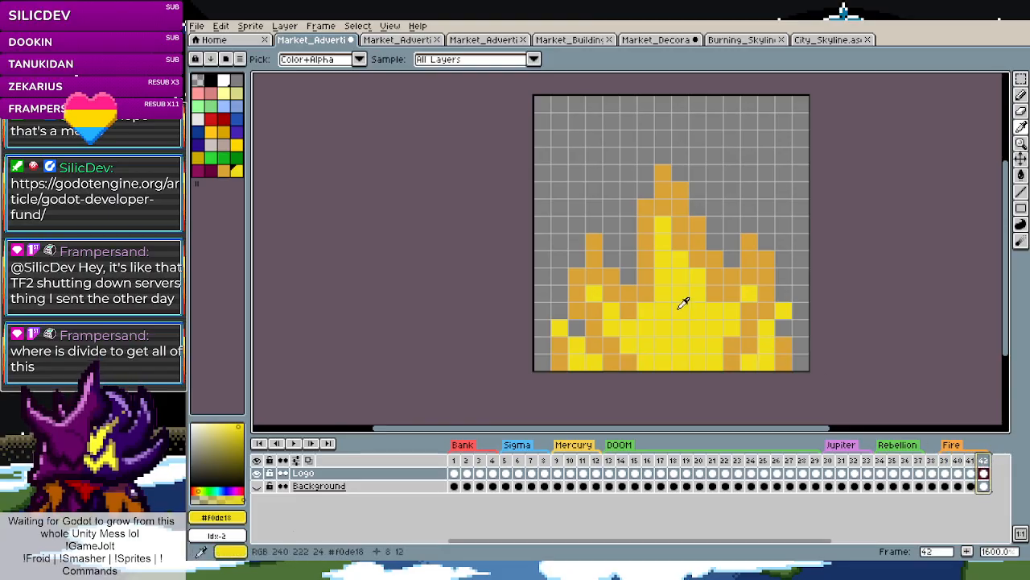
In frame 42, select the central flame's four-by-five-pixel top section and move it slightly downward
{"action": "key", "text": "m"}
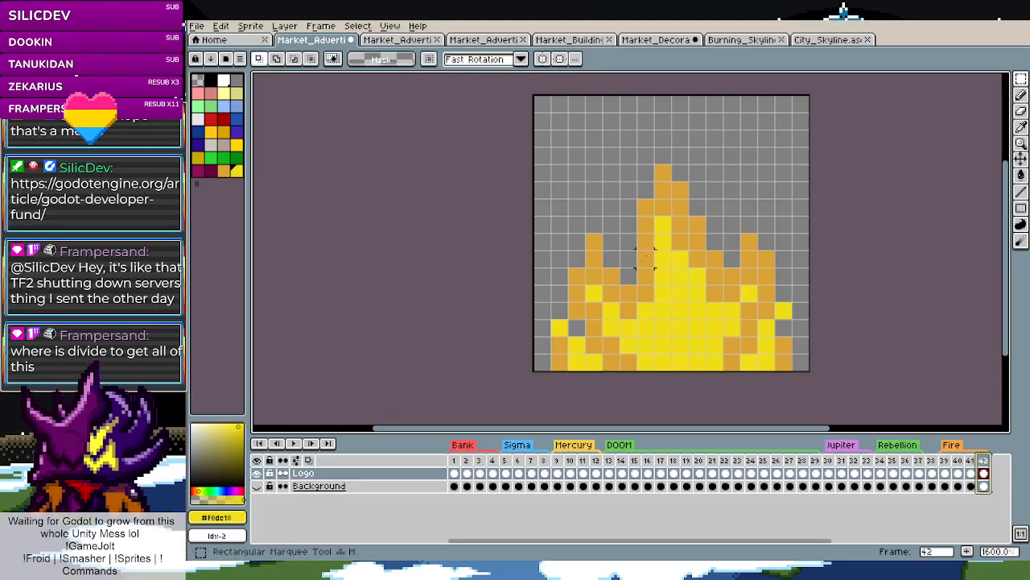
{"action": "left_click_drag", "start_coordinate": [636, 253], "coordinate": [708, 162]}
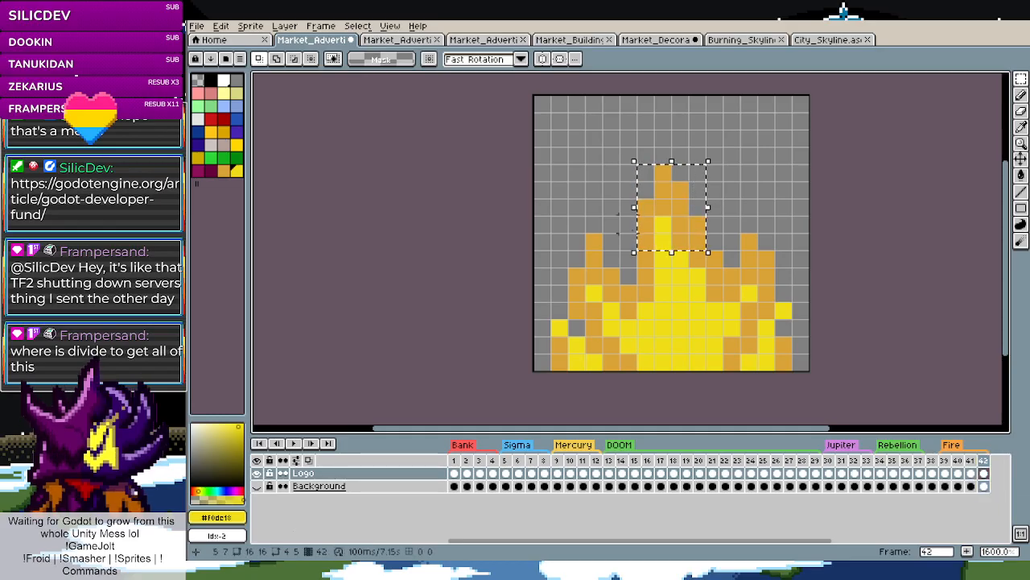
{"action": "mouse_move", "coordinate": [694, 208]}
{"action": "left_mouse_down"}
{"action": "mouse_move", "coordinate": [768, 210]}
{"action": "mouse_move", "coordinate": [690, 219]}
{"action": "left_mouse_up"}
{"action": "left_click", "coordinate": [577, 190]}
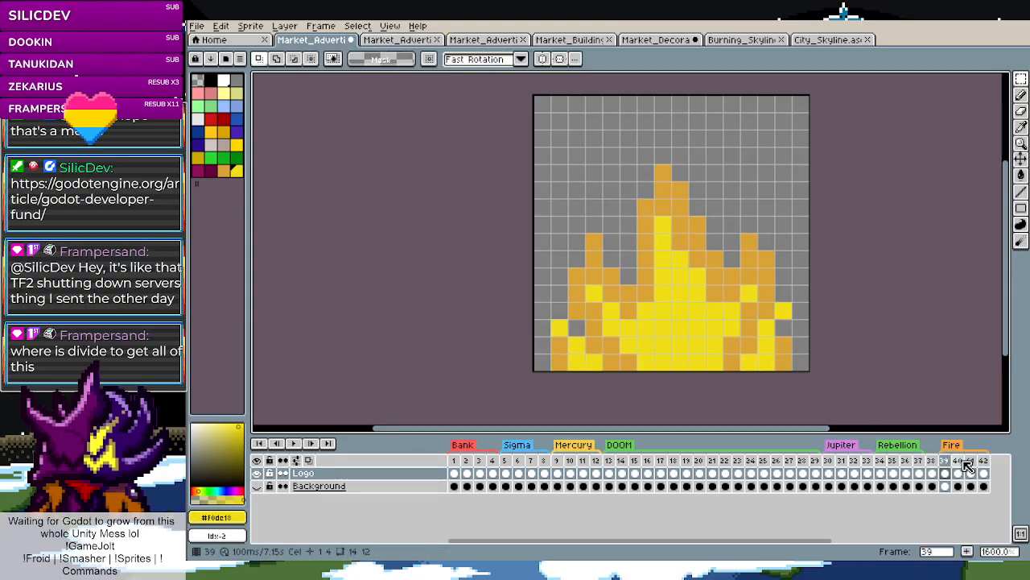
In frame 42, shift the upper part of the flame's left tongue one pixel to the right
{"action": "left_click", "coordinate": [984, 462]}
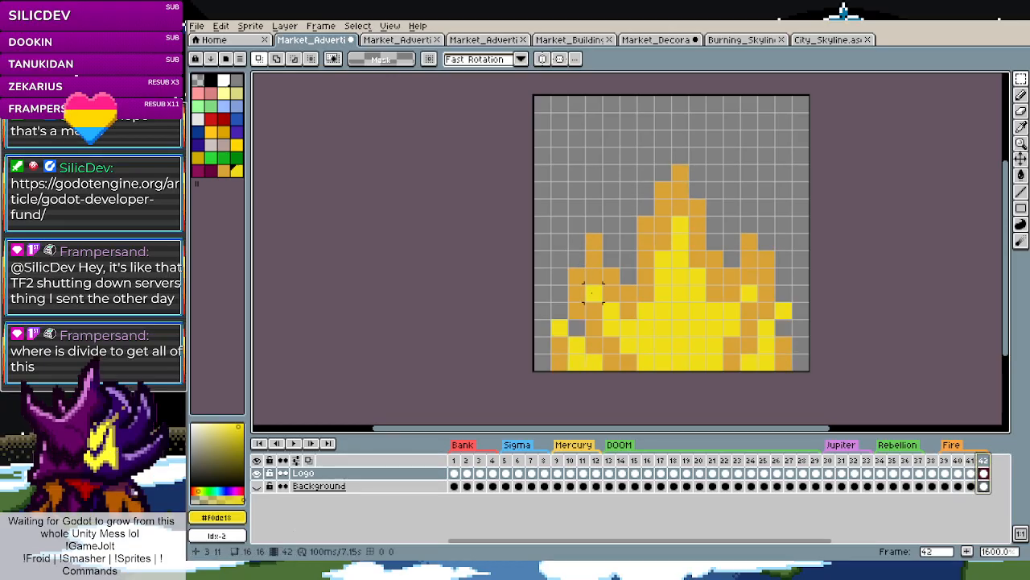
{"action": "left_click_drag", "start_coordinate": [576, 293], "coordinate": [620, 216]}
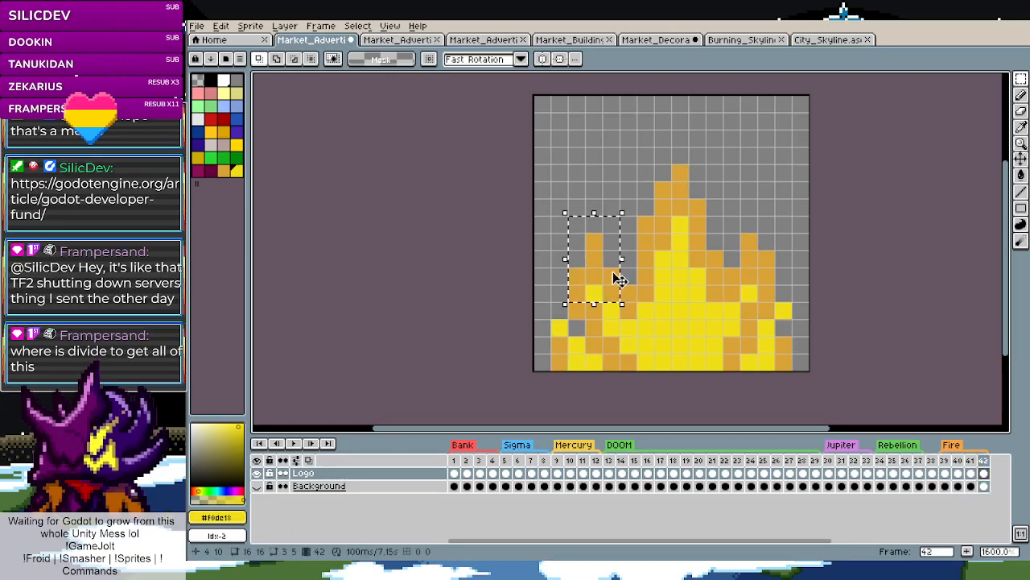
{"action": "left_click", "coordinate": [547, 266]}
{"action": "left_click_drag", "start_coordinate": [577, 279], "coordinate": [616, 280]}
{"action": "left_click", "coordinate": [516, 293]}
Repaint the left tongue with sampled orange #d9a336 and yellow #f0de18, moving its highlight one pixel right and filling its inner edge orange
{"action": "key", "text": "i"}
{"action": "left_click", "coordinate": [594, 290]}
{"action": "key", "text": "b"}
{"action": "left_click", "coordinate": [609, 293]}
{"action": "key", "text": "i"}
{"action": "left_click", "coordinate": [627, 292]}
{"action": "key", "text": "b"}
{"action": "left_click", "coordinate": [625, 278]}
{"action": "key", "text": "i"}
{"action": "key", "text": "b"}
{"action": "left_click", "coordinate": [594, 288]}
{"action": "key", "text": "i"}
Lower the yellow pixels at the flame's outer left and right edges by one pixel and patch the right tongue's base with #d9a336
{"action": "key", "text": "m"}
{"action": "mouse_move", "coordinate": [552, 321]}
{"action": "left_mouse_down"}
{"action": "mouse_move", "coordinate": [568, 352]}
{"action": "mouse_move", "coordinate": [561, 336]}
{"action": "left_mouse_up"}
{"action": "left_click", "coordinate": [560, 294]}
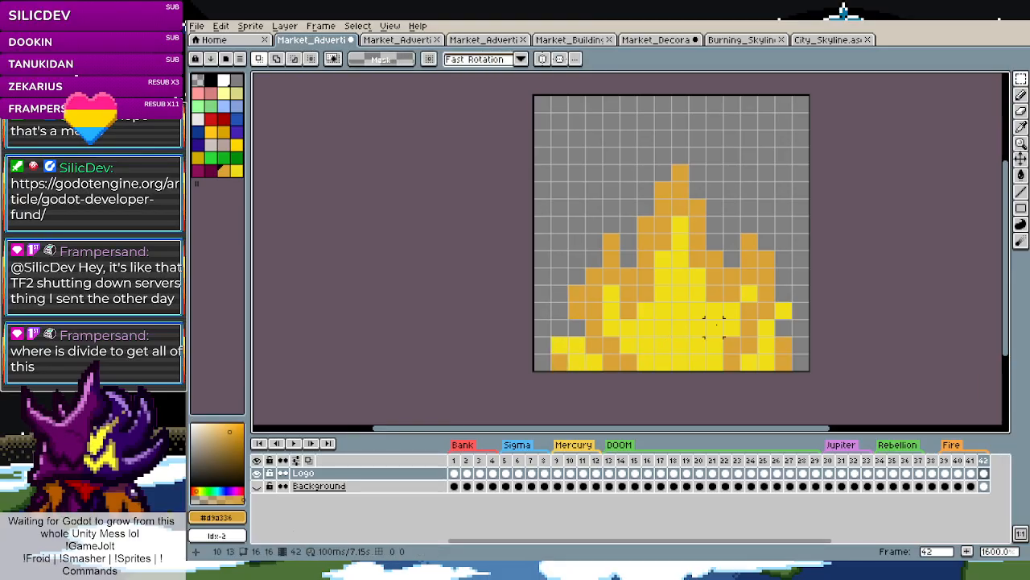
{"action": "mouse_move", "coordinate": [783, 310]}
{"action": "left_mouse_down"}
{"action": "mouse_move", "coordinate": [765, 326]}
{"action": "mouse_move", "coordinate": [775, 343]}
{"action": "mouse_move", "coordinate": [754, 325]}
{"action": "left_mouse_up"}
{"action": "left_click", "coordinate": [784, 259]}
{"action": "key", "text": "b"}
{"action": "left_click", "coordinate": [767, 313]}
{"action": "key", "text": "m"}
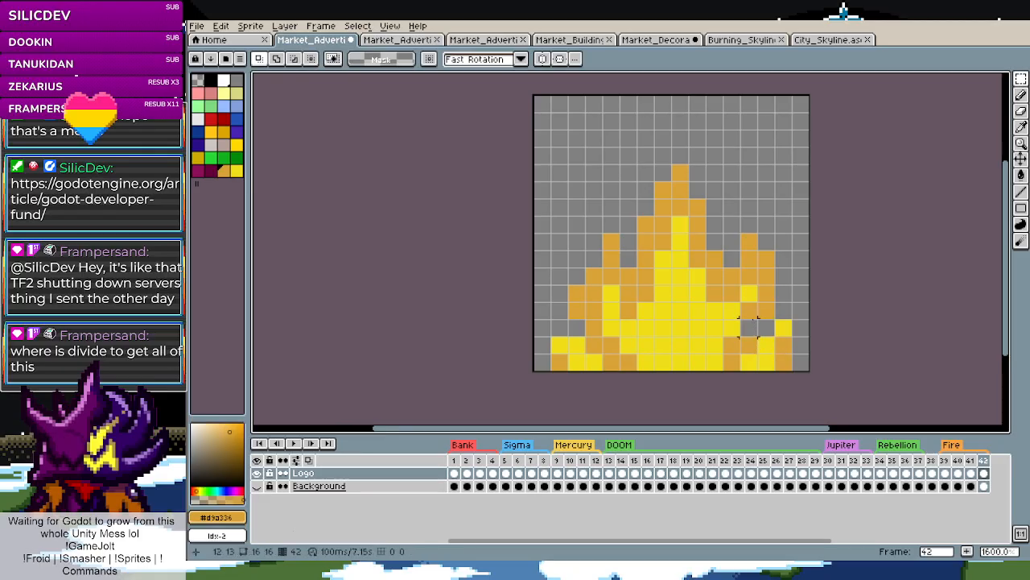
{"action": "key", "text": "l"}
Try shifting the right tongue's two-by-two-pixel tip one pixel right, extending its outer edge in orange and its highlight in yellow
{"action": "key", "text": "m"}
{"action": "left_click_drag", "start_coordinate": [753, 248], "coordinate": [770, 257]}
{"action": "left_click", "coordinate": [767, 293]}
{"action": "key", "text": "b"}
{"action": "left_click_drag", "start_coordinate": [783, 293], "coordinate": [783, 278]}
{"action": "left_click", "coordinate": [750, 293], "text": "alt"}
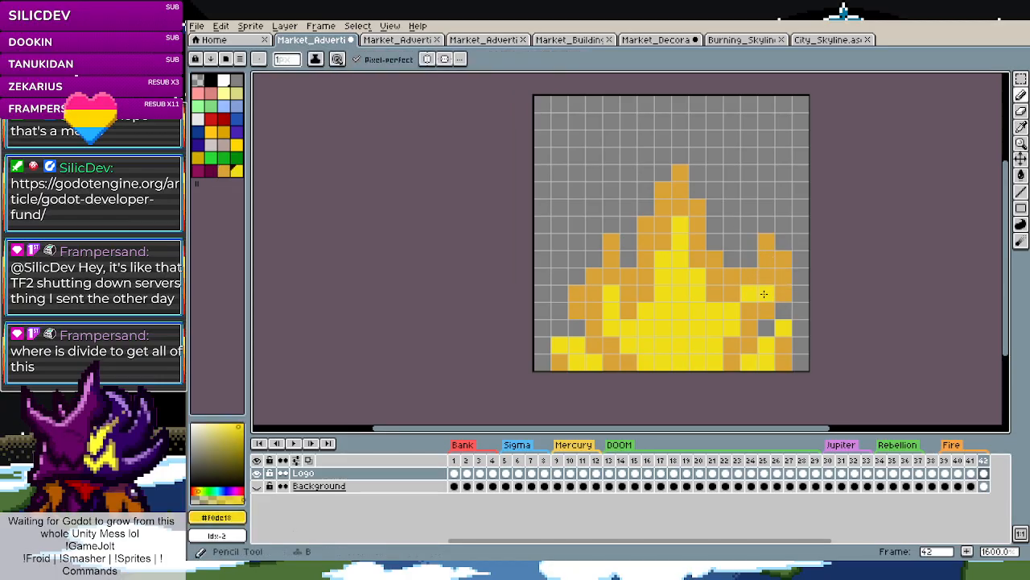
{"action": "left_click", "coordinate": [766, 277]}
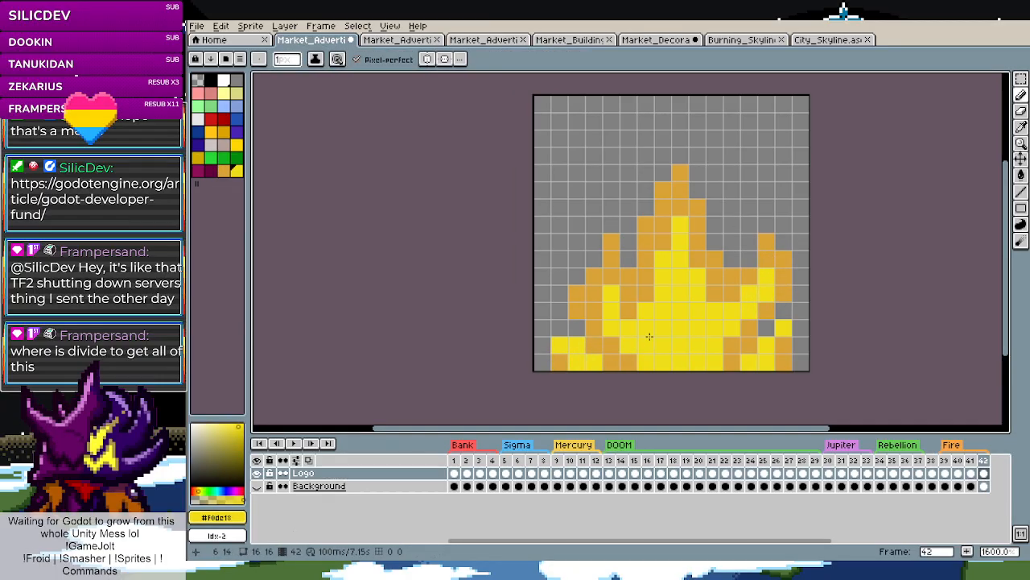
{"action": "key", "text": "ctrl+z"}
{"action": "key", "text": "ctrl+z"}
{"action": "key", "text": "ctrl+z"}
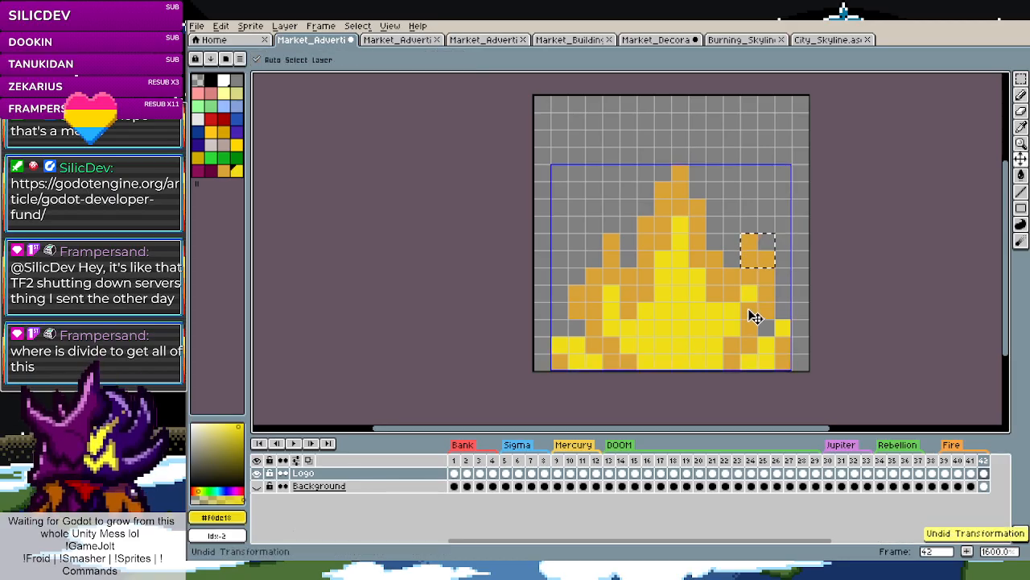
Shift only the right tongue's topmost pixel one pixel right and extend the tongue's inner highlight with #f0de18 pixels
{"action": "key", "text": "m"}
{"action": "left_click", "coordinate": [736, 297]}
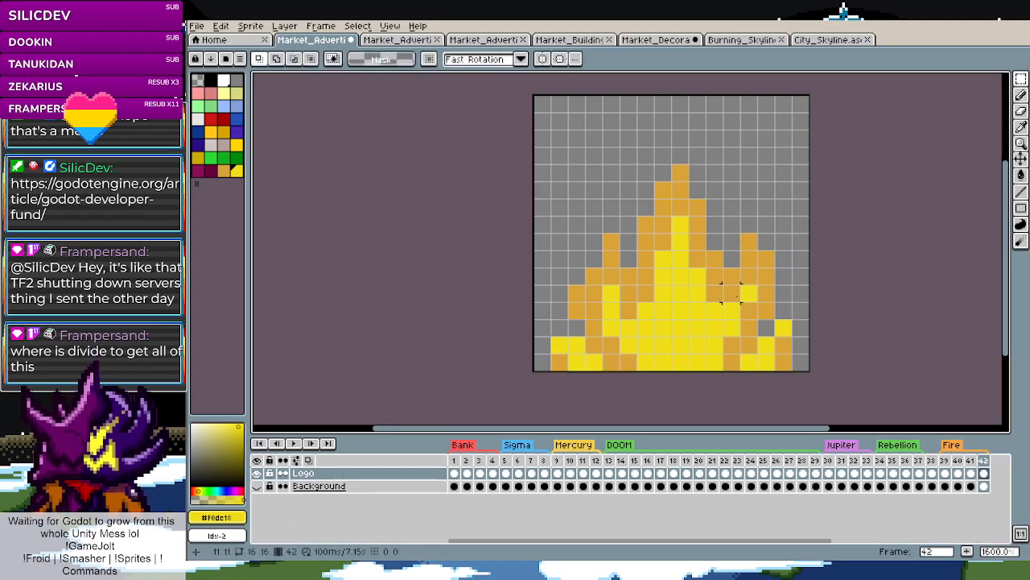
{"action": "key", "text": "l"}
{"action": "key", "text": "m"}
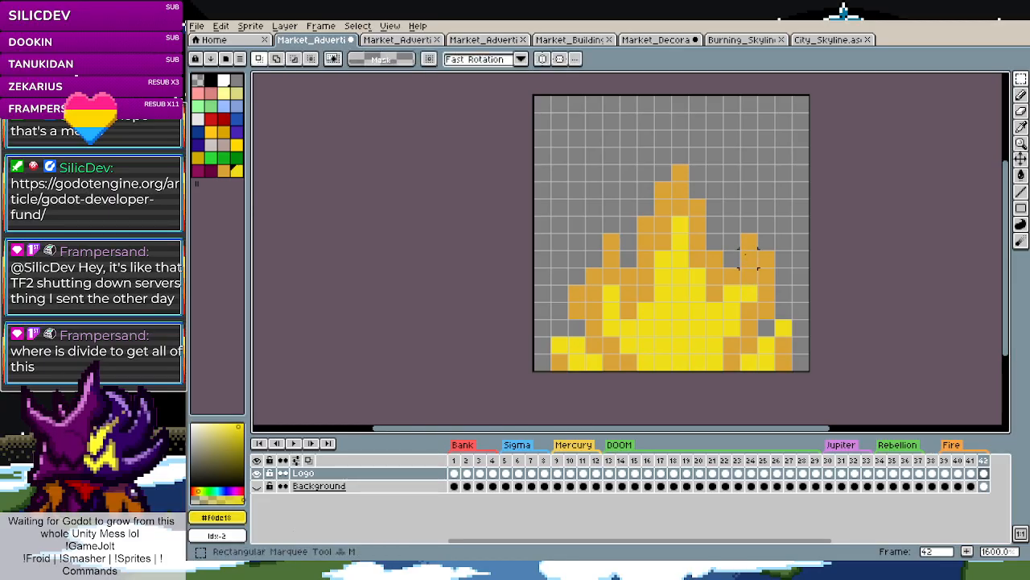
{"action": "left_click_drag", "start_coordinate": [736, 232], "coordinate": [770, 239]}
{"action": "left_click", "coordinate": [747, 306]}
{"action": "key", "text": "l"}
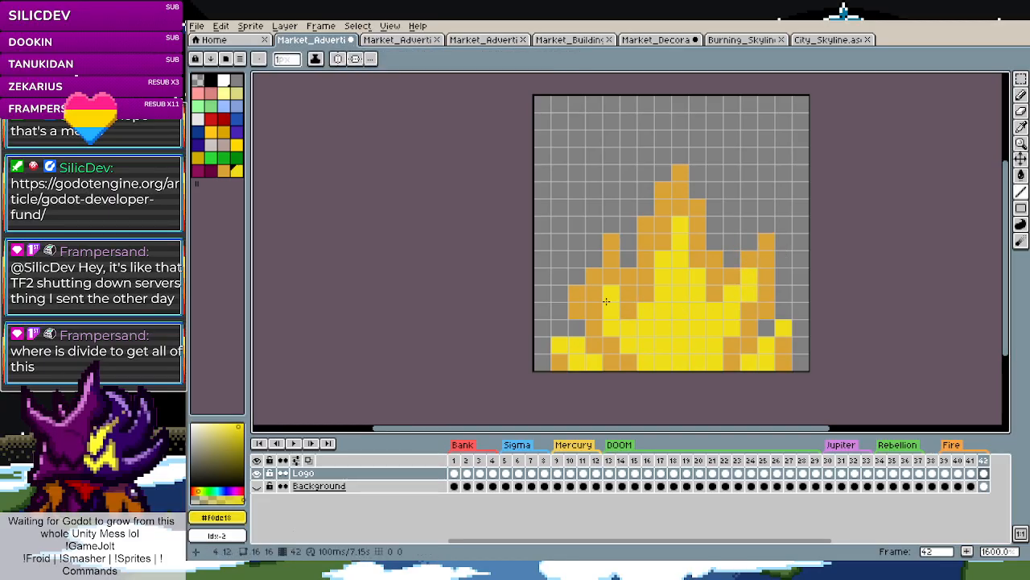
Play the Fire animation from frame 39 and check the four-frame flame motion at several zoom levels
{"action": "left_click", "coordinate": [947, 460]}
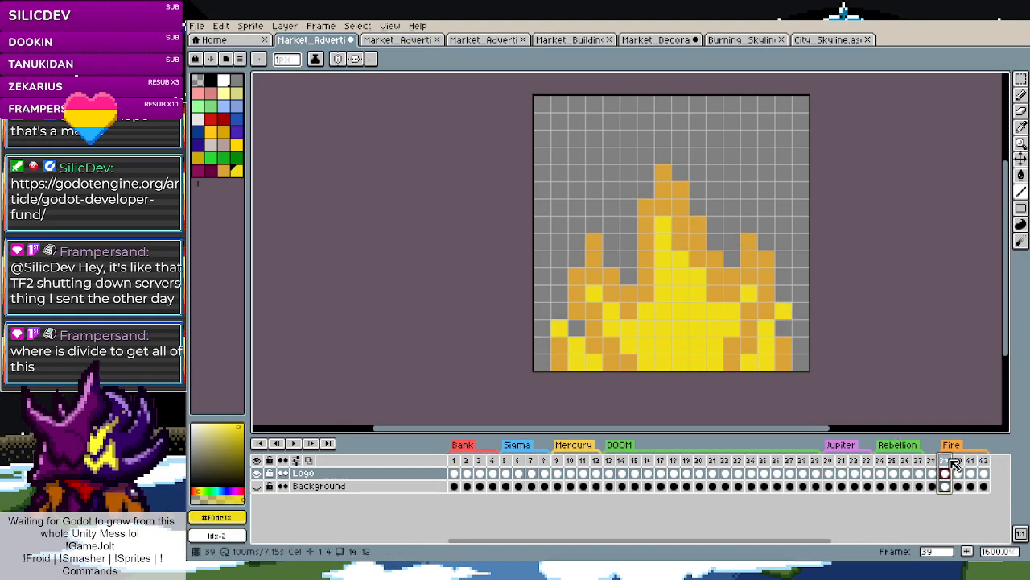
{"action": "left_click", "coordinate": [294, 444]}
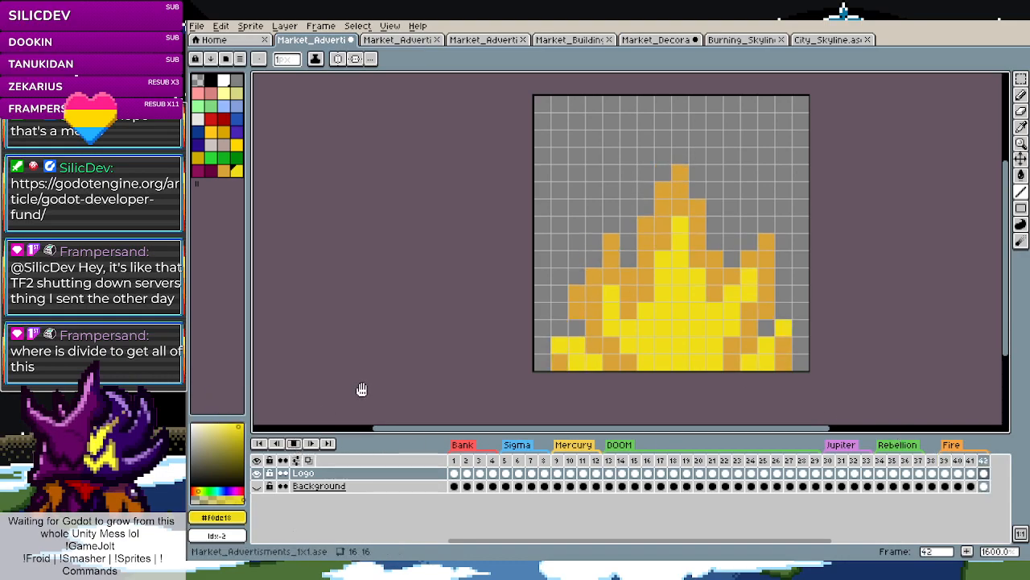
{"action": "scroll", "coordinate": [427, 355], "scroll_direction": "down", "scroll_amount": 1}
{"action": "scroll", "coordinate": [427, 356], "scroll_direction": "down", "scroll_amount": 1}
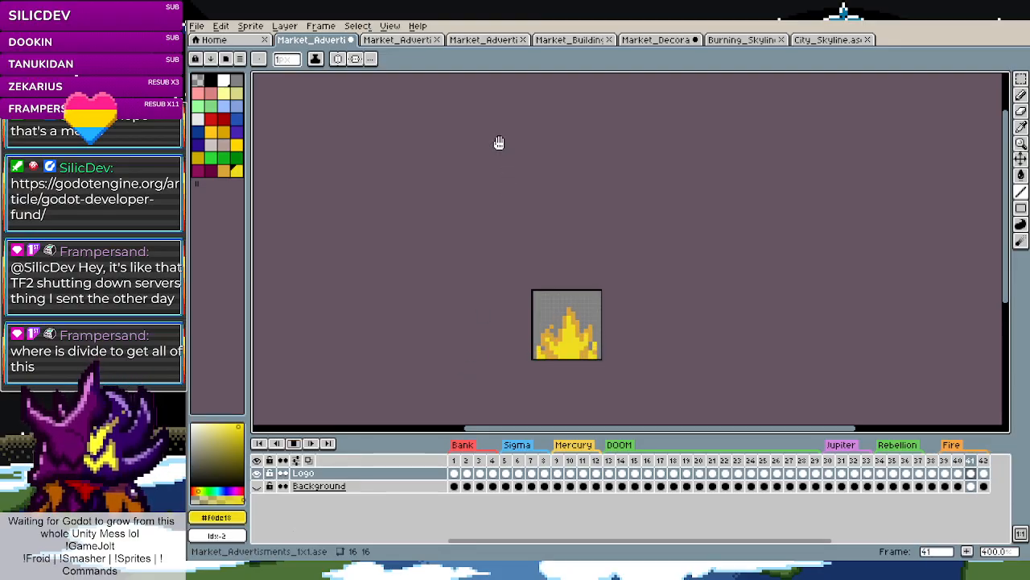
{"action": "scroll", "coordinate": [571, 367], "scroll_direction": "up", "scroll_amount": 2}
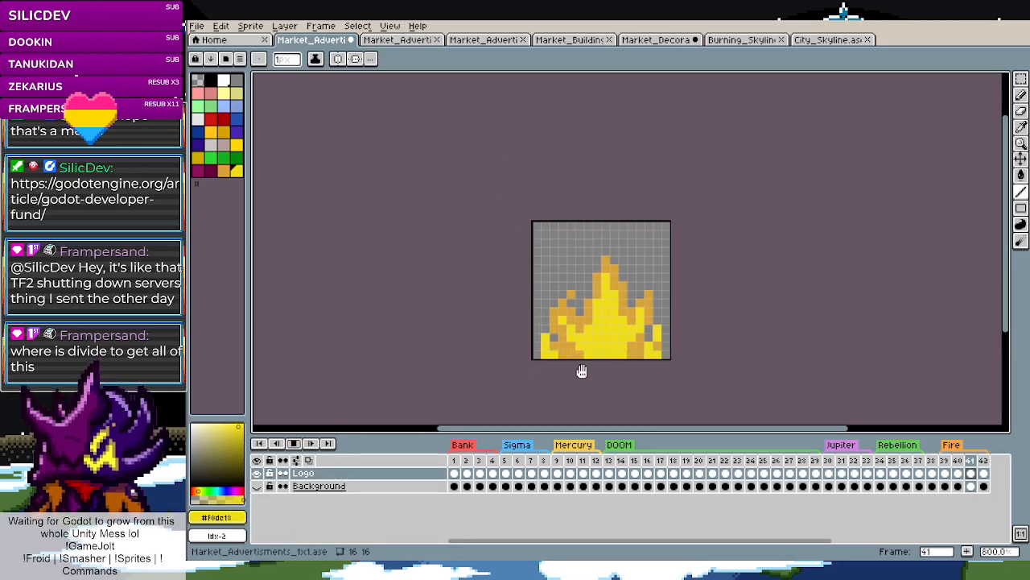
{"action": "scroll", "coordinate": [587, 369], "scroll_direction": "down", "scroll_amount": 3}
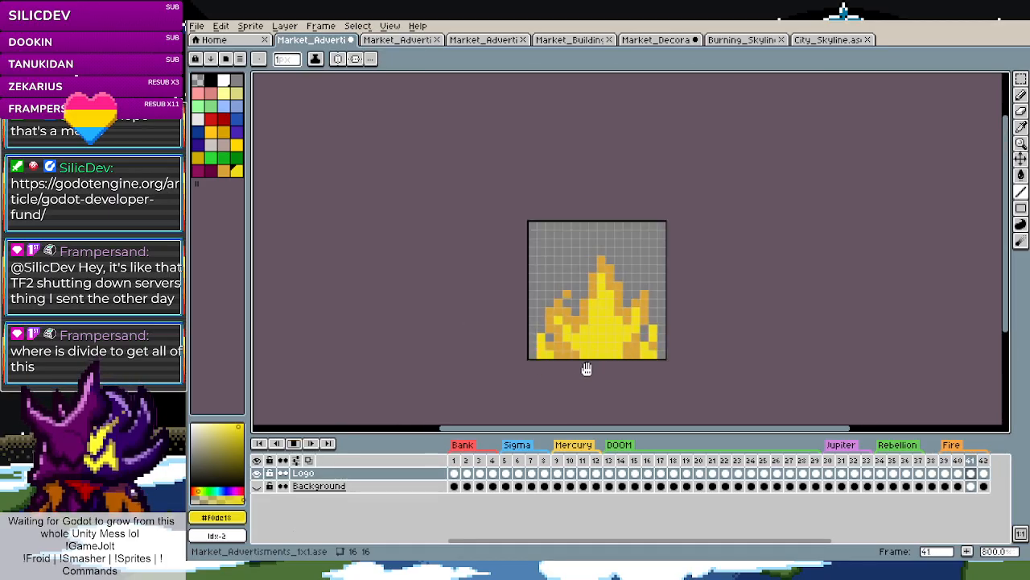
{"action": "scroll", "coordinate": [585, 369], "scroll_direction": "up", "scroll_amount": 2}
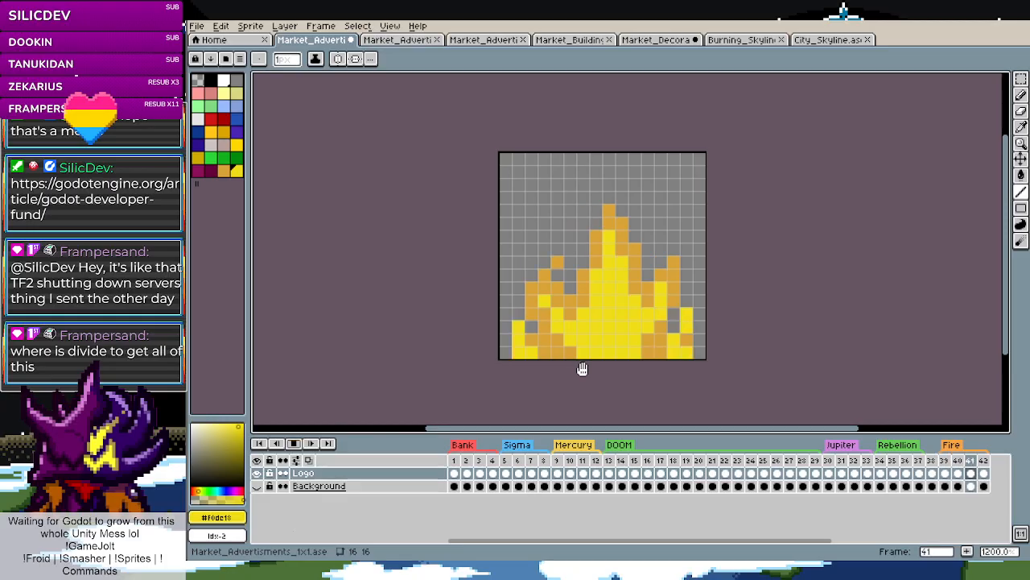
Stop playback and draw two single-pixel black eyes on the flame's yellow core in frames 40 and 39
{"action": "left_click", "coordinate": [214, 81]}
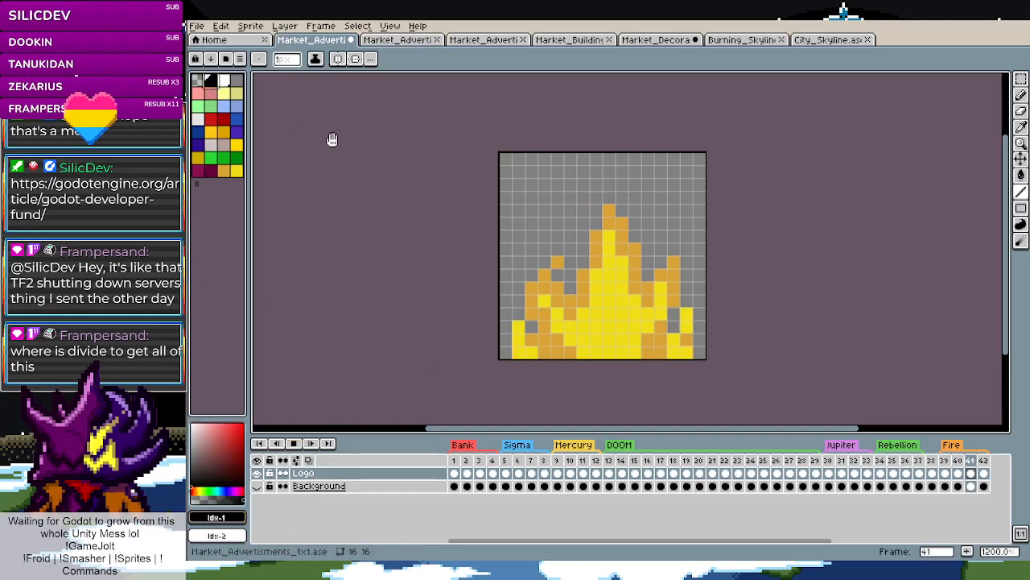
{"action": "left_click", "coordinate": [293, 444]}
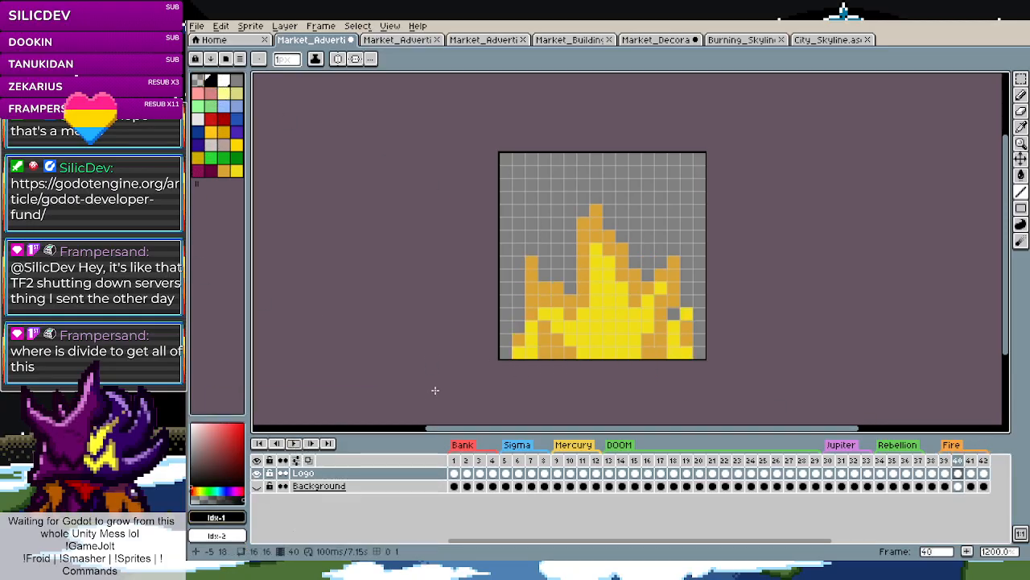
{"action": "left_click", "coordinate": [596, 300]}
{"action": "left_click", "coordinate": [621, 301]}
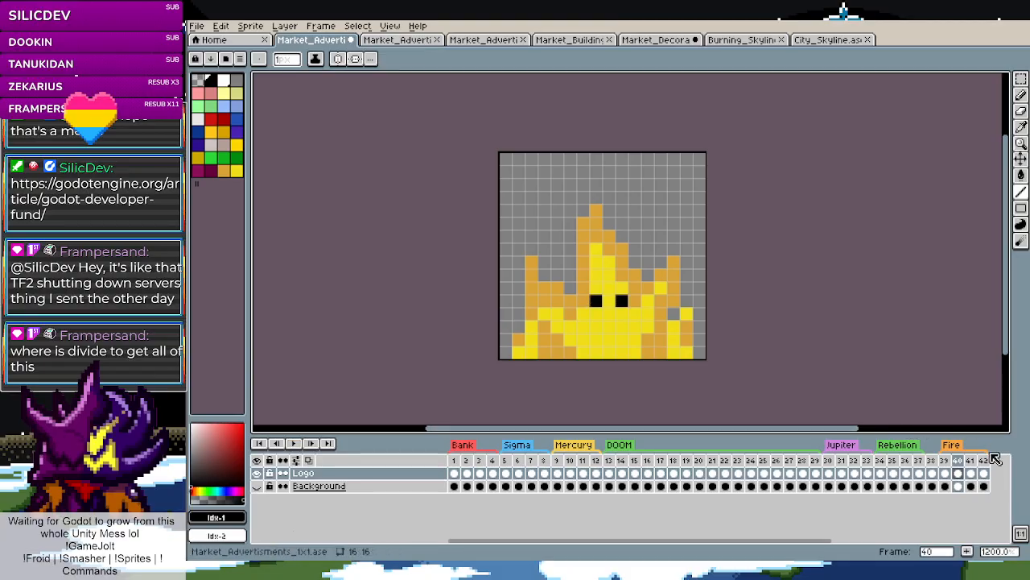
{"action": "left_click", "coordinate": [945, 461]}
{"action": "left_click", "coordinate": [596, 301]}
{"action": "left_click", "coordinate": [621, 300]}
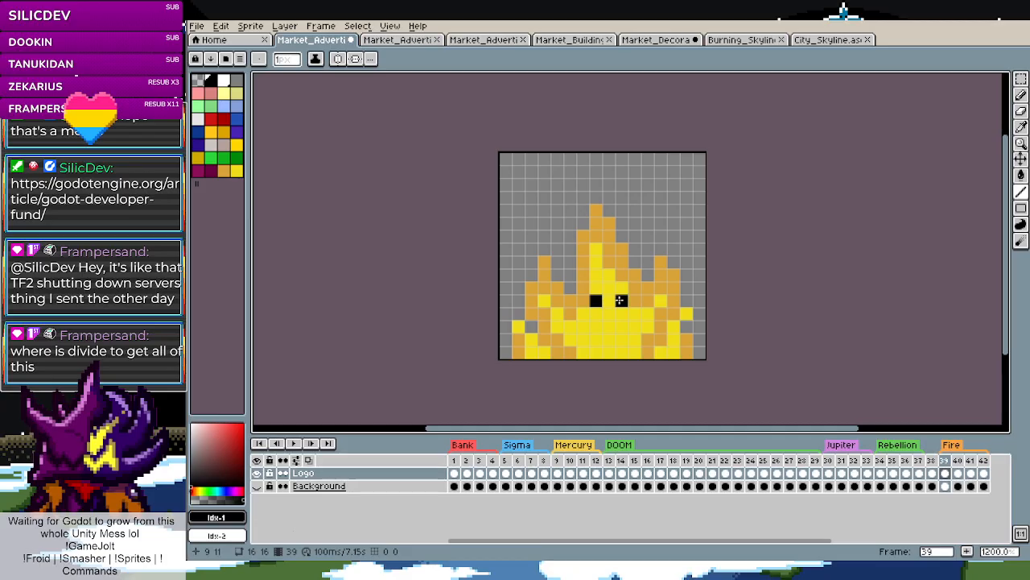
Add the same pair of single-pixel black eyes to the flame's core in frames 41 and 42
{"action": "left_click", "coordinate": [971, 460]}
{"action": "left_click", "coordinate": [596, 300]}
{"action": "left_click", "coordinate": [621, 300]}
{"action": "left_click", "coordinate": [622, 300]}
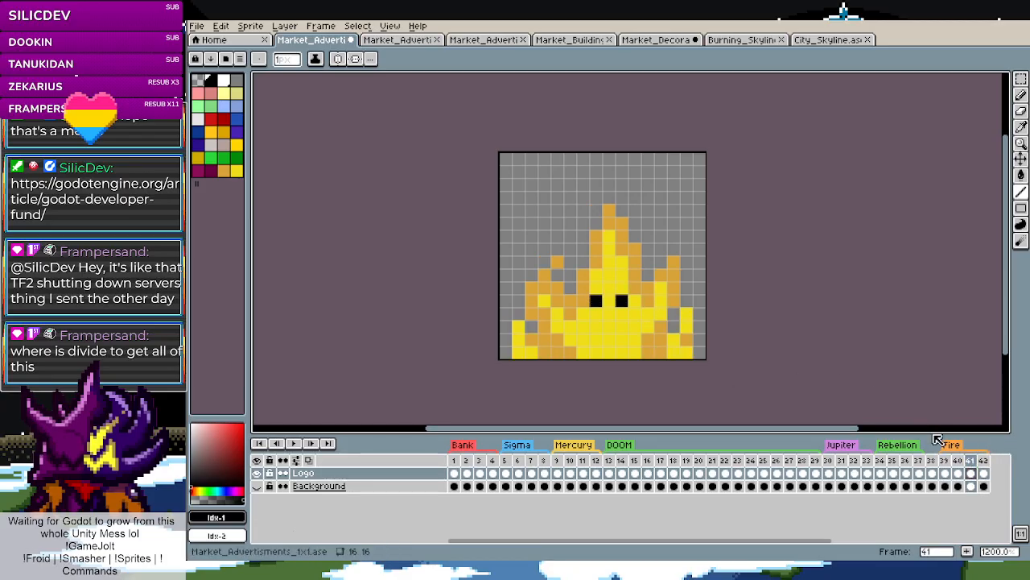
{"action": "left_click", "coordinate": [984, 460]}
{"action": "left_click", "coordinate": [595, 300]}
{"action": "left_click", "coordinate": [621, 300]}
Play the Fire animation with the eyes and examine it at smaller and larger zooms before stopping playback
{"action": "left_click", "coordinate": [295, 444]}
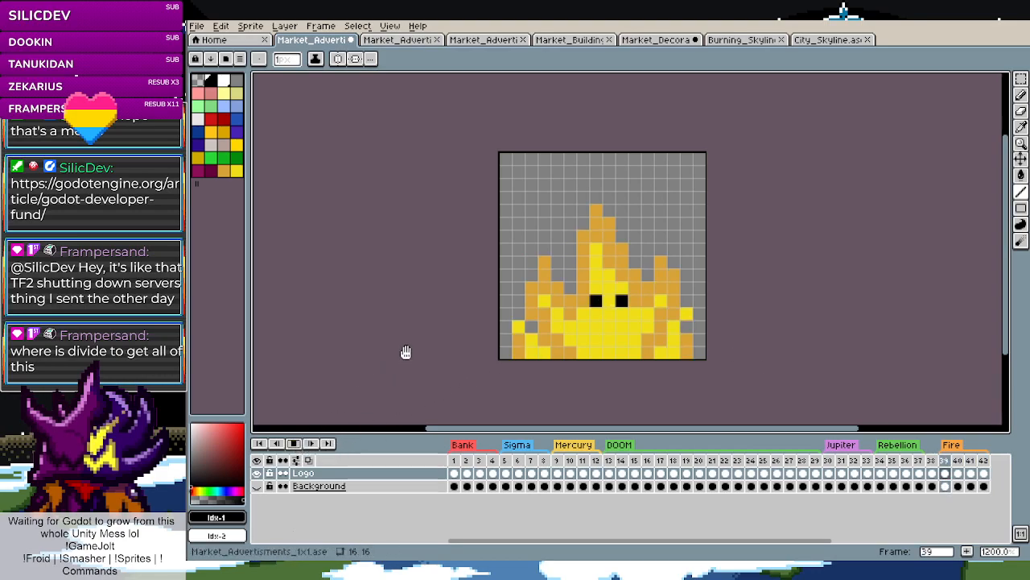
{"action": "scroll", "coordinate": [406, 350], "scroll_direction": "down", "scroll_amount": 4}
{"action": "scroll", "coordinate": [406, 349], "scroll_direction": "down", "scroll_amount": 1}
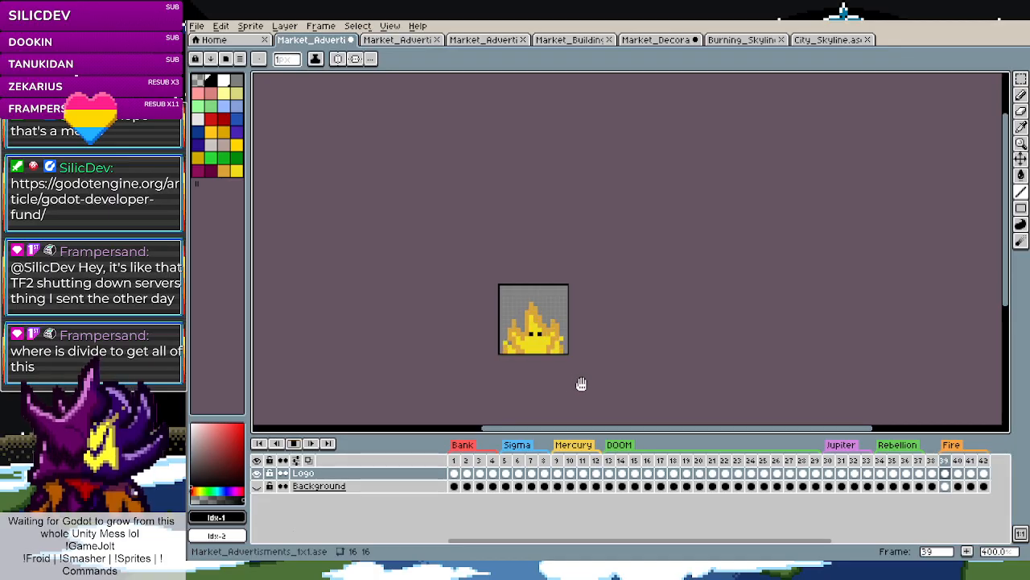
{"action": "scroll", "coordinate": [537, 337], "scroll_direction": "up", "scroll_amount": 3}
{"action": "scroll", "coordinate": [533, 333], "scroll_direction": "up", "scroll_amount": 1}
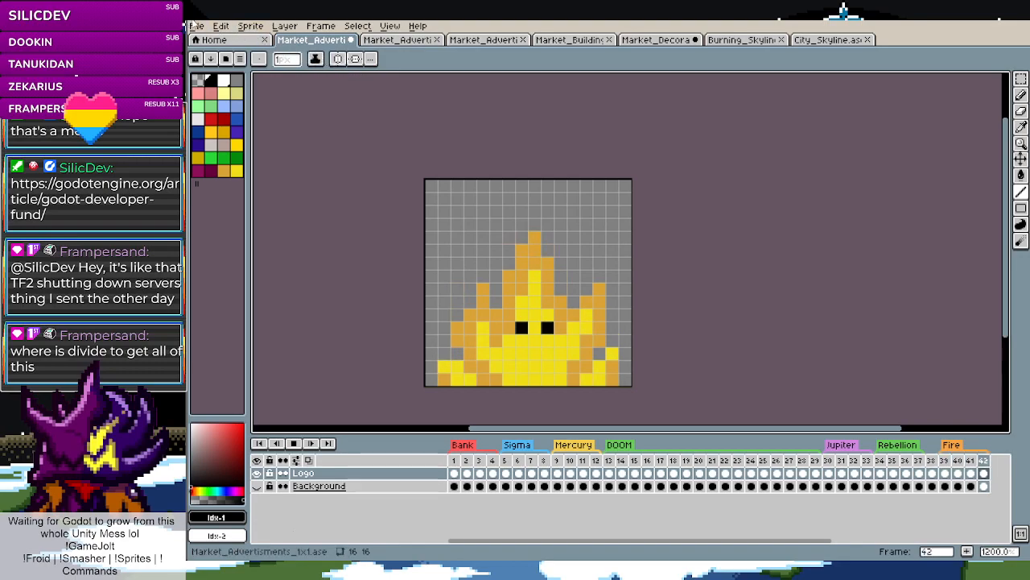
{"action": "left_click", "coordinate": [297, 445]}
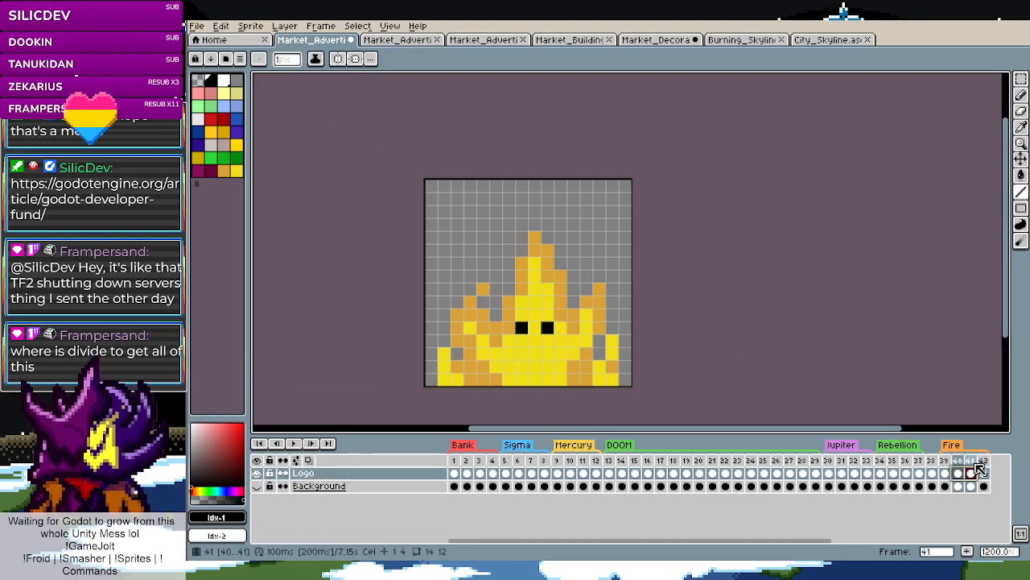
Select frames 40 through 42 of the Fire animation in the timeline
{"action": "key", "text": "Left"}
{"action": "left_click_drag", "start_coordinate": [964, 462], "coordinate": [996, 461]}
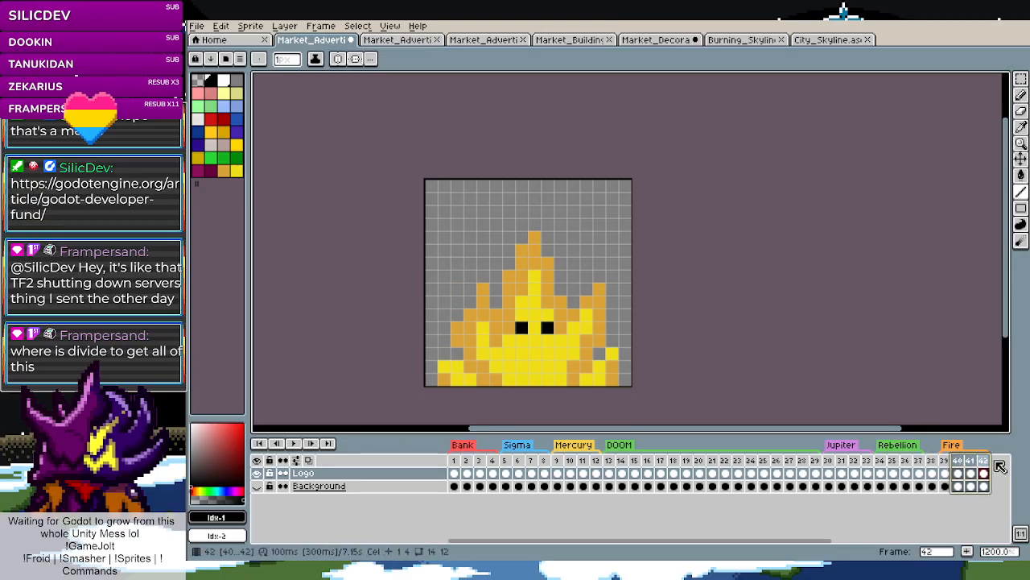